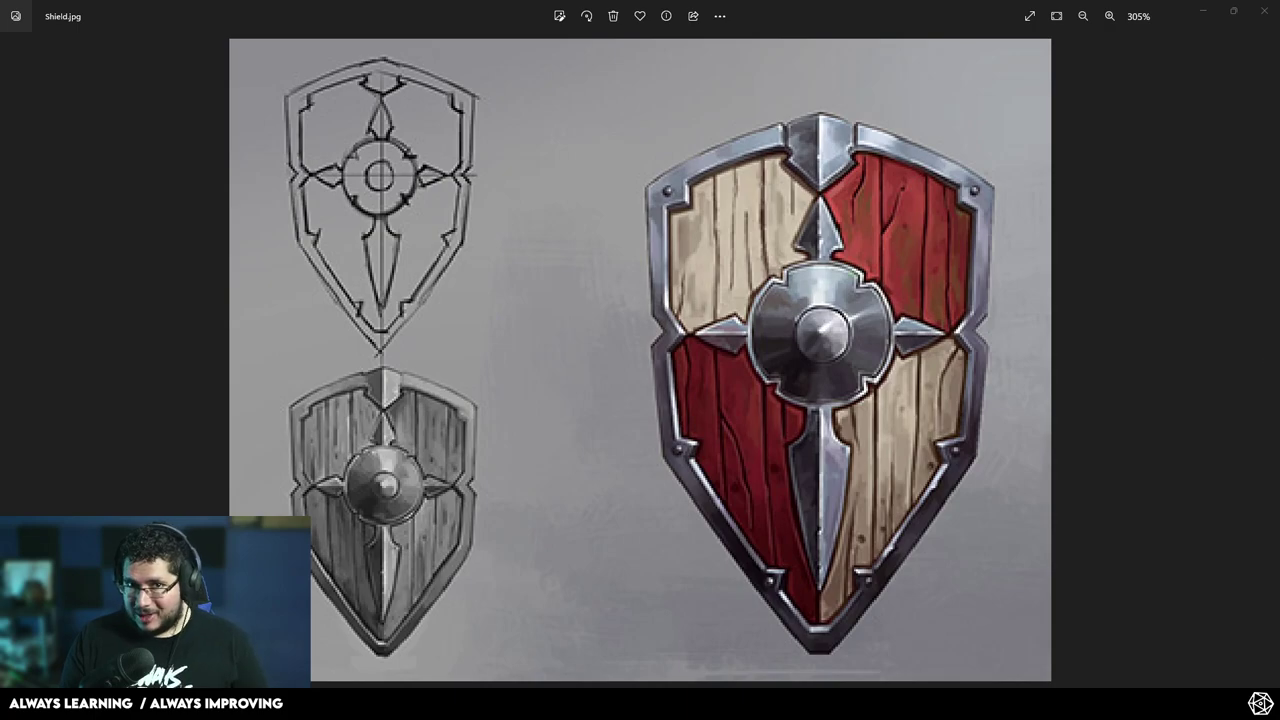
Switch to Maya and set the project to the author's own 3D folder inside 00_ProyectosCritical\2023.
{"action": "key", "text": "alt+Tab"}
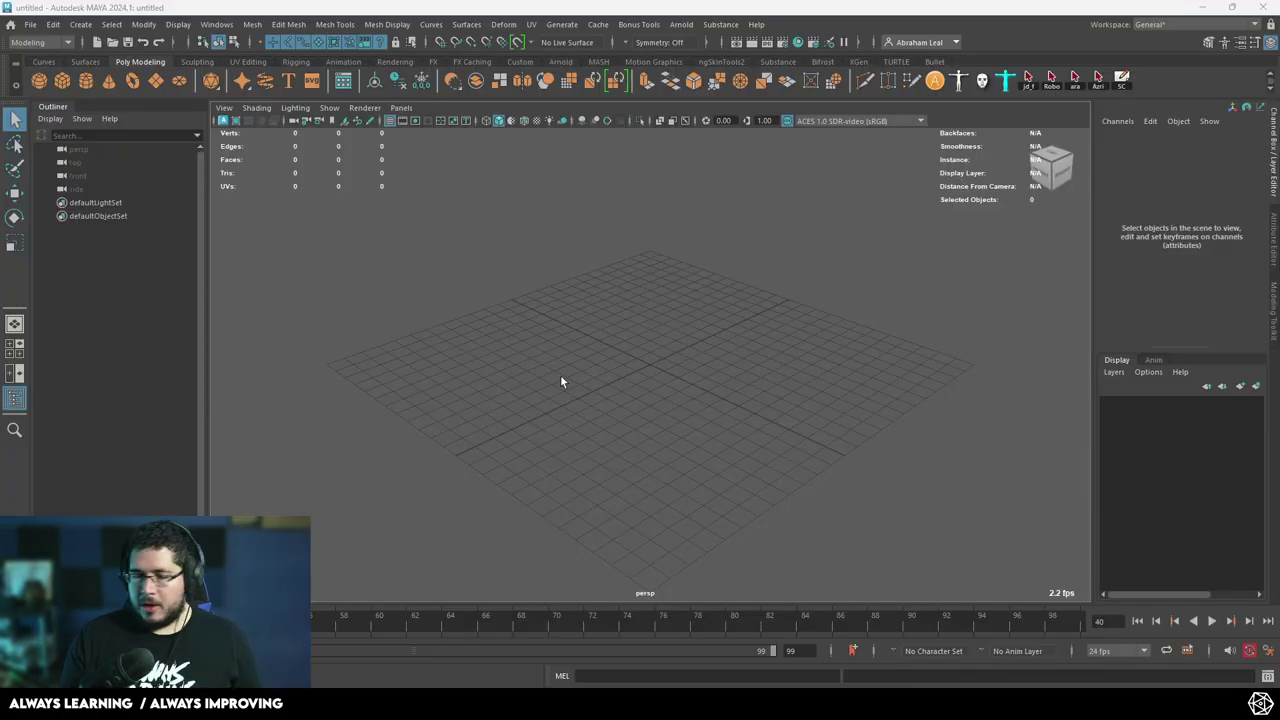
{"action": "left_click", "coordinate": [30, 25]}
{"action": "left_click", "coordinate": [62, 426]}
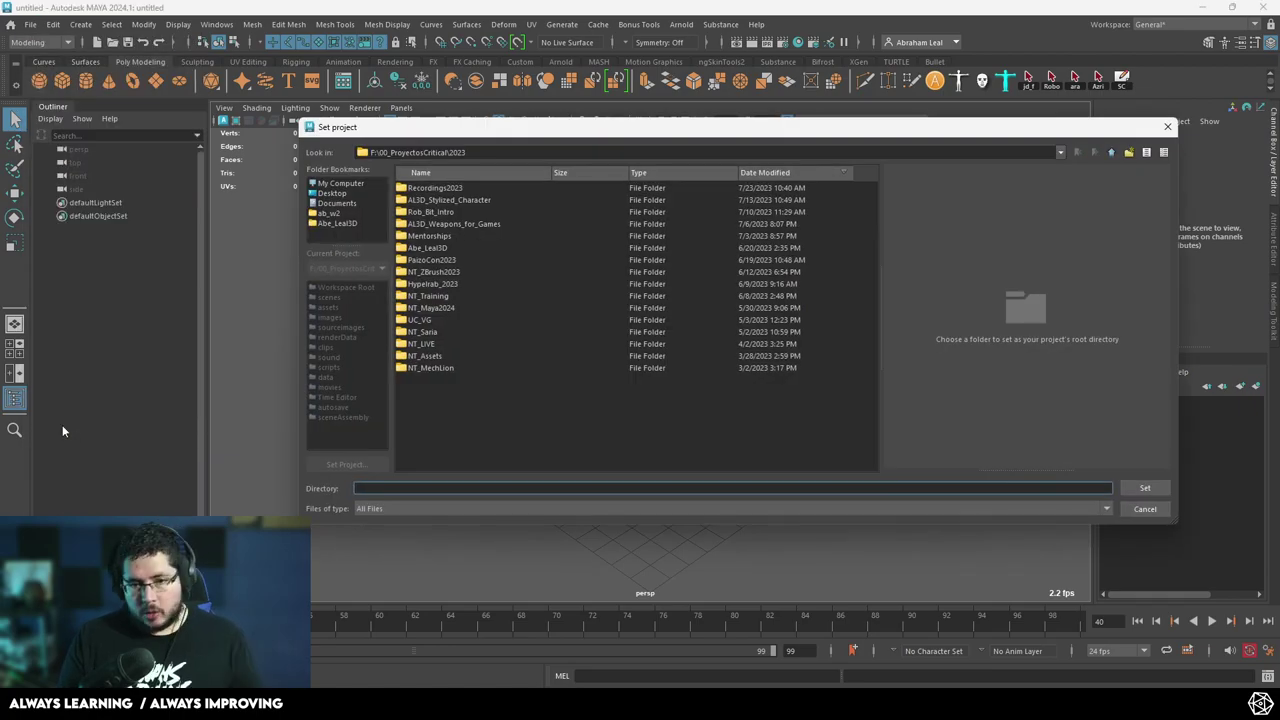
{"action": "left_click", "coordinate": [529, 252]}
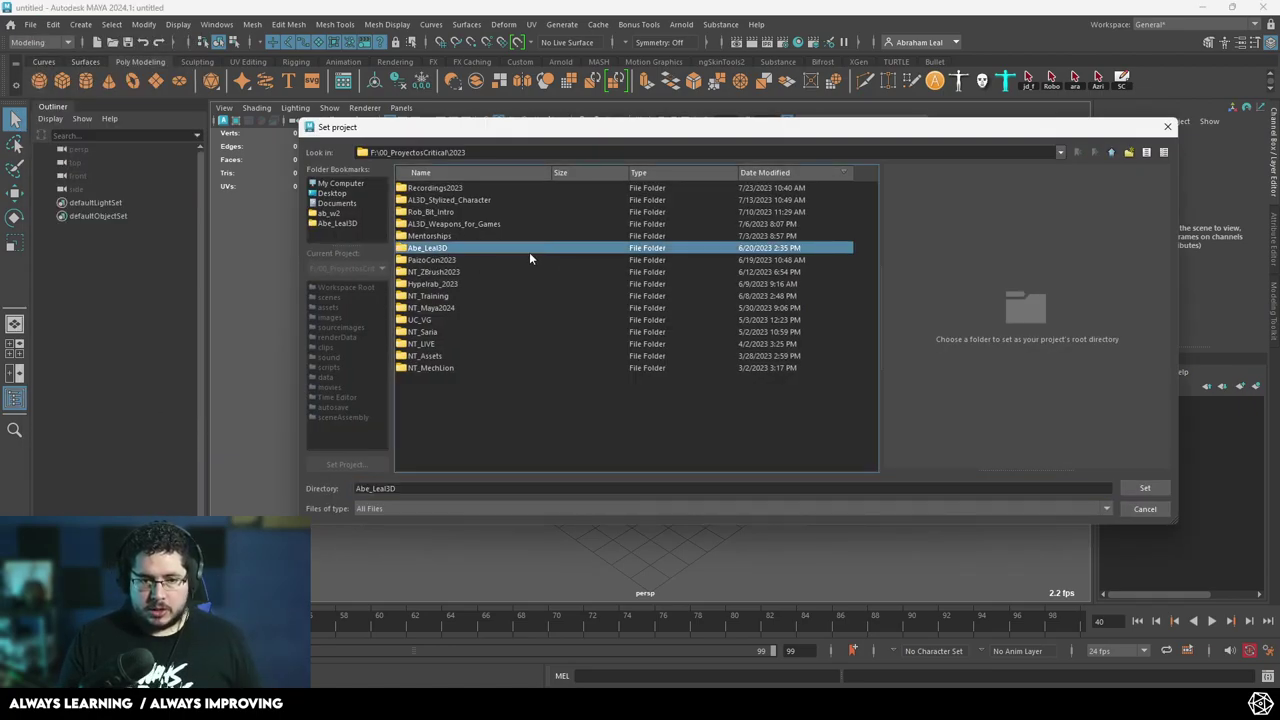
{"action": "left_click", "coordinate": [1140, 488]}
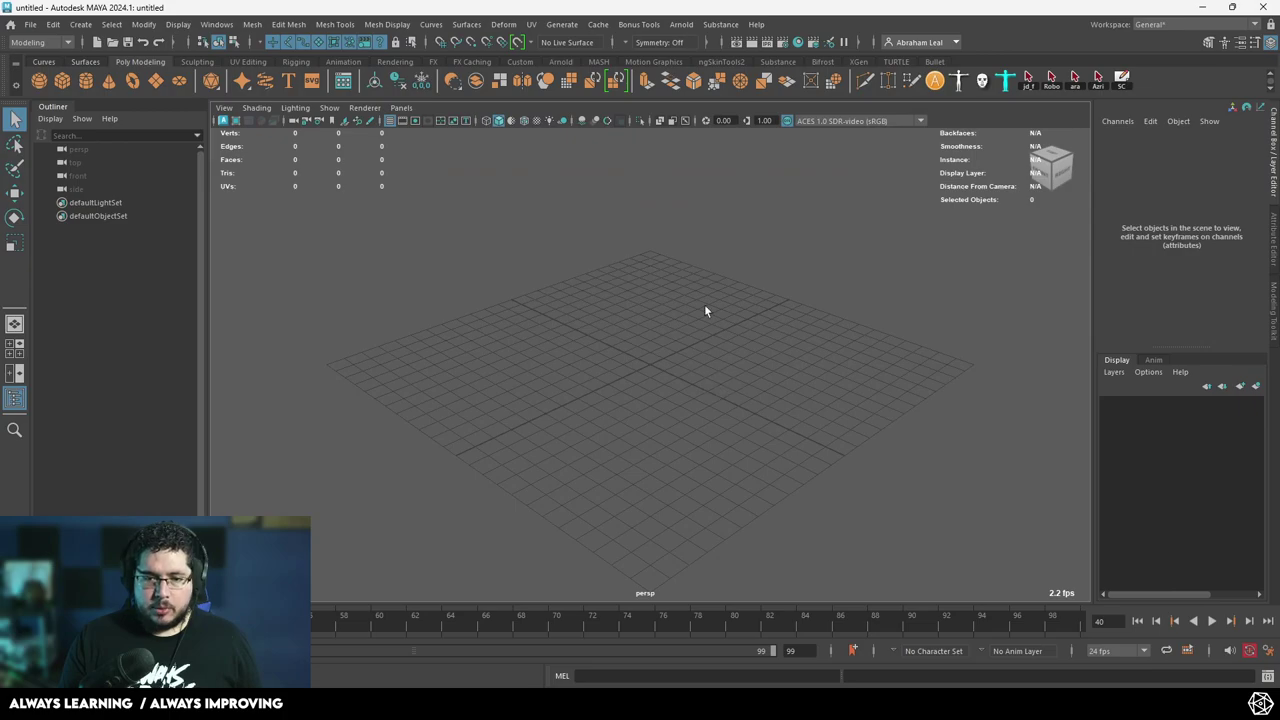
Import Shield.jpg from the sourceimages folder as an image plane in the front view.
{"action": "key", "text": "space"}
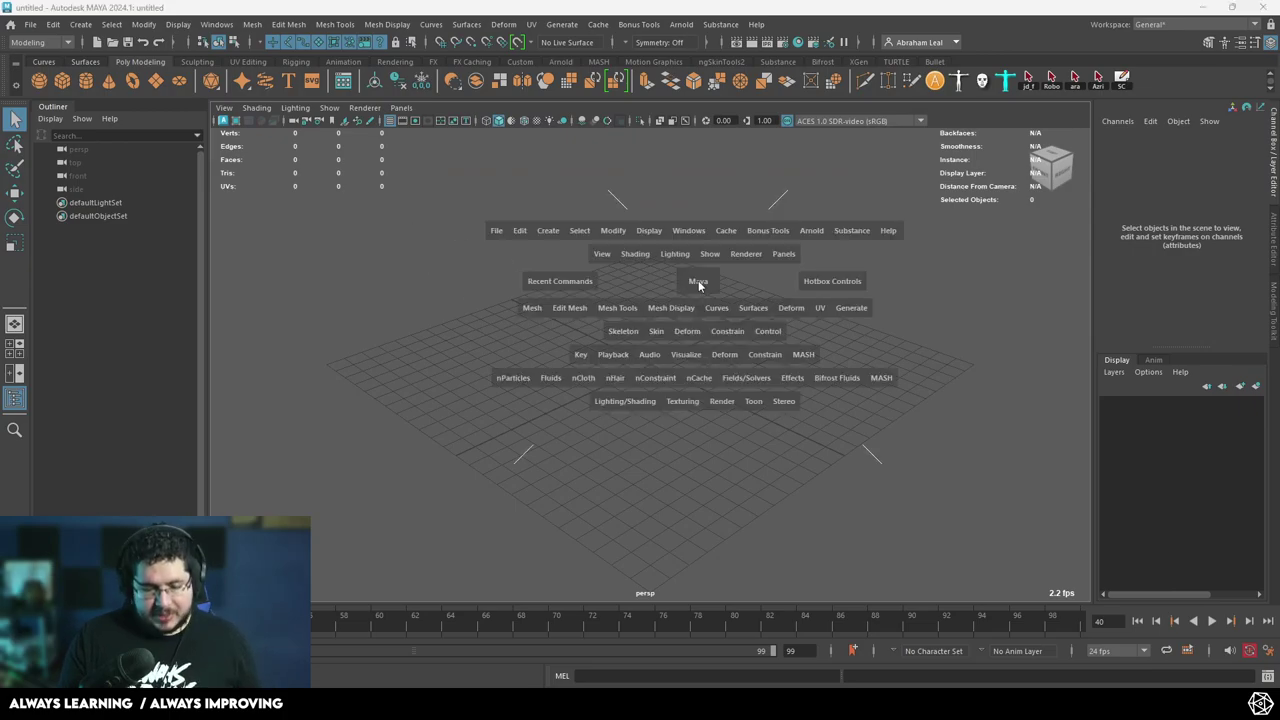
{"action": "left_click_drag", "start_coordinate": [697, 287], "coordinate": [698, 323]}
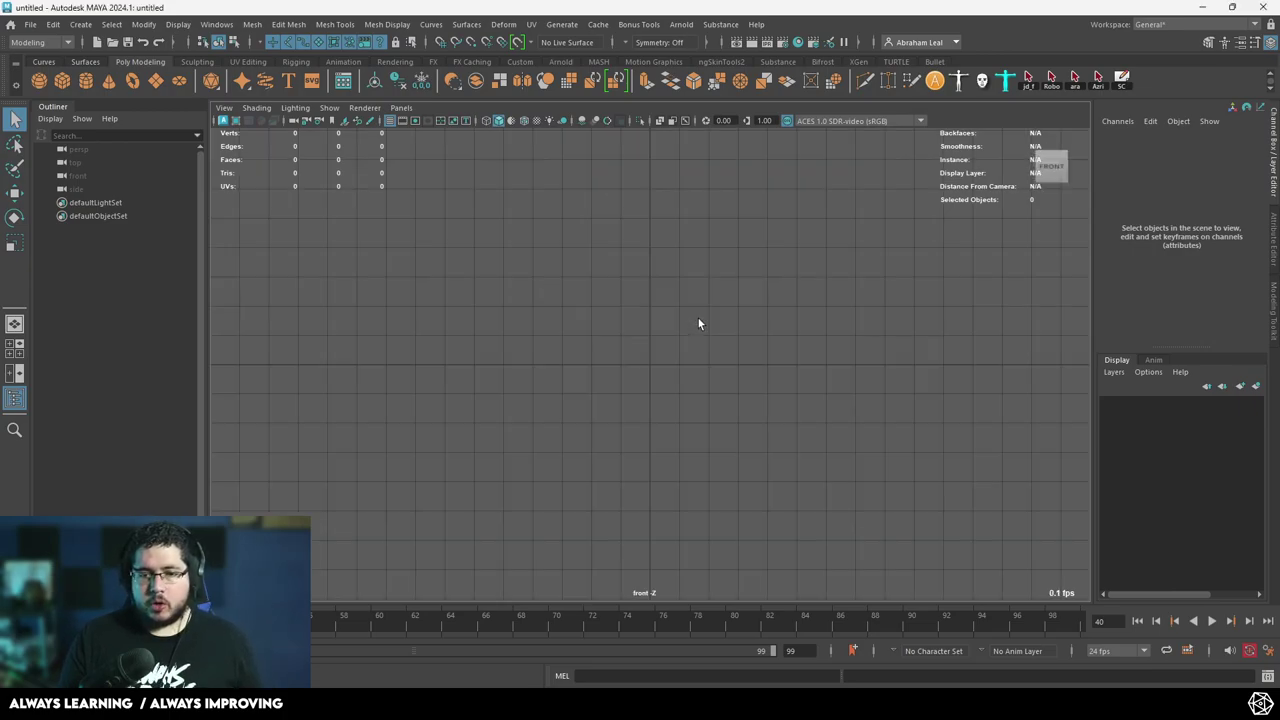
{"action": "left_click", "coordinate": [224, 109]}
{"action": "mouse_move", "coordinate": [306, 405]}
{"action": "left_click", "coordinate": [464, 409]}
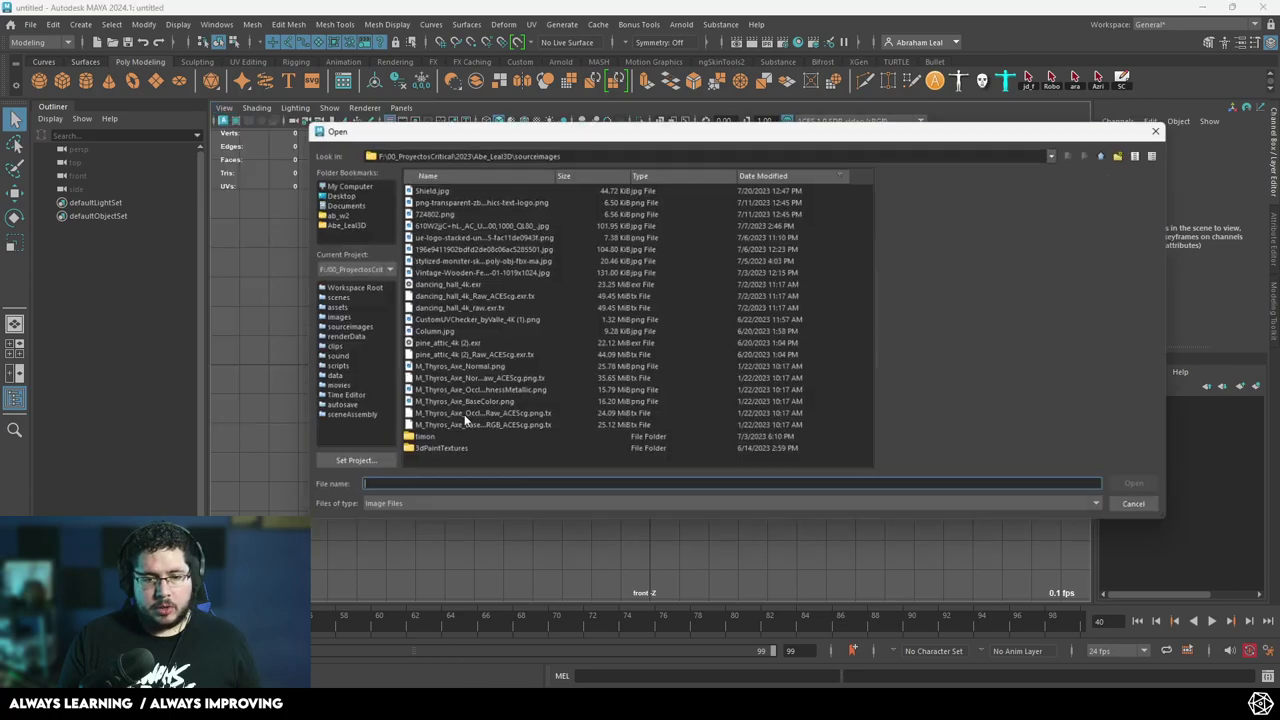
{"action": "left_click", "coordinate": [425, 188]}
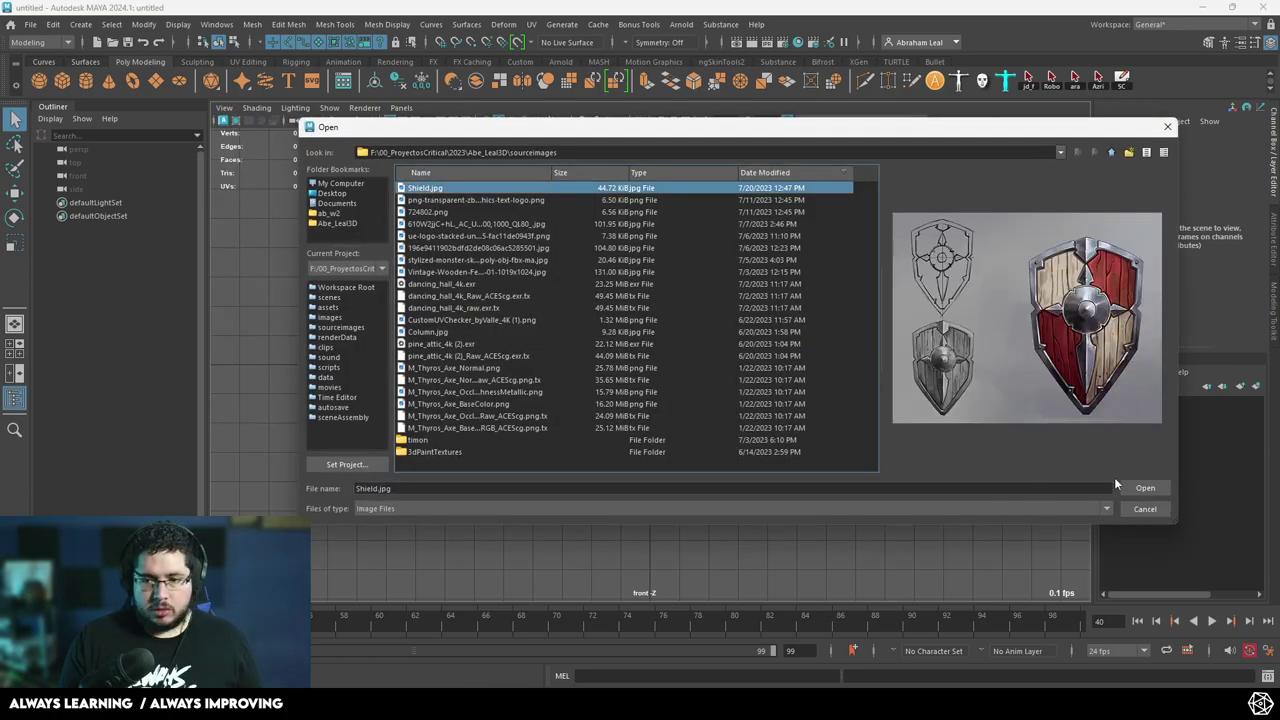
{"action": "left_click", "coordinate": [1150, 488]}
{"action": "scroll", "coordinate": [762, 384], "scroll_direction": "up", "scroll_amount": 3}
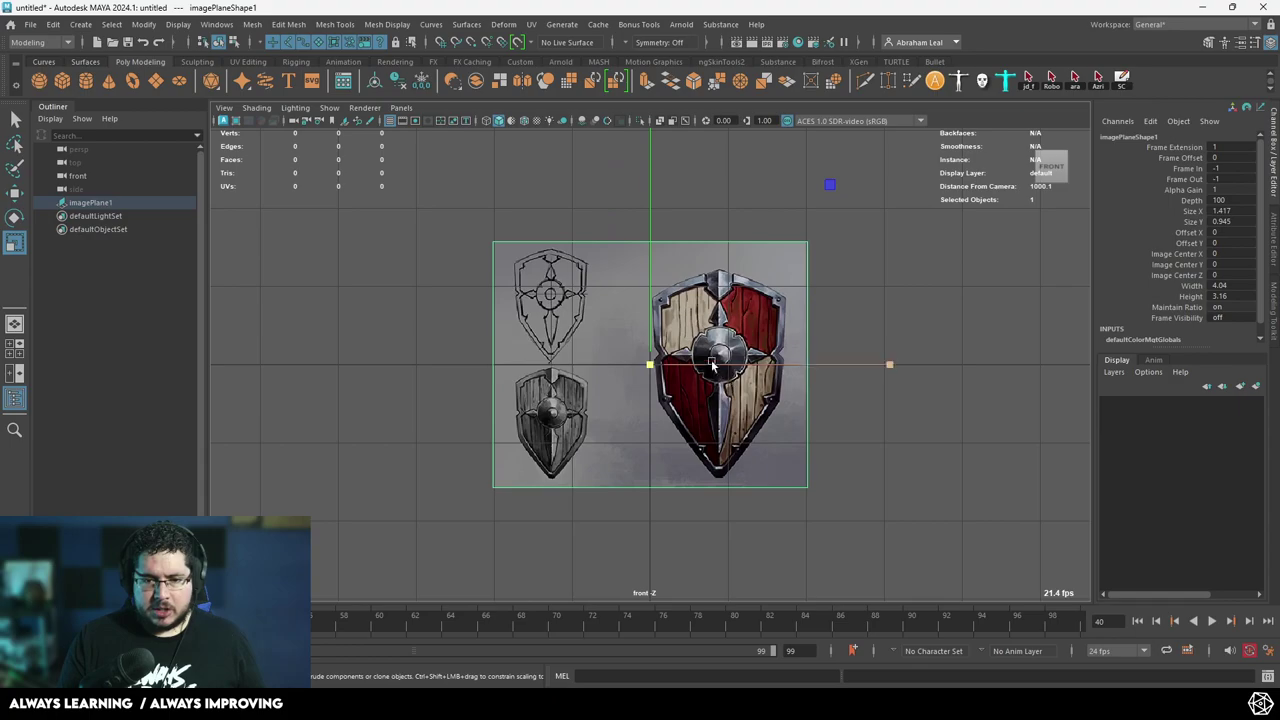
Move the image plane so the coloured shield is centred on the vertical axis with its lower tip on the horizontal grid axis.
{"action": "key", "text": "w"}
{"action": "left_click_drag", "start_coordinate": [894, 366], "coordinate": [822, 366]}
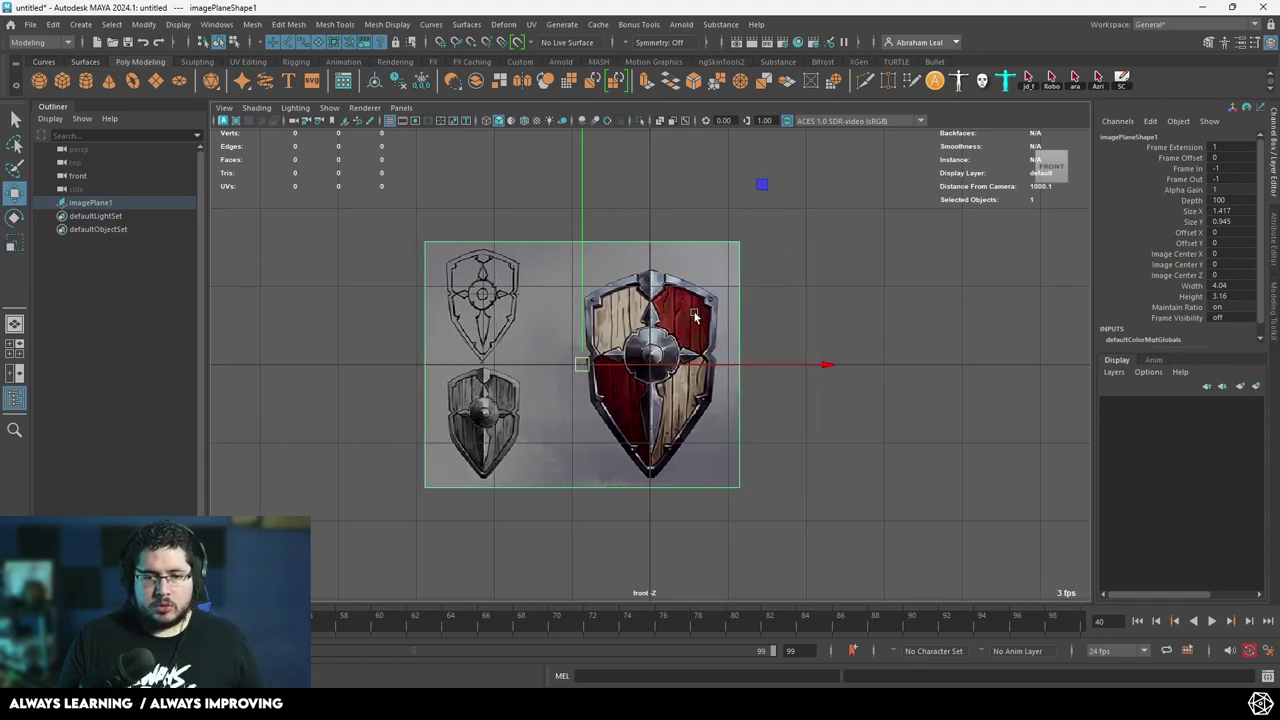
{"action": "left_click_drag", "start_coordinate": [585, 293], "coordinate": [575, 180]}
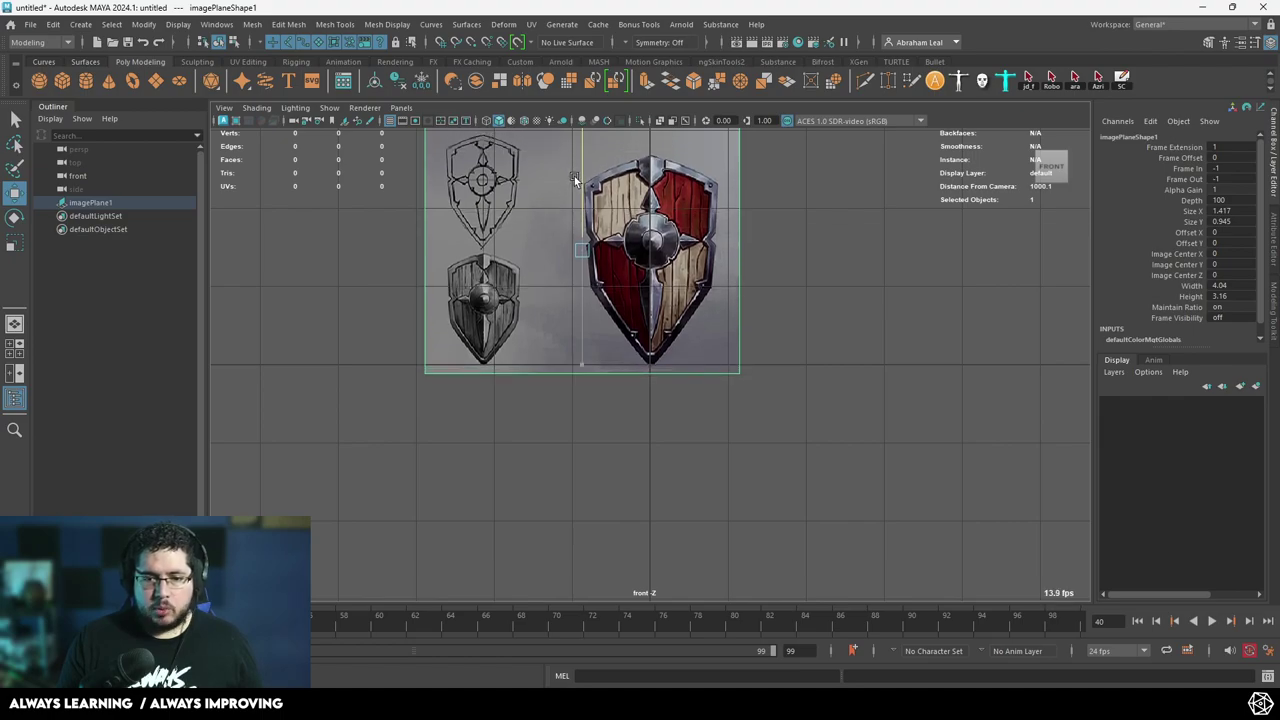
{"action": "scroll", "coordinate": [795, 303], "scroll_direction": "down", "scroll_amount": 4}
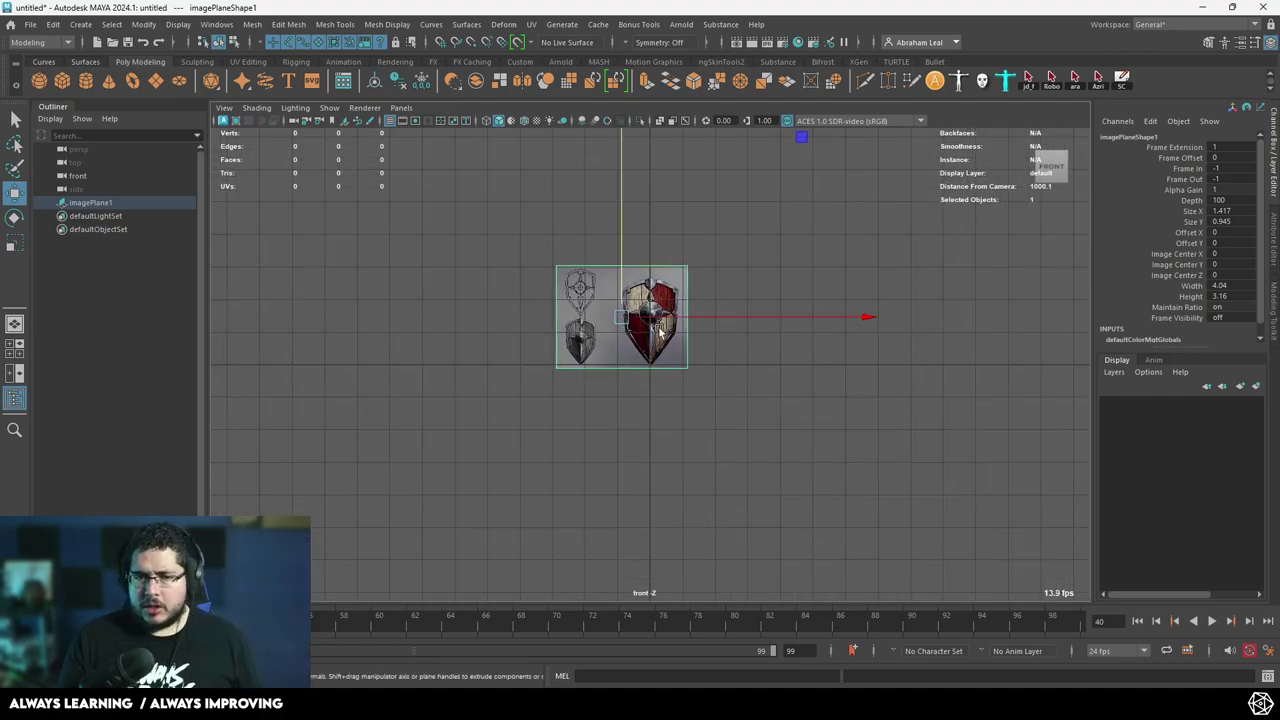
{"action": "scroll", "coordinate": [740, 338], "scroll_direction": "up", "scroll_amount": 2}
{"action": "middle_click_drag", "start_coordinate": [728, 318], "coordinate": [711, 389], "text": "alt"}
{"action": "scroll", "coordinate": [713, 391], "scroll_direction": "up", "scroll_amount": 1}
{"action": "left_click", "coordinate": [842, 438]}
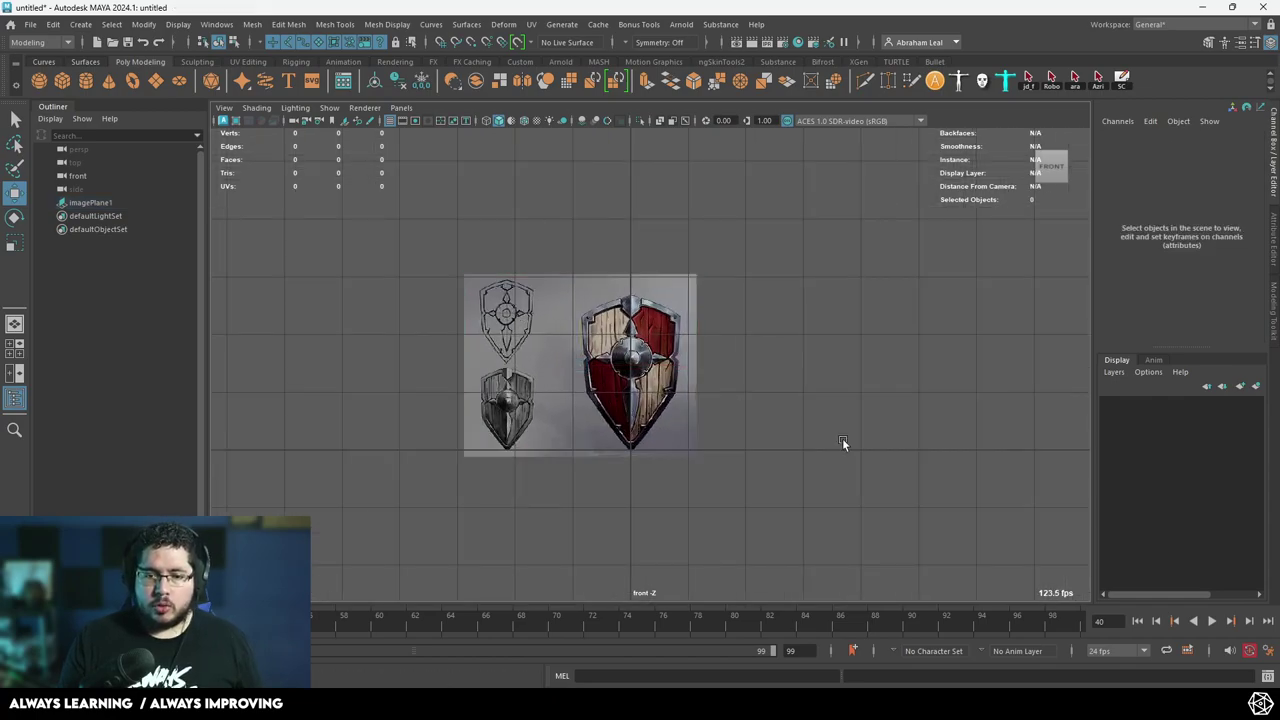
Create a polygon cube in the perspective view and set its X, Y and Z scale to 100.
{"action": "key", "text": "space"}
{"action": "left_click_drag", "start_coordinate": [837, 435], "coordinate": [768, 397]}
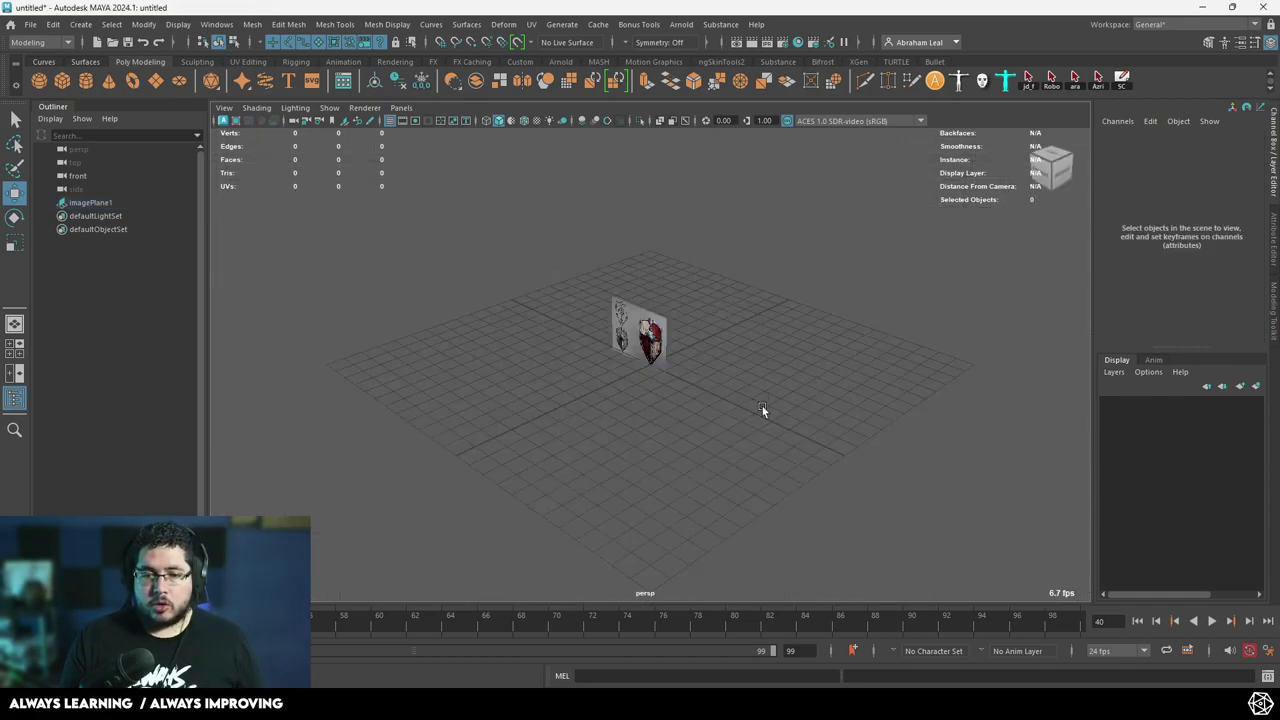
{"action": "scroll", "coordinate": [762, 406], "scroll_direction": "up", "scroll_amount": 5}
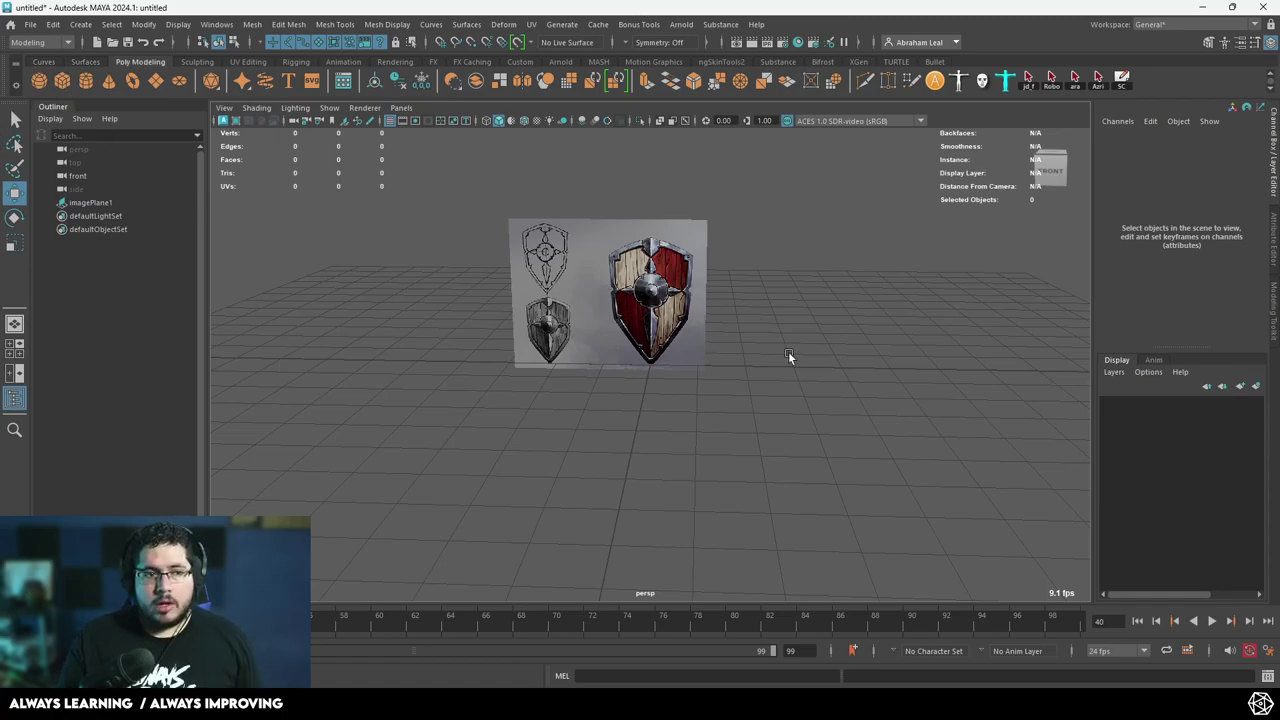
{"action": "right_click_drag", "start_coordinate": [788, 354], "coordinate": [828, 335], "text": "shift"}
{"action": "left_click_drag", "start_coordinate": [1253, 213], "coordinate": [1250, 230]}
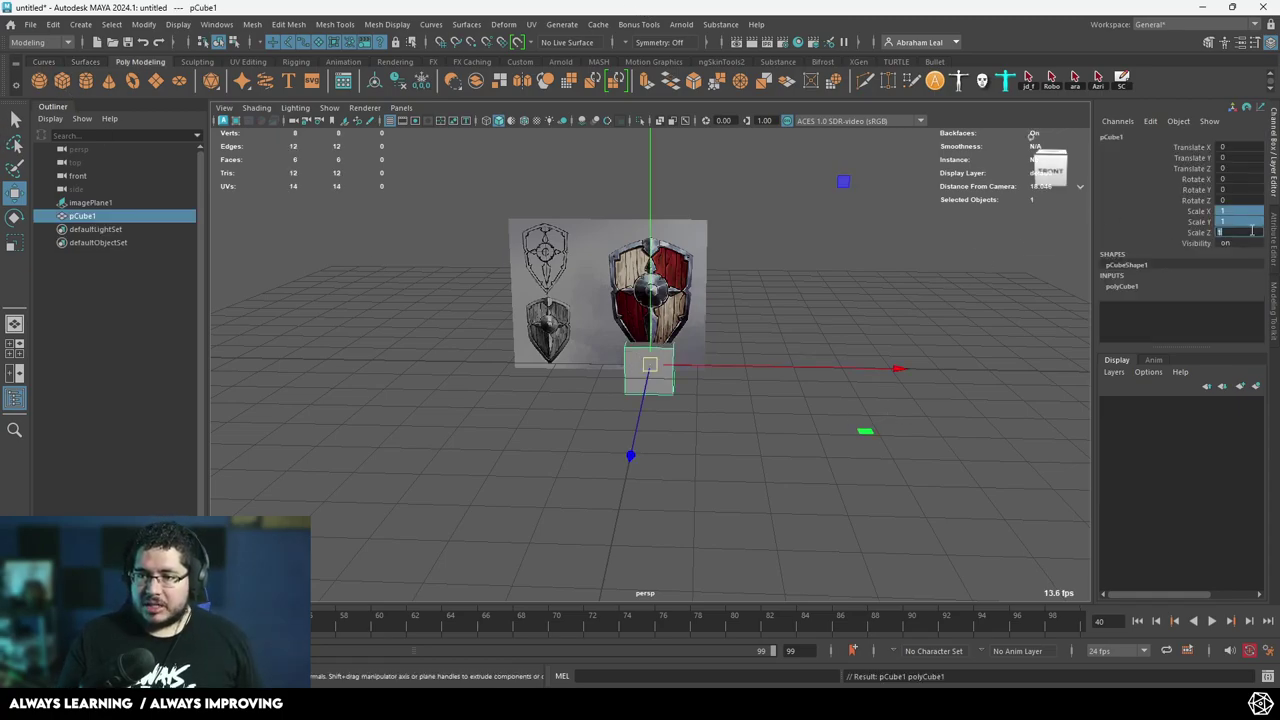
{"action": "type", "text": "100"}
{"action": "key", "text": "Return"}
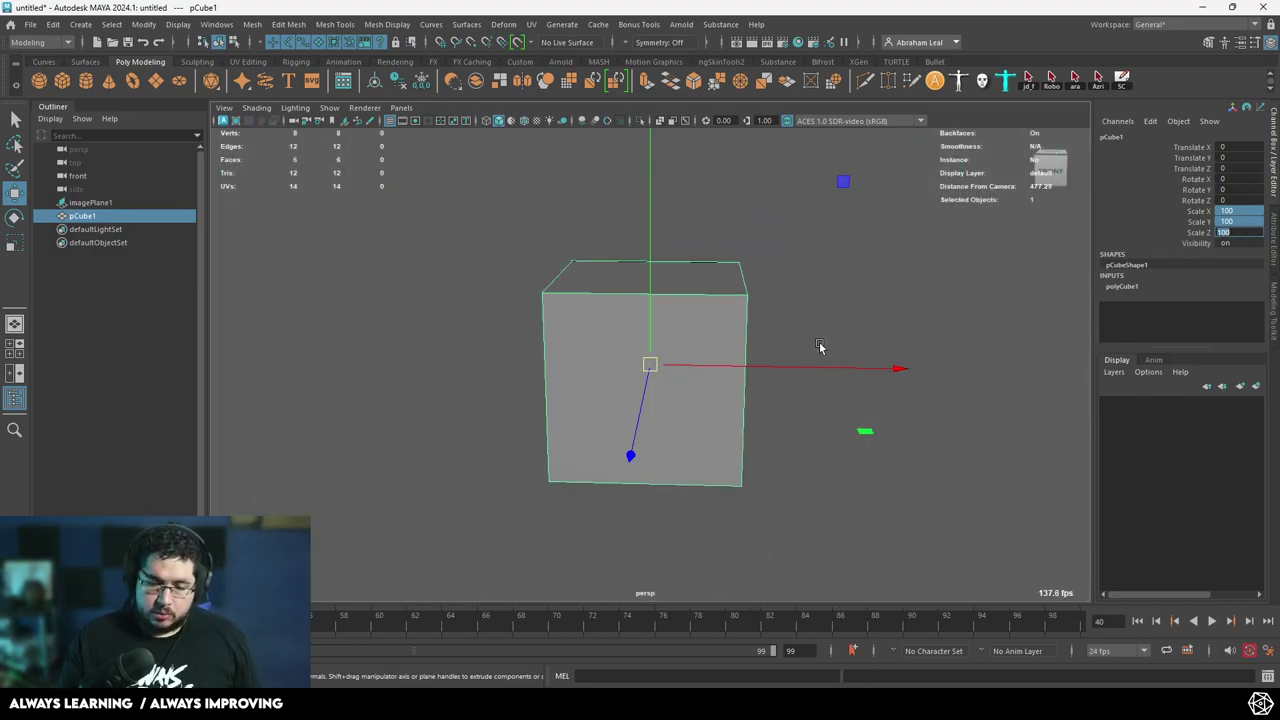
In the wireframe front view, scale the image plane to about 37.7 and move it to about -32.8 in X, fitting the shield to the cube.
{"action": "left_click", "coordinate": [866, 296]}
{"action": "key", "text": "space"}
{"action": "left_click_drag", "start_coordinate": [866, 296], "coordinate": [867, 323]}
{"action": "scroll", "coordinate": [770, 381], "scroll_direction": "down", "scroll_amount": 2}
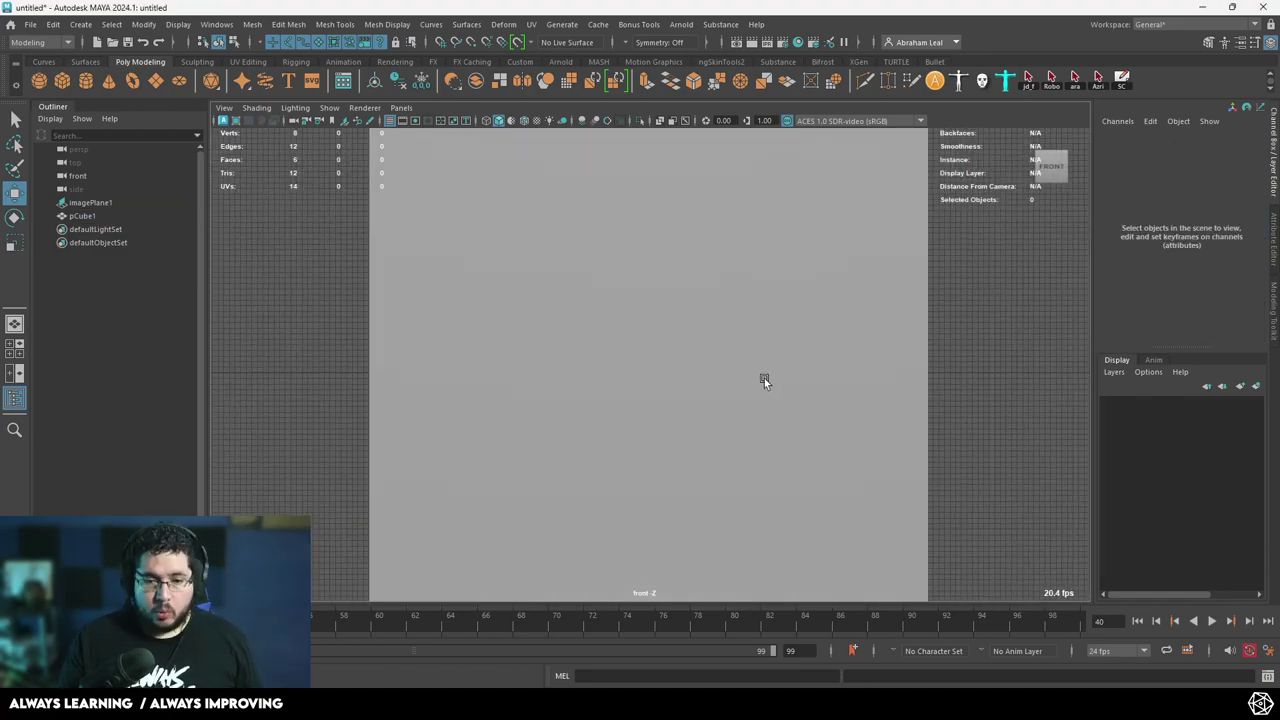
{"action": "scroll", "coordinate": [764, 380], "scroll_direction": "down", "scroll_amount": 3}
{"action": "key", "text": "space"}
{"action": "left_click_drag", "start_coordinate": [701, 324], "coordinate": [740, 359]}
{"action": "key", "text": "4"}
{"action": "scroll", "coordinate": [708, 333], "scroll_direction": "up", "scroll_amount": 4}
{"action": "key", "text": "space"}
{"action": "scroll", "coordinate": [674, 364], "scroll_direction": "down", "scroll_amount": 2}
{"action": "left_click", "coordinate": [649, 365]}
{"action": "key", "text": "r"}
{"action": "scroll", "coordinate": [795, 371], "scroll_direction": "up", "scroll_amount": 5}
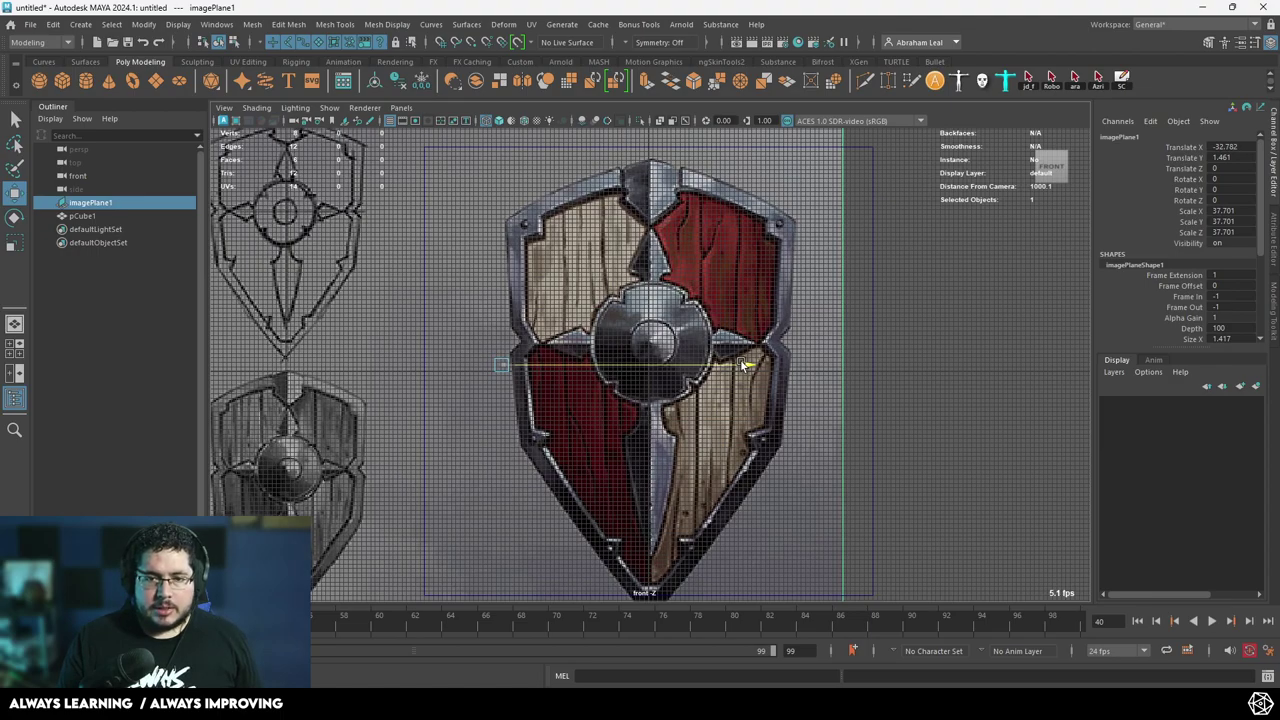
Delete the size reference cube from around the shield image.
{"action": "scroll", "coordinate": [740, 359], "scroll_direction": "down", "scroll_amount": 3}
{"action": "left_click", "coordinate": [811, 282]}
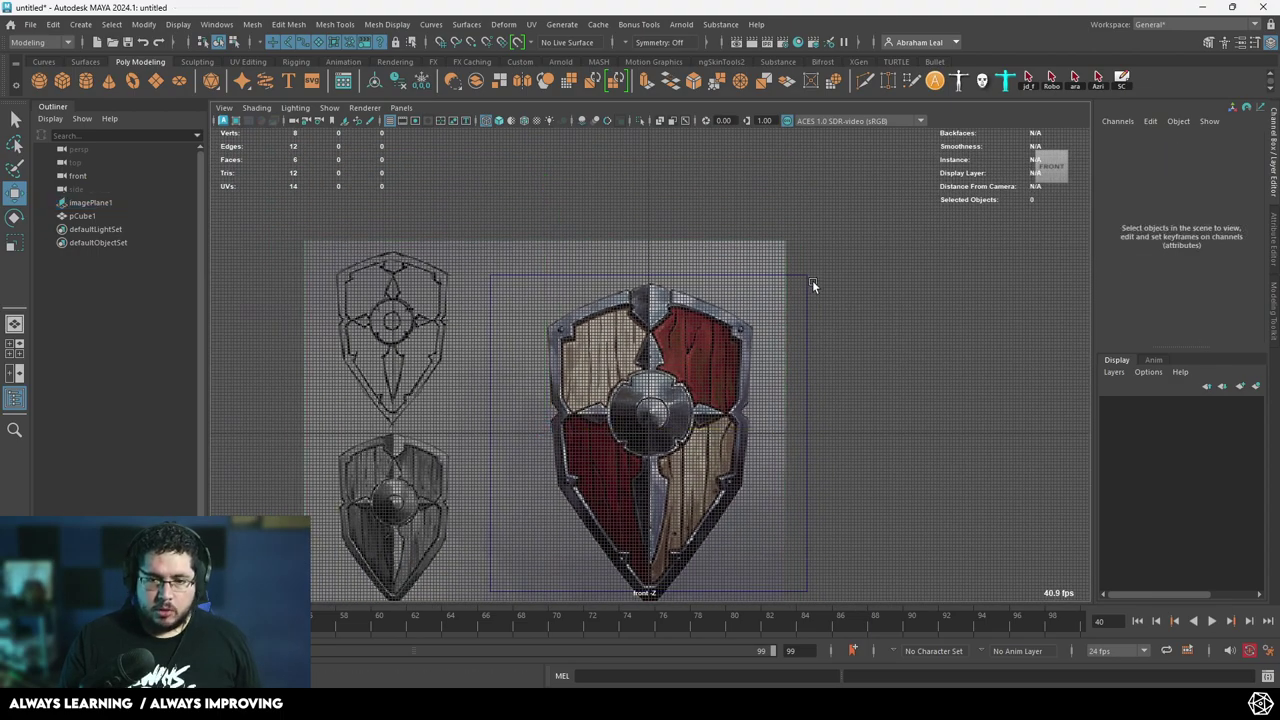
{"action": "left_click_drag", "start_coordinate": [795, 262], "coordinate": [814, 286]}
{"action": "key", "text": "Delete"}
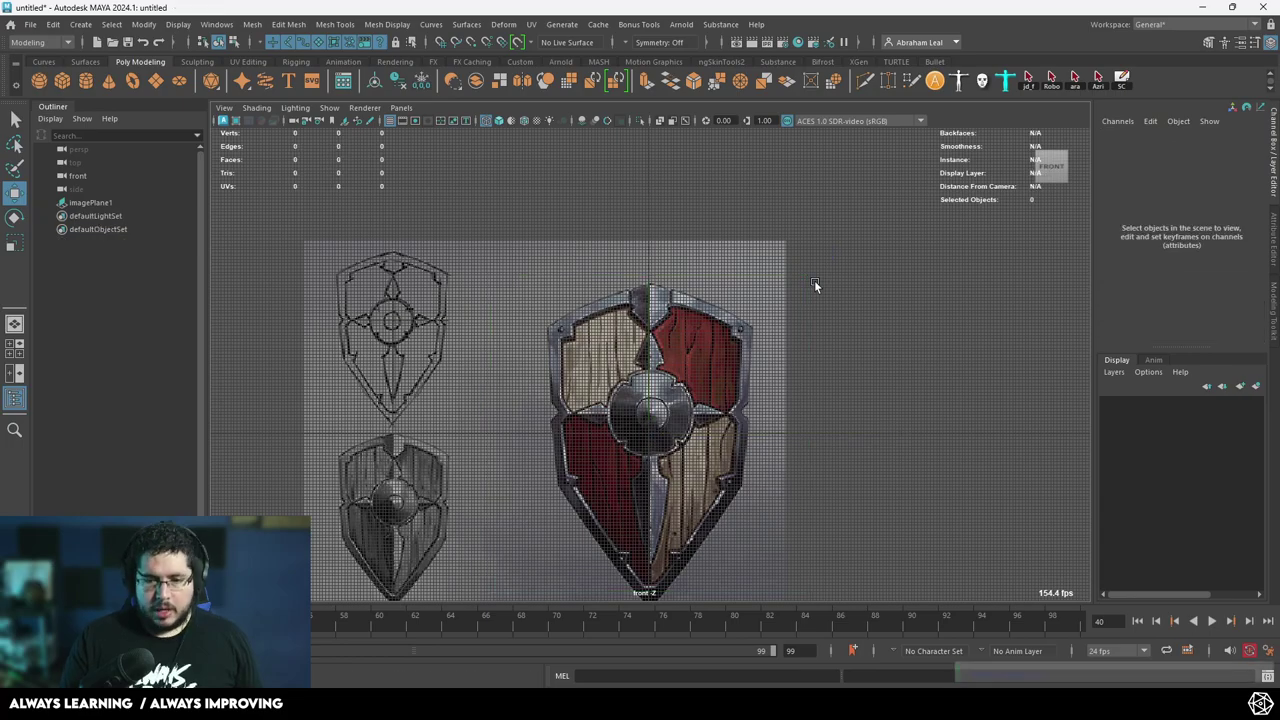
Raise the image plane to about 54.8 in Y so the coloured shield's lower tip rests on the horizontal grid axis.
{"action": "left_click", "coordinate": [692, 282]}
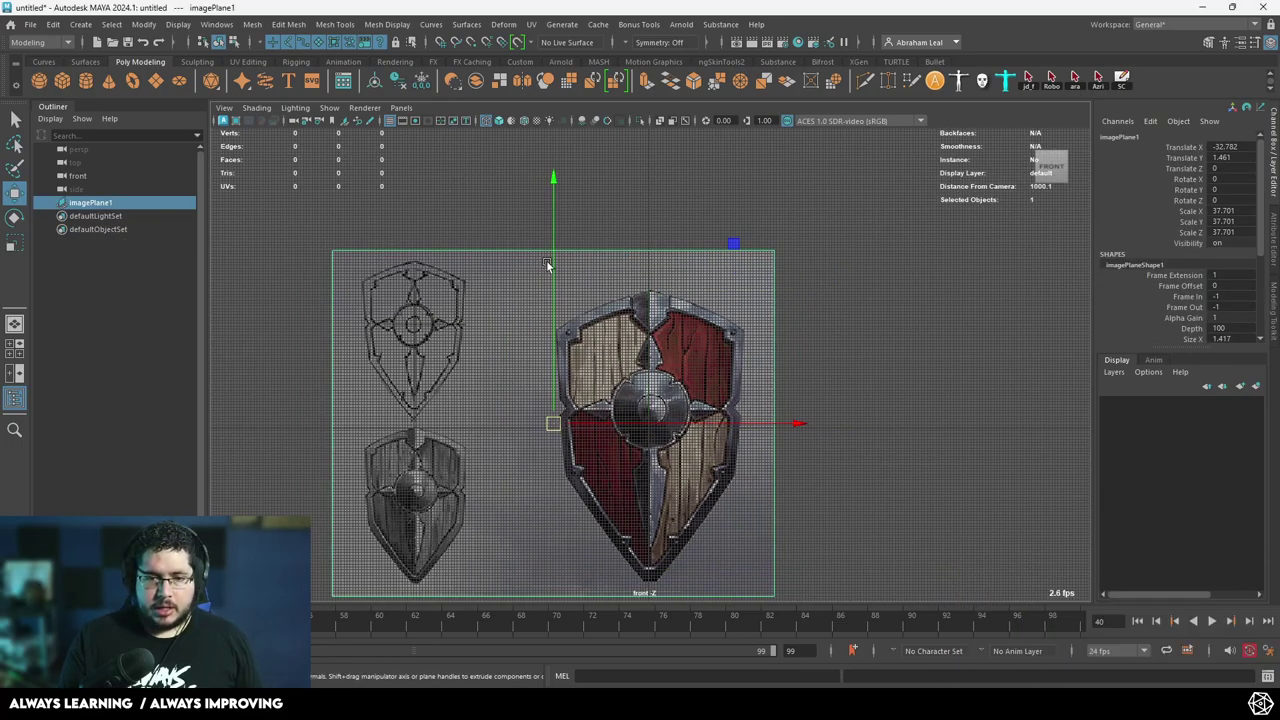
{"action": "left_click_drag", "start_coordinate": [547, 265], "coordinate": [579, 99]}
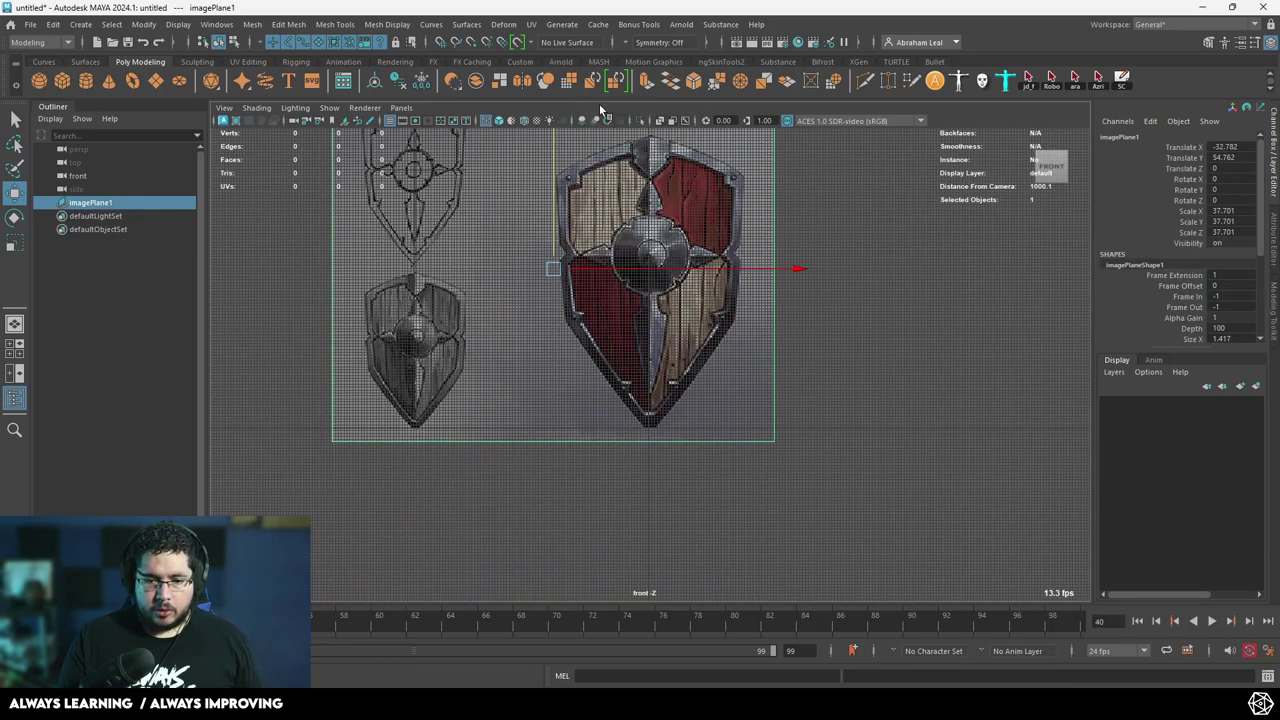
{"action": "left_click", "coordinate": [805, 328]}
{"action": "scroll", "coordinate": [708, 318], "scroll_direction": "up", "scroll_amount": 3}
{"action": "middle_click_drag", "start_coordinate": [684, 289], "coordinate": [659, 401], "text": "alt"}
{"action": "scroll", "coordinate": [660, 398], "scroll_direction": "up", "scroll_amount": 2}
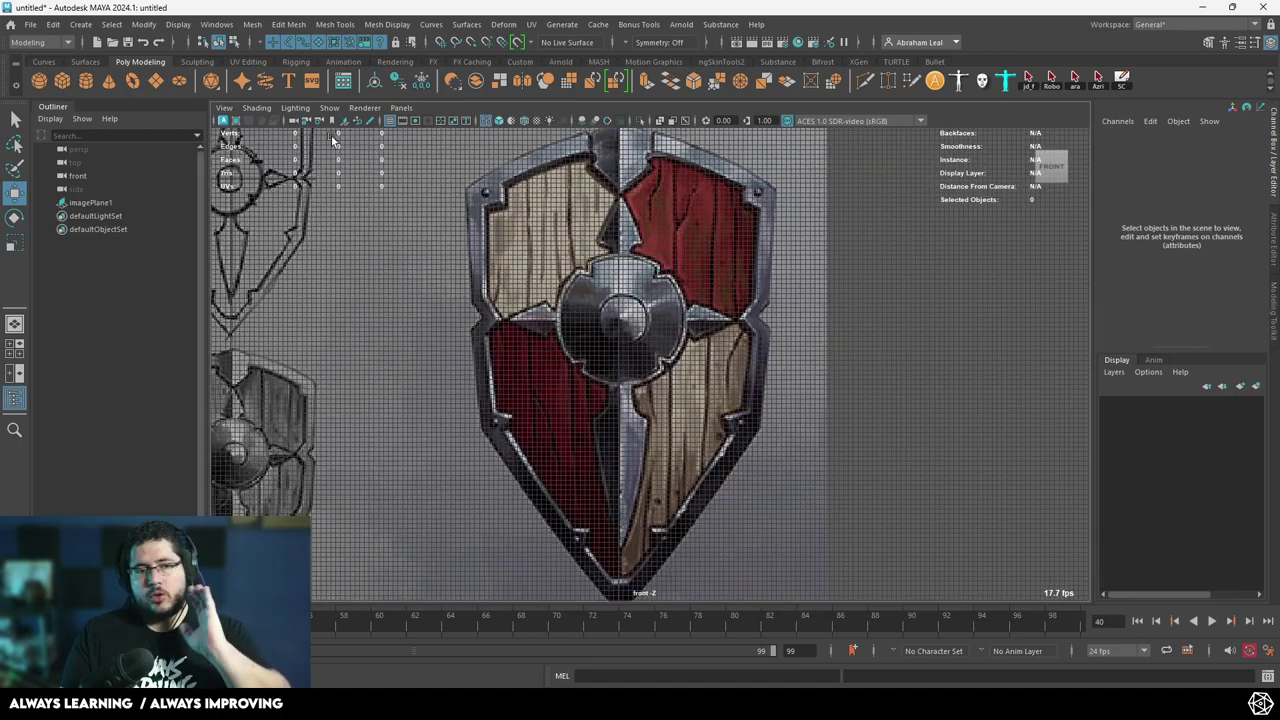
Hide the viewport grid and examine the reference shield's metal frame, central boss, spikes and wooden planks.
{"action": "scroll", "coordinate": [660, 383], "scroll_direction": "up", "scroll_amount": 4}
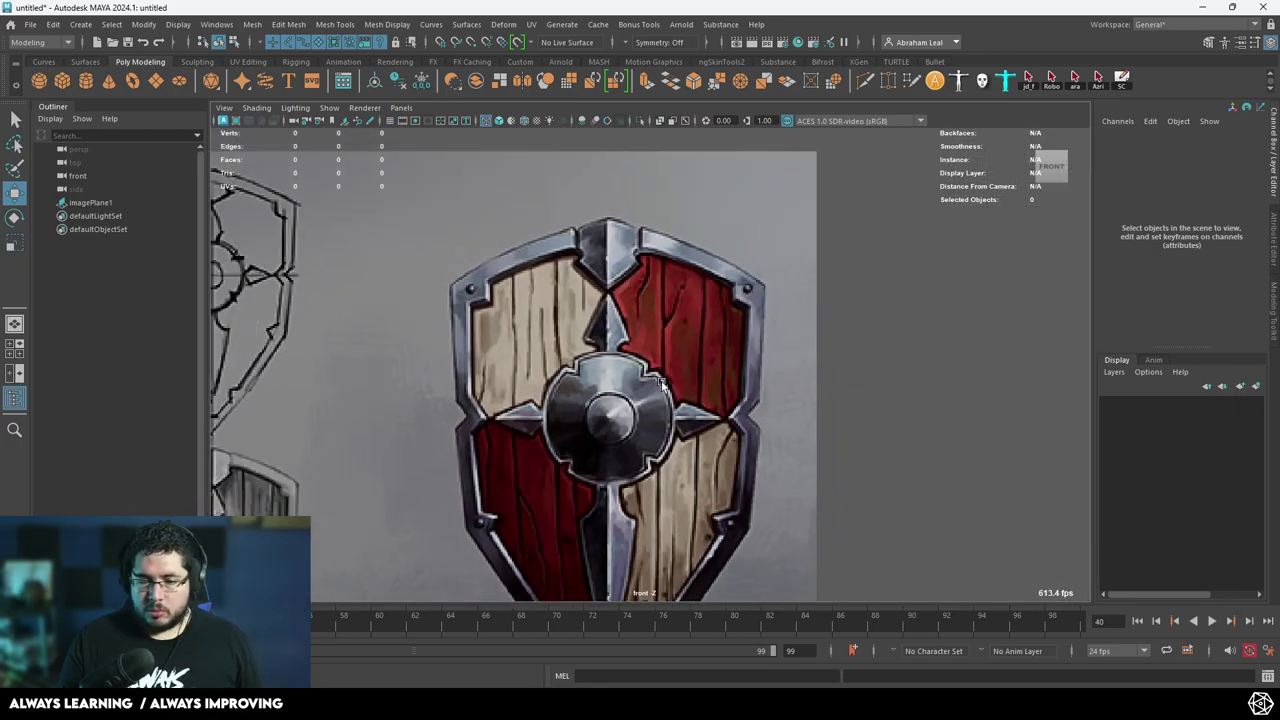
{"action": "scroll", "coordinate": [663, 375], "scroll_direction": "down", "scroll_amount": 2}
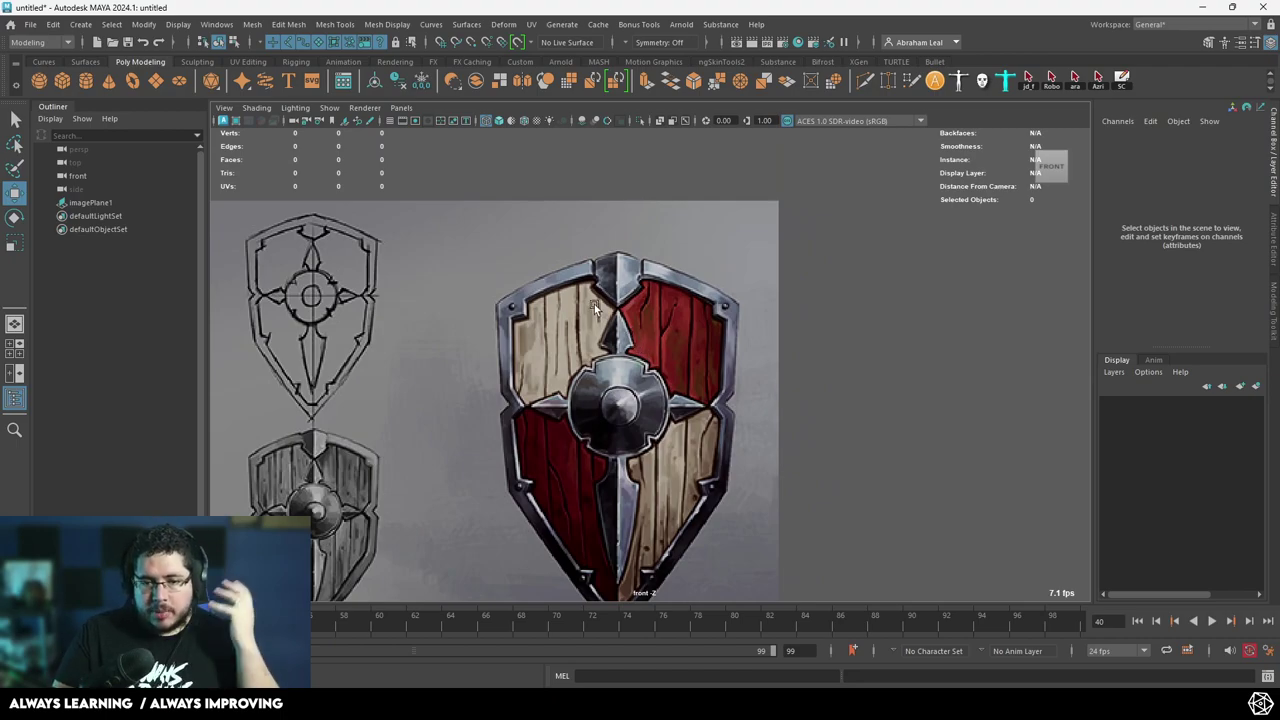
{"action": "scroll", "coordinate": [649, 391], "scroll_direction": "up", "scroll_amount": 2}
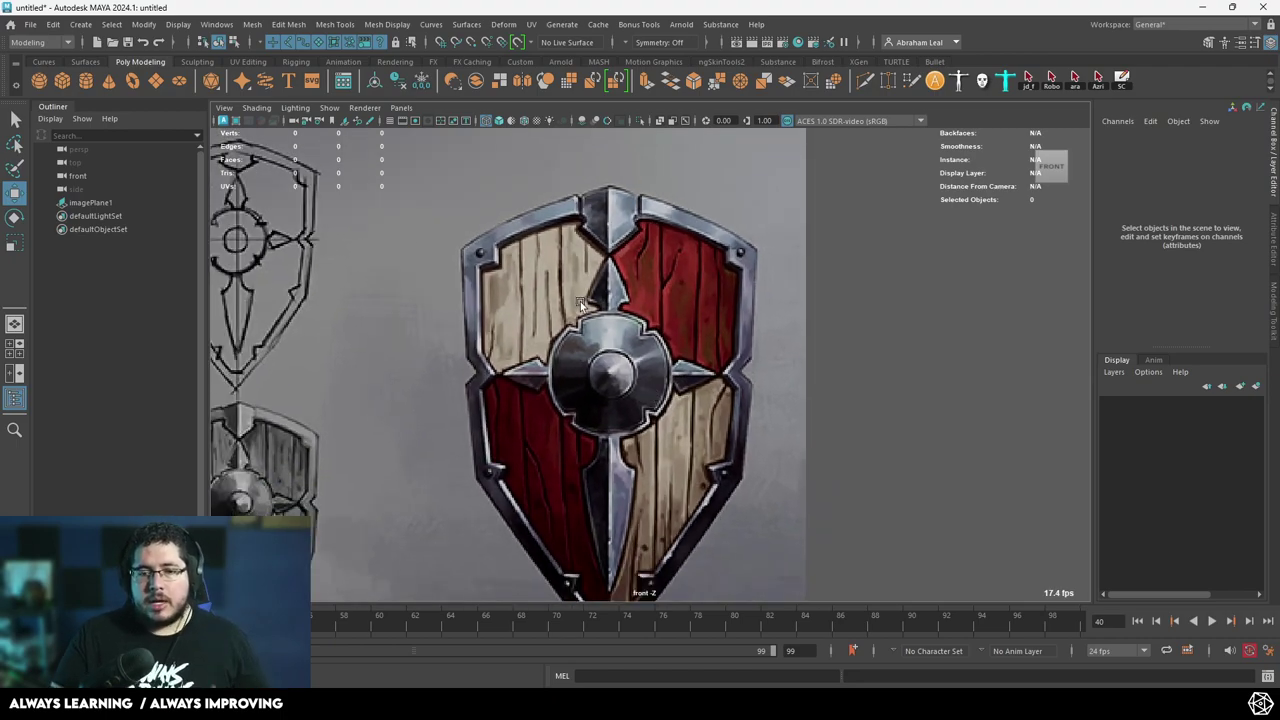
{"action": "scroll", "coordinate": [632, 312], "scroll_direction": "up", "scroll_amount": 2}
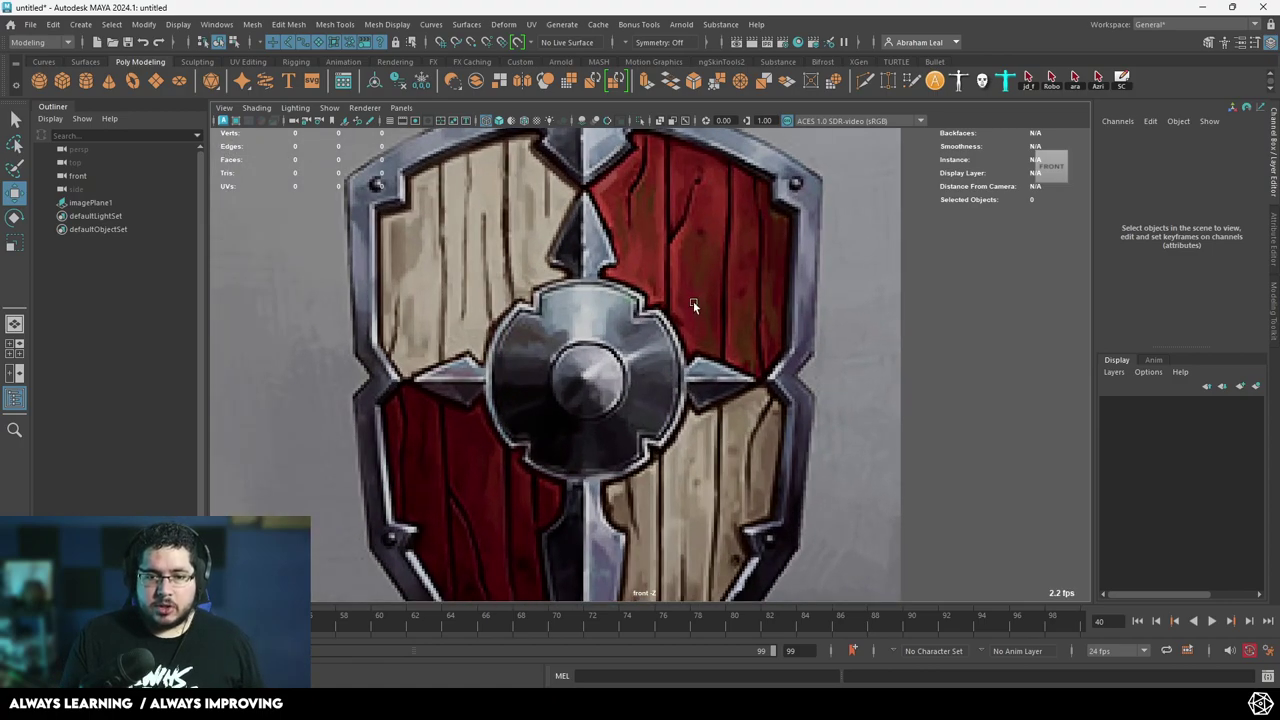
{"action": "scroll", "coordinate": [680, 230], "scroll_direction": "down", "scroll_amount": 2}
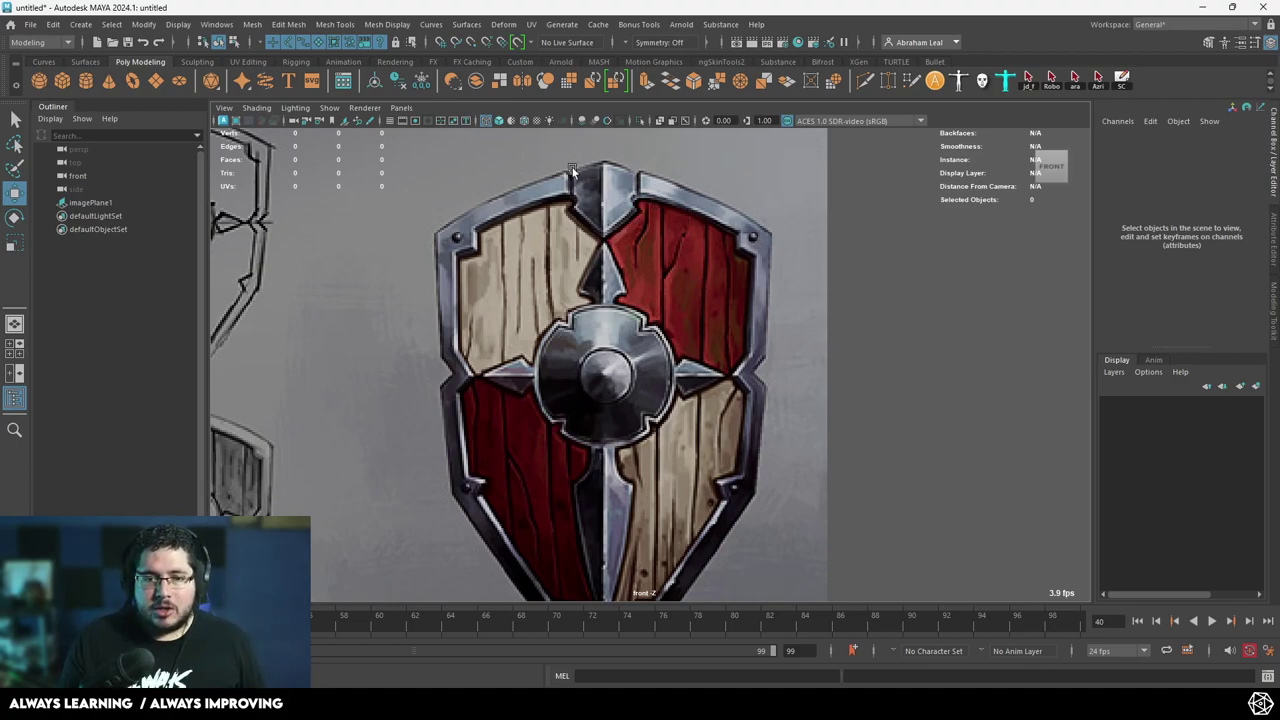
{"action": "scroll", "coordinate": [729, 309], "scroll_direction": "down", "scroll_amount": 1}
{"action": "middle_click_drag", "start_coordinate": [709, 321], "coordinate": [679, 287], "text": "alt"}
{"action": "scroll", "coordinate": [677, 256], "scroll_direction": "down", "scroll_amount": 1}
{"action": "scroll", "coordinate": [677, 256], "scroll_direction": "up", "scroll_amount": 2}
{"action": "scroll", "coordinate": [679, 287], "scroll_direction": "down", "scroll_amount": 1}
{"action": "scroll", "coordinate": [679, 287], "scroll_direction": "up", "scroll_amount": 1}
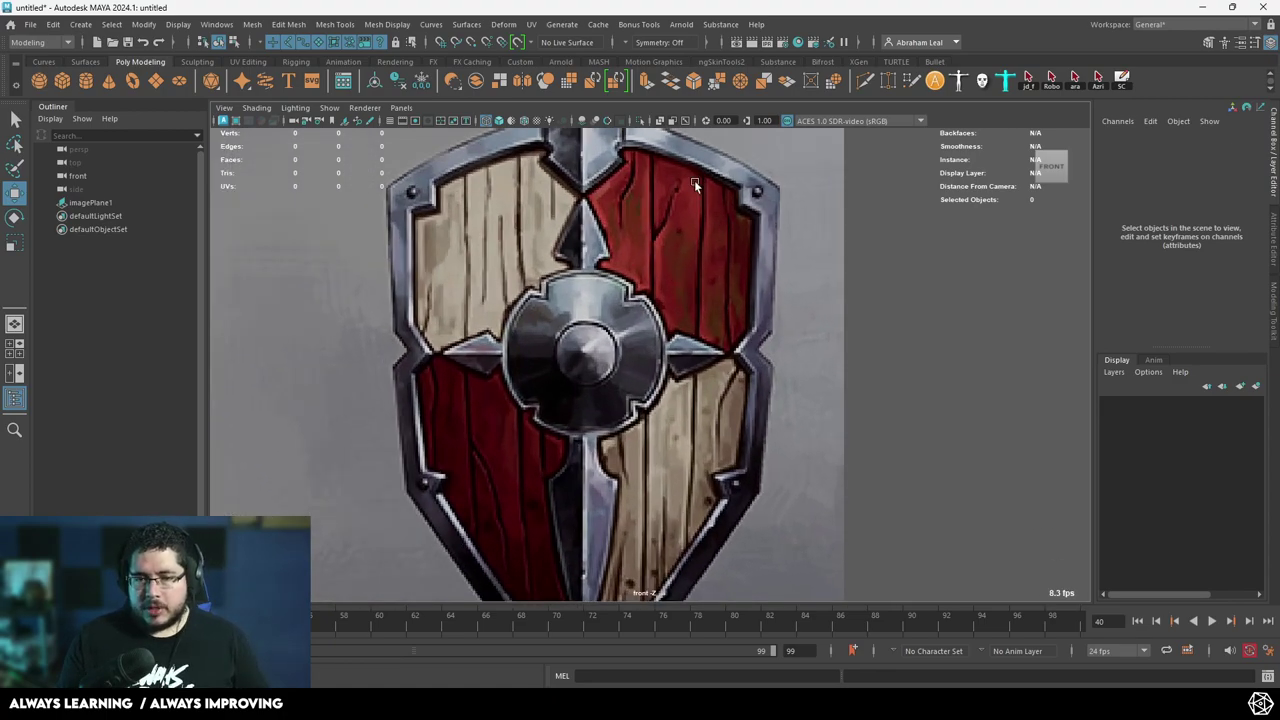
{"action": "scroll", "coordinate": [694, 180], "scroll_direction": "down", "scroll_amount": 1}
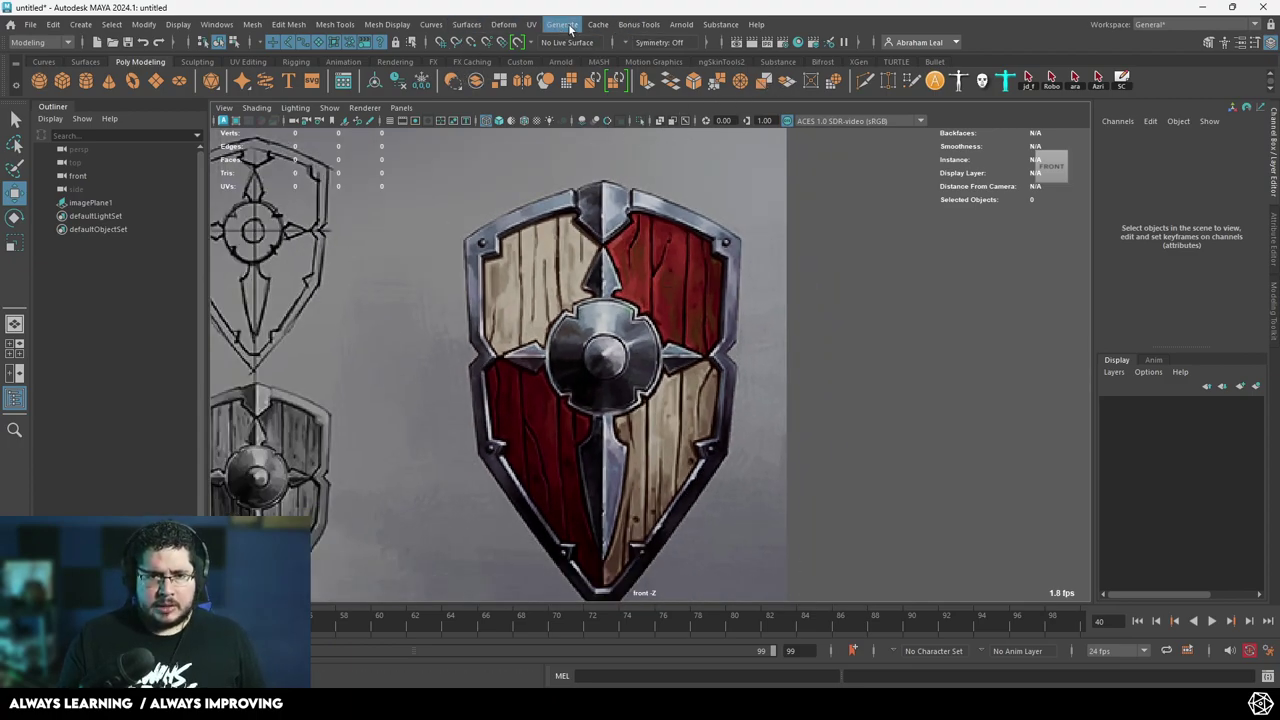
Trace the right half of the coloured shield with Create Polygon, from the top centre around the frame to the lower tip.
{"action": "left_click", "coordinate": [337, 24]}
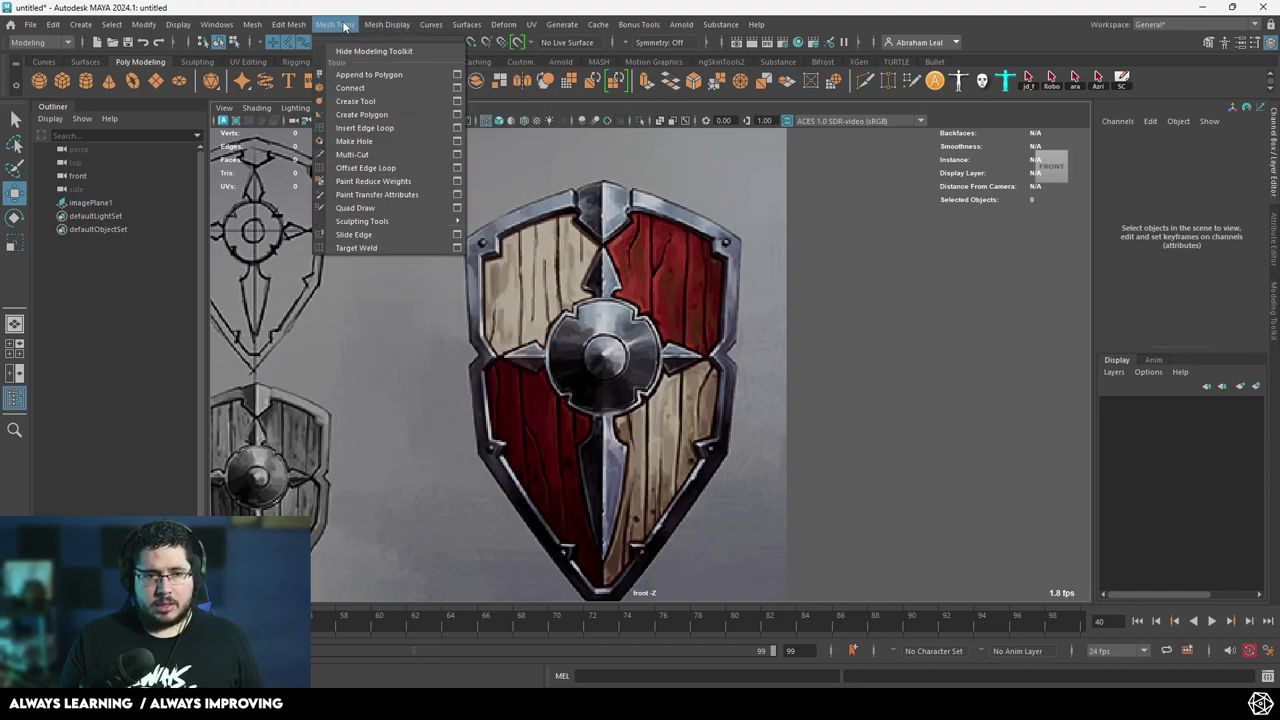
{"action": "left_click", "coordinate": [361, 114]}
{"action": "scroll", "coordinate": [590, 220], "scroll_direction": "up", "scroll_amount": 4}
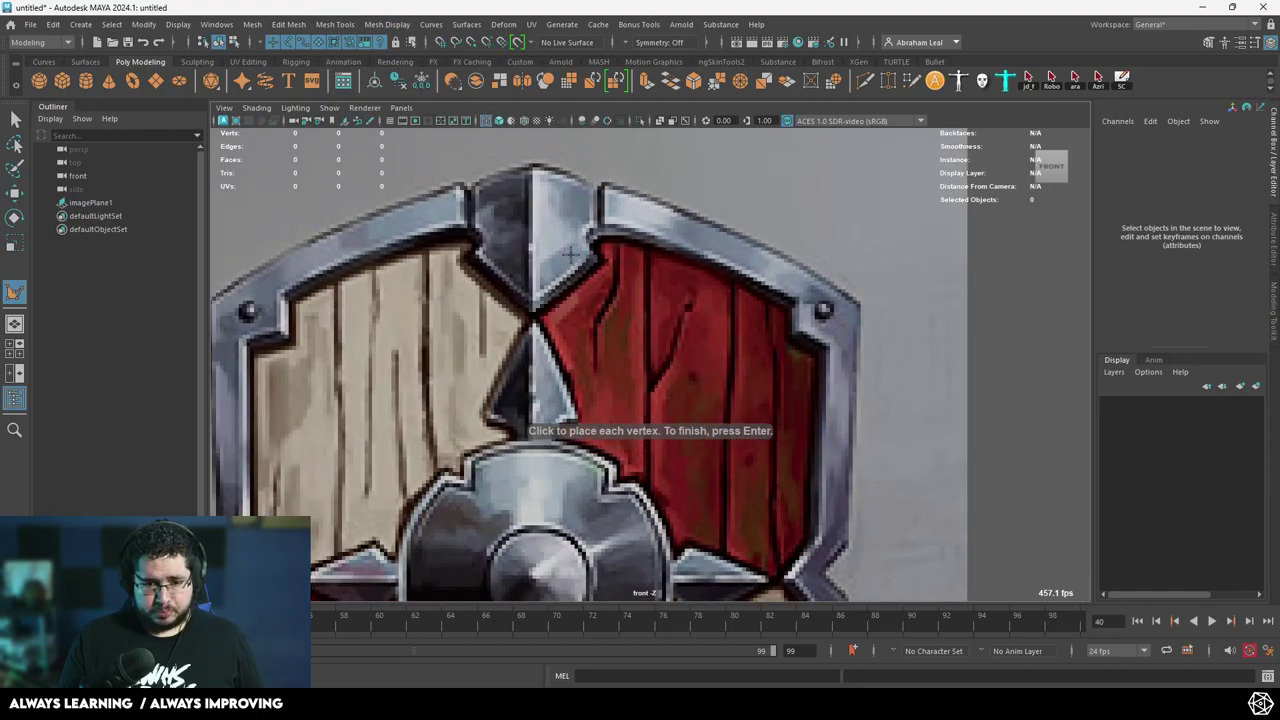
{"action": "left_click", "coordinate": [531, 209]}
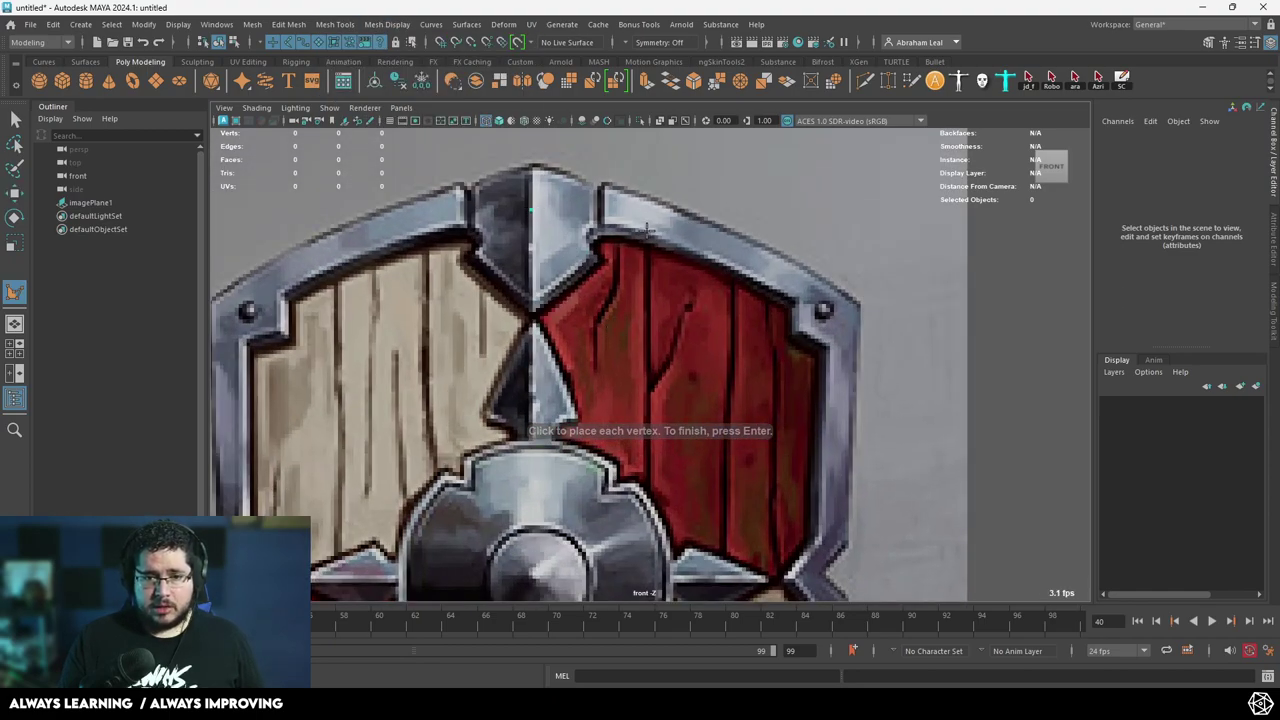
{"action": "left_click", "coordinate": [733, 265]}
{"action": "middle_click_drag", "start_coordinate": [752, 290], "coordinate": [702, 224], "text": "alt"}
{"action": "middle_click_drag", "start_coordinate": [757, 388], "coordinate": [731, 177], "text": "alt"}
{"action": "scroll", "coordinate": [731, 177], "scroll_direction": "down", "scroll_amount": 4}
{"action": "middle_click_drag", "start_coordinate": [697, 356], "coordinate": [694, 243], "text": "alt"}
{"action": "scroll", "coordinate": [700, 320], "scroll_direction": "up", "scroll_amount": 3}
{"action": "left_click", "coordinate": [723, 342]}
{"action": "middle_click_drag", "start_coordinate": [723, 342], "coordinate": [748, 214], "text": "alt"}
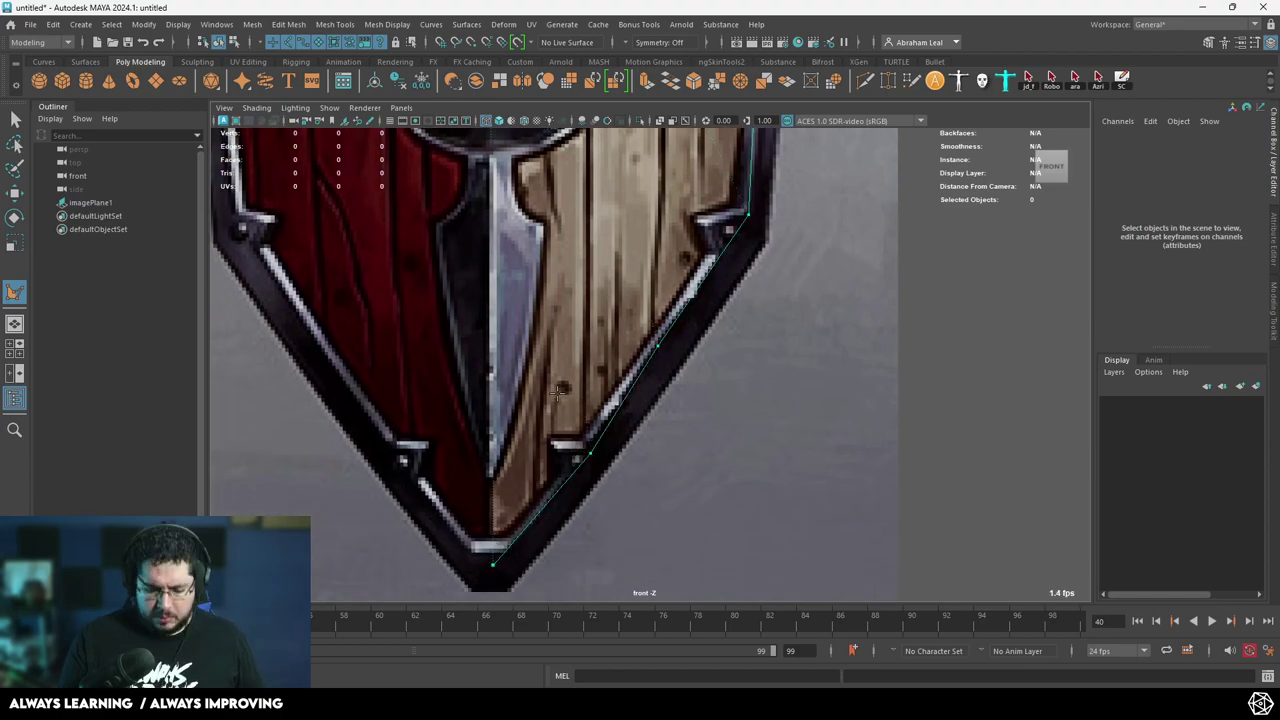
{"action": "key", "text": "Return"}
Examine the traced half-shield polygon in perspective and in the shaded front view.
{"action": "scroll", "coordinate": [600, 335], "scroll_direction": "down", "scroll_amount": 4}
{"action": "scroll", "coordinate": [768, 320], "scroll_direction": "up", "scroll_amount": 1}
{"action": "left_click", "coordinate": [771, 321]}
{"action": "key", "text": "space"}
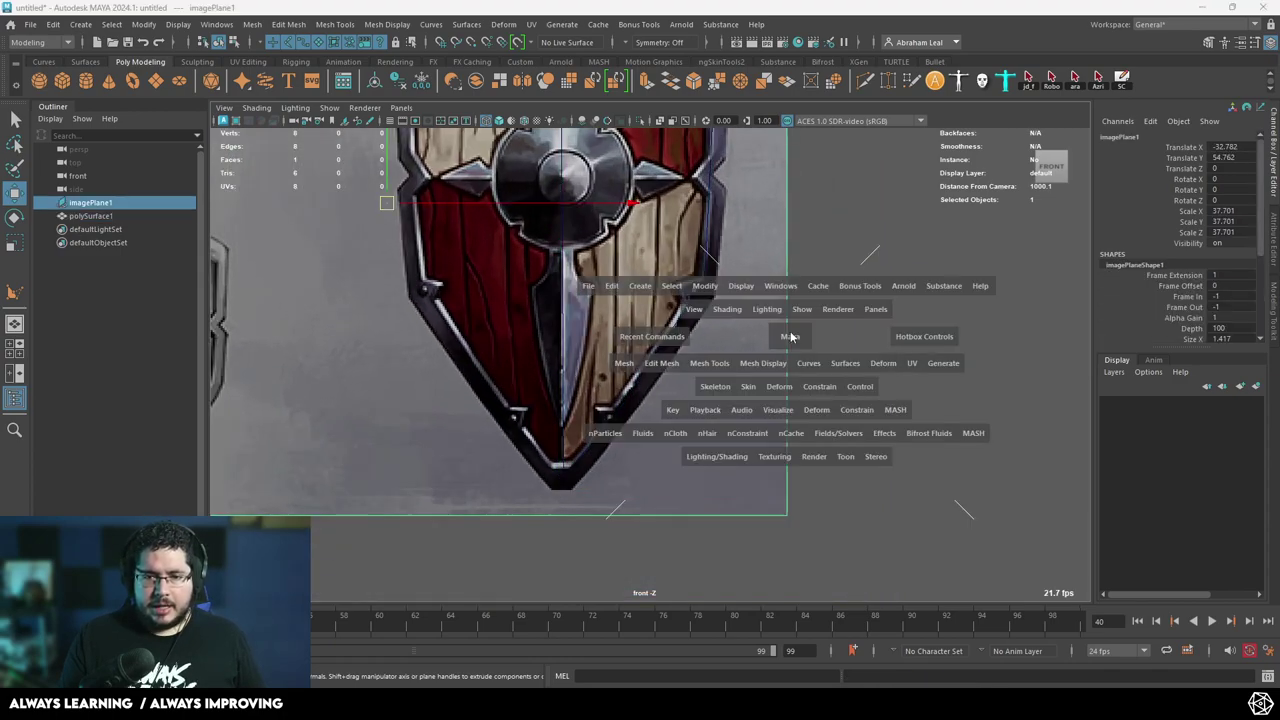
{"action": "left_click_drag", "start_coordinate": [790, 337], "coordinate": [790, 297]}
{"action": "scroll", "coordinate": [650, 300], "scroll_direction": "down", "scroll_amount": 3}
{"action": "left_click_drag", "start_coordinate": [486, 251], "coordinate": [688, 188]}
{"action": "left_click", "coordinate": [651, 300]}
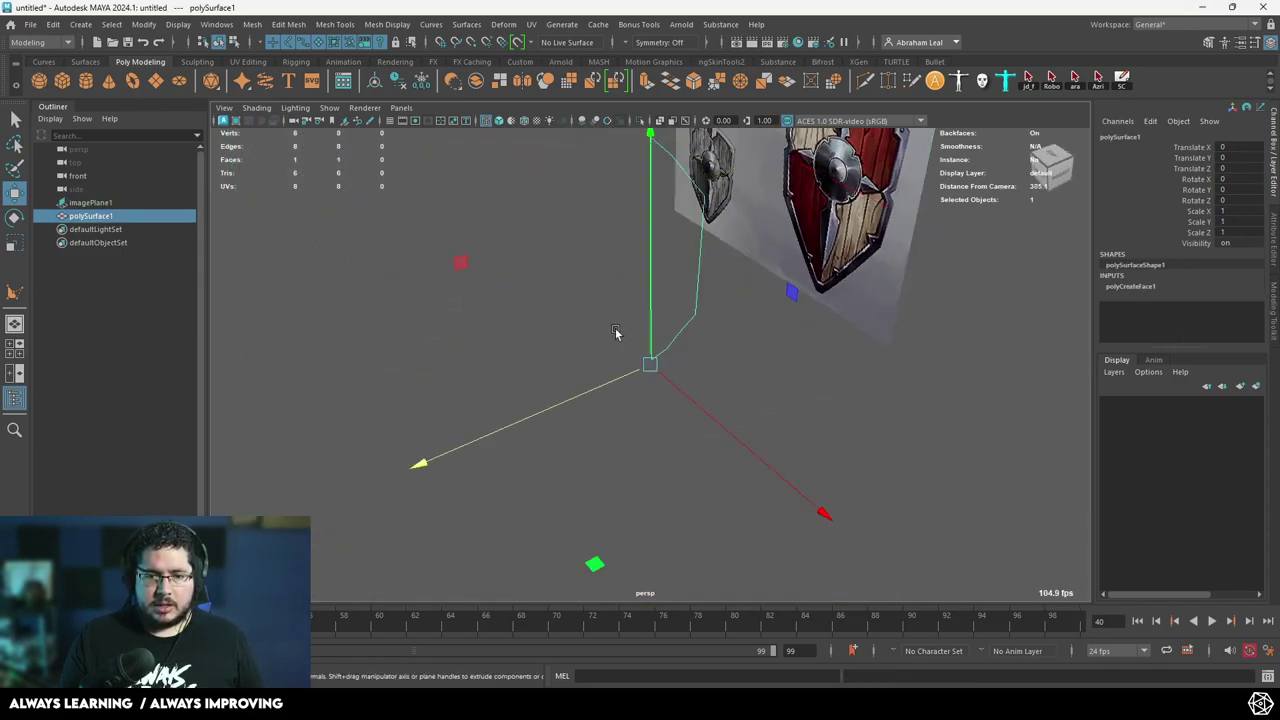
{"action": "key", "text": "space"}
{"action": "left_click_drag", "start_coordinate": [663, 342], "coordinate": [669, 372]}
{"action": "key", "text": "5"}
{"action": "scroll", "coordinate": [678, 431], "scroll_direction": "up", "scroll_amount": 3}
{"action": "middle_click_drag", "start_coordinate": [676, 314], "coordinate": [682, 520], "text": "alt"}
{"action": "right_click_drag", "start_coordinate": [620, 307], "coordinate": [675, 289]}
{"action": "middle_click_drag", "start_coordinate": [635, 421], "coordinate": [657, 263], "text": "alt"}
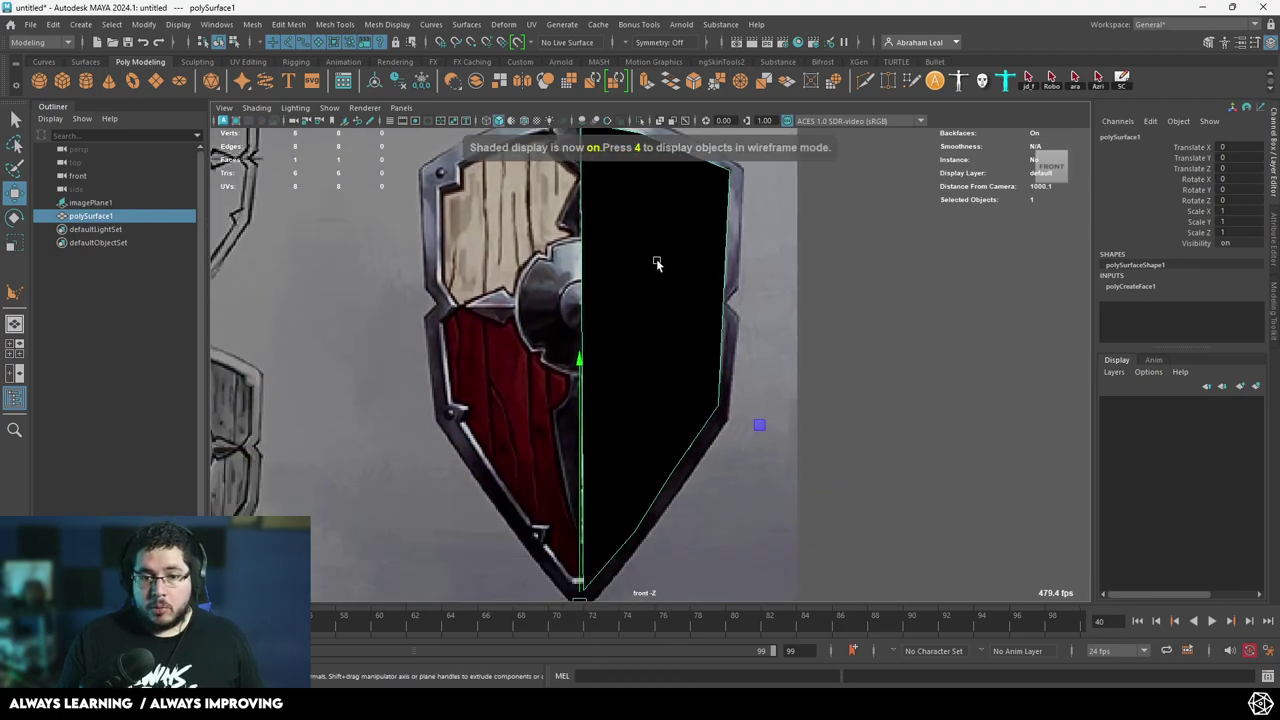
{"action": "scroll", "coordinate": [645, 271], "scroll_direction": "down", "scroll_amount": 3}
{"action": "scroll", "coordinate": [630, 278], "scroll_direction": "up", "scroll_amount": 1}
Reverse the normals of the half-shield face.
{"action": "right_click_drag", "start_coordinate": [638, 207], "coordinate": [637, 235]}
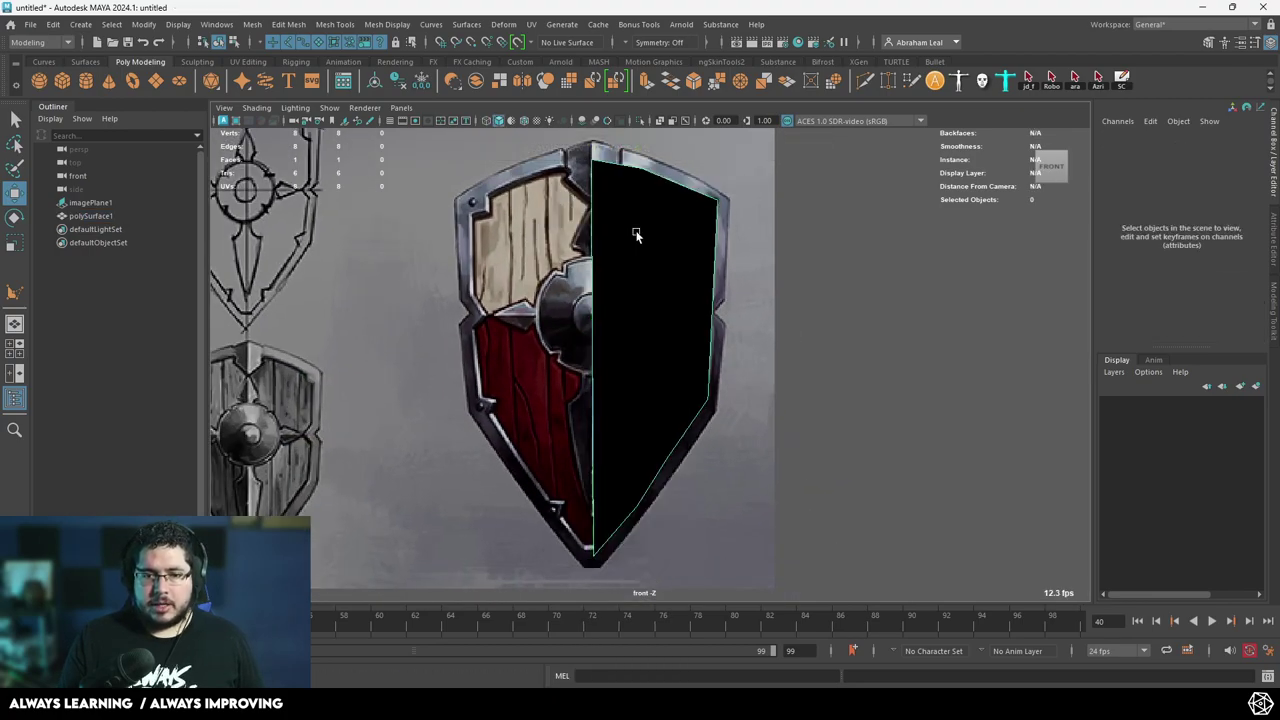
{"action": "right_click", "coordinate": [649, 224]}
{"action": "left_click", "coordinate": [654, 212]}
{"action": "left_click", "coordinate": [389, 28]}
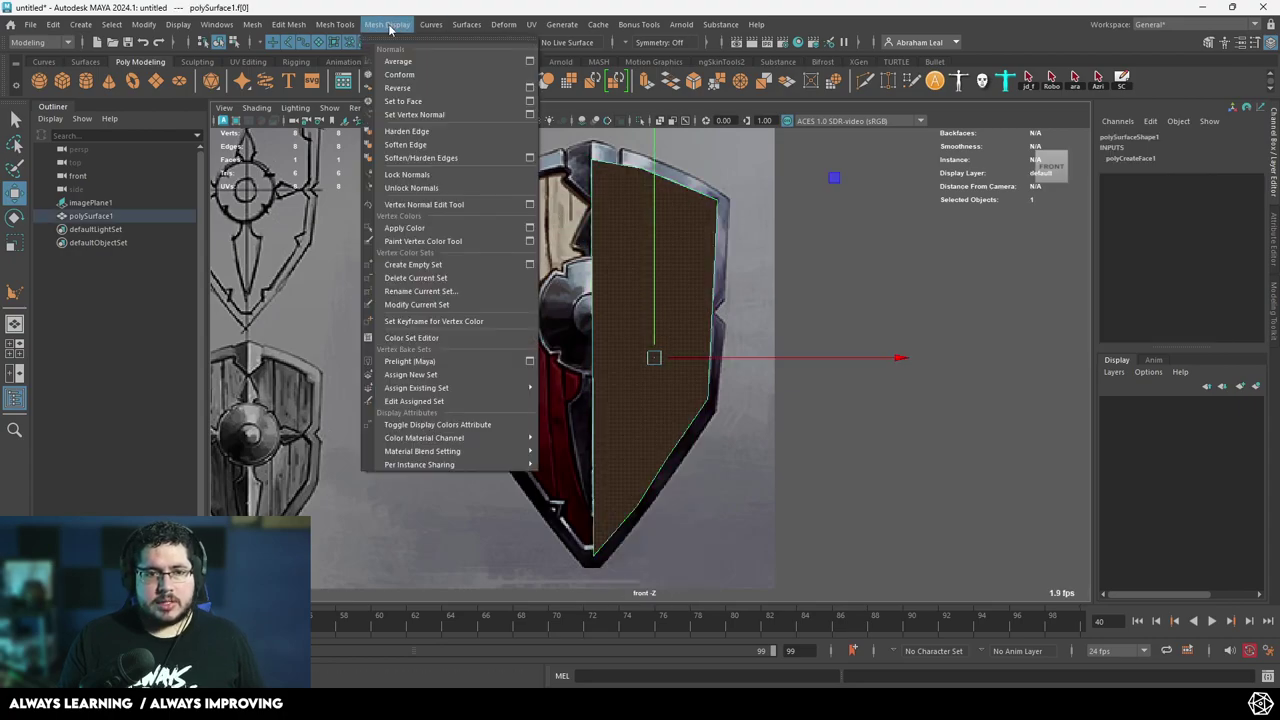
{"action": "left_click", "coordinate": [398, 87]}
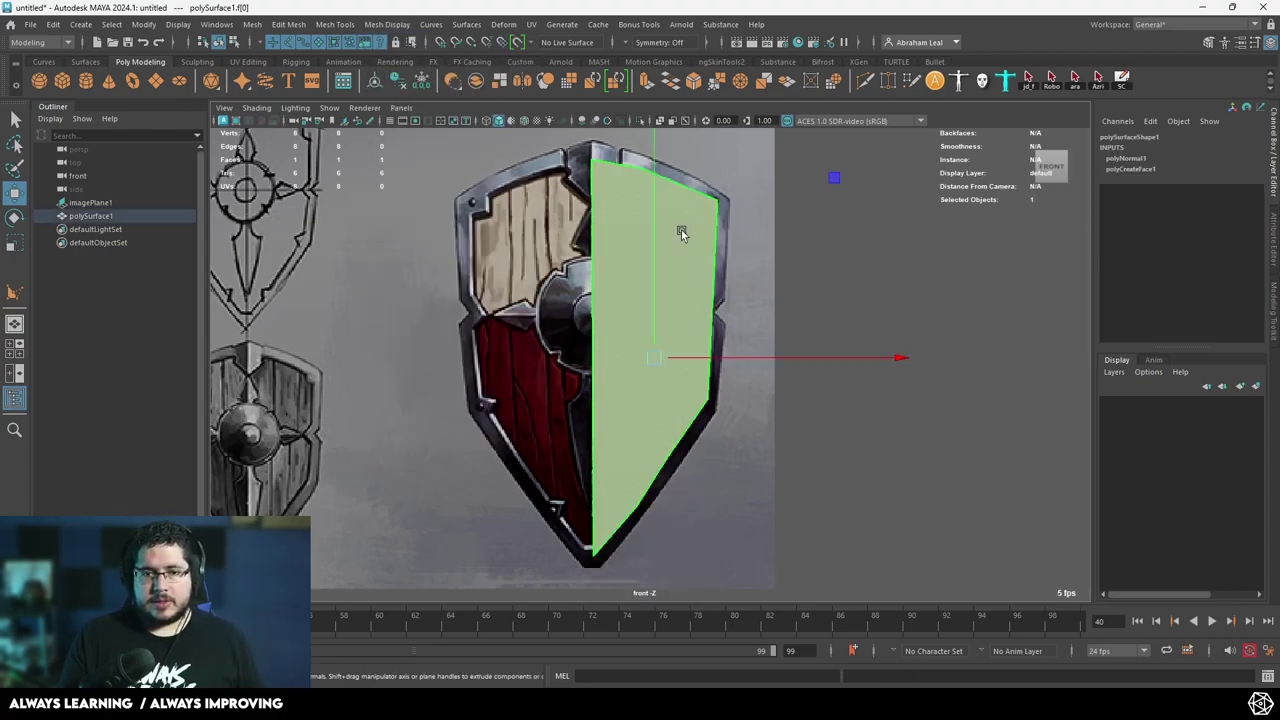
Split the half-shield face into three vertical planks with two Multi-Cut lines from the upper edge to the lower slanted edge.
{"action": "left_click", "coordinate": [836, 139]}
{"action": "key", "text": "y"}
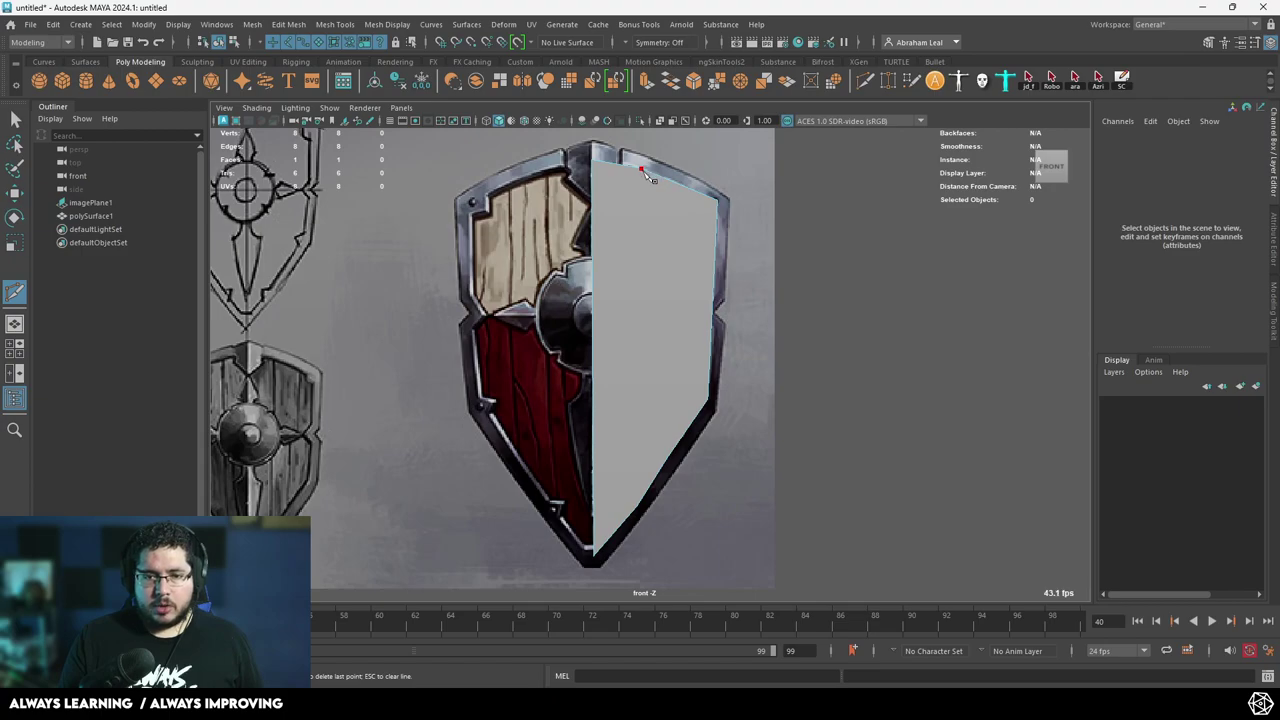
{"action": "left_click", "coordinate": [641, 169]}
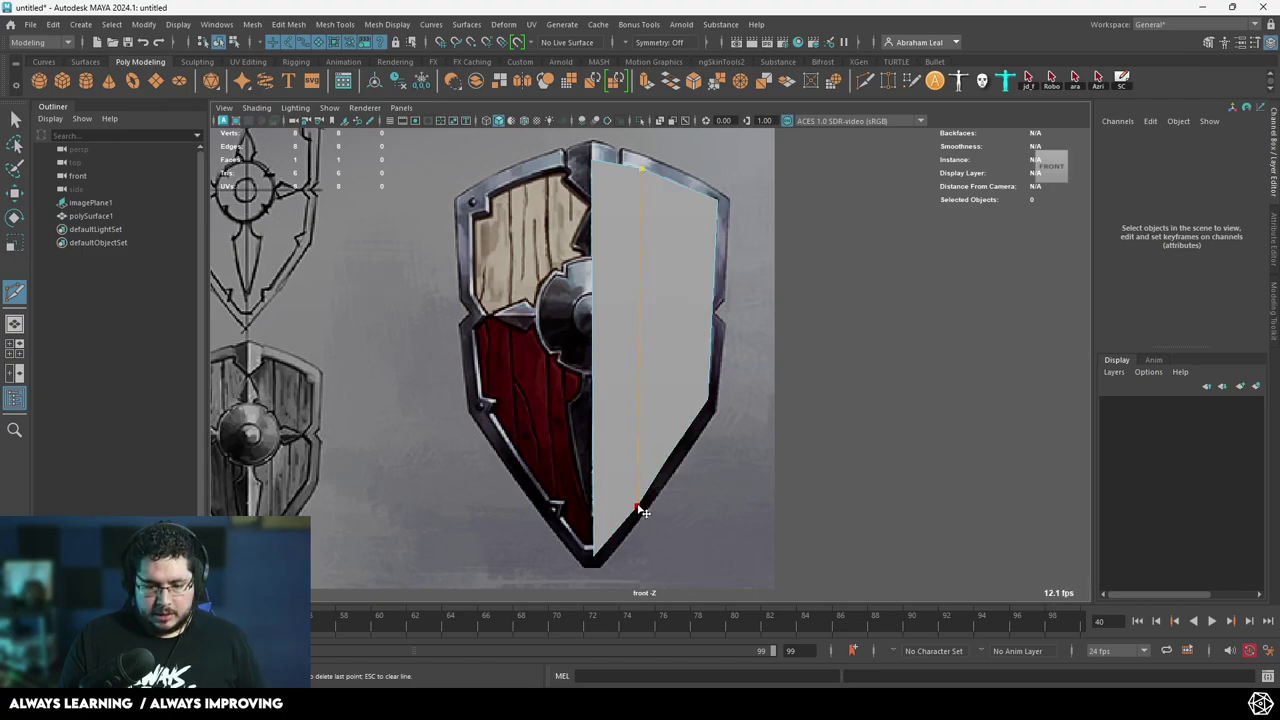
{"action": "left_click", "coordinate": [639, 508]}
{"action": "right_click", "coordinate": [640, 508]}
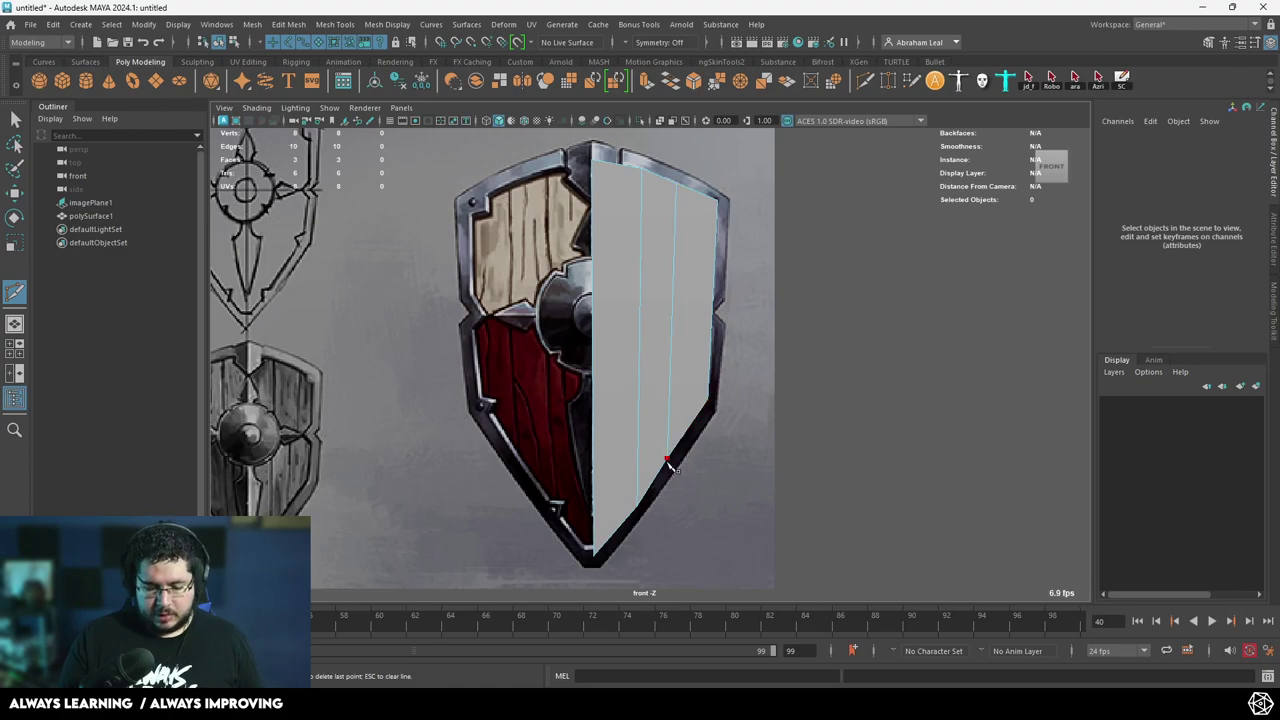
{"action": "key", "text": "q"}
In wireframe, adjust the end vertices of the plank cuts to follow the plank seams and frame in the reference.
{"action": "right_click_drag", "start_coordinate": [678, 203], "coordinate": [643, 203]}
{"action": "key", "text": "4"}
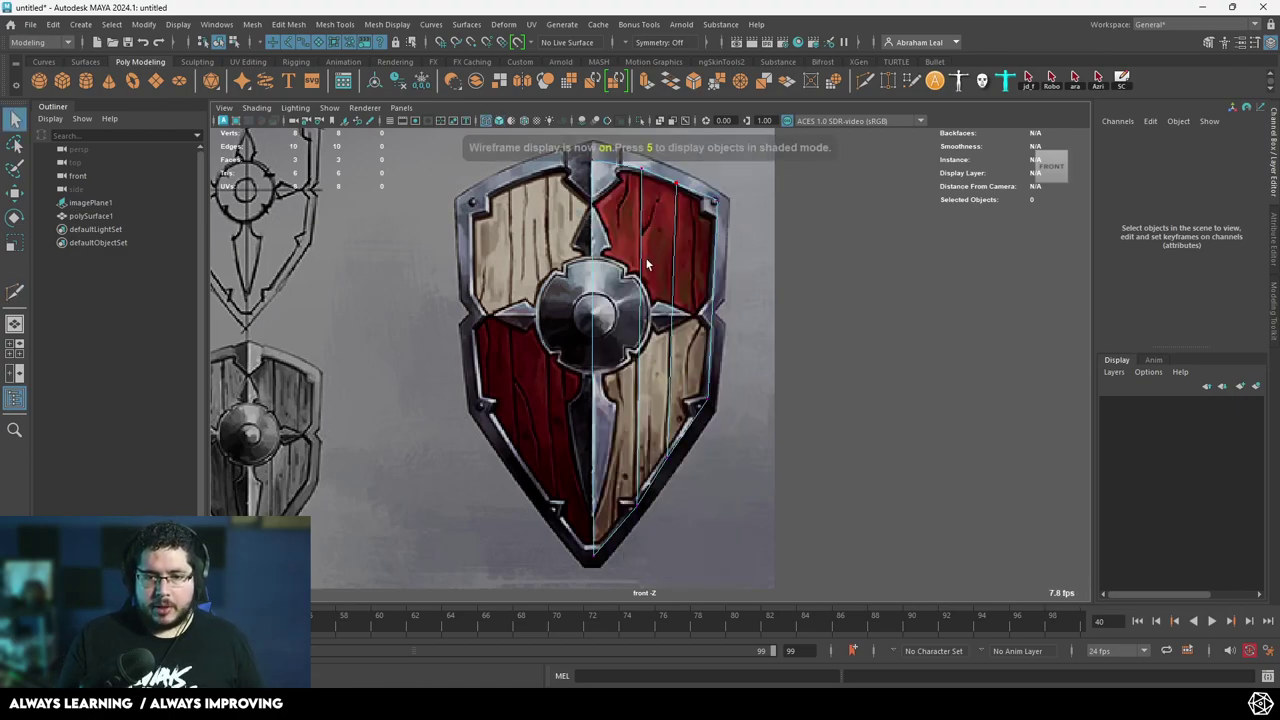
{"action": "scroll", "coordinate": [655, 330], "scroll_direction": "up", "scroll_amount": 3}
{"action": "key", "text": "w"}
{"action": "left_click", "coordinate": [675, 519]}
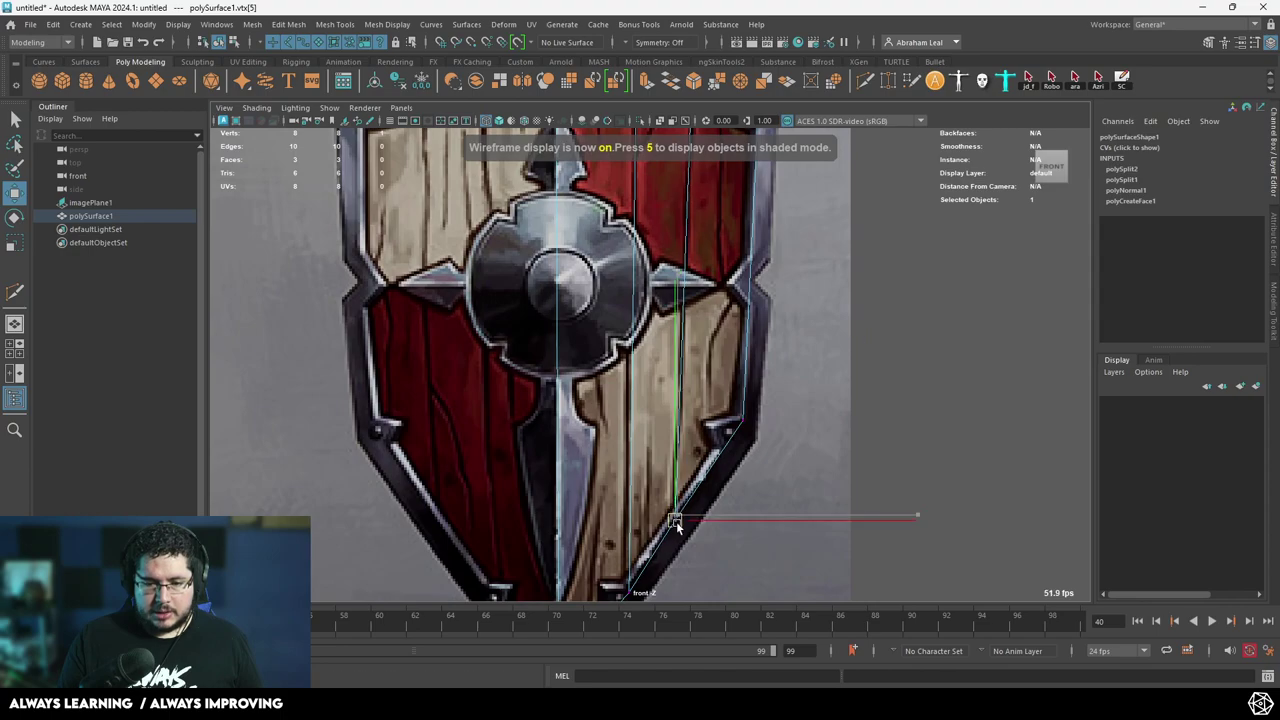
{"action": "middle_click_drag", "start_coordinate": [677, 528], "coordinate": [699, 440], "text": "alt"}
{"action": "left_click", "coordinate": [648, 500]}
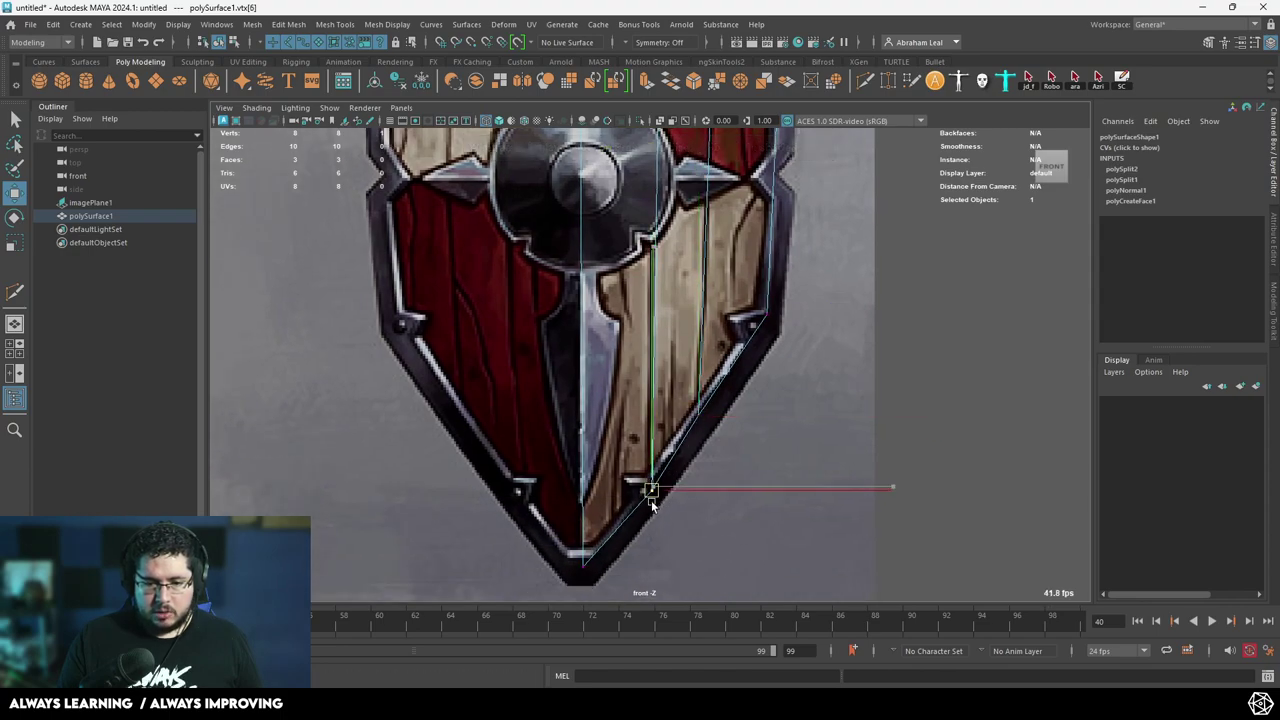
{"action": "middle_click_drag", "start_coordinate": [655, 345], "coordinate": [642, 462], "text": "alt"}
{"action": "middle_click_drag", "start_coordinate": [653, 180], "coordinate": [657, 391], "text": "alt"}
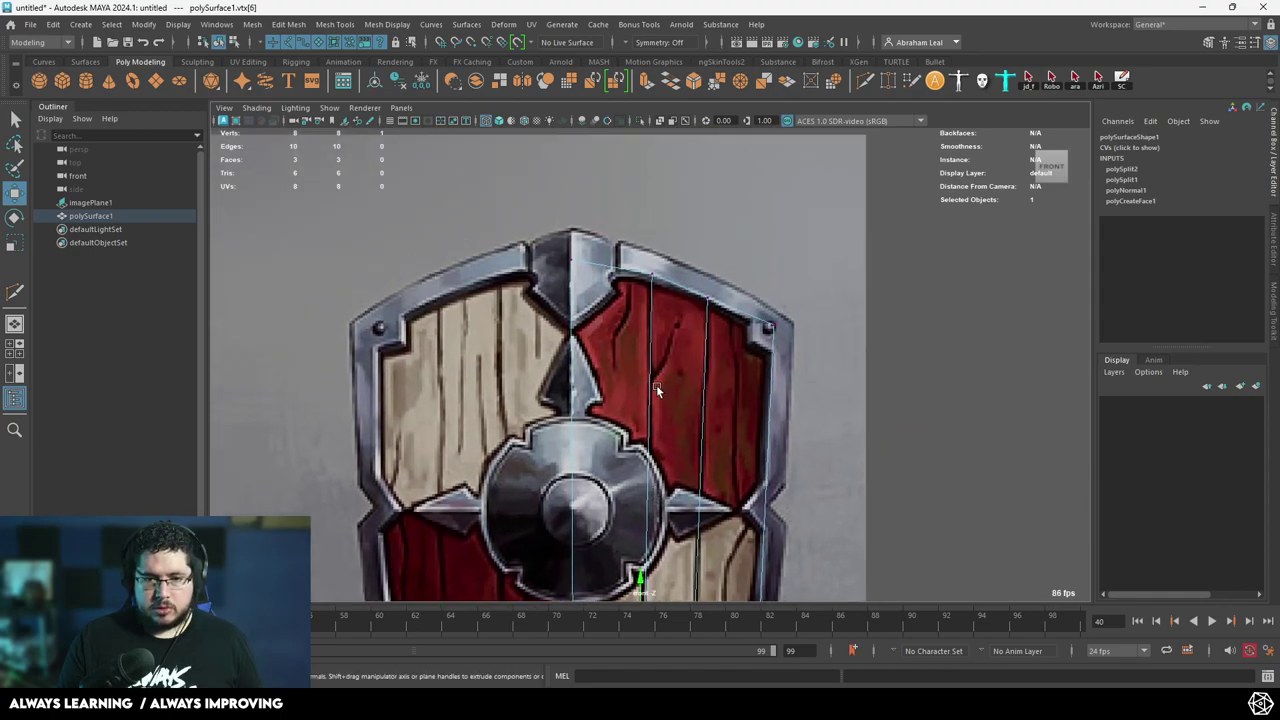
{"action": "left_click", "coordinate": [668, 260]}
{"action": "middle_click_drag", "start_coordinate": [735, 350], "coordinate": [700, 244], "text": "alt"}
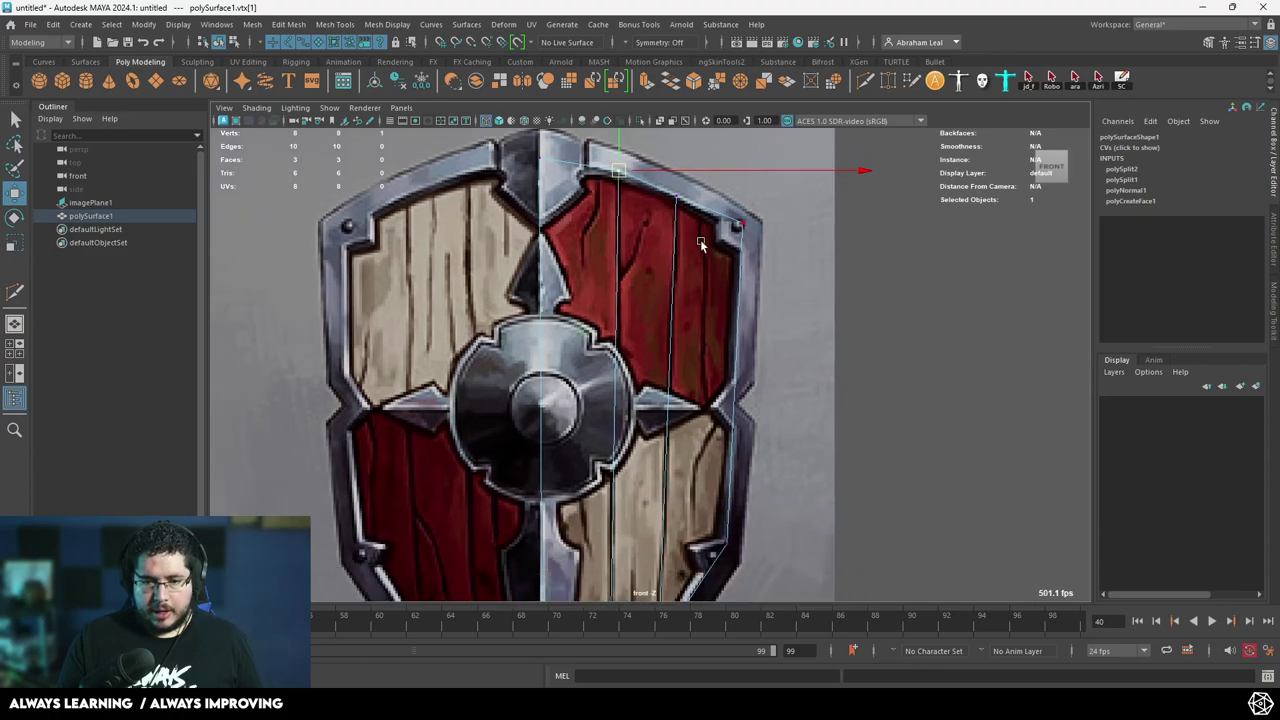
Show the grid and snap the two vertices of the half-shield's inner edge to the vertical centre line.
{"action": "scroll", "coordinate": [700, 244], "scroll_direction": "down", "scroll_amount": 3}
{"action": "left_click", "coordinate": [597, 421]}
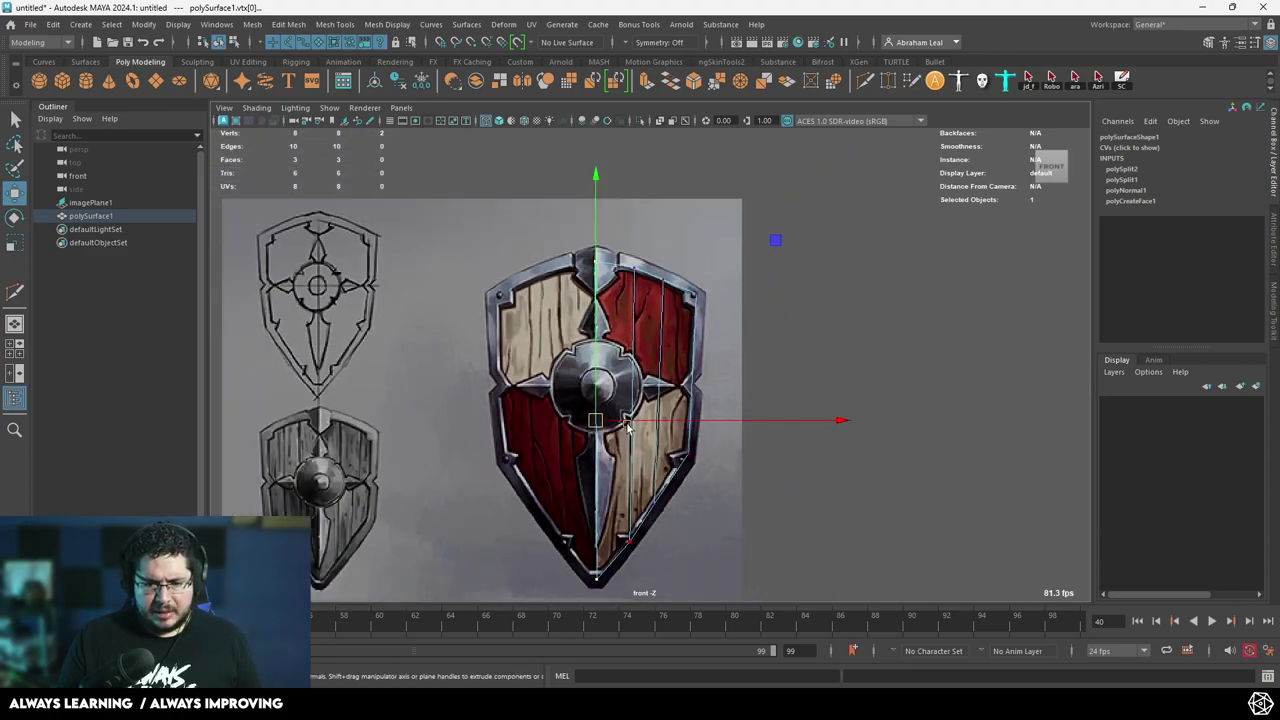
{"action": "scroll", "coordinate": [785, 463], "scroll_direction": "up", "scroll_amount": 2}
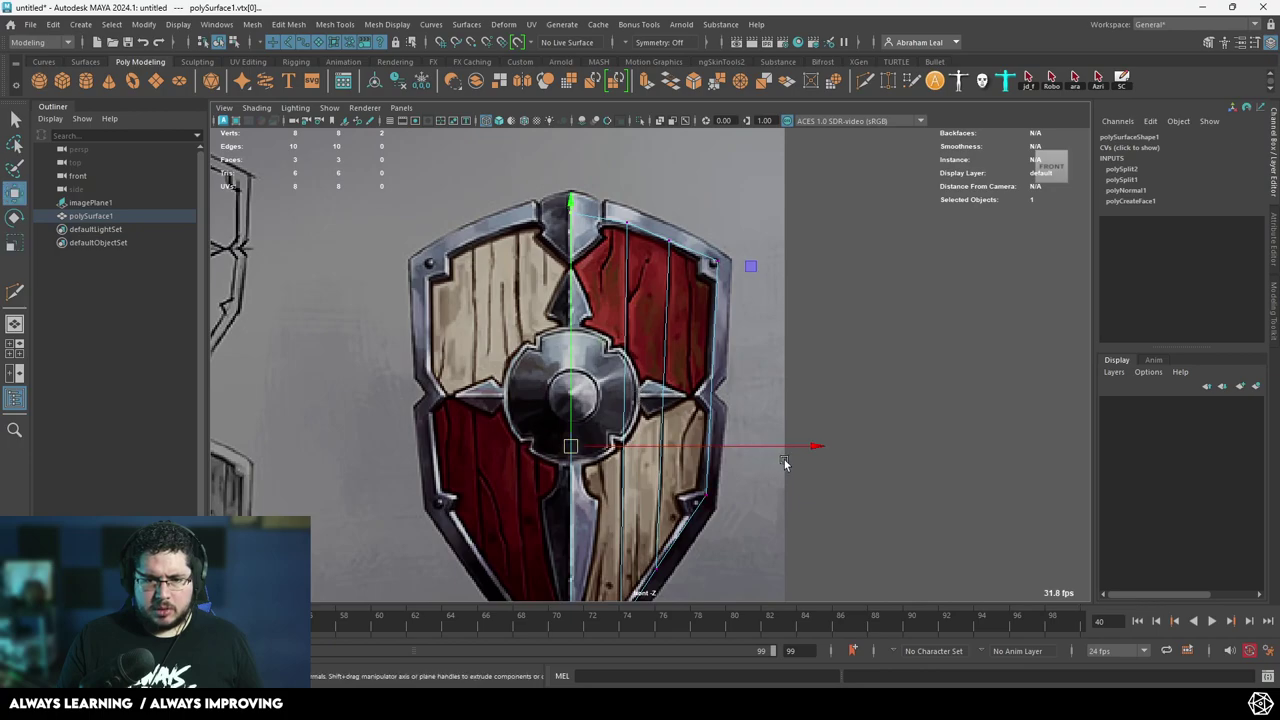
{"action": "key", "text": "x"}
{"action": "left_click_drag", "start_coordinate": [770, 448], "coordinate": [567, 247]}
{"action": "left_click", "coordinate": [403, 121]}
{"action": "scroll", "coordinate": [540, 470], "scroll_direction": "up", "scroll_amount": 2}
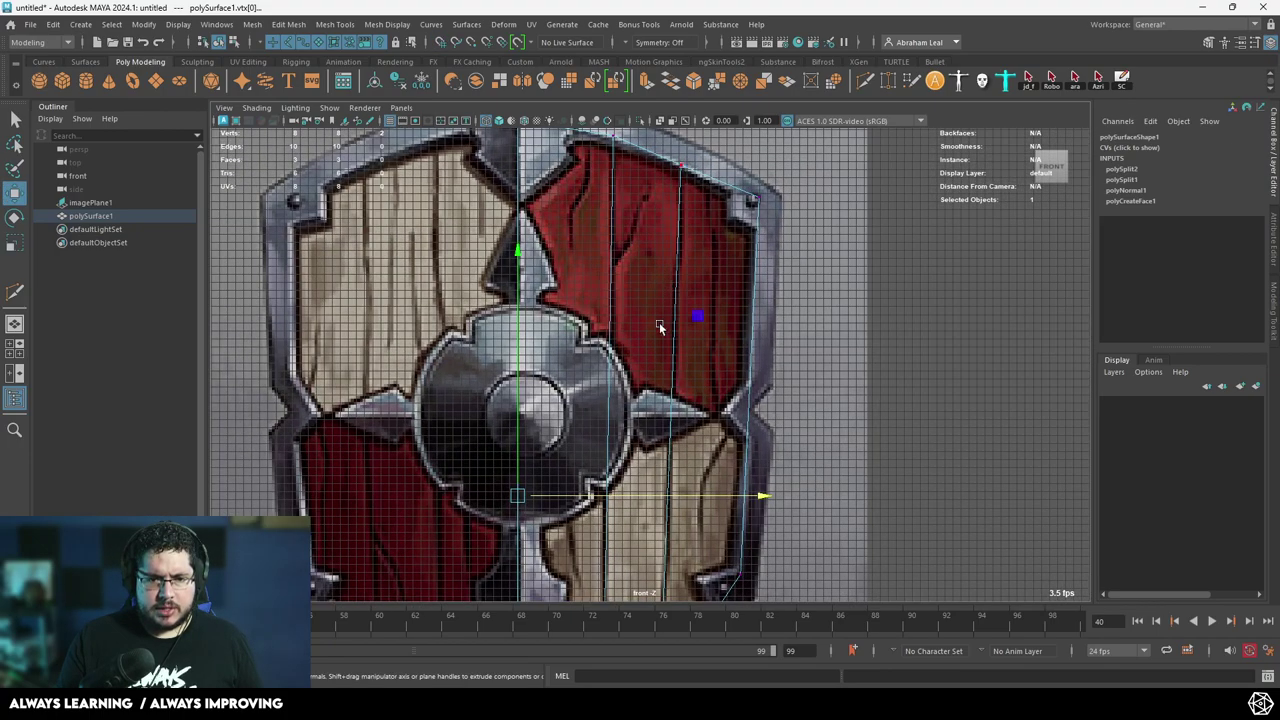
{"action": "middle_click_drag", "start_coordinate": [540, 470], "coordinate": [517, 416]}
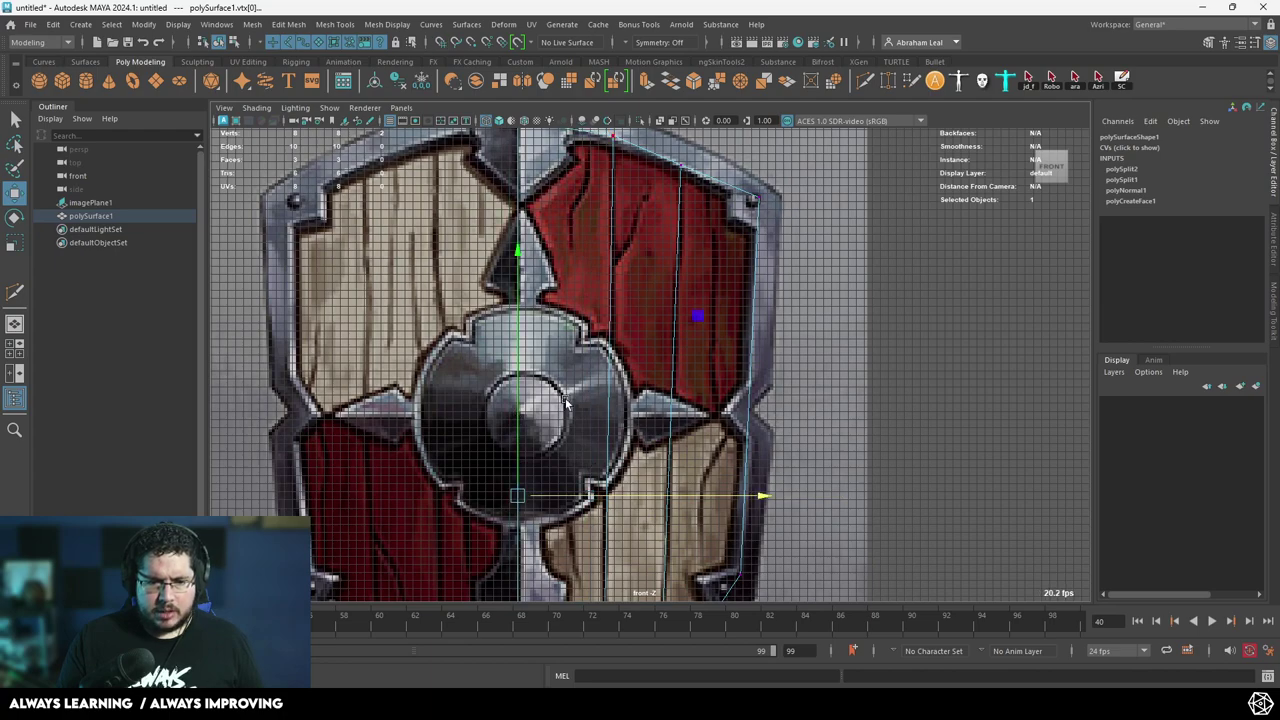
In the shaded perspective view, bevel the two vertical plank edges and reduce the bevel fraction to form narrow gap strips.
{"action": "key", "text": "5"}
{"action": "key", "text": "space"}
{"action": "left_click_drag", "start_coordinate": [646, 389], "coordinate": [638, 355]}
{"action": "scroll", "coordinate": [638, 355], "scroll_direction": "up", "scroll_amount": 5}
{"action": "right_click_drag", "start_coordinate": [668, 285], "coordinate": [674, 265]}
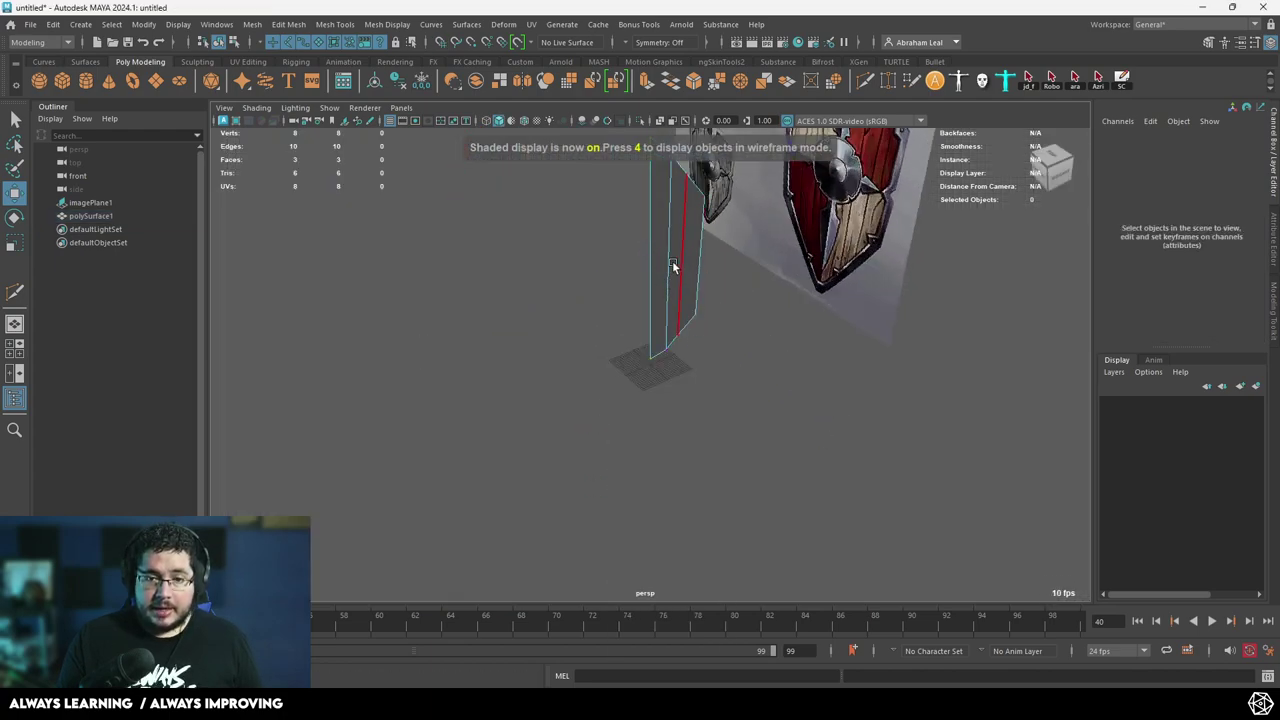
{"action": "left_click", "coordinate": [674, 244]}
{"action": "middle_click_drag", "start_coordinate": [682, 224], "coordinate": [686, 348], "text": "alt"}
{"action": "left_click", "coordinate": [709, 329], "text": "shift"}
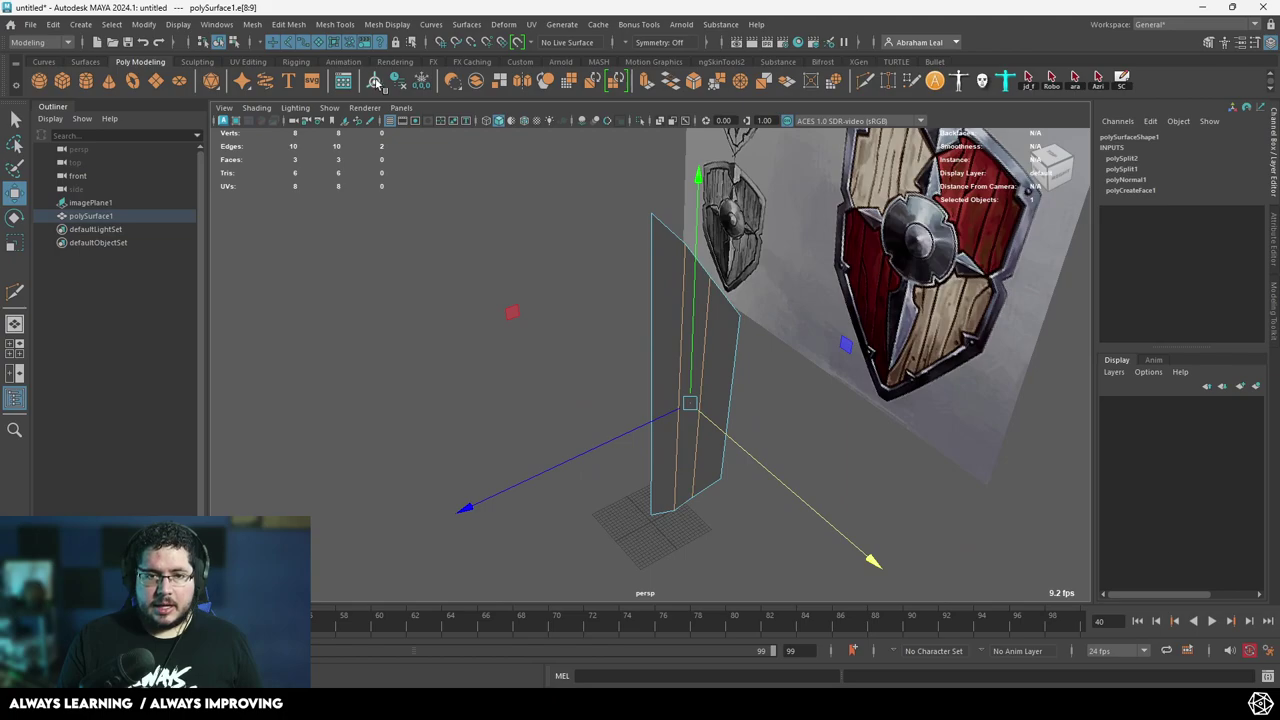
{"action": "left_click", "coordinate": [287, 24]}
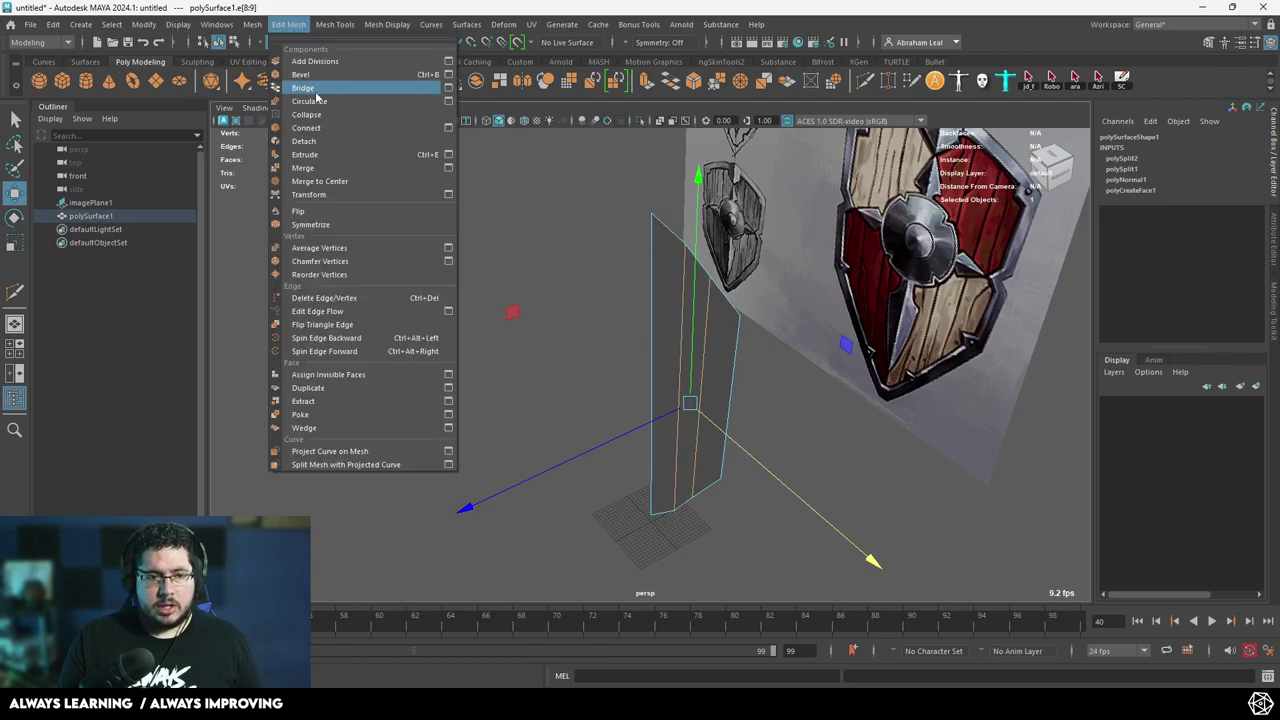
{"action": "left_click_drag", "start_coordinate": [750, 138], "coordinate": [790, 114], "text": "alt"}
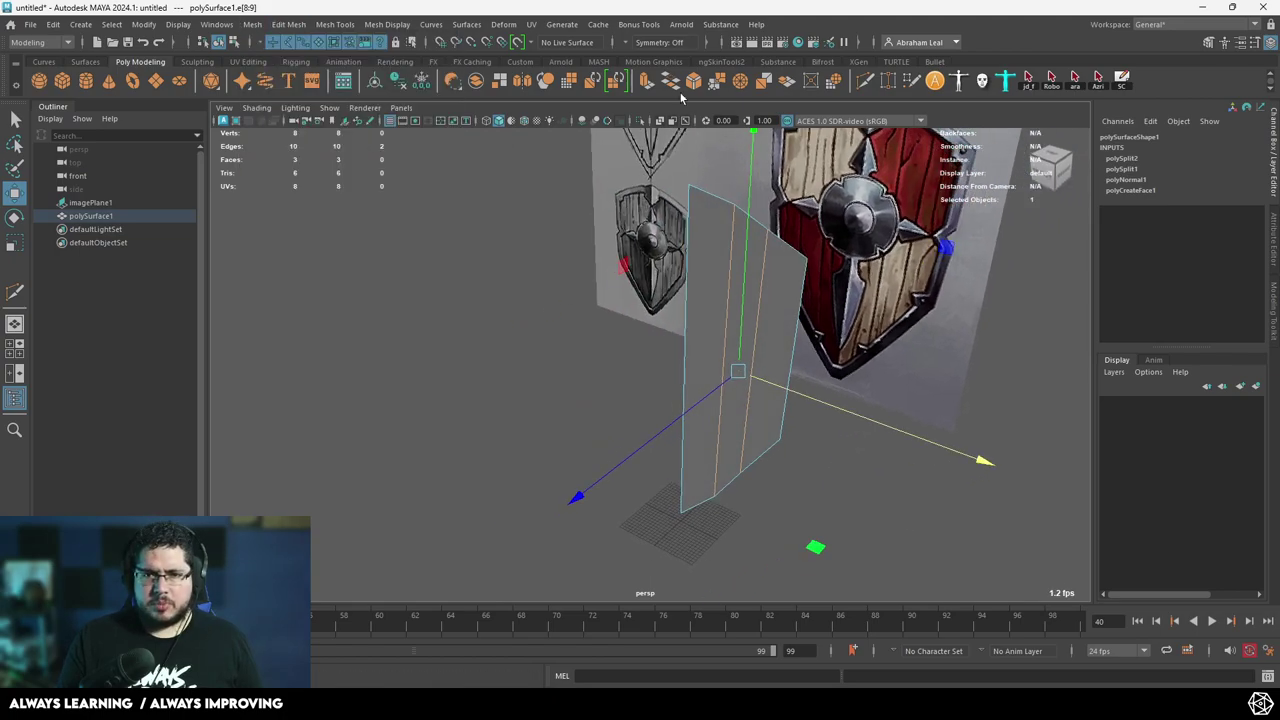
{"action": "middle_click_drag", "start_coordinate": [780, 303], "coordinate": [766, 326], "text": "alt"}
{"action": "scroll", "coordinate": [766, 318], "scroll_direction": "up", "scroll_amount": 5}
{"action": "key", "text": "ctrl+b"}
{"action": "scroll", "coordinate": [768, 307], "scroll_direction": "down", "scroll_amount": 3}
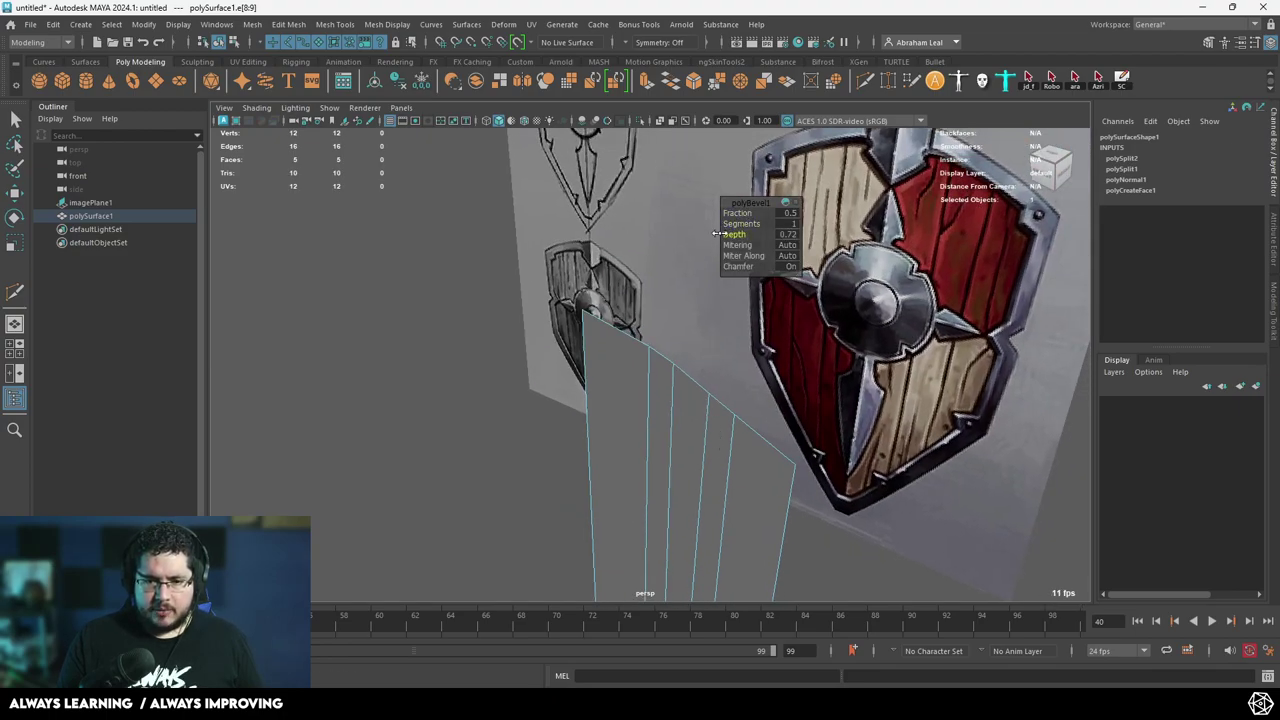
{"action": "left_click_drag", "start_coordinate": [742, 214], "coordinate": [710, 219]}
{"action": "scroll", "coordinate": [746, 368], "scroll_direction": "up", "scroll_amount": 6}
{"action": "scroll", "coordinate": [769, 320], "scroll_direction": "down", "scroll_amount": 4}
Delete the two thin bevel faces between the planks to leave open gaps.
{"action": "right_click_drag", "start_coordinate": [686, 308], "coordinate": [688, 373]}
{"action": "right_click_drag", "start_coordinate": [610, 354], "coordinate": [609, 366]}
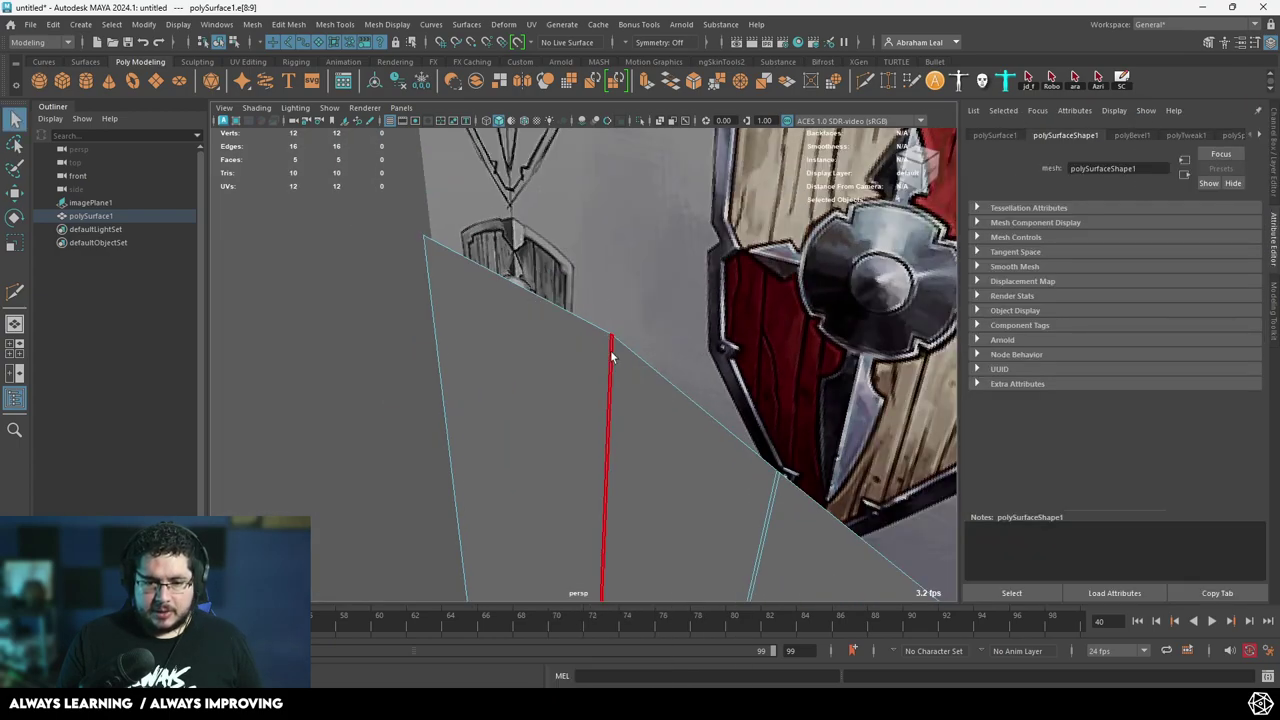
{"action": "left_click", "coordinate": [617, 364]}
{"action": "middle_click_drag", "start_coordinate": [693, 425], "coordinate": [672, 357], "text": "alt"}
{"action": "left_click", "coordinate": [687, 313]}
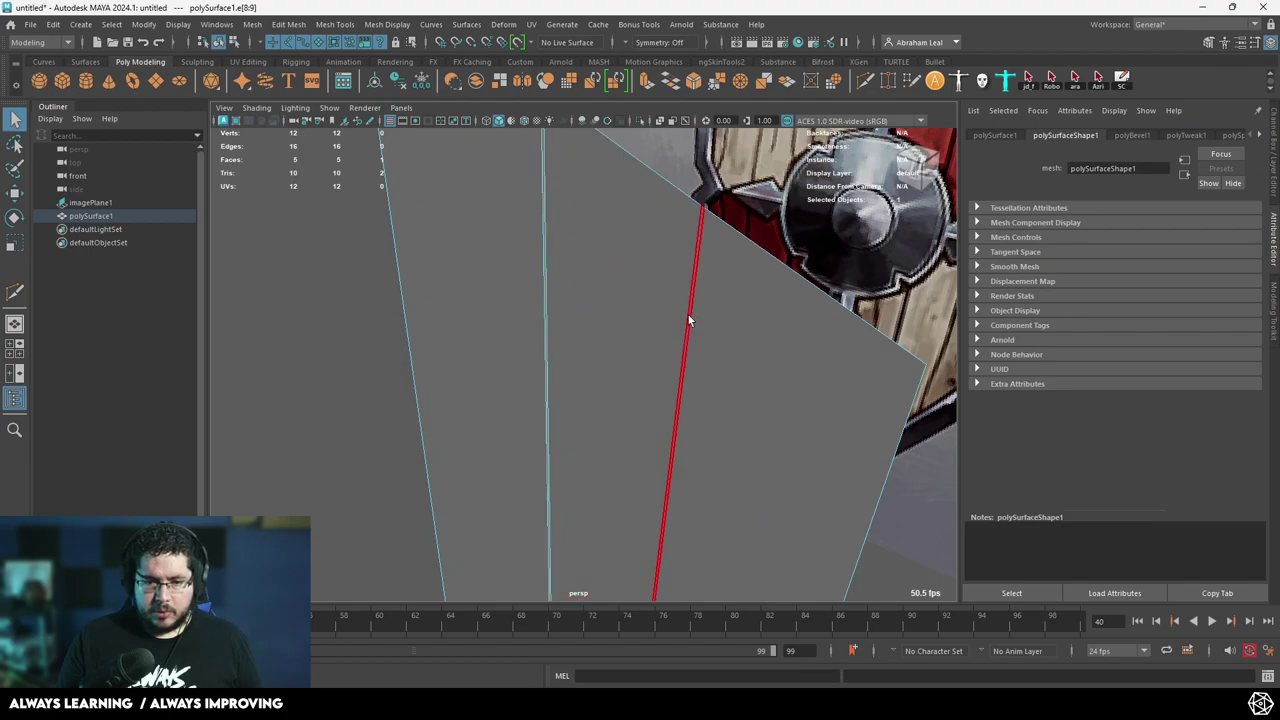
{"action": "left_click", "coordinate": [687, 315], "text": "shift"}
{"action": "key", "text": "Delete"}
Extrude the three separated plank faces with a Local Translate Z of about 2.27 to give them thickness.
{"action": "right_click_drag", "start_coordinate": [600, 335], "coordinate": [664, 288]}
{"action": "left_click_drag", "start_coordinate": [574, 446], "coordinate": [715, 340], "text": "alt"}
{"action": "right_click_drag", "start_coordinate": [720, 320], "coordinate": [748, 338]}
{"action": "left_click_drag", "start_coordinate": [750, 338], "coordinate": [707, 358], "text": "alt"}
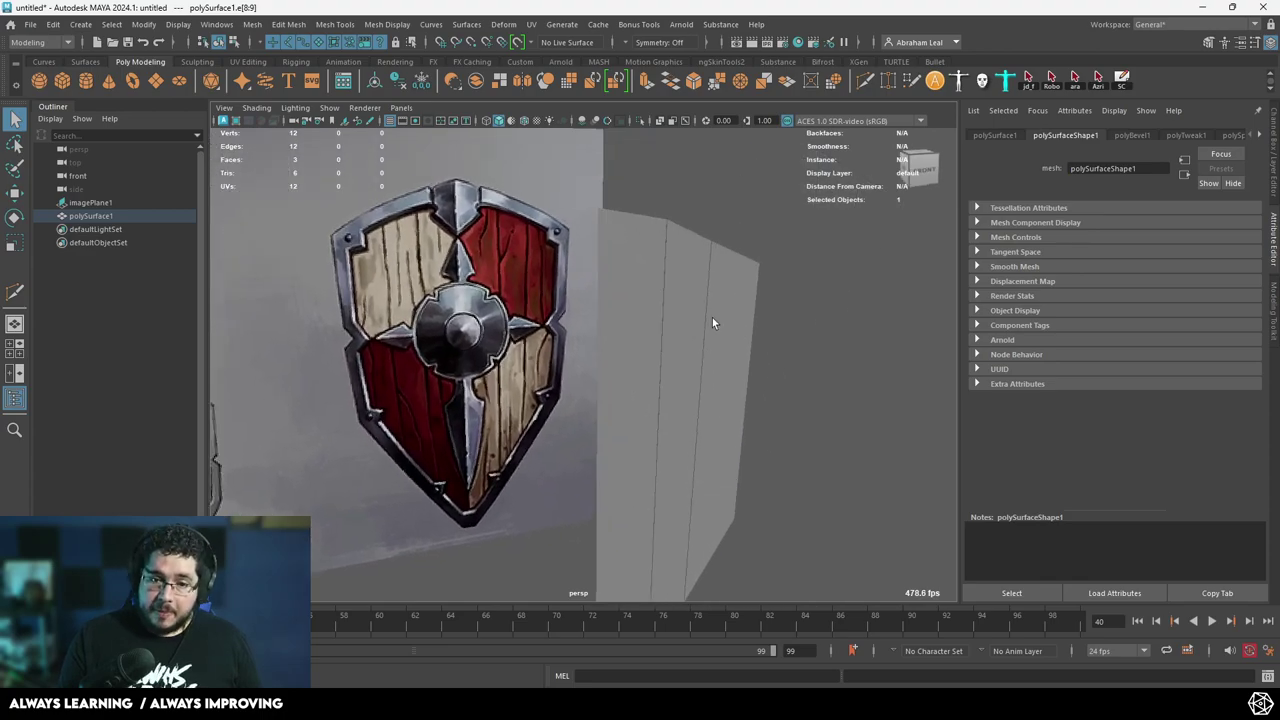
{"action": "right_click_drag", "start_coordinate": [712, 317], "coordinate": [655, 337], "text": "alt"}
{"action": "left_click", "coordinate": [655, 336]}
{"action": "left_click_drag", "start_coordinate": [712, 320], "coordinate": [732, 380], "text": "alt"}
{"action": "right_click_drag", "start_coordinate": [732, 380], "coordinate": [790, 473], "text": "alt"}
{"action": "middle_click_drag", "start_coordinate": [790, 473], "coordinate": [755, 416], "text": "alt"}
{"action": "key", "text": "ctrl+e"}
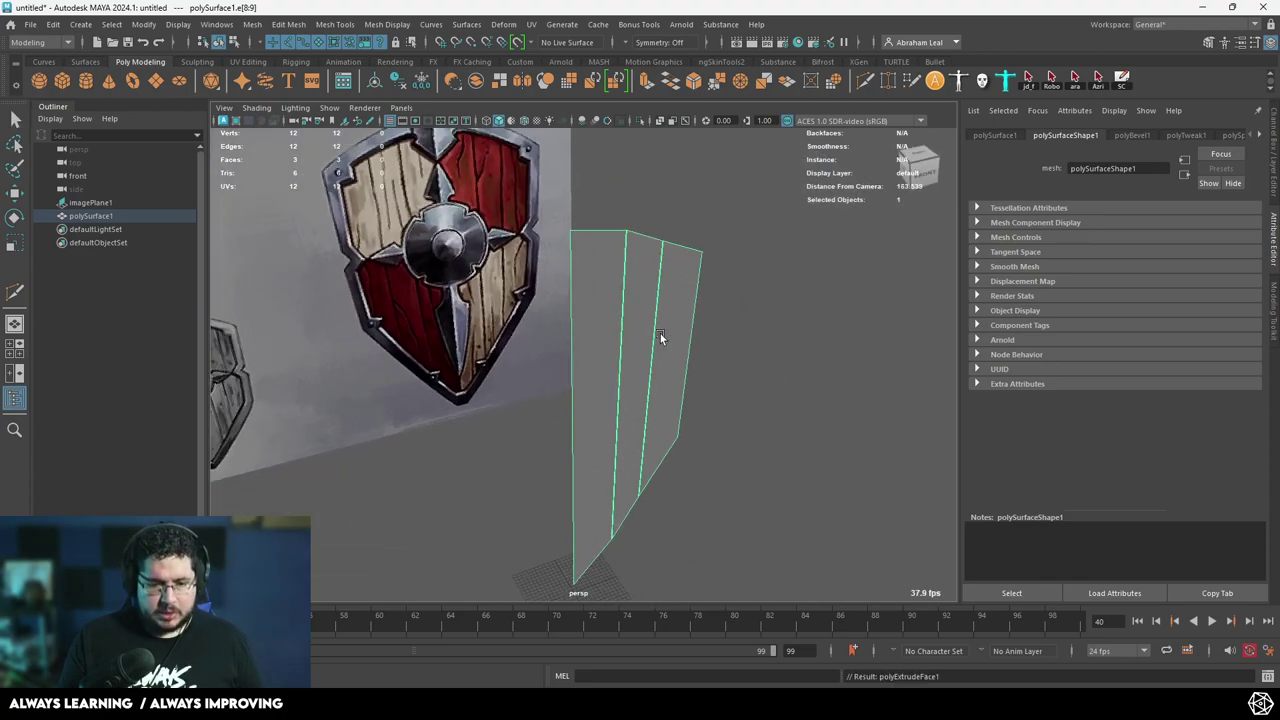
{"action": "left_click_drag", "start_coordinate": [660, 335], "coordinate": [654, 431], "text": "alt"}
{"action": "right_click_drag", "start_coordinate": [654, 431], "coordinate": [716, 473], "text": "alt"}
{"action": "left_click_drag", "start_coordinate": [774, 436], "coordinate": [800, 440]}
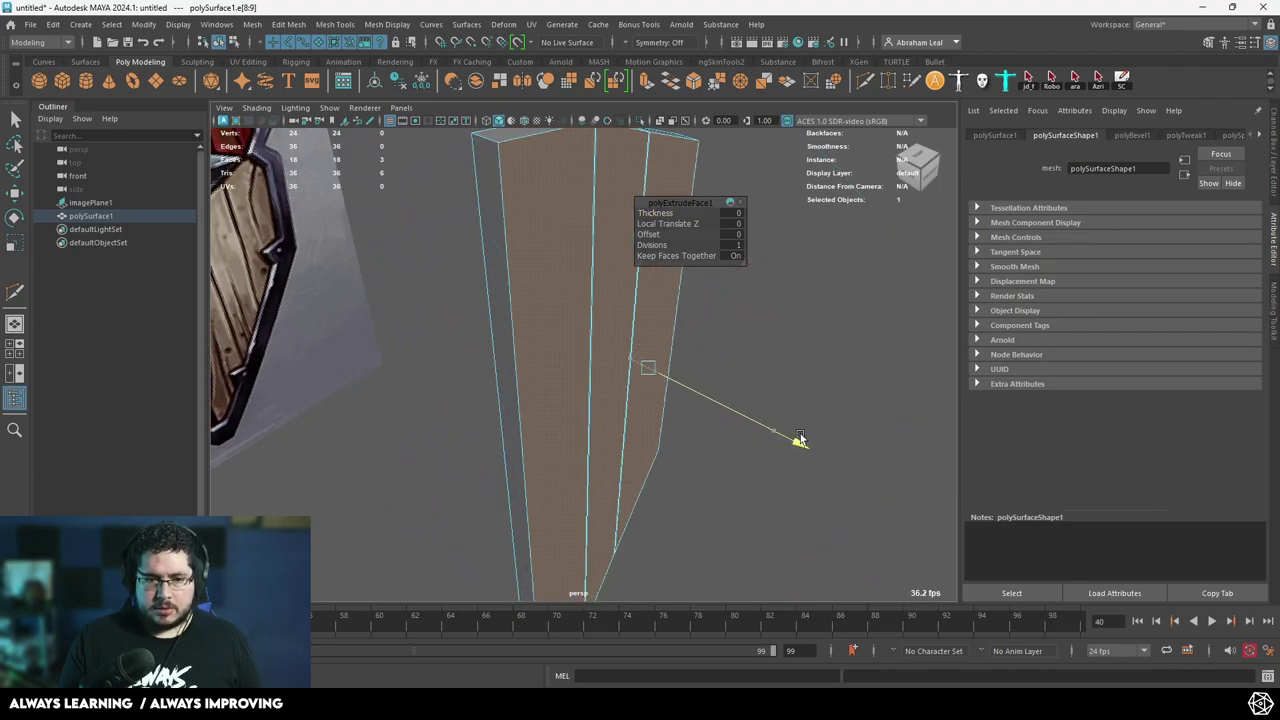
{"action": "left_click_drag", "start_coordinate": [722, 388], "coordinate": [700, 418], "text": "alt"}
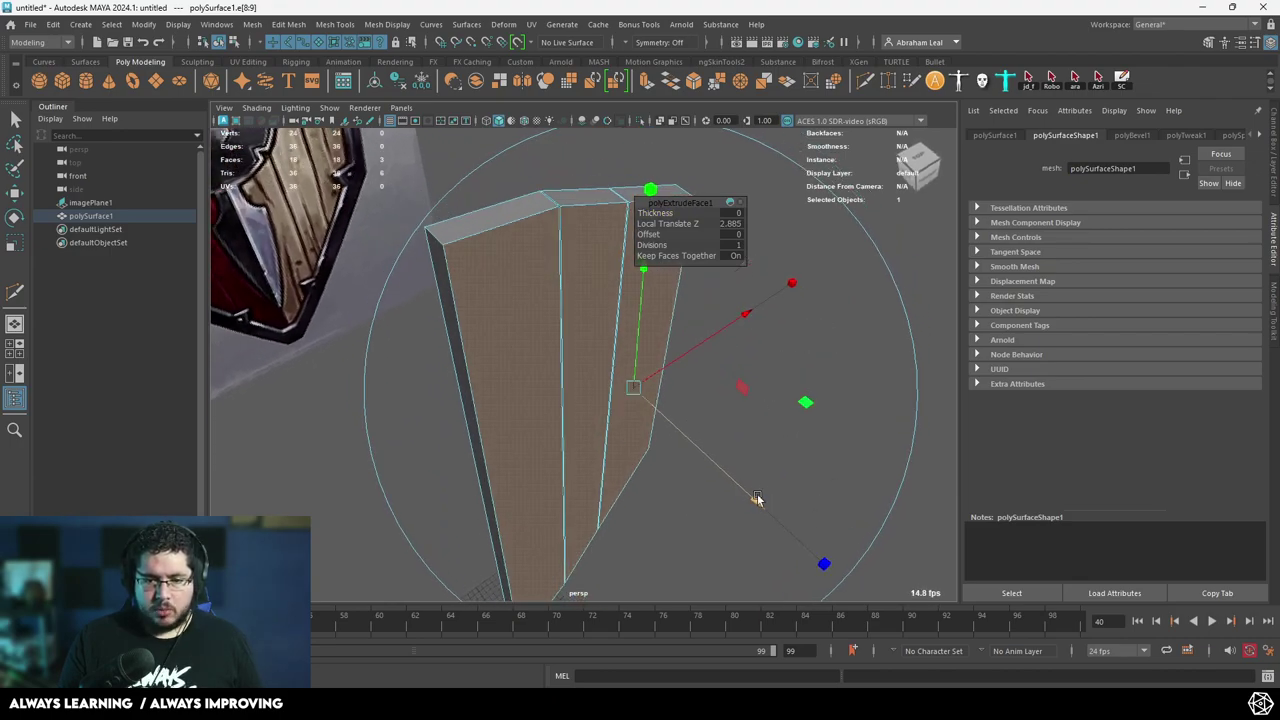
{"action": "left_click_drag", "start_coordinate": [756, 500], "coordinate": [752, 497]}
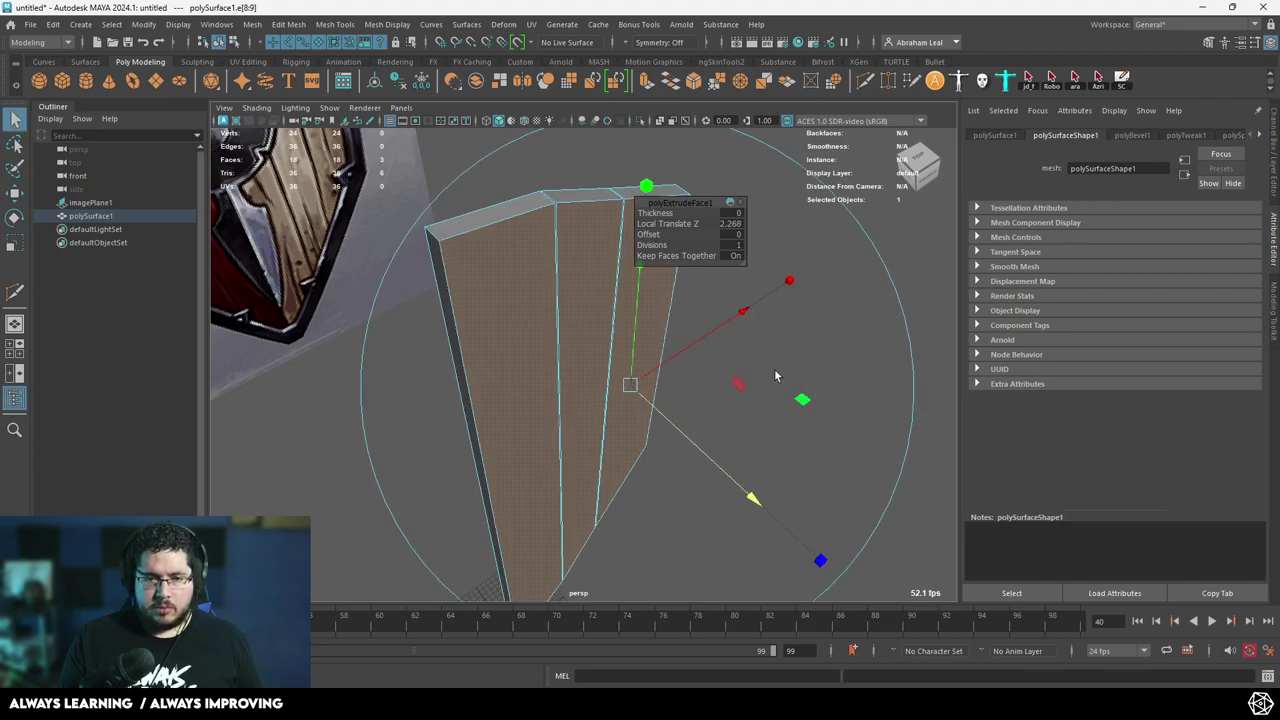
Bevel all edges of the extruded plank mesh with a fraction of 0.25 and 2 segments.
{"action": "left_click", "coordinate": [775, 375]}
{"action": "right_click_drag", "start_coordinate": [633, 265], "coordinate": [690, 230]}
{"action": "left_click_drag", "start_coordinate": [715, 285], "coordinate": [493, 394], "text": "alt"}
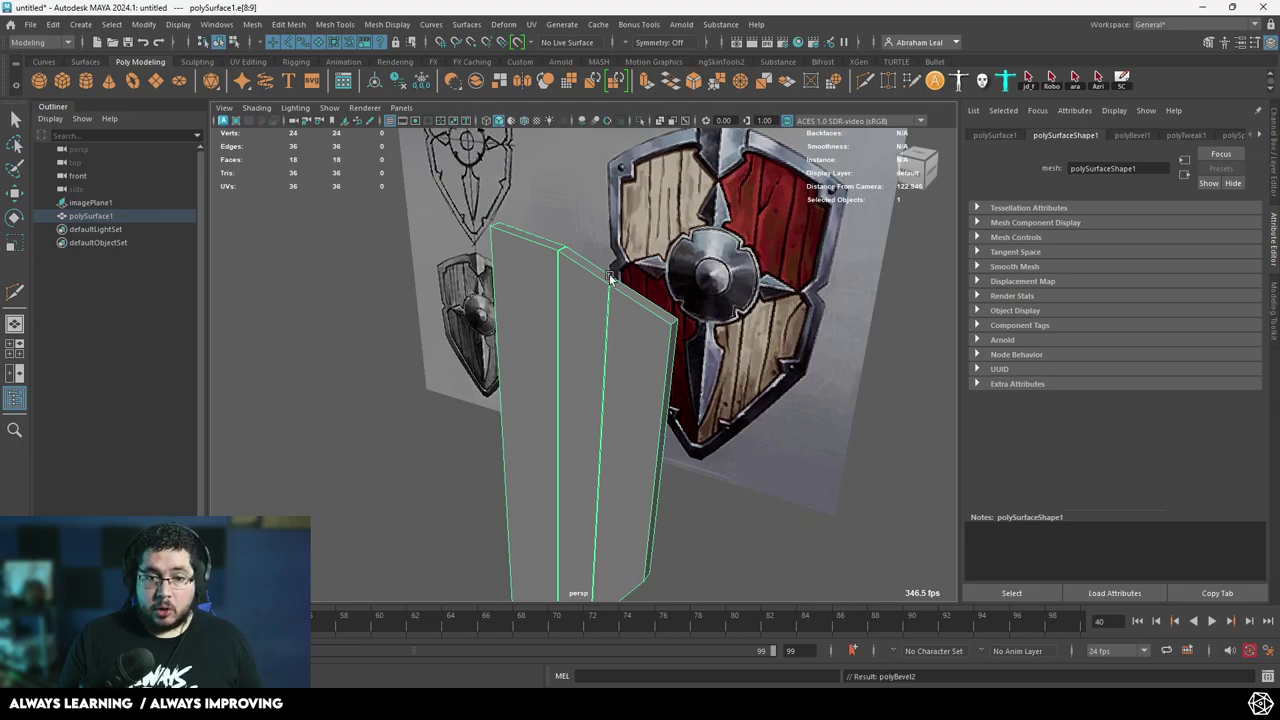
{"action": "scroll", "coordinate": [619, 295], "scroll_direction": "up", "scroll_amount": 5}
{"action": "middle_click_drag", "start_coordinate": [619, 295], "coordinate": [547, 375], "text": "alt"}
{"action": "scroll", "coordinate": [547, 375], "scroll_direction": "up", "scroll_amount": 3}
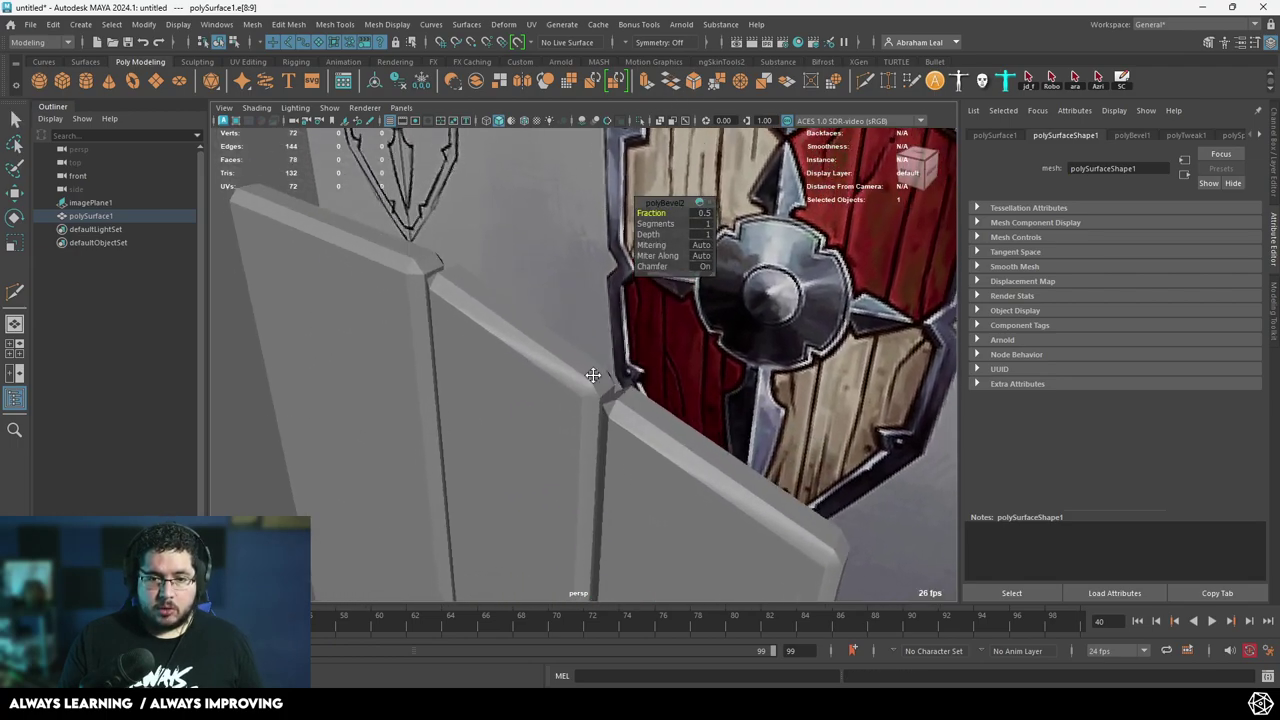
{"action": "mouse_move", "coordinate": [651, 223]}
{"action": "left_mouse_down"}
{"action": "mouse_move", "coordinate": [663, 228]}
{"action": "mouse_move", "coordinate": [640, 206]}
{"action": "left_mouse_up"}
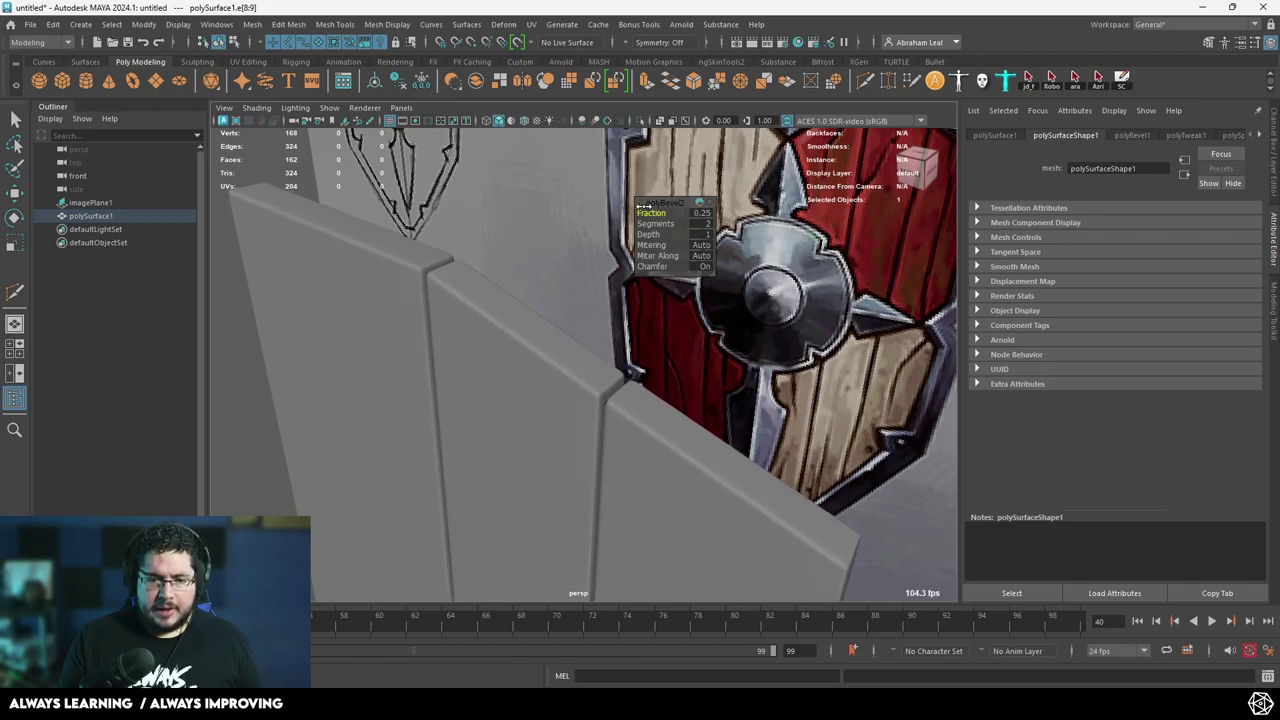
{"action": "scroll", "coordinate": [503, 306], "scroll_direction": "down", "scroll_amount": 6}
{"action": "left_click_drag", "start_coordinate": [467, 451], "coordinate": [589, 384], "text": "alt"}
{"action": "scroll", "coordinate": [628, 449], "scroll_direction": "up", "scroll_amount": 4}
{"action": "left_click_drag", "start_coordinate": [628, 449], "coordinate": [576, 480], "text": "alt"}
{"action": "scroll", "coordinate": [592, 449], "scroll_direction": "up", "scroll_amount": 3}
{"action": "scroll", "coordinate": [566, 162], "scroll_direction": "down", "scroll_amount": 6}
Select the inner plank's side face along the first gap, activate the Move tool, and turn on soft selection.
{"action": "left_click", "coordinate": [540, 397]}
{"action": "left_click_drag", "start_coordinate": [540, 397], "coordinate": [470, 359], "text": "alt"}
{"action": "middle_click_drag", "start_coordinate": [470, 360], "coordinate": [494, 360], "text": "alt"}
{"action": "right_click_drag", "start_coordinate": [546, 281], "coordinate": [546, 319]}
{"action": "scroll", "coordinate": [569, 316], "scroll_direction": "down", "scroll_amount": 5}
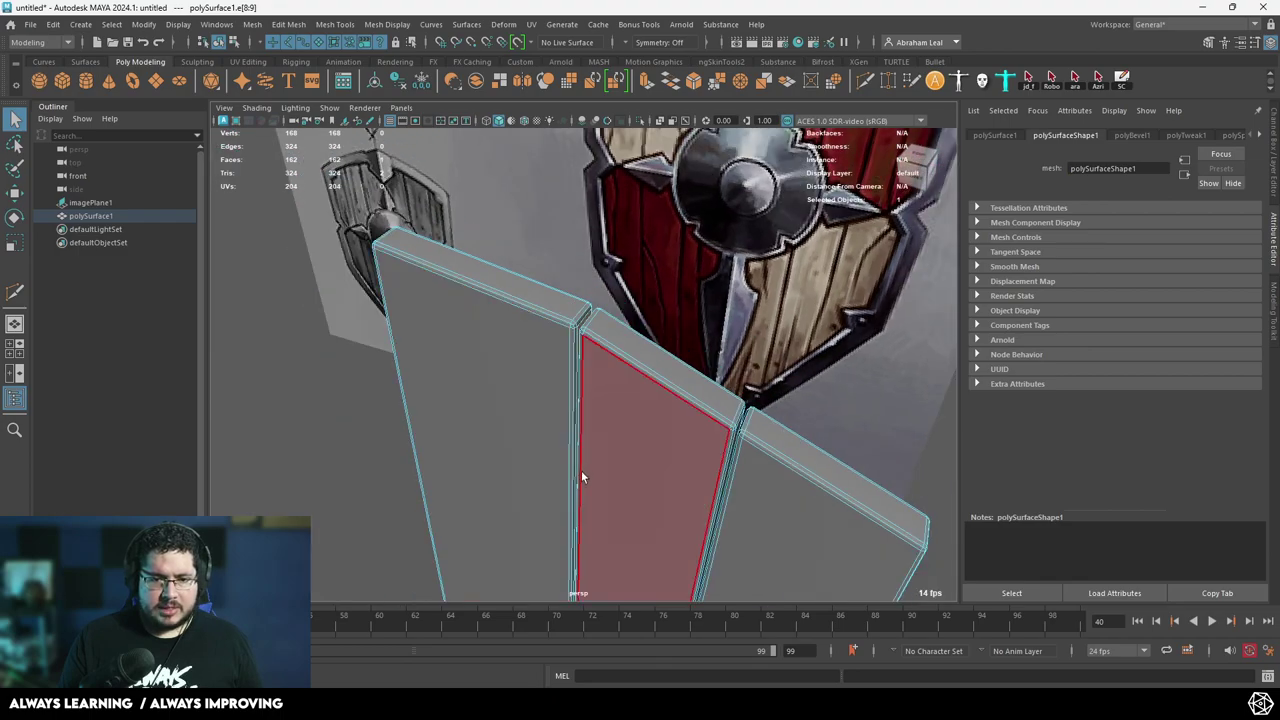
{"action": "left_click_drag", "start_coordinate": [581, 470], "coordinate": [549, 306], "text": "alt"}
{"action": "right_click_drag", "start_coordinate": [549, 306], "coordinate": [583, 306], "text": "alt"}
{"action": "middle_click_drag", "start_coordinate": [583, 306], "coordinate": [588, 416], "text": "alt"}
{"action": "left_click", "coordinate": [588, 416]}
{"action": "key", "text": "w"}
{"action": "key", "text": "ctrl+e"}
{"action": "left_click_drag", "start_coordinate": [588, 420], "coordinate": [640, 452], "text": "alt"}
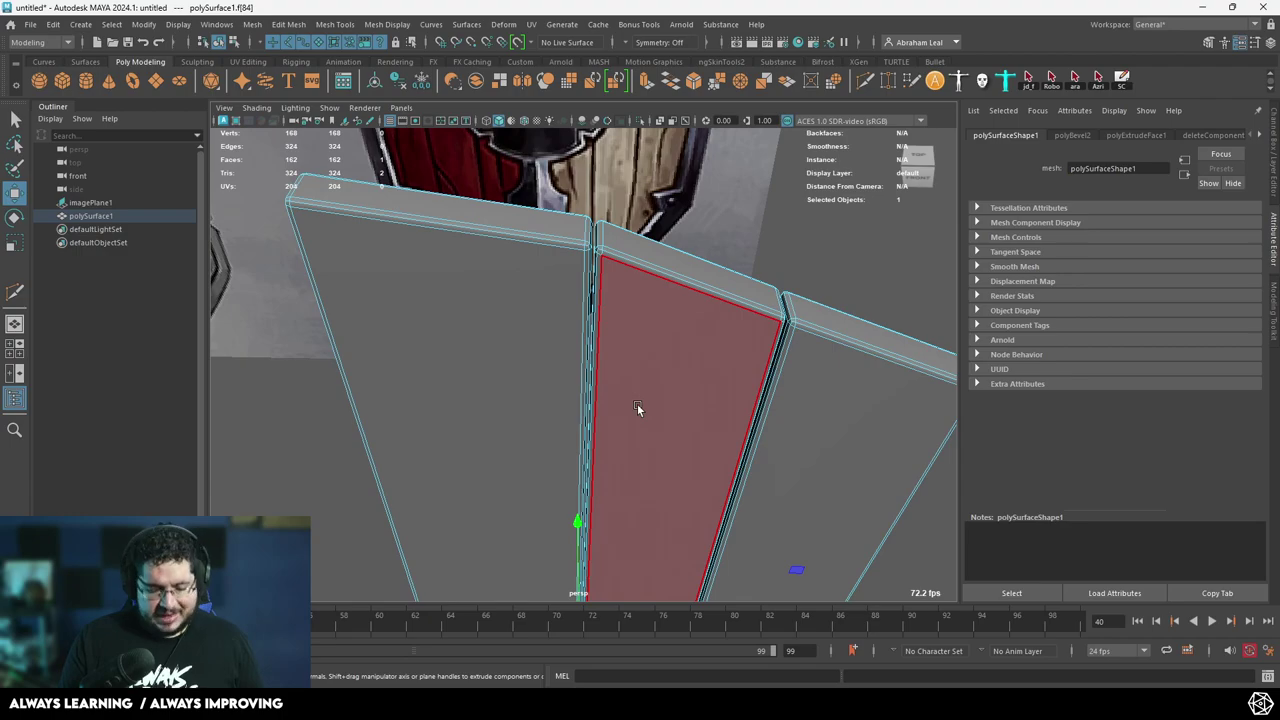
{"action": "key", "text": "b"}
{"action": "left_click_drag", "start_coordinate": [637, 403], "coordinate": [151, 298], "text": "alt"}
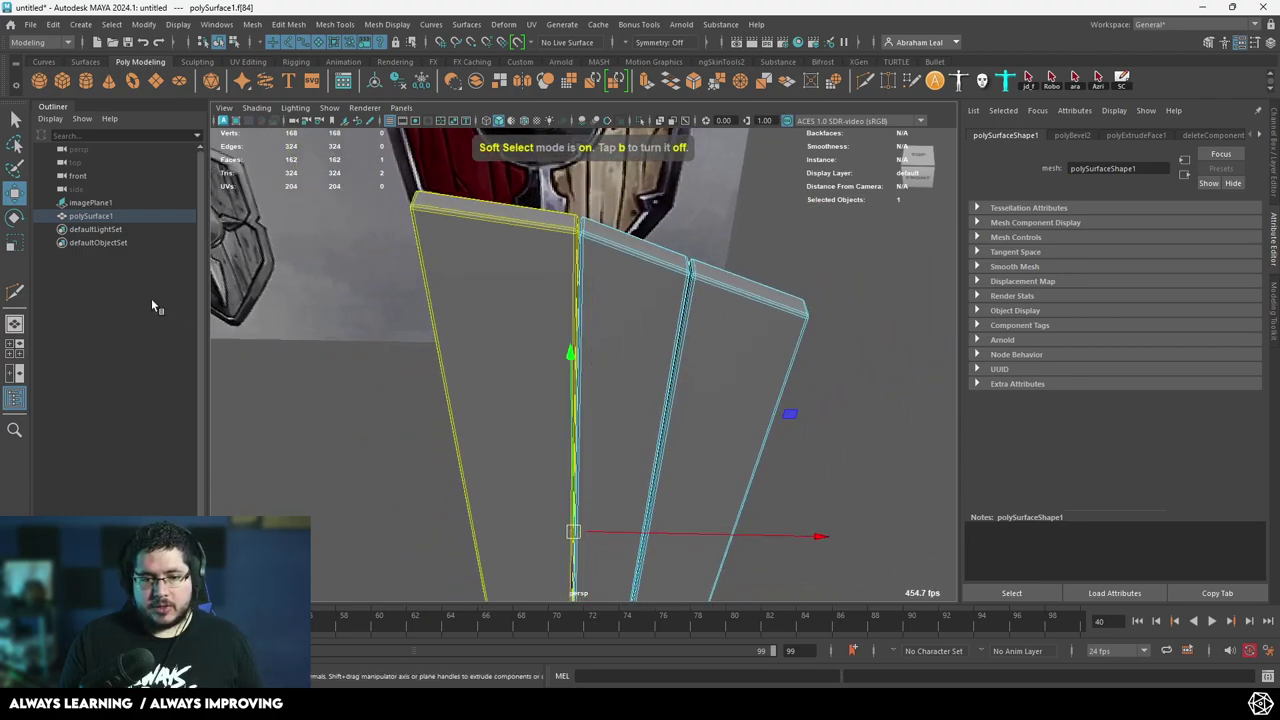
In the Move tool settings, set the soft selection falloff mode to Surface with a falloff radius of 5.00.
{"action": "double_click", "coordinate": [12, 190]}
{"action": "left_click", "coordinate": [178, 425]}
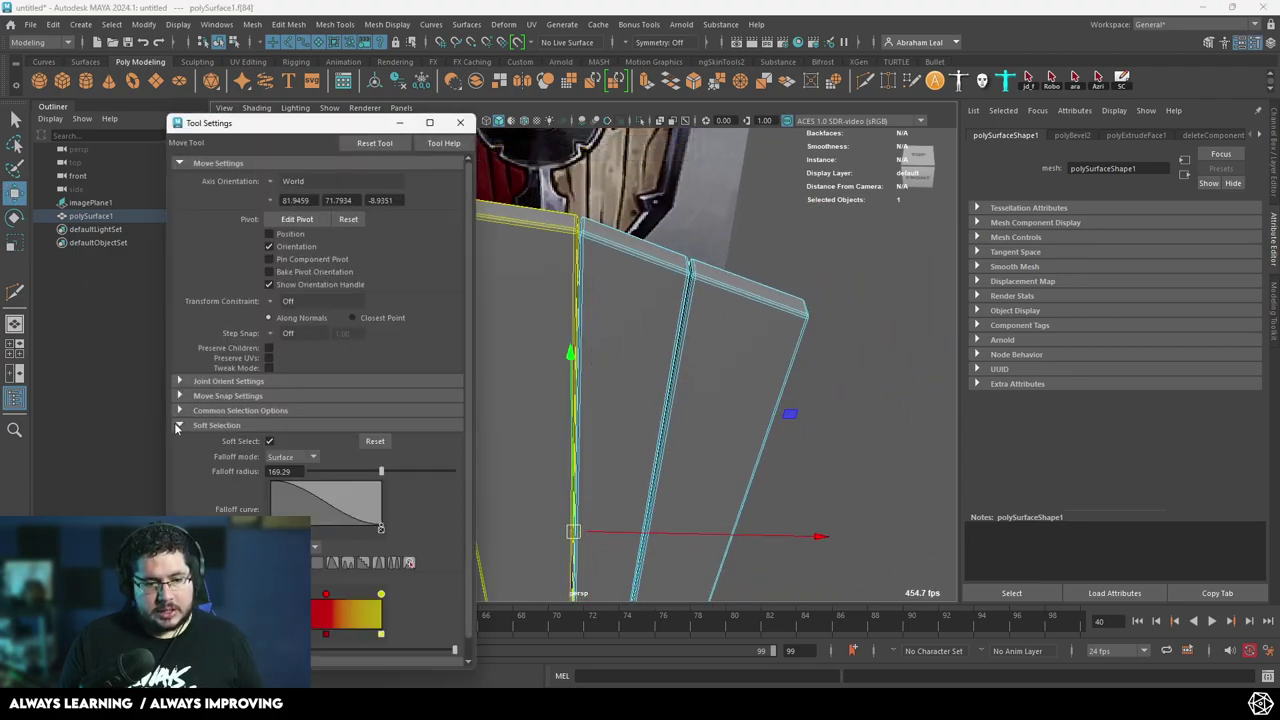
{"action": "left_click", "coordinate": [292, 457]}
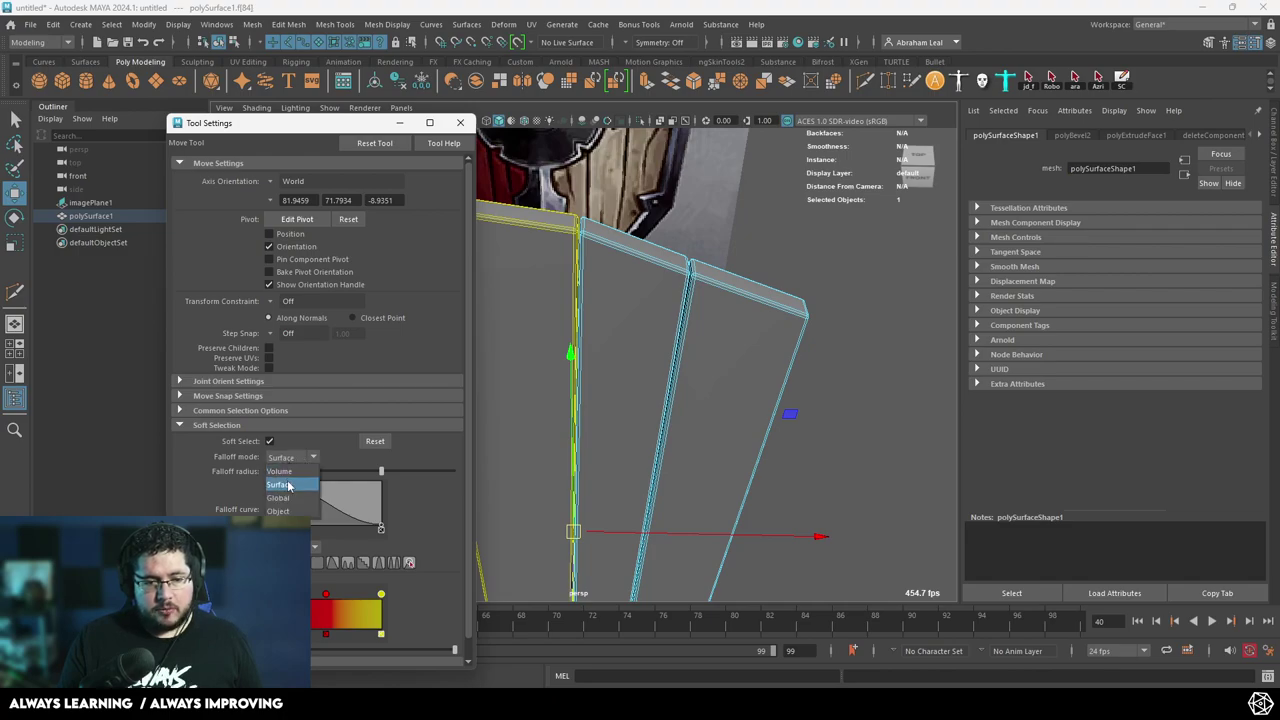
{"action": "left_click", "coordinate": [280, 471]}
{"action": "left_click", "coordinate": [312, 460]}
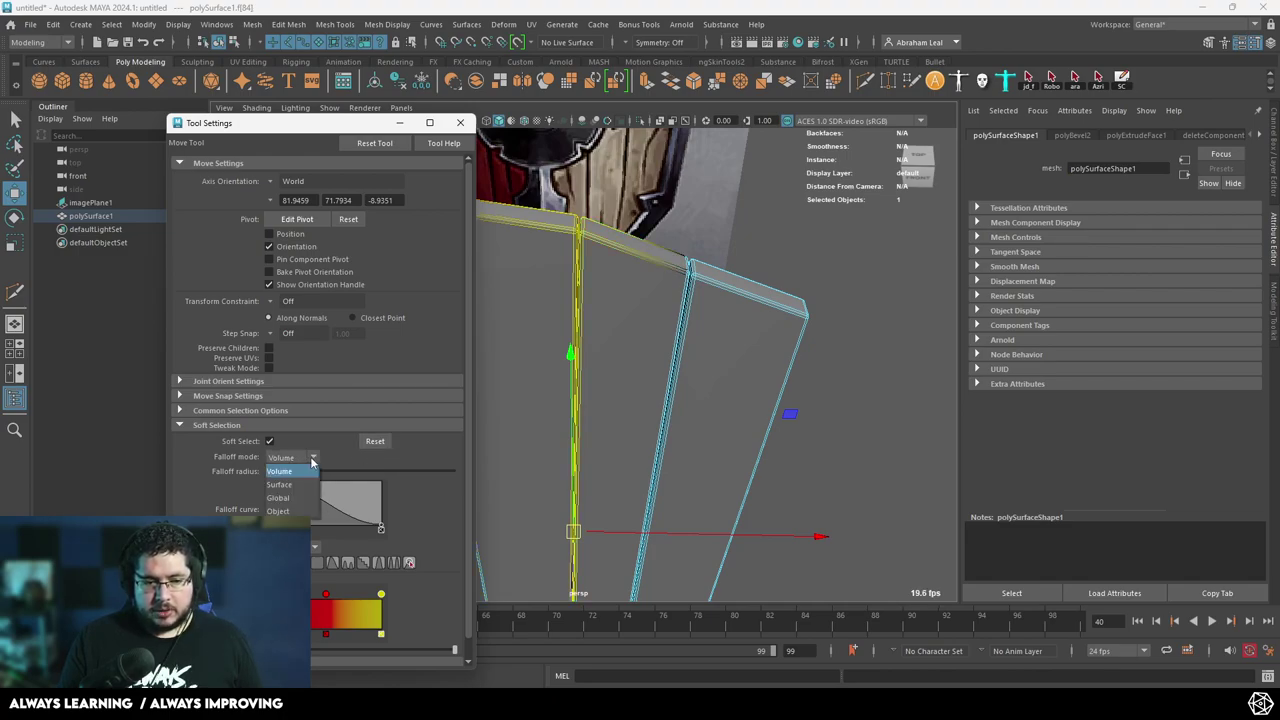
{"action": "middle_click_drag", "start_coordinate": [571, 415], "coordinate": [574, 397], "text": "alt"}
{"action": "middle_click_drag", "start_coordinate": [636, 357], "coordinate": [658, 409], "text": "alt"}
{"action": "right_click_drag", "start_coordinate": [658, 409], "coordinate": [711, 490], "text": "alt"}
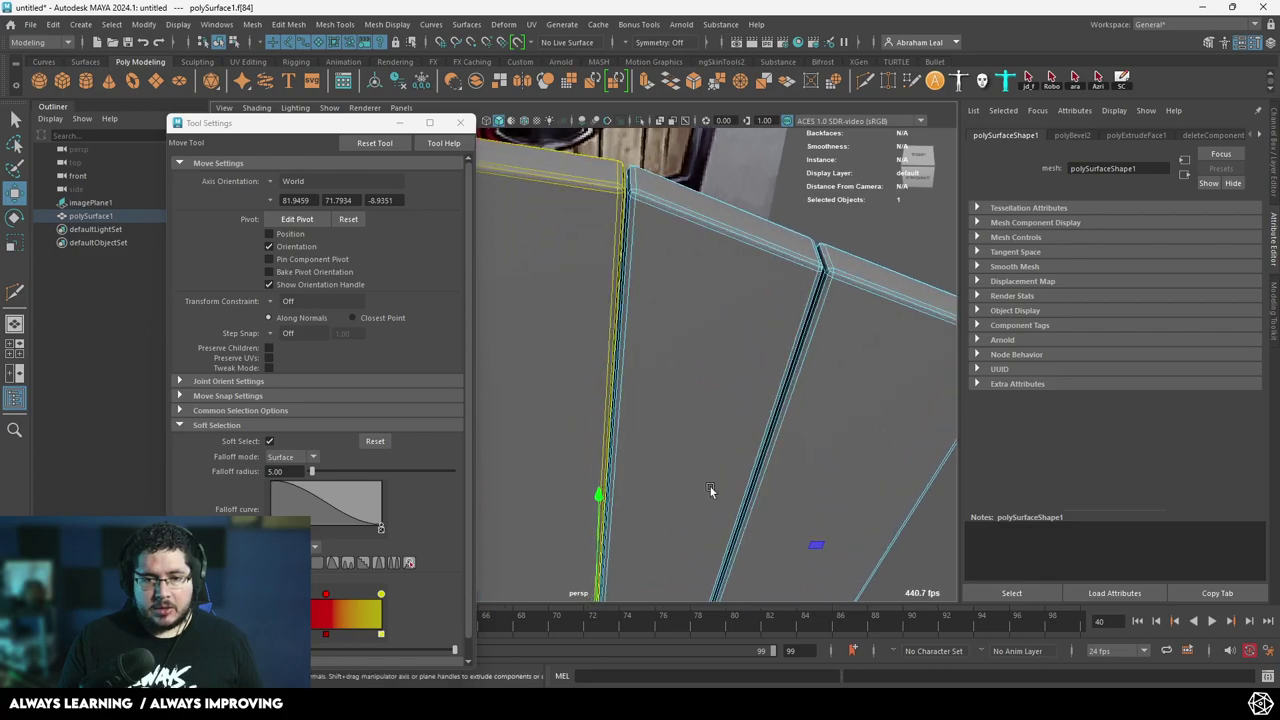
In the front view, move the inner plank's gap-side face slightly along X toward the middle plank.
{"action": "middle_click_drag", "start_coordinate": [711, 462], "coordinate": [690, 437], "text": "alt"}
{"action": "scroll", "coordinate": [670, 426], "scroll_direction": "down", "scroll_amount": 1}
{"action": "scroll", "coordinate": [658, 424], "scroll_direction": "down", "scroll_amount": 4}
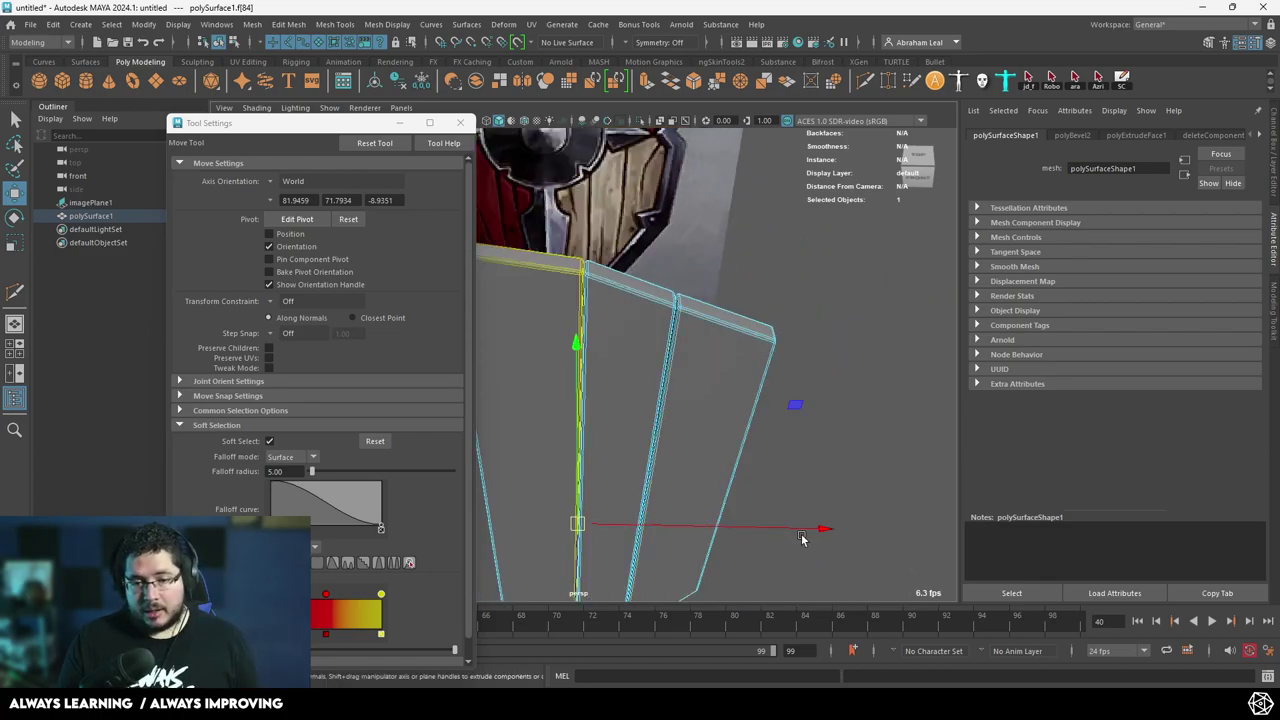
{"action": "key", "text": "space"}
{"action": "left_click_drag", "start_coordinate": [742, 484], "coordinate": [742, 545]}
{"action": "scroll", "coordinate": [726, 464], "scroll_direction": "up", "scroll_amount": 2}
{"action": "scroll", "coordinate": [566, 441], "scroll_direction": "up", "scroll_amount": 3}
{"action": "middle_click_drag", "start_coordinate": [530, 420], "coordinate": [720, 345], "text": "alt"}
{"action": "scroll", "coordinate": [669, 434], "scroll_direction": "up", "scroll_amount": 5}
{"action": "middle_click_drag", "start_coordinate": [670, 437], "coordinate": [612, 322], "text": "alt"}
{"action": "left_click_drag", "start_coordinate": [715, 366], "coordinate": [728, 366]}
{"action": "middle_click_drag", "start_coordinate": [731, 368], "coordinate": [564, 366], "text": "alt"}
{"action": "scroll", "coordinate": [546, 290], "scroll_direction": "down", "scroll_amount": 4}
{"action": "scroll", "coordinate": [560, 300], "scroll_direction": "down", "scroll_amount": 2}
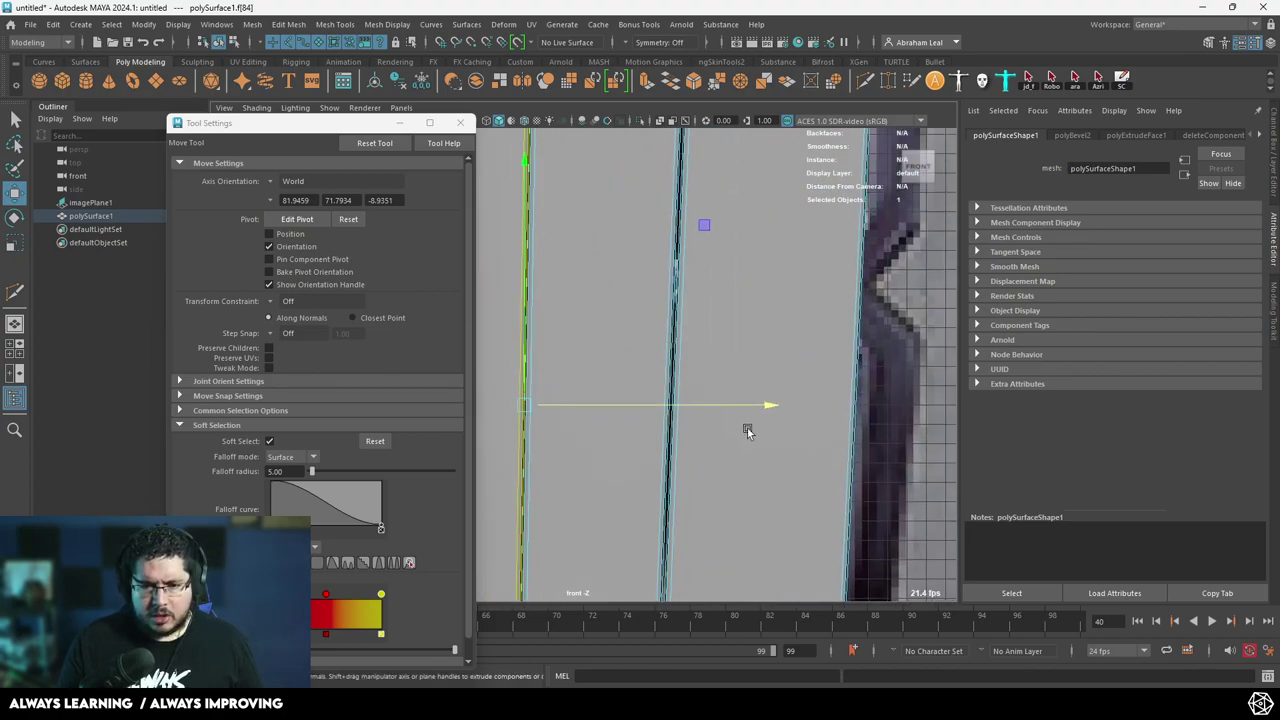
Select the middle plank's side face along the outer gap and move it slightly along X toward the outer plank.
{"action": "key", "text": "space"}
{"action": "left_click_drag", "start_coordinate": [749, 429], "coordinate": [702, 514]}
{"action": "middle_click_drag", "start_coordinate": [702, 514], "coordinate": [618, 430], "text": "alt"}
{"action": "scroll", "coordinate": [604, 386], "scroll_direction": "up", "scroll_amount": 5}
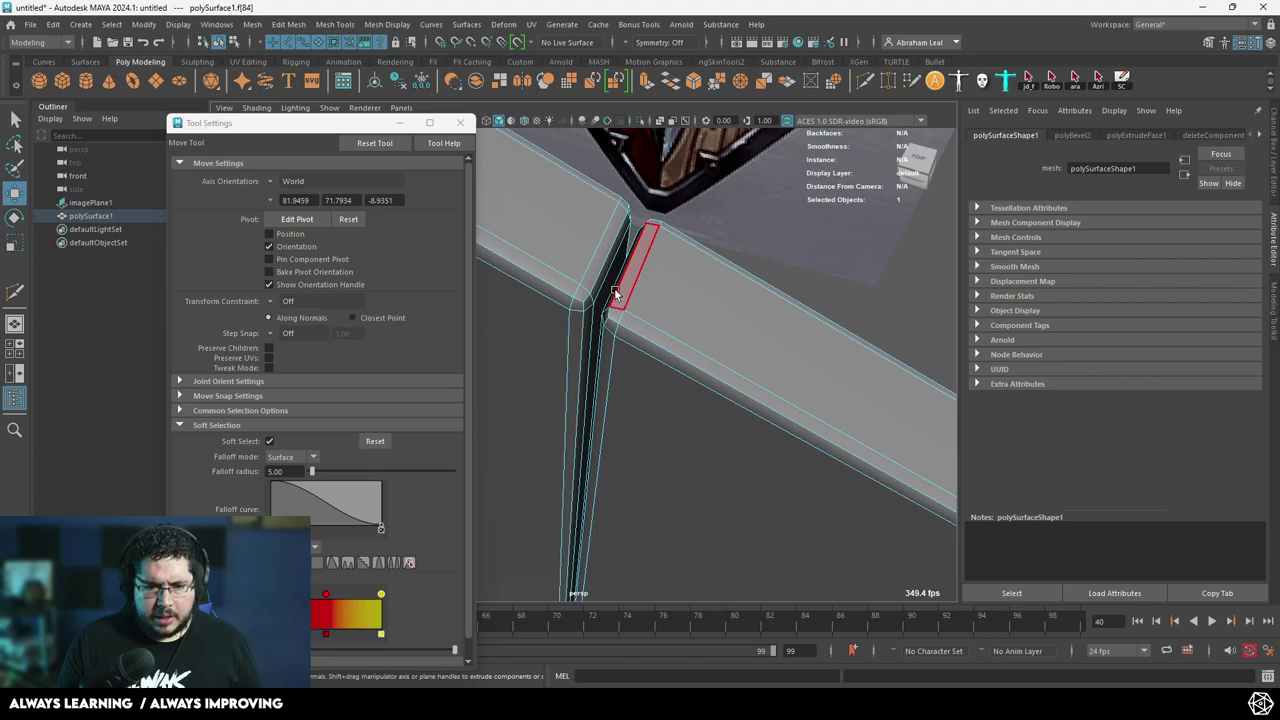
{"action": "left_click", "coordinate": [603, 314]}
{"action": "key", "text": "space"}
{"action": "left_click_drag", "start_coordinate": [668, 348], "coordinate": [669, 400]}
{"action": "scroll", "coordinate": [685, 393], "scroll_direction": "up", "scroll_amount": 4}
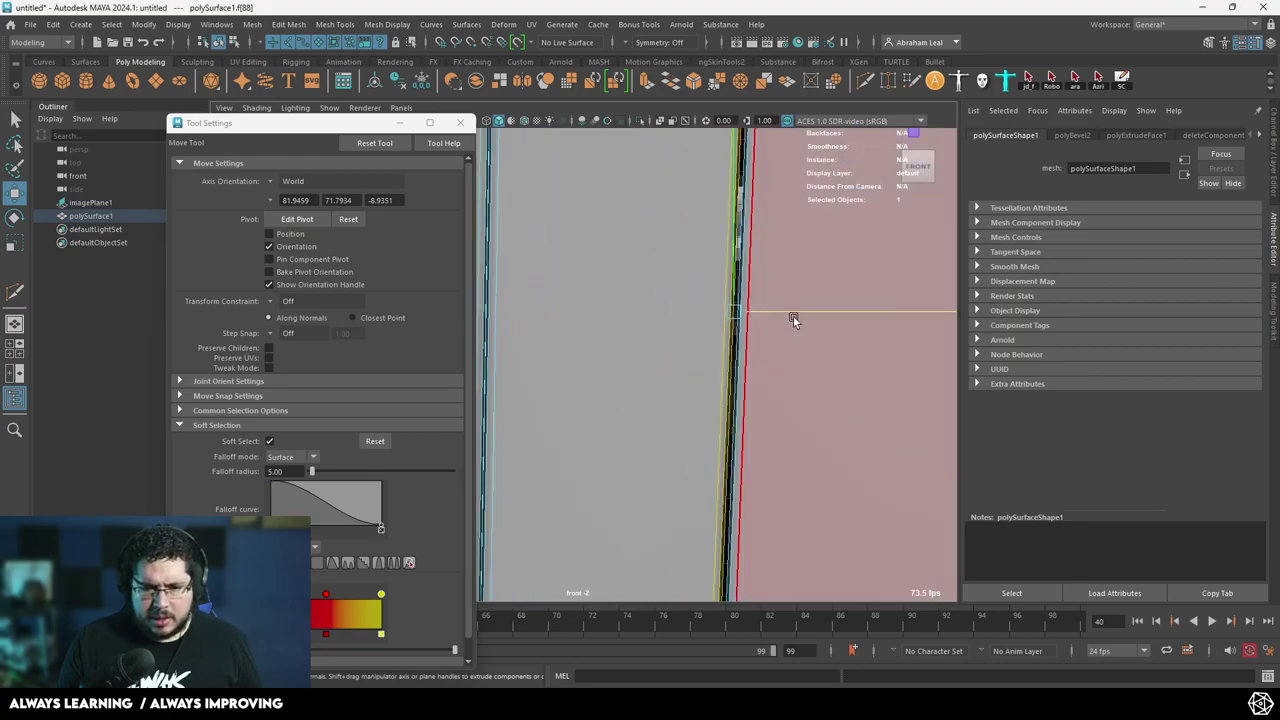
{"action": "left_click_drag", "start_coordinate": [793, 311], "coordinate": [800, 313]}
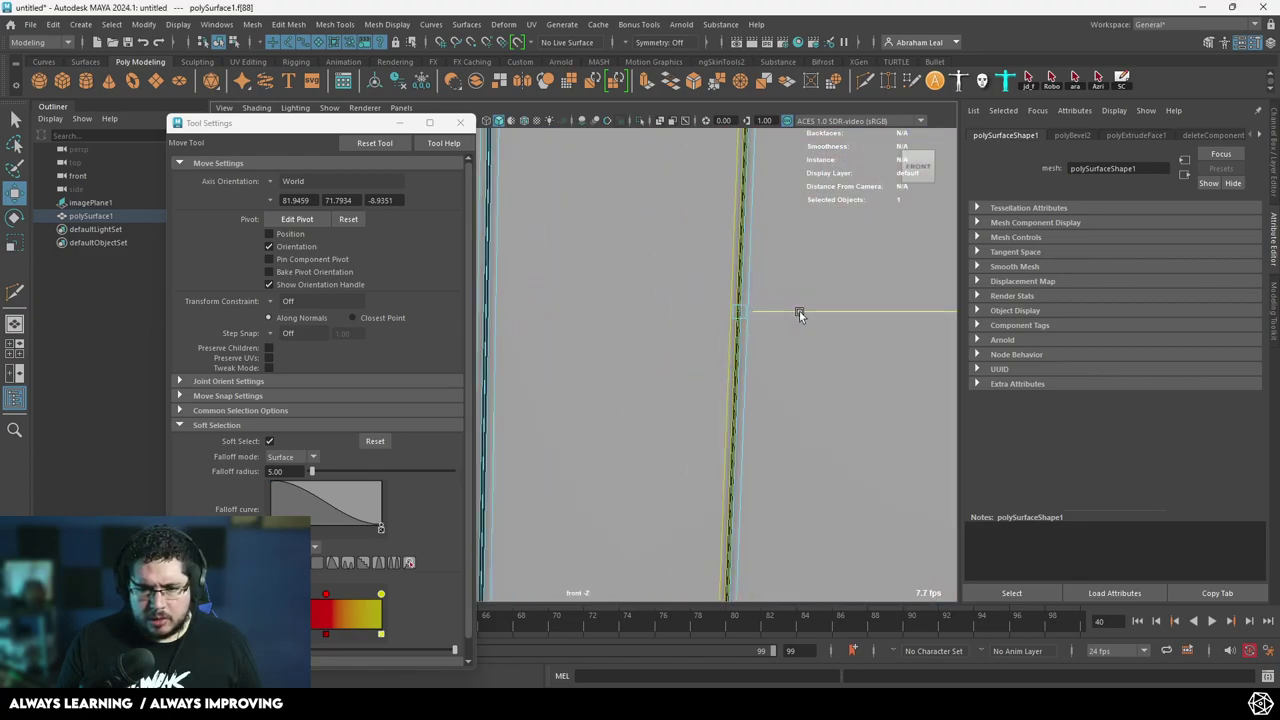
Return to object mode in the shaded perspective view and turn on smooth mesh preview for the planks.
{"action": "key", "text": "space"}
{"action": "left_click_drag", "start_coordinate": [803, 364], "coordinate": [804, 317]}
{"action": "key", "text": "5"}
{"action": "right_click_drag", "start_coordinate": [766, 370], "coordinate": [587, 429], "text": "alt"}
{"action": "right_click_drag", "start_coordinate": [605, 308], "coordinate": [674, 290]}
{"action": "left_click_drag", "start_coordinate": [666, 380], "coordinate": [754, 452], "text": "alt"}
{"action": "key", "text": "3"}
{"action": "left_click", "coordinate": [877, 378]}
{"action": "right_click_drag", "start_coordinate": [754, 452], "coordinate": [790, 448], "text": "alt"}
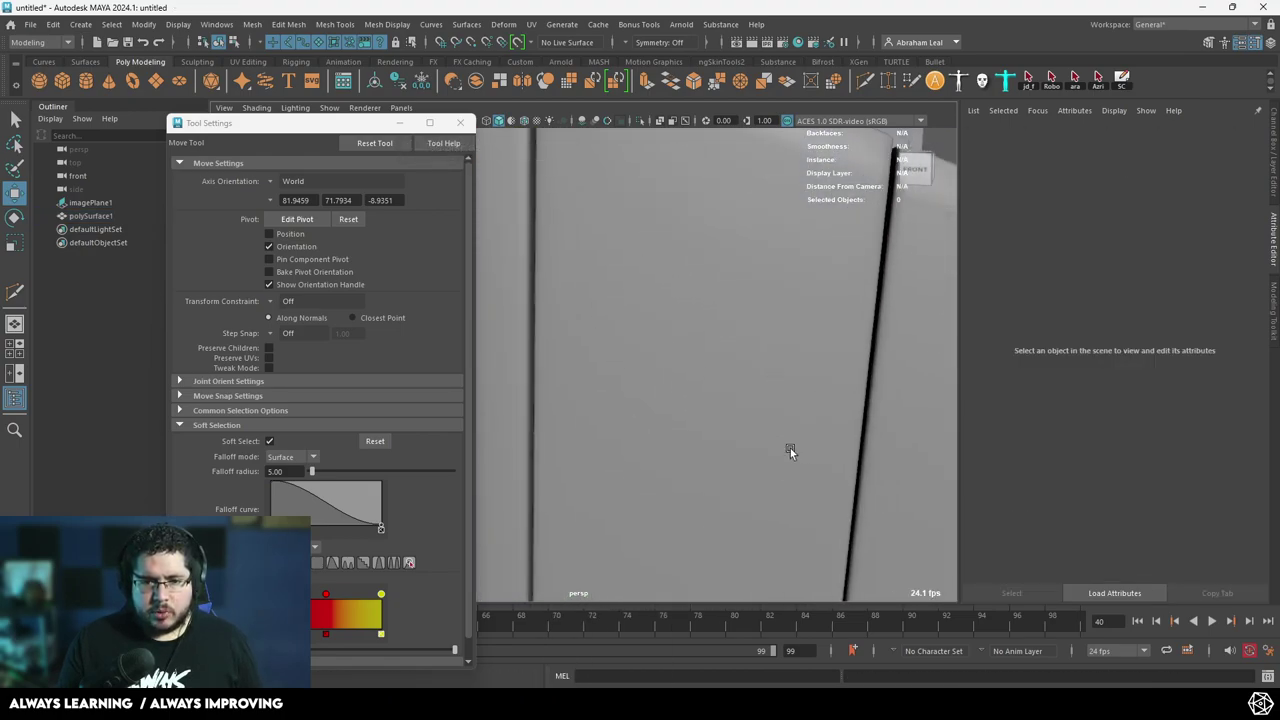
{"action": "middle_click_drag", "start_coordinate": [790, 448], "coordinate": [730, 429], "text": "alt"}
{"action": "right_click_drag", "start_coordinate": [730, 429], "coordinate": [744, 394], "text": "alt"}
Display the planks in wireframe, switch to face selection, and select all faces of the outer plank.
{"action": "left_click", "coordinate": [744, 398]}
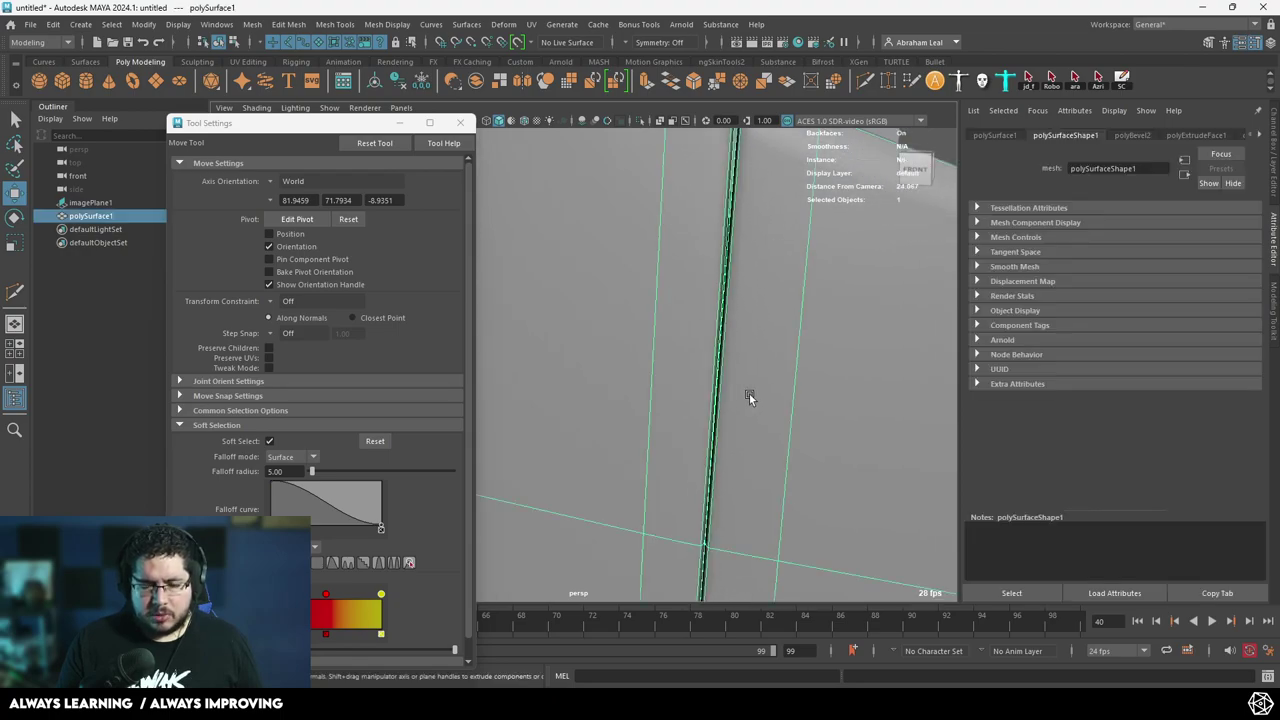
{"action": "left_click_drag", "start_coordinate": [749, 393], "coordinate": [766, 365], "text": "alt"}
{"action": "key", "text": "4"}
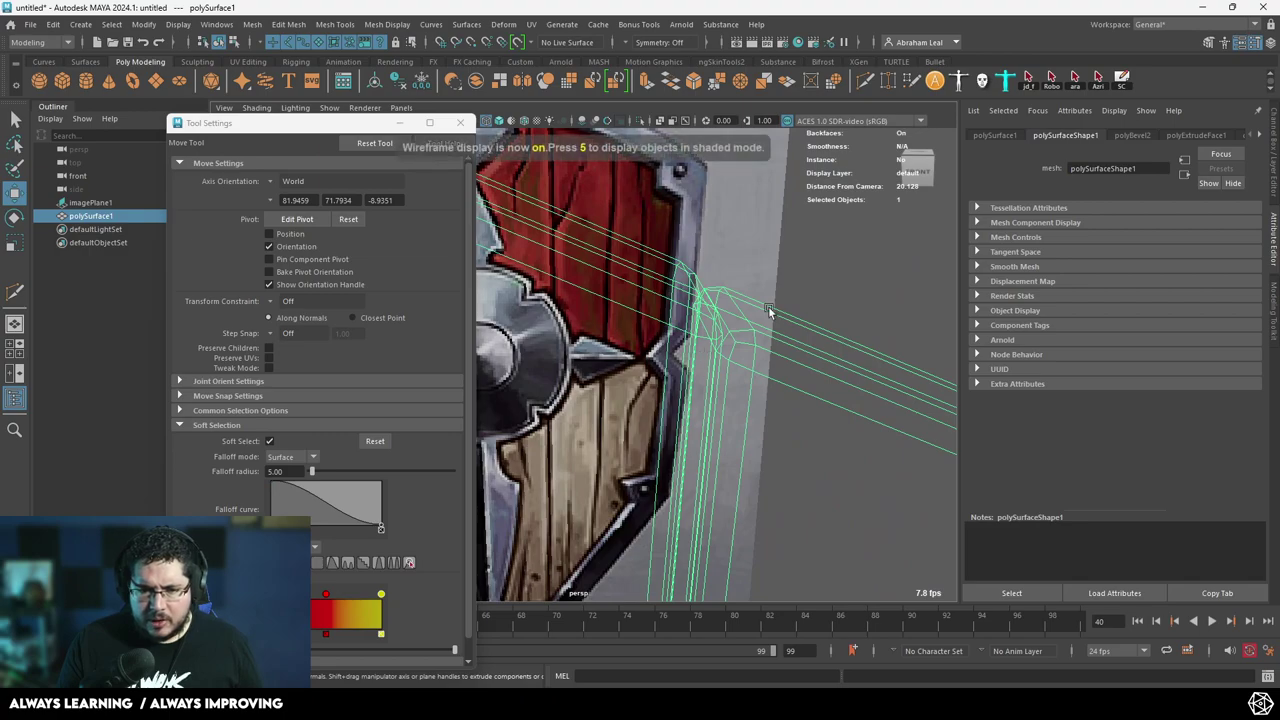
{"action": "right_click_drag", "start_coordinate": [768, 306], "coordinate": [772, 346]}
{"action": "left_click_drag", "start_coordinate": [708, 357], "coordinate": [744, 394], "text": "alt"}
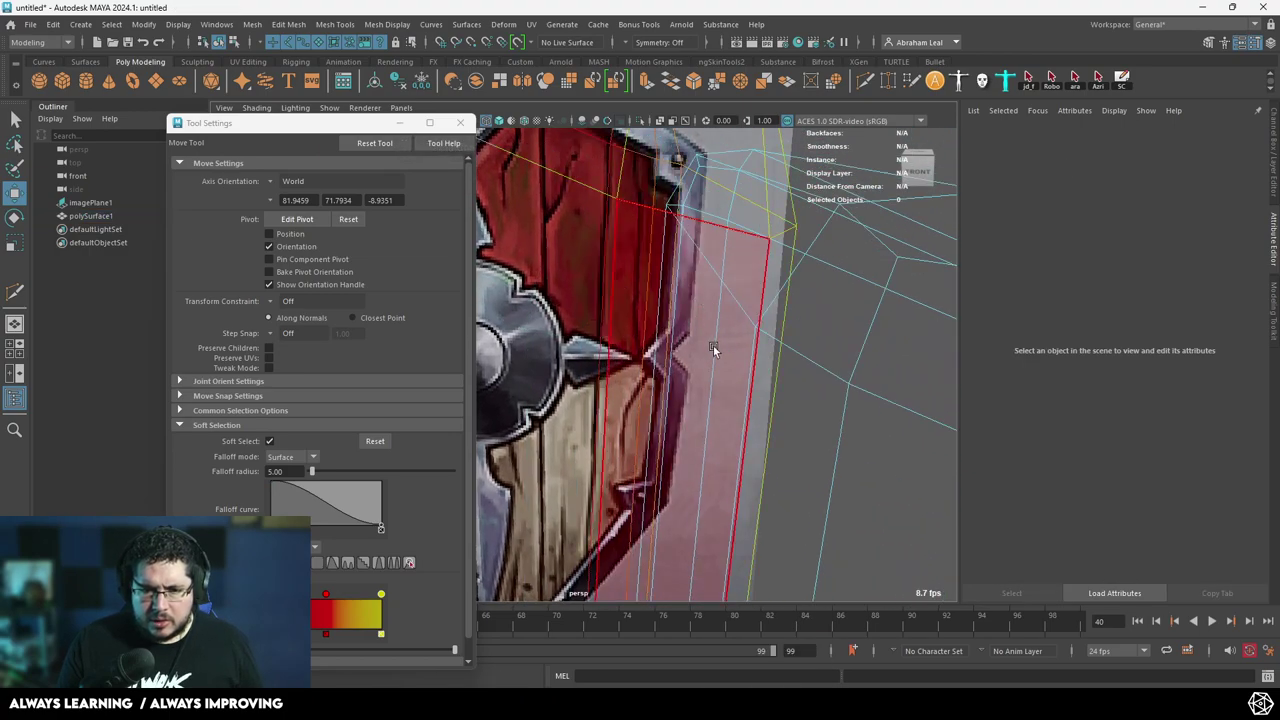
{"action": "left_click_drag", "start_coordinate": [648, 366], "coordinate": [640, 336], "text": "alt"}
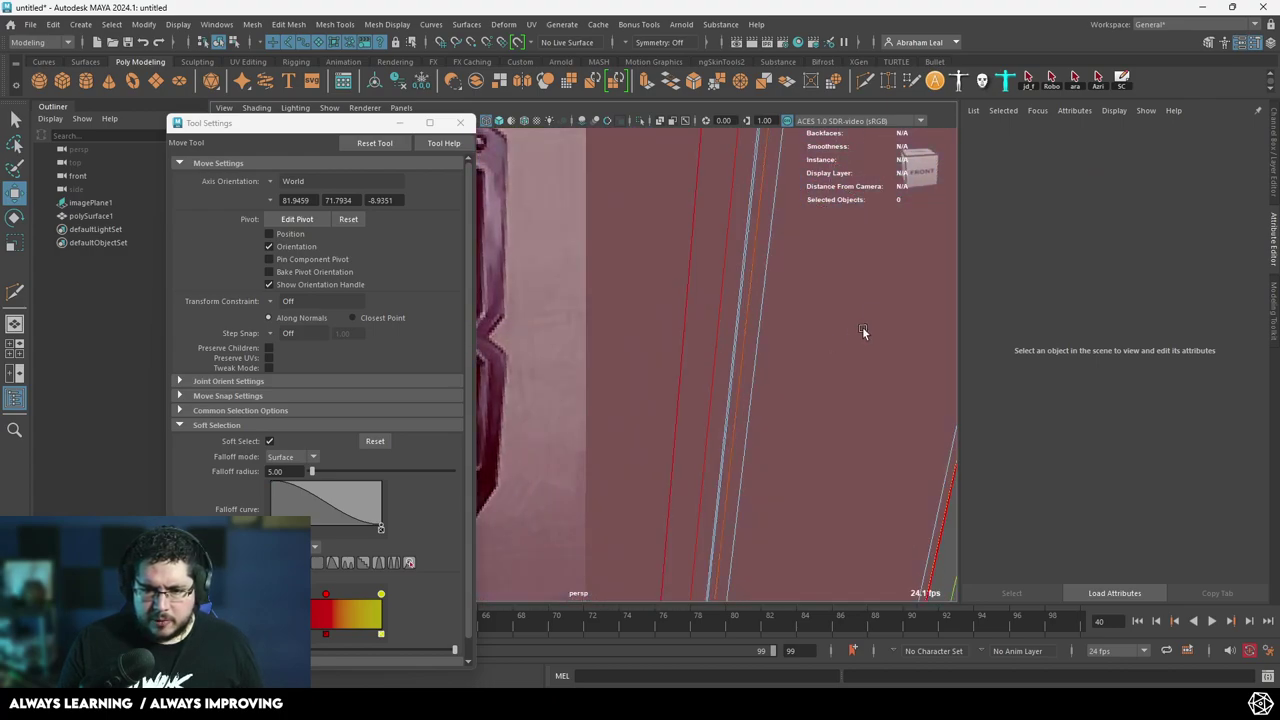
{"action": "right_click_drag", "start_coordinate": [850, 368], "coordinate": [521, 336], "text": "alt"}
{"action": "double_click", "coordinate": [676, 358]}
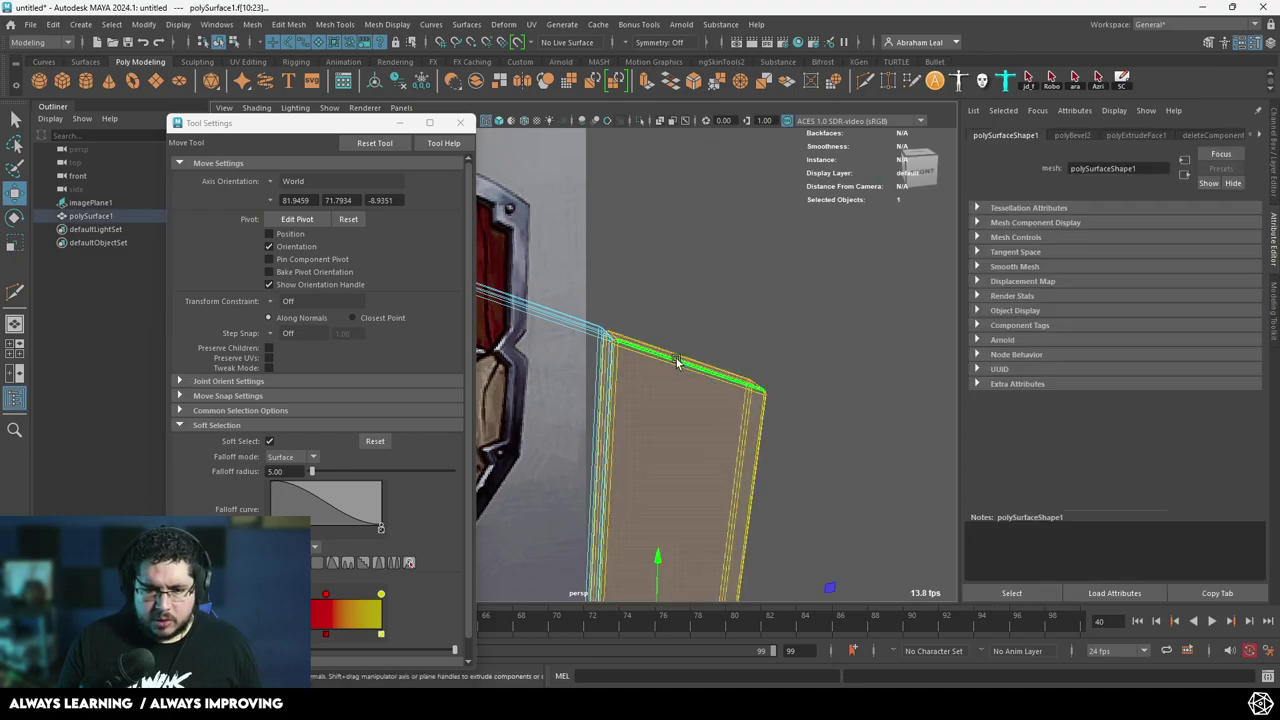
In the front view, select all faces of the middle plank and scale it slightly wider along X.
{"action": "key", "text": "space"}
{"action": "left_click_drag", "start_coordinate": [676, 362], "coordinate": [678, 385]}
{"action": "scroll", "coordinate": [780, 427], "scroll_direction": "down", "scroll_amount": 8}
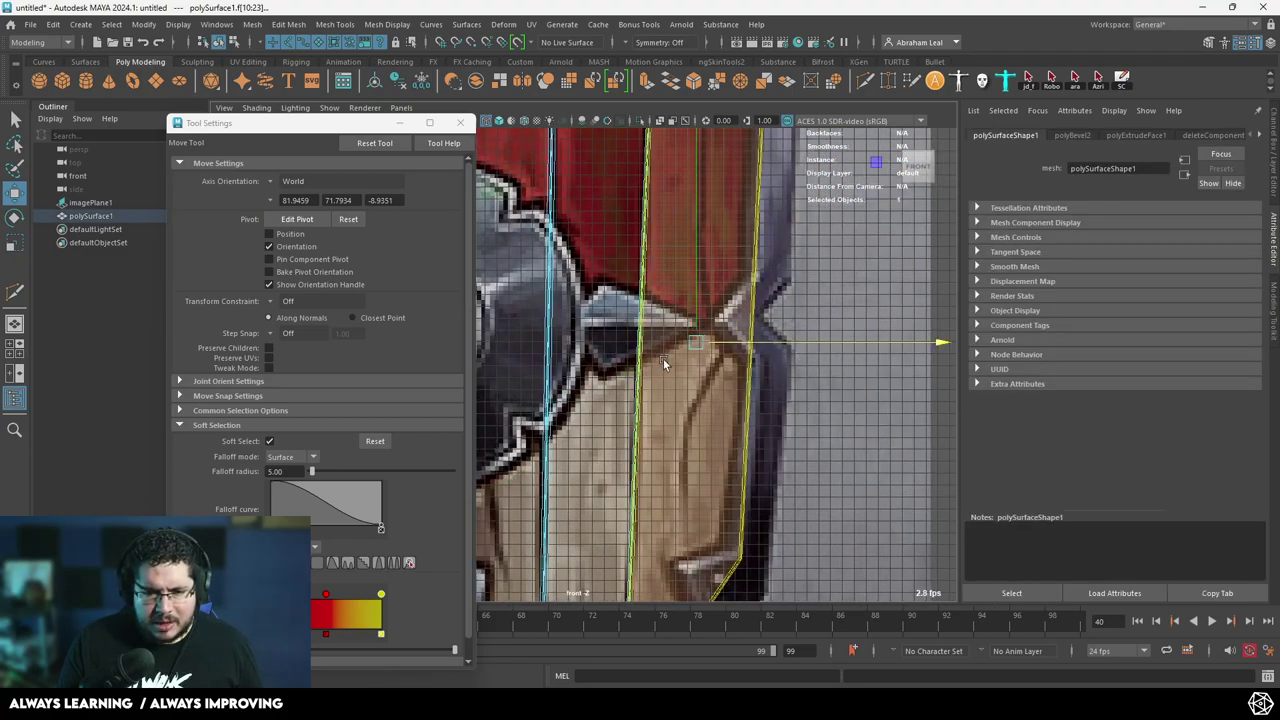
{"action": "middle_click_drag", "start_coordinate": [663, 358], "coordinate": [818, 441], "text": "alt"}
{"action": "scroll", "coordinate": [717, 333], "scroll_direction": "down", "scroll_amount": 3}
{"action": "double_click", "coordinate": [697, 291]}
{"action": "scroll", "coordinate": [734, 346], "scroll_direction": "down", "scroll_amount": 3}
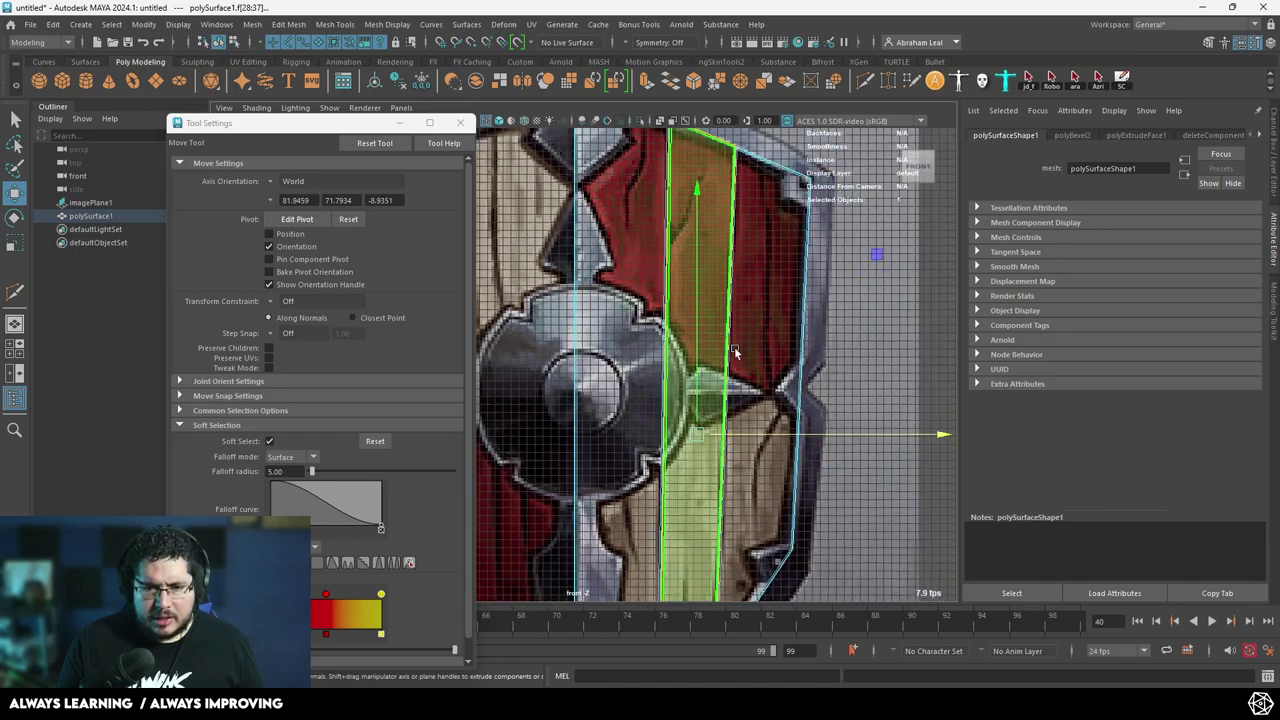
{"action": "key", "text": "r"}
{"action": "left_click_drag", "start_coordinate": [917, 423], "coordinate": [917, 425]}
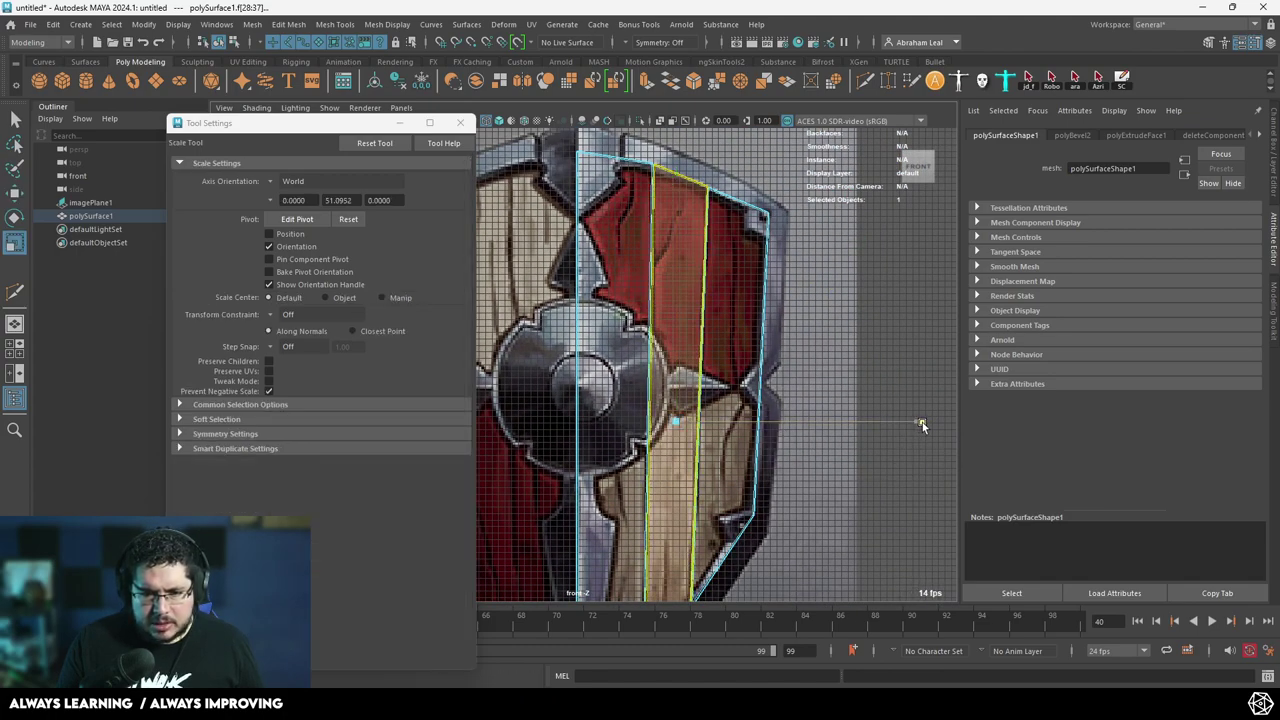
In the shaded perspective view, select the whole middle plank, nudge it along X between its neighbours, and return to object mode.
{"action": "key", "text": "space"}
{"action": "key", "text": "5"}
{"action": "mouse_move", "coordinate": [757, 440]}
{"action": "left_mouse_down"}
{"action": "mouse_move", "coordinate": [765, 406]}
{"action": "mouse_move", "coordinate": [657, 310]}
{"action": "left_mouse_up"}
{"action": "right_click_drag", "start_coordinate": [655, 307], "coordinate": [654, 412]}
{"action": "left_click", "coordinate": [654, 413]}
{"action": "left_click_drag", "start_coordinate": [734, 320], "coordinate": [696, 457], "text": "alt"}
{"action": "middle_click_drag", "start_coordinate": [696, 457], "coordinate": [684, 390], "text": "alt"}
{"action": "right_click_drag", "start_coordinate": [684, 390], "coordinate": [681, 313], "text": "alt"}
{"action": "left_click", "coordinate": [726, 412]}
{"action": "left_click", "coordinate": [681, 313]}
{"action": "double_click", "coordinate": [684, 317]}
{"action": "key", "text": "w"}
{"action": "middle_click_drag", "start_coordinate": [845, 571], "coordinate": [814, 532], "text": "alt"}
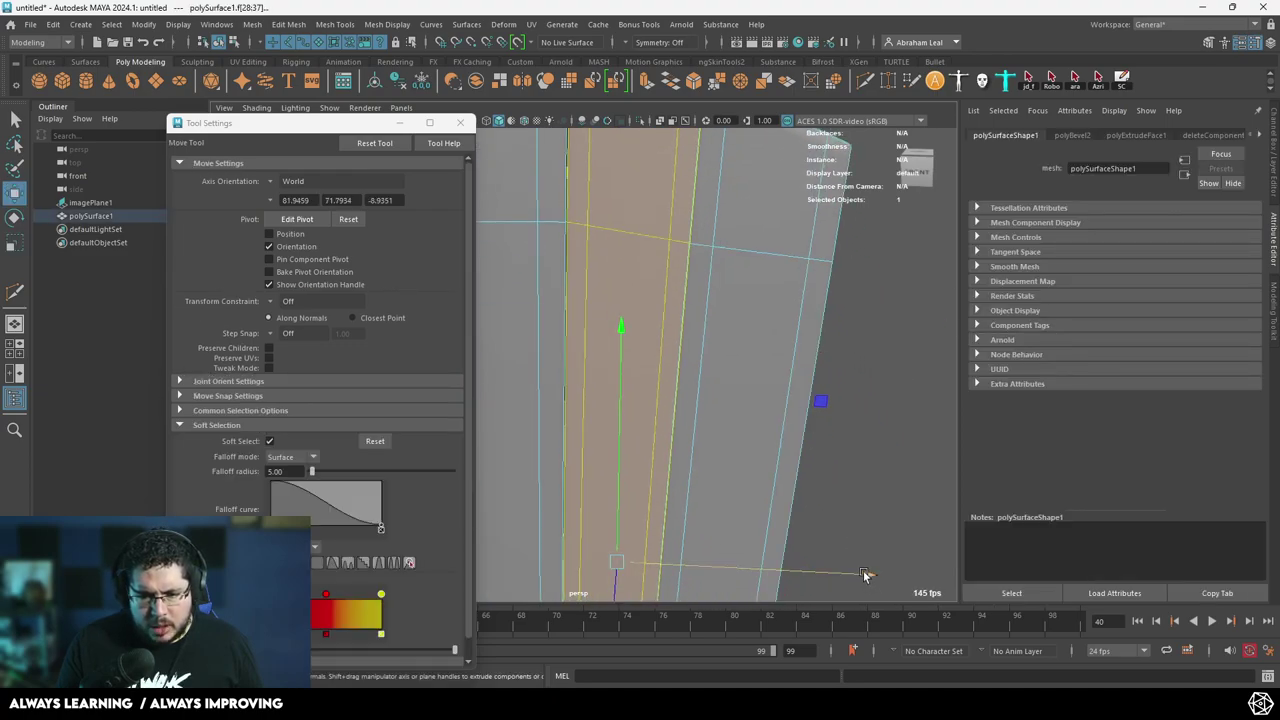
{"action": "left_click_drag", "start_coordinate": [865, 575], "coordinate": [865, 576]}
{"action": "left_click", "coordinate": [881, 473]}
{"action": "right_click_drag", "start_coordinate": [771, 306], "coordinate": [874, 245]}
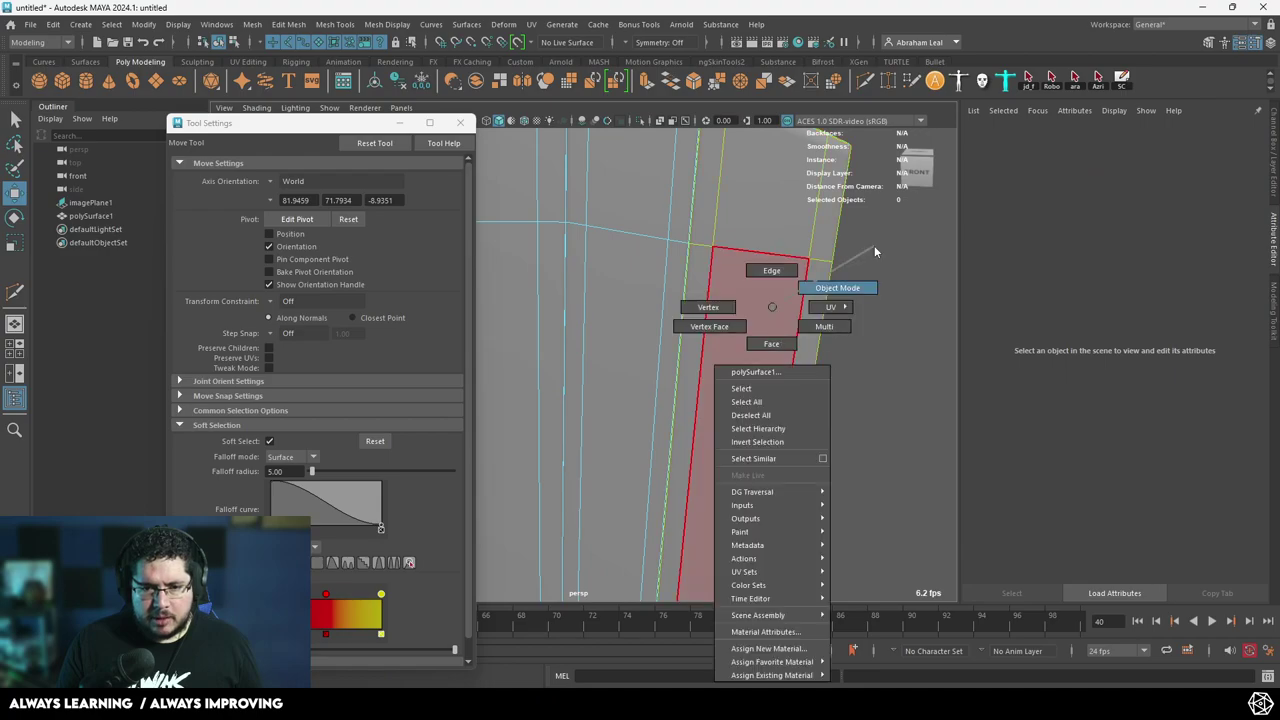
{"action": "left_click", "coordinate": [854, 358]}
Select the half-shield plank mesh in the front view and close the Tool Settings window.
{"action": "scroll", "coordinate": [854, 358], "scroll_direction": "down", "scroll_amount": 5}
{"action": "left_click_drag", "start_coordinate": [854, 358], "coordinate": [686, 416], "text": "alt"}
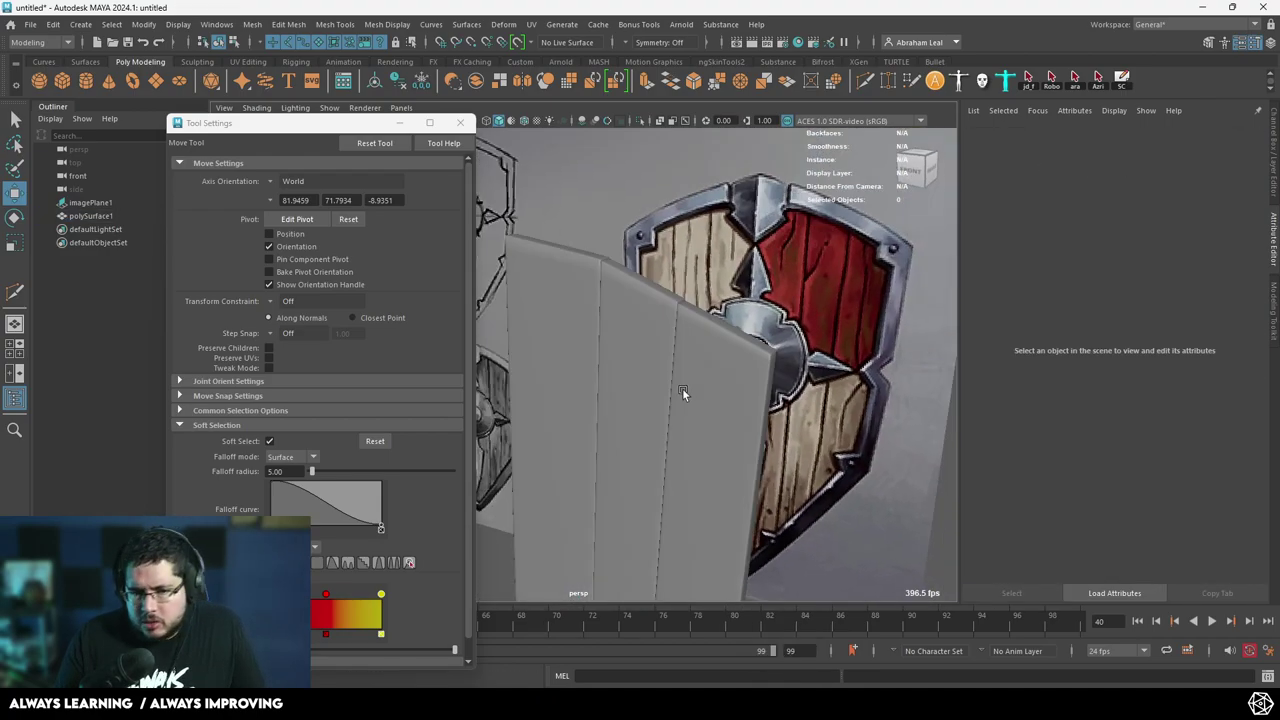
{"action": "scroll", "coordinate": [629, 390], "scroll_direction": "up", "scroll_amount": 5}
{"action": "left_click_drag", "start_coordinate": [651, 218], "coordinate": [736, 520], "text": "alt"}
{"action": "key", "text": "space"}
{"action": "left_click", "coordinate": [630, 336]}
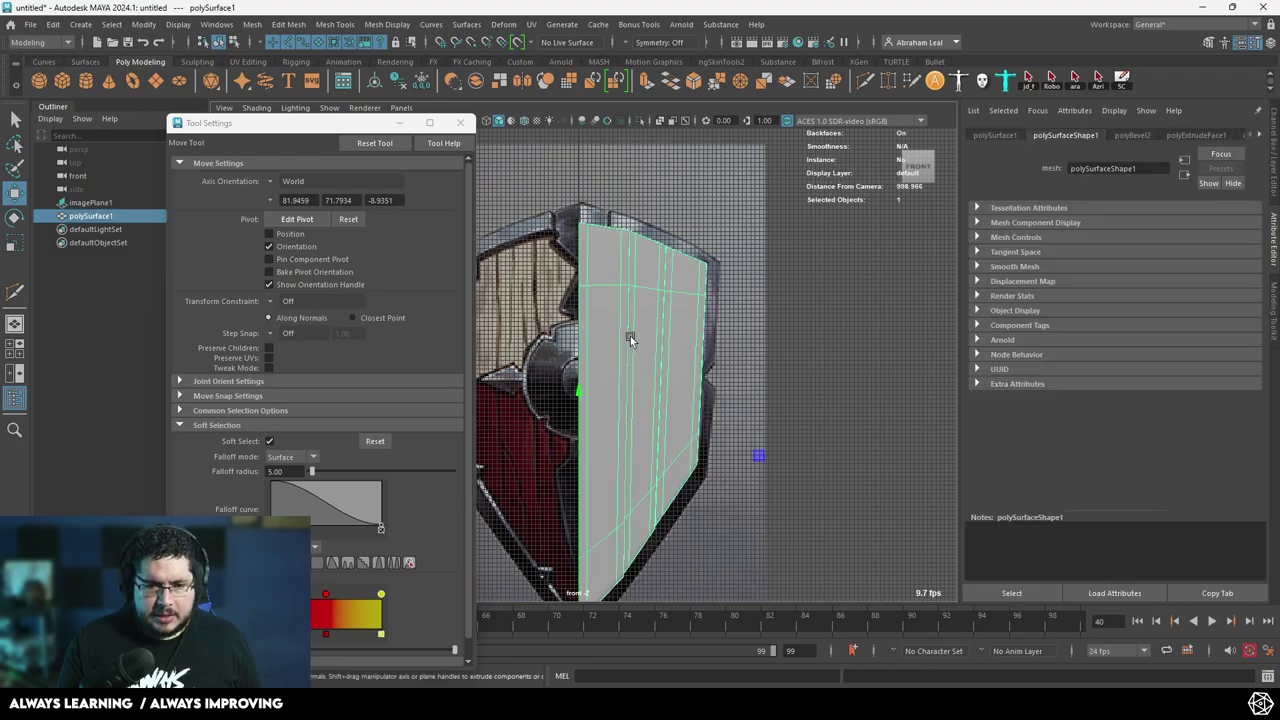
{"action": "right_click", "coordinate": [632, 389], "text": "shift"}
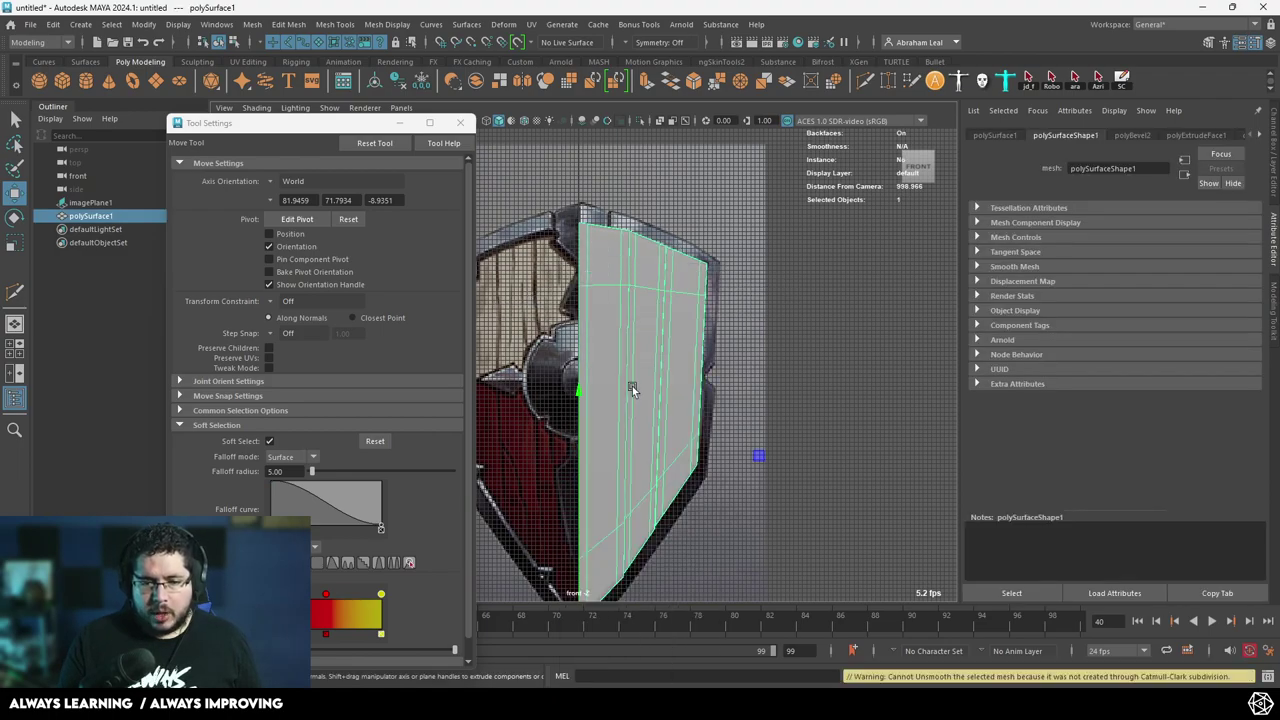
{"action": "left_click", "coordinate": [461, 123]}
Mirror the half-shield planks across the world X axis in the negative direction, with Border set to Do not merge borders.
{"action": "right_click_drag", "start_coordinate": [614, 290], "coordinate": [667, 563], "text": "shift"}
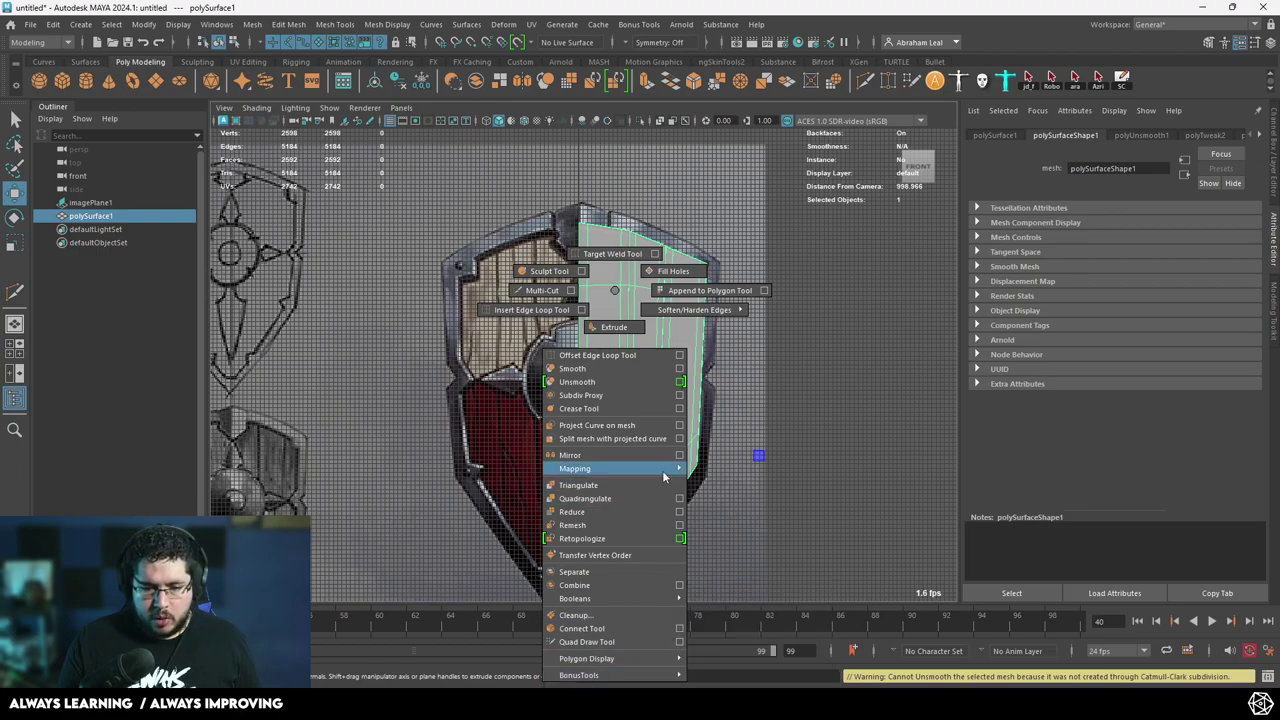
{"action": "right_click_drag", "start_coordinate": [662, 470], "coordinate": [679, 455], "text": "shift"}
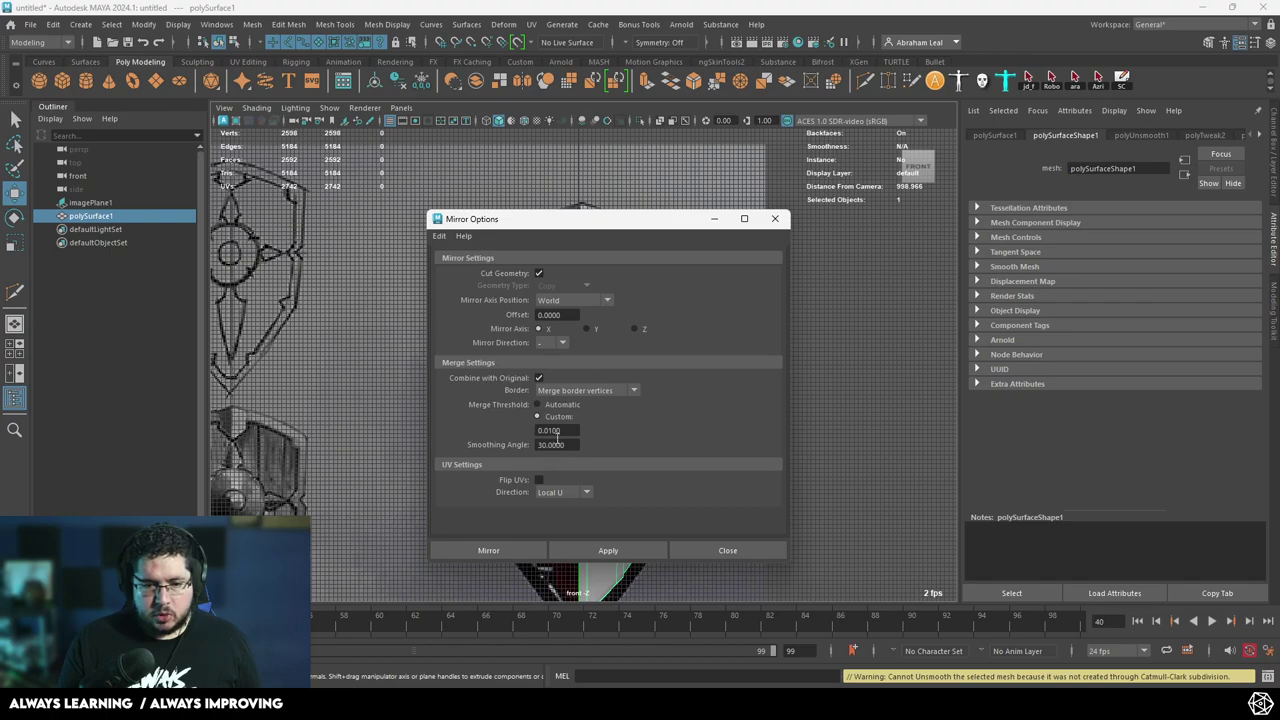
{"action": "left_click", "coordinate": [572, 391]}
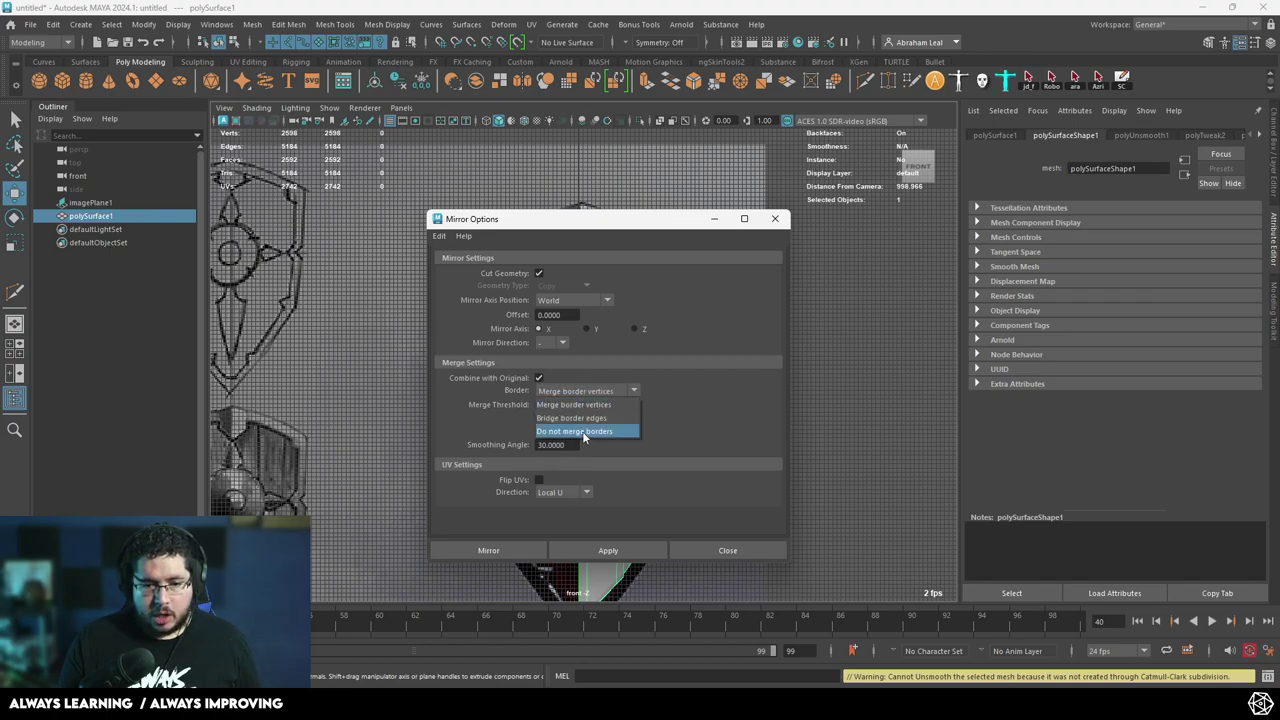
{"action": "left_click", "coordinate": [582, 431]}
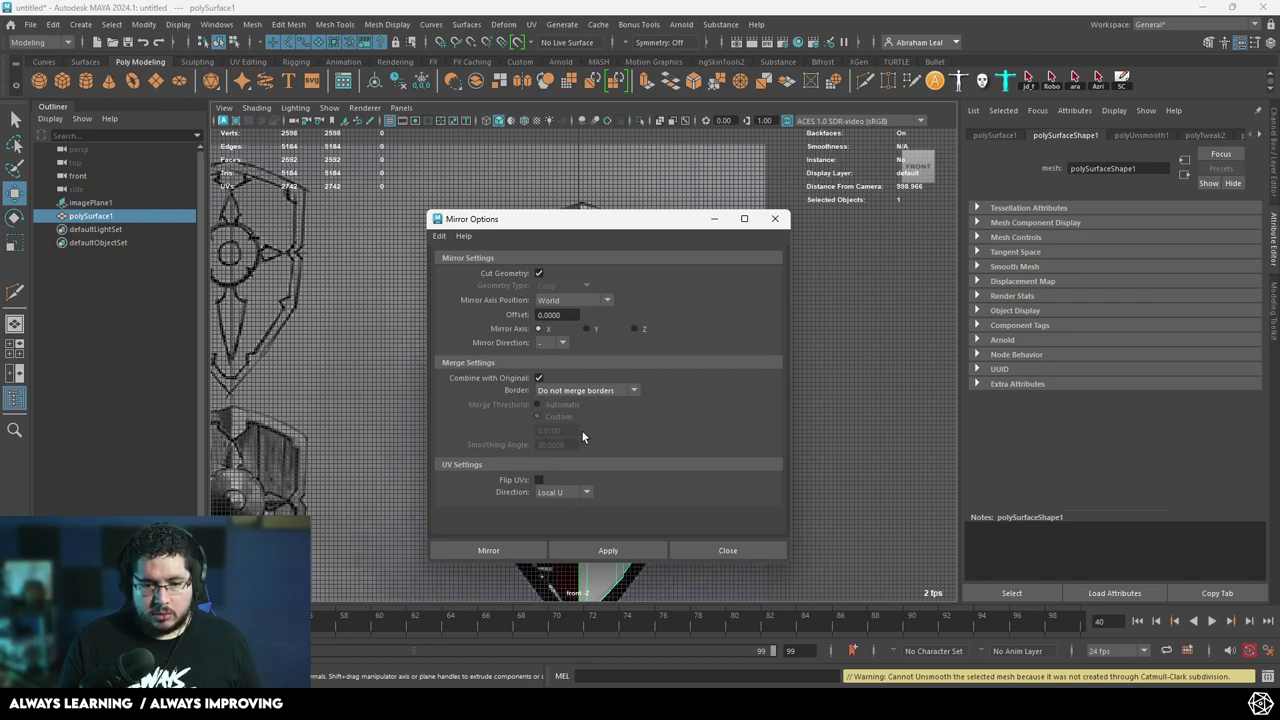
{"action": "left_click", "coordinate": [538, 378]}
{"action": "left_click", "coordinate": [608, 550]}
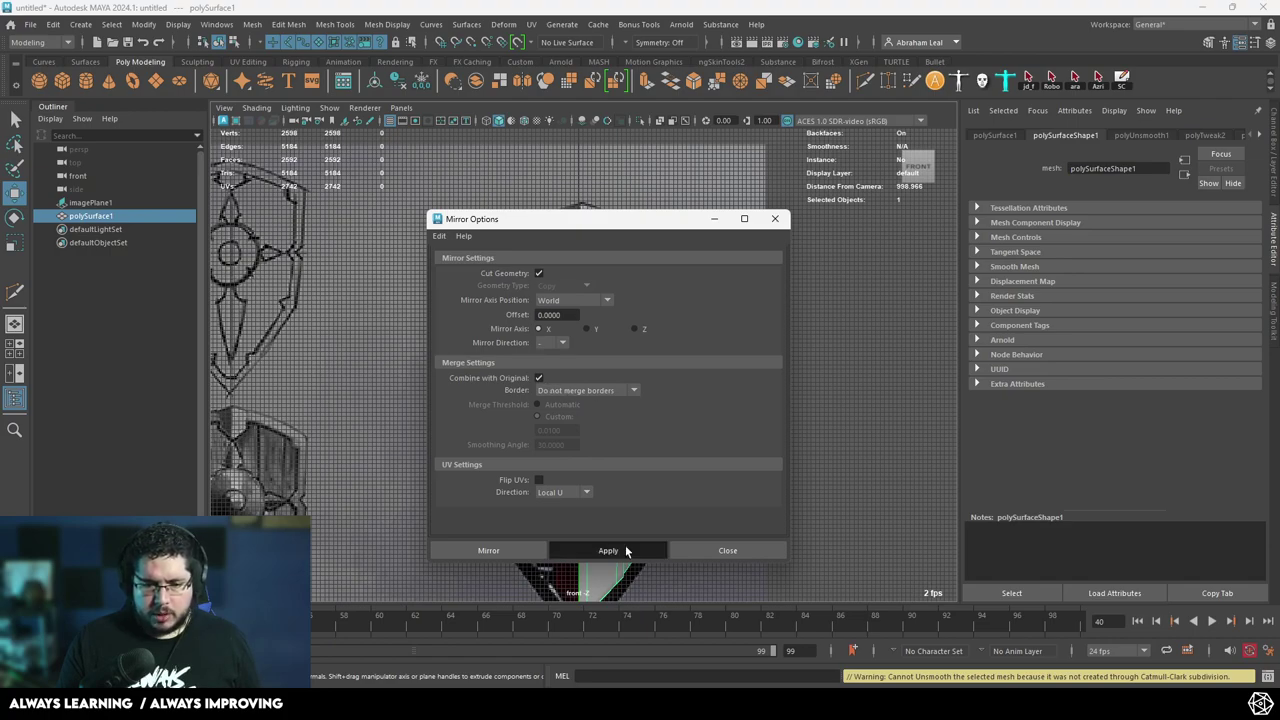
{"action": "left_click", "coordinate": [774, 218]}
{"action": "scroll", "coordinate": [616, 327], "scroll_direction": "up", "scroll_amount": 5}
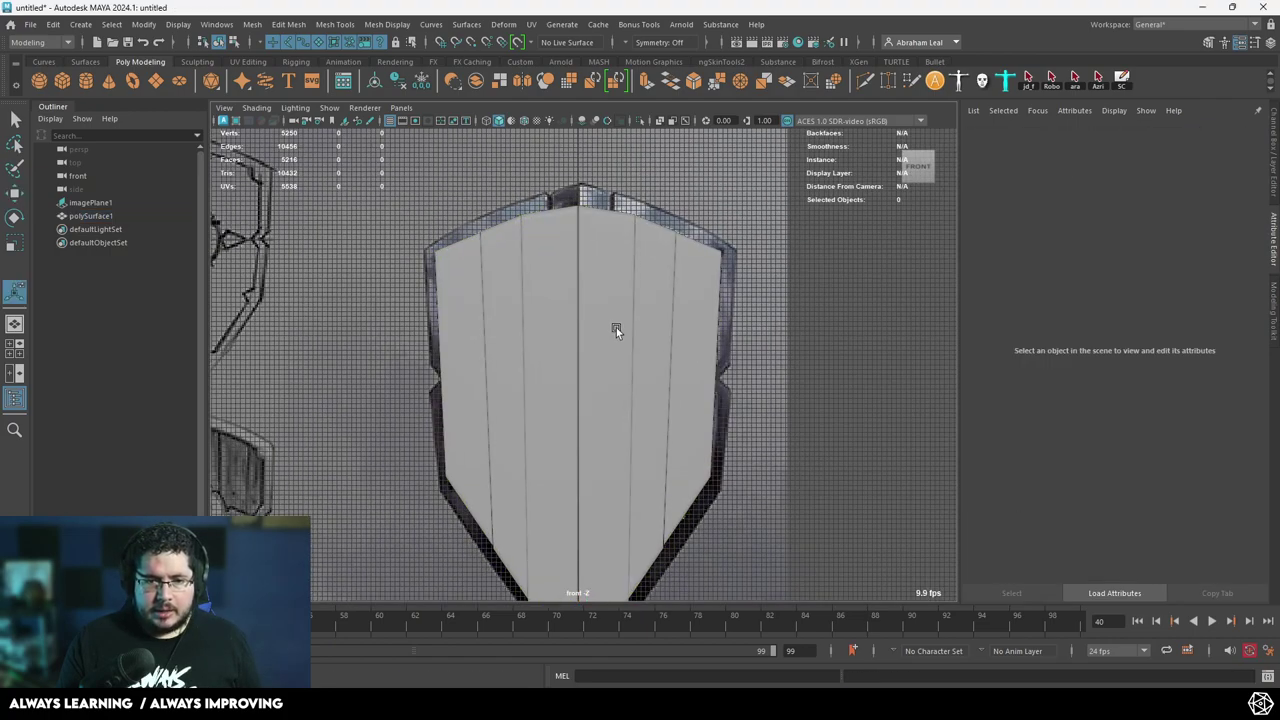
Inspect the mirrored full shield of planks from several angles in the perspective view.
{"action": "left_click", "coordinate": [640, 374]}
{"action": "key", "text": "space"}
{"action": "left_click", "coordinate": [644, 385]}
{"action": "left_click_drag", "start_coordinate": [644, 390], "coordinate": [786, 421], "text": "alt"}
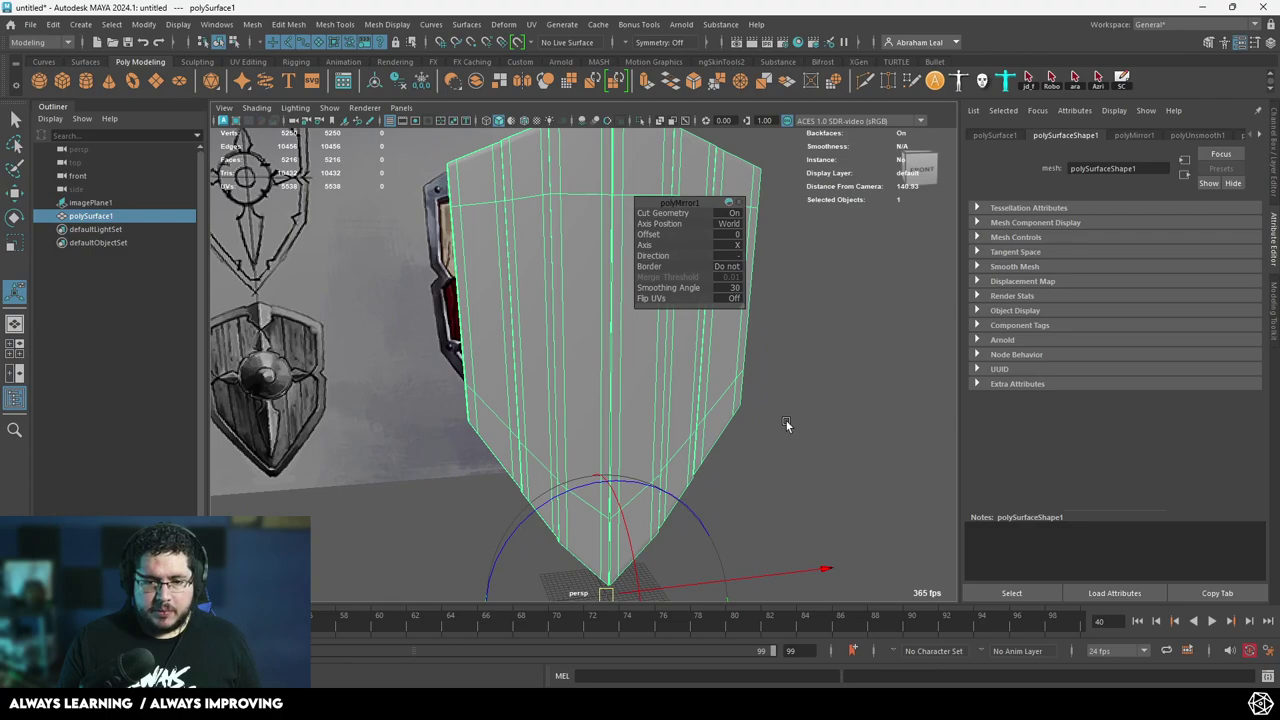
{"action": "left_click", "coordinate": [791, 434]}
{"action": "scroll", "coordinate": [606, 320], "scroll_direction": "down", "scroll_amount": 5}
{"action": "left_click_drag", "start_coordinate": [606, 320], "coordinate": [599, 432], "text": "alt"}
{"action": "scroll", "coordinate": [674, 414], "scroll_direction": "up", "scroll_amount": 5}
{"action": "scroll", "coordinate": [571, 420], "scroll_direction": "up", "scroll_amount": 3}
{"action": "scroll", "coordinate": [599, 432], "scroll_direction": "down", "scroll_amount": 5}
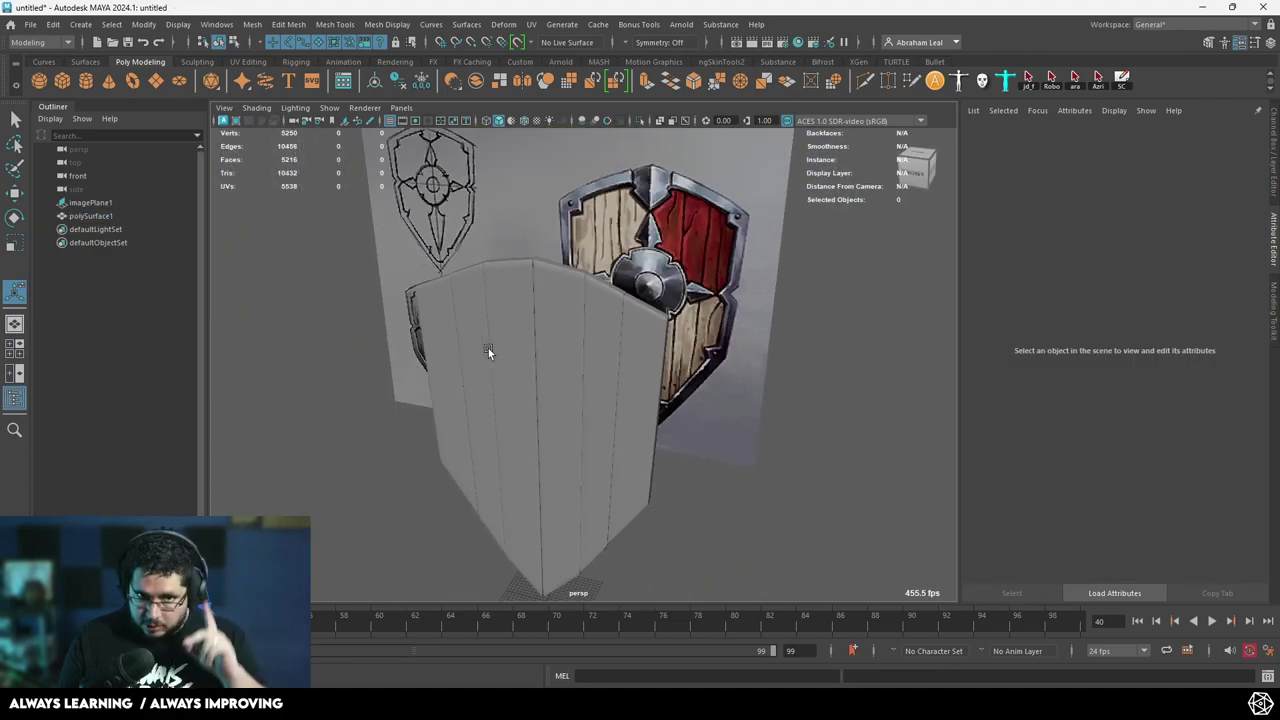
{"action": "scroll", "coordinate": [488, 358], "scroll_direction": "down", "scroll_amount": 3}
{"action": "scroll", "coordinate": [488, 364], "scroll_direction": "up", "scroll_amount": 10}
{"action": "left_click_drag", "start_coordinate": [488, 365], "coordinate": [630, 349], "text": "alt"}
{"action": "scroll", "coordinate": [540, 346], "scroll_direction": "down", "scroll_amount": 10}
In the front view, set wireframe display, then centre the plank mesh's pivot, delete its history and freeze its transformations.
{"action": "key", "text": "space"}
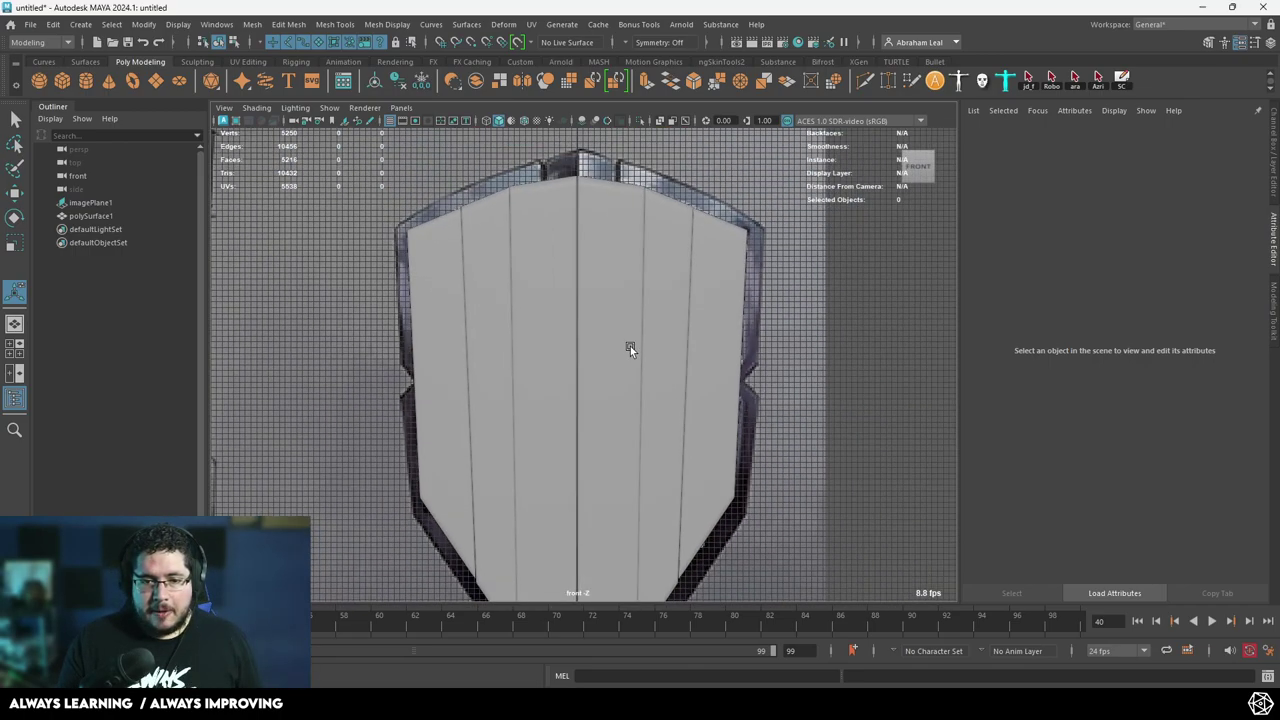
{"action": "key", "text": "4"}
{"action": "scroll", "coordinate": [654, 318], "scroll_direction": "up", "scroll_amount": 4}
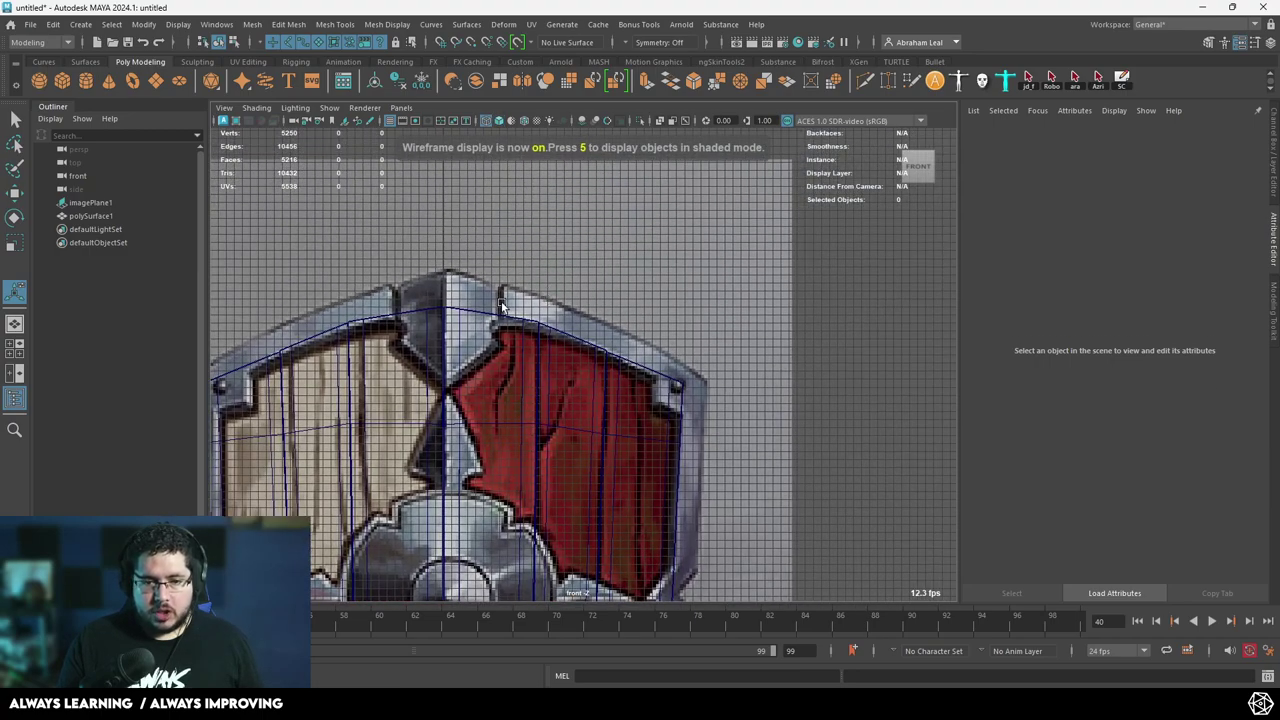
{"action": "left_click", "coordinate": [543, 334]}
{"action": "left_click", "coordinate": [375, 81]}
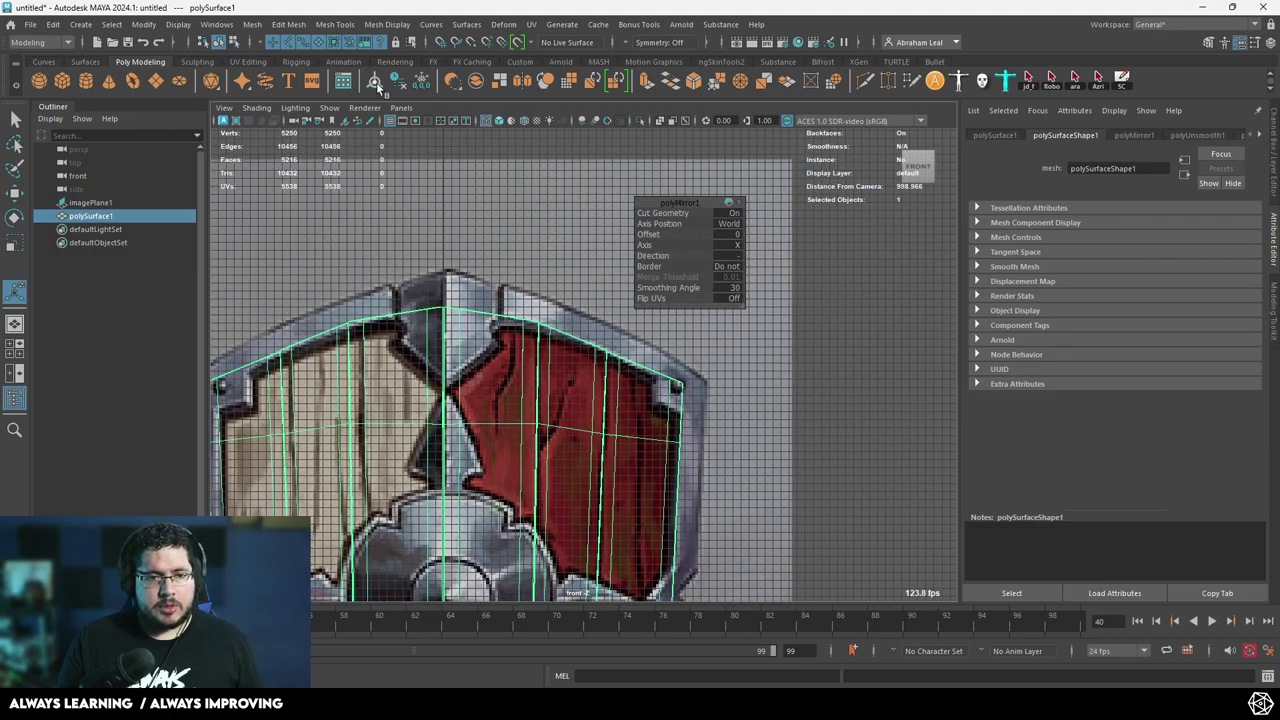
{"action": "left_click", "coordinate": [423, 80]}
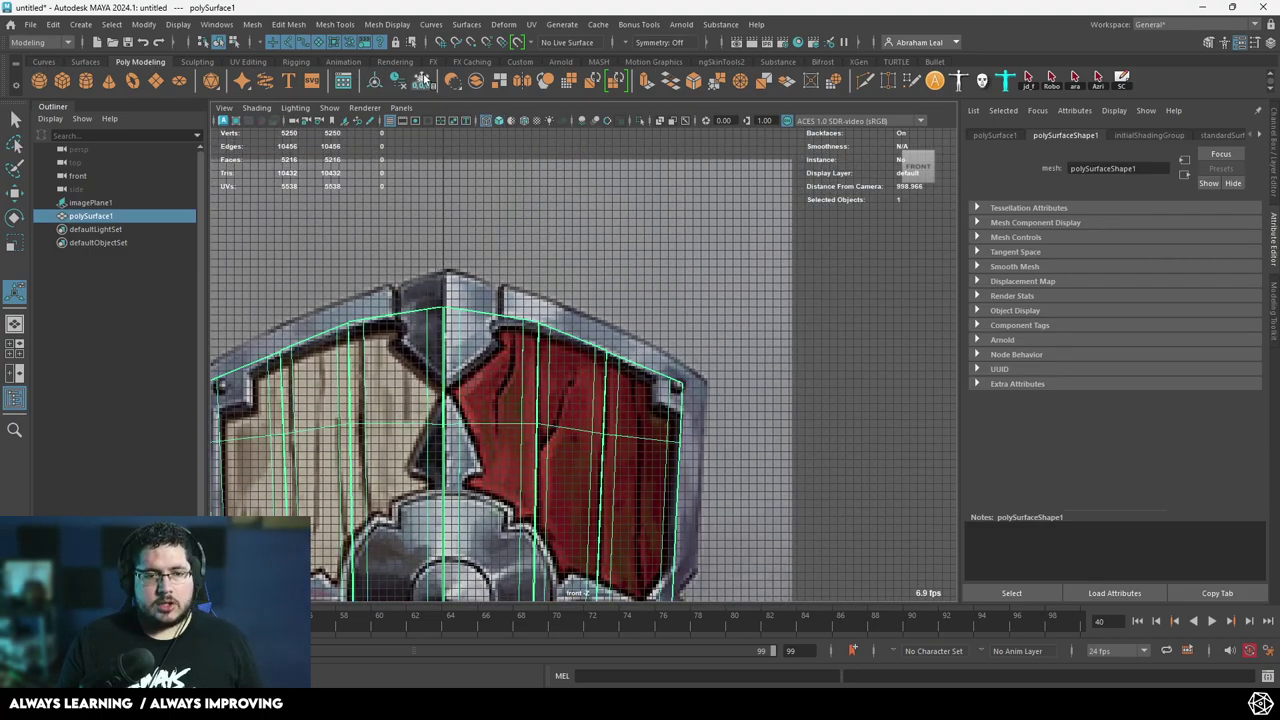
Rename the plank mesh as Planks and hide it.
{"action": "double_click", "coordinate": [100, 216]}
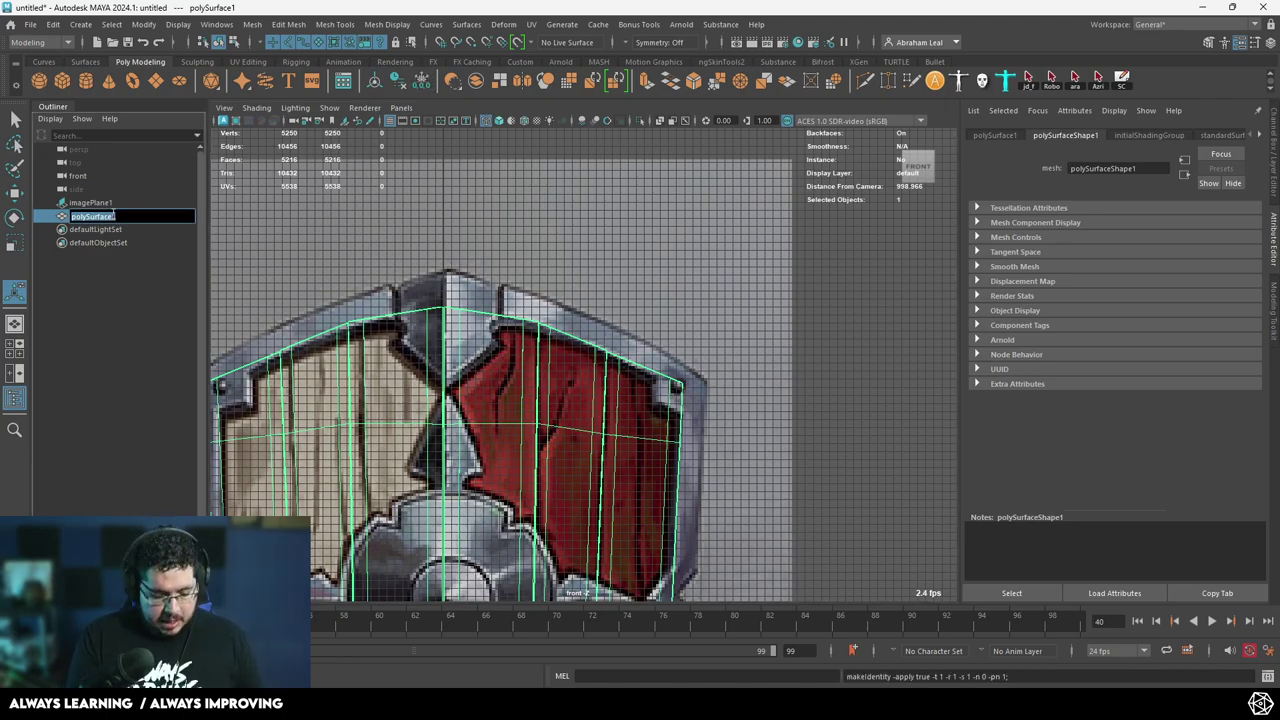
{"action": "type", "text": "Planks"}
{"action": "key", "text": "Return"}
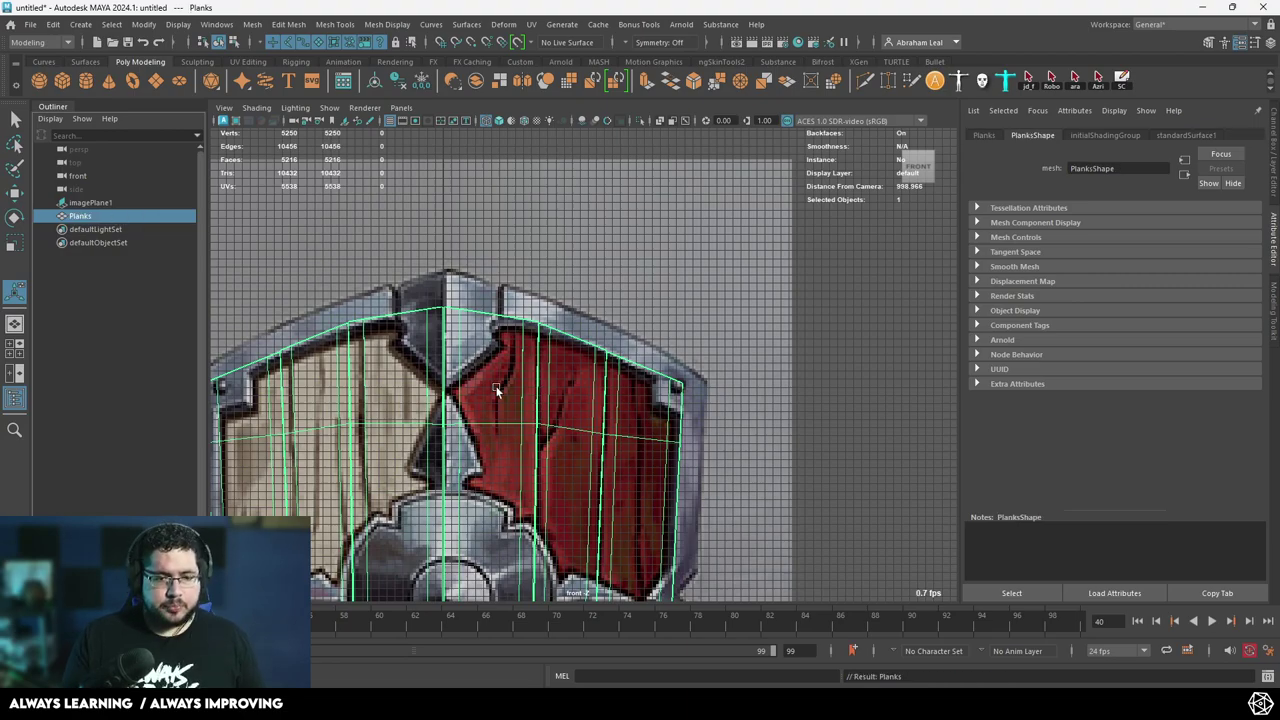
{"action": "key", "text": "h"}
Examine the metal rim of the shield concept in the front view.
{"action": "middle_click_drag", "start_coordinate": [516, 302], "coordinate": [588, 283], "text": "alt"}
{"action": "scroll", "coordinate": [612, 336], "scroll_direction": "up", "scroll_amount": 2}
{"action": "scroll", "coordinate": [618, 378], "scroll_direction": "down", "scroll_amount": 2}
{"action": "middle_click_drag", "start_coordinate": [618, 382], "coordinate": [565, 213], "text": "alt"}
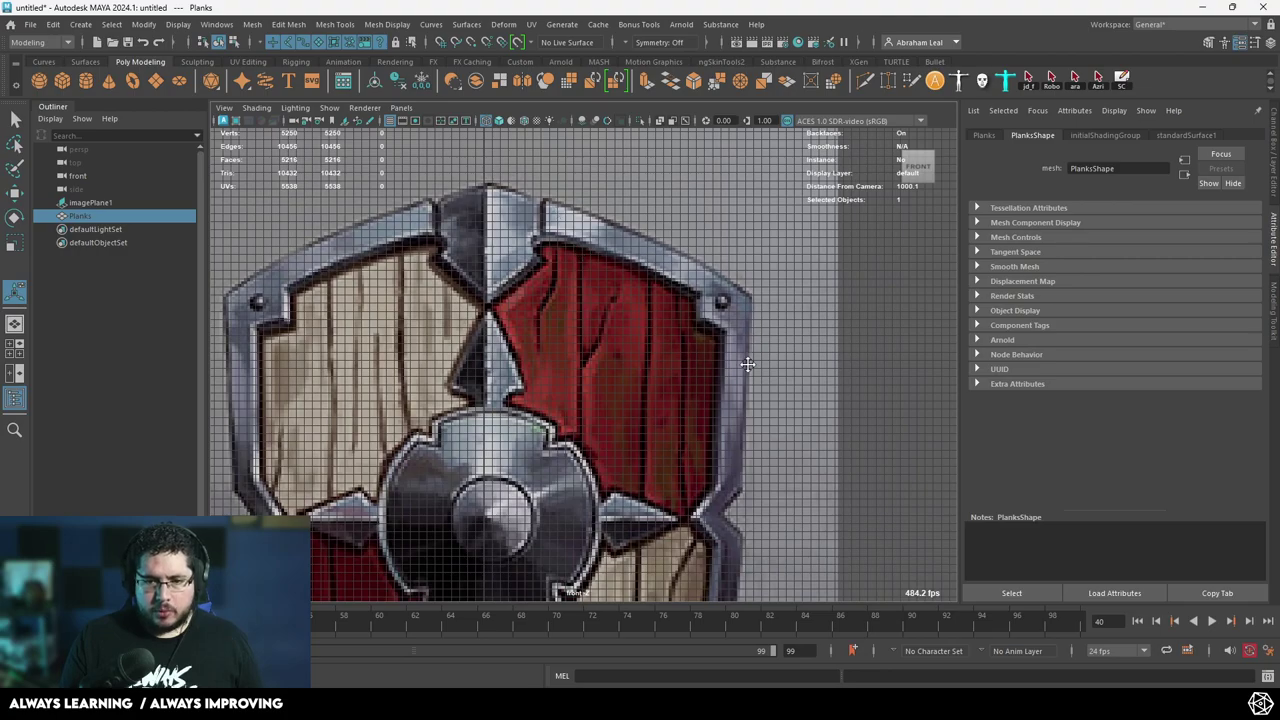
{"action": "scroll", "coordinate": [650, 362], "scroll_direction": "down", "scroll_amount": 2}
{"action": "middle_click_drag", "start_coordinate": [555, 361], "coordinate": [560, 138], "text": "alt"}
{"action": "scroll", "coordinate": [546, 195], "scroll_direction": "down", "scroll_amount": 2}
{"action": "middle_click_drag", "start_coordinate": [536, 205], "coordinate": [550, 290], "text": "alt"}
{"action": "middle_click_drag", "start_coordinate": [624, 216], "coordinate": [599, 341], "text": "alt"}
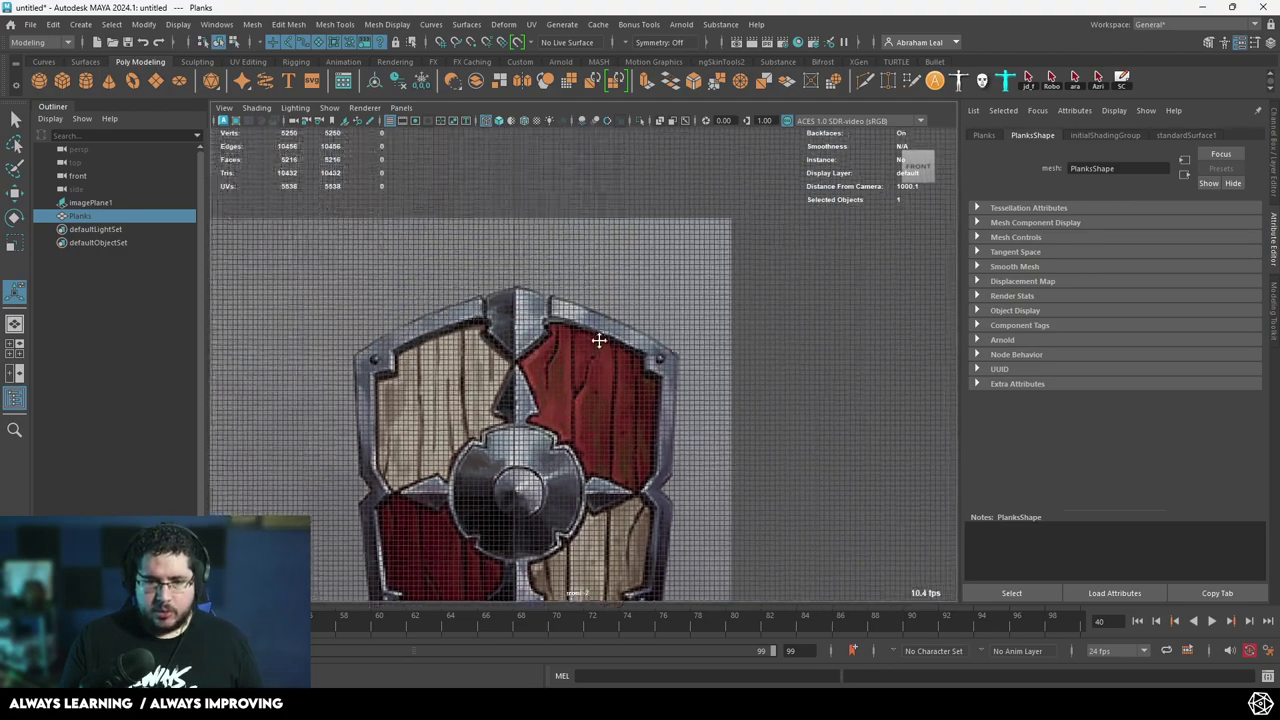
Create a four-sided polygon over the upper right metal rim, beginning at the gap beside the central top piece.
{"action": "scroll", "coordinate": [598, 340], "scroll_direction": "up", "scroll_amount": 4}
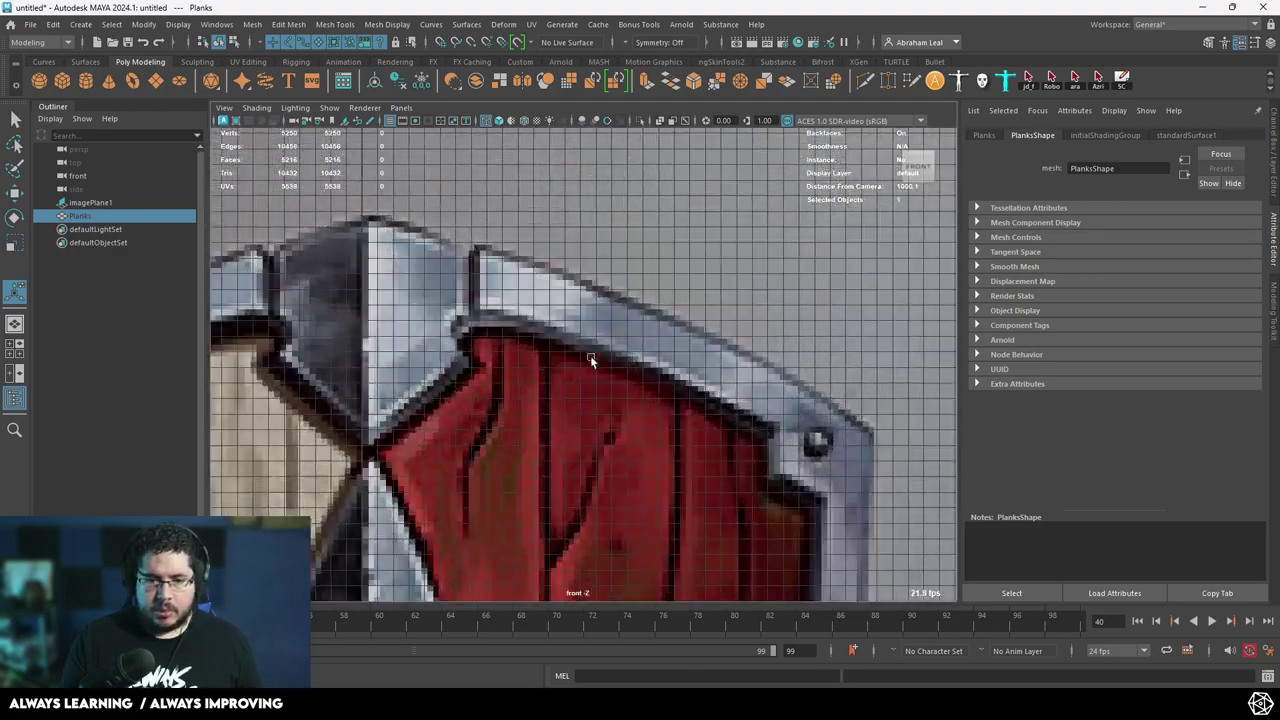
{"action": "left_click", "coordinate": [335, 25]}
{"action": "left_click", "coordinate": [362, 141]}
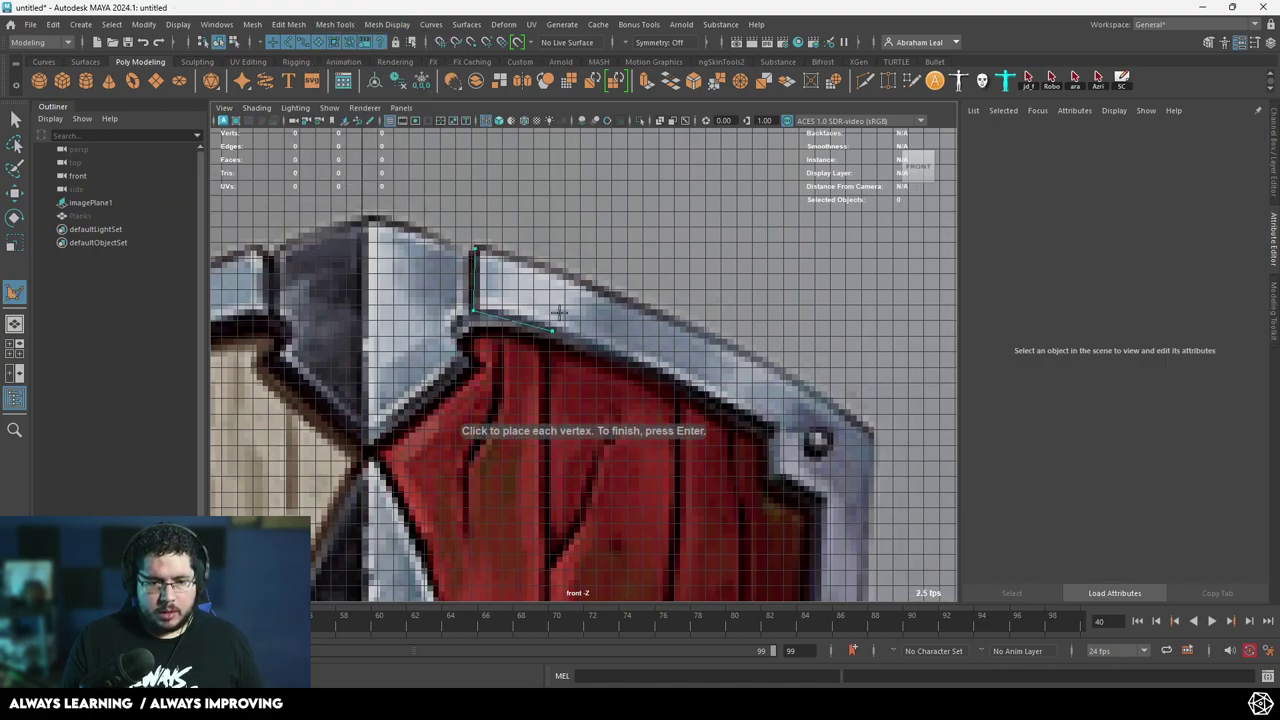
{"action": "left_click", "coordinate": [568, 276]}
{"action": "key", "text": "Return"}
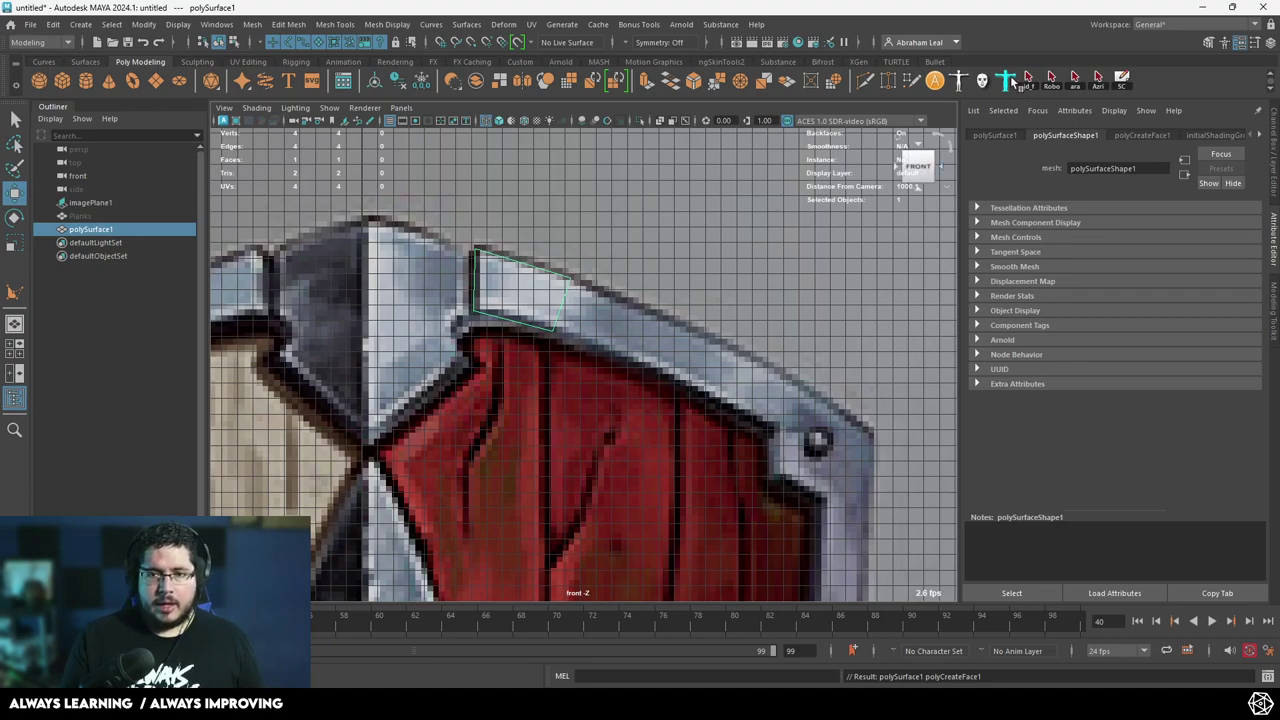
With Quad Draw, extend the rim mesh by two quads along the upper right edge to the corner rivet.
{"action": "key", "text": "y"}
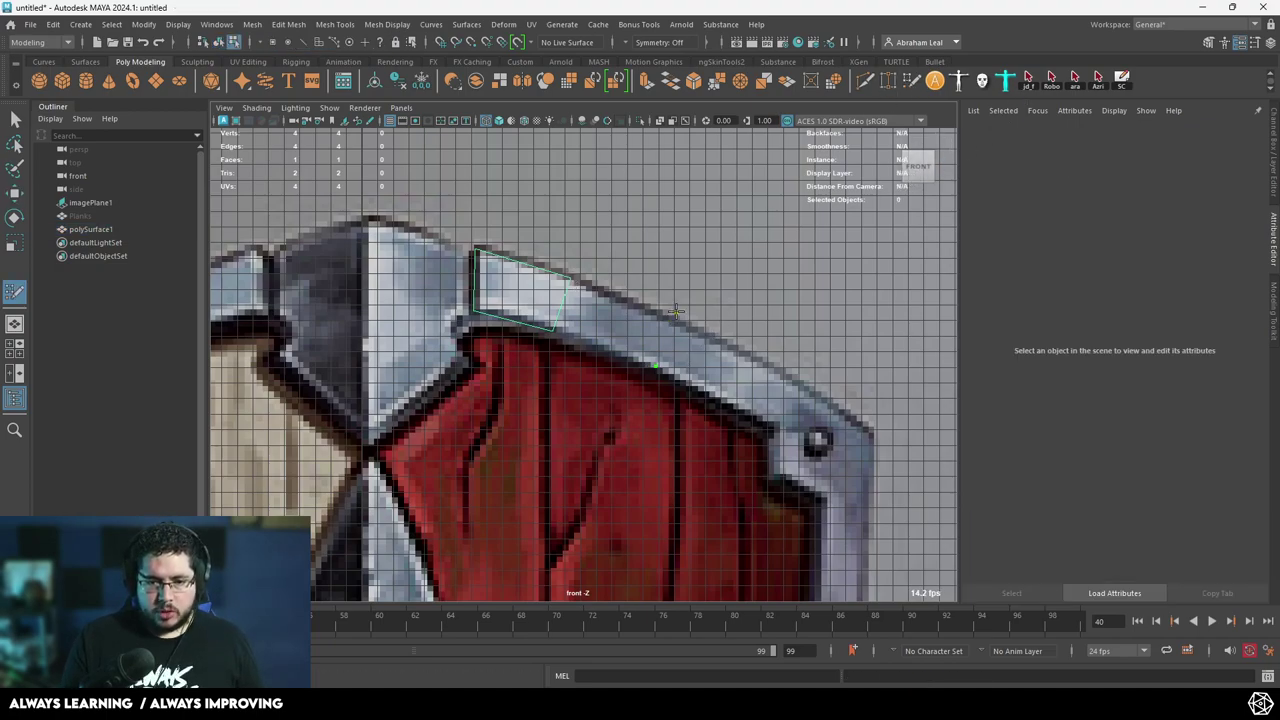
{"action": "left_click", "coordinate": [676, 311]}
{"action": "left_click", "coordinate": [618, 322], "text": "shift"}
{"action": "middle_click_drag", "start_coordinate": [692, 355], "coordinate": [622, 315], "text": "alt"}
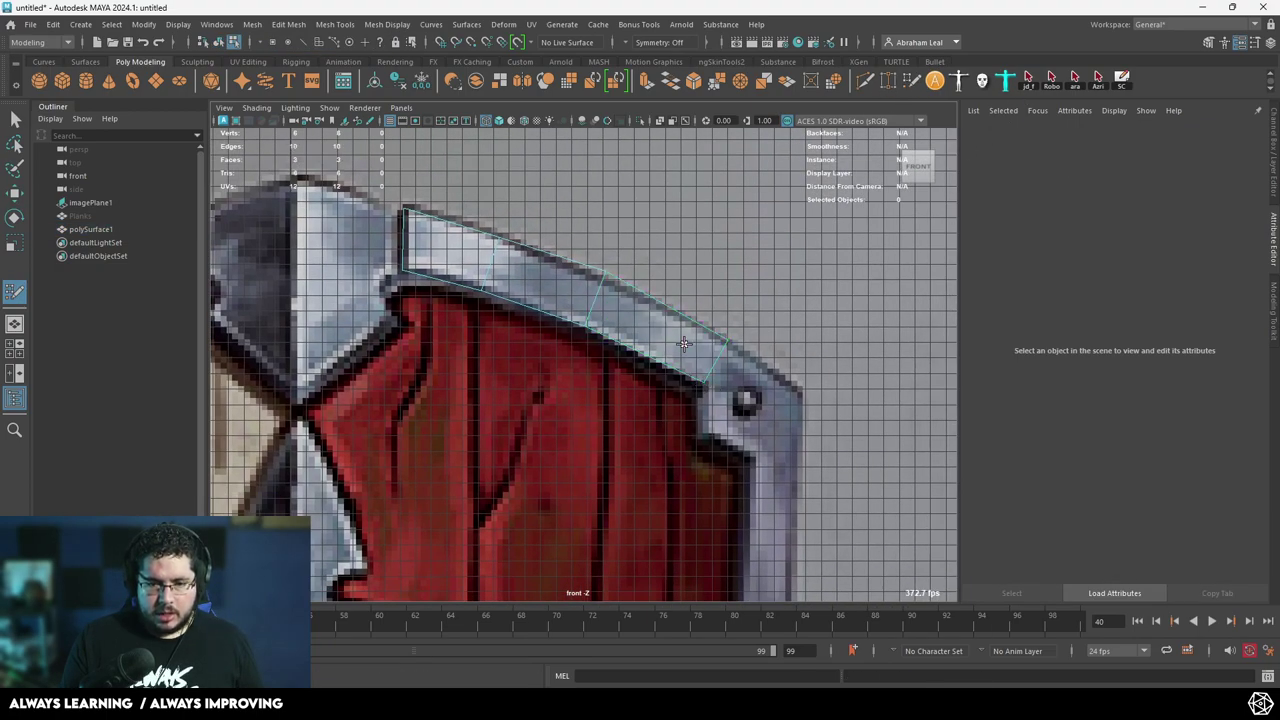
{"action": "middle_click_drag", "start_coordinate": [713, 374], "coordinate": [614, 309], "text": "alt"}
Add a quad over the upper right corner of the rim and a separate quad on the vertical side below it.
{"action": "right_click_drag", "start_coordinate": [614, 309], "coordinate": [730, 387], "text": "alt"}
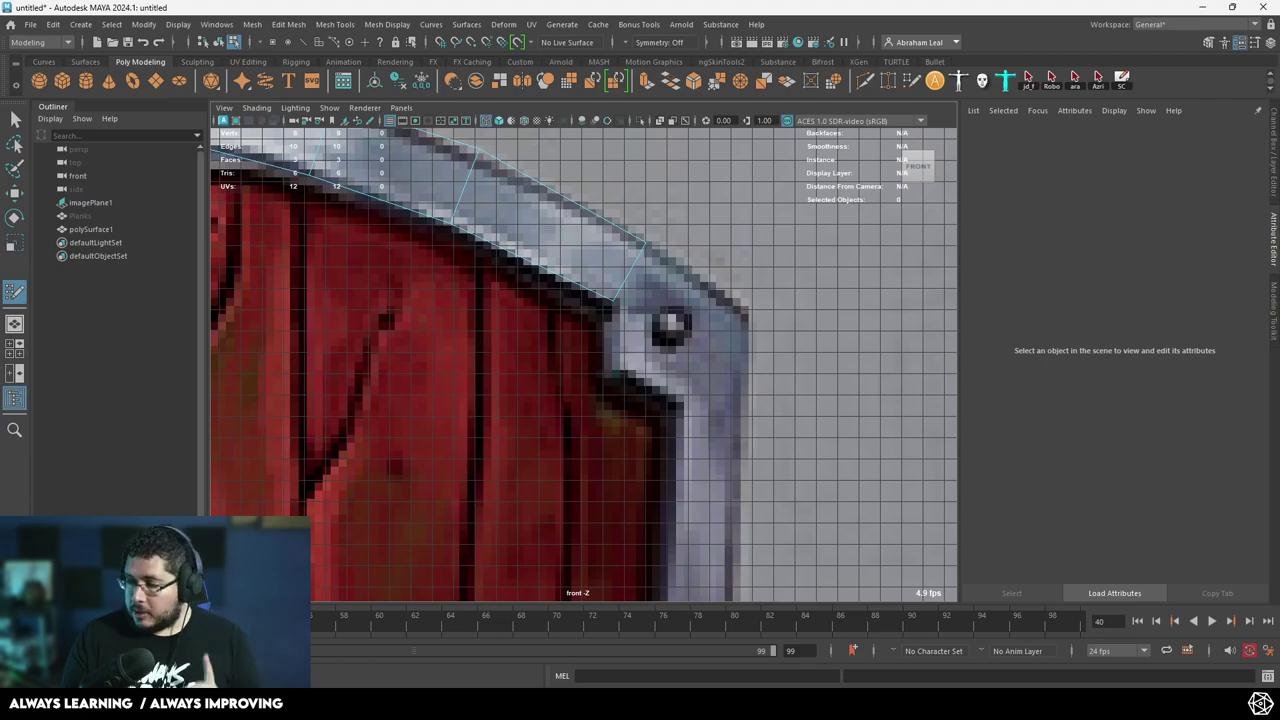
{"action": "mouse_move", "coordinate": [530, 245]}
{"action": "right_mouse_down", "text": "alt"}
{"action": "mouse_move", "coordinate": [450, 207]}
{"action": "mouse_move", "coordinate": [531, 245]}
{"action": "right_mouse_up", "text": "alt"}
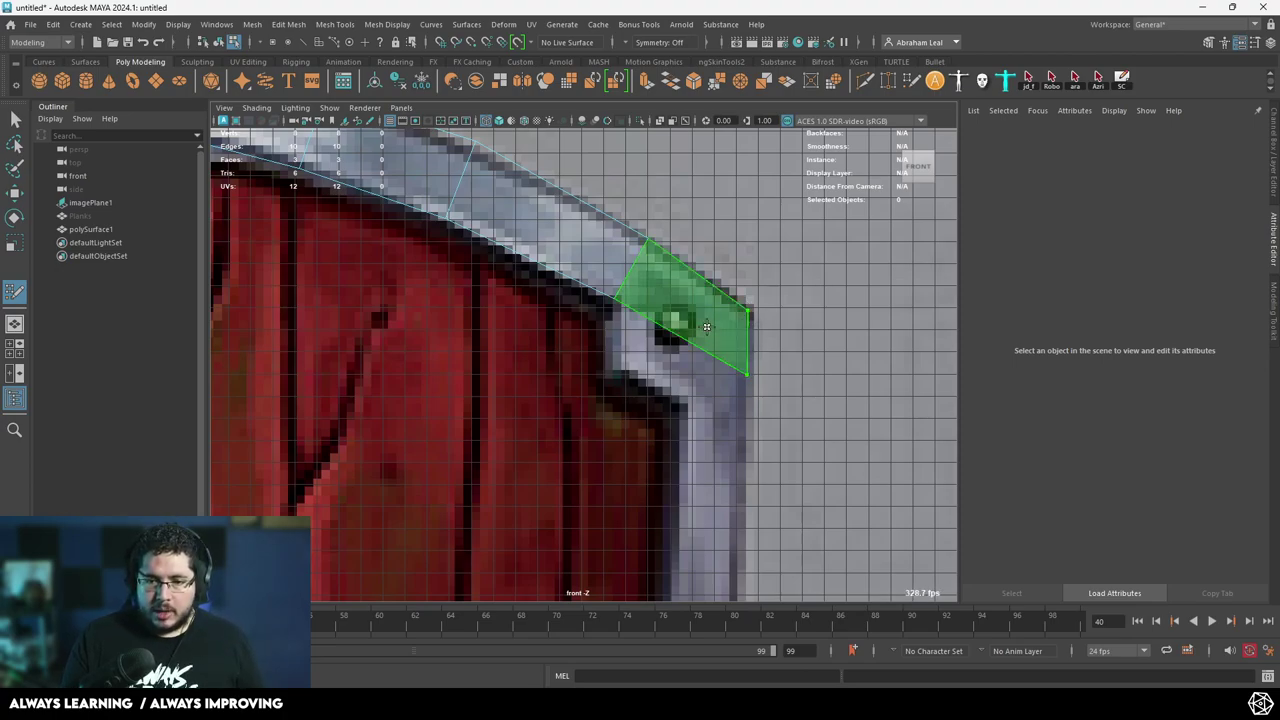
{"action": "left_click", "coordinate": [740, 363], "text": "shift"}
{"action": "middle_click_drag", "start_coordinate": [686, 406], "coordinate": [686, 316], "text": "alt"}
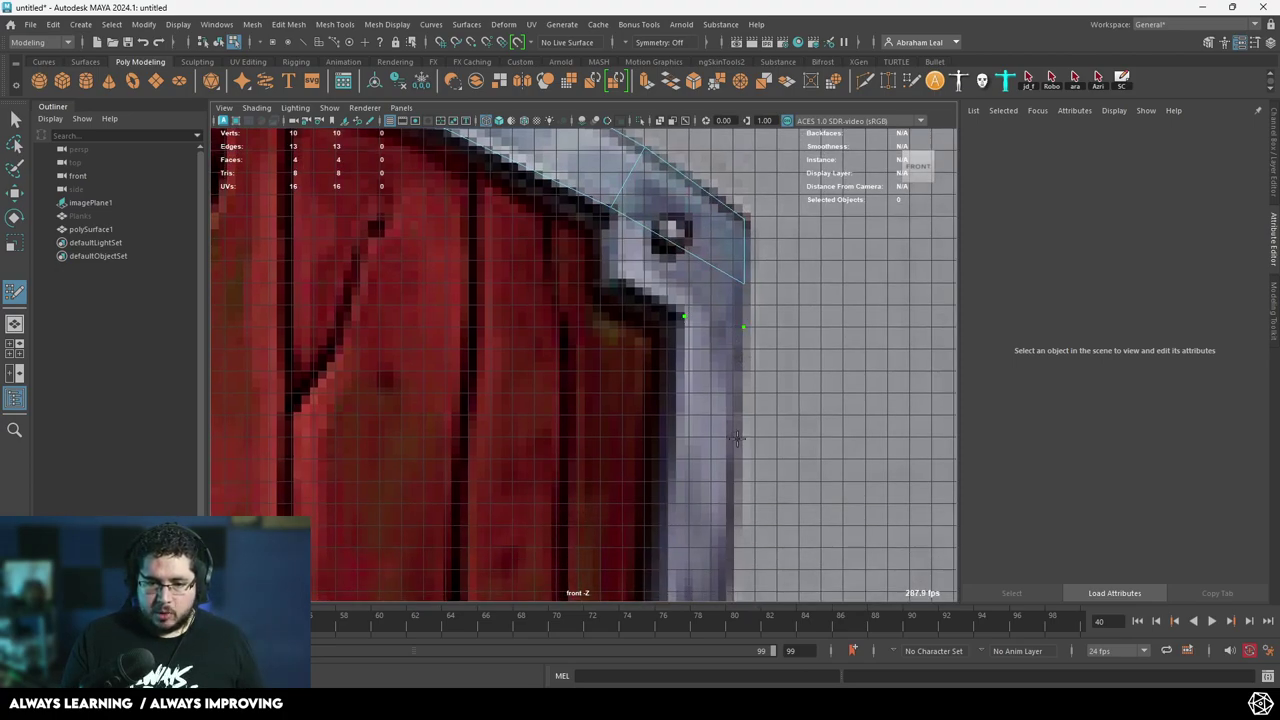
{"action": "left_click", "coordinate": [675, 440]}
{"action": "left_click", "coordinate": [700, 384], "text": "shift"}
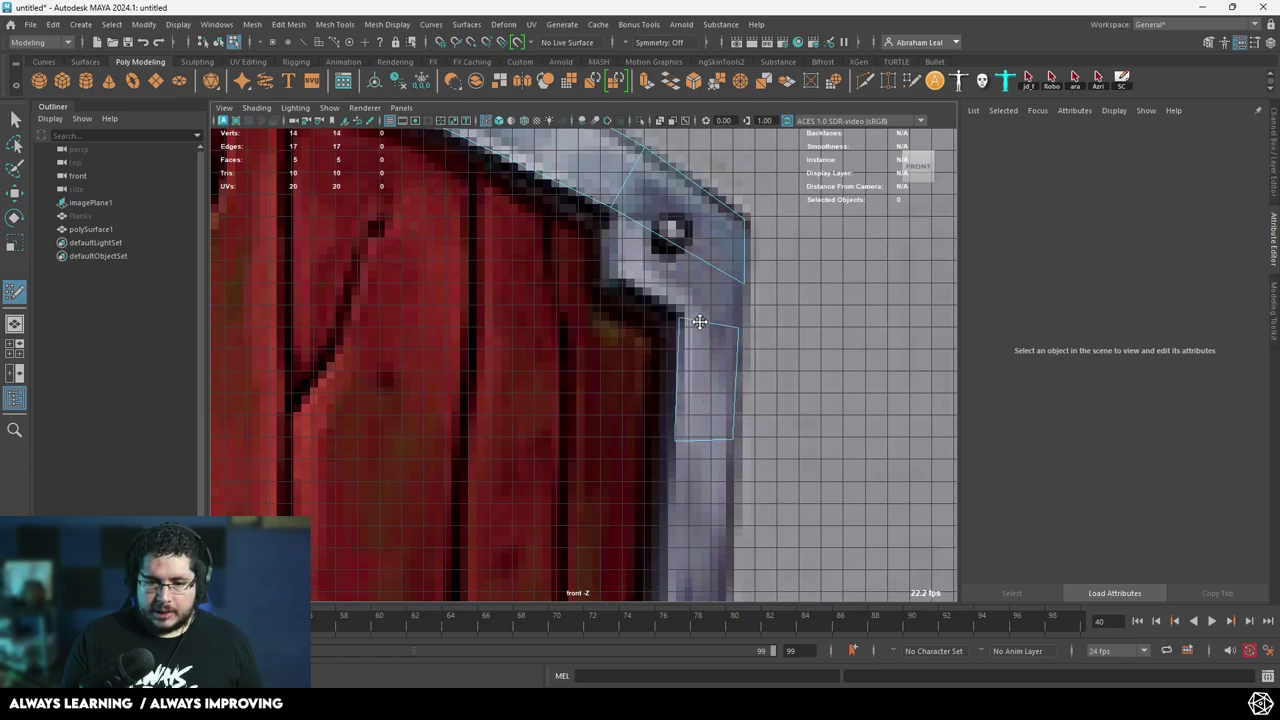
Join the corner and side quads, adjust the corner vertices to the concept, and fill the notched area under the rivet.
{"action": "middle_click_drag", "start_coordinate": [710, 237], "coordinate": [710, 279], "text": "alt"}
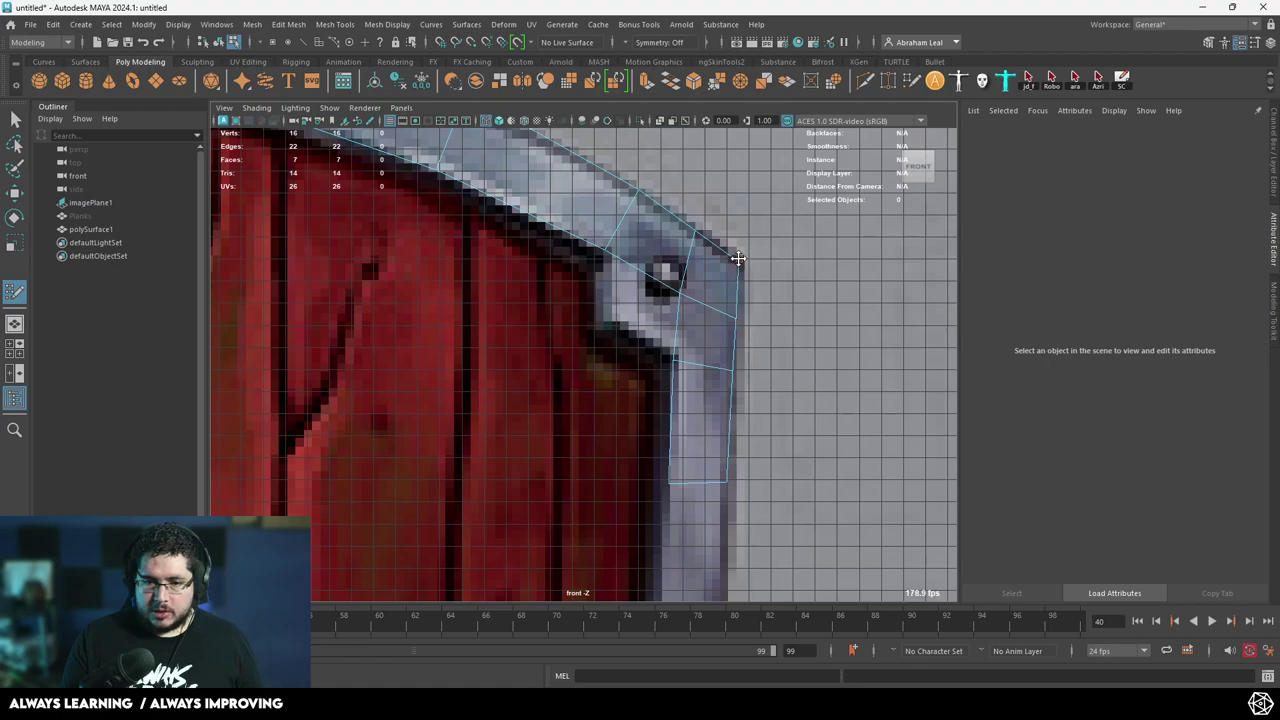
{"action": "middle_click_drag", "start_coordinate": [721, 286], "coordinate": [776, 374], "text": "alt"}
{"action": "middle_click_drag", "start_coordinate": [525, 175], "coordinate": [614, 255], "text": "alt"}
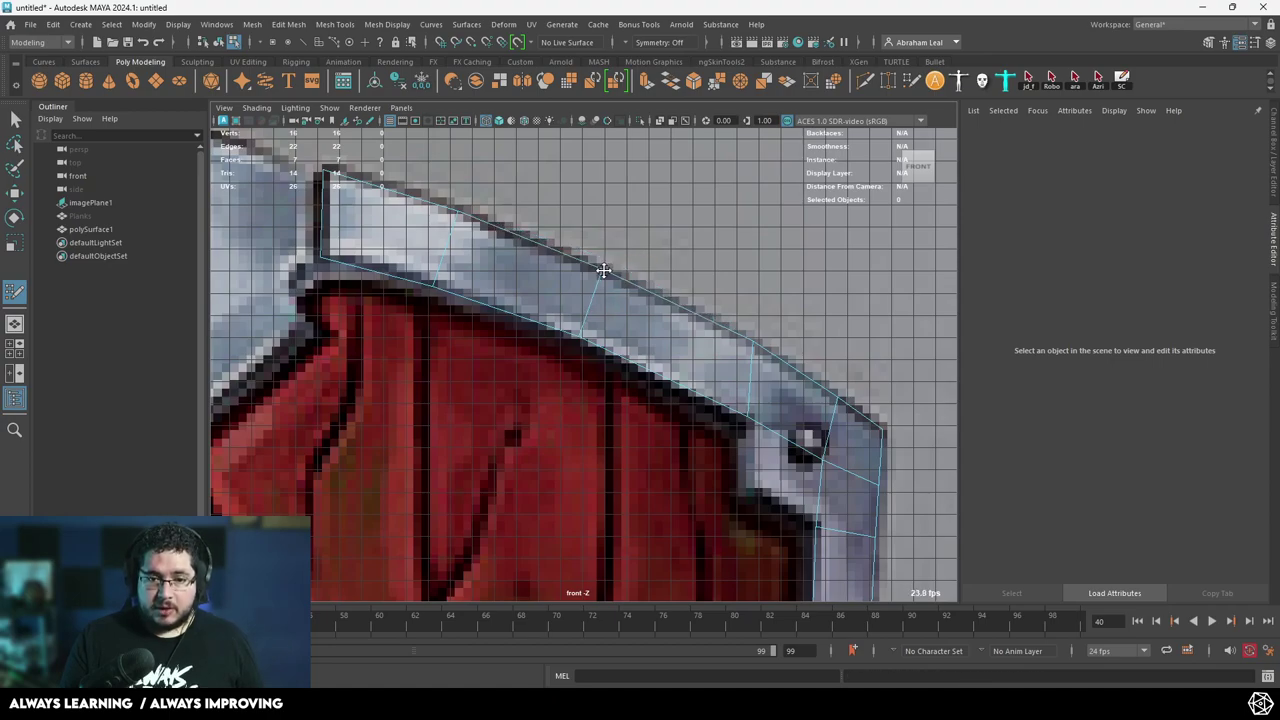
{"action": "middle_click_drag", "start_coordinate": [660, 361], "coordinate": [648, 286], "text": "alt"}
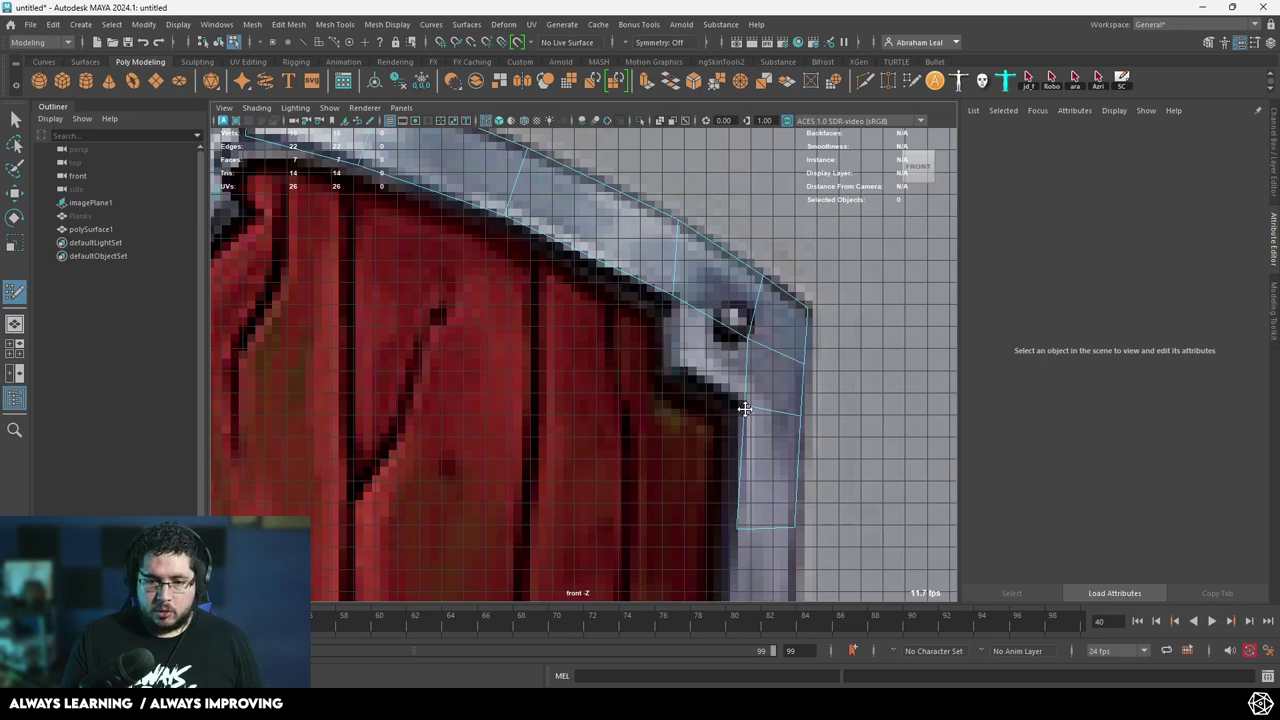
{"action": "left_click", "coordinate": [688, 352], "text": "shift"}
{"action": "middle_click_drag", "start_coordinate": [752, 392], "coordinate": [735, 328], "text": "alt"}
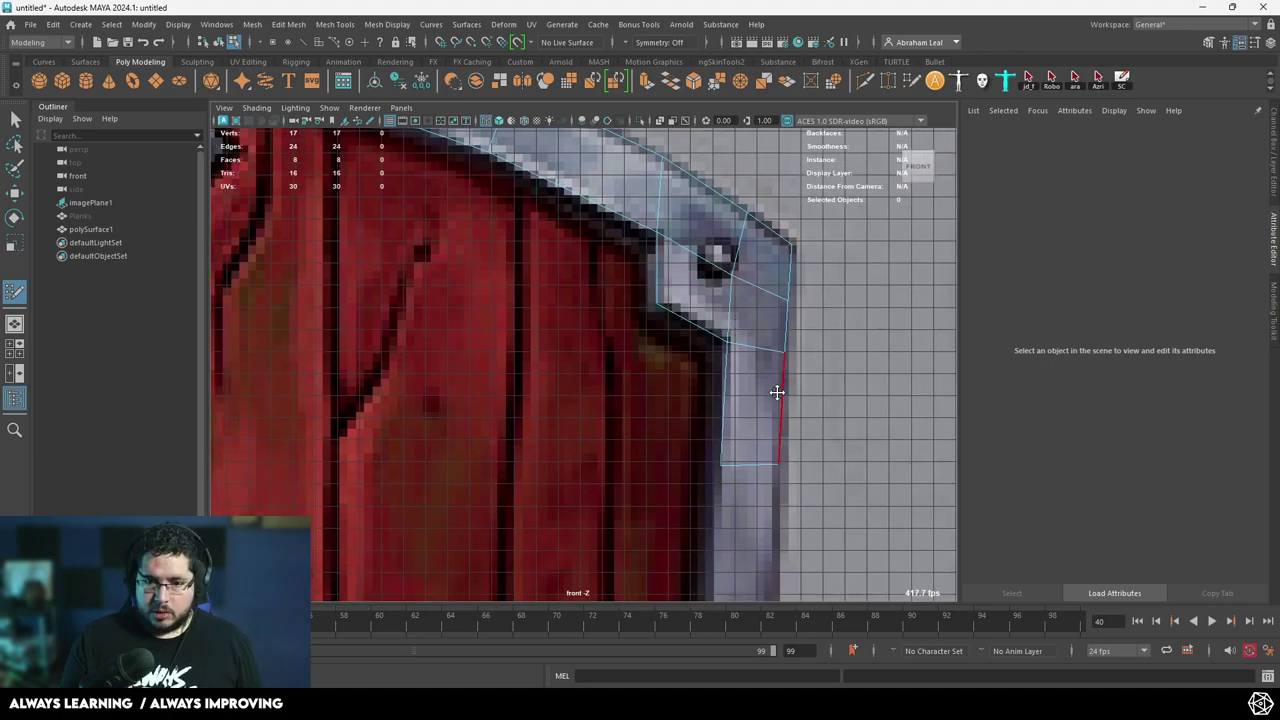
Extend the rim with one long quad down the right side to just above the middle notch.
{"action": "middle_click_drag", "start_coordinate": [757, 387], "coordinate": [748, 226], "text": "alt"}
{"action": "right_click_drag", "start_coordinate": [735, 275], "coordinate": [690, 400], "text": "alt"}
{"action": "middle_click_drag", "start_coordinate": [722, 598], "coordinate": [713, 456], "text": "alt"}
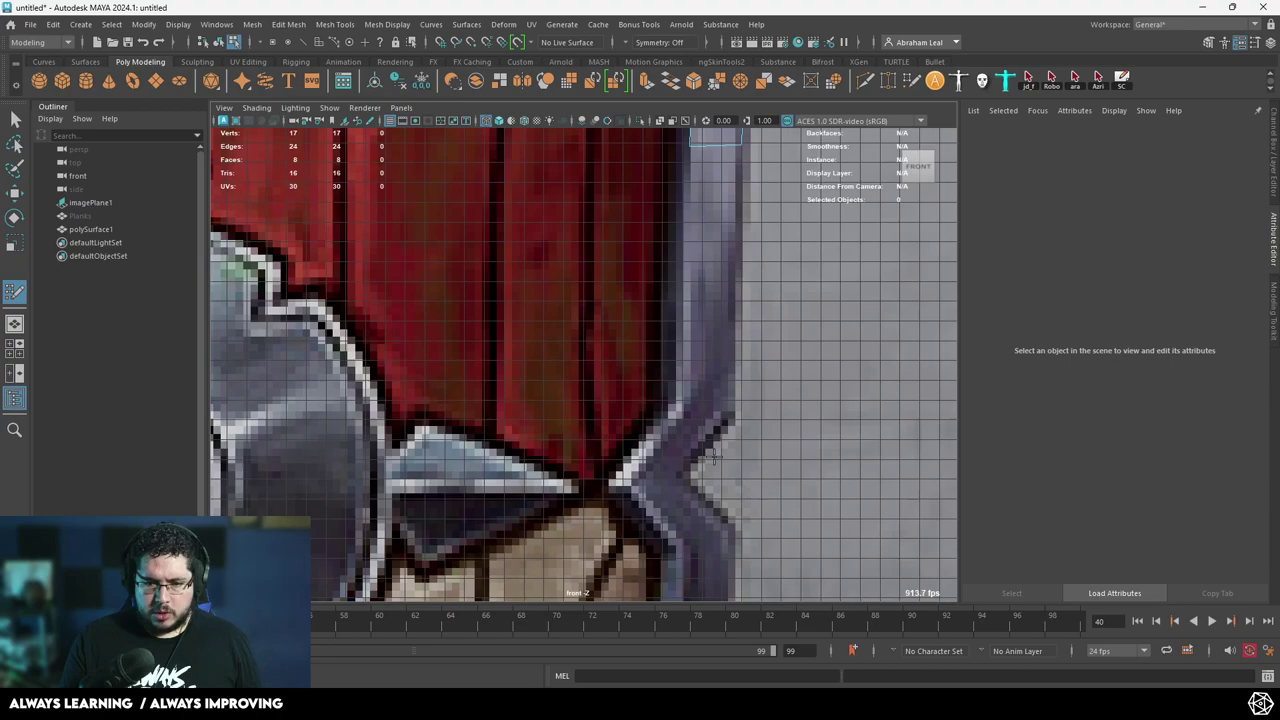
{"action": "left_click", "coordinate": [740, 415]}
{"action": "left_click", "coordinate": [725, 380], "text": "shift"}
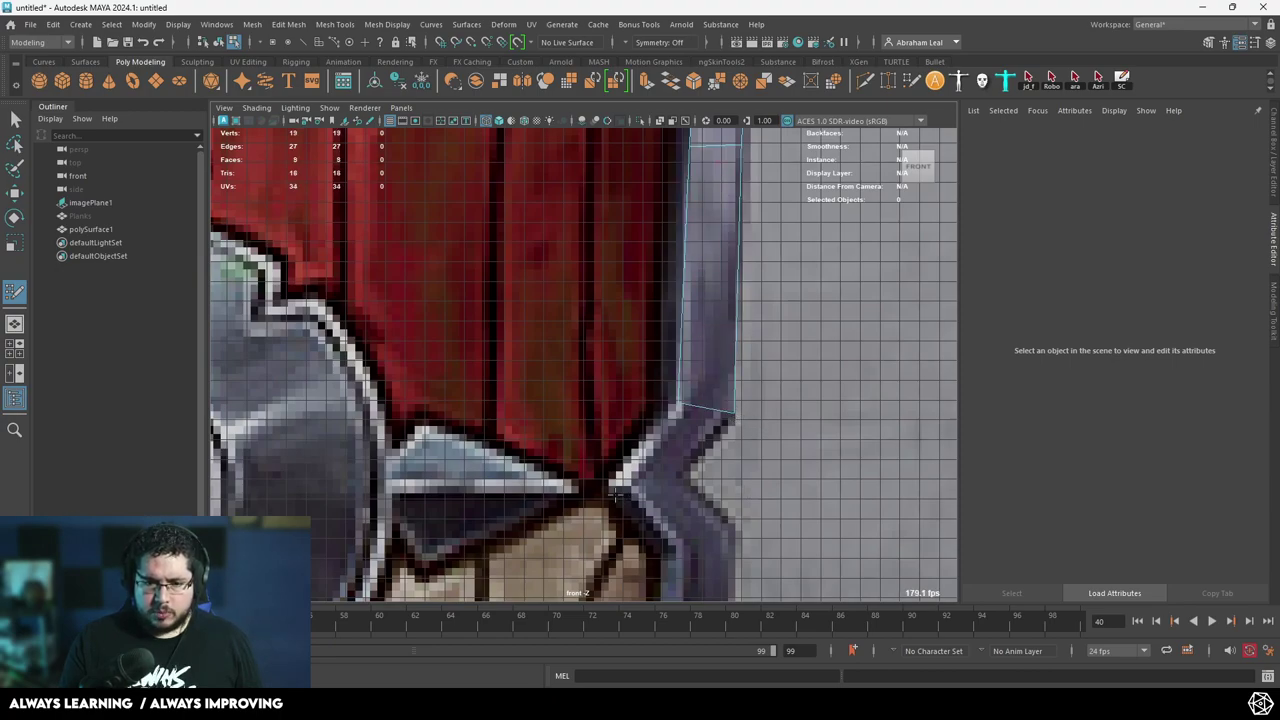
Add two quads following the V-shaped notch at the middle of the rim's right side.
{"action": "left_click", "coordinate": [687, 474]}
{"action": "left_click", "coordinate": [680, 450], "text": "shift"}
{"action": "mouse_move", "coordinate": [682, 551]}
{"action": "middle_mouse_down", "text": "alt"}
{"action": "mouse_move", "coordinate": [682, 451]}
{"action": "mouse_move", "coordinate": [714, 368]}
{"action": "mouse_move", "coordinate": [691, 306]}
{"action": "middle_mouse_up", "text": "alt"}
{"action": "left_click", "coordinate": [736, 429], "text": "shift"}
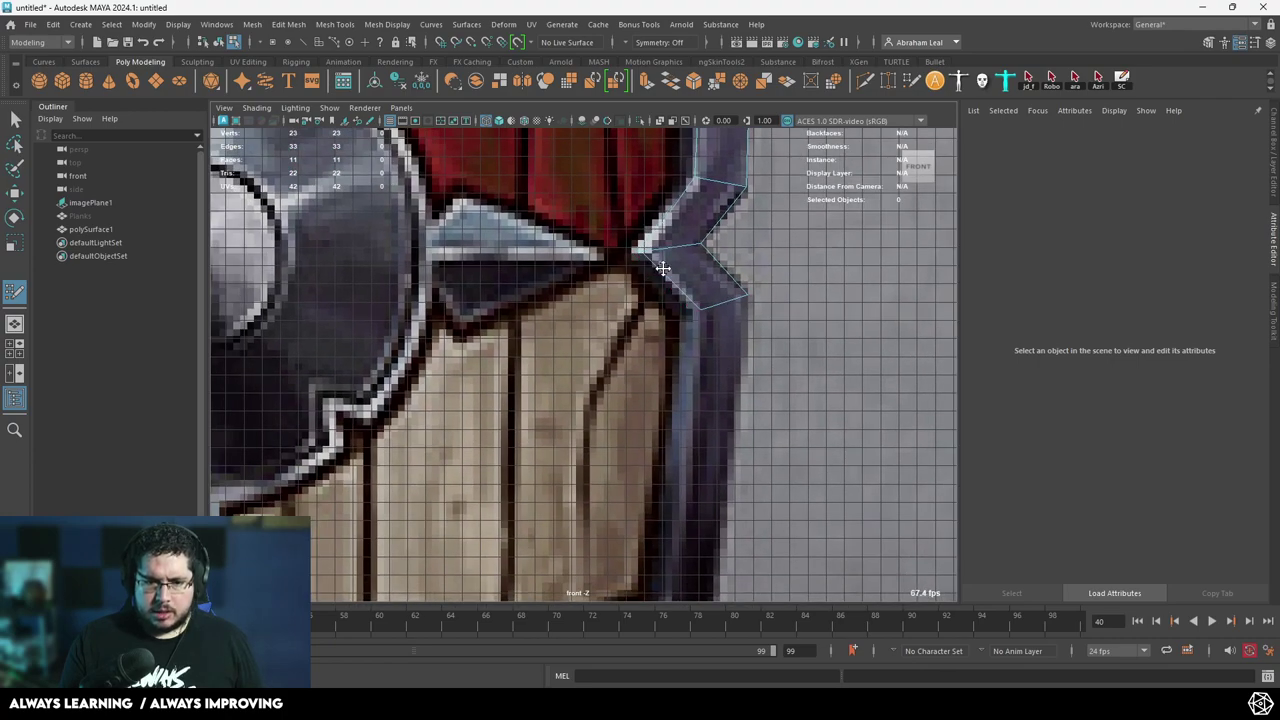
Add a long quad from below the middle notch down to the lower side rivet.
{"action": "middle_click_drag", "start_coordinate": [687, 596], "coordinate": [681, 459], "text": "alt"}
{"action": "scroll", "coordinate": [681, 459], "scroll_direction": "down", "scroll_amount": 1}
{"action": "left_click", "coordinate": [655, 453]}
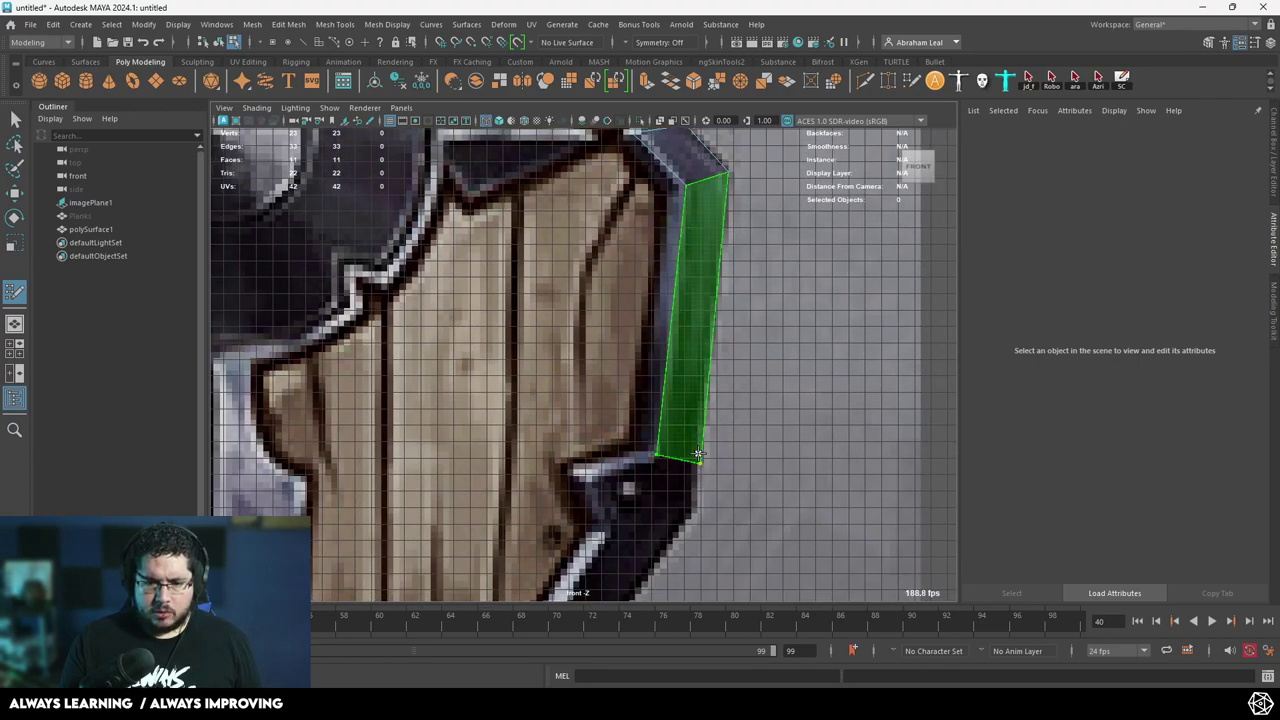
{"action": "left_click", "coordinate": [660, 456], "text": "shift"}
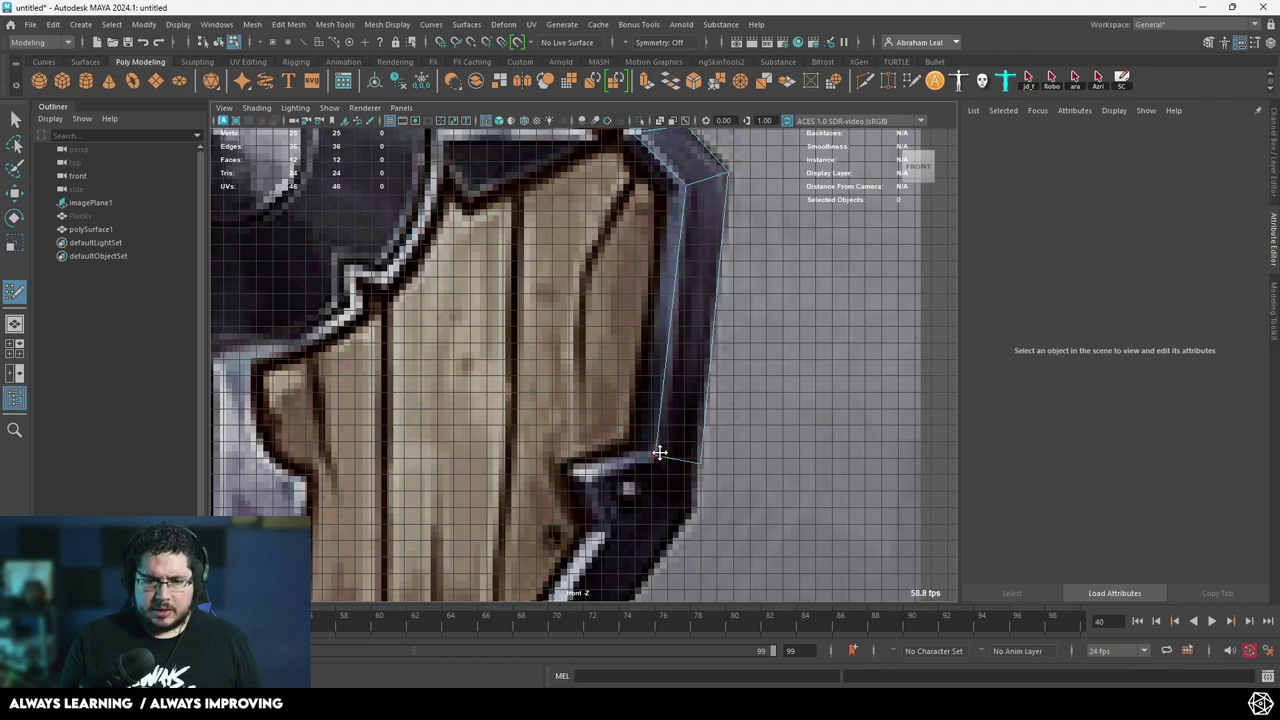
Add two quads around the lower side rivet to shape the bend into the diagonal rim.
{"action": "middle_click_drag", "start_coordinate": [663, 452], "coordinate": [655, 437], "text": "alt"}
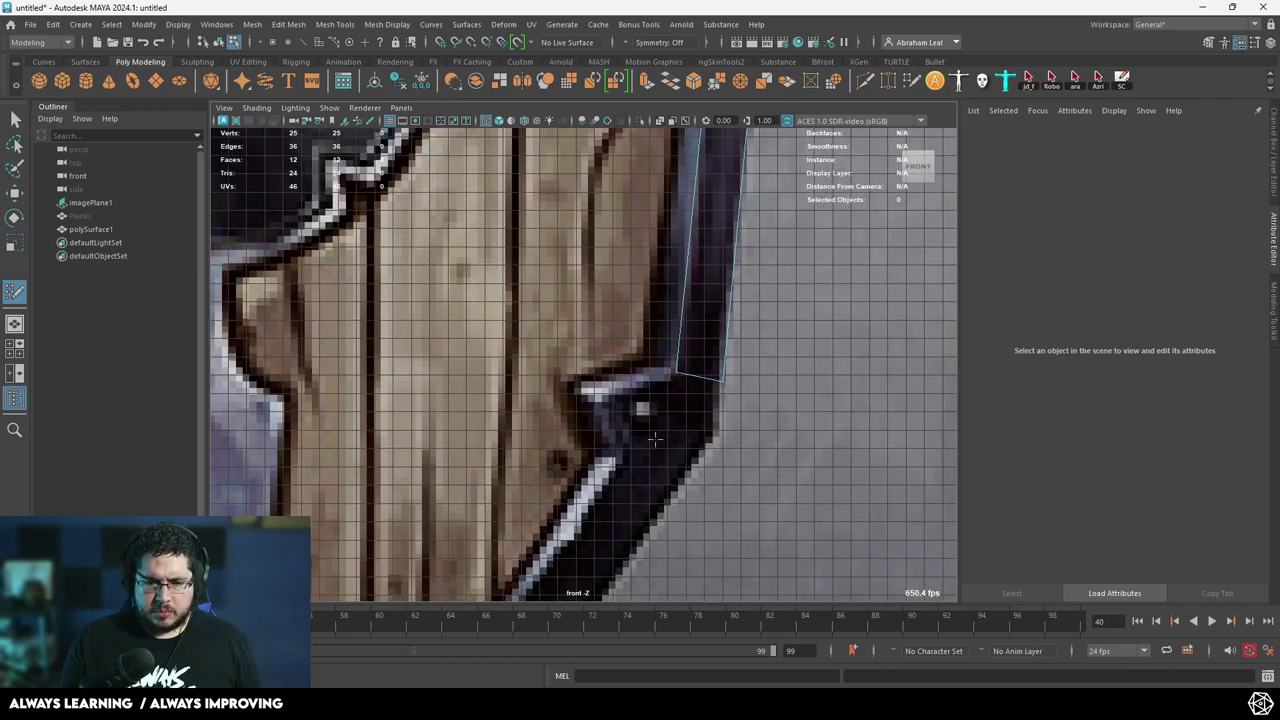
{"action": "left_click", "coordinate": [710, 437]}
{"action": "left_click", "coordinate": [650, 425], "text": "shift"}
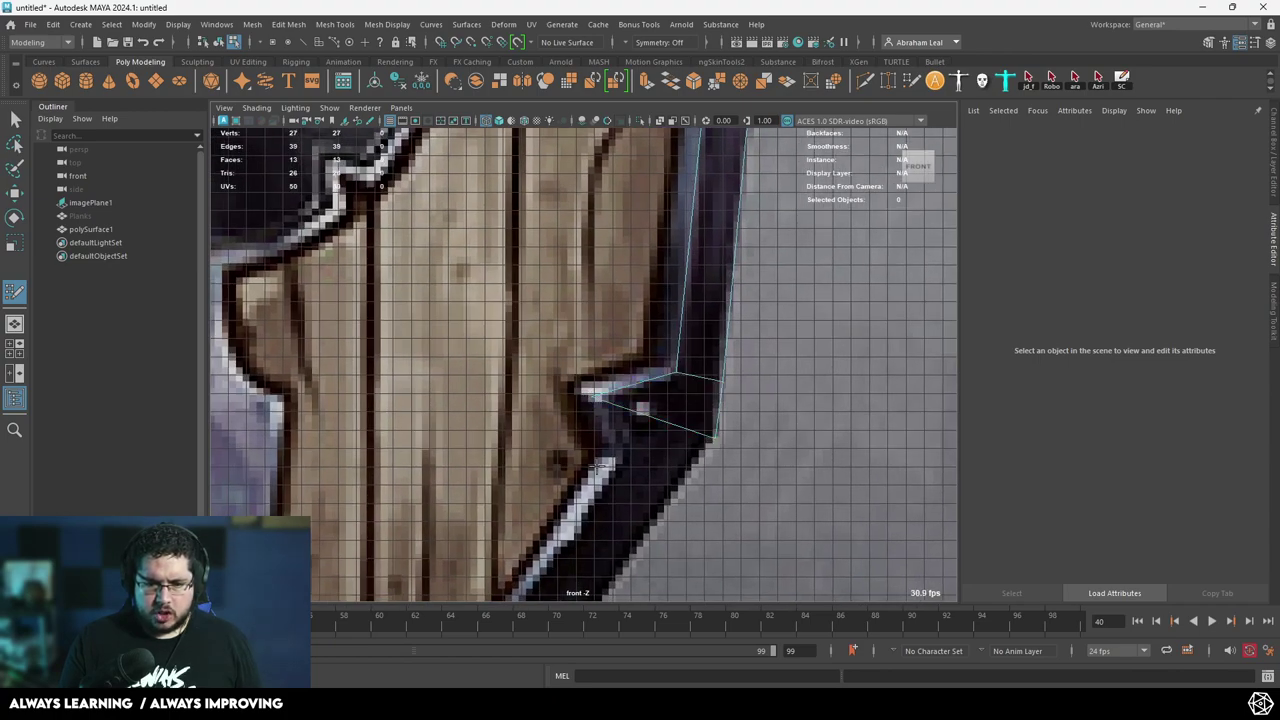
{"action": "left_click", "coordinate": [678, 490]}
{"action": "left_click", "coordinate": [662, 462], "text": "shift"}
Cover the diagonal lower right rim with one long quad down to the rivet near the shield's tip.
{"action": "scroll", "coordinate": [660, 458], "scroll_direction": "down", "scroll_amount": 3}
{"action": "mouse_move", "coordinate": [660, 458]}
{"action": "middle_mouse_down", "text": "alt"}
{"action": "mouse_move", "coordinate": [735, 355]}
{"action": "mouse_move", "coordinate": [775, 195]}
{"action": "middle_mouse_up", "text": "alt"}
{"action": "scroll", "coordinate": [632, 504], "scroll_direction": "up", "scroll_amount": 3}
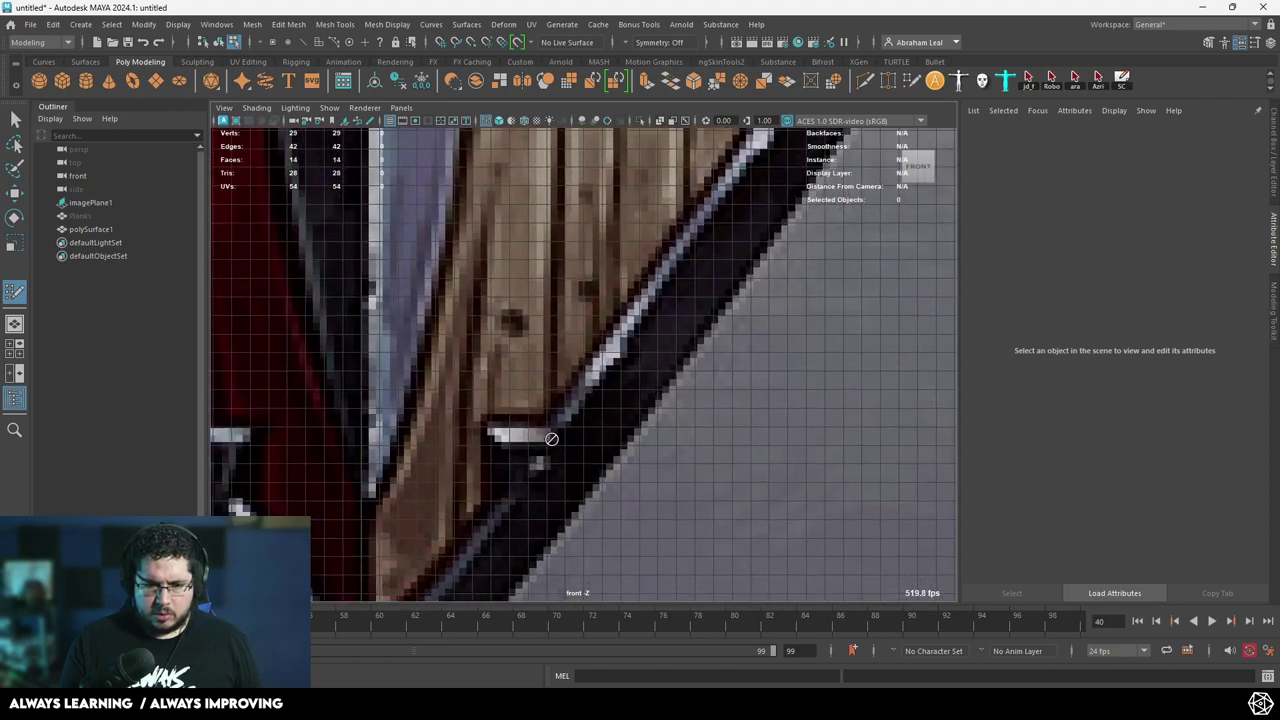
{"action": "scroll", "coordinate": [594, 458], "scroll_direction": "down", "scroll_amount": 2}
{"action": "left_click", "coordinate": [597, 447]}
{"action": "left_click", "coordinate": [619, 399], "text": "shift"}
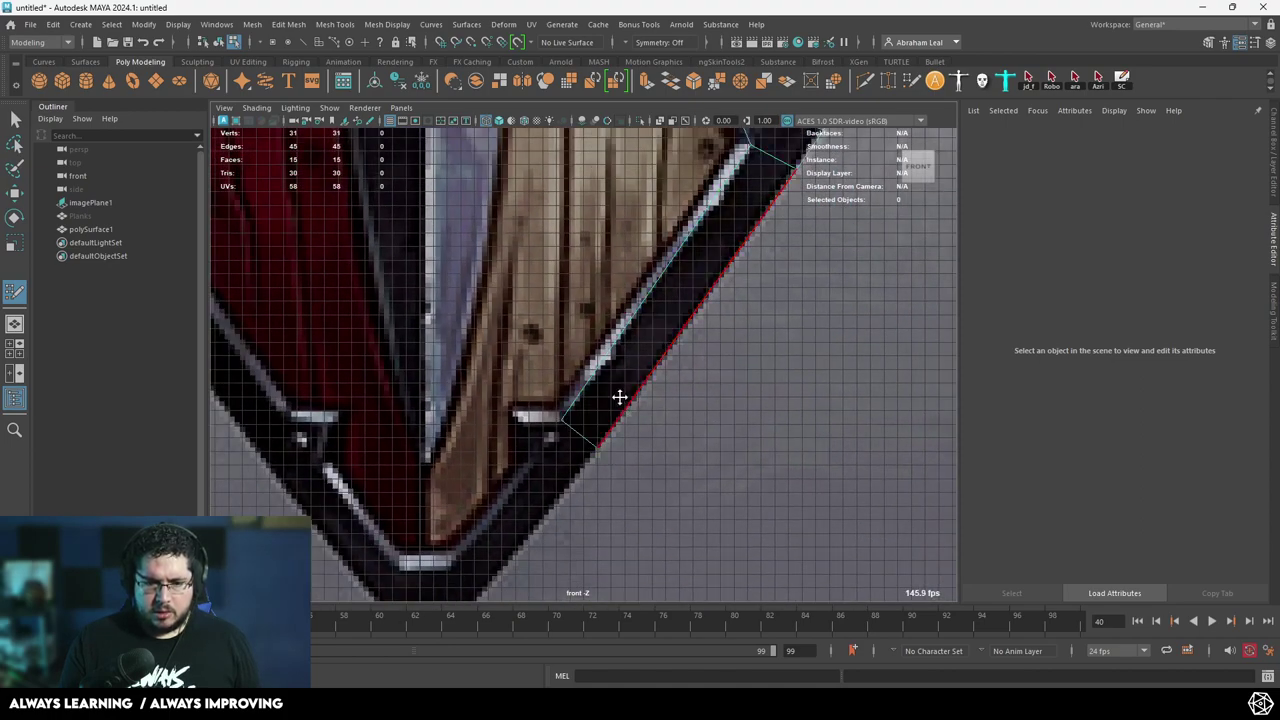
Add two quads around the rivet near the shield's bottom tip, following its pointed inner edge.
{"action": "middle_click_drag", "start_coordinate": [585, 423], "coordinate": [618, 380], "text": "alt"}
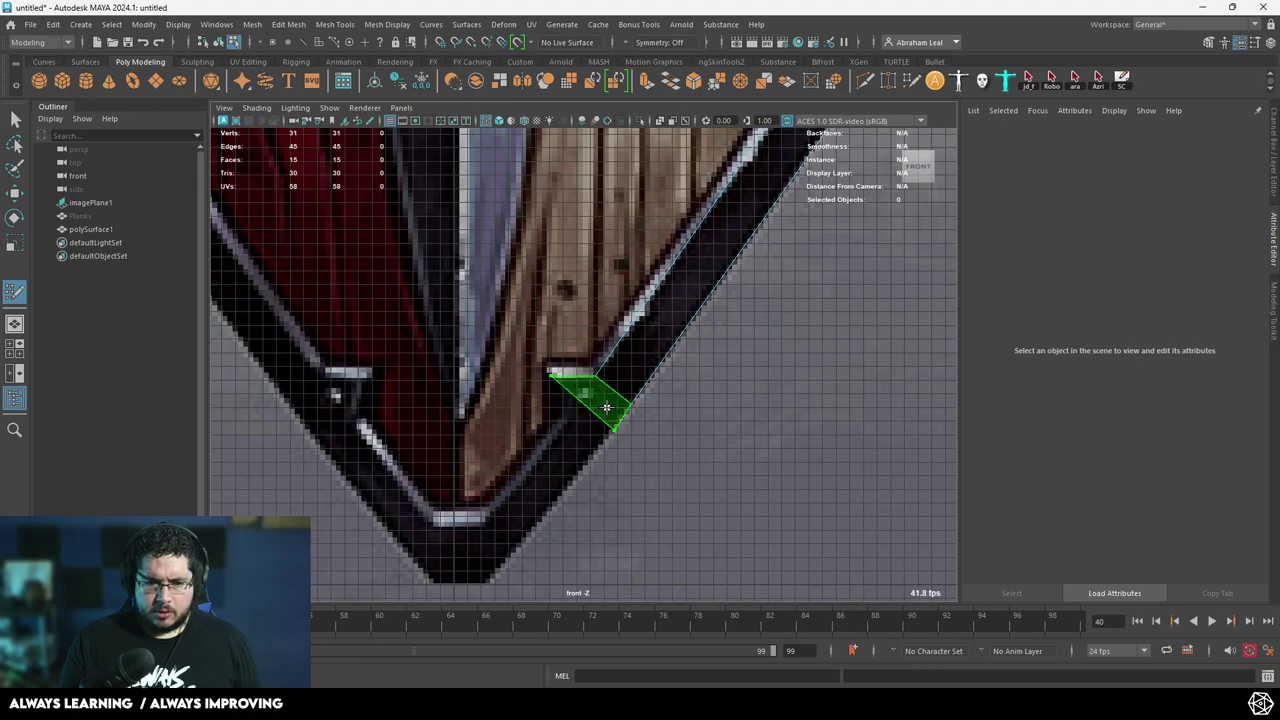
{"action": "left_click", "coordinate": [595, 405], "text": "shift"}
{"action": "left_click", "coordinate": [595, 449]}
{"action": "left_click", "coordinate": [587, 431], "text": "shift"}
Extend the rim with two quads from the last rivet to the shield's centre line at the bottom tip.
{"action": "middle_click_drag", "start_coordinate": [589, 412], "coordinate": [657, 348], "text": "alt"}
{"action": "left_click", "coordinate": [558, 490], "text": "shift"}
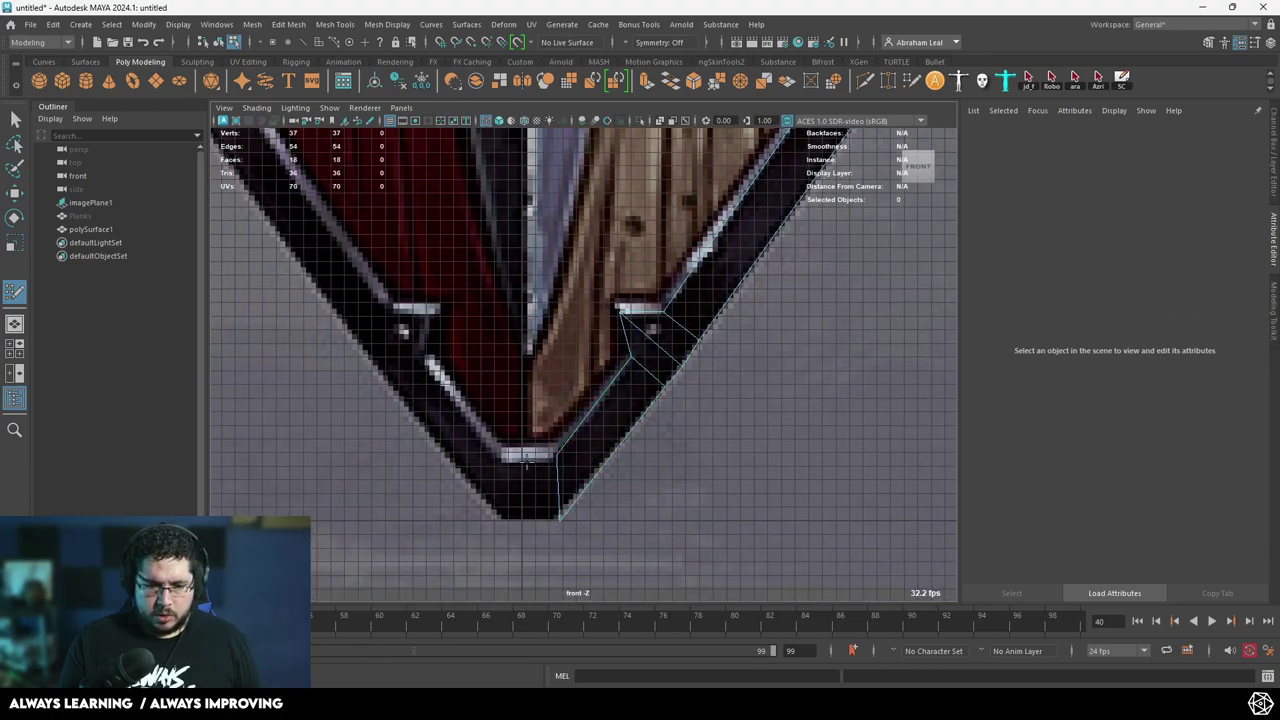
{"action": "left_click", "coordinate": [548, 492], "text": "shift"}
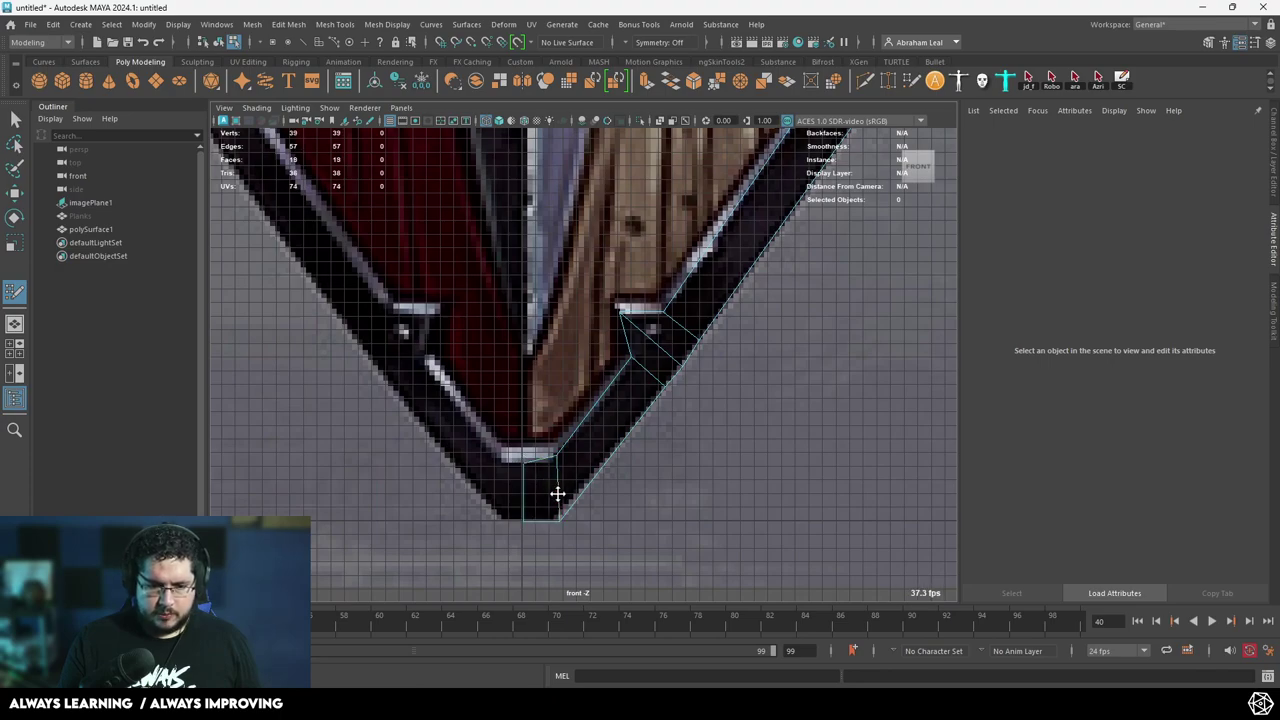
Level the two inner vertices of the rim's bottom tip quad onto one horizontal line by scaling them flat vertically.
{"action": "scroll", "coordinate": [563, 443], "scroll_direction": "down", "scroll_amount": 5}
{"action": "scroll", "coordinate": [606, 460], "scroll_direction": "up", "scroll_amount": 5}
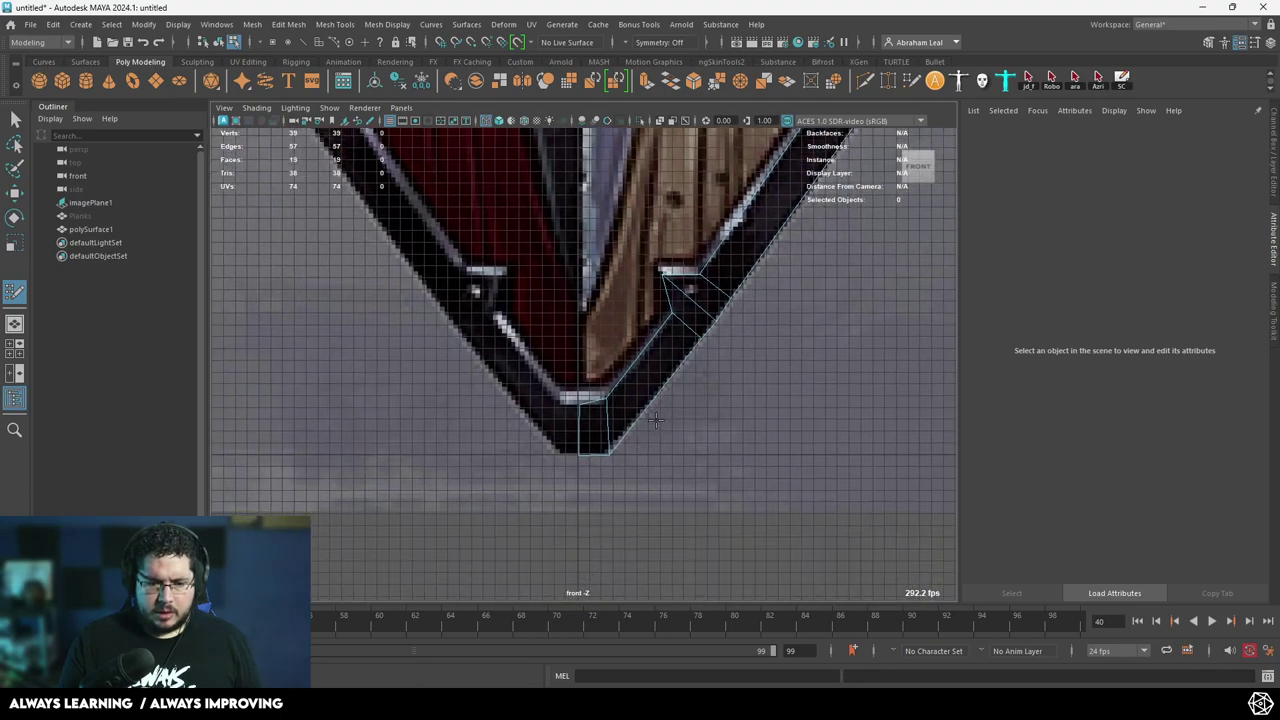
{"action": "key", "text": "q"}
{"action": "right_click", "coordinate": [624, 417]}
{"action": "right_click_drag", "start_coordinate": [609, 426], "coordinate": [540, 326]}
{"action": "left_click_drag", "start_coordinate": [600, 392], "coordinate": [632, 441]}
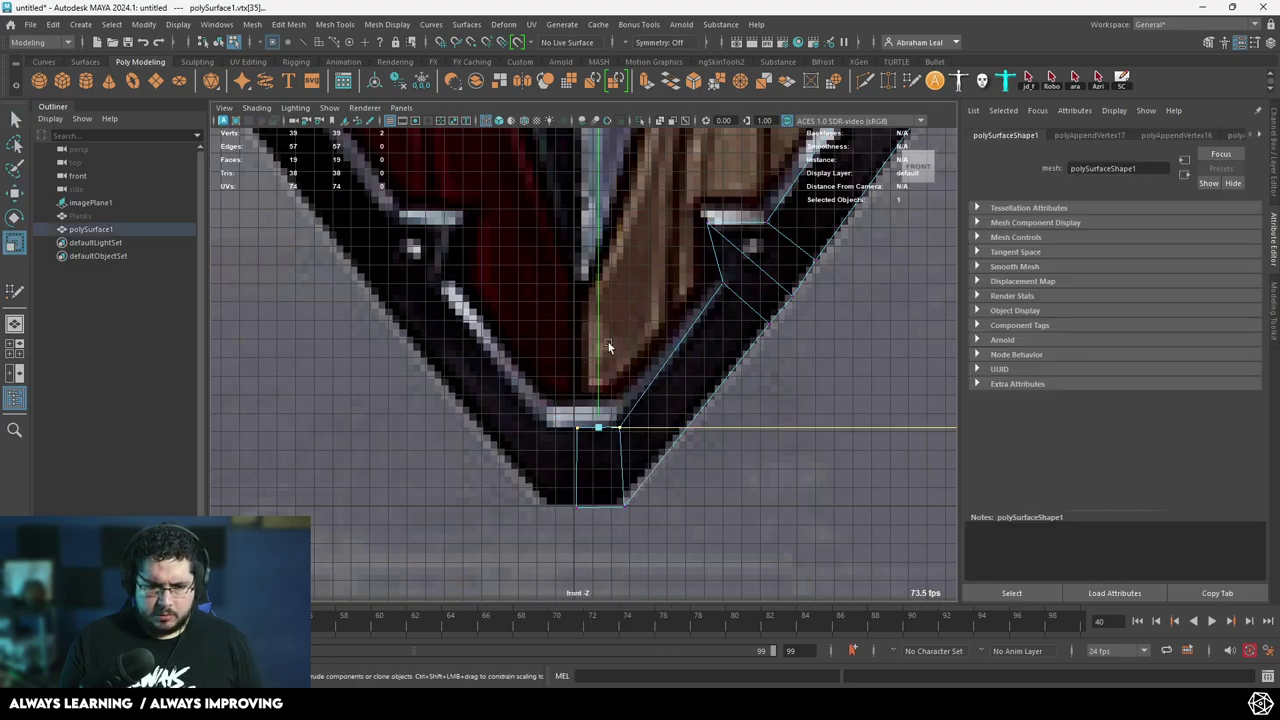
{"action": "key", "text": "w"}
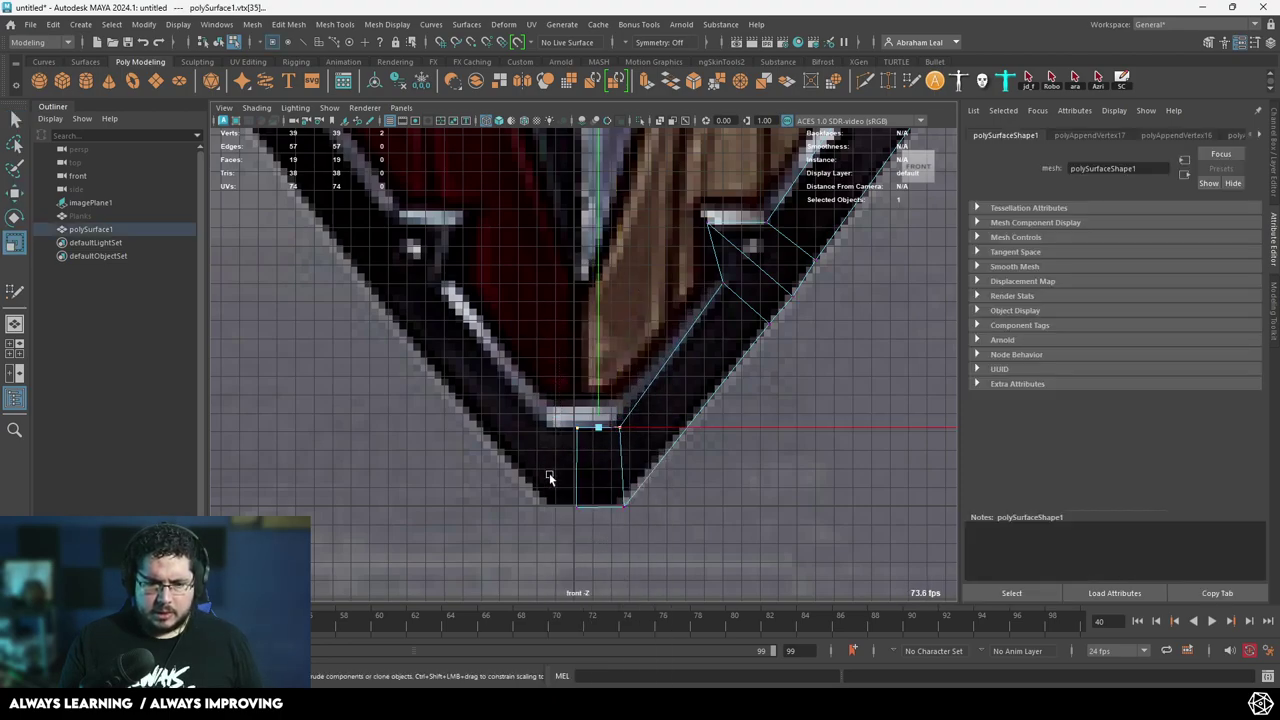
Scale the two lowest vertices of the rim's tip flat vertically so the bottom edge is horizontal.
{"action": "left_click_drag", "start_coordinate": [632, 626], "coordinate": [578, 470]}
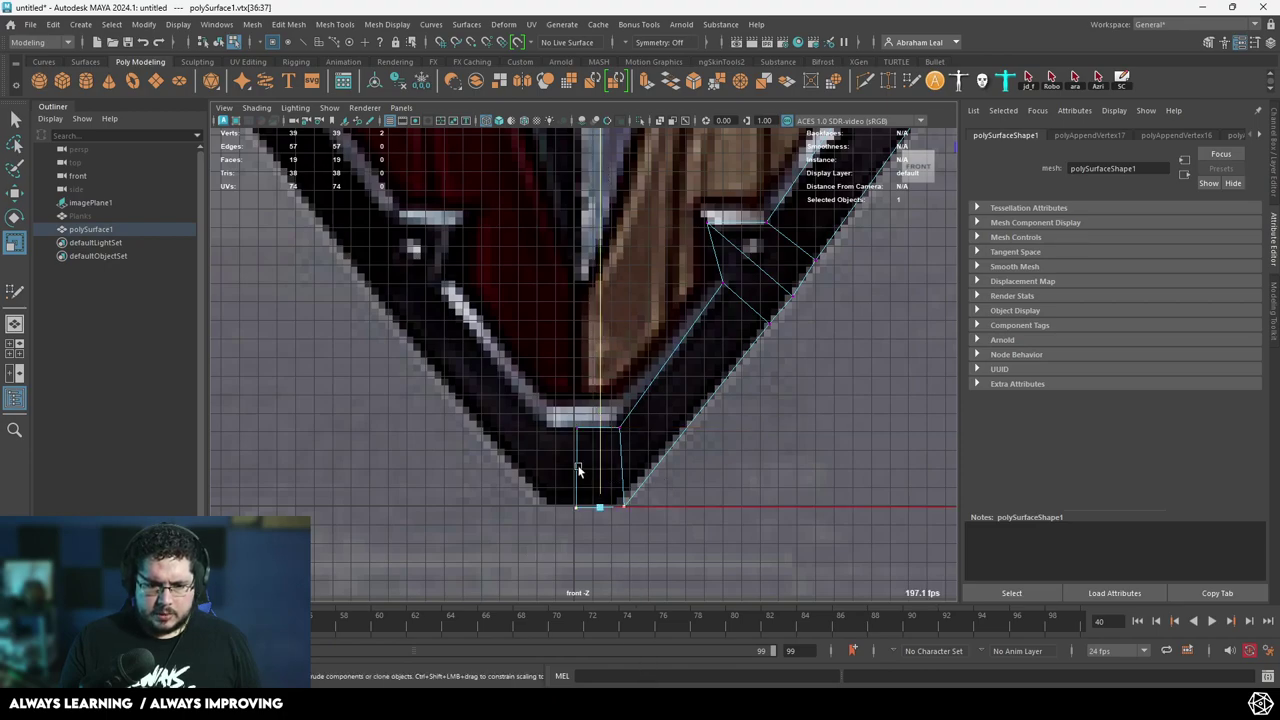
{"action": "key", "text": "minus"}
{"action": "key", "text": "minus"}
{"action": "key", "text": "minus"}
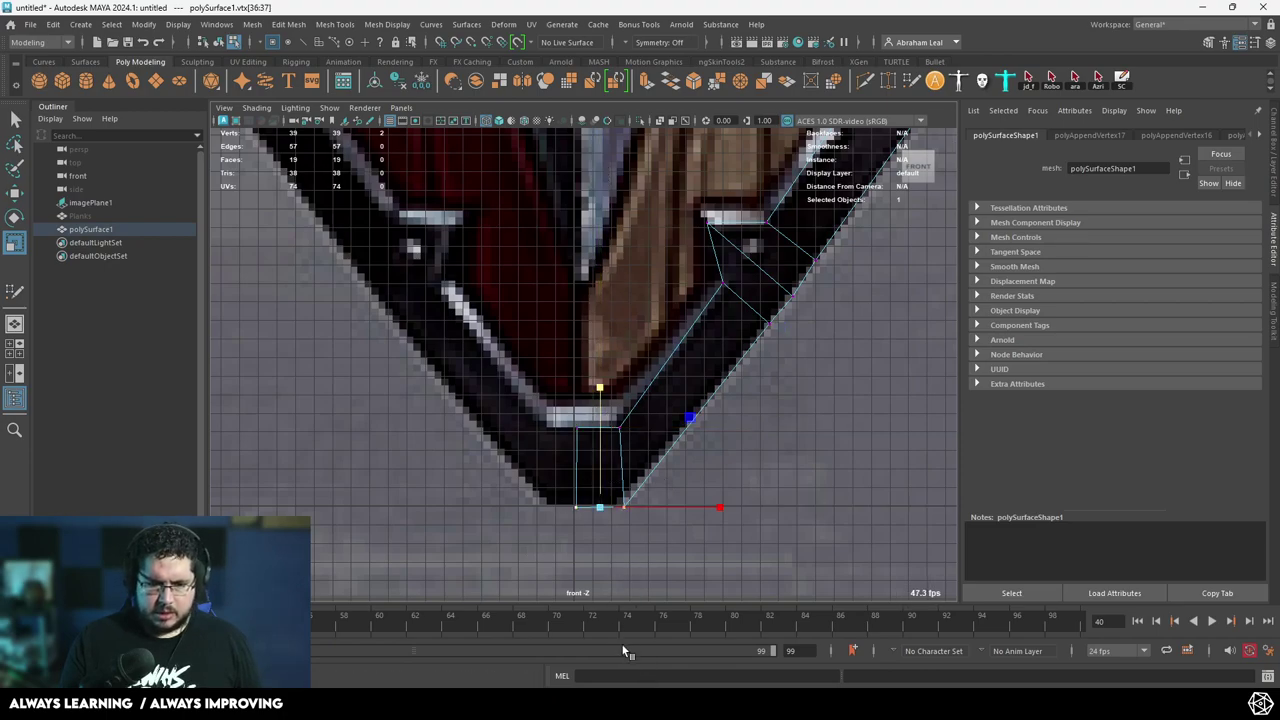
{"action": "left_click_drag", "start_coordinate": [600, 387], "coordinate": [601, 500]}
Scale the tip's two inner-end vertices flat horizontally and move them onto the shield's vertical centre line.
{"action": "left_click_drag", "start_coordinate": [563, 398], "coordinate": [583, 532]}
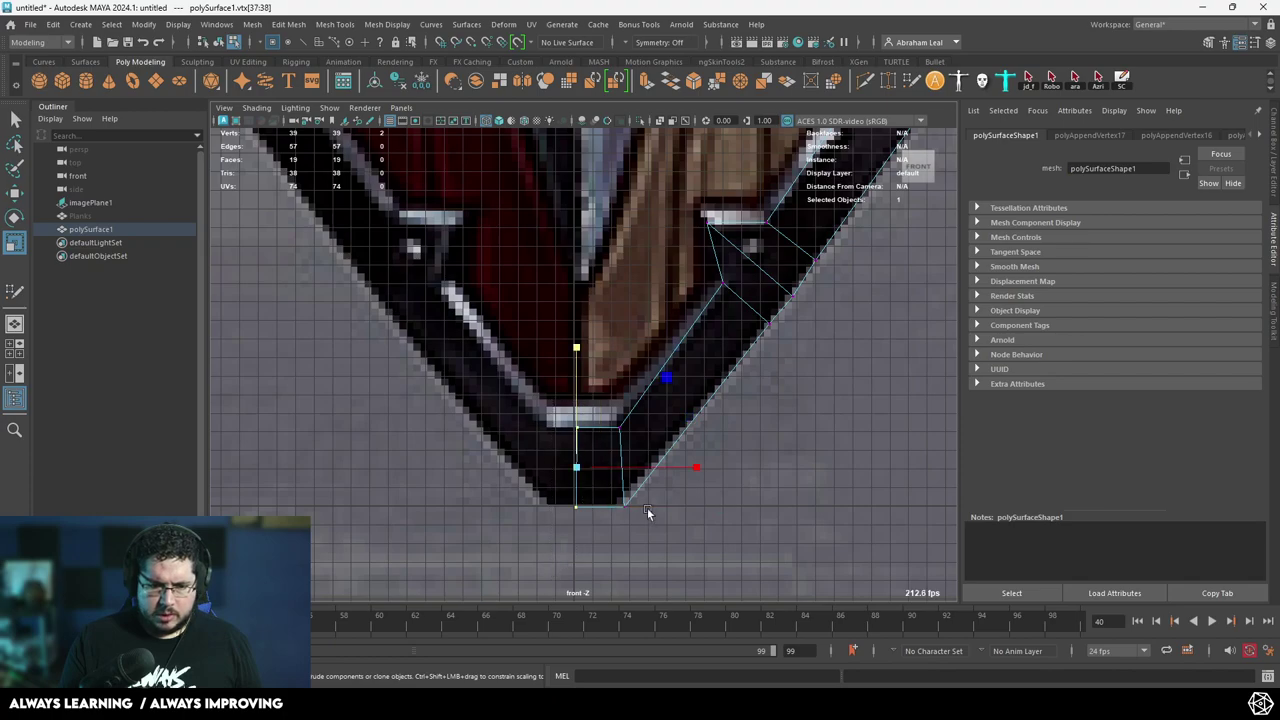
{"action": "left_click_drag", "start_coordinate": [692, 467], "coordinate": [430, 533]}
{"action": "key", "text": "w"}
{"action": "left_click_drag", "start_coordinate": [701, 465], "coordinate": [574, 478]}
Switch from the front view to a shaded perspective view with the whole rim object selected.
{"action": "scroll", "coordinate": [687, 387], "scroll_direction": "down", "scroll_amount": 1}
{"action": "scroll", "coordinate": [689, 388], "scroll_direction": "down", "scroll_amount": 5}
{"action": "middle_click_drag", "start_coordinate": [729, 288], "coordinate": [720, 415], "text": "alt"}
{"action": "key", "text": "space"}
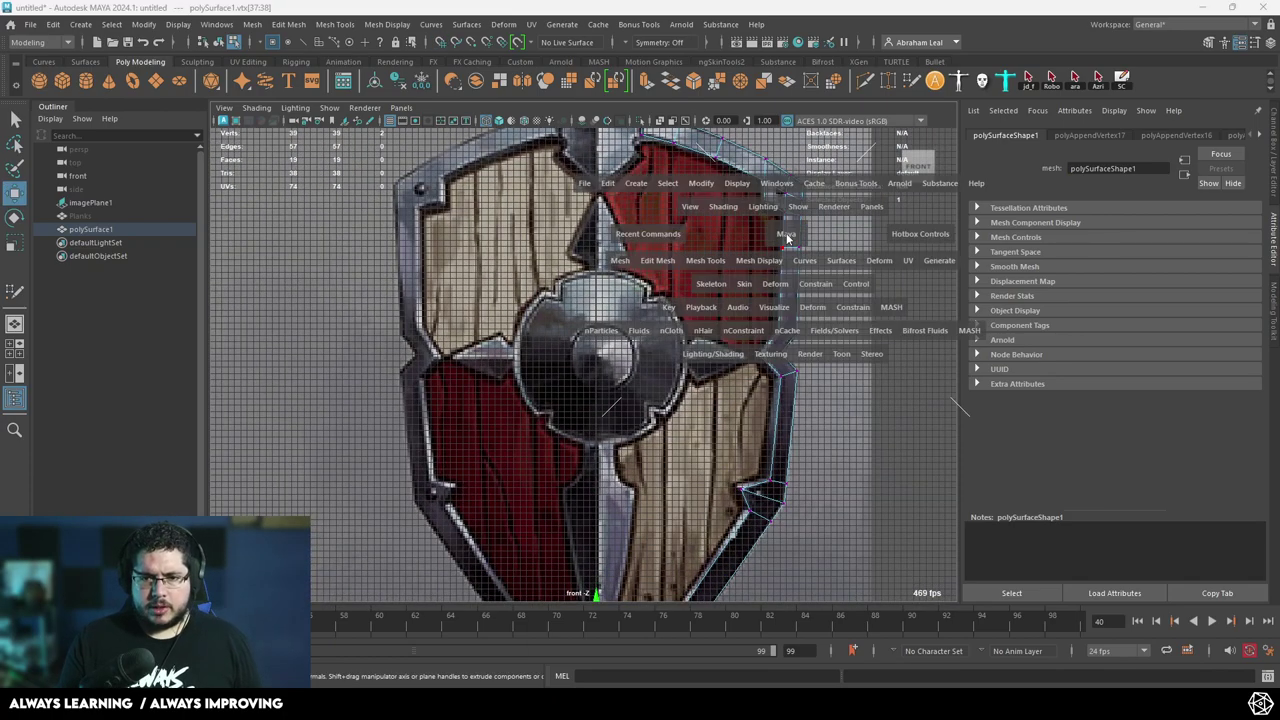
{"action": "left_click_drag", "start_coordinate": [787, 236], "coordinate": [787, 226]}
{"action": "key", "text": "5"}
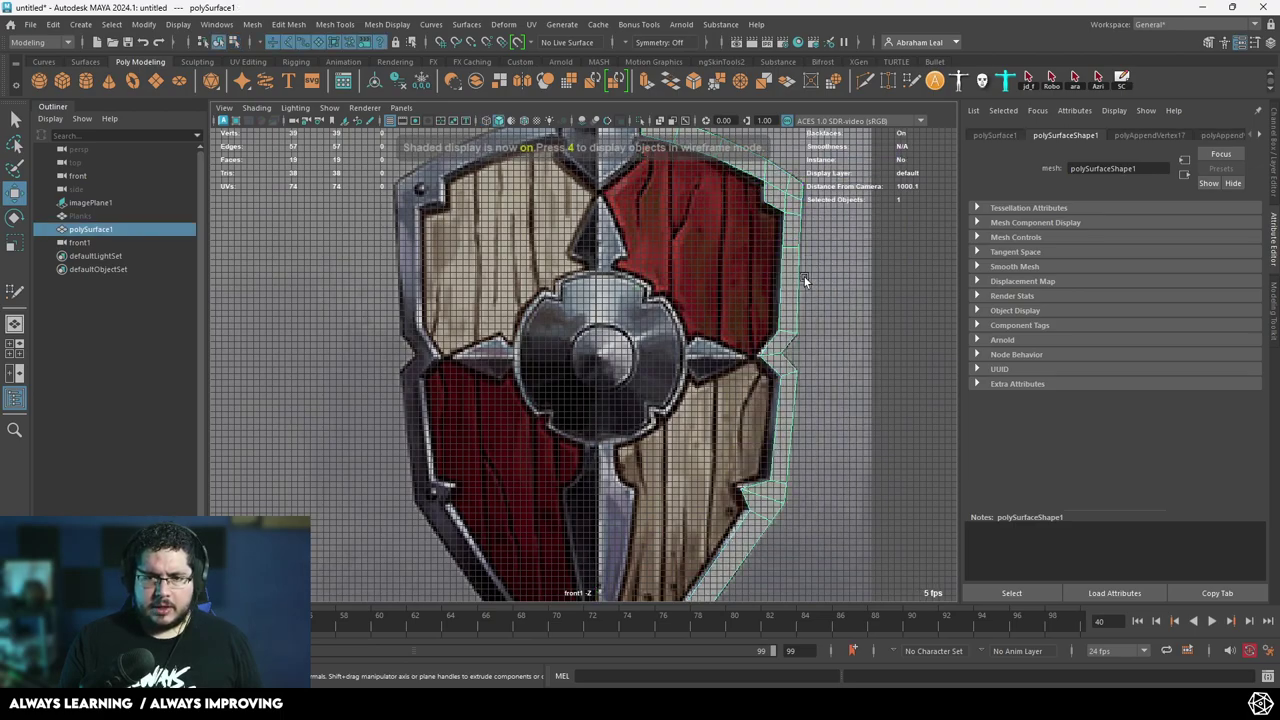
{"action": "left_click_drag", "start_coordinate": [808, 287], "coordinate": [768, 290], "text": "alt"}
{"action": "key", "text": "space"}
{"action": "scroll", "coordinate": [670, 357], "scroll_direction": "down", "scroll_amount": 3}
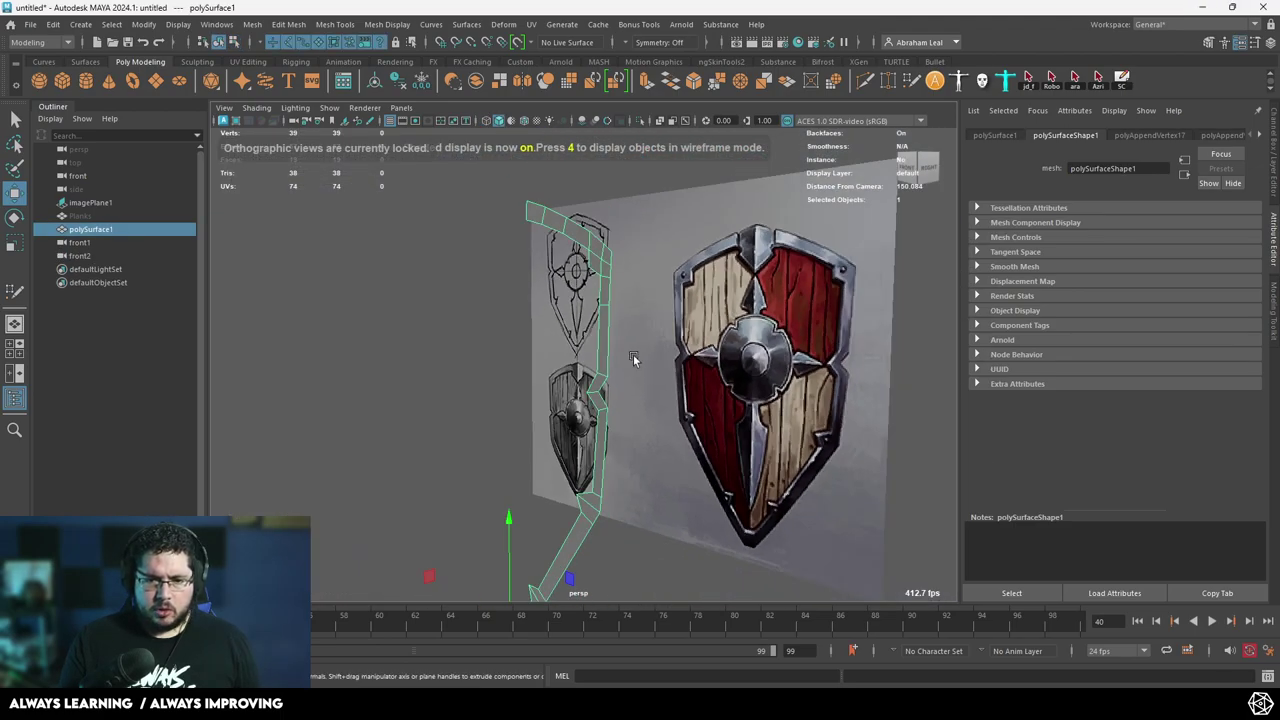
Extrude the flat rim to give it depth as a thick solid band.
{"action": "middle_click_drag", "start_coordinate": [634, 357], "coordinate": [630, 275], "text": "alt"}
{"action": "scroll", "coordinate": [630, 275], "scroll_direction": "down", "scroll_amount": 3}
{"action": "right_click_drag", "start_coordinate": [546, 190], "coordinate": [553, 194], "text": "alt"}
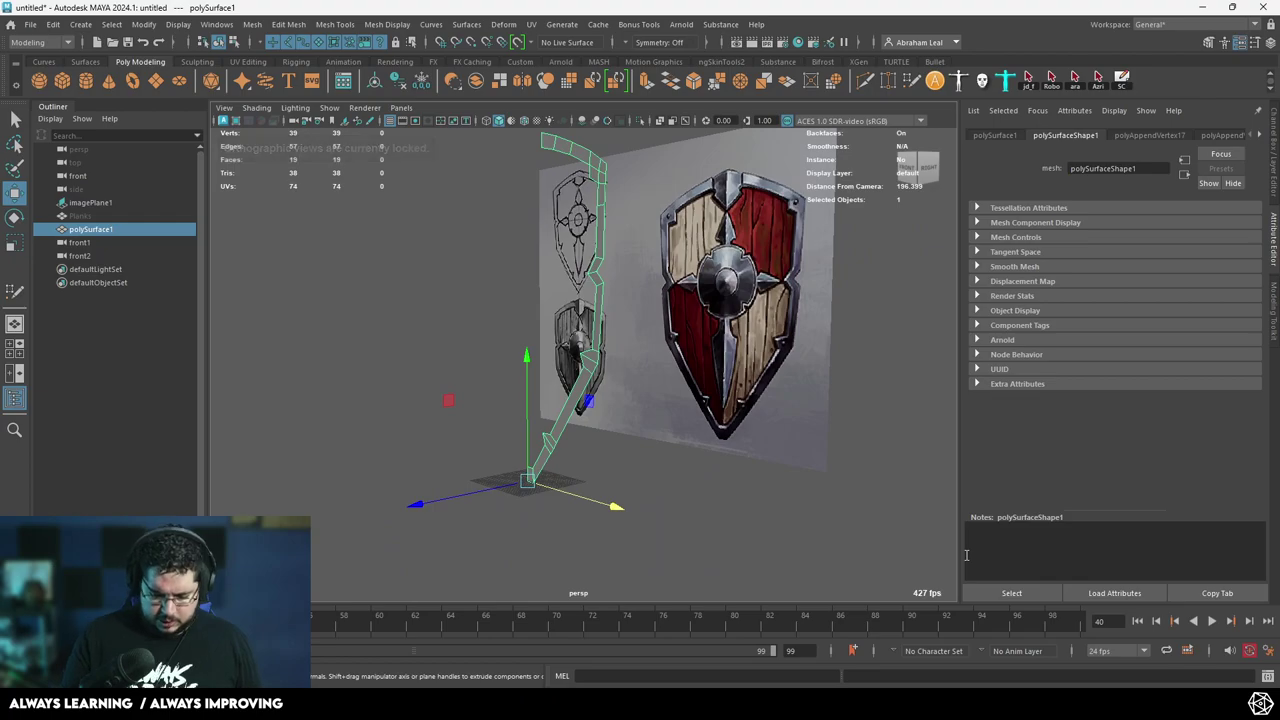
{"action": "left_click_drag", "start_coordinate": [790, 280], "coordinate": [646, 376], "text": "alt"}
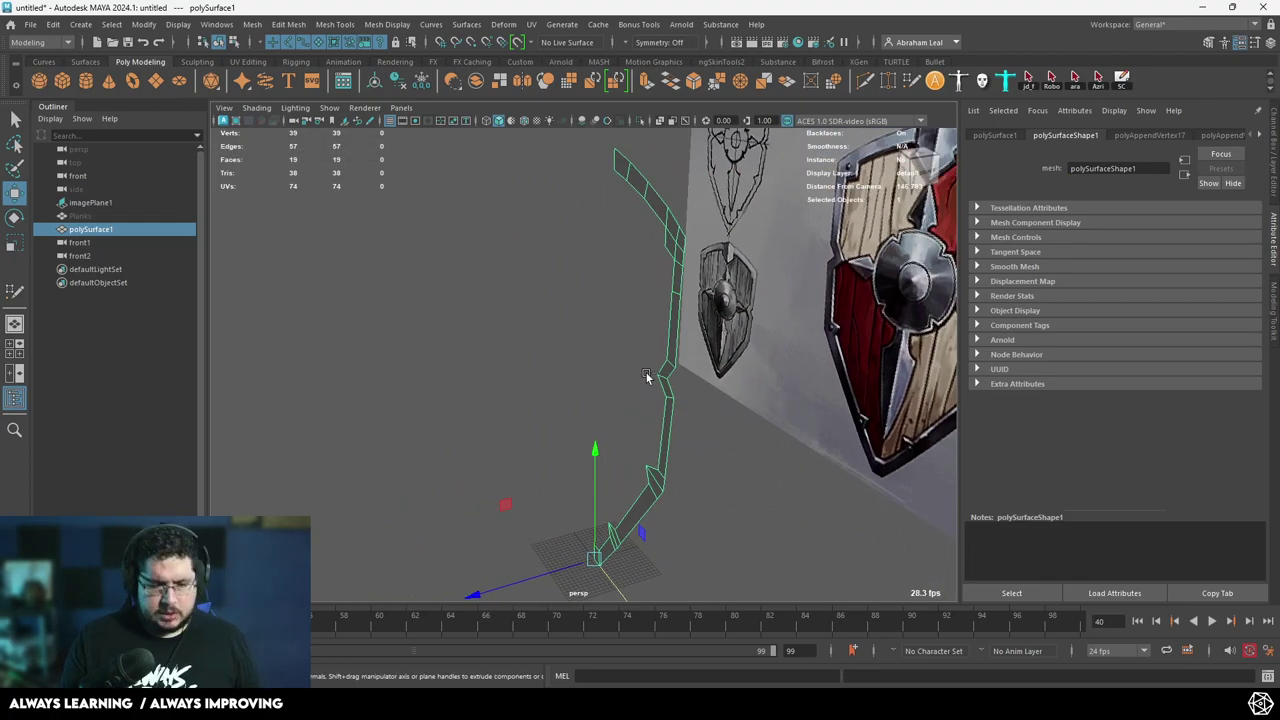
{"action": "key", "text": "ctrl+e"}
{"action": "left_click_drag", "start_coordinate": [560, 172], "coordinate": [522, 170]}
Unhide the Planks object, compare the rim's depth with it, and reselect the rim.
{"action": "left_click", "coordinate": [80, 216]}
{"action": "key", "text": "shift+h"}
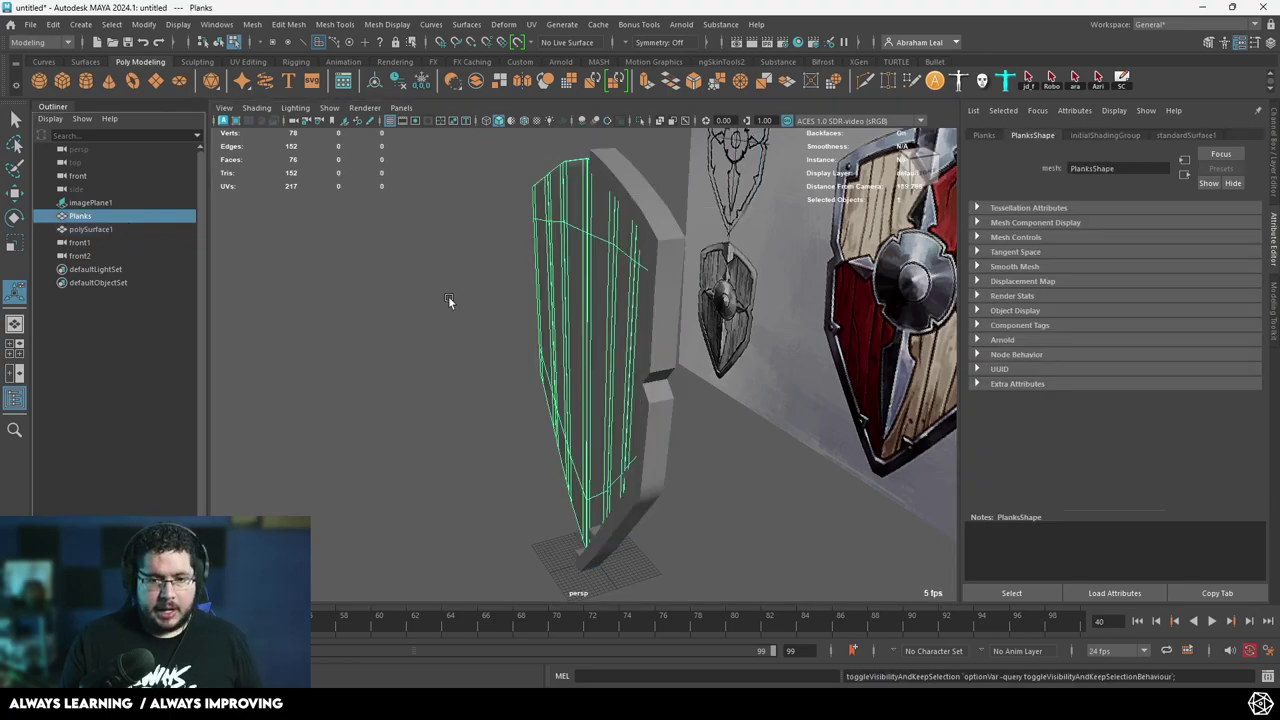
{"action": "left_click_drag", "start_coordinate": [448, 296], "coordinate": [451, 371], "text": "alt"}
{"action": "right_click_drag", "start_coordinate": [451, 371], "coordinate": [626, 397], "text": "alt"}
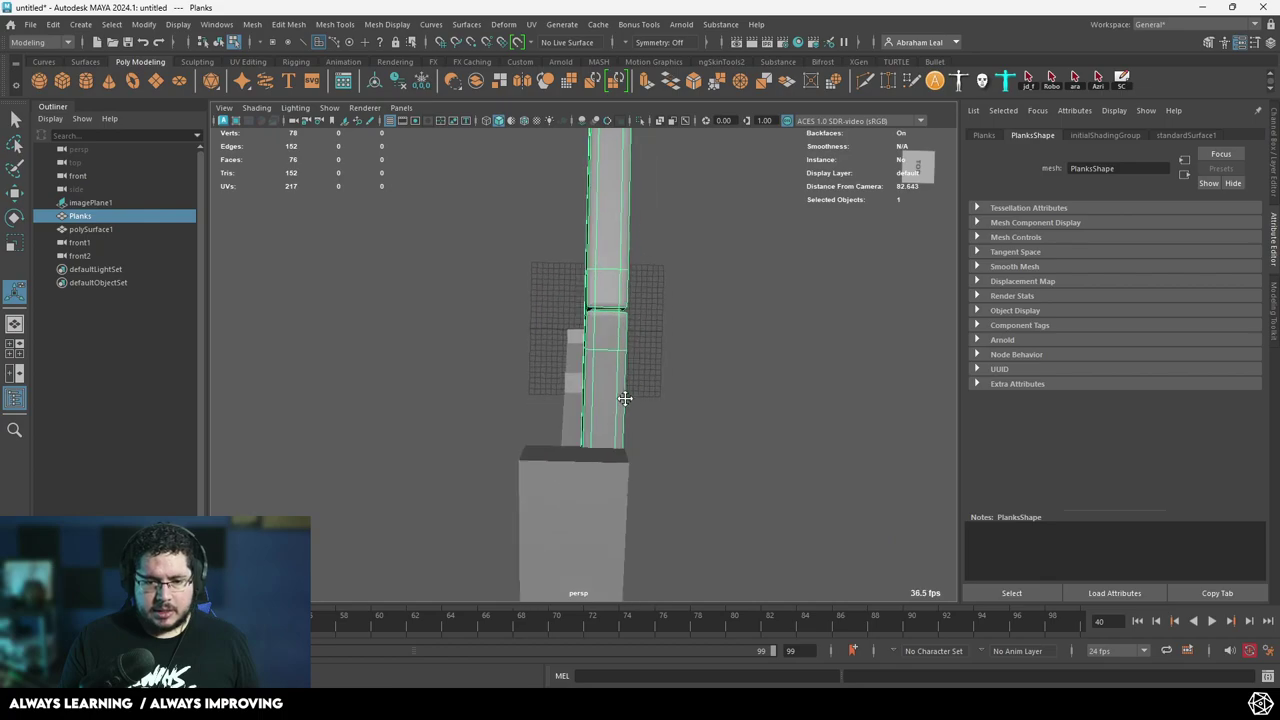
{"action": "middle_click_drag", "start_coordinate": [626, 397], "coordinate": [587, 393], "text": "alt"}
{"action": "left_click_drag", "start_coordinate": [586, 390], "coordinate": [599, 375], "text": "alt"}
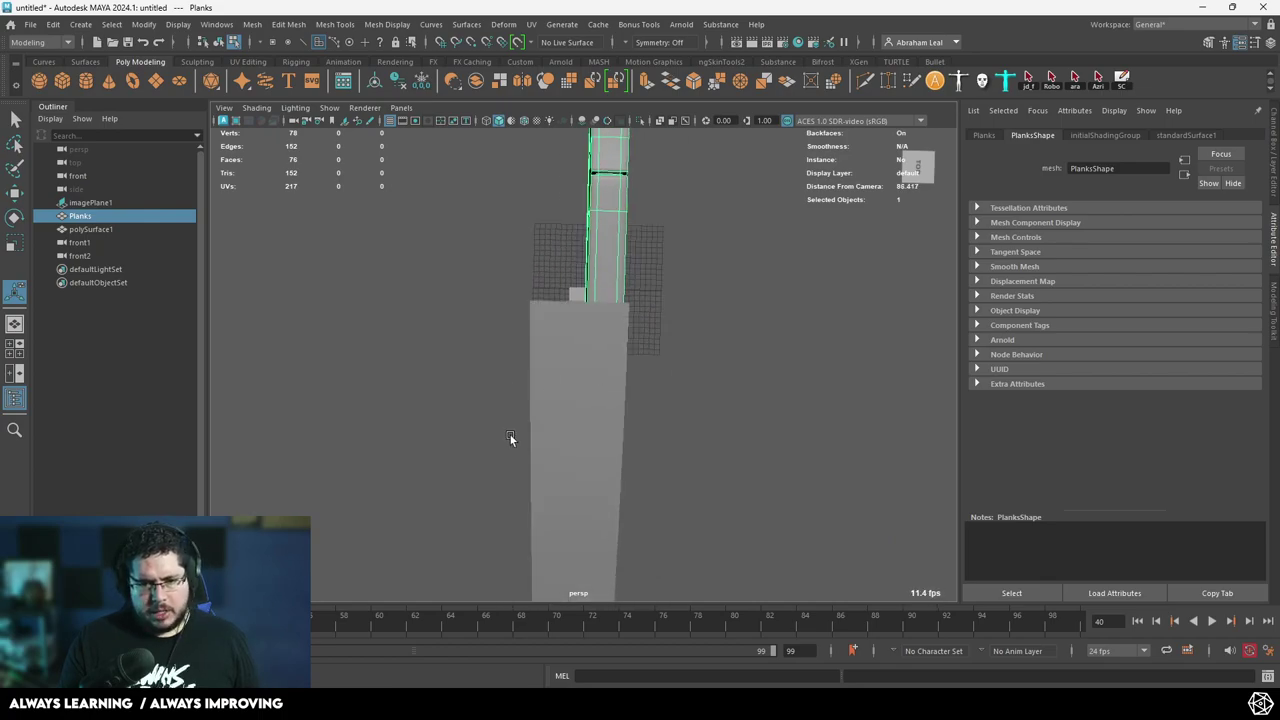
{"action": "left_click_drag", "start_coordinate": [510, 438], "coordinate": [504, 290], "text": "alt"}
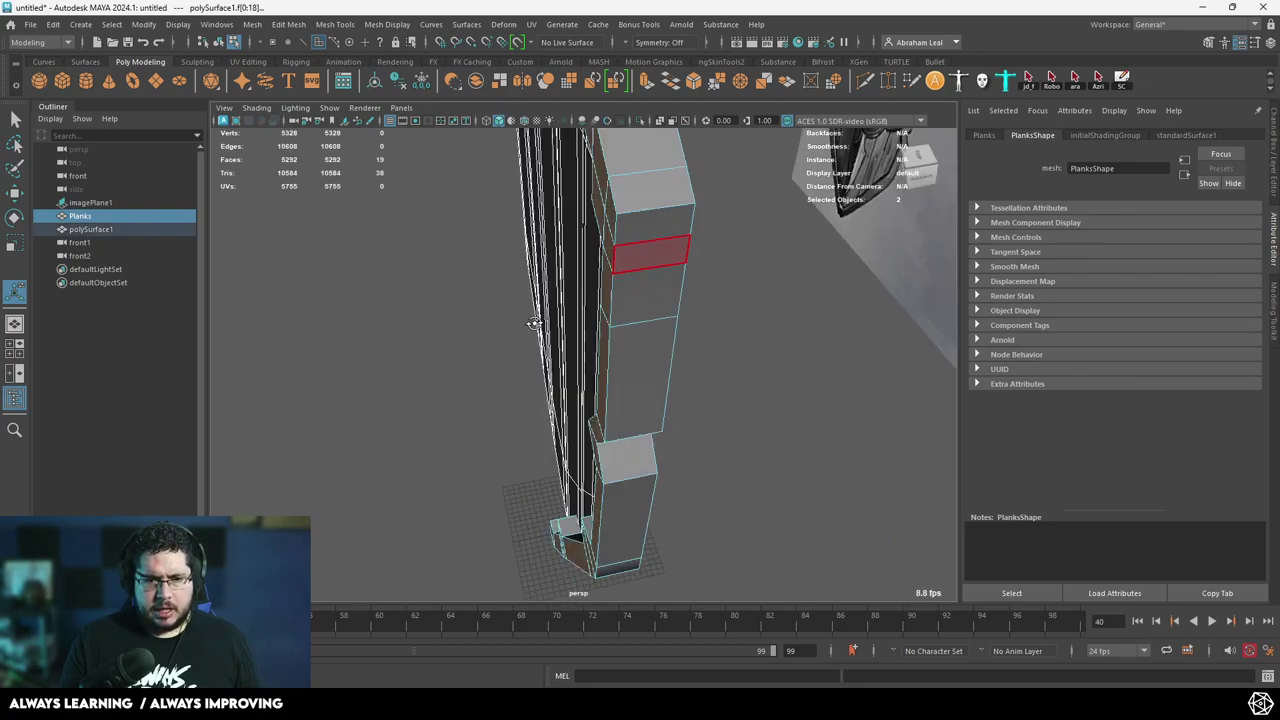
{"action": "left_click_drag", "start_coordinate": [504, 290], "coordinate": [534, 426], "text": "alt"}
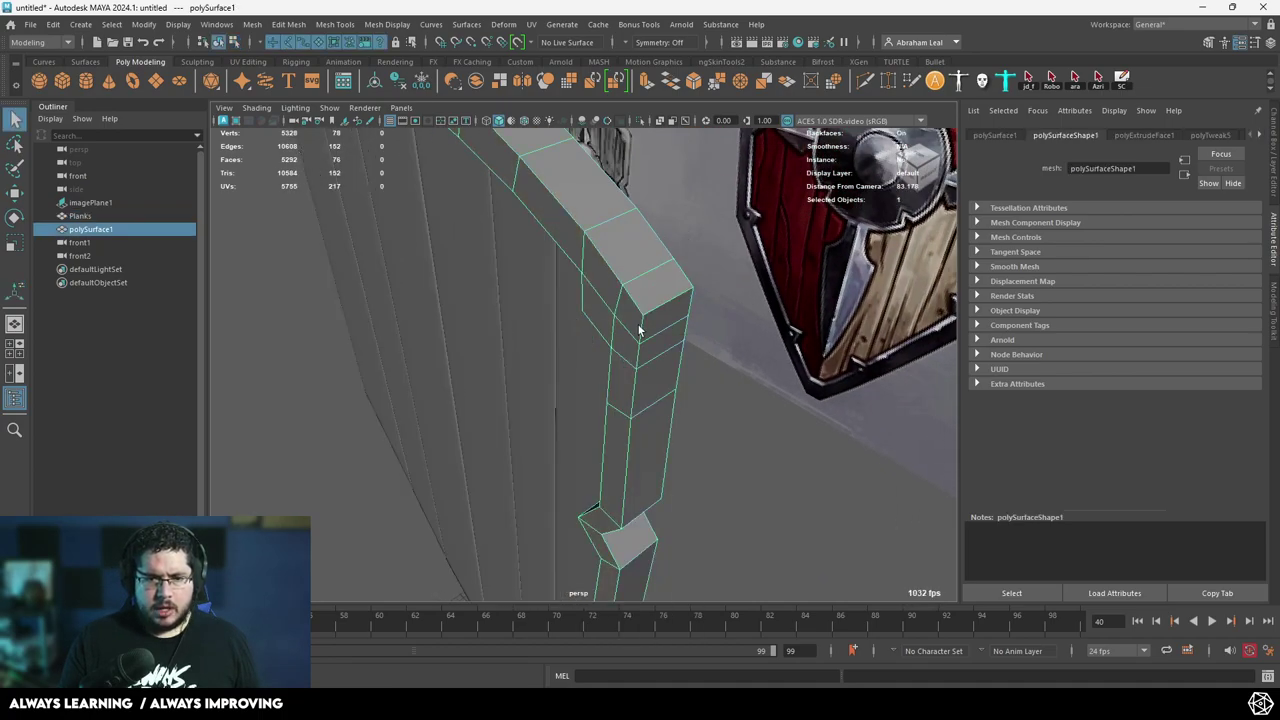
{"action": "left_click_drag", "start_coordinate": [620, 240], "coordinate": [554, 234], "text": "alt"}
{"action": "scroll", "coordinate": [557, 366], "scroll_direction": "down", "scroll_amount": 5}
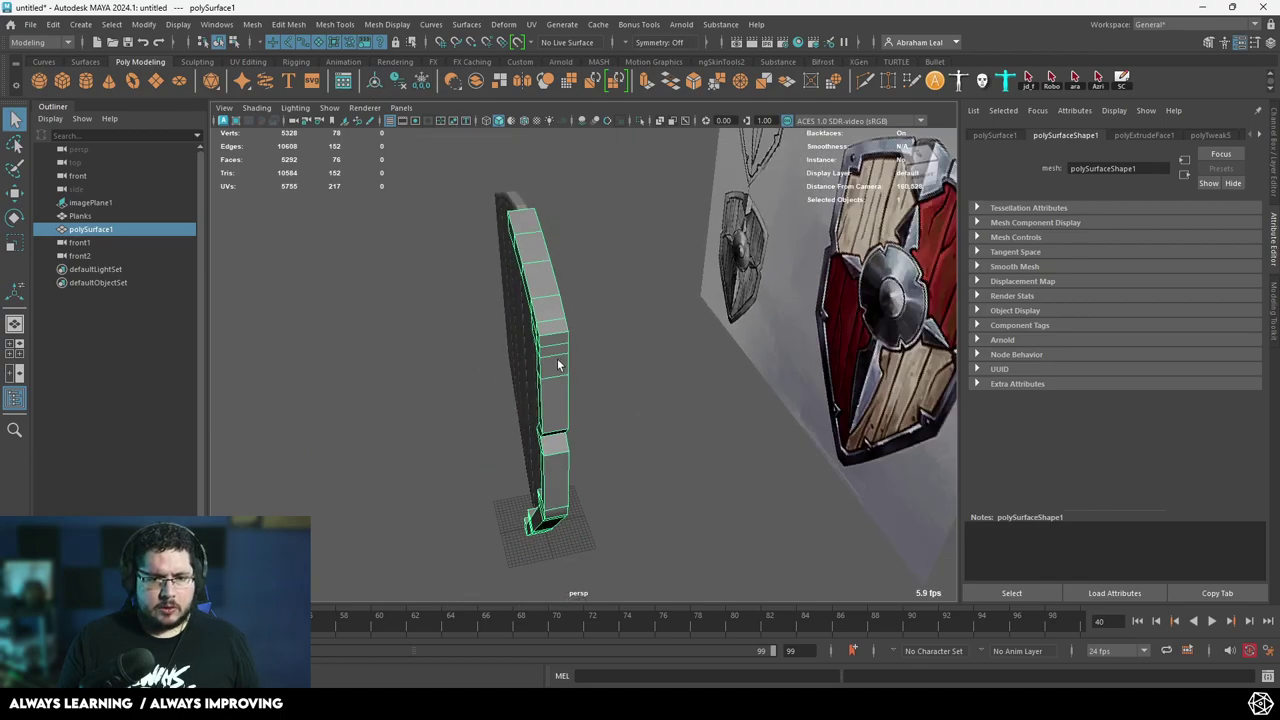
Move the rim along its depth axis in the side view to centre its thickness on the planks.
{"action": "left_click_drag", "start_coordinate": [557, 366], "coordinate": [588, 331], "text": "alt"}
{"action": "key", "text": "space"}
{"action": "scroll", "coordinate": [588, 331], "scroll_direction": "down", "scroll_amount": 3}
{"action": "middle_click_drag", "start_coordinate": [597, 192], "coordinate": [602, 350], "text": "alt"}
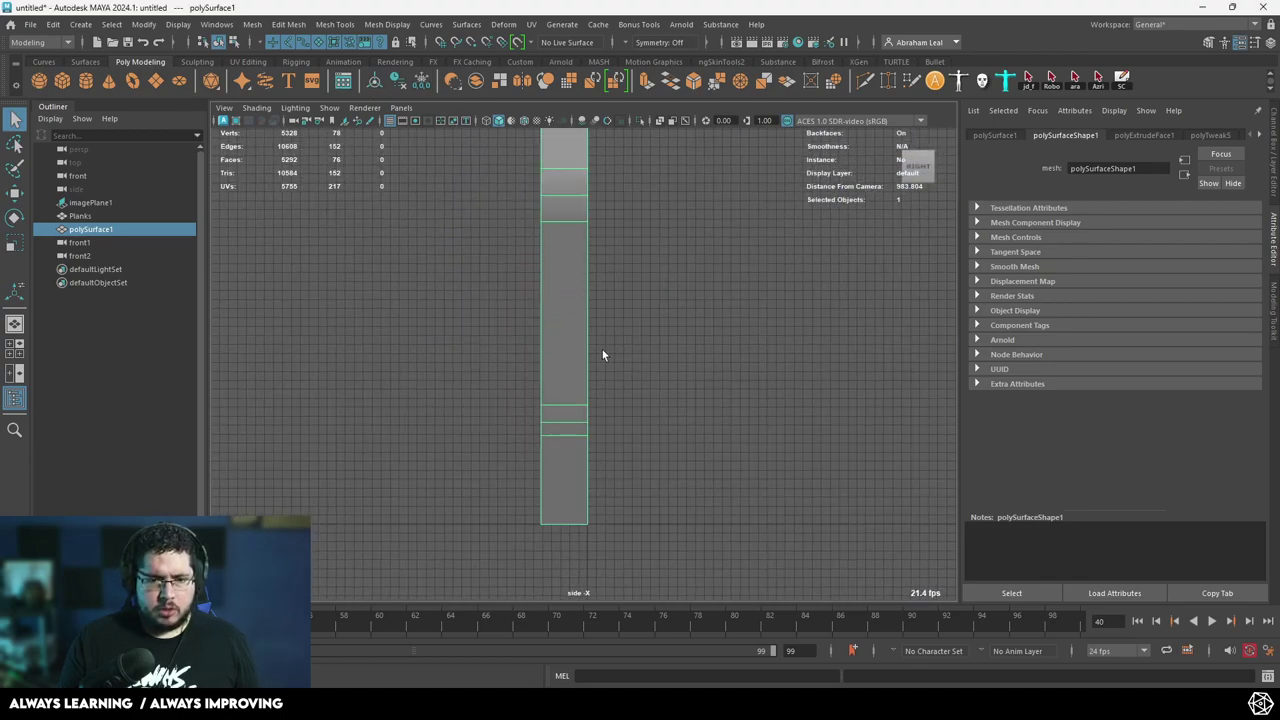
{"action": "key", "text": "w"}
{"action": "scroll", "coordinate": [520, 195], "scroll_direction": "down", "scroll_amount": 2}
{"action": "middle_click_drag", "start_coordinate": [523, 196], "coordinate": [540, 395], "text": "alt"}
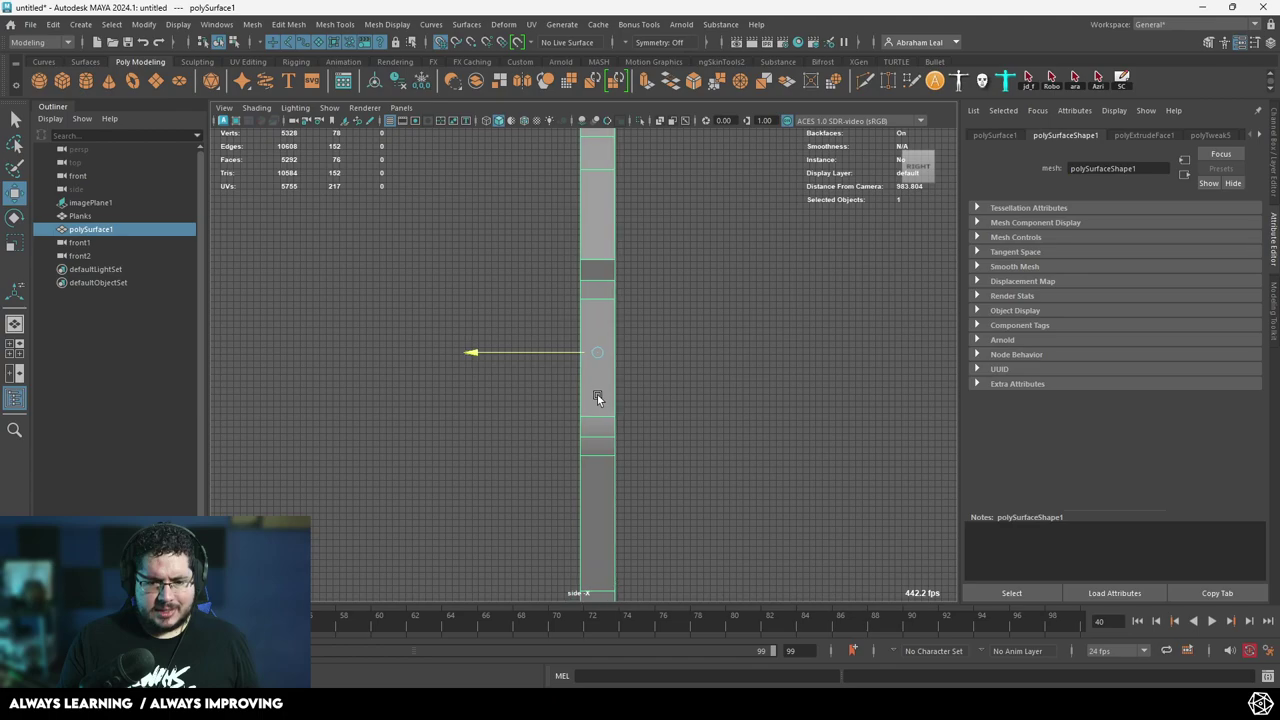
{"action": "key", "text": "4"}
Examine in the shaded perspective view how the repositioned rim wraps around the front, side and top of the planks.
{"action": "key", "text": "space"}
{"action": "left_click_drag", "start_coordinate": [648, 405], "coordinate": [650, 352]}
{"action": "mouse_move", "coordinate": [692, 420]}
{"action": "left_mouse_down", "text": "alt"}
{"action": "mouse_move", "coordinate": [820, 429]}
{"action": "mouse_move", "coordinate": [814, 404]}
{"action": "left_mouse_up", "text": "alt"}
{"action": "key", "text": "5"}
{"action": "scroll", "coordinate": [751, 423], "scroll_direction": "up", "scroll_amount": 5}
{"action": "left_click_drag", "start_coordinate": [808, 322], "coordinate": [831, 280], "text": "alt"}
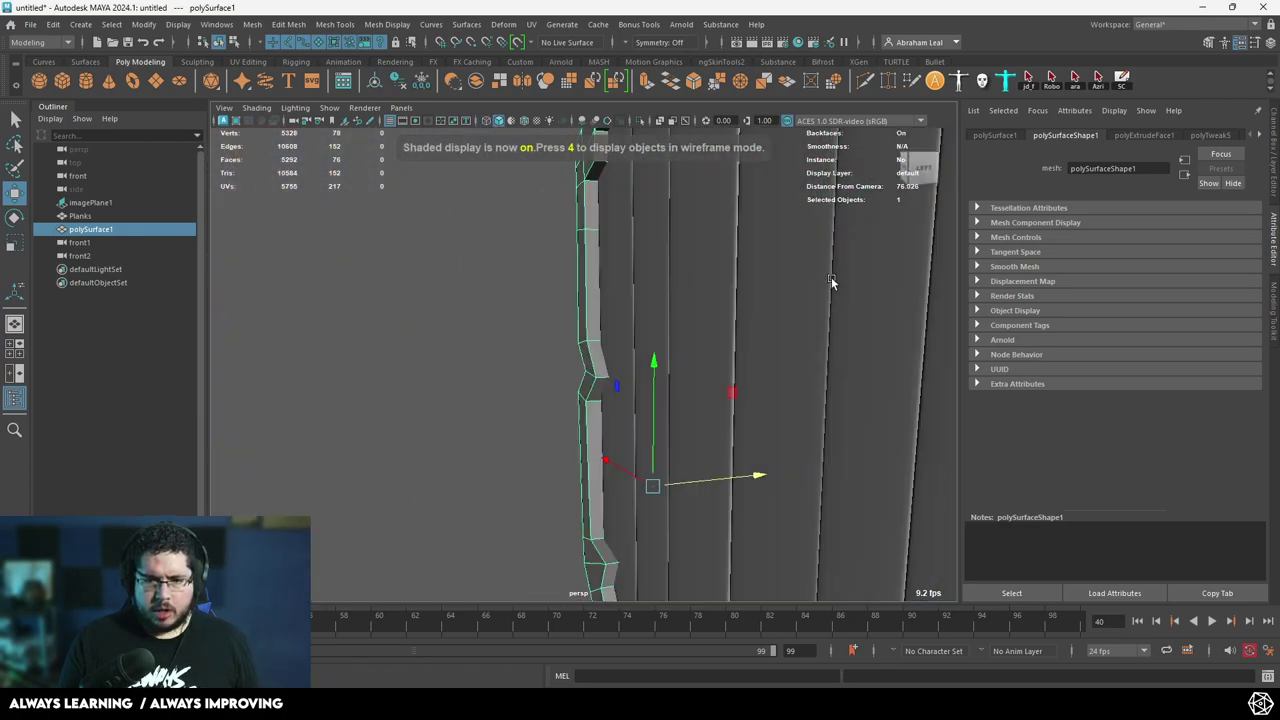
{"action": "middle_click_drag", "start_coordinate": [831, 280], "coordinate": [805, 454], "text": "alt"}
{"action": "left_click_drag", "start_coordinate": [649, 466], "coordinate": [468, 466], "text": "alt"}
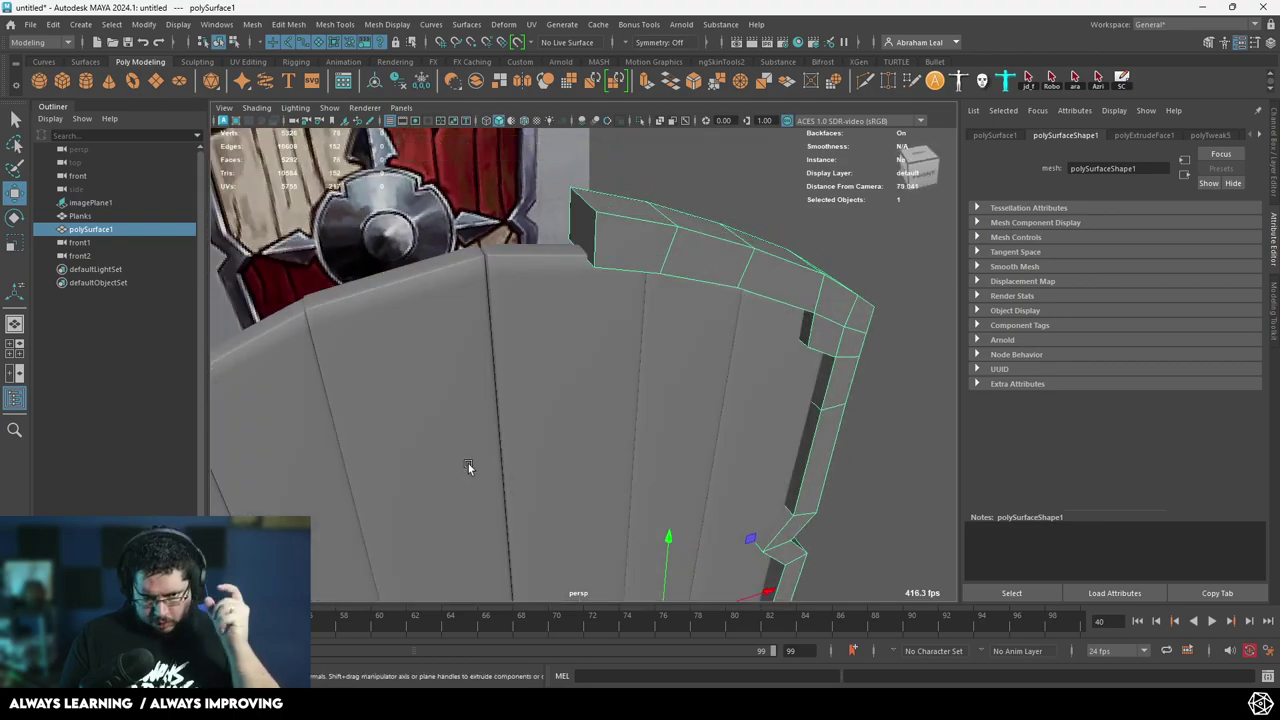
{"action": "right_click_drag", "start_coordinate": [468, 466], "coordinate": [694, 334], "text": "alt"}
{"action": "left_click_drag", "start_coordinate": [694, 334], "coordinate": [672, 290], "text": "alt"}
{"action": "right_click_drag", "start_coordinate": [672, 290], "coordinate": [430, 300], "text": "alt"}
{"action": "left_click_drag", "start_coordinate": [540, 350], "coordinate": [613, 430], "text": "alt"}
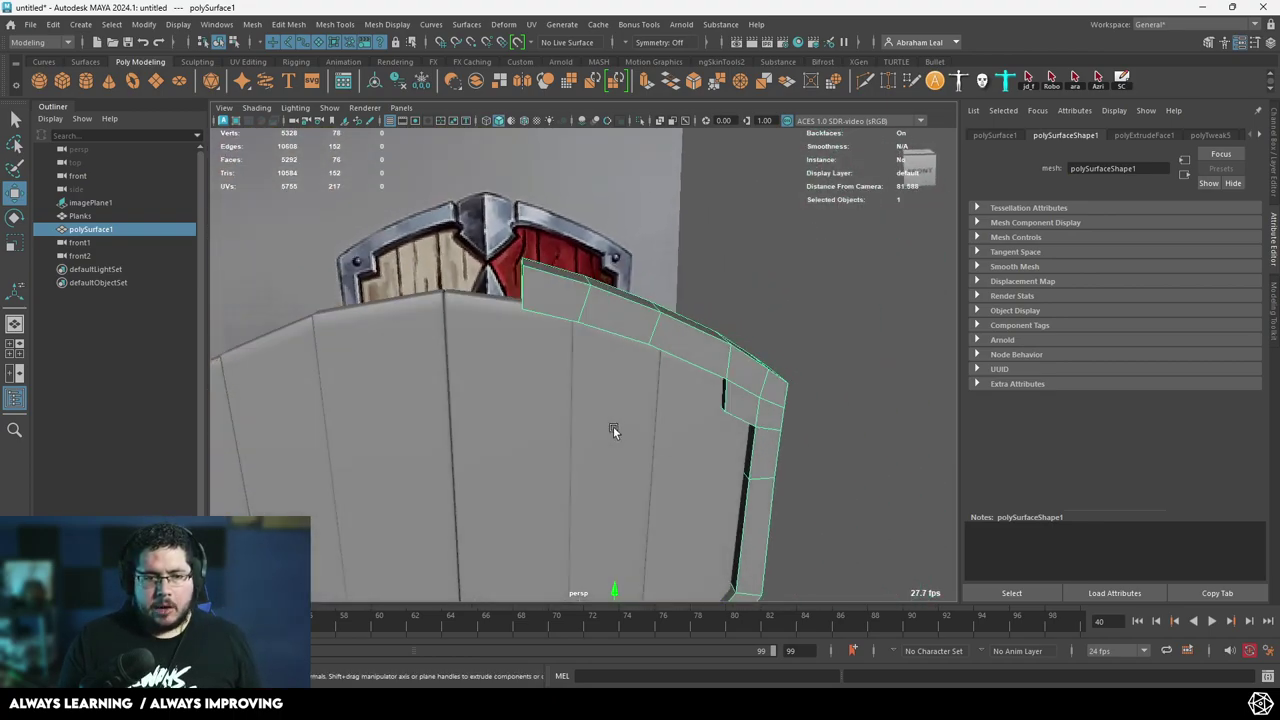
Insert an edge loop at 50% along the middle of the rim's thickness with the Multi-Cut tool.
{"action": "left_click_drag", "start_coordinate": [524, 270], "coordinate": [617, 312], "text": "alt"}
{"action": "right_click_drag", "start_coordinate": [617, 312], "coordinate": [668, 212], "text": "alt"}
{"action": "left_click", "coordinate": [695, 213]}
{"action": "left_click_drag", "start_coordinate": [720, 303], "coordinate": [535, 304], "text": "alt"}
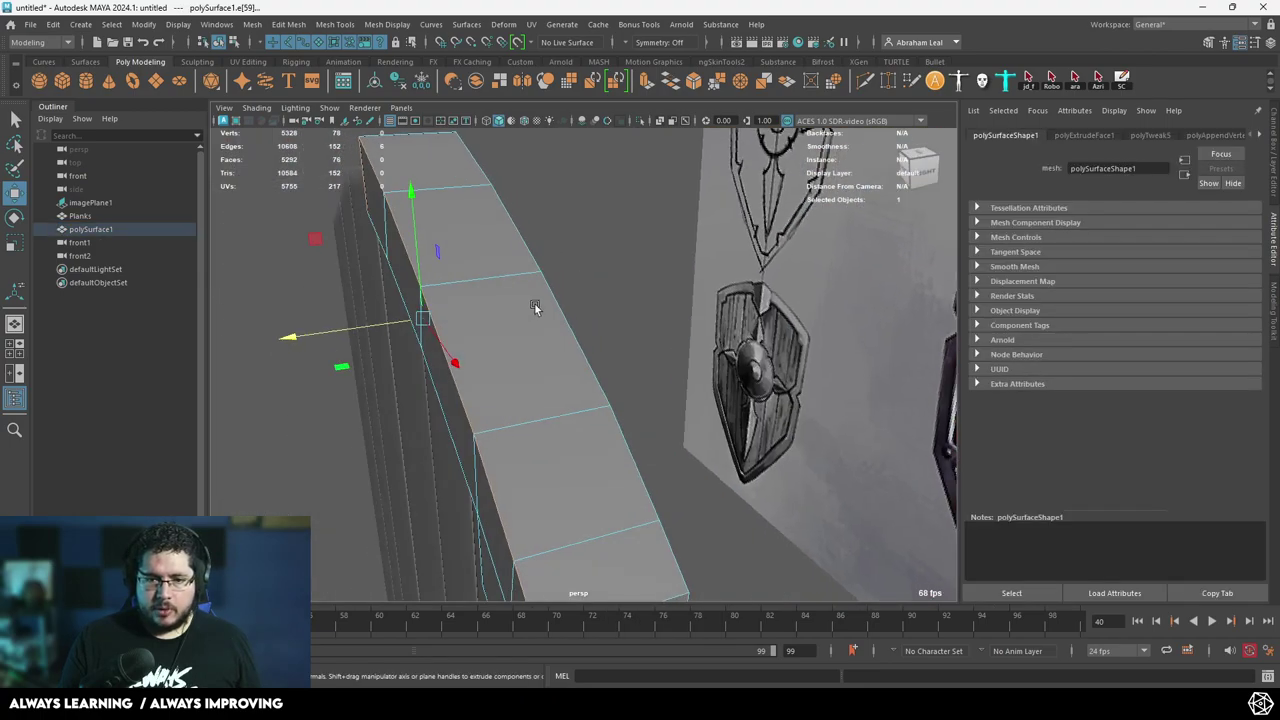
{"action": "left_click", "coordinate": [866, 82]}
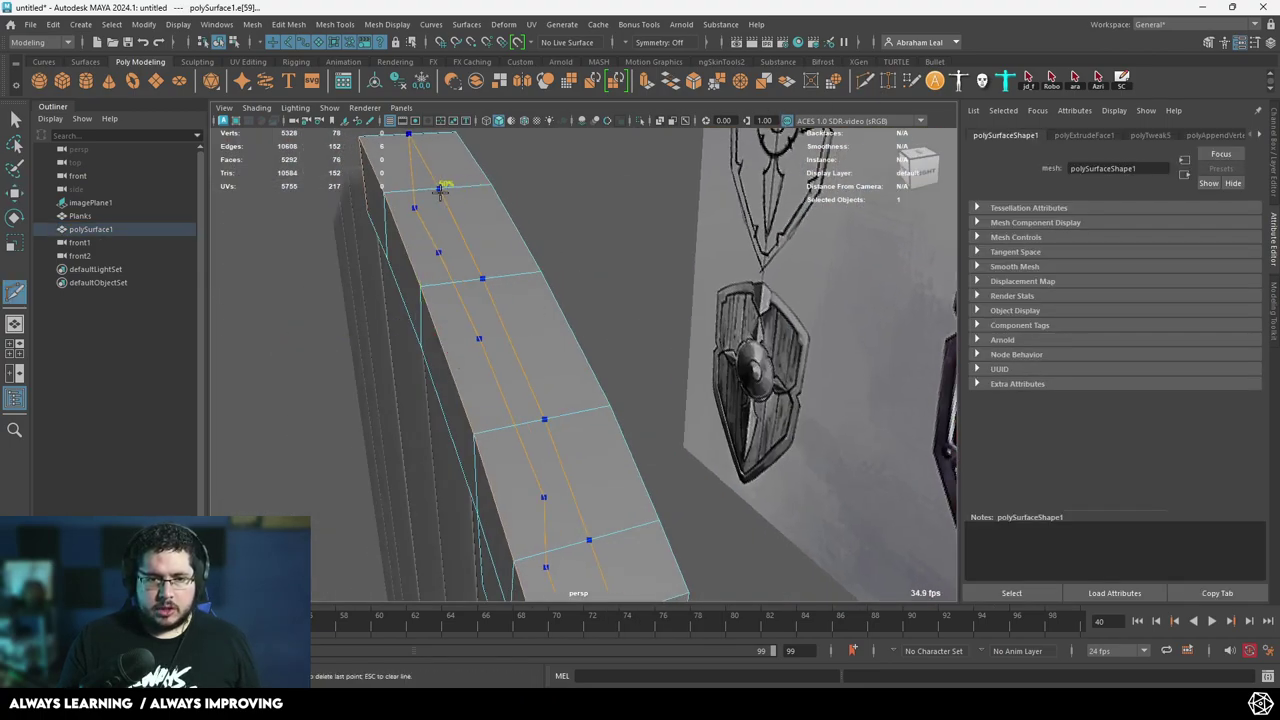
{"action": "left_click", "coordinate": [443, 186], "text": "ctrl"}
Delete the rim's faces behind the middle edge loop, keeping only its front half.
{"action": "key", "text": "q"}
{"action": "right_click_drag", "start_coordinate": [474, 190], "coordinate": [474, 233]}
{"action": "double_click", "coordinate": [474, 233]}
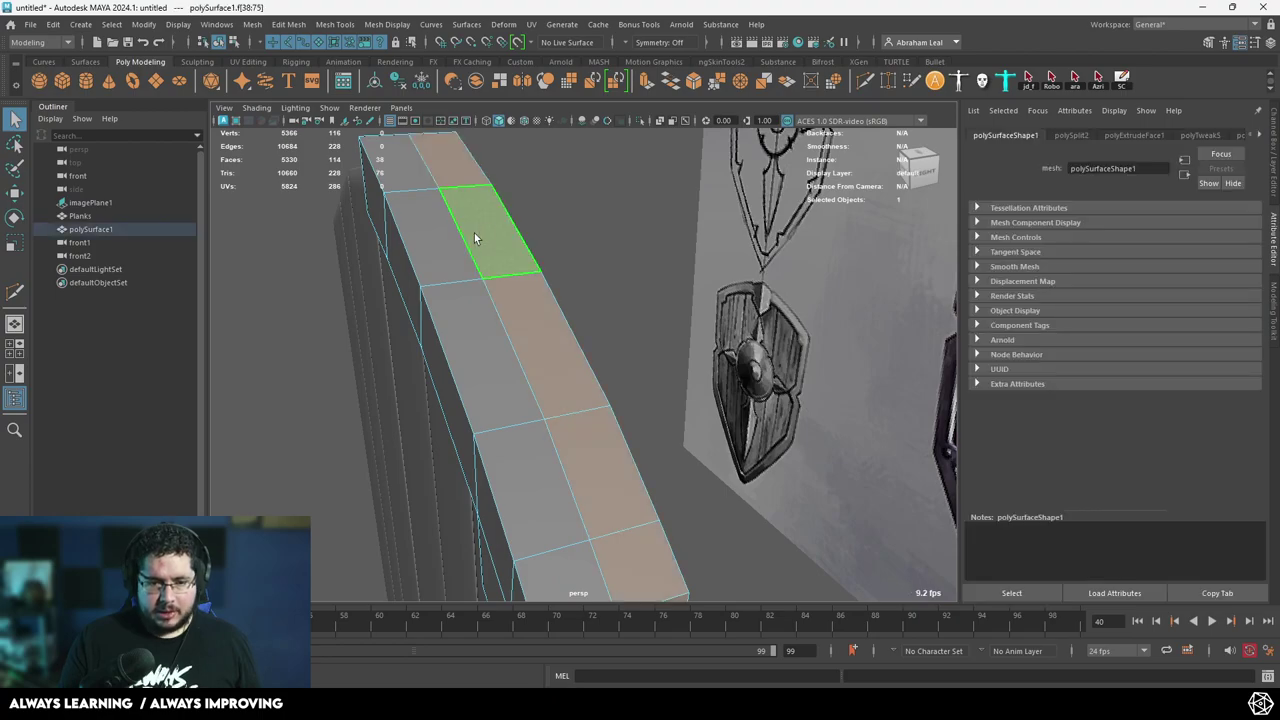
{"action": "key", "text": "Delete"}
{"action": "key", "text": "ctrl+z"}
{"action": "key", "text": "ctrl+z"}
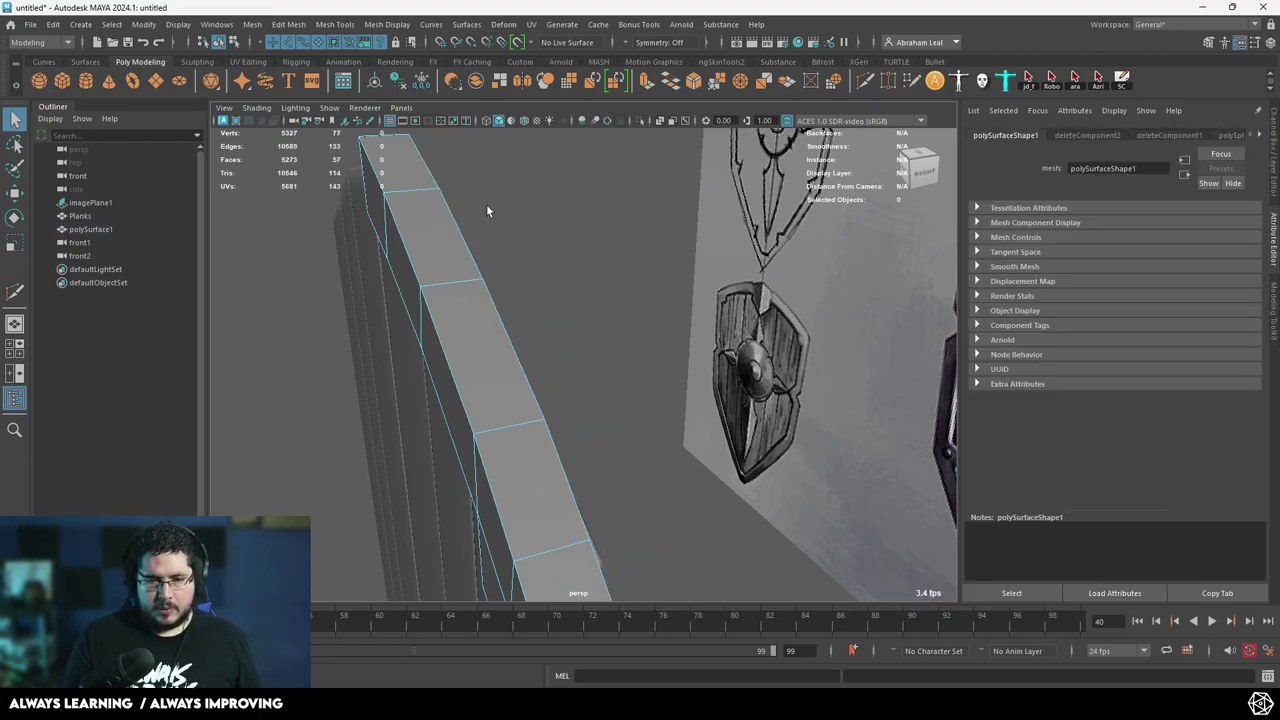
{"action": "key", "text": "ctrl+z"}
{"action": "left_click_drag", "start_coordinate": [500, 198], "coordinate": [670, 257], "text": "alt"}
{"action": "left_click", "coordinate": [671, 259]}
{"action": "right_click_drag", "start_coordinate": [671, 259], "coordinate": [679, 184]}
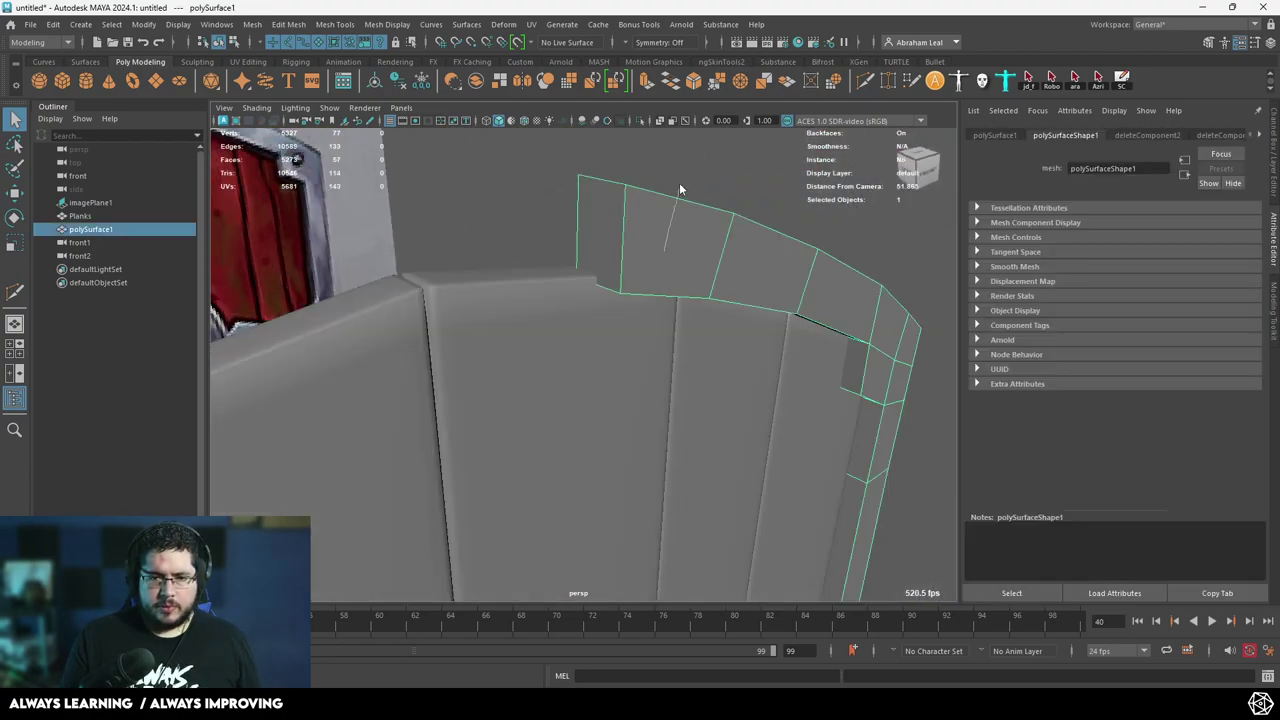
{"action": "left_click_drag", "start_coordinate": [679, 184], "coordinate": [705, 248], "text": "alt"}
{"action": "left_click", "coordinate": [664, 283]}
{"action": "double_click", "coordinate": [710, 280], "text": "shift"}
{"action": "left_click", "coordinate": [666, 326], "text": "shift"}
{"action": "left_click", "coordinate": [672, 365], "text": "shift"}
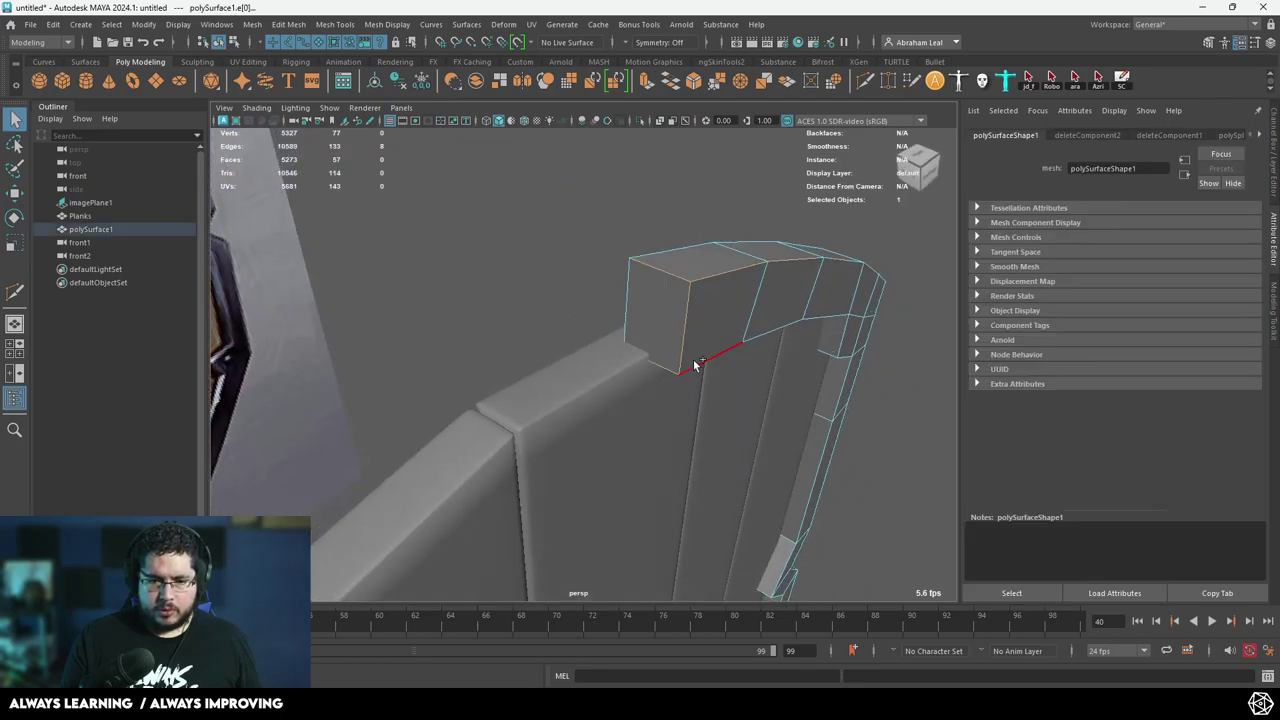
{"action": "double_click", "coordinate": [695, 363], "text": "shift"}
{"action": "left_click_drag", "start_coordinate": [758, 384], "coordinate": [767, 342], "text": "alt"}
{"action": "middle_click_drag", "start_coordinate": [920, 393], "coordinate": [738, 318], "text": "alt"}
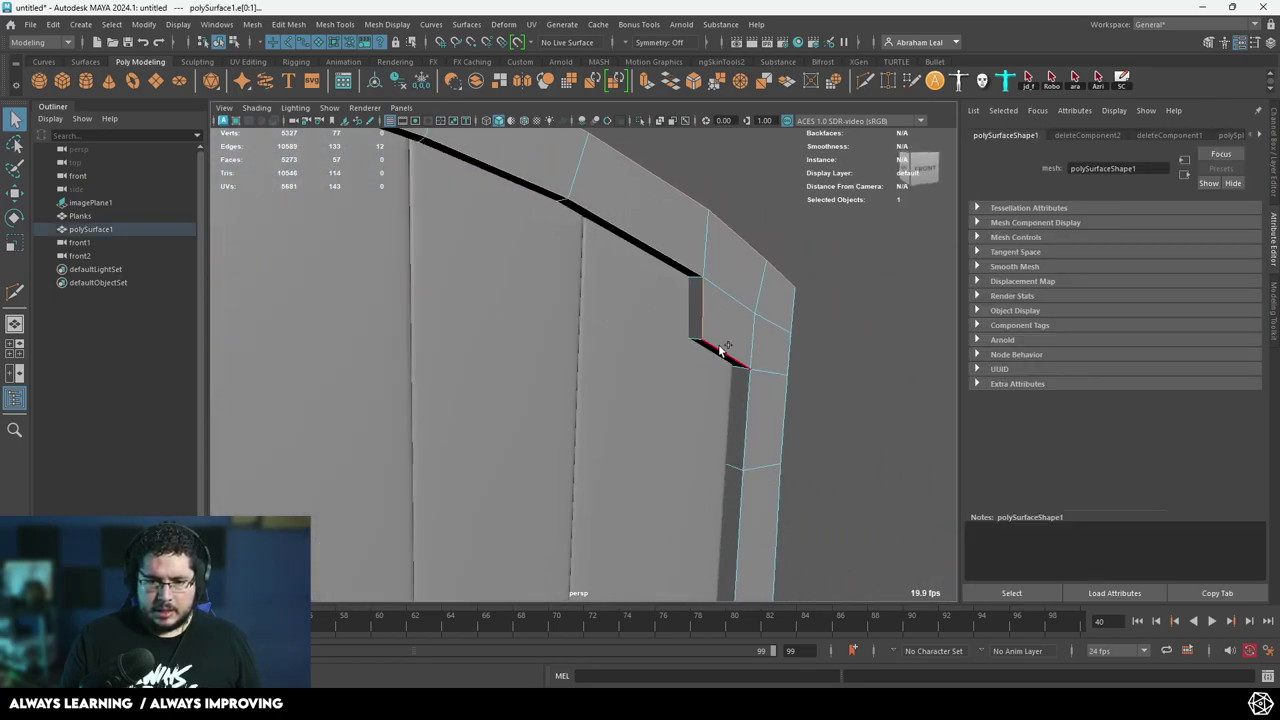
{"action": "double_click", "coordinate": [785, 349], "text": "shift"}
{"action": "scroll", "coordinate": [746, 398], "scroll_direction": "down", "scroll_amount": 3}
{"action": "middle_click_drag", "start_coordinate": [746, 410], "coordinate": [720, 269], "text": "alt"}
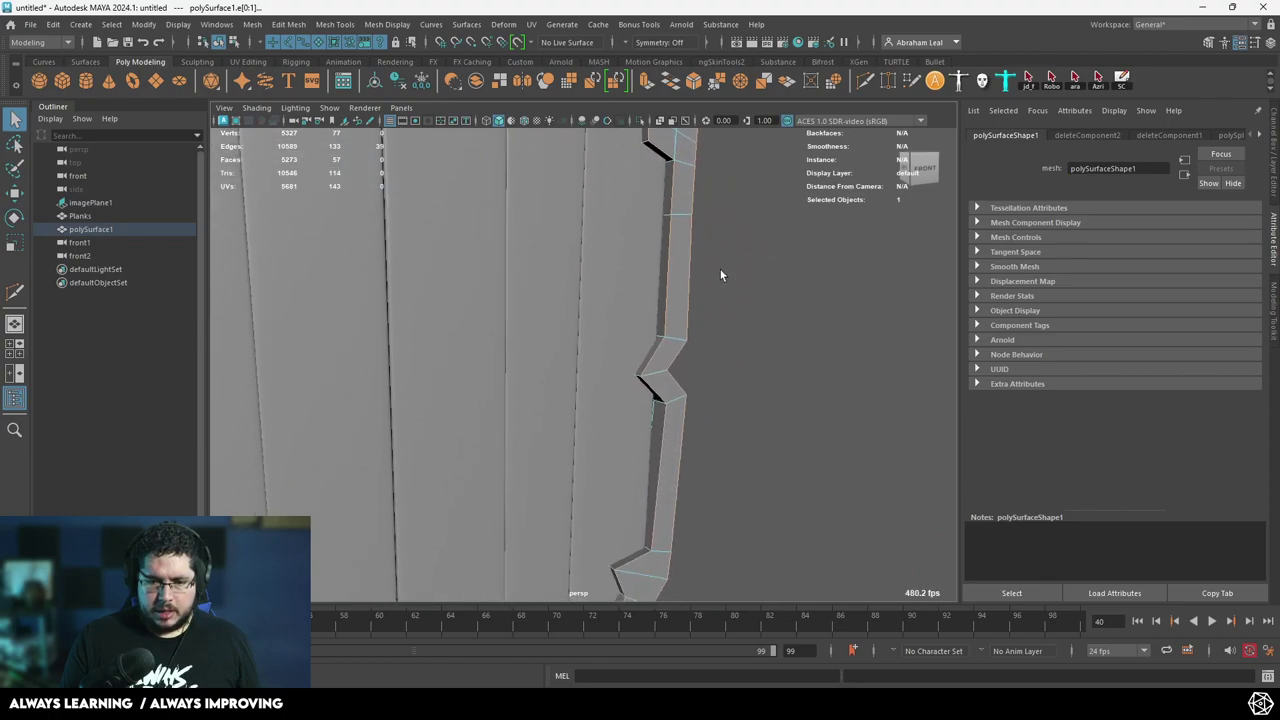
{"action": "scroll", "coordinate": [806, 506], "scroll_direction": "up", "scroll_amount": 5}
{"action": "scroll", "coordinate": [787, 520], "scroll_direction": "down", "scroll_amount": 5}
Delete the end-cap face on the shield's centre line at the rim's bottom tip.
{"action": "left_click_drag", "start_coordinate": [786, 525], "coordinate": [515, 436], "text": "alt"}
{"action": "left_click_drag", "start_coordinate": [474, 376], "coordinate": [508, 307], "text": "alt"}
{"action": "right_click_drag", "start_coordinate": [508, 307], "coordinate": [512, 371]}
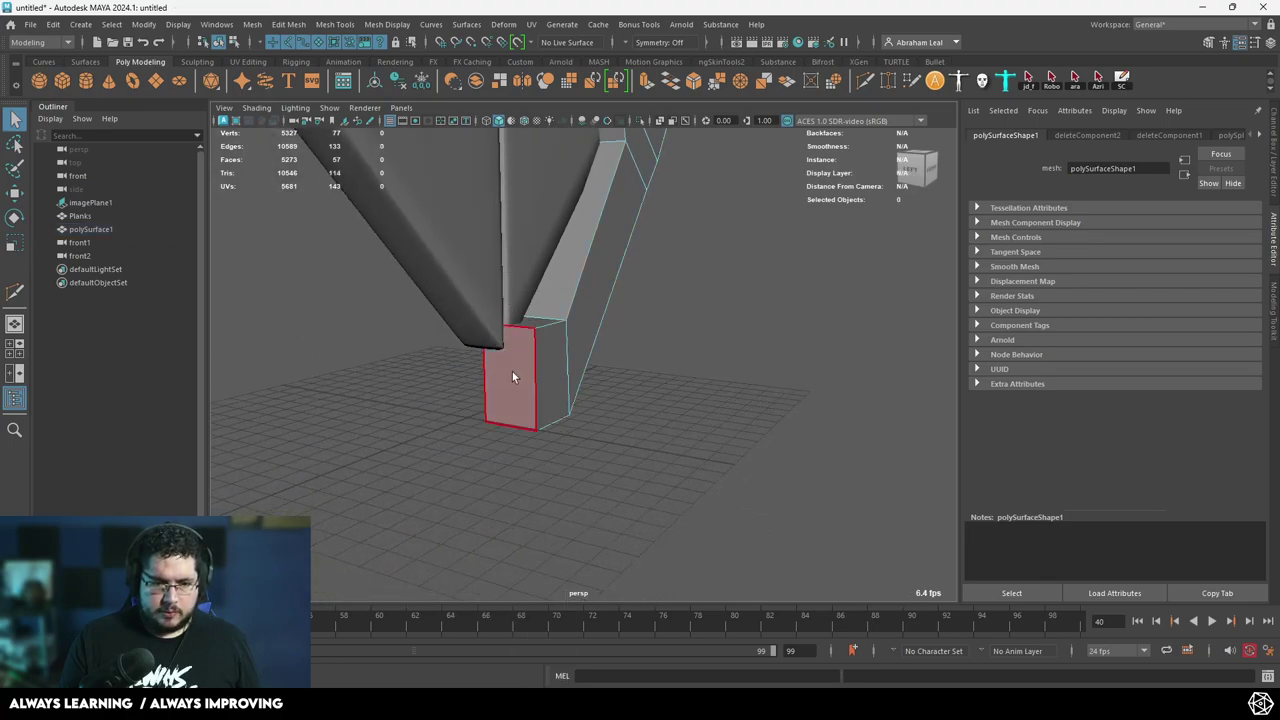
{"action": "left_click", "coordinate": [512, 371]}
{"action": "key", "text": "Delete"}
Bevel the rim's front outer and inner edge loops and the front edge of its top end with fraction 0.12 and 2 segments.
{"action": "right_click_drag", "start_coordinate": [548, 307], "coordinate": [545, 275]}
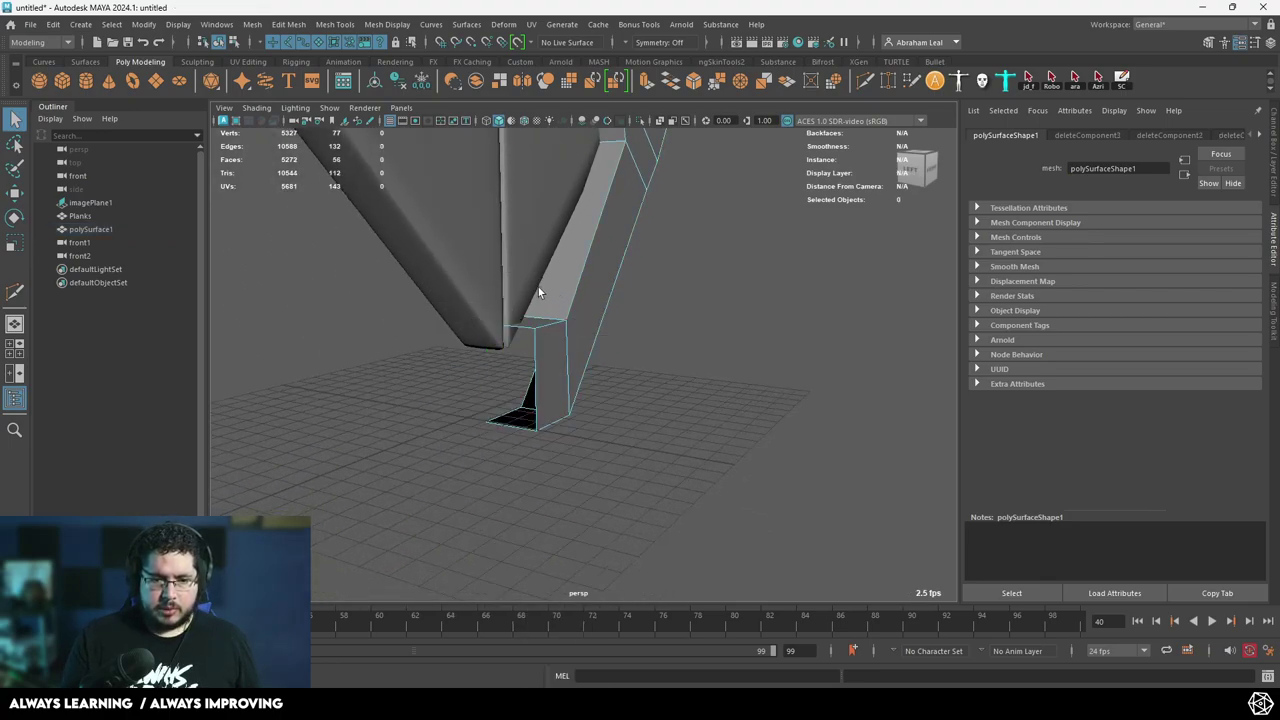
{"action": "scroll", "coordinate": [540, 289], "scroll_direction": "down", "scroll_amount": 4}
{"action": "double_click", "coordinate": [591, 301]}
{"action": "scroll", "coordinate": [600, 235], "scroll_direction": "down", "scroll_amount": 5}
{"action": "middle_click_drag", "start_coordinate": [530, 162], "coordinate": [470, 470], "text": "alt"}
{"action": "middle_click_drag", "start_coordinate": [626, 291], "coordinate": [600, 410], "text": "alt"}
{"action": "scroll", "coordinate": [565, 382], "scroll_direction": "up", "scroll_amount": 6}
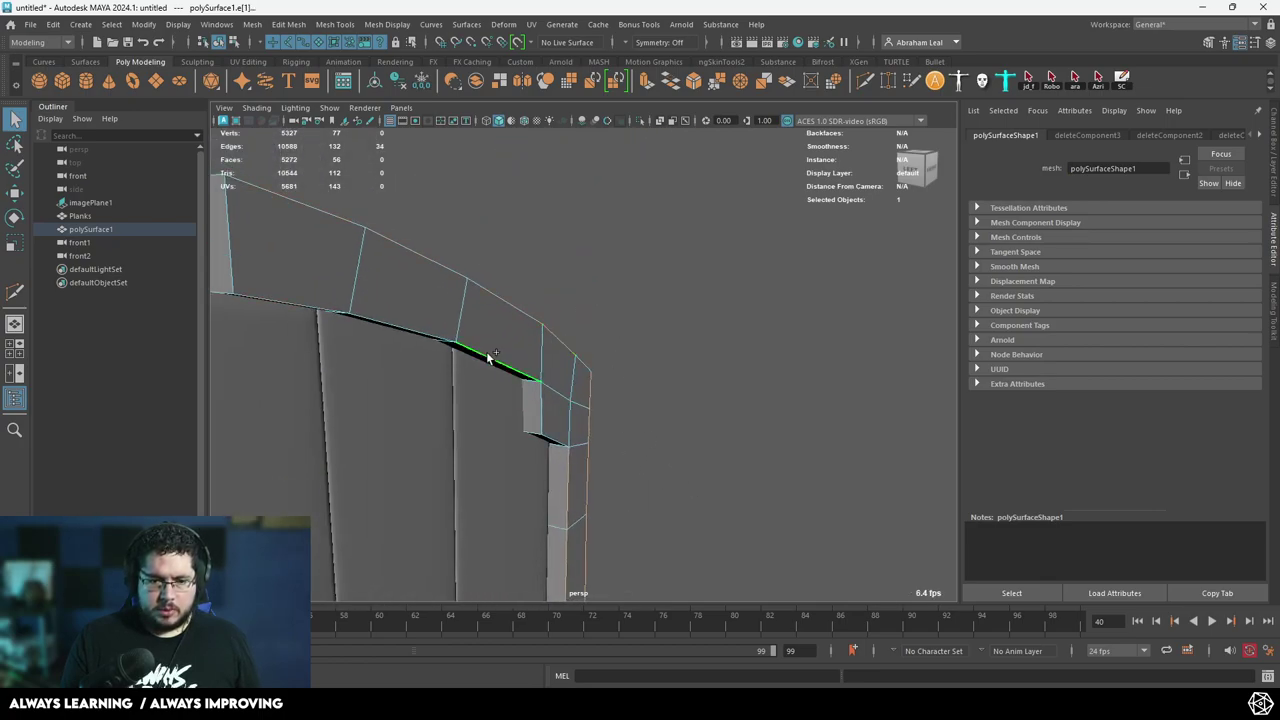
{"action": "left_click_drag", "start_coordinate": [565, 365], "coordinate": [375, 310], "text": "alt"}
{"action": "left_click", "coordinate": [367, 309]}
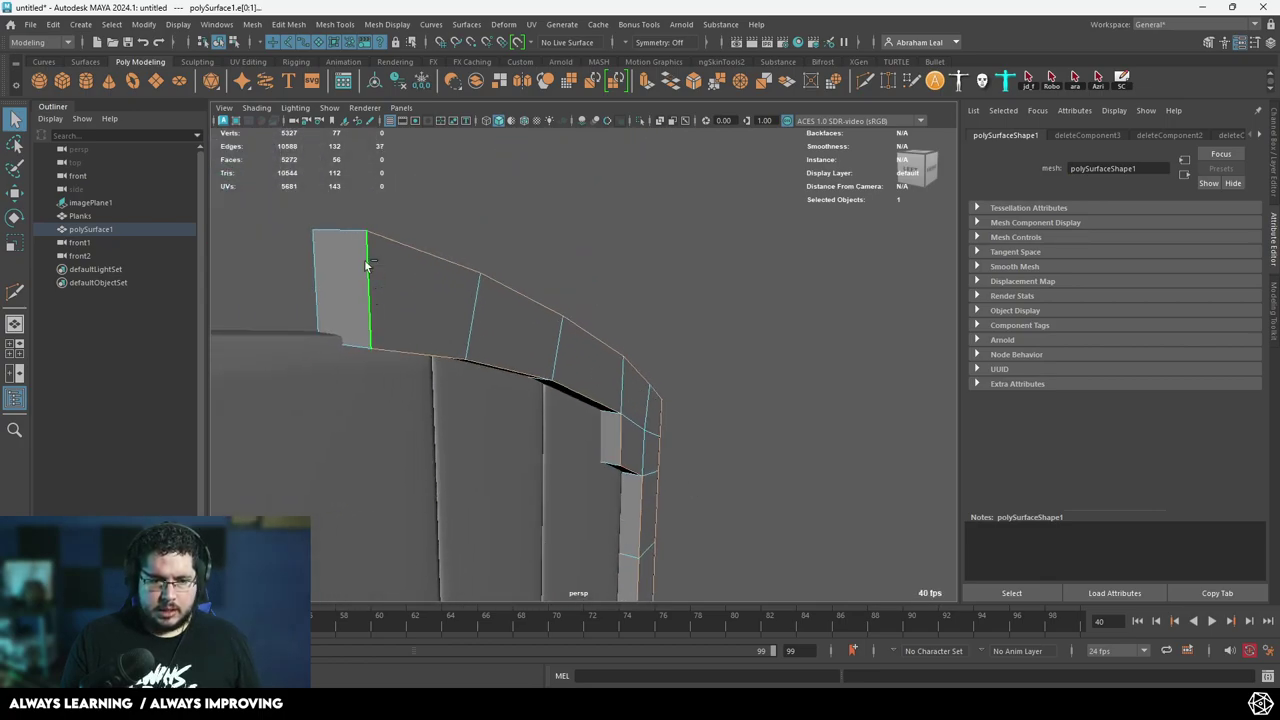
{"action": "left_click", "coordinate": [707, 84]}
{"action": "mouse_move", "coordinate": [651, 223]}
{"action": "left_mouse_down"}
{"action": "mouse_move", "coordinate": [668, 221]}
{"action": "mouse_move", "coordinate": [636, 209]}
{"action": "left_mouse_up"}
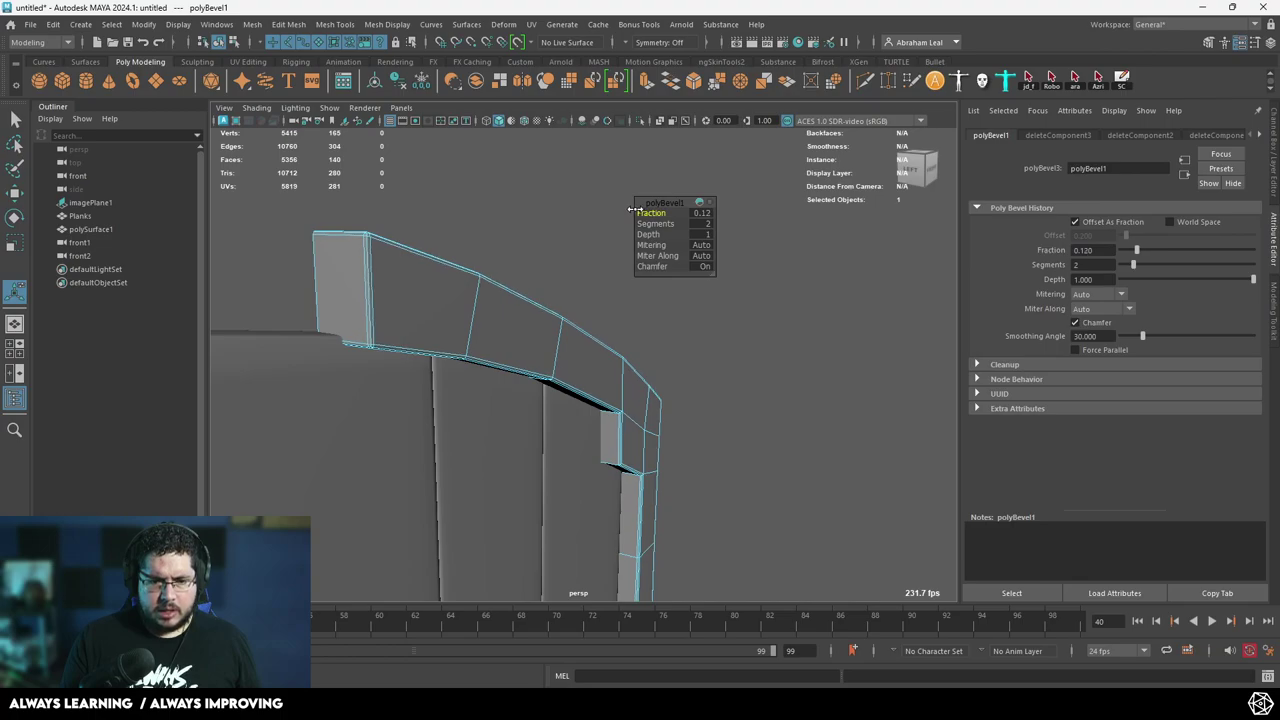
Preview the bevelled rim smoothed and examine how its edges and corners look beside the concept art.
{"action": "key", "text": "3"}
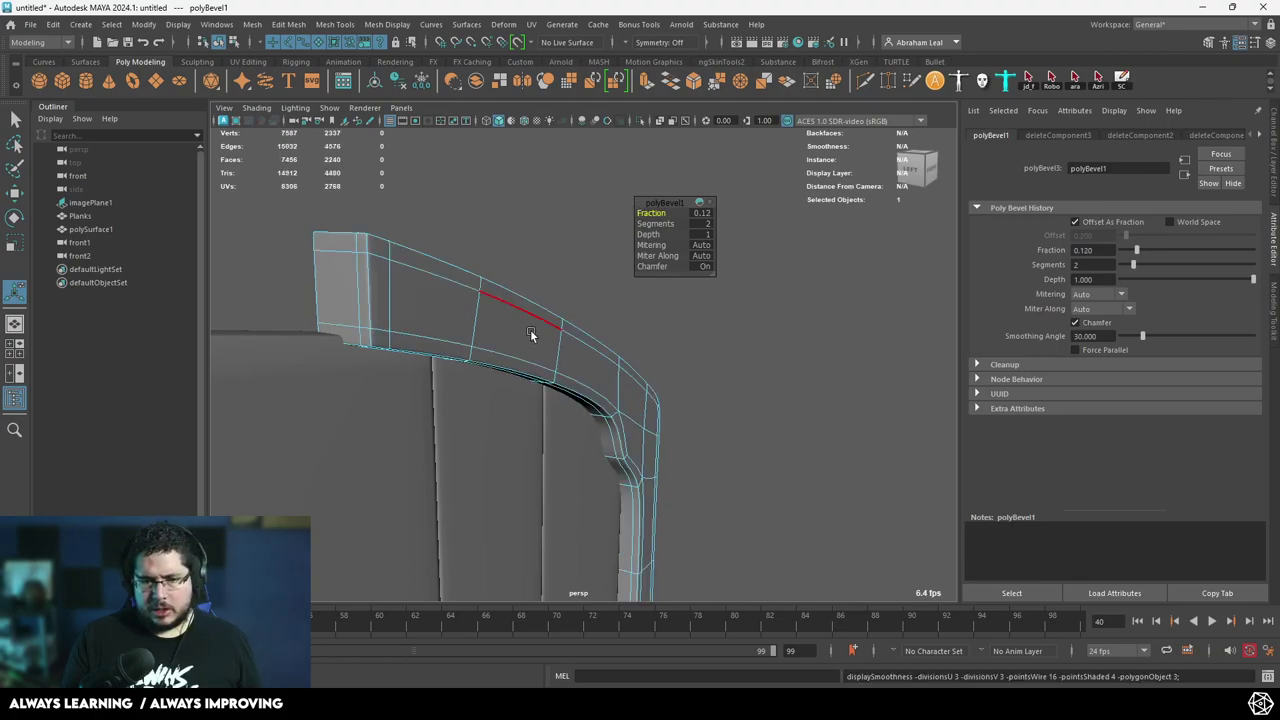
{"action": "right_click_drag", "start_coordinate": [532, 308], "coordinate": [592, 244]}
{"action": "key", "text": "q"}
{"action": "left_click", "coordinate": [681, 323]}
{"action": "left_click_drag", "start_coordinate": [681, 323], "coordinate": [527, 322], "text": "alt"}
{"action": "middle_click_drag", "start_coordinate": [527, 322], "coordinate": [618, 292], "text": "alt"}
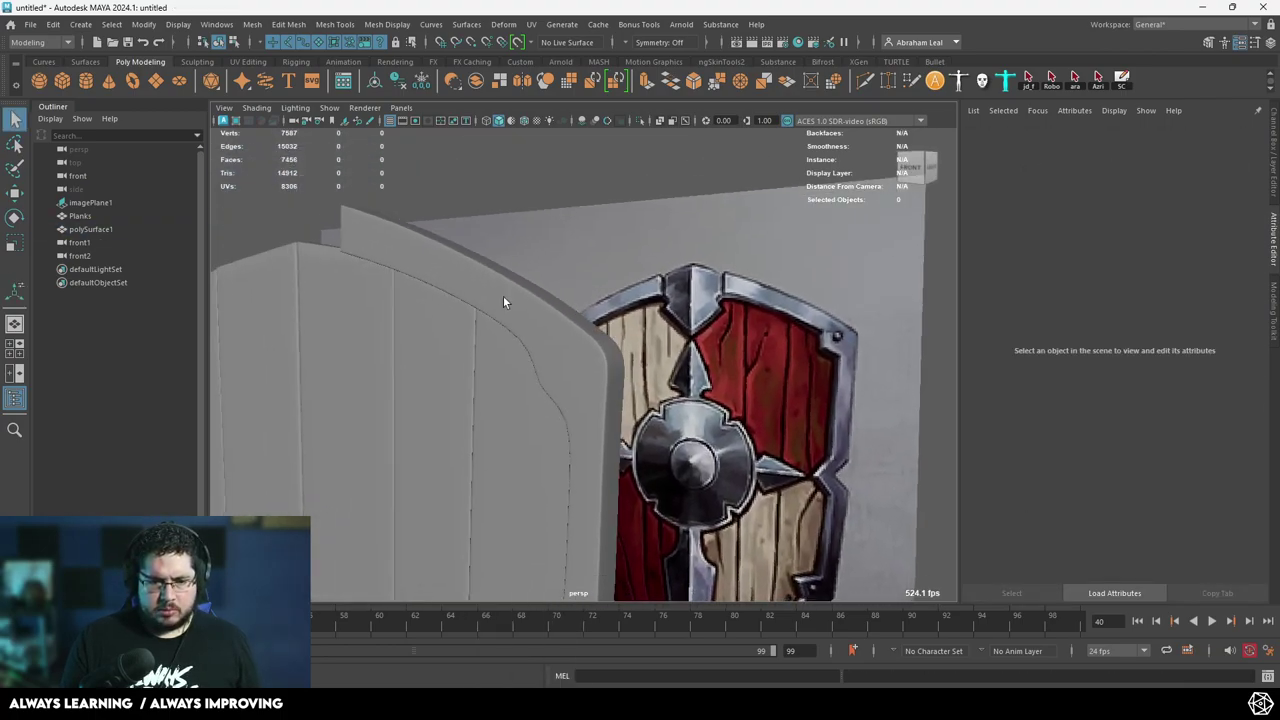
{"action": "left_click_drag", "start_coordinate": [513, 320], "coordinate": [470, 390], "text": "alt"}
{"action": "left_click", "coordinate": [549, 355]}
{"action": "key", "text": "1"}
{"action": "middle_click_drag", "start_coordinate": [470, 390], "coordinate": [634, 426], "text": "alt"}
Step back to the rim's bevel settings and set the bevel to fraction 0.33 with 1 segment.
{"action": "key", "text": "ctrl+z"}
{"action": "key", "text": "ctrl+z"}
{"action": "key", "text": "ctrl+z"}
{"action": "key", "text": "ctrl+z"}
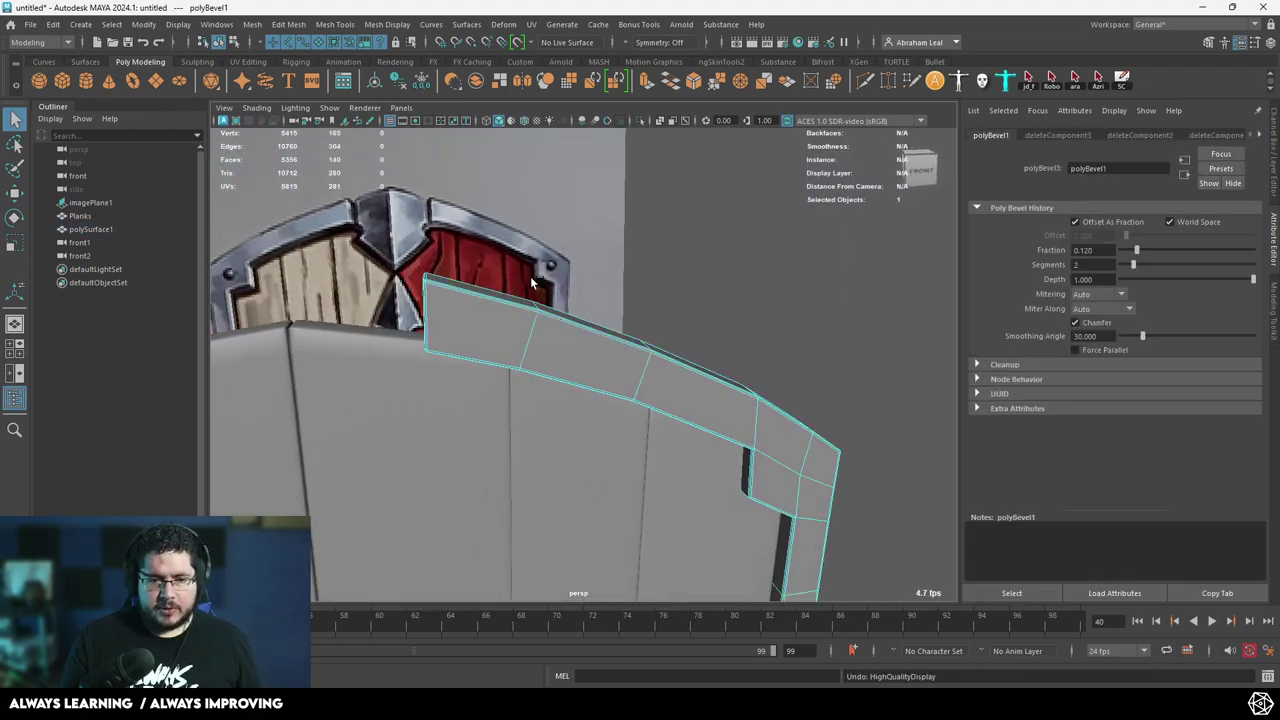
{"action": "left_click_drag", "start_coordinate": [537, 360], "coordinate": [780, 358], "text": "alt"}
{"action": "key", "text": "t"}
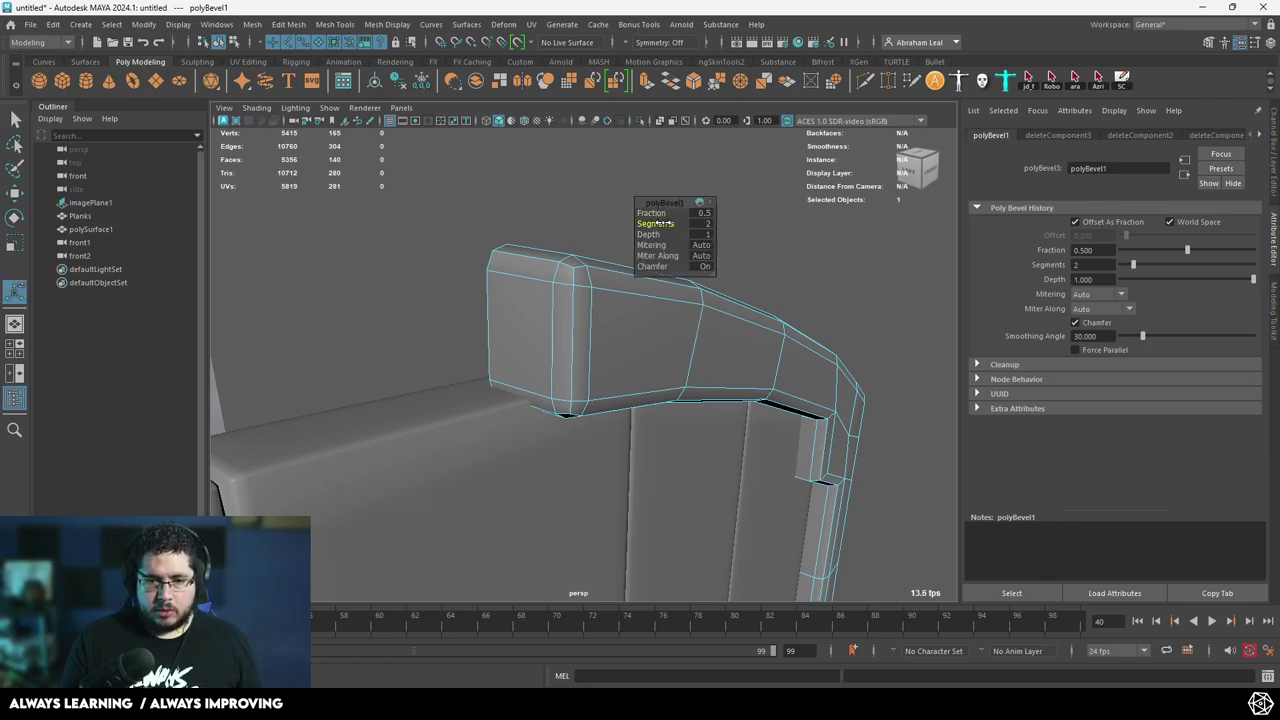
{"action": "left_click_drag", "start_coordinate": [663, 223], "coordinate": [640, 224]}
{"action": "left_click_drag", "start_coordinate": [571, 296], "coordinate": [334, 267], "text": "alt"}
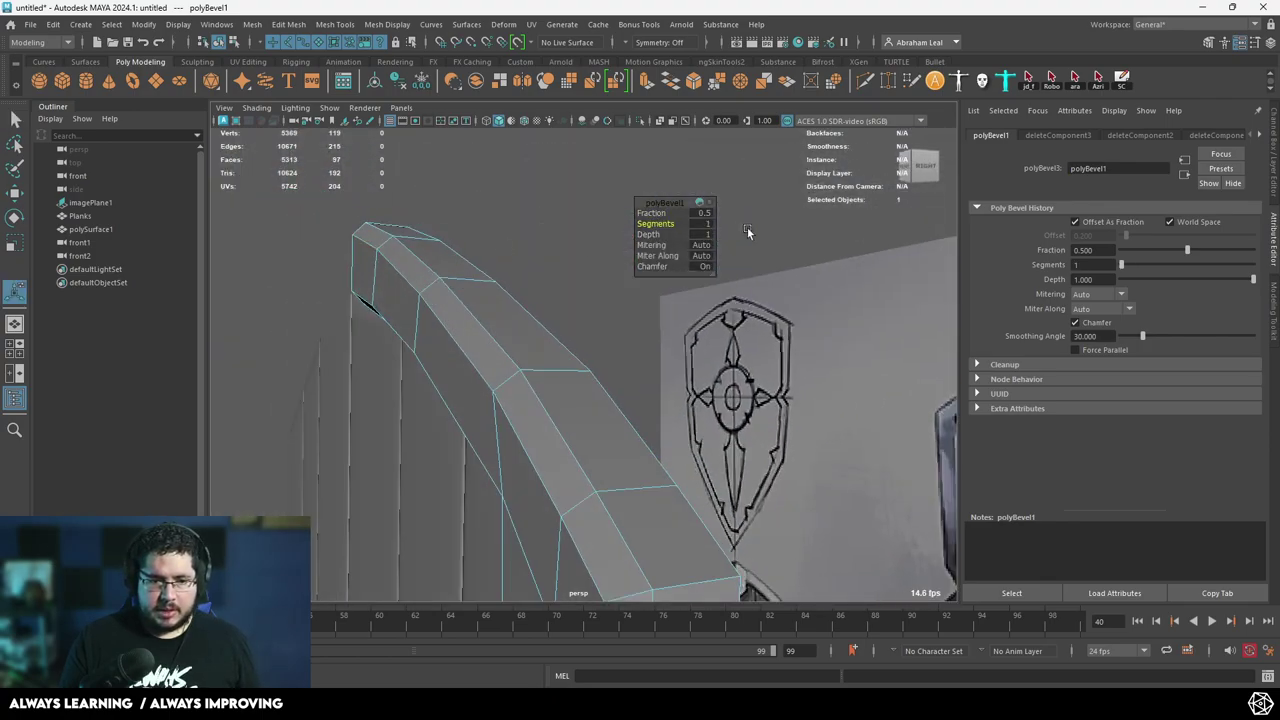
{"action": "mouse_move", "coordinate": [651, 212]}
{"action": "left_mouse_down"}
{"action": "mouse_move", "coordinate": [624, 212]}
{"action": "mouse_move", "coordinate": [639, 212]}
{"action": "left_mouse_up"}
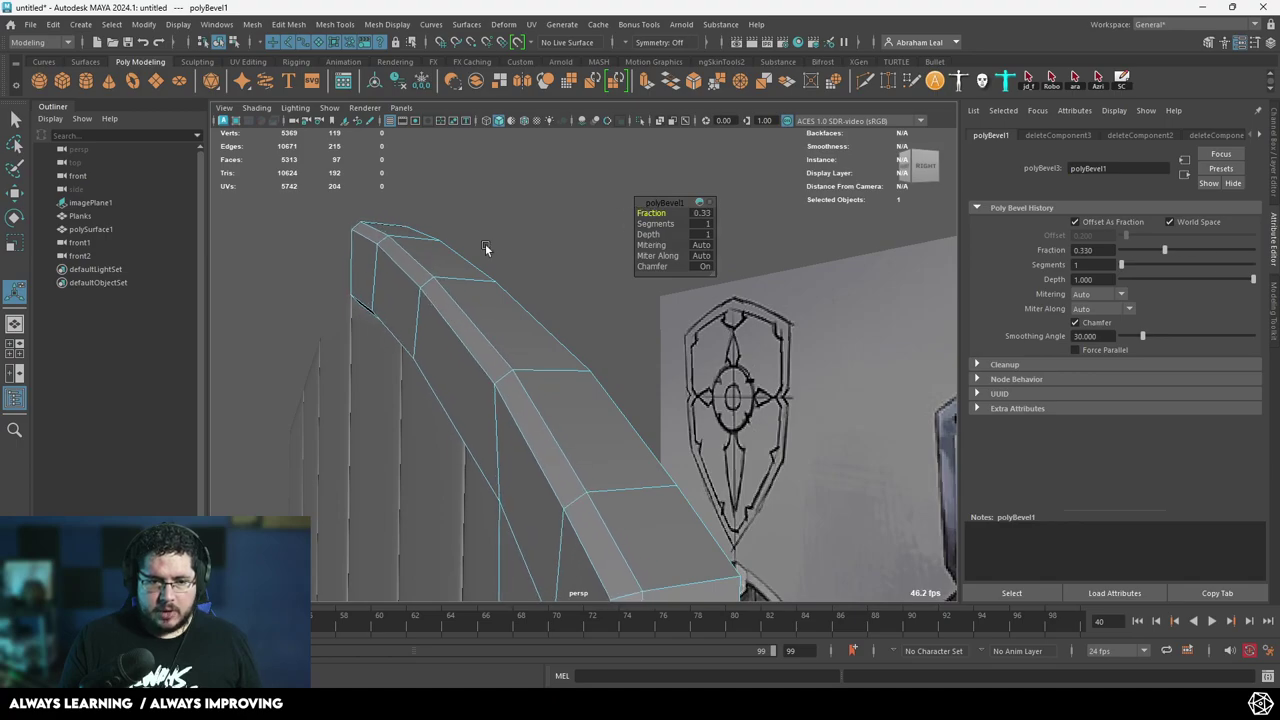
{"action": "left_click_drag", "start_coordinate": [485, 245], "coordinate": [586, 299], "text": "alt"}
{"action": "right_click_drag", "start_coordinate": [586, 299], "coordinate": [603, 197]}
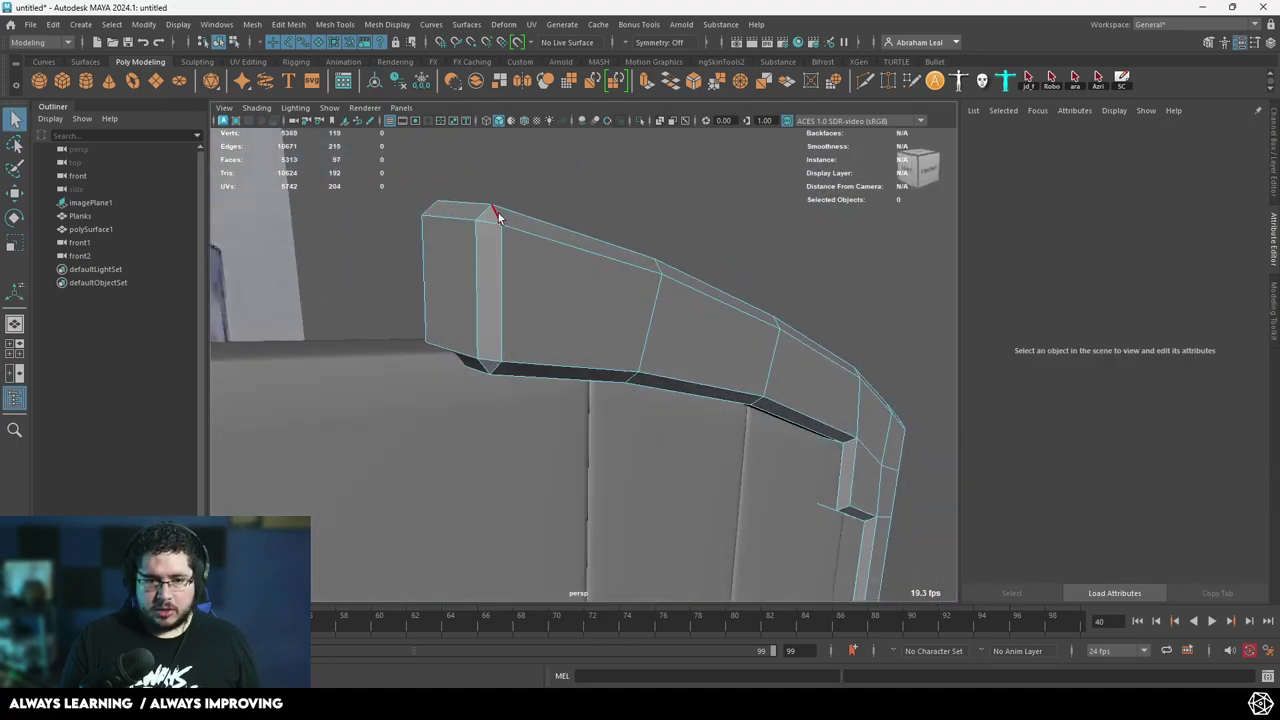
{"action": "left_click_drag", "start_coordinate": [498, 213], "coordinate": [442, 295], "text": "alt"}
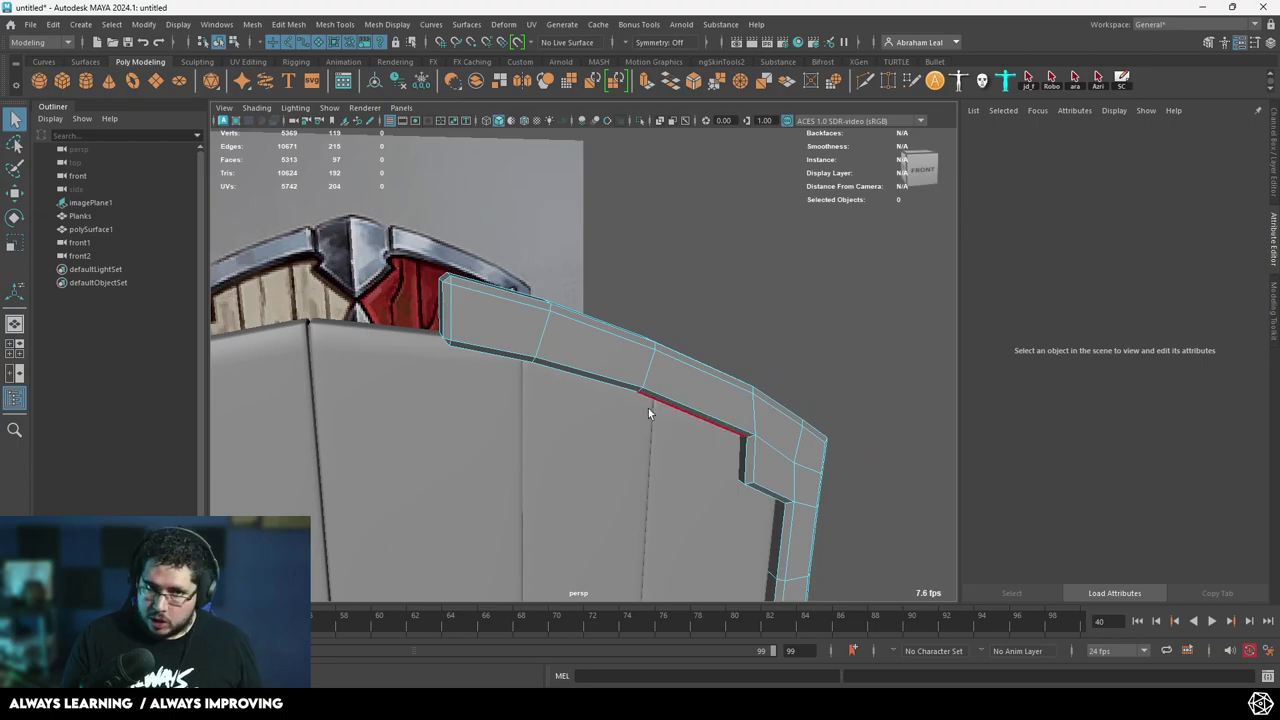
Set the rim's bevel to 2 segments with depth 0.
{"action": "left_click_drag", "start_coordinate": [555, 347], "coordinate": [717, 393], "text": "alt"}
{"action": "left_click", "coordinate": [717, 393]}
{"action": "key", "text": "t"}
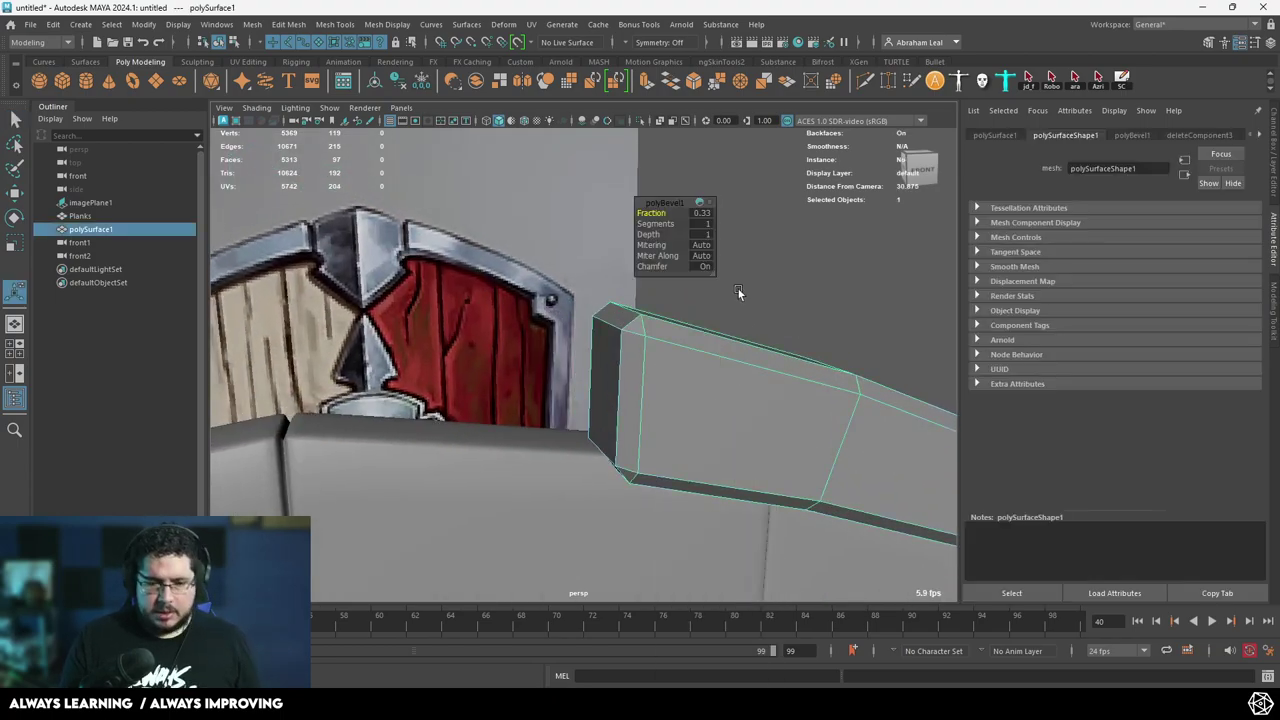
{"action": "left_click_drag", "start_coordinate": [650, 224], "coordinate": [656, 224]}
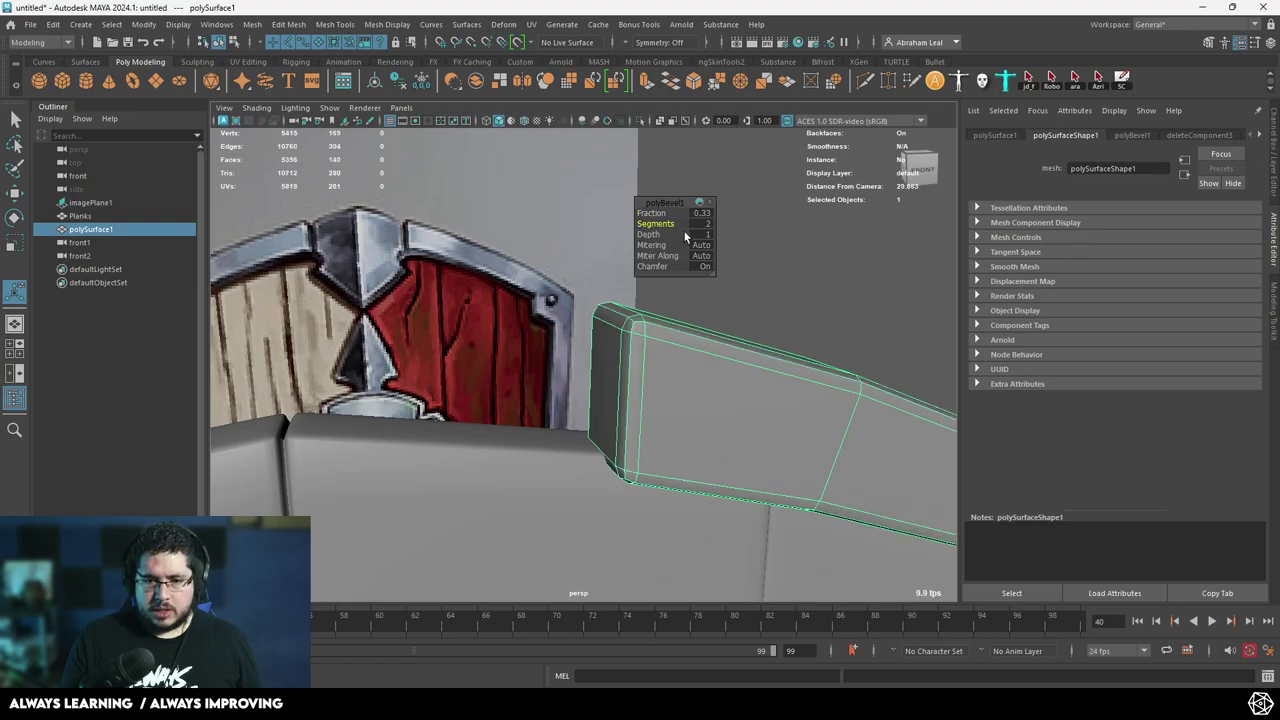
{"action": "type", "text": "0"}
{"action": "key", "text": "Return"}
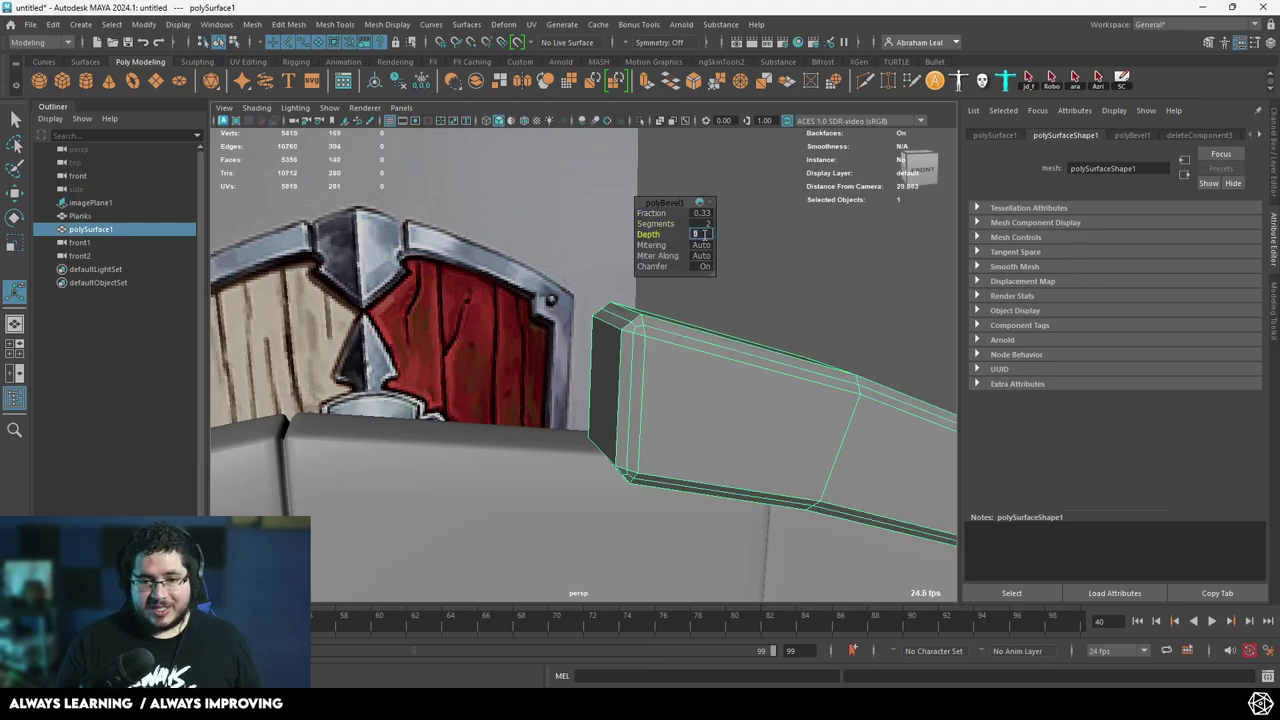
{"action": "left_click_drag", "start_coordinate": [746, 345], "coordinate": [581, 360], "text": "alt"}
{"action": "key", "text": "q"}
Examine the rim's top end with and without smoothing to judge how the flat bevel holds its shape.
{"action": "scroll", "coordinate": [838, 406], "scroll_direction": "down", "scroll_amount": 4}
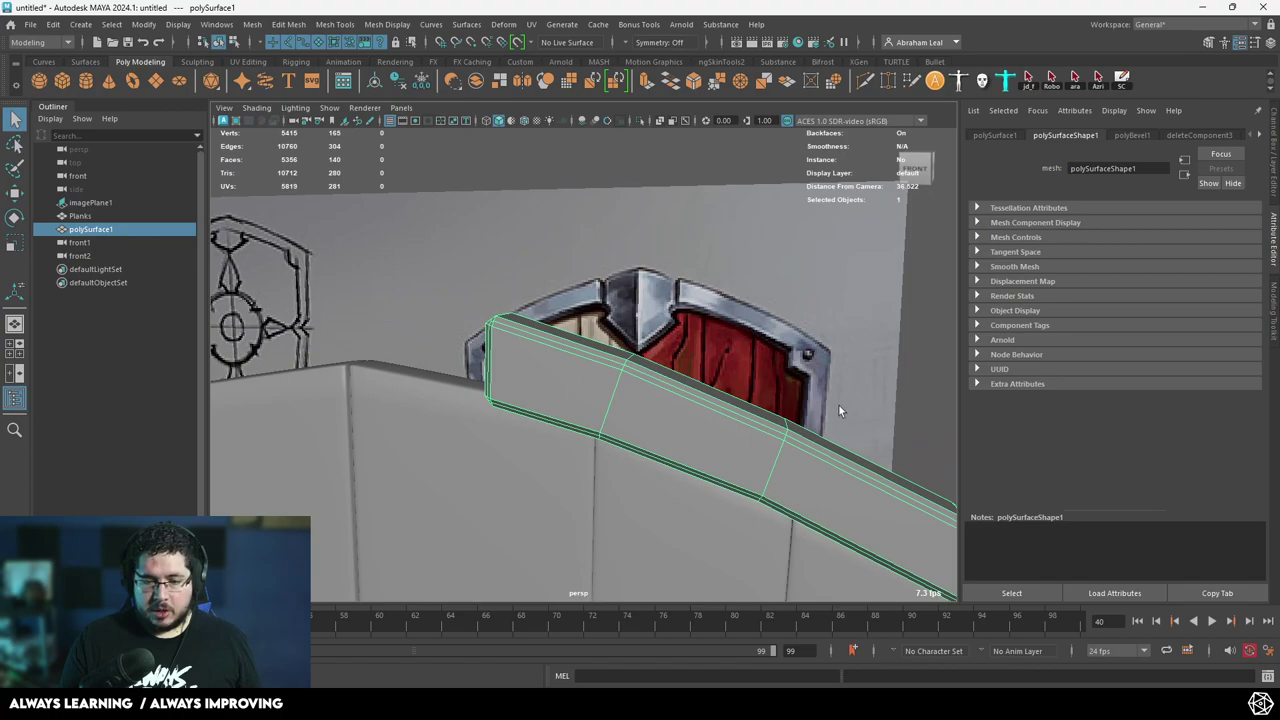
{"action": "left_click_drag", "start_coordinate": [838, 406], "coordinate": [908, 377], "text": "alt"}
{"action": "left_click", "coordinate": [906, 378]}
{"action": "left_click", "coordinate": [716, 392]}
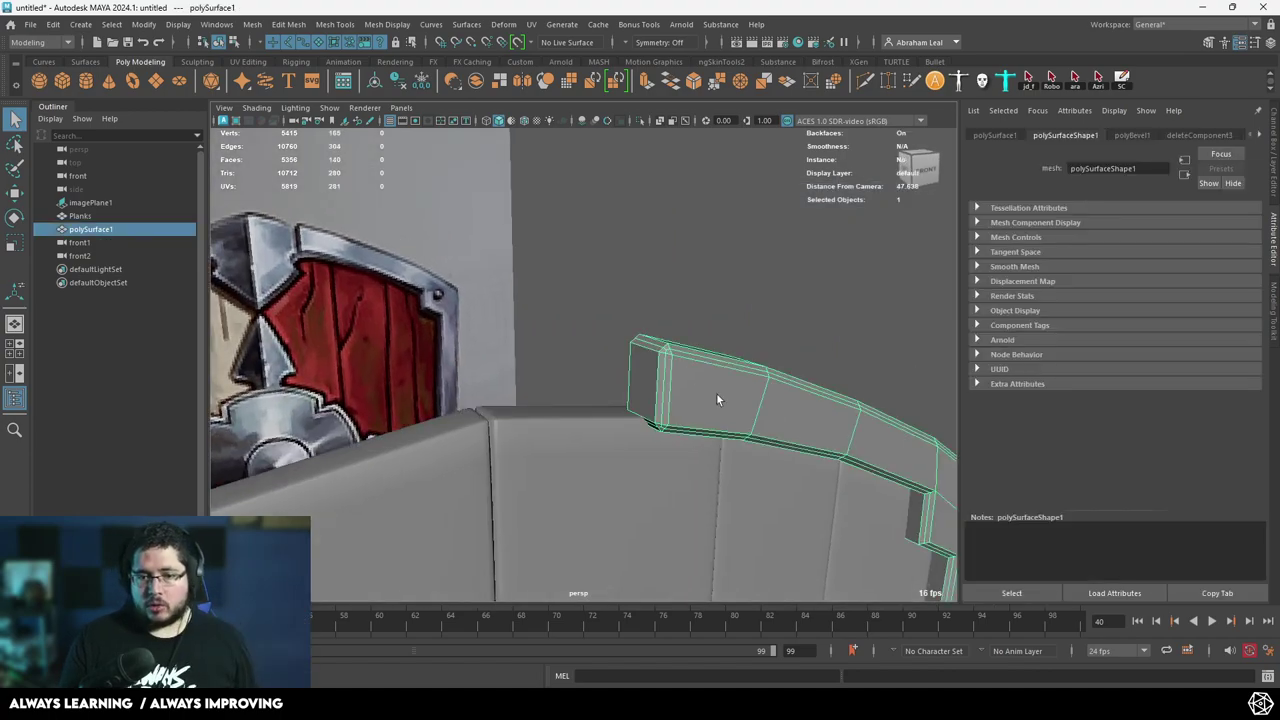
{"action": "left_click_drag", "start_coordinate": [716, 392], "coordinate": [752, 404], "text": "alt"}
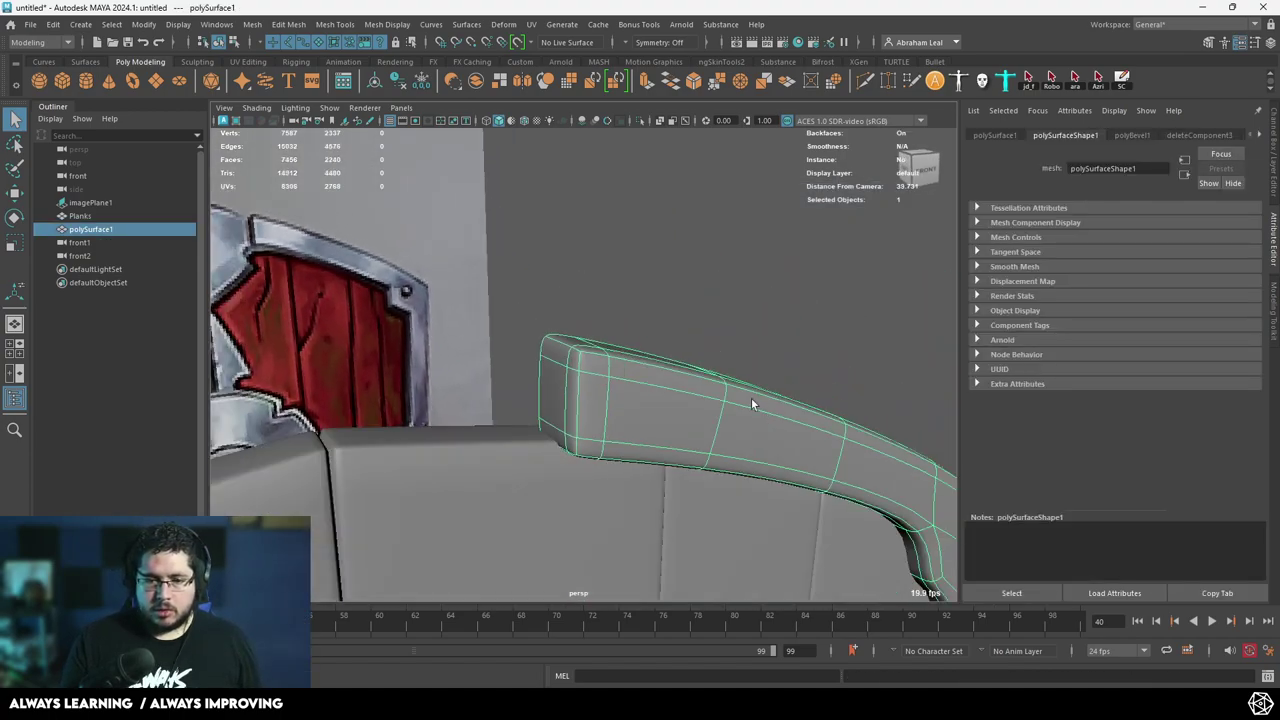
{"action": "left_click_drag", "start_coordinate": [825, 297], "coordinate": [589, 323], "text": "alt"}
{"action": "right_click_drag", "start_coordinate": [589, 323], "coordinate": [517, 262], "text": "alt"}
{"action": "left_click_drag", "start_coordinate": [789, 446], "coordinate": [690, 405], "text": "alt"}
{"action": "right_click_drag", "start_coordinate": [690, 405], "coordinate": [523, 345], "text": "alt"}
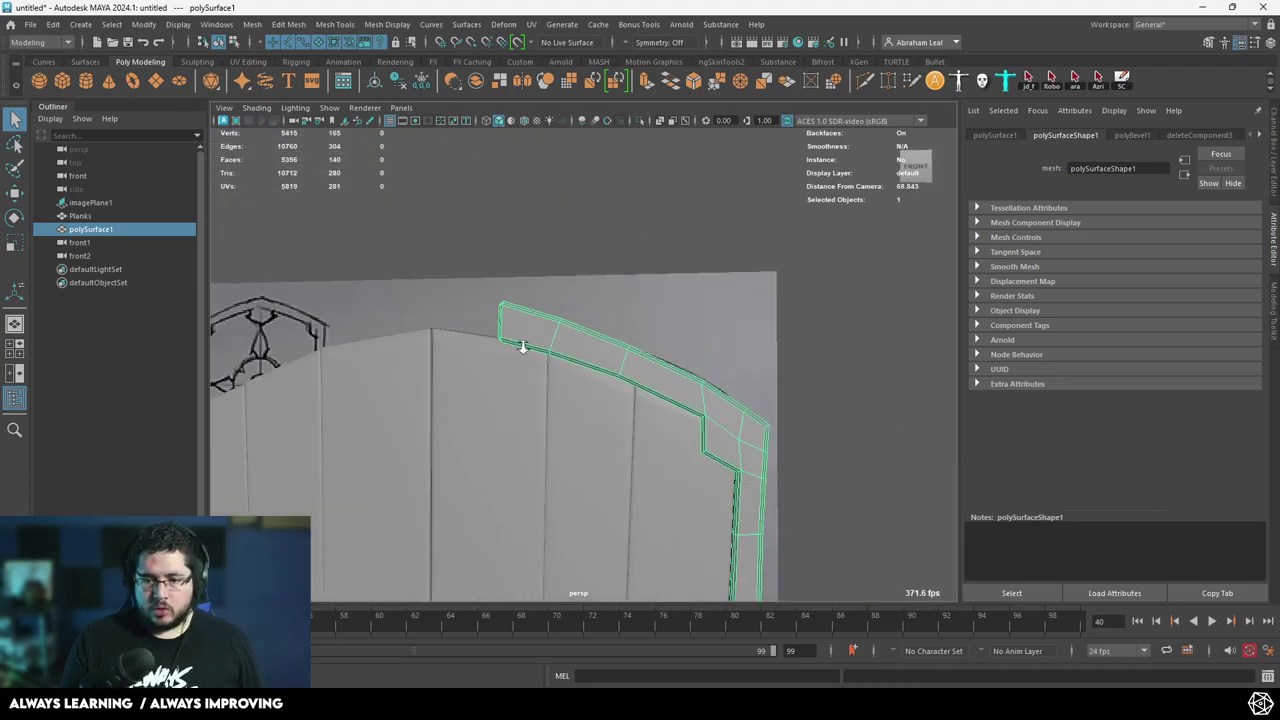
Insert a support edge loop across the rim right beside the bevel of its top end with the Multi-Cut tool.
{"action": "scroll", "coordinate": [523, 342], "scroll_direction": "up", "scroll_amount": 6}
{"action": "left_click_drag", "start_coordinate": [530, 317], "coordinate": [545, 317], "text": "alt"}
{"action": "middle_click_drag", "start_coordinate": [545, 317], "coordinate": [580, 330], "text": "alt"}
{"action": "right_click_drag", "start_coordinate": [580, 330], "coordinate": [614, 326], "text": "alt"}
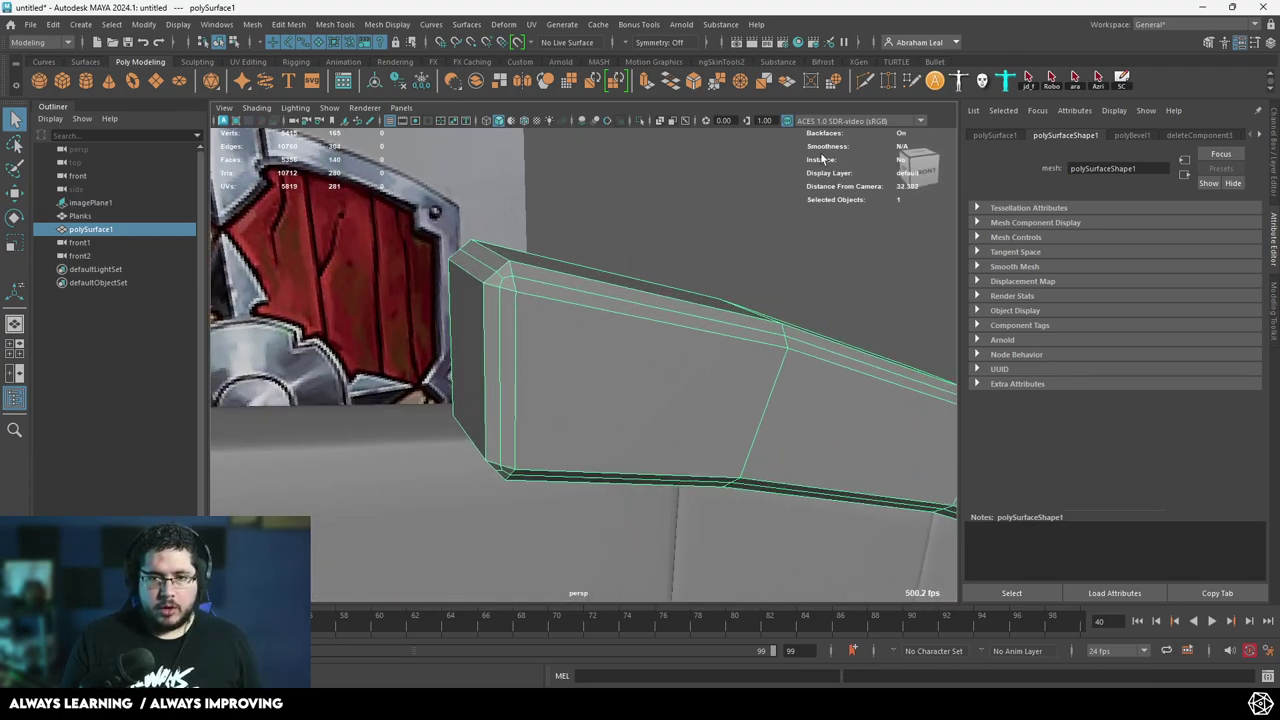
{"action": "left_click", "coordinate": [866, 83]}
{"action": "left_click", "coordinate": [520, 472]}
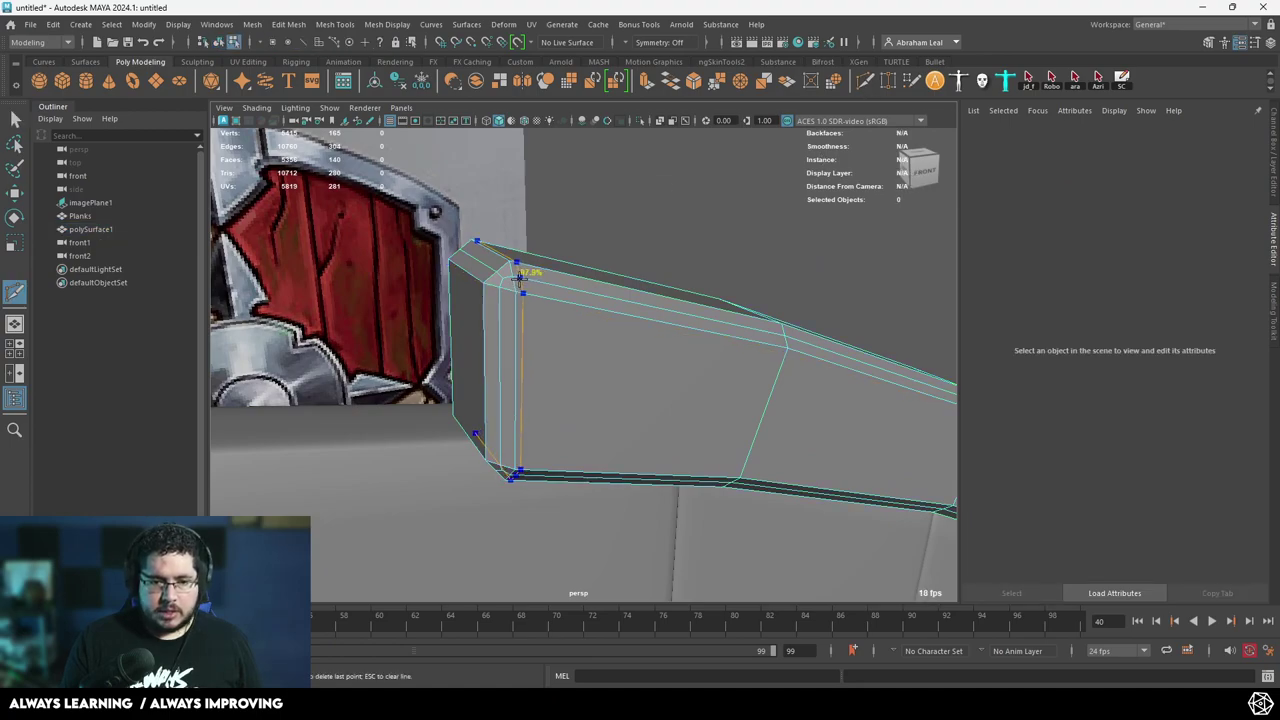
{"action": "left_click", "coordinate": [519, 279], "text": "ctrl"}
{"action": "key", "text": "3"}
{"action": "key", "text": "1"}
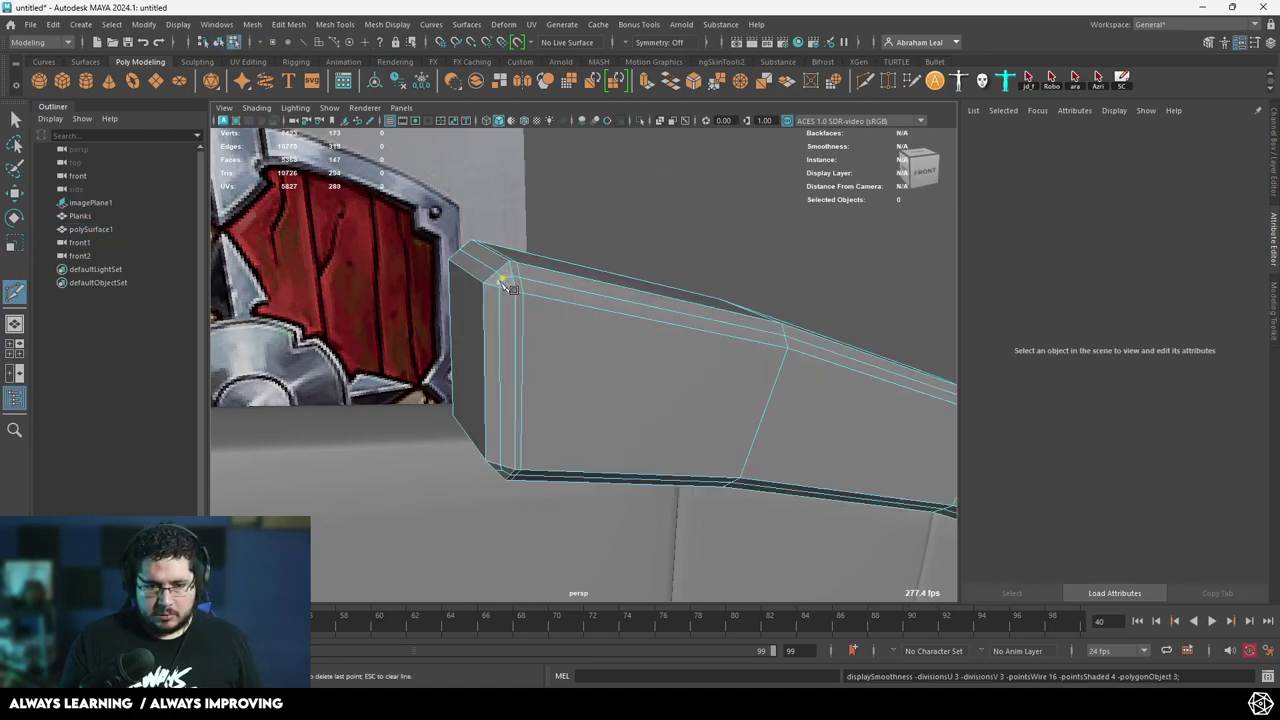
Insert lengthwise support edge loops on the rim's front face beside its outer and inner bevels, and preview the result smoothed.
{"action": "left_click", "coordinate": [496, 294], "text": "ctrl"}
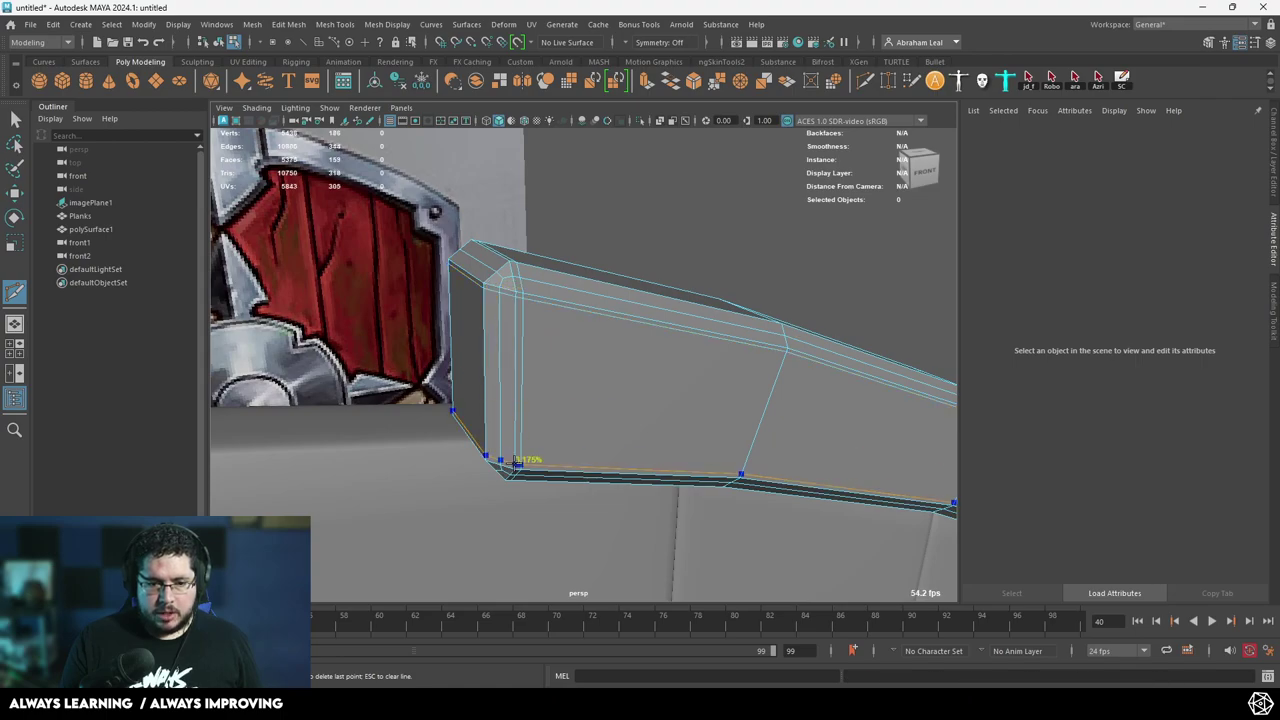
{"action": "left_click", "coordinate": [517, 463], "text": "ctrl"}
{"action": "key", "text": "3"}
{"action": "left_click_drag", "start_coordinate": [586, 429], "coordinate": [455, 388], "text": "alt"}
{"action": "key", "text": "1"}
Insert support edge loops on the side faces beside the bevel at the rim's top end, and check them smoothed.
{"action": "scroll", "coordinate": [564, 393], "scroll_direction": "up", "scroll_amount": 5}
{"action": "middle_click_drag", "start_coordinate": [455, 388], "coordinate": [515, 421], "text": "alt"}
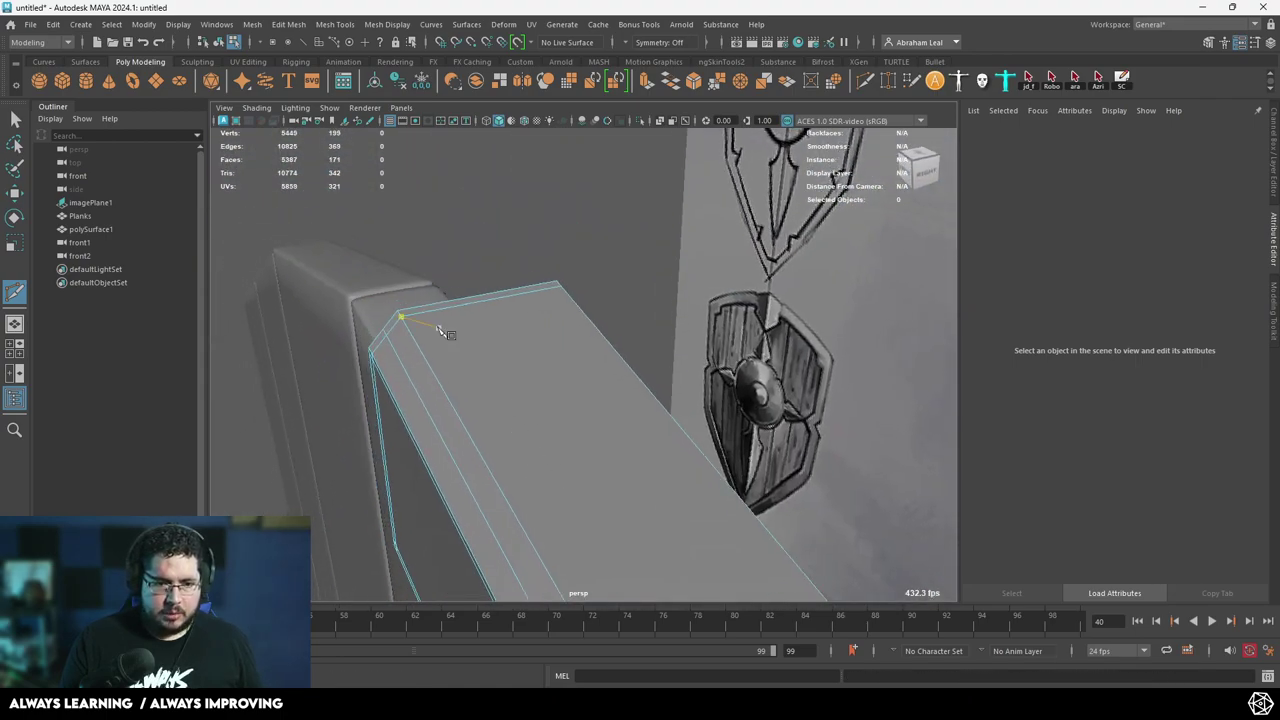
{"action": "left_click_drag", "start_coordinate": [418, 340], "coordinate": [572, 345], "text": "ctrl"}
{"action": "left_click", "coordinate": [400, 308], "text": "ctrl"}
{"action": "left_click", "coordinate": [400, 307], "text": "ctrl"}
{"action": "scroll", "coordinate": [572, 345], "scroll_direction": "down", "scroll_amount": 2}
{"action": "key", "text": "3"}
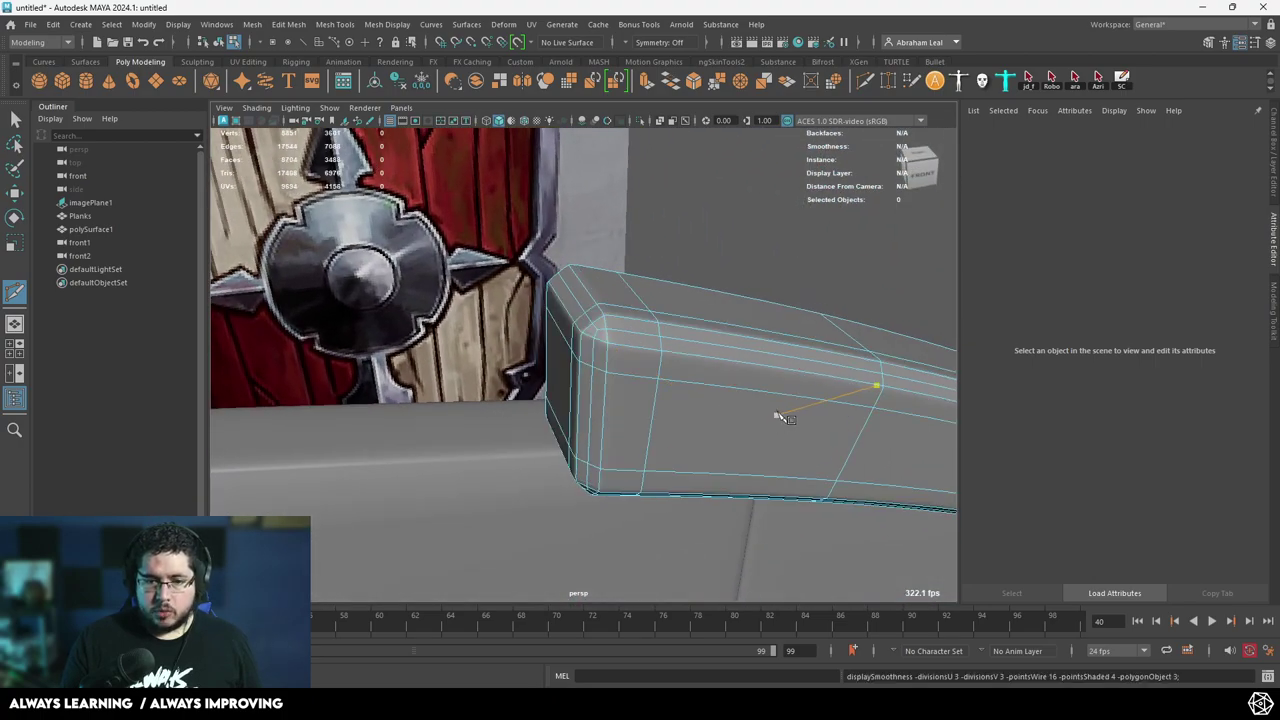
{"action": "left_click_drag", "start_coordinate": [777, 417], "coordinate": [705, 470], "text": "alt"}
{"action": "key", "text": "1"}
Insert support edge loops across the rim beside the corners of the stepped upper notch and the upper outer corner.
{"action": "middle_click_drag", "start_coordinate": [626, 243], "coordinate": [666, 404], "text": "alt"}
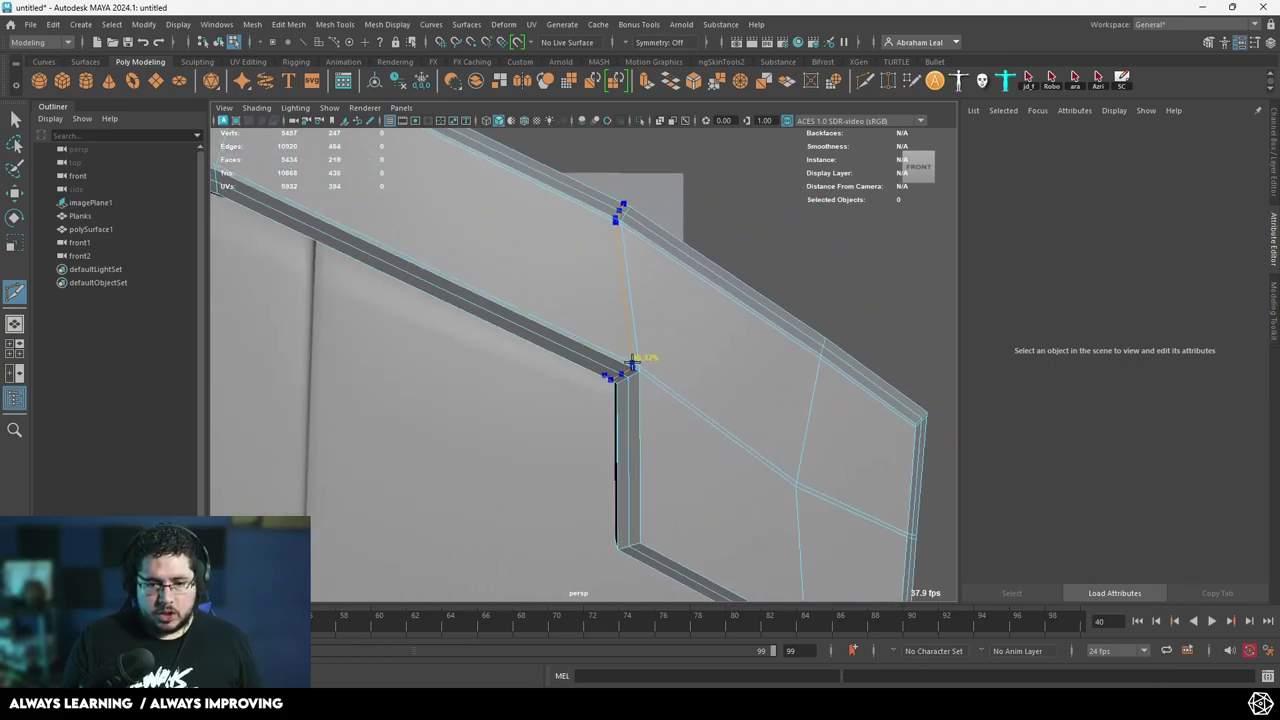
{"action": "middle_click_drag", "start_coordinate": [662, 464], "coordinate": [638, 378], "text": "alt"}
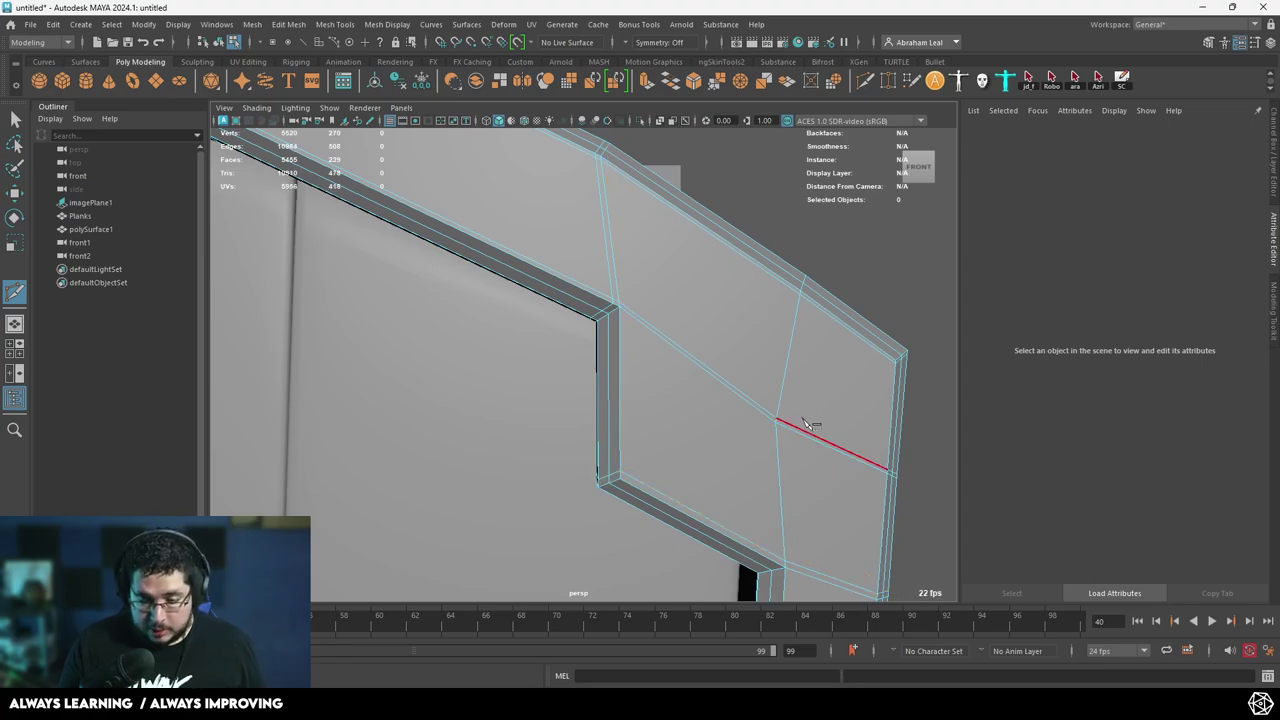
{"action": "right_click_drag", "start_coordinate": [810, 425], "coordinate": [655, 362], "text": "alt"}
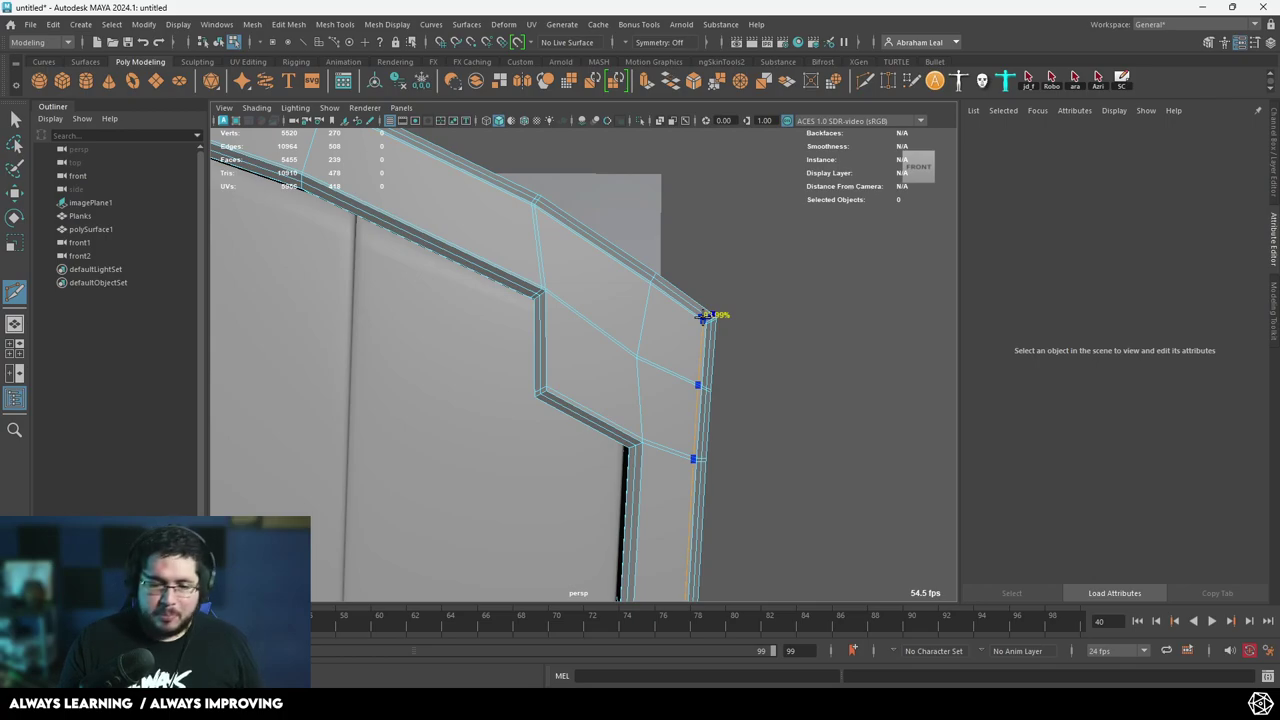
{"action": "middle_click_drag", "start_coordinate": [737, 405], "coordinate": [733, 381], "text": "alt"}
{"action": "middle_click_drag", "start_coordinate": [648, 416], "coordinate": [627, 295], "text": "alt"}
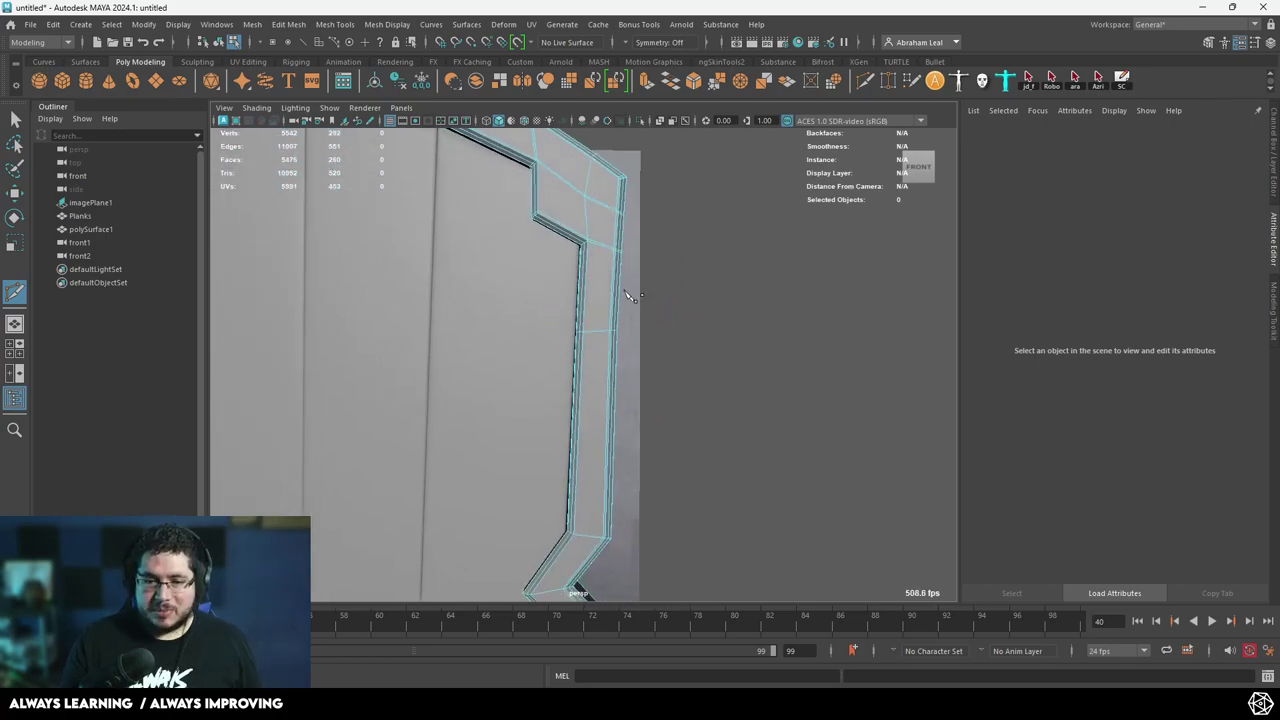
Insert support edge loops across the rim next to the three bends of the zigzag on its side.
{"action": "middle_click_drag", "start_coordinate": [672, 460], "coordinate": [648, 243], "text": "alt"}
{"action": "scroll", "coordinate": [648, 244], "scroll_direction": "up", "scroll_amount": 5}
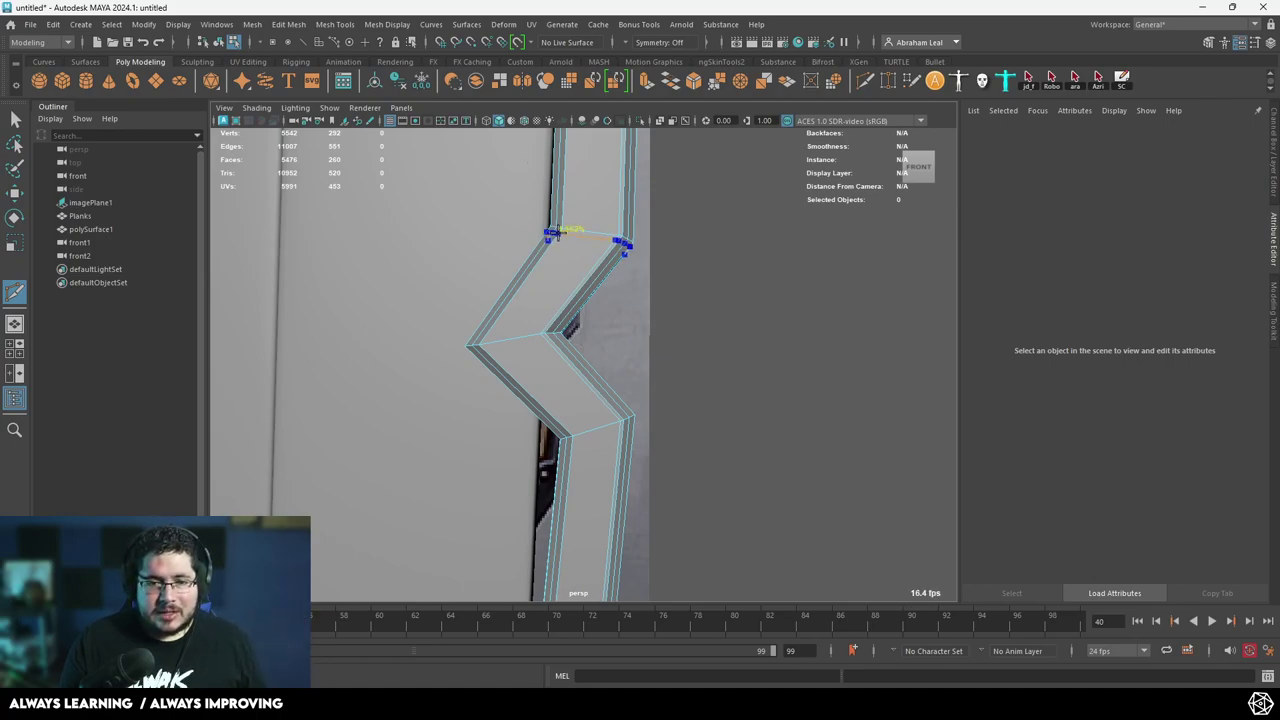
{"action": "middle_click_drag", "start_coordinate": [548, 320], "coordinate": [655, 258], "text": "alt"}
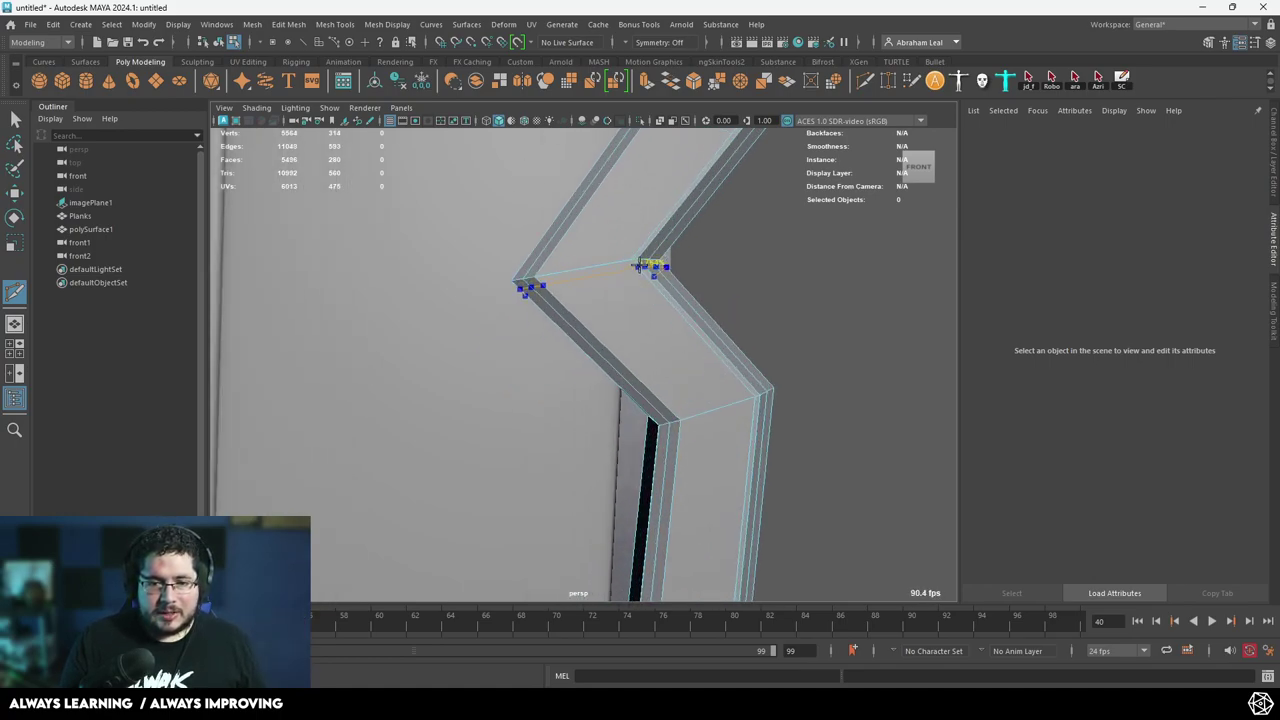
{"action": "left_click", "coordinate": [635, 253], "text": "ctrl"}
{"action": "middle_click_drag", "start_coordinate": [706, 354], "coordinate": [637, 304], "text": "alt"}
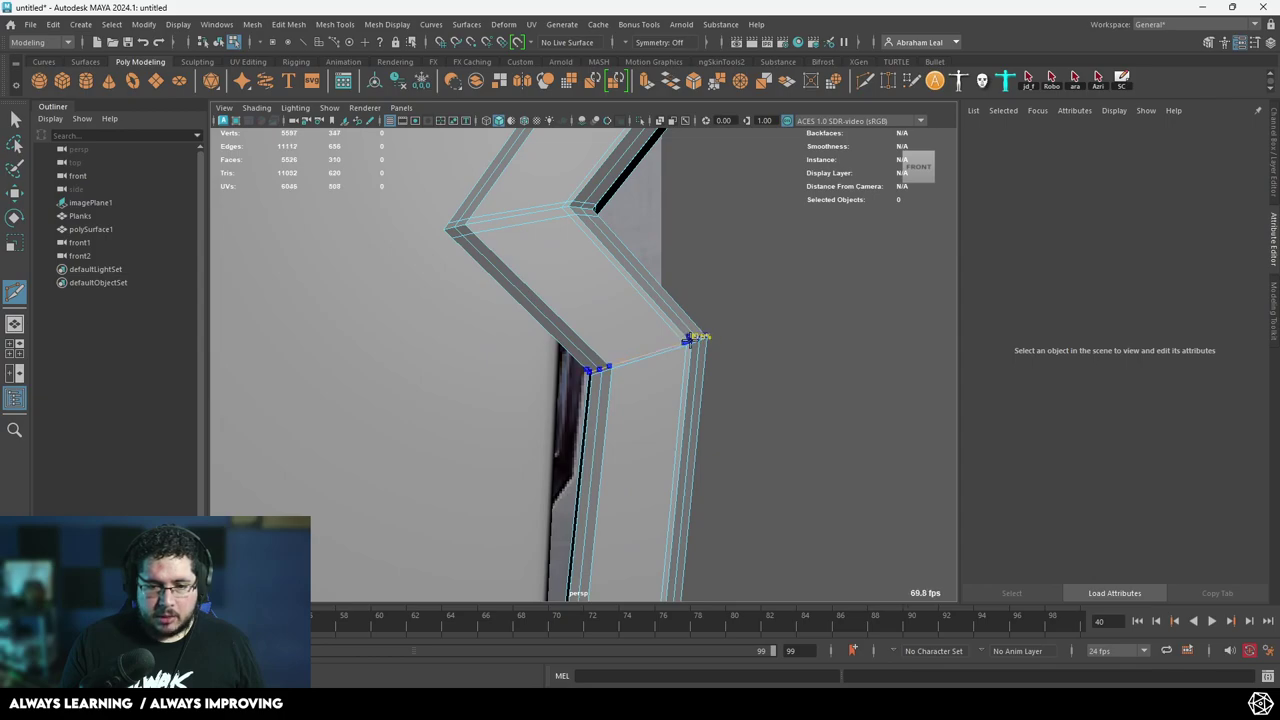
{"action": "middle_click_drag", "start_coordinate": [695, 349], "coordinate": [716, 135], "text": "alt"}
Insert support edge loops across the rim around the corners of the inward spike below the zigzag.
{"action": "scroll", "coordinate": [708, 446], "scroll_direction": "down", "scroll_amount": 3}
{"action": "middle_click_drag", "start_coordinate": [708, 446], "coordinate": [665, 320], "text": "alt"}
{"action": "scroll", "coordinate": [649, 366], "scroll_direction": "up", "scroll_amount": 5}
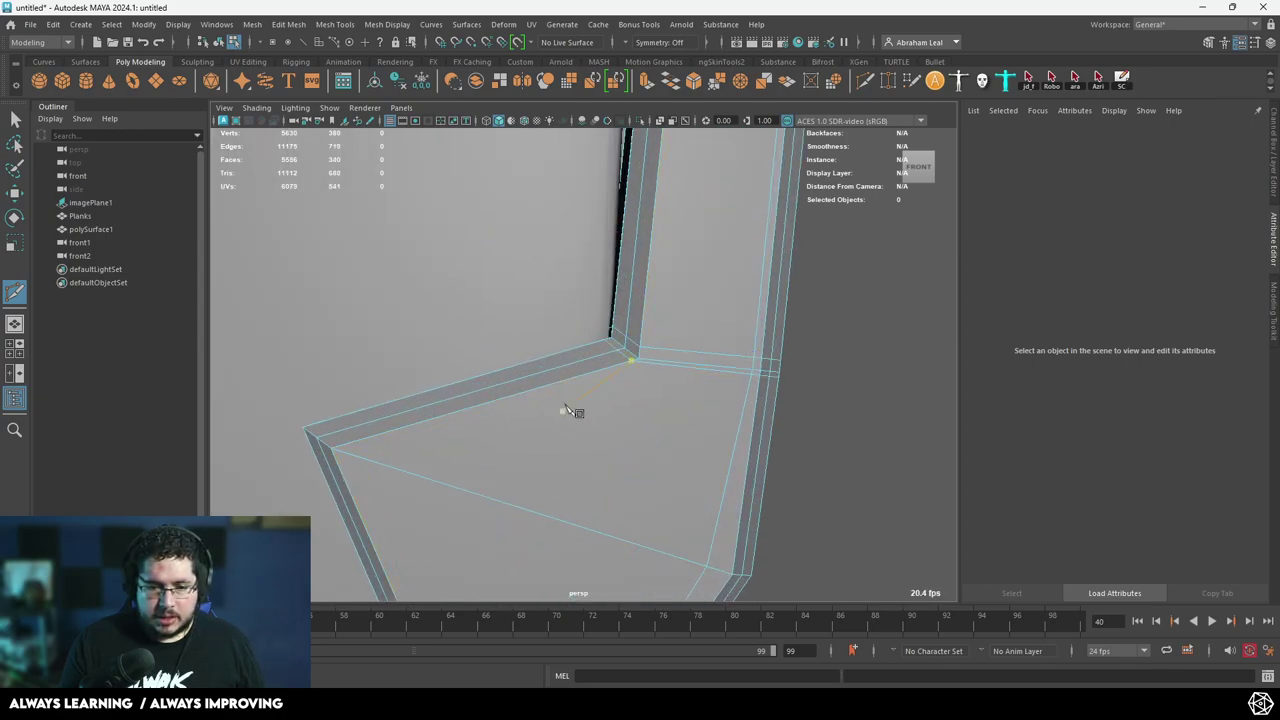
{"action": "left_click_drag", "start_coordinate": [567, 410], "coordinate": [627, 316], "text": "alt"}
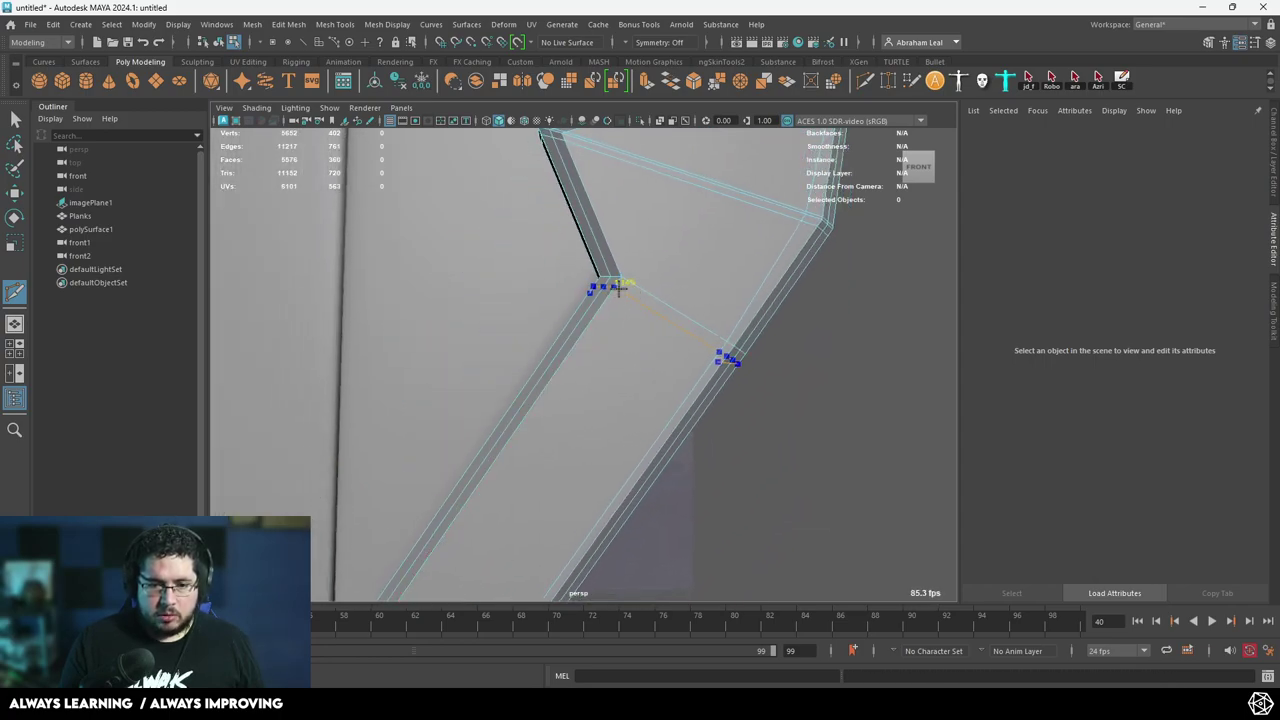
{"action": "right_click", "coordinate": [624, 282]}
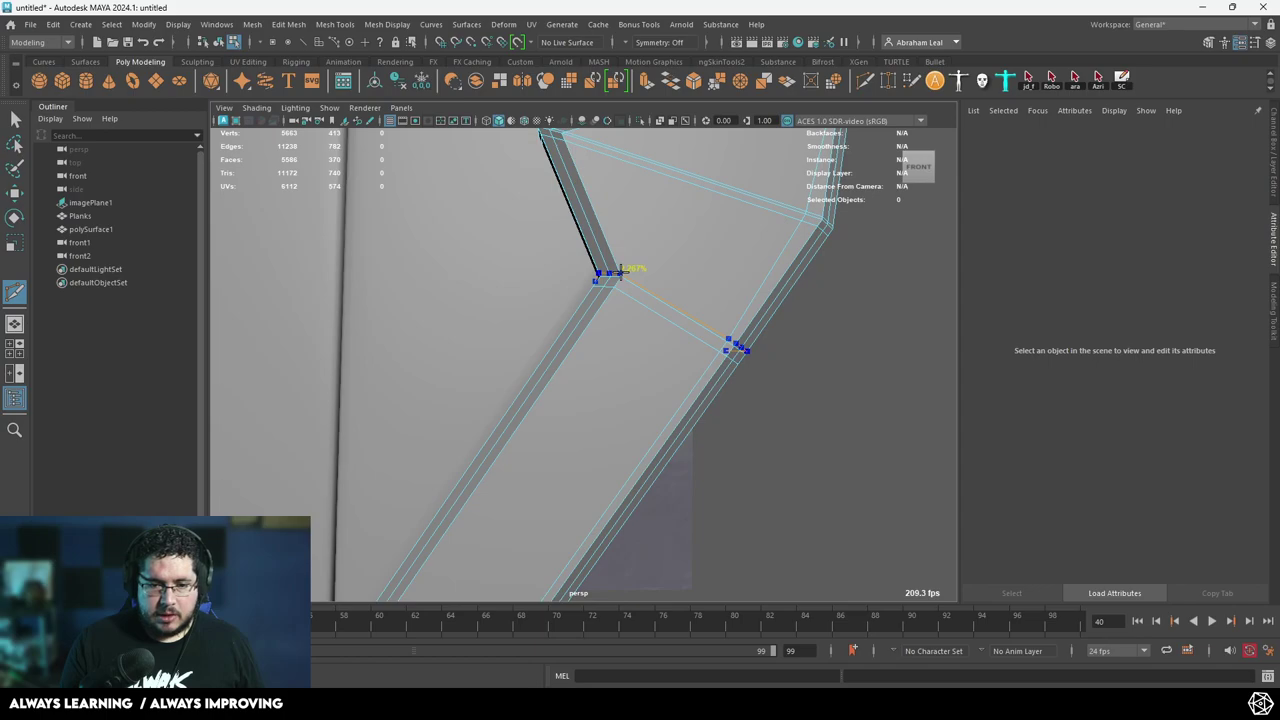
{"action": "left_click", "coordinate": [626, 275], "text": "ctrl"}
Insert lengthwise support edge loops along the rim's front beside the bevel, and preview the lower part smoothed.
{"action": "left_click_drag", "start_coordinate": [626, 275], "coordinate": [810, 316], "text": "alt"}
{"action": "middle_click_drag", "start_coordinate": [614, 300], "coordinate": [639, 448], "text": "alt"}
{"action": "left_click_drag", "start_coordinate": [583, 412], "coordinate": [488, 360], "text": "alt"}
{"action": "scroll", "coordinate": [600, 369], "scroll_direction": "down", "scroll_amount": 4}
{"action": "scroll", "coordinate": [650, 358], "scroll_direction": "up", "scroll_amount": 5}
{"action": "left_click_drag", "start_coordinate": [657, 357], "coordinate": [624, 387], "text": "alt"}
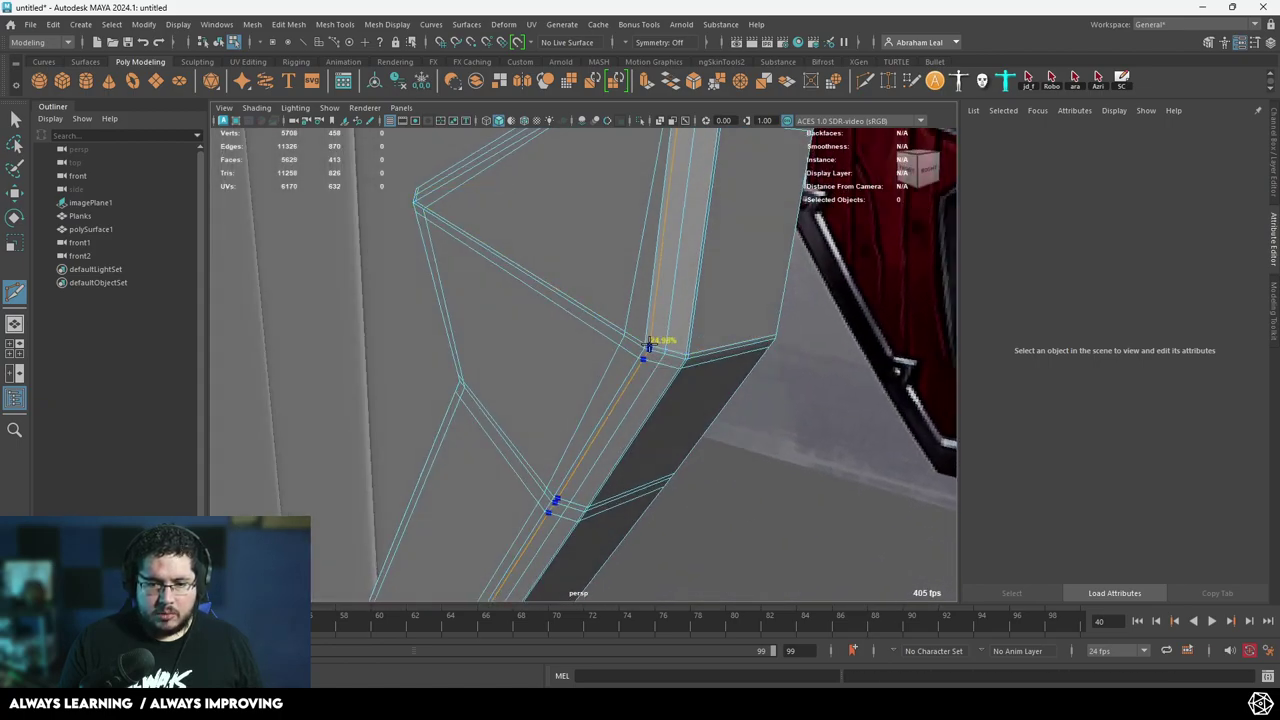
{"action": "key", "text": "3"}
{"action": "scroll", "coordinate": [691, 426], "scroll_direction": "down", "scroll_amount": 5}
{"action": "left_click_drag", "start_coordinate": [691, 426], "coordinate": [795, 418], "text": "alt"}
{"action": "scroll", "coordinate": [697, 414], "scroll_direction": "down", "scroll_amount": 3}
{"action": "middle_click_drag", "start_coordinate": [697, 414], "coordinate": [810, 310], "text": "alt"}
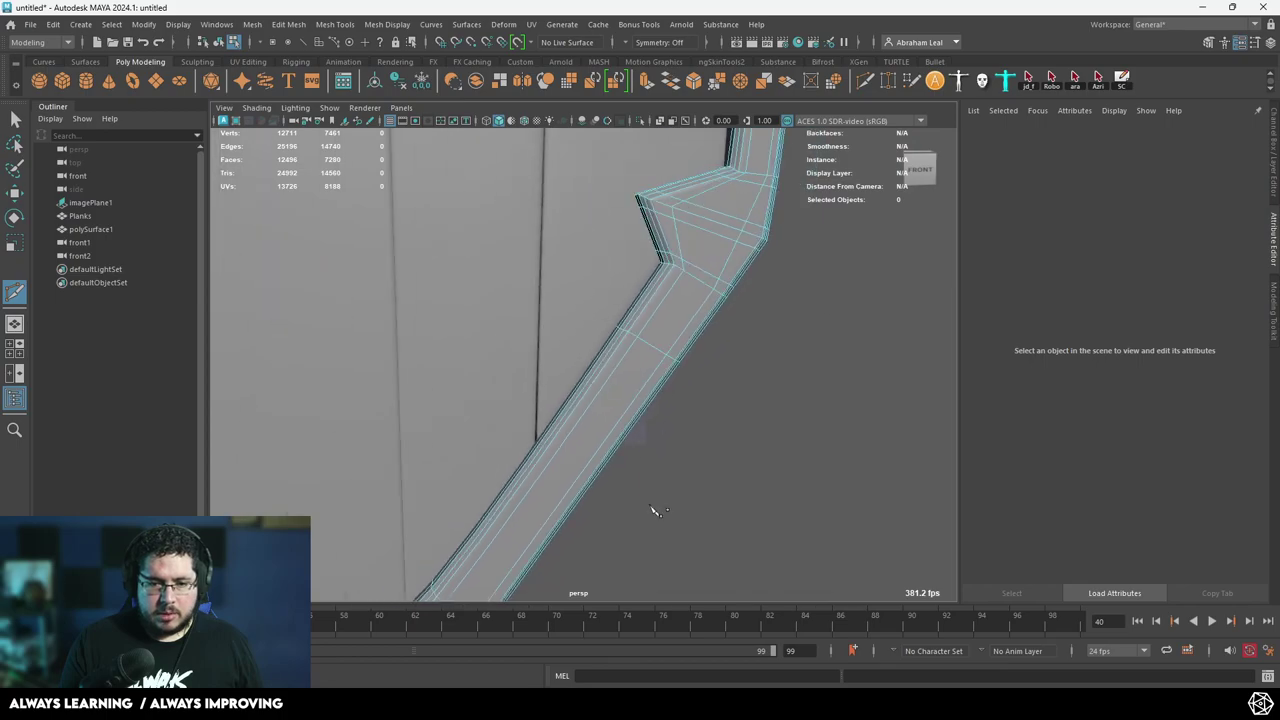
Insert support edge loops across the rim beside the corners of the lower inward spike on its diagonal section.
{"action": "middle_click_drag", "start_coordinate": [654, 511], "coordinate": [795, 305], "text": "alt"}
{"action": "left_click_drag", "start_coordinate": [560, 527], "coordinate": [676, 470], "text": "alt"}
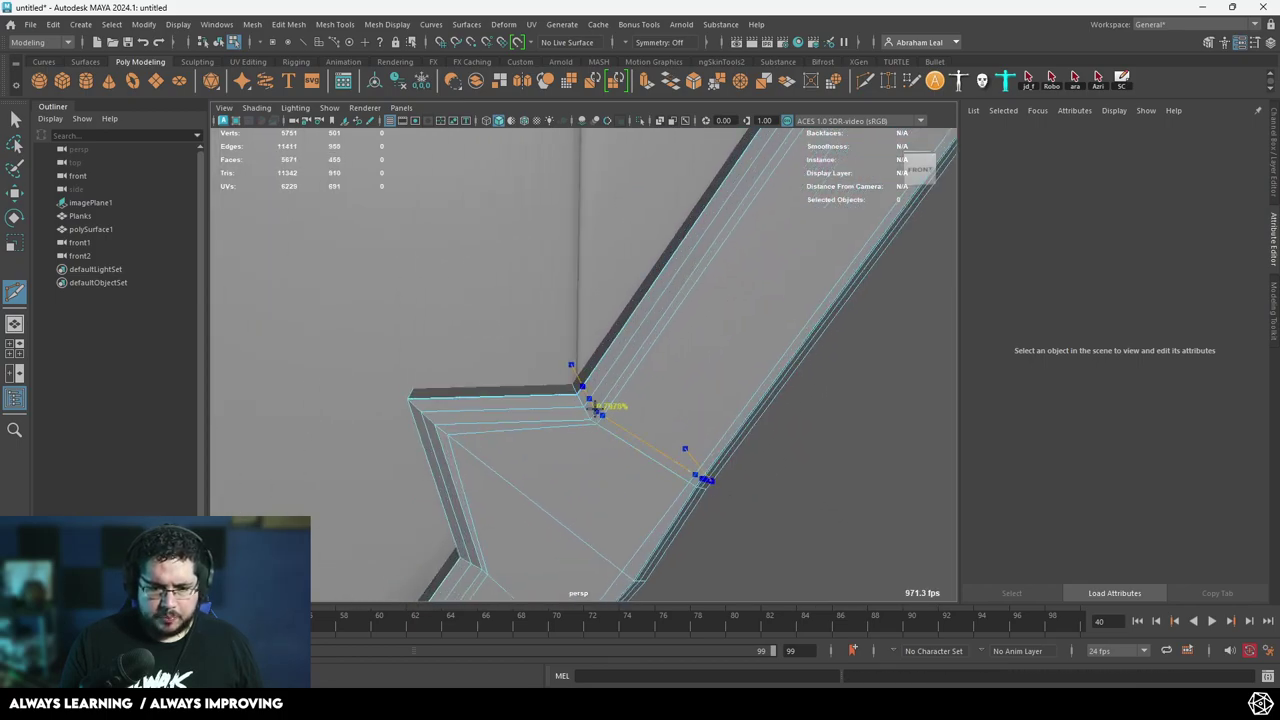
{"action": "middle_click_drag", "start_coordinate": [550, 446], "coordinate": [595, 416], "text": "alt"}
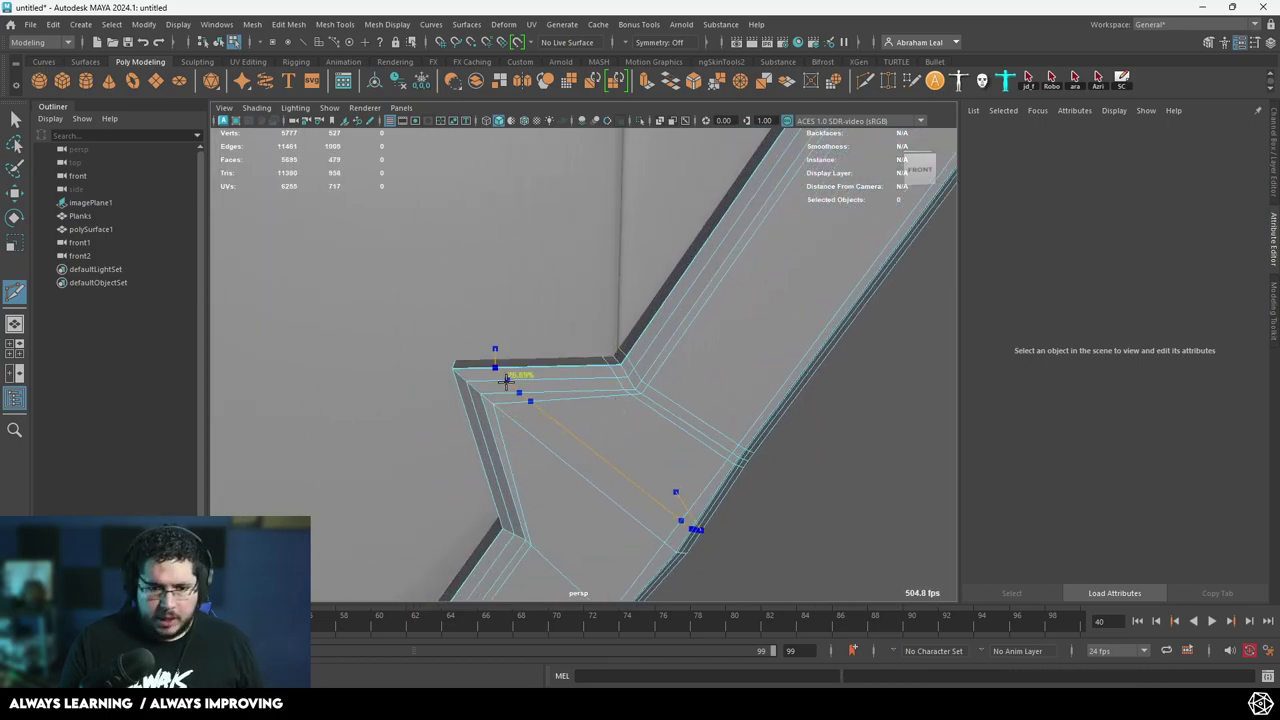
{"action": "left_click_drag", "start_coordinate": [522, 460], "coordinate": [580, 398], "text": "alt"}
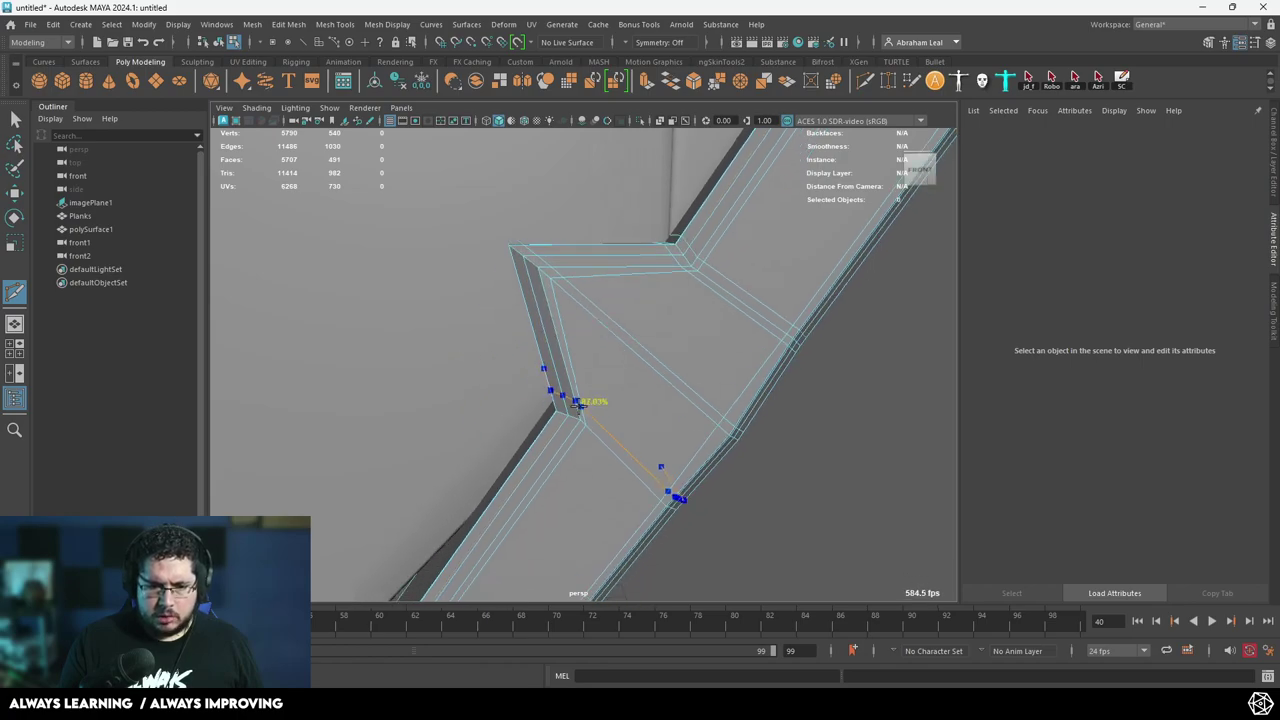
{"action": "left_click_drag", "start_coordinate": [530, 484], "coordinate": [604, 334], "text": "alt"}
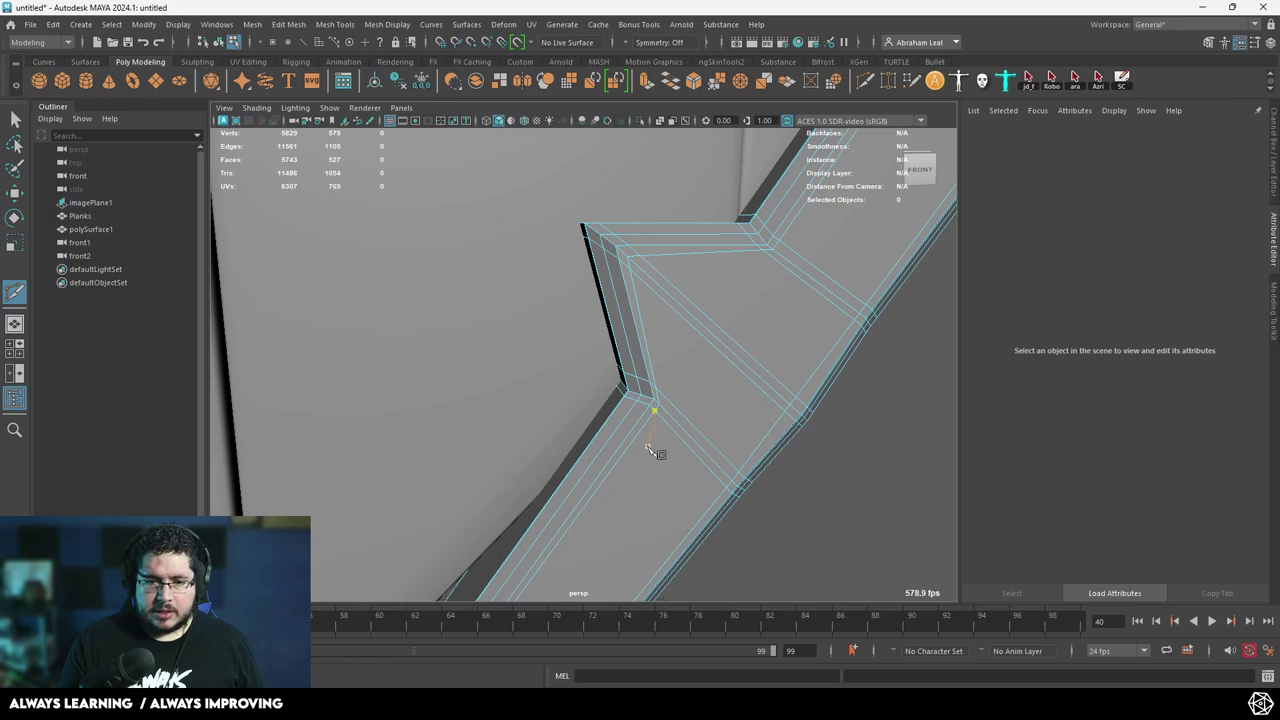
Insert support edge loops across the rim beside the corner at the shield's bottom tip.
{"action": "left_click_drag", "start_coordinate": [651, 451], "coordinate": [906, 532], "text": "alt"}
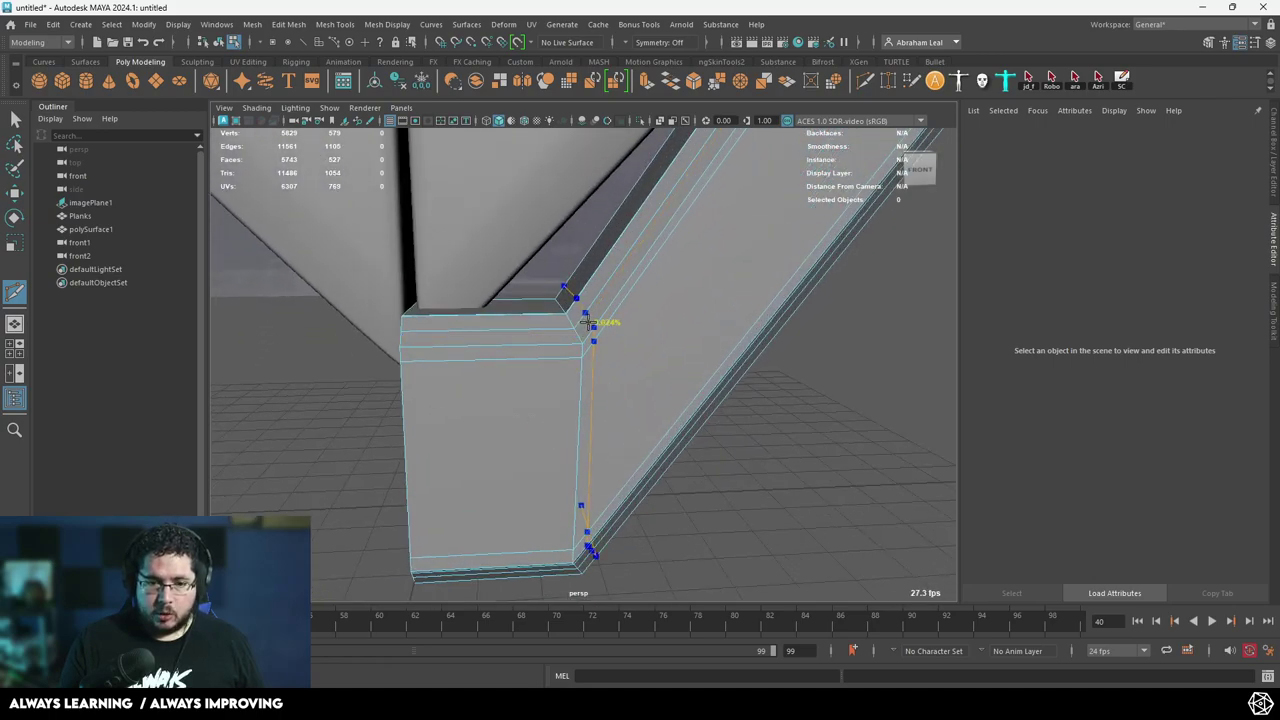
{"action": "scroll", "coordinate": [630, 370], "scroll_direction": "down", "scroll_amount": 5}
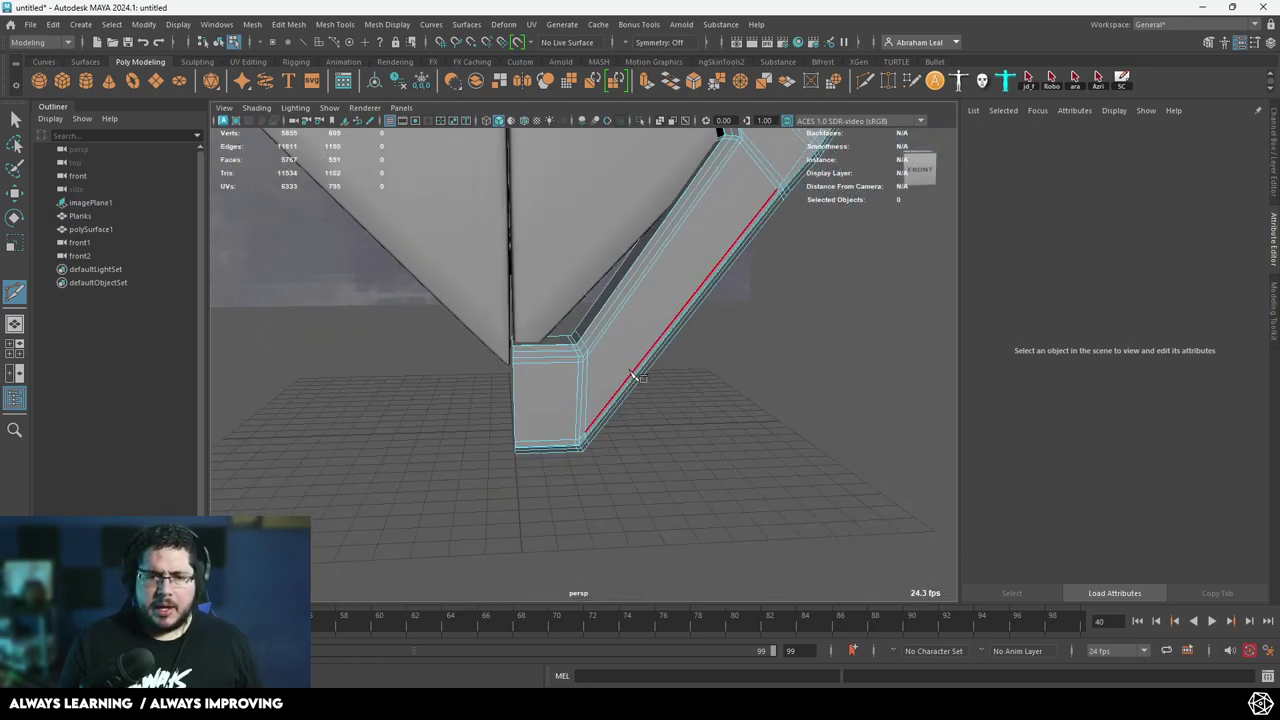
{"action": "scroll", "coordinate": [632, 371], "scroll_direction": "up", "scroll_amount": 4}
{"action": "scroll", "coordinate": [632, 371], "scroll_direction": "down", "scroll_amount": 12}
{"action": "scroll", "coordinate": [672, 378], "scroll_direction": "up", "scroll_amount": 10}
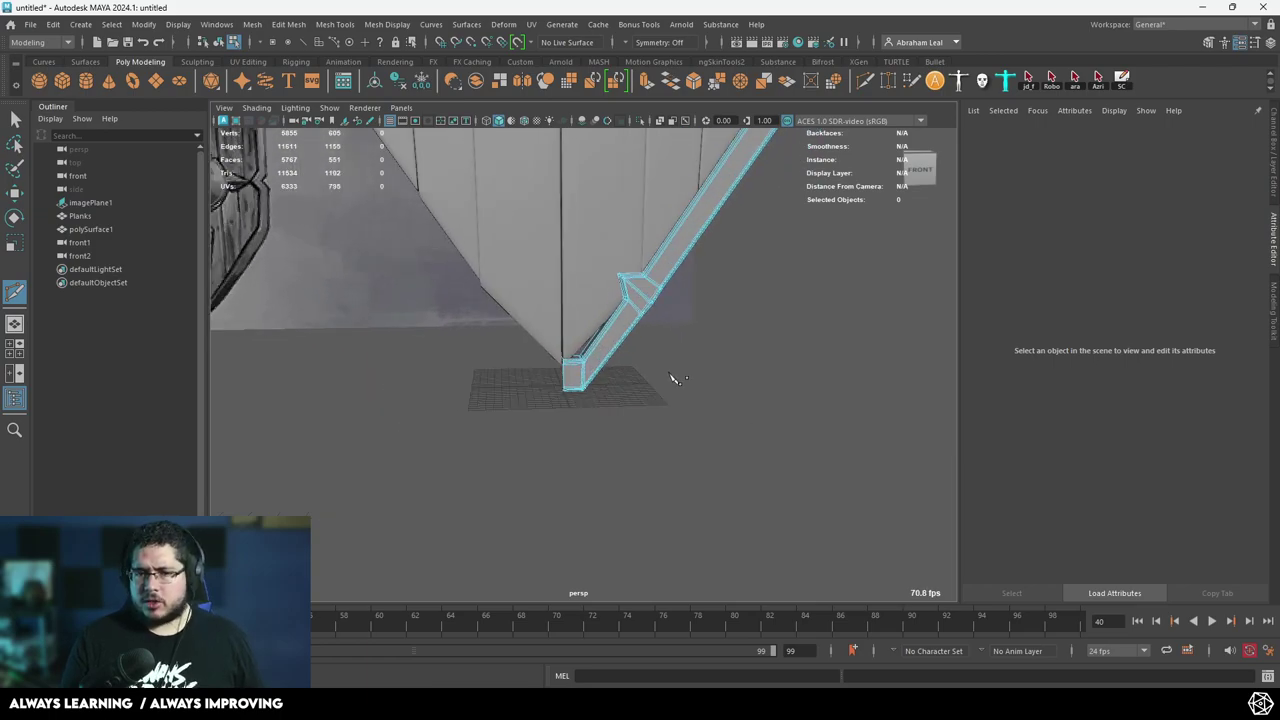
Return to object mode, preview the rim smoothed, and inspect its side up to the stepped upper notch.
{"action": "key", "text": "q"}
{"action": "right_click_drag", "start_coordinate": [680, 306], "coordinate": [744, 289]}
{"action": "left_click", "coordinate": [668, 316]}
{"action": "key", "text": "3"}
{"action": "left_click", "coordinate": [786, 424]}
{"action": "scroll", "coordinate": [786, 424], "scroll_direction": "down", "scroll_amount": 5}
{"action": "left_click_drag", "start_coordinate": [787, 431], "coordinate": [668, 380], "text": "alt"}
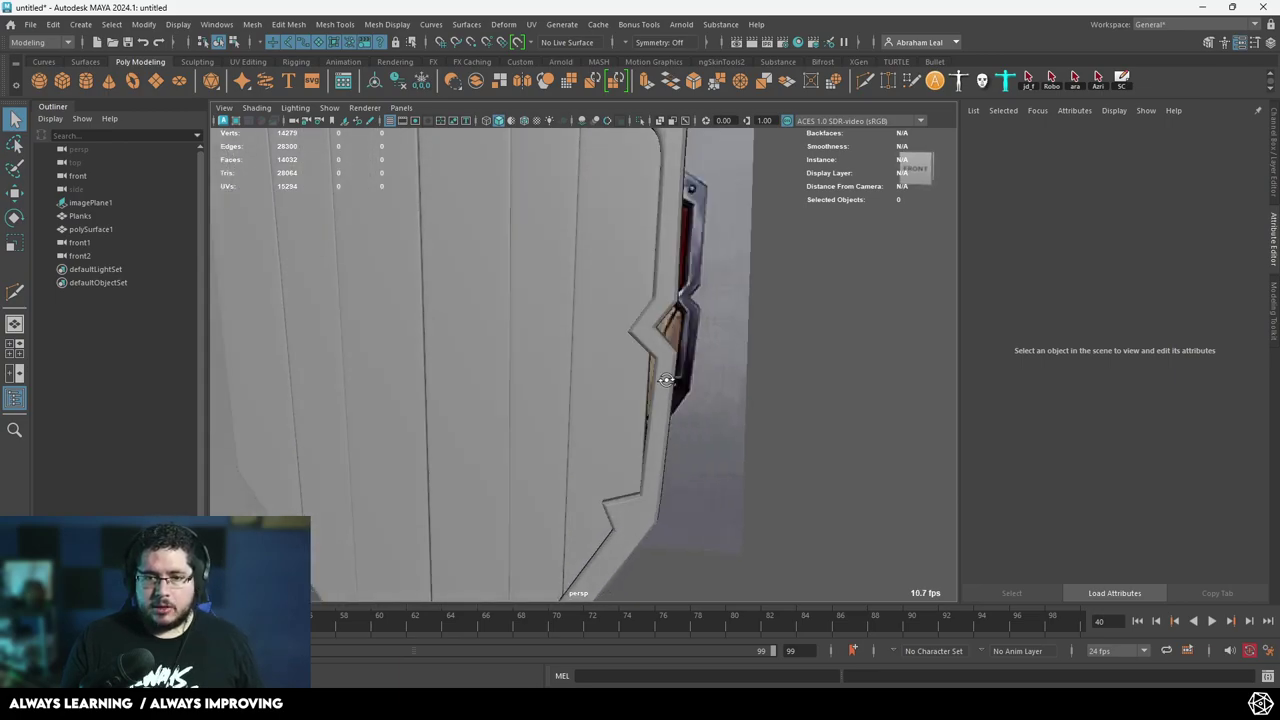
{"action": "middle_click_drag", "start_coordinate": [668, 380], "coordinate": [594, 411], "text": "alt"}
{"action": "scroll", "coordinate": [594, 411], "scroll_direction": "up", "scroll_amount": 5}
Add the missing support edge loops at the stepped upper notch's corners on the unsmoothed rim, then preview it smoothed.
{"action": "left_click", "coordinate": [534, 438]}
{"action": "key", "text": "1"}
{"action": "scroll", "coordinate": [528, 440], "scroll_direction": "up", "scroll_amount": 4}
{"action": "left_click_drag", "start_coordinate": [528, 440], "coordinate": [624, 433], "text": "alt"}
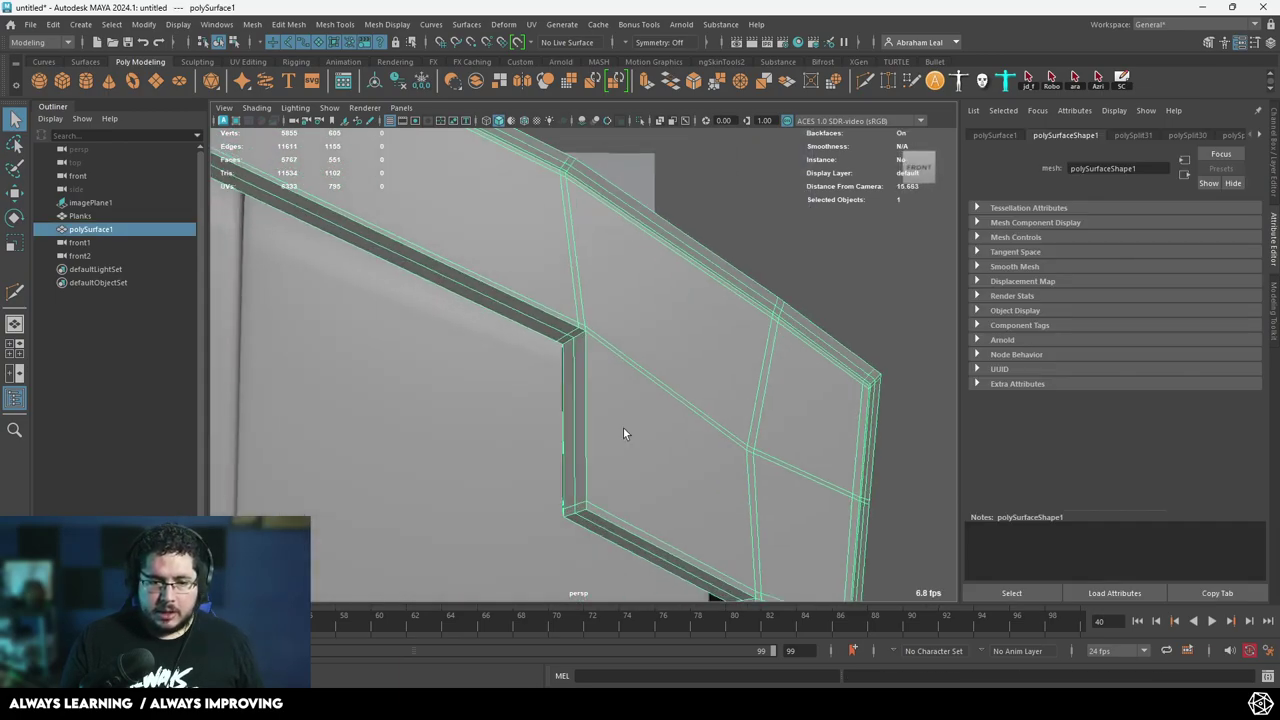
{"action": "left_click_drag", "start_coordinate": [588, 371], "coordinate": [586, 346], "text": "ctrl"}
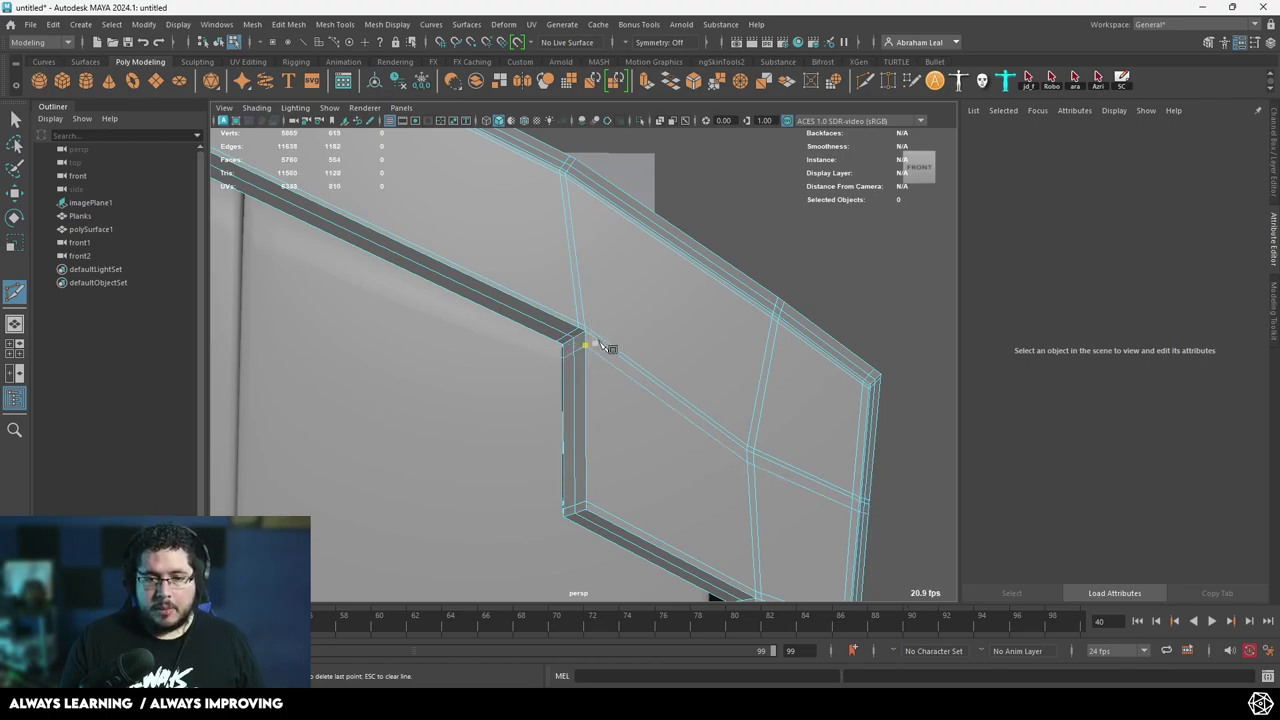
{"action": "left_click_drag", "start_coordinate": [650, 460], "coordinate": [714, 366], "text": "alt"}
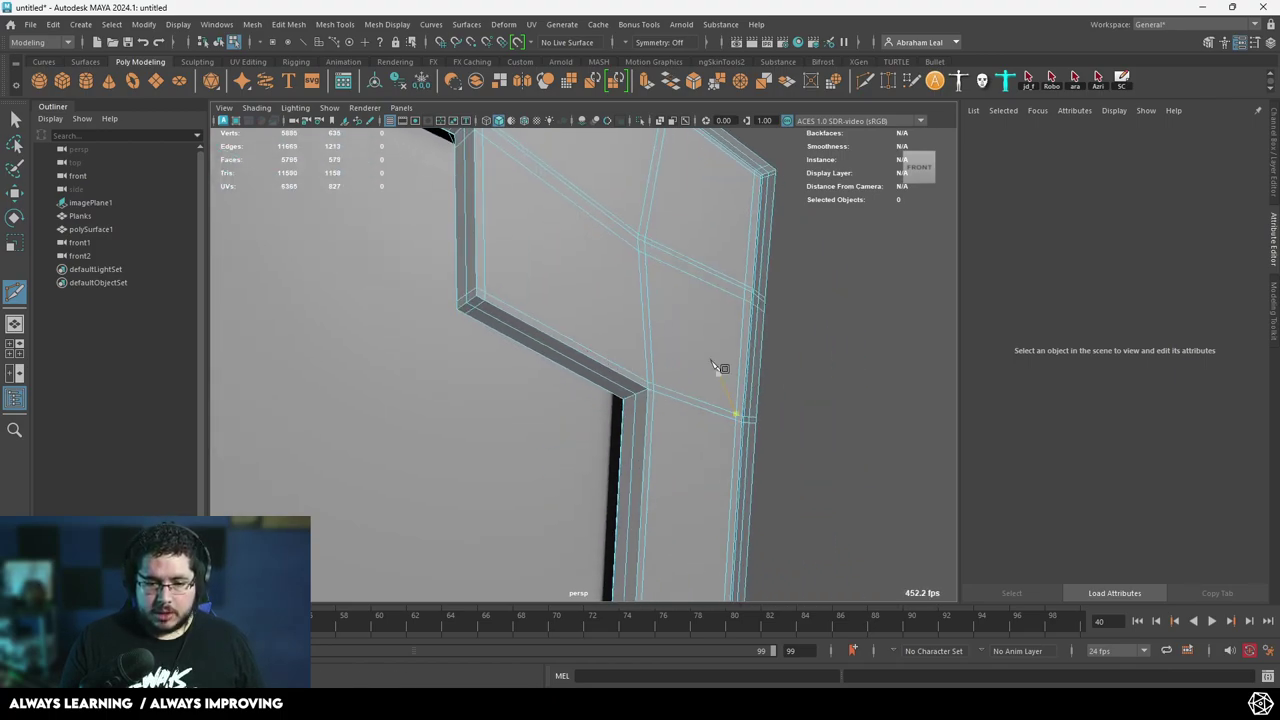
{"action": "left_click", "coordinate": [650, 400], "text": "ctrl"}
{"action": "key", "text": "3"}
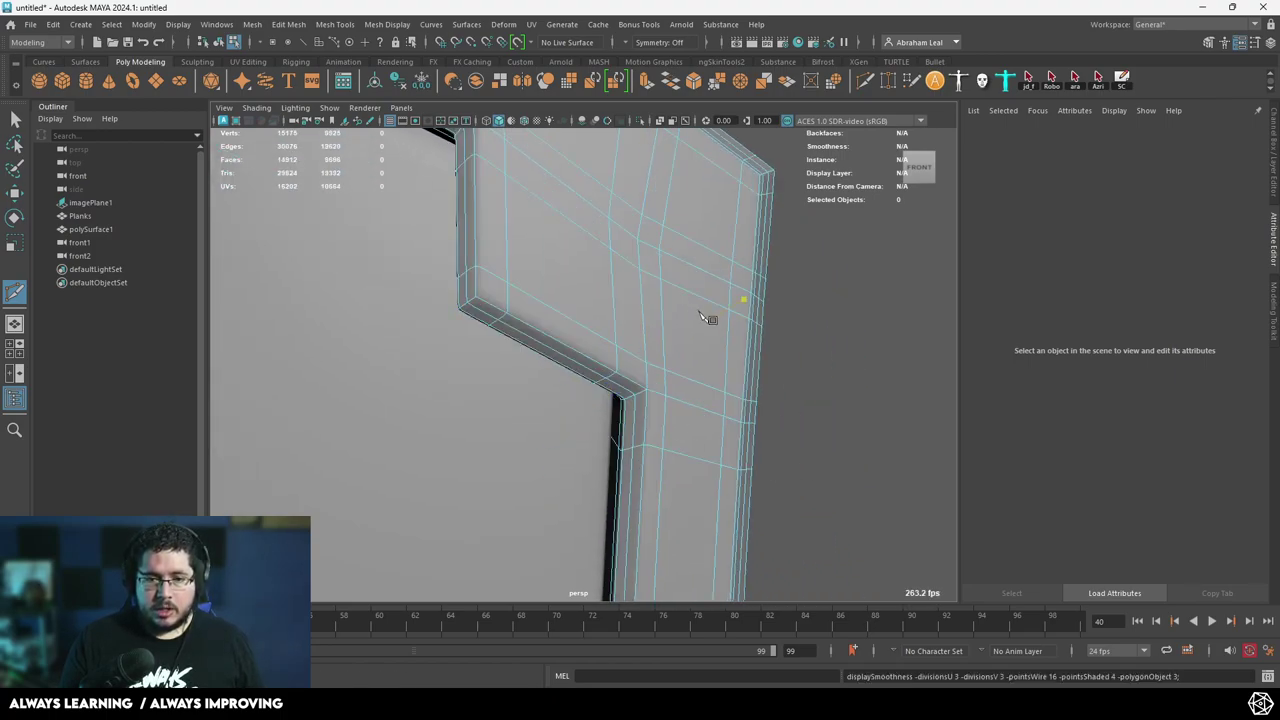
{"action": "scroll", "coordinate": [706, 317], "scroll_direction": "down", "scroll_amount": 5}
{"action": "key", "text": "q"}
{"action": "key", "text": "F8"}
{"action": "left_click", "coordinate": [684, 319]}
In the front view, move the vertices of the zigzag's lower inner corner inward over the plank edge.
{"action": "scroll", "coordinate": [684, 321], "scroll_direction": "down", "scroll_amount": 5}
{"action": "left_click_drag", "start_coordinate": [684, 335], "coordinate": [501, 368], "text": "alt"}
{"action": "key", "text": "space"}
{"action": "key", "text": "space"}
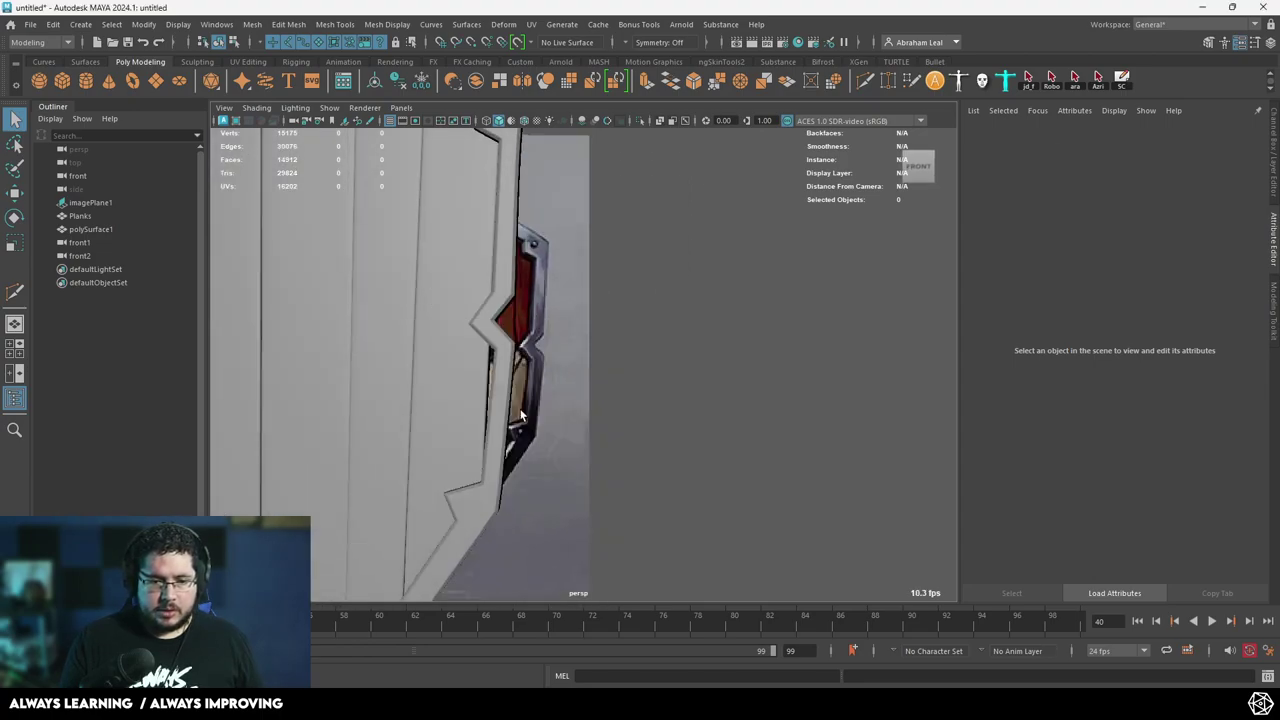
{"action": "middle_click_drag", "start_coordinate": [754, 423], "coordinate": [640, 412], "text": "alt"}
{"action": "scroll", "coordinate": [667, 400], "scroll_direction": "up", "scroll_amount": 8}
{"action": "left_click", "coordinate": [637, 347]}
{"action": "scroll", "coordinate": [640, 350], "scroll_direction": "up", "scroll_amount": 5}
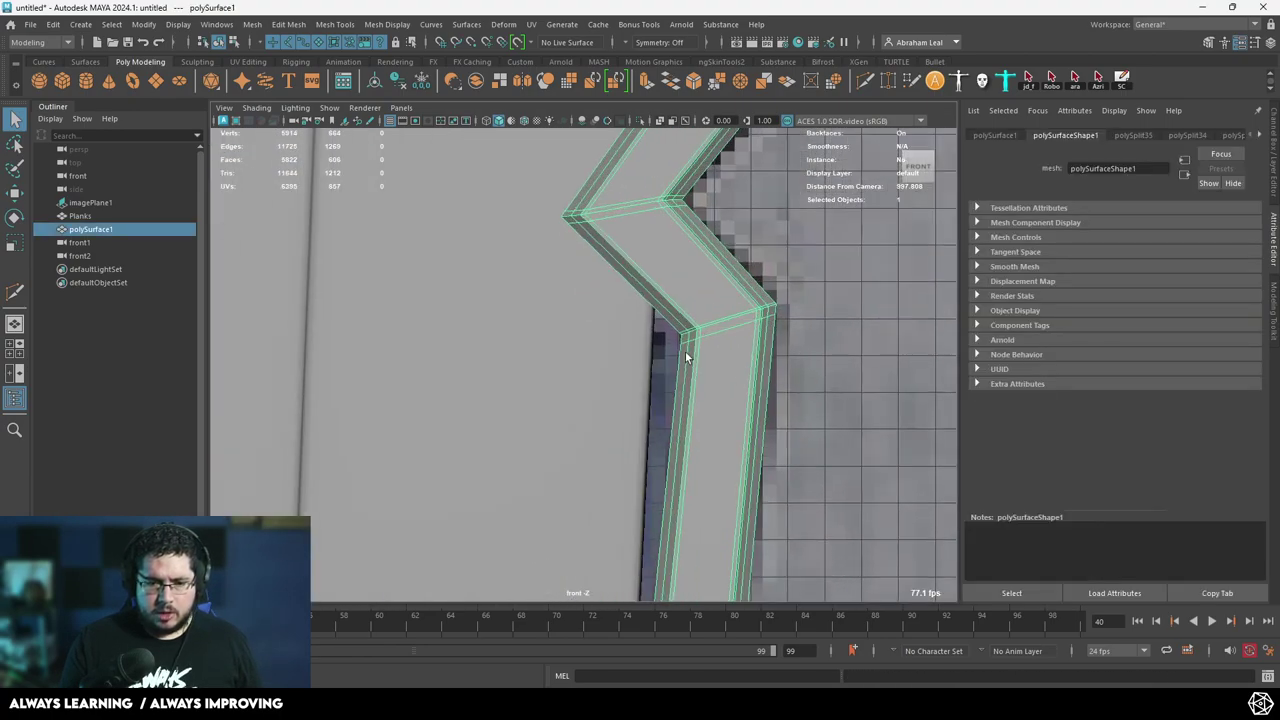
{"action": "right_click_drag", "start_coordinate": [698, 306], "coordinate": [622, 288]}
{"action": "left_click_drag", "start_coordinate": [609, 270], "coordinate": [714, 374]}
{"action": "key", "text": "w"}
{"action": "left_click_drag", "start_coordinate": [689, 328], "coordinate": [651, 334]}
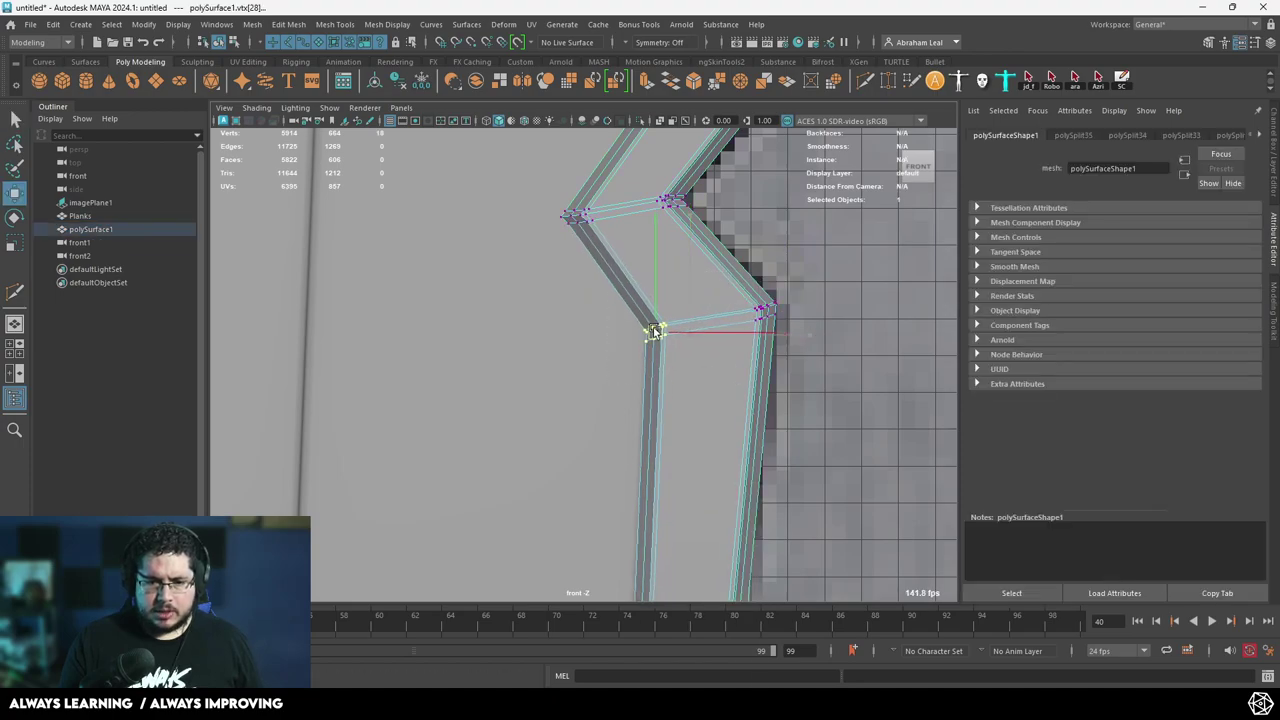
Move the vertex groups at the zigzag's upper inner corner and inner tip inward to even out the rim's width.
{"action": "scroll", "coordinate": [662, 320], "scroll_direction": "down", "scroll_amount": 2}
{"action": "middle_click_drag", "start_coordinate": [662, 320], "coordinate": [629, 438], "text": "alt"}
{"action": "right_click_drag", "start_coordinate": [629, 438], "coordinate": [672, 404], "text": "alt"}
{"action": "right_click_drag", "start_coordinate": [617, 324], "coordinate": [634, 326], "text": "alt"}
{"action": "left_click_drag", "start_coordinate": [636, 266], "coordinate": [599, 285]}
{"action": "left_click_drag", "start_coordinate": [664, 336], "coordinate": [535, 372]}
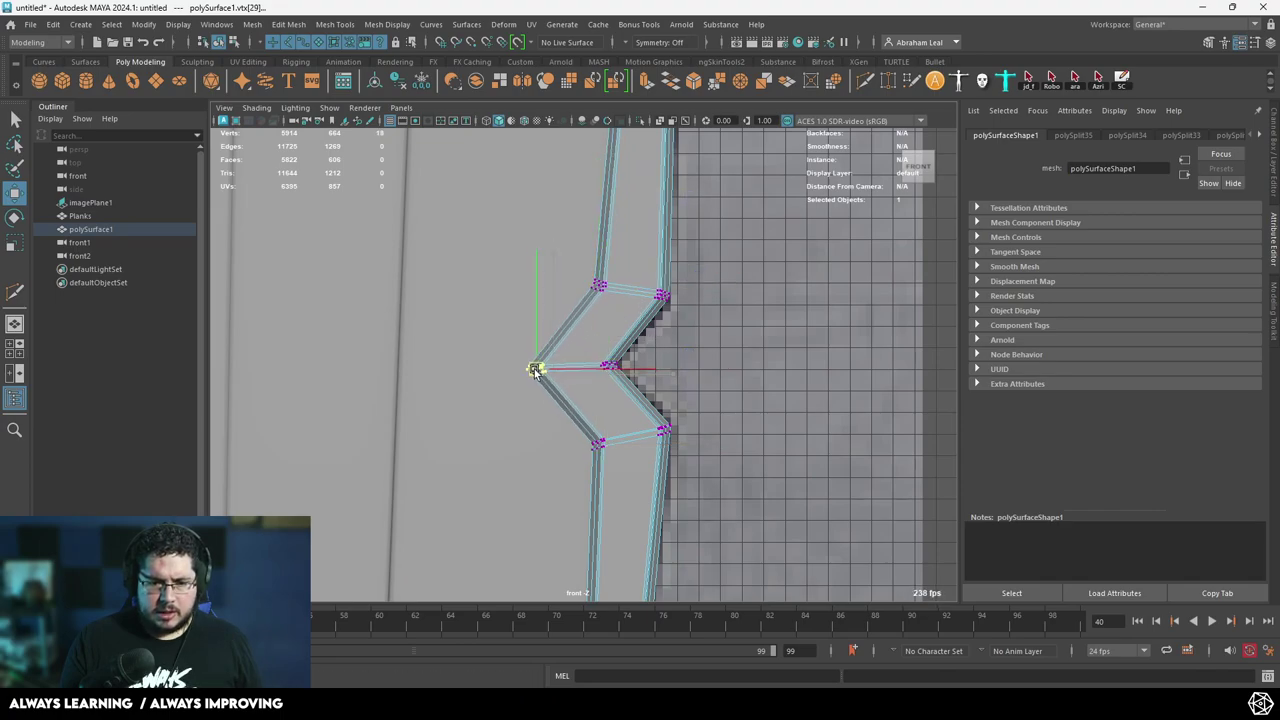
Shift the upper notch's lower inner corner slightly inward and adjust the inner mid-edge vertices below it.
{"action": "right_click_drag", "start_coordinate": [553, 378], "coordinate": [669, 297], "text": "alt"}
{"action": "middle_click_drag", "start_coordinate": [669, 297], "coordinate": [640, 470], "text": "alt"}
{"action": "right_click_drag", "start_coordinate": [540, 262], "coordinate": [605, 270], "text": "alt"}
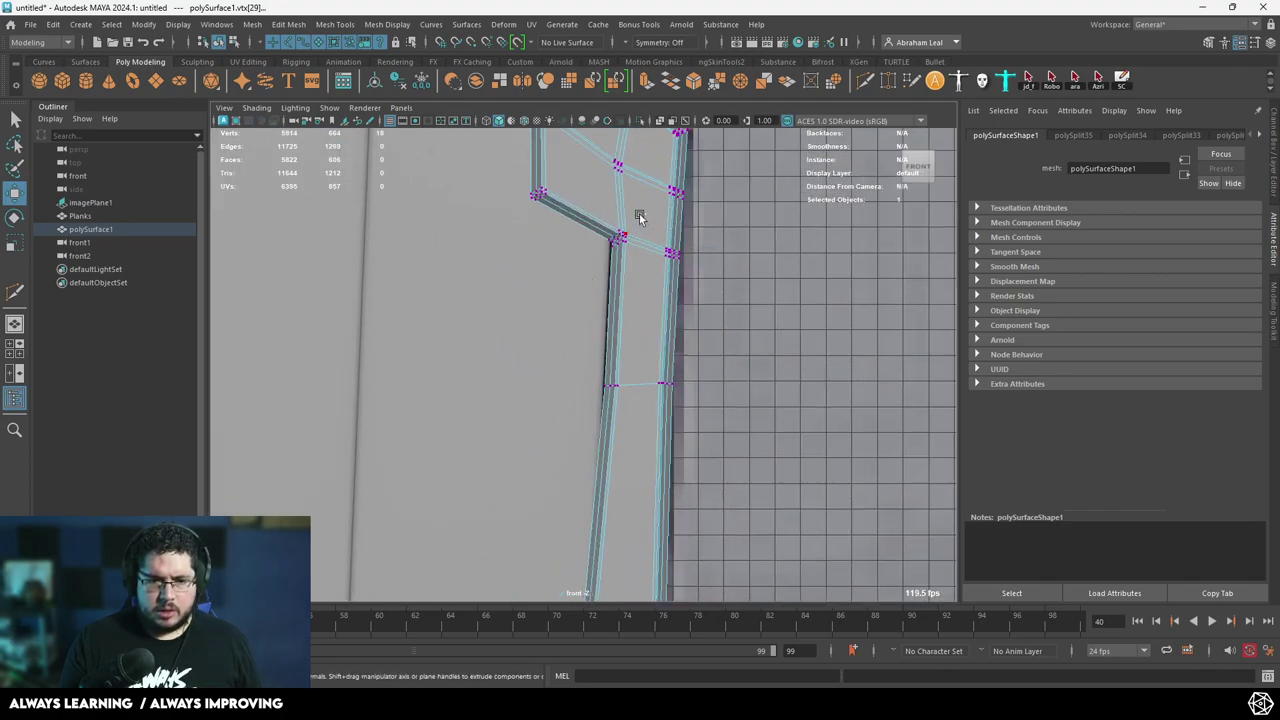
{"action": "left_click_drag", "start_coordinate": [614, 240], "coordinate": [602, 237]}
{"action": "left_click_drag", "start_coordinate": [640, 355], "coordinate": [600, 389]}
{"action": "right_click_drag", "start_coordinate": [602, 392], "coordinate": [587, 479], "text": "alt"}
{"action": "middle_click_drag", "start_coordinate": [587, 479], "coordinate": [636, 286], "text": "alt"}
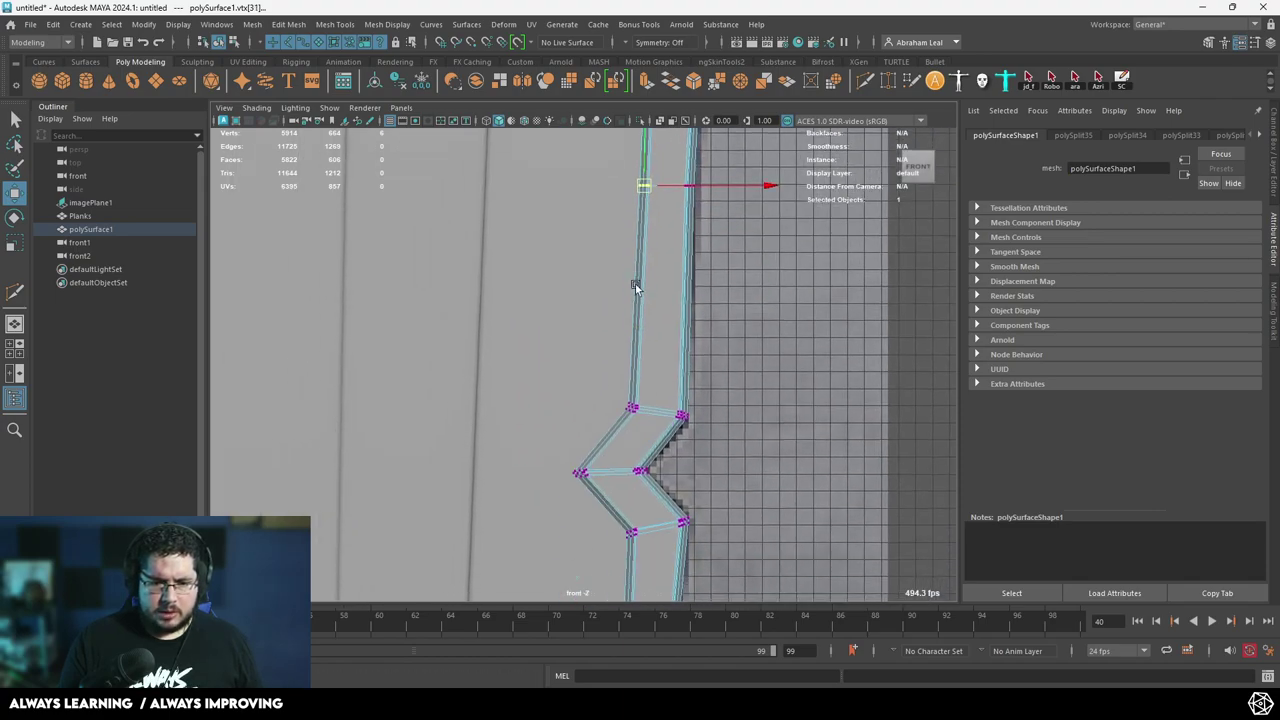
Move the upper inner corner vertices of the spike below the zigzag slightly inward and up.
{"action": "middle_click_drag", "start_coordinate": [619, 442], "coordinate": [638, 258], "text": "alt"}
{"action": "middle_click_drag", "start_coordinate": [657, 388], "coordinate": [657, 191], "text": "alt"}
{"action": "right_click_drag", "start_coordinate": [640, 350], "coordinate": [705, 353], "text": "alt"}
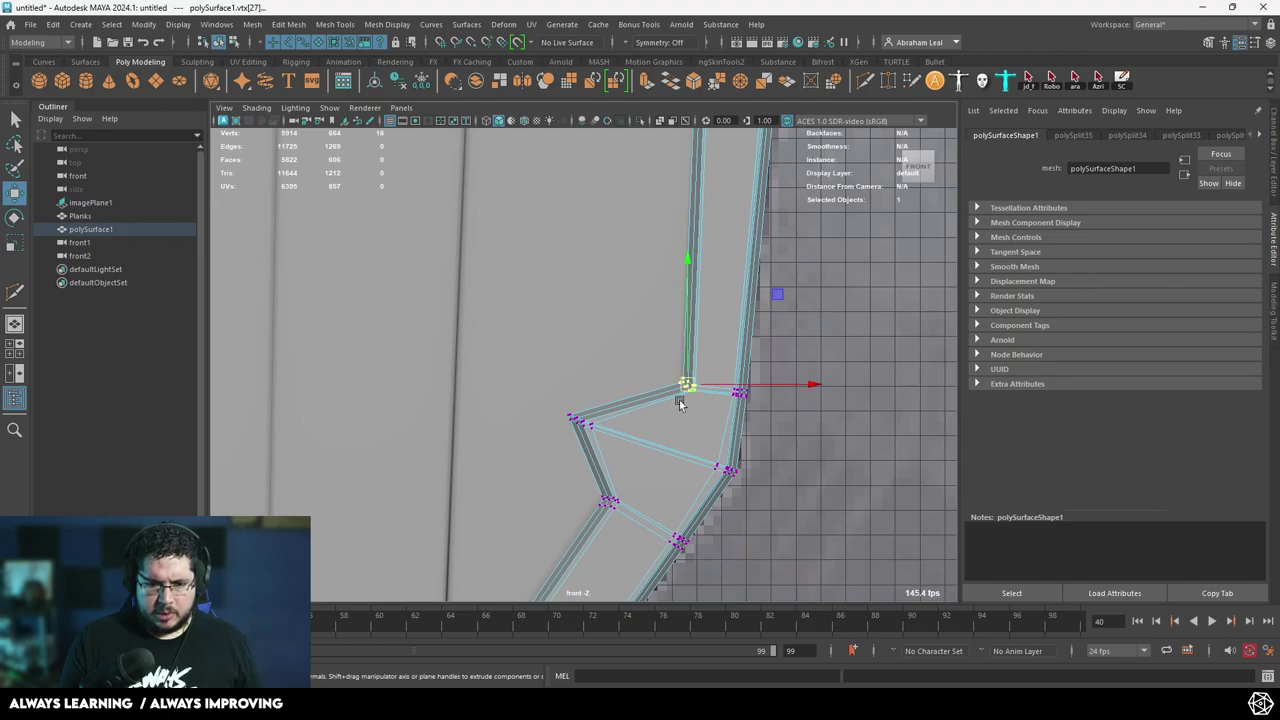
{"action": "left_click_drag", "start_coordinate": [687, 385], "coordinate": [673, 369]}
Show the planks unsmoothed and insert a vertical edge loop in the plank directly right of the centre seam.
{"action": "middle_click_drag", "start_coordinate": [600, 575], "coordinate": [765, 140], "text": "alt"}
{"action": "right_click_drag", "start_coordinate": [728, 283], "coordinate": [636, 283], "text": "alt"}
{"action": "middle_click_drag", "start_coordinate": [421, 495], "coordinate": [668, 213], "text": "alt"}
{"action": "right_click_drag", "start_coordinate": [712, 281], "coordinate": [819, 290], "text": "alt"}
{"action": "middle_click_drag", "start_coordinate": [817, 288], "coordinate": [697, 482], "text": "alt"}
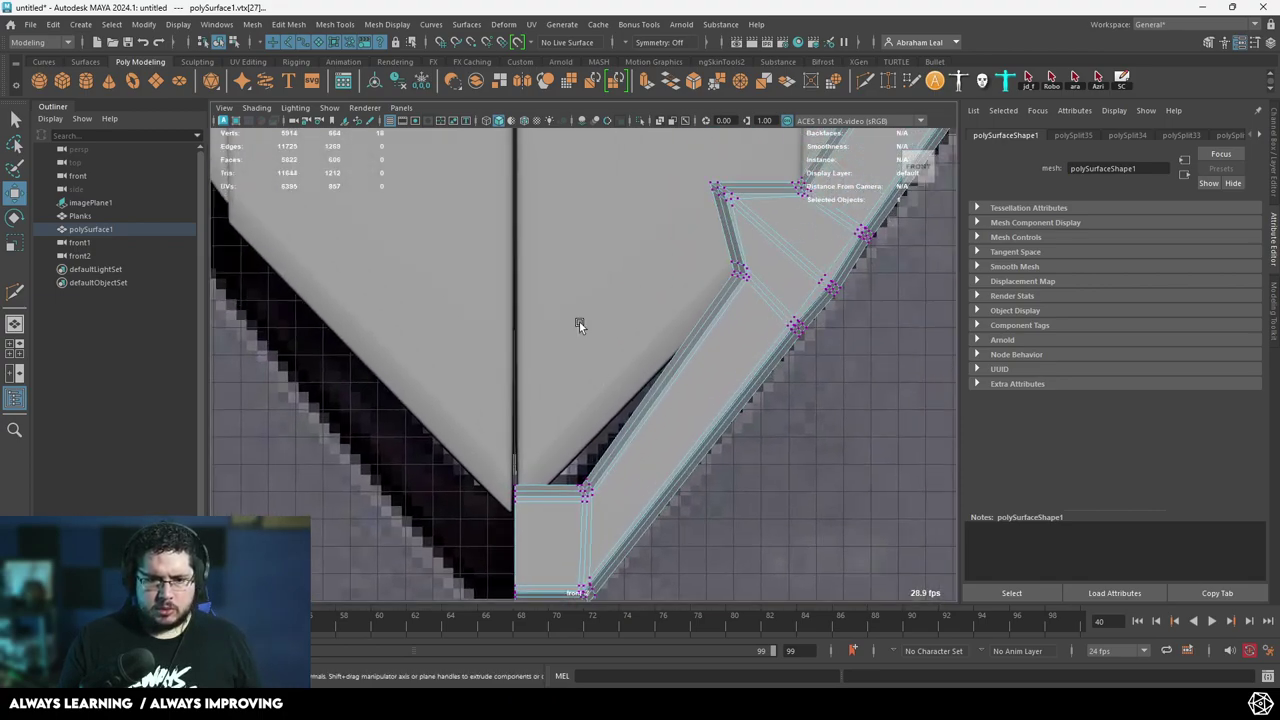
{"action": "left_click", "coordinate": [581, 322]}
{"action": "scroll", "coordinate": [667, 354], "scroll_direction": "down", "scroll_amount": 2}
{"action": "key", "text": "1"}
{"action": "scroll", "coordinate": [657, 360], "scroll_direction": "up", "scroll_amount": 2}
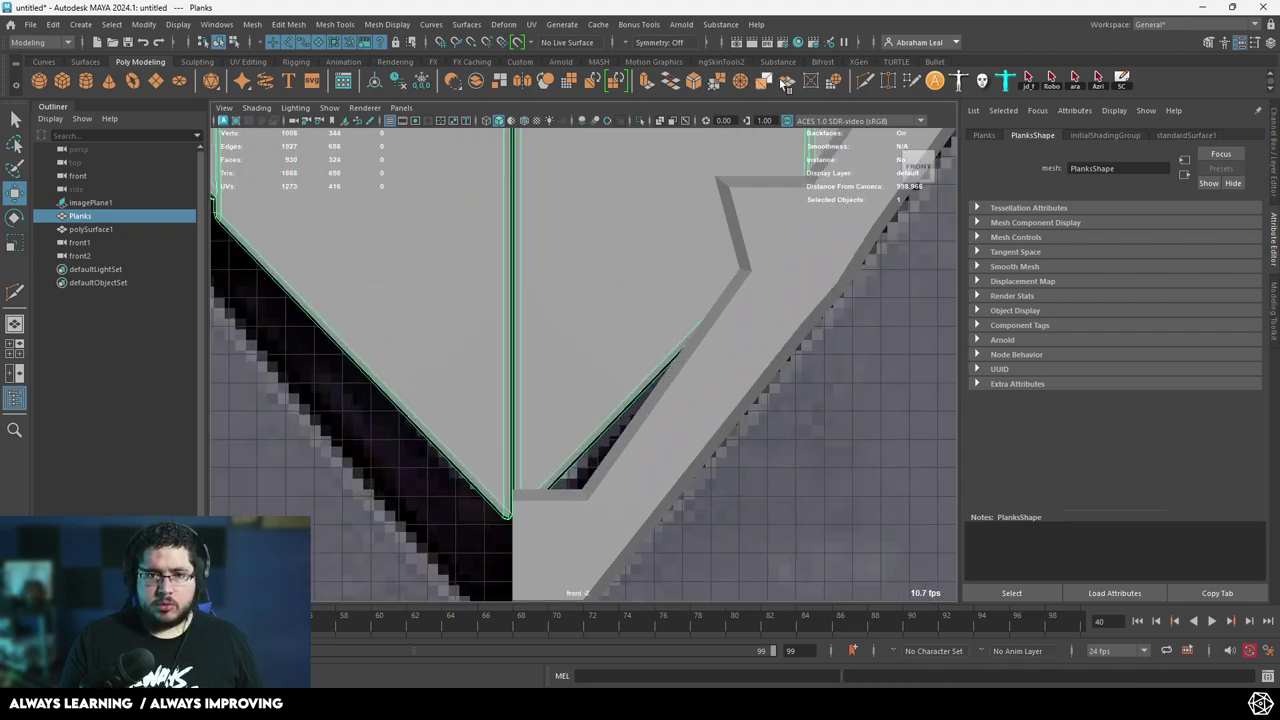
{"action": "key", "text": "ctrl+shift+x"}
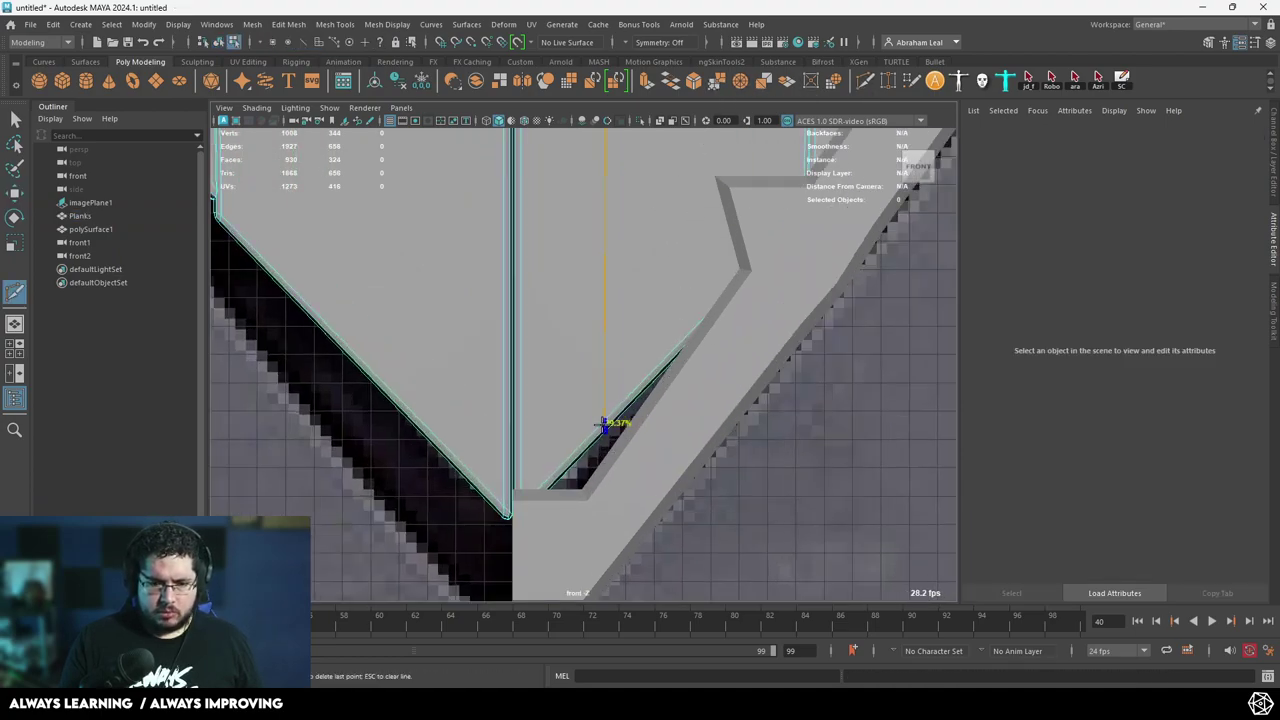
{"action": "key", "text": "q"}
Lower the new loop's bottom vertices behind the rim to fill the gap, then preview the planks smoothed in object mode.
{"action": "right_click_drag", "start_coordinate": [627, 381], "coordinate": [602, 372]}
{"action": "left_click_drag", "start_coordinate": [642, 356], "coordinate": [580, 452]}
{"action": "key", "text": "w"}
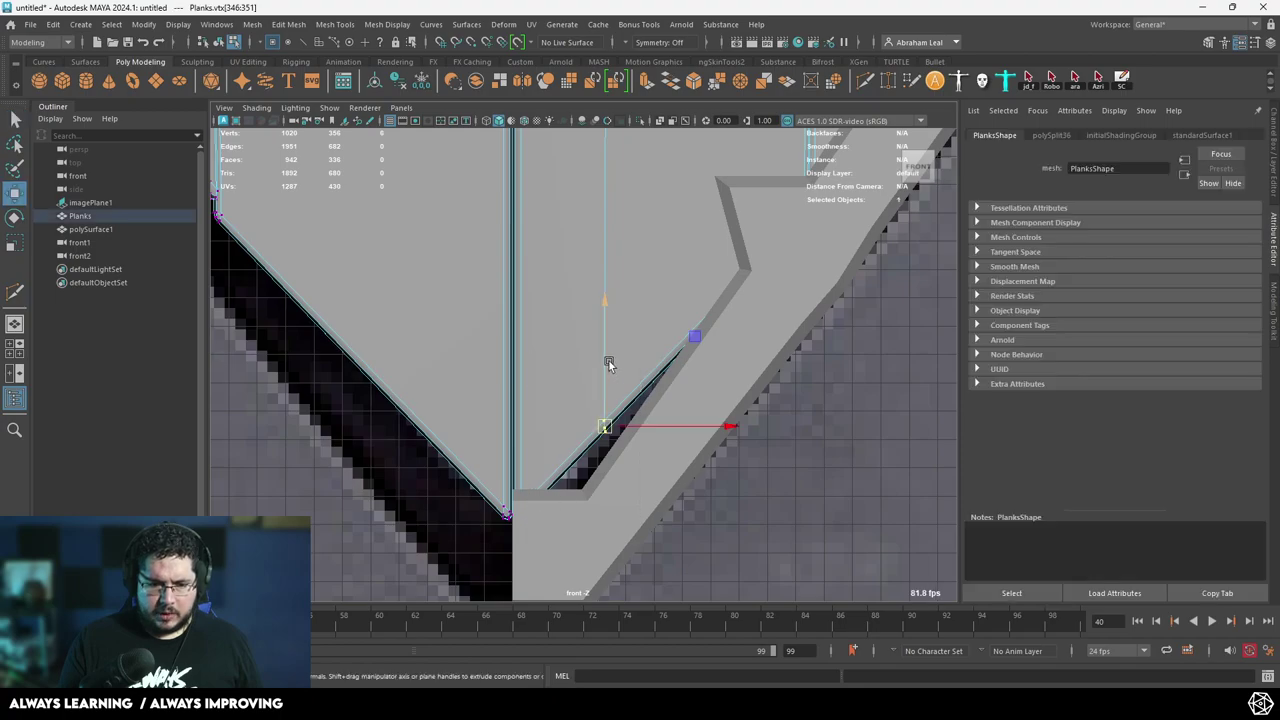
{"action": "left_click_drag", "start_coordinate": [604, 342], "coordinate": [601, 378]}
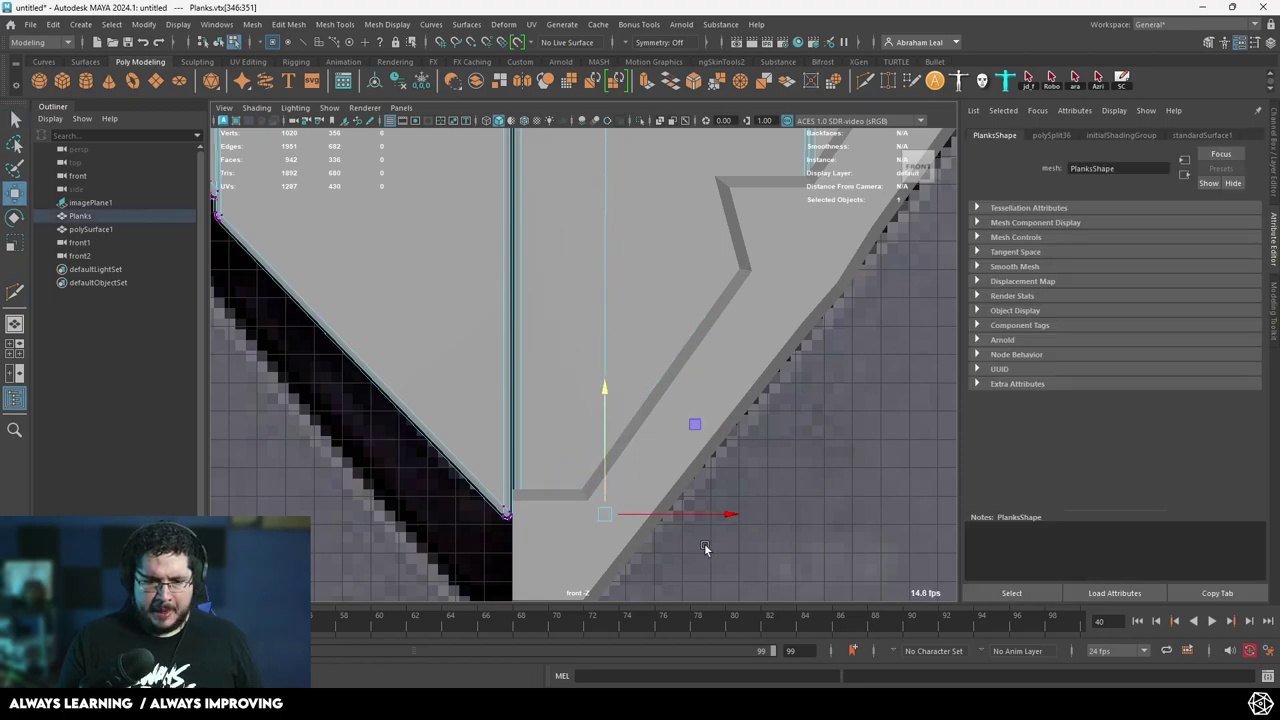
{"action": "key", "text": "3"}
{"action": "key", "text": "space"}
{"action": "left_click", "coordinate": [680, 449]}
{"action": "right_click_drag", "start_coordinate": [680, 450], "coordinate": [439, 317], "text": "alt"}
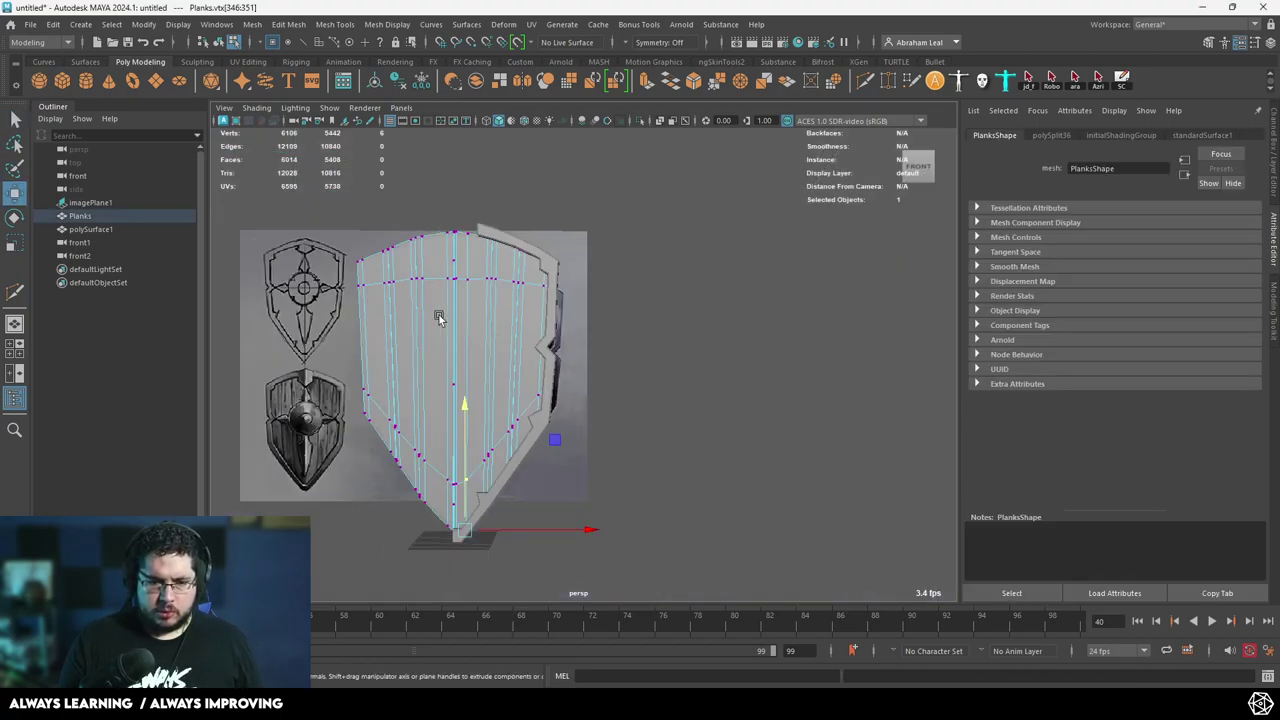
{"action": "right_click_drag", "start_coordinate": [577, 227], "coordinate": [602, 207]}
{"action": "left_click", "coordinate": [602, 230]}
Mirror the planks so the extended lower plank is repeated on the other half of the shield.
{"action": "left_click_drag", "start_coordinate": [550, 340], "coordinate": [572, 439], "text": "alt"}
{"action": "right_click_drag", "start_coordinate": [572, 439], "coordinate": [610, 450], "text": "alt"}
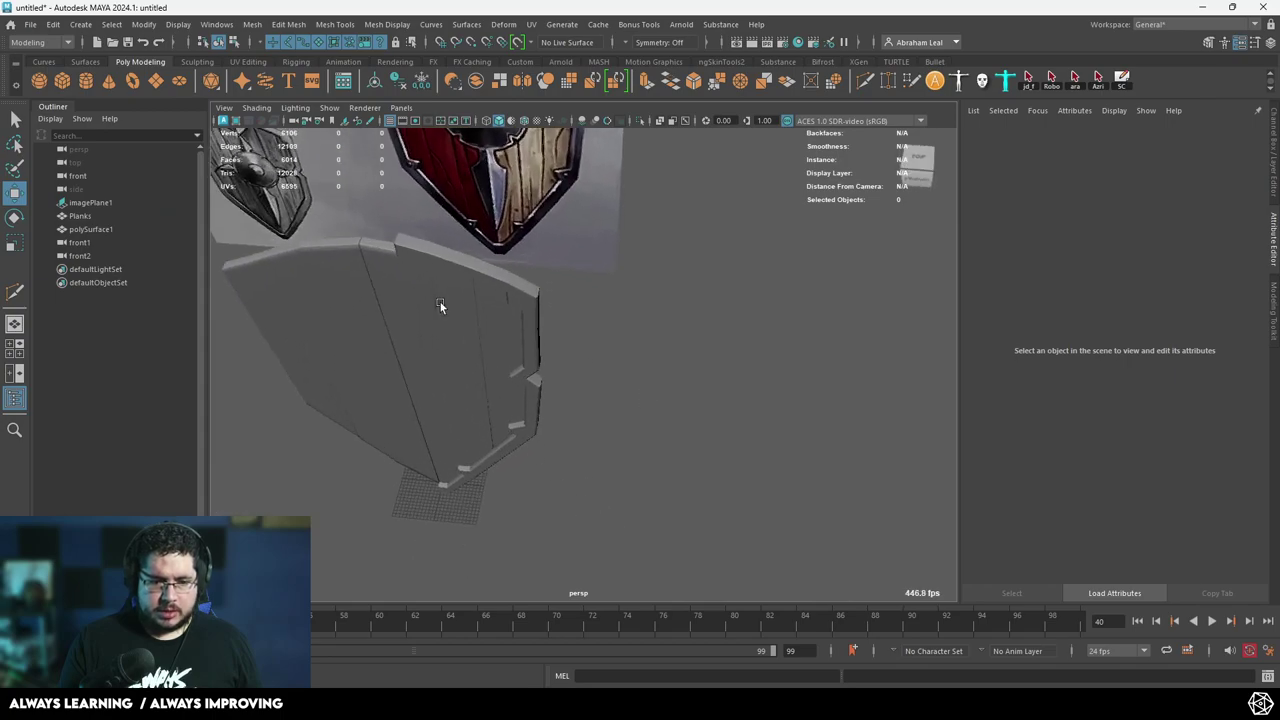
{"action": "left_click", "coordinate": [441, 305]}
{"action": "right_click_drag", "start_coordinate": [441, 291], "coordinate": [408, 456], "text": "shift"}
{"action": "left_click", "coordinate": [582, 455]}
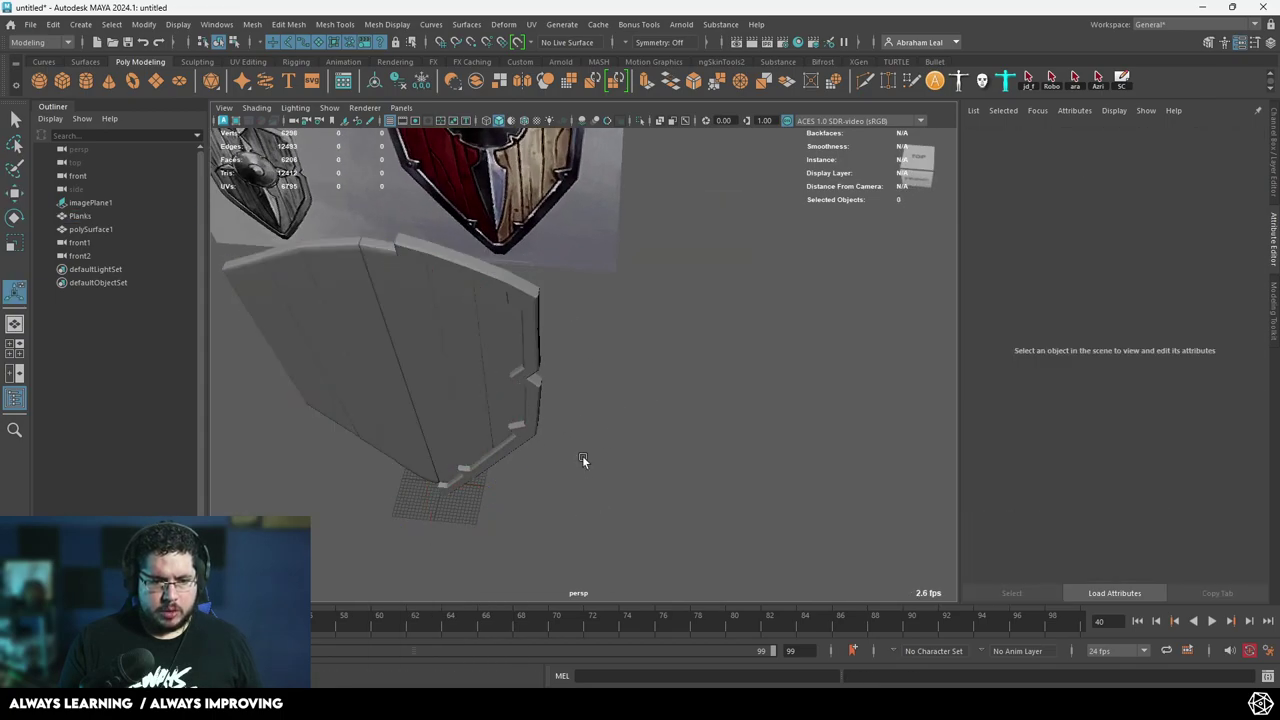
Mirror the half rim across the world X axis, merging border vertices with a custom threshold of 0.001.
{"action": "left_click_drag", "start_coordinate": [582, 455], "coordinate": [507, 303], "text": "alt"}
{"action": "middle_click_drag", "start_coordinate": [507, 303], "coordinate": [506, 318], "text": "alt"}
{"action": "right_click_drag", "start_coordinate": [506, 318], "coordinate": [537, 419], "text": "alt"}
{"action": "left_click", "coordinate": [530, 412]}
{"action": "left_click_drag", "start_coordinate": [530, 412], "coordinate": [614, 400], "text": "alt"}
{"action": "right_click", "coordinate": [604, 352], "text": "shift"}
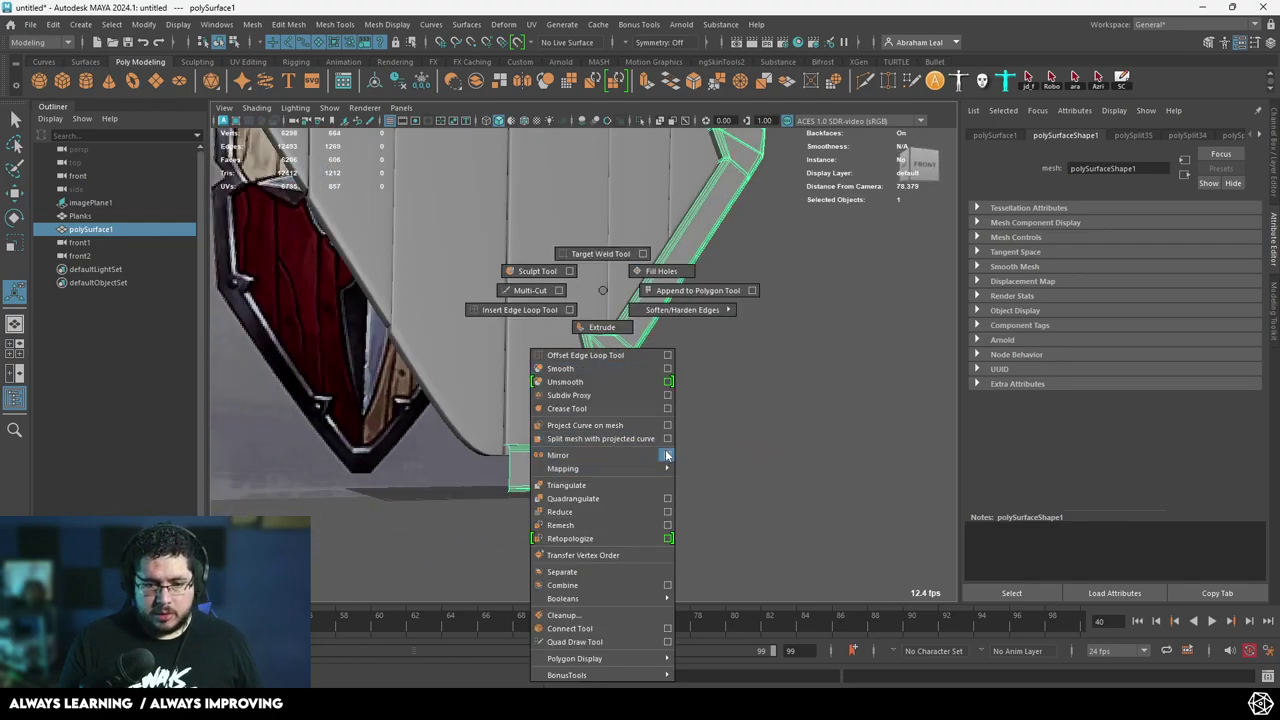
{"action": "left_click", "coordinate": [668, 455]}
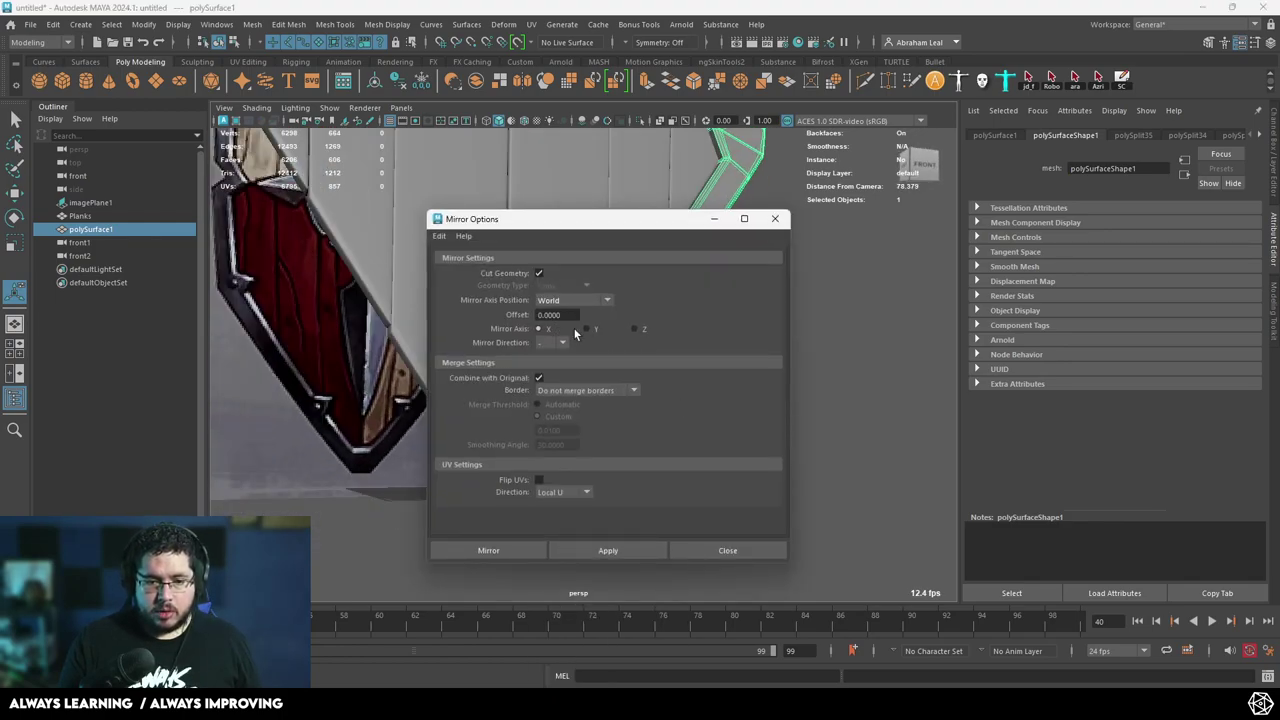
{"action": "left_click", "coordinate": [574, 405]}
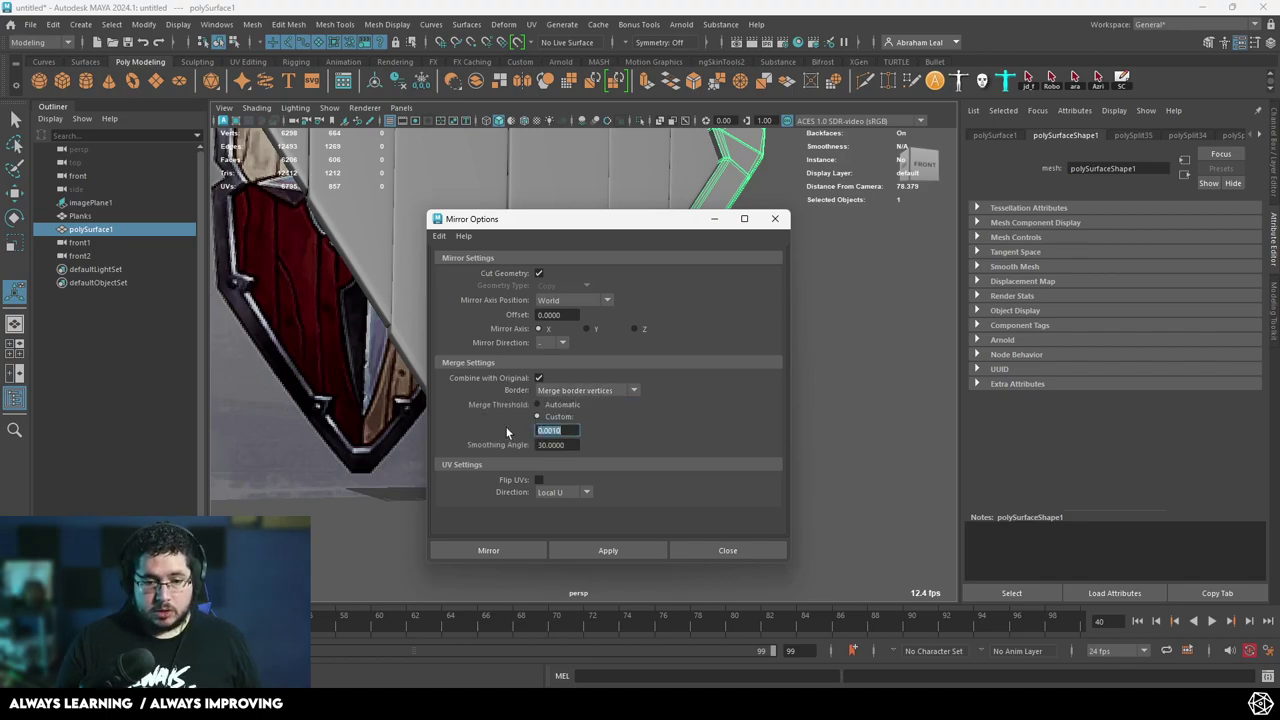
{"action": "left_click", "coordinate": [608, 550]}
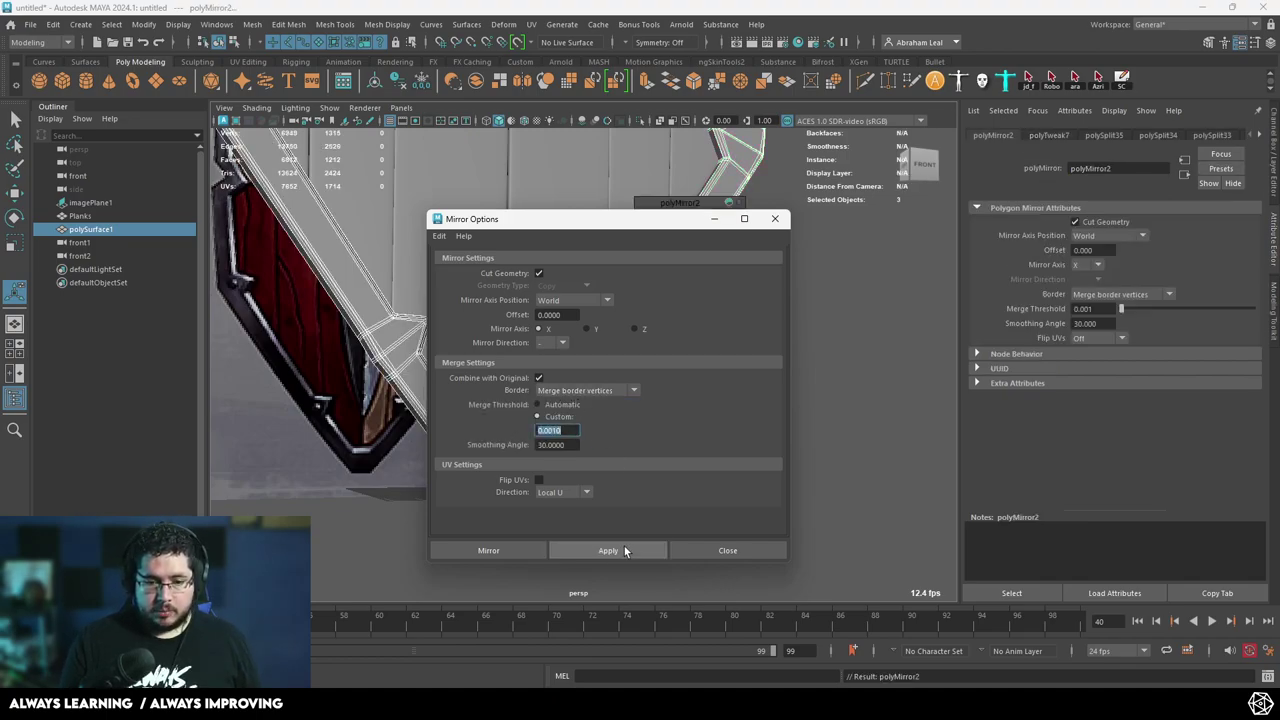
{"action": "left_click", "coordinate": [775, 218]}
Try to mirror the whole rim across the world Z axis to give it a matching back side.
{"action": "scroll", "coordinate": [530, 420], "scroll_direction": "down", "scroll_amount": 5}
{"action": "middle_click_drag", "start_coordinate": [530, 420], "coordinate": [554, 547], "text": "alt"}
{"action": "scroll", "coordinate": [554, 547], "scroll_direction": "down", "scroll_amount": 5}
{"action": "left_click_drag", "start_coordinate": [554, 547], "coordinate": [509, 343], "text": "alt"}
{"action": "scroll", "coordinate": [684, 508], "scroll_direction": "up", "scroll_amount": 4}
{"action": "left_click", "coordinate": [553, 386]}
{"action": "left_click_drag", "start_coordinate": [553, 386], "coordinate": [610, 327], "text": "alt"}
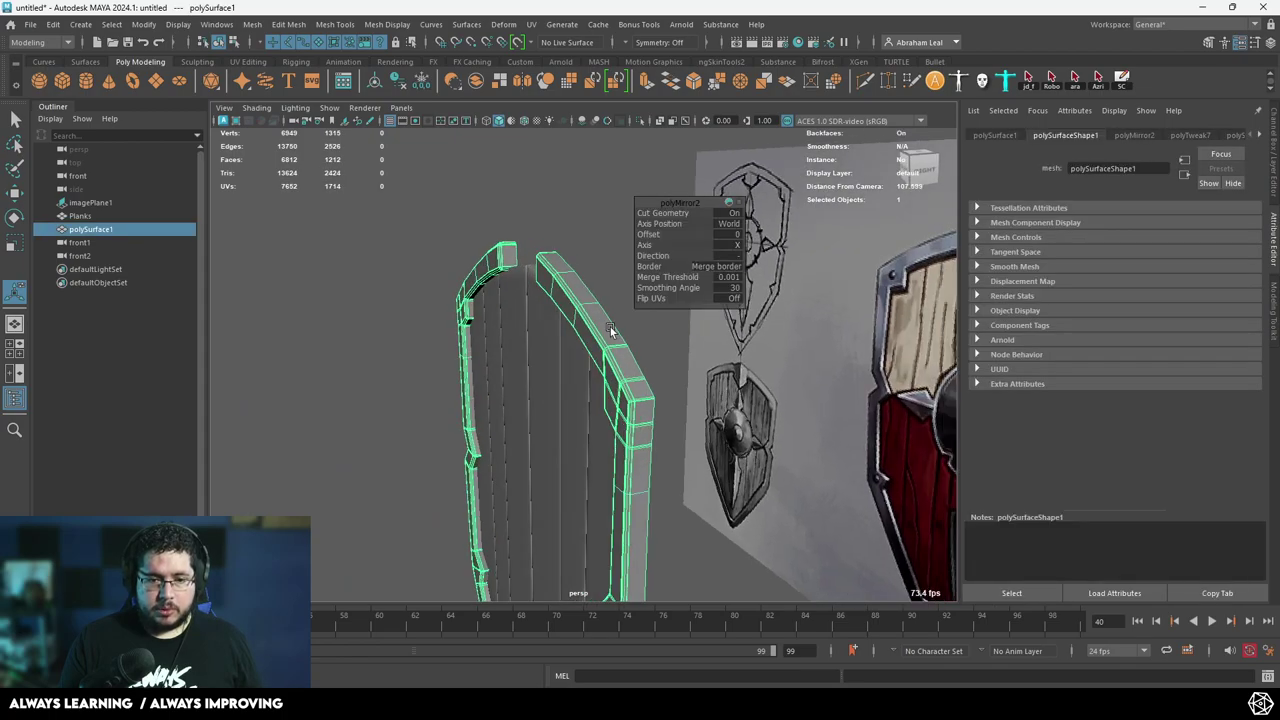
{"action": "right_click_drag", "start_coordinate": [610, 290], "coordinate": [676, 456], "text": "shift"}
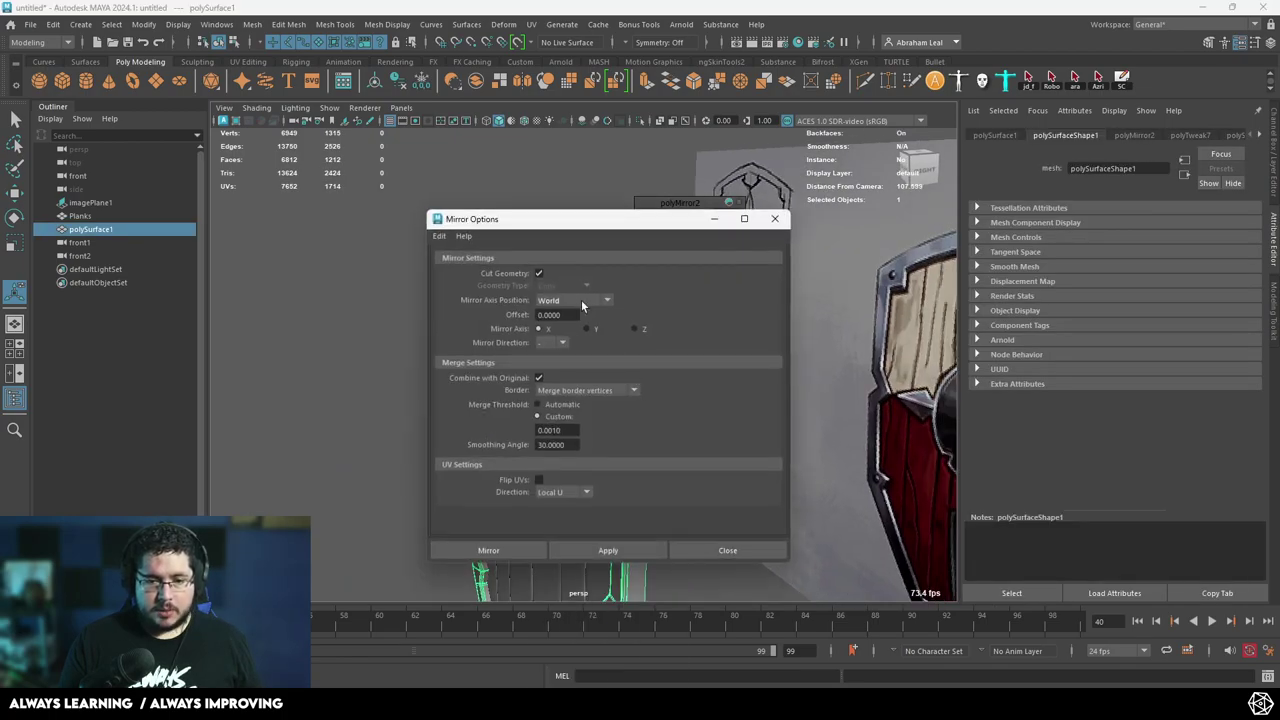
{"action": "left_click", "coordinate": [575, 300]}
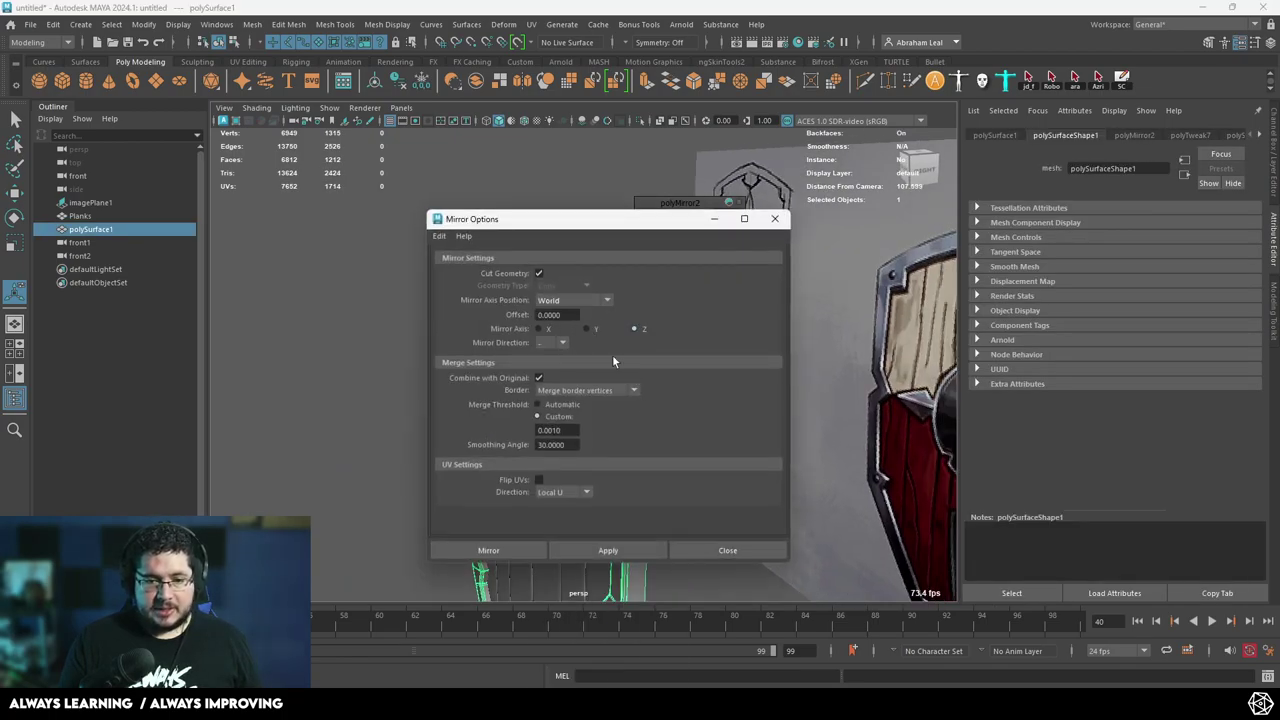
{"action": "left_click", "coordinate": [637, 551]}
{"action": "left_click", "coordinate": [775, 219]}
{"action": "left_click_drag", "start_coordinate": [715, 410], "coordinate": [622, 493], "text": "alt"}
{"action": "key", "text": "ctrl+z"}
In the side view, move the rim along Z so its back edge snaps onto the world centre line.
{"action": "key", "text": "space"}
{"action": "left_click_drag", "start_coordinate": [625, 487], "coordinate": [664, 490]}
{"action": "scroll", "coordinate": [664, 490], "scroll_direction": "down", "scroll_amount": 5}
{"action": "middle_click_drag", "start_coordinate": [644, 445], "coordinate": [590, 419], "text": "alt"}
{"action": "middle_click_drag", "start_coordinate": [585, 510], "coordinate": [612, 419], "text": "alt"}
{"action": "scroll", "coordinate": [612, 419], "scroll_direction": "up", "scroll_amount": 8}
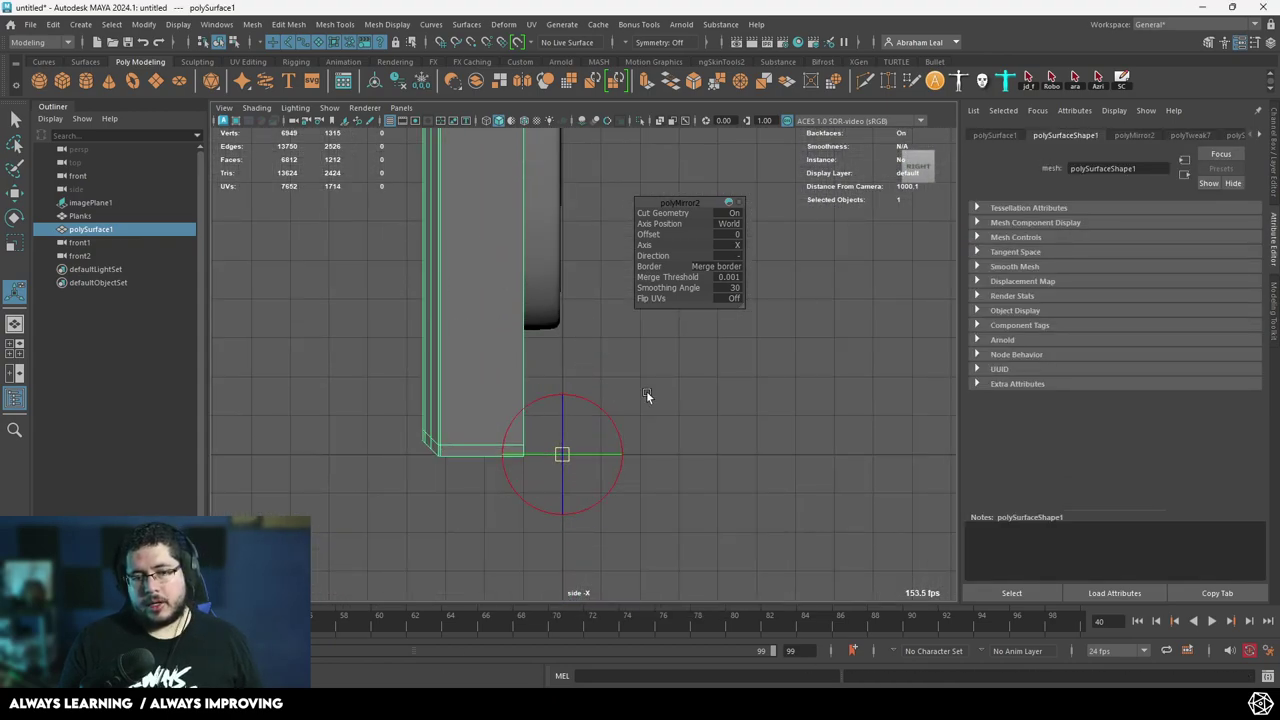
{"action": "key", "text": "w"}
{"action": "scroll", "coordinate": [568, 324], "scroll_direction": "down", "scroll_amount": 7}
{"action": "middle_click_drag", "start_coordinate": [568, 324], "coordinate": [555, 565], "text": "alt"}
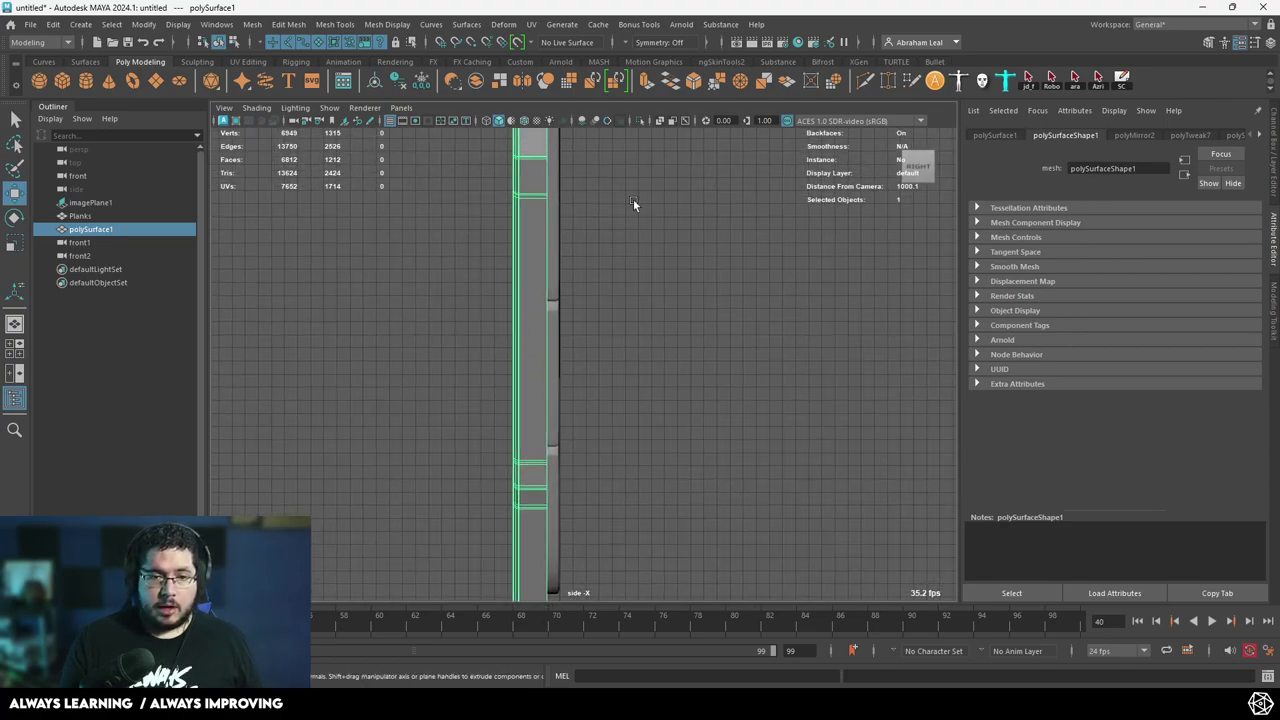
{"action": "middle_click_drag", "start_coordinate": [633, 199], "coordinate": [570, 378], "text": "alt"}
{"action": "scroll", "coordinate": [554, 318], "scroll_direction": "up", "scroll_amount": 4}
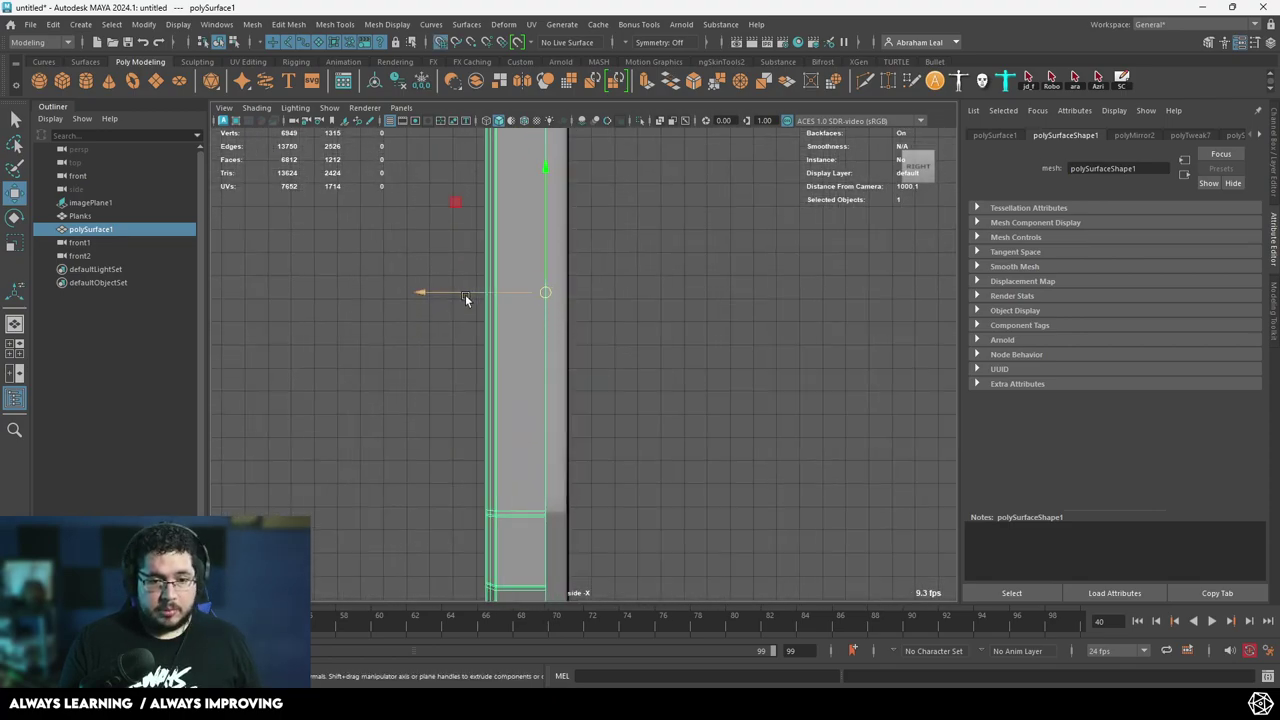
{"action": "left_click_drag", "start_coordinate": [548, 301], "coordinate": [672, 400]}
Select the planks and move them in the side view so their thickness is centred on the world centre line.
{"action": "left_click", "coordinate": [577, 313]}
{"action": "left_click", "coordinate": [583, 309]}
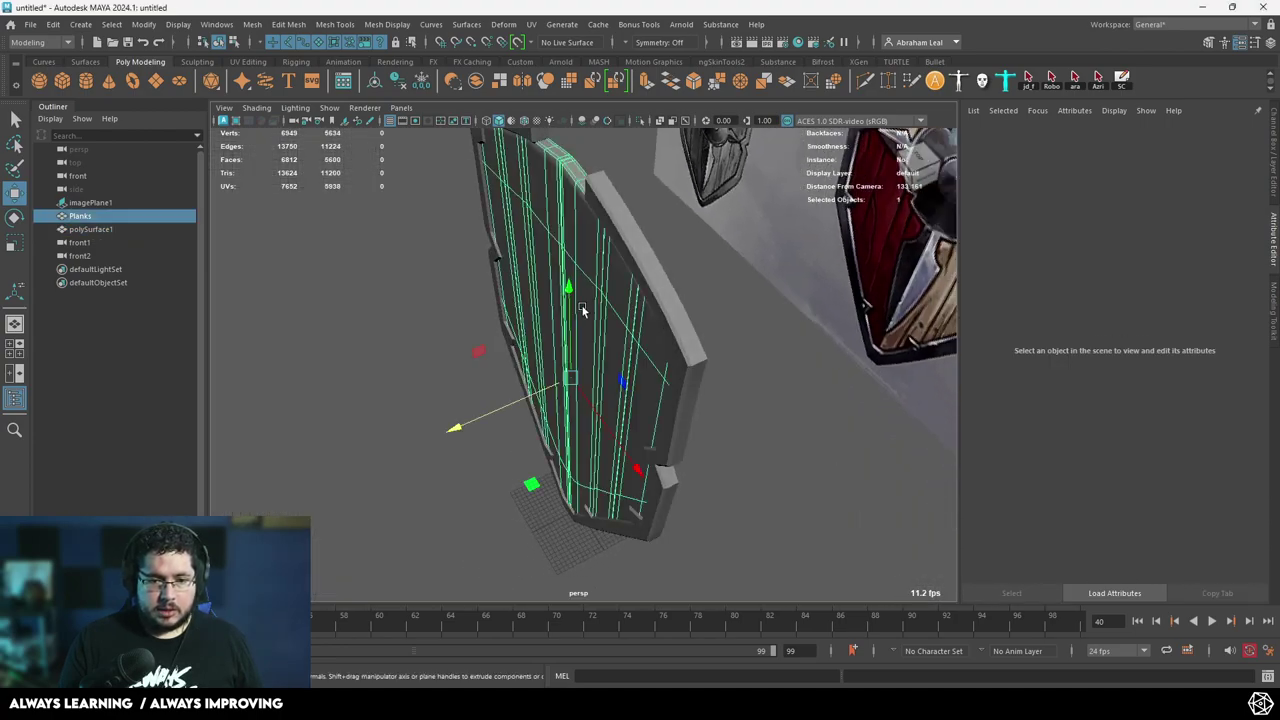
{"action": "key", "text": "space"}
{"action": "left_click_drag", "start_coordinate": [632, 281], "coordinate": [676, 330]}
{"action": "scroll", "coordinate": [610, 325], "scroll_direction": "down", "scroll_amount": 5}
{"action": "key", "text": "space"}
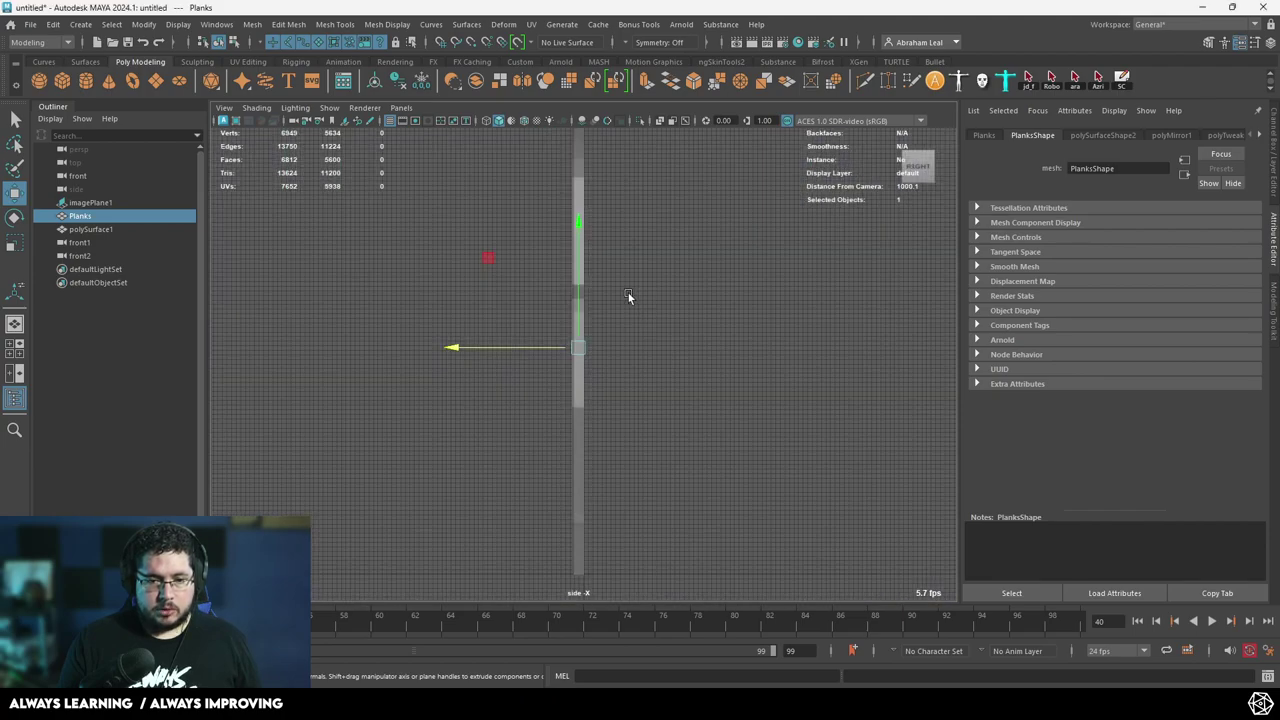
{"action": "key", "text": "4"}
{"action": "left_click_drag", "start_coordinate": [449, 273], "coordinate": [585, 267]}
{"action": "scroll", "coordinate": [587, 270], "scroll_direction": "down", "scroll_amount": 1}
{"action": "right_click_drag", "start_coordinate": [588, 273], "coordinate": [613, 530], "text": "alt"}
{"action": "middle_click_drag", "start_coordinate": [613, 530], "coordinate": [591, 385], "text": "alt"}
{"action": "right_click_drag", "start_coordinate": [591, 385], "coordinate": [561, 225], "text": "alt"}
{"action": "middle_click_drag", "start_coordinate": [561, 225], "coordinate": [605, 442], "text": "alt"}
{"action": "right_click_drag", "start_coordinate": [605, 442], "coordinate": [533, 440], "text": "alt"}
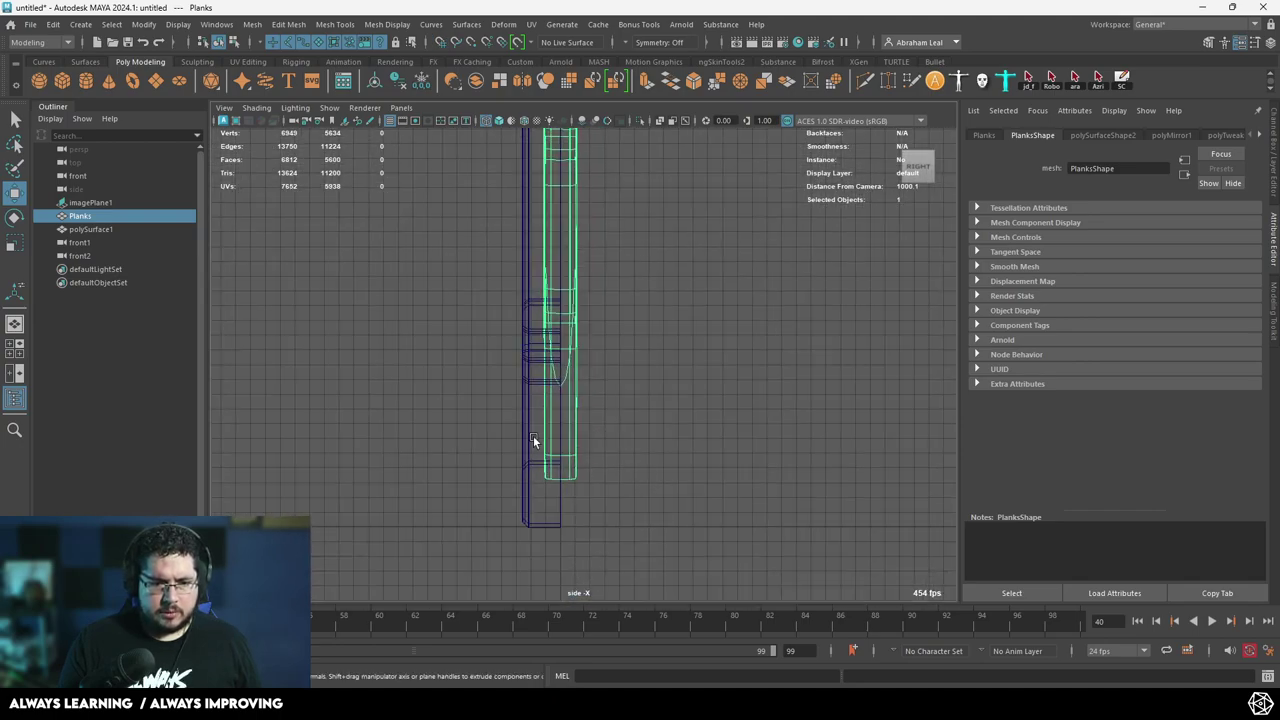
Mirror the rim across the world Z axis, merging border vertices at a 0.001 threshold, and inspect the shield in shaded perspective.
{"action": "left_click", "coordinate": [528, 302]}
{"action": "right_click_drag", "start_coordinate": [529, 297], "coordinate": [593, 461]}
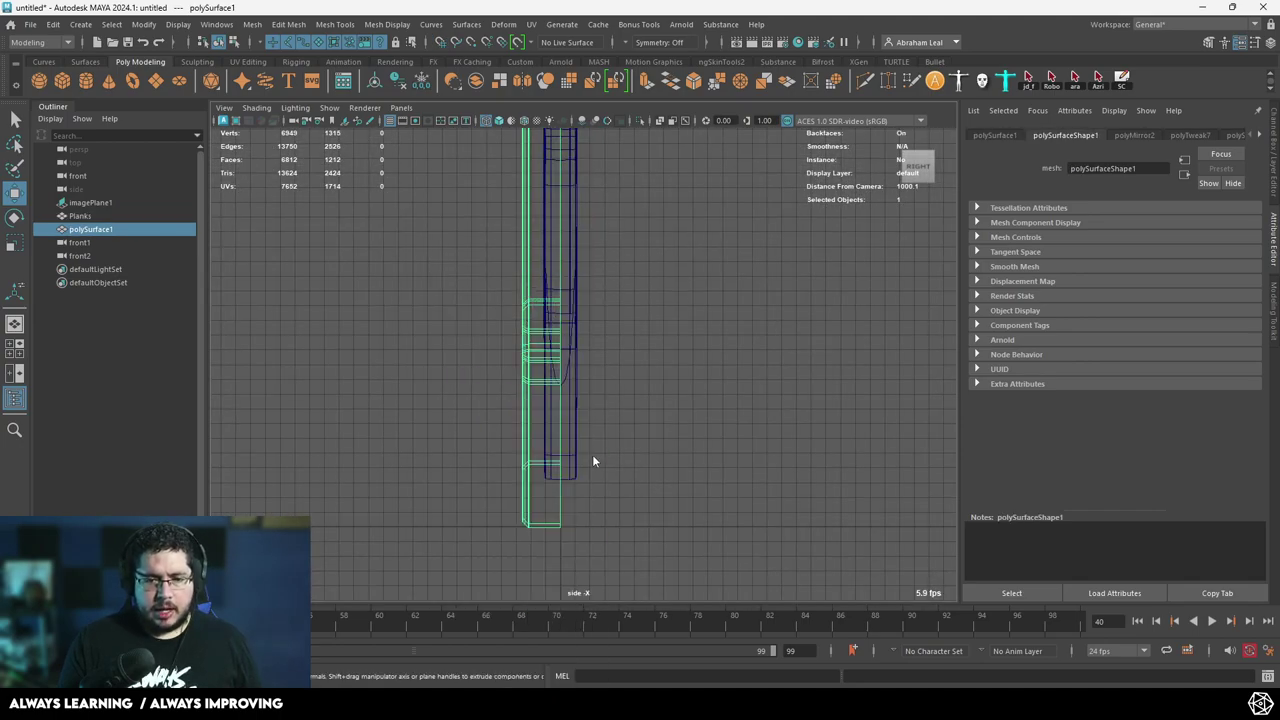
{"action": "left_click", "coordinate": [608, 550]}
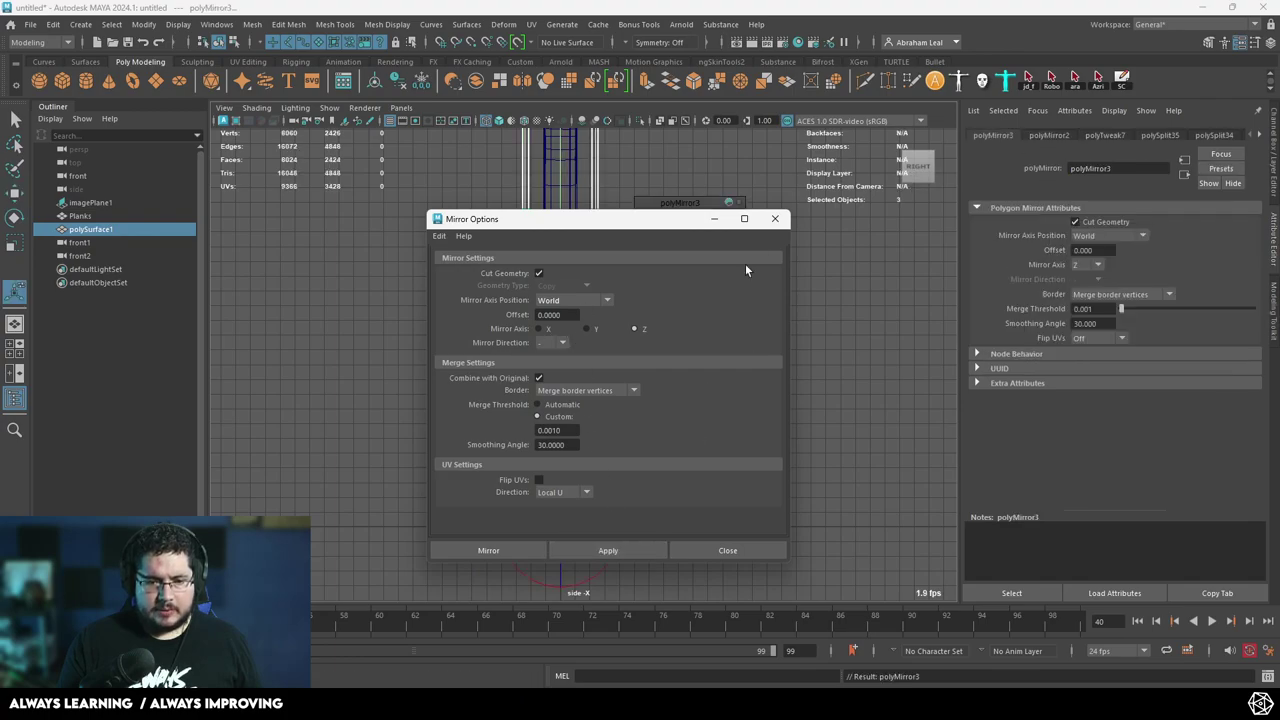
{"action": "left_click", "coordinate": [779, 221]}
{"action": "key", "text": "space"}
{"action": "key", "text": "space"}
{"action": "key", "text": "5"}
{"action": "right_click_drag", "start_coordinate": [757, 370], "coordinate": [615, 360], "text": "alt"}
{"action": "left_click_drag", "start_coordinate": [615, 360], "coordinate": [762, 371], "text": "alt"}
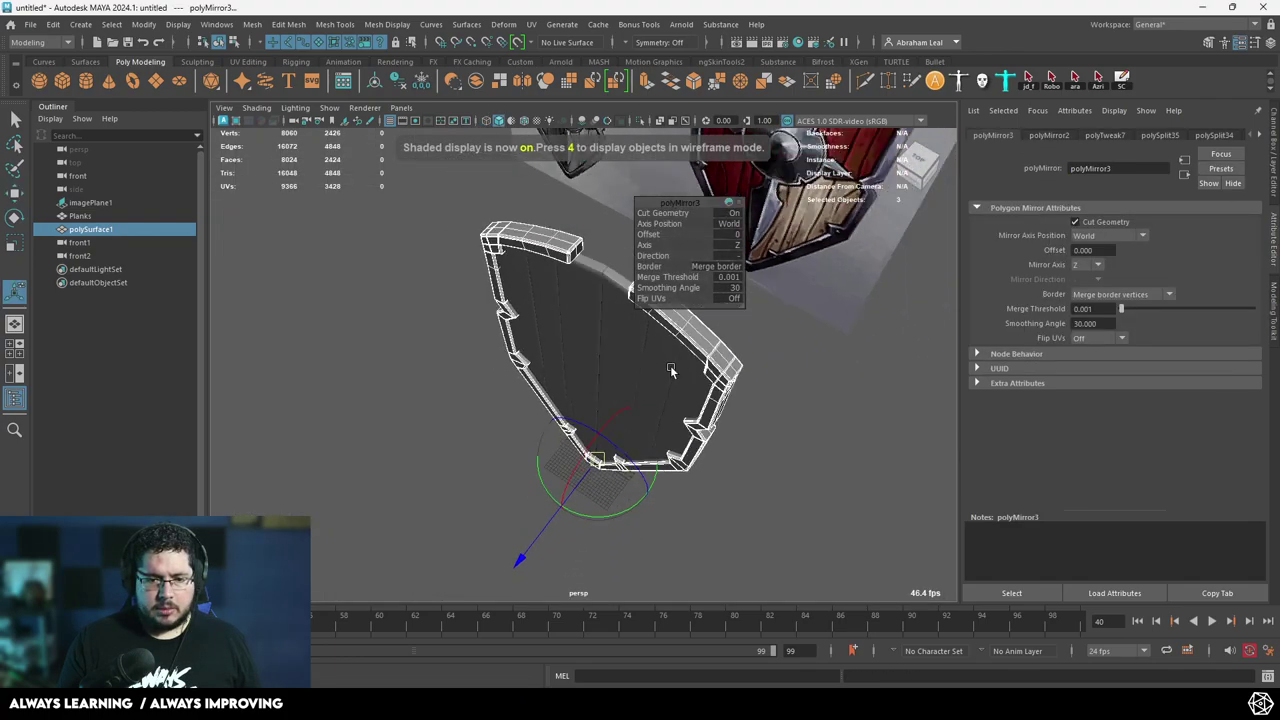
{"action": "key", "text": "q"}
{"action": "left_click", "coordinate": [836, 226]}
{"action": "middle_click_drag", "start_coordinate": [800, 395], "coordinate": [766, 469], "text": "alt"}
{"action": "left_click_drag", "start_coordinate": [766, 469], "coordinate": [830, 418], "text": "alt"}
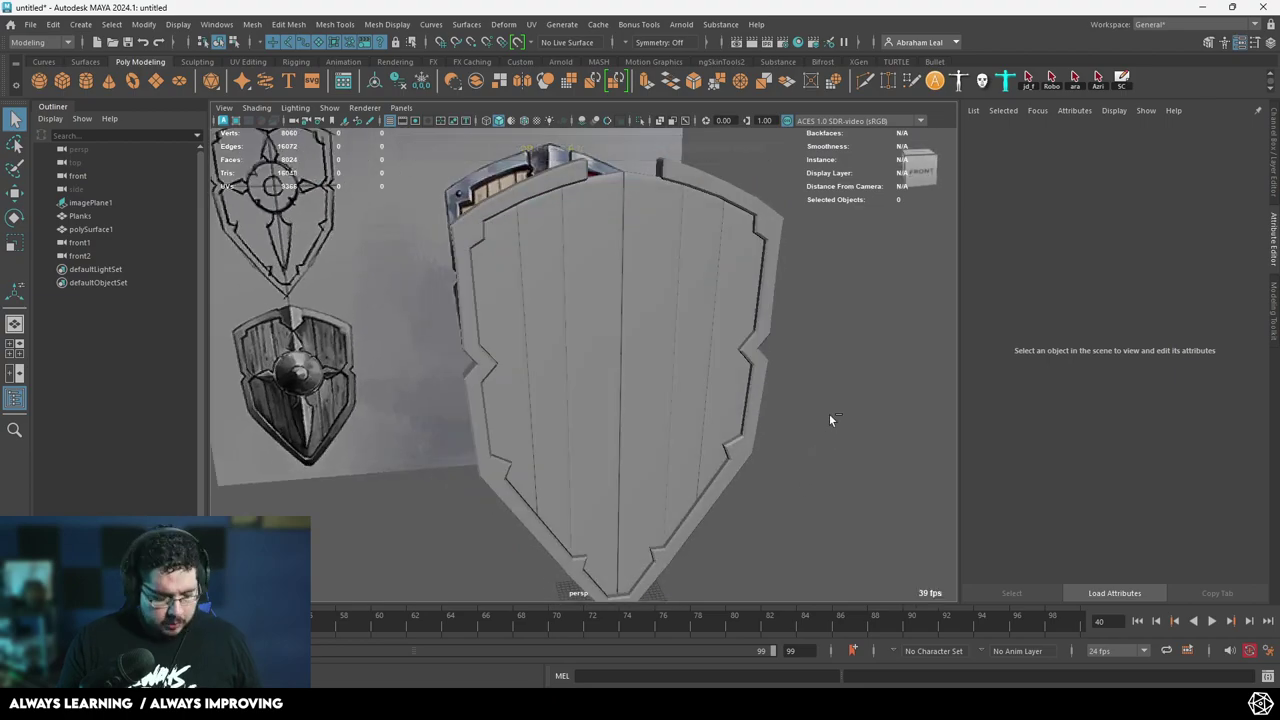
Save the scene as a Maya ASCII file named shield in the project's scenes folder.
{"action": "key", "text": "ctrl+s"}
{"action": "type", "text": "shi"}
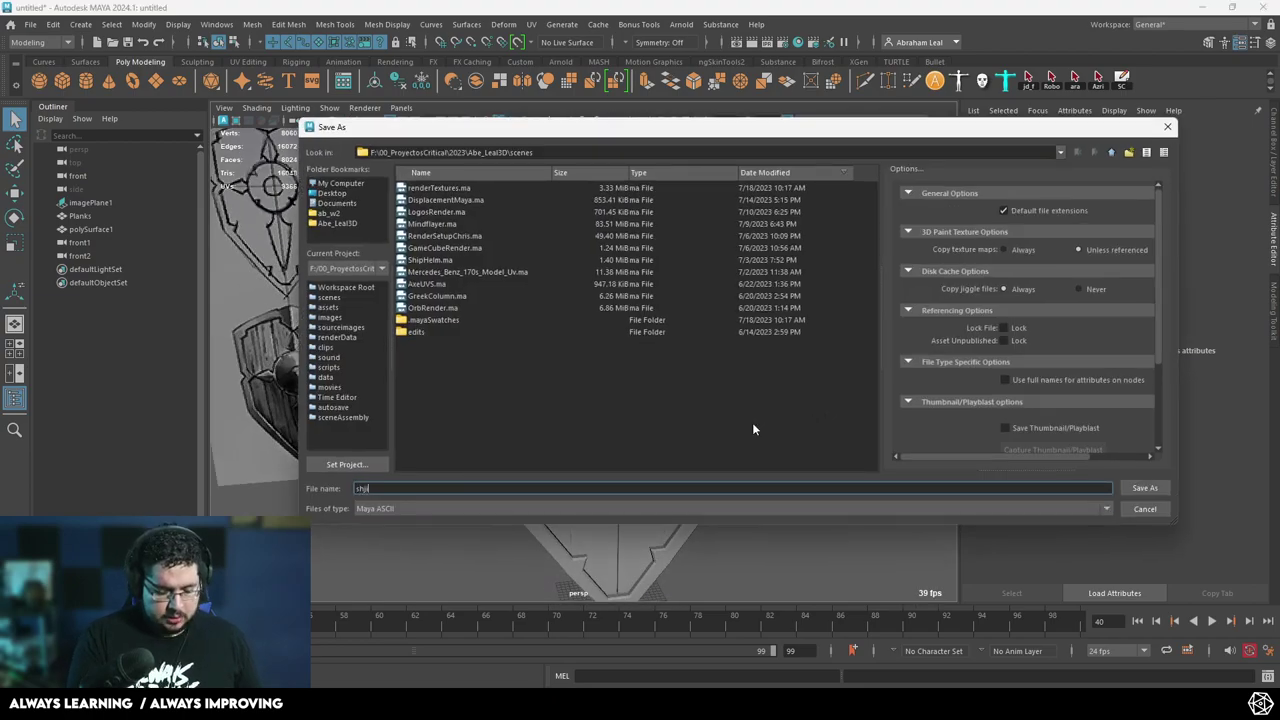
{"action": "type", "text": "eld"}
{"action": "key", "text": "Return"}
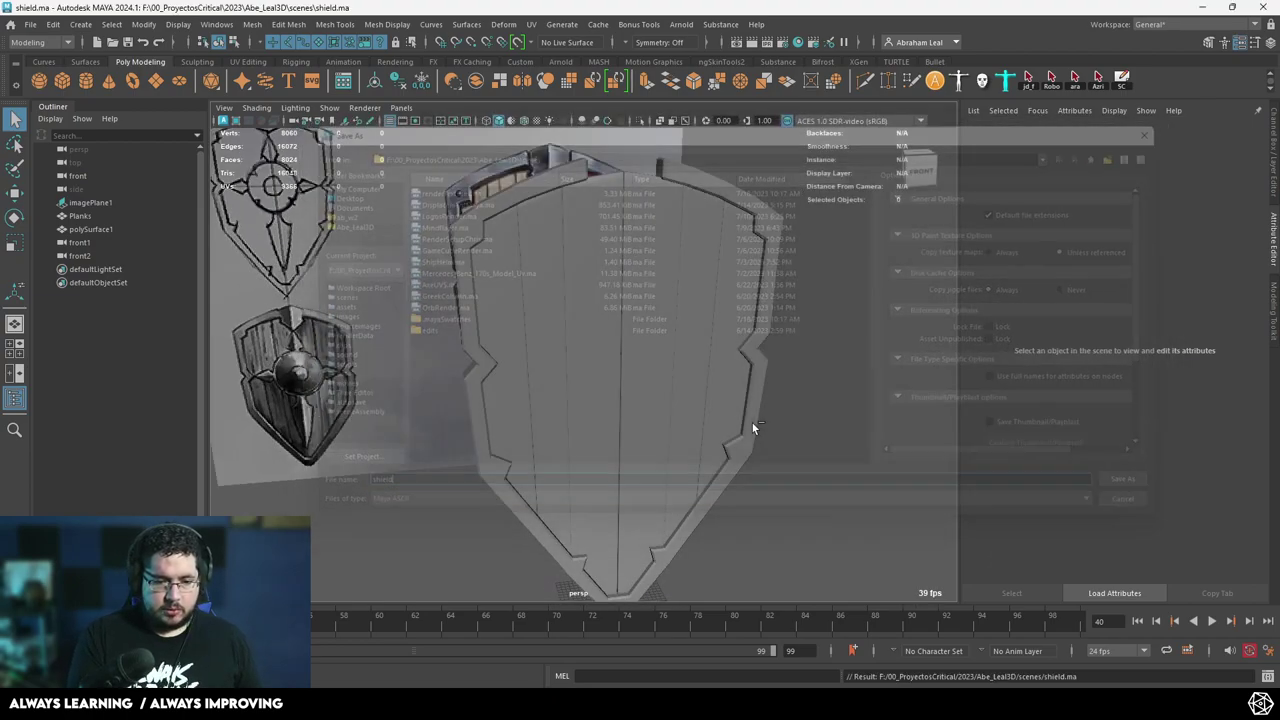
Examine the pointed metal piece at the shield's top centre against the reference in the front wireframe view.
{"action": "left_click_drag", "start_coordinate": [784, 383], "coordinate": [718, 388], "text": "alt"}
{"action": "right_click_drag", "start_coordinate": [718, 388], "coordinate": [770, 375], "text": "alt"}
{"action": "key", "text": "space"}
{"action": "left_click_drag", "start_coordinate": [770, 377], "coordinate": [771, 414]}
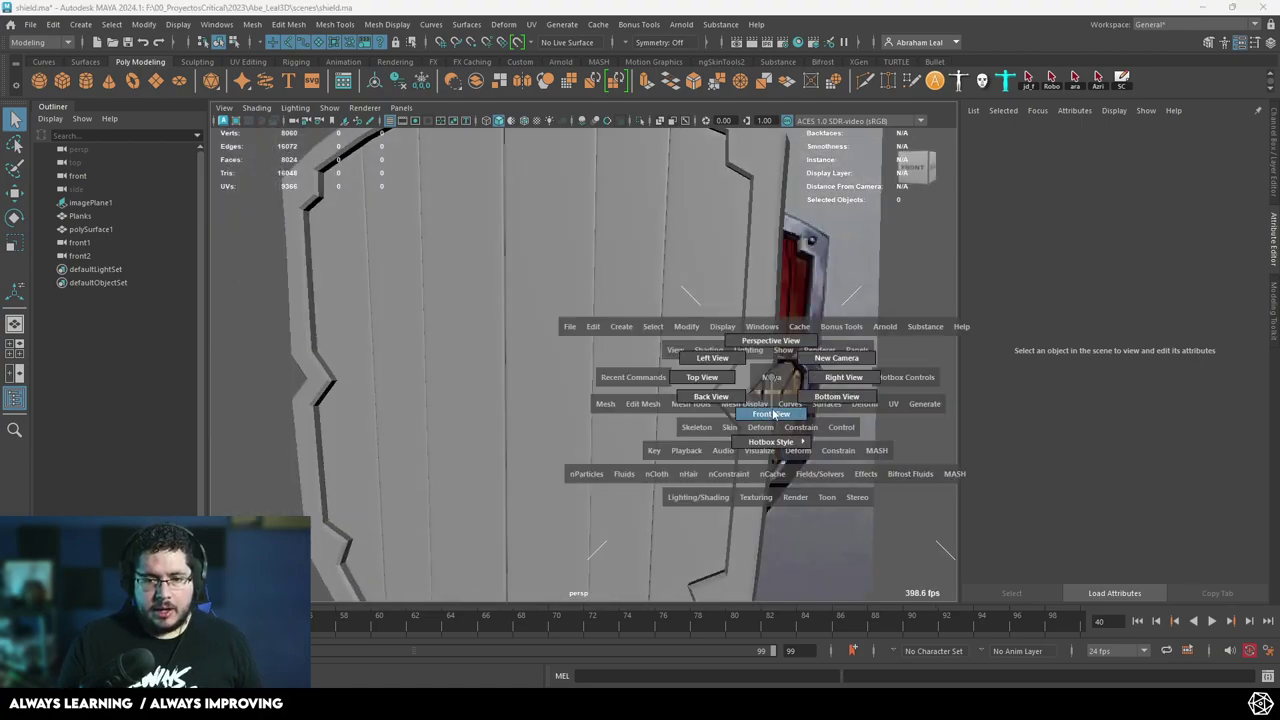
{"action": "middle_click_drag", "start_coordinate": [765, 405], "coordinate": [668, 479], "text": "alt"}
{"action": "middle_click_drag", "start_coordinate": [595, 234], "coordinate": [570, 395], "text": "alt"}
{"action": "scroll", "coordinate": [563, 343], "scroll_direction": "up", "scroll_amount": 8}
{"action": "key", "text": "4"}
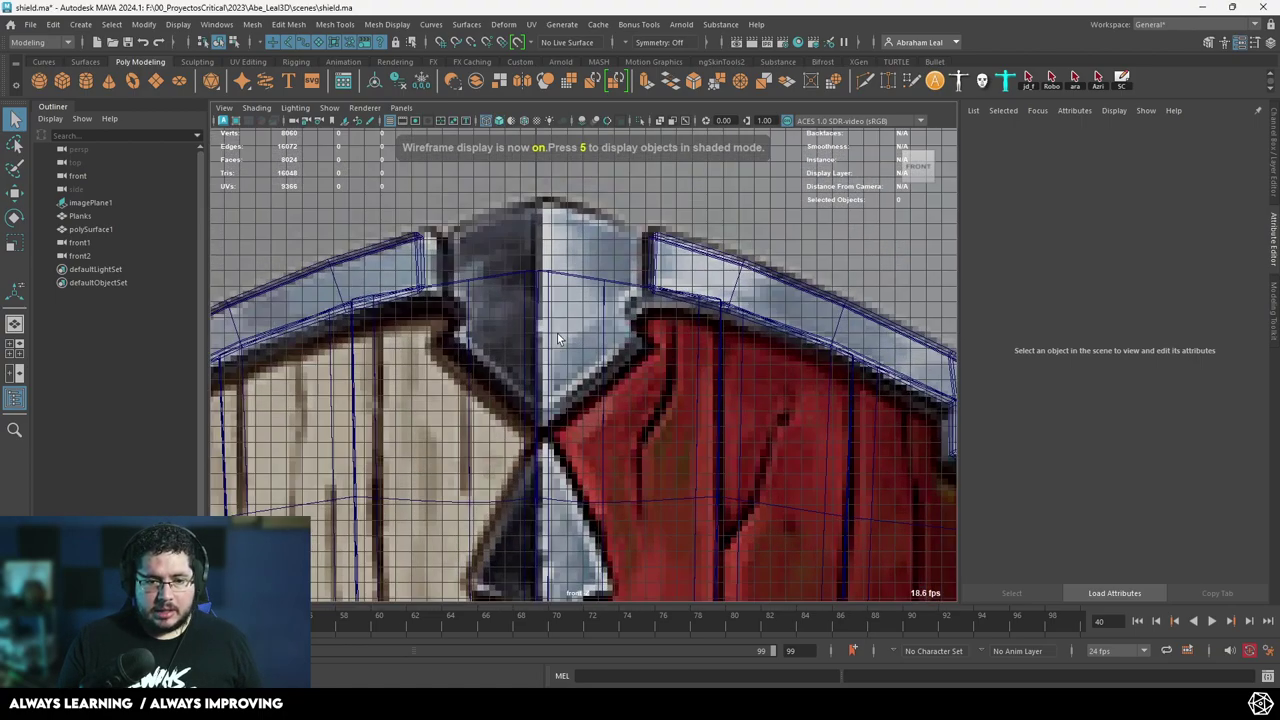
{"action": "scroll", "coordinate": [584, 350], "scroll_direction": "up", "scroll_amount": 4}
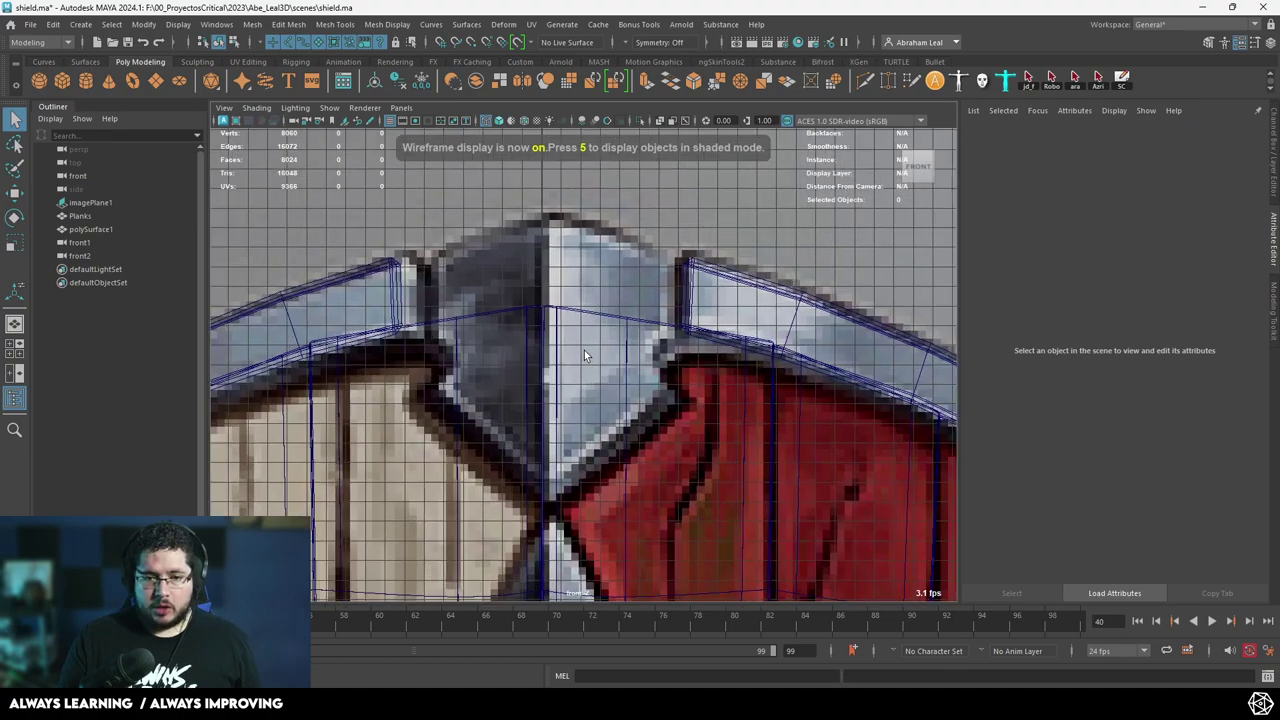
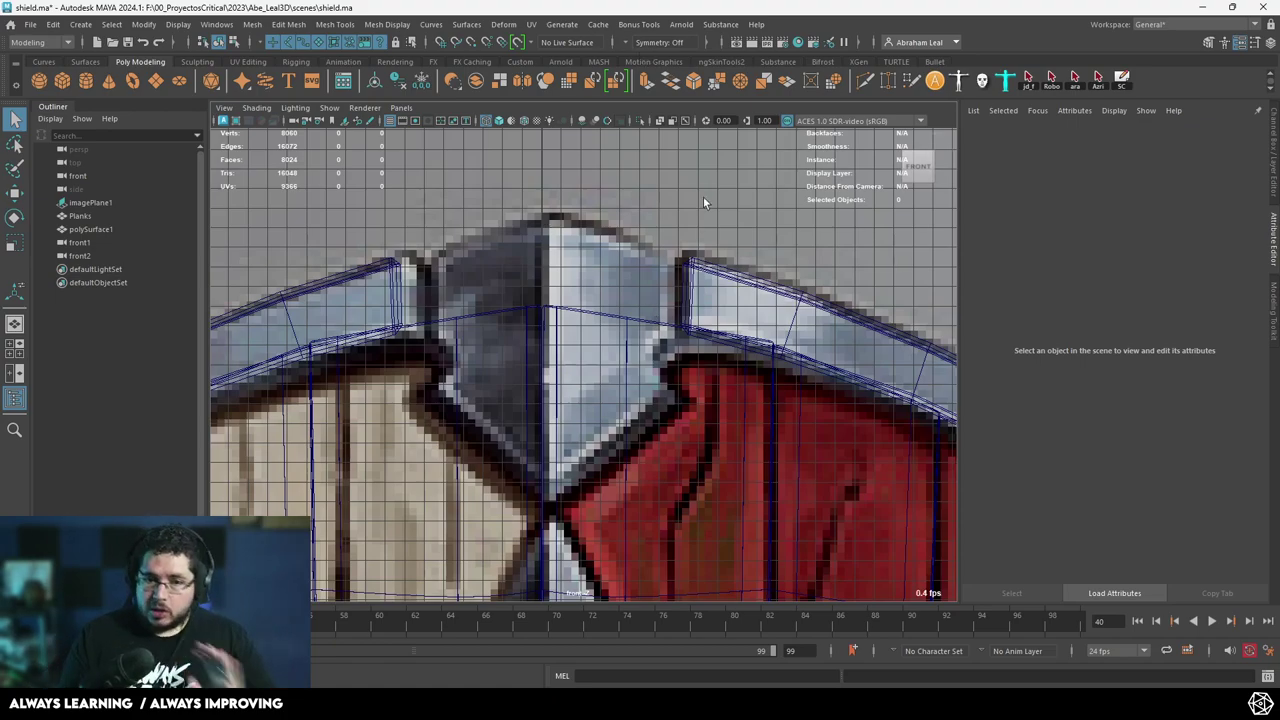
Rename the metal rim mesh as frame and hide it.
{"action": "left_click", "coordinate": [694, 268]}
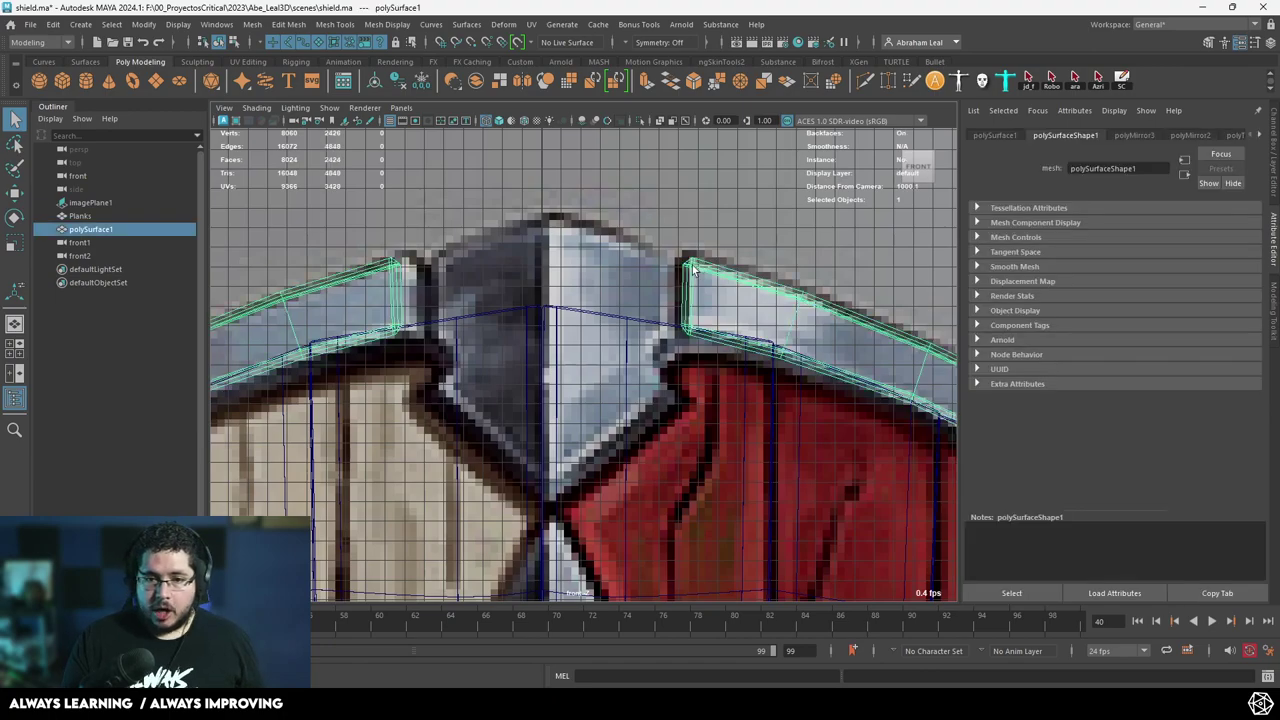
{"action": "double_click", "coordinate": [90, 230]}
{"action": "type", "text": "fram"}
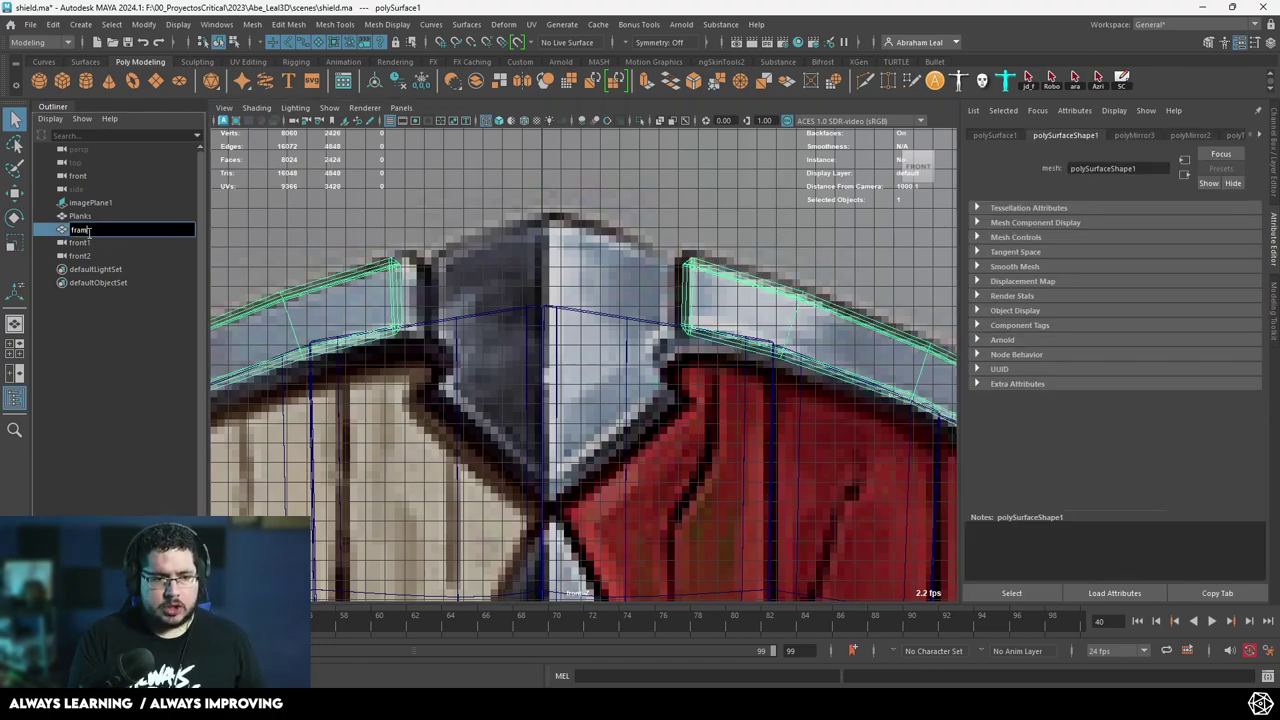
{"action": "type", "text": "e"}
{"action": "key", "text": "Return"}
{"action": "key", "text": "ctrl+h"}
Hide the planks to leave the reference image clear around the top centre piece.
{"action": "left_click", "coordinate": [513, 358]}
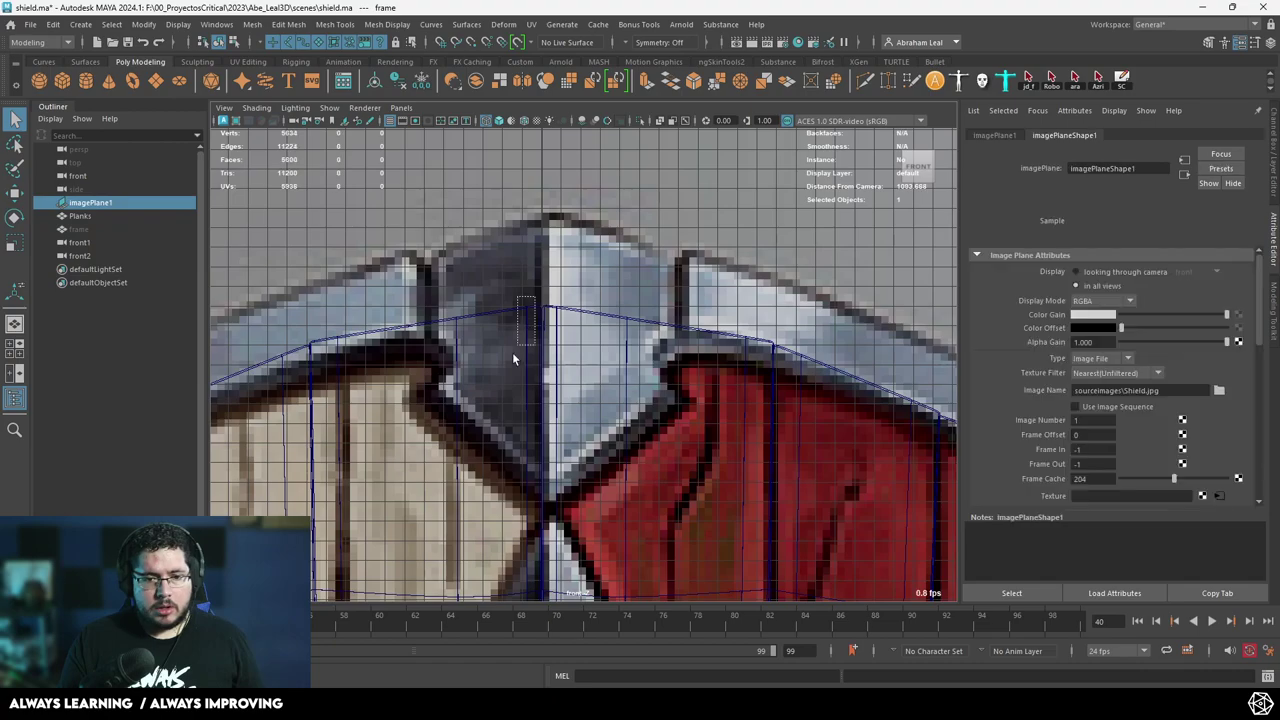
{"action": "left_click_drag", "start_coordinate": [535, 296], "coordinate": [513, 358]}
{"action": "key", "text": "ctrl+h"}
{"action": "scroll", "coordinate": [565, 267], "scroll_direction": "up", "scroll_amount": 1}
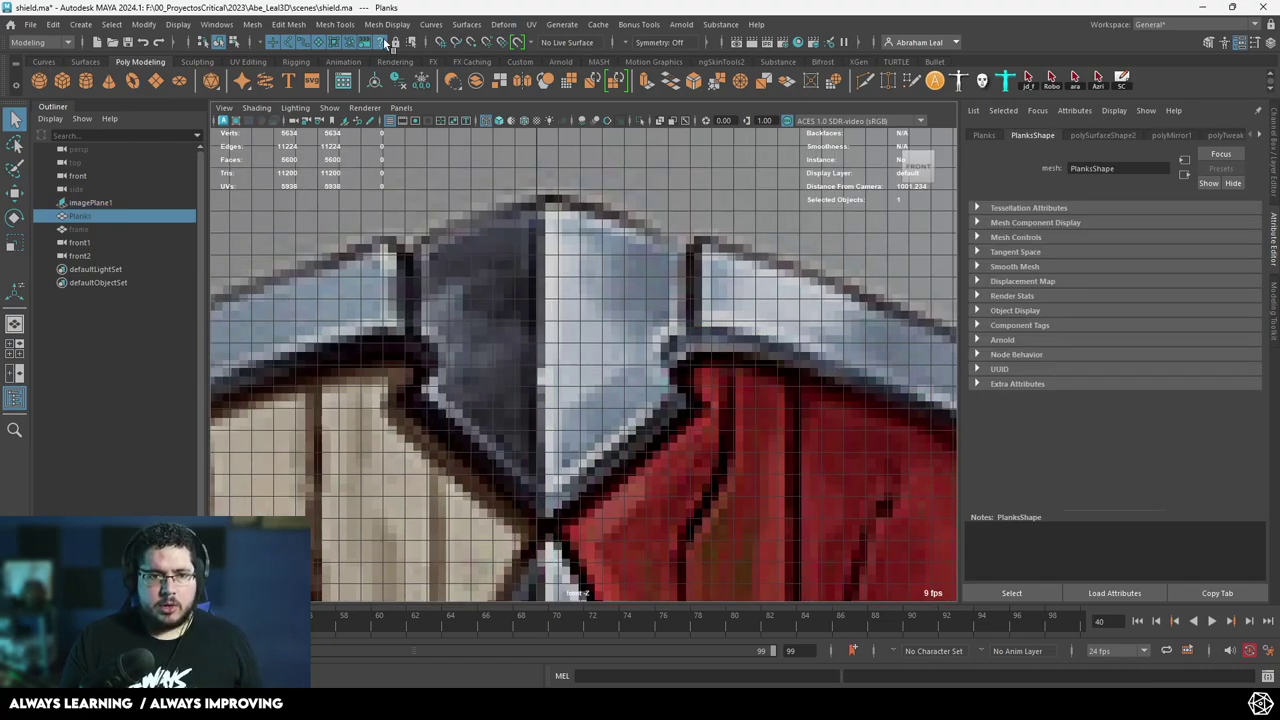
Create a polygon quad at the peak of the top centre piece and extend it with a second quad to its outer corner.
{"action": "left_click", "coordinate": [335, 24]}
{"action": "left_click", "coordinate": [373, 111]}
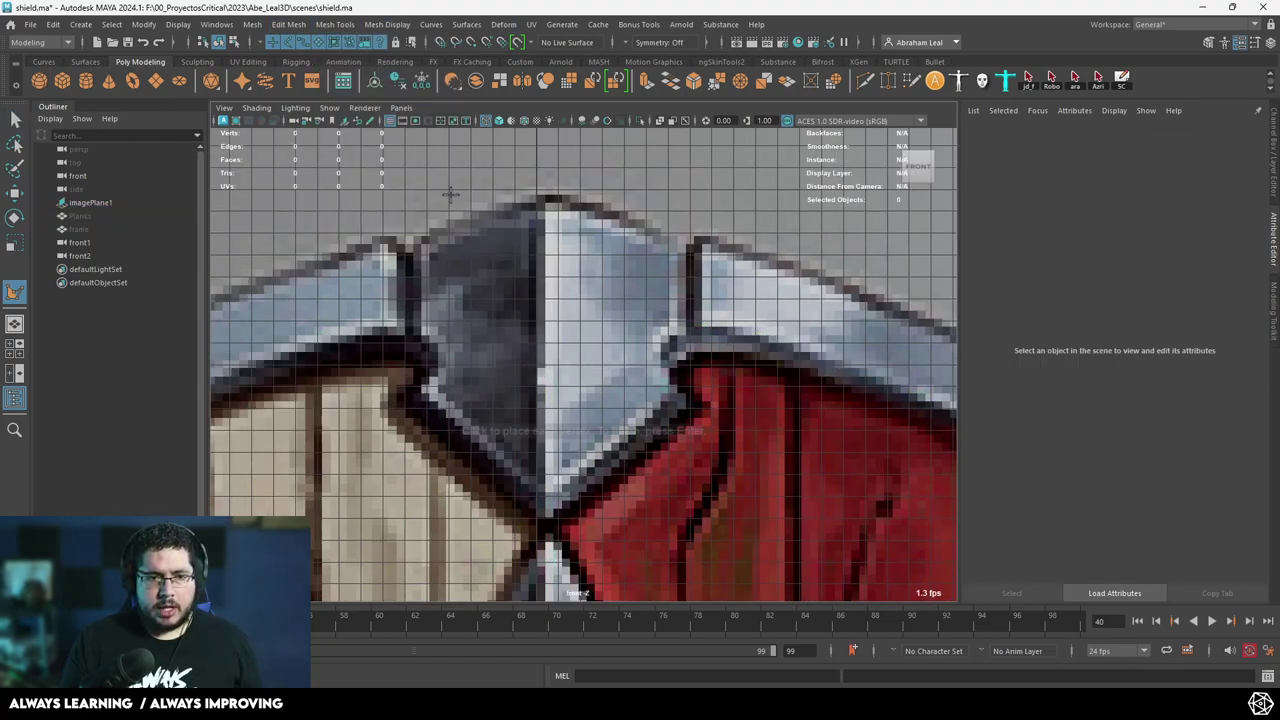
{"action": "left_click", "coordinate": [591, 215]}
{"action": "key", "text": "Return"}
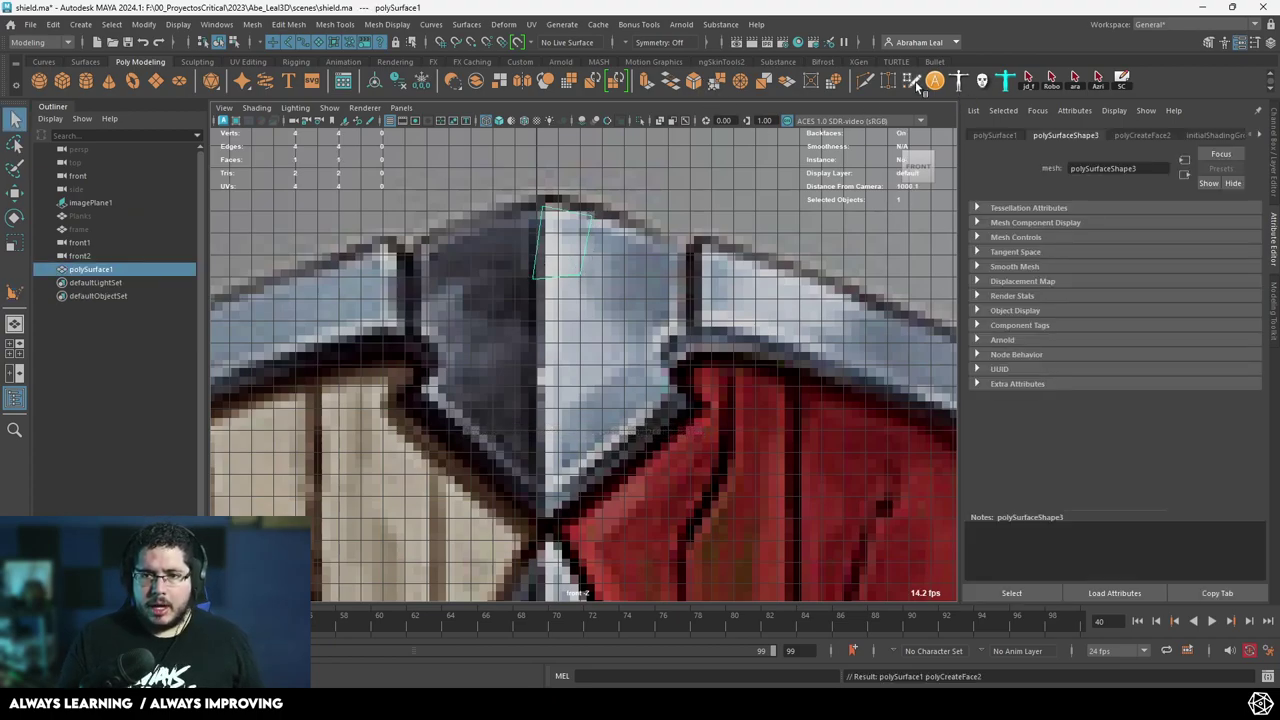
{"action": "left_click", "coordinate": [915, 84]}
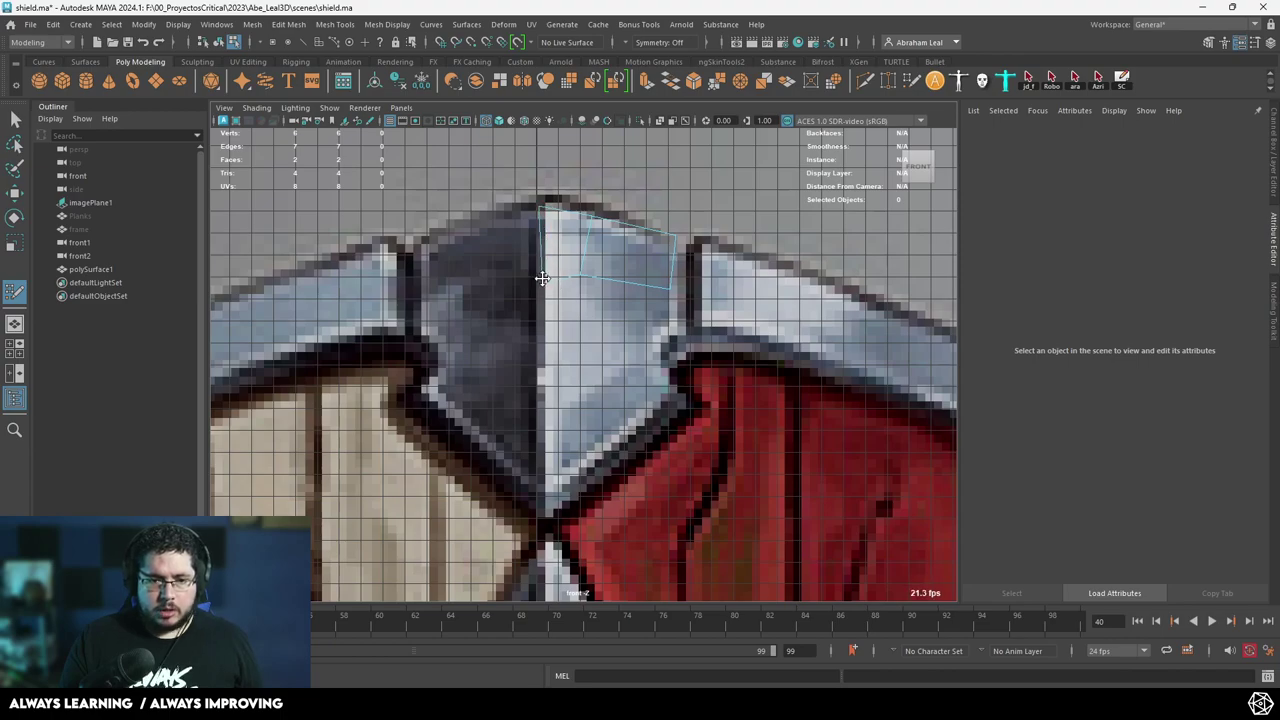
{"action": "key", "text": "w"}
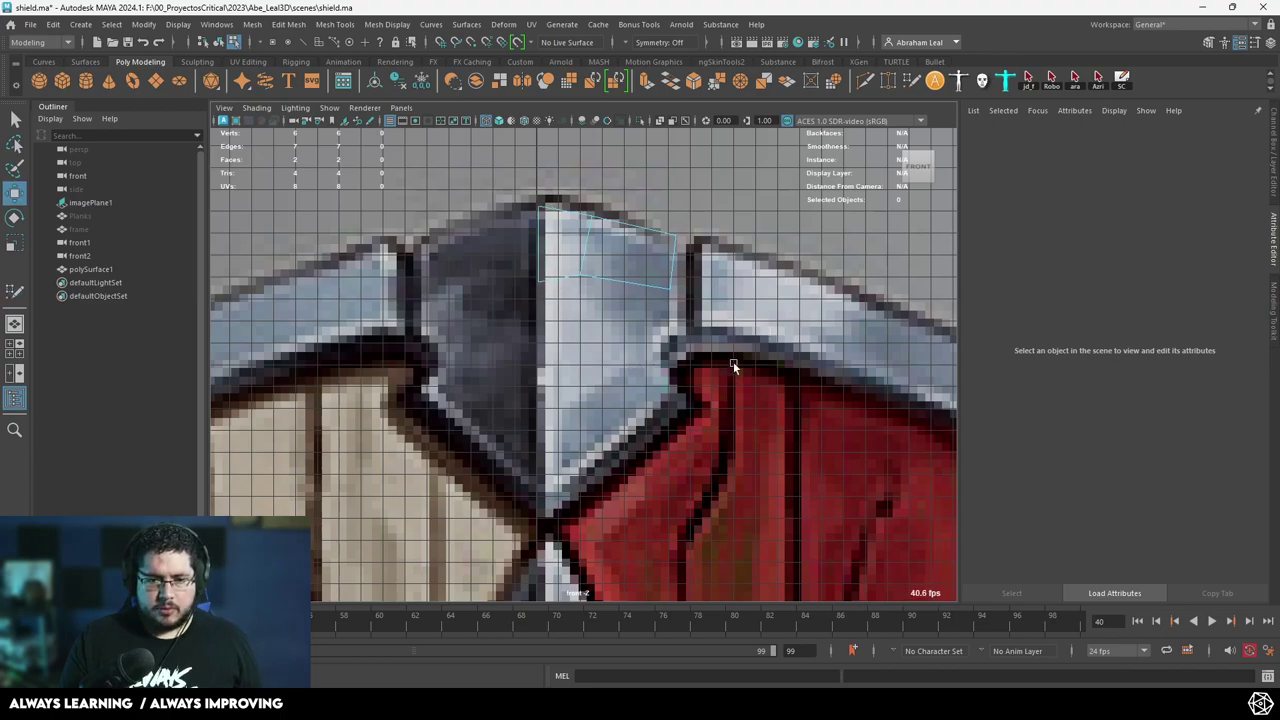
Reselect the new mesh in object mode and use Quad Draw to fit its vertices to the centre piece's upper outline.
{"action": "scroll", "coordinate": [731, 355], "scroll_direction": "down", "scroll_amount": 8}
{"action": "scroll", "coordinate": [657, 341], "scroll_direction": "up", "scroll_amount": 5}
{"action": "scroll", "coordinate": [666, 335], "scroll_direction": "down", "scroll_amount": 3}
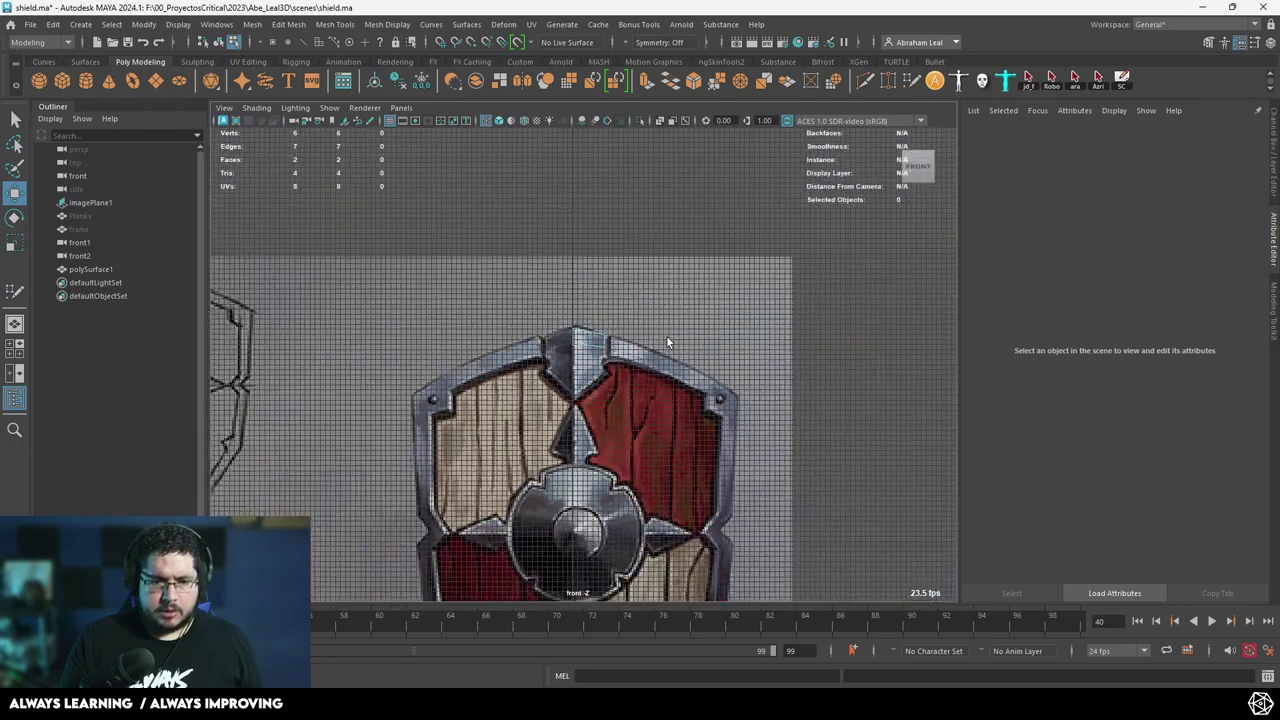
{"action": "key", "text": "q"}
{"action": "right_click", "coordinate": [642, 315]}
{"action": "right_click_drag", "start_coordinate": [592, 342], "coordinate": [770, 246]}
{"action": "left_click", "coordinate": [660, 295]}
{"action": "key", "text": "w"}
{"action": "scroll", "coordinate": [648, 300], "scroll_direction": "up", "scroll_amount": 1}
{"action": "scroll", "coordinate": [648, 297], "scroll_direction": "up", "scroll_amount": 4}
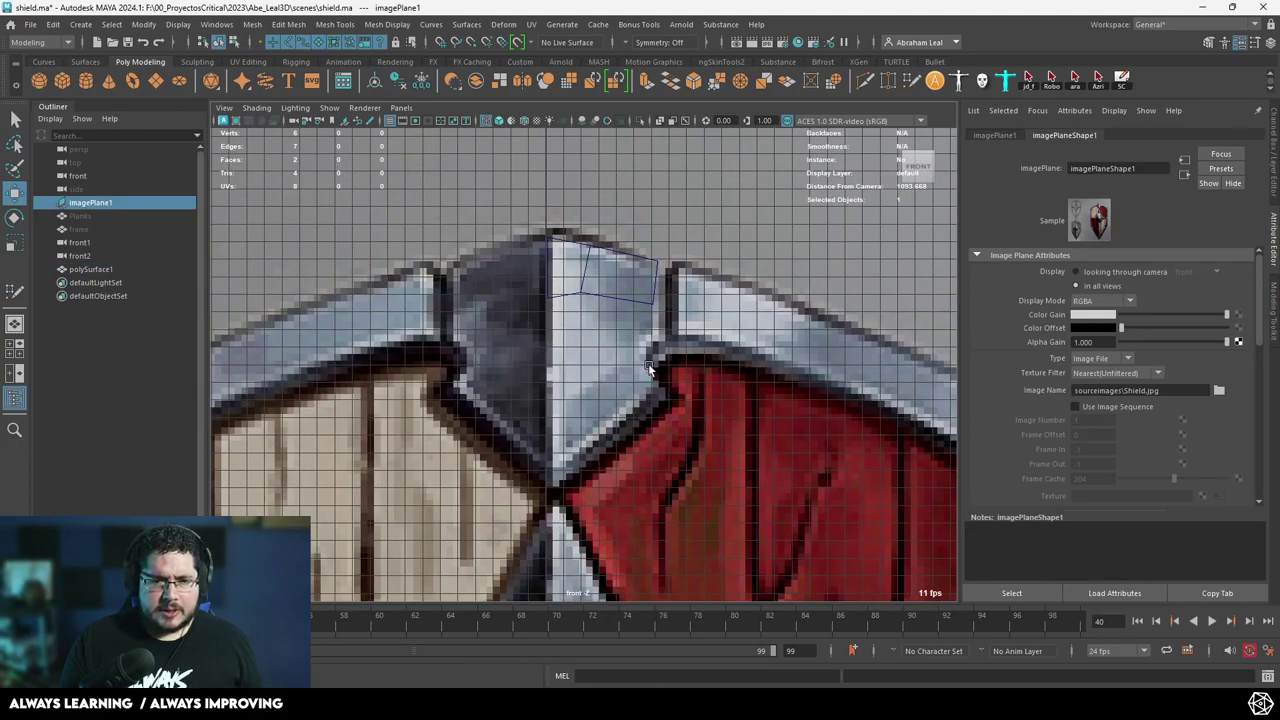
{"action": "scroll", "coordinate": [646, 366], "scroll_direction": "down", "scroll_amount": 1}
{"action": "scroll", "coordinate": [624, 306], "scroll_direction": "up", "scroll_amount": 2}
{"action": "left_click", "coordinate": [582, 256]}
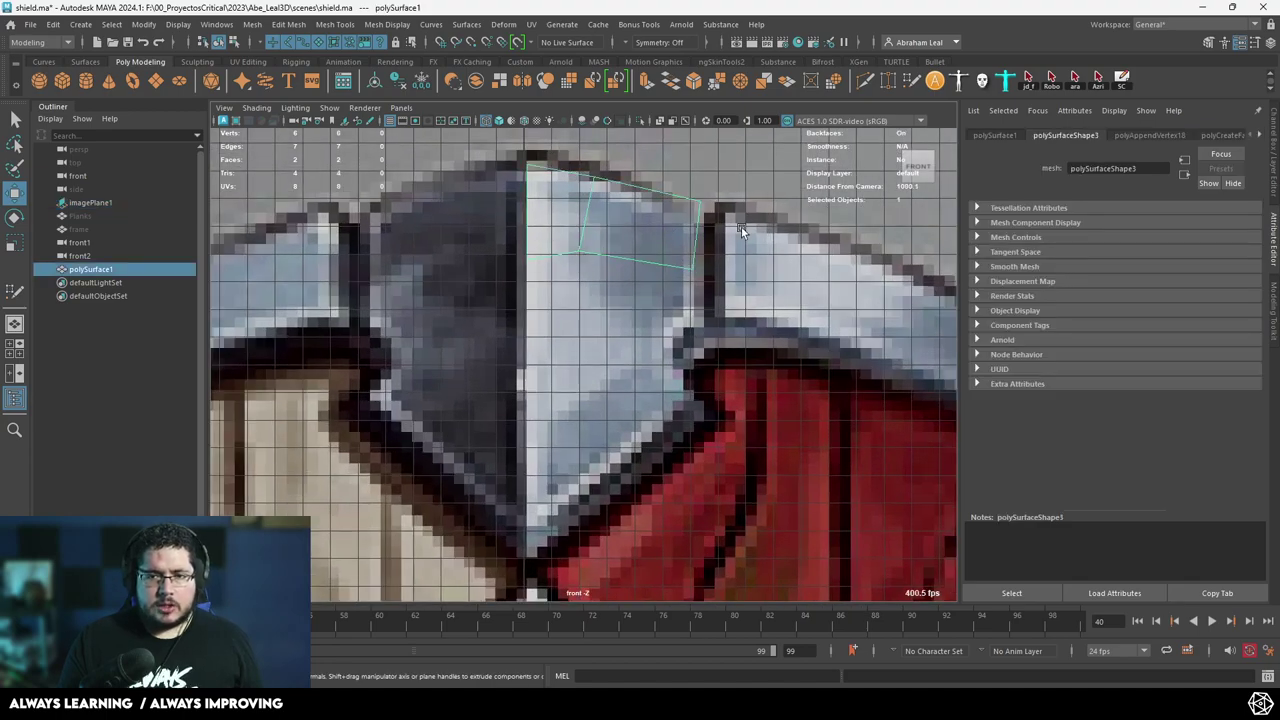
{"action": "left_click", "coordinate": [910, 81]}
{"action": "scroll", "coordinate": [730, 221], "scroll_direction": "up", "scroll_amount": 1}
{"action": "middle_click_drag", "start_coordinate": [730, 220], "coordinate": [714, 295], "text": "alt"}
{"action": "left_click_drag", "start_coordinate": [713, 236], "coordinate": [700, 241]}
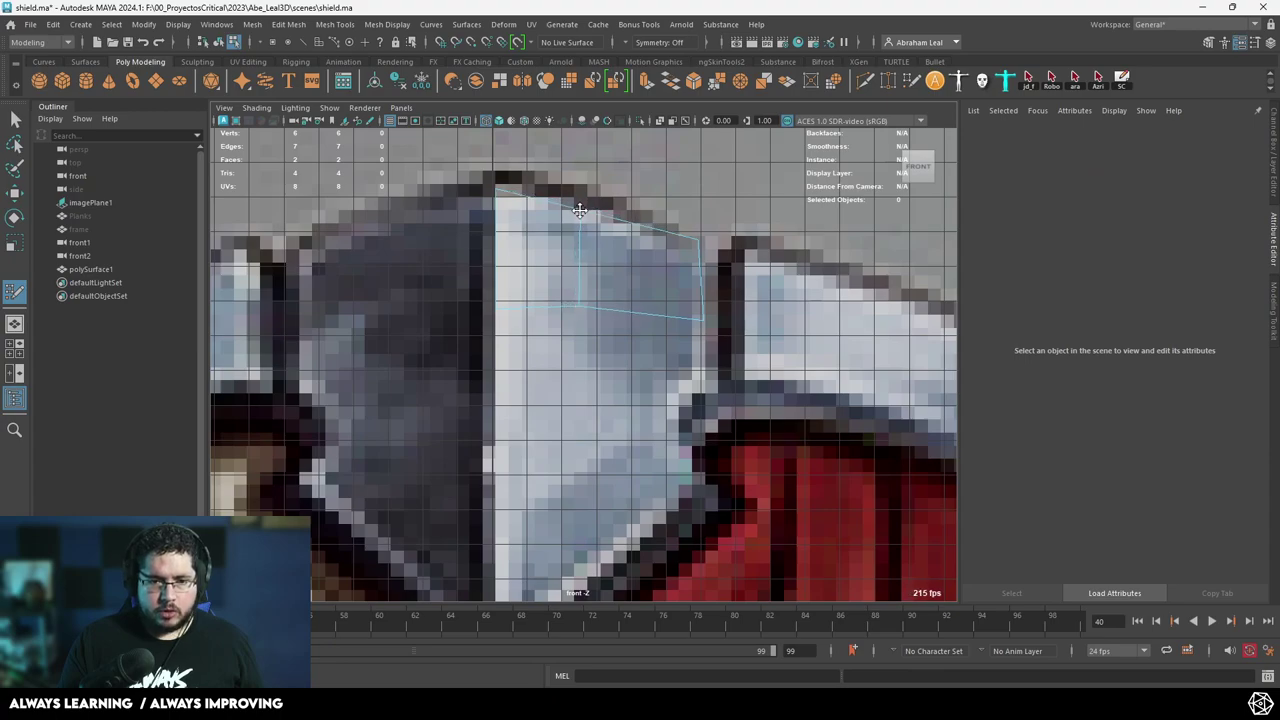
Place points and fill a quad along the centre piece's lower diagonal edge, from the side corner to the bottom tip.
{"action": "middle_click_drag", "start_coordinate": [591, 325], "coordinate": [584, 219], "text": "alt"}
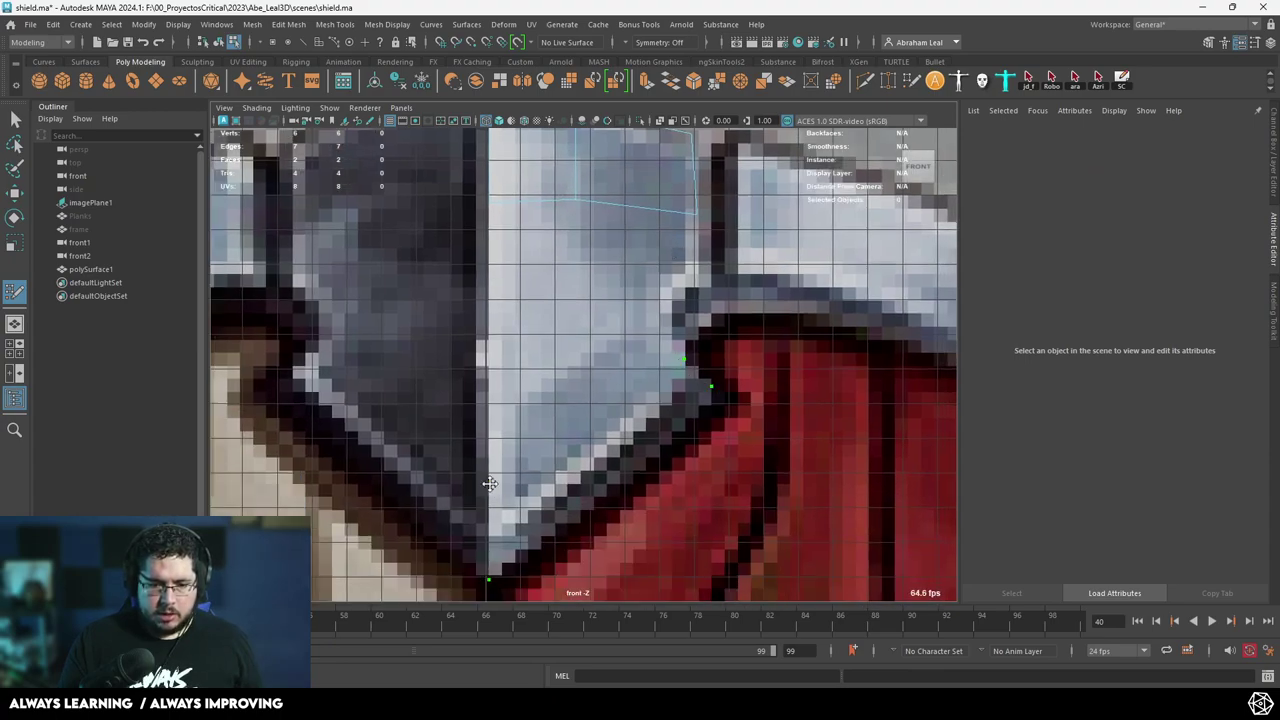
{"action": "left_click", "coordinate": [570, 460], "text": "shift"}
{"action": "scroll", "coordinate": [600, 412], "scroll_direction": "down", "scroll_amount": 1}
{"action": "scroll", "coordinate": [610, 405], "scroll_direction": "up", "scroll_amount": 1}
{"action": "middle_click_drag", "start_coordinate": [669, 335], "coordinate": [643, 384], "text": "alt"}
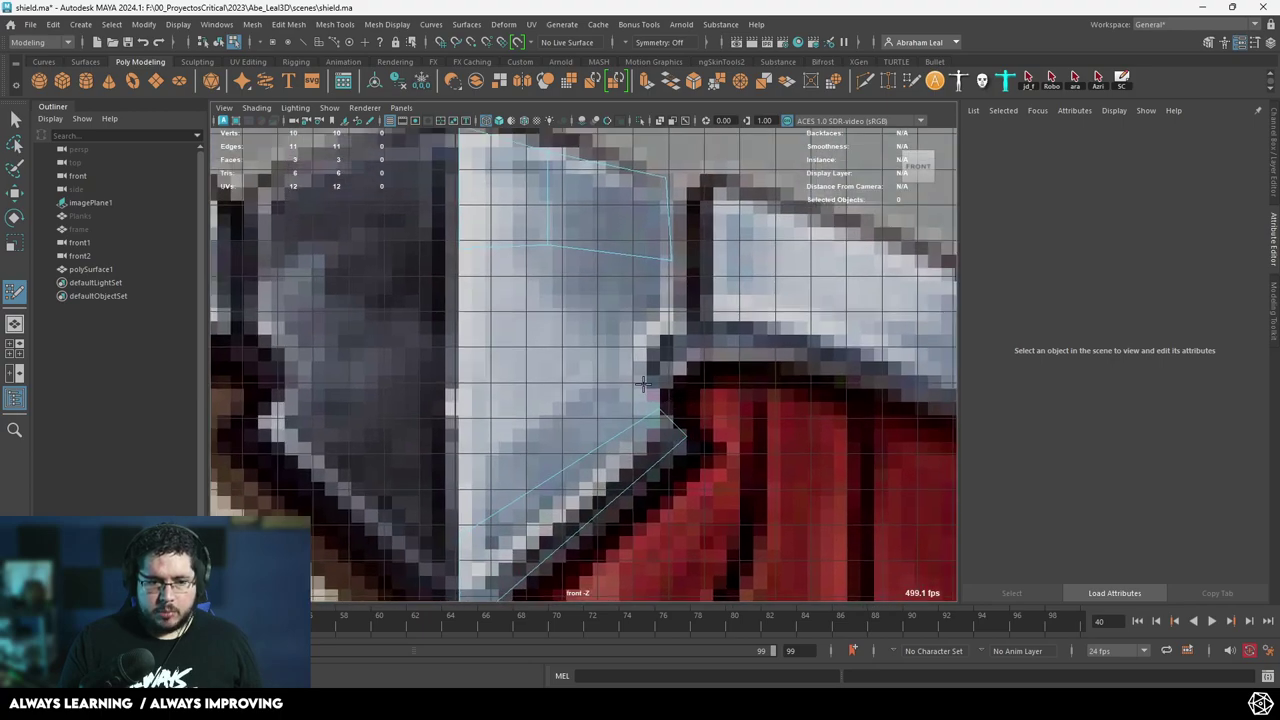
Build a strip of quads following the notch on the centre piece's side, adjusting its vertices to the reference curve.
{"action": "scroll", "coordinate": [638, 422], "scroll_direction": "up", "scroll_amount": 2}
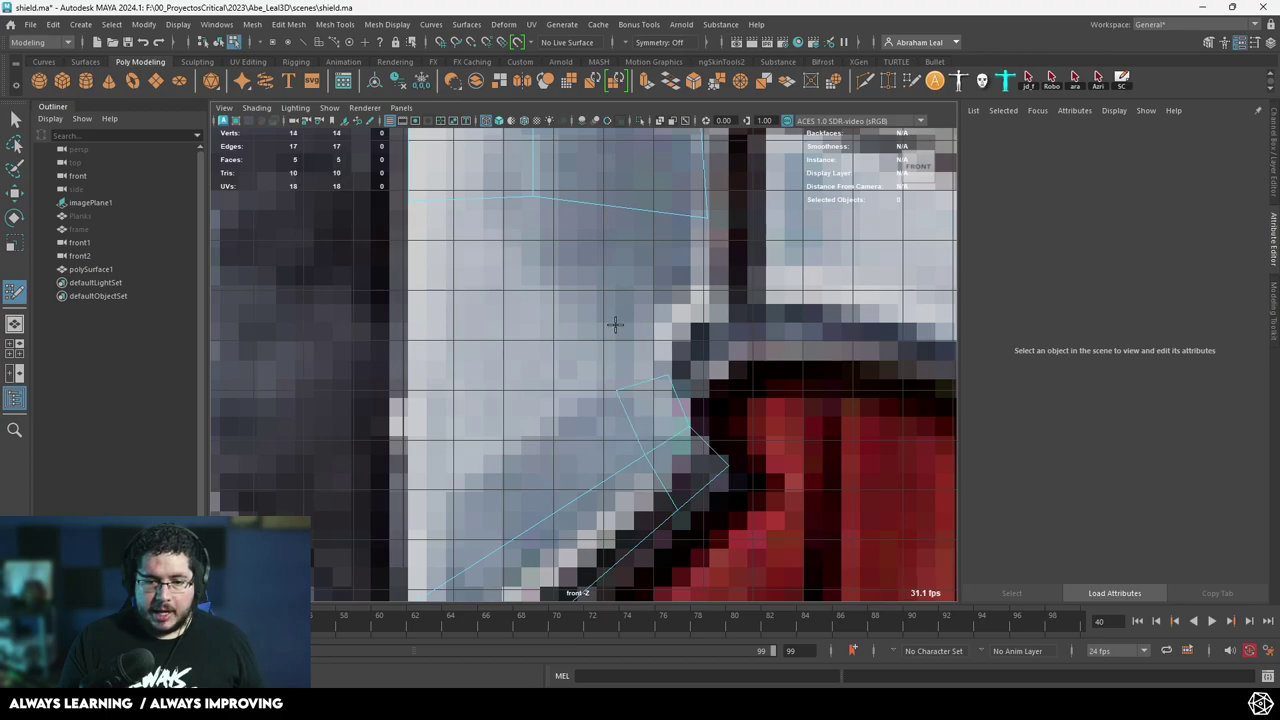
{"action": "left_click", "coordinate": [645, 350], "text": "shift"}
{"action": "left_click", "coordinate": [671, 261]}
{"action": "left_click", "coordinate": [661, 296], "text": "shift"}
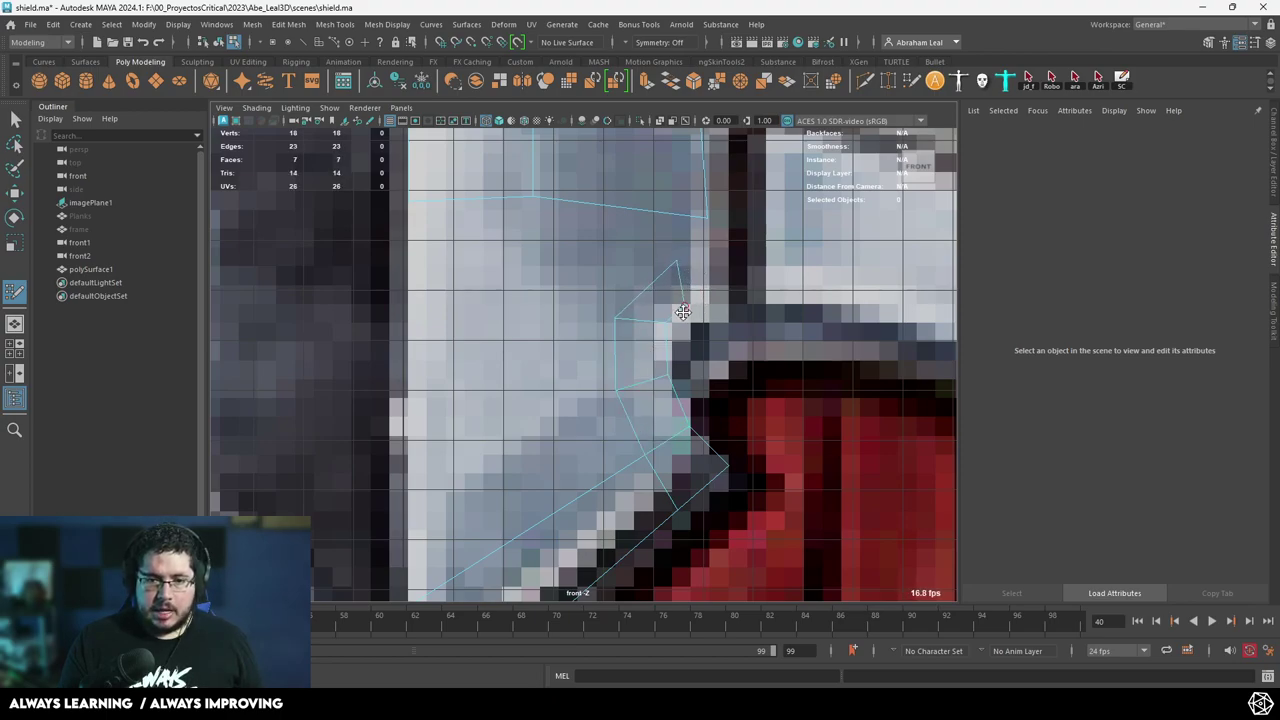
{"action": "left_click_drag", "start_coordinate": [643, 323], "coordinate": [646, 339]}
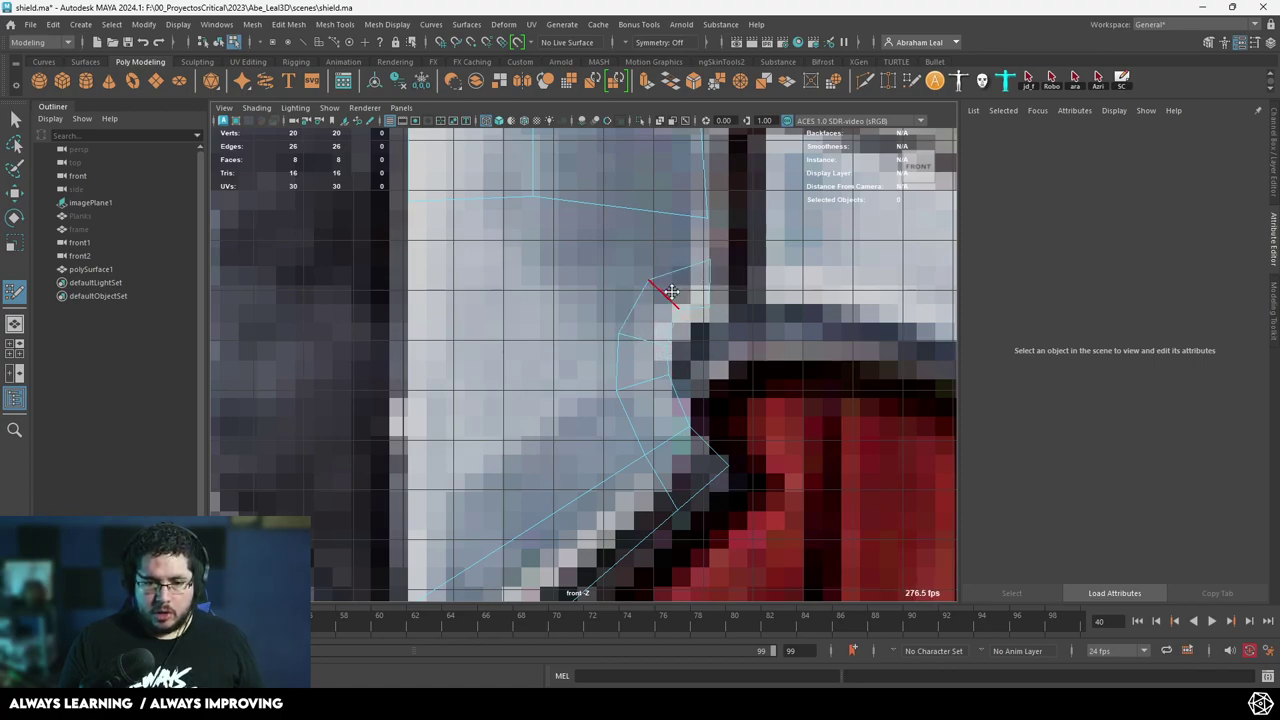
Insert an edge loop in the upper outer quad and fill a quad connecting it to the notch strip.
{"action": "middle_click_drag", "start_coordinate": [688, 282], "coordinate": [697, 372], "text": "alt"}
{"action": "left_click", "coordinate": [660, 276], "text": "ctrl"}
{"action": "left_click", "coordinate": [686, 323], "text": "shift"}
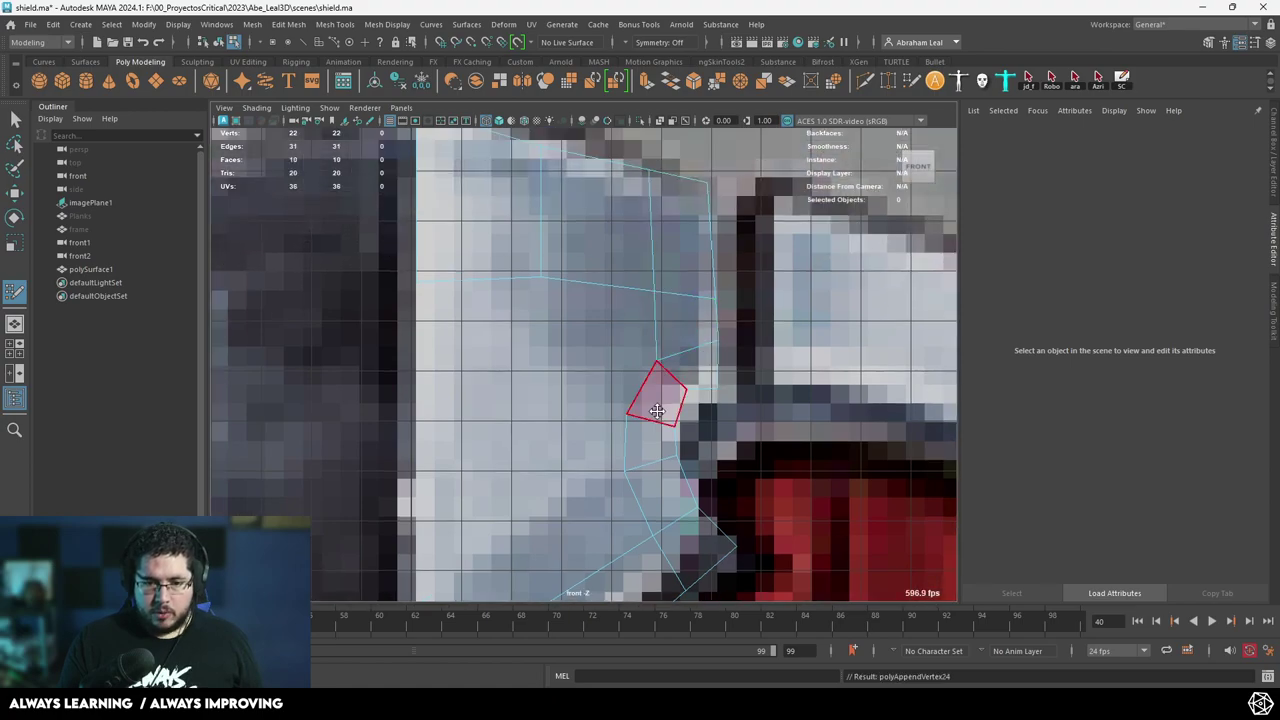
{"action": "scroll", "coordinate": [658, 388], "scroll_direction": "down", "scroll_amount": 2}
{"action": "scroll", "coordinate": [637, 322], "scroll_direction": "up", "scroll_amount": 1}
{"action": "middle_click_drag", "start_coordinate": [575, 342], "coordinate": [625, 267], "text": "alt"}
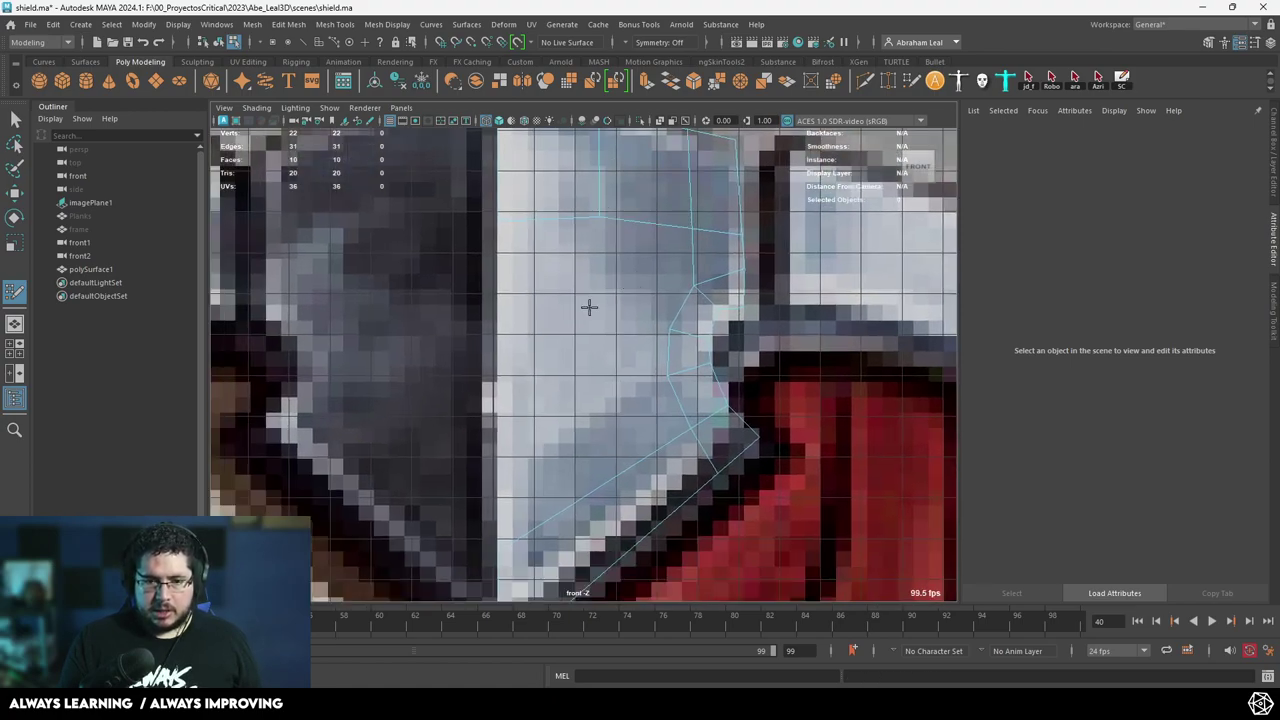
Place points along the centre line and fill quads from the notch strip across to it, splitting them with a vertical edge loop.
{"action": "left_click", "coordinate": [502, 420]}
{"action": "left_click", "coordinate": [526, 434], "text": "shift"}
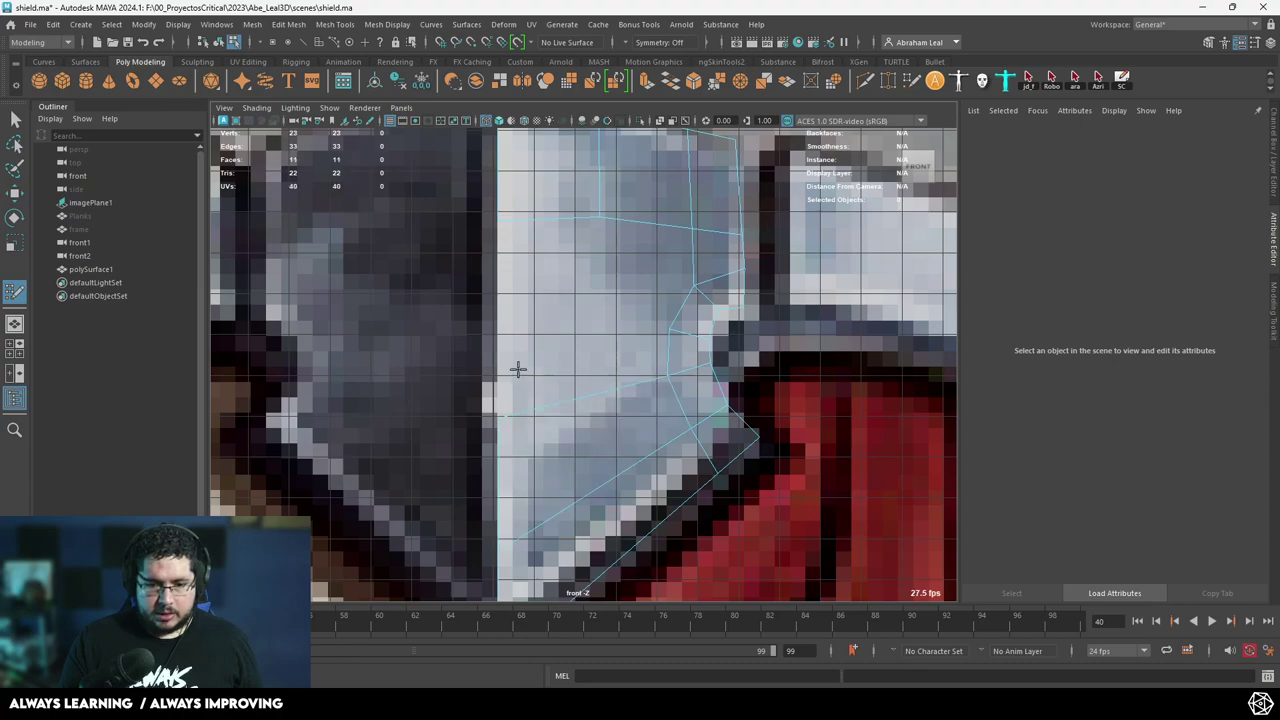
{"action": "left_click", "coordinate": [503, 313]}
{"action": "left_click", "coordinate": [529, 370], "text": "shift"}
{"action": "middle_click_drag", "start_coordinate": [529, 371], "coordinate": [533, 417], "text": "alt"}
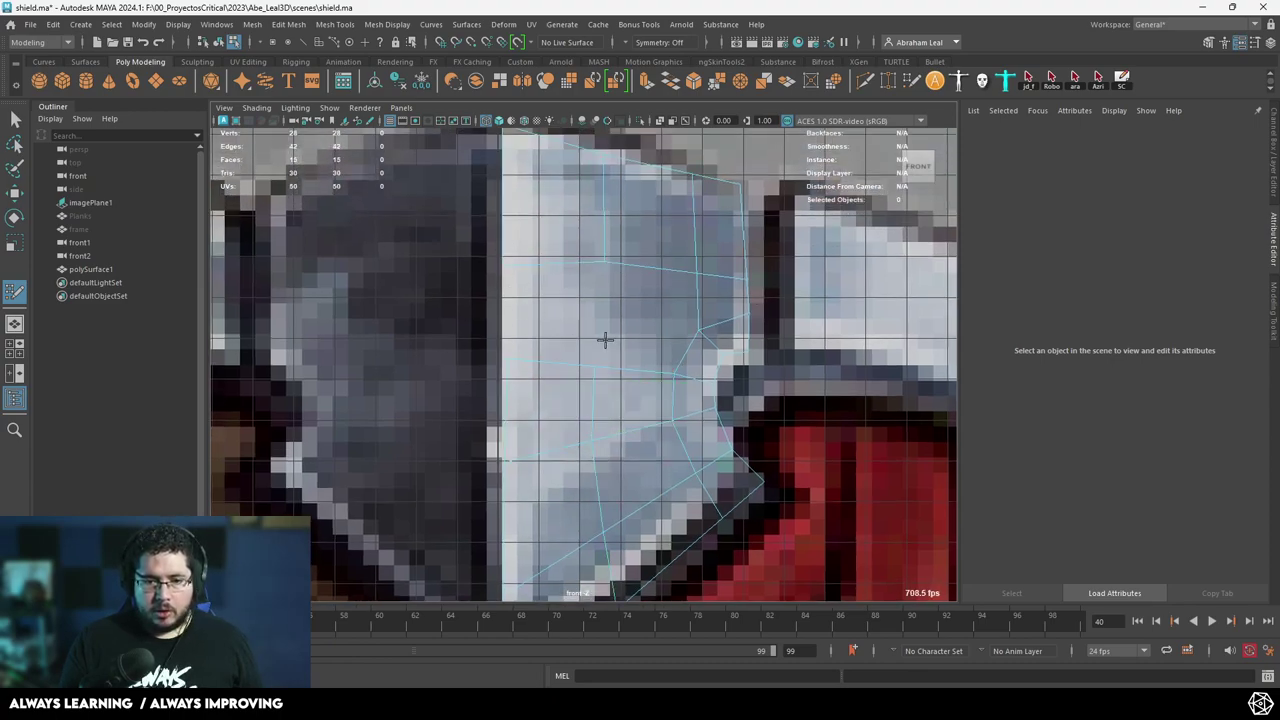
{"action": "scroll", "coordinate": [610, 320], "scroll_direction": "up", "scroll_amount": 1}
{"action": "left_click", "coordinate": [653, 345], "text": "shift"}
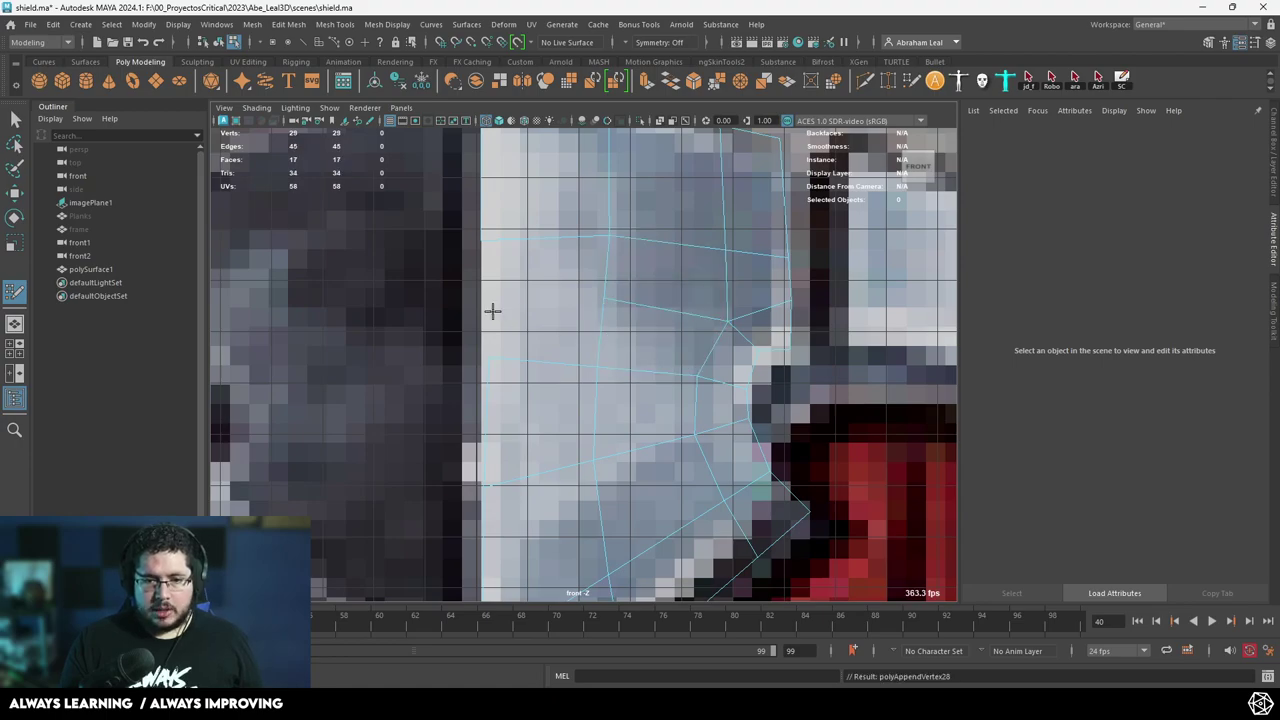
Fill the remaining gap beside the centre line with quads and switch the front view to shaded display.
{"action": "left_click", "coordinate": [478, 301]}
{"action": "left_click", "coordinate": [537, 272], "text": "shift"}
{"action": "left_click", "coordinate": [538, 328], "text": "shift"}
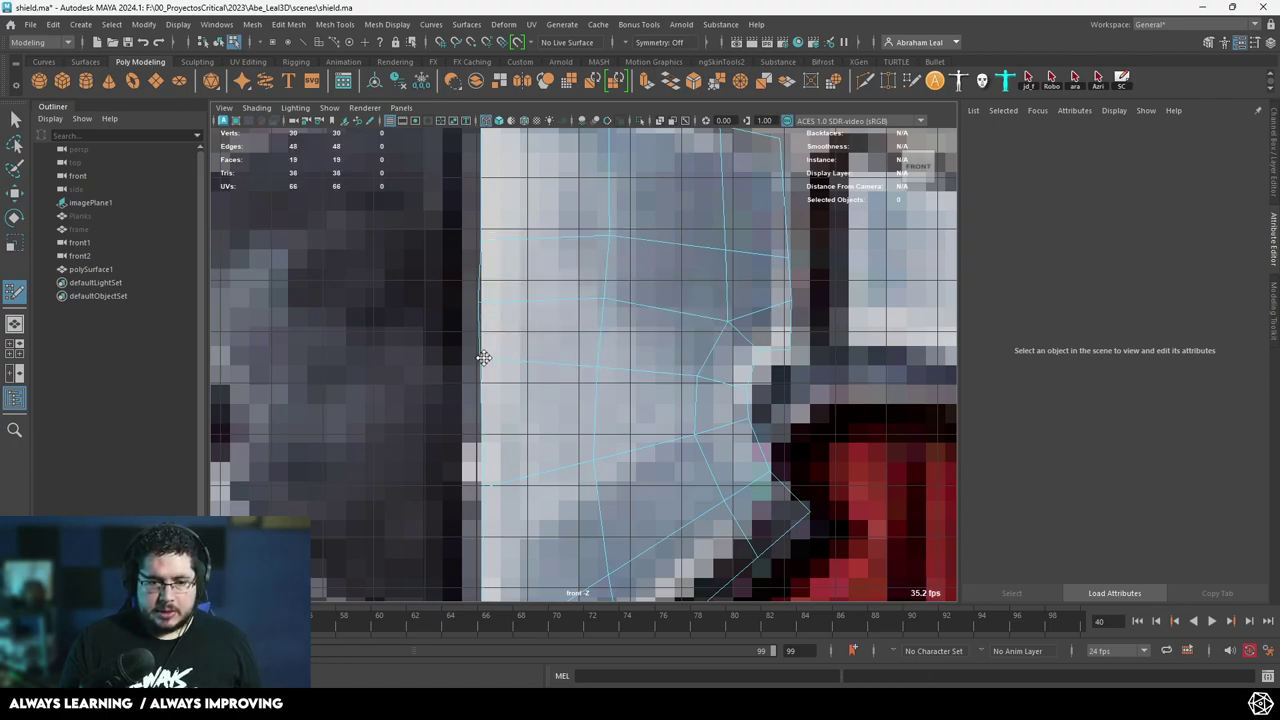
{"action": "scroll", "coordinate": [480, 302], "scroll_direction": "down", "scroll_amount": 3}
{"action": "scroll", "coordinate": [650, 305], "scroll_direction": "up", "scroll_amount": 1}
{"action": "key", "text": "5"}
{"action": "scroll", "coordinate": [710, 310], "scroll_direction": "up", "scroll_amount": 3}
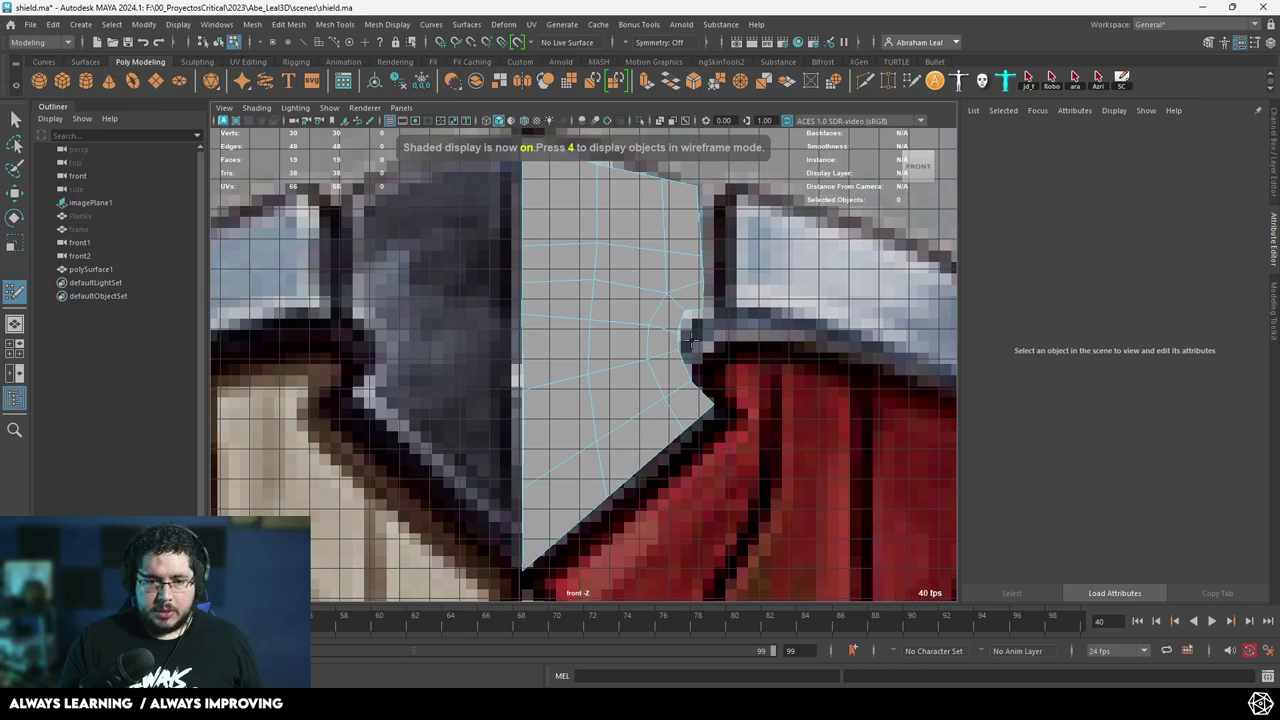
{"action": "scroll", "coordinate": [710, 310], "scroll_direction": "down", "scroll_amount": 4}
{"action": "scroll", "coordinate": [601, 300], "scroll_direction": "up", "scroll_amount": 4}
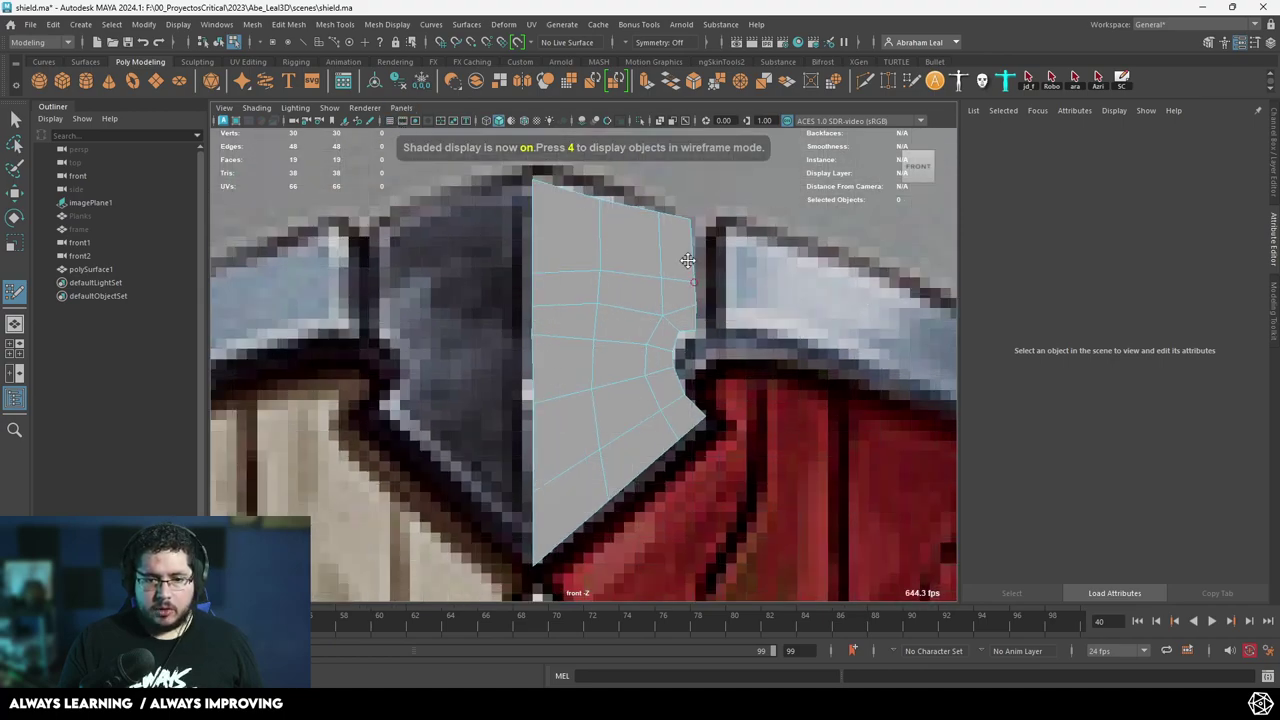
Relax the centre piece's inner vertices for even quad spacing and leave Quad Draw.
{"action": "mouse_move", "coordinate": [593, 292]}
{"action": "left_mouse_down", "text": "shift"}
{"action": "mouse_move", "coordinate": [577, 351]}
{"action": "mouse_move", "coordinate": [597, 304]}
{"action": "left_mouse_up", "text": "shift"}
{"action": "left_click_drag", "start_coordinate": [534, 271], "coordinate": [592, 345]}
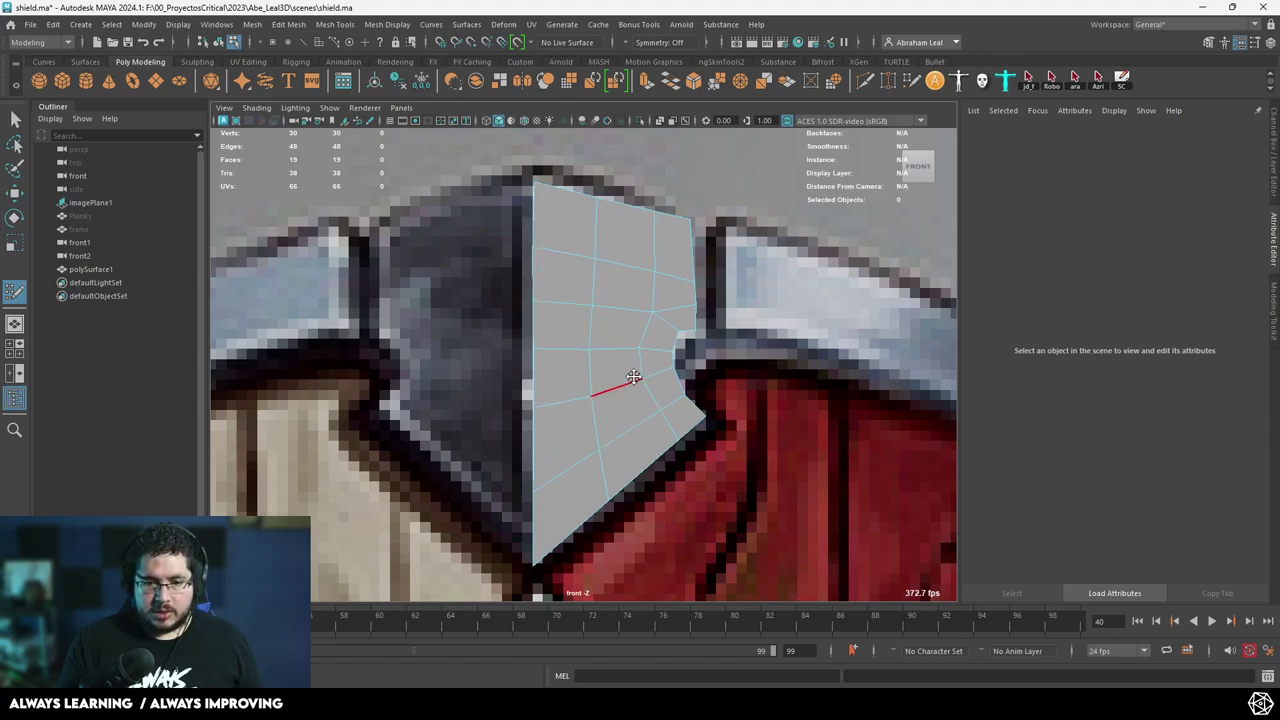
{"action": "key", "text": "q"}
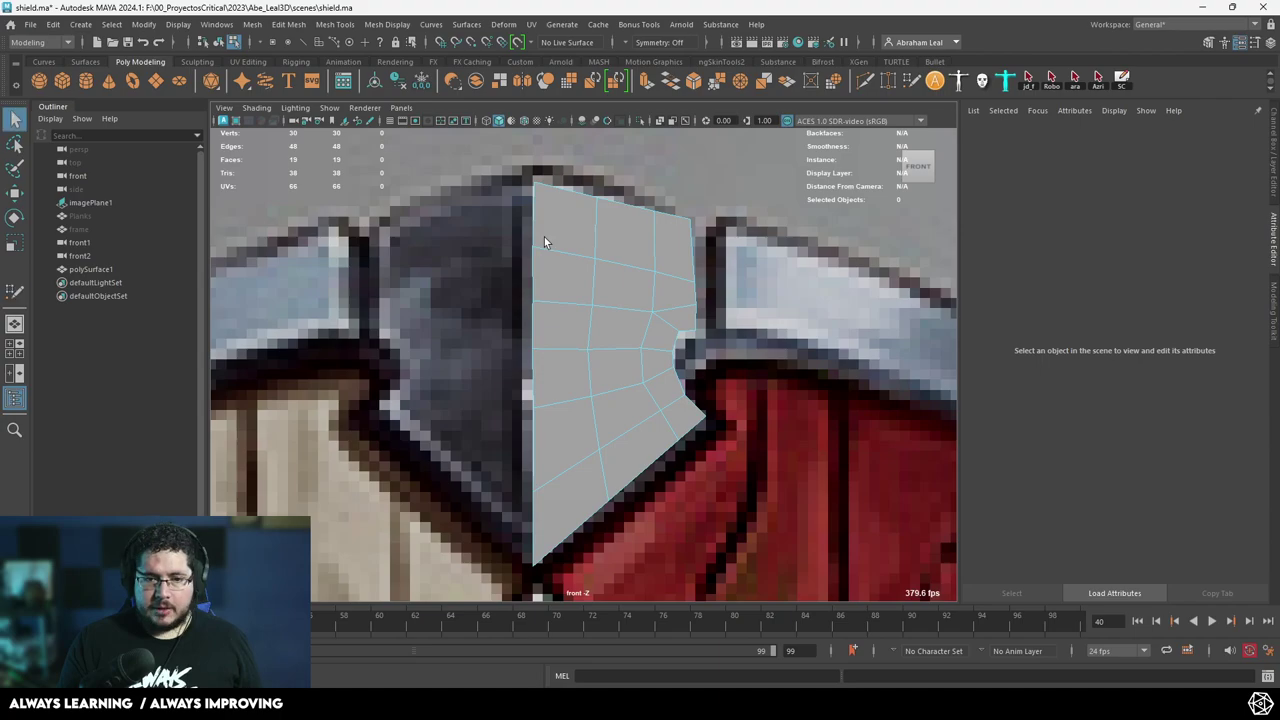
Select the vertices along the centre line and scale them horizontally into a straight vertical line.
{"action": "right_click_drag", "start_coordinate": [544, 237], "coordinate": [475, 218]}
{"action": "mouse_move", "coordinate": [471, 160]}
{"action": "left_mouse_down"}
{"action": "mouse_move", "coordinate": [567, 628]}
{"action": "mouse_move", "coordinate": [552, 608]}
{"action": "left_mouse_up"}
{"action": "key", "text": "r"}
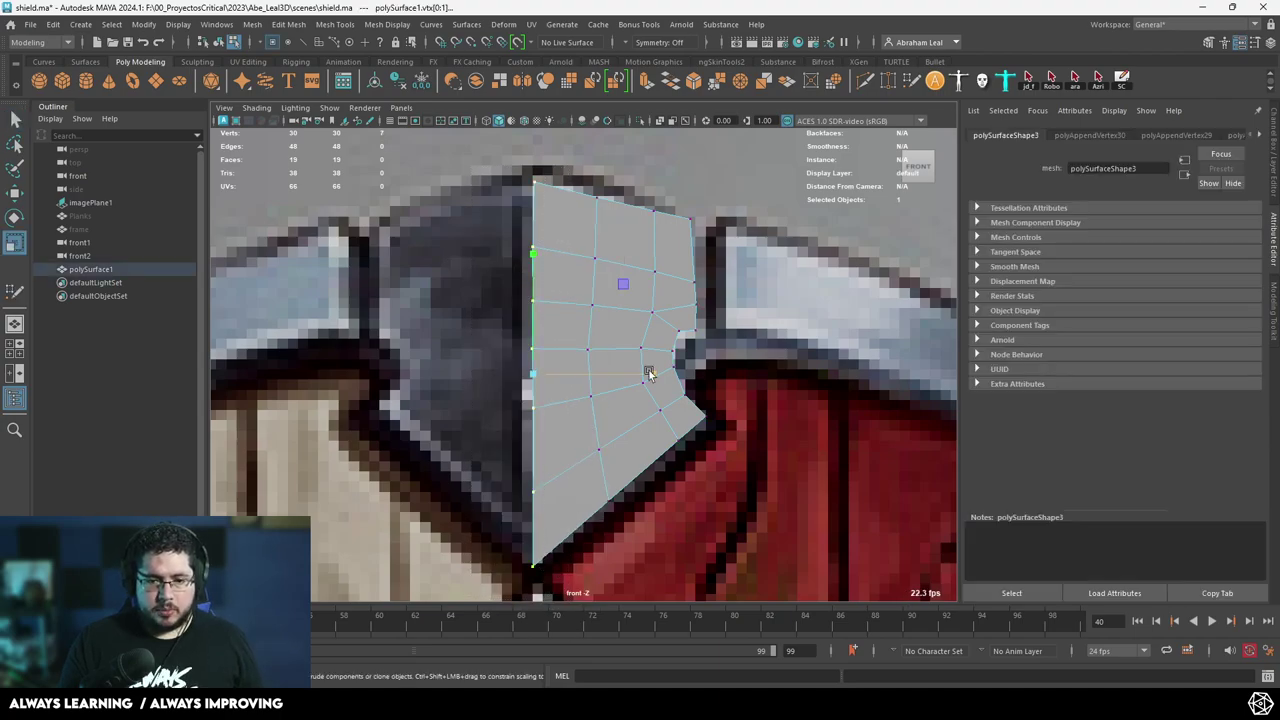
{"action": "left_click_drag", "start_coordinate": [649, 373], "coordinate": [320, 421]}
Align the four upper outer-side vertices vertically and shift them slightly to match the reference edge.
{"action": "left_click_drag", "start_coordinate": [749, 183], "coordinate": [687, 357]}
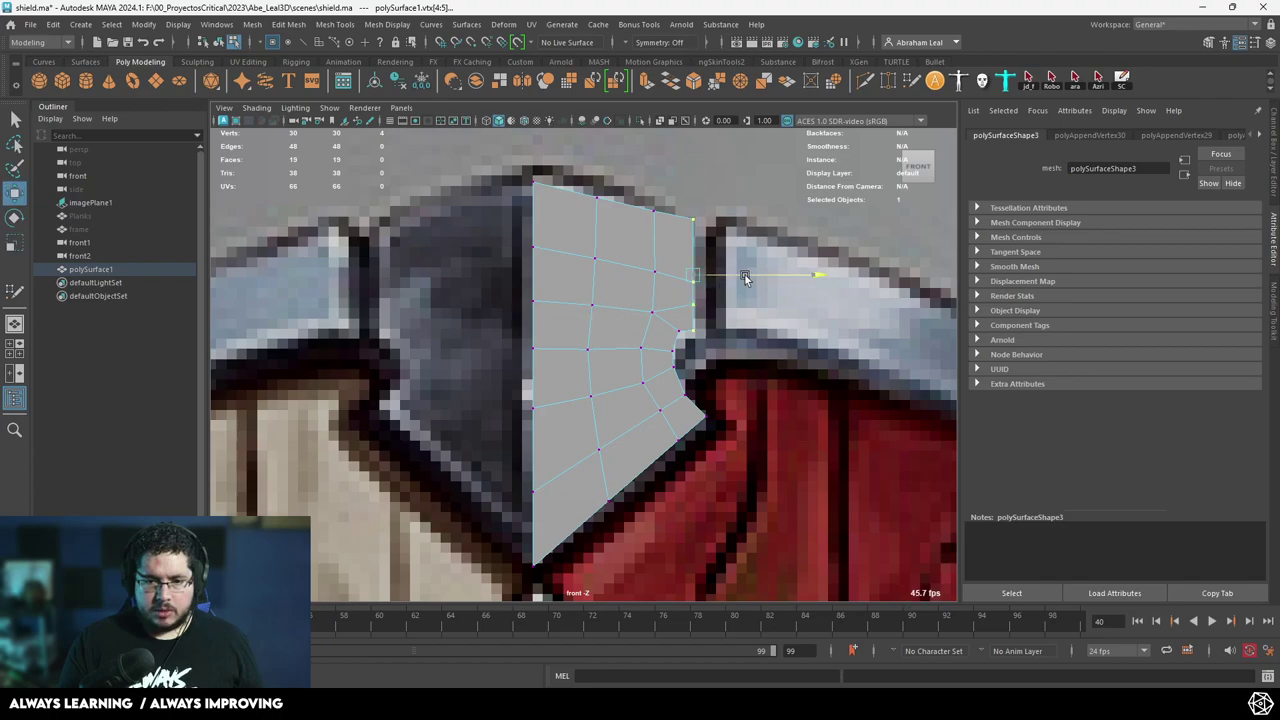
{"action": "left_click_drag", "start_coordinate": [745, 275], "coordinate": [747, 275]}
{"action": "scroll", "coordinate": [727, 405], "scroll_direction": "up", "scroll_amount": 1}
{"action": "key", "text": "5"}
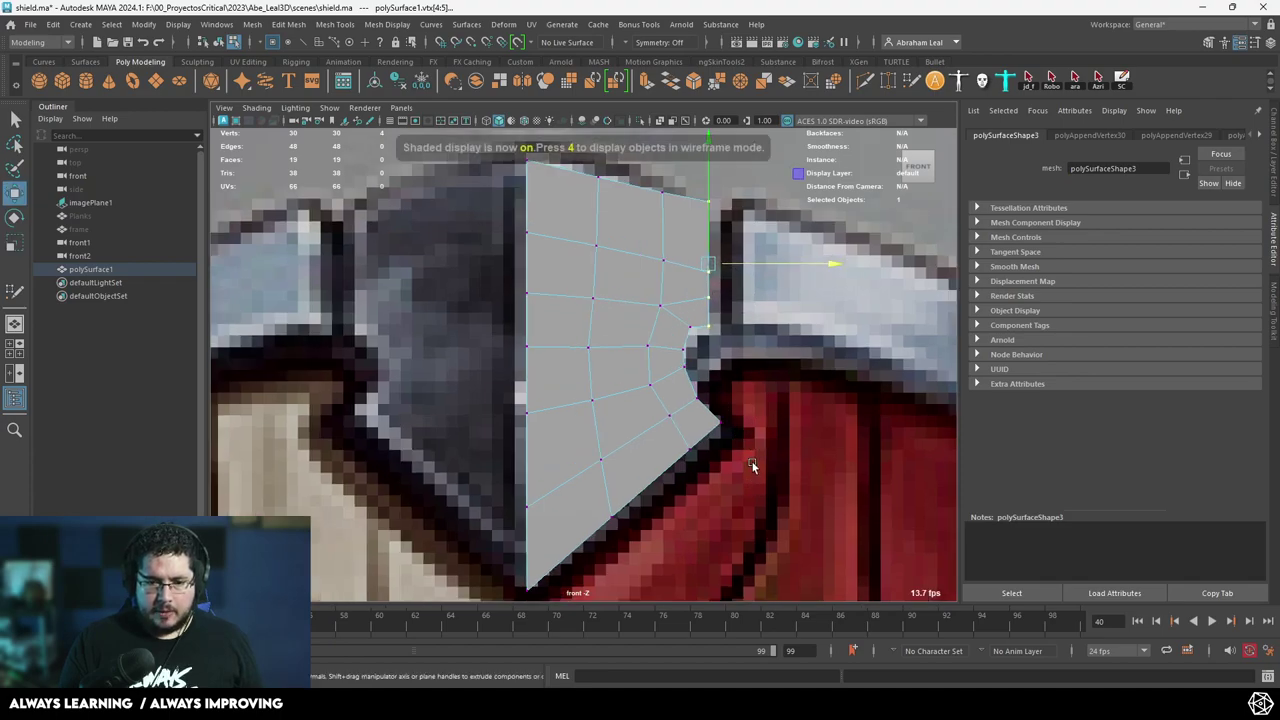
Extrude all of the centre piece's faces forward by about 2.16 units in the perspective view.
{"action": "key", "text": "space"}
{"action": "left_click_drag", "start_coordinate": [753, 466], "coordinate": [751, 428]}
{"action": "mouse_move", "coordinate": [671, 449]}
{"action": "left_mouse_down", "text": "alt"}
{"action": "mouse_move", "coordinate": [537, 400]}
{"action": "mouse_move", "coordinate": [597, 452]}
{"action": "mouse_move", "coordinate": [586, 442]}
{"action": "left_mouse_up", "text": "alt"}
{"action": "key", "text": "q"}
{"action": "right_click_drag", "start_coordinate": [586, 442], "coordinate": [606, 418]}
{"action": "left_click_drag", "start_coordinate": [606, 418], "coordinate": [648, 500], "text": "alt"}
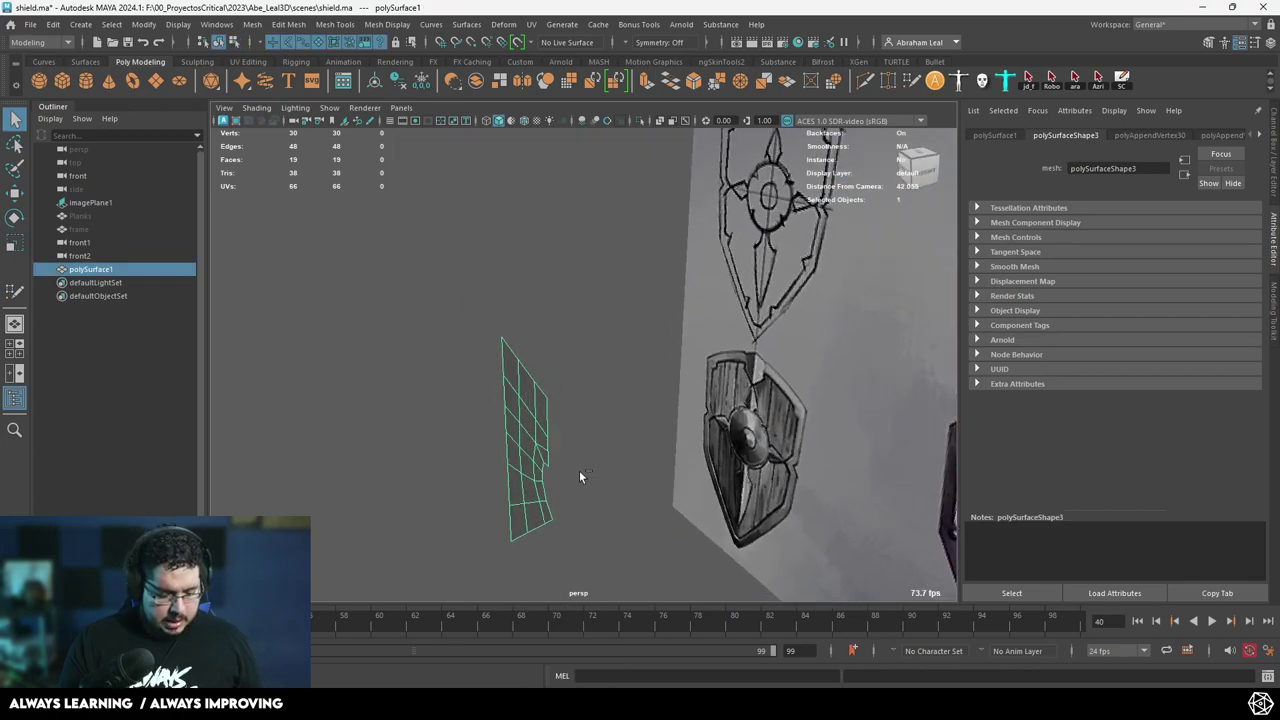
{"action": "key", "text": "ctrl+e"}
{"action": "left_click_drag", "start_coordinate": [433, 382], "coordinate": [512, 434]}
Angle the extruded front faces about the vertical axis so the centre side projects as a ridge, and shift them slightly back.
{"action": "key", "text": "e"}
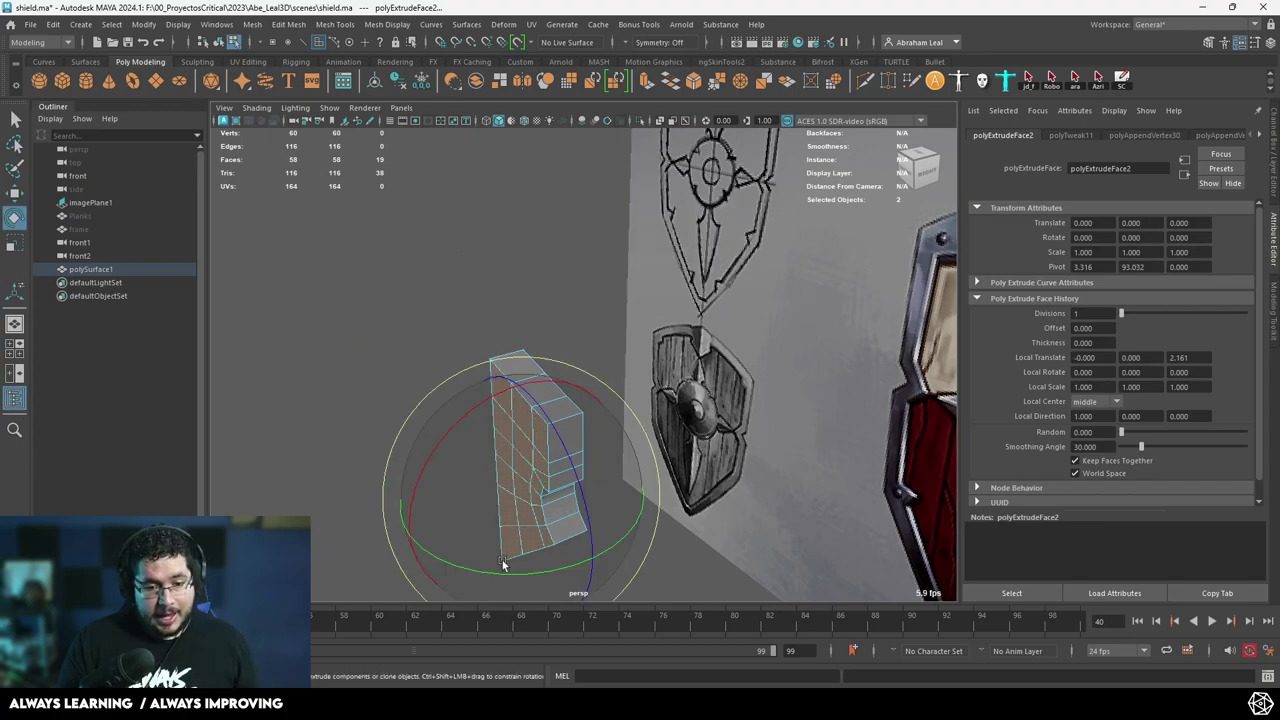
{"action": "left_click_drag", "start_coordinate": [544, 573], "coordinate": [810, 218], "text": "alt"}
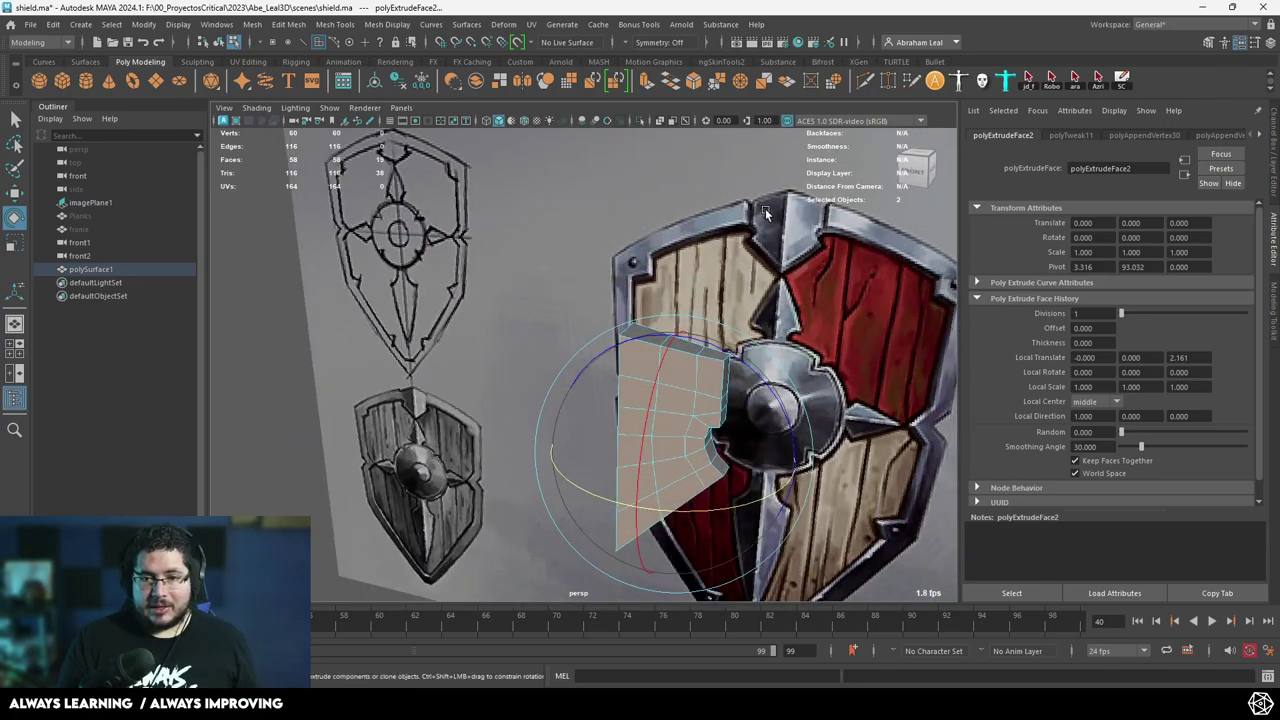
{"action": "left_click_drag", "start_coordinate": [713, 340], "coordinate": [649, 383], "text": "alt"}
{"action": "key", "text": "w"}
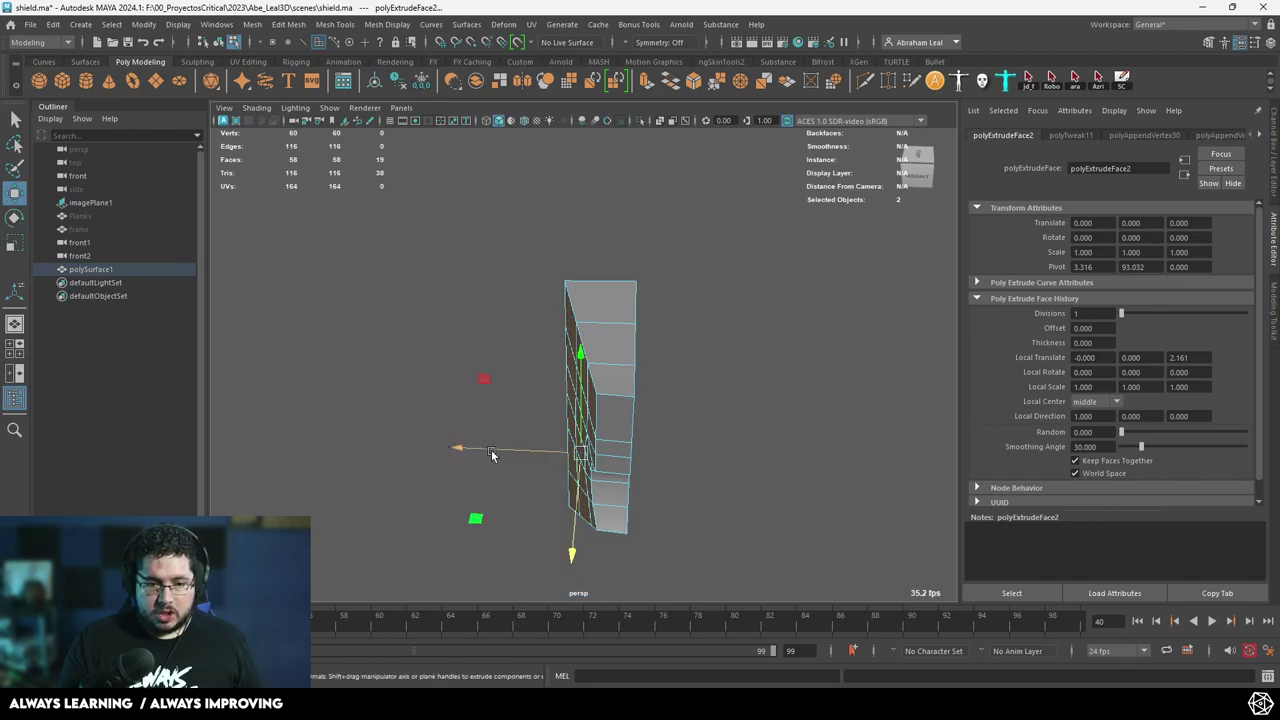
{"action": "left_click_drag", "start_coordinate": [491, 454], "coordinate": [495, 454]}
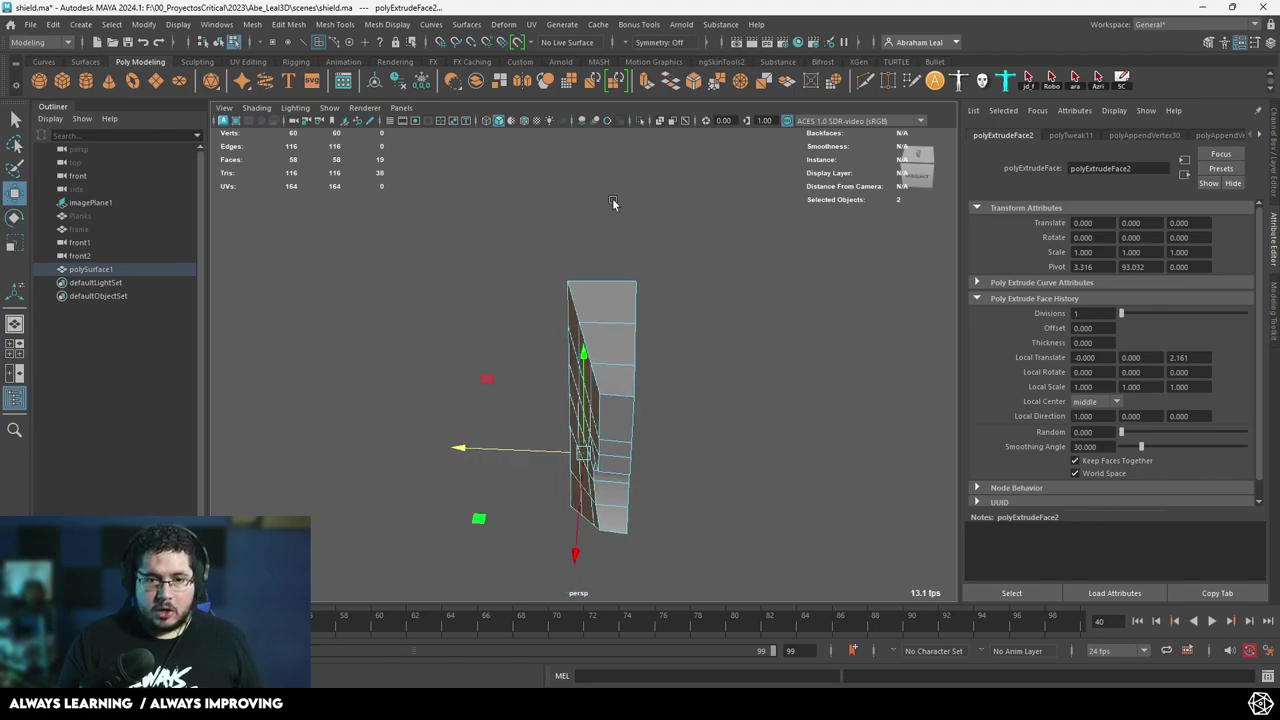
Unhide the frame and try moving the selected geometry in depth, then undo that move.
{"action": "left_click", "coordinate": [104, 228]}
{"action": "key", "text": "shift+h"}
{"action": "left_click_drag", "start_coordinate": [525, 328], "coordinate": [573, 346], "text": "alt"}
{"action": "left_click", "coordinate": [592, 278], "text": "shift"}
{"action": "left_click_drag", "start_coordinate": [592, 278], "coordinate": [502, 382], "text": "alt"}
{"action": "left_click_drag", "start_coordinate": [524, 465], "coordinate": [527, 474]}
{"action": "key", "text": "ctrl+z"}
{"action": "key", "text": "ctrl+z"}
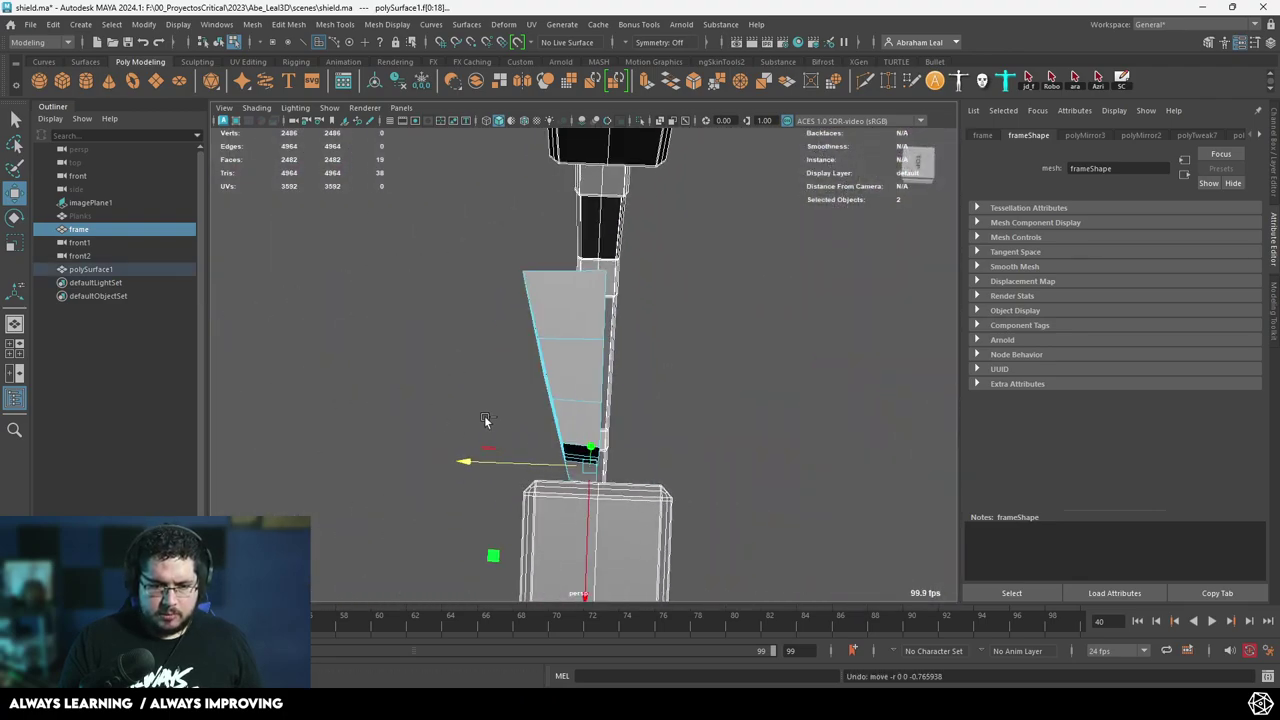
Select all the front faces of the centre piece, leaving out the side faces.
{"action": "left_click", "coordinate": [594, 398], "text": "shift"}
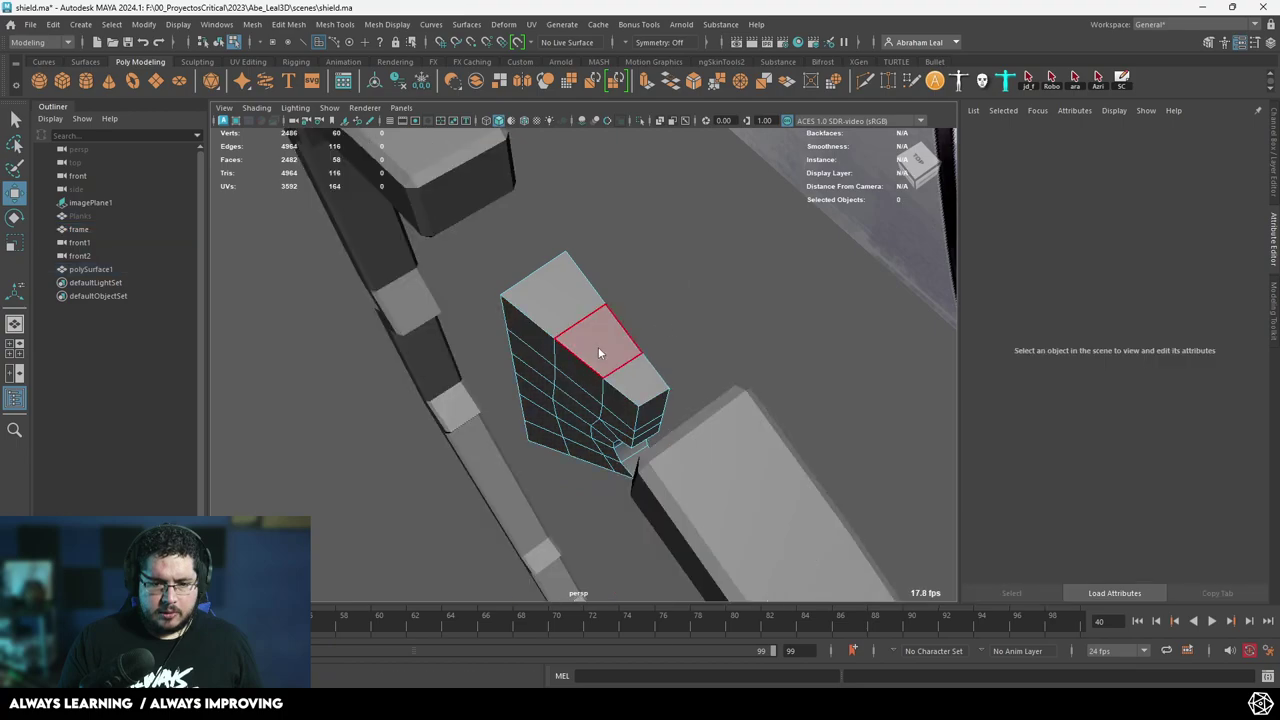
{"action": "right_click_drag", "start_coordinate": [598, 346], "coordinate": [630, 365]}
{"action": "right_click_drag", "start_coordinate": [607, 307], "coordinate": [606, 369]}
{"action": "left_click", "coordinate": [530, 341]}
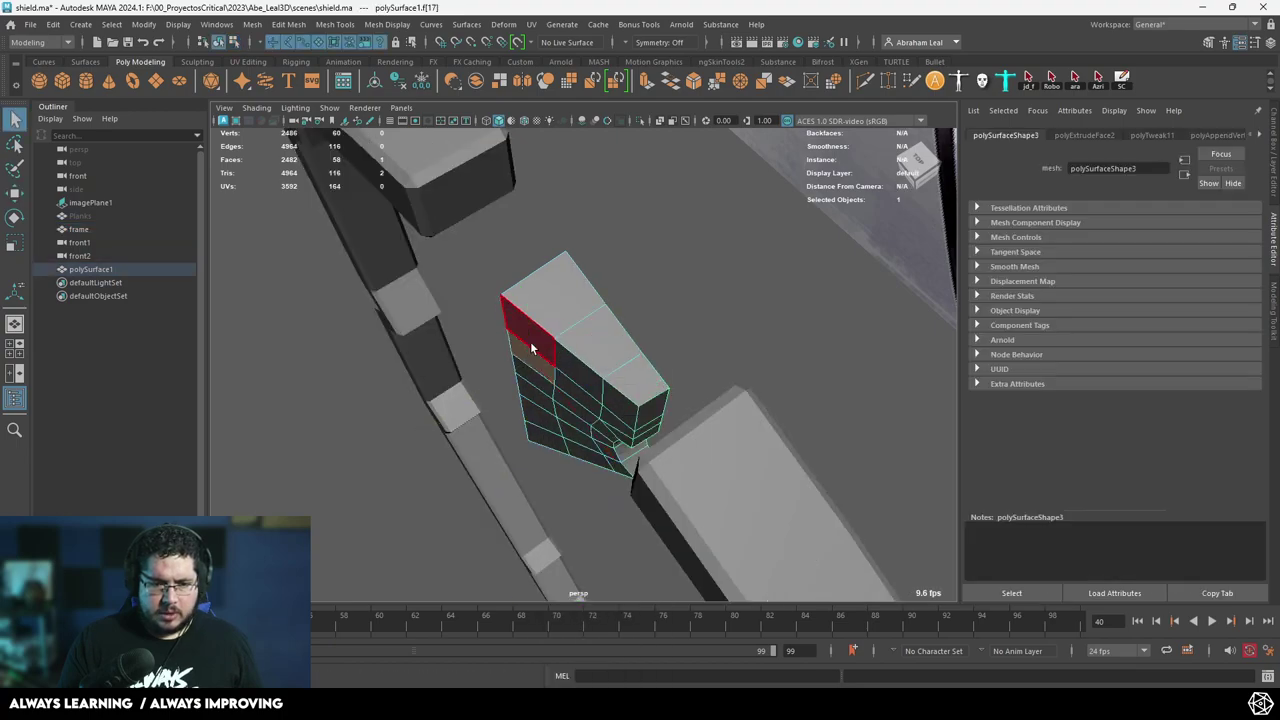
{"action": "left_click", "coordinate": [604, 412], "text": "shift"}
{"action": "left_click", "coordinate": [602, 431], "text": "shift"}
{"action": "left_click_drag", "start_coordinate": [602, 431], "coordinate": [563, 389], "text": "alt"}
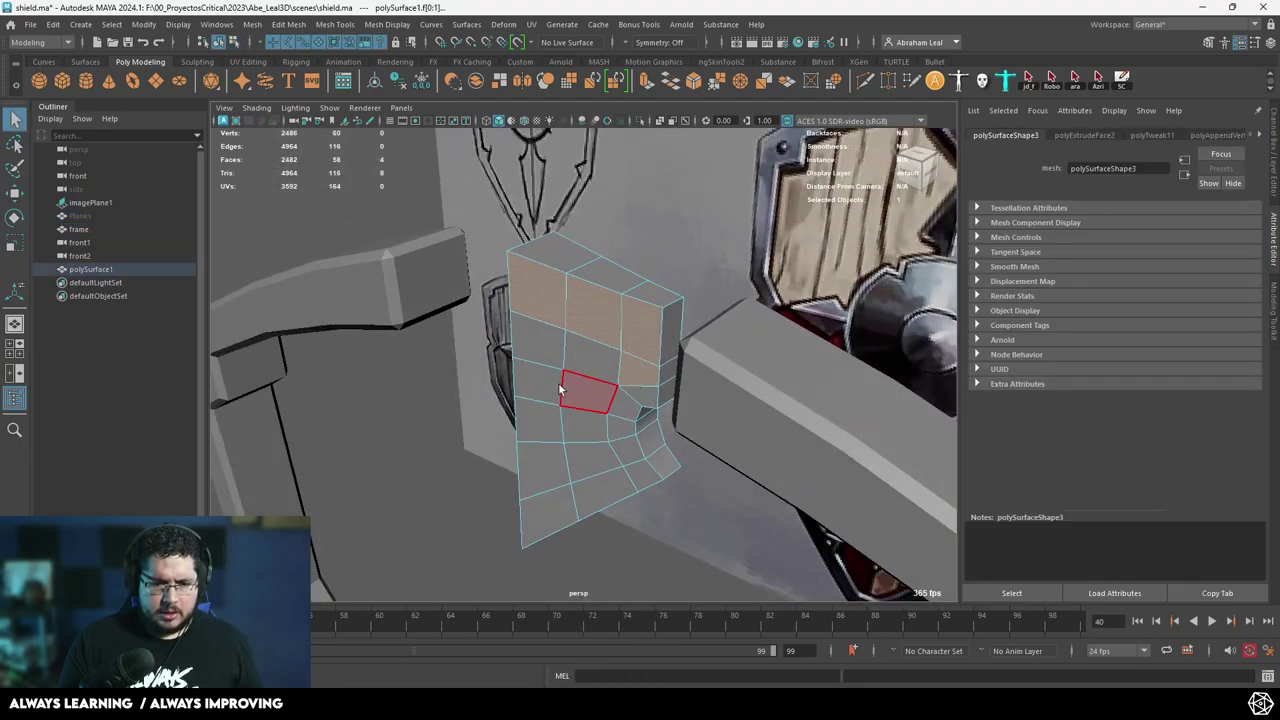
{"action": "left_click", "coordinate": [548, 350], "text": "shift"}
{"action": "left_click", "coordinate": [606, 372], "text": "shift"}
{"action": "left_click", "coordinate": [618, 410], "text": "shift"}
{"action": "left_click", "coordinate": [588, 393], "text": "shift"}
{"action": "left_click", "coordinate": [579, 422], "text": "shift"}
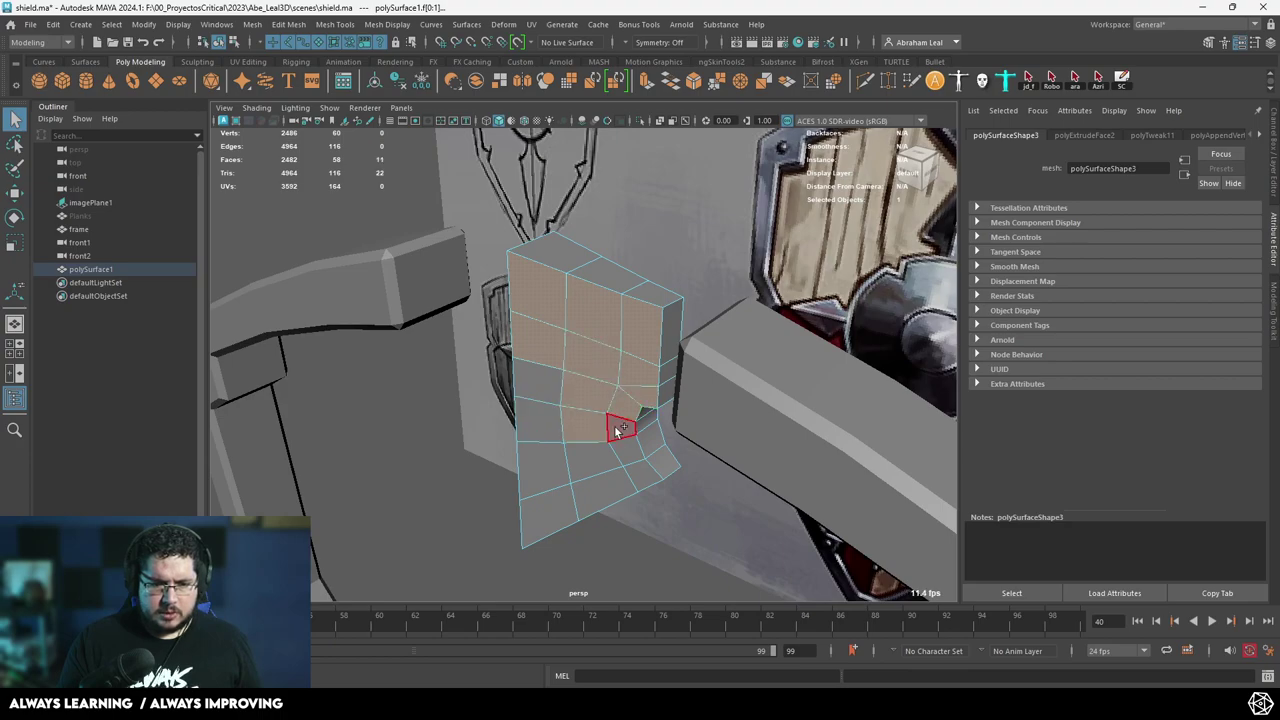
{"action": "left_click", "coordinate": [619, 428], "text": "shift"}
{"action": "left_click", "coordinate": [629, 449], "text": "shift"}
{"action": "left_click", "coordinate": [598, 453], "text": "shift"}
{"action": "left_click", "coordinate": [549, 510], "text": "shift"}
{"action": "left_click", "coordinate": [545, 460], "text": "shift"}
{"action": "left_click", "coordinate": [541, 421], "text": "shift"}
{"action": "left_click", "coordinate": [539, 386], "text": "shift"}
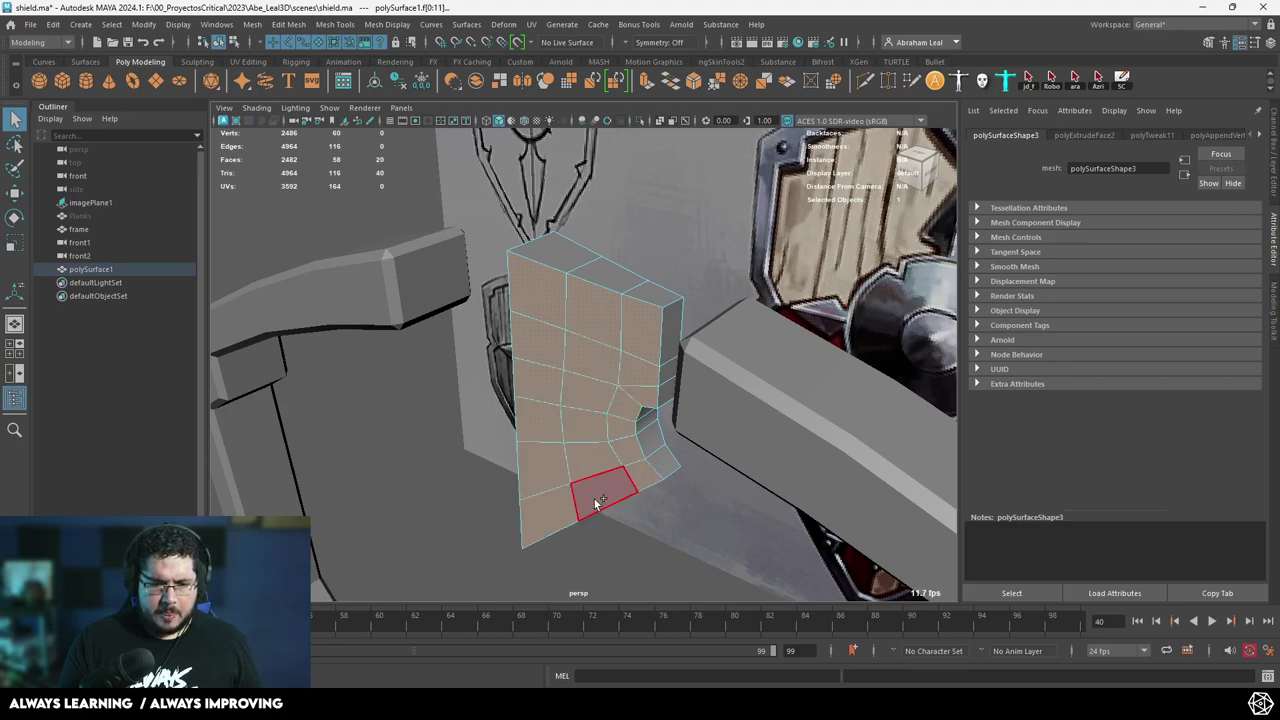
{"action": "left_click_drag", "start_coordinate": [597, 504], "coordinate": [582, 284], "text": "alt"}
{"action": "left_click", "coordinate": [580, 286], "text": "ctrl"}
{"action": "left_click", "coordinate": [588, 363], "text": "ctrl"}
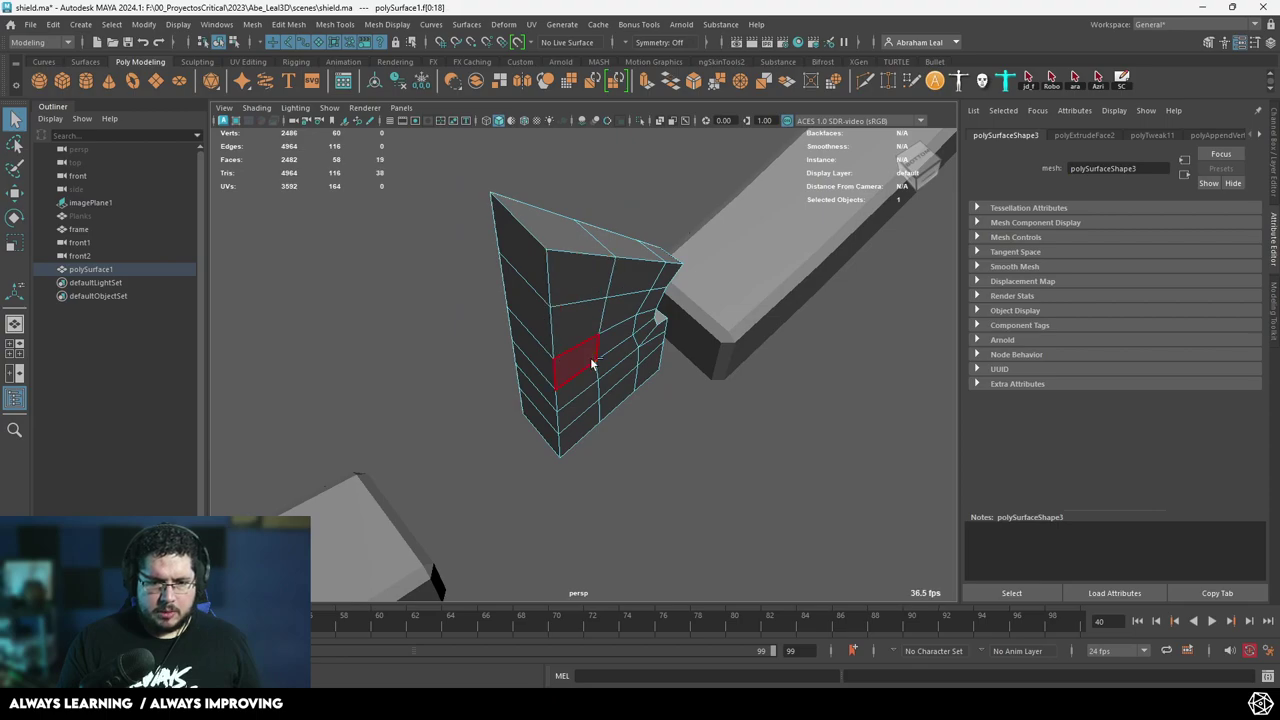
Pull the selected front faces forward in the top view so they project beyond the frame.
{"action": "left_click_drag", "start_coordinate": [591, 363], "coordinate": [559, 364], "text": "alt"}
{"action": "key", "text": "space"}
{"action": "key", "text": "w"}
{"action": "left_click_drag", "start_coordinate": [695, 478], "coordinate": [695, 520]}
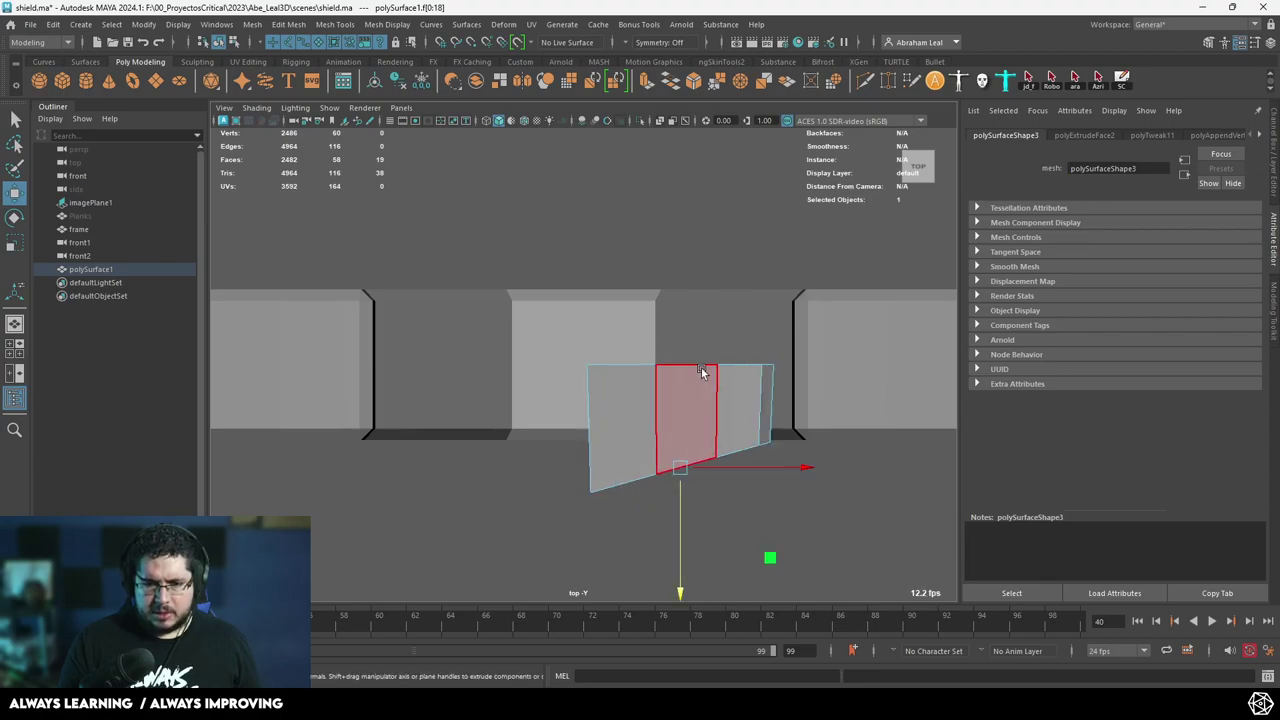
{"action": "left_click", "coordinate": [734, 374]}
{"action": "right_click_drag", "start_coordinate": [721, 371], "coordinate": [835, 333]}
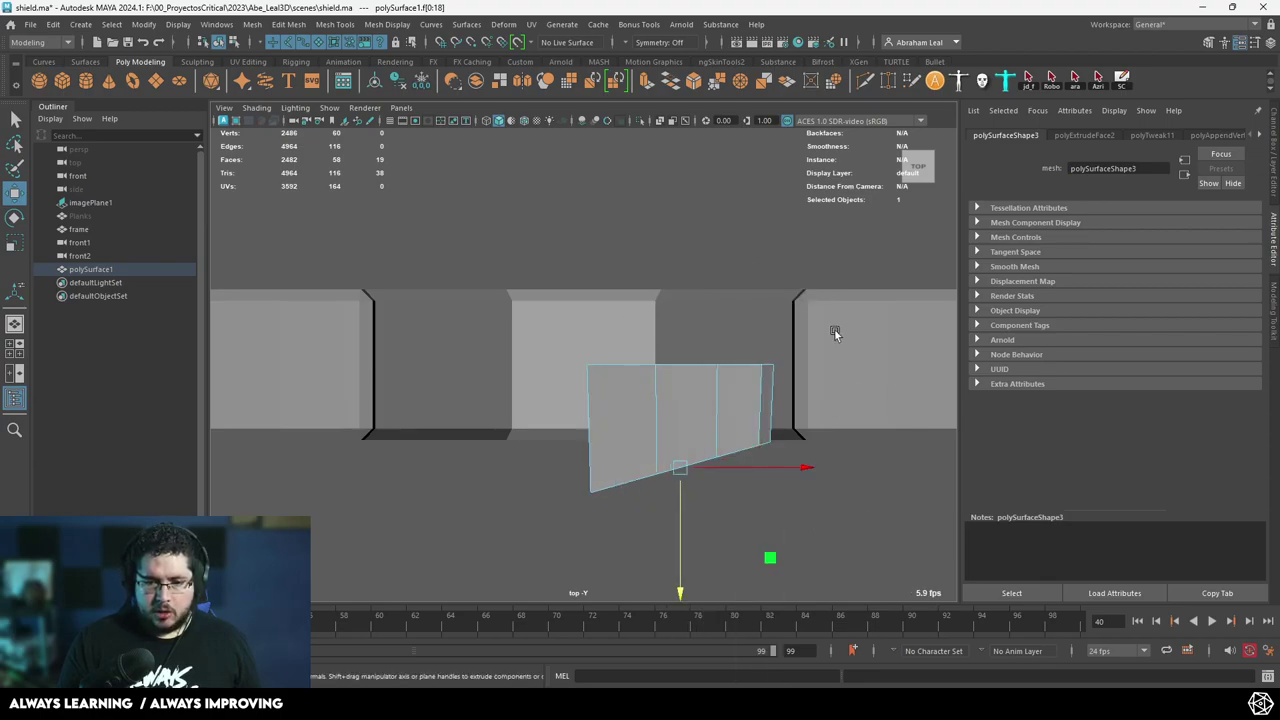
{"action": "key", "text": "space"}
{"action": "left_click_drag", "start_coordinate": [728, 388], "coordinate": [513, 367]}
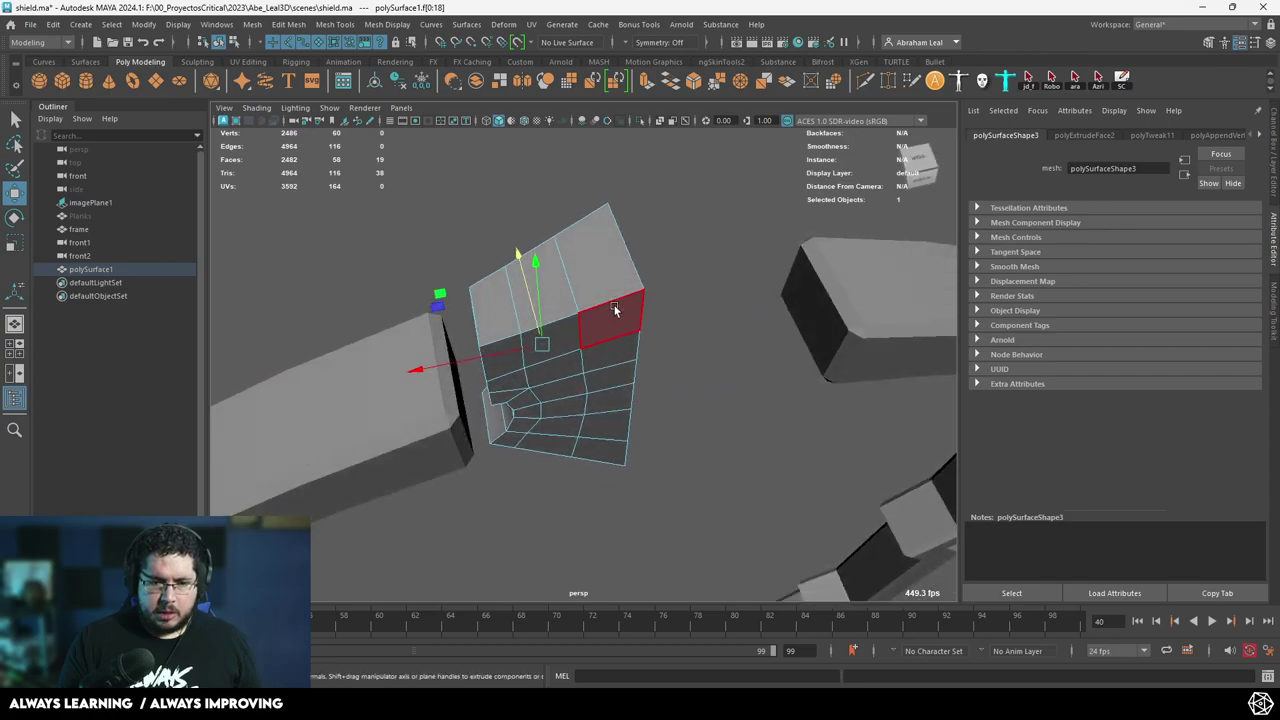
{"action": "mouse_move", "coordinate": [614, 308]}
{"action": "left_mouse_down", "text": "alt"}
{"action": "mouse_move", "coordinate": [623, 362]}
{"action": "mouse_move", "coordinate": [611, 302]}
{"action": "left_mouse_up", "text": "alt"}
{"action": "left_click", "coordinate": [611, 289]}
{"action": "key", "text": "q"}
{"action": "key", "text": "ctrl+z"}
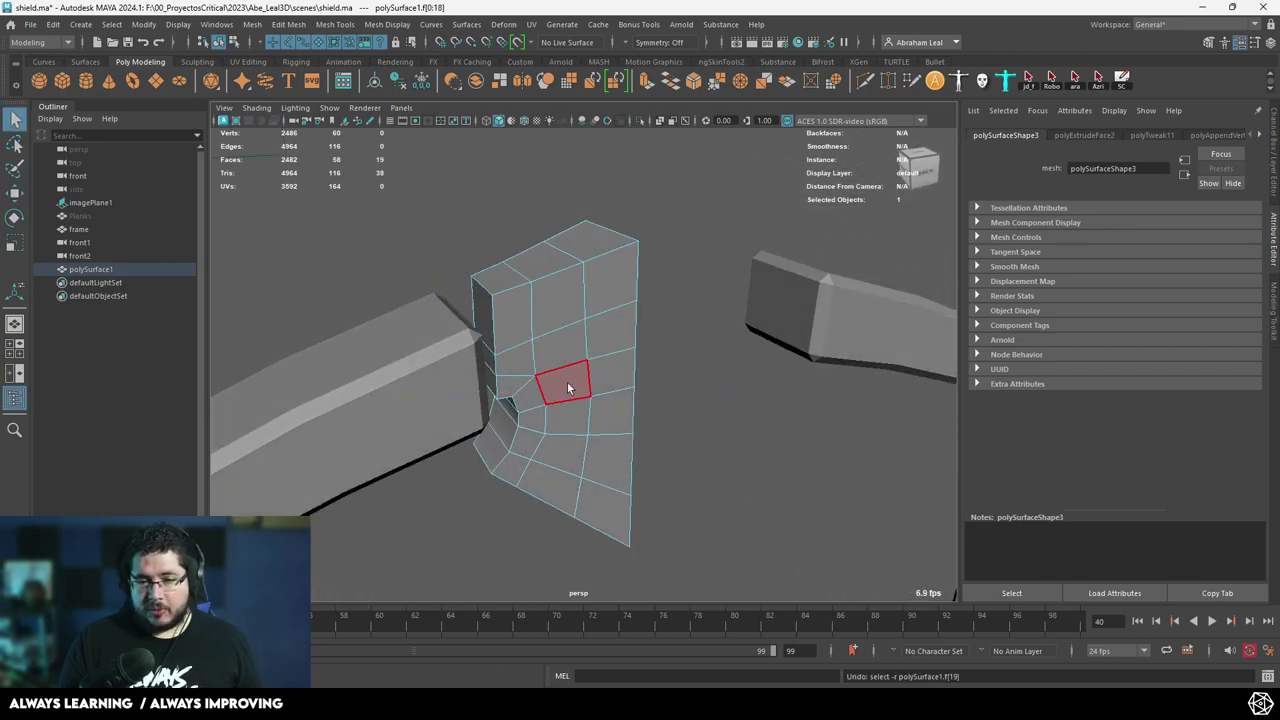
Select only the centre piece's back faces from the top view and extrude them backward through the frame's thickness.
{"action": "key", "text": "space"}
{"action": "left_click_drag", "start_coordinate": [567, 383], "coordinate": [619, 431], "text": "alt"}
{"action": "scroll", "coordinate": [619, 431], "scroll_direction": "down", "scroll_amount": 1}
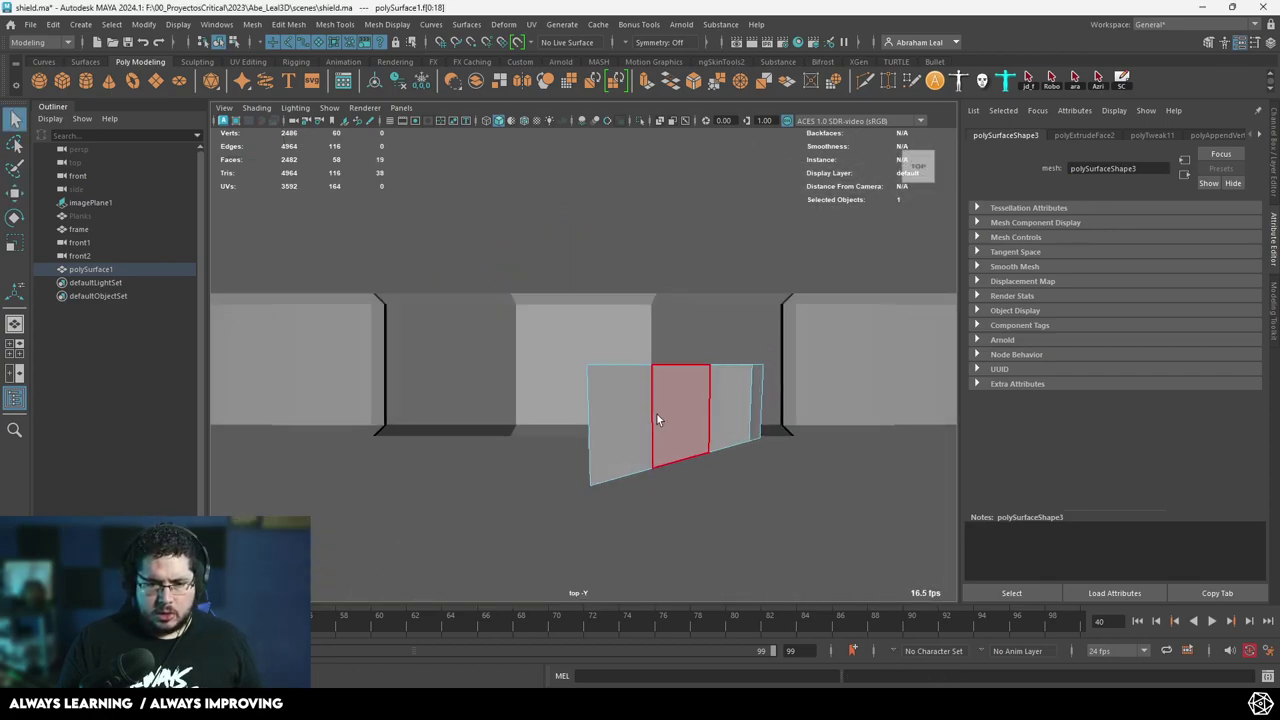
{"action": "right_click_drag", "start_coordinate": [684, 385], "coordinate": [692, 380]}
{"action": "left_click_drag", "start_coordinate": [817, 320], "coordinate": [497, 420]}
{"action": "left_click_drag", "start_coordinate": [790, 428], "coordinate": [443, 599], "text": "ctrl"}
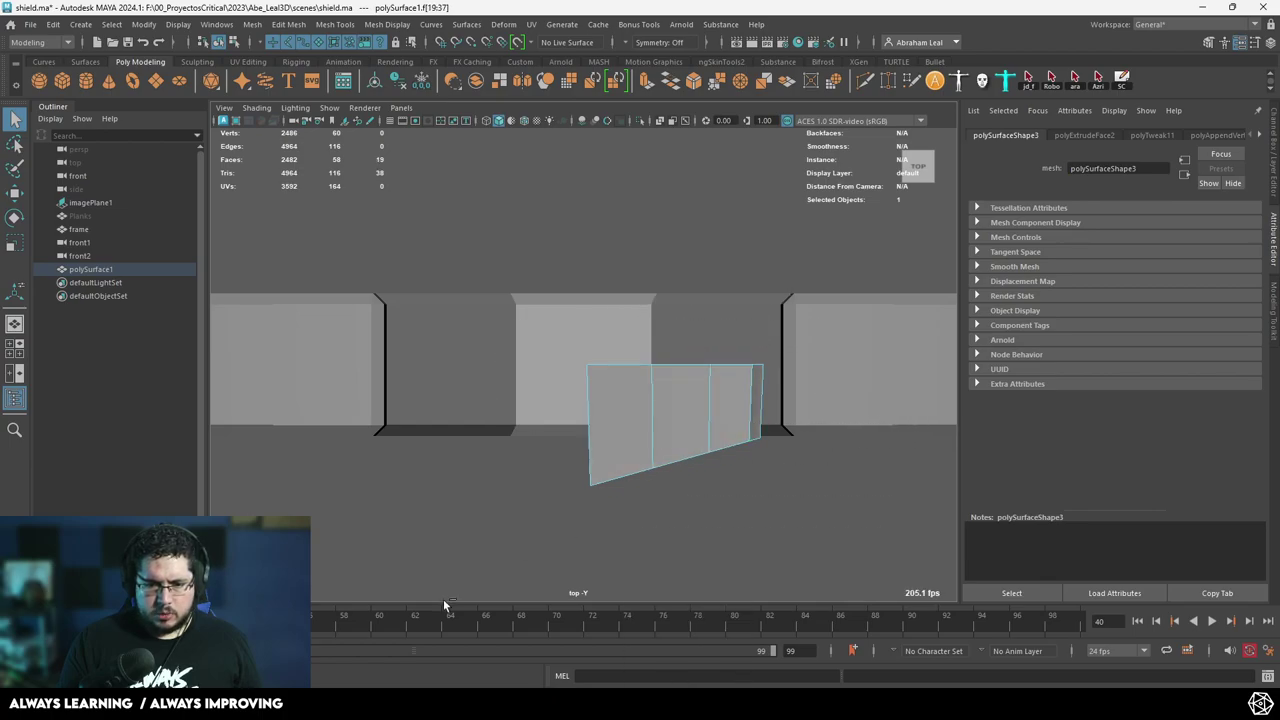
{"action": "key", "text": "ctrl+e"}
{"action": "left_click_drag", "start_coordinate": [677, 432], "coordinate": [510, 347]}
Return the centre piece to object mode and isolate it in the perspective view.
{"action": "right_click_drag", "start_coordinate": [525, 335], "coordinate": [590, 298]}
{"action": "left_click", "coordinate": [694, 207]}
{"action": "left_click_drag", "start_coordinate": [694, 207], "coordinate": [662, 452], "text": "alt"}
{"action": "left_click", "coordinate": [646, 351]}
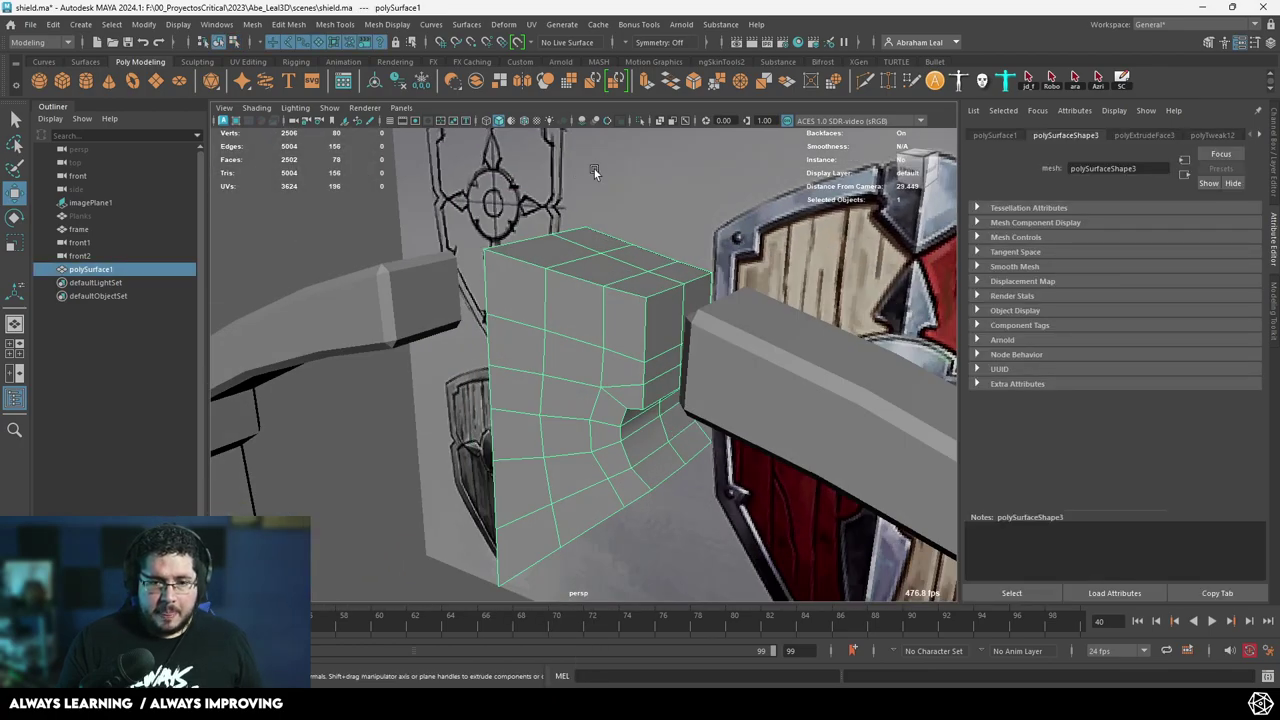
{"action": "left_click", "coordinate": [642, 121]}
Delete all faces on the centre piece's flat centre-line side and turn off isolation to show the whole scene.
{"action": "left_click_drag", "start_coordinate": [580, 382], "coordinate": [662, 358], "text": "alt"}
{"action": "left_click_drag", "start_coordinate": [586, 337], "coordinate": [645, 340], "text": "alt"}
{"action": "right_click_drag", "start_coordinate": [620, 335], "coordinate": [618, 372]}
{"action": "key", "text": "q"}
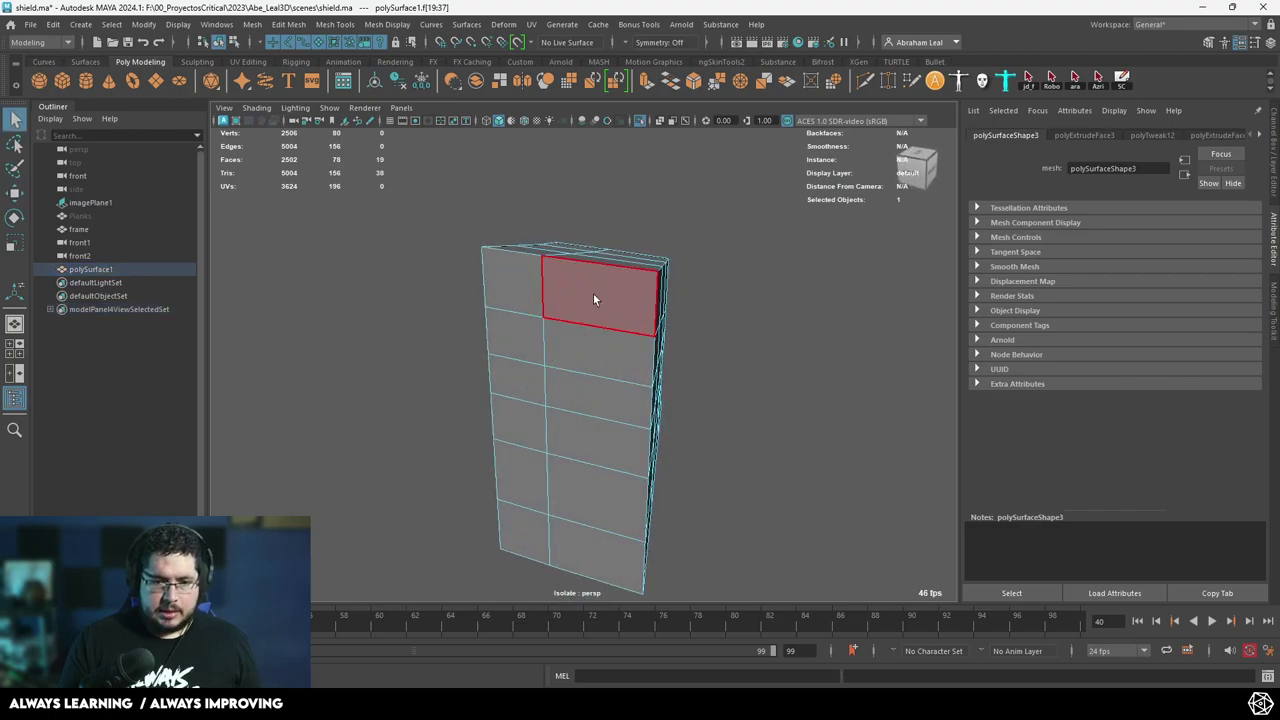
{"action": "mouse_move", "coordinate": [593, 293]}
{"action": "left_mouse_down"}
{"action": "mouse_move", "coordinate": [528, 337]}
{"action": "mouse_move", "coordinate": [531, 371]}
{"action": "mouse_move", "coordinate": [580, 394]}
{"action": "mouse_move", "coordinate": [577, 497]}
{"action": "mouse_move", "coordinate": [526, 531]}
{"action": "left_mouse_up"}
{"action": "key", "text": "Delete"}
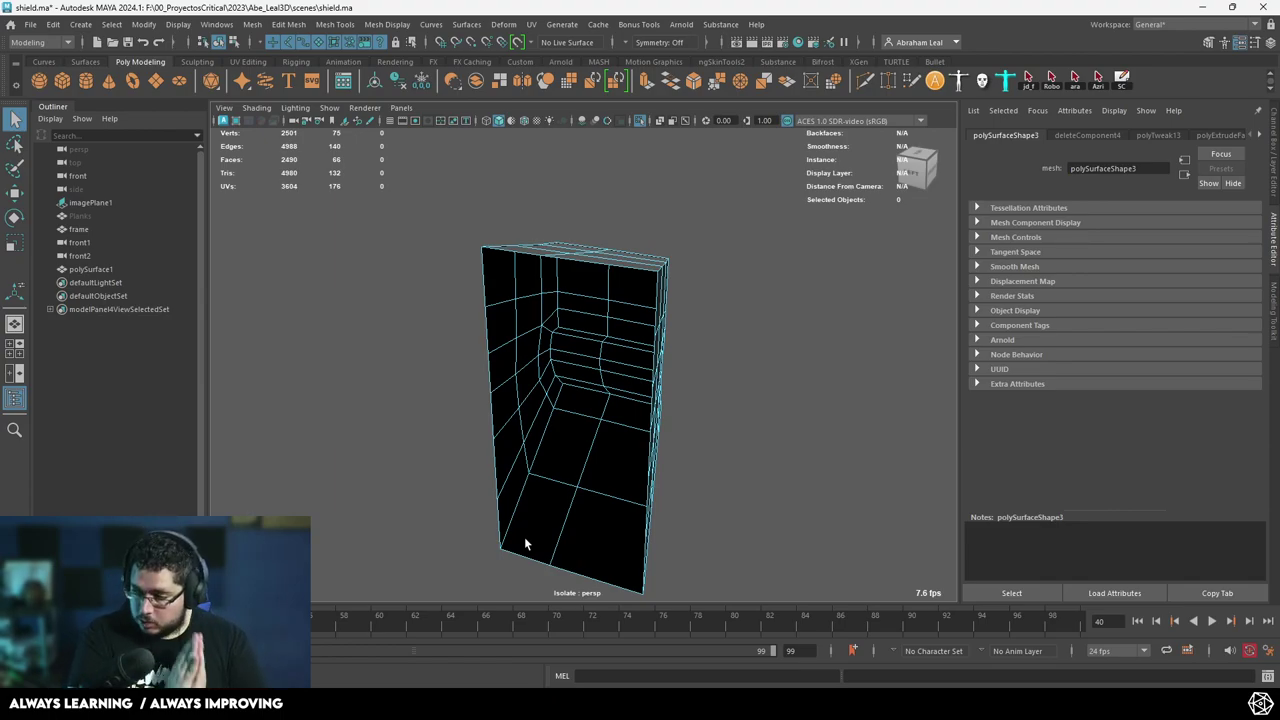
{"action": "left_click_drag", "start_coordinate": [705, 325], "coordinate": [614, 344], "text": "alt"}
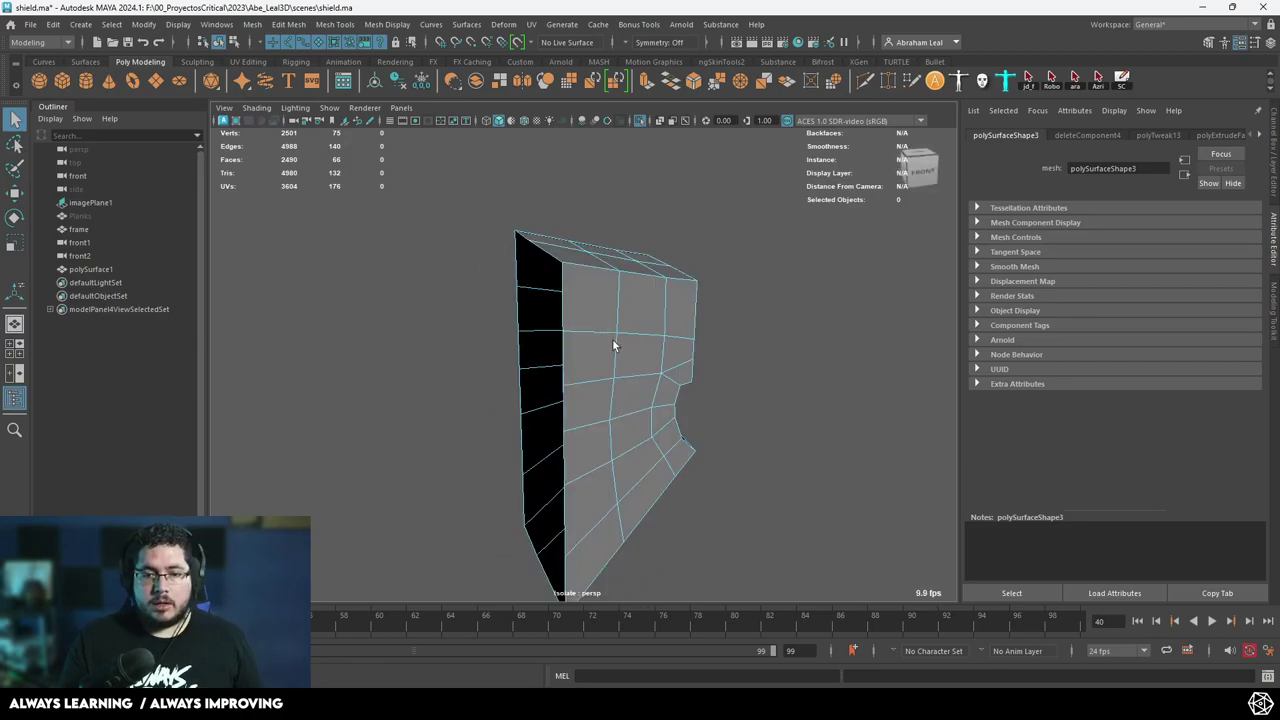
{"action": "right_click_drag", "start_coordinate": [614, 344], "coordinate": [678, 218]}
{"action": "left_click_drag", "start_coordinate": [695, 315], "coordinate": [575, 385], "text": "alt"}
{"action": "left_click", "coordinate": [639, 120]}
Select the hard border and corner edges of the half centre piece, including the edges around its side notch.
{"action": "left_click_drag", "start_coordinate": [600, 250], "coordinate": [574, 283], "text": "alt"}
{"action": "key", "text": "F10"}
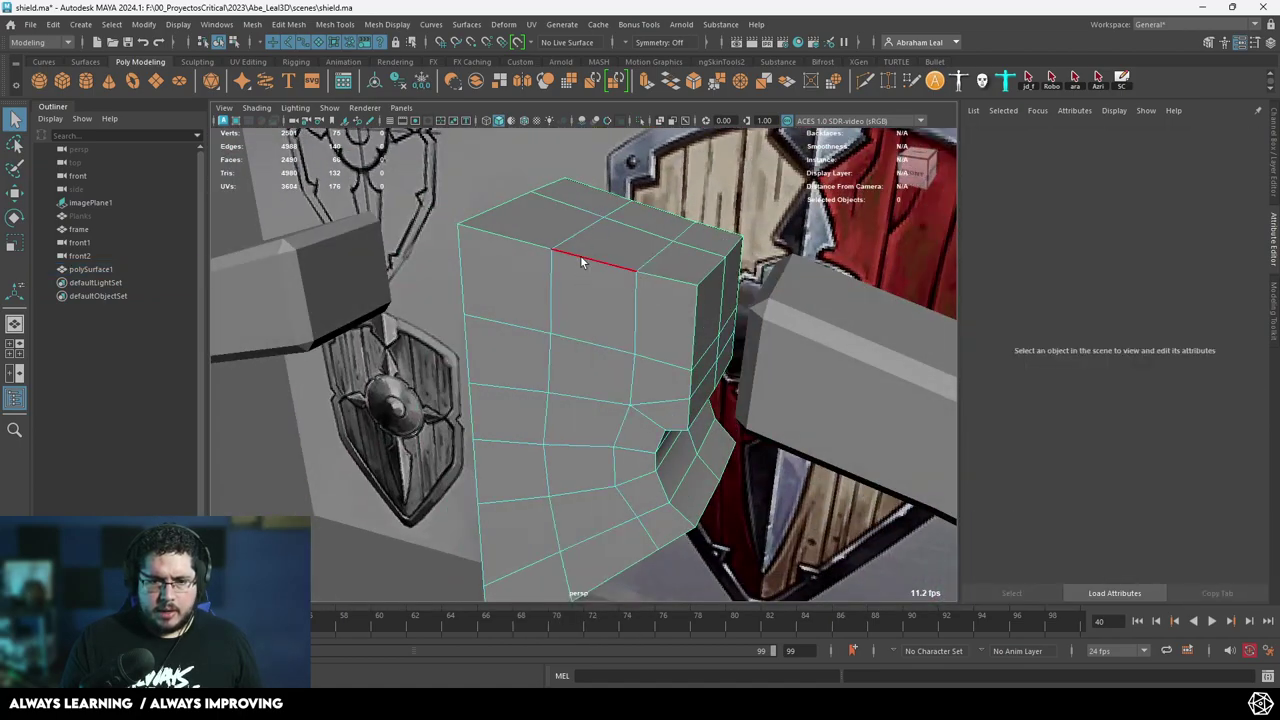
{"action": "double_click", "coordinate": [580, 256]}
{"action": "left_click_drag", "start_coordinate": [694, 369], "coordinate": [687, 362], "text": "alt"}
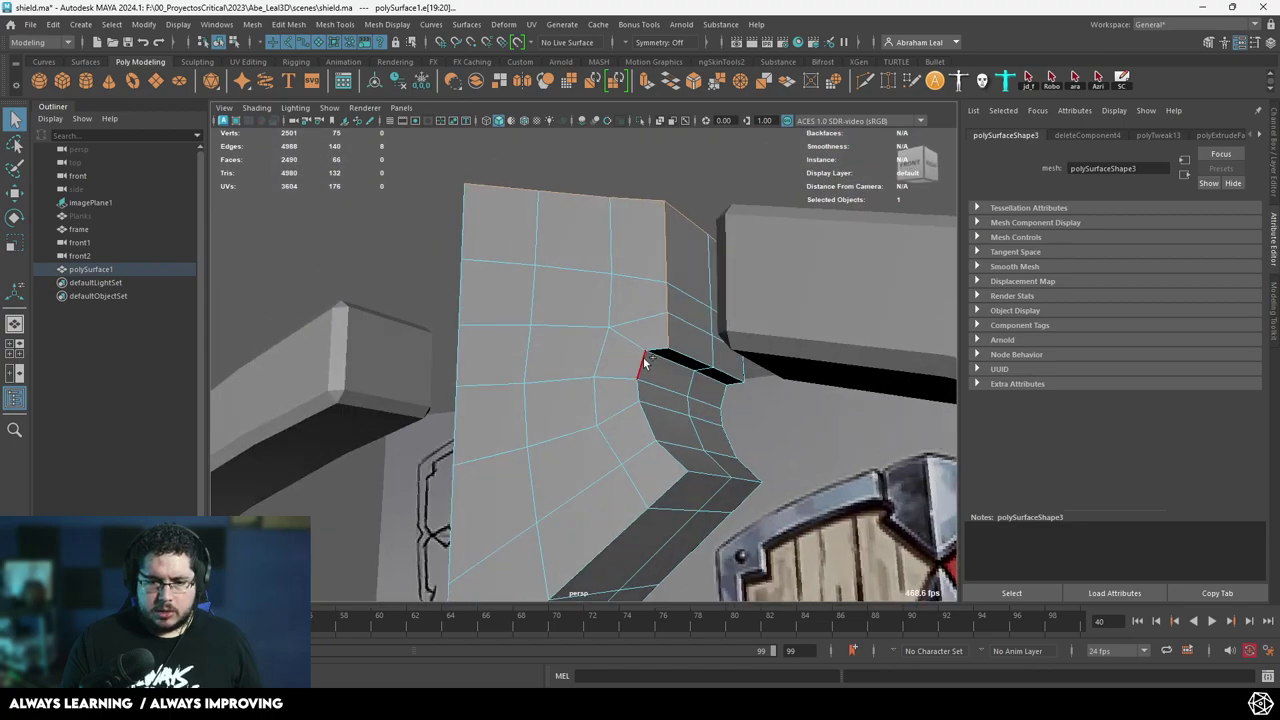
{"action": "double_click", "coordinate": [643, 364], "text": "shift"}
{"action": "left_click_drag", "start_coordinate": [715, 480], "coordinate": [668, 424], "text": "alt"}
{"action": "left_click_drag", "start_coordinate": [752, 490], "coordinate": [529, 244], "text": "alt"}
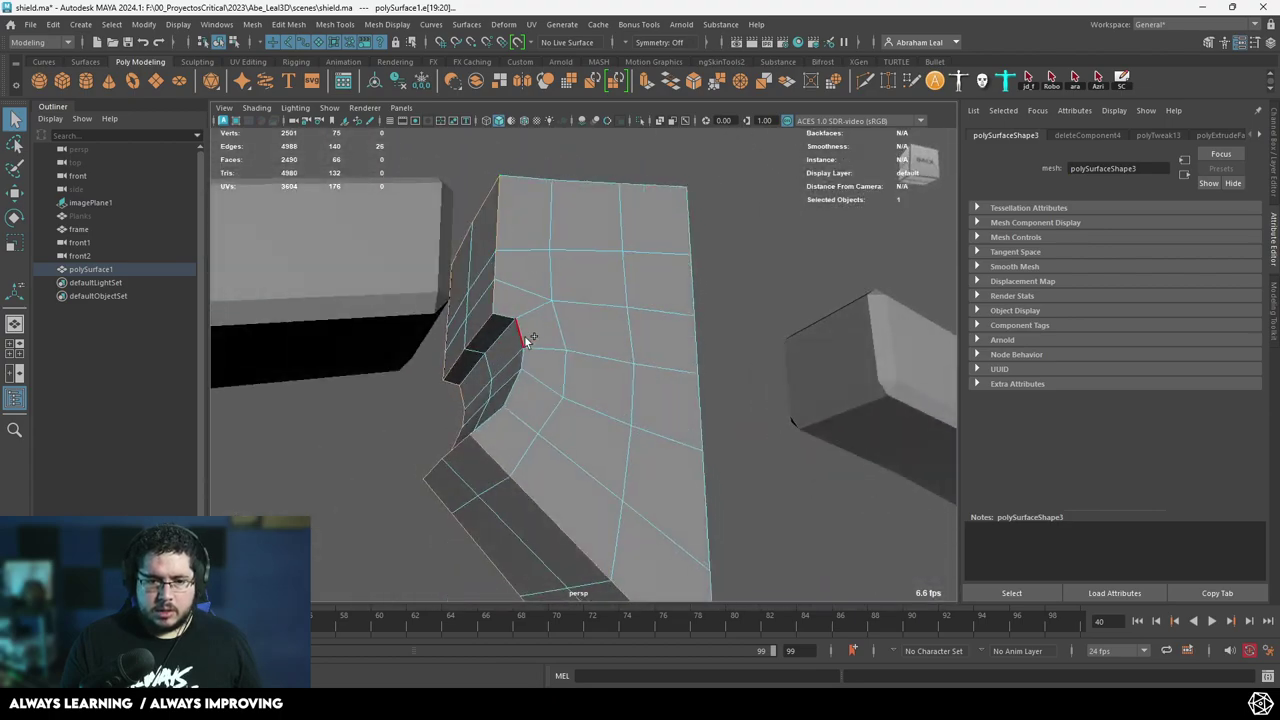
{"action": "left_click_drag", "start_coordinate": [546, 393], "coordinate": [578, 265], "text": "alt"}
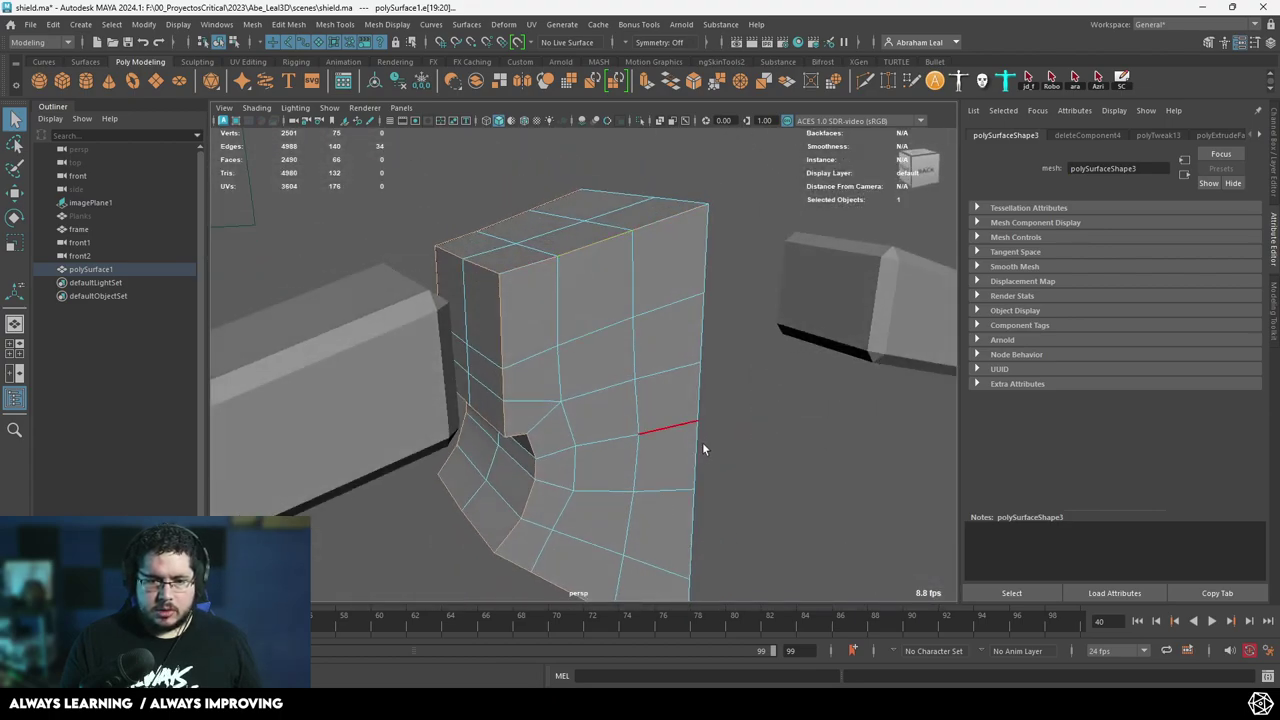
{"action": "left_click_drag", "start_coordinate": [702, 447], "coordinate": [812, 520], "text": "alt"}
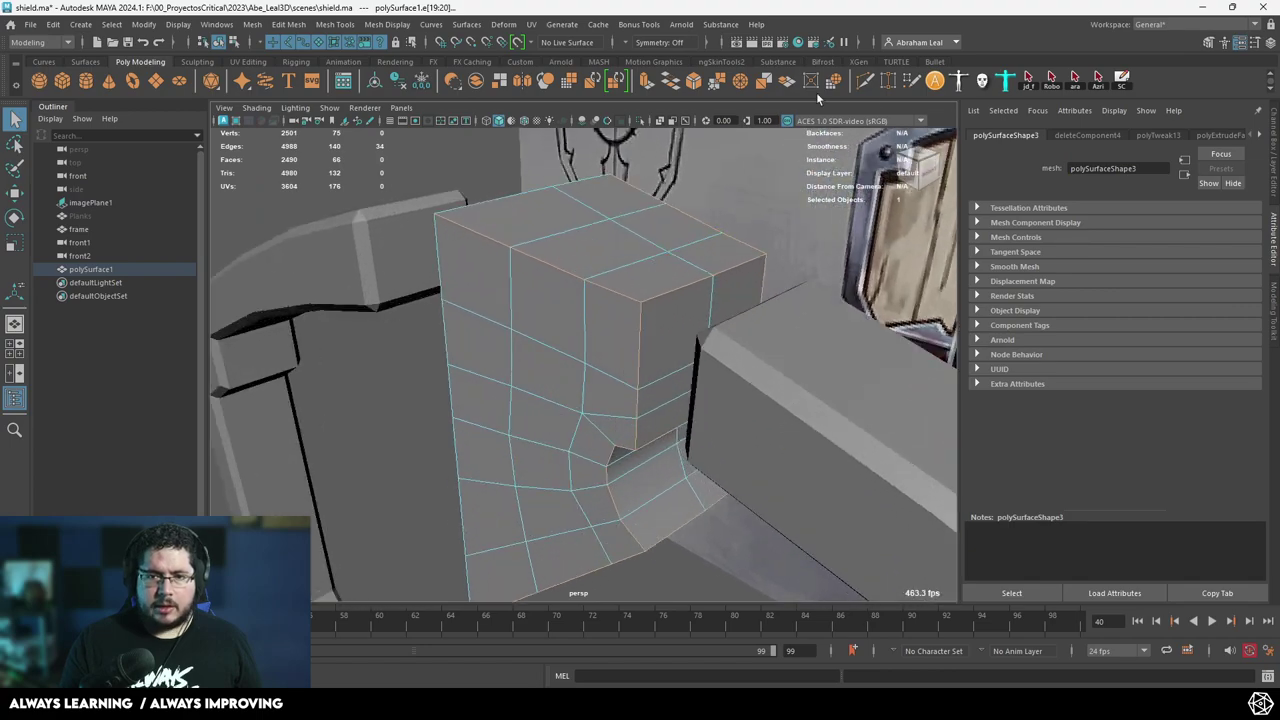
Bevel the selected edges with a fraction of 0.8, 2 segments and a depth of 0.
{"action": "left_click", "coordinate": [692, 84]}
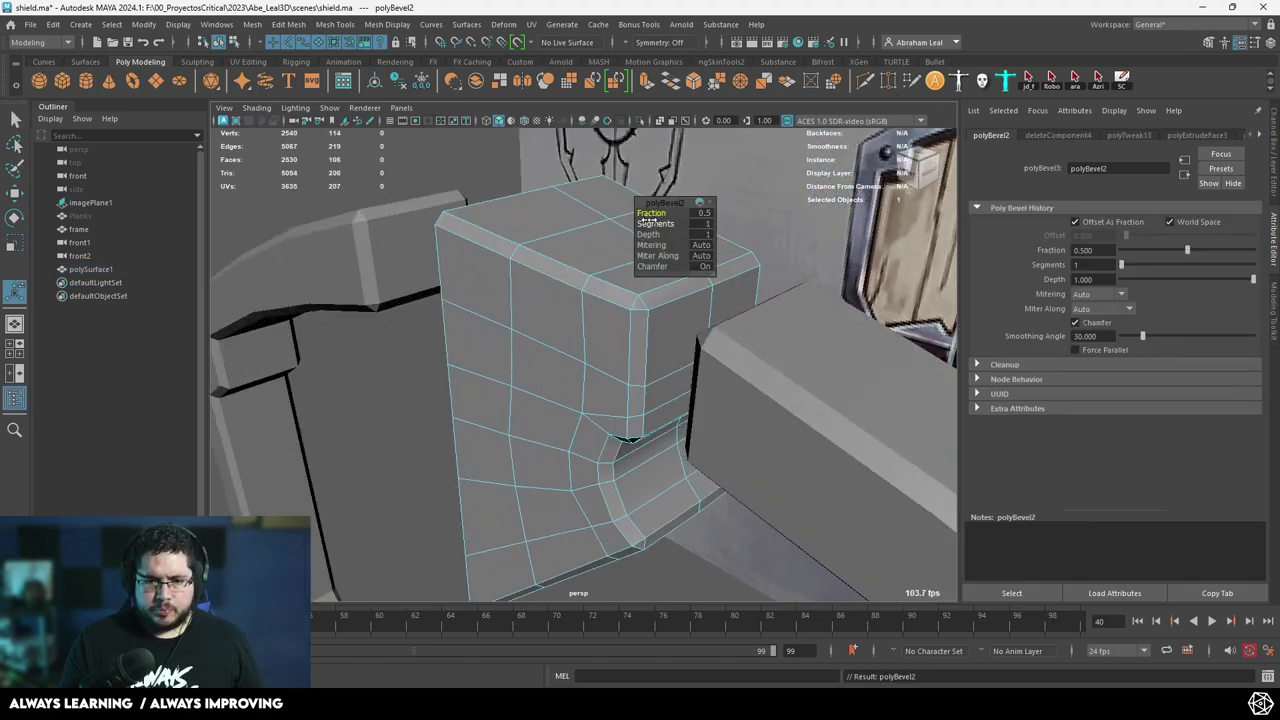
{"action": "left_click_drag", "start_coordinate": [651, 207], "coordinate": [612, 220]}
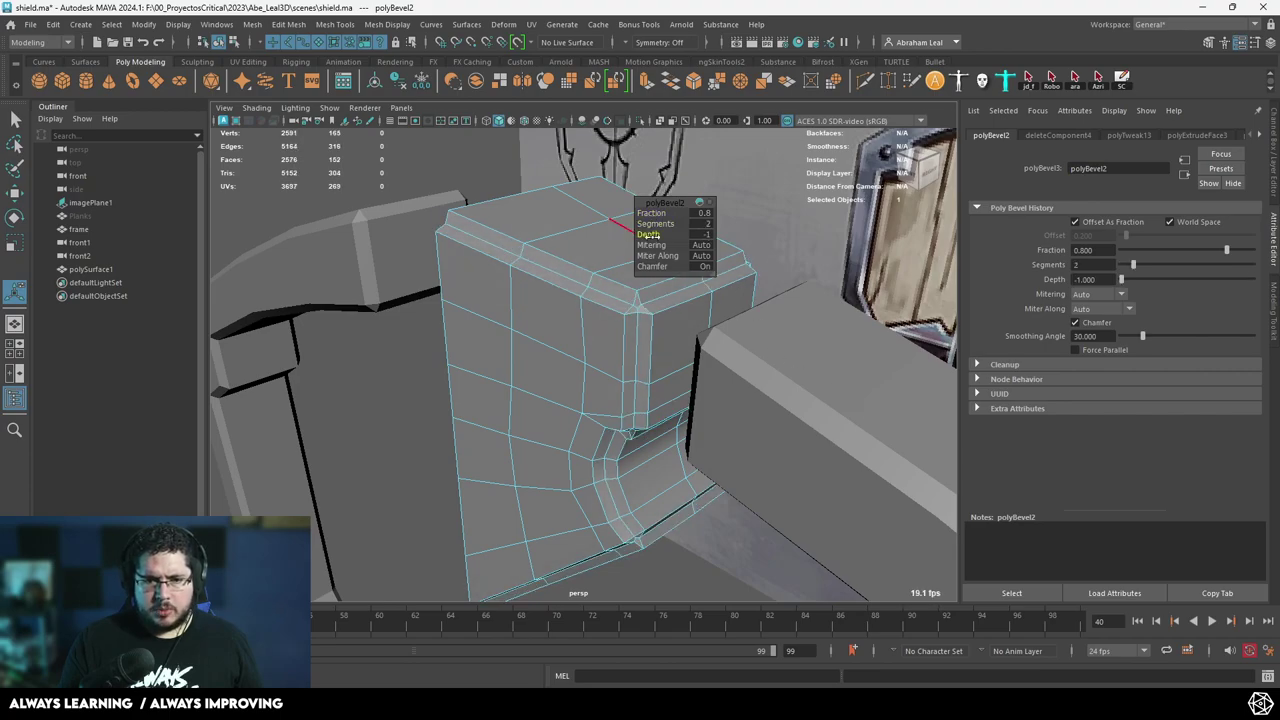
{"action": "type", "text": "0"}
{"action": "key", "text": "Return"}
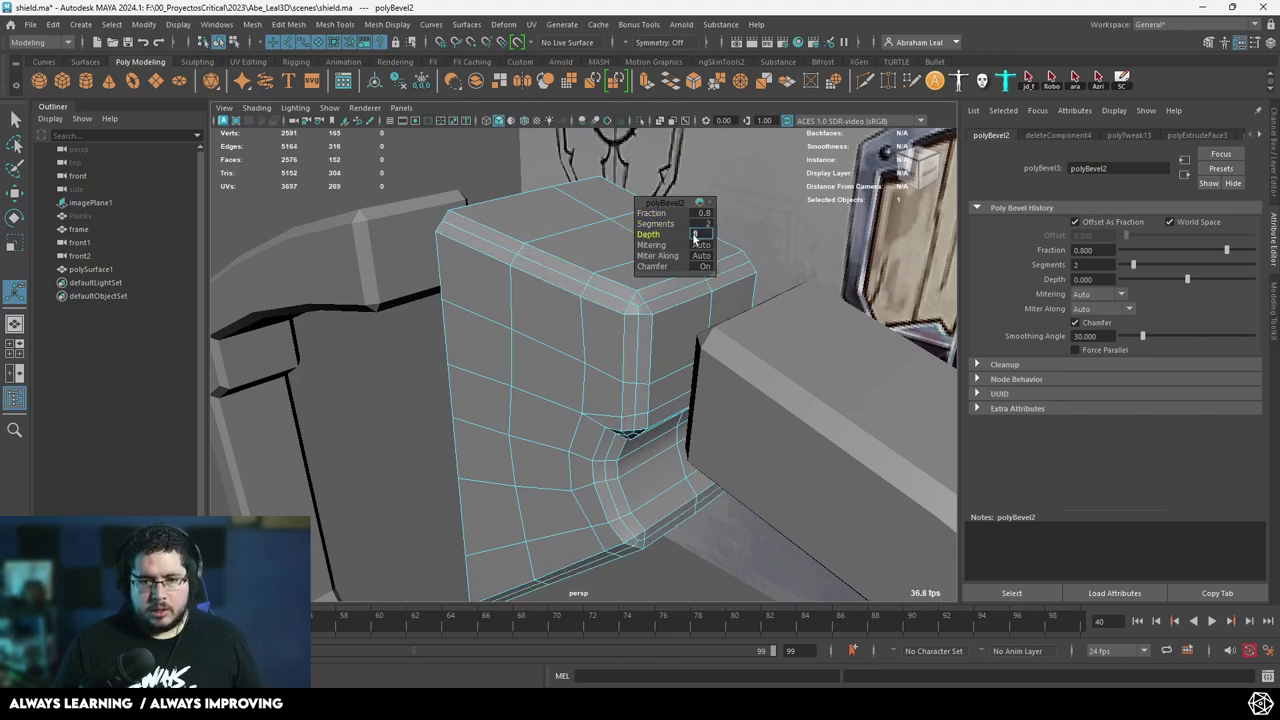
{"action": "left_click", "coordinate": [368, 418]}
Try to mirror the half centre piece across the world X axis.
{"action": "left_click_drag", "start_coordinate": [462, 429], "coordinate": [686, 249], "text": "alt"}
{"action": "key", "text": "q"}
{"action": "right_click_drag", "start_coordinate": [567, 402], "coordinate": [589, 380]}
{"action": "scroll", "coordinate": [589, 380], "scroll_direction": "down", "scroll_amount": 4}
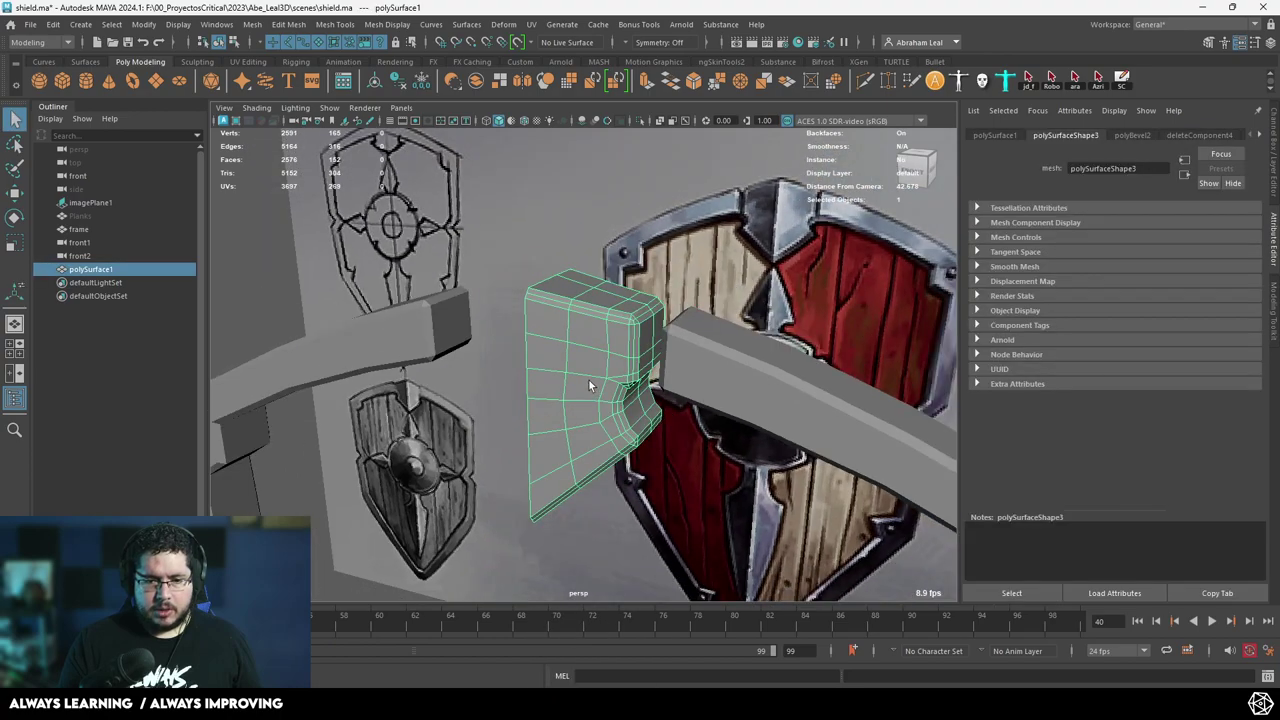
{"action": "left_click_drag", "start_coordinate": [589, 380], "coordinate": [685, 363], "text": "alt"}
{"action": "scroll", "coordinate": [623, 394], "scroll_direction": "up", "scroll_amount": 4}
{"action": "right_click_drag", "start_coordinate": [638, 290], "coordinate": [632, 454], "text": "shift"}
{"action": "left_click", "coordinate": [733, 247]}
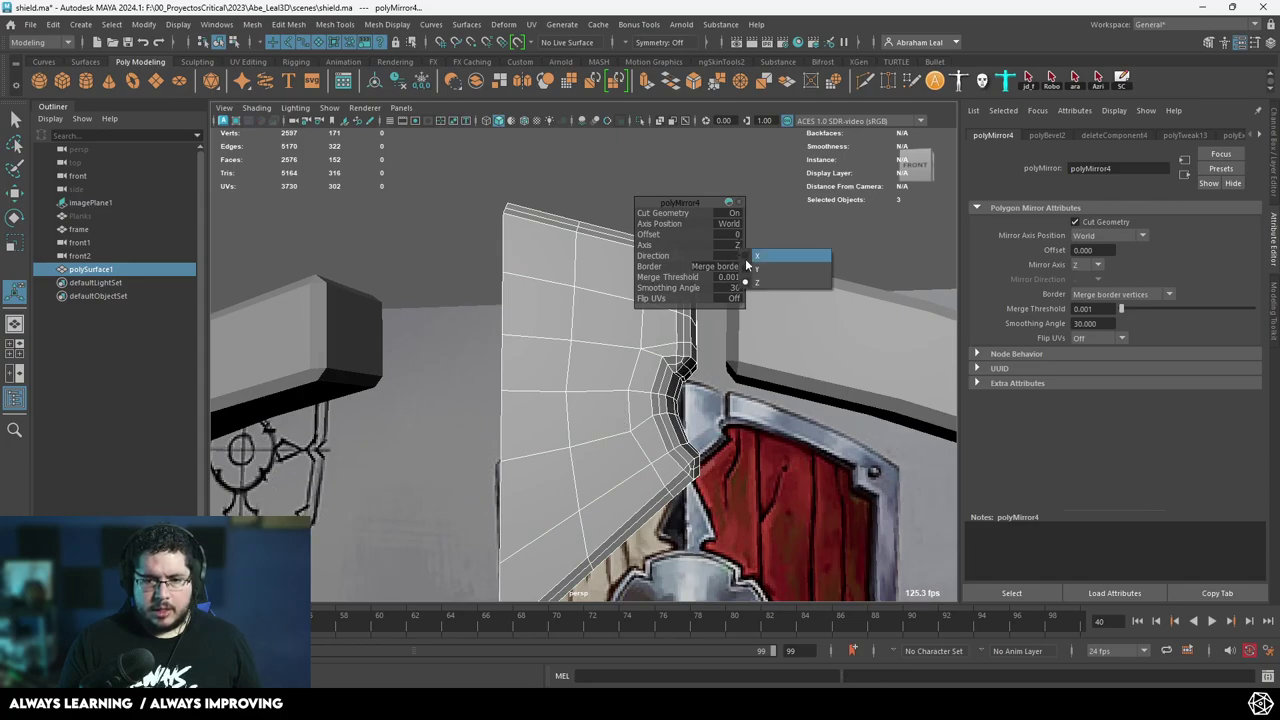
{"action": "left_click", "coordinate": [750, 257]}
{"action": "left_click_drag", "start_coordinate": [774, 213], "coordinate": [650, 412], "text": "alt"}
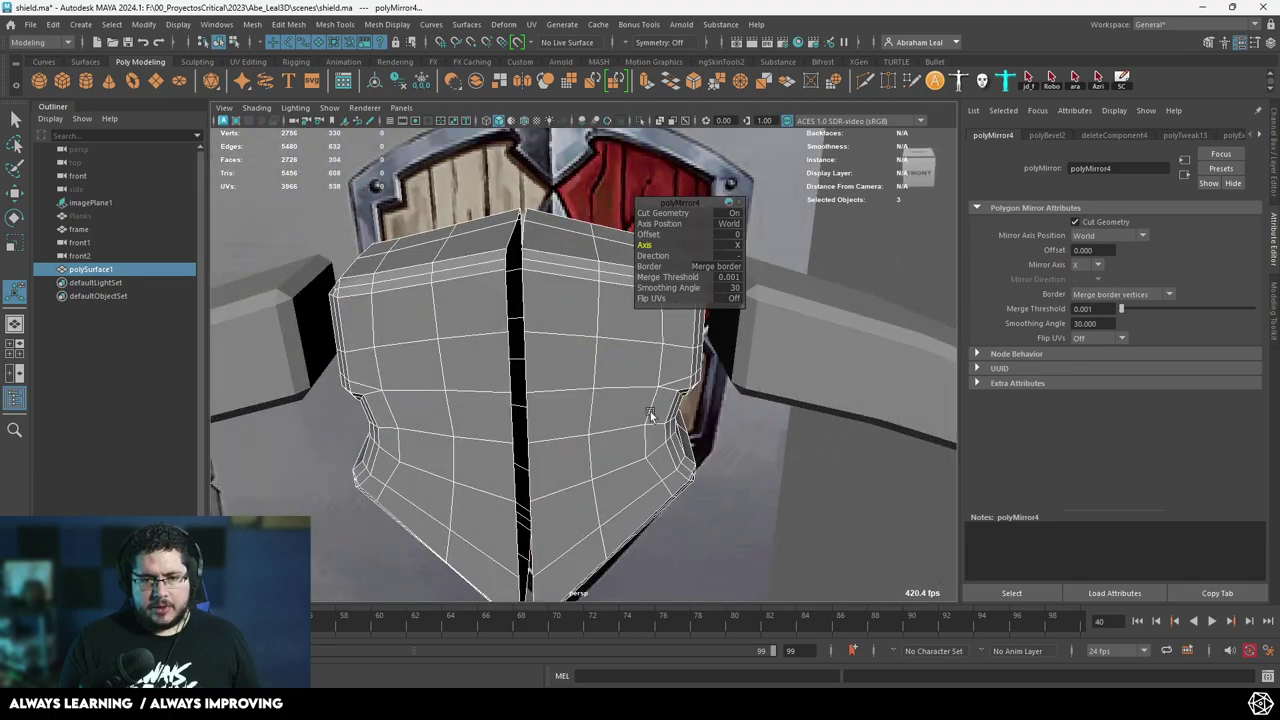
{"action": "scroll", "coordinate": [662, 446], "scroll_direction": "down", "scroll_amount": 6}
{"action": "left_click", "coordinate": [775, 463]}
{"action": "key", "text": "ctrl+z"}
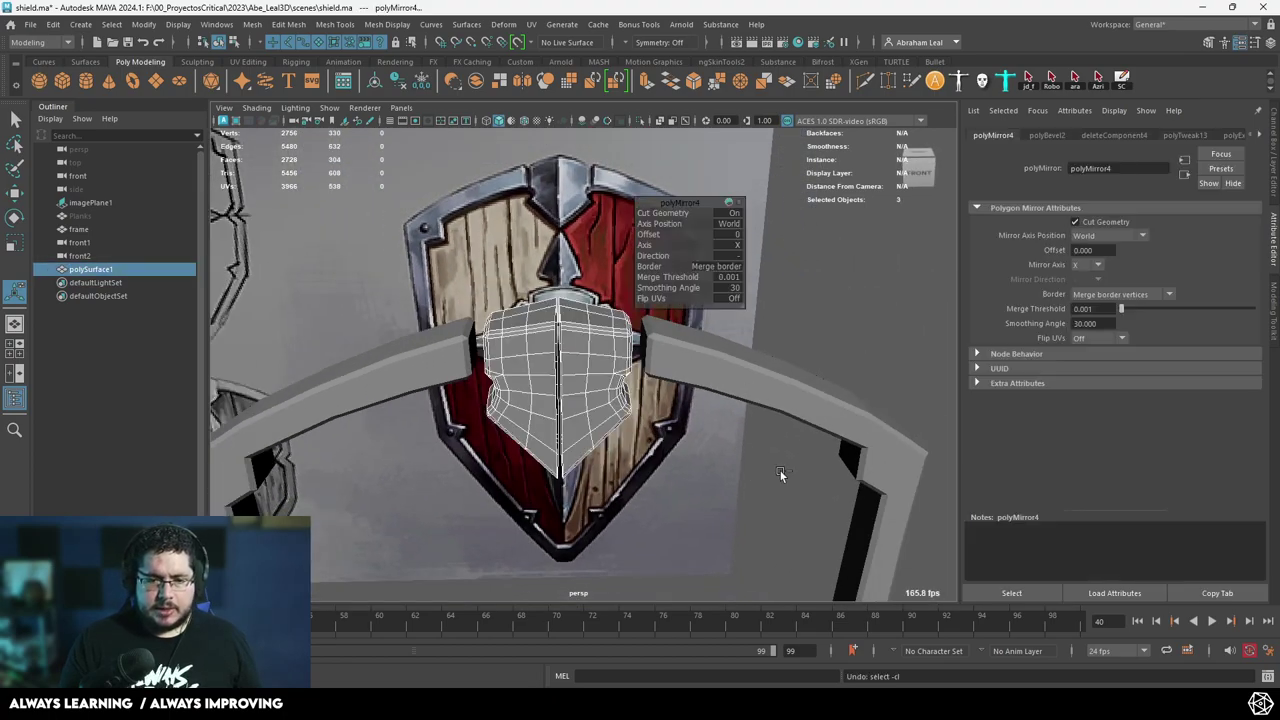
{"action": "key", "text": "ctrl+z"}
In the wireframe front view, select the half piece's centre-line vertices and move them horizontally onto the grid's centre line.
{"action": "key", "text": "space"}
{"action": "left_click_drag", "start_coordinate": [779, 471], "coordinate": [783, 500]}
{"action": "scroll", "coordinate": [570, 278], "scroll_direction": "up", "scroll_amount": 1}
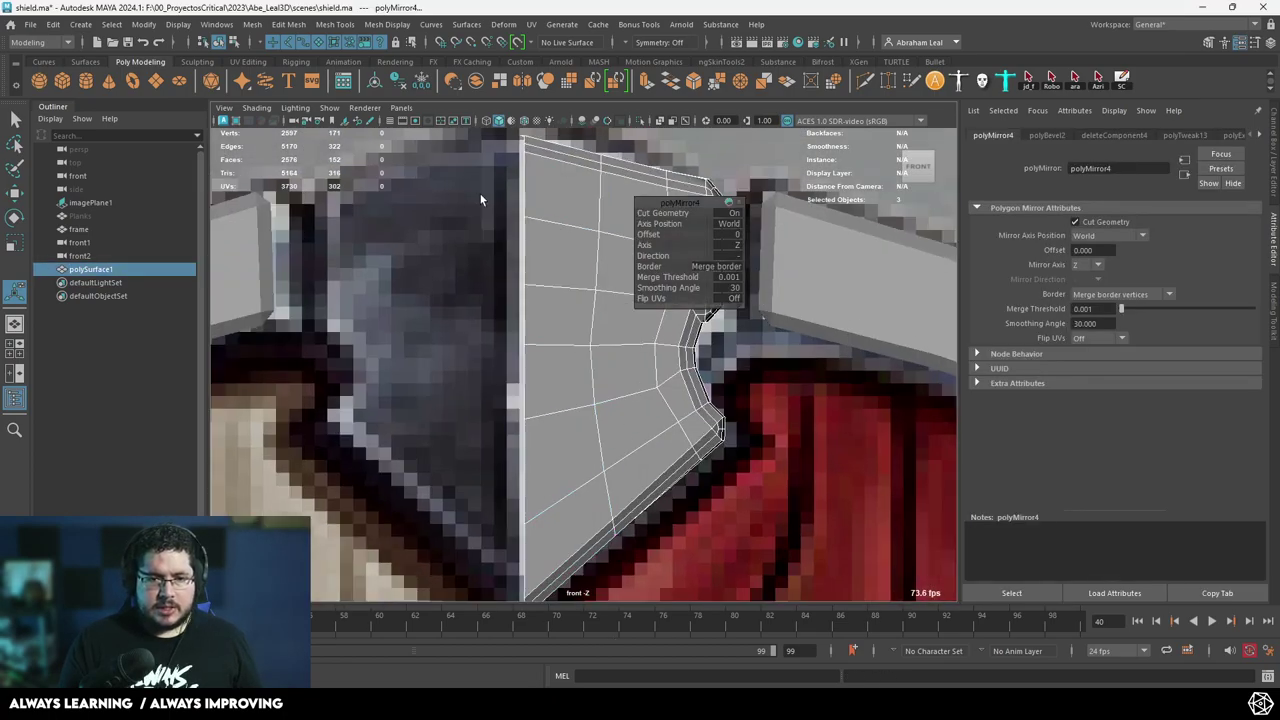
{"action": "key", "text": "q"}
{"action": "key", "text": "4"}
{"action": "key", "text": "F9"}
{"action": "scroll", "coordinate": [479, 192], "scroll_direction": "down", "scroll_amount": 3}
{"action": "left_click_drag", "start_coordinate": [502, 175], "coordinate": [562, 590]}
{"action": "scroll", "coordinate": [576, 545], "scroll_direction": "down", "scroll_amount": 2}
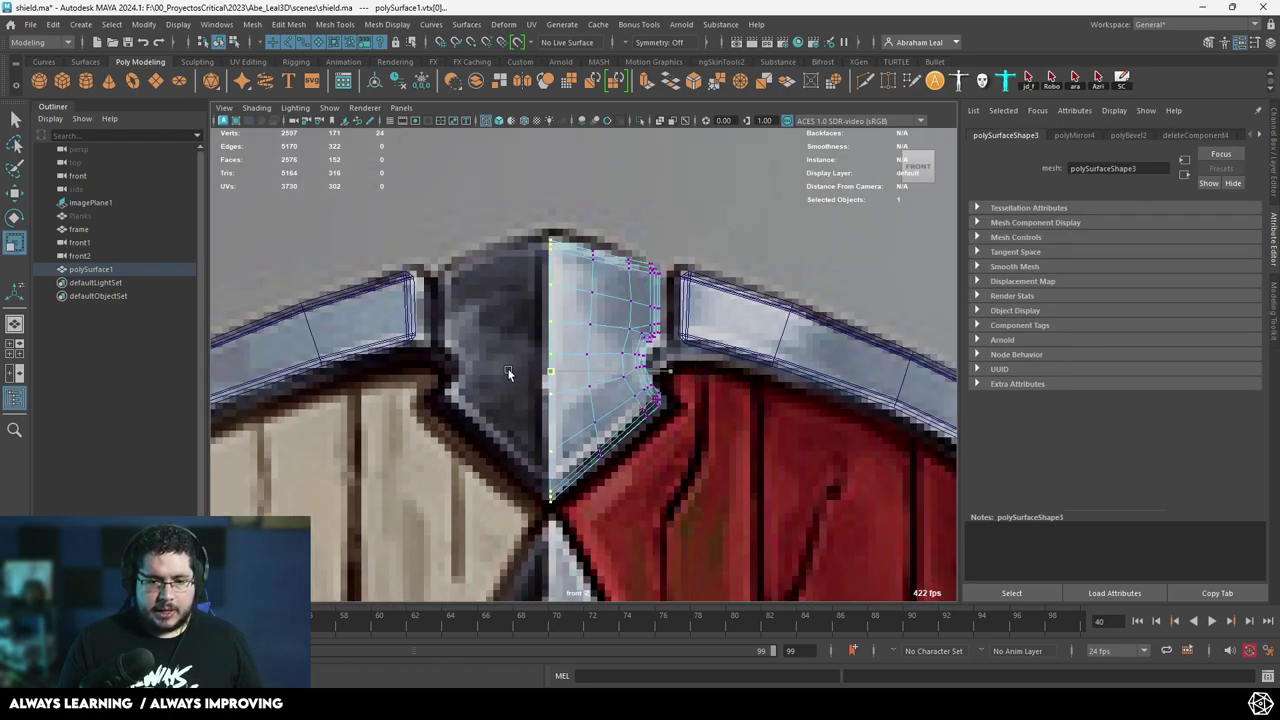
{"action": "key", "text": "w"}
{"action": "scroll", "coordinate": [568, 320], "scroll_direction": "up", "scroll_amount": 3}
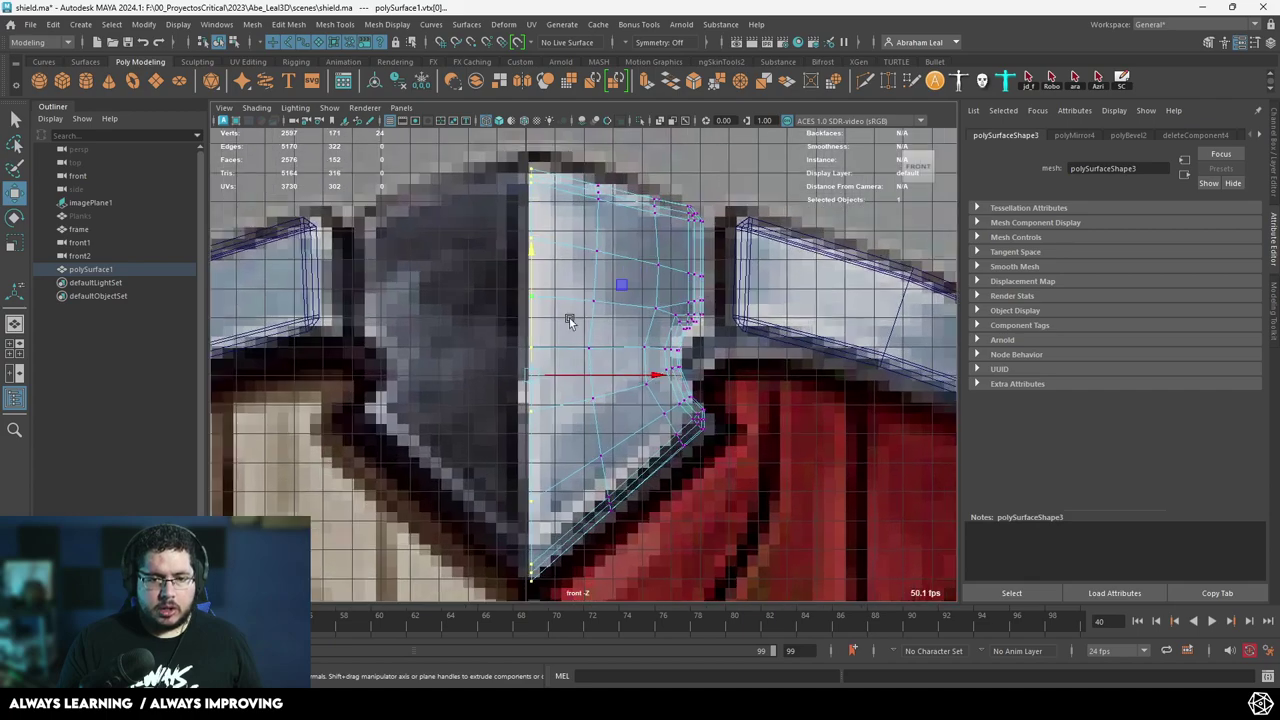
{"action": "left_click_drag", "start_coordinate": [667, 375], "coordinate": [537, 370]}
{"action": "right_click", "coordinate": [549, 205]}
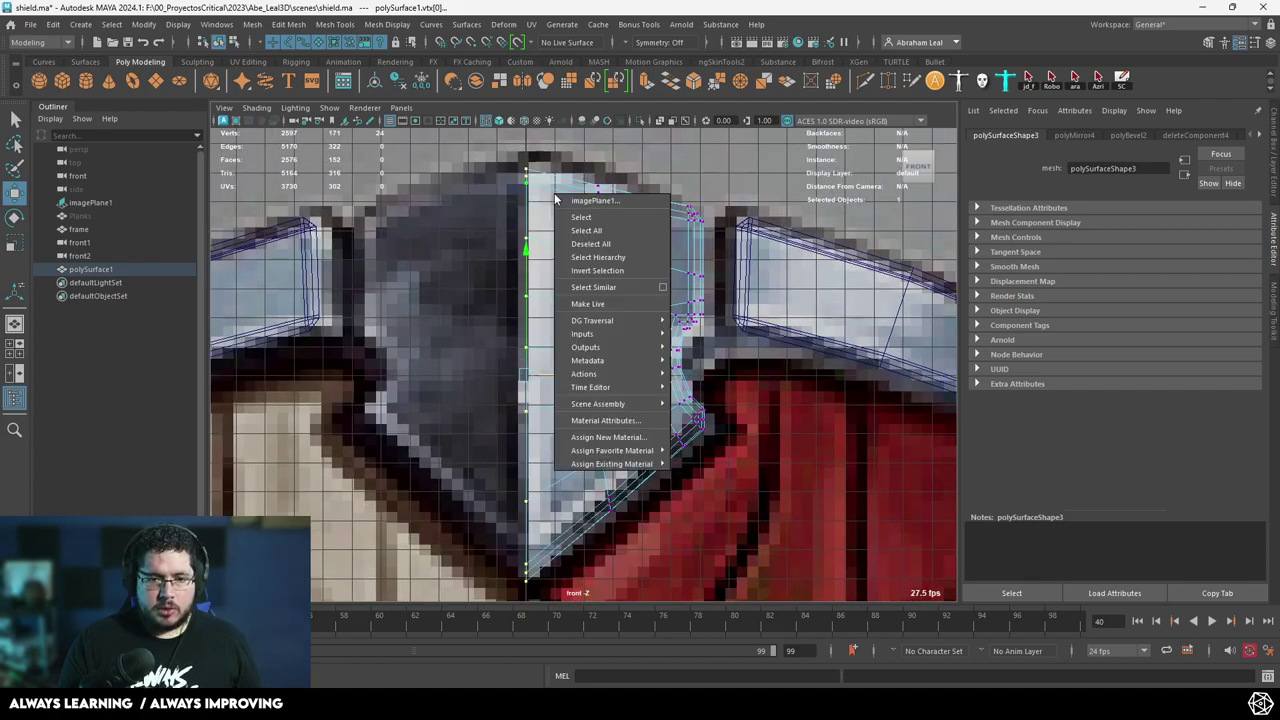
Return to the shaded perspective view in object mode and mirror the half piece across the world X axis.
{"action": "key", "text": "space"}
{"action": "left_click_drag", "start_coordinate": [611, 256], "coordinate": [584, 307]}
{"action": "right_click", "coordinate": [584, 307]}
{"action": "left_click", "coordinate": [649, 287]}
{"action": "key", "text": "5"}
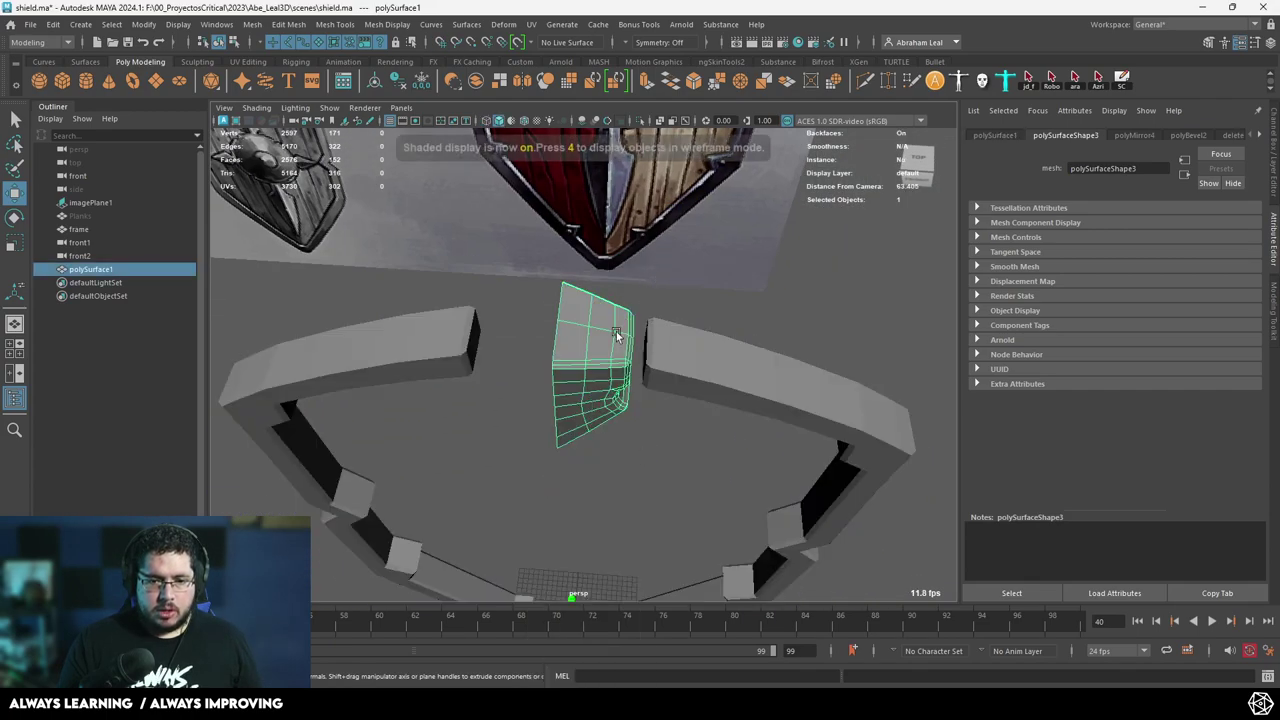
{"action": "right_click_drag", "start_coordinate": [612, 341], "coordinate": [624, 456], "text": "shift"}
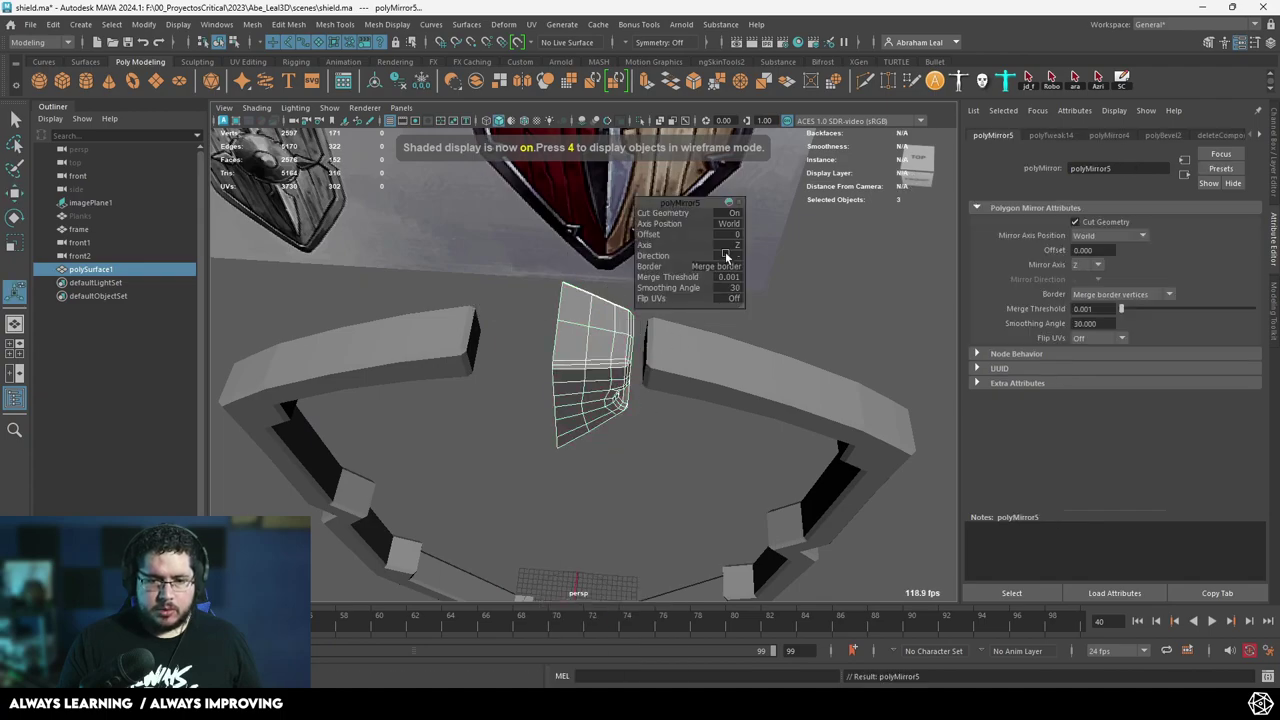
{"action": "left_click", "coordinate": [762, 251]}
{"action": "left_click", "coordinate": [676, 459]}
Preview the mirrored centre piece smoothed and examine its centre seam and bevelled edges.
{"action": "left_click_drag", "start_coordinate": [676, 459], "coordinate": [615, 357], "text": "alt"}
{"action": "left_click", "coordinate": [542, 362]}
{"action": "scroll", "coordinate": [532, 377], "scroll_direction": "up", "scroll_amount": 5}
{"action": "left_click_drag", "start_coordinate": [532, 377], "coordinate": [607, 368], "text": "alt"}
{"action": "key", "text": "3"}
{"action": "scroll", "coordinate": [607, 368], "scroll_direction": "down", "scroll_amount": 5}
{"action": "left_click", "coordinate": [498, 489]}
{"action": "left_click_drag", "start_coordinate": [498, 489], "coordinate": [623, 142], "text": "alt"}
{"action": "scroll", "coordinate": [544, 365], "scroll_direction": "up", "scroll_amount": 4}
{"action": "left_click", "coordinate": [544, 370]}
{"action": "key", "text": "f"}
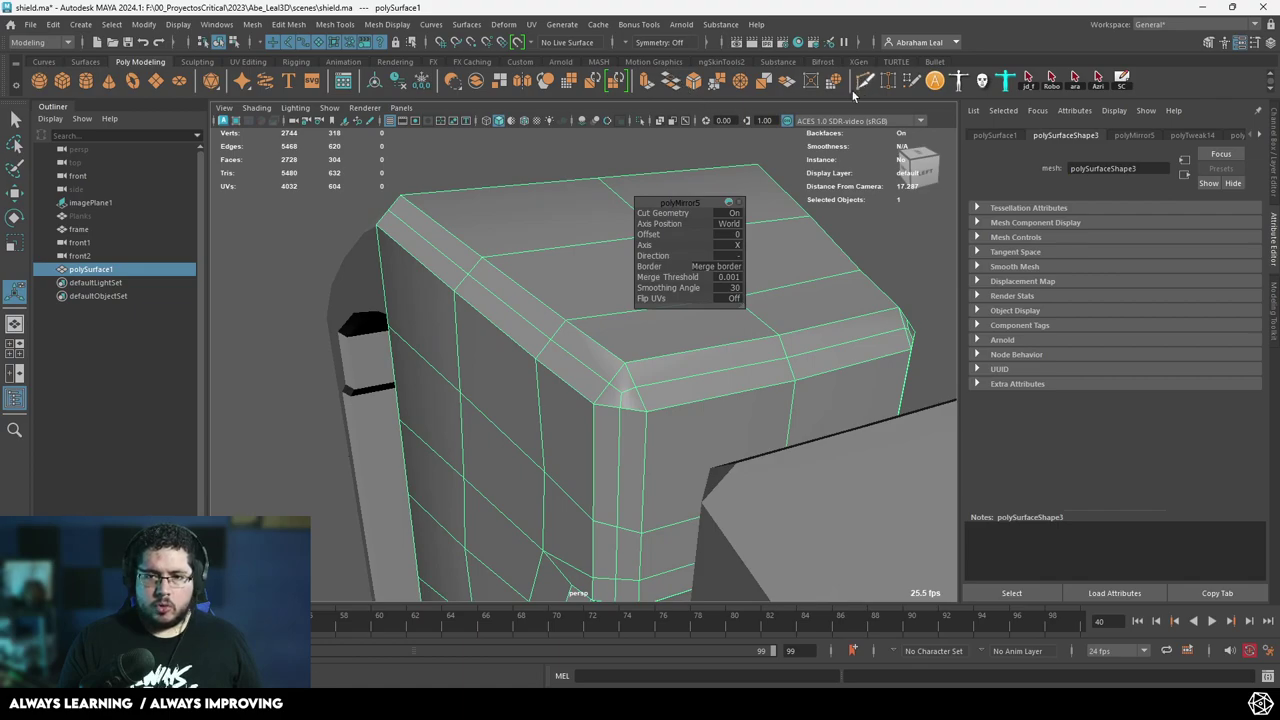
Turn on the smooth preview for the centre piece and delete the stray vertices on its side walls.
{"action": "left_click", "coordinate": [864, 82]}
{"action": "left_click_drag", "start_coordinate": [560, 322], "coordinate": [654, 323], "text": "alt"}
{"action": "left_click_drag", "start_coordinate": [500, 285], "coordinate": [574, 300], "text": "alt"}
{"action": "left_click_drag", "start_coordinate": [657, 256], "coordinate": [695, 353], "text": "alt"}
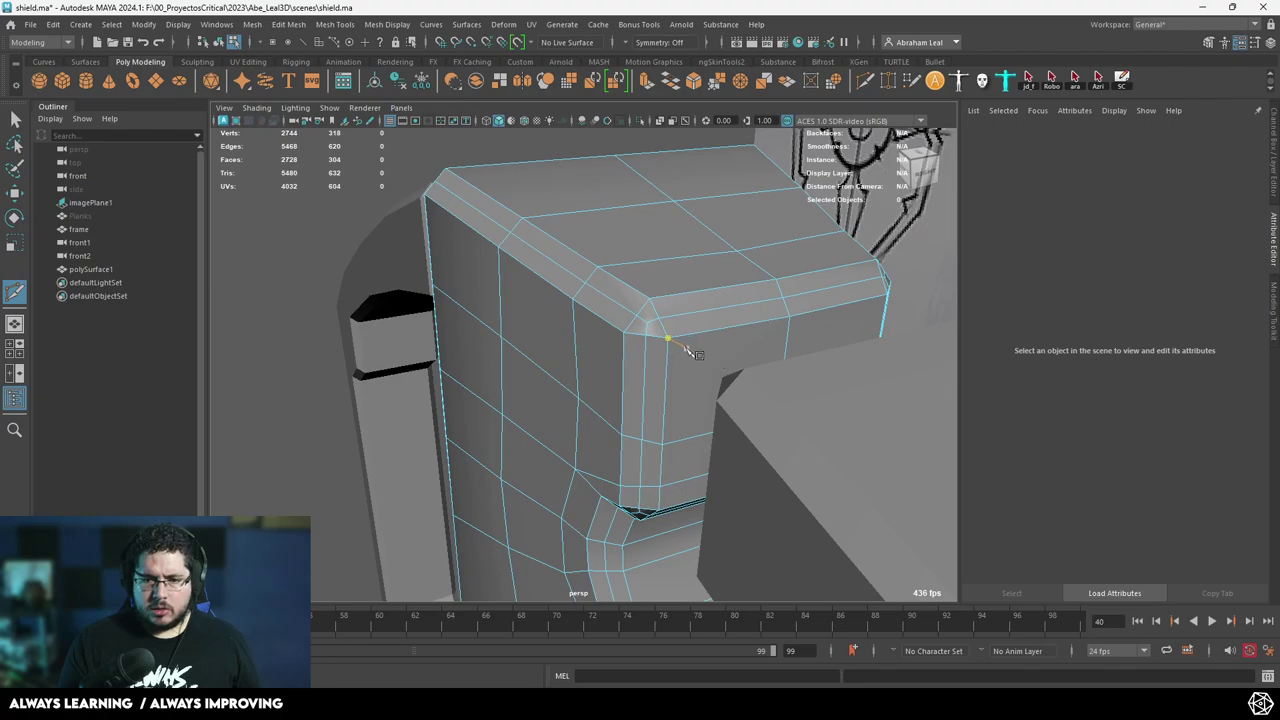
{"action": "key", "text": "3"}
{"action": "scroll", "coordinate": [670, 392], "scroll_direction": "up", "scroll_amount": 3}
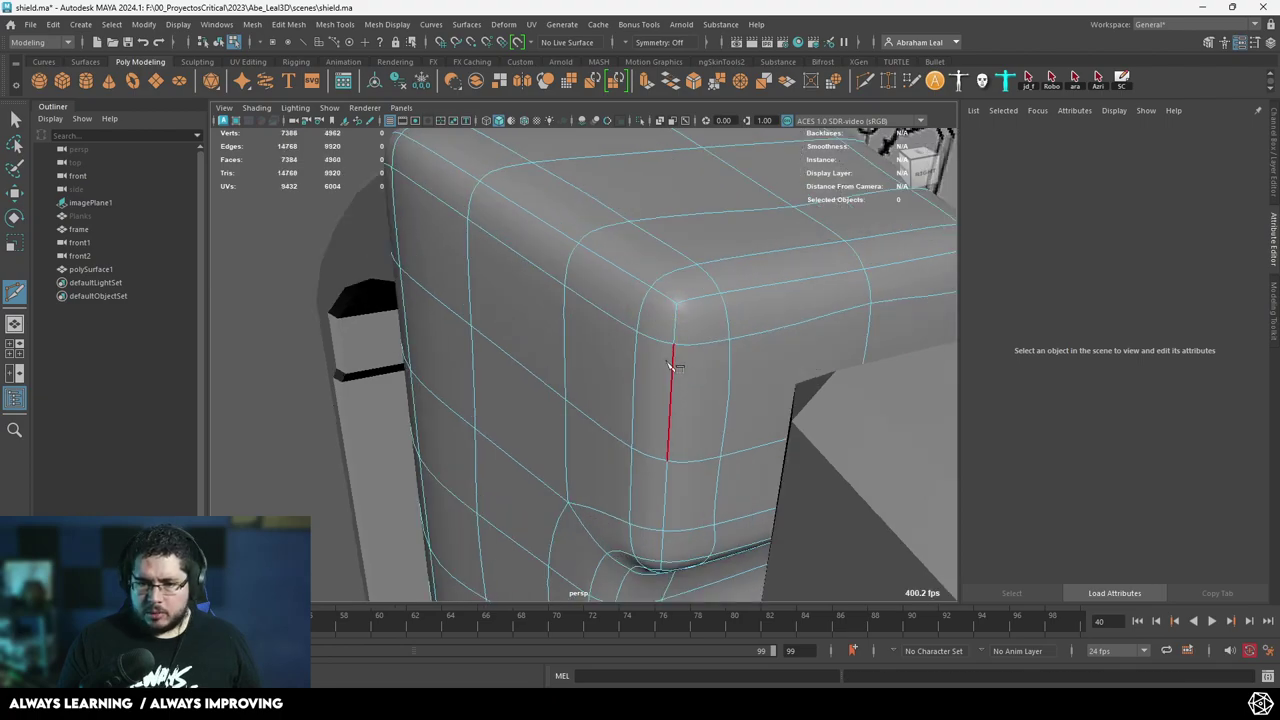
{"action": "left_click_drag", "start_coordinate": [660, 363], "coordinate": [717, 349], "text": "alt"}
{"action": "key", "text": "q"}
{"action": "right_click_drag", "start_coordinate": [793, 290], "coordinate": [740, 290]}
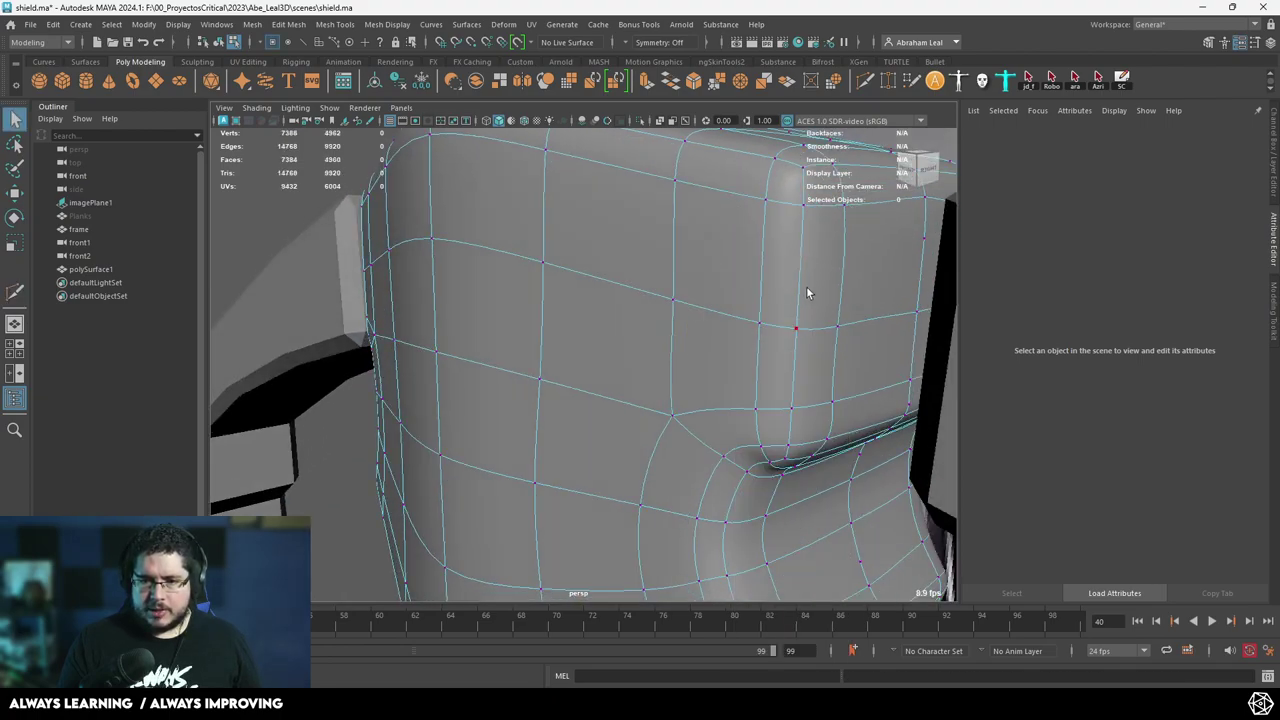
{"action": "left_click_drag", "start_coordinate": [806, 286], "coordinate": [759, 351], "text": "alt"}
{"action": "left_click", "coordinate": [860, 305]}
{"action": "left_click_drag", "start_coordinate": [860, 305], "coordinate": [692, 441], "text": "alt"}
{"action": "key", "text": "Delete"}
{"action": "left_click", "coordinate": [537, 445]}
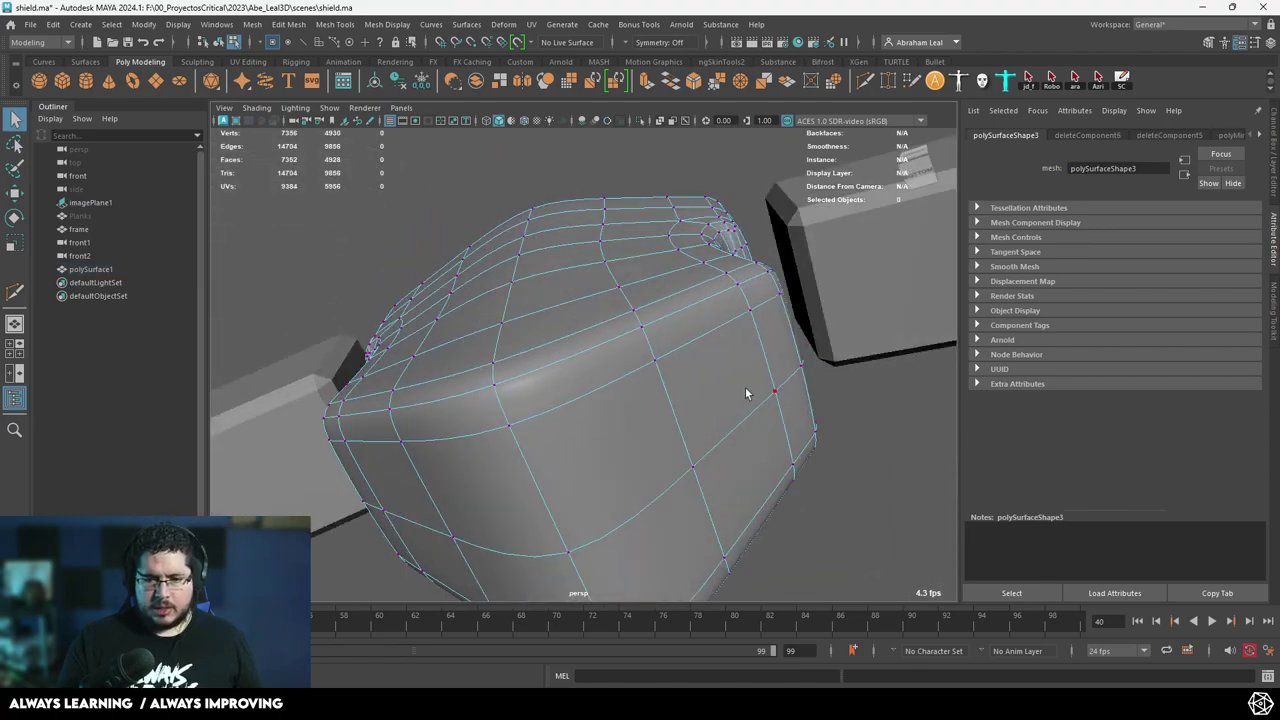
Turn off the smooth preview and insert an edge loop around the centre piece just below its top bevel.
{"action": "left_click_drag", "start_coordinate": [745, 387], "coordinate": [676, 366], "text": "alt"}
{"action": "scroll", "coordinate": [674, 365], "scroll_direction": "up", "scroll_amount": 3}
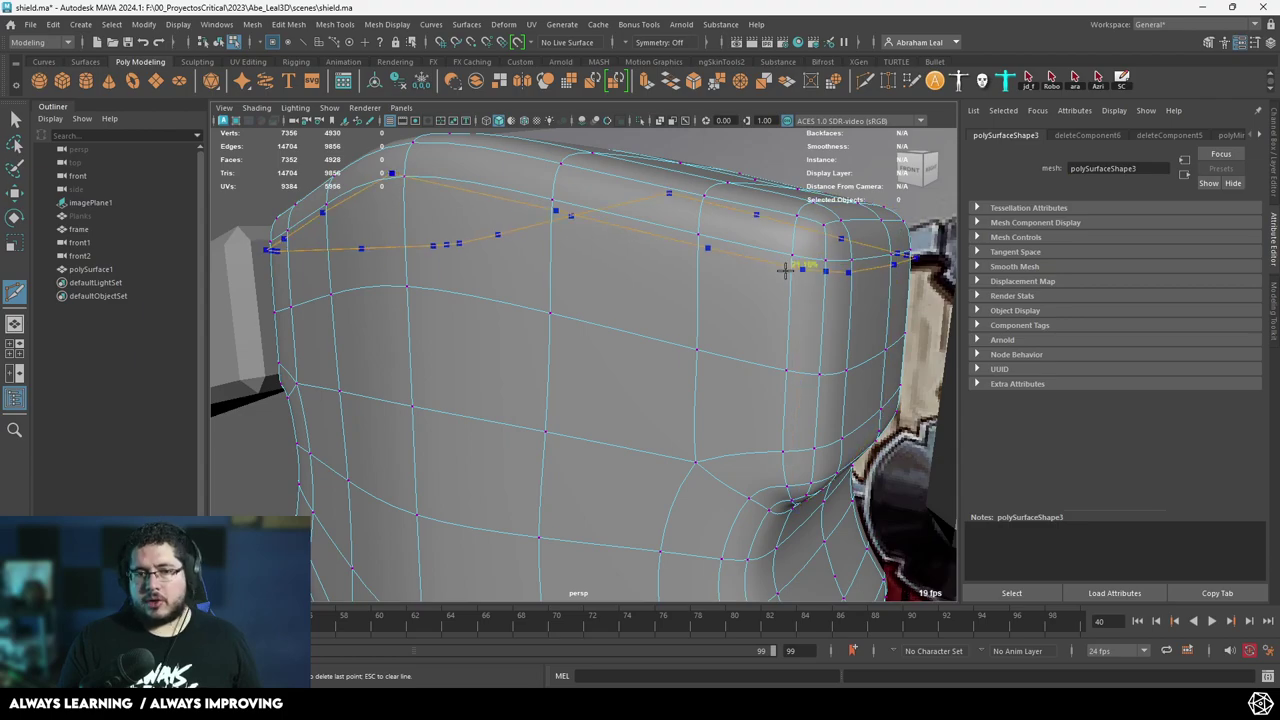
{"action": "key", "text": "1"}
{"action": "scroll", "coordinate": [760, 300], "scroll_direction": "up", "scroll_amount": 3}
{"action": "left_click_drag", "start_coordinate": [797, 275], "coordinate": [763, 331], "text": "alt"}
{"action": "scroll", "coordinate": [763, 331], "scroll_direction": "down", "scroll_amount": 3}
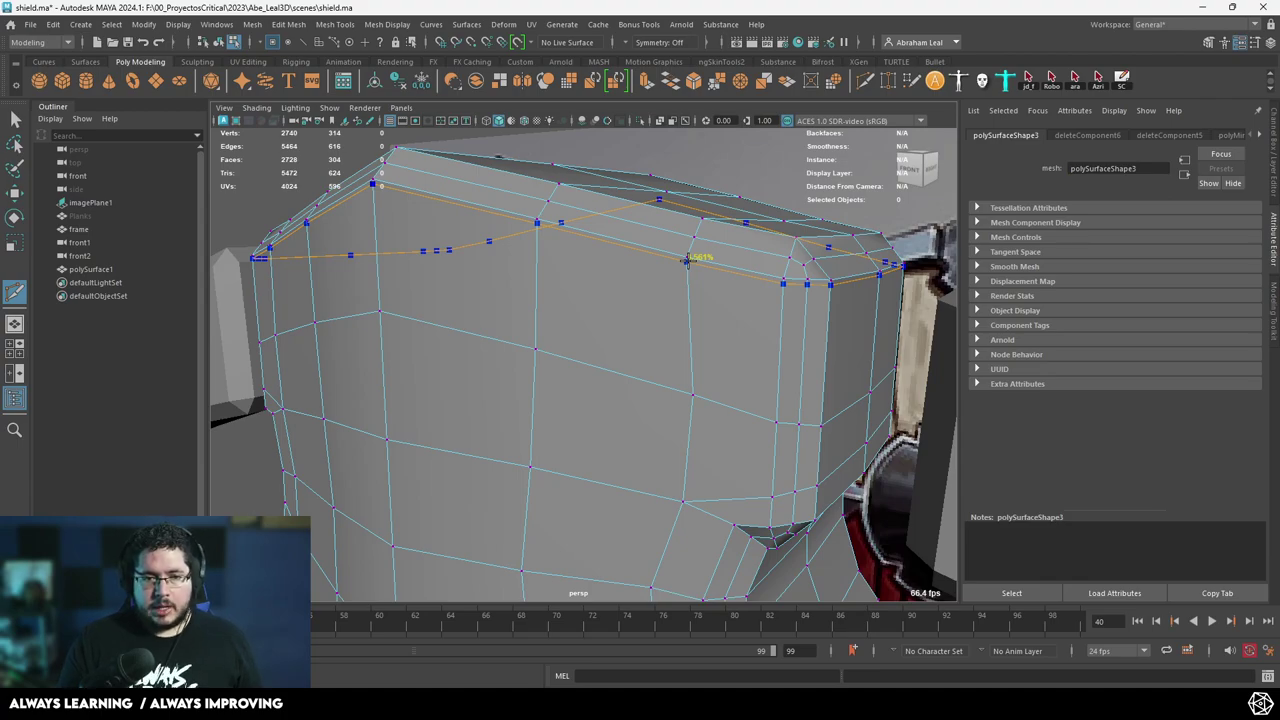
{"action": "key", "text": "Return"}
{"action": "left_click_drag", "start_coordinate": [686, 258], "coordinate": [690, 320], "text": "alt"}
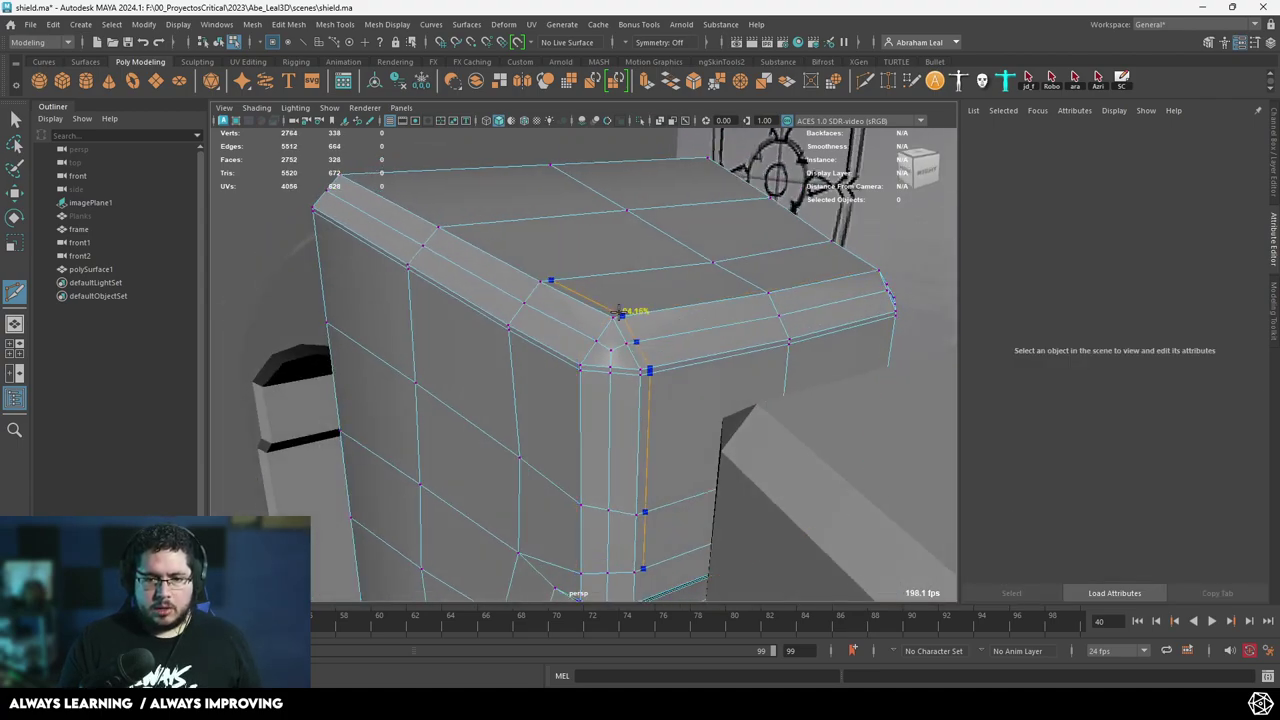
{"action": "key", "text": "q"}
Turn on the smooth preview and delete the two stray vertices on the centre piece's top face.
{"action": "right_click_drag", "start_coordinate": [634, 267], "coordinate": [574, 249]}
{"action": "left_click_drag", "start_coordinate": [574, 249], "coordinate": [607, 296], "text": "alt"}
{"action": "key", "text": "3"}
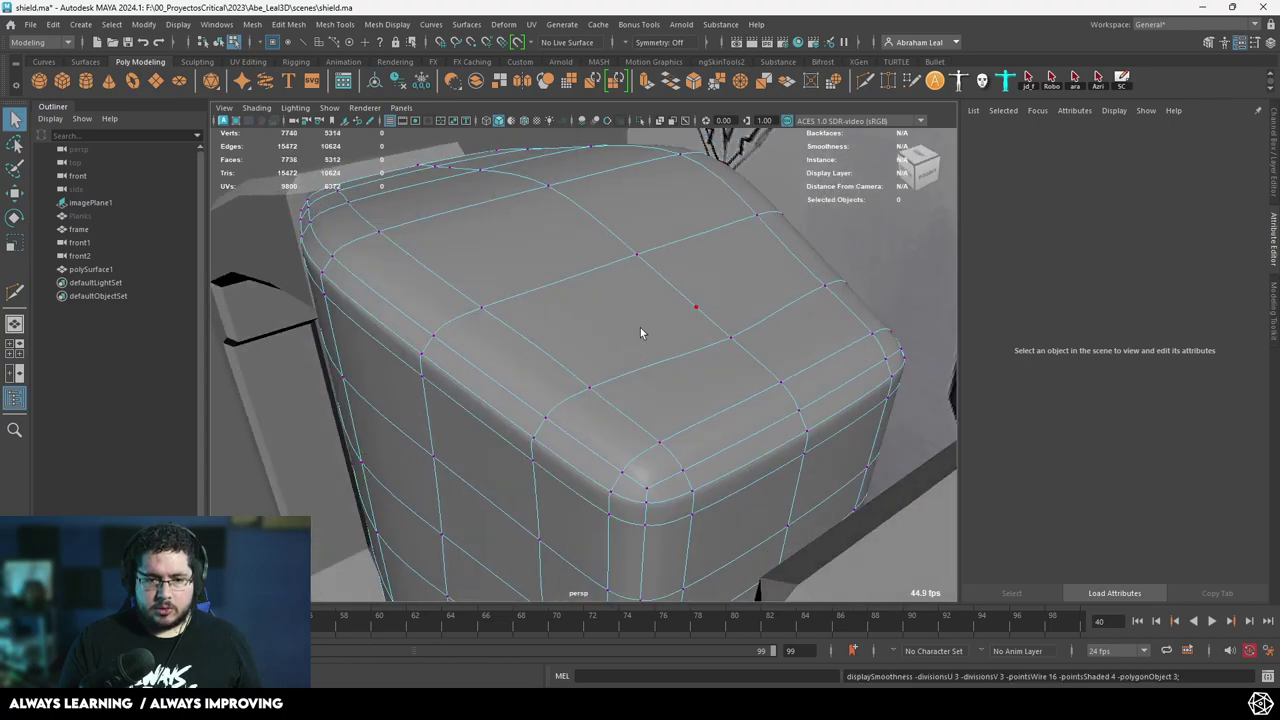
{"action": "right_click_drag", "start_coordinate": [649, 291], "coordinate": [584, 270]}
{"action": "left_click", "coordinate": [696, 306]}
{"action": "left_click_drag", "start_coordinate": [546, 195], "coordinate": [504, 296], "text": "alt"}
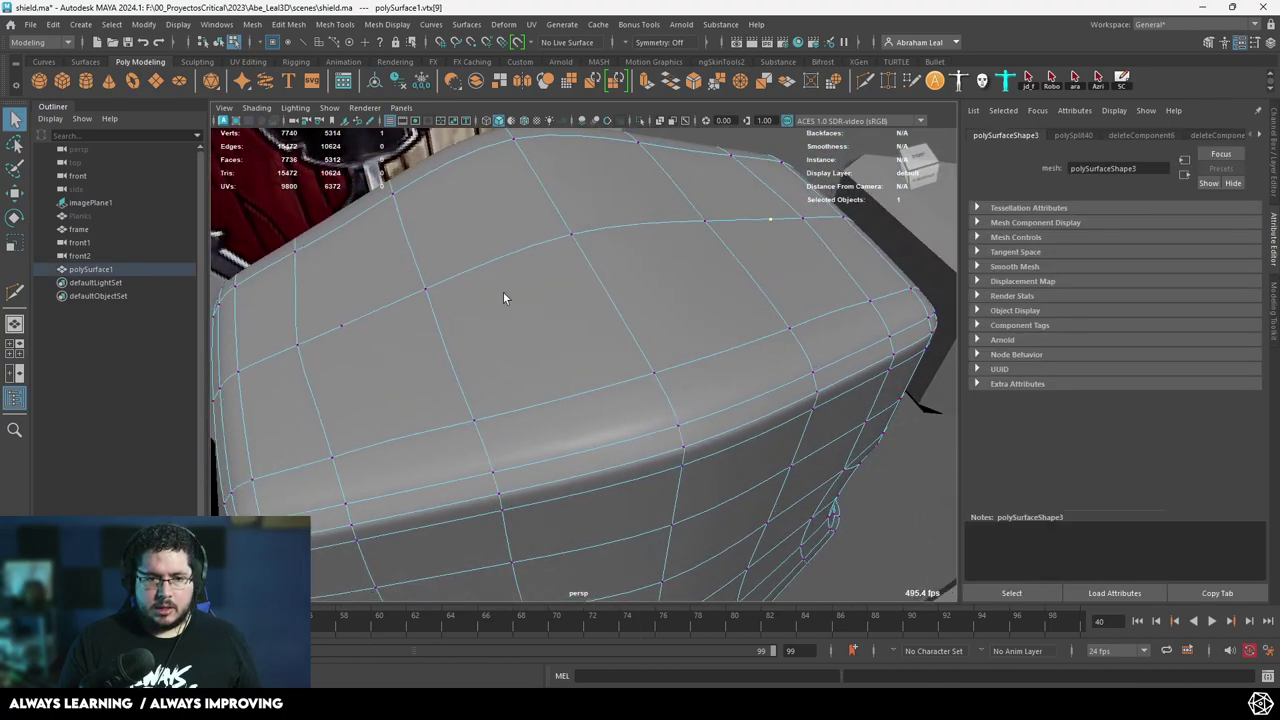
{"action": "key", "text": "Delete"}
{"action": "scroll", "coordinate": [514, 366], "scroll_direction": "down", "scroll_amount": 5}
{"action": "left_click_drag", "start_coordinate": [514, 366], "coordinate": [559, 357], "text": "alt"}
{"action": "scroll", "coordinate": [557, 380], "scroll_direction": "up", "scroll_amount": 5}
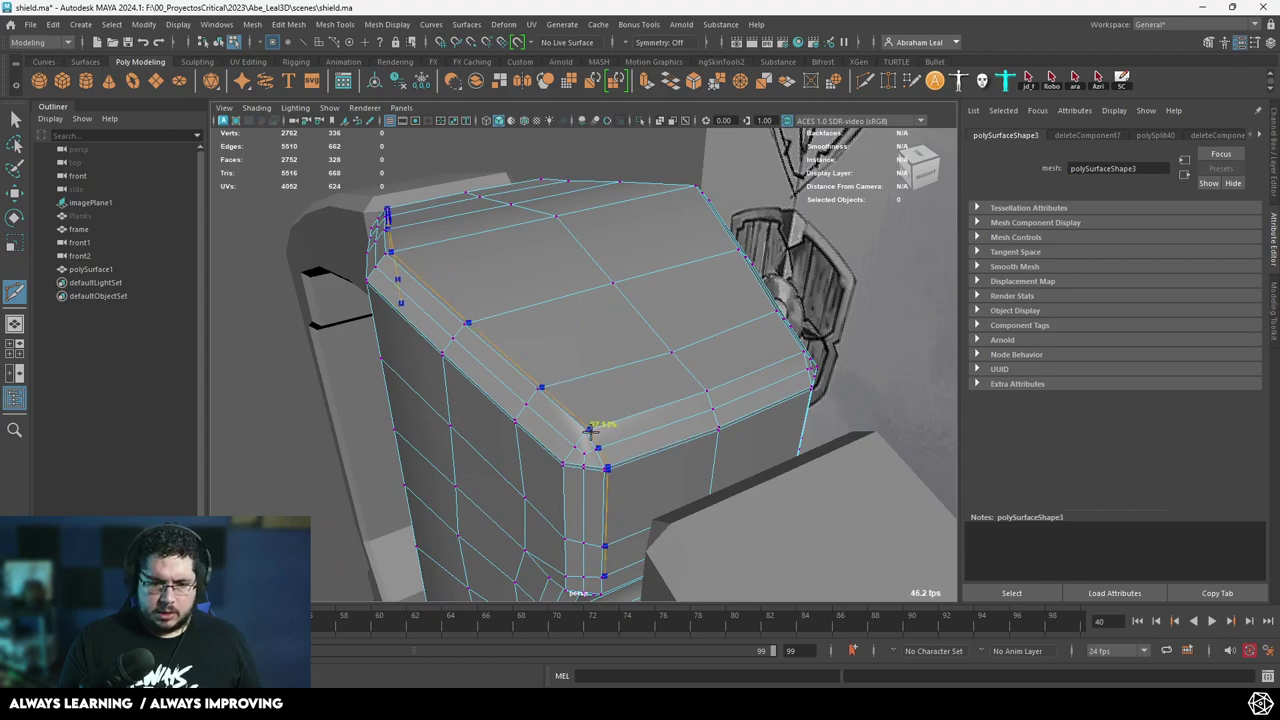
{"action": "left_click_drag", "start_coordinate": [590, 430], "coordinate": [598, 345], "text": "alt"}
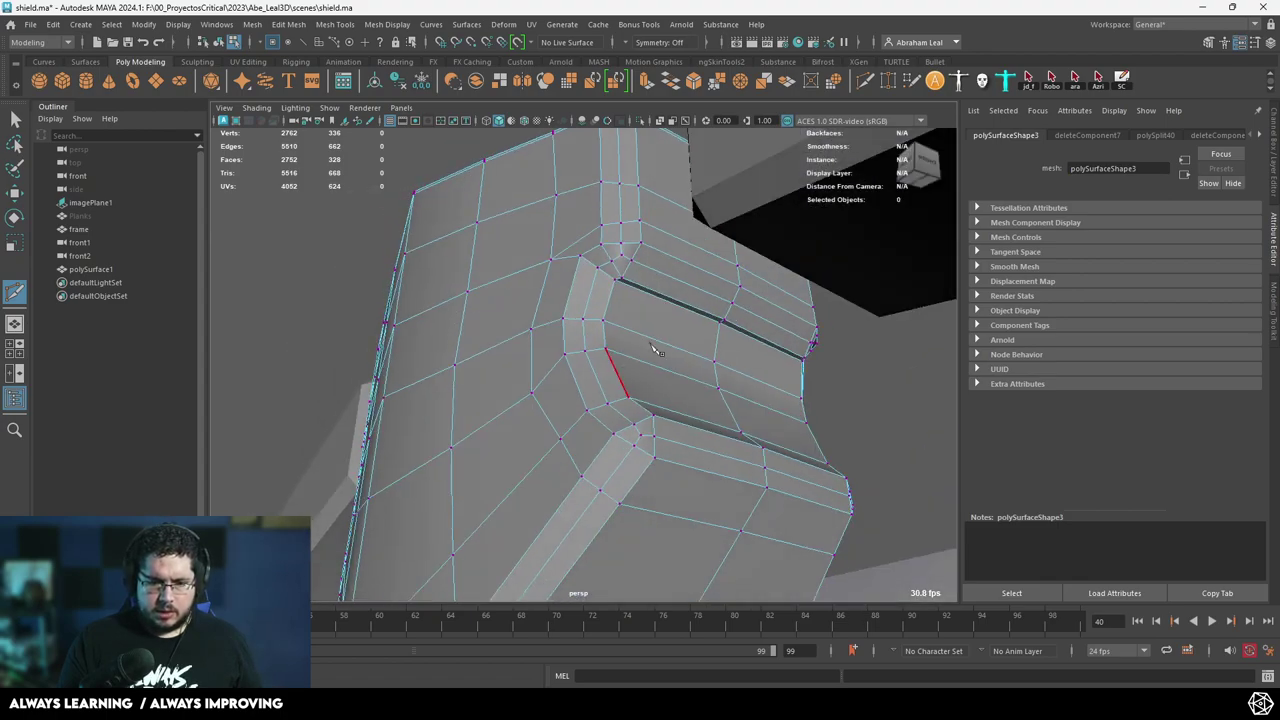
{"action": "key", "text": "q"}
Select the six stray vertices on the centre piece's two notched side walls in smooth preview and delete them.
{"action": "right_click", "coordinate": [600, 309]}
{"action": "key", "text": "3"}
{"action": "left_click_drag", "start_coordinate": [703, 292], "coordinate": [694, 254], "text": "alt"}
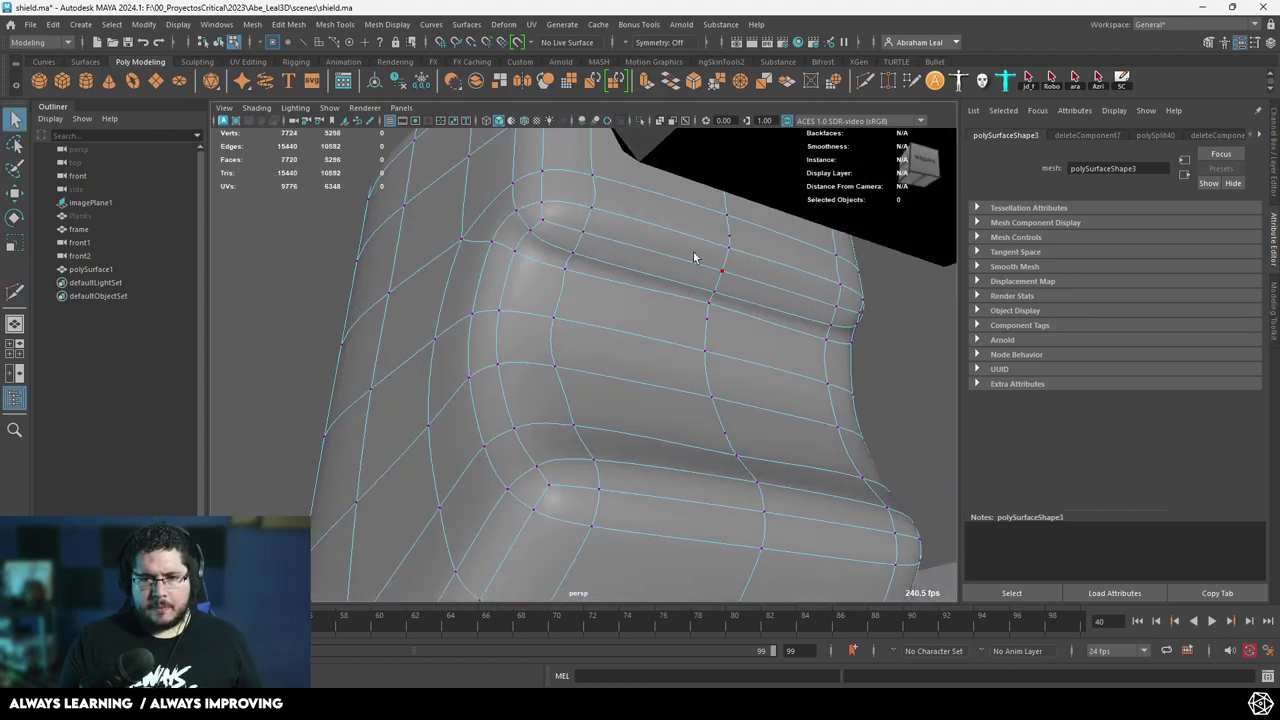
{"action": "left_click_drag", "start_coordinate": [714, 340], "coordinate": [724, 385], "text": "alt"}
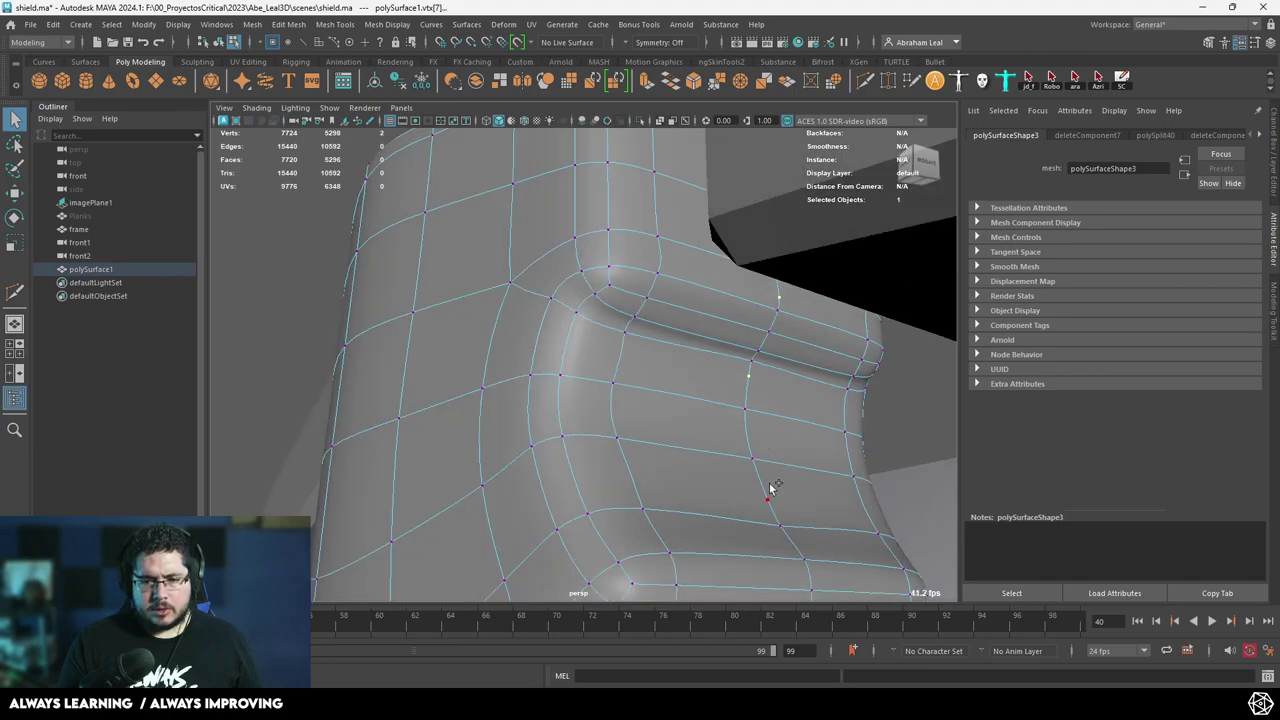
{"action": "left_click", "coordinate": [771, 489], "text": "shift"}
{"action": "middle_click_drag", "start_coordinate": [812, 530], "coordinate": [806, 437], "text": "alt"}
{"action": "left_click_drag", "start_coordinate": [806, 437], "coordinate": [735, 440], "text": "alt"}
{"action": "right_click_drag", "start_coordinate": [735, 440], "coordinate": [742, 516], "text": "alt"}
{"action": "left_click_drag", "start_coordinate": [742, 516], "coordinate": [722, 418], "text": "alt"}
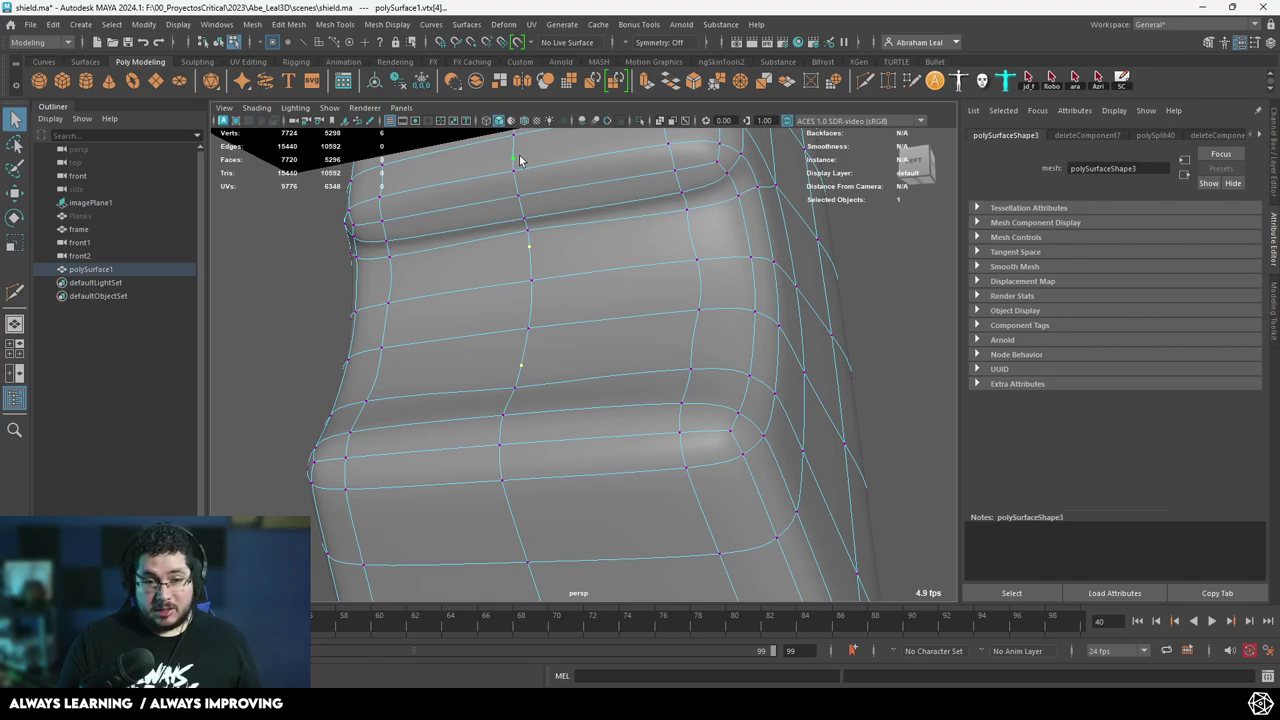
{"action": "right_click_drag", "start_coordinate": [551, 232], "coordinate": [490, 225], "text": "alt"}
{"action": "left_click_drag", "start_coordinate": [490, 225], "coordinate": [629, 349], "text": "alt"}
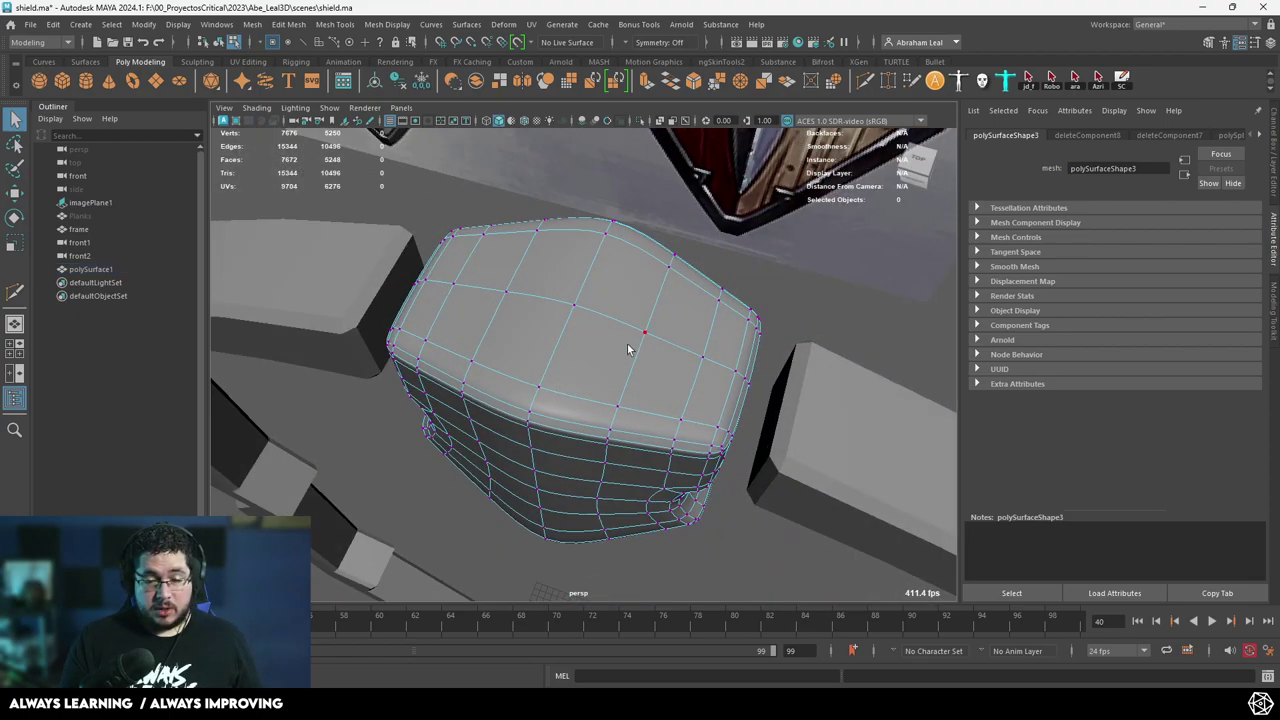
Insert additional edge loops around the centre piece's bevelled edges with Multi-Cut and check the shape in smooth preview.
{"action": "right_click_drag", "start_coordinate": [629, 349], "coordinate": [688, 299]}
{"action": "key", "text": "1"}
{"action": "right_click_drag", "start_coordinate": [767, 240], "coordinate": [700, 310], "text": "shift"}
{"action": "right_click_drag", "start_coordinate": [640, 400], "coordinate": [686, 440], "text": "alt"}
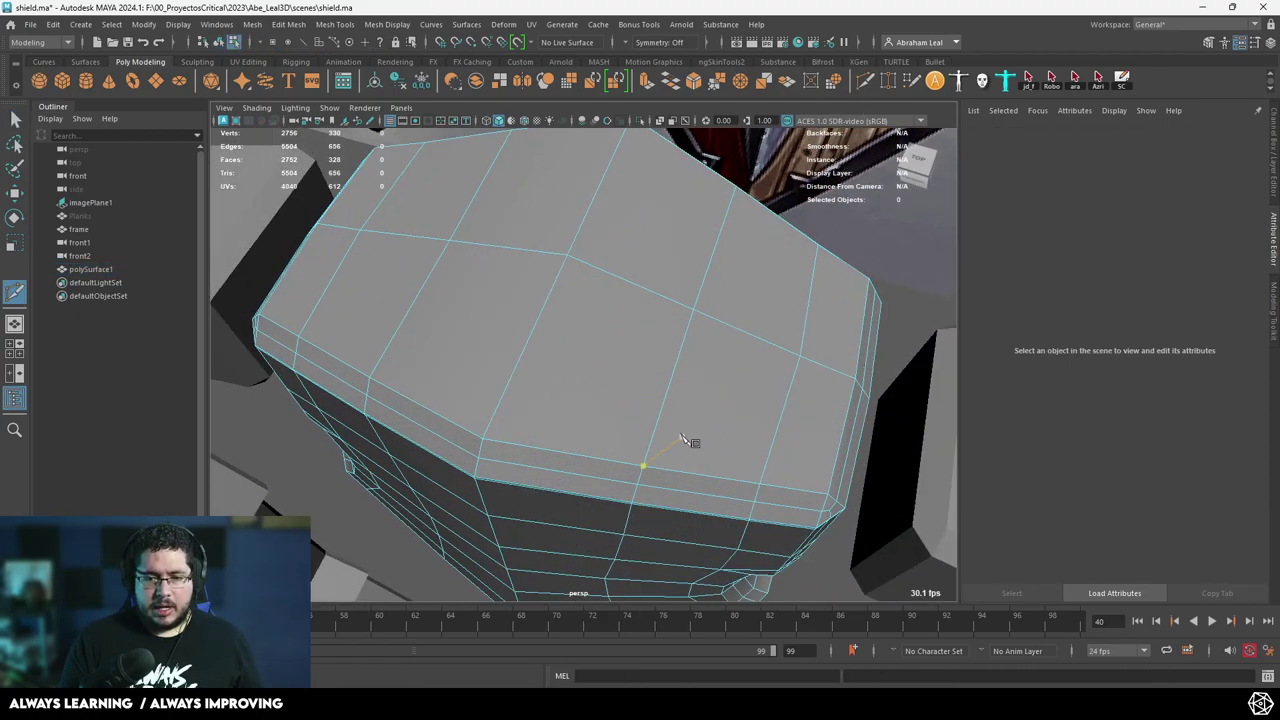
{"action": "left_click_drag", "start_coordinate": [686, 440], "coordinate": [480, 354], "text": "alt"}
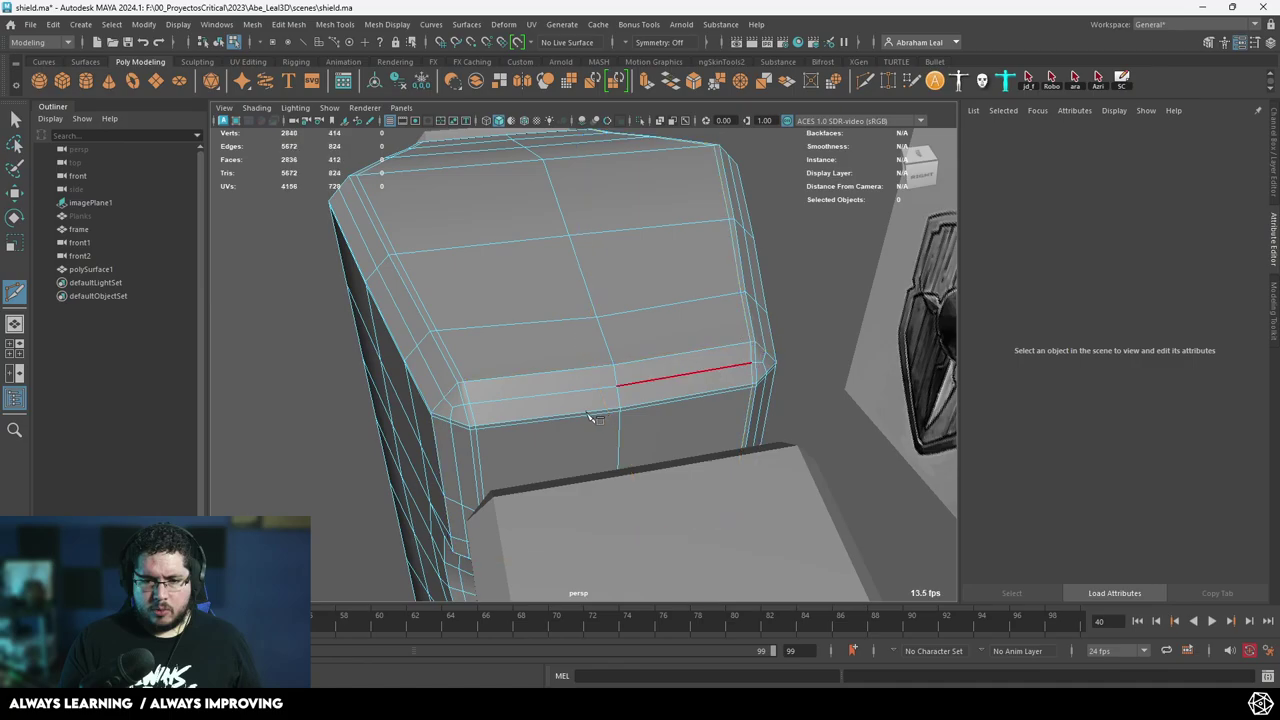
{"action": "right_click_drag", "start_coordinate": [590, 417], "coordinate": [545, 390], "text": "alt"}
{"action": "left_click_drag", "start_coordinate": [545, 390], "coordinate": [626, 400], "text": "alt"}
{"action": "left_click_drag", "start_coordinate": [618, 225], "coordinate": [603, 289], "text": "alt"}
{"action": "middle_click_drag", "start_coordinate": [612, 316], "coordinate": [593, 242], "text": "alt"}
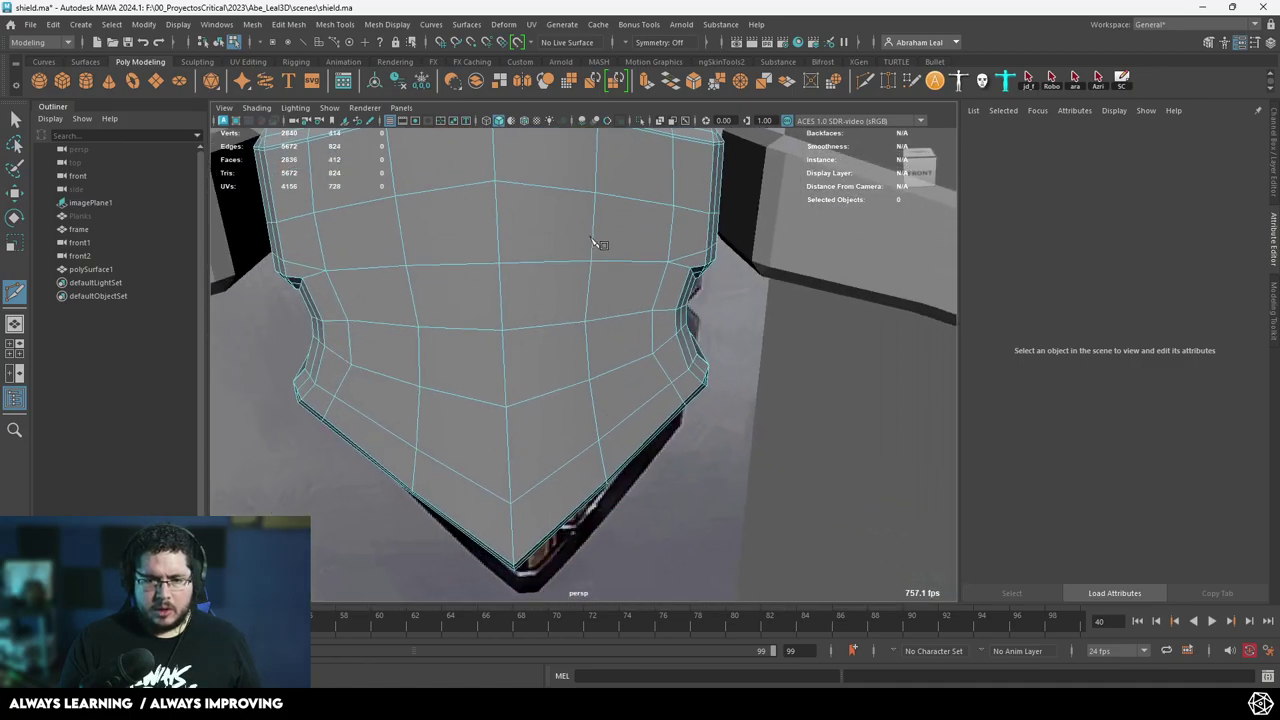
{"action": "left_click_drag", "start_coordinate": [597, 243], "coordinate": [612, 332], "text": "alt"}
{"action": "key", "text": "3"}
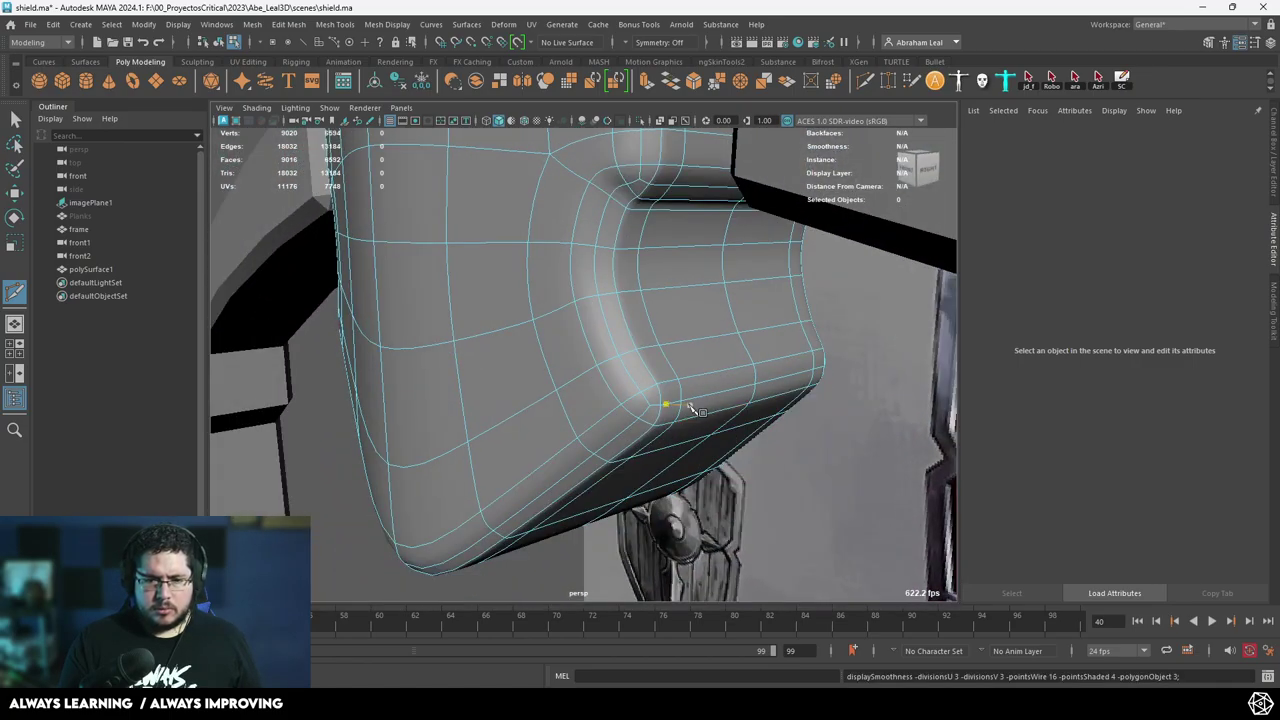
Insert edge loops beside the centre piece's right-hand notch with Multi-Cut and inspect the smoothed result in object mode.
{"action": "key", "text": "1"}
{"action": "mouse_move", "coordinate": [690, 410]}
{"action": "left_mouse_down", "text": "alt"}
{"action": "mouse_move", "coordinate": [634, 397]}
{"action": "mouse_move", "coordinate": [663, 391]}
{"action": "mouse_move", "coordinate": [660, 417]}
{"action": "mouse_move", "coordinate": [643, 338]}
{"action": "mouse_move", "coordinate": [706, 343]}
{"action": "mouse_move", "coordinate": [694, 337]}
{"action": "mouse_move", "coordinate": [669, 408]}
{"action": "left_mouse_up", "text": "alt"}
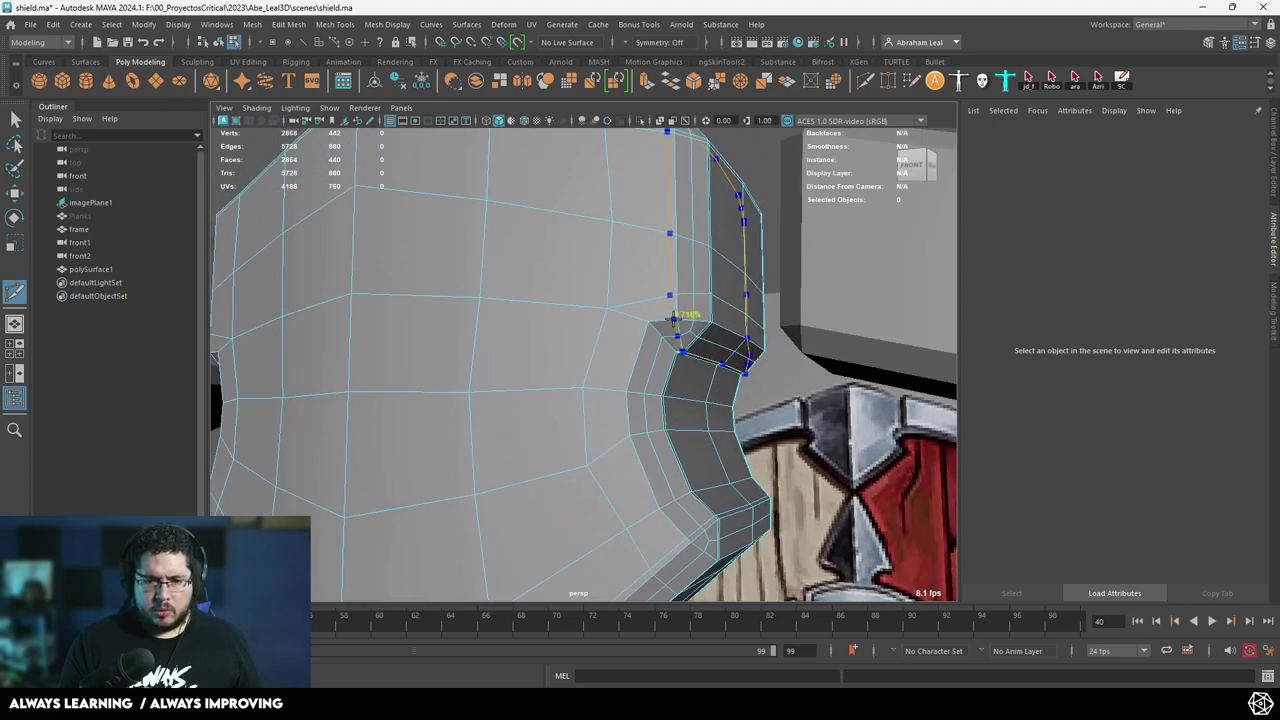
{"action": "key", "text": "3"}
{"action": "scroll", "coordinate": [706, 425], "scroll_direction": "down", "scroll_amount": 3}
{"action": "left_click_drag", "start_coordinate": [697, 400], "coordinate": [716, 357], "text": "alt"}
{"action": "key", "text": "q"}
{"action": "right_click_drag", "start_coordinate": [706, 307], "coordinate": [777, 242]}
{"action": "left_click", "coordinate": [838, 478]}
{"action": "scroll", "coordinate": [840, 478], "scroll_direction": "down", "scroll_amount": 5}
{"action": "left_click_drag", "start_coordinate": [842, 484], "coordinate": [757, 420], "text": "alt"}
{"action": "scroll", "coordinate": [669, 398], "scroll_direction": "up", "scroll_amount": 3}
{"action": "scroll", "coordinate": [757, 418], "scroll_direction": "up", "scroll_amount": 4}
Undo back to before the last edge loop inserted beside the centre piece's right-hand notch.
{"action": "key", "text": "ctrl+z"}
{"action": "key", "text": "ctrl+z"}
{"action": "key", "text": "ctrl+z"}
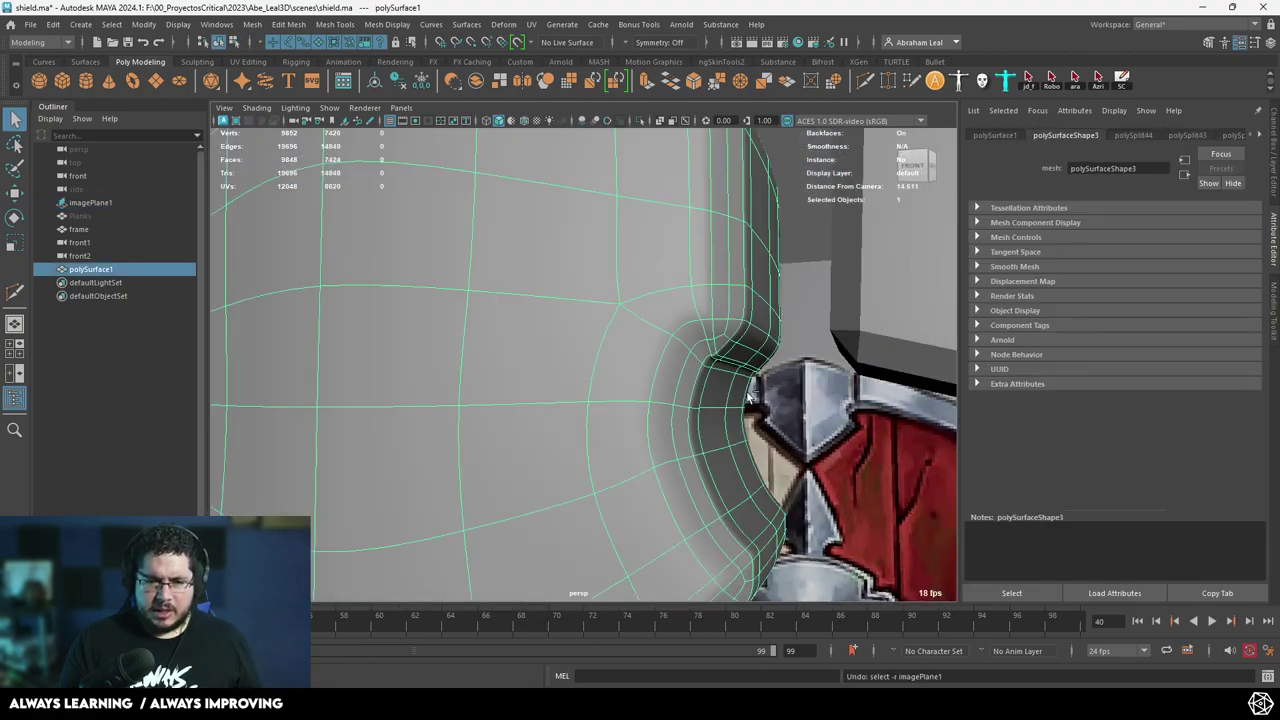
{"action": "key", "text": "z"}
{"action": "key", "text": "z"}
{"action": "key", "text": "z"}
{"action": "key", "text": "z"}
{"action": "key", "text": "z"}
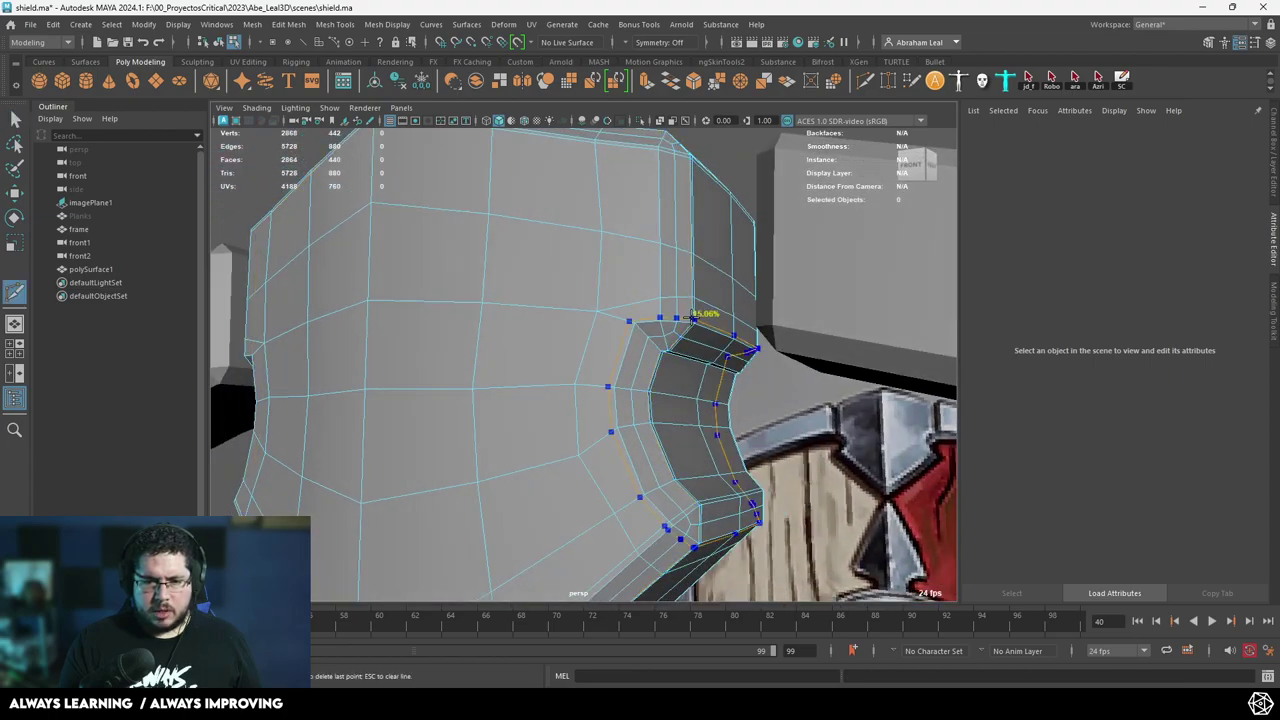
Insert an edge loop that follows the contour of the centre piece's right-hand notch and turn on the smooth preview.
{"action": "key", "text": "z"}
{"action": "key", "text": "z"}
{"action": "key", "text": "z"}
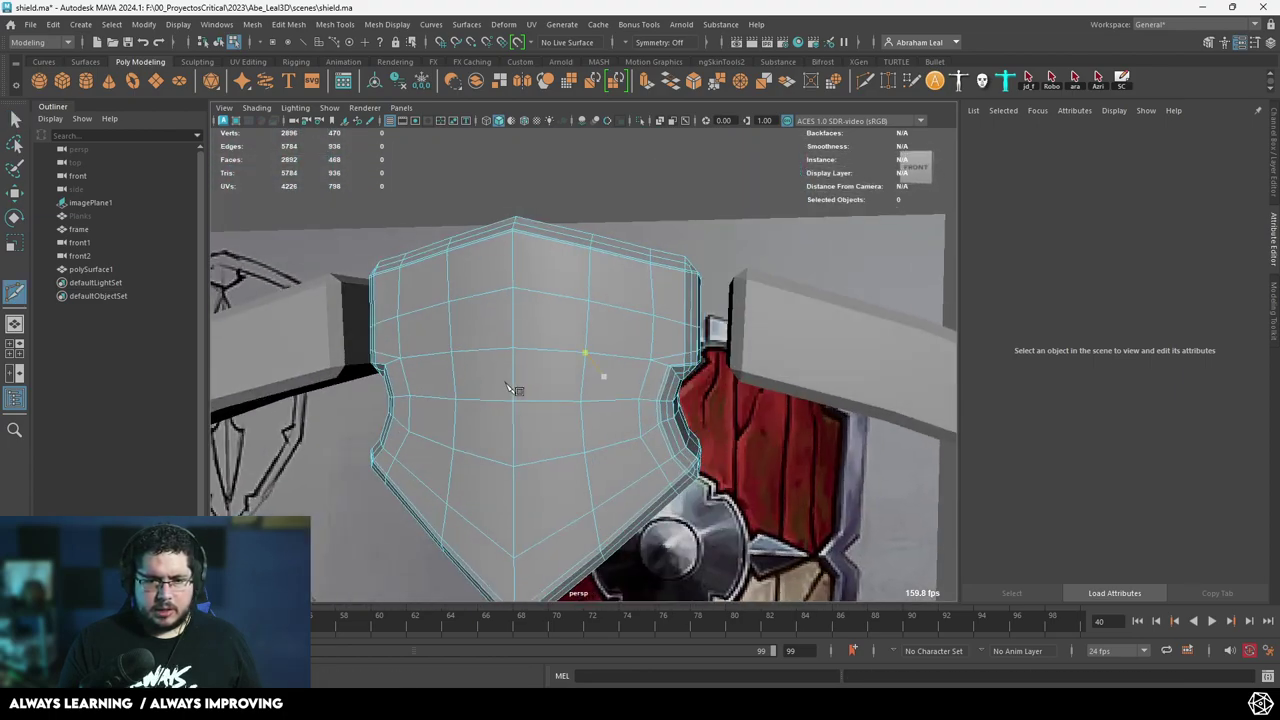
{"action": "key", "text": "z"}
{"action": "key", "text": "z"}
{"action": "key", "text": "z"}
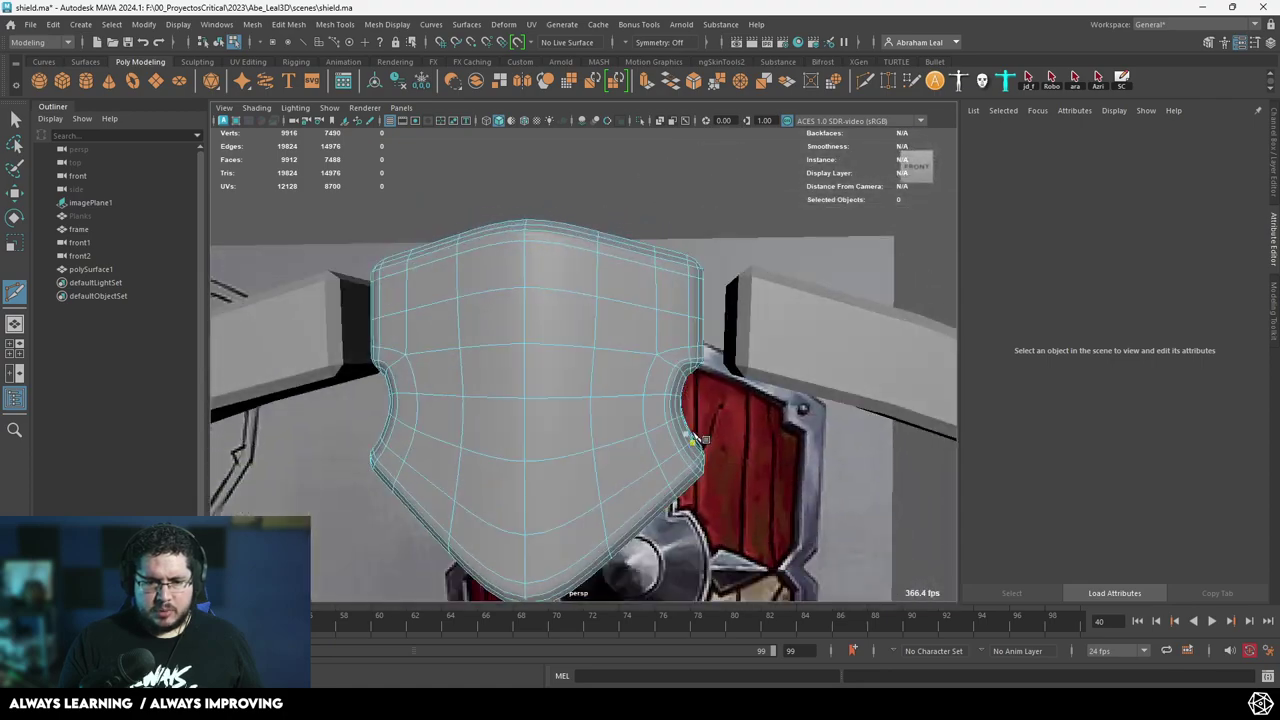
Examine the smoothed centre piece in object mode alongside the frame and the concept image.
{"action": "right_click_drag", "start_coordinate": [653, 327], "coordinate": [727, 265]}
{"action": "left_click", "coordinate": [784, 211]}
{"action": "scroll", "coordinate": [706, 360], "scroll_direction": "down", "scroll_amount": 5}
{"action": "left_click_drag", "start_coordinate": [706, 364], "coordinate": [695, 368], "text": "alt"}
{"action": "key", "text": "z"}
{"action": "key", "text": "z"}
{"action": "key", "text": "z"}
{"action": "key", "text": "z"}
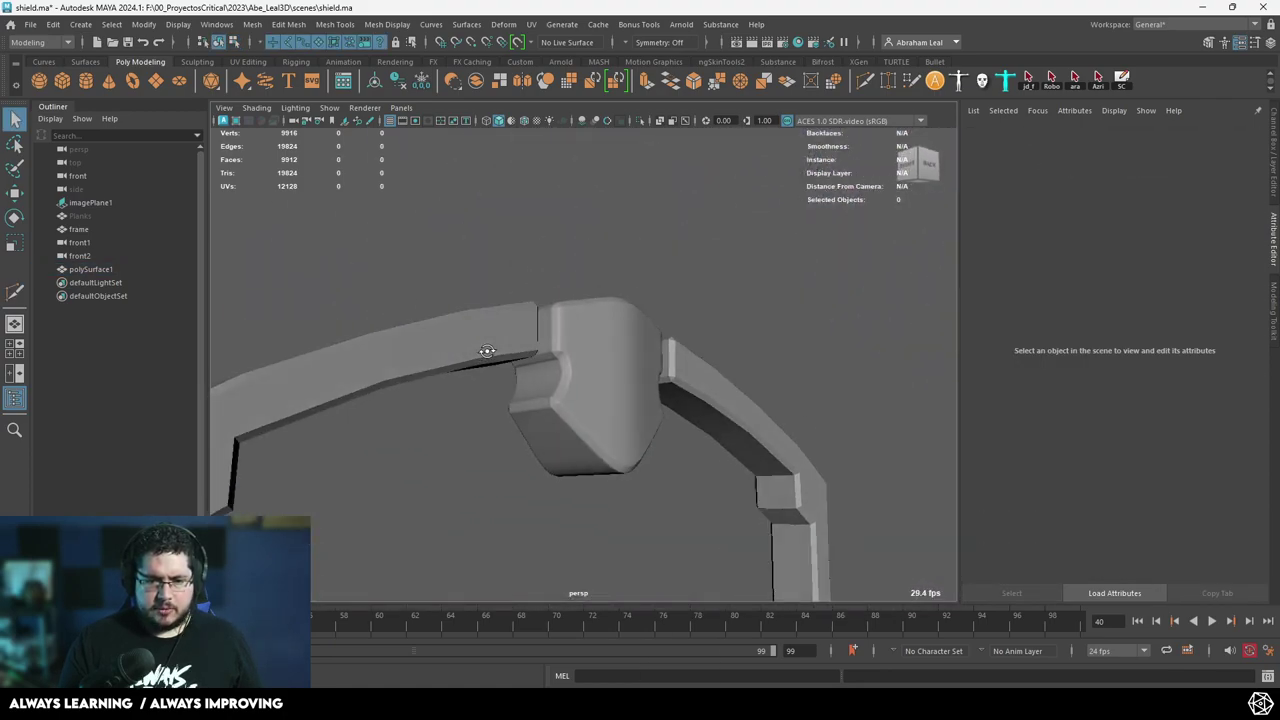
{"action": "key", "text": "z"}
{"action": "key", "text": "z"}
{"action": "key", "text": "z"}
{"action": "key", "text": "z"}
{"action": "key", "text": "z"}
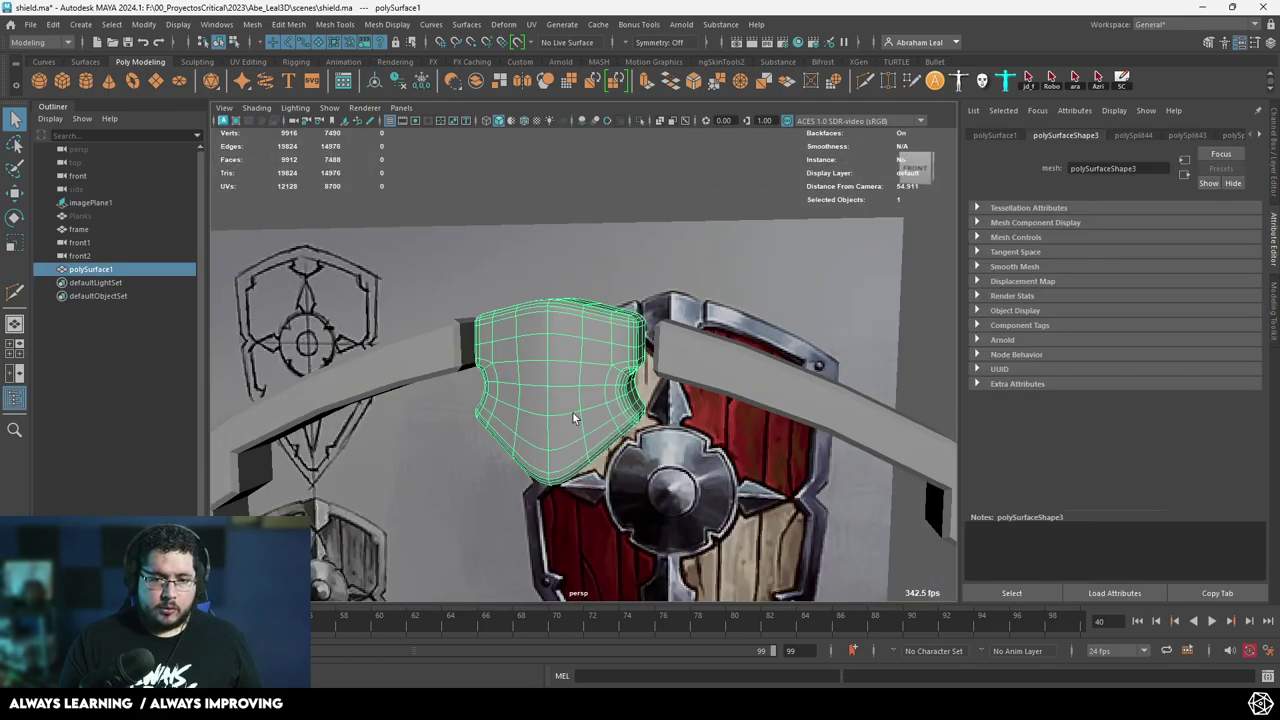
Add offset edge loops on both sides of the centre piece's vertical centre ridge and turn on the smooth preview.
{"action": "left_click_drag", "start_coordinate": [497, 309], "coordinate": [535, 305], "text": "alt"}
{"action": "right_click_drag", "start_coordinate": [528, 289], "coordinate": [540, 266]}
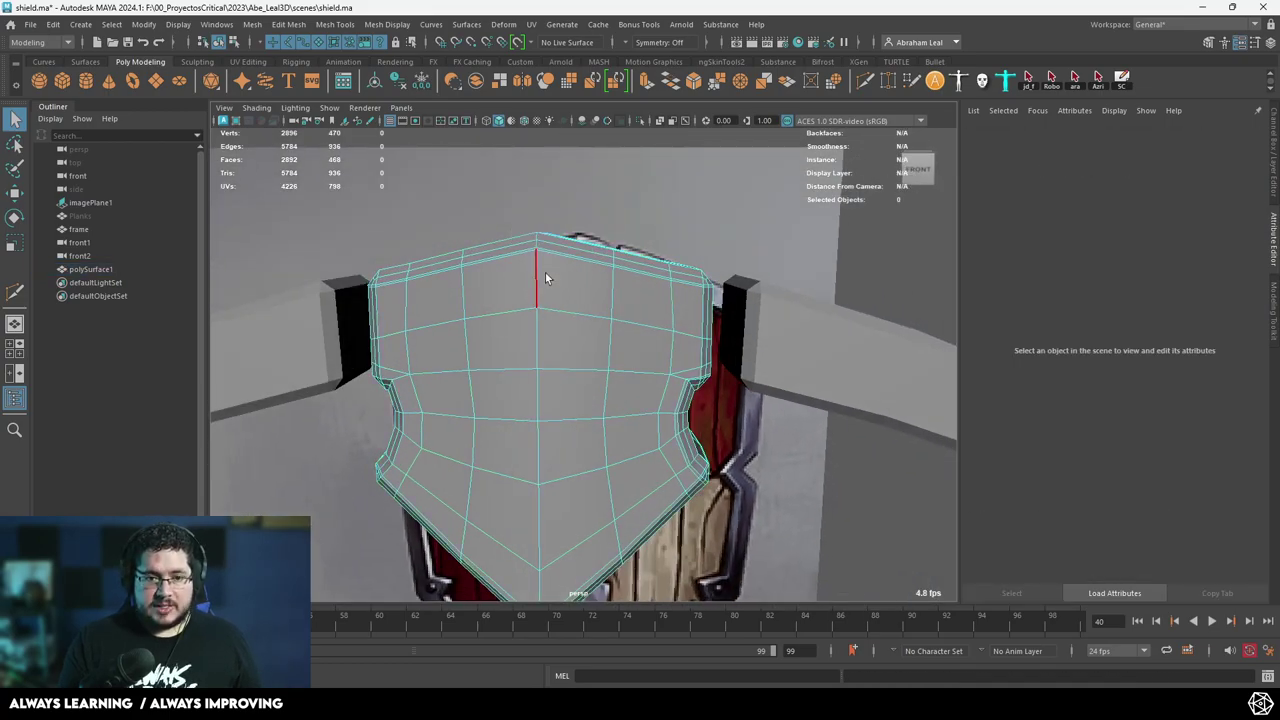
{"action": "left_click", "coordinate": [345, 28]}
{"action": "left_click", "coordinate": [392, 190]}
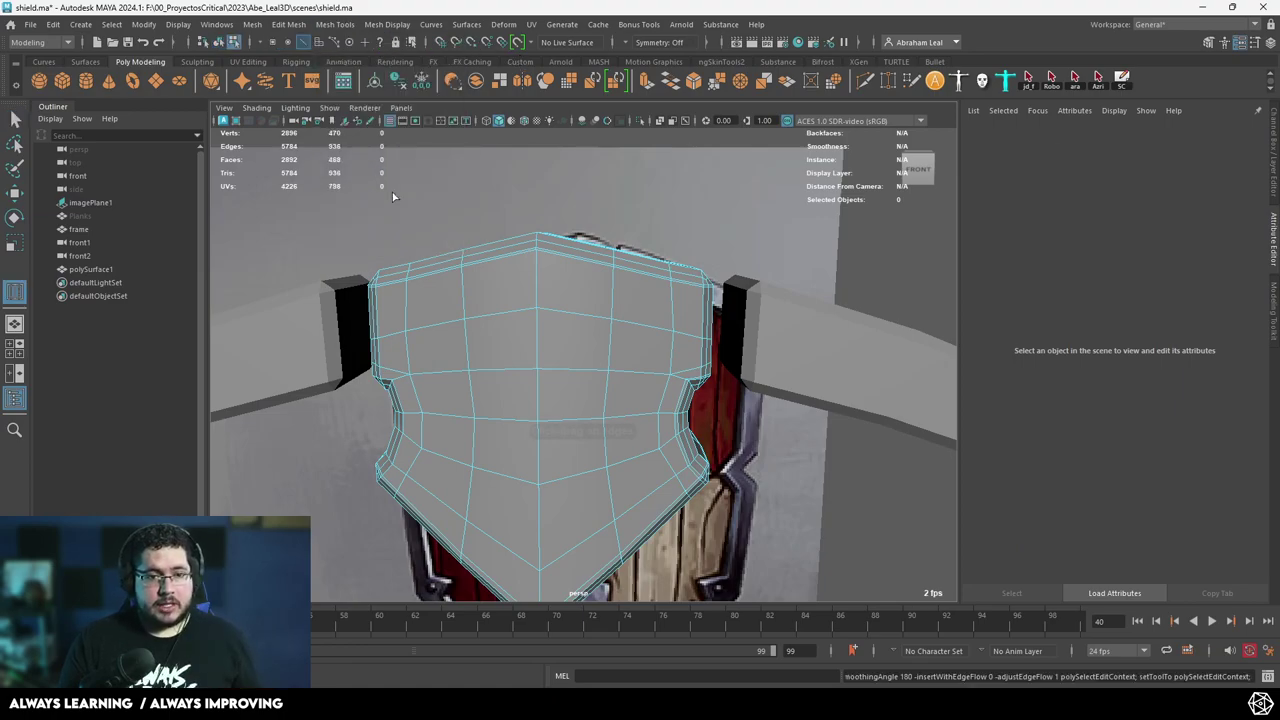
{"action": "left_click", "coordinate": [538, 255]}
{"action": "left_click_drag", "start_coordinate": [527, 256], "coordinate": [596, 305], "text": "alt"}
{"action": "key", "text": "3"}
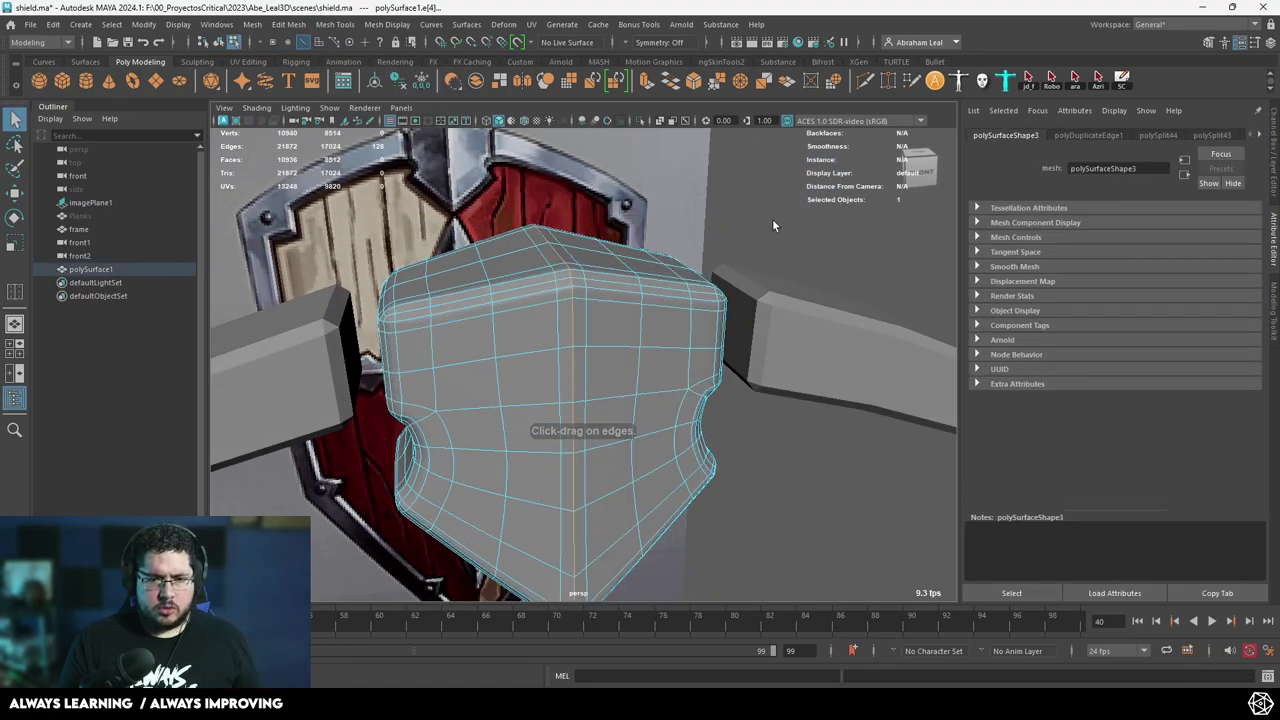
Return the centre piece to object mode and examine its sharpened ridge against the frame and concept.
{"action": "left_click", "coordinate": [772, 226]}
{"action": "right_click_drag", "start_coordinate": [772, 226], "coordinate": [640, 262], "text": "alt"}
{"action": "right_click_drag", "start_coordinate": [594, 308], "coordinate": [697, 261]}
{"action": "left_click", "coordinate": [700, 263]}
{"action": "left_click_drag", "start_coordinate": [705, 268], "coordinate": [720, 290], "text": "alt"}
{"action": "right_click_drag", "start_coordinate": [720, 290], "coordinate": [470, 293], "text": "alt"}
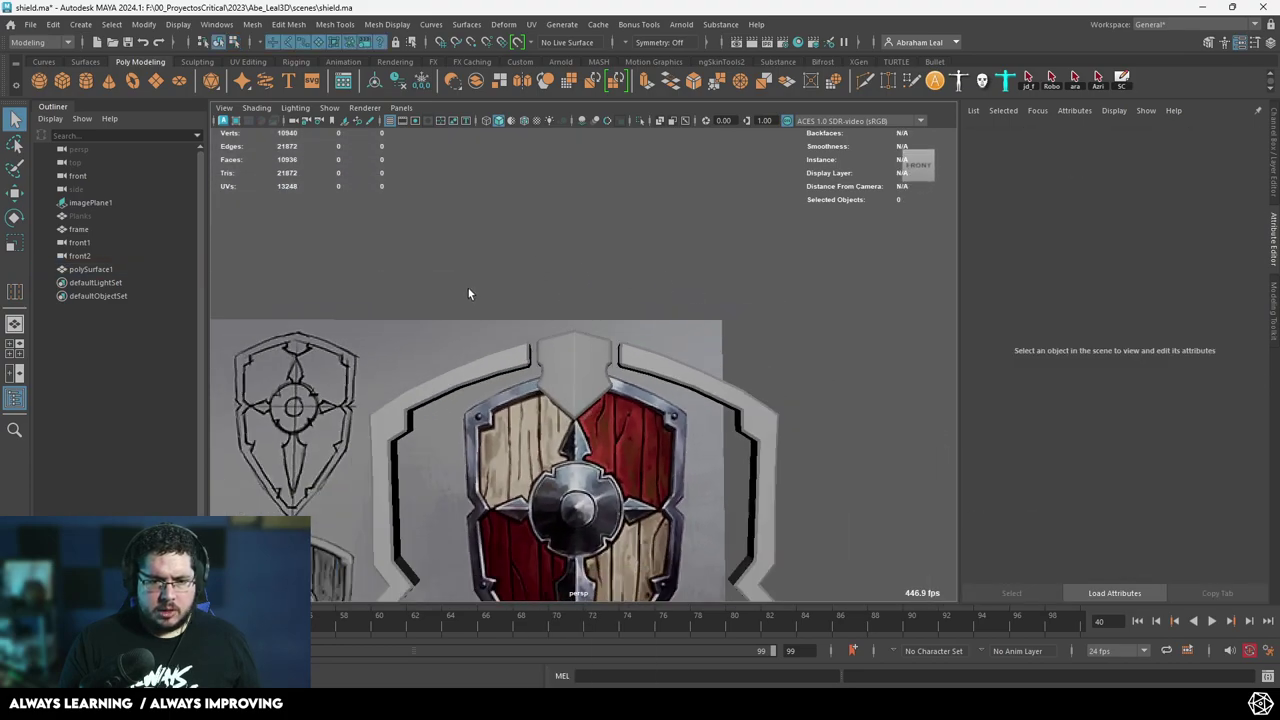
{"action": "left_click_drag", "start_coordinate": [468, 293], "coordinate": [735, 385], "text": "alt"}
{"action": "left_click", "coordinate": [564, 353]}
{"action": "left_click", "coordinate": [685, 229]}
In the front view, move the frame's right-hand upper end vertices inward to meet the centre piece and smooth-preview the frame.
{"action": "key", "text": "space"}
{"action": "left_click", "coordinate": [740, 332]}
{"action": "key", "text": "space"}
{"action": "scroll", "coordinate": [711, 344], "scroll_direction": "up", "scroll_amount": 5}
{"action": "right_click_drag", "start_coordinate": [745, 252], "coordinate": [690, 250]}
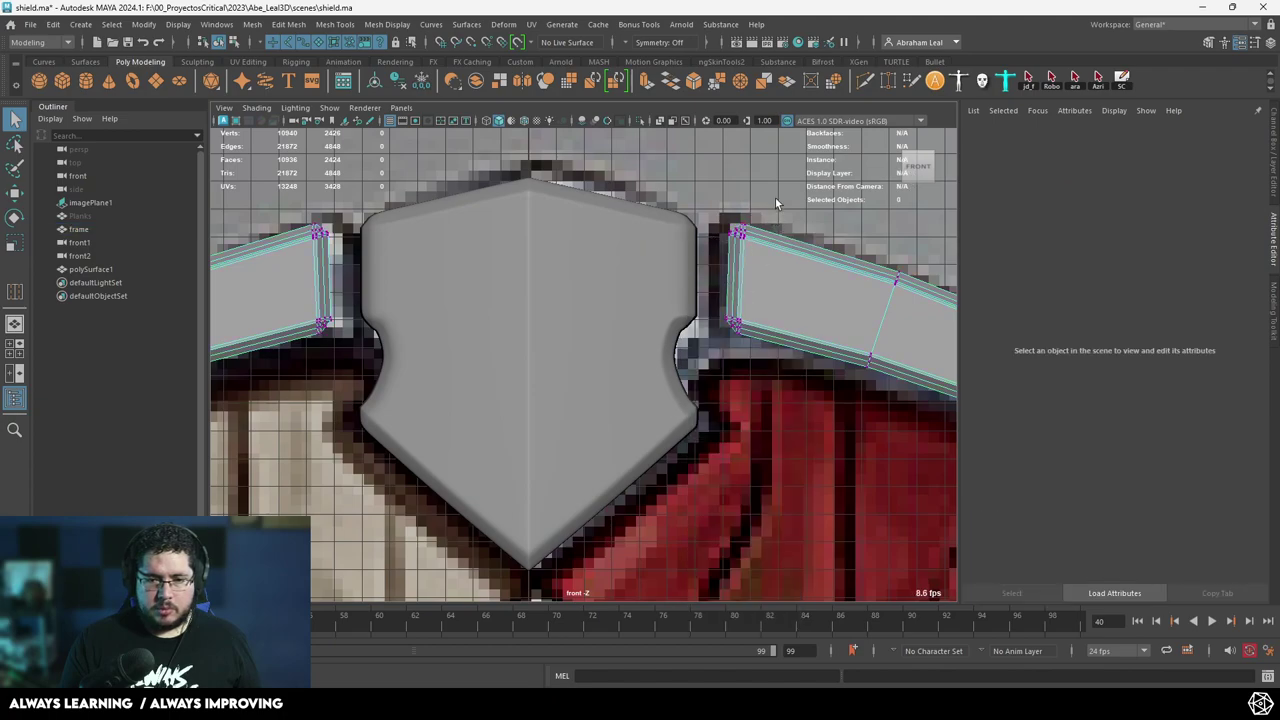
{"action": "left_click_drag", "start_coordinate": [775, 200], "coordinate": [710, 440]}
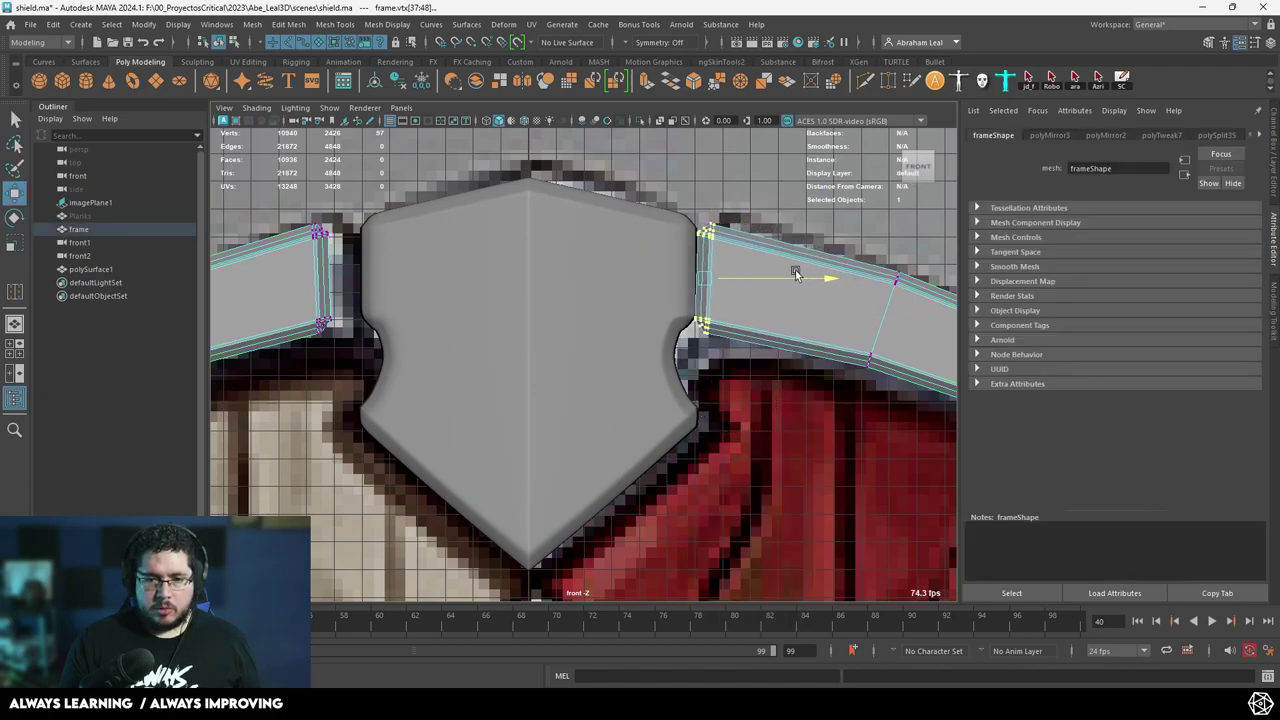
{"action": "key", "text": "F8"}
{"action": "key", "text": "3"}
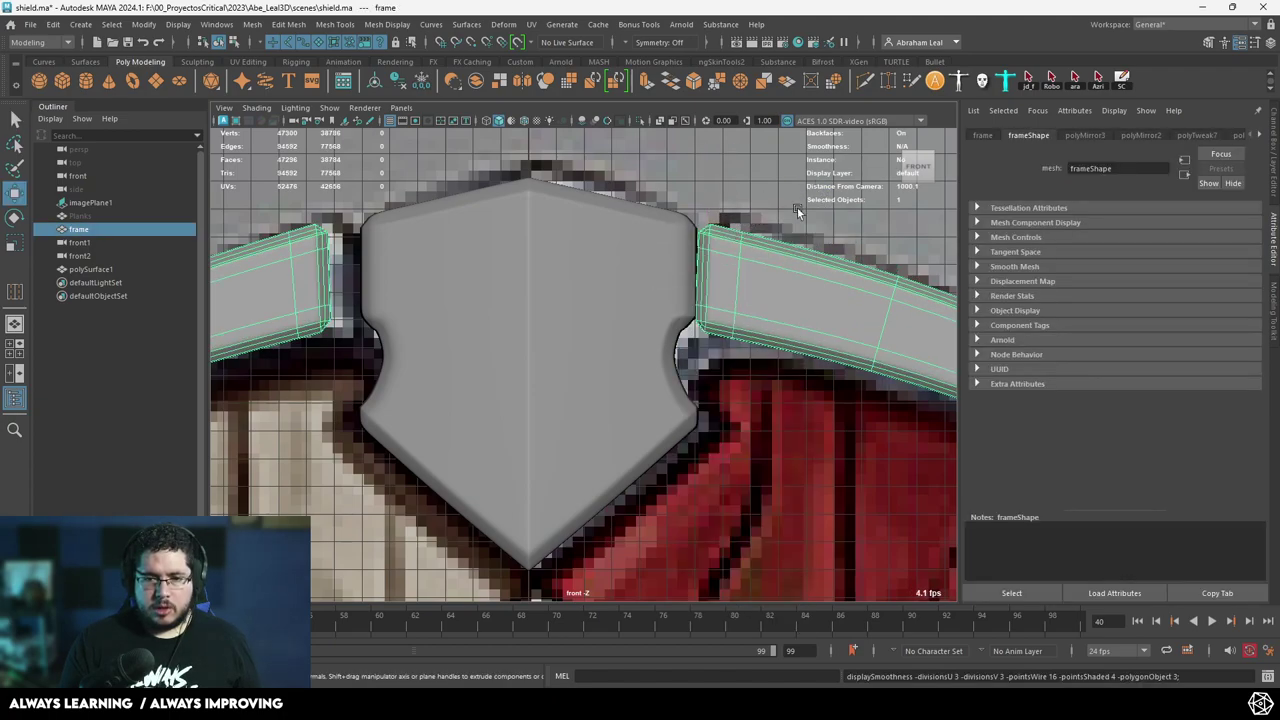
Mirror the frame's right half onto the left across the world origin and deselect it.
{"action": "right_click", "coordinate": [743, 269], "text": "shift"}
{"action": "left_click", "coordinate": [758, 428]}
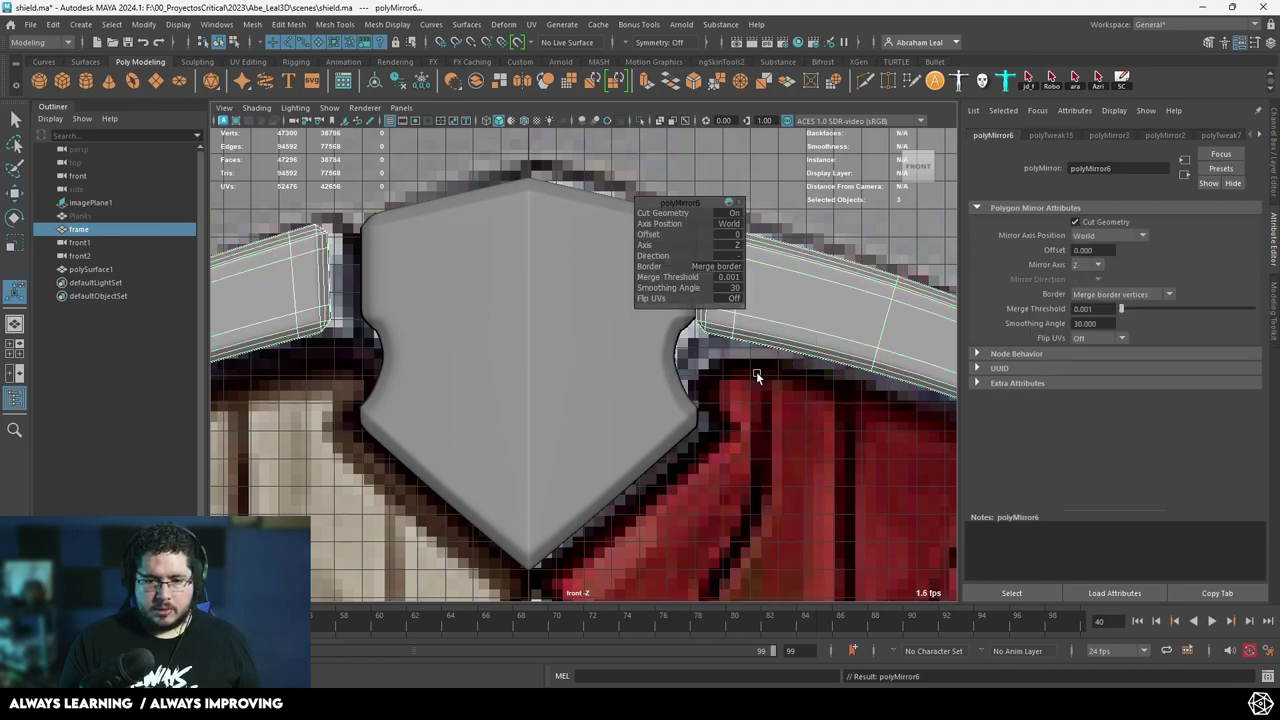
{"action": "left_click", "coordinate": [757, 258]}
{"action": "scroll", "coordinate": [775, 392], "scroll_direction": "down", "scroll_amount": 3}
{"action": "left_click", "coordinate": [773, 385]}
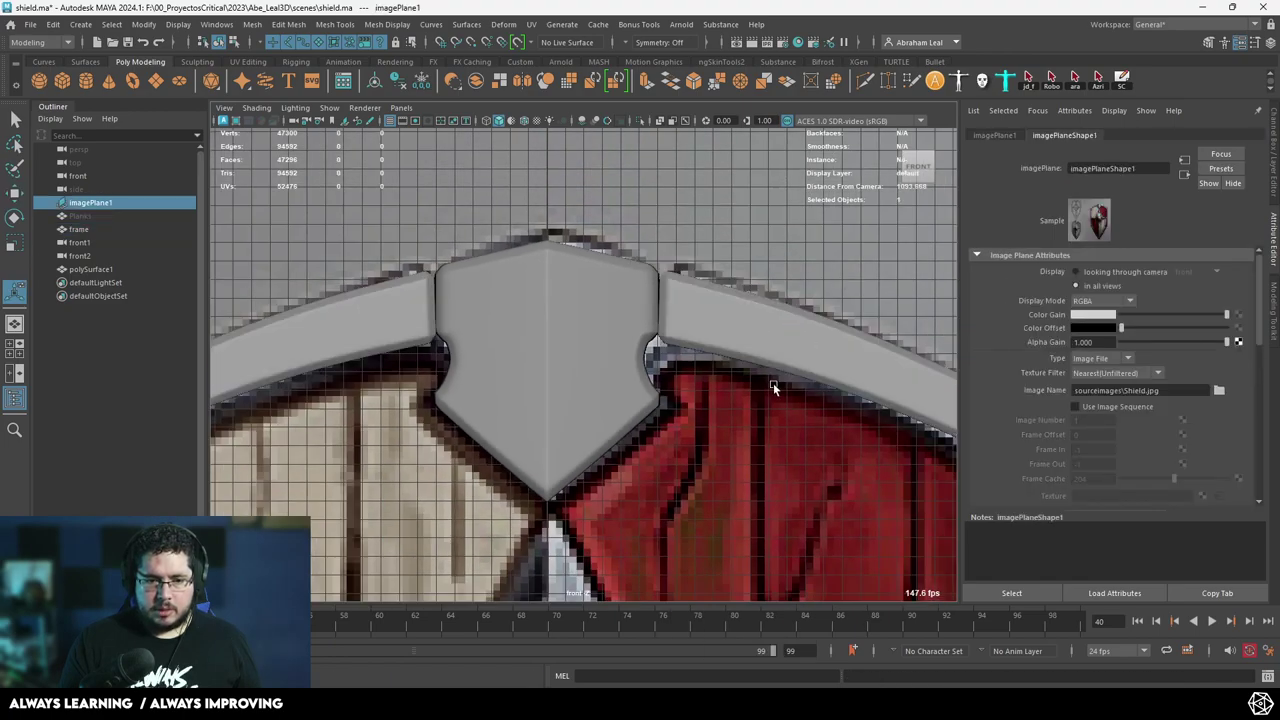
Examine the smoothed frame and centre piece from several angles in the perspective view.
{"action": "key", "text": "space"}
{"action": "left_click_drag", "start_coordinate": [773, 383], "coordinate": [779, 311]}
{"action": "scroll", "coordinate": [740, 360], "scroll_direction": "down", "scroll_amount": 6}
{"action": "middle_click_drag", "start_coordinate": [698, 425], "coordinate": [714, 249], "text": "alt"}
{"action": "right_click_drag", "start_coordinate": [714, 249], "coordinate": [591, 280], "text": "alt"}
{"action": "left_click_drag", "start_coordinate": [591, 280], "coordinate": [623, 303], "text": "alt"}
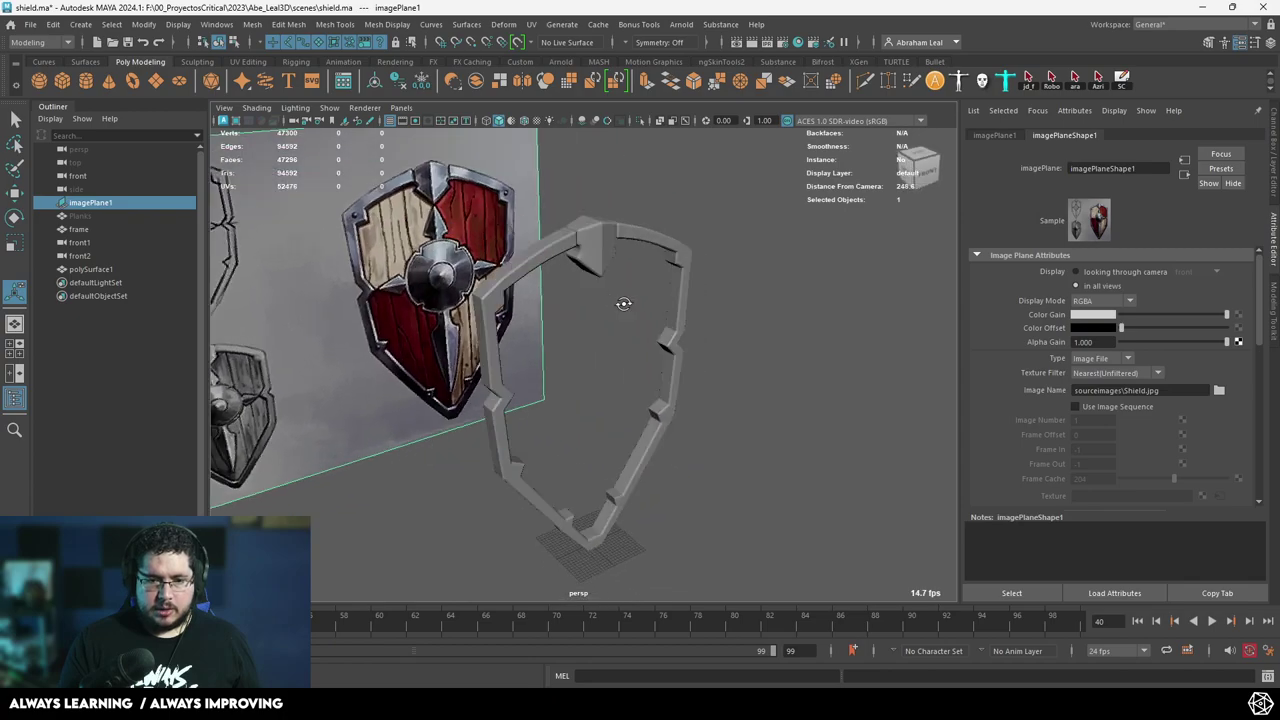
{"action": "right_click_drag", "start_coordinate": [623, 303], "coordinate": [726, 334], "text": "alt"}
{"action": "left_click_drag", "start_coordinate": [726, 334], "coordinate": [700, 325], "text": "alt"}
{"action": "right_click_drag", "start_coordinate": [700, 325], "coordinate": [590, 300], "text": "alt"}
Unhide the Planks mesh and compare the assembled shield with the concept image.
{"action": "left_click", "coordinate": [110, 229]}
{"action": "left_click", "coordinate": [134, 215]}
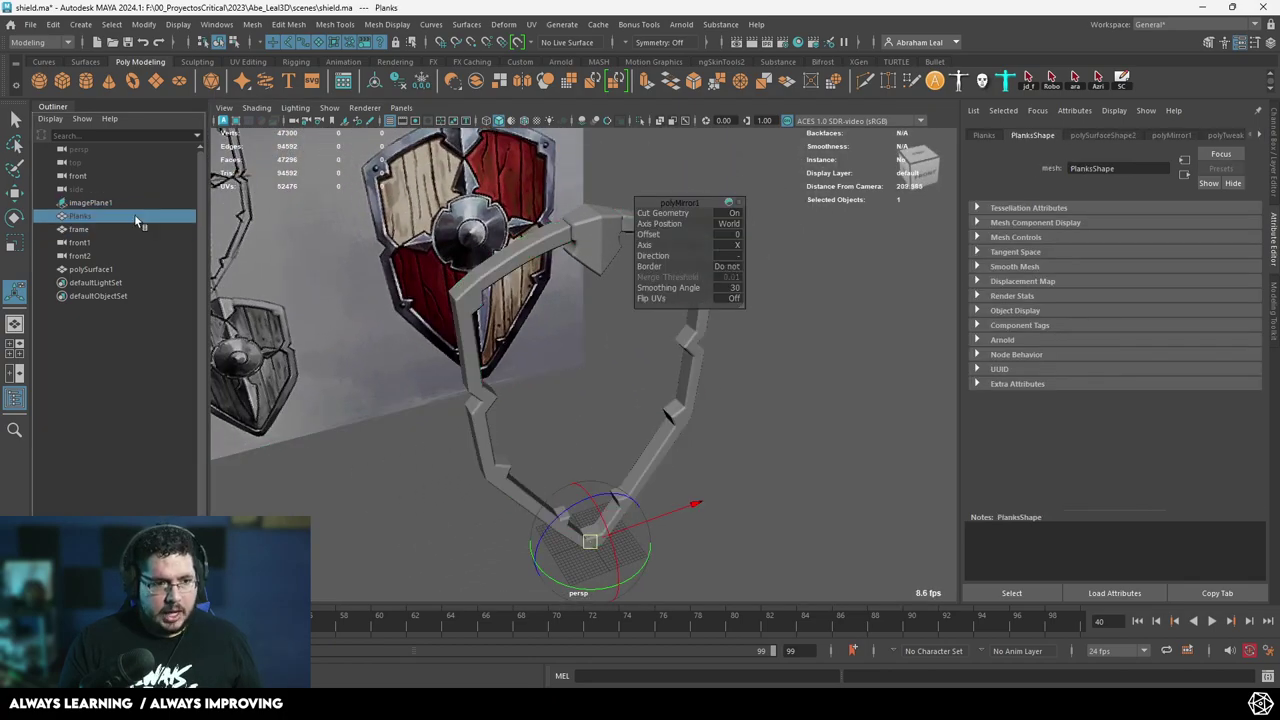
{"action": "key", "text": "shift+h"}
{"action": "left_click", "coordinate": [775, 373]}
{"action": "left_click_drag", "start_coordinate": [775, 373], "coordinate": [725, 277], "text": "alt"}
{"action": "left_click", "coordinate": [573, 228]}
{"action": "left_click", "coordinate": [724, 278]}
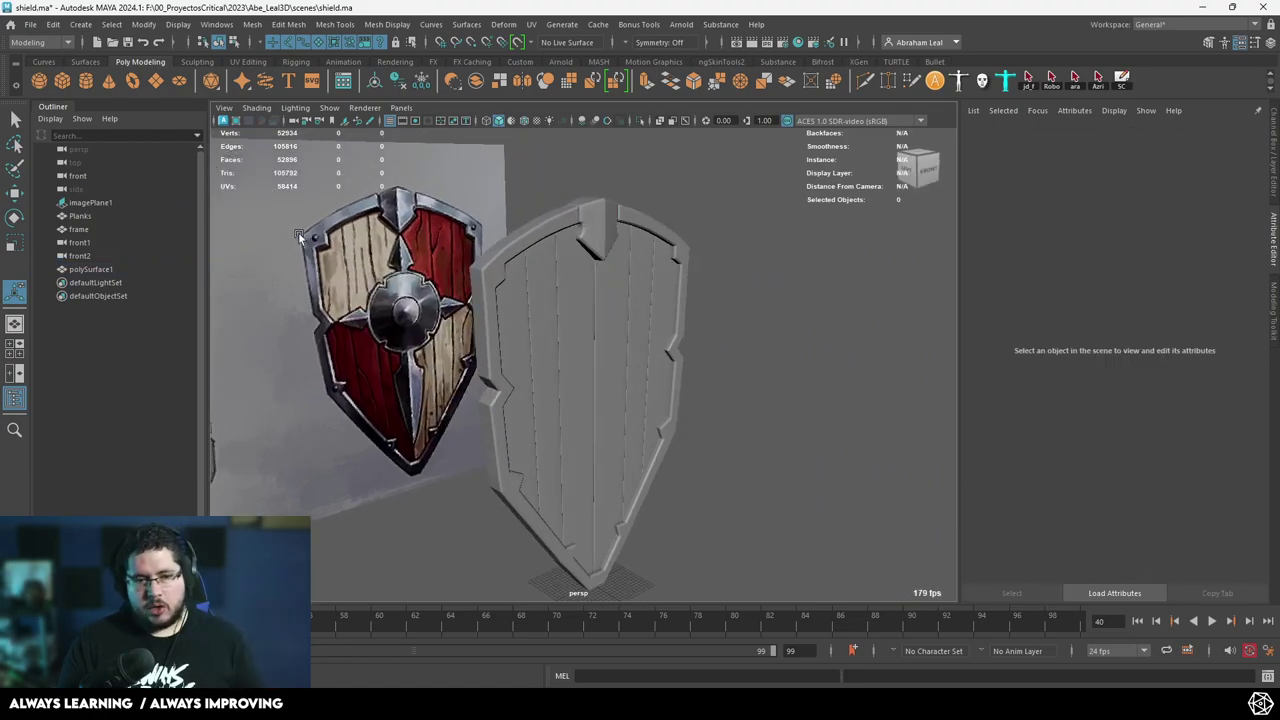
Switch to the wireframe front view, create a polygon sphere and move it near the frame's upper-right rivet.
{"action": "key", "text": "space"}
{"action": "left_click_drag", "start_coordinate": [664, 350], "coordinate": [660, 368]}
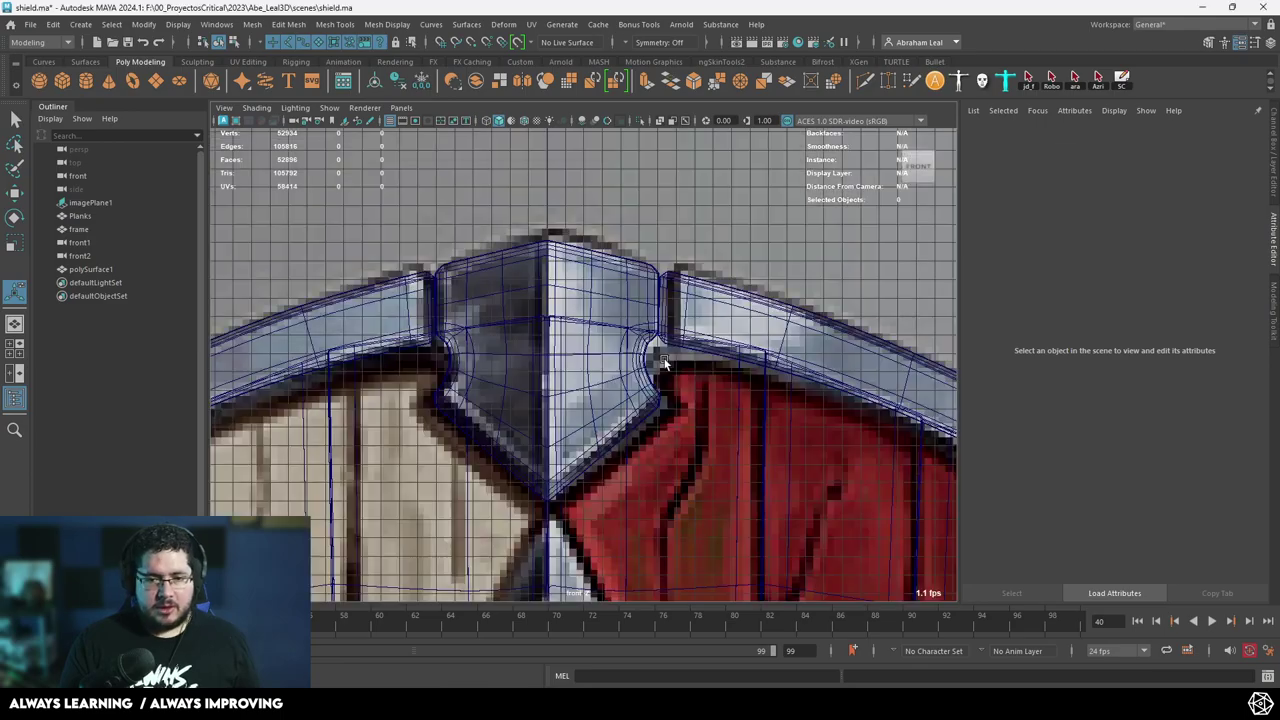
{"action": "key", "text": "4"}
{"action": "scroll", "coordinate": [699, 416], "scroll_direction": "down", "scroll_amount": 5}
{"action": "middle_click_drag", "start_coordinate": [699, 416], "coordinate": [600, 165], "text": "alt"}
{"action": "scroll", "coordinate": [649, 418], "scroll_direction": "down", "scroll_amount": 3}
{"action": "middle_click_drag", "start_coordinate": [648, 420], "coordinate": [661, 332], "text": "alt"}
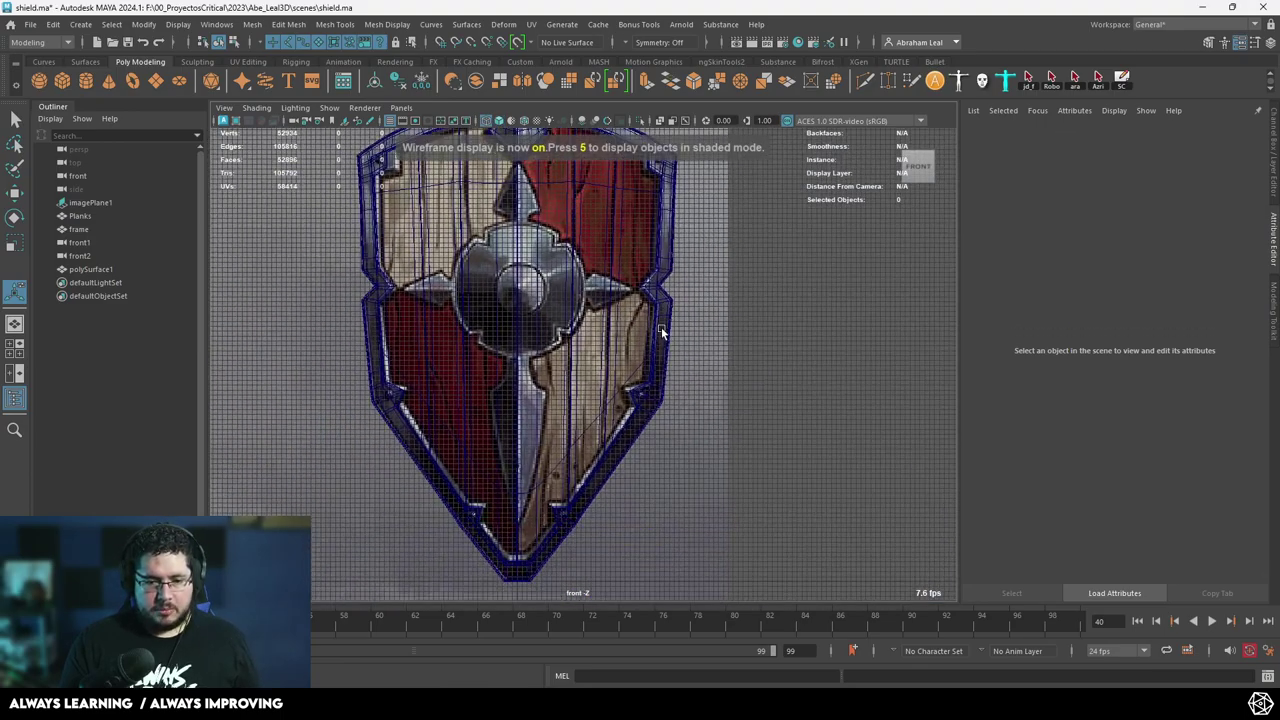
{"action": "left_click", "coordinate": [45, 80]}
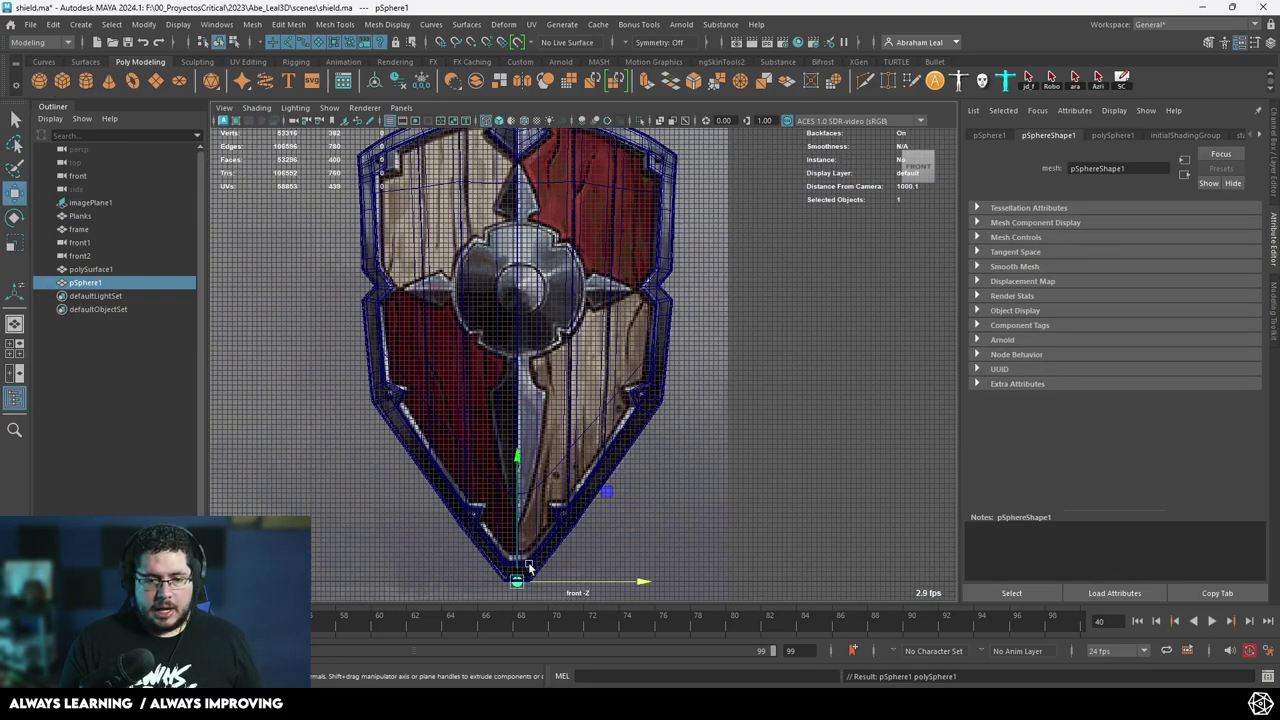
{"action": "scroll", "coordinate": [655, 183], "scroll_direction": "up", "scroll_amount": 8}
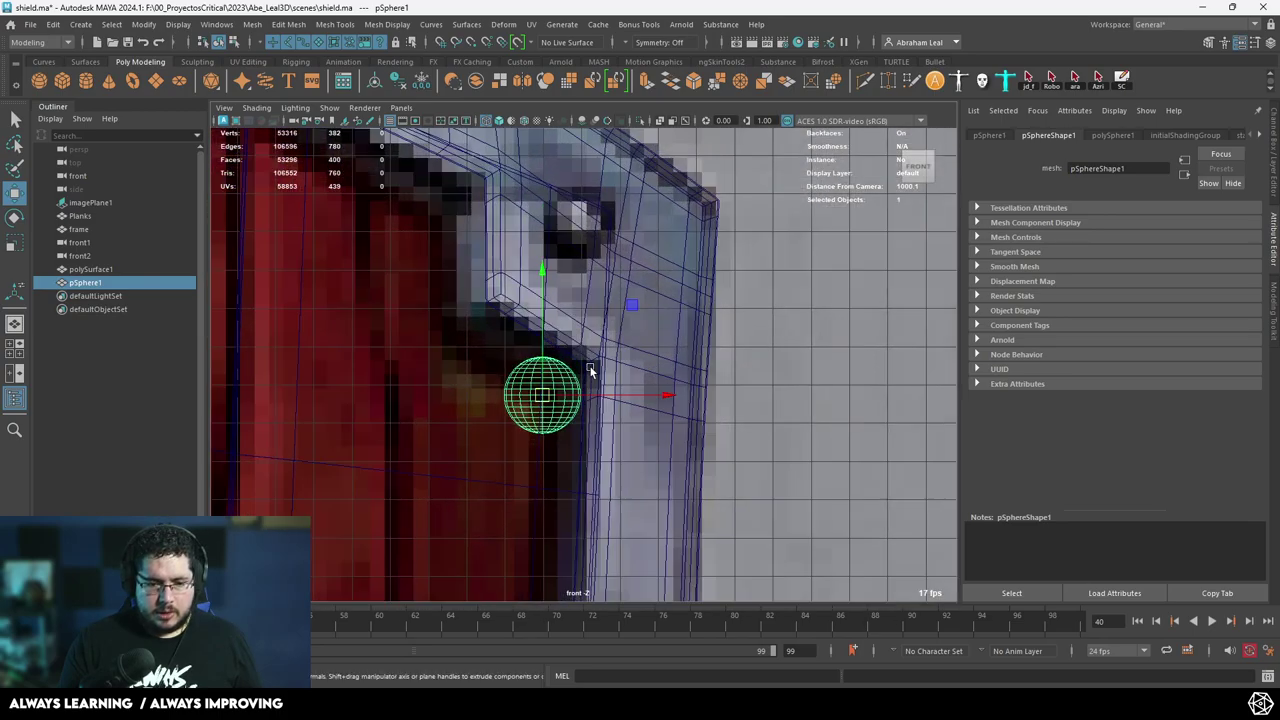
Set the sphere's Rotate X to 90, place it over the upper-right rivet and scale it uniformly to about 0.863.
{"action": "key", "text": "ctrl+a"}
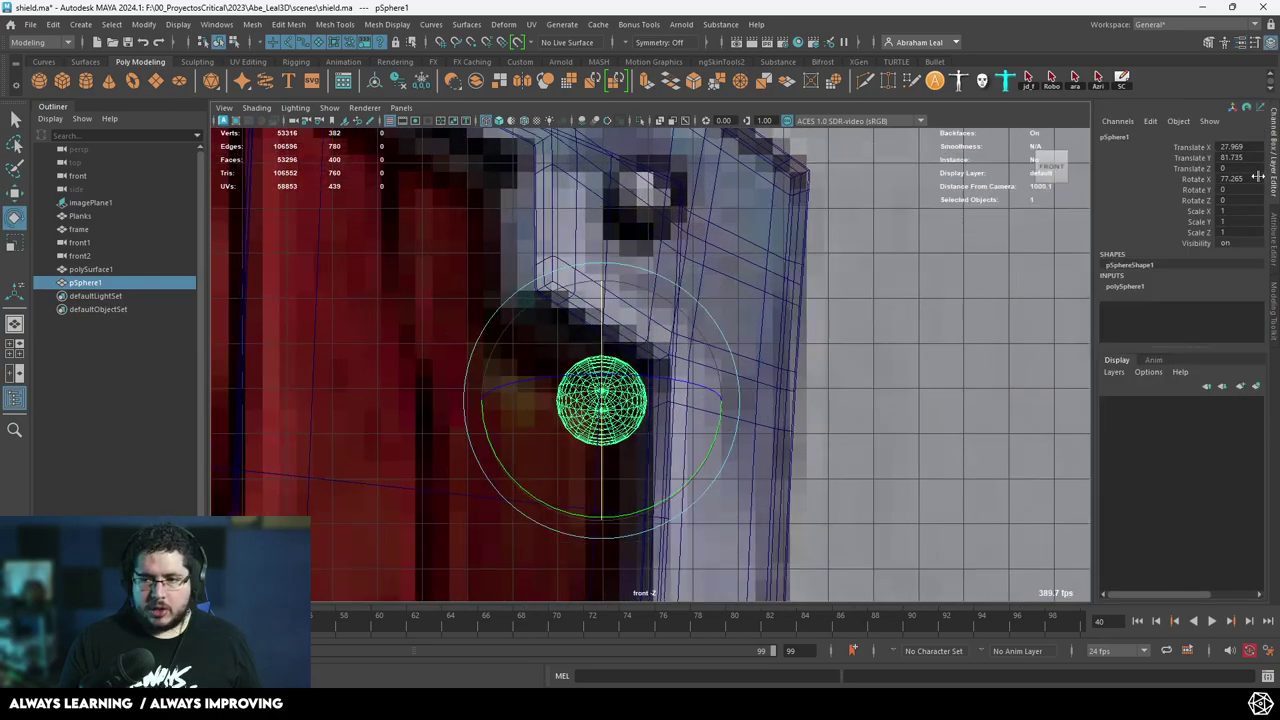
{"action": "left_click", "coordinate": [658, 380]}
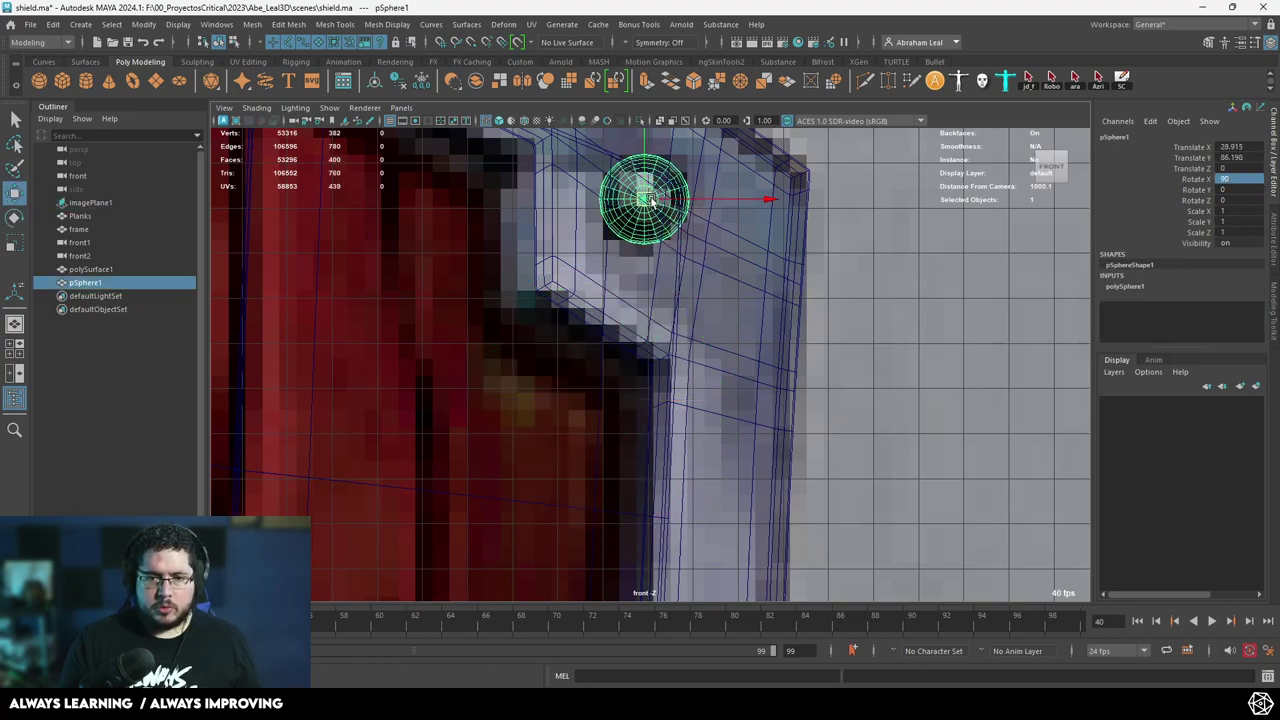
{"action": "scroll", "coordinate": [642, 200], "scroll_direction": "down", "scroll_amount": 8}
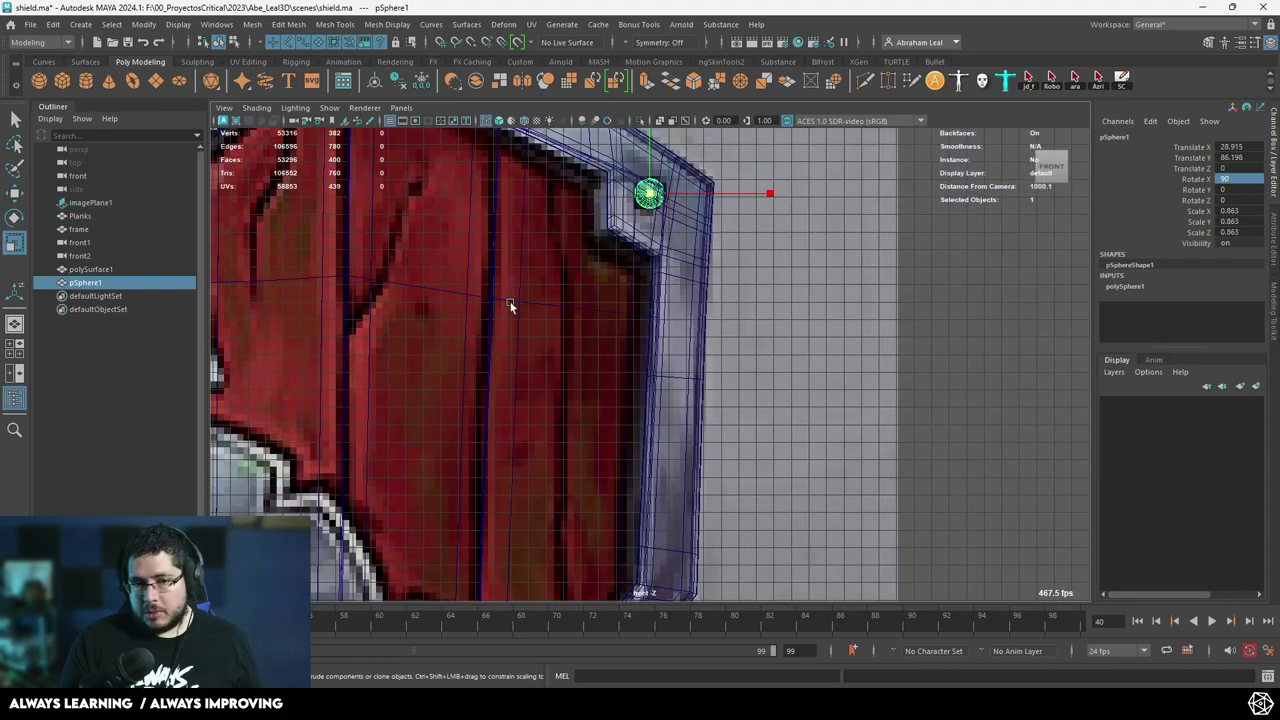
Duplicate the rivet sphere and place the copy on the frame's lower-right side tab, at about X 25.351, Y 37.915.
{"action": "key", "text": "ctrl+d"}
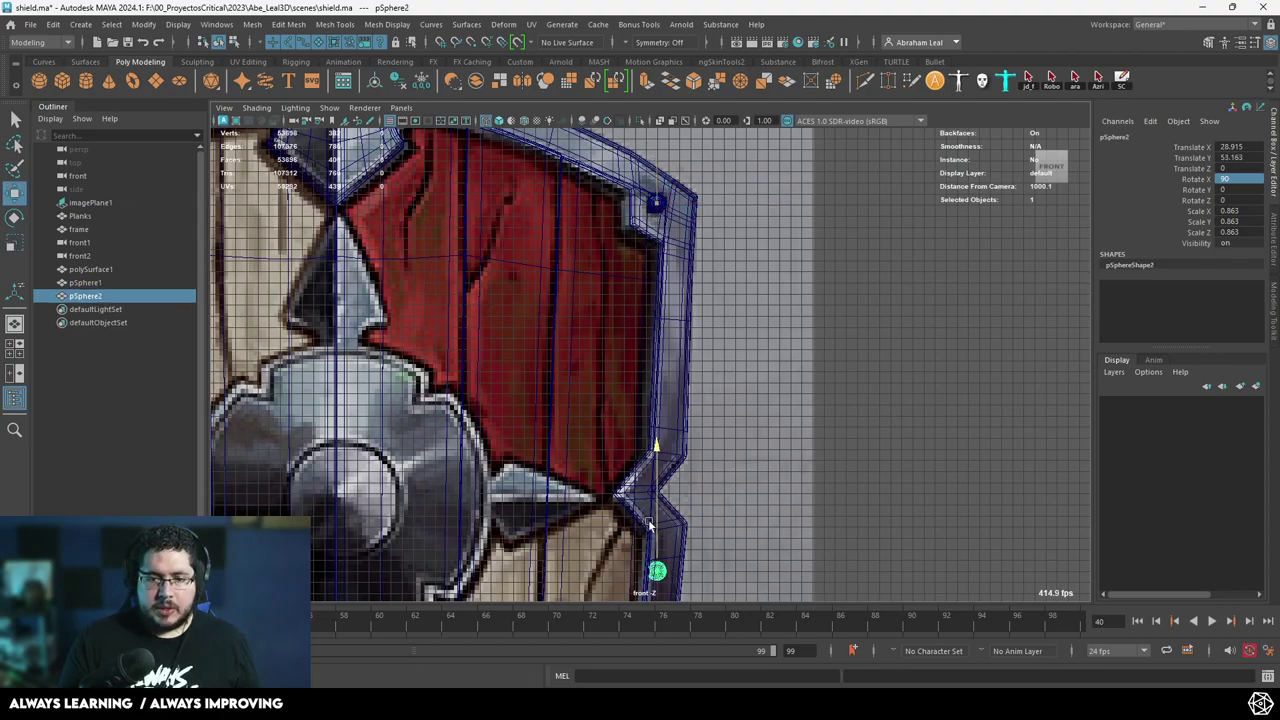
{"action": "left_click_drag", "start_coordinate": [649, 525], "coordinate": [649, 541]}
{"action": "middle_click_drag", "start_coordinate": [649, 541], "coordinate": [653, 293], "text": "alt"}
{"action": "scroll", "coordinate": [672, 335], "scroll_direction": "up", "scroll_amount": 5}
{"action": "left_click_drag", "start_coordinate": [602, 545], "coordinate": [593, 563]}
{"action": "middle_click_drag", "start_coordinate": [605, 568], "coordinate": [595, 423], "text": "alt"}
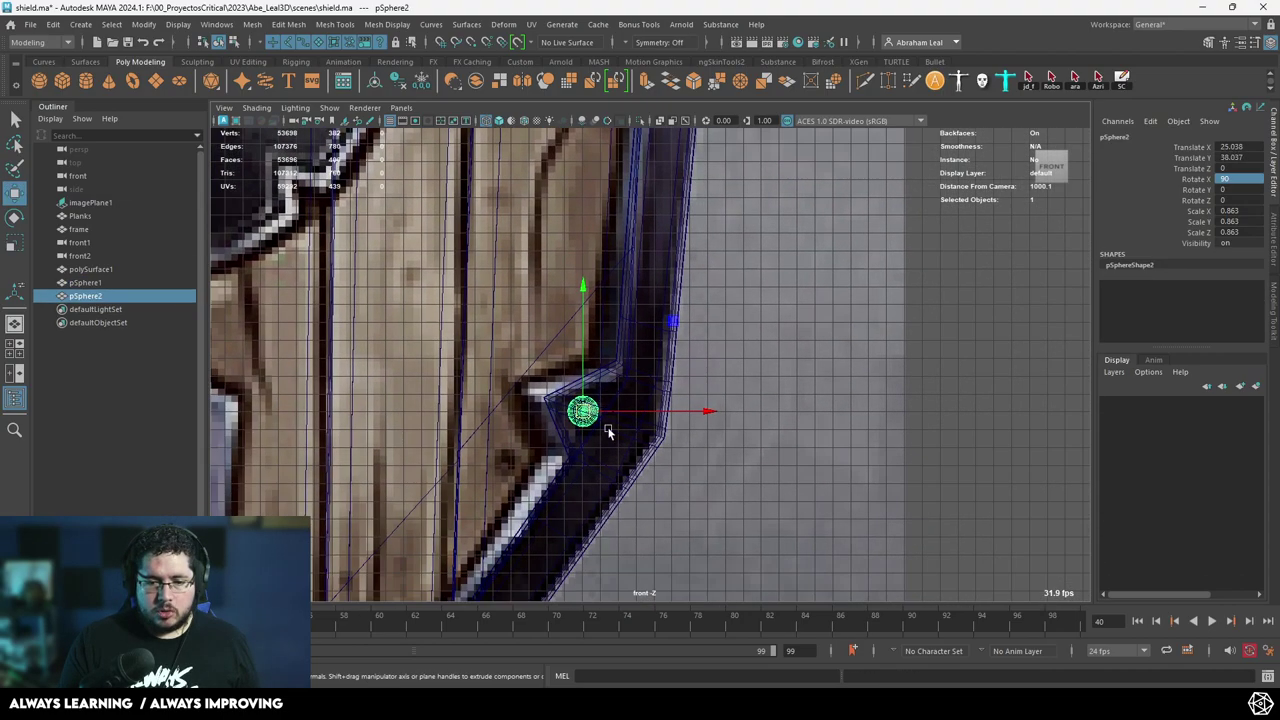
{"action": "scroll", "coordinate": [606, 429], "scroll_direction": "up", "scroll_amount": 5}
{"action": "middle_click_drag", "start_coordinate": [508, 472], "coordinate": [548, 421], "text": "alt"}
{"action": "left_click_drag", "start_coordinate": [561, 425], "coordinate": [561, 427]}
{"action": "middle_click_drag", "start_coordinate": [598, 487], "coordinate": [717, 360], "text": "alt"}
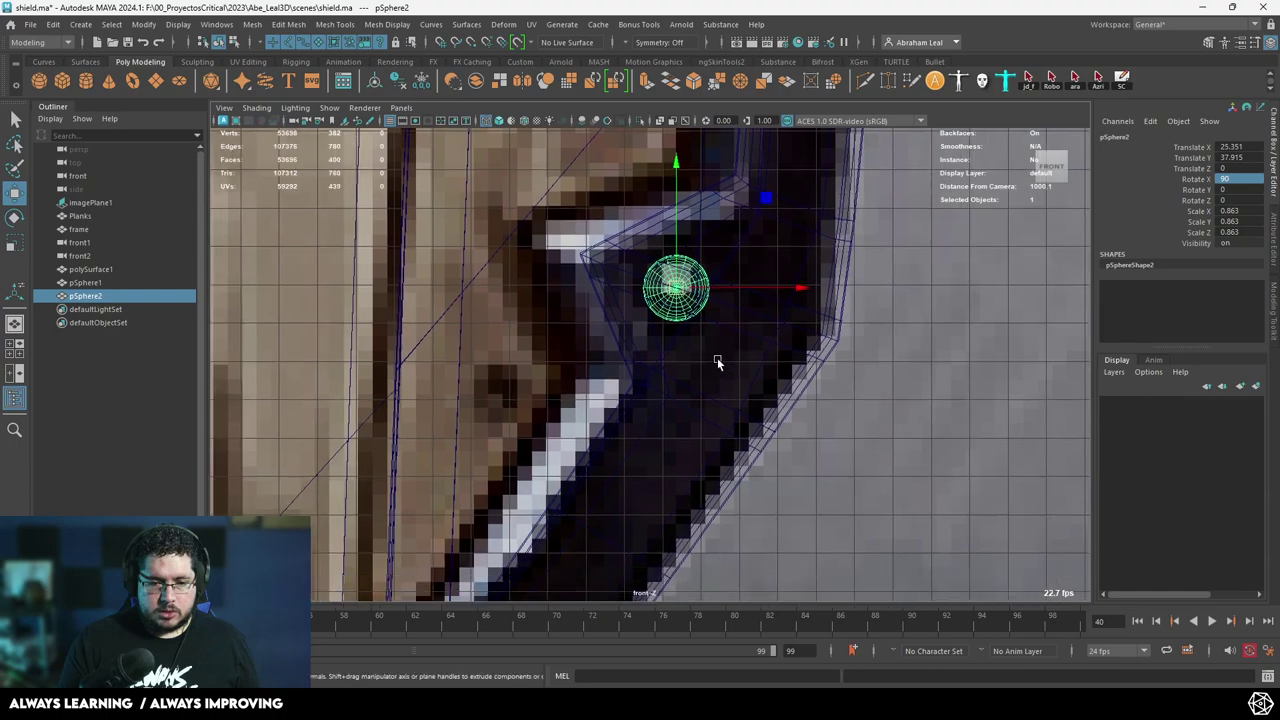
Duplicate the rivet sphere again and place the copy on the right tab near the shield's bottom tip, at about X 9.459, Y 13.665.
{"action": "scroll", "coordinate": [700, 370], "scroll_direction": "down", "scroll_amount": 3}
{"action": "middle_click_drag", "start_coordinate": [607, 436], "coordinate": [657, 294], "text": "alt"}
{"action": "scroll", "coordinate": [657, 294], "scroll_direction": "down", "scroll_amount": 5}
{"action": "middle_click_drag", "start_coordinate": [649, 354], "coordinate": [695, 253], "text": "alt"}
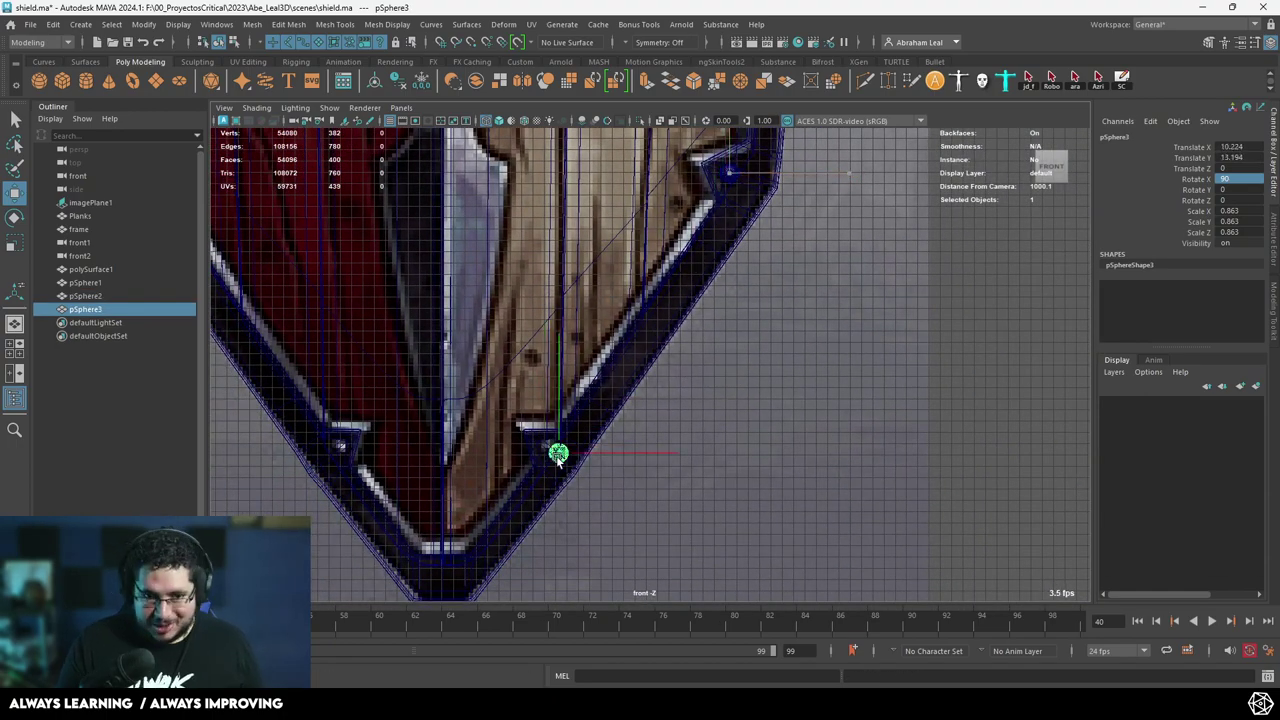
{"action": "scroll", "coordinate": [550, 459], "scroll_direction": "up", "scroll_amount": 5}
{"action": "middle_click_drag", "start_coordinate": [492, 506], "coordinate": [592, 401], "text": "alt"}
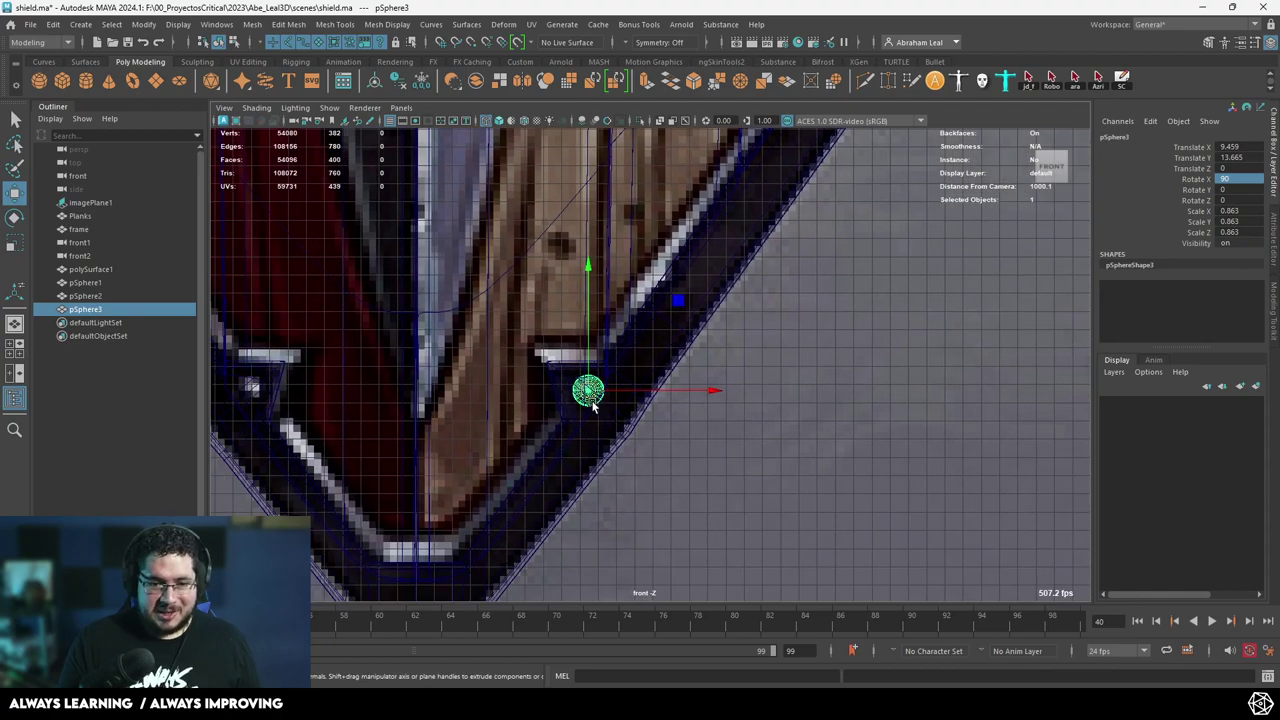
In the shaded perspective view, select all three rivet spheres and move them forward out of the frame to Translate Z 2.396.
{"action": "key", "text": "space"}
{"action": "left_click_drag", "start_coordinate": [673, 447], "coordinate": [677, 401]}
{"action": "scroll", "coordinate": [677, 402], "scroll_direction": "down", "scroll_amount": 5}
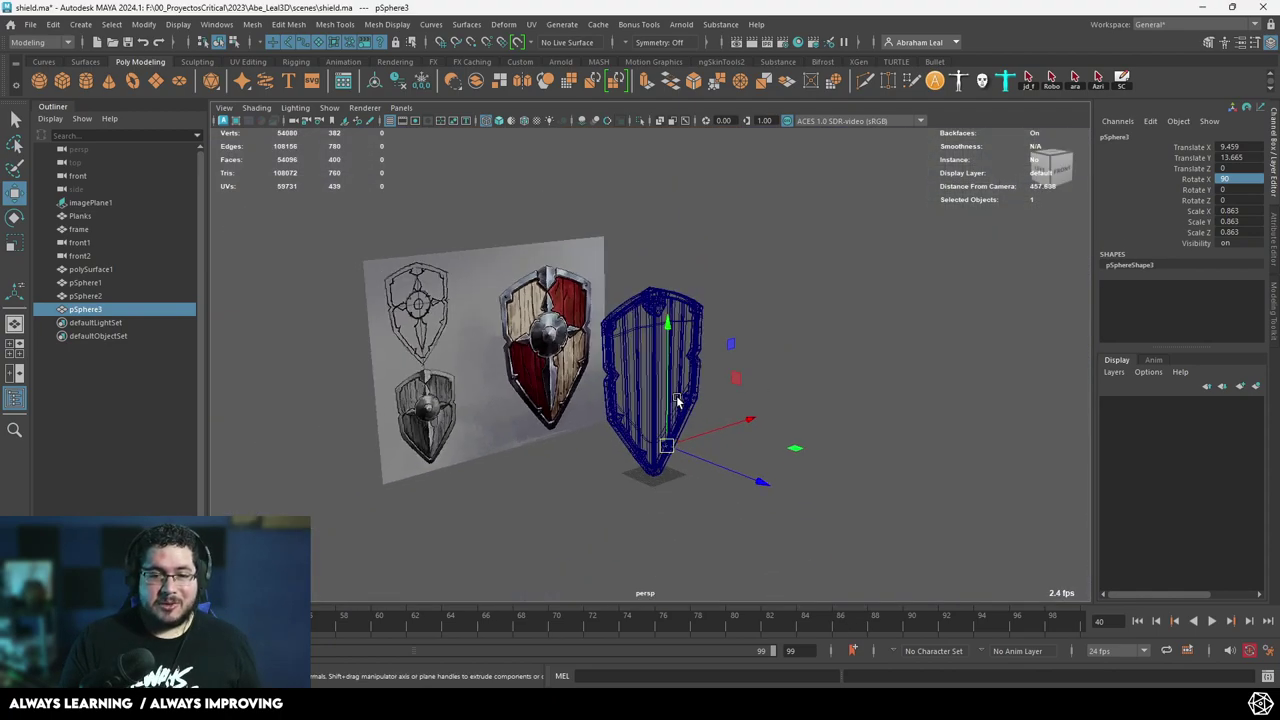
{"action": "scroll", "coordinate": [678, 403], "scroll_direction": "up", "scroll_amount": 4}
{"action": "key", "text": "5"}
{"action": "left_click_drag", "start_coordinate": [854, 472], "coordinate": [740, 450], "text": "alt"}
{"action": "left_click", "coordinate": [110, 284], "text": "shift"}
{"action": "left_click_drag", "start_coordinate": [545, 338], "coordinate": [580, 402], "text": "alt"}
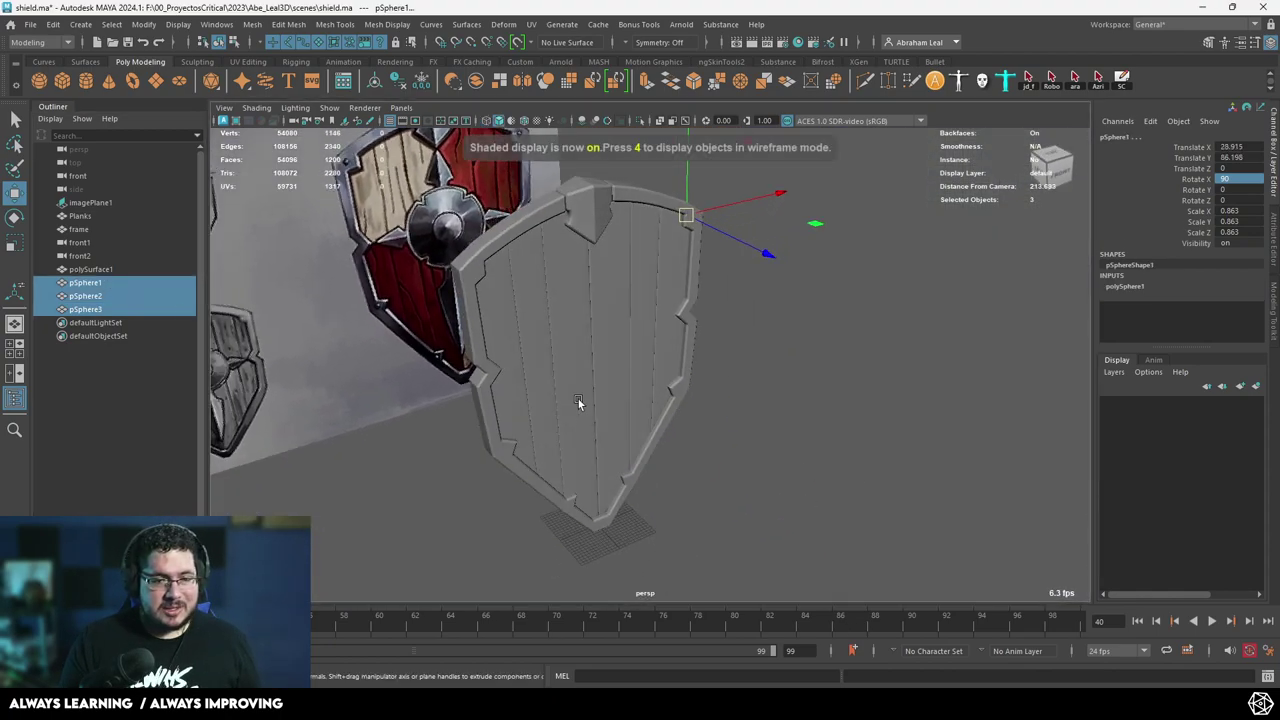
{"action": "scroll", "coordinate": [582, 400], "scroll_direction": "up", "scroll_amount": 4}
{"action": "middle_click_drag", "start_coordinate": [682, 290], "coordinate": [644, 411], "text": "alt"}
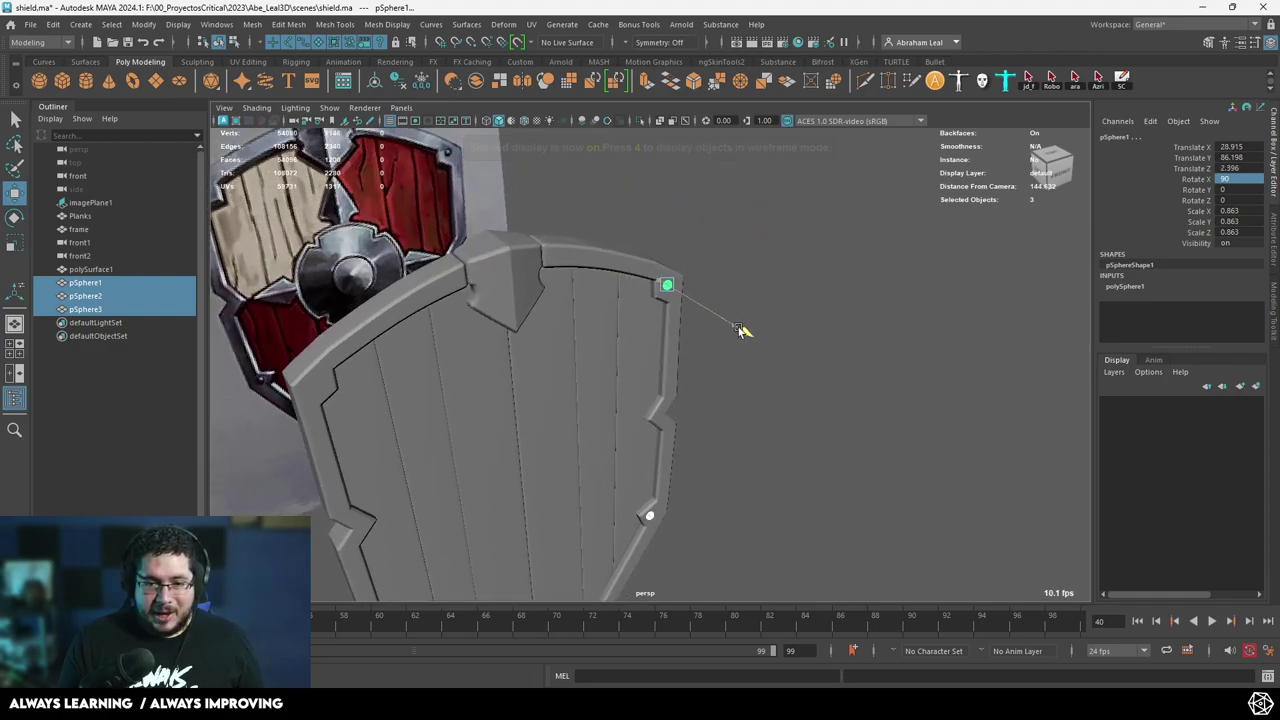
From a side view of the frame, push the three rivet spheres further out to Translate Z 2.626.
{"action": "left_click_drag", "start_coordinate": [738, 335], "coordinate": [629, 351], "text": "alt"}
{"action": "scroll", "coordinate": [629, 351], "scroll_direction": "up", "scroll_amount": 5}
{"action": "middle_click_drag", "start_coordinate": [810, 400], "coordinate": [740, 506], "text": "alt"}
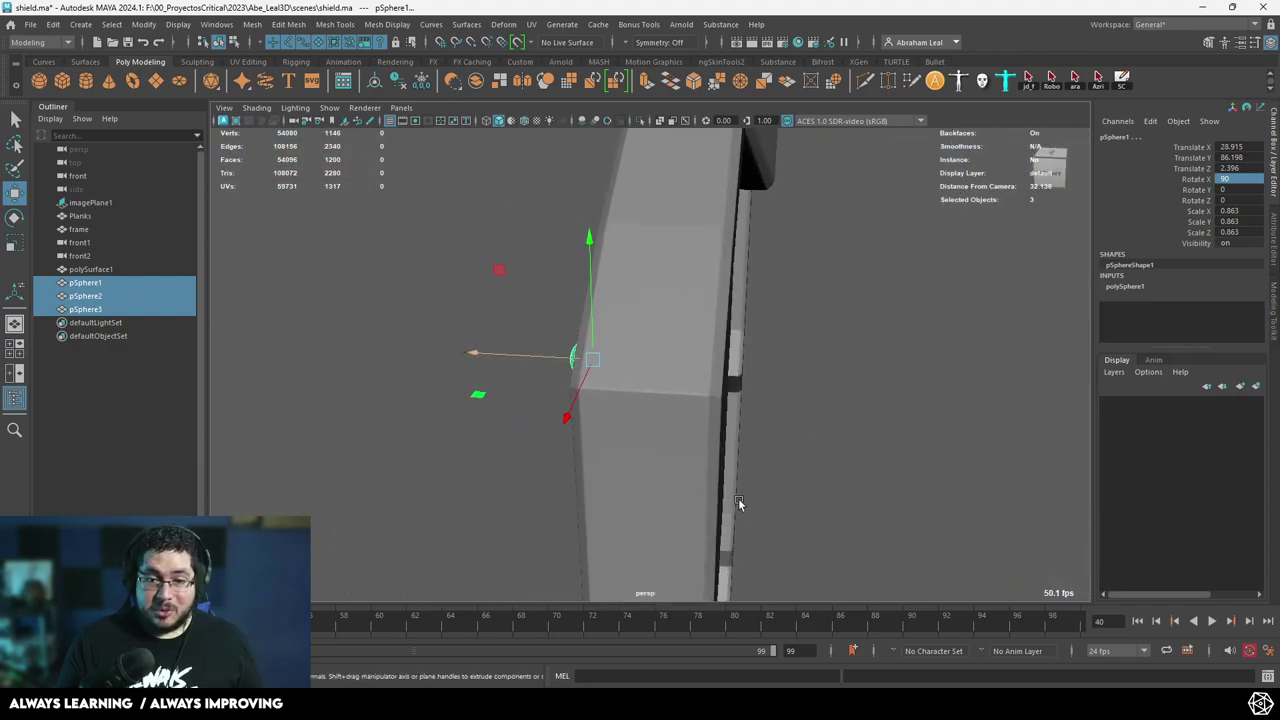
{"action": "left_click_drag", "start_coordinate": [522, 368], "coordinate": [589, 353], "text": "alt"}
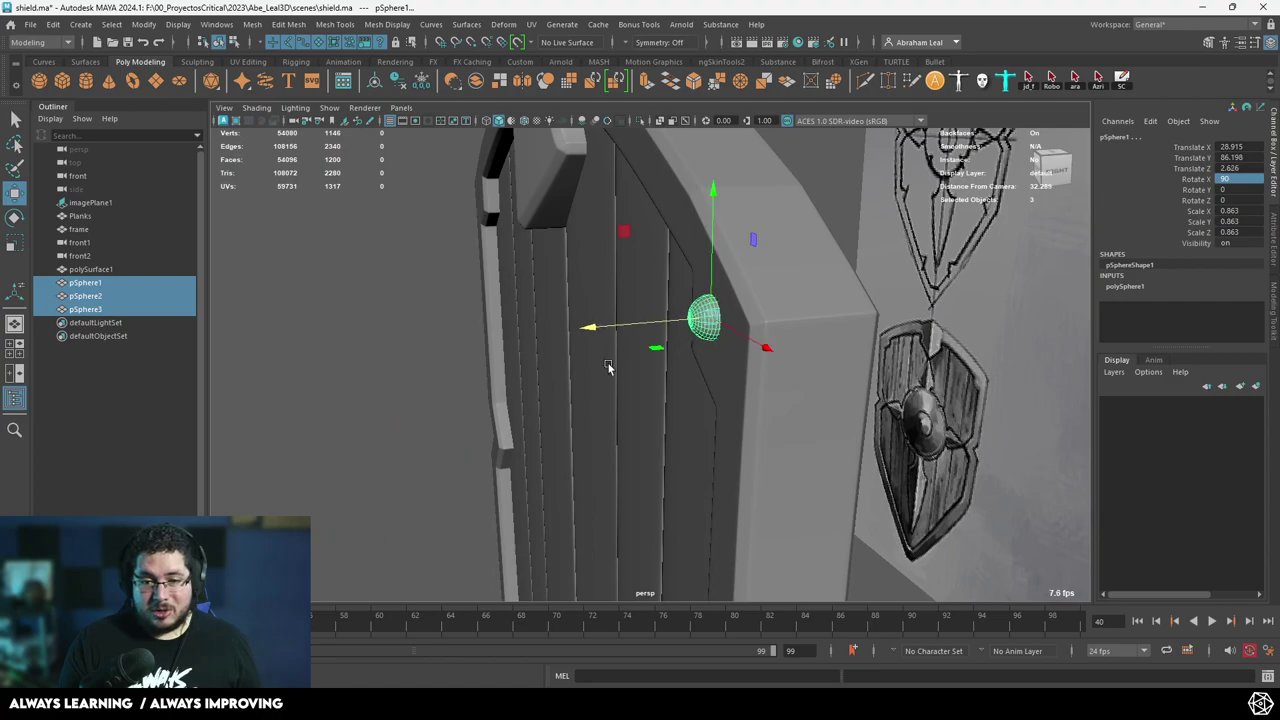
Deselect the rivets and examine how they sit on the frame compared with the concept shield.
{"action": "scroll", "coordinate": [608, 367], "scroll_direction": "down", "scroll_amount": 4}
{"action": "left_click_drag", "start_coordinate": [488, 274], "coordinate": [670, 229], "text": "alt"}
{"action": "scroll", "coordinate": [670, 228], "scroll_direction": "down", "scroll_amount": 7}
{"action": "left_click_drag", "start_coordinate": [689, 401], "coordinate": [590, 400], "text": "alt"}
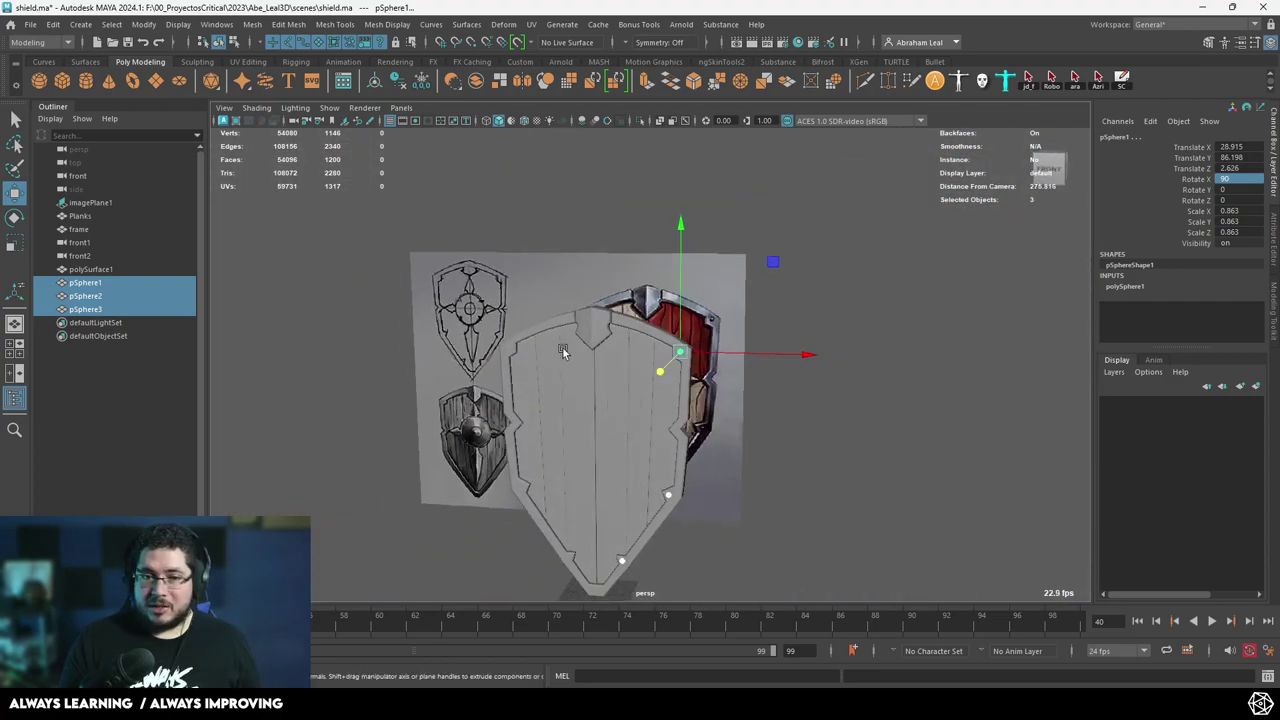
{"action": "left_click_drag", "start_coordinate": [563, 348], "coordinate": [674, 313], "text": "alt"}
{"action": "left_click", "coordinate": [734, 357]}
{"action": "left_click_drag", "start_coordinate": [734, 357], "coordinate": [708, 423], "text": "alt"}
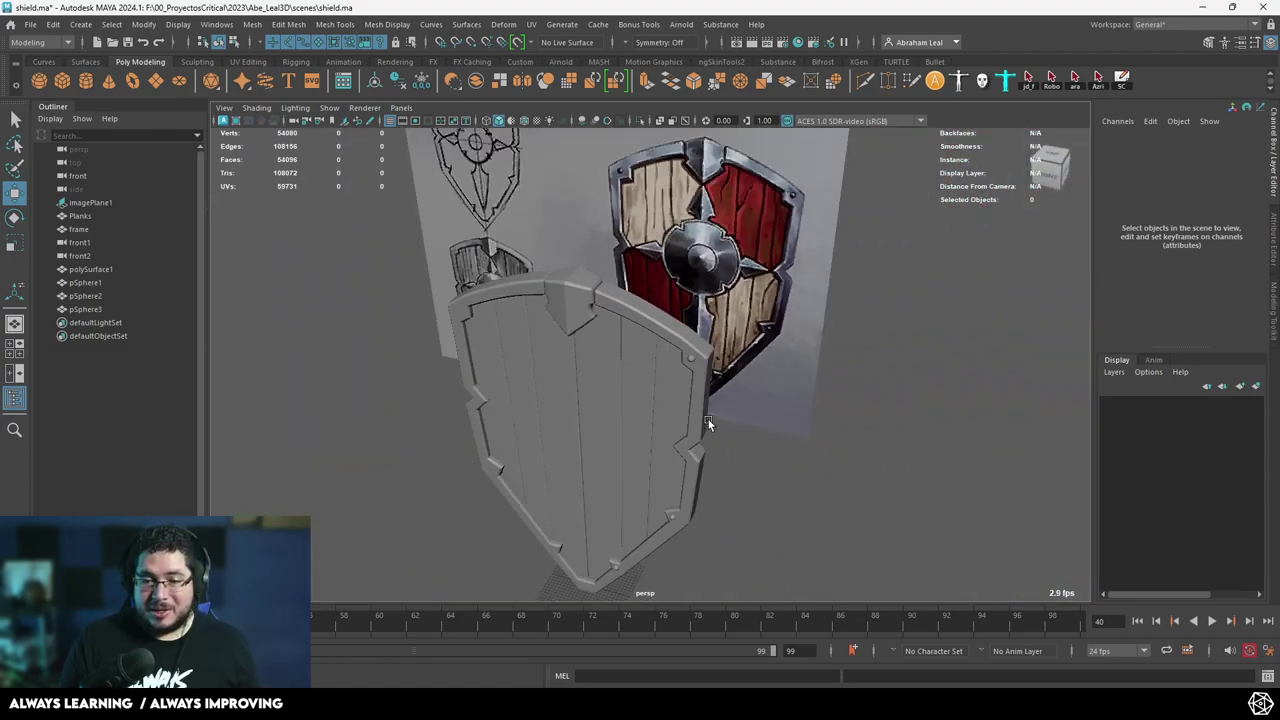
{"action": "left_click_drag", "start_coordinate": [772, 399], "coordinate": [894, 384], "text": "alt"}
{"action": "left_click", "coordinate": [615, 375]}
{"action": "right_click_drag", "start_coordinate": [894, 384], "coordinate": [667, 332], "text": "alt"}
{"action": "left_click", "coordinate": [950, 313]}
{"action": "middle_click_drag", "start_coordinate": [667, 332], "coordinate": [653, 267], "text": "alt"}
{"action": "right_click_drag", "start_coordinate": [653, 263], "coordinate": [733, 459], "text": "alt"}
Select the upper-right and lower-right rivet spheres together on the shield frame.
{"action": "left_click_drag", "start_coordinate": [603, 413], "coordinate": [680, 286], "text": "alt"}
{"action": "key", "text": "q"}
{"action": "left_click", "coordinate": [678, 285]}
{"action": "left_click", "coordinate": [663, 479], "text": "shift"}
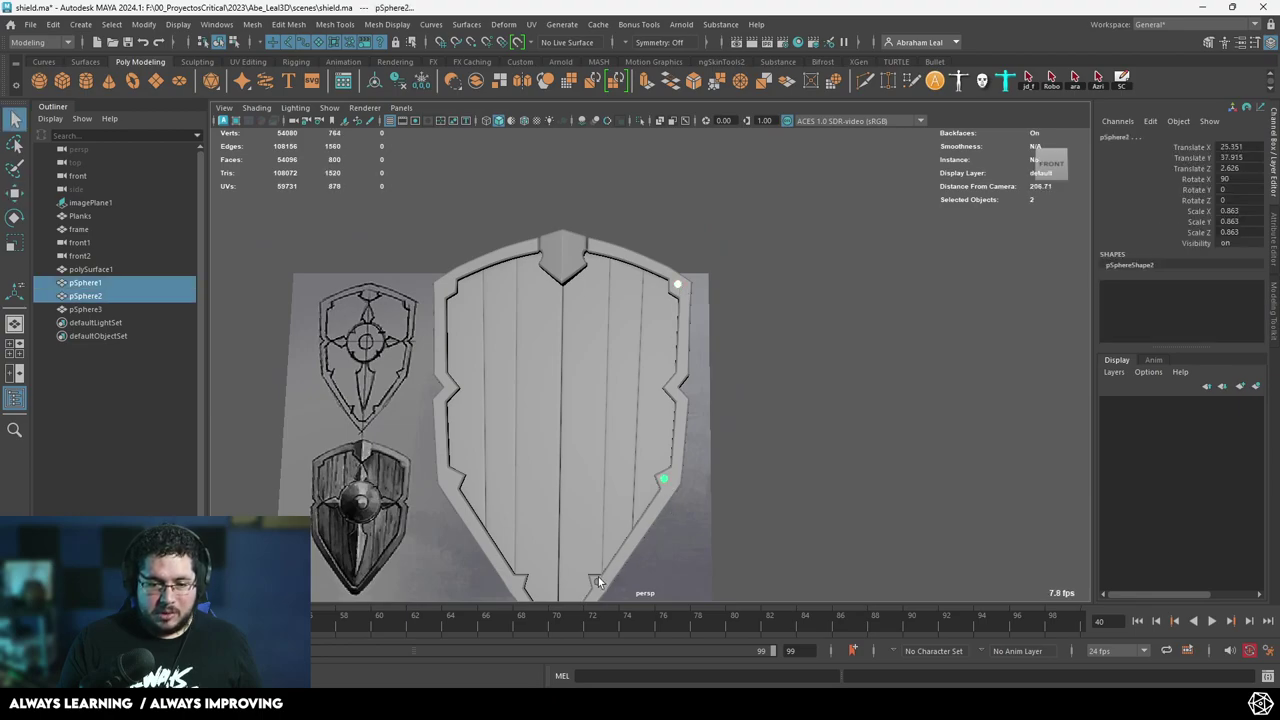
Combine the three bolt spheres into one mesh and mirror it across the world X axis.
{"action": "left_click", "coordinate": [597, 580], "text": "shift"}
{"action": "left_click", "coordinate": [477, 85]}
{"action": "middle_click_drag", "start_coordinate": [648, 350], "coordinate": [651, 248], "text": "alt"}
{"action": "right_click_drag", "start_coordinate": [673, 199], "coordinate": [660, 359], "text": "shift"}
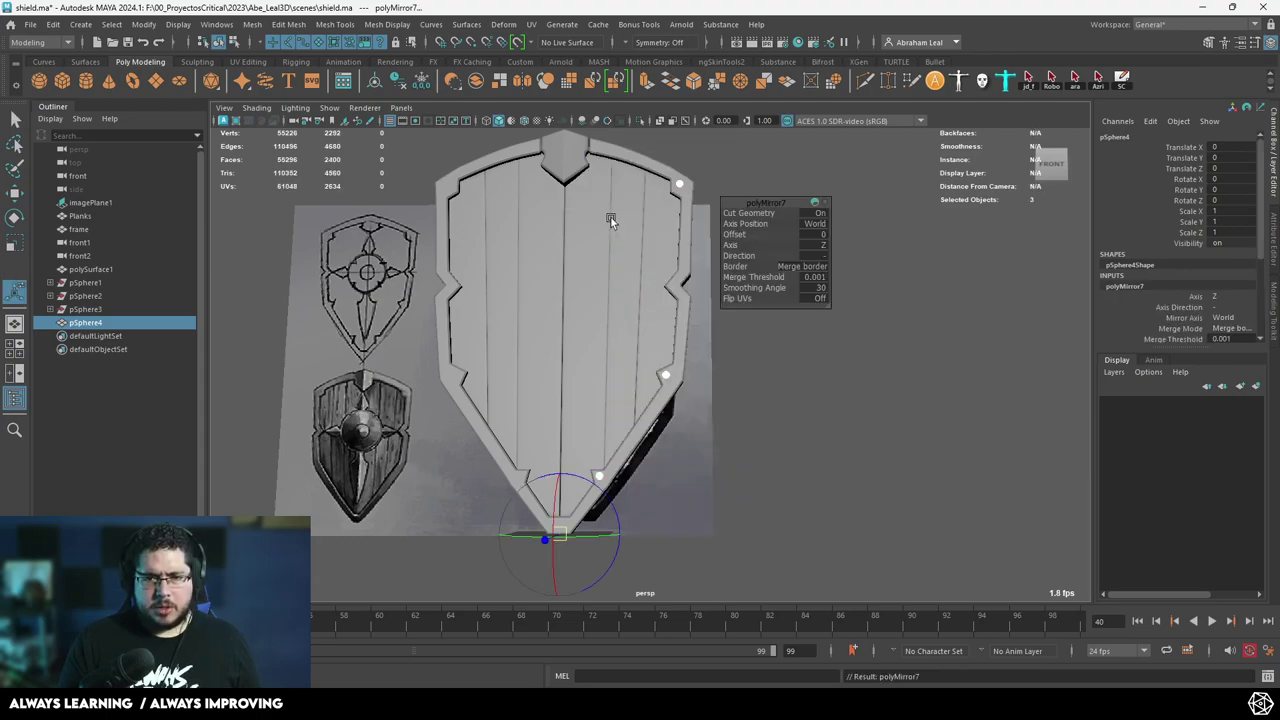
{"action": "left_click", "coordinate": [823, 244]}
{"action": "left_click", "coordinate": [834, 251]}
{"action": "left_click", "coordinate": [827, 384]}
Center the pivots, delete the history and freeze the transformations of the planks, frame, top ornament and bolt meshes.
{"action": "left_click_drag", "start_coordinate": [780, 398], "coordinate": [606, 365], "text": "alt"}
{"action": "right_click_drag", "start_coordinate": [606, 365], "coordinate": [636, 357], "text": "alt"}
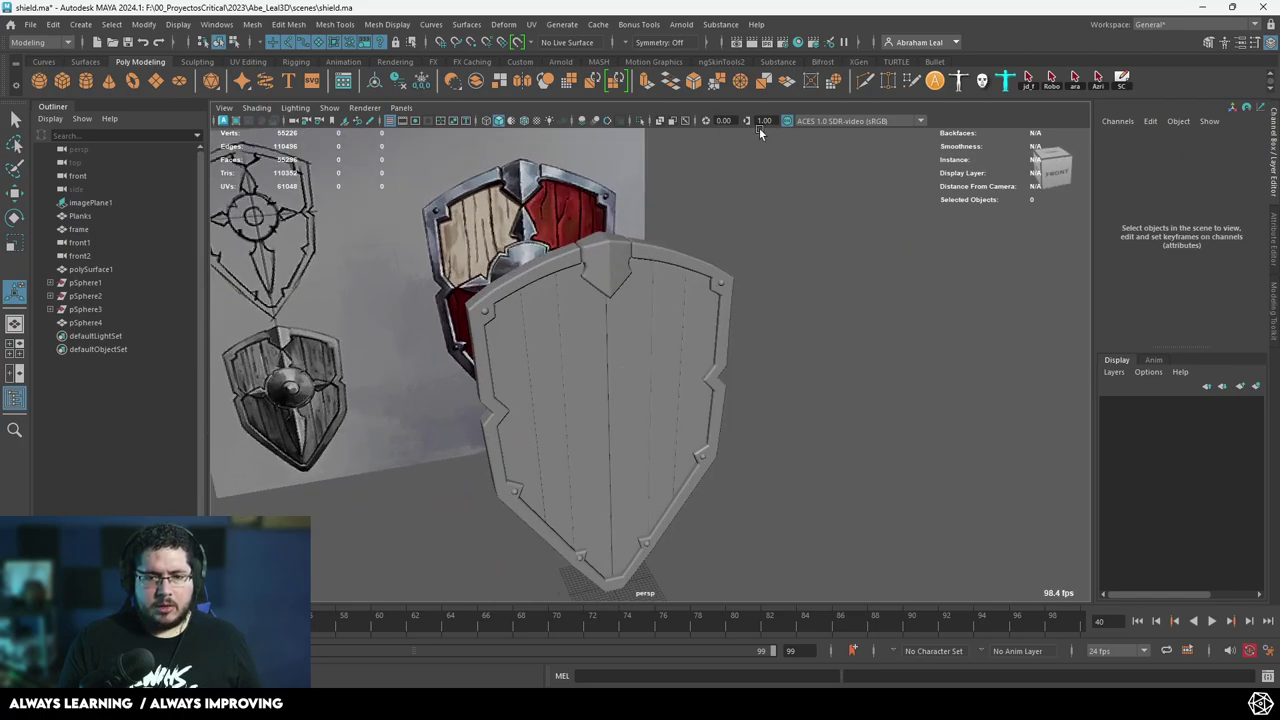
{"action": "right_click_drag", "start_coordinate": [484, 312], "coordinate": [400, 312], "text": "alt"}
{"action": "left_click_drag", "start_coordinate": [640, 310], "coordinate": [900, 280], "text": "alt"}
{"action": "left_click_drag", "start_coordinate": [755, 240], "coordinate": [616, 537]}
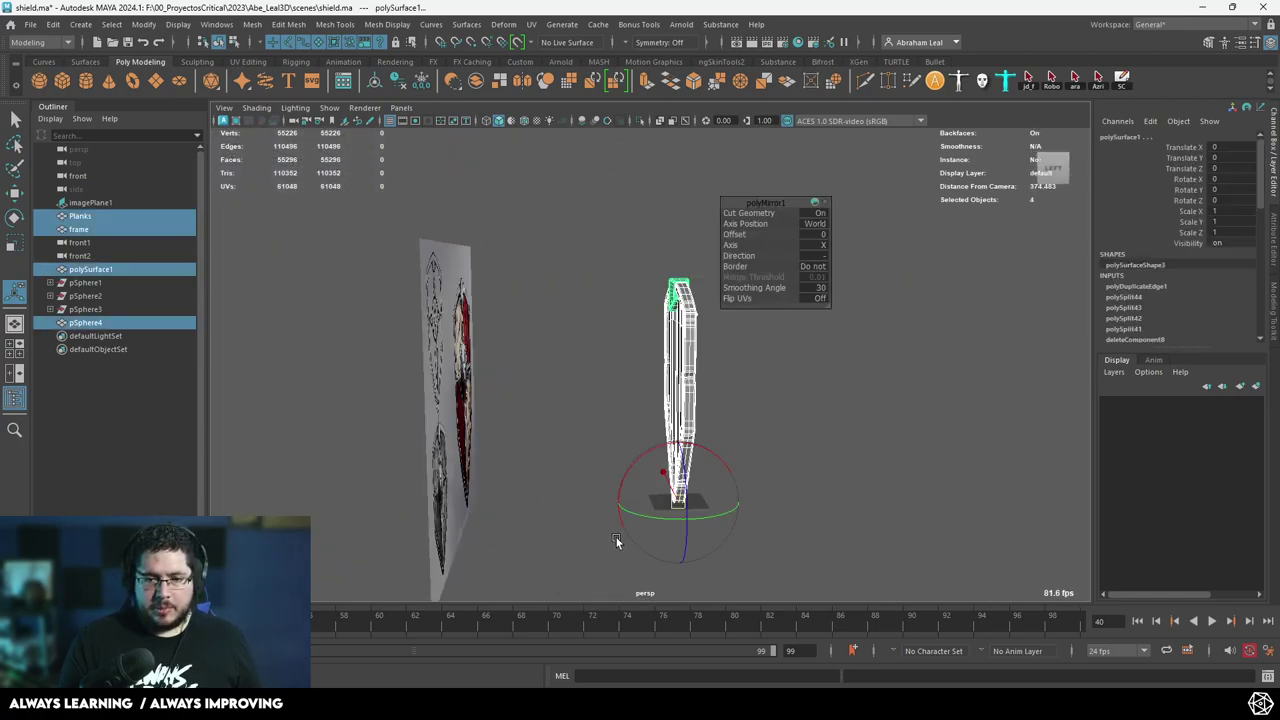
{"action": "left_click", "coordinate": [375, 85]}
{"action": "left_click", "coordinate": [398, 83]}
{"action": "left_click", "coordinate": [421, 84]}
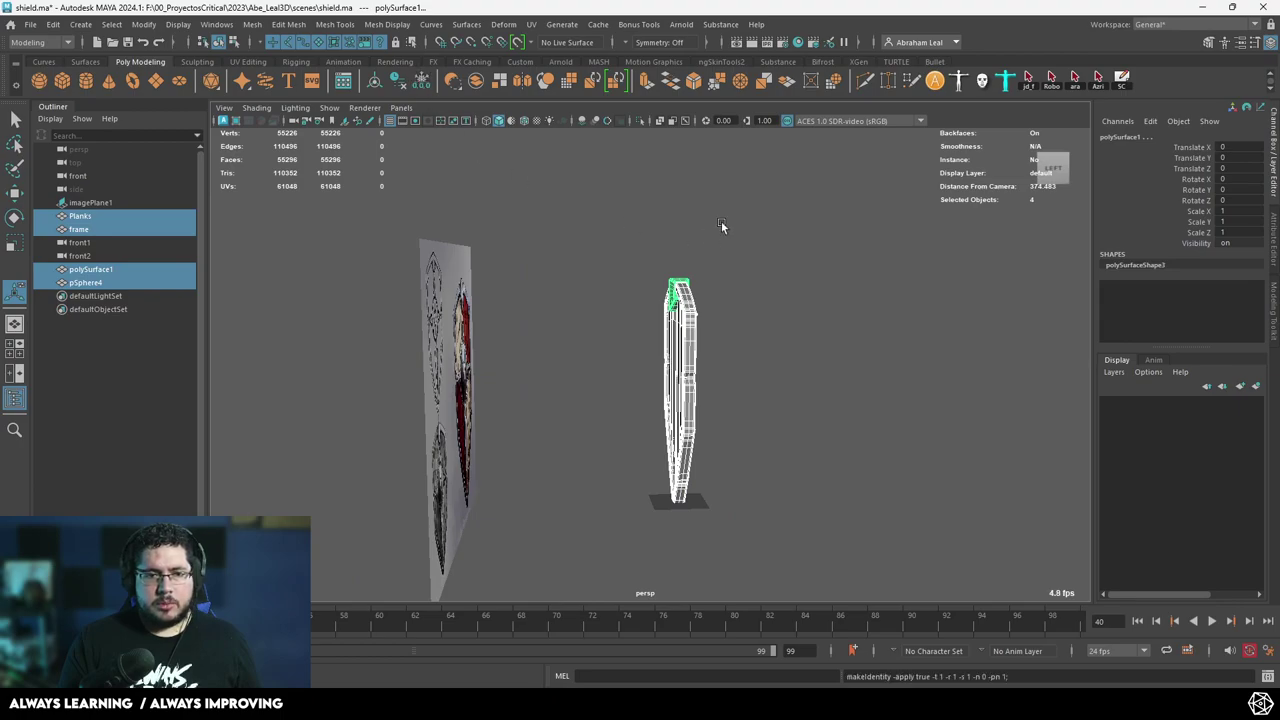
Rename the ornament mesh at the shield's upper tip as uppershield.
{"action": "left_click_drag", "start_coordinate": [721, 222], "coordinate": [580, 240], "text": "alt"}
{"action": "left_click", "coordinate": [727, 248]}
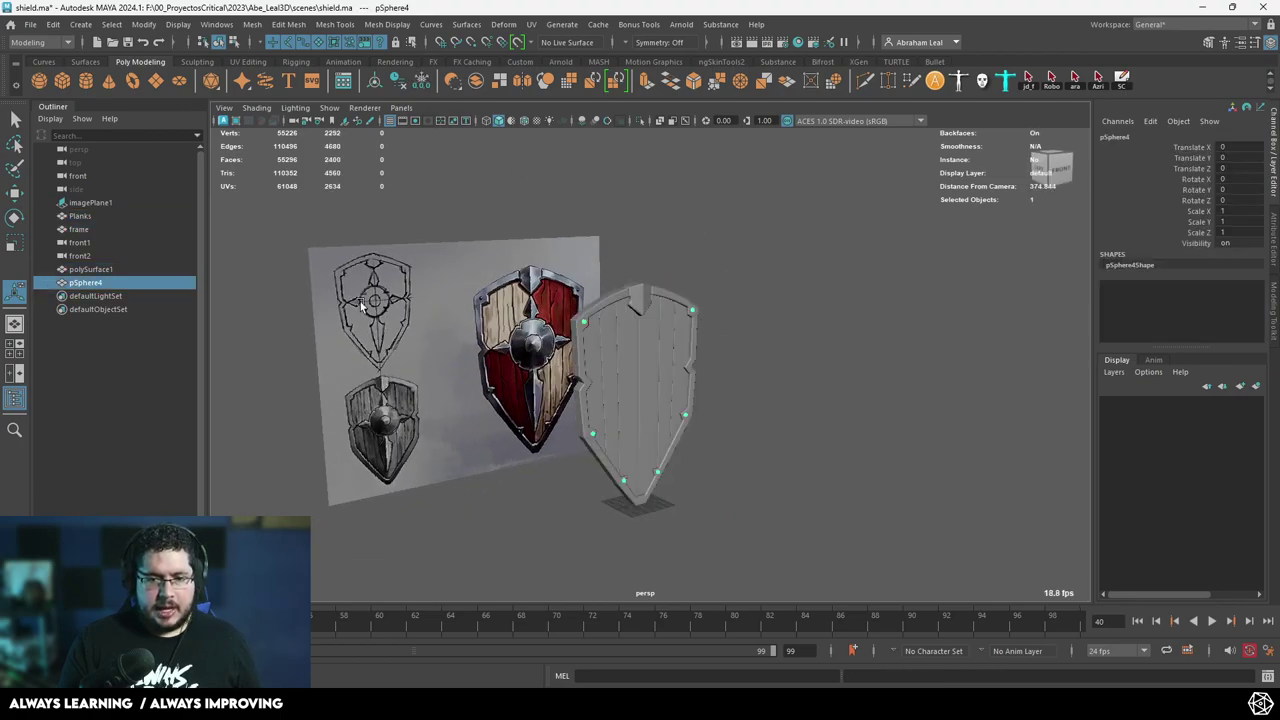
{"action": "double_click", "coordinate": [92, 270]}
{"action": "type", "text": "up"}
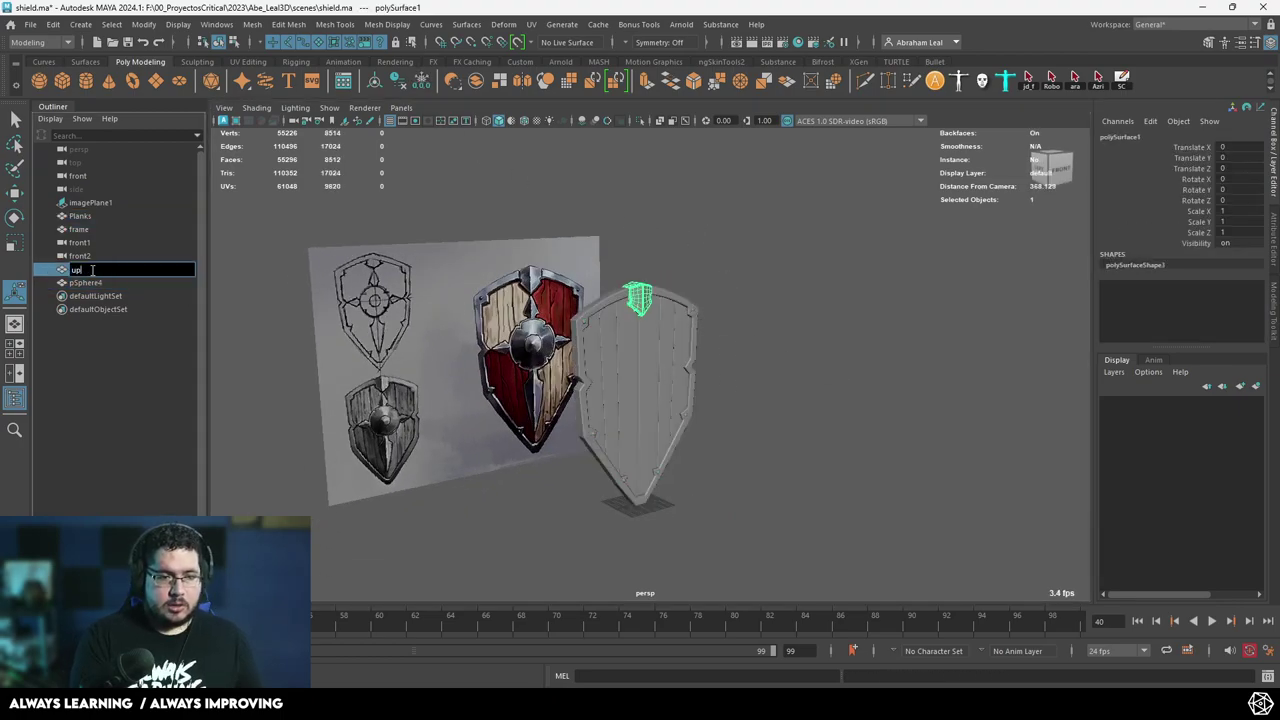
{"action": "type", "text": "pershield"}
{"action": "key", "text": "Return"}
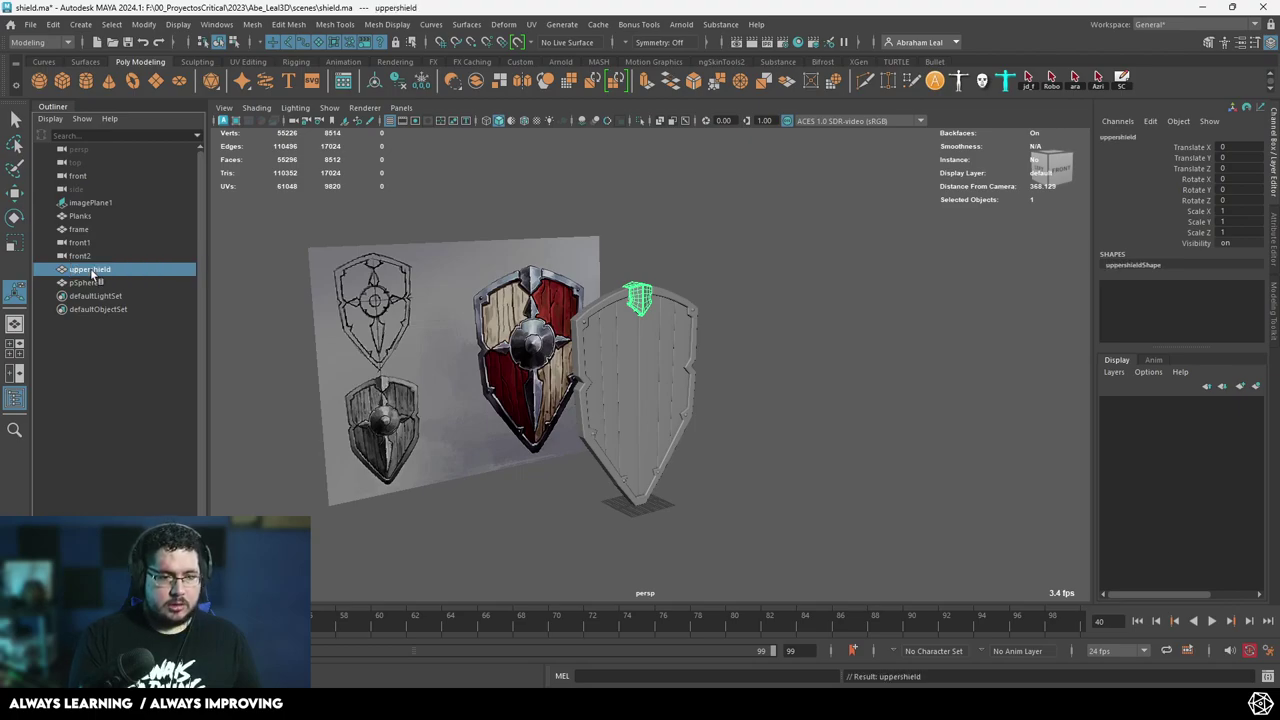
Rename the combined sphere mesh as bolts.
{"action": "double_click", "coordinate": [90, 283]}
{"action": "type", "text": "bolt"}
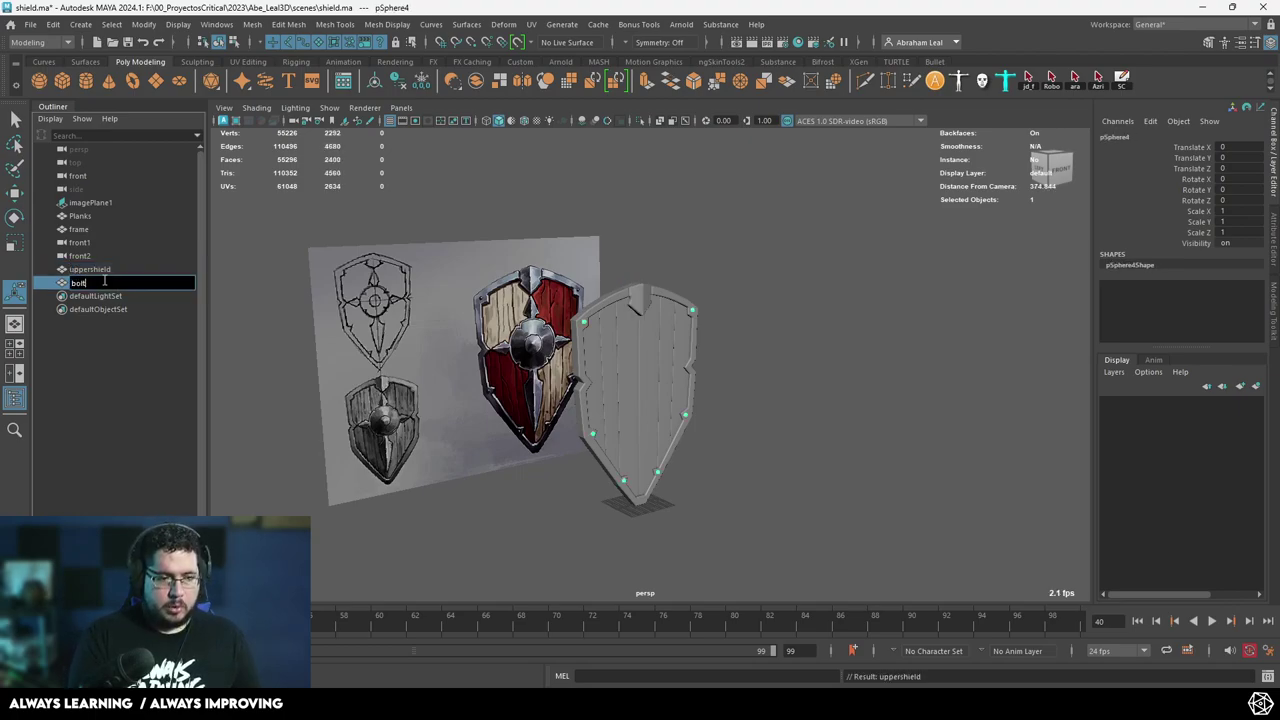
{"action": "type", "text": "s"}
{"action": "key", "text": "Return"}
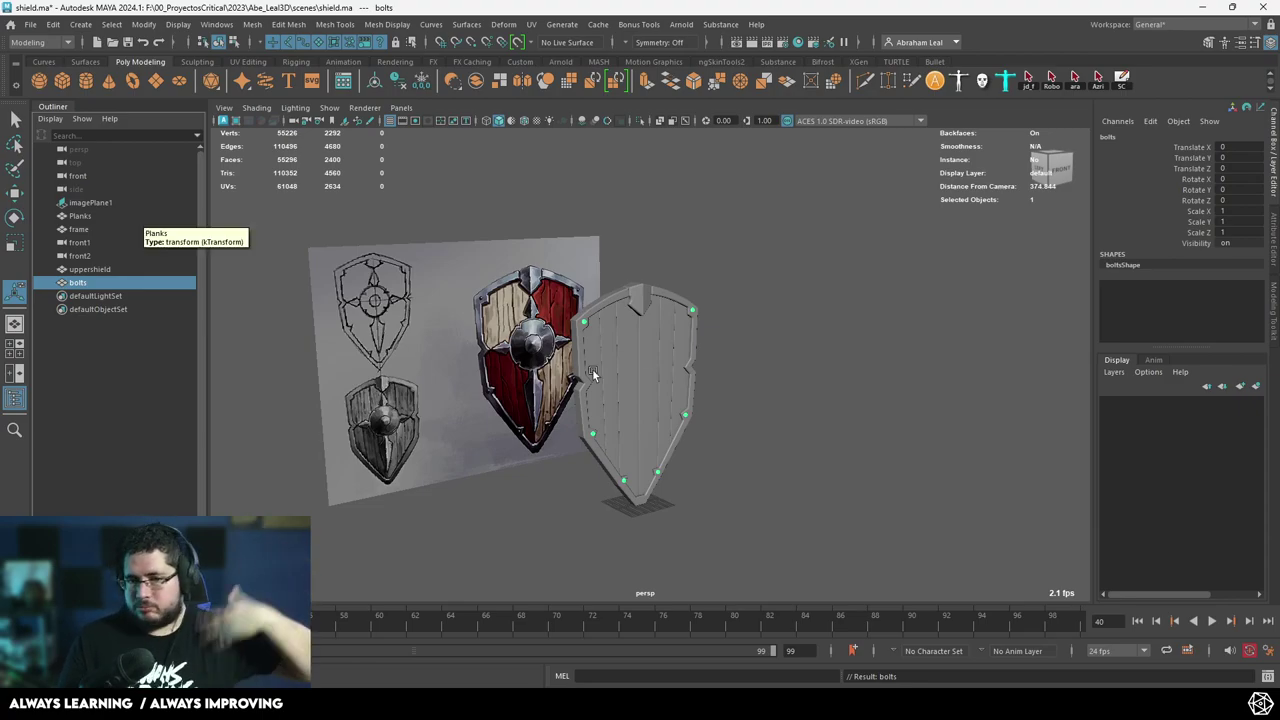
Show the shield in the front view with wireframe display, framed on the round central boss of the reference image.
{"action": "left_click", "coordinate": [809, 309]}
{"action": "key", "text": "space"}
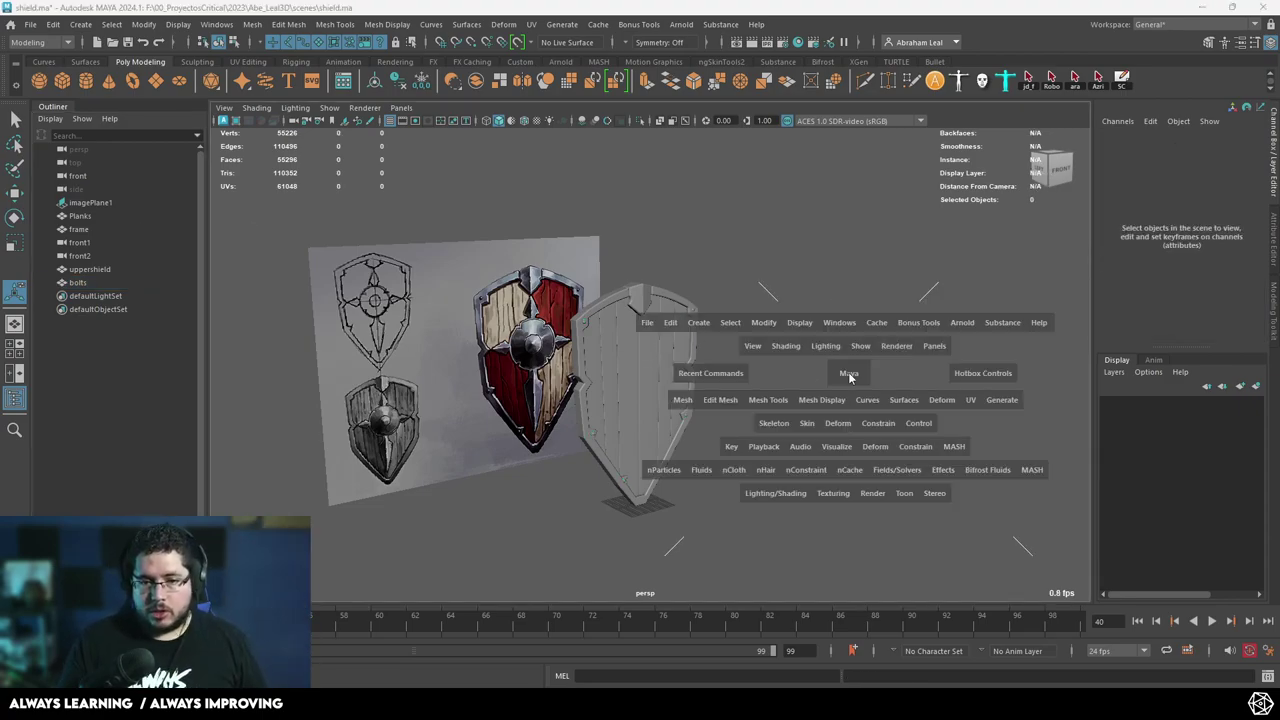
{"action": "left_click_drag", "start_coordinate": [850, 375], "coordinate": [850, 399]}
{"action": "key", "text": "4"}
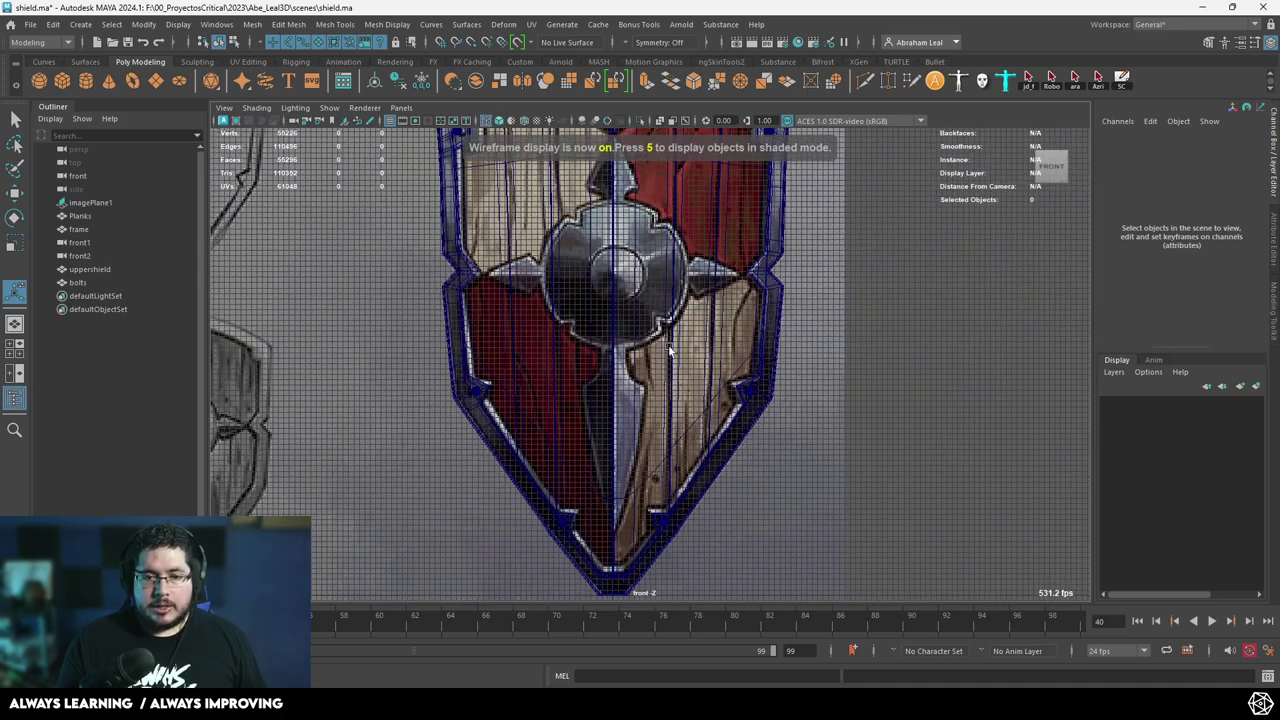
{"action": "scroll", "coordinate": [618, 220], "scroll_direction": "up", "scroll_amount": 8}
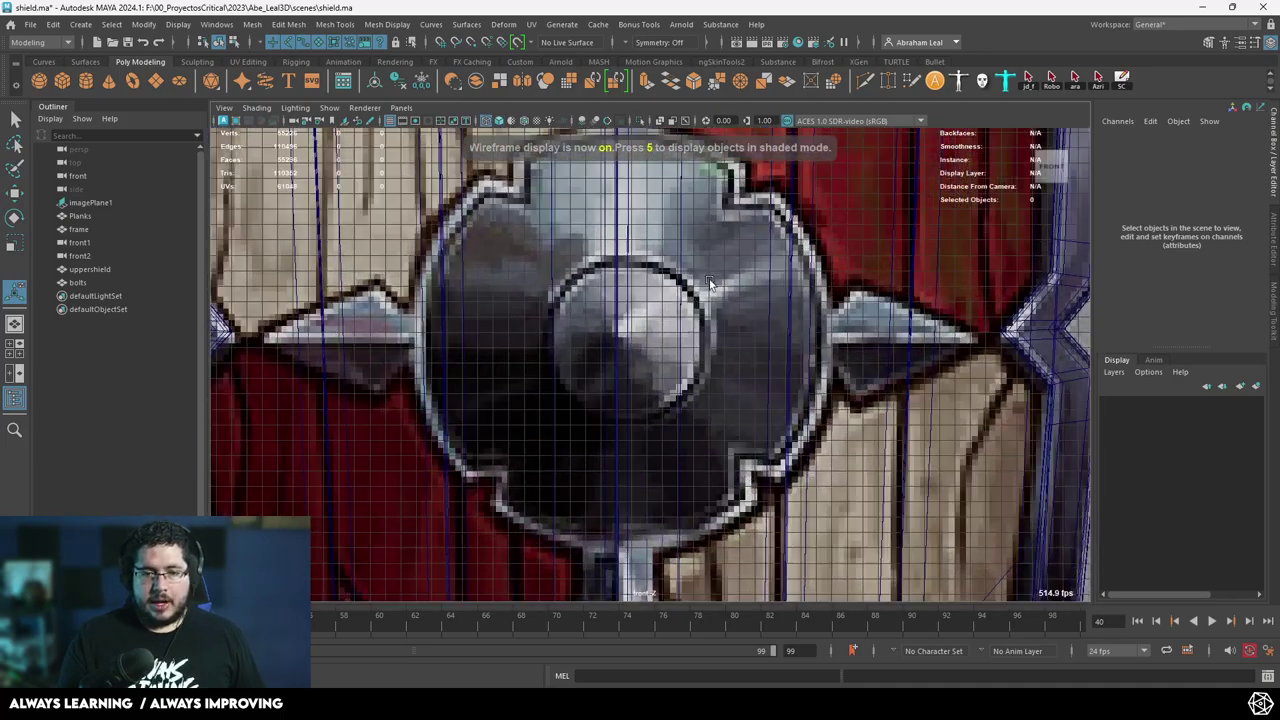
{"action": "middle_click_drag", "start_coordinate": [630, 337], "coordinate": [627, 358], "text": "alt"}
{"action": "scroll", "coordinate": [627, 358], "scroll_direction": "down", "scroll_amount": 1}
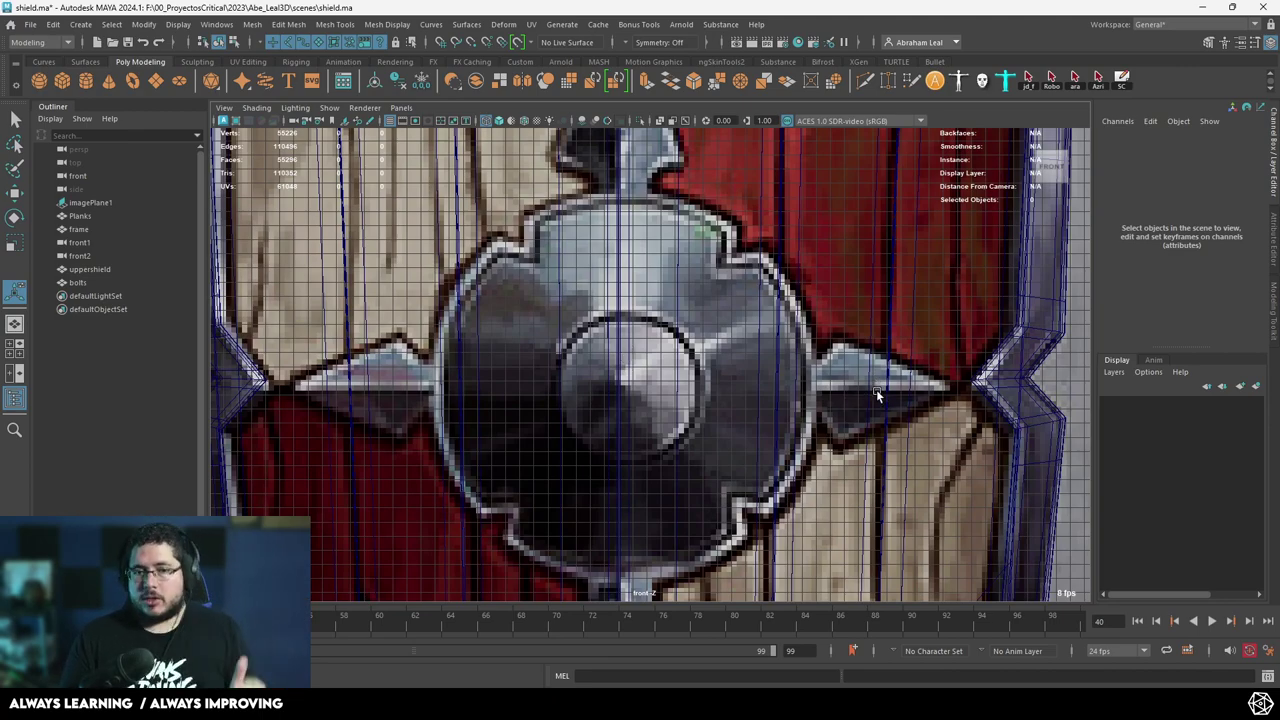
{"action": "scroll", "coordinate": [714, 411], "scroll_direction": "down", "scroll_amount": 3}
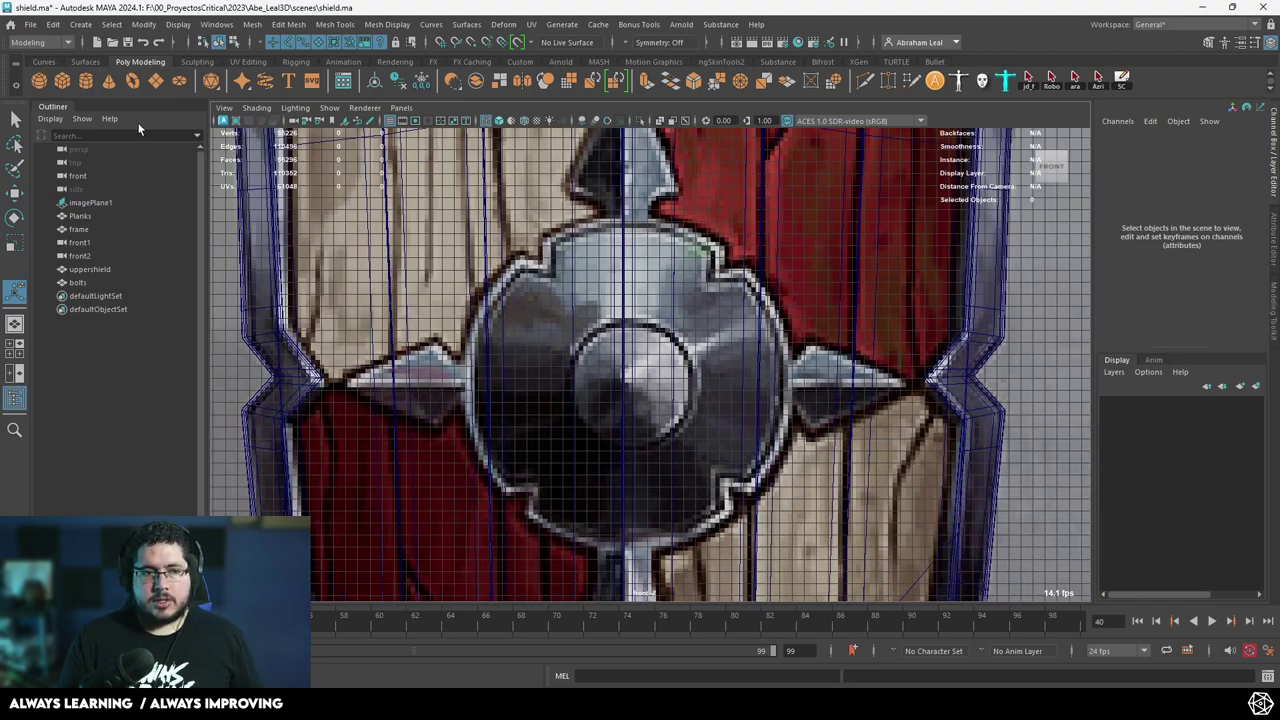
Create a polygon sphere and raise it to about 65 on Y, near the reference's central boss.
{"action": "left_click", "coordinate": [38, 80]}
{"action": "scroll", "coordinate": [668, 397], "scroll_direction": "down", "scroll_amount": 3}
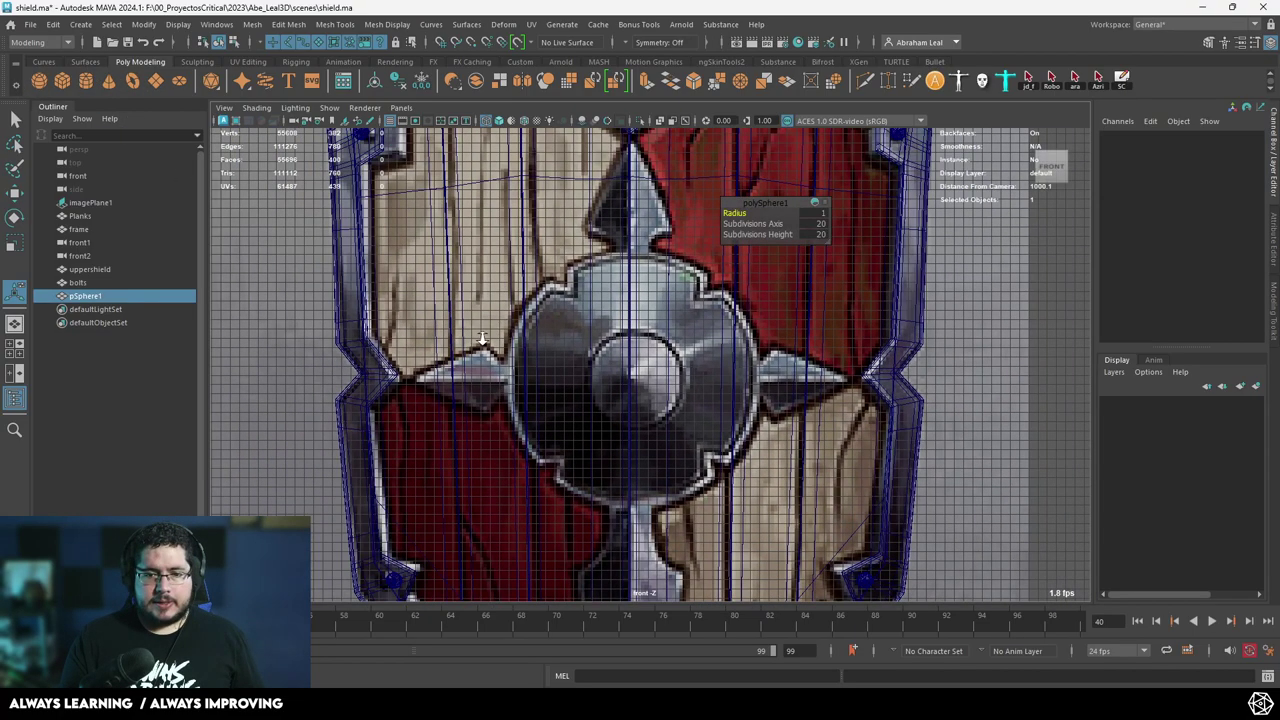
{"action": "key", "text": "w"}
{"action": "key", "text": "r"}
{"action": "scroll", "coordinate": [665, 378], "scroll_direction": "down", "scroll_amount": 6}
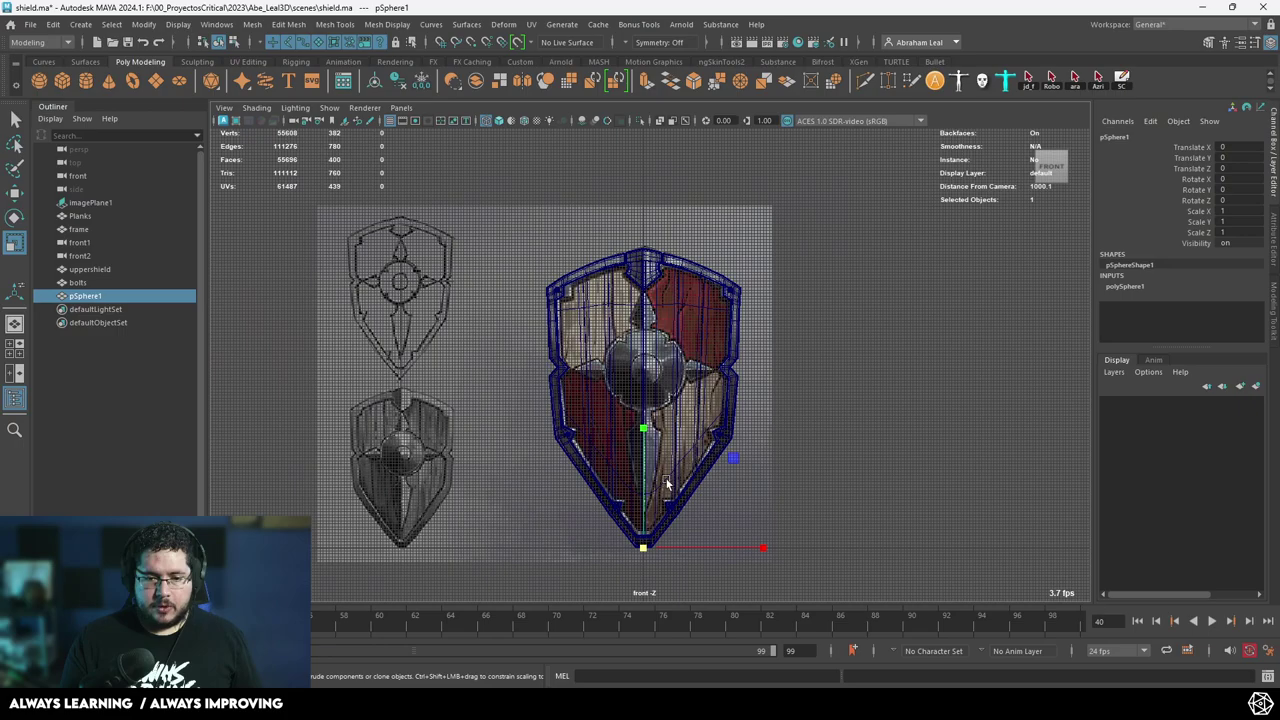
{"action": "key", "text": "w"}
{"action": "left_click_drag", "start_coordinate": [646, 422], "coordinate": [988, 305]}
Set the new sphere's Rotate X to 90 so its pole faces the front.
{"action": "key", "text": "e"}
{"action": "scroll", "coordinate": [661, 325], "scroll_direction": "up", "scroll_amount": 3}
{"action": "scroll", "coordinate": [660, 330], "scroll_direction": "up", "scroll_amount": 2}
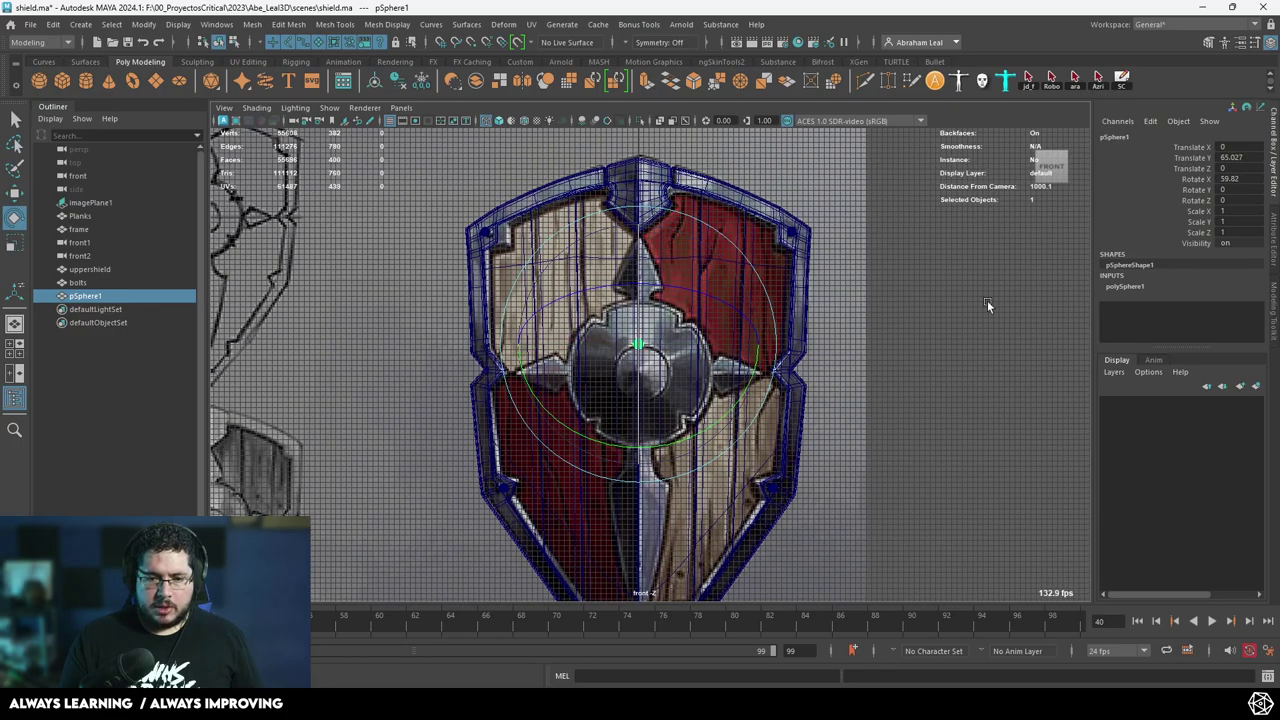
{"action": "double_click", "coordinate": [1232, 178]}
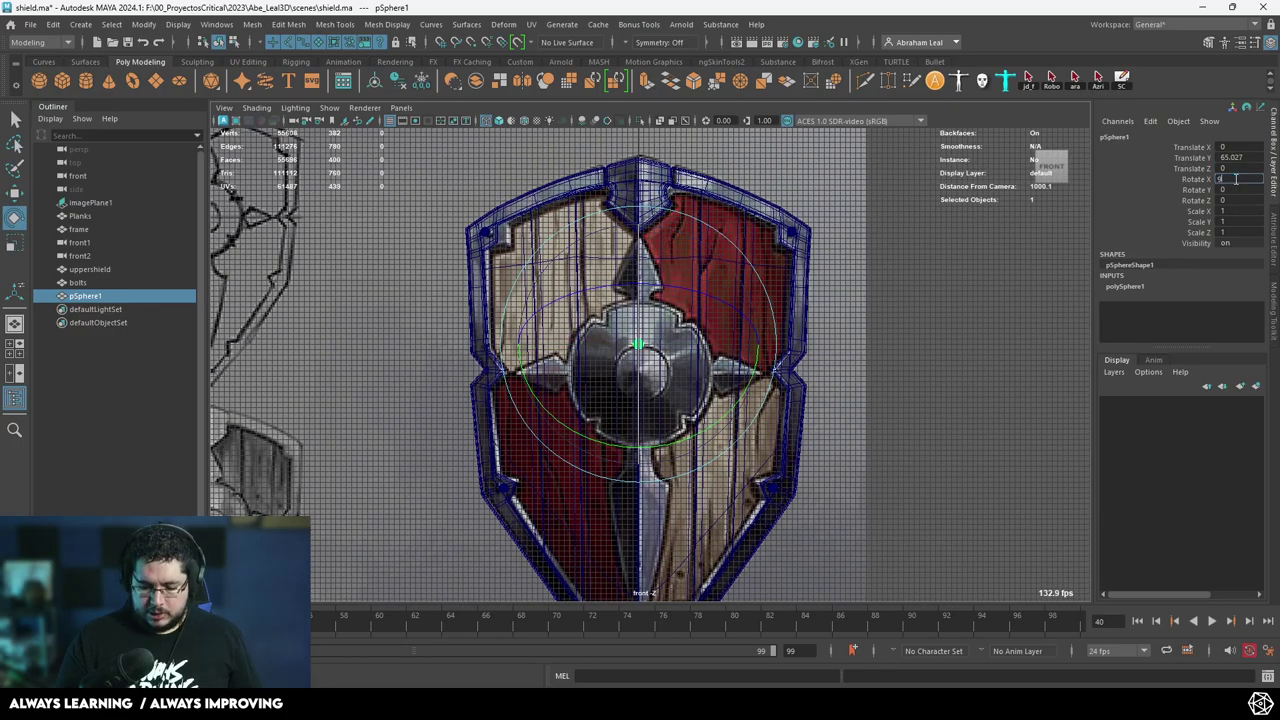
{"action": "type", "text": "0"}
{"action": "key", "text": "Return"}
{"action": "scroll", "coordinate": [613, 305], "scroll_direction": "up", "scroll_amount": 8}
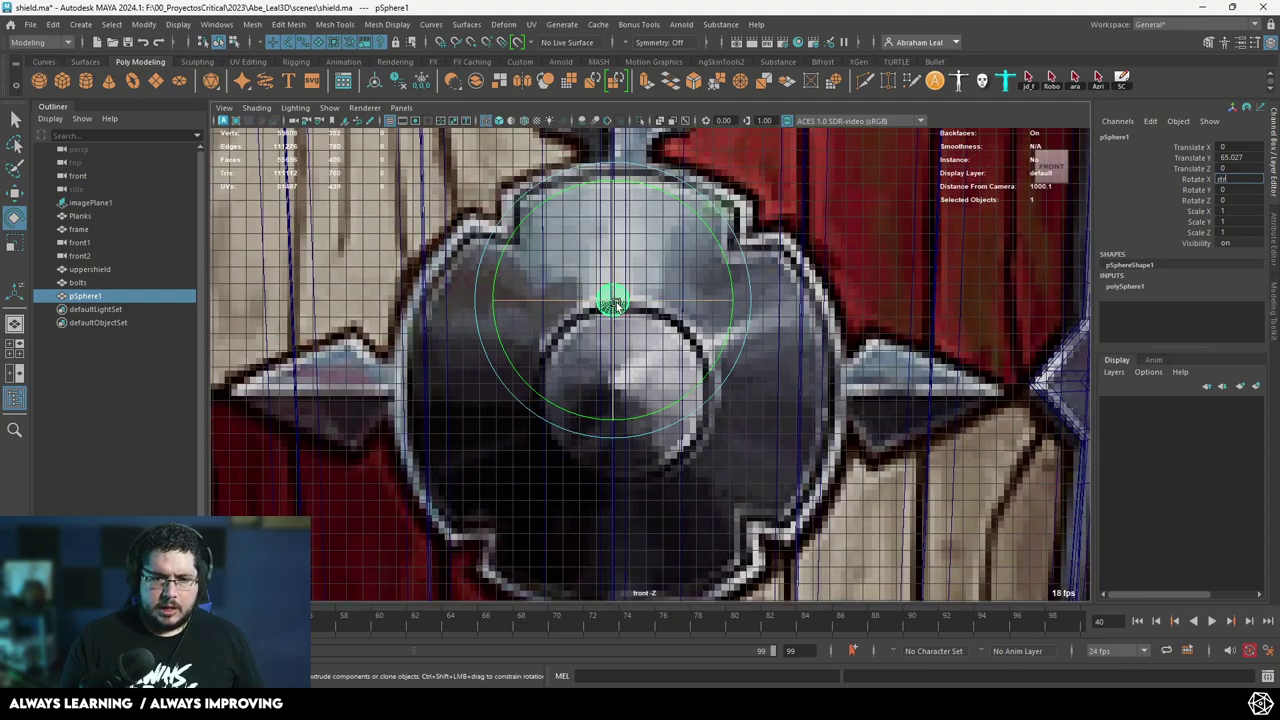
{"action": "key", "text": "Return"}
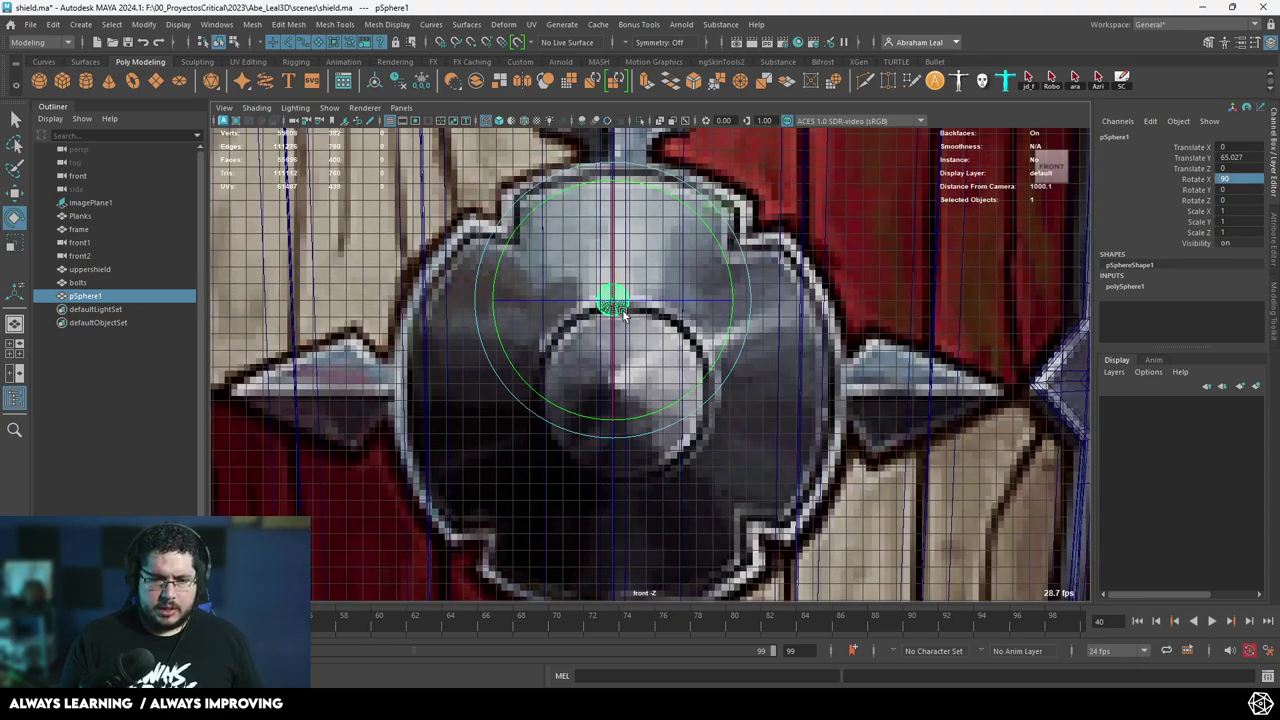
Scale the sphere uniformly to about 13.955 and lower it to about 59.587 on Y to match the reference boss.
{"action": "key", "text": "r"}
{"action": "left_click_drag", "start_coordinate": [615, 302], "coordinate": [990, 330]}
{"action": "key", "text": "w"}
{"action": "left_click_drag", "start_coordinate": [615, 184], "coordinate": [633, 277]}
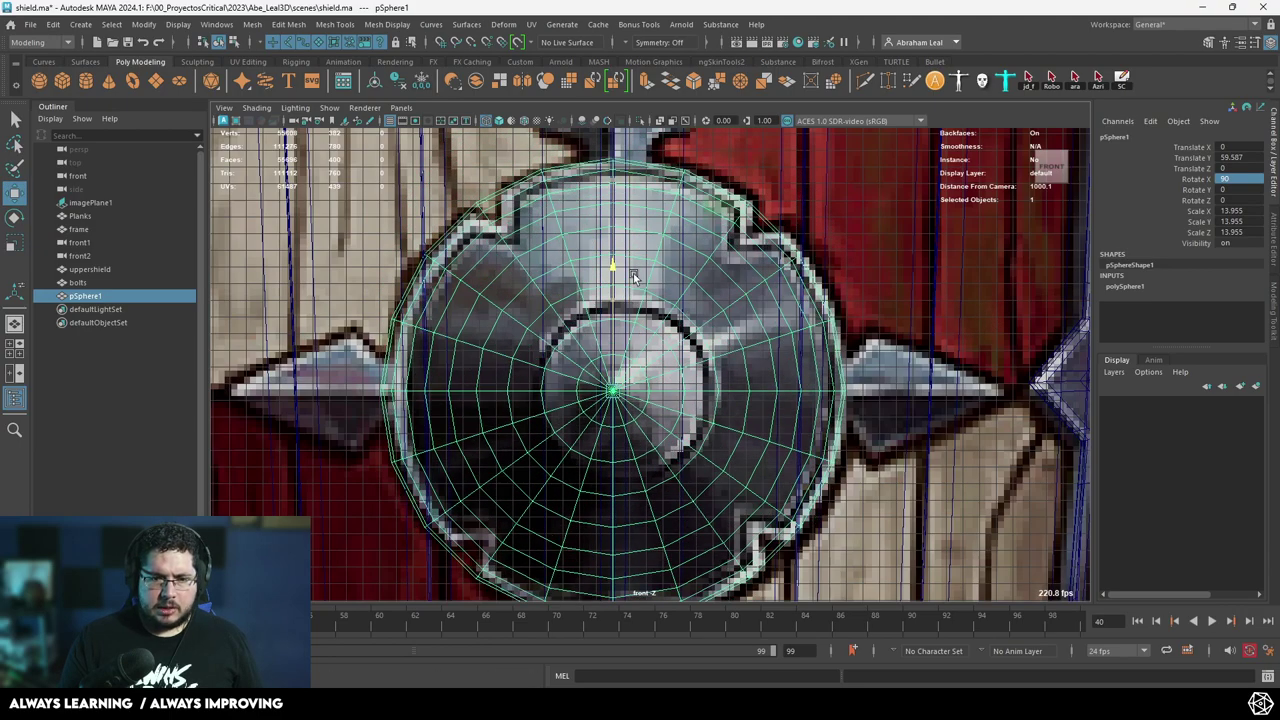
{"action": "middle_click_drag", "start_coordinate": [632, 277], "coordinate": [628, 230], "text": "alt"}
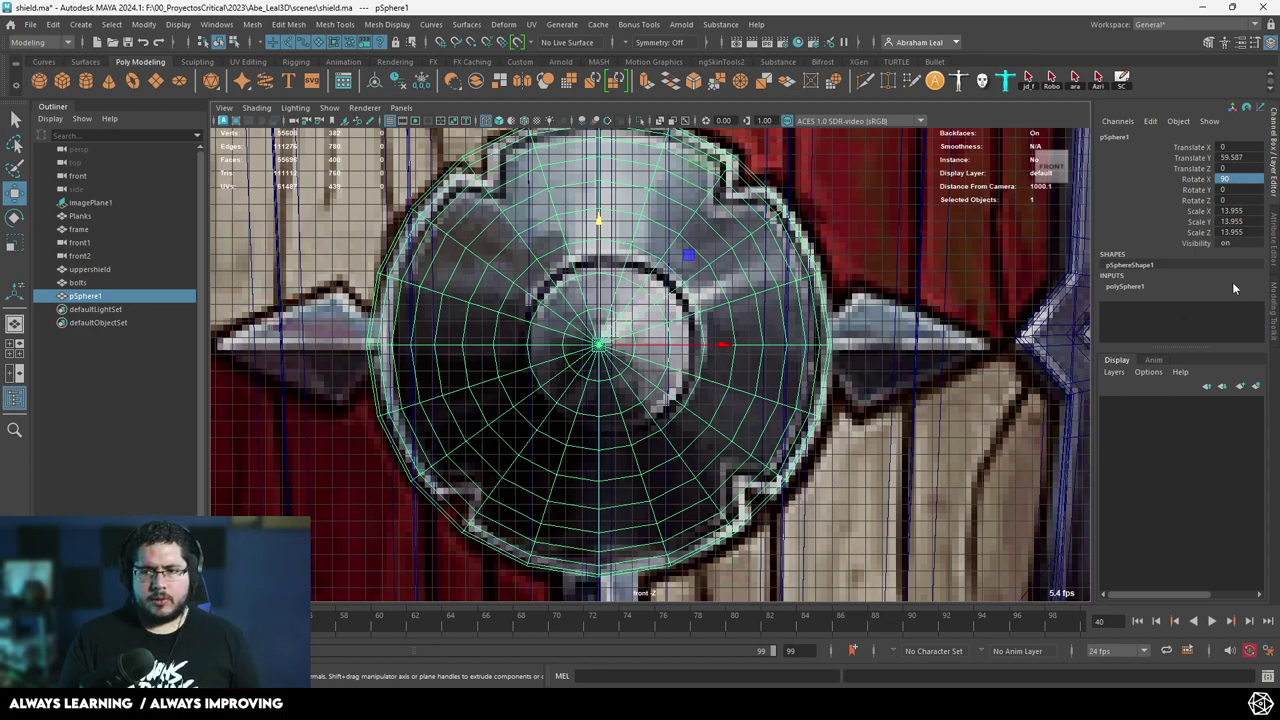
Set the sphere's Subdivisions Axis and Subdivisions Height to 24.
{"action": "left_click", "coordinate": [1151, 285]}
{"action": "left_click_drag", "start_coordinate": [1232, 318], "coordinate": [1234, 328]}
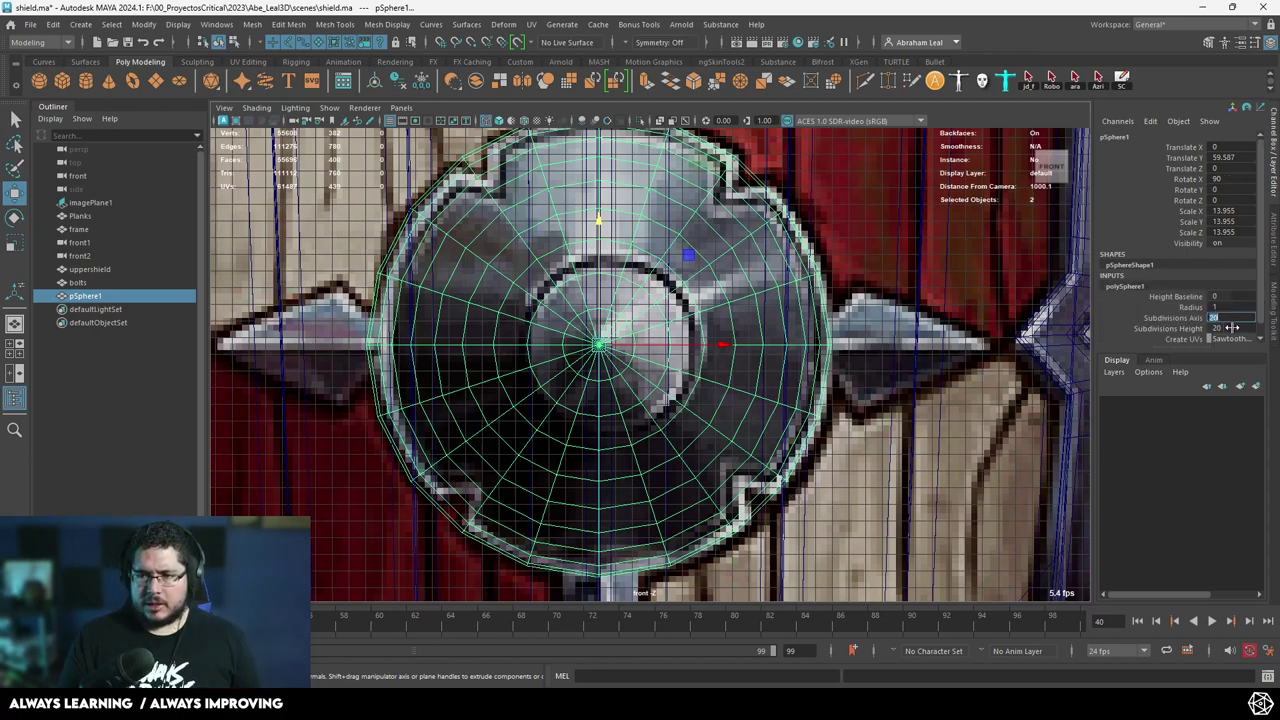
{"action": "left_click", "coordinate": [1232, 327]}
{"action": "type", "text": "24"}
{"action": "key", "text": "Return"}
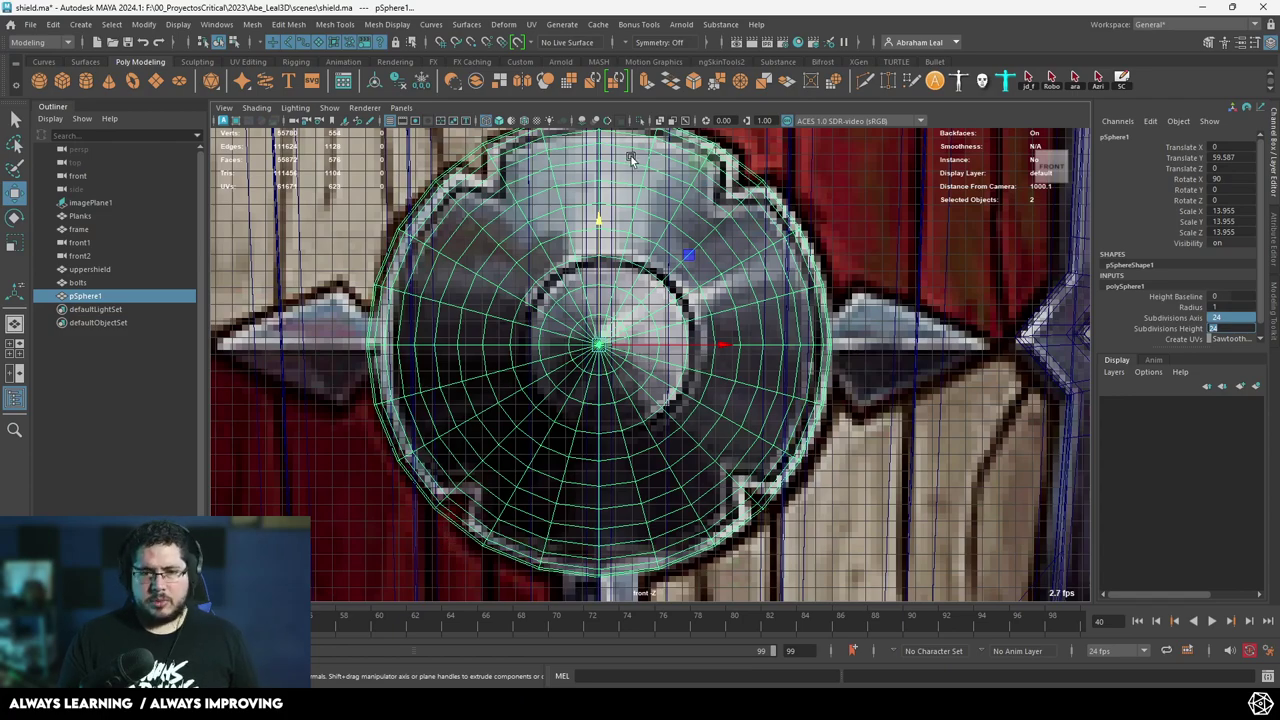
Select the sphere's diagonal edge loops to compare them with the boss's four notches, and return to object selection.
{"action": "right_click", "coordinate": [551, 206]}
{"action": "left_click", "coordinate": [534, 193]}
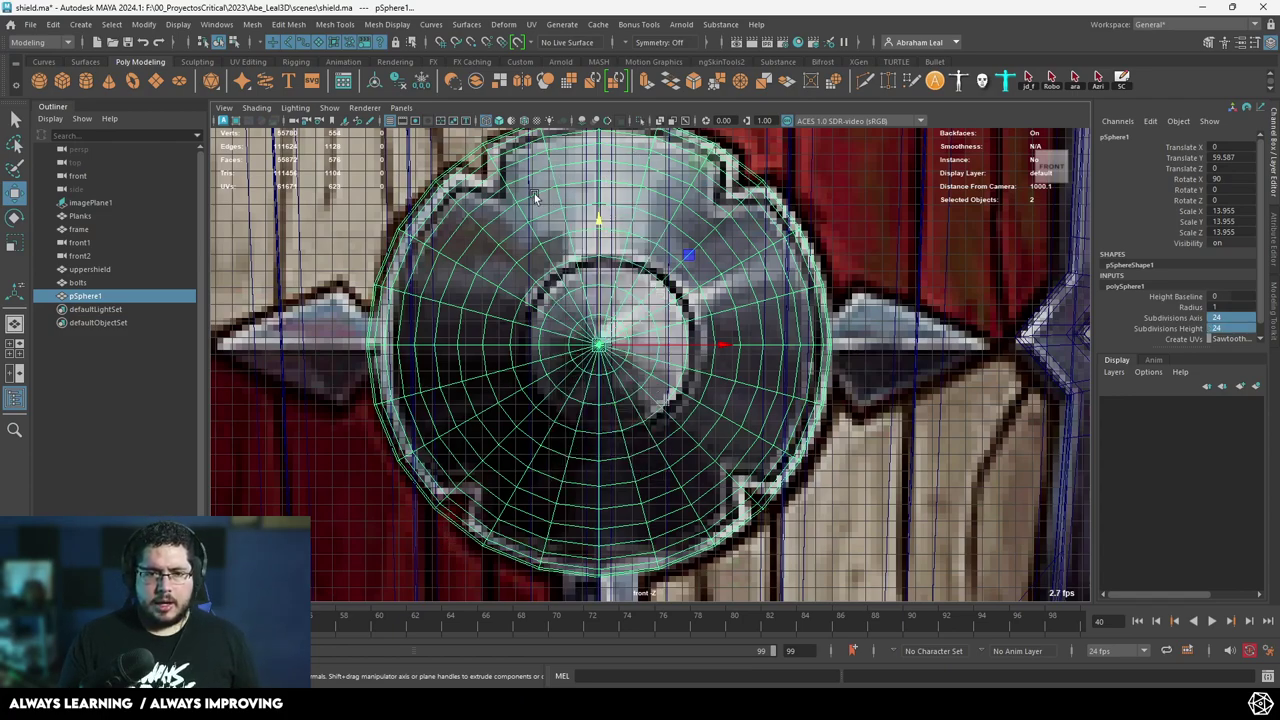
{"action": "right_click_drag", "start_coordinate": [534, 193], "coordinate": [535, 160]}
{"action": "left_click", "coordinate": [497, 168]}
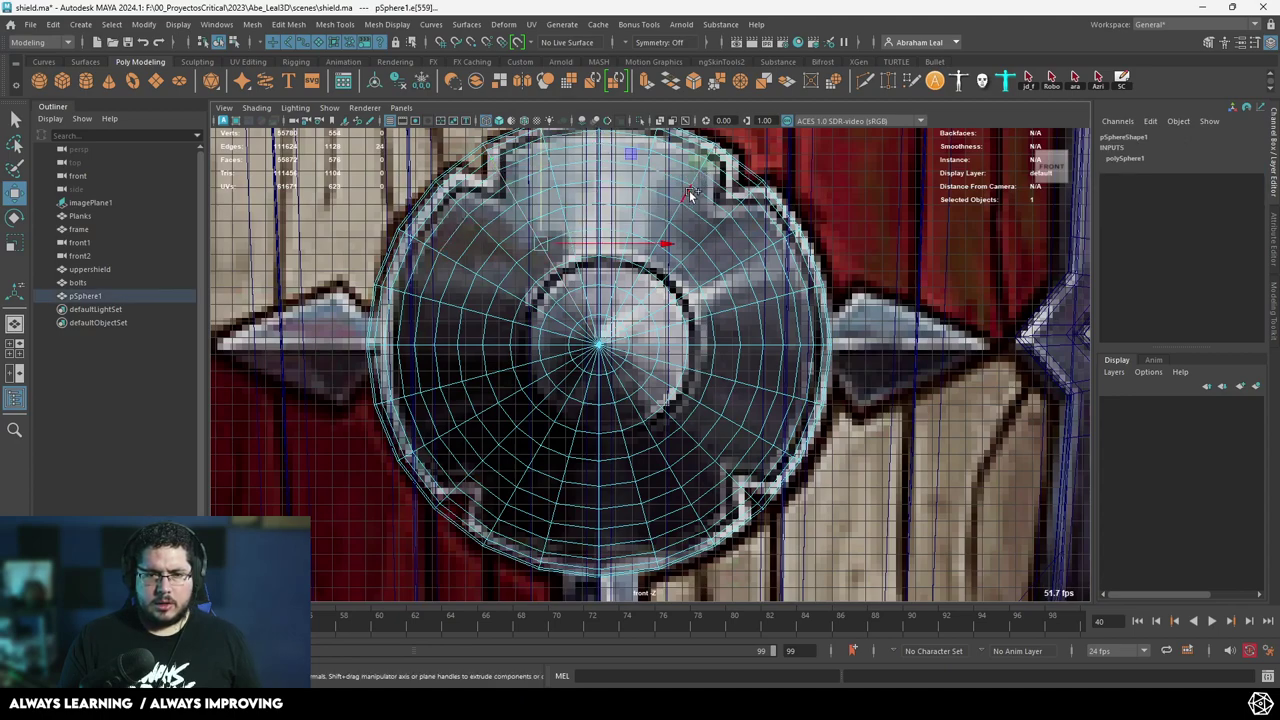
{"action": "double_click", "coordinate": [683, 197], "text": "shift"}
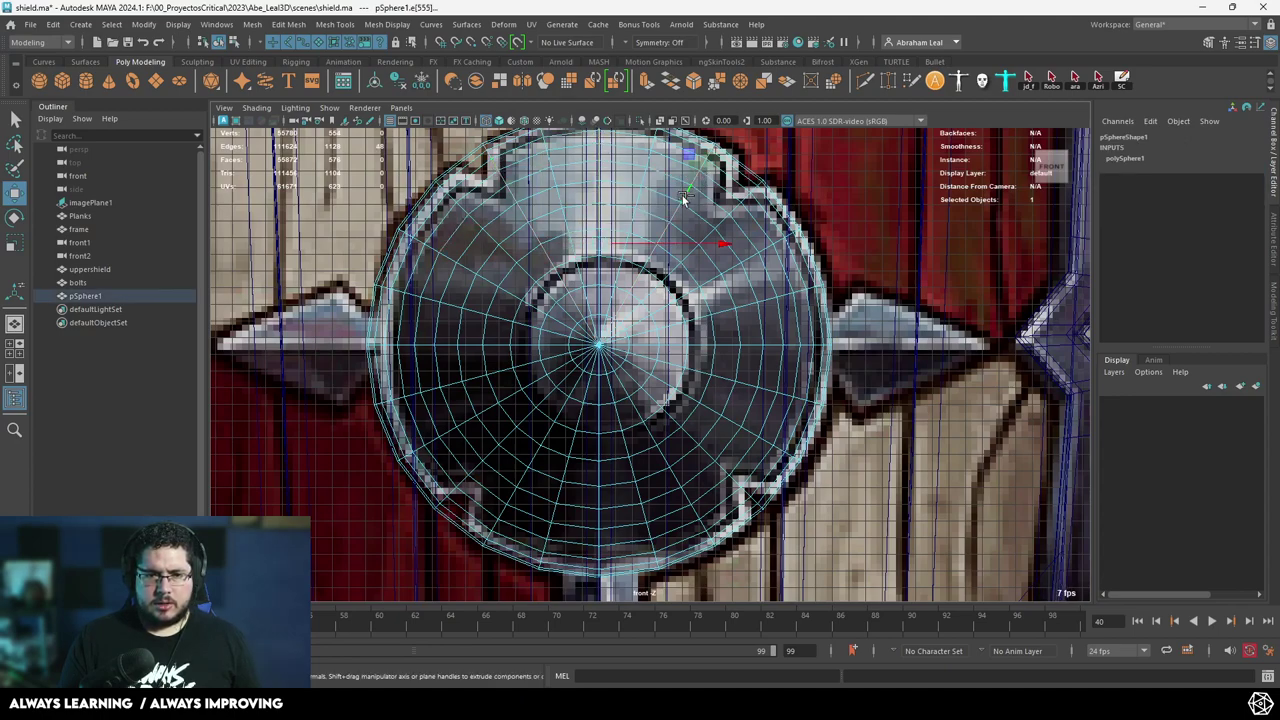
{"action": "double_click", "coordinate": [476, 470], "text": "shift"}
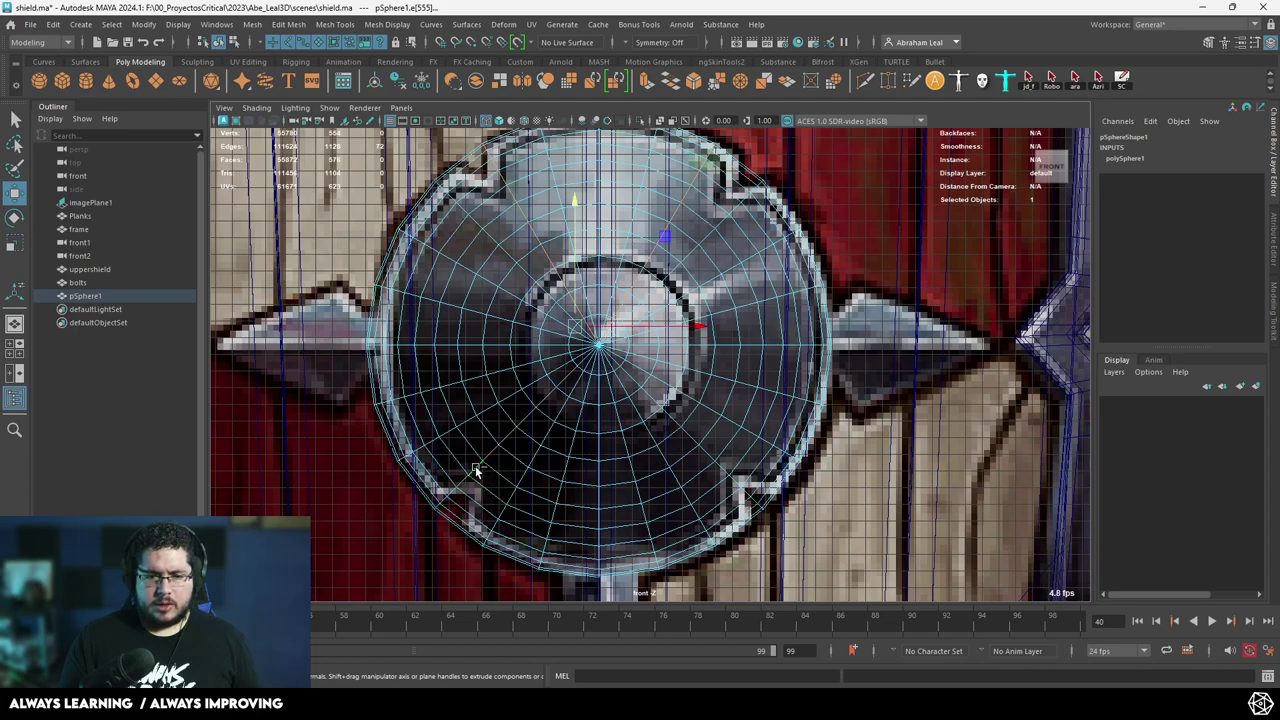
{"action": "double_click", "coordinate": [722, 470], "text": "shift"}
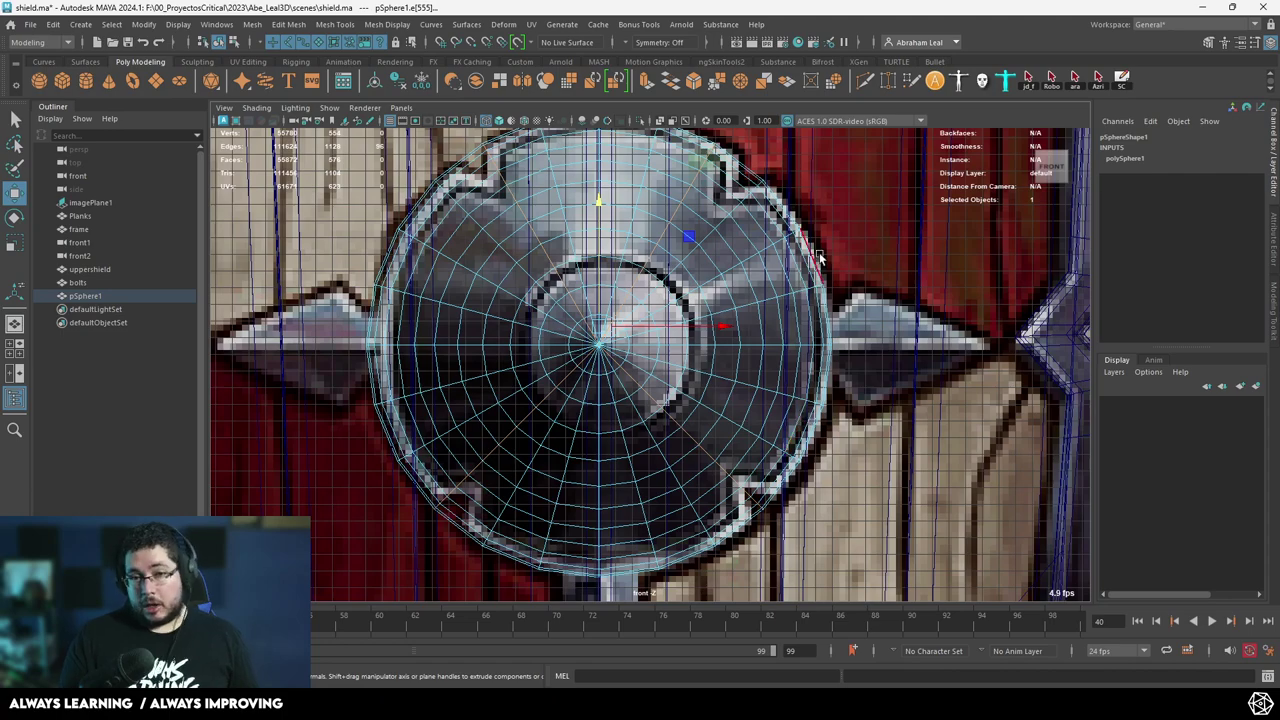
{"action": "right_click", "coordinate": [642, 239]}
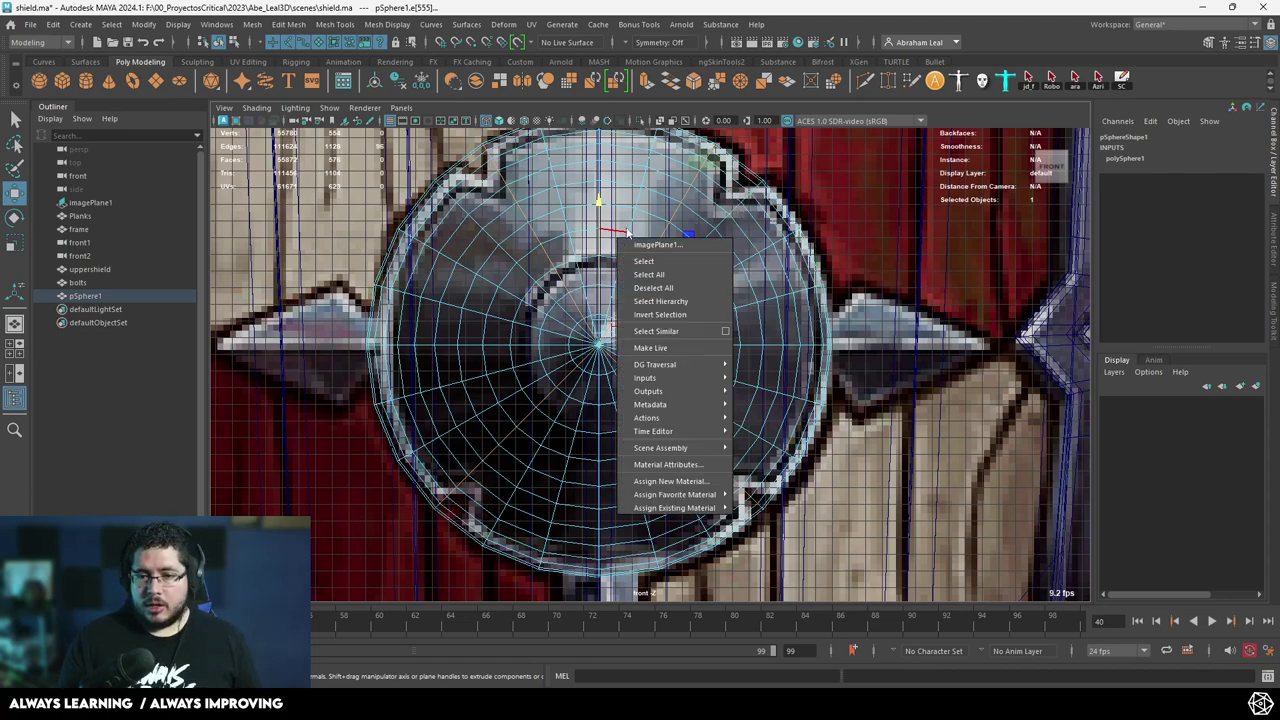
{"action": "left_click", "coordinate": [824, 250]}
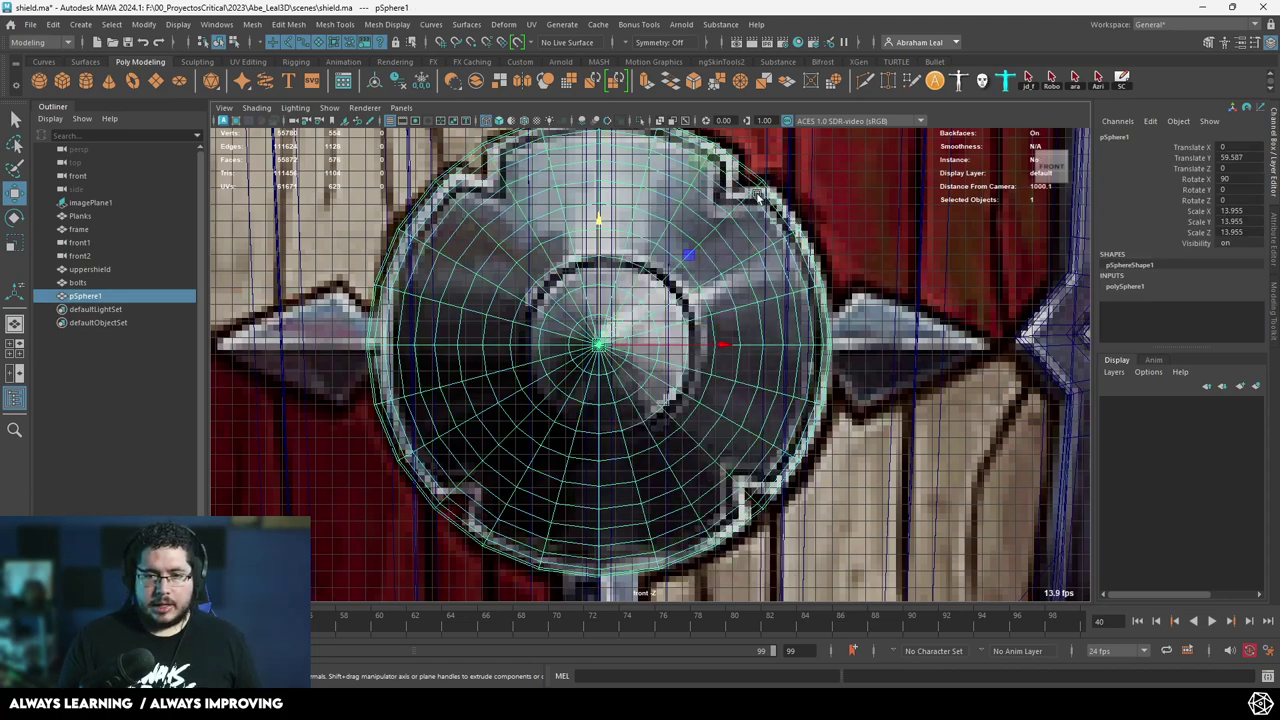
Try 32 for the sphere's Subdivisions Axis and replace it with 18.
{"action": "left_click", "coordinate": [803, 240]}
{"action": "left_click_drag", "start_coordinate": [1232, 318], "coordinate": [1230, 330]}
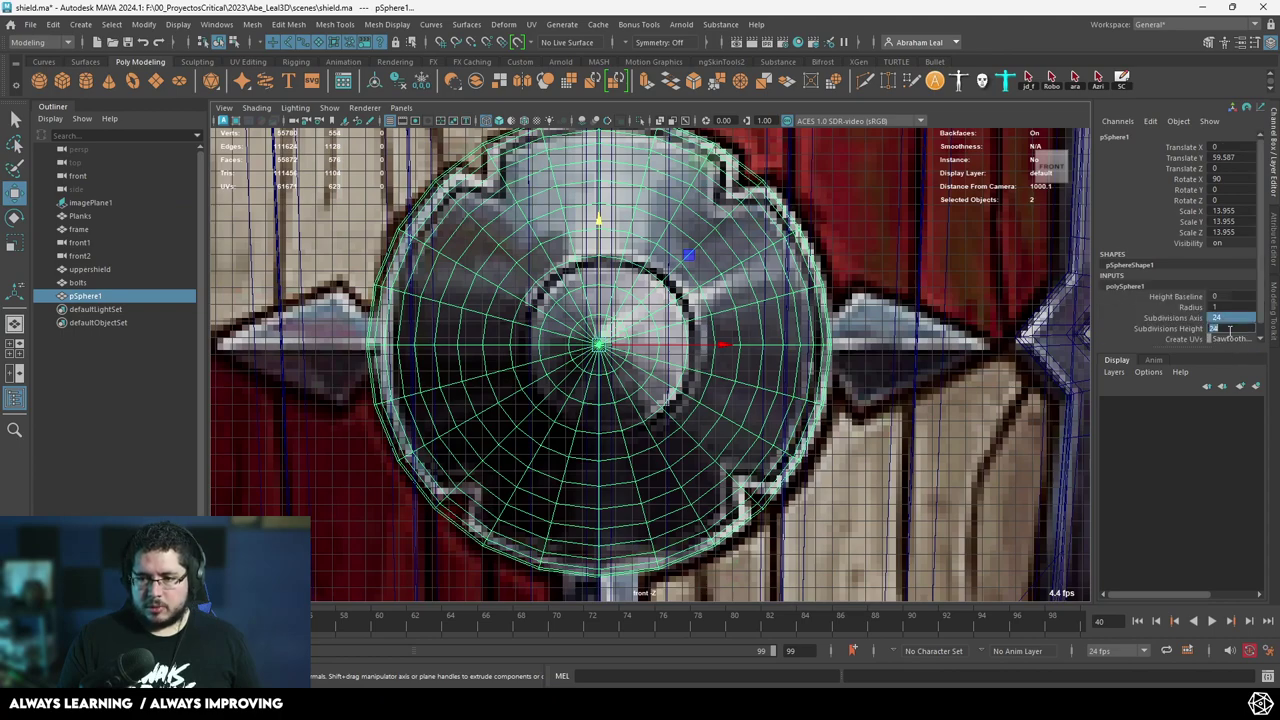
{"action": "left_click", "coordinate": [1242, 317]}
{"action": "type", "text": "3"}
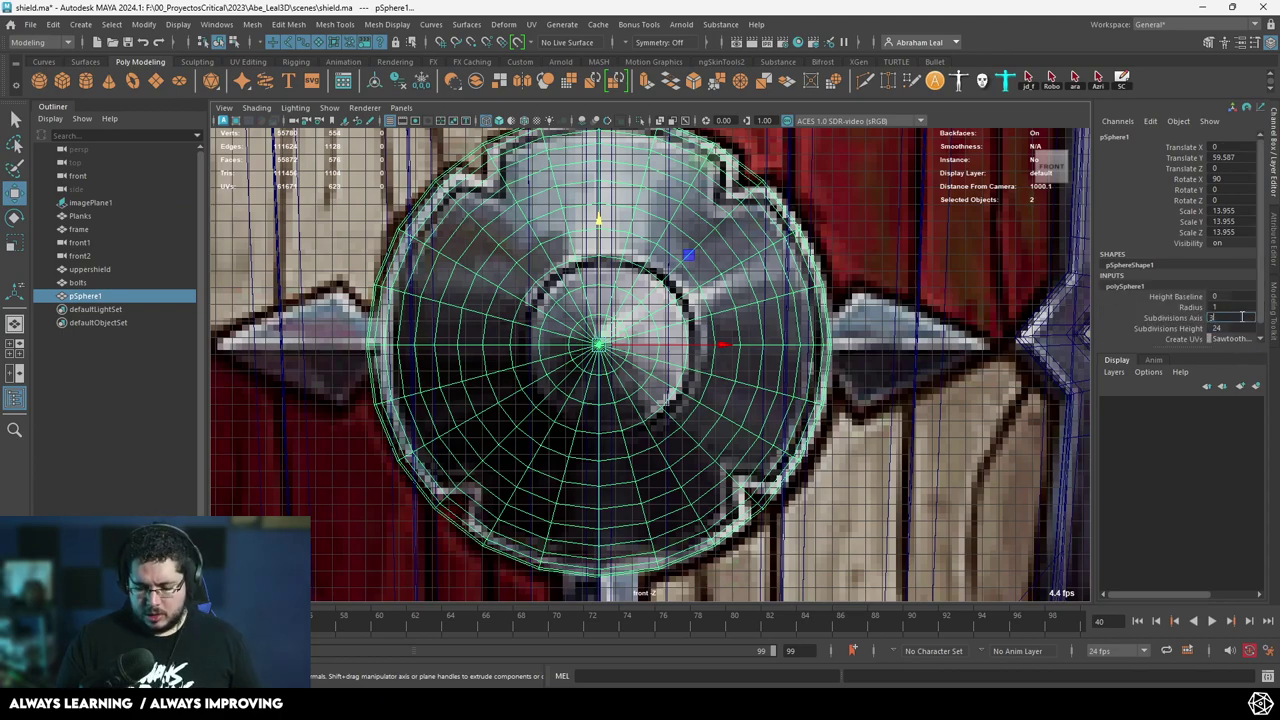
{"action": "type", "text": "2"}
{"action": "key", "text": "Return"}
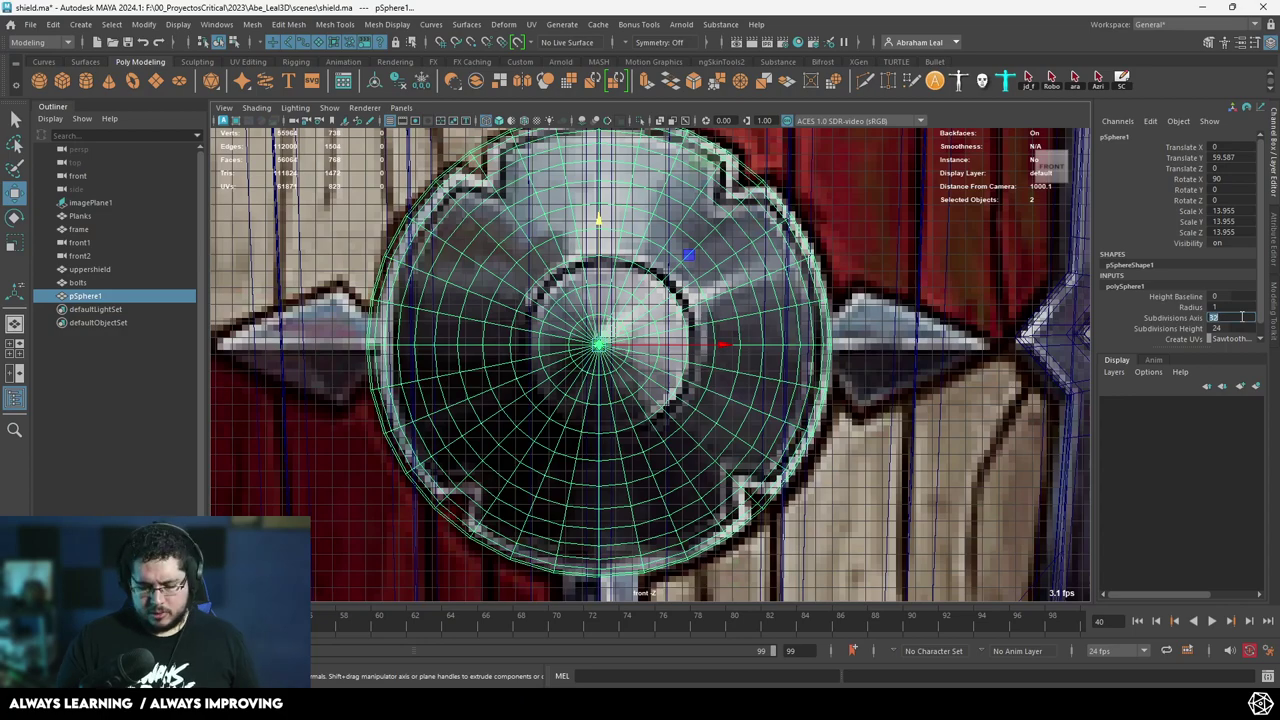
{"action": "type", "text": "18"}
{"action": "key", "text": "Return"}
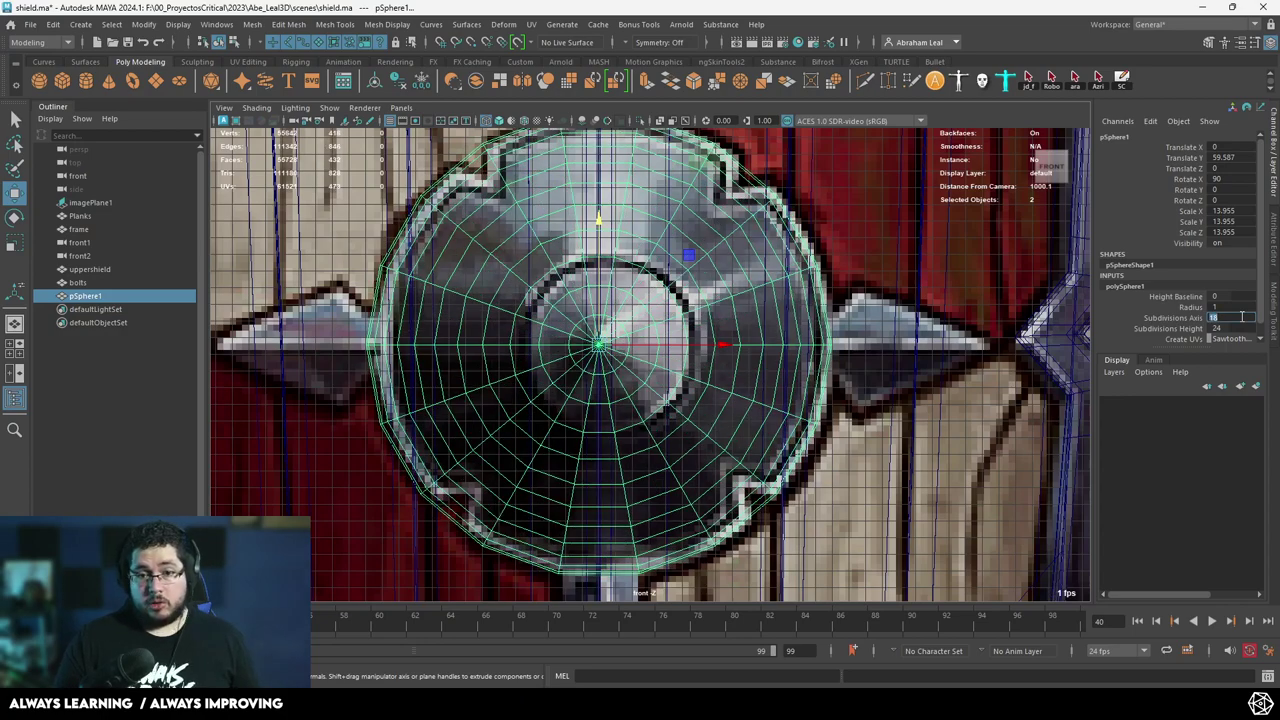
Try 40 and 22 for the sphere's Subdivisions Axis and settle on 24.
{"action": "type", "text": "4"}
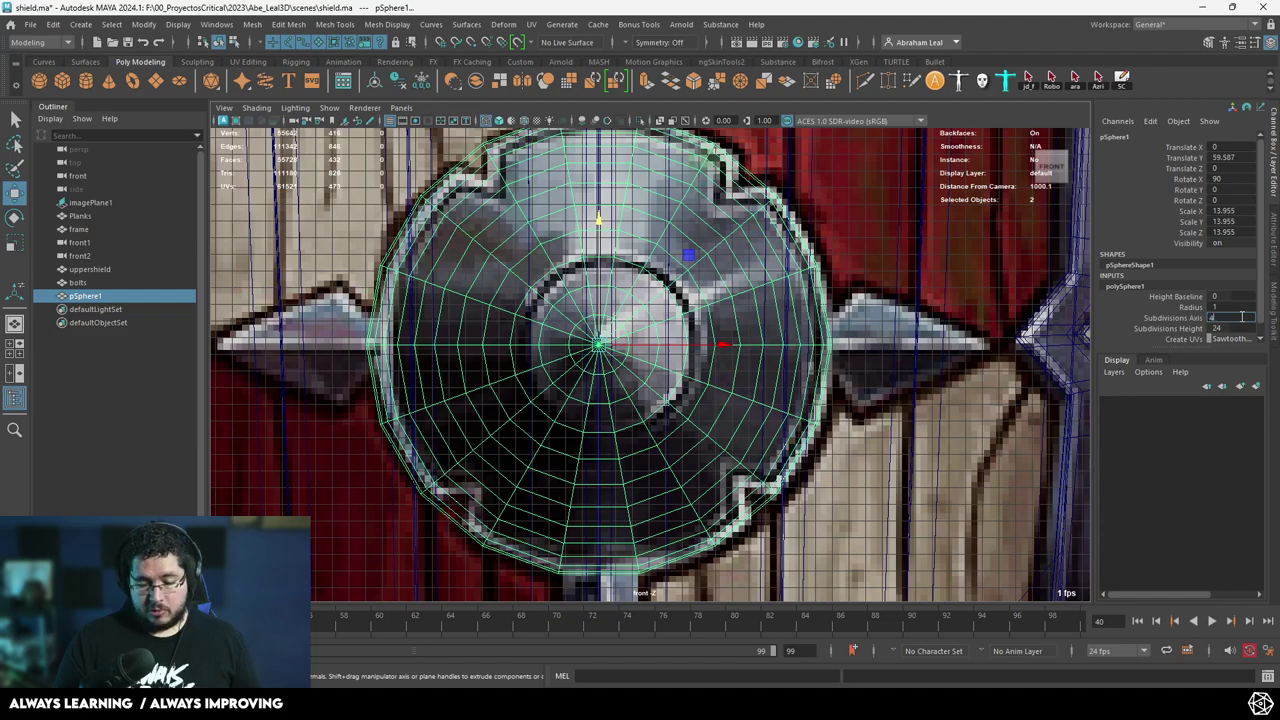
{"action": "type", "text": "0"}
{"action": "key", "text": "Return"}
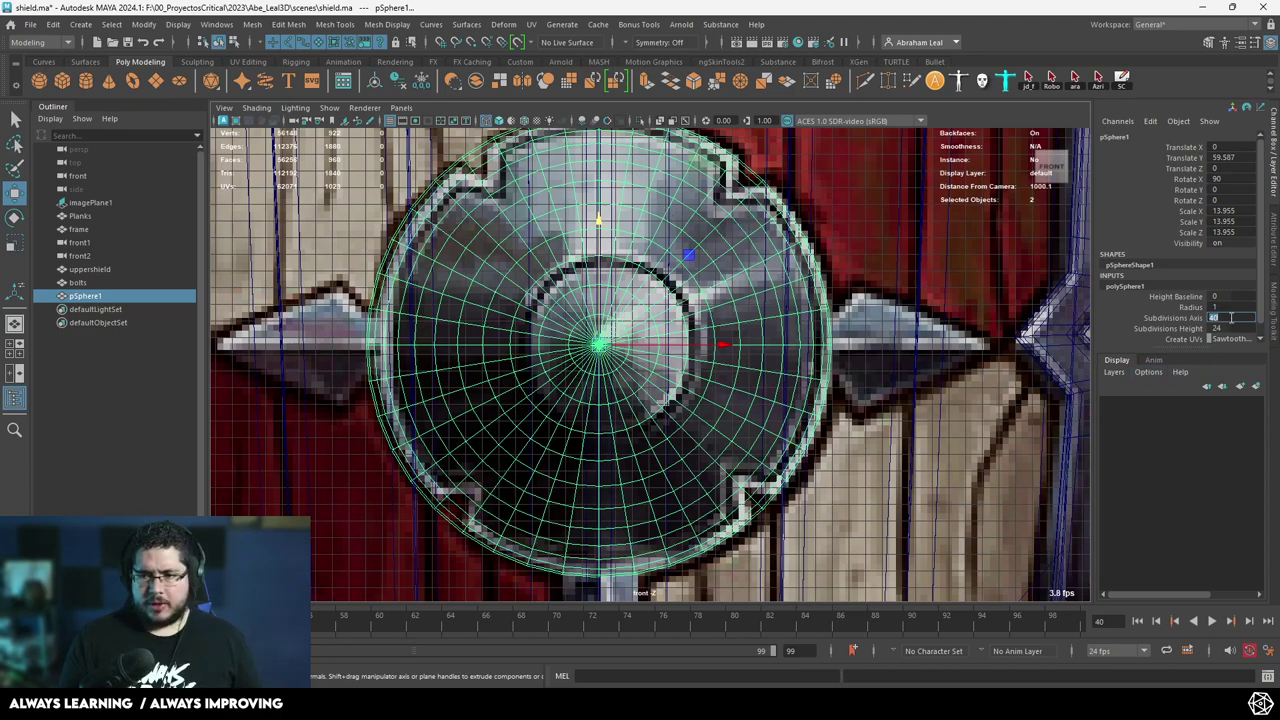
{"action": "type", "text": "22"}
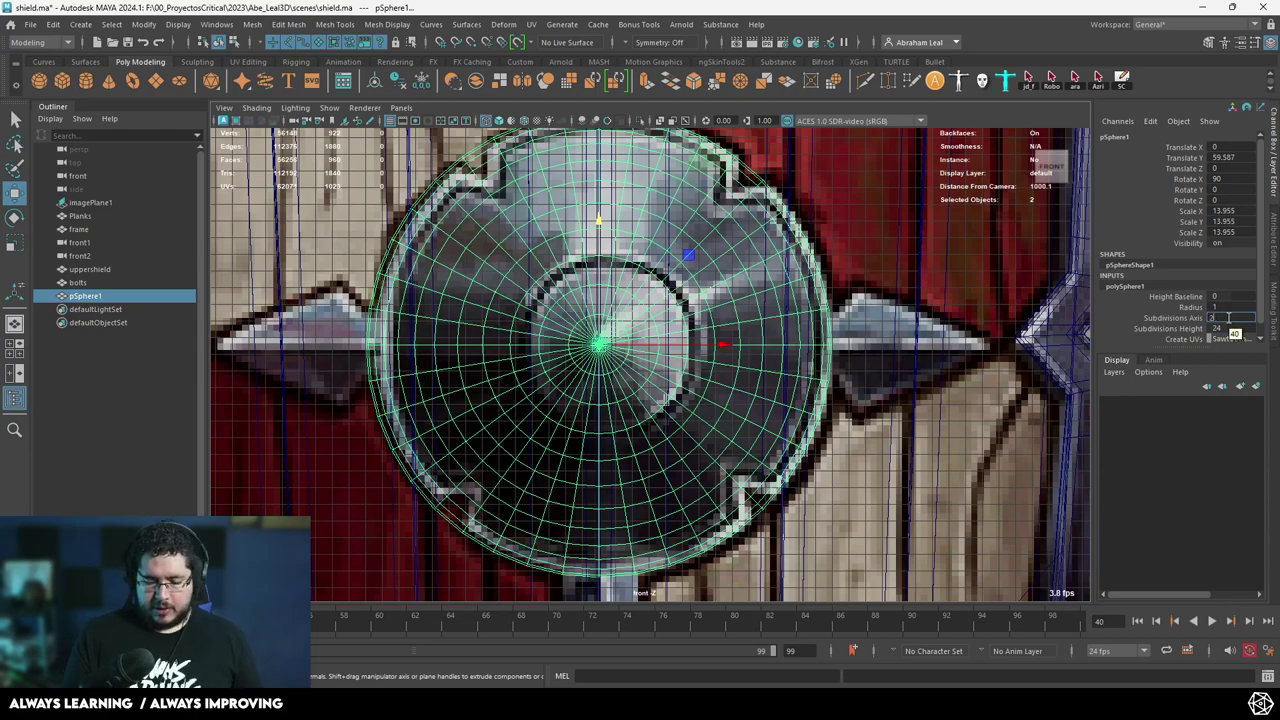
{"action": "key", "text": "Return"}
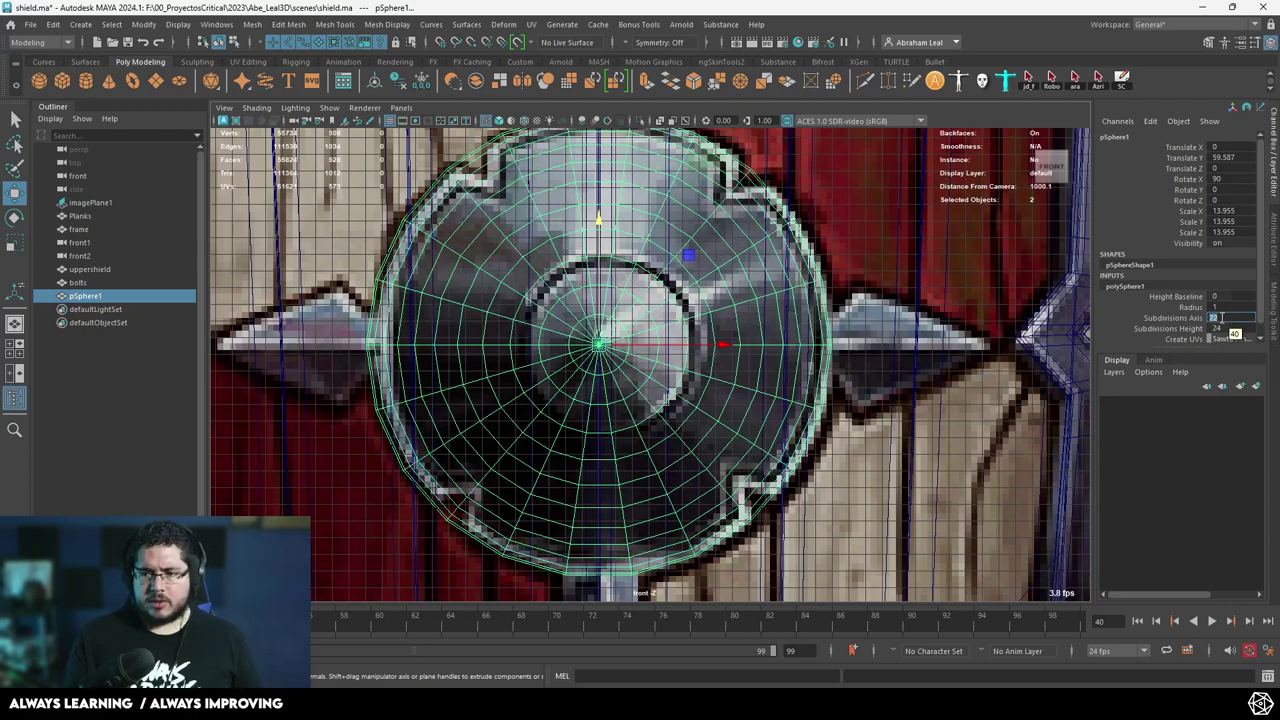
{"action": "key", "text": "Return"}
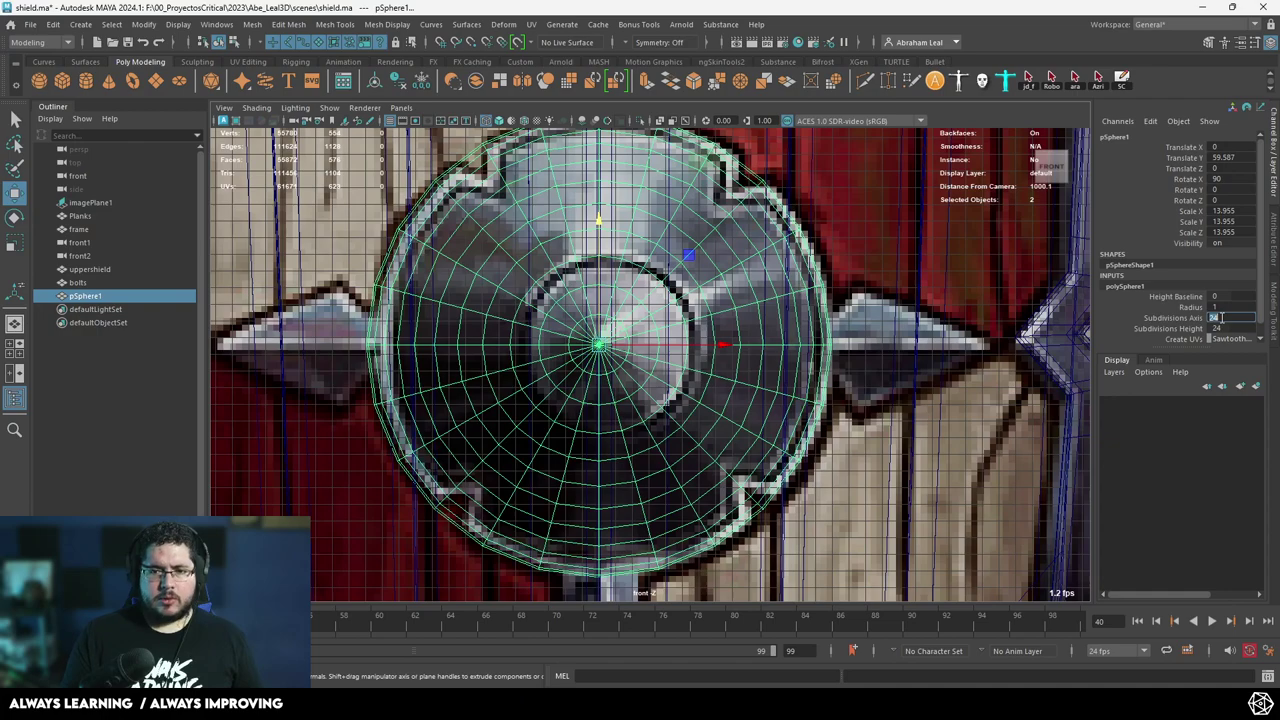
Try rotating the sphere on Z, including a value of 5, and reset Rotate Z to 0.
{"action": "left_click", "coordinate": [709, 235]}
{"action": "key", "text": "e"}
{"action": "left_click_drag", "start_coordinate": [665, 243], "coordinate": [656, 239]}
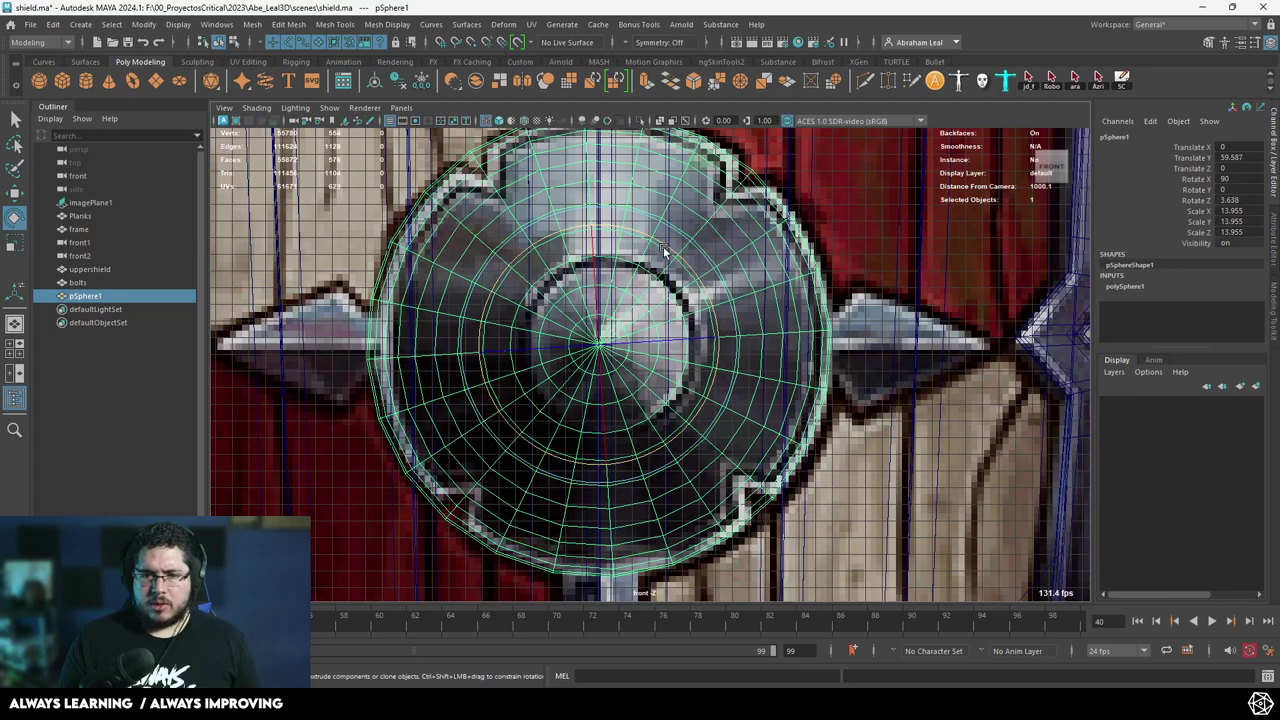
{"action": "left_click_drag", "start_coordinate": [667, 249], "coordinate": [671, 252]}
{"action": "left_click", "coordinate": [1242, 200]}
{"action": "type", "text": "5"}
{"action": "key", "text": "Return"}
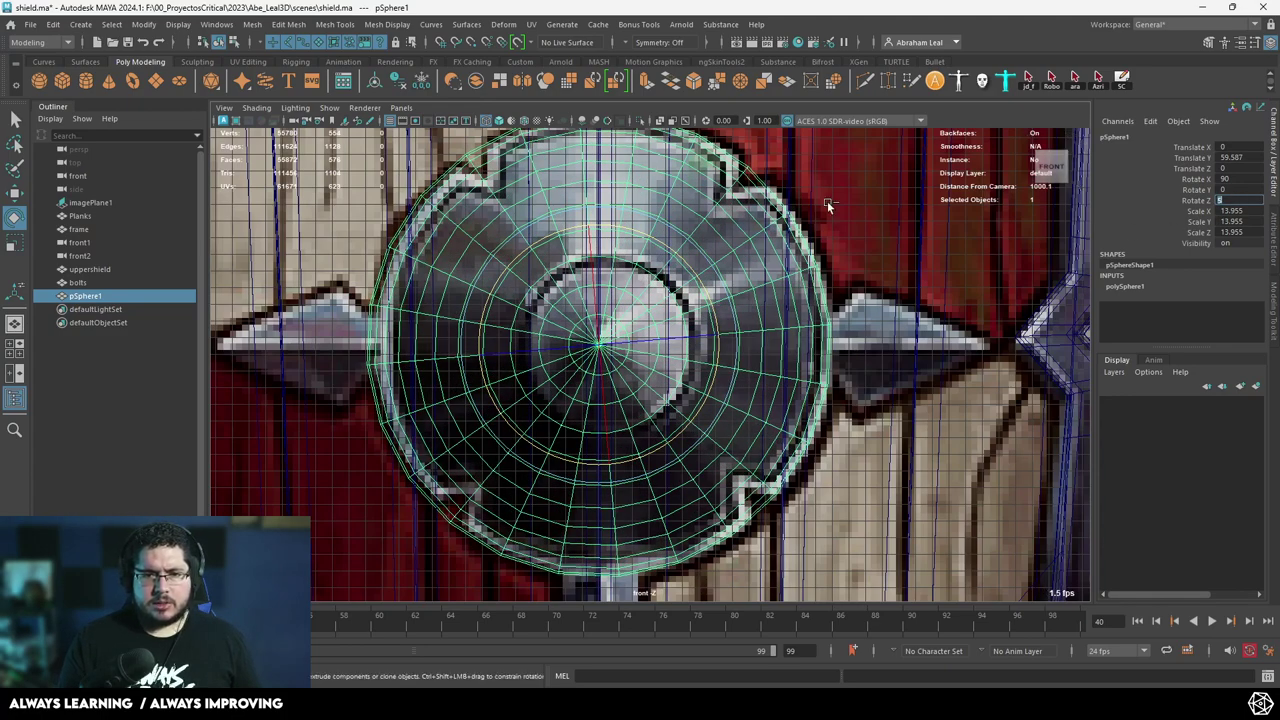
{"action": "key", "text": "ctrl+z"}
{"action": "double_click", "coordinate": [1230, 200]}
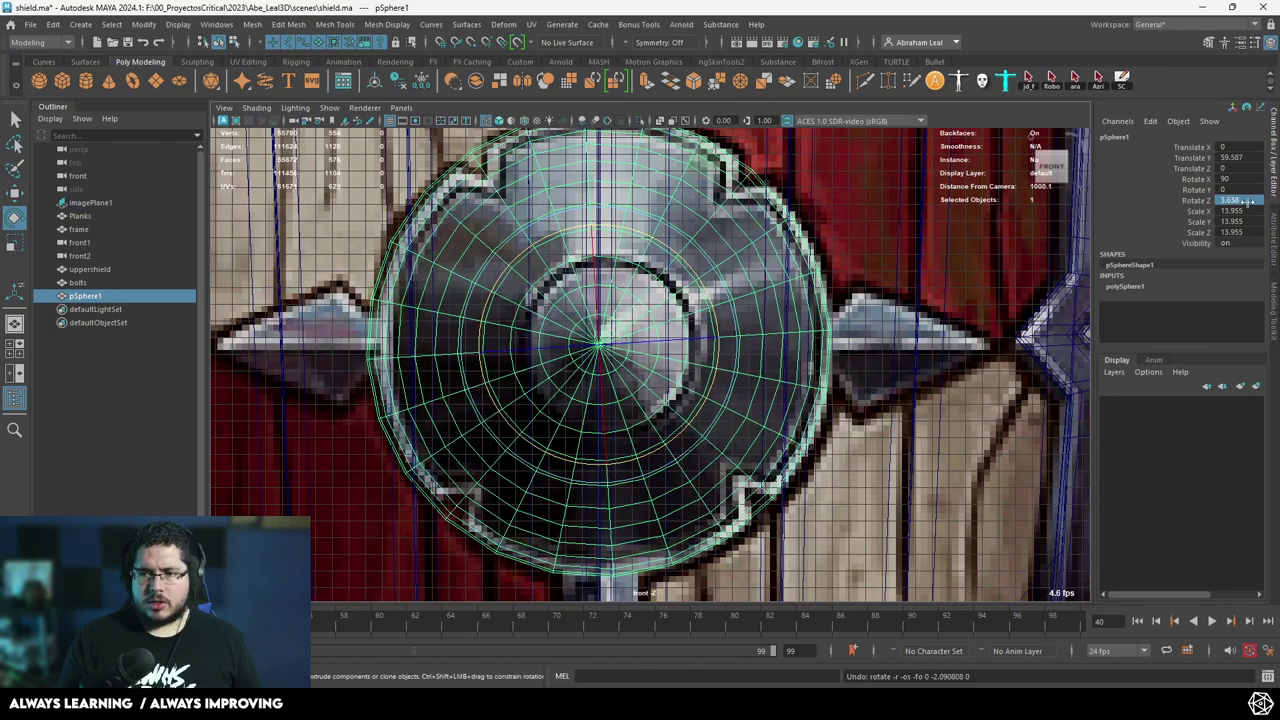
{"action": "type", "text": "0"}
{"action": "key", "text": "Return"}
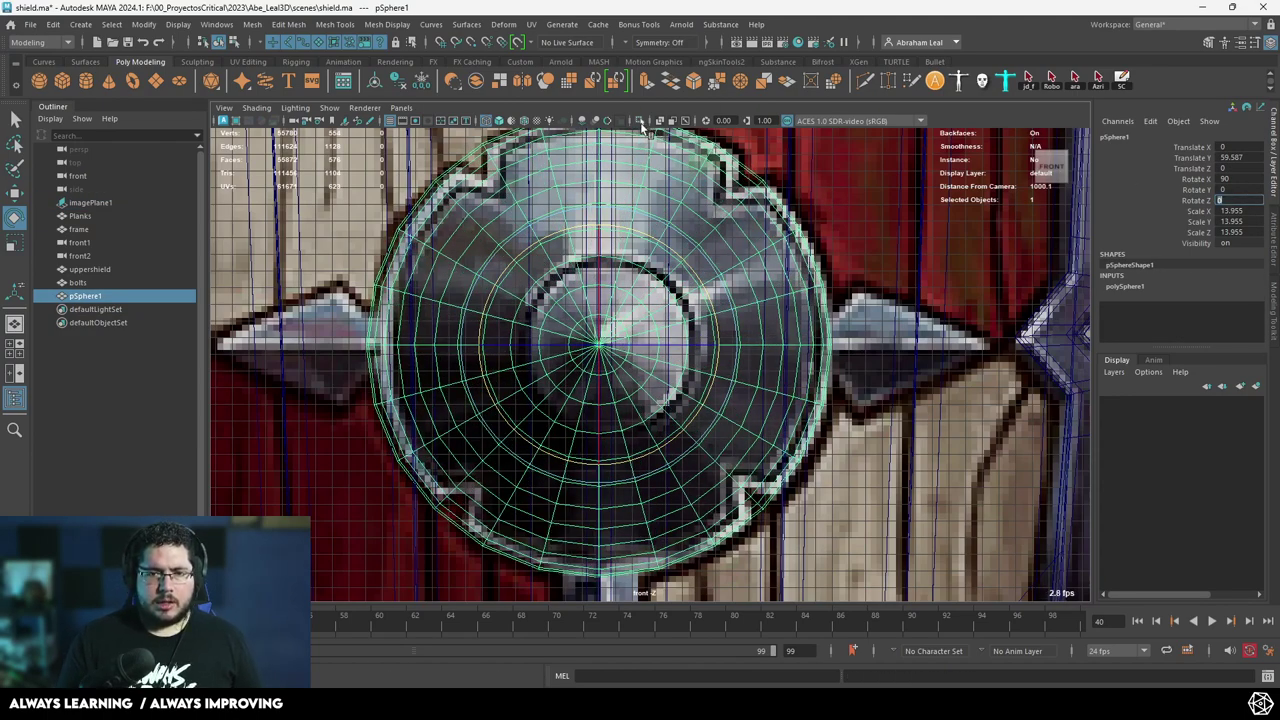
Isolate the sphere in the perspective view, try 20 for its Subdivisions Height and settle on 16.
{"action": "left_click", "coordinate": [640, 121]}
{"action": "left_click_drag", "start_coordinate": [694, 272], "coordinate": [729, 230], "text": "alt"}
{"action": "key", "text": "space"}
{"action": "middle_click_drag", "start_coordinate": [772, 306], "coordinate": [808, 299], "text": "alt"}
{"action": "key", "text": "f"}
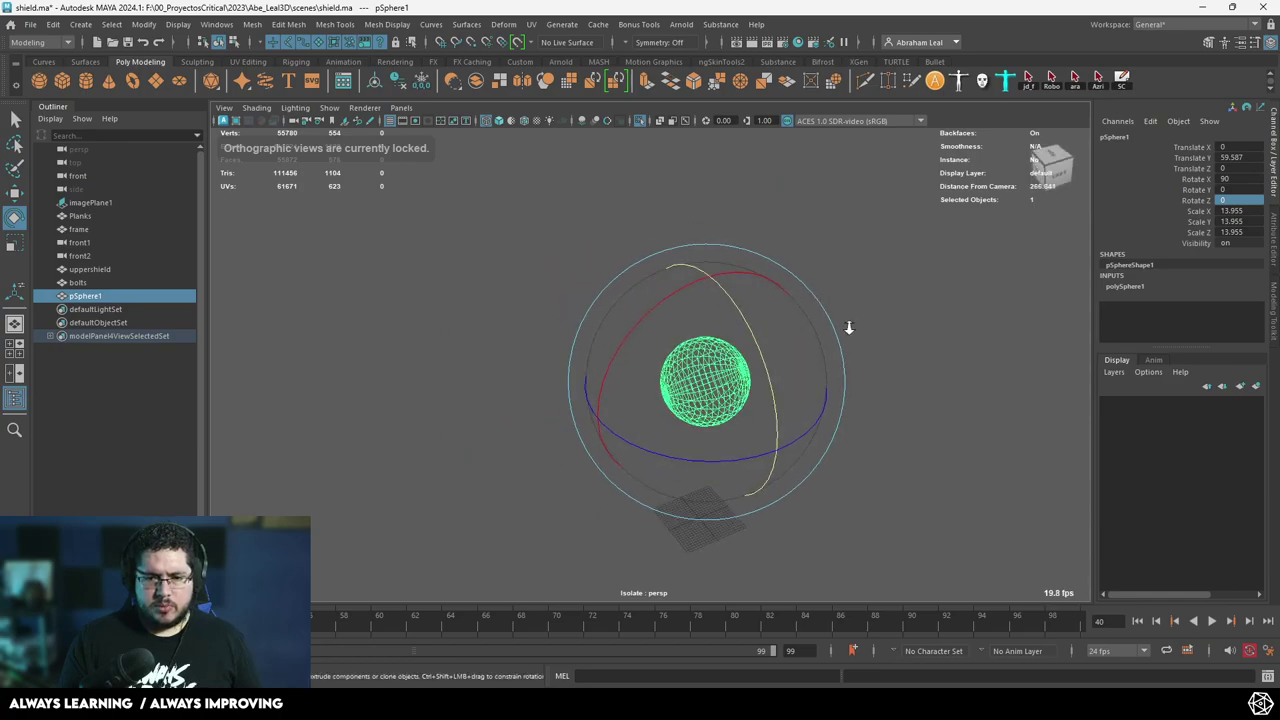
{"action": "left_click", "coordinate": [1125, 287]}
{"action": "double_click", "coordinate": [1230, 328]}
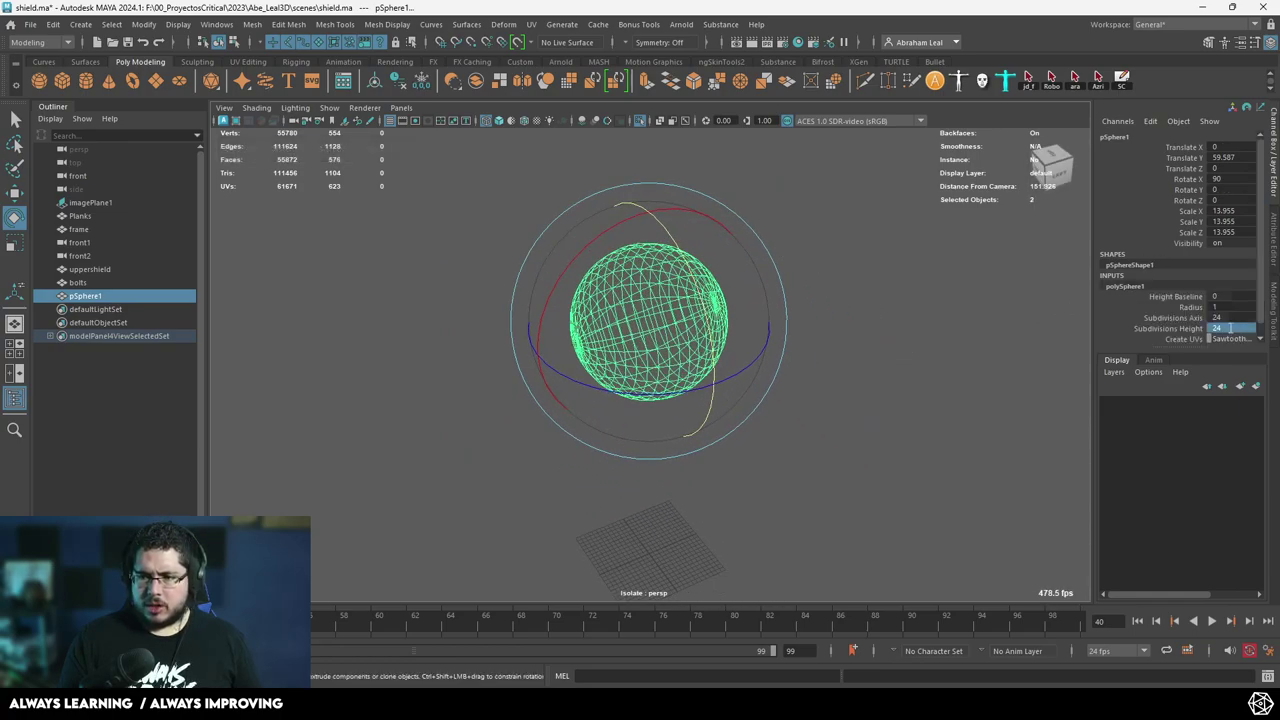
{"action": "type", "text": "20"}
{"action": "key", "text": "Return"}
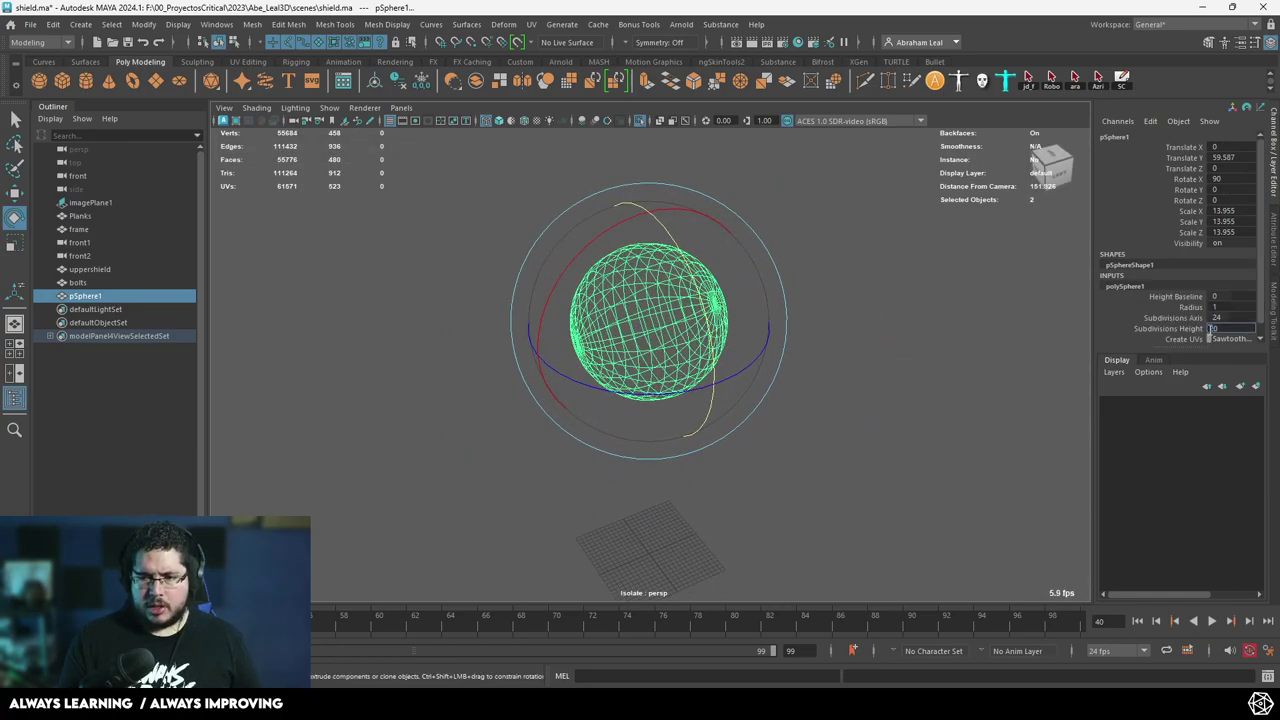
{"action": "type", "text": "16"}
{"action": "key", "text": "Return"}
{"action": "left_click", "coordinate": [1043, 362]}
Select the faces of the sphere's back half from the side and delete them to leave a hemisphere.
{"action": "left_click_drag", "start_coordinate": [760, 295], "coordinate": [660, 265], "text": "alt"}
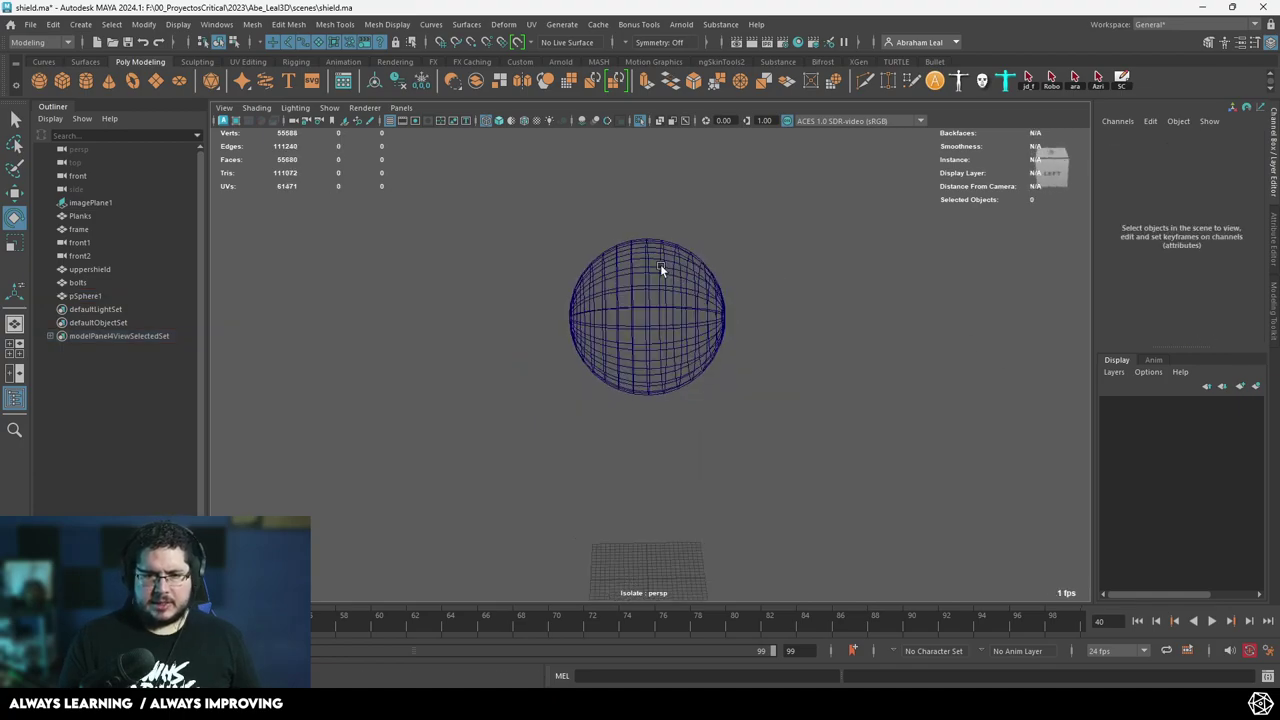
{"action": "scroll", "coordinate": [655, 240], "scroll_direction": "up", "scroll_amount": 5}
{"action": "left_click", "coordinate": [652, 222]}
{"action": "left_click_drag", "start_coordinate": [638, 162], "coordinate": [662, 163], "text": "alt"}
{"action": "key", "text": "q"}
{"action": "right_click_drag", "start_coordinate": [660, 163], "coordinate": [656, 194]}
{"action": "scroll", "coordinate": [655, 192], "scroll_direction": "down", "scroll_amount": 5}
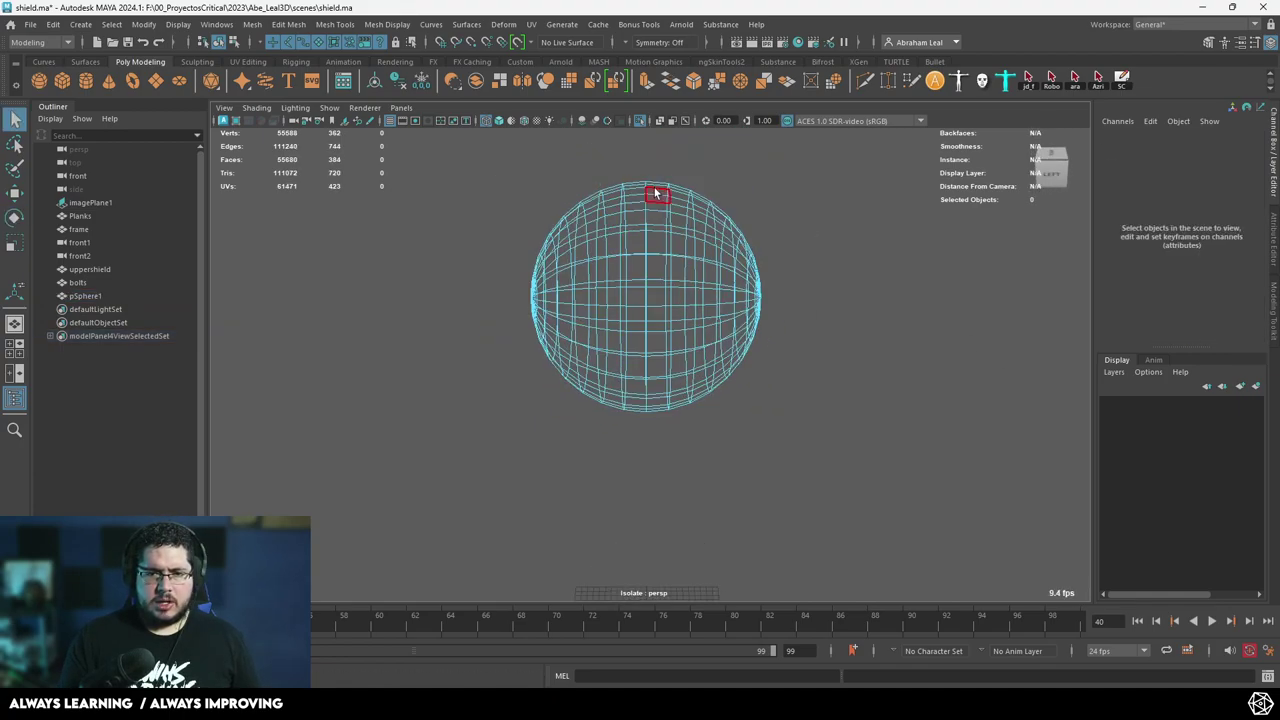
{"action": "left_click_drag", "start_coordinate": [640, 170], "coordinate": [495, 430]}
{"action": "key", "text": "Delete"}
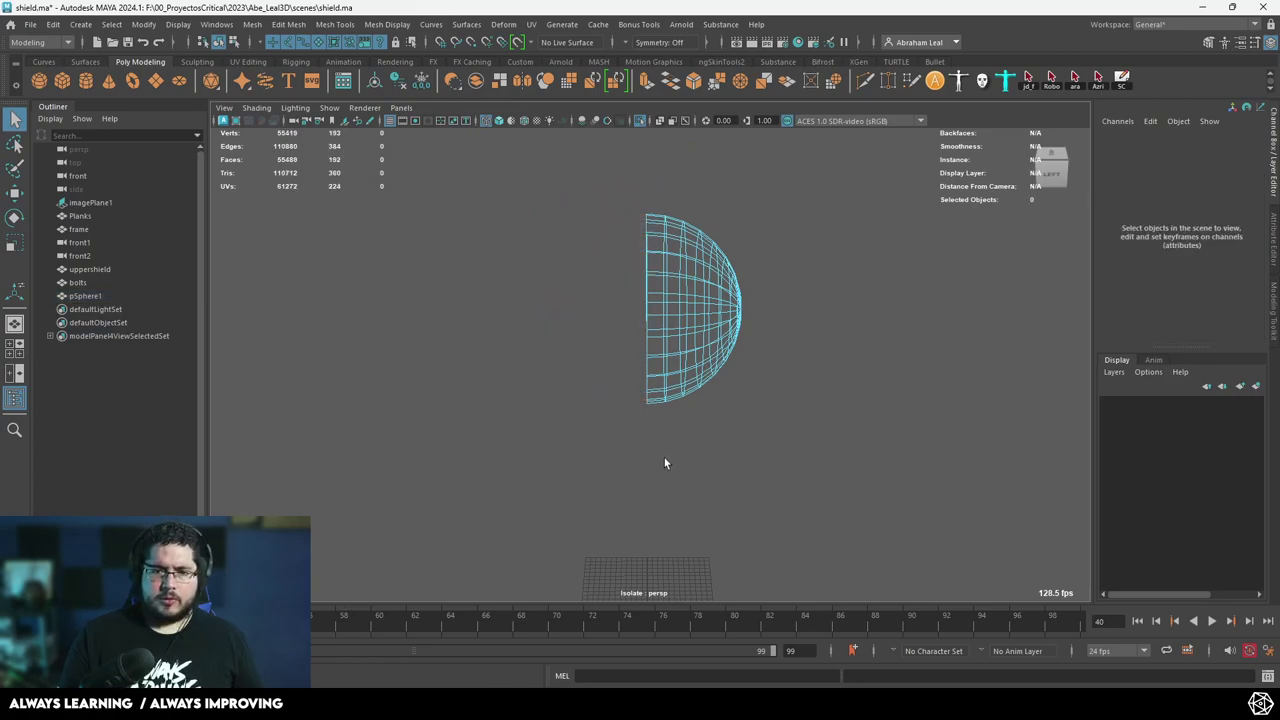
Show the hemisphere as wireframe in the front view and end its isolation to compare it with the reference boss.
{"action": "key", "text": "space"}
{"action": "left_click_drag", "start_coordinate": [714, 277], "coordinate": [720, 299]}
{"action": "scroll", "coordinate": [720, 299], "scroll_direction": "down", "scroll_amount": 4}
{"action": "key", "text": "4"}
{"action": "key", "text": "space"}
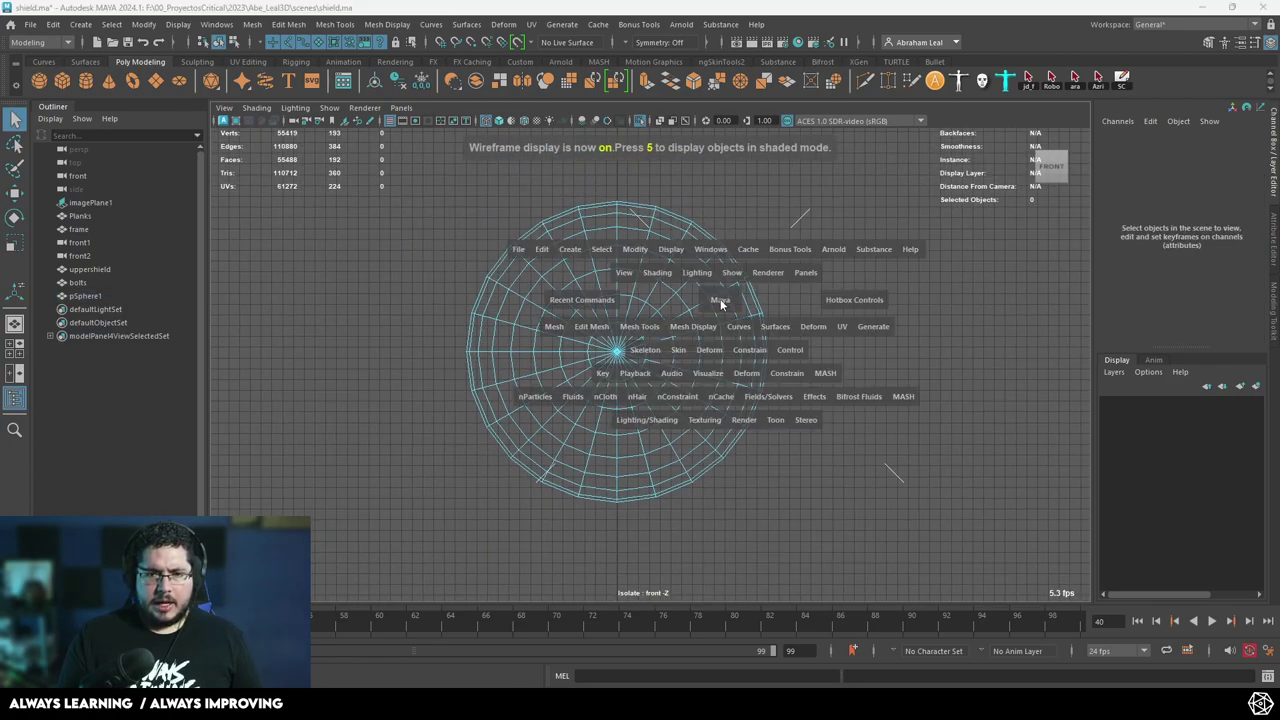
{"action": "left_click", "coordinate": [640, 120]}
{"action": "scroll", "coordinate": [663, 303], "scroll_direction": "down", "scroll_amount": 2}
{"action": "scroll", "coordinate": [680, 330], "scroll_direction": "up", "scroll_amount": 2}
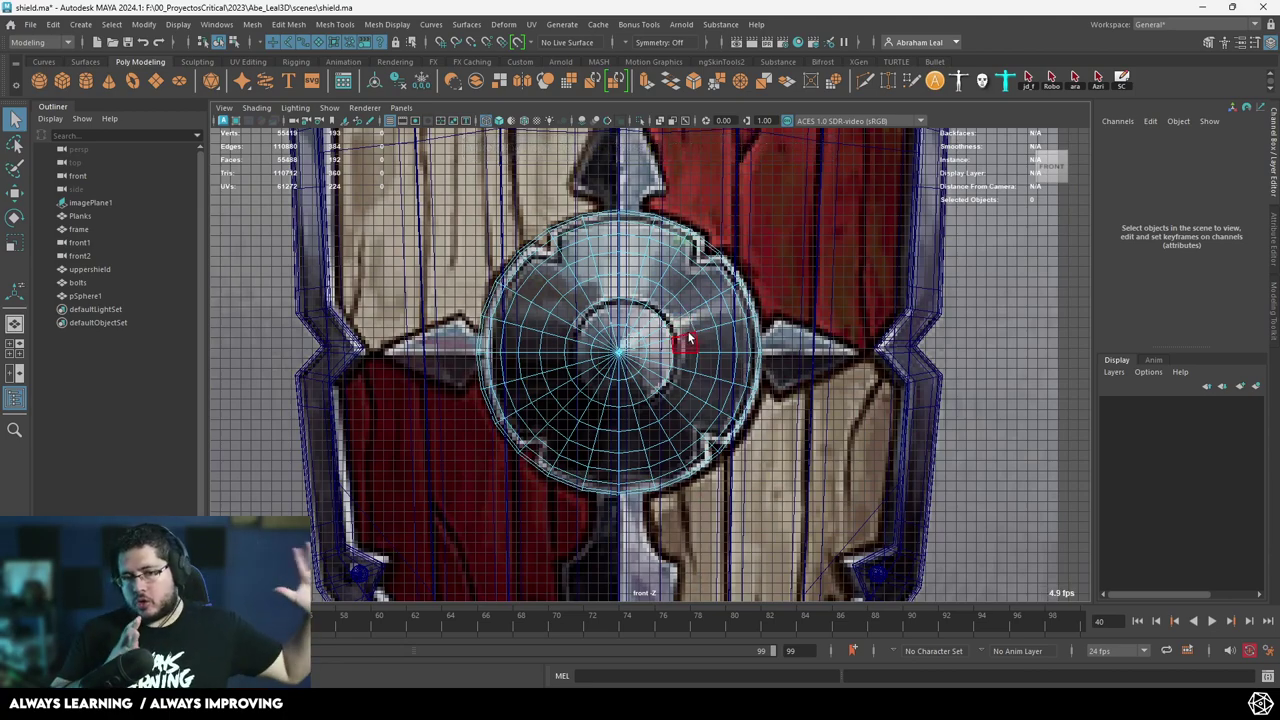
{"action": "scroll", "coordinate": [716, 276], "scroll_direction": "up", "scroll_amount": 2}
Move the hemisphere forward to about 1.064 on Z in the shaded perspective view and save the scene.
{"action": "key", "text": "space"}
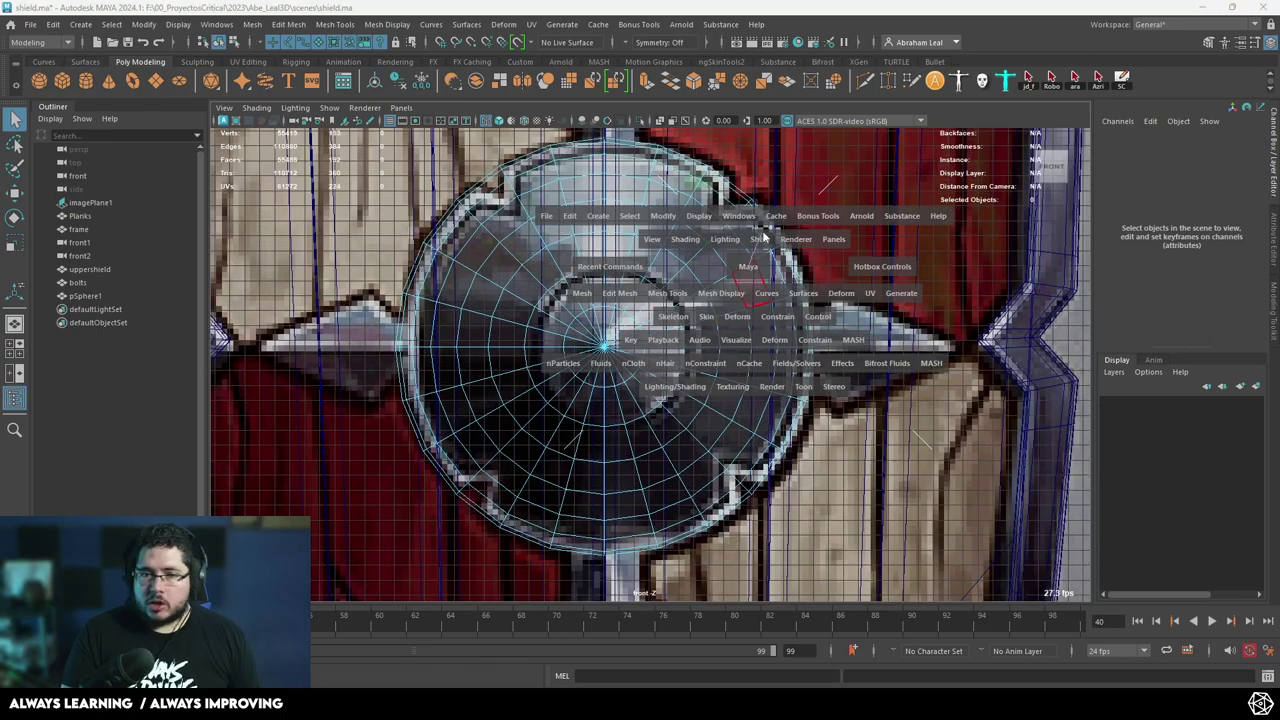
{"action": "mouse_move", "coordinate": [778, 258]}
{"action": "left_mouse_down", "text": "alt"}
{"action": "mouse_move", "coordinate": [734, 303]}
{"action": "mouse_move", "coordinate": [790, 317]}
{"action": "mouse_move", "coordinate": [780, 275]}
{"action": "left_mouse_up", "text": "alt"}
{"action": "key", "text": "space"}
{"action": "key", "text": "space"}
{"action": "mouse_move", "coordinate": [740, 290]}
{"action": "left_mouse_down", "text": "alt"}
{"action": "mouse_move", "coordinate": [662, 316]}
{"action": "mouse_move", "coordinate": [744, 276]}
{"action": "mouse_move", "coordinate": [674, 303]}
{"action": "left_mouse_up", "text": "alt"}
{"action": "left_click", "coordinate": [738, 271]}
{"action": "key", "text": "r"}
{"action": "key", "text": "5"}
{"action": "mouse_move", "coordinate": [788, 322]}
{"action": "left_mouse_down", "text": "alt"}
{"action": "mouse_move", "coordinate": [570, 340]}
{"action": "mouse_move", "coordinate": [512, 407]}
{"action": "mouse_move", "coordinate": [570, 409]}
{"action": "mouse_move", "coordinate": [634, 434]}
{"action": "left_mouse_up", "text": "alt"}
{"action": "key", "text": "w"}
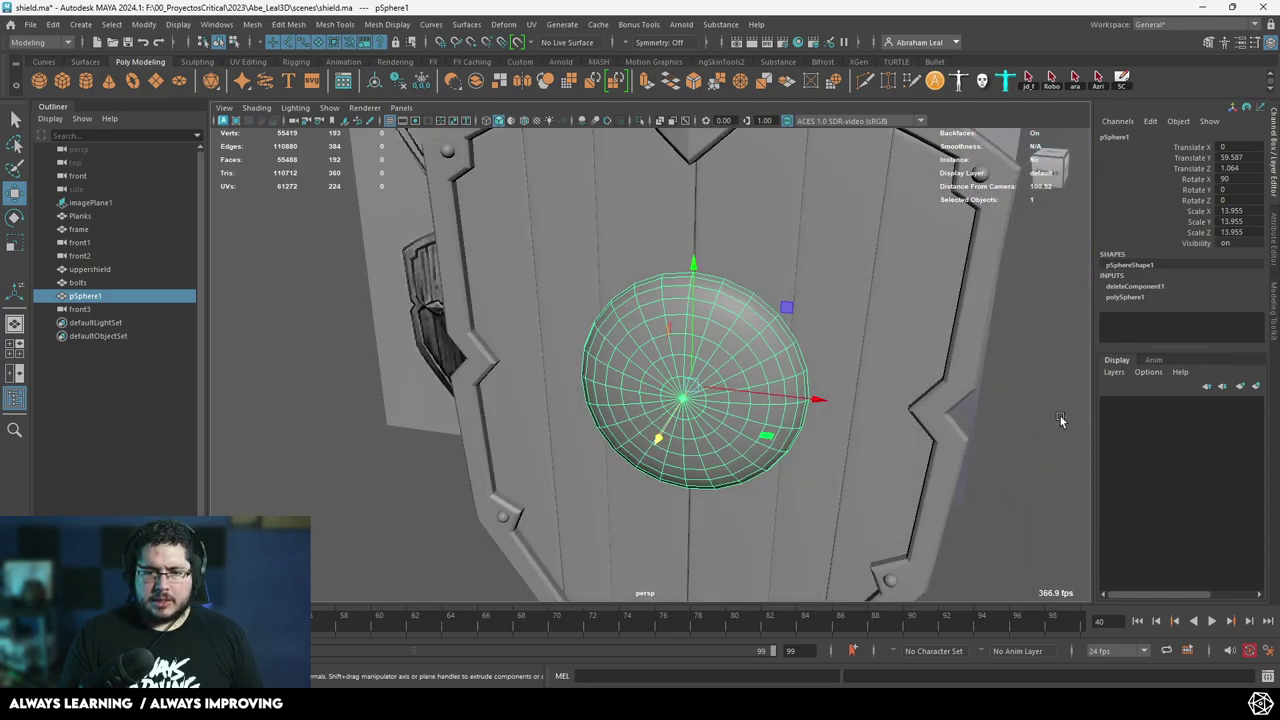
{"action": "left_click", "coordinate": [1061, 420]}
{"action": "key", "text": "ctrl+s"}
Select the hemisphere's diagonal edges in the front wireframe view to compare them with the boss's four notches.
{"action": "key", "text": "space"}
{"action": "left_click_drag", "start_coordinate": [1067, 447], "coordinate": [1068, 468]}
{"action": "scroll", "coordinate": [649, 349], "scroll_direction": "down", "scroll_amount": 2}
{"action": "left_click", "coordinate": [649, 349]}
{"action": "key", "text": "4"}
{"action": "middle_click_drag", "start_coordinate": [686, 224], "coordinate": [726, 284], "text": "alt"}
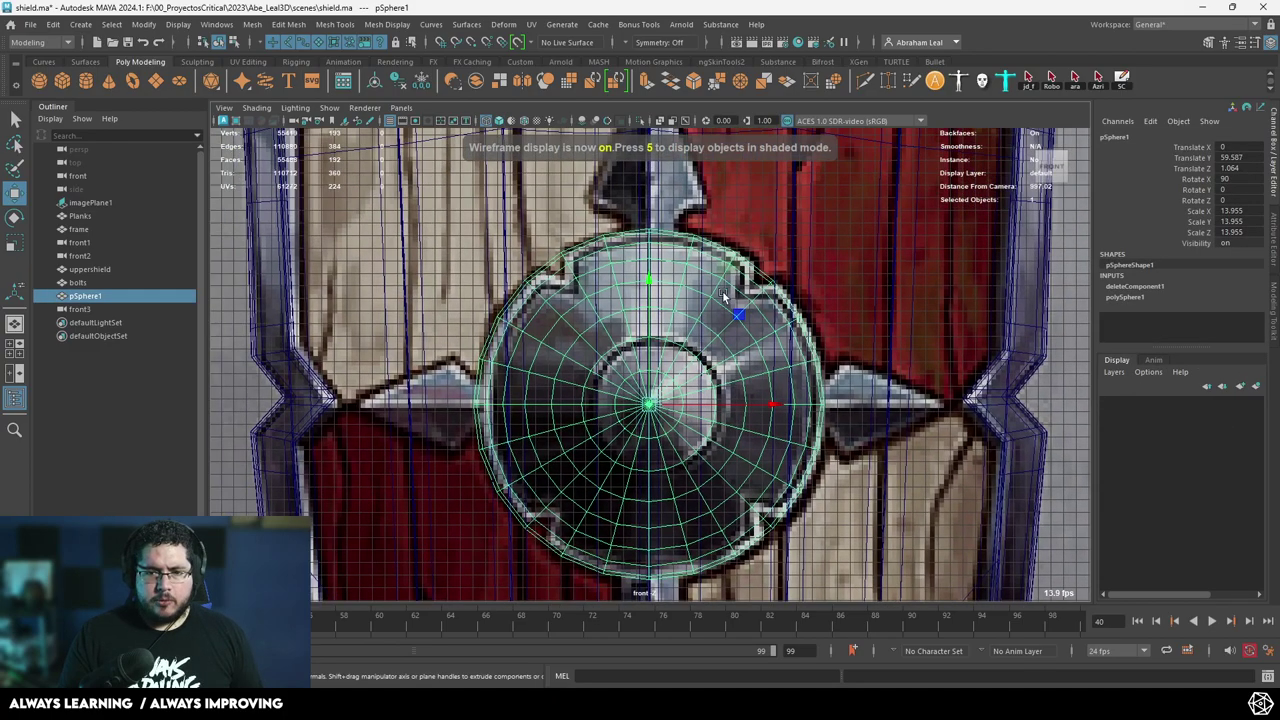
{"action": "right_click_drag", "start_coordinate": [726, 284], "coordinate": [736, 247]}
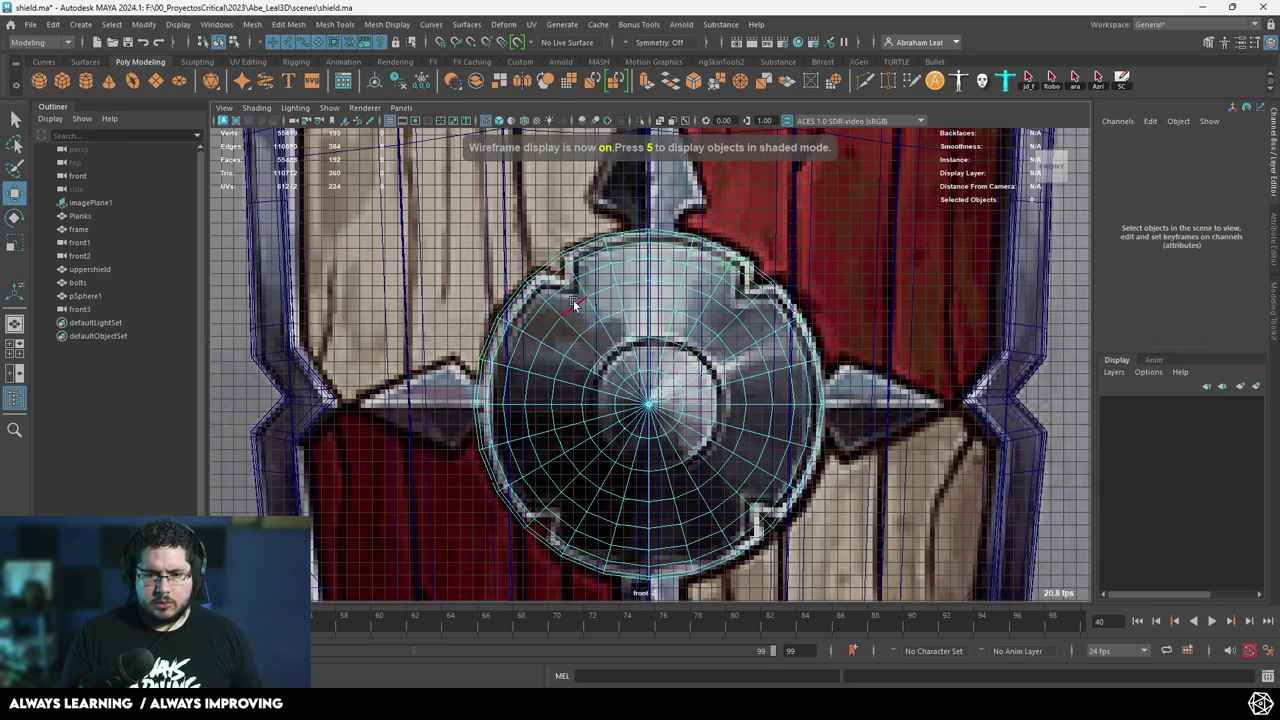
{"action": "left_click", "coordinate": [557, 311]}
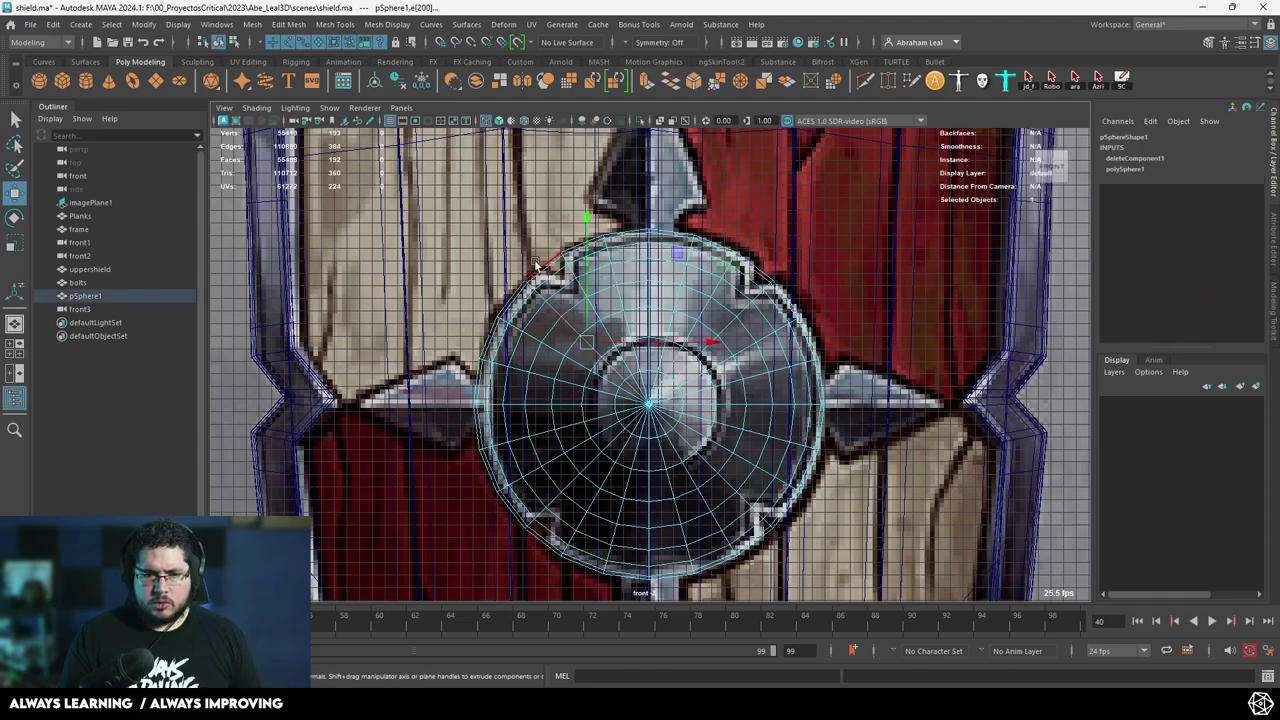
{"action": "double_click", "coordinate": [743, 310], "text": "shift"}
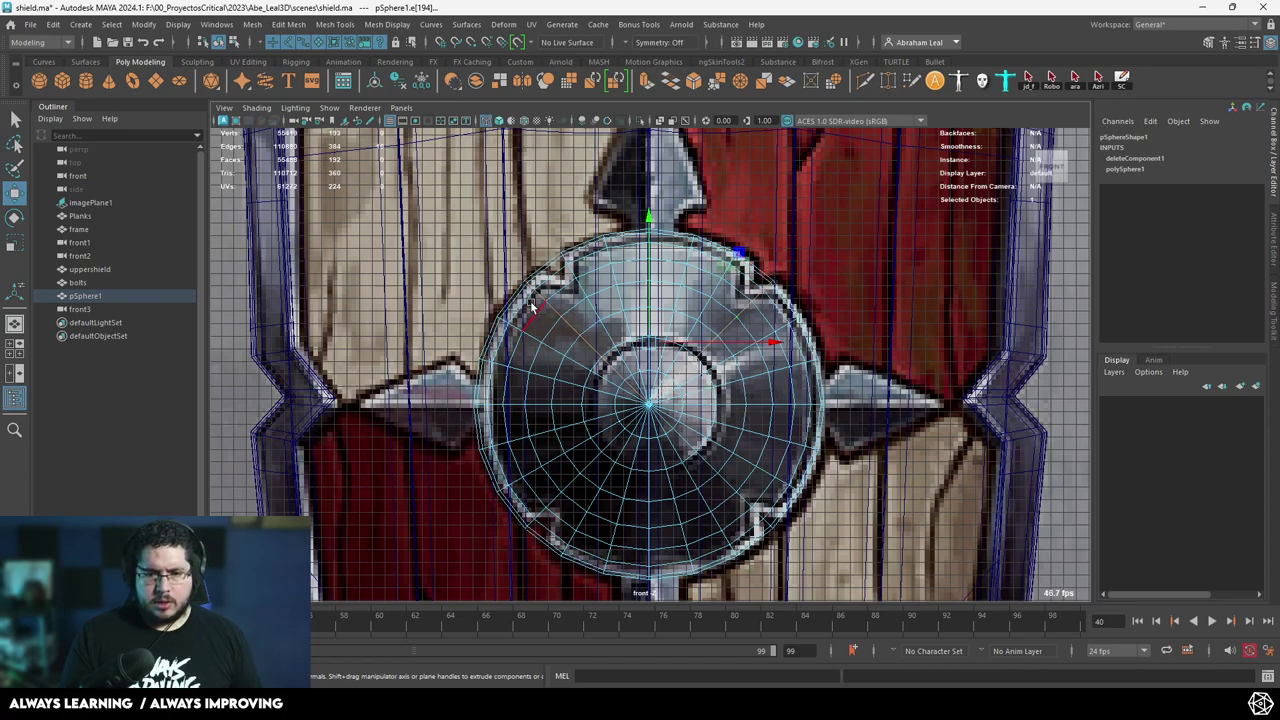
{"action": "left_click", "coordinate": [559, 495], "text": "shift"}
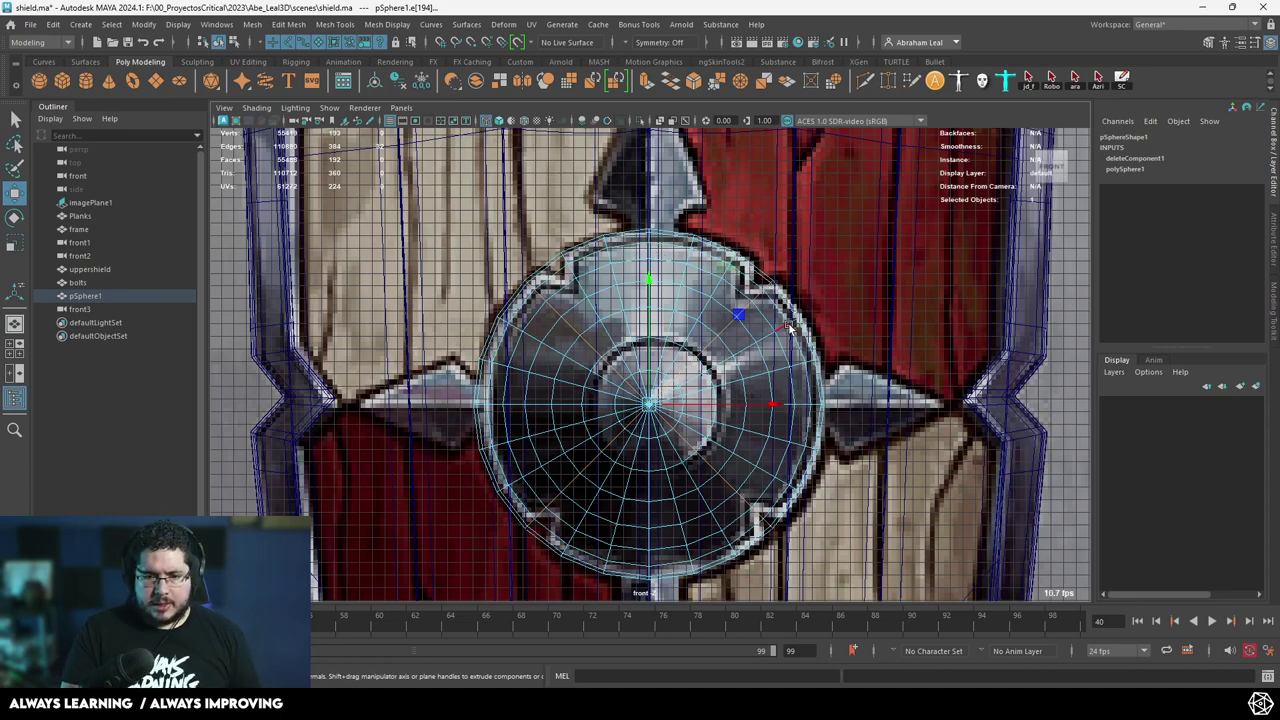
{"action": "scroll", "coordinate": [789, 327], "scroll_direction": "up", "scroll_amount": 2}
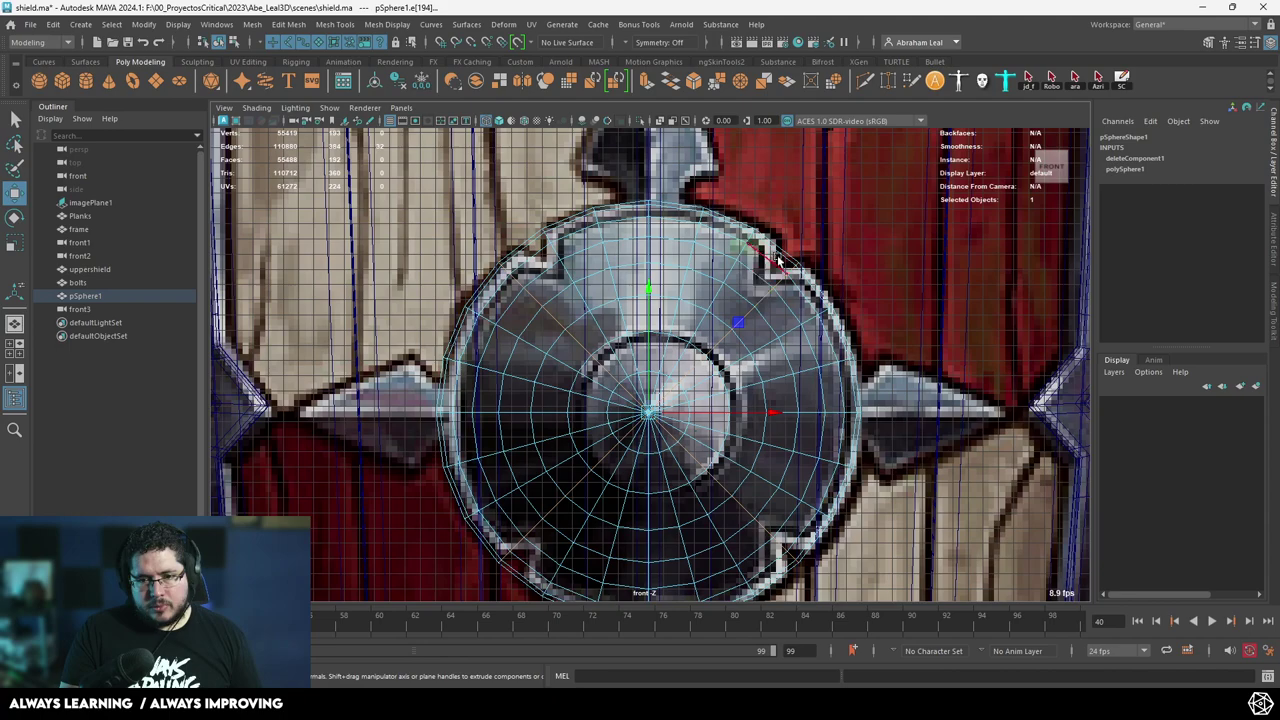
Select the outer vertices at the hemisphere's four diagonals and scale them uniformly inward to form the boss's notches.
{"action": "right_click_drag", "start_coordinate": [744, 265], "coordinate": [745, 265]}
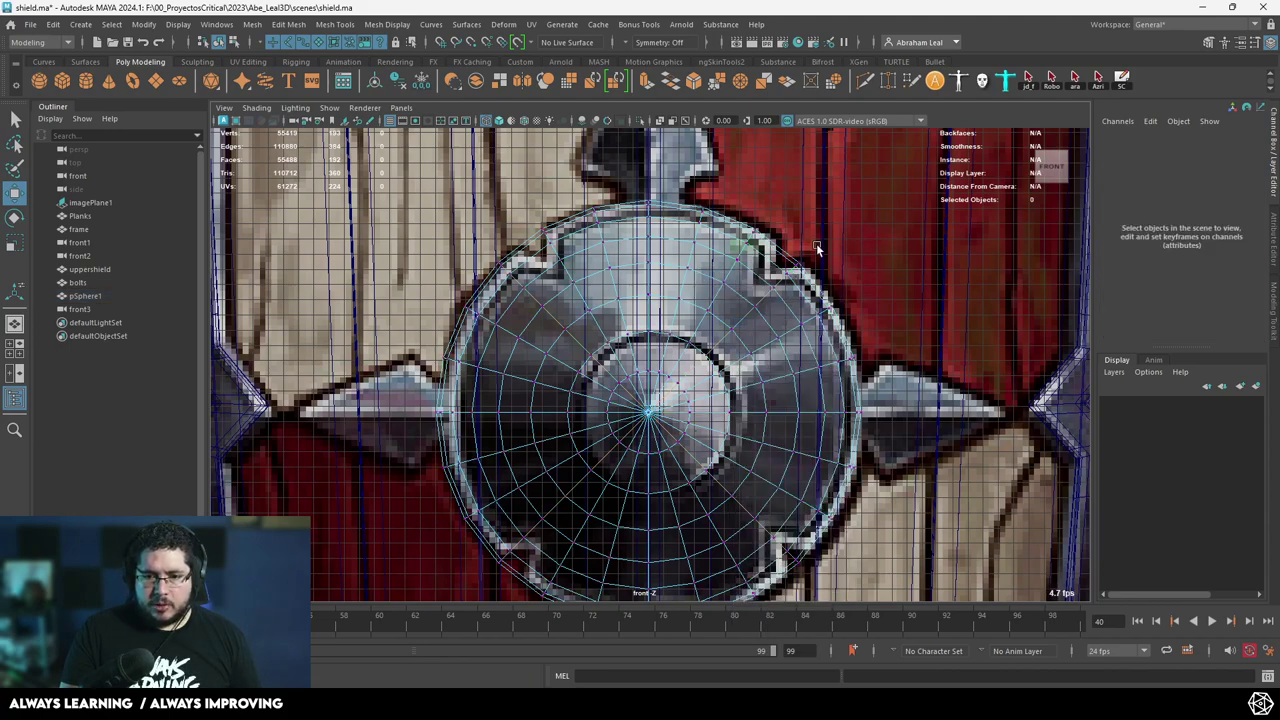
{"action": "left_click_drag", "start_coordinate": [770, 297], "coordinate": [770, 298]}
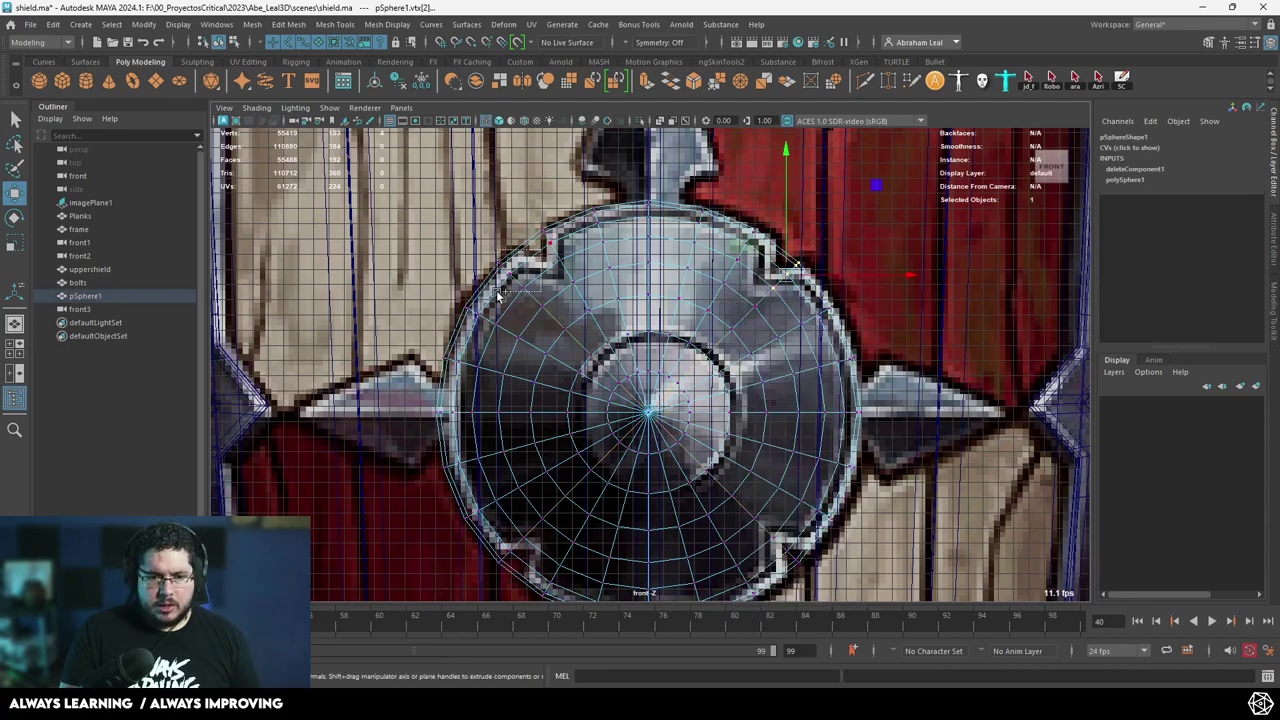
{"action": "middle_click_drag", "start_coordinate": [535, 343], "coordinate": [533, 283], "text": "alt"}
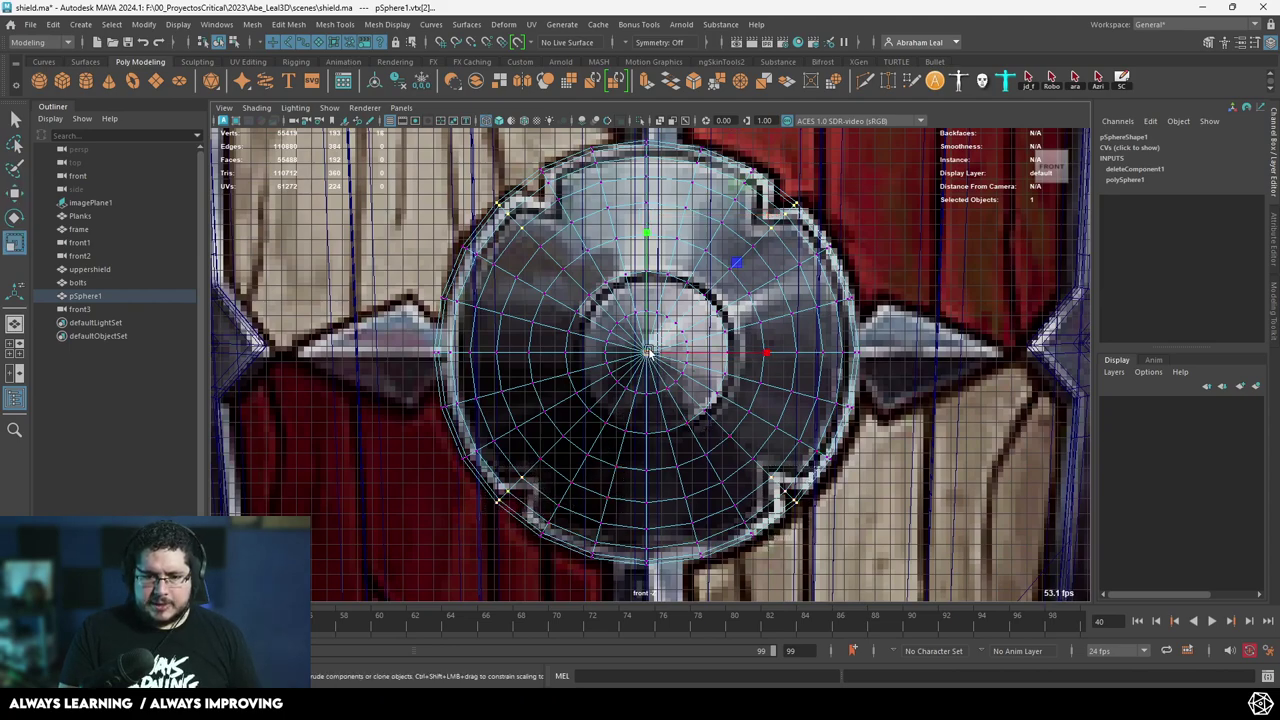
{"action": "left_click_drag", "start_coordinate": [648, 352], "coordinate": [622, 346]}
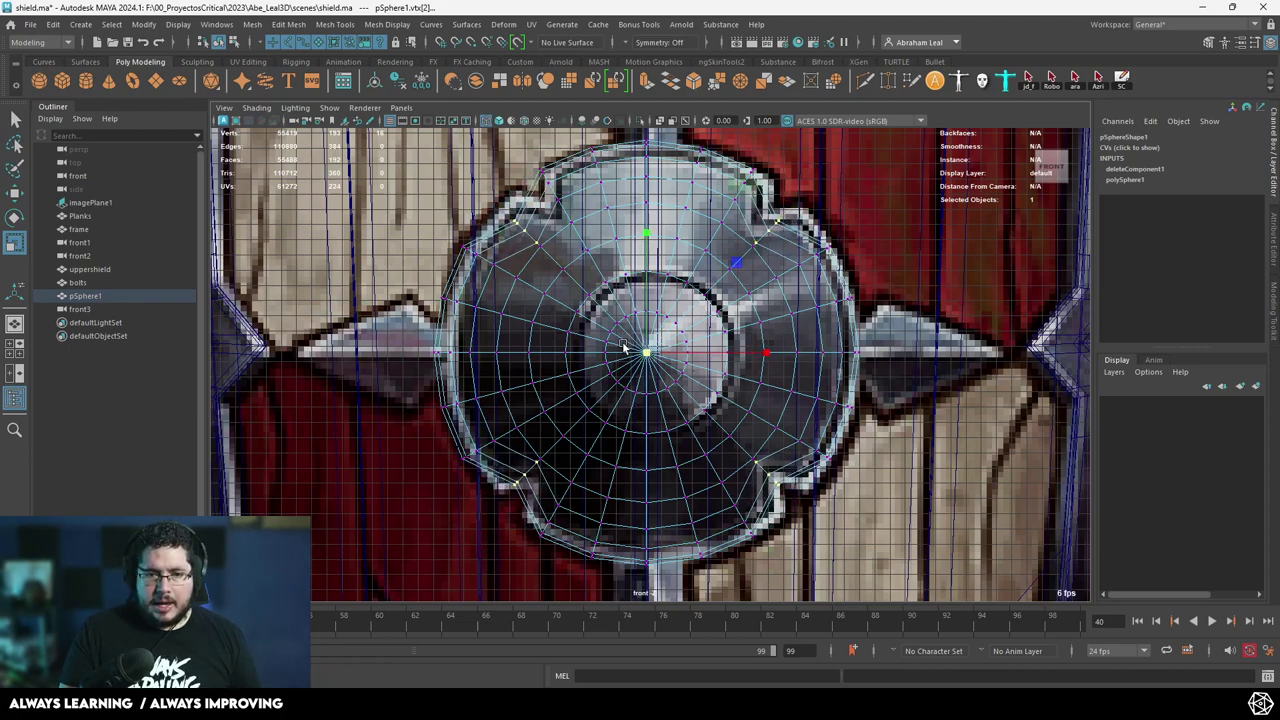
{"action": "scroll", "coordinate": [760, 246], "scroll_direction": "up", "scroll_amount": 3}
{"action": "middle_click_drag", "start_coordinate": [762, 244], "coordinate": [733, 348], "text": "alt"}
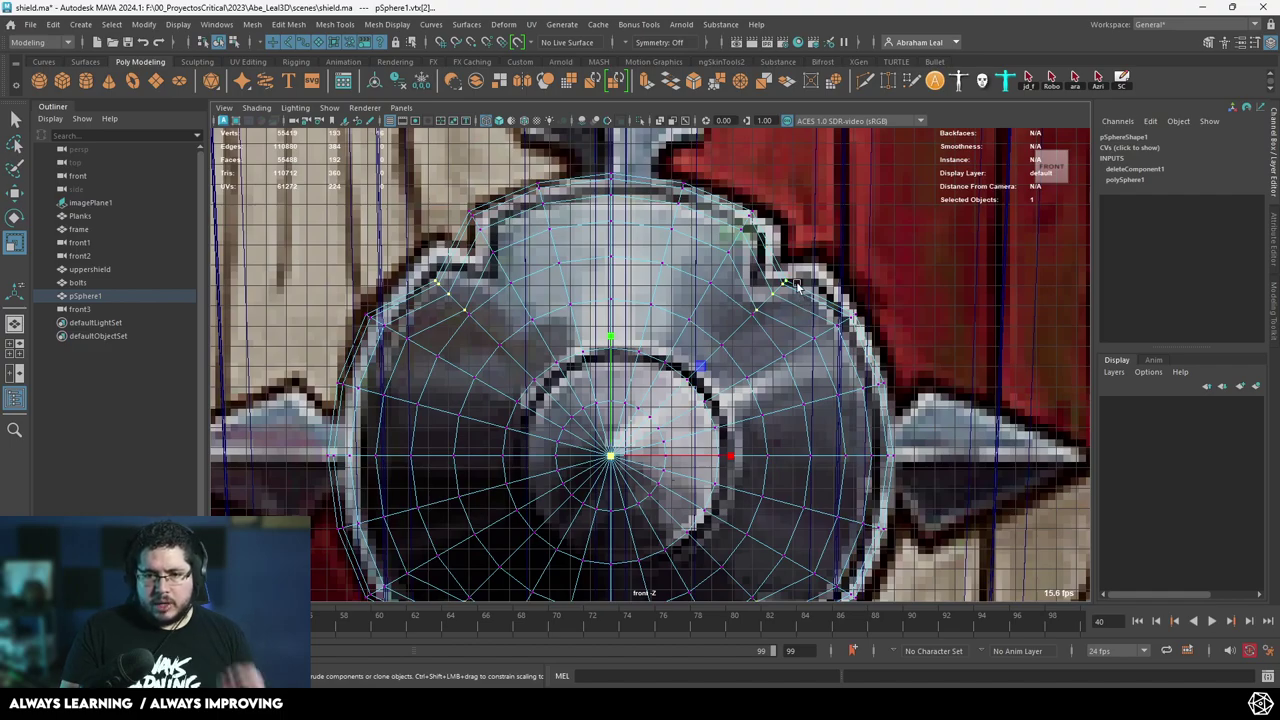
{"action": "scroll", "coordinate": [797, 287], "scroll_direction": "down", "scroll_amount": 3}
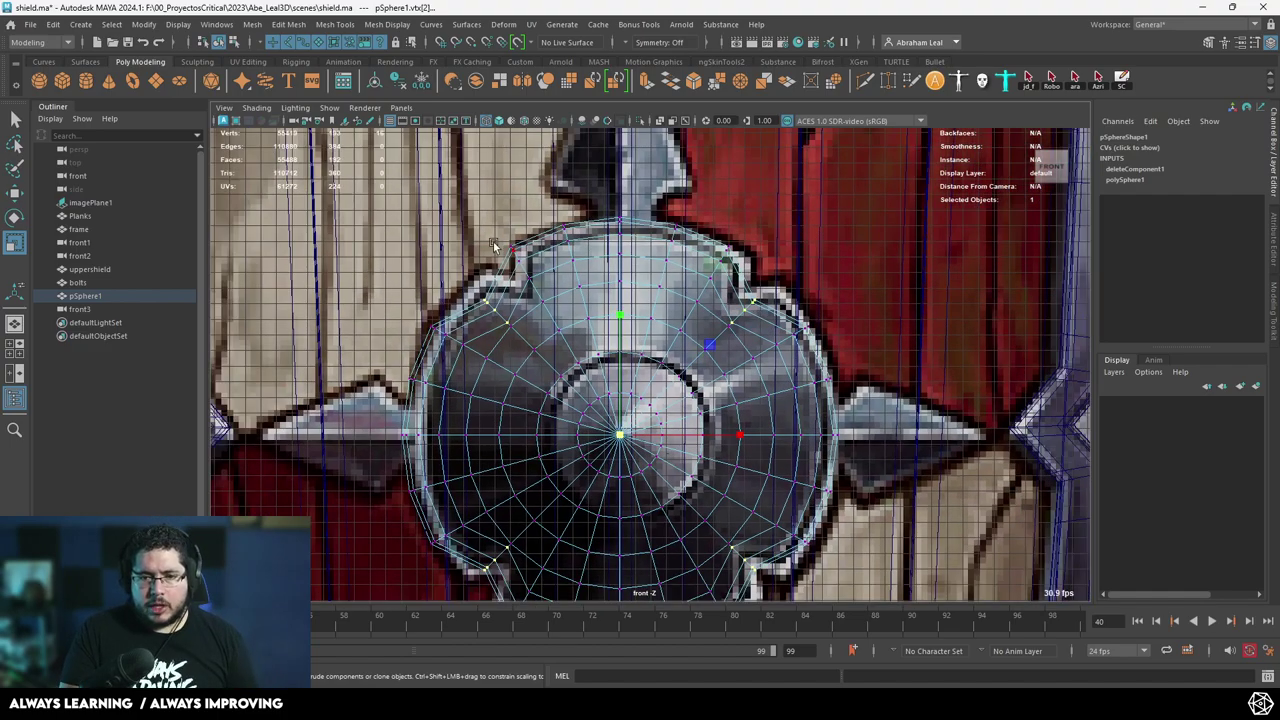
{"action": "scroll", "coordinate": [758, 304], "scroll_direction": "down", "scroll_amount": 3}
{"action": "scroll", "coordinate": [705, 594], "scroll_direction": "up", "scroll_amount": 3}
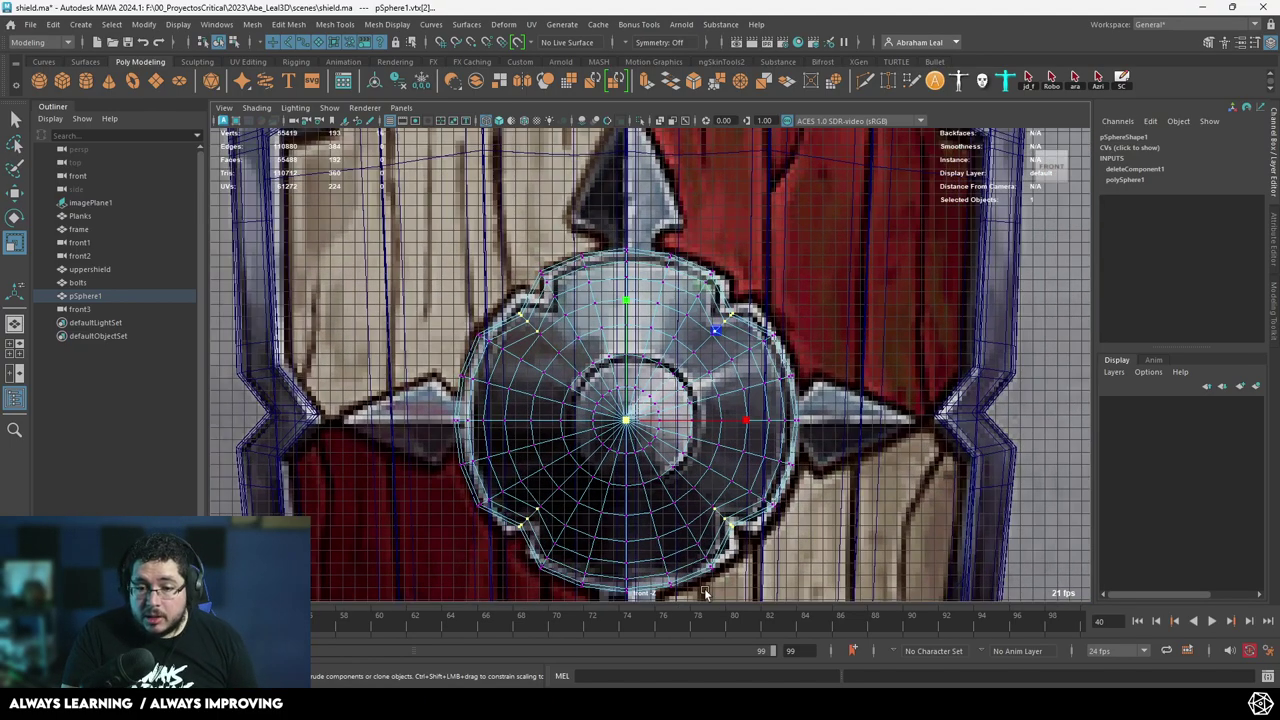
{"action": "scroll", "coordinate": [769, 513], "scroll_direction": "up", "scroll_amount": 4}
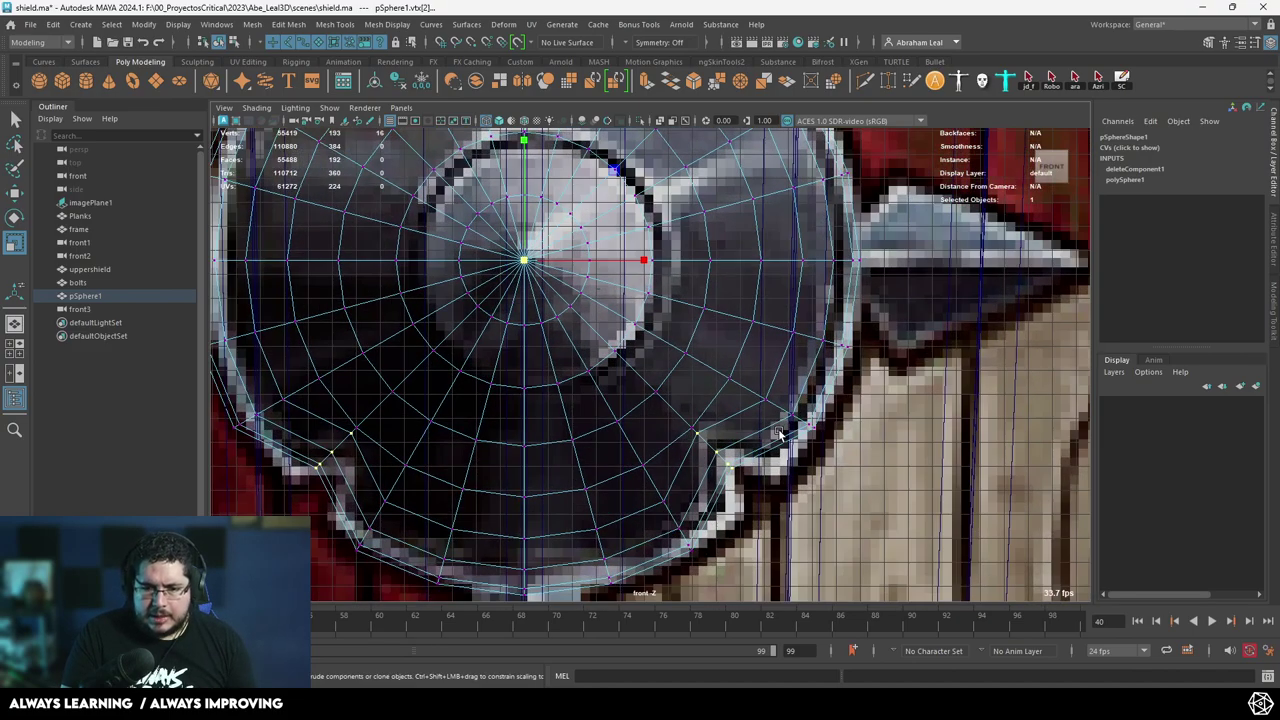
{"action": "left_click", "coordinate": [818, 464]}
{"action": "scroll", "coordinate": [668, 386], "scroll_direction": "down", "scroll_amount": 3}
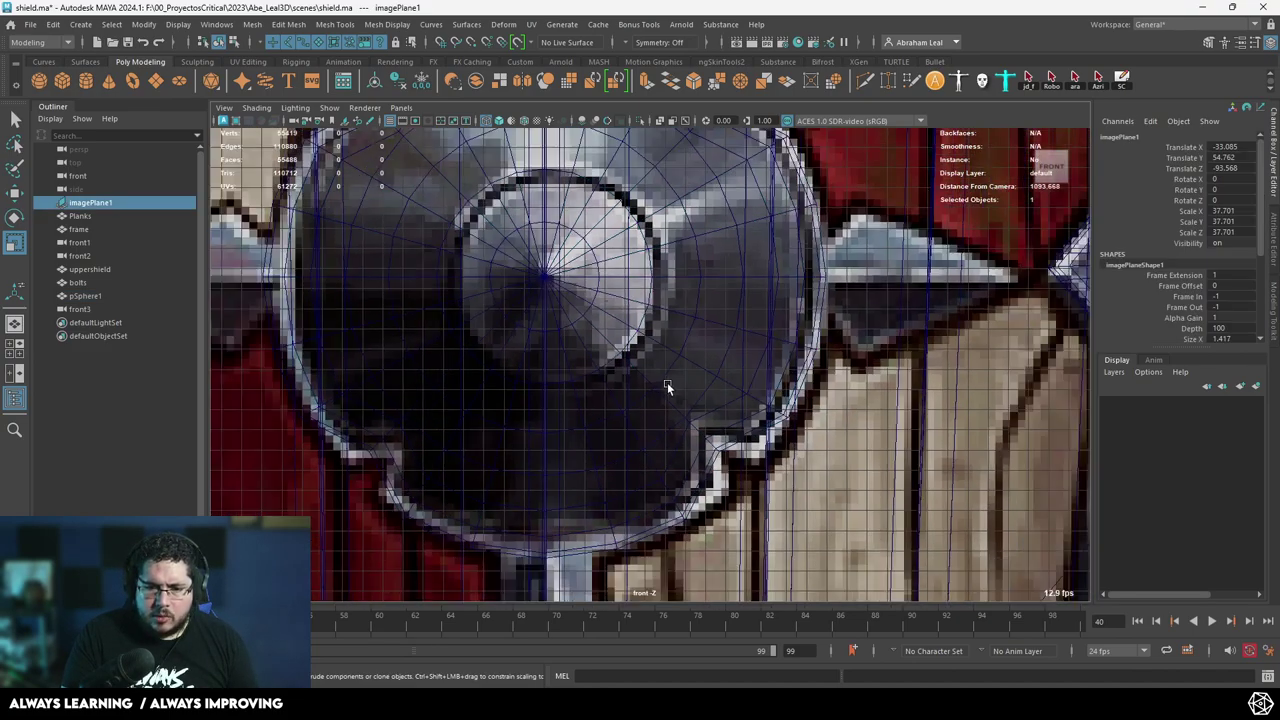
Delete the hemisphere's left half and lower-right quarter, keeping only the upper-right quadrant of faces.
{"action": "left_click", "coordinate": [569, 284]}
{"action": "right_click_drag", "start_coordinate": [573, 284], "coordinate": [578, 311]}
{"action": "scroll", "coordinate": [577, 311], "scroll_direction": "down", "scroll_amount": 2}
{"action": "middle_click_drag", "start_coordinate": [577, 311], "coordinate": [619, 384], "text": "alt"}
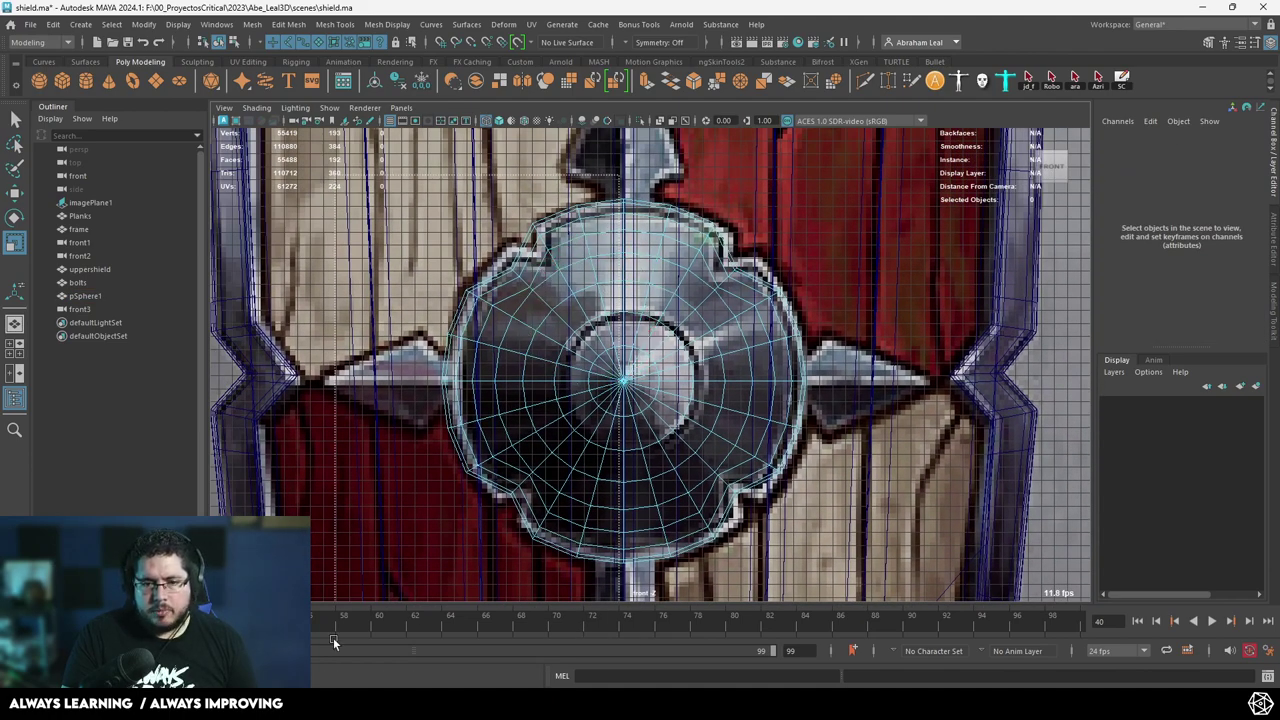
{"action": "left_click_drag", "start_coordinate": [334, 639], "coordinate": [336, 630]}
{"action": "key", "text": "Delete"}
{"action": "left_click_drag", "start_coordinate": [850, 393], "coordinate": [615, 572]}
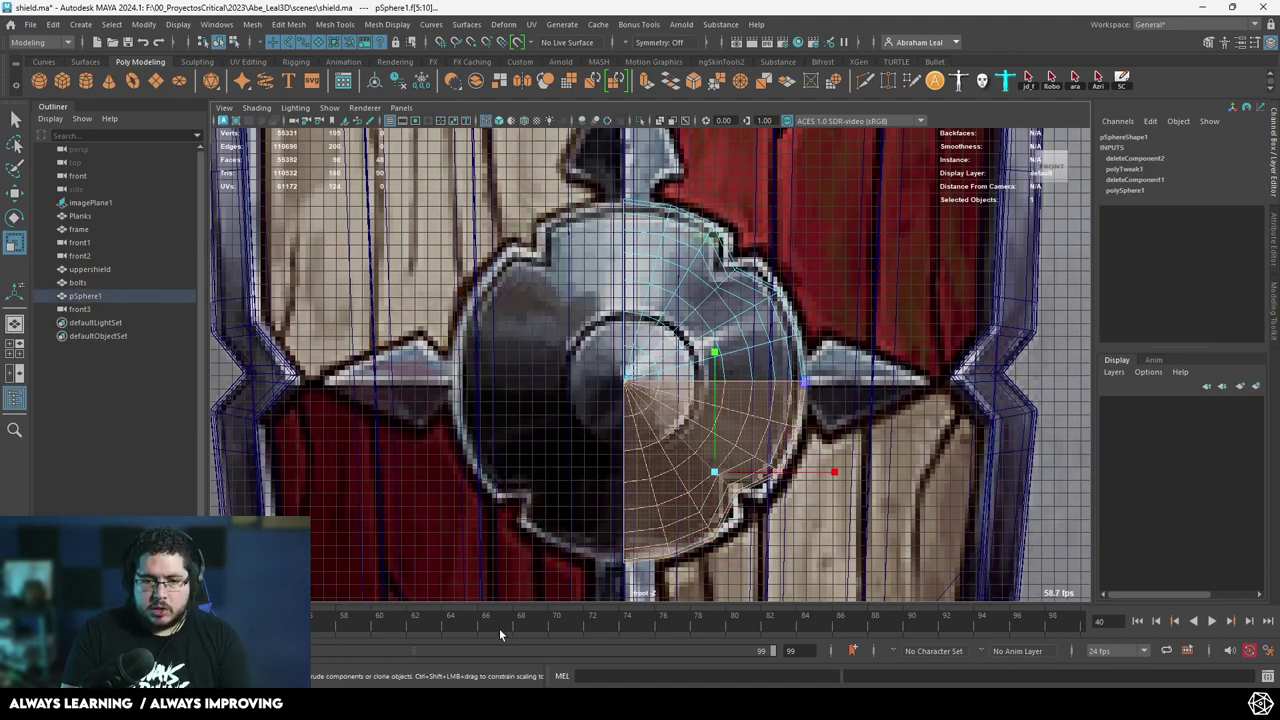
{"action": "key", "text": "Delete"}
Reposition the vertices below the quadrant's notch in the front view to follow the reference boss outline.
{"action": "scroll", "coordinate": [720, 440], "scroll_direction": "up", "scroll_amount": 4}
{"action": "scroll", "coordinate": [702, 425], "scroll_direction": "up", "scroll_amount": 2}
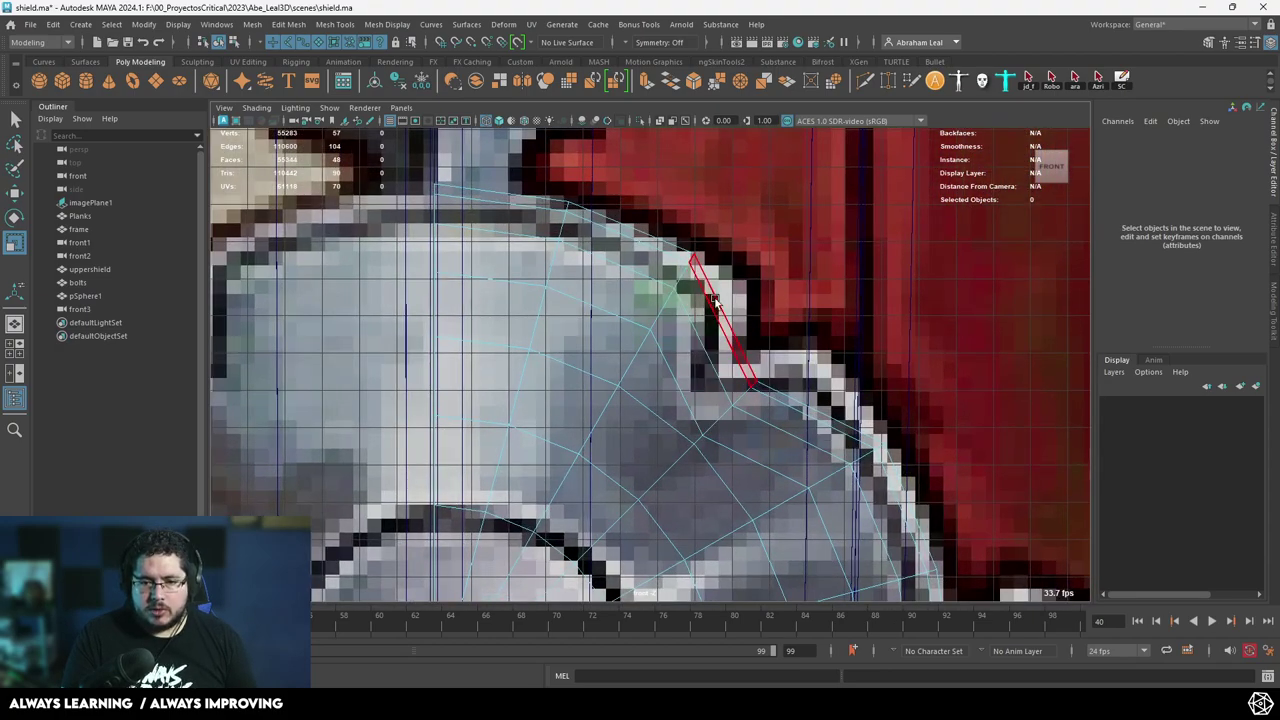
{"action": "right_click_drag", "start_coordinate": [686, 257], "coordinate": [736, 222]}
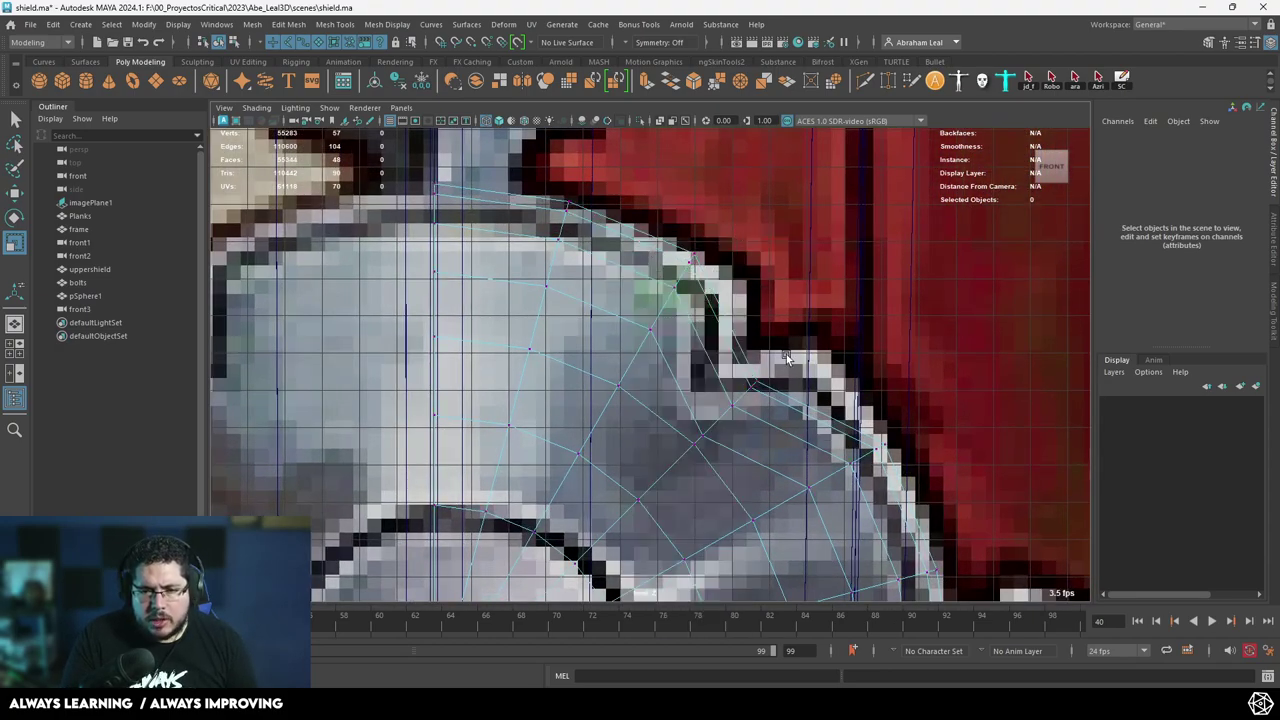
{"action": "left_click_drag", "start_coordinate": [683, 455], "coordinate": [683, 455]}
{"action": "key", "text": "w"}
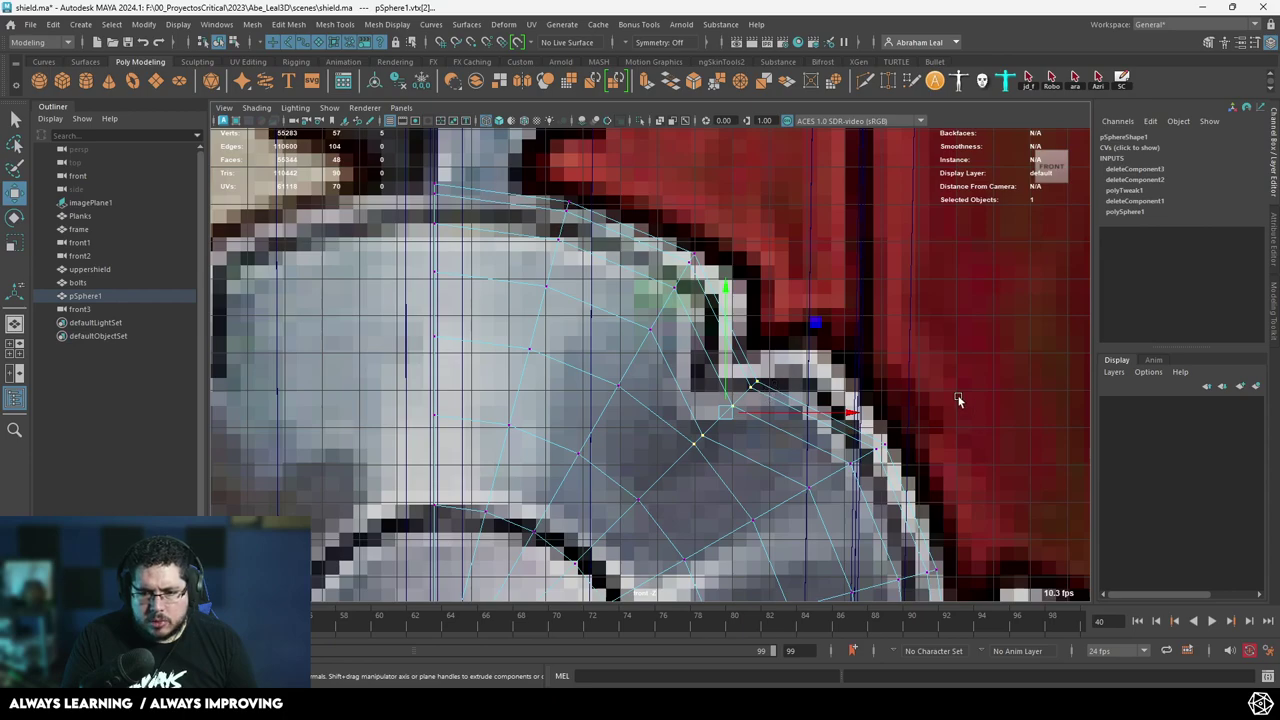
{"action": "left_click_drag", "start_coordinate": [876, 455], "coordinate": [850, 387]}
{"action": "key", "text": "ctrl+z"}
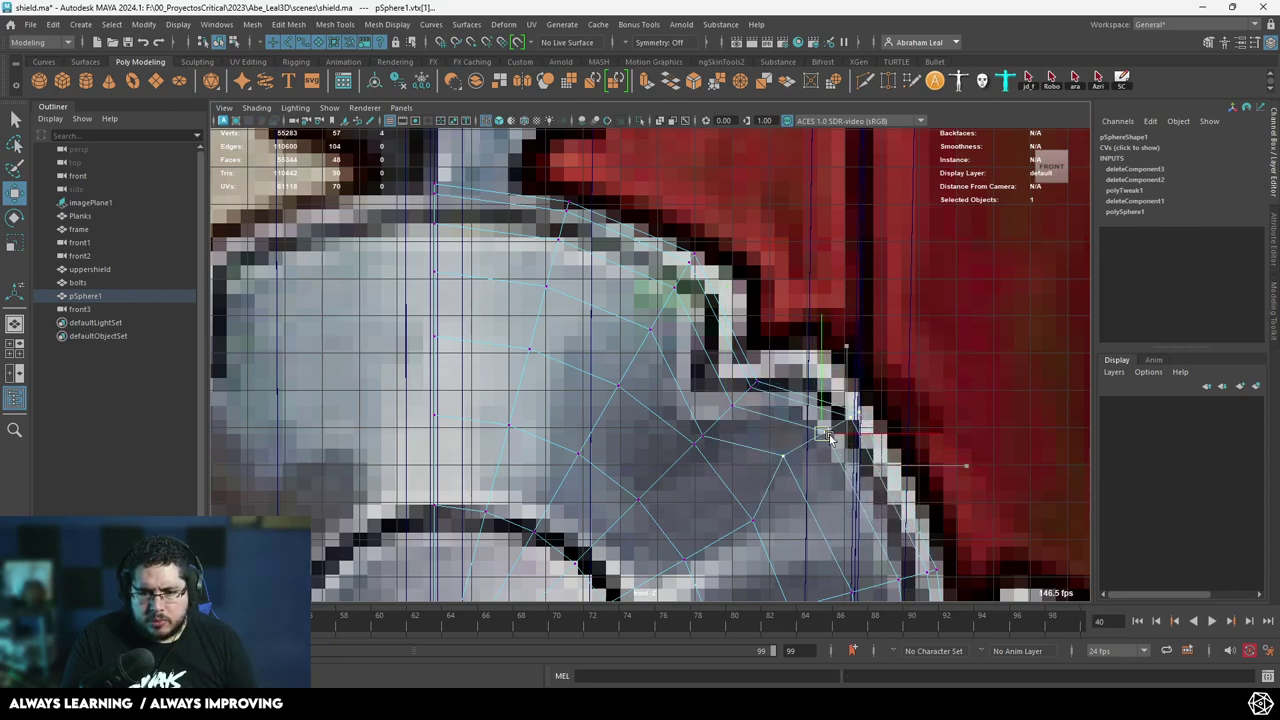
{"action": "left_click", "coordinate": [747, 517]}
{"action": "left_click_drag", "start_coordinate": [747, 517], "coordinate": [736, 504]}
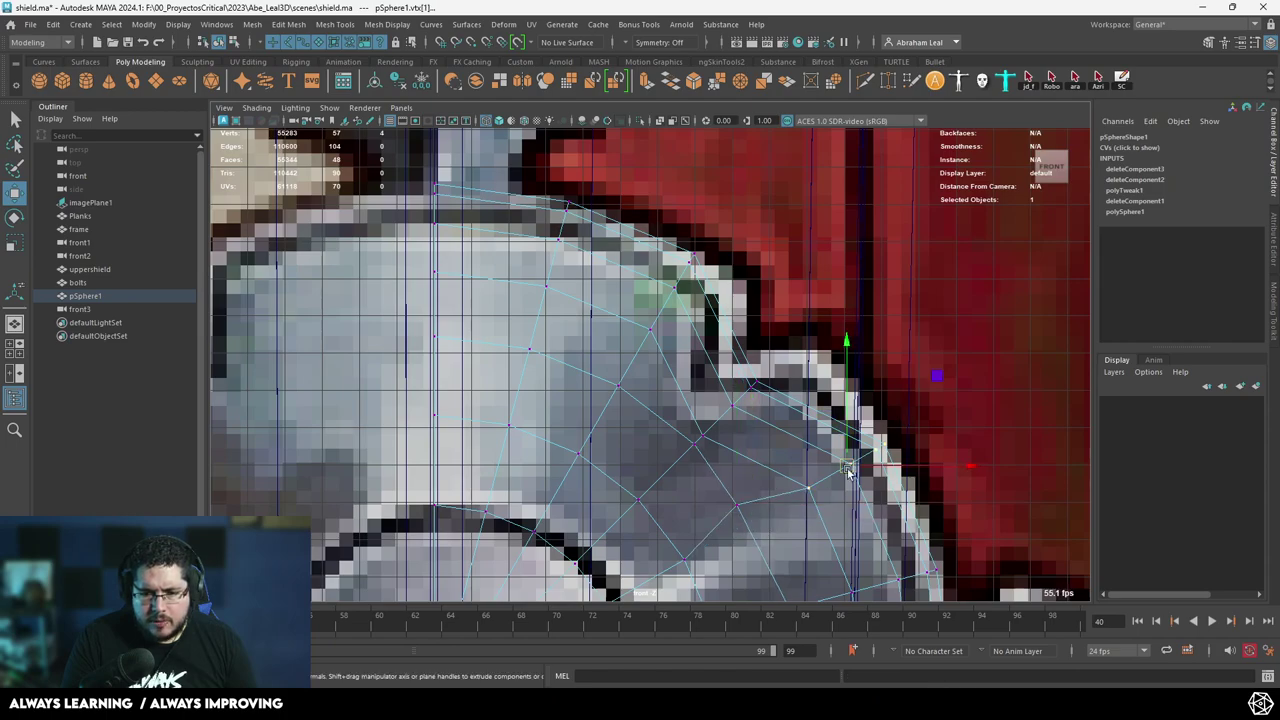
{"action": "left_click_drag", "start_coordinate": [848, 472], "coordinate": [832, 425]}
Move the vertices above the notch outward to the reference outline and even out the spacing of the neighbouring interior vertices.
{"action": "middle_click_drag", "start_coordinate": [832, 424], "coordinate": [858, 501], "text": "alt"}
{"action": "left_click_drag", "start_coordinate": [737, 287], "coordinate": [669, 416]}
{"action": "left_click_drag", "start_coordinate": [698, 364], "coordinate": [735, 380]}
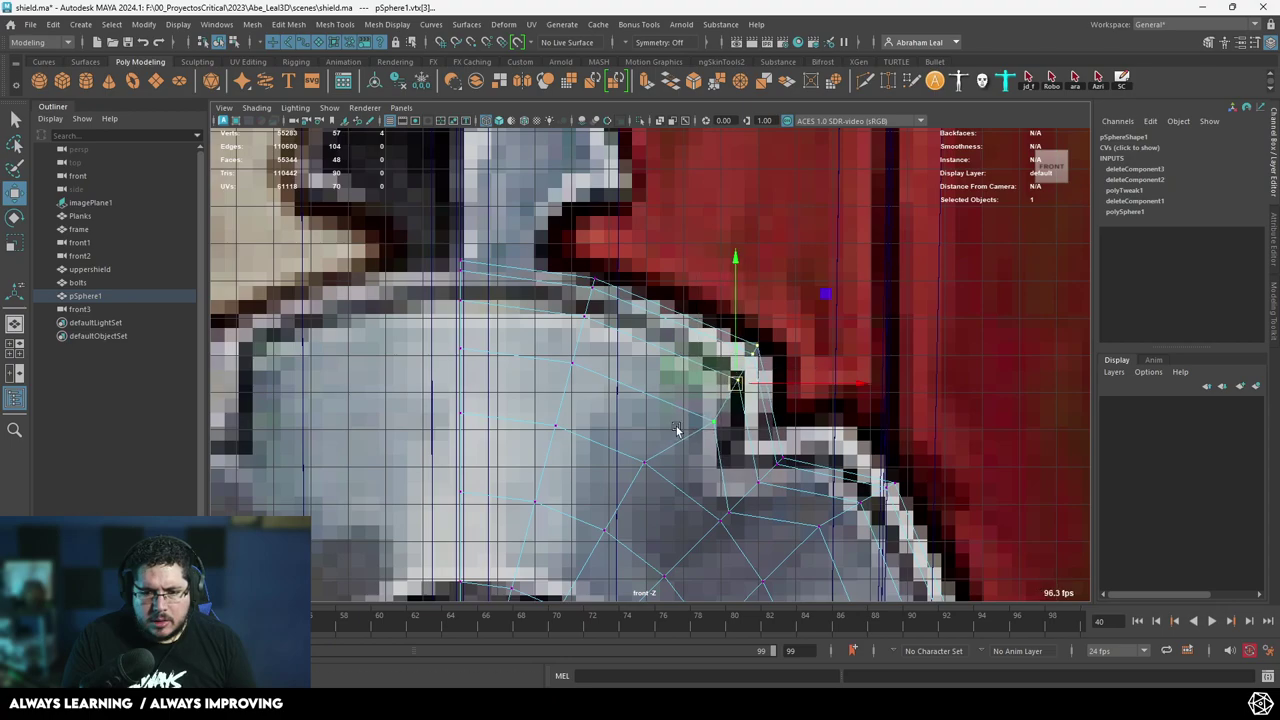
{"action": "left_click", "coordinate": [645, 464]}
{"action": "left_click_drag", "start_coordinate": [600, 547], "coordinate": [600, 547]}
{"action": "middle_click_drag", "start_coordinate": [600, 547], "coordinate": [630, 446], "text": "alt"}
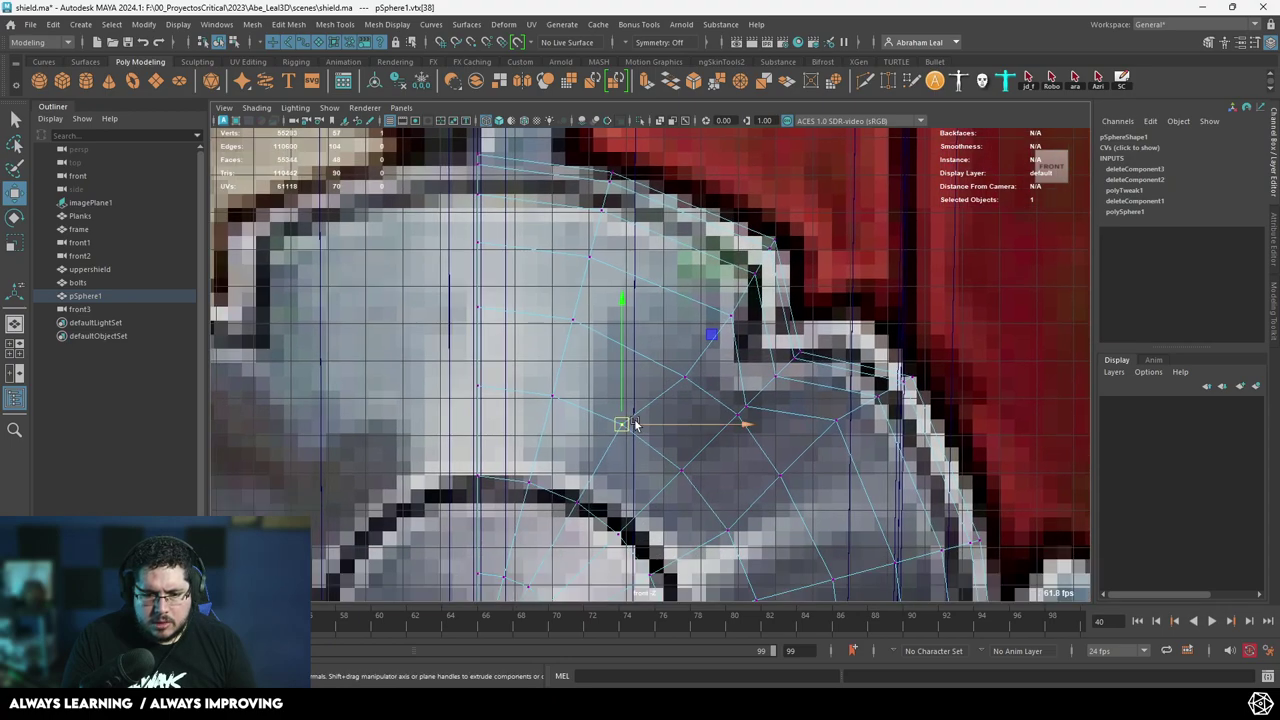
{"action": "left_click", "coordinate": [736, 531]}
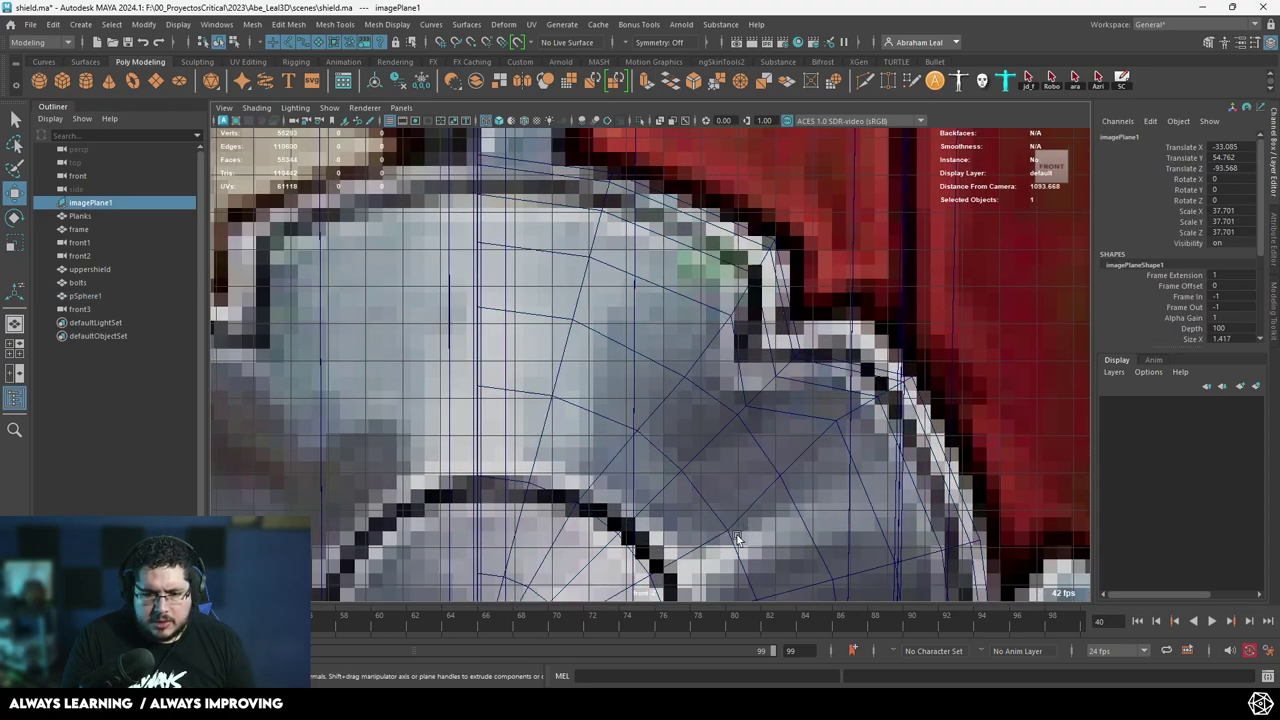
{"action": "key", "text": "ctrl+z"}
{"action": "left_click_drag", "start_coordinate": [729, 530], "coordinate": [720, 510]}
{"action": "left_click_drag", "start_coordinate": [781, 478], "coordinate": [775, 468]}
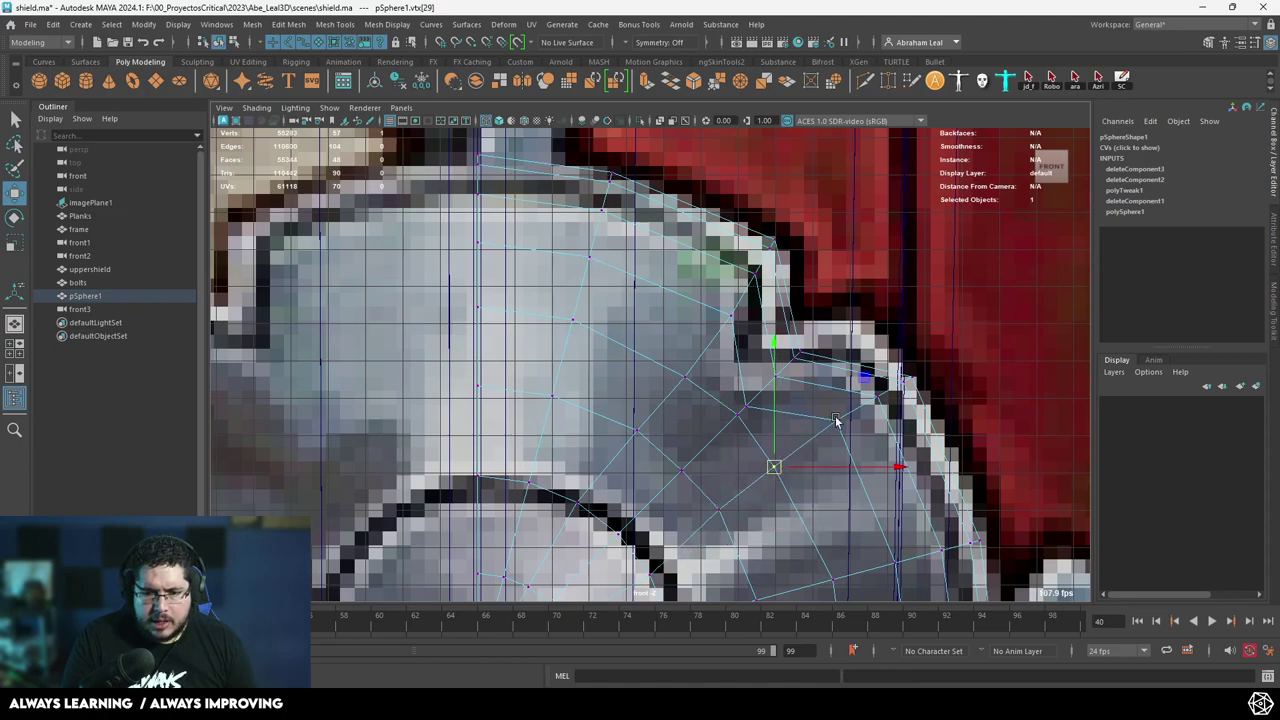
{"action": "left_click", "coordinate": [837, 422]}
Compare the quadrant's smoothed and unsmoothed display in shaded mode to examine the notch shape.
{"action": "key", "text": "5"}
{"action": "key", "text": "3"}
{"action": "right_click_drag", "start_coordinate": [957, 477], "coordinate": [850, 440], "text": "alt"}
{"action": "scroll", "coordinate": [785, 401], "scroll_direction": "up", "scroll_amount": 1}
{"action": "key", "text": "1"}
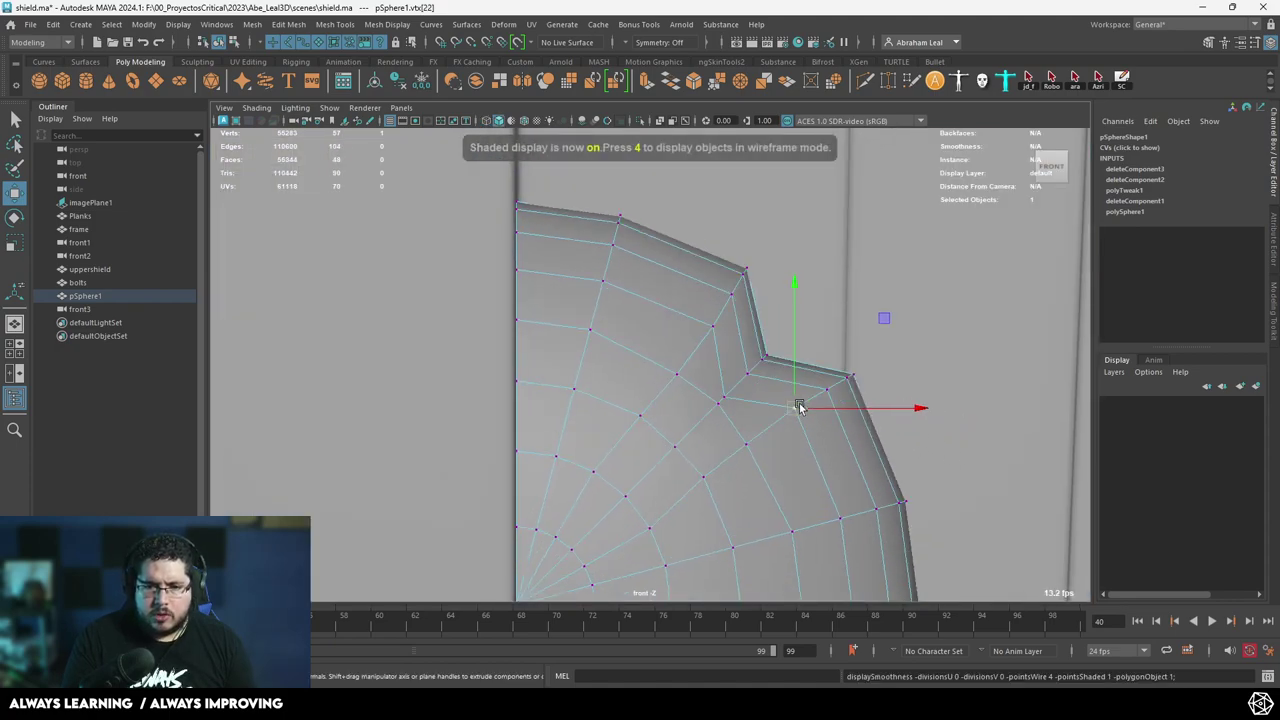
{"action": "key", "text": "3"}
{"action": "key", "text": "1"}
{"action": "key", "text": "3"}
{"action": "key", "text": "1"}
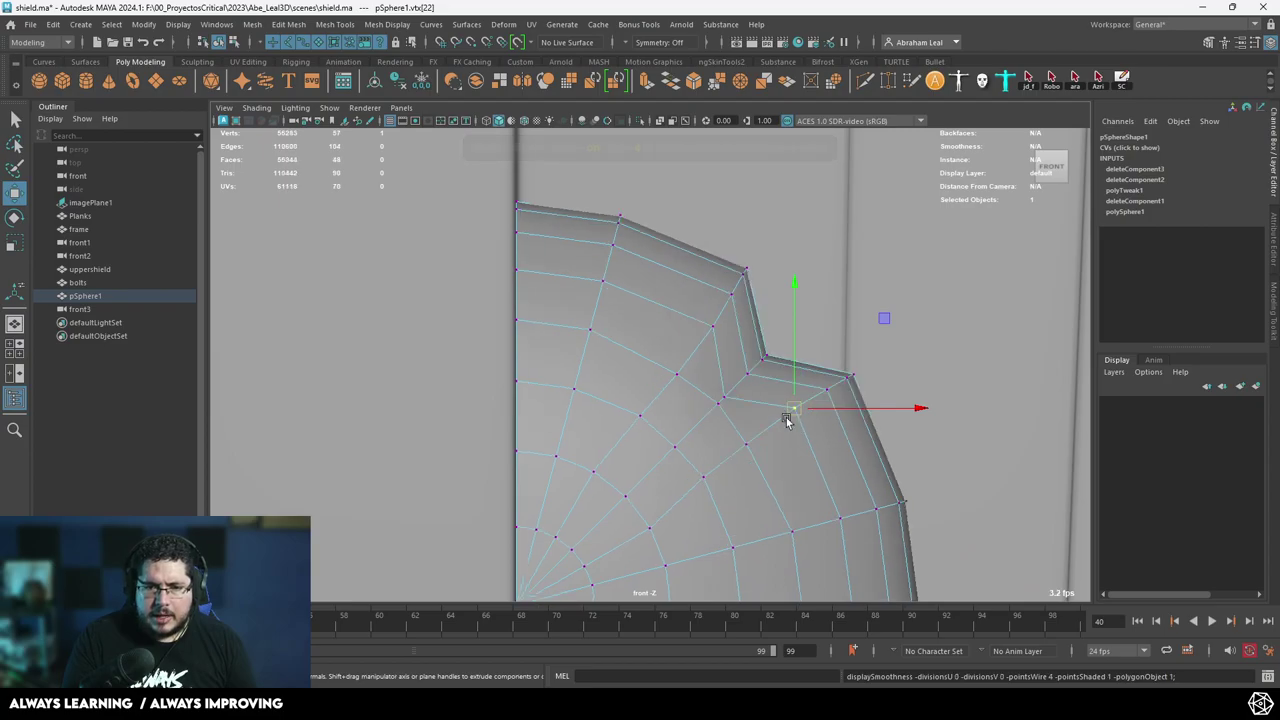
Bevel the edge loop just inside the quadrant's outer rim, following the notch, with a fraction of 0.13.
{"action": "key", "text": "space"}
{"action": "left_click_drag", "start_coordinate": [786, 421], "coordinate": [800, 310]}
{"action": "key", "text": "4"}
{"action": "right_click_drag", "start_coordinate": [800, 310], "coordinate": [824, 277], "text": "alt"}
{"action": "middle_click_drag", "start_coordinate": [824, 277], "coordinate": [765, 360], "text": "alt"}
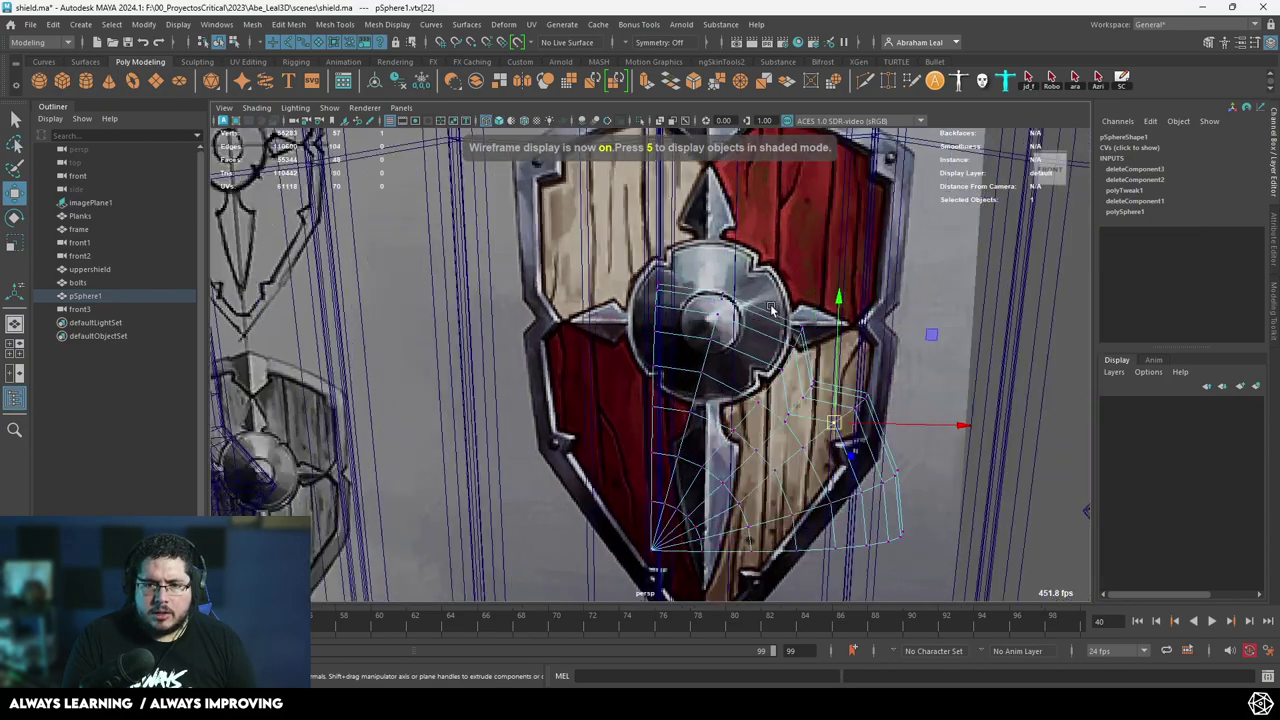
{"action": "right_click_drag", "start_coordinate": [765, 360], "coordinate": [734, 303], "text": "alt"}
{"action": "key", "text": "5"}
{"action": "mouse_move", "coordinate": [800, 354]}
{"action": "left_mouse_down", "text": "alt"}
{"action": "mouse_move", "coordinate": [790, 326]}
{"action": "mouse_move", "coordinate": [737, 320]}
{"action": "left_mouse_up", "text": "alt"}
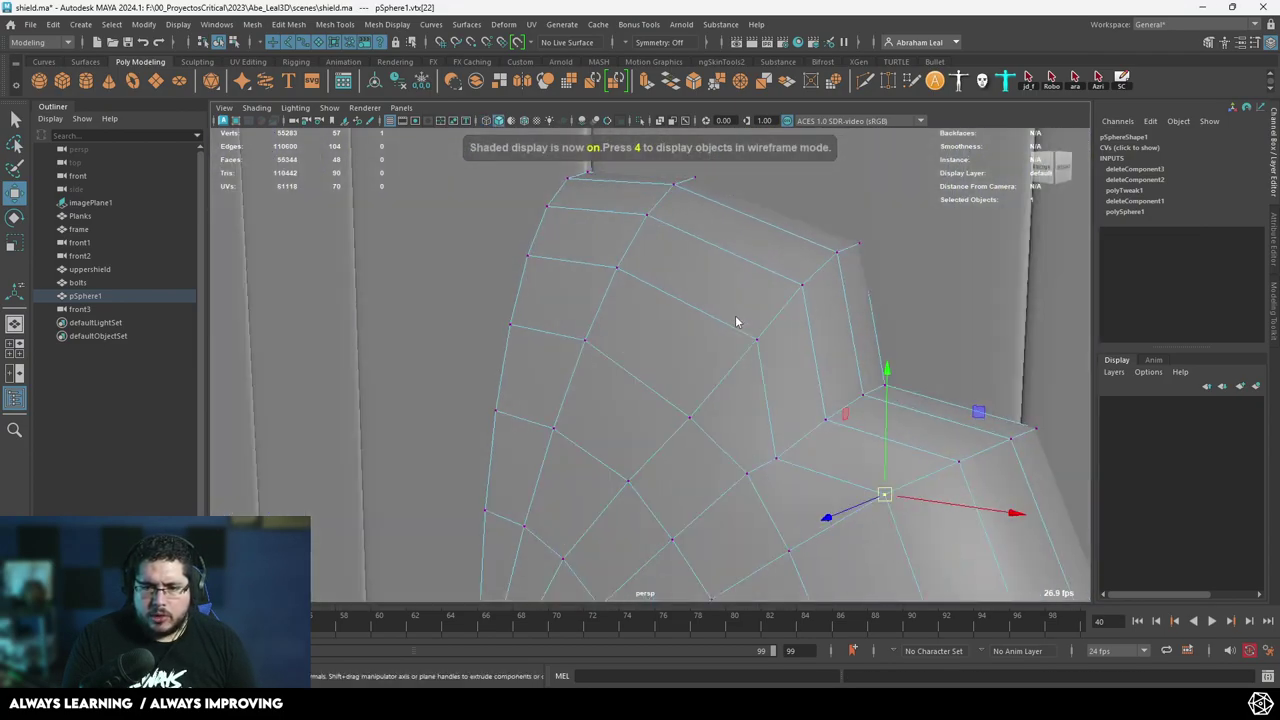
{"action": "key", "text": "F8"}
{"action": "key", "text": "F10"}
{"action": "double_click", "coordinate": [756, 264]}
{"action": "right_click_drag", "start_coordinate": [766, 304], "coordinate": [720, 298], "text": "alt"}
{"action": "middle_click_drag", "start_coordinate": [720, 298], "coordinate": [663, 230], "text": "alt"}
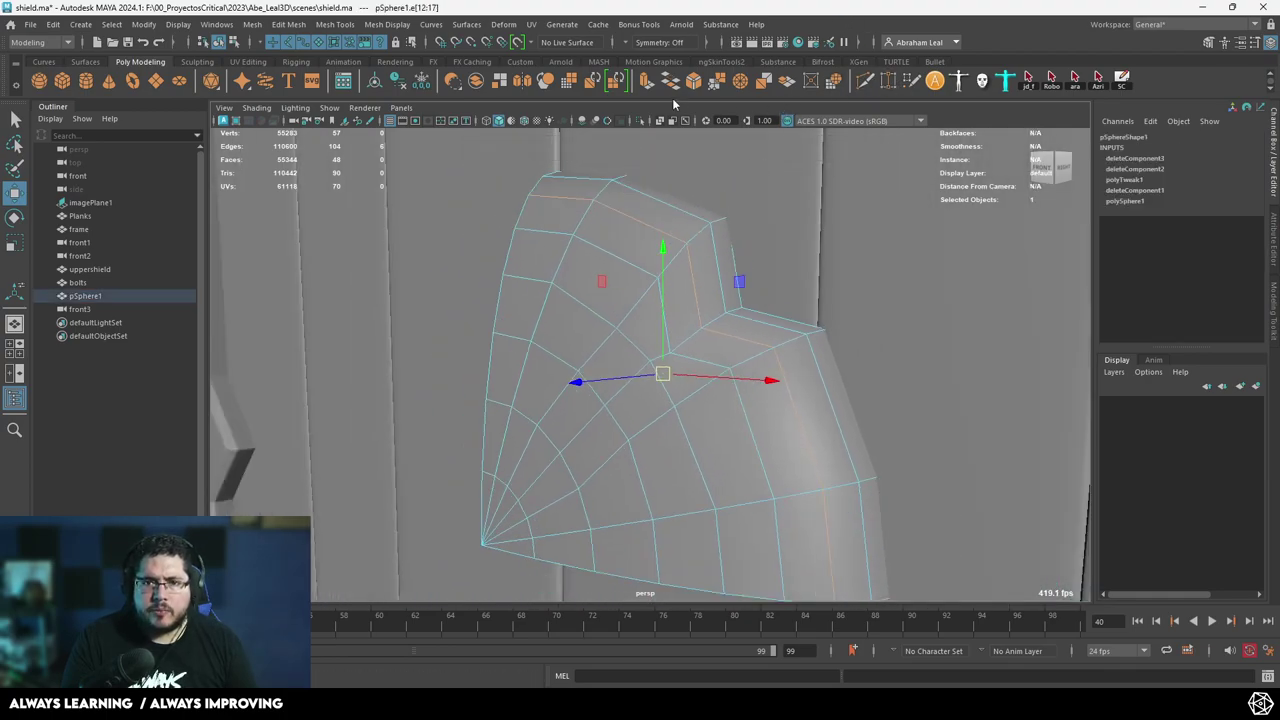
{"action": "left_click", "coordinate": [697, 81]}
{"action": "left_click_drag", "start_coordinate": [737, 213], "coordinate": [712, 262]}
{"action": "right_click_drag", "start_coordinate": [712, 262], "coordinate": [705, 297], "text": "alt"}
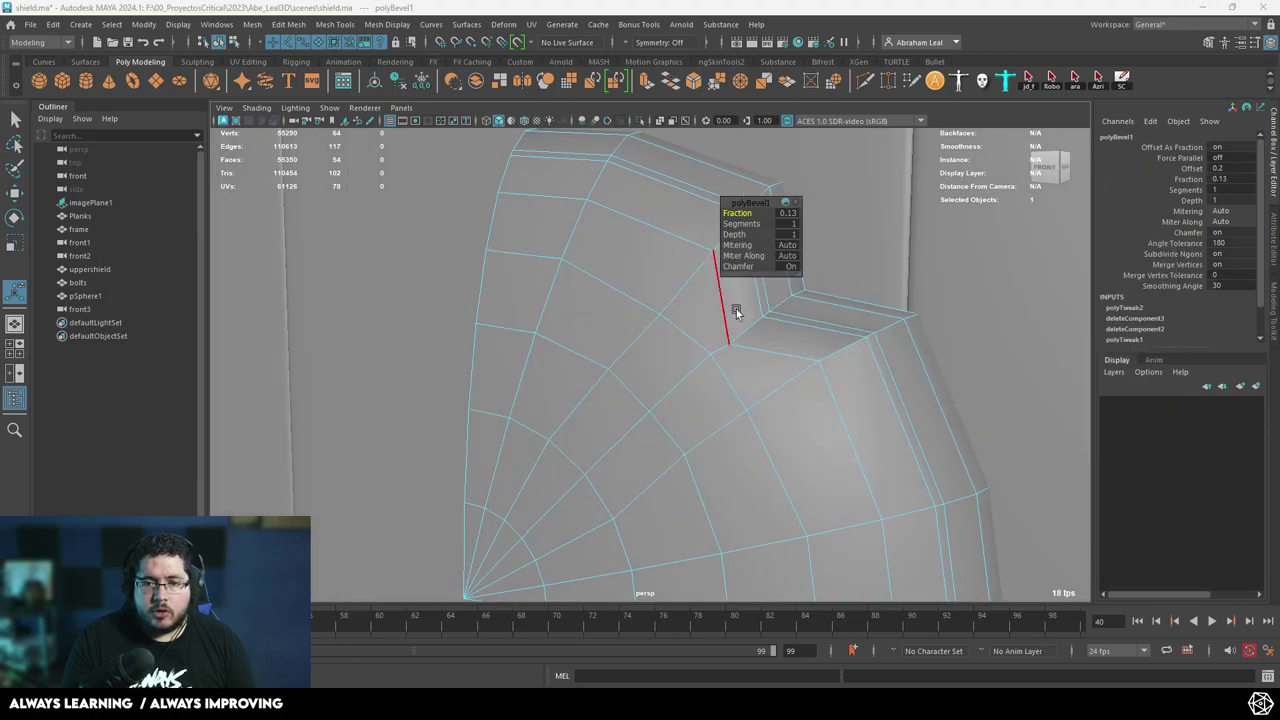
Consult the Shield.jpg reference and bevel the edge loop around the boss's central disc with a fraction of 0.04.
{"action": "key", "text": "alt+Tab"}
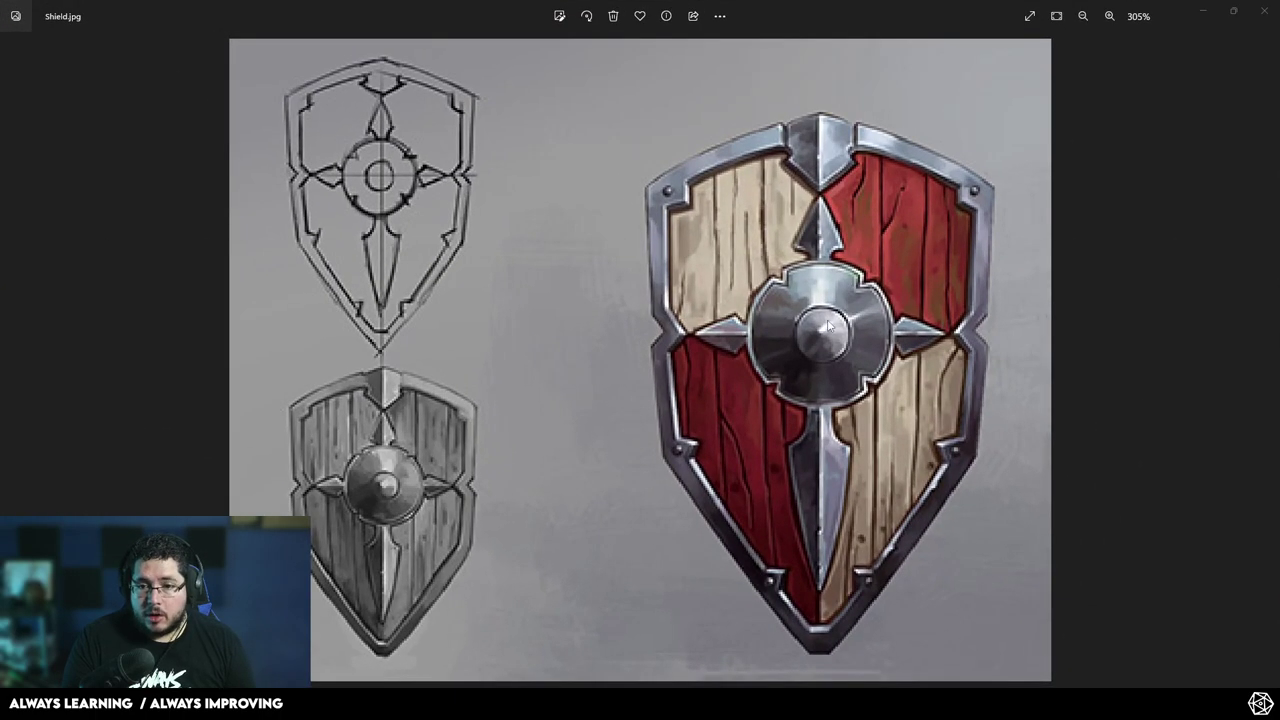
{"action": "key", "text": "alt+Tab"}
{"action": "left_click_drag", "start_coordinate": [816, 346], "coordinate": [794, 363], "text": "alt"}
{"action": "right_click_drag", "start_coordinate": [794, 363], "coordinate": [741, 363], "text": "alt"}
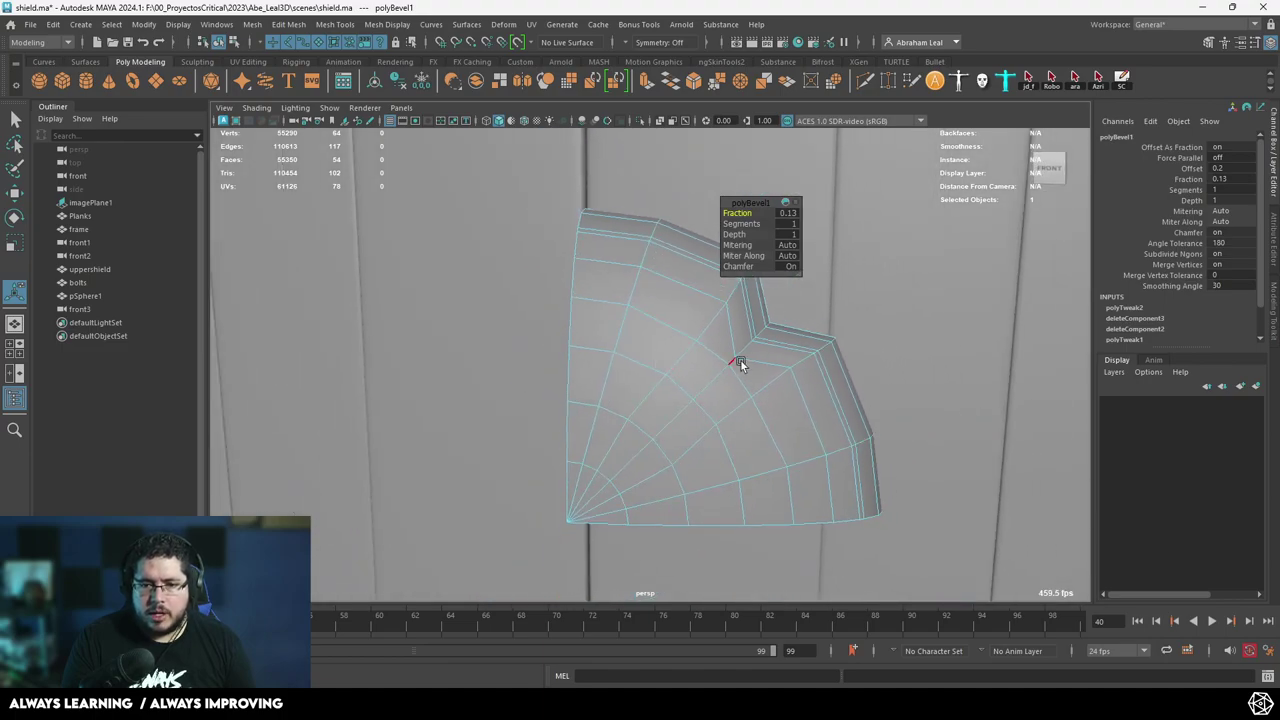
{"action": "left_click_drag", "start_coordinate": [740, 363], "coordinate": [689, 302], "text": "alt"}
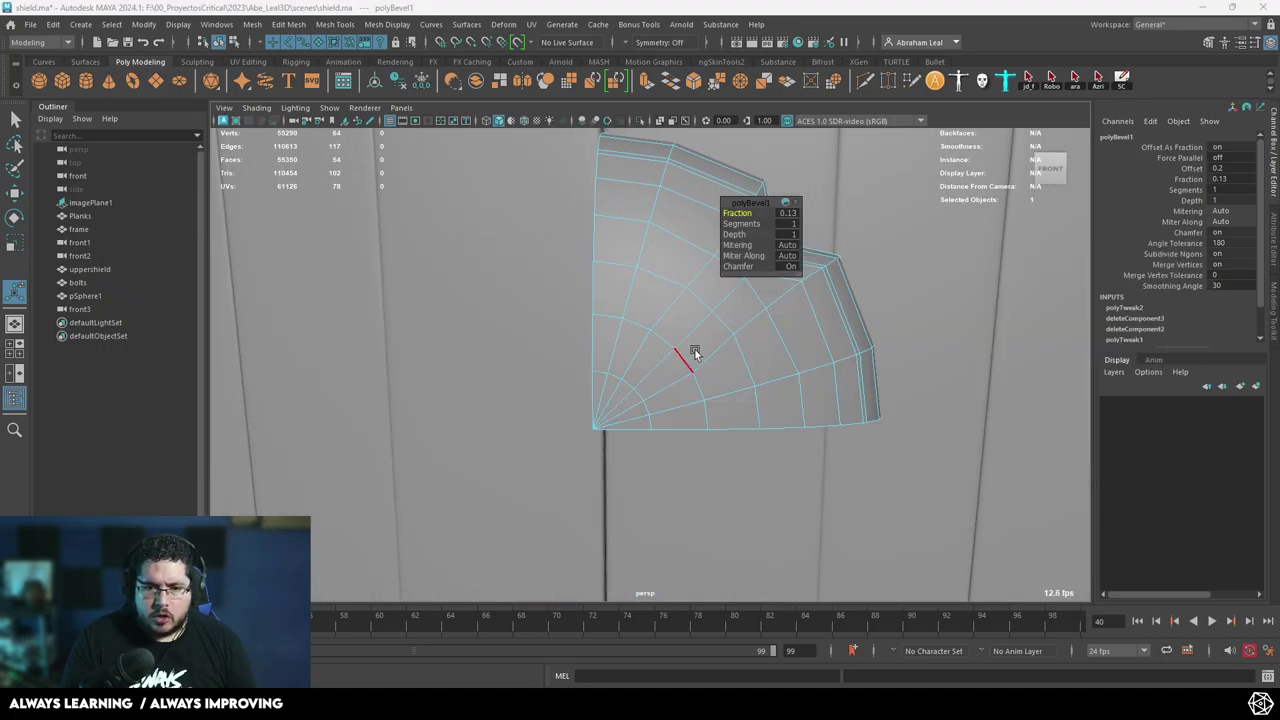
{"action": "key", "text": "space"}
{"action": "left_click_drag", "start_coordinate": [694, 351], "coordinate": [699, 400]}
{"action": "key", "text": "4"}
{"action": "right_click_drag", "start_coordinate": [674, 420], "coordinate": [710, 418], "text": "alt"}
{"action": "middle_click_drag", "start_coordinate": [690, 418], "coordinate": [665, 330], "text": "alt"}
{"action": "left_click", "coordinate": [616, 304]}
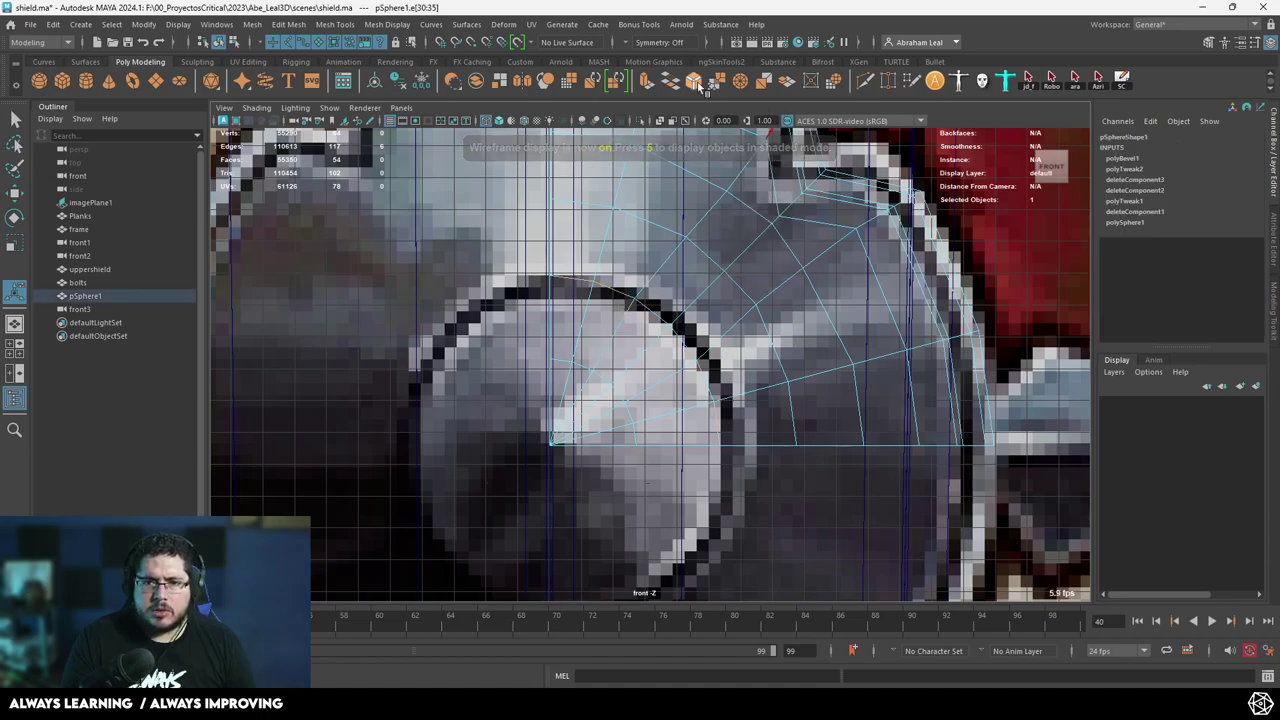
{"action": "key", "text": "ctrl+b"}
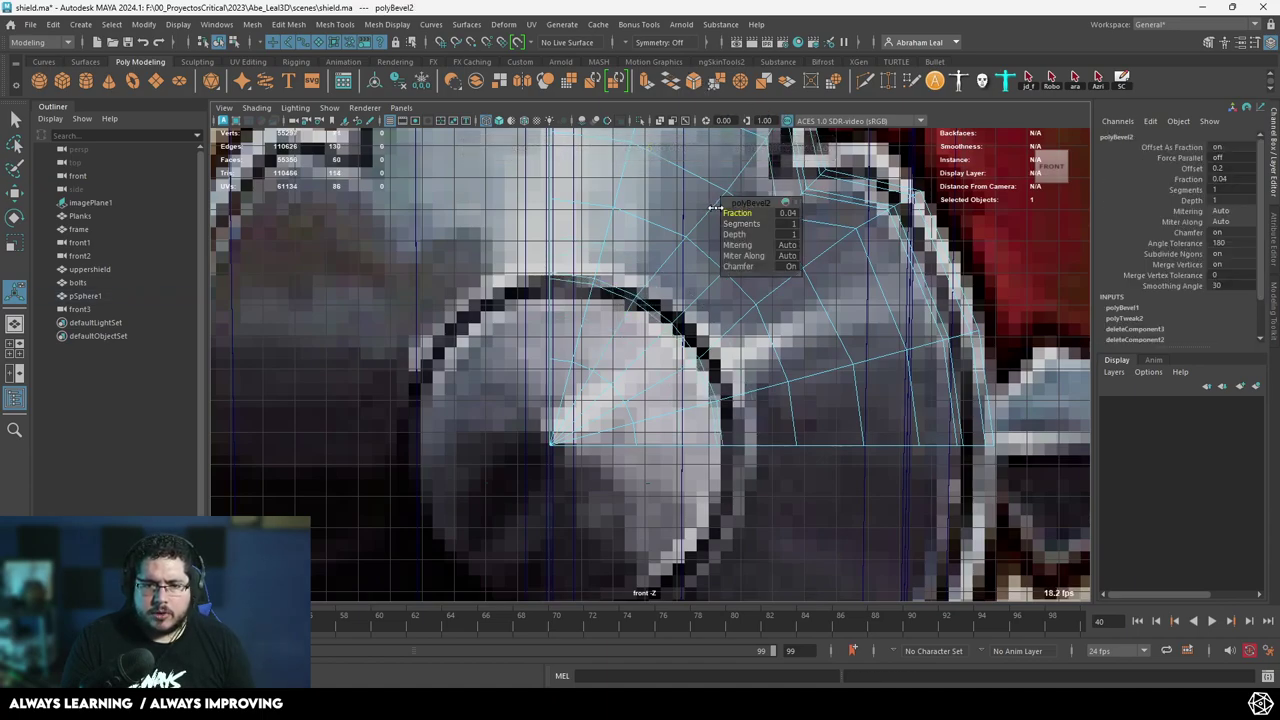
Examine the bevelled loops in the shaded perspective view and the quadrant's depth in the top wireframe view.
{"action": "key", "text": "5"}
{"action": "key", "text": "space"}
{"action": "left_click_drag", "start_coordinate": [690, 284], "coordinate": [704, 222]}
{"action": "key", "text": "q"}
{"action": "mouse_move", "coordinate": [712, 325]}
{"action": "right_mouse_down"}
{"action": "mouse_move", "coordinate": [815, 291]}
{"action": "mouse_move", "coordinate": [787, 325]}
{"action": "right_mouse_up"}
{"action": "left_click_drag", "start_coordinate": [787, 331], "coordinate": [686, 306], "text": "alt"}
{"action": "right_click_drag", "start_coordinate": [686, 306], "coordinate": [775, 275], "text": "alt"}
{"action": "left_click_drag", "start_coordinate": [775, 275], "coordinate": [717, 347], "text": "alt"}
{"action": "scroll", "coordinate": [716, 340], "scroll_direction": "up", "scroll_amount": 5}
{"action": "scroll", "coordinate": [743, 335], "scroll_direction": "down", "scroll_amount": 2}
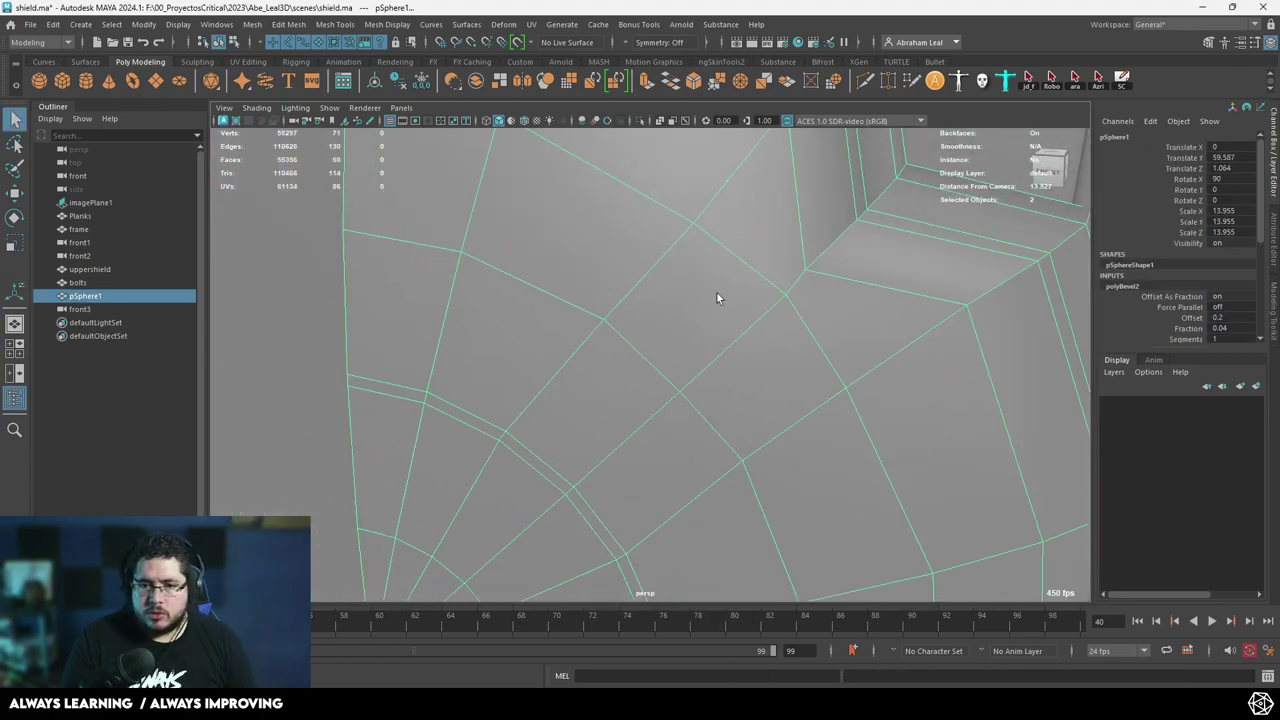
{"action": "key", "text": "space"}
{"action": "left_click_drag", "start_coordinate": [772, 303], "coordinate": [718, 301]}
{"action": "key", "text": "4"}
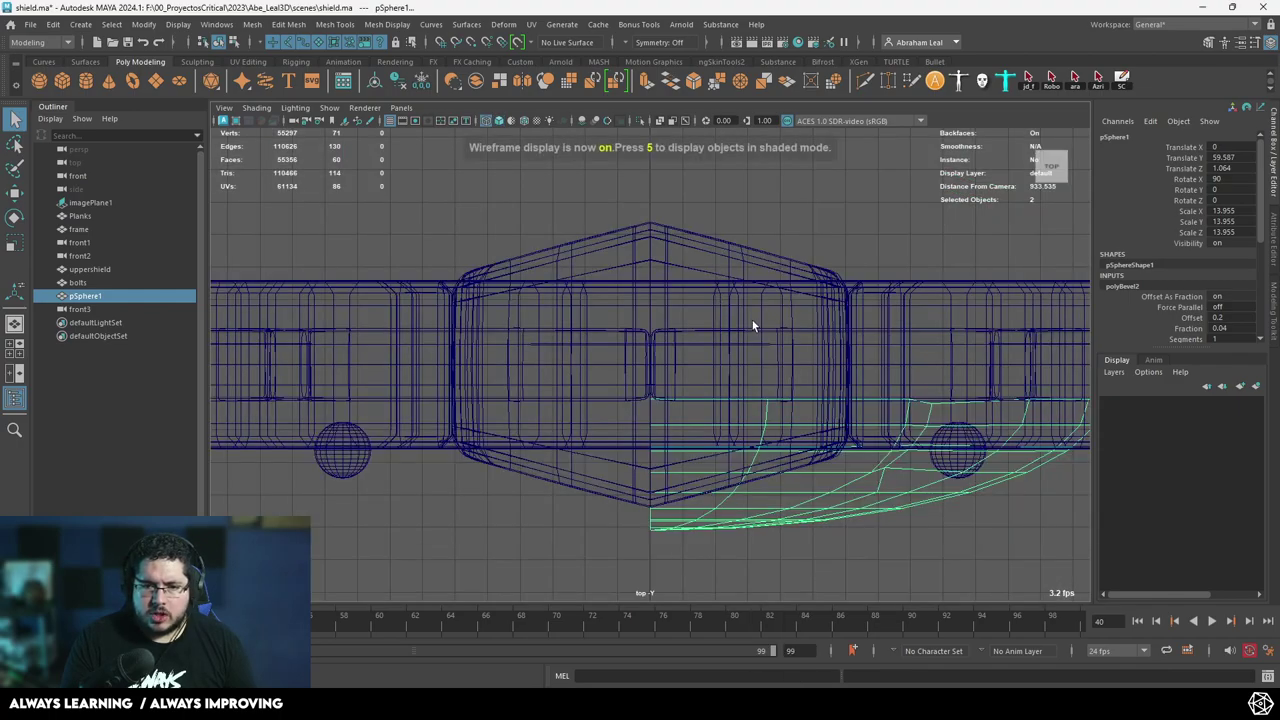
{"action": "scroll", "coordinate": [755, 335], "scroll_direction": "up", "scroll_amount": 5}
{"action": "scroll", "coordinate": [757, 345], "scroll_direction": "up", "scroll_amount": 3}
Move the vertex diagonally inside the notch's inner corner closer to the boss centre in the front wireframe view.
{"action": "key", "text": "space"}
{"action": "left_click", "coordinate": [785, 320]}
{"action": "middle_click_drag", "start_coordinate": [816, 185], "coordinate": [751, 272], "text": "alt"}
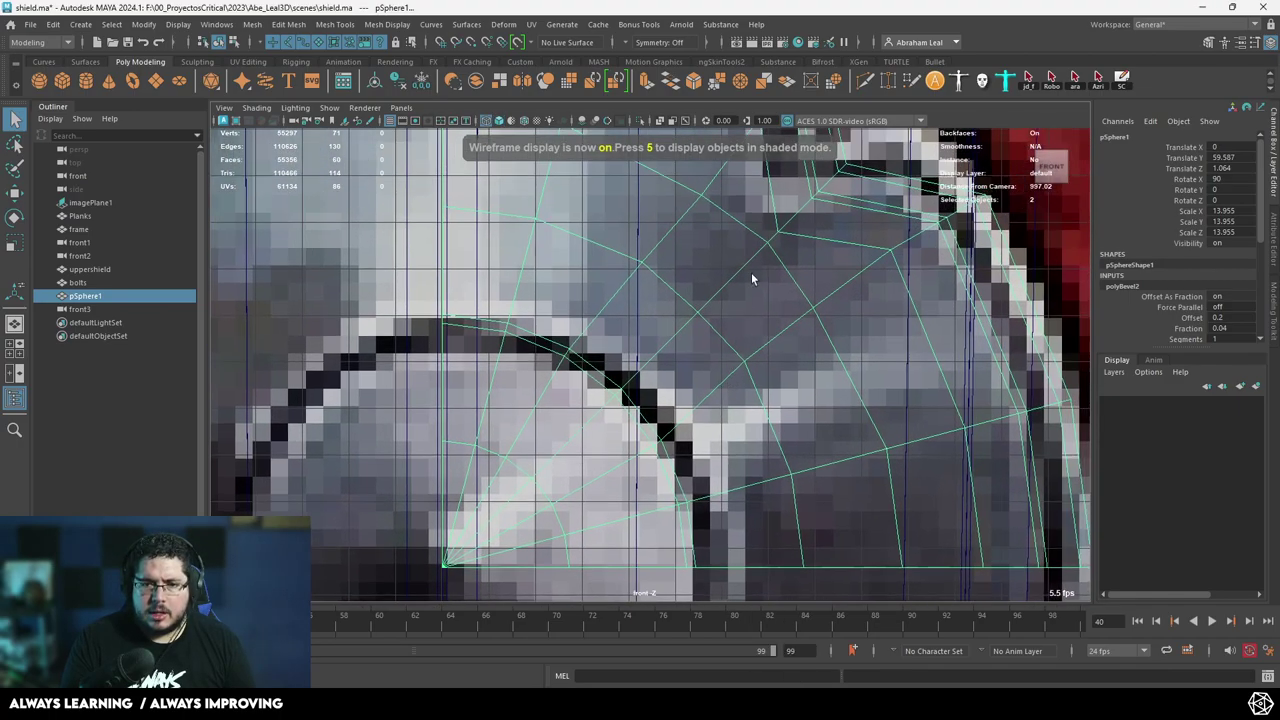
{"action": "right_click_drag", "start_coordinate": [800, 257], "coordinate": [755, 254]}
{"action": "left_click", "coordinate": [757, 249]}
{"action": "key", "text": "w"}
{"action": "left_click_drag", "start_coordinate": [767, 241], "coordinate": [748, 260]}
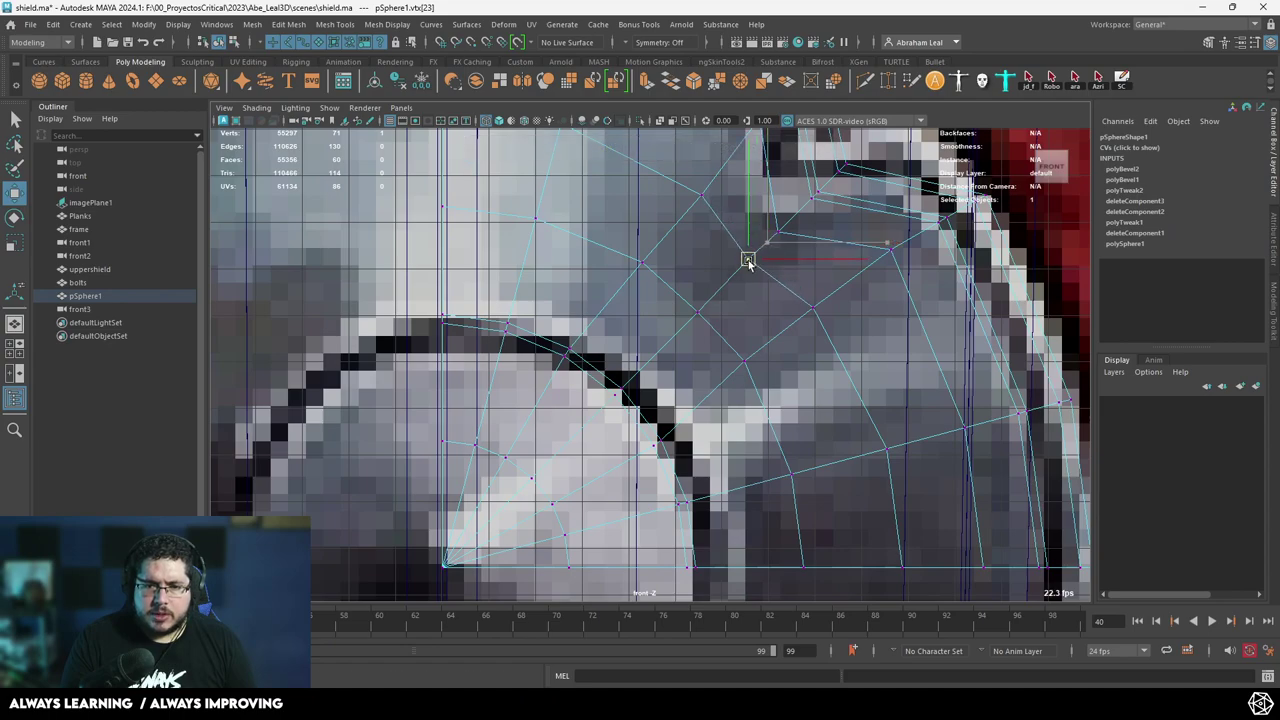
Bevel the diagonal edges running through the notch's inner corner with a fraction of 0.09.
{"action": "middle_click_drag", "start_coordinate": [732, 272], "coordinate": [656, 367], "text": "alt"}
{"action": "scroll", "coordinate": [757, 306], "scroll_direction": "up", "scroll_amount": 2}
{"action": "right_click", "coordinate": [757, 304]}
{"action": "right_click_drag", "start_coordinate": [734, 297], "coordinate": [734, 262]}
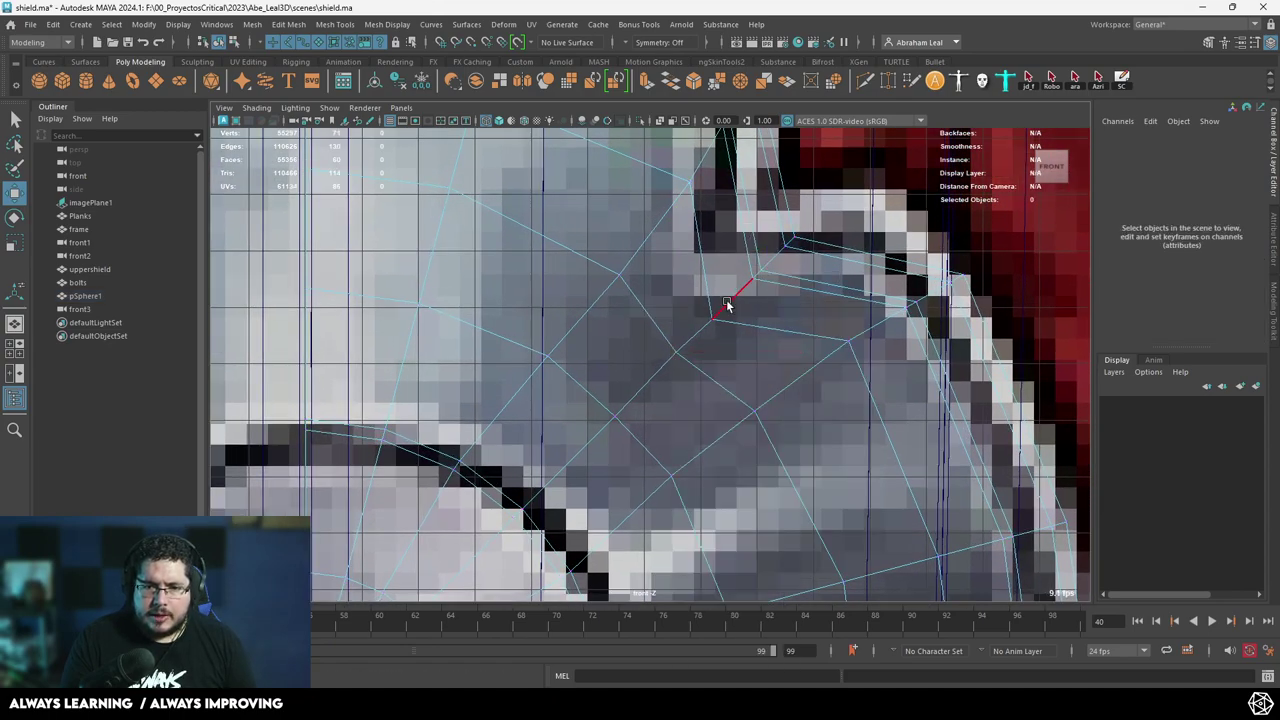
{"action": "double_click", "coordinate": [727, 304]}
{"action": "key", "text": "q"}
{"action": "left_click", "coordinate": [773, 262]}
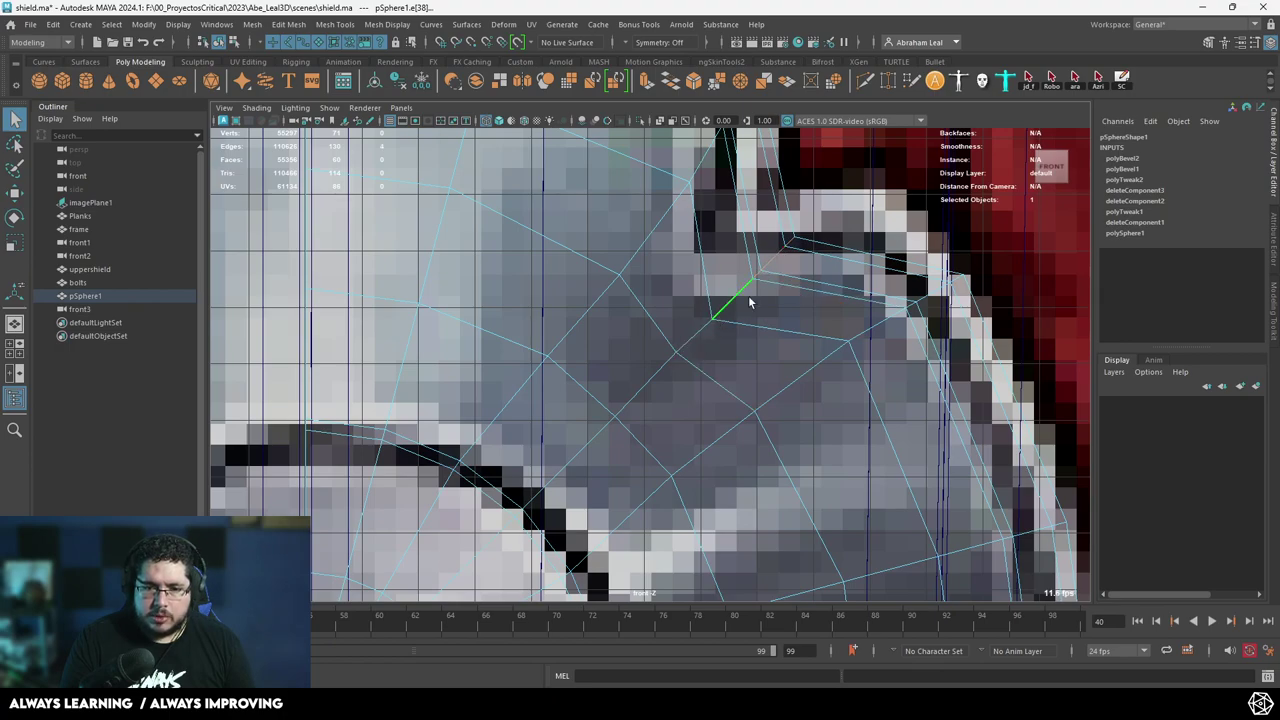
{"action": "left_click", "coordinate": [693, 83]}
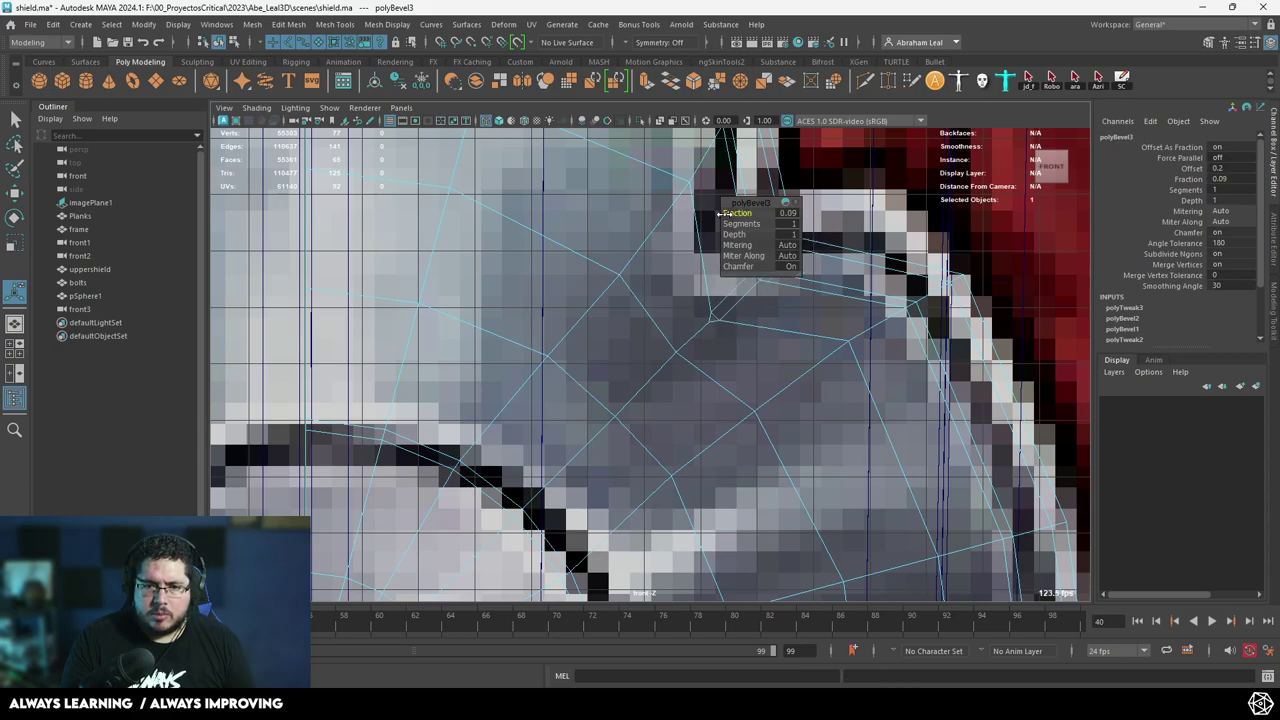
Merge the clustered vertices at the inner end of the notch's diagonal bevel into one.
{"action": "scroll", "coordinate": [738, 285], "scroll_direction": "up", "scroll_amount": 1}
{"action": "right_click", "coordinate": [733, 320]}
{"action": "right_click_drag", "start_coordinate": [722, 305], "coordinate": [696, 302]}
{"action": "left_click", "coordinate": [712, 304]}
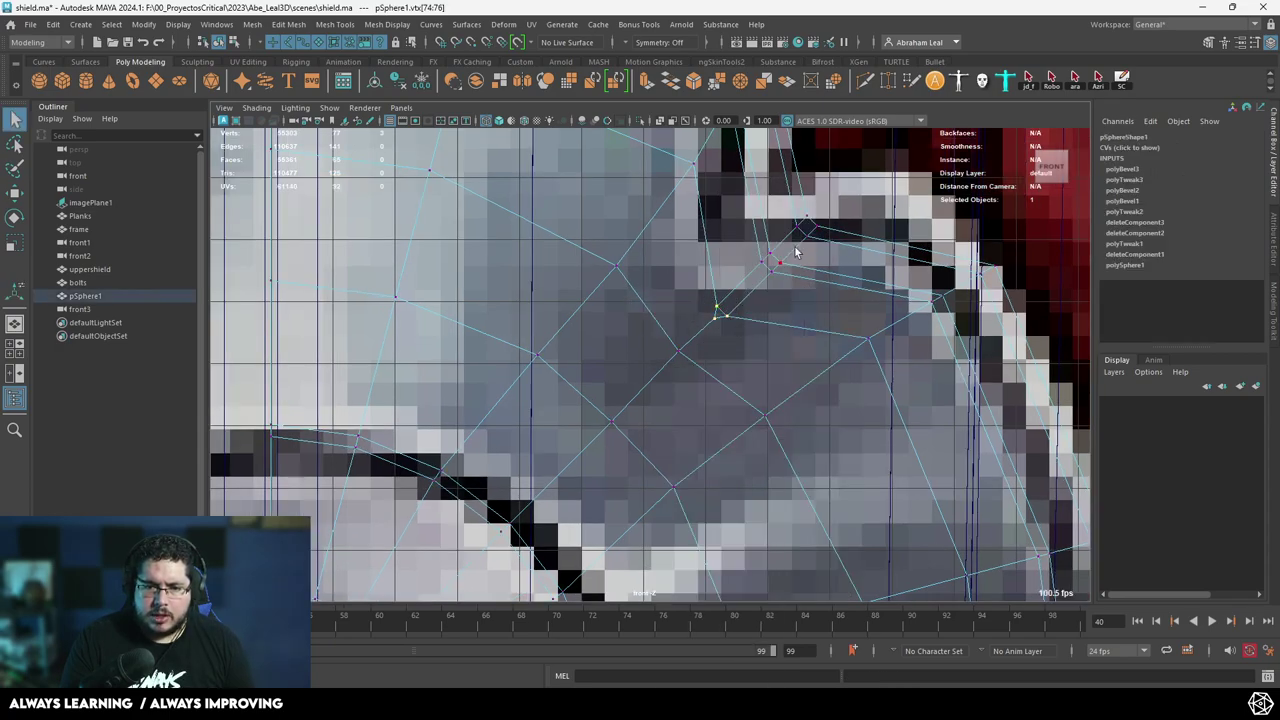
{"action": "left_click", "coordinate": [736, 85]}
Preview the quadrant smoothed and inspect the notch's bevelled inner corner in the shaded perspective view.
{"action": "key", "text": "3"}
{"action": "key", "text": "space"}
{"action": "key", "text": "space"}
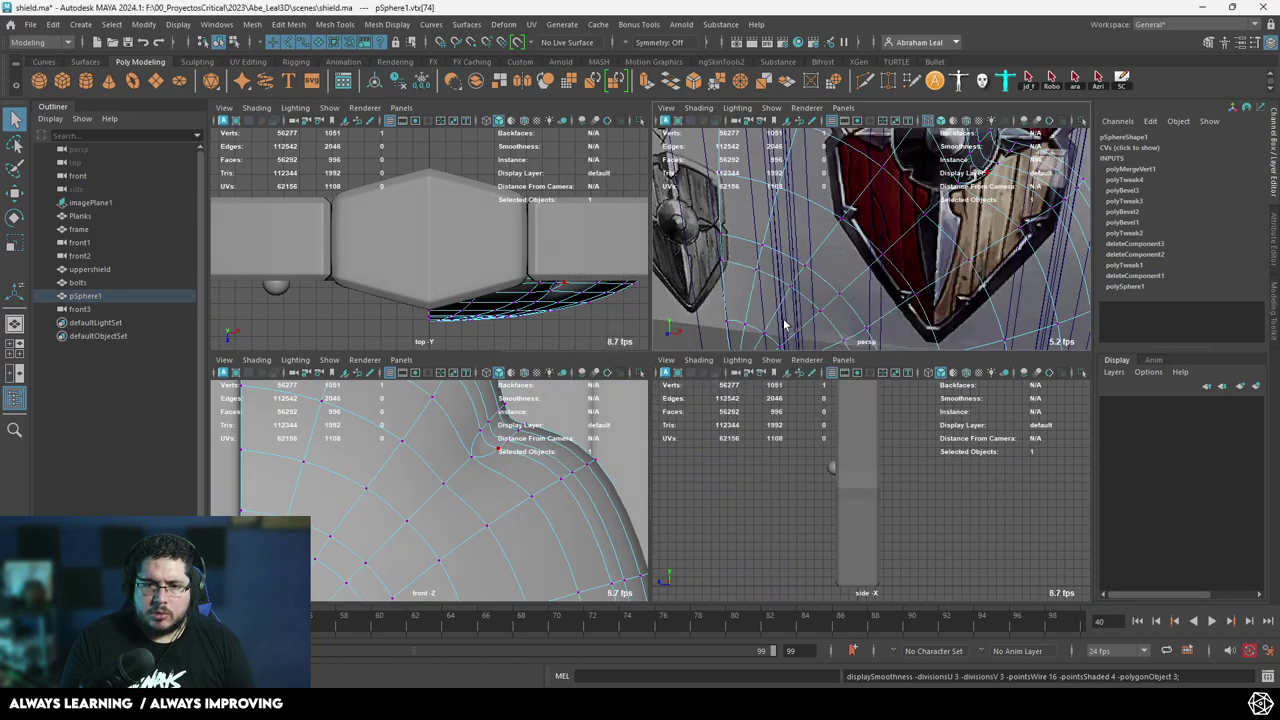
{"action": "key", "text": "space"}
{"action": "mouse_move", "coordinate": [801, 316]}
{"action": "left_mouse_down", "text": "alt"}
{"action": "mouse_move", "coordinate": [757, 320]}
{"action": "mouse_move", "coordinate": [861, 222]}
{"action": "mouse_move", "coordinate": [757, 320]}
{"action": "mouse_move", "coordinate": [797, 283]}
{"action": "left_mouse_up", "text": "alt"}
{"action": "right_click", "coordinate": [861, 222]}
{"action": "key", "text": "5"}
{"action": "right_click_drag", "start_coordinate": [797, 283], "coordinate": [872, 240]}
{"action": "right_click_drag", "start_coordinate": [872, 240], "coordinate": [912, 308], "text": "alt"}
{"action": "left_click_drag", "start_coordinate": [800, 340], "coordinate": [720, 390], "text": "alt"}
{"action": "mouse_move", "coordinate": [720, 390]}
{"action": "right_mouse_down", "text": "alt"}
{"action": "mouse_move", "coordinate": [681, 415]}
{"action": "mouse_move", "coordinate": [733, 389]}
{"action": "right_mouse_up", "text": "alt"}
{"action": "key", "text": "1"}
Bevel the short edges across both outer corners of the notch with a fraction of 0.04.
{"action": "right_click_drag", "start_coordinate": [678, 274], "coordinate": [677, 228]}
{"action": "left_click_drag", "start_coordinate": [675, 282], "coordinate": [623, 318], "text": "alt"}
{"action": "left_click", "coordinate": [660, 297]}
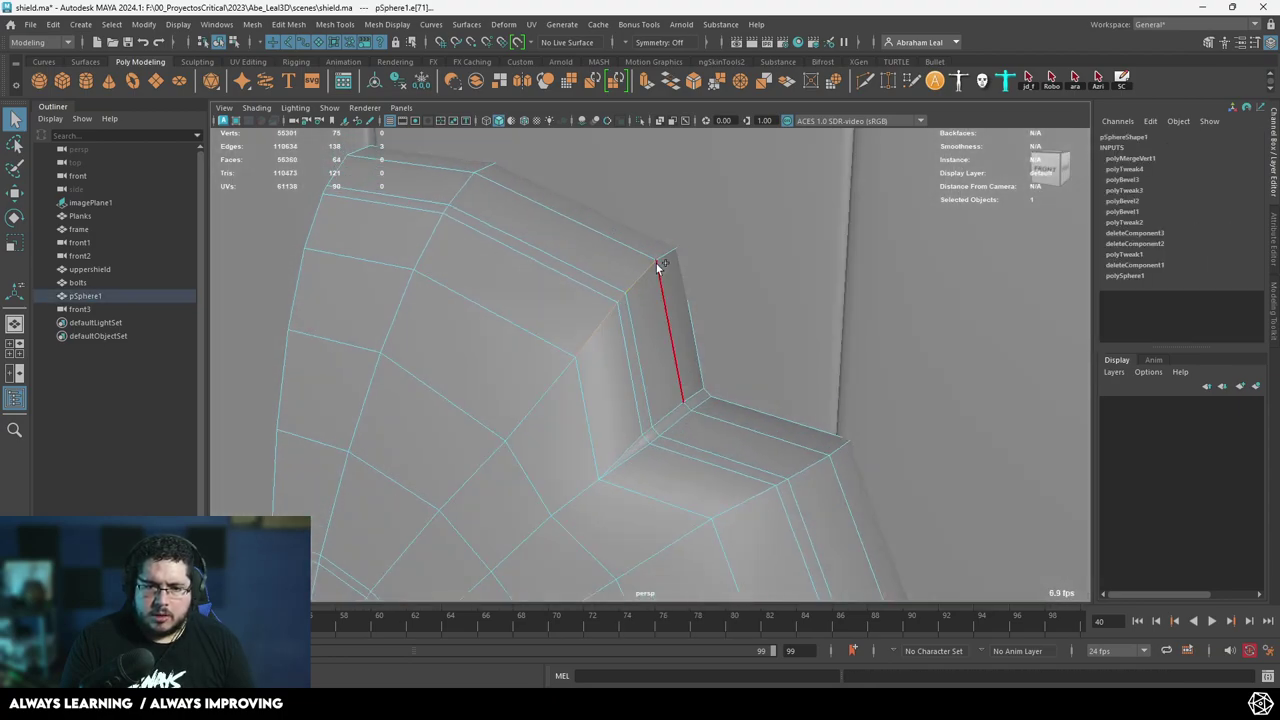
{"action": "left_click_drag", "start_coordinate": [763, 446], "coordinate": [824, 375], "text": "alt"}
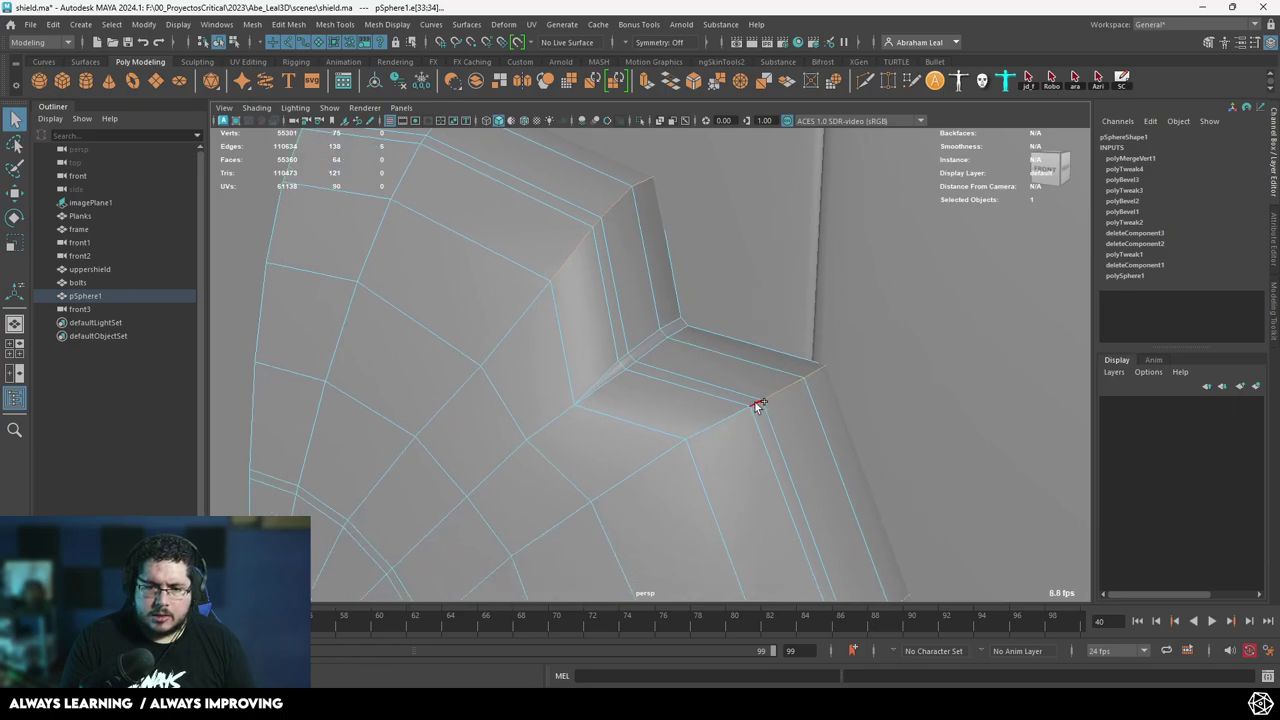
{"action": "left_click", "coordinate": [700, 82]}
{"action": "left_click_drag", "start_coordinate": [738, 213], "coordinate": [716, 208]}
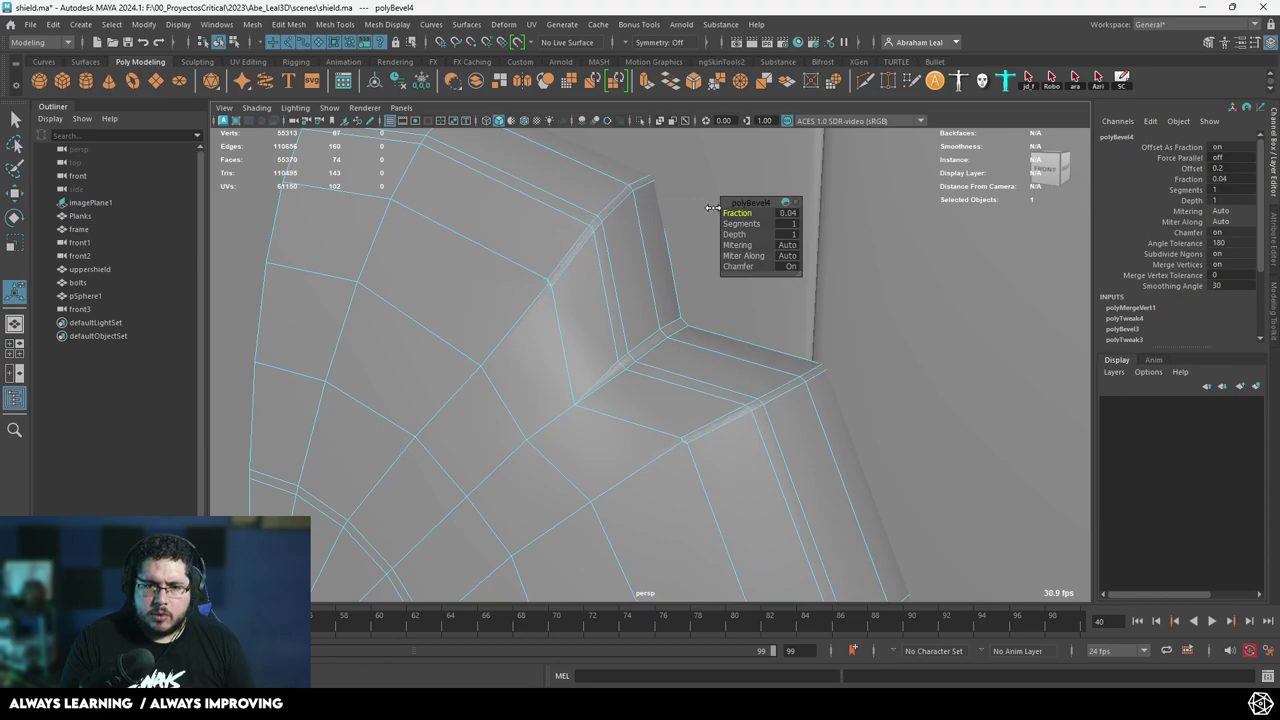
{"action": "right_click_drag", "start_coordinate": [695, 306], "coordinate": [668, 308], "text": "alt"}
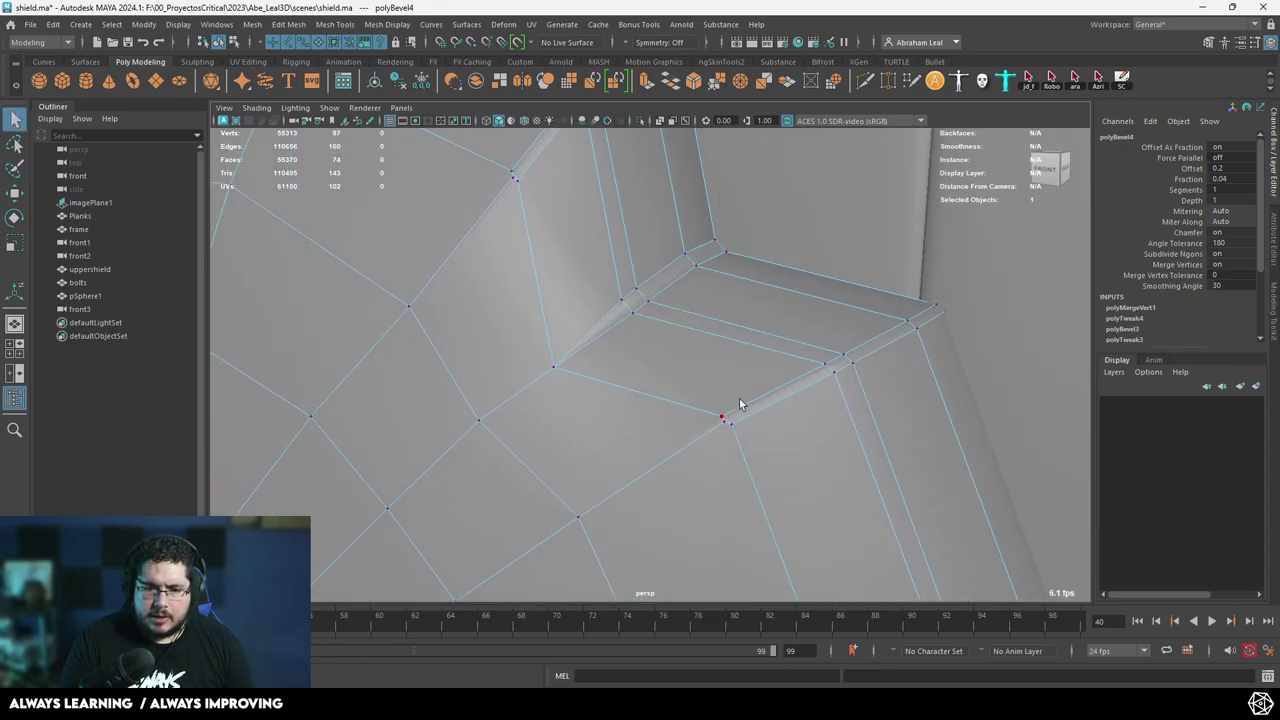
Merge the clustered vertices at the inner end of each outer-corner bevel into a single vertex.
{"action": "left_click", "coordinate": [738, 406]}
{"action": "left_click", "coordinate": [762, 82]}
{"action": "left_click_drag", "start_coordinate": [599, 226], "coordinate": [575, 237], "text": "alt"}
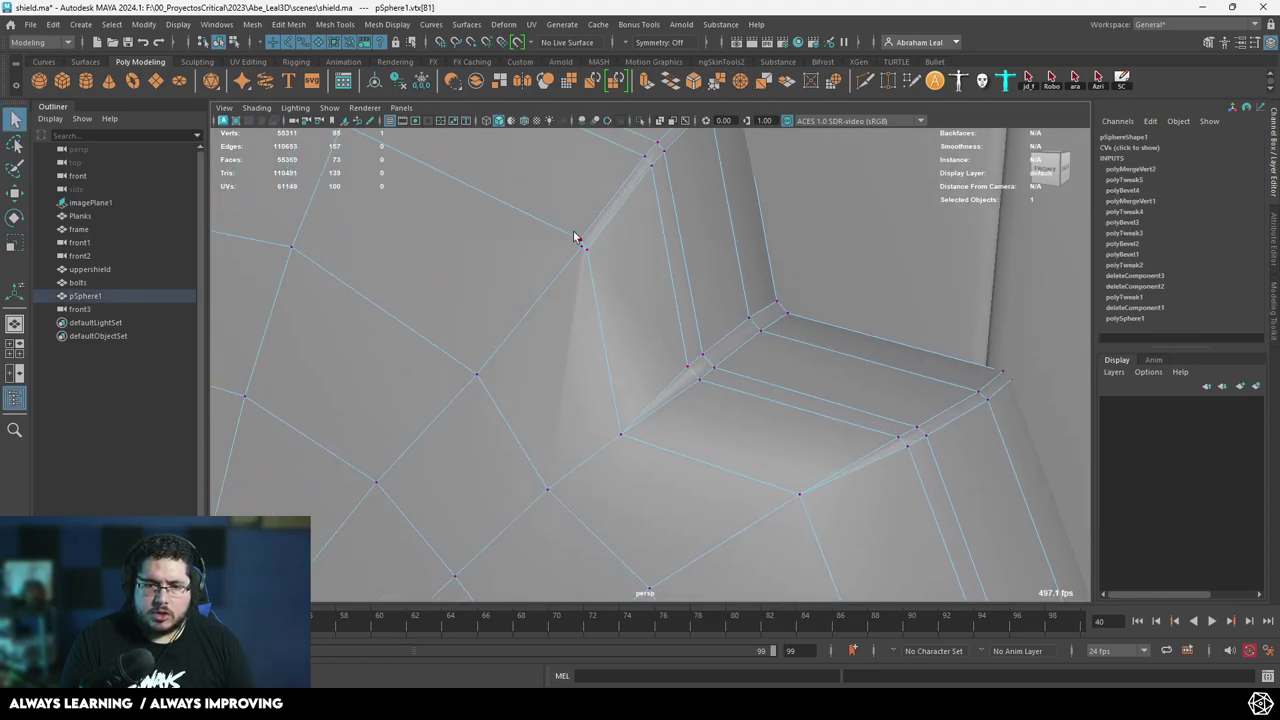
{"action": "key", "text": "g"}
Preview the quadrant smoothed and examine its notch and outline against the shield's planks and frame.
{"action": "key", "text": "3"}
{"action": "right_click_drag", "start_coordinate": [729, 424], "coordinate": [745, 280], "text": "alt"}
{"action": "right_click_drag", "start_coordinate": [790, 385], "coordinate": [755, 341], "text": "alt"}
{"action": "left_click_drag", "start_coordinate": [755, 341], "coordinate": [818, 411], "text": "alt"}
{"action": "left_click", "coordinate": [974, 337]}
{"action": "scroll", "coordinate": [984, 371], "scroll_direction": "down", "scroll_amount": 5}
{"action": "scroll", "coordinate": [978, 451], "scroll_direction": "up", "scroll_amount": 4}
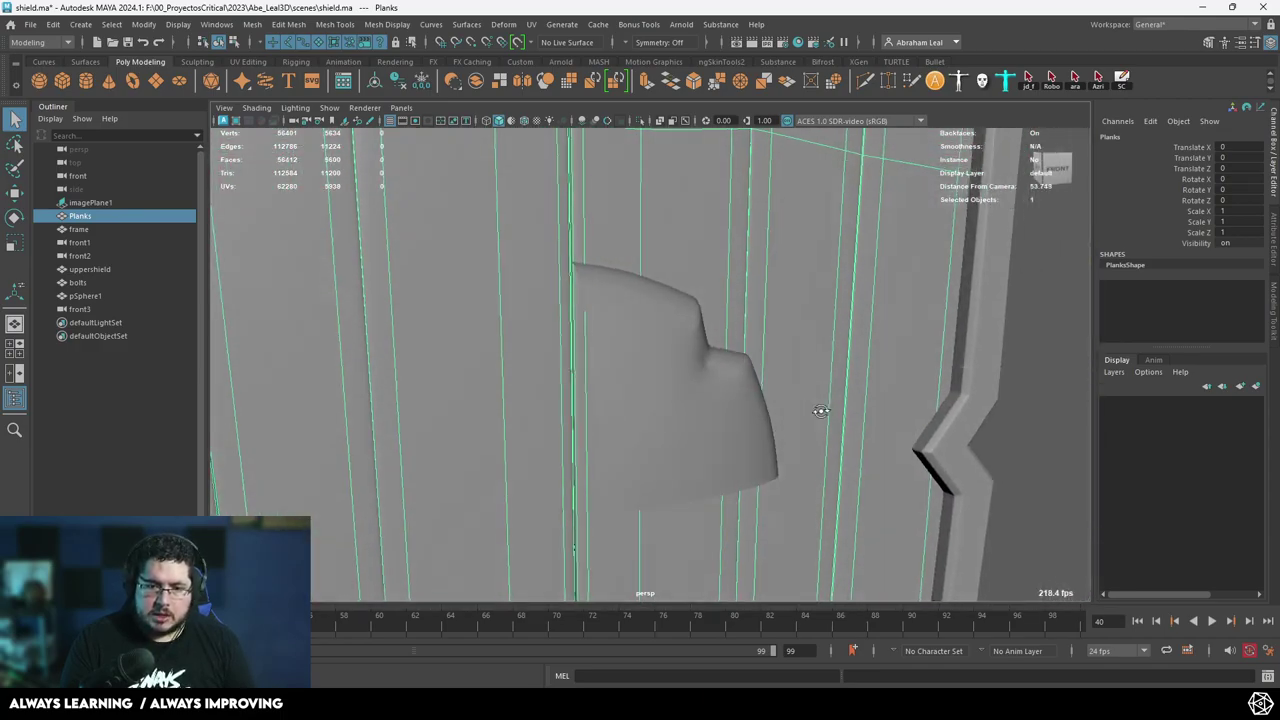
{"action": "right_click_drag", "start_coordinate": [818, 411], "coordinate": [429, 332], "text": "alt"}
{"action": "left_click_drag", "start_coordinate": [429, 332], "coordinate": [578, 368], "text": "alt"}
{"action": "right_click_drag", "start_coordinate": [578, 368], "coordinate": [792, 437], "text": "alt"}
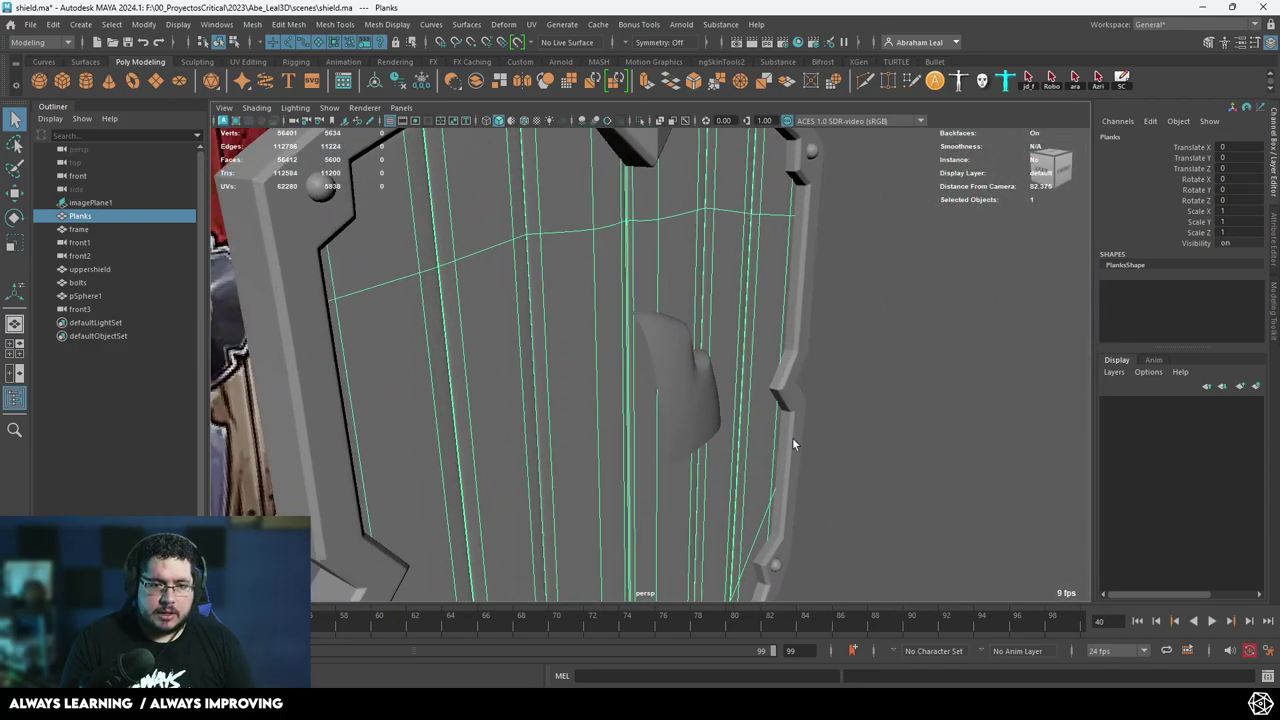
{"action": "left_click_drag", "start_coordinate": [792, 437], "coordinate": [860, 440], "text": "alt"}
{"action": "right_click_drag", "start_coordinate": [860, 440], "coordinate": [943, 620], "text": "alt"}
Collapse the short edges running across the bevel strip at the notch's inner corner.
{"action": "left_click", "coordinate": [758, 436]}
{"action": "key", "text": "1"}
{"action": "middle_click_drag", "start_coordinate": [701, 445], "coordinate": [772, 357], "text": "alt"}
{"action": "right_click_drag", "start_coordinate": [772, 357], "coordinate": [672, 325], "text": "alt"}
{"action": "left_click_drag", "start_coordinate": [700, 340], "coordinate": [737, 351], "text": "alt"}
{"action": "right_click_drag", "start_coordinate": [737, 351], "coordinate": [790, 381], "text": "alt"}
{"action": "middle_click_drag", "start_coordinate": [770, 378], "coordinate": [649, 423], "text": "alt"}
{"action": "right_click_drag", "start_coordinate": [649, 423], "coordinate": [755, 330], "text": "alt"}
{"action": "middle_click_drag", "start_coordinate": [755, 330], "coordinate": [717, 394], "text": "alt"}
{"action": "left_click_drag", "start_coordinate": [717, 394], "coordinate": [665, 355], "text": "alt"}
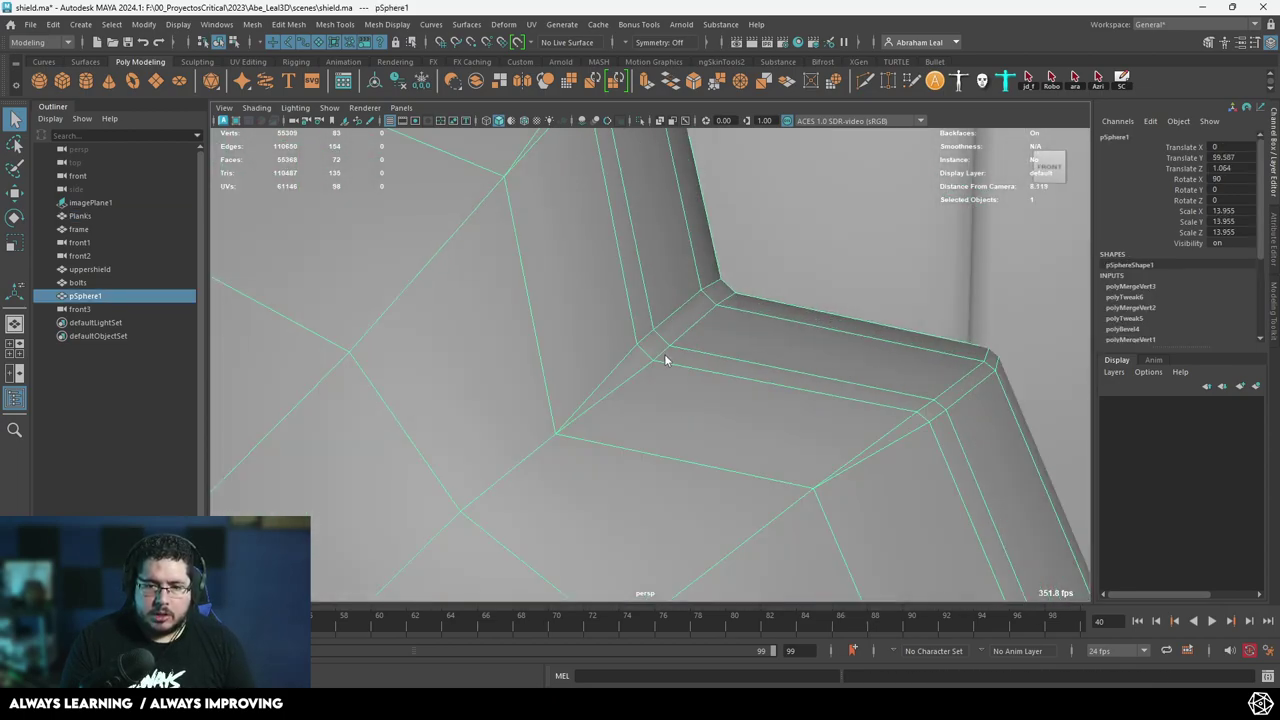
{"action": "right_click_drag", "start_coordinate": [665, 355], "coordinate": [661, 285]}
{"action": "left_click", "coordinate": [643, 353]}
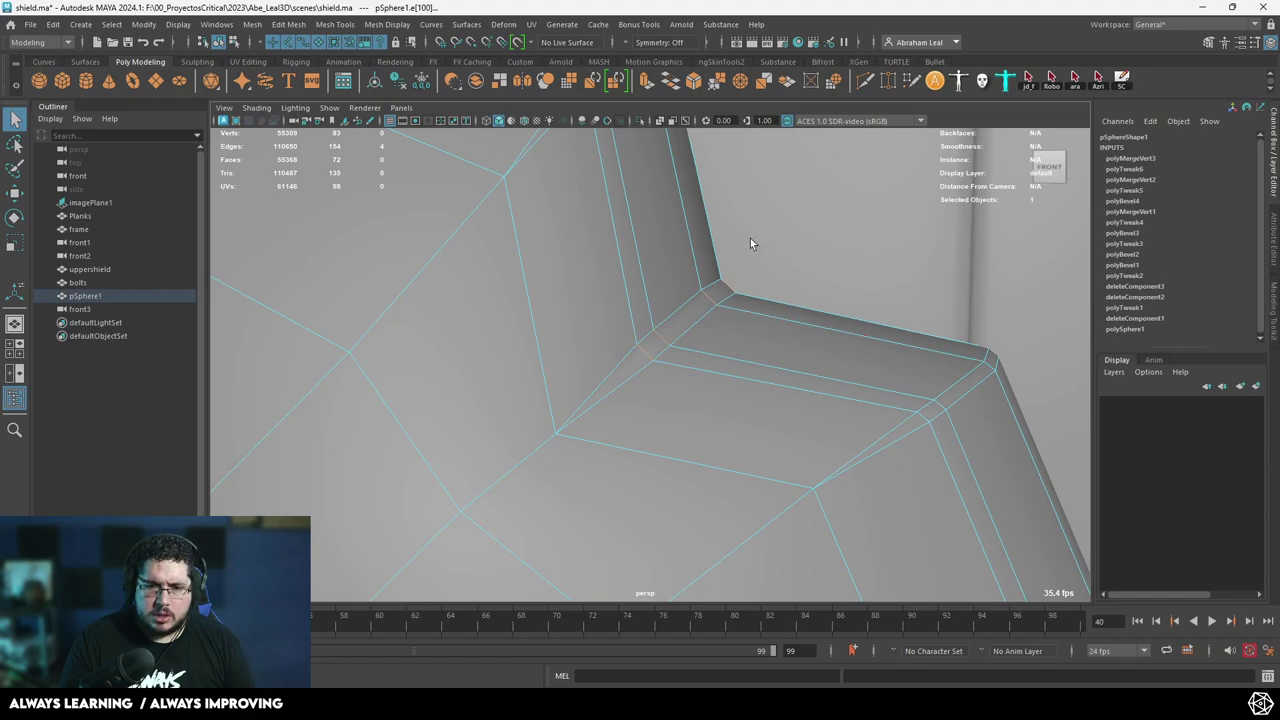
{"action": "left_click", "coordinate": [805, 84]}
{"action": "middle_click_drag", "start_coordinate": [704, 348], "coordinate": [795, 290], "text": "alt"}
{"action": "right_click_drag", "start_coordinate": [795, 290], "coordinate": [674, 366], "text": "alt"}
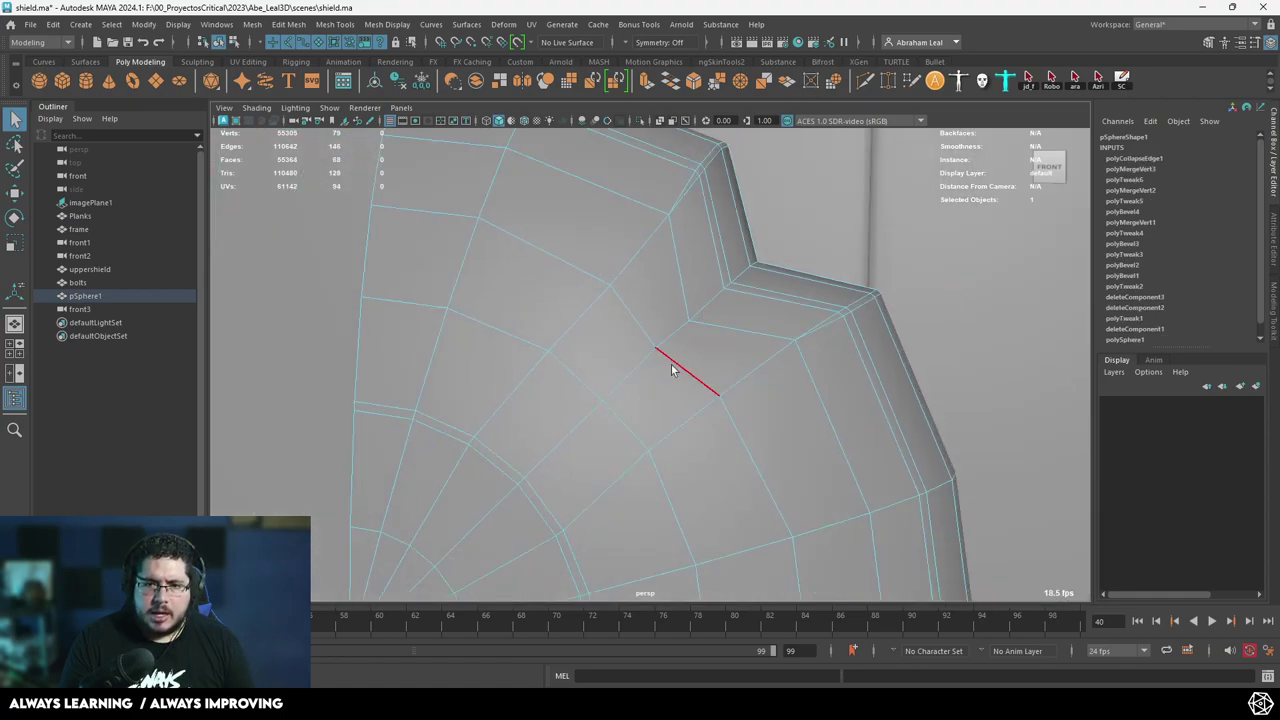
Delete the two triangular faces at the quadrant's centre that flank the diagonal edge.
{"action": "middle_click_drag", "start_coordinate": [674, 366], "coordinate": [825, 245], "text": "alt"}
{"action": "right_click_drag", "start_coordinate": [540, 454], "coordinate": [578, 442], "text": "alt"}
{"action": "middle_click_drag", "start_coordinate": [754, 300], "coordinate": [660, 432], "text": "alt"}
{"action": "middle_click_drag", "start_coordinate": [840, 304], "coordinate": [746, 366], "text": "alt"}
{"action": "middle_click_drag", "start_coordinate": [510, 500], "coordinate": [690, 330], "text": "alt"}
{"action": "right_click_drag", "start_coordinate": [569, 483], "coordinate": [622, 458], "text": "alt"}
{"action": "right_click_drag", "start_coordinate": [551, 306], "coordinate": [549, 346]}
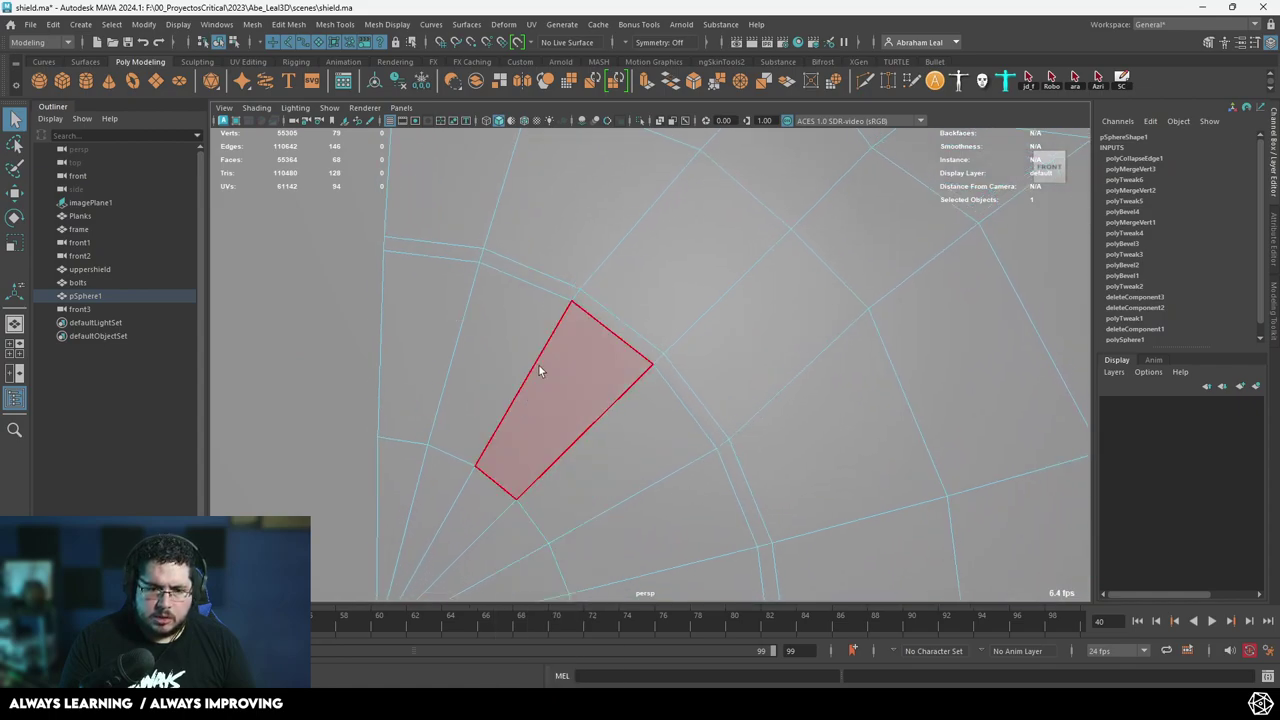
{"action": "left_click", "coordinate": [472, 520]}
{"action": "key", "text": "Delete"}
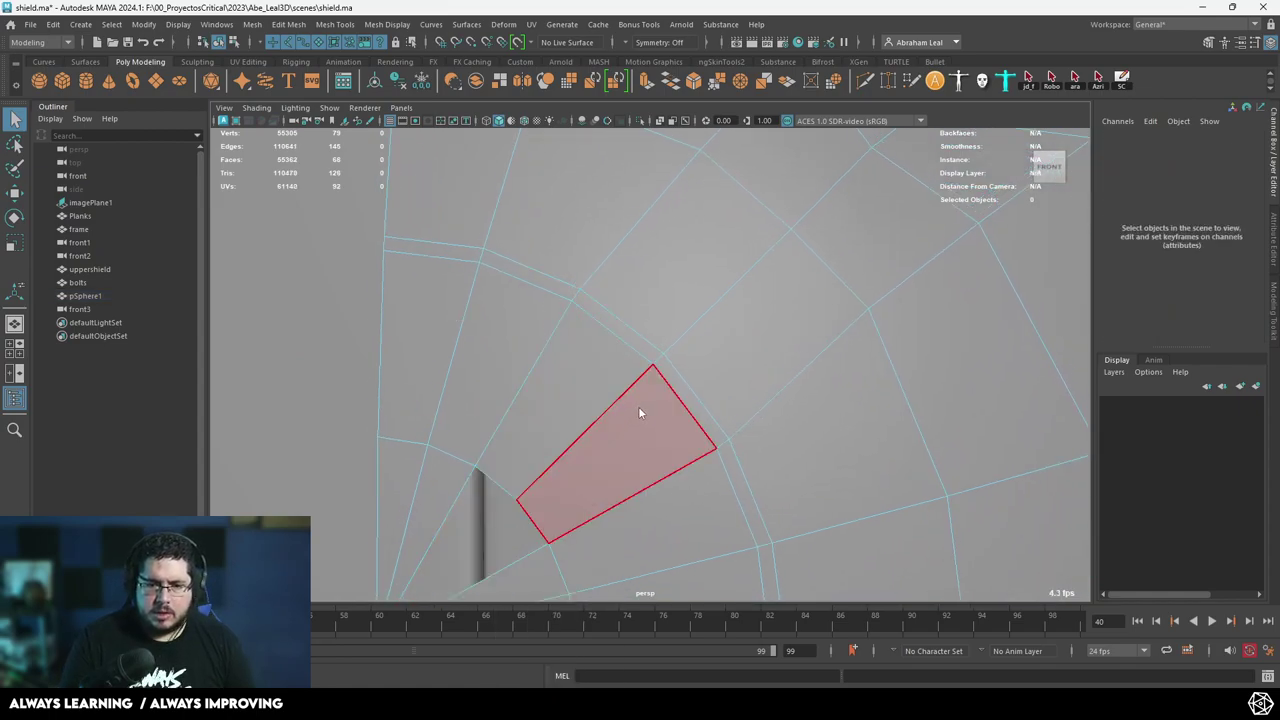
Add offset edge loops on both sides of the diagonal running from the notch's inner corner toward the centre.
{"action": "middle_click_drag", "start_coordinate": [734, 282], "coordinate": [563, 466], "text": "alt"}
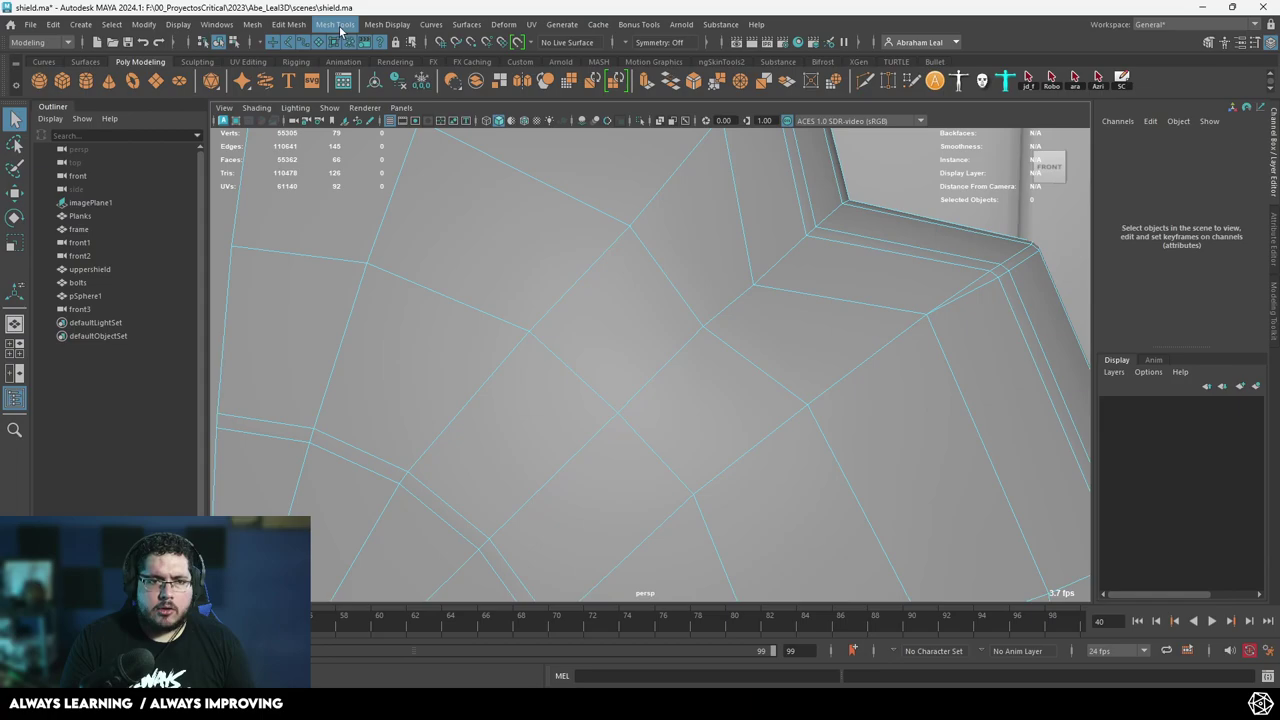
{"action": "left_click", "coordinate": [338, 25]}
{"action": "left_click", "coordinate": [384, 176]}
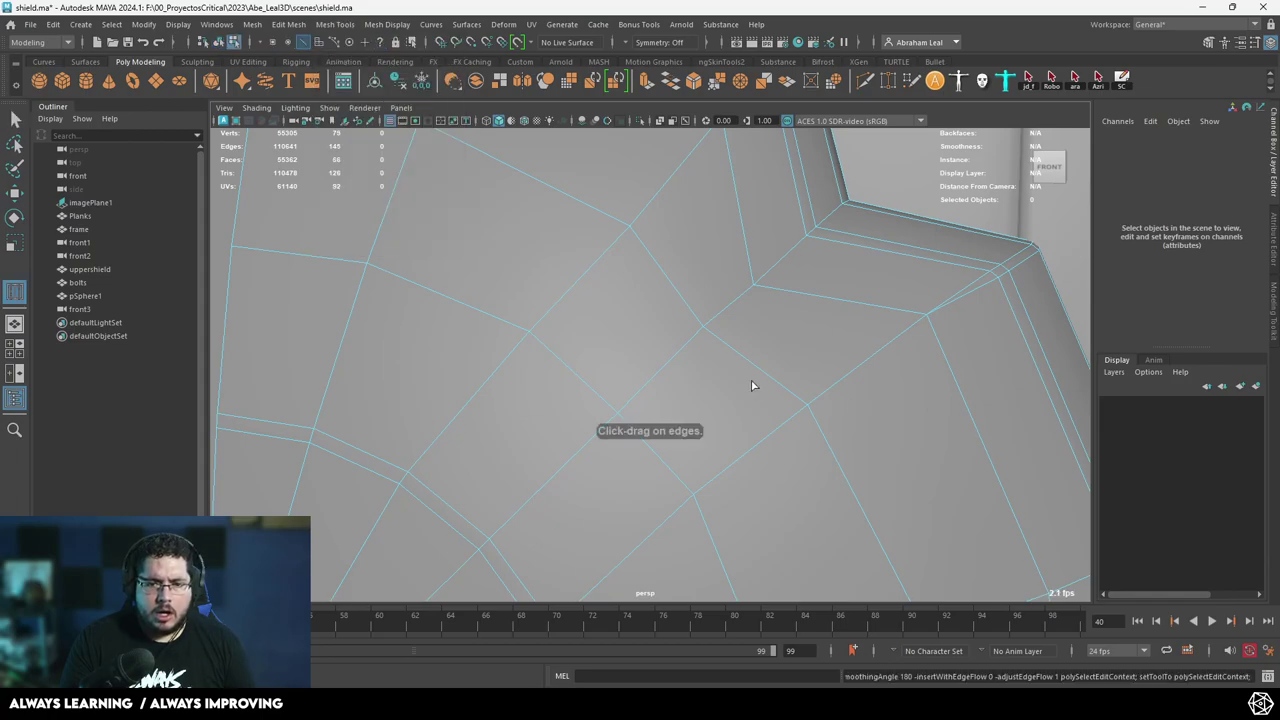
{"action": "left_click_drag", "start_coordinate": [687, 352], "coordinate": [703, 332]}
{"action": "scroll", "coordinate": [740, 335], "scroll_direction": "down", "scroll_amount": 5}
{"action": "key", "text": "q"}
{"action": "scroll", "coordinate": [792, 232], "scroll_direction": "down", "scroll_amount": 6}
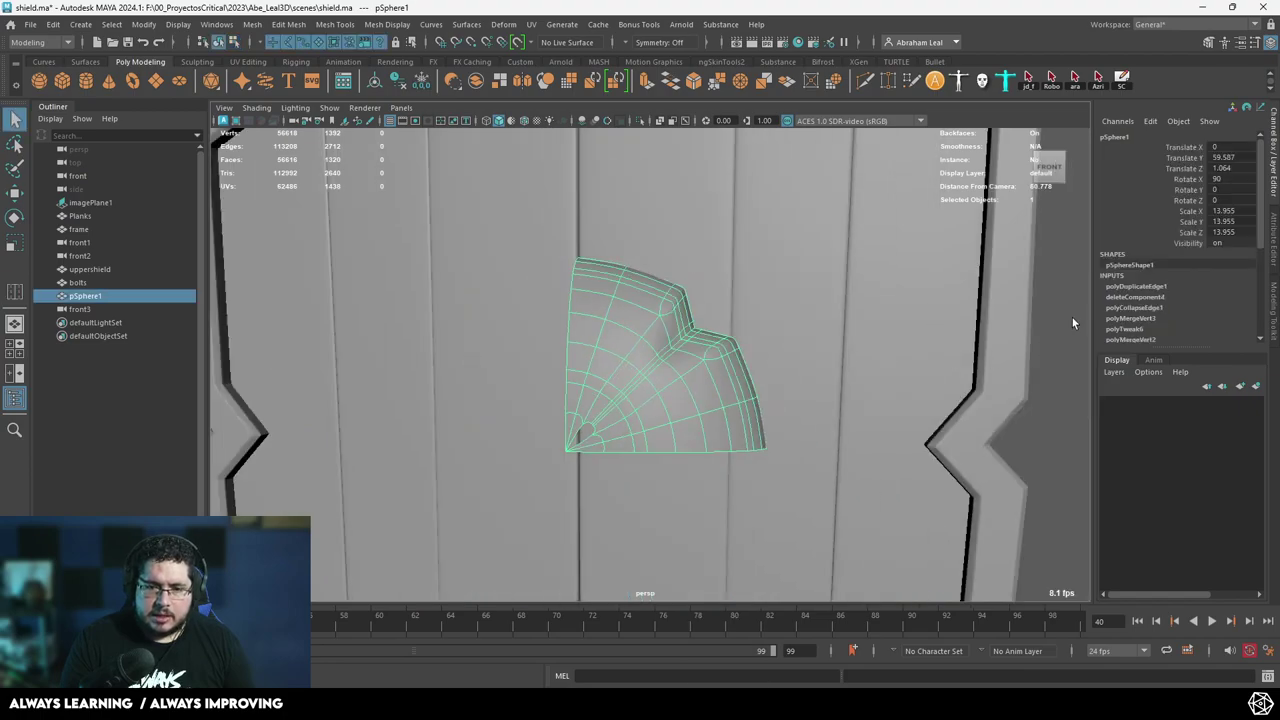
Examine the diagonal support edges on the quadrant in both smoothed and unsmoothed display.
{"action": "left_click", "coordinate": [1072, 317]}
{"action": "left_click_drag", "start_coordinate": [958, 353], "coordinate": [786, 369], "text": "alt"}
{"action": "left_click_drag", "start_coordinate": [744, 300], "coordinate": [680, 403], "text": "alt"}
{"action": "left_click", "coordinate": [652, 453]}
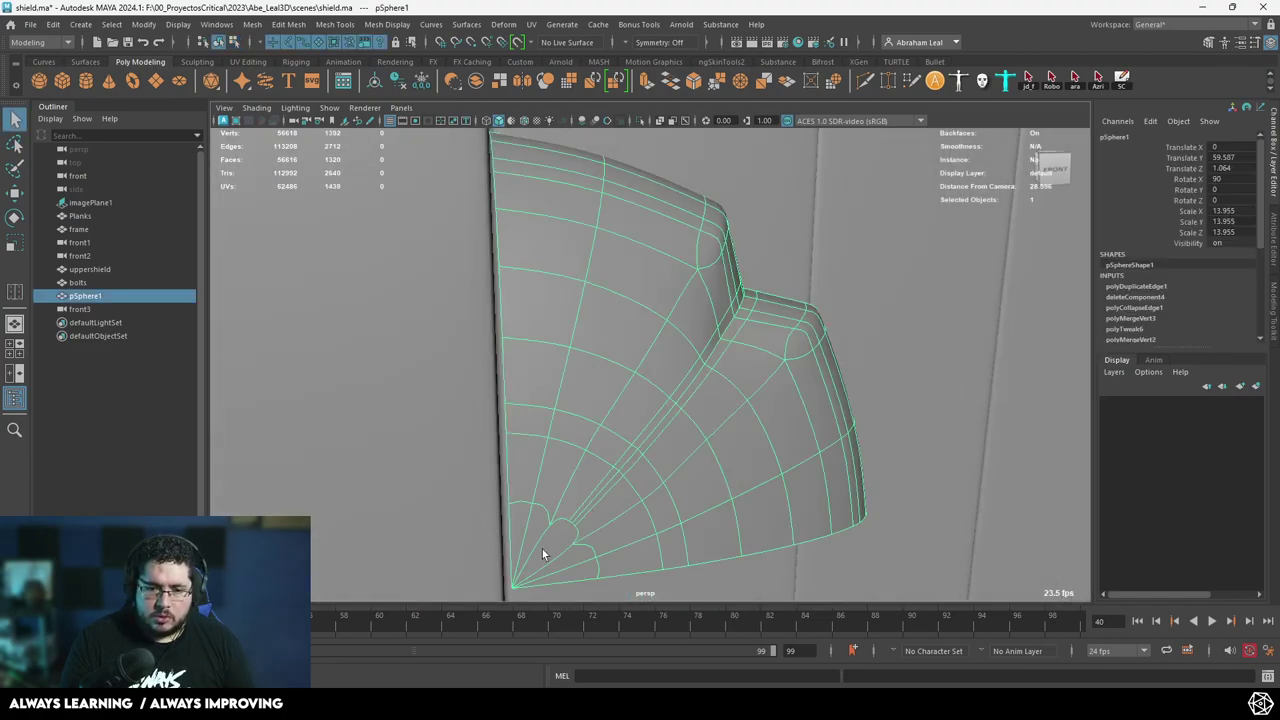
{"action": "scroll", "coordinate": [694, 431], "scroll_direction": "up", "scroll_amount": 10}
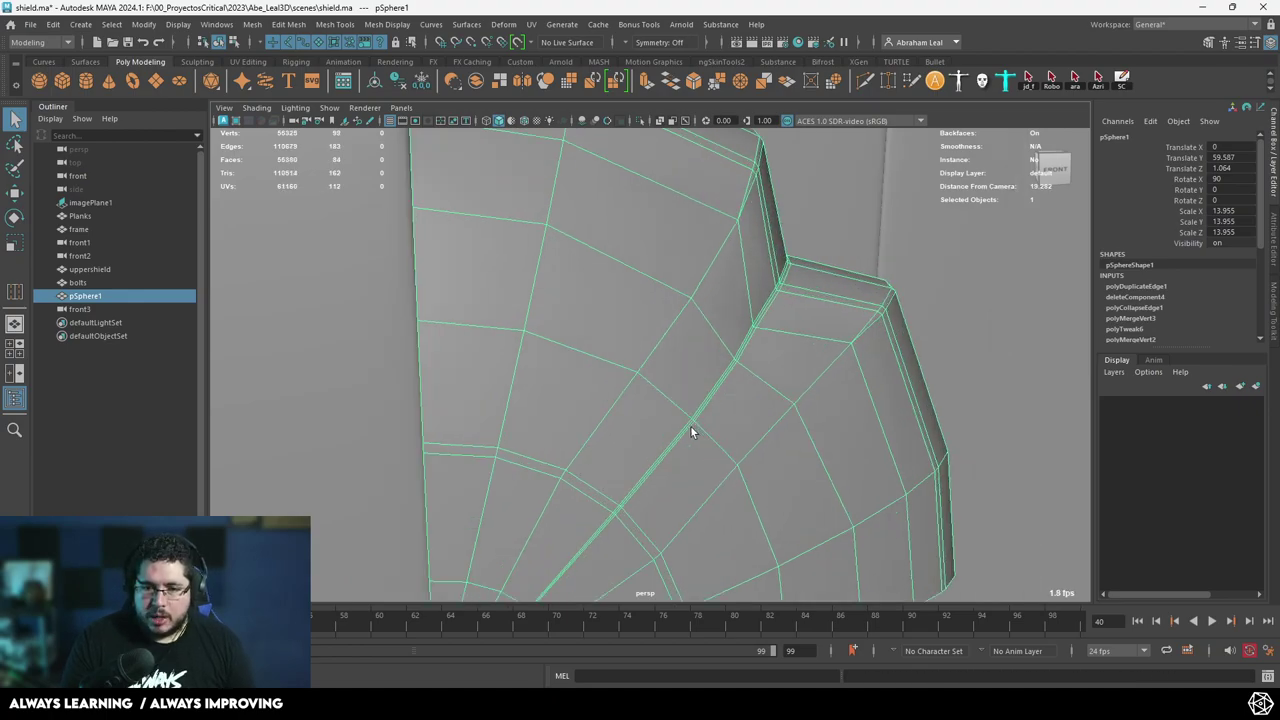
{"action": "scroll", "coordinate": [588, 288], "scroll_direction": "down", "scroll_amount": 11}
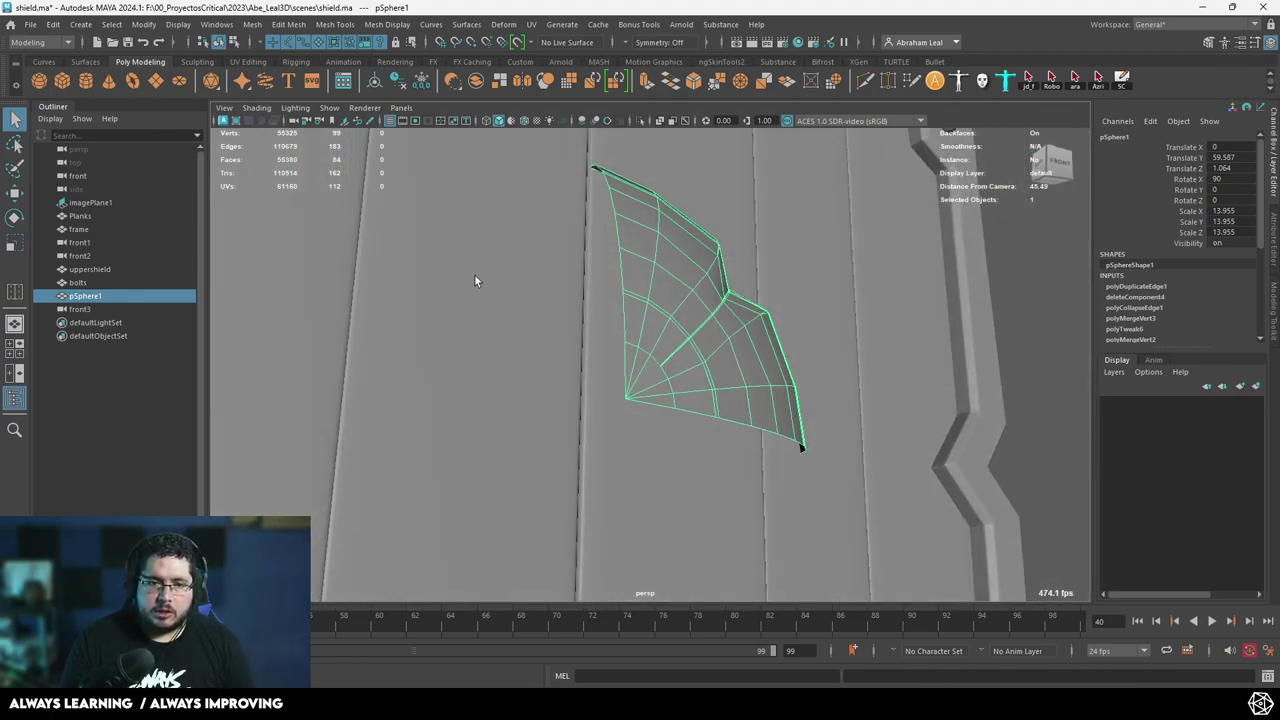
{"action": "left_click_drag", "start_coordinate": [490, 290], "coordinate": [810, 430], "text": "alt"}
{"action": "right_click_drag", "start_coordinate": [810, 430], "coordinate": [929, 491], "text": "alt"}
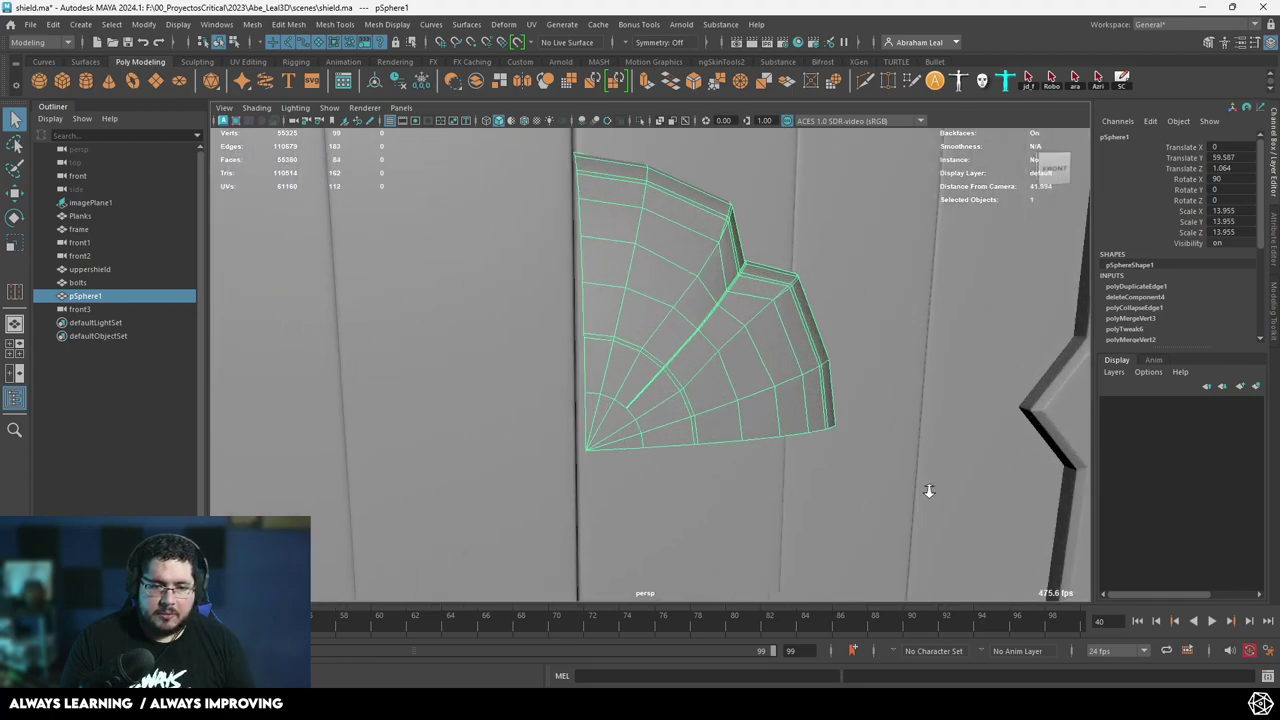
{"action": "left_click_drag", "start_coordinate": [929, 491], "coordinate": [731, 340], "text": "alt"}
{"action": "right_click_drag", "start_coordinate": [731, 340], "coordinate": [790, 328], "text": "alt"}
Undo the offset edge loops, the central face deletion and the edge collapse on the notch bevel.
{"action": "key", "text": "ctrl+z"}
{"action": "key", "text": "ctrl+z"}
{"action": "key", "text": "ctrl+z"}
{"action": "key", "text": "ctrl+z"}
{"action": "key", "text": "ctrl+z"}
{"action": "key", "text": "ctrl+z"}
{"action": "key", "text": "ctrl+z"}
{"action": "key", "text": "ctrl+z"}
{"action": "key", "text": "ctrl+z"}
{"action": "key", "text": "ctrl+z"}
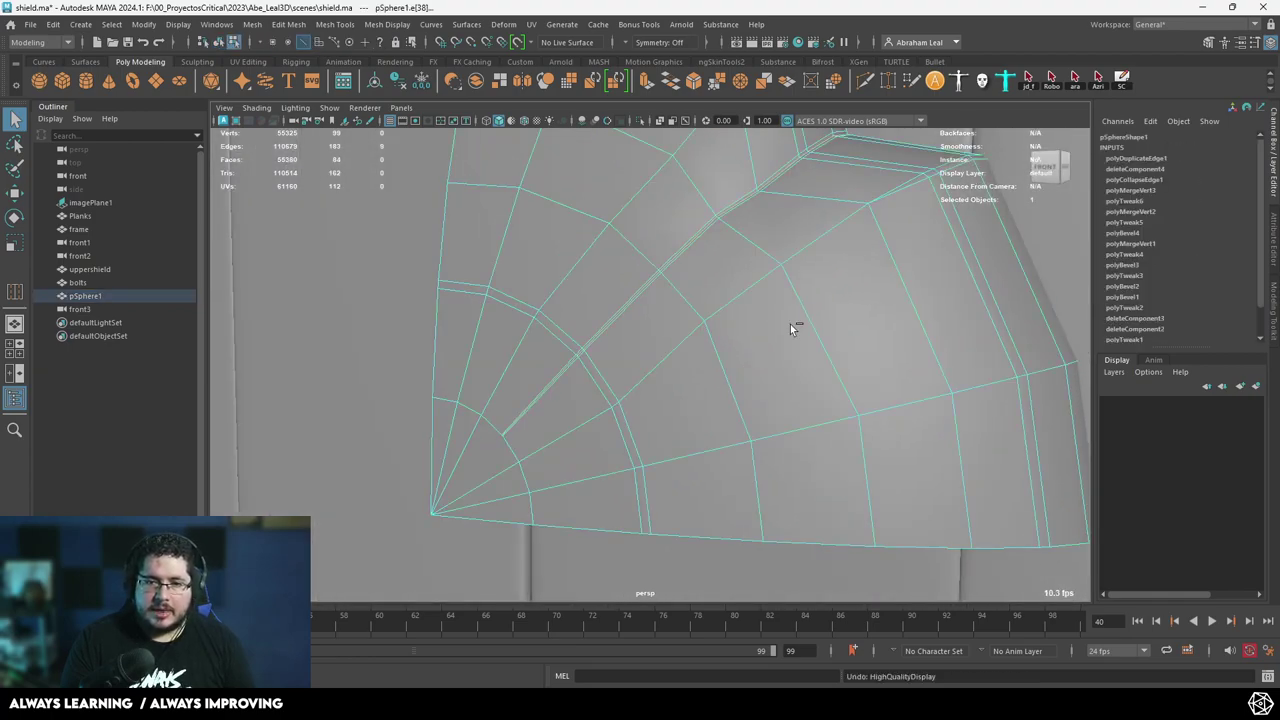
{"action": "key", "text": "ctrl+z"}
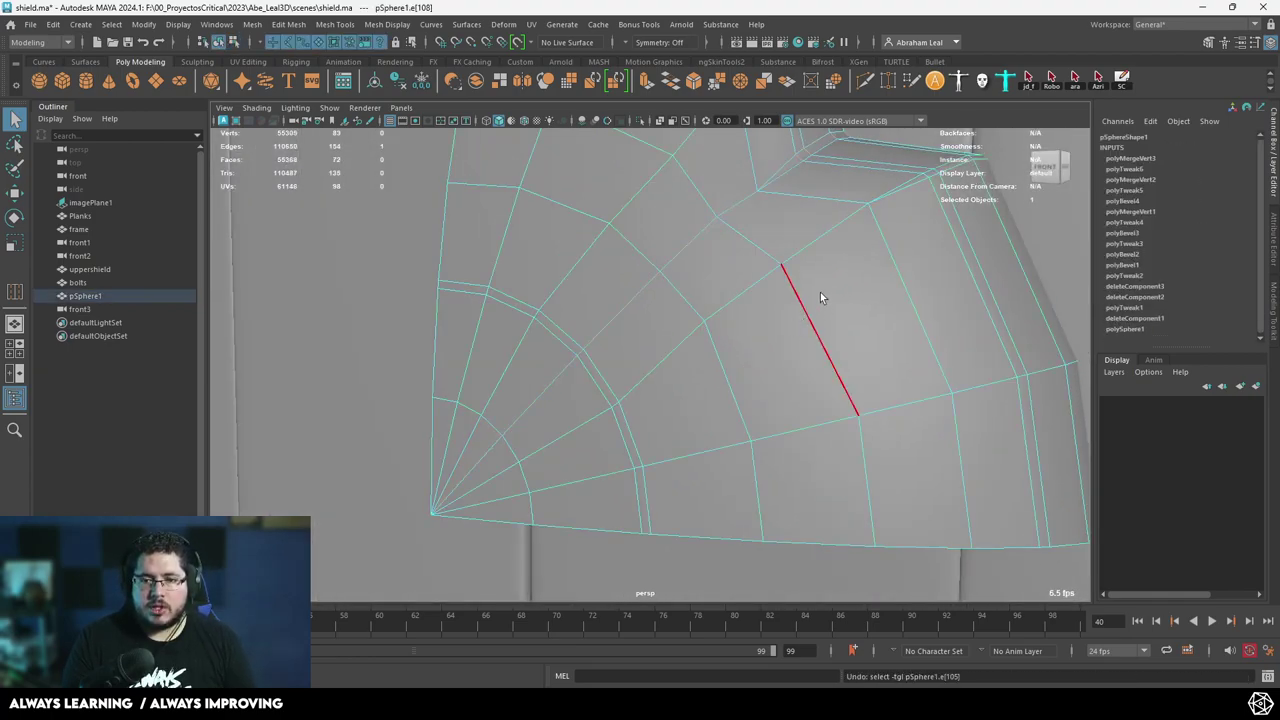
Delete the narrow triangular face at the inner end of the notch's inner-corner bevel.
{"action": "middle_click_drag", "start_coordinate": [820, 292], "coordinate": [724, 475], "text": "alt"}
{"action": "right_click_drag", "start_coordinate": [724, 475], "coordinate": [879, 331], "text": "alt"}
{"action": "middle_click_drag", "start_coordinate": [879, 331], "coordinate": [733, 417], "text": "alt"}
{"action": "left_click_drag", "start_coordinate": [733, 417], "coordinate": [772, 405], "text": "alt"}
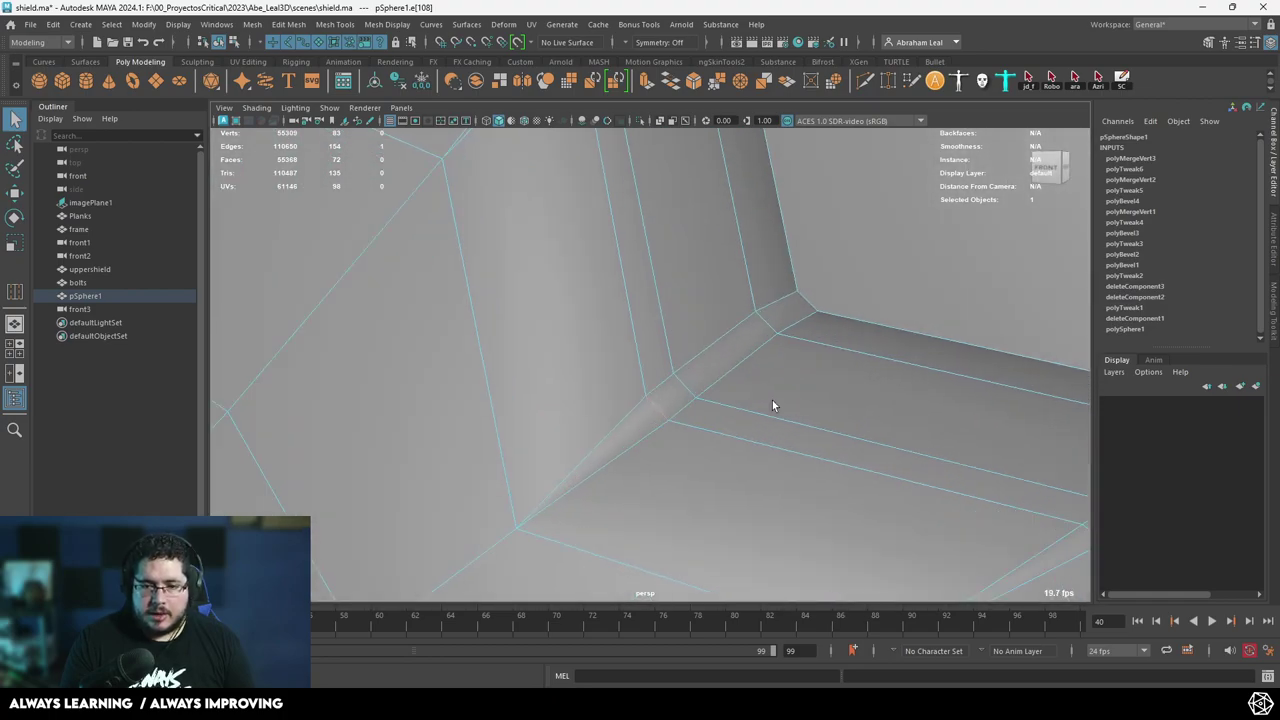
{"action": "right_click_drag", "start_coordinate": [652, 412], "coordinate": [645, 370]}
{"action": "left_click", "coordinate": [649, 426]}
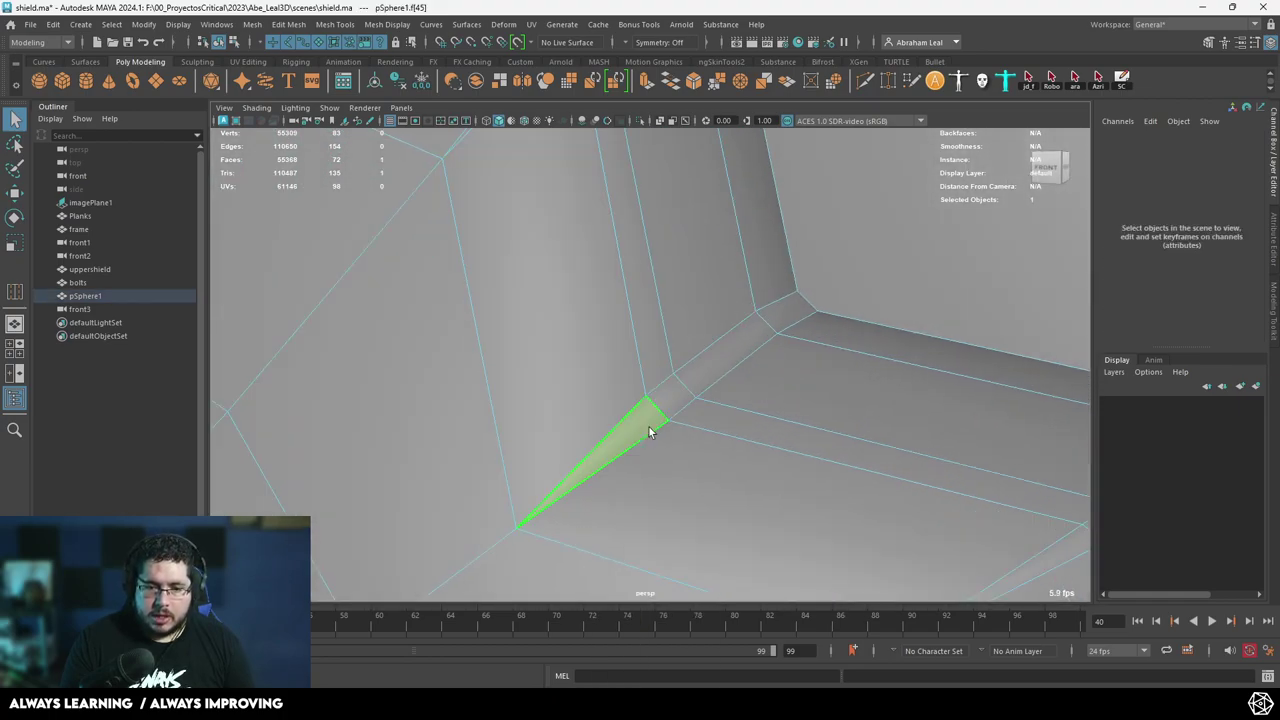
{"action": "key", "text": "Delete"}
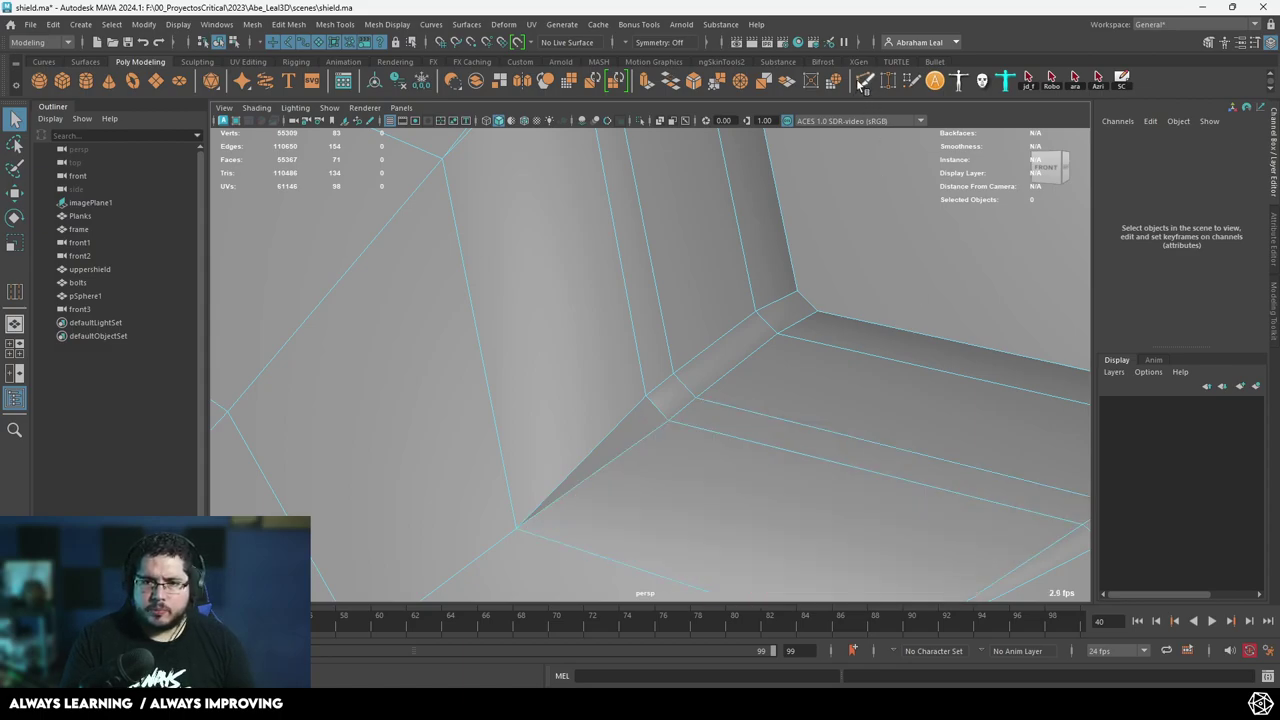
Cut an edge with Multi-Cut along the middle of the notch's inner-corner bevel strip, ending at the triangular hole.
{"action": "left_click", "coordinate": [861, 83]}
{"action": "middle_click_drag", "start_coordinate": [685, 393], "coordinate": [725, 270], "text": "alt"}
{"action": "scroll", "coordinate": [725, 272], "scroll_direction": "up", "scroll_amount": 2}
{"action": "left_click", "coordinate": [728, 276]}
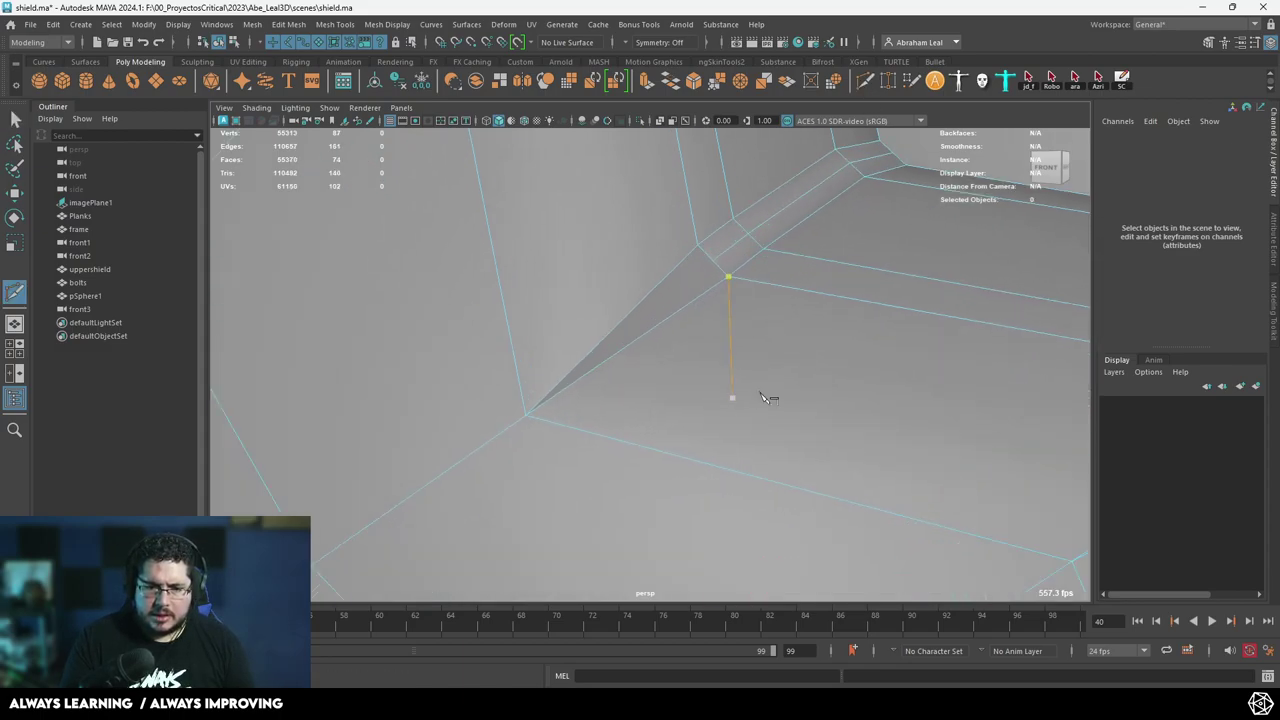
{"action": "key", "text": "Escape"}
{"action": "key", "text": "q"}
Fill the triangular hole at the notch's inner corner from its border edges.
{"action": "right_click_drag", "start_coordinate": [714, 242], "coordinate": [712, 198]}
{"action": "left_click", "coordinate": [652, 287]}
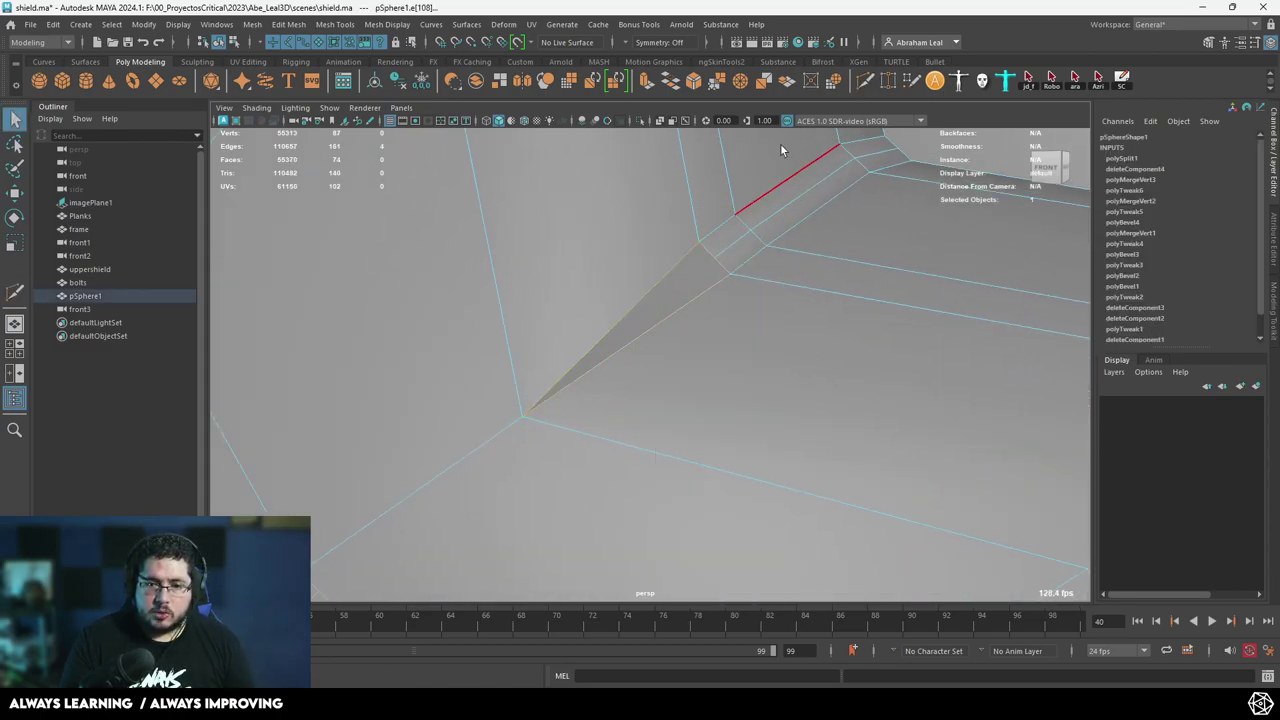
{"action": "left_click", "coordinate": [672, 84]}
Preview the quadrant smoothed and examine the filled face at the notch's inner corner.
{"action": "key", "text": "3"}
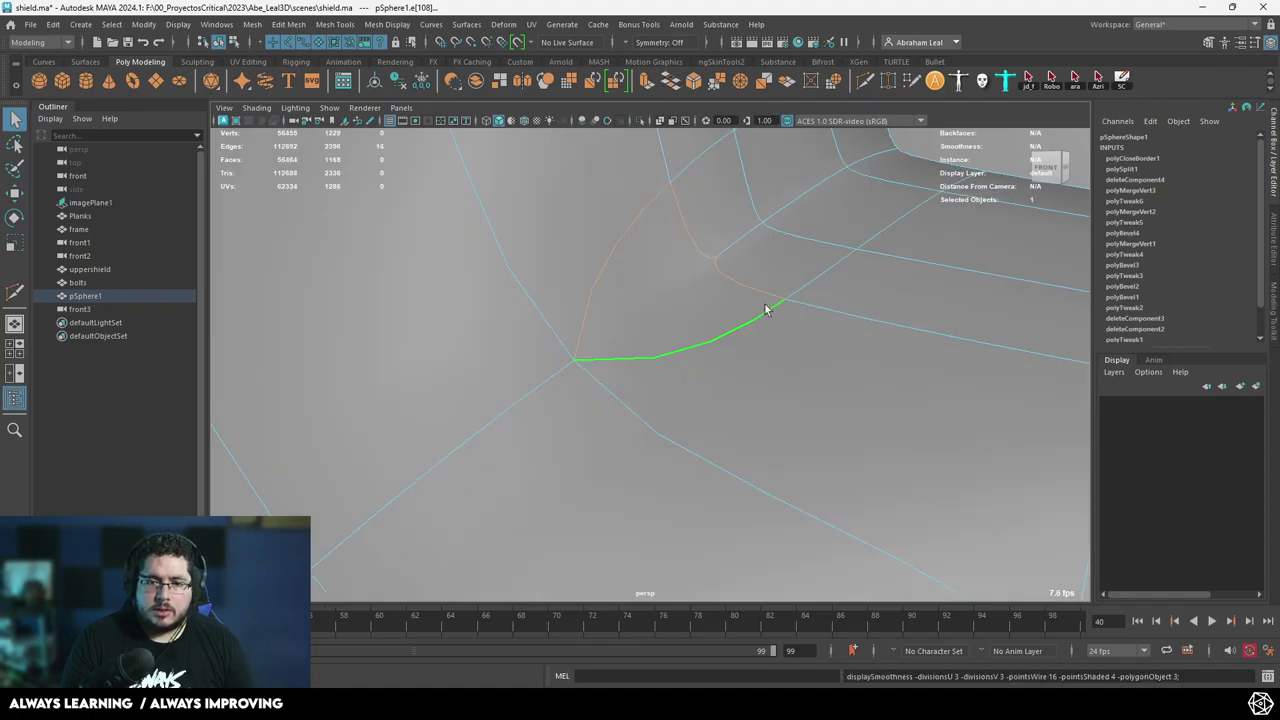
{"action": "scroll", "coordinate": [740, 290], "scroll_direction": "down", "scroll_amount": 3}
{"action": "right_click_drag", "start_coordinate": [686, 240], "coordinate": [752, 221]}
{"action": "scroll", "coordinate": [880, 270], "scroll_direction": "down", "scroll_amount": 4}
{"action": "scroll", "coordinate": [1001, 312], "scroll_direction": "down", "scroll_amount": 5}
{"action": "left_click_drag", "start_coordinate": [1000, 312], "coordinate": [740, 409], "text": "alt"}
{"action": "left_click", "coordinate": [970, 328]}
{"action": "scroll", "coordinate": [966, 349], "scroll_direction": "up", "scroll_amount": 4}
Cut the filled face in unsmoothed display from the bevel's middle vertex to the pointed vertex at its inner end.
{"action": "left_click", "coordinate": [659, 354]}
{"action": "key", "text": "1"}
{"action": "scroll", "coordinate": [741, 411], "scroll_direction": "up", "scroll_amount": 5}
{"action": "scroll", "coordinate": [743, 415], "scroll_direction": "up", "scroll_amount": 2}
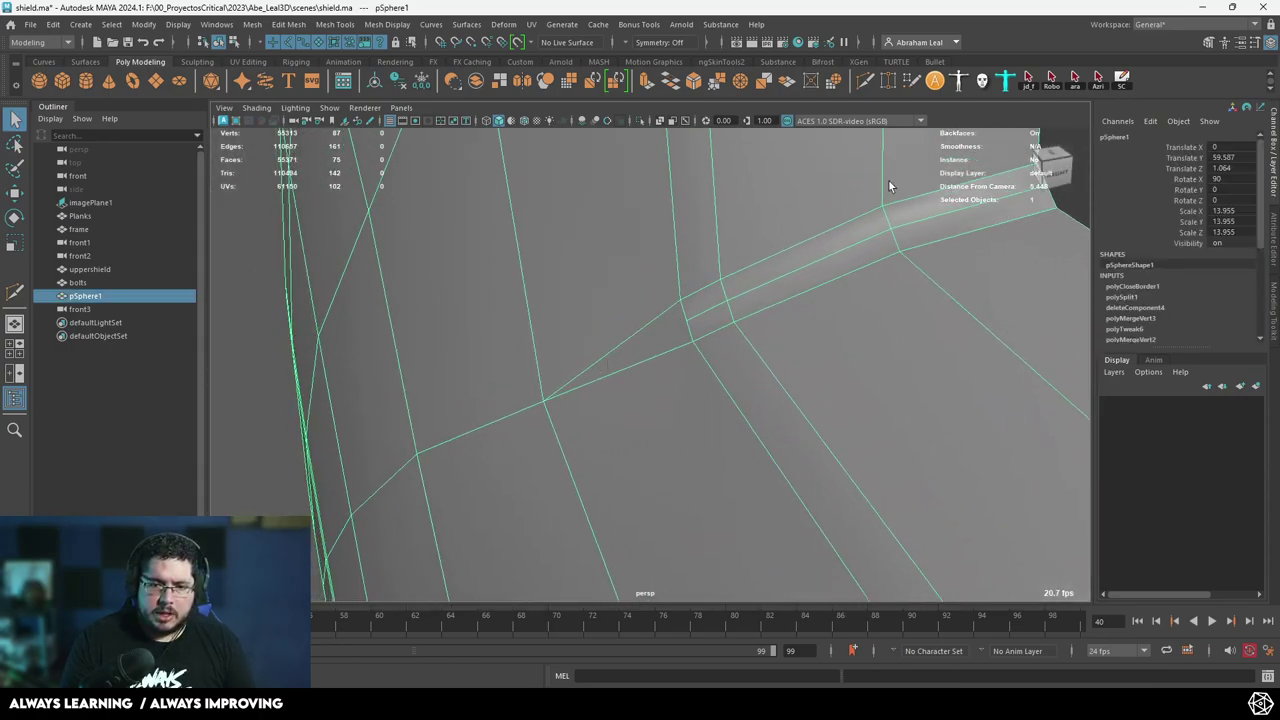
{"action": "key", "text": "Escape"}
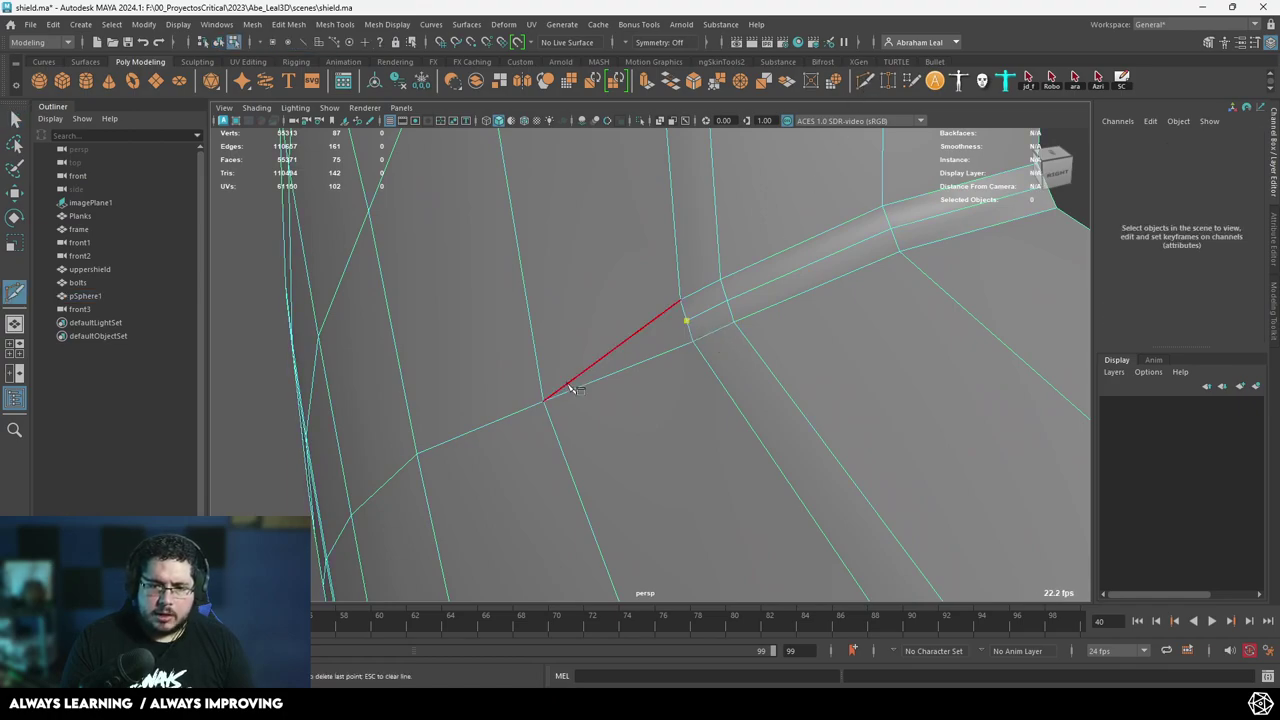
Switch the quadrant to smooth preview in object mode and save the scene.
{"action": "key", "text": "3"}
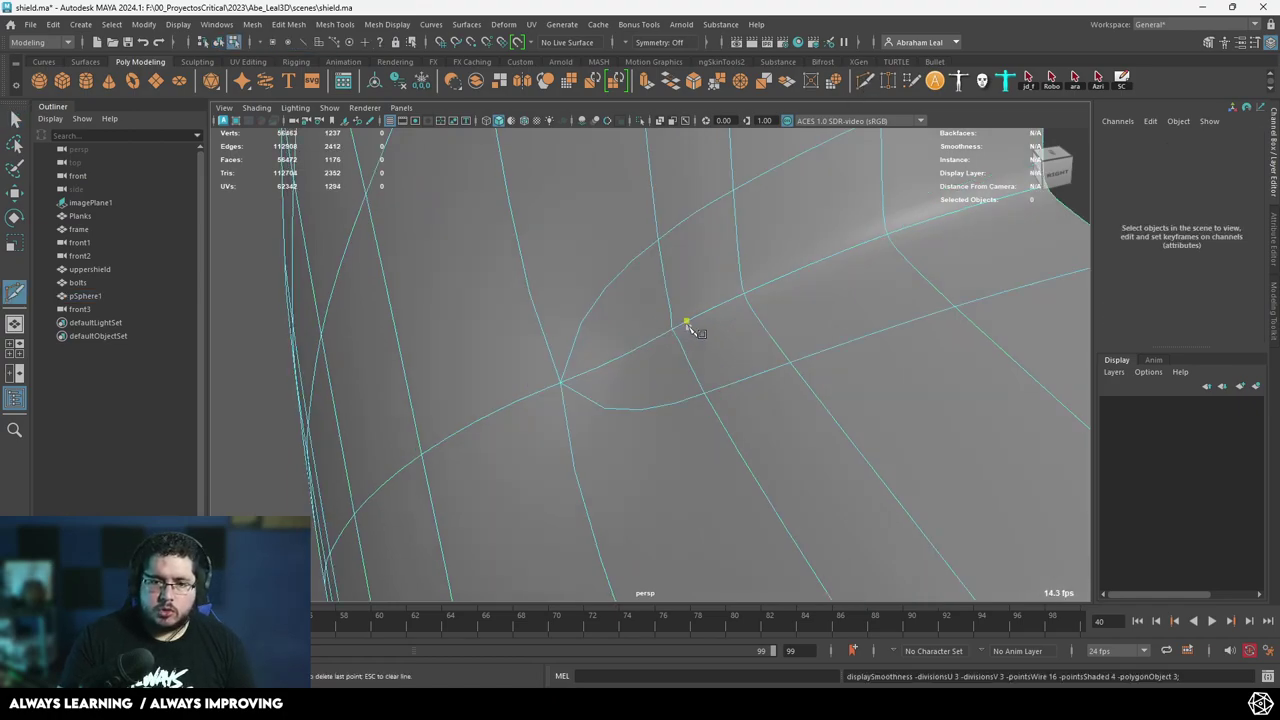
{"action": "left_click_drag", "start_coordinate": [689, 326], "coordinate": [757, 303], "text": "alt"}
{"action": "key", "text": "q"}
{"action": "right_click_drag", "start_coordinate": [735, 254], "coordinate": [800, 238]}
{"action": "scroll", "coordinate": [800, 238], "scroll_direction": "down", "scroll_amount": 4}
{"action": "middle_click_drag", "start_coordinate": [860, 310], "coordinate": [701, 358], "text": "alt"}
{"action": "scroll", "coordinate": [858, 356], "scroll_direction": "down", "scroll_amount": 4}
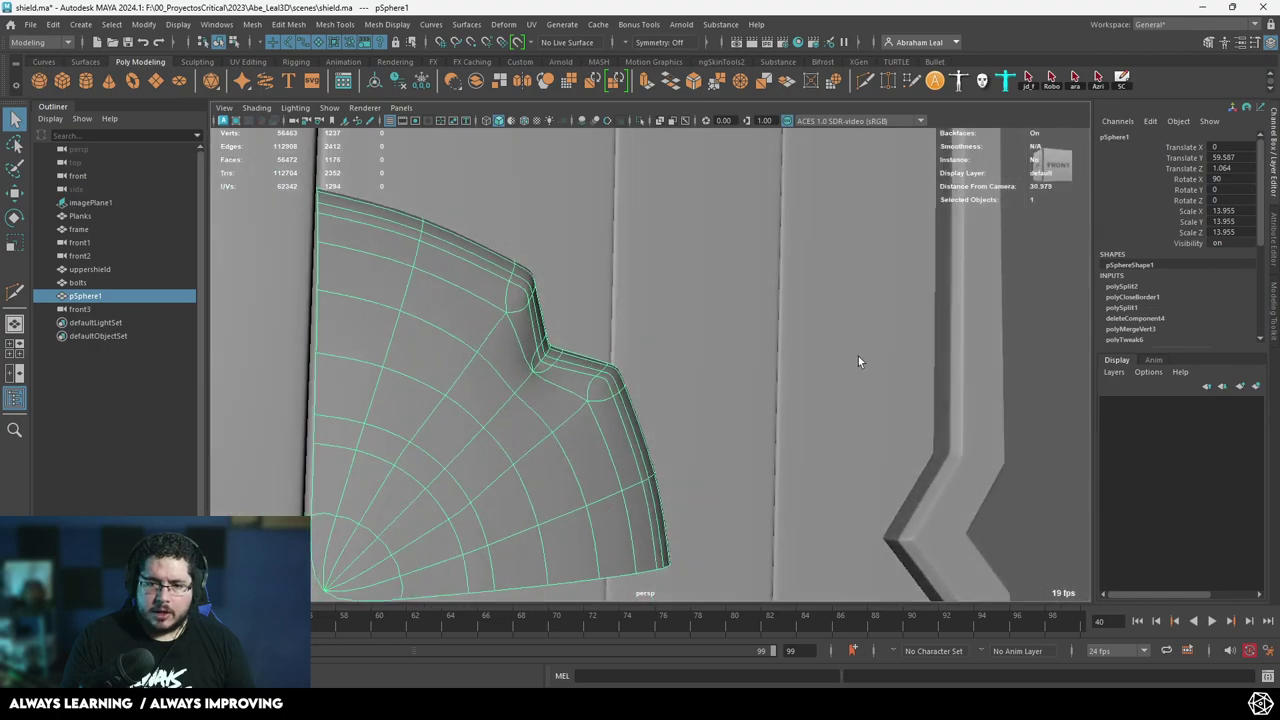
{"action": "left_click", "coordinate": [866, 367]}
{"action": "key", "text": "ctrl+s"}
Examine the smoothed notch up close and the quadrant's overall look on the shield beside the reference image.
{"action": "left_click_drag", "start_coordinate": [866, 367], "coordinate": [634, 449], "text": "alt"}
{"action": "scroll", "coordinate": [634, 449], "scroll_direction": "up", "scroll_amount": 4}
{"action": "middle_click_drag", "start_coordinate": [500, 405], "coordinate": [635, 391], "text": "alt"}
{"action": "right_click_drag", "start_coordinate": [635, 391], "coordinate": [694, 386], "text": "alt"}
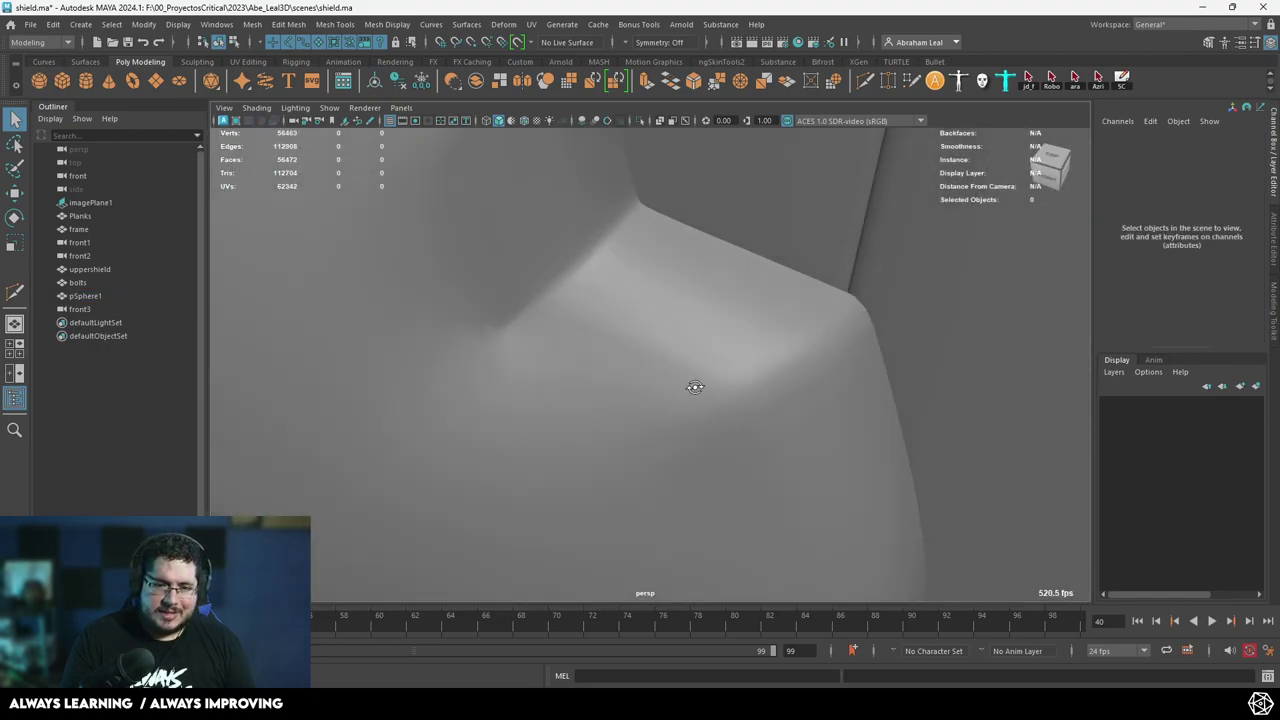
{"action": "left_click_drag", "start_coordinate": [694, 386], "coordinate": [610, 350], "text": "alt"}
{"action": "right_click_drag", "start_coordinate": [610, 350], "coordinate": [518, 333], "text": "alt"}
{"action": "right_click_drag", "start_coordinate": [577, 287], "coordinate": [270, 312], "text": "alt"}
{"action": "middle_click_drag", "start_coordinate": [270, 312], "coordinate": [386, 317], "text": "alt"}
{"action": "right_click_drag", "start_coordinate": [386, 317], "coordinate": [648, 360], "text": "alt"}
{"action": "left_click_drag", "start_coordinate": [648, 360], "coordinate": [600, 350], "text": "alt"}
{"action": "right_click_drag", "start_coordinate": [600, 350], "coordinate": [862, 299], "text": "alt"}
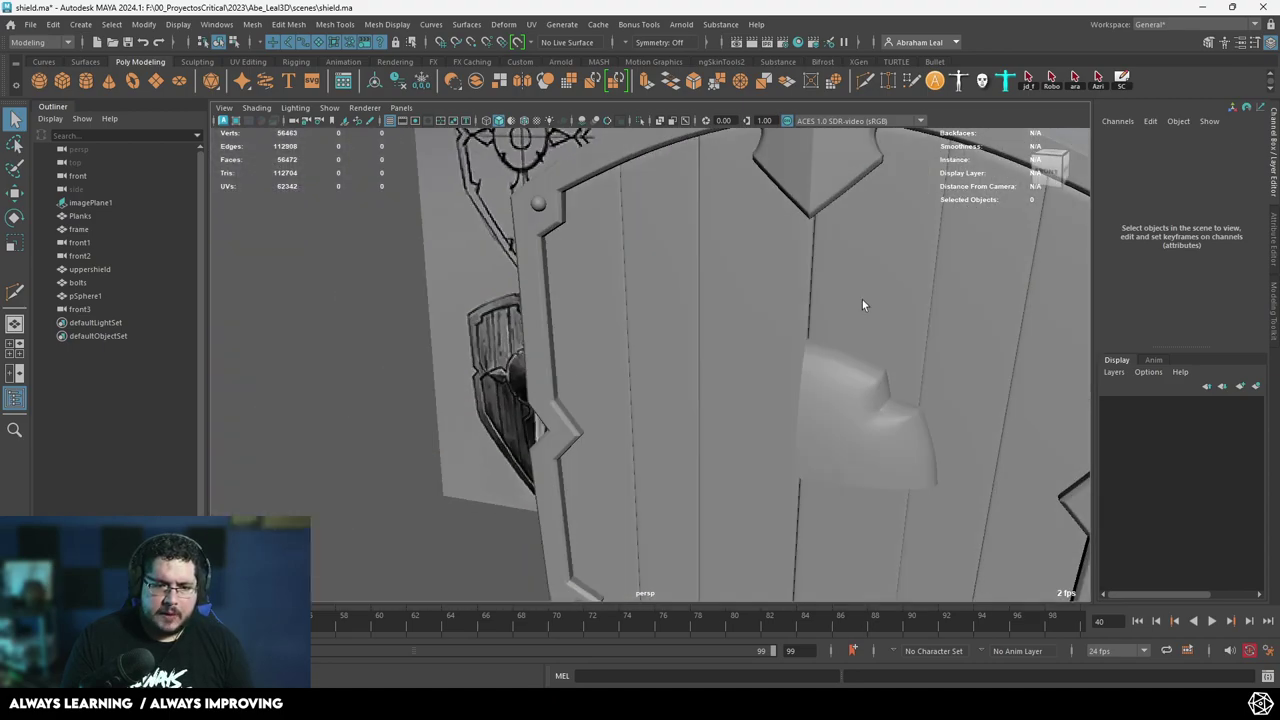
{"action": "middle_click_drag", "start_coordinate": [862, 299], "coordinate": [685, 338], "text": "alt"}
{"action": "right_click_drag", "start_coordinate": [685, 338], "coordinate": [721, 444], "text": "alt"}
Extrude the narrow face loop following the notched rim with local translate Z 0.083 and offset 0.06, in unsmoothed display.
{"action": "left_click", "coordinate": [718, 444]}
{"action": "key", "text": "1"}
{"action": "middle_click_drag", "start_coordinate": [700, 444], "coordinate": [637, 357], "text": "alt"}
{"action": "scroll", "coordinate": [608, 356], "scroll_direction": "up", "scroll_amount": 3}
{"action": "key", "text": "F11"}
{"action": "left_click", "coordinate": [549, 238]}
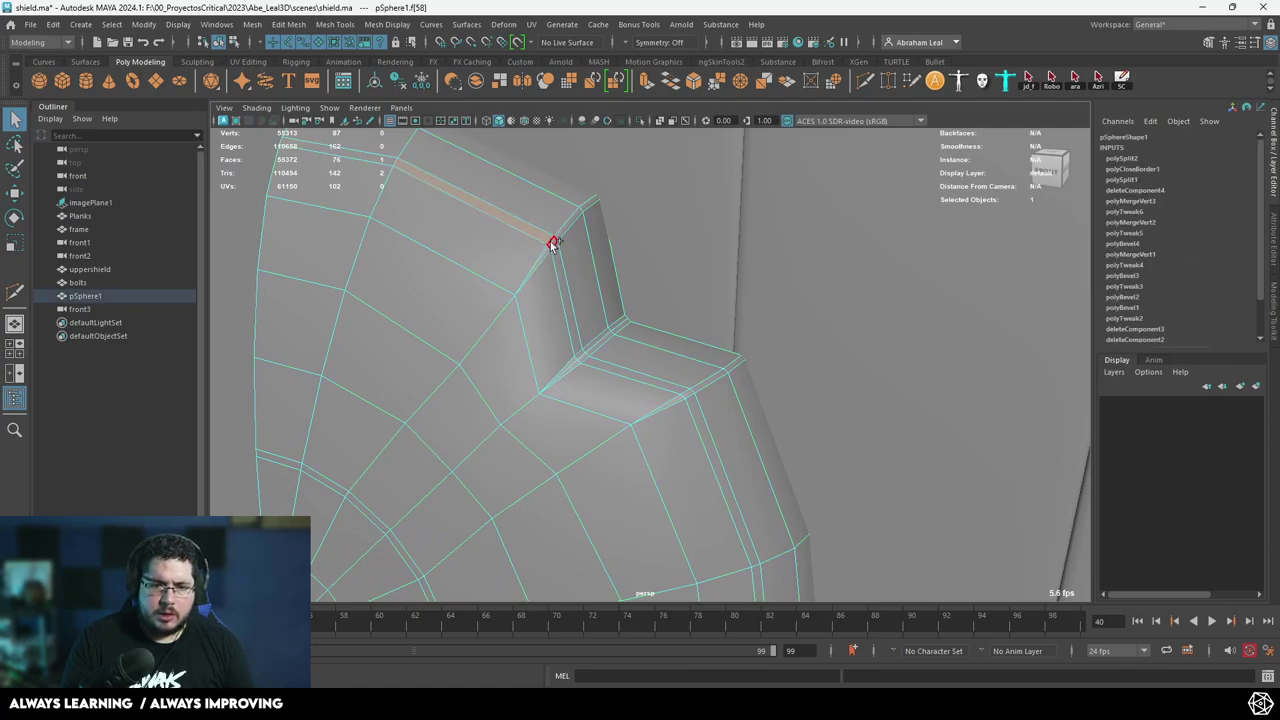
{"action": "double_click", "coordinate": [552, 244], "text": "shift"}
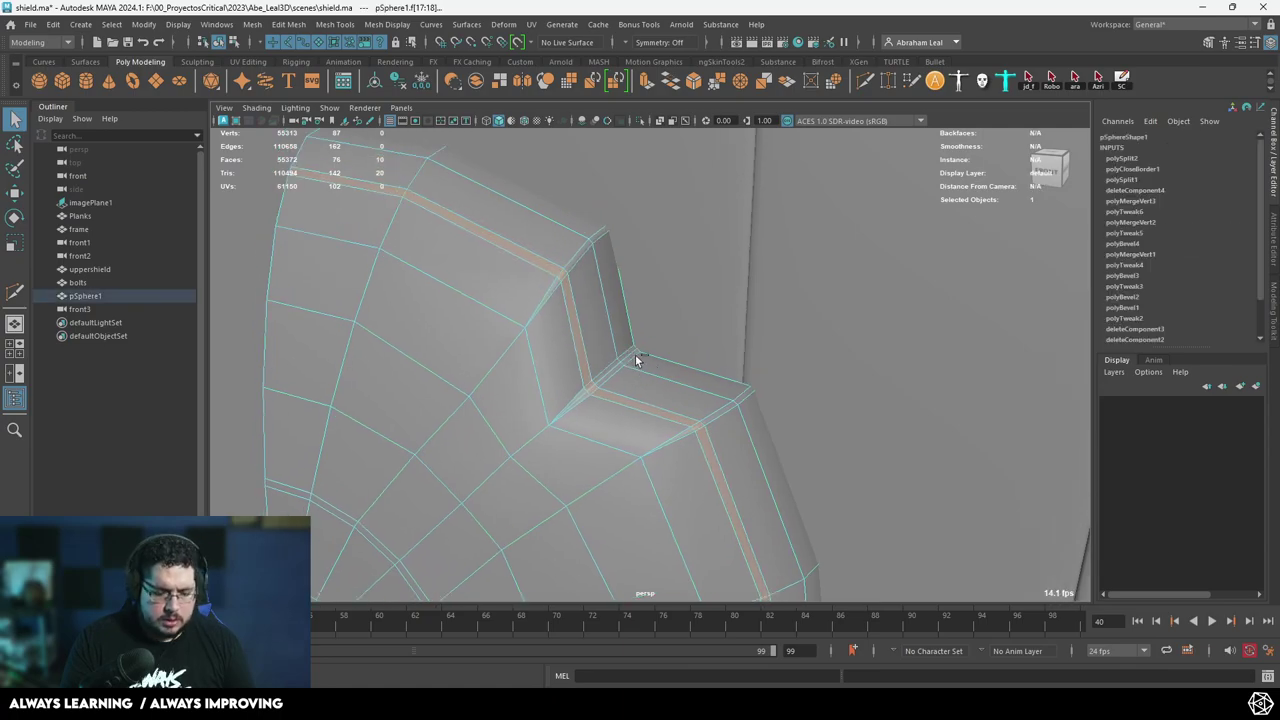
{"action": "key", "text": "ctrl+e"}
{"action": "left_click_drag", "start_coordinate": [636, 357], "coordinate": [685, 302], "text": "alt"}
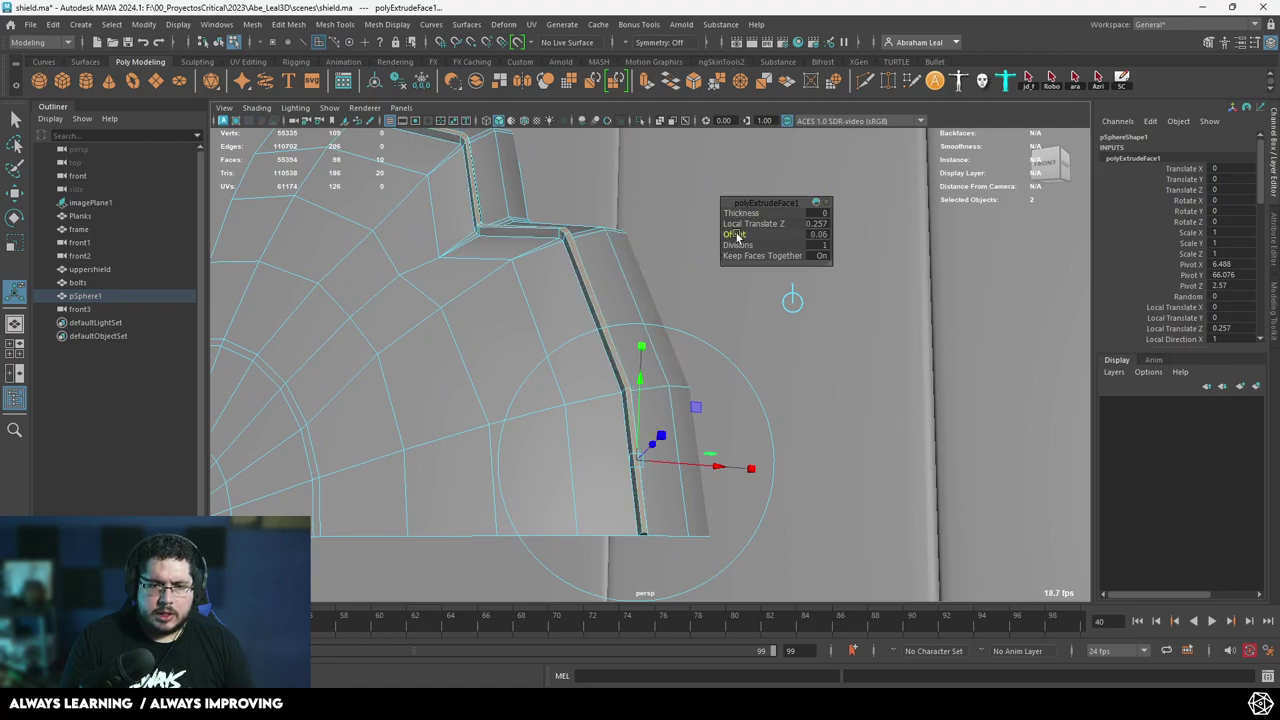
{"action": "left_click_drag", "start_coordinate": [736, 236], "coordinate": [658, 430], "text": "alt"}
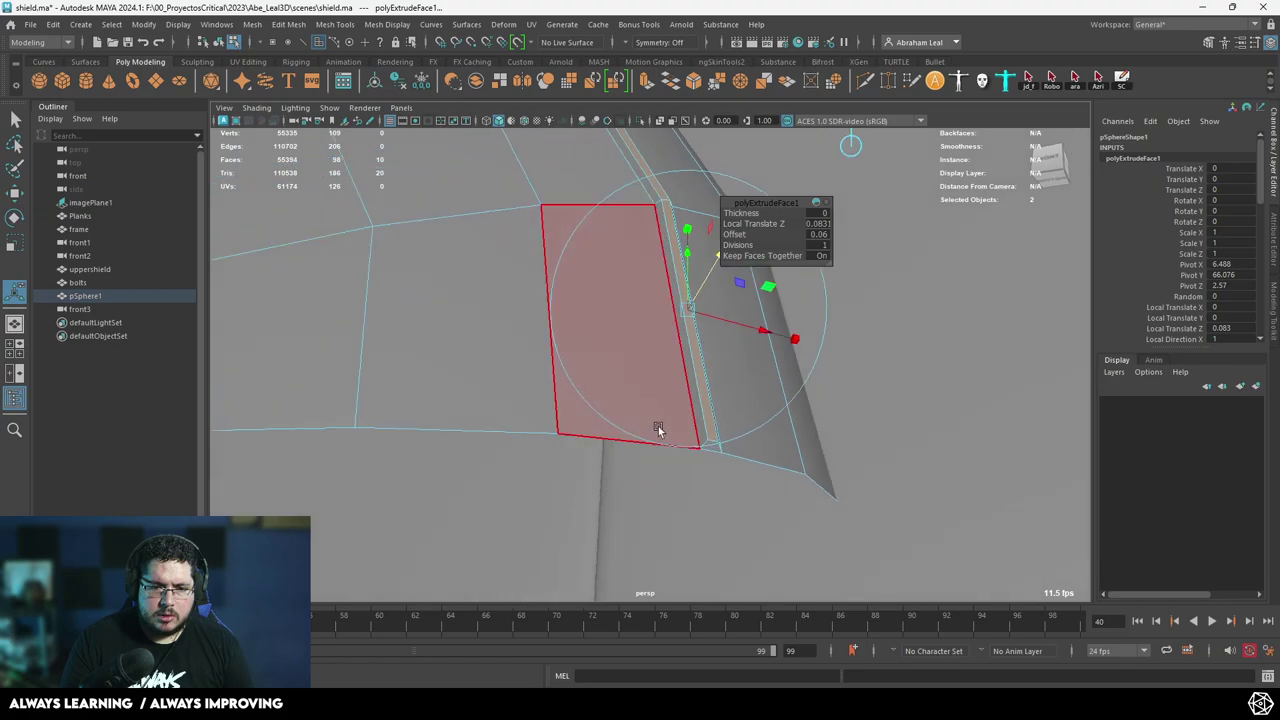
Delete the small end-cap faces at both open ends of the extruded rim strip.
{"action": "key", "text": "q"}
{"action": "left_click", "coordinate": [713, 455]}
{"action": "key", "text": "Delete"}
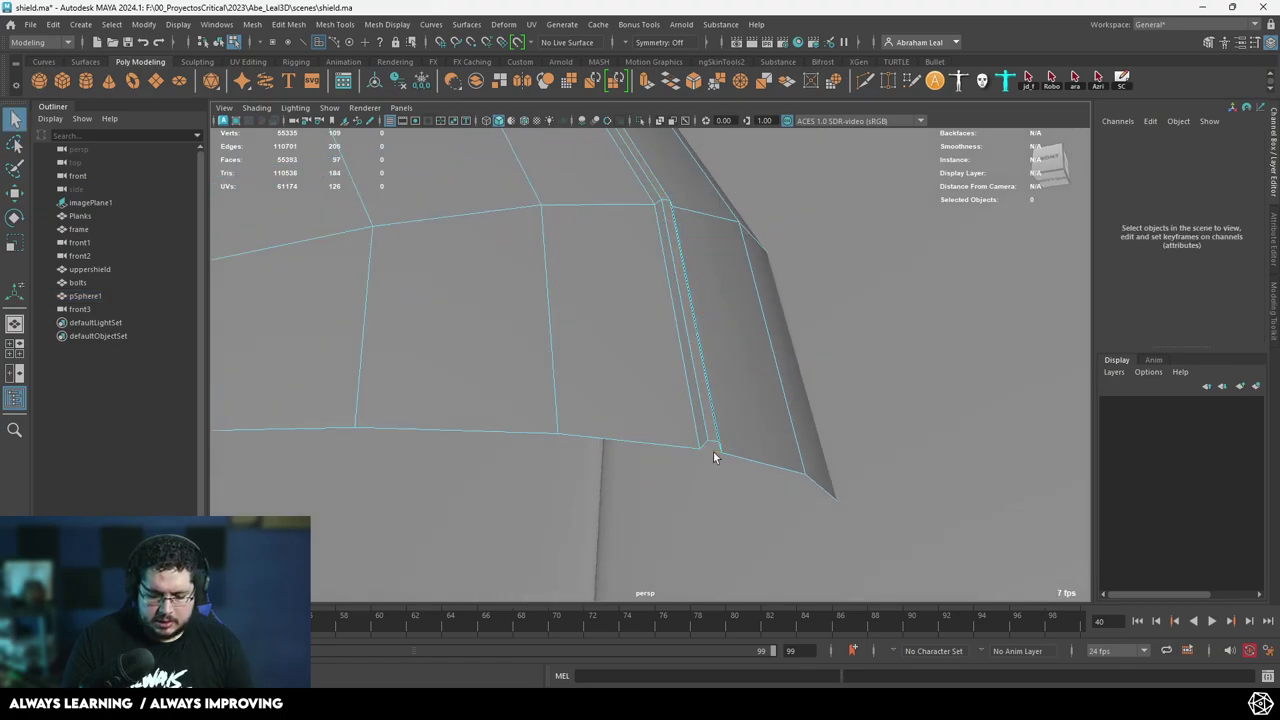
{"action": "right_click_drag", "start_coordinate": [670, 204], "coordinate": [597, 222], "text": "alt"}
{"action": "left_click_drag", "start_coordinate": [597, 222], "coordinate": [660, 290], "text": "alt"}
{"action": "middle_click_drag", "start_coordinate": [660, 290], "coordinate": [565, 293], "text": "alt"}
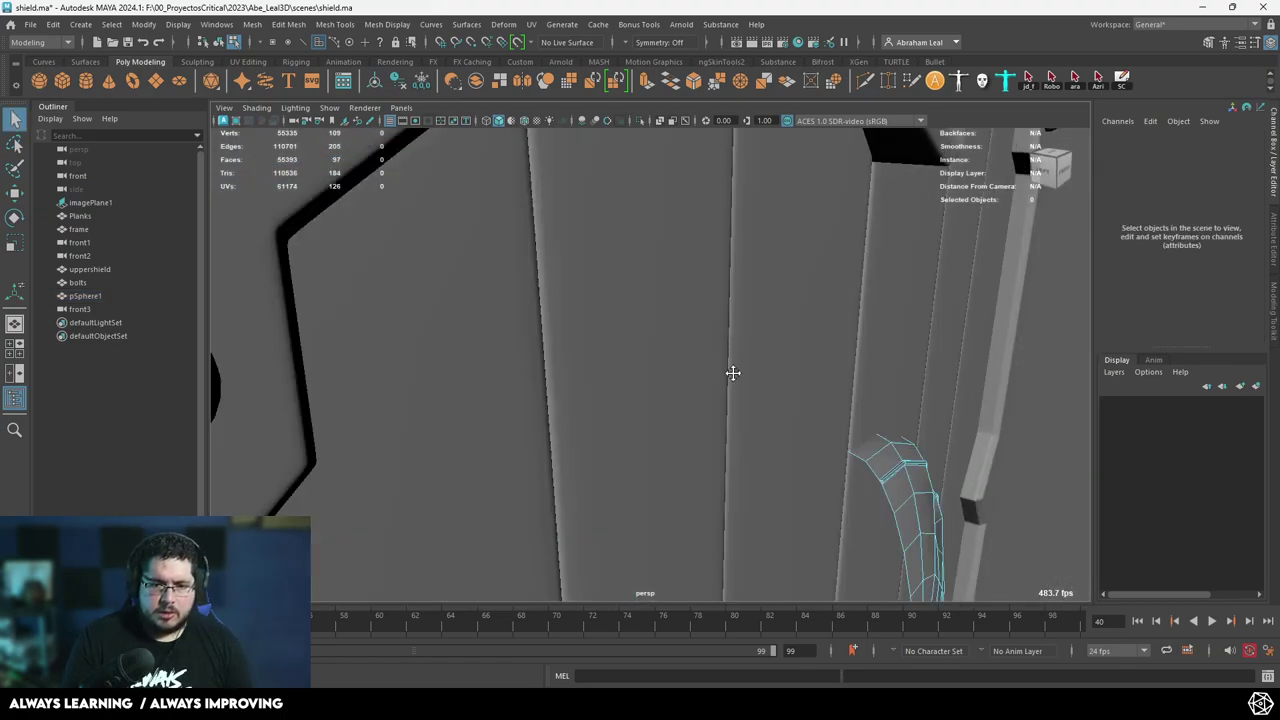
{"action": "right_click_drag", "start_coordinate": [565, 293], "coordinate": [756, 443], "text": "alt"}
{"action": "left_click_drag", "start_coordinate": [756, 443], "coordinate": [694, 370], "text": "alt"}
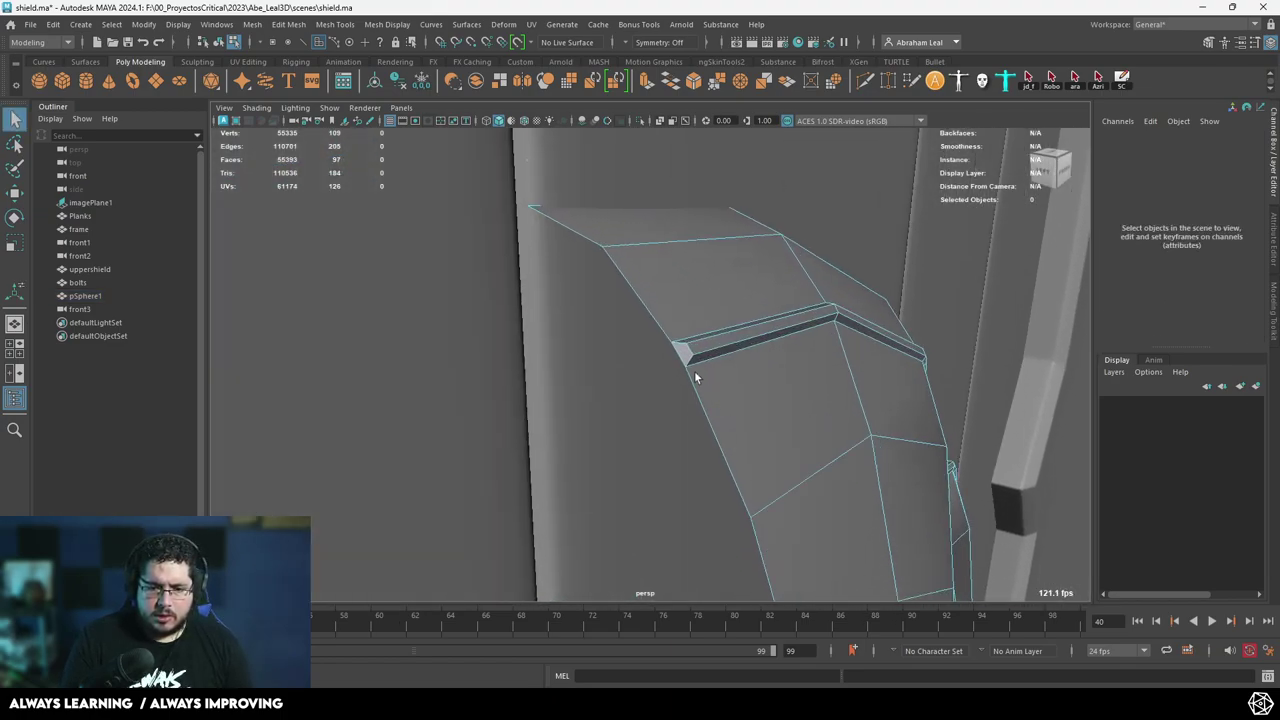
{"action": "left_click", "coordinate": [687, 359]}
{"action": "key", "text": "Delete"}
Examine the extruded rim around the notch corner up close in smooth preview, in object mode.
{"action": "key", "text": "3"}
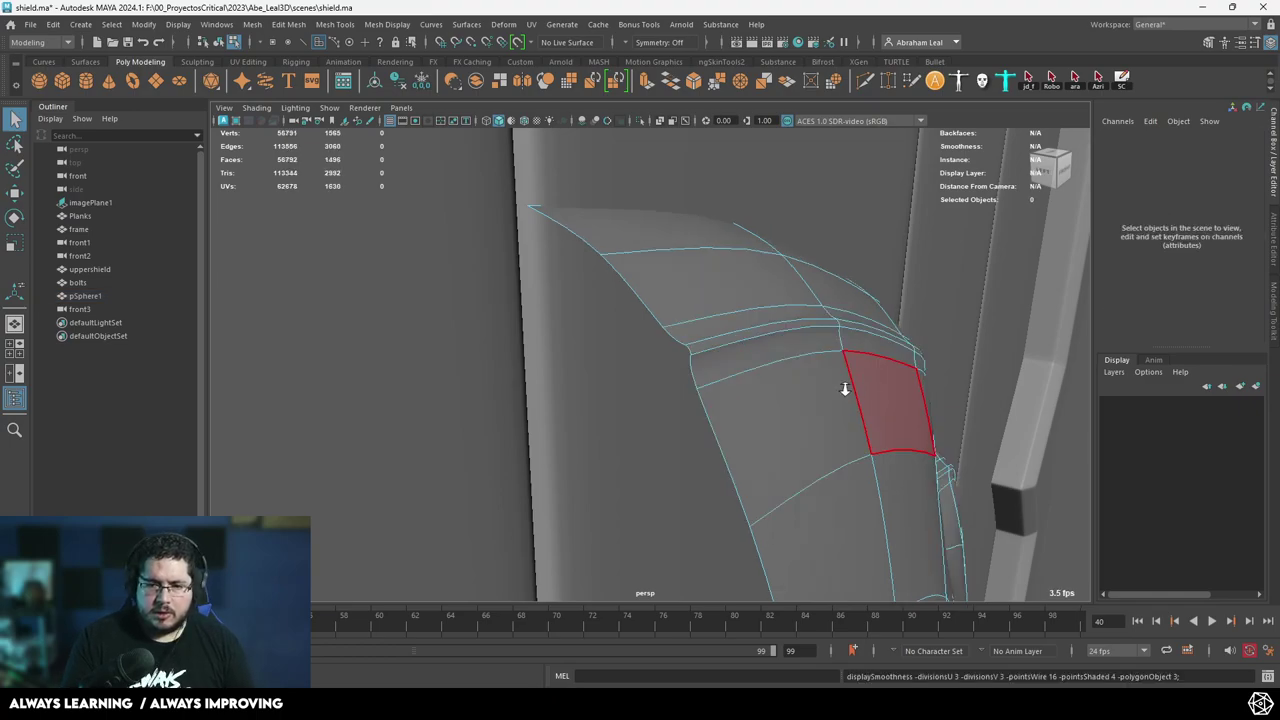
{"action": "left_click_drag", "start_coordinate": [843, 391], "coordinate": [622, 376], "text": "alt"}
{"action": "middle_click_drag", "start_coordinate": [622, 376], "coordinate": [850, 430], "text": "alt"}
{"action": "right_click_drag", "start_coordinate": [850, 430], "coordinate": [695, 415], "text": "alt"}
{"action": "right_click_drag", "start_coordinate": [652, 345], "coordinate": [683, 283]}
{"action": "middle_click_drag", "start_coordinate": [683, 283], "coordinate": [712, 370], "text": "alt"}
{"action": "right_click_drag", "start_coordinate": [712, 370], "coordinate": [743, 497], "text": "alt"}
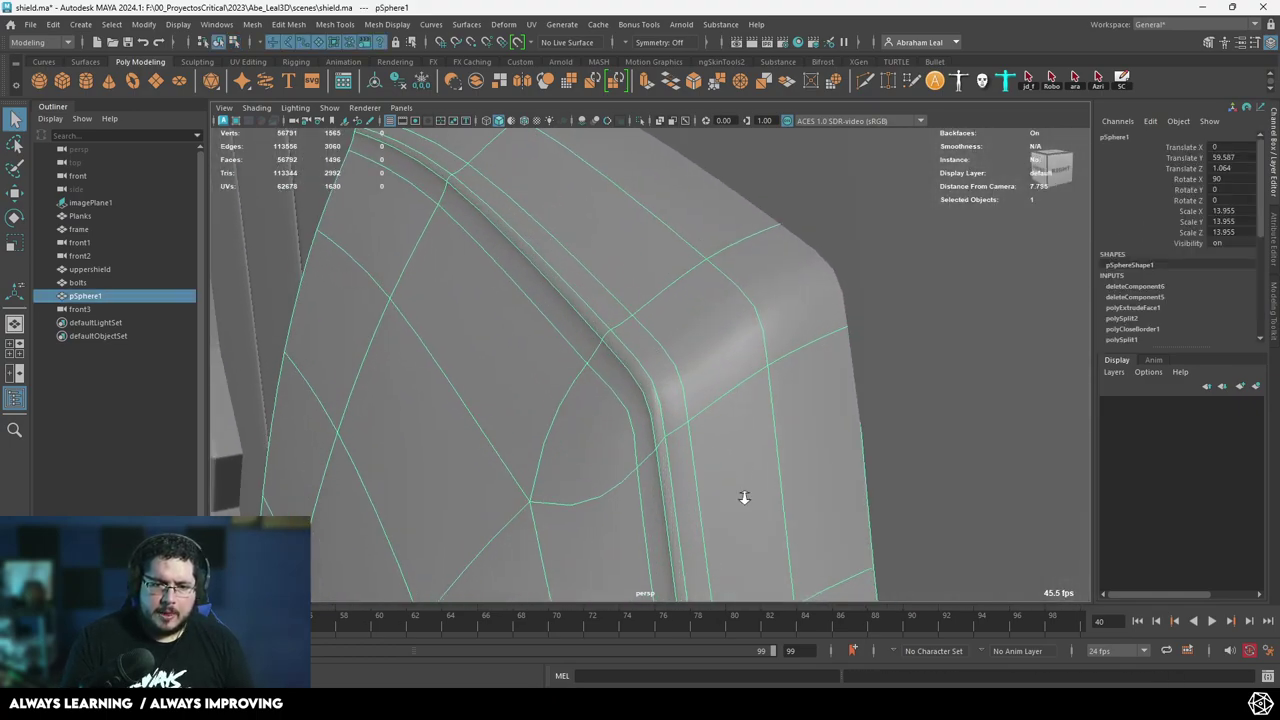
Insert an edge loop along each side of the raised rim with the Multi-Cut tool, in unsmoothed display.
{"action": "key", "text": "1"}
{"action": "left_click_drag", "start_coordinate": [611, 334], "coordinate": [690, 342], "text": "alt"}
{"action": "right_click_drag", "start_coordinate": [690, 342], "coordinate": [747, 353], "text": "alt"}
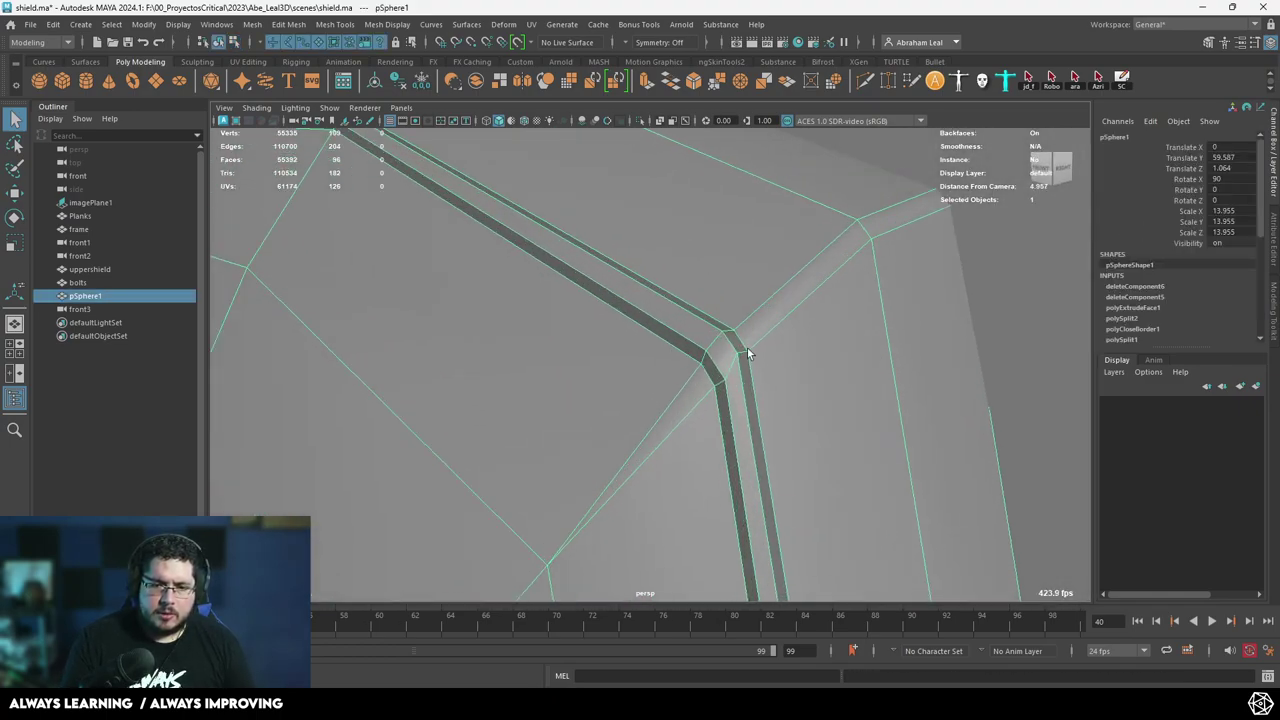
{"action": "scroll", "coordinate": [747, 348], "scroll_direction": "up", "scroll_amount": 2}
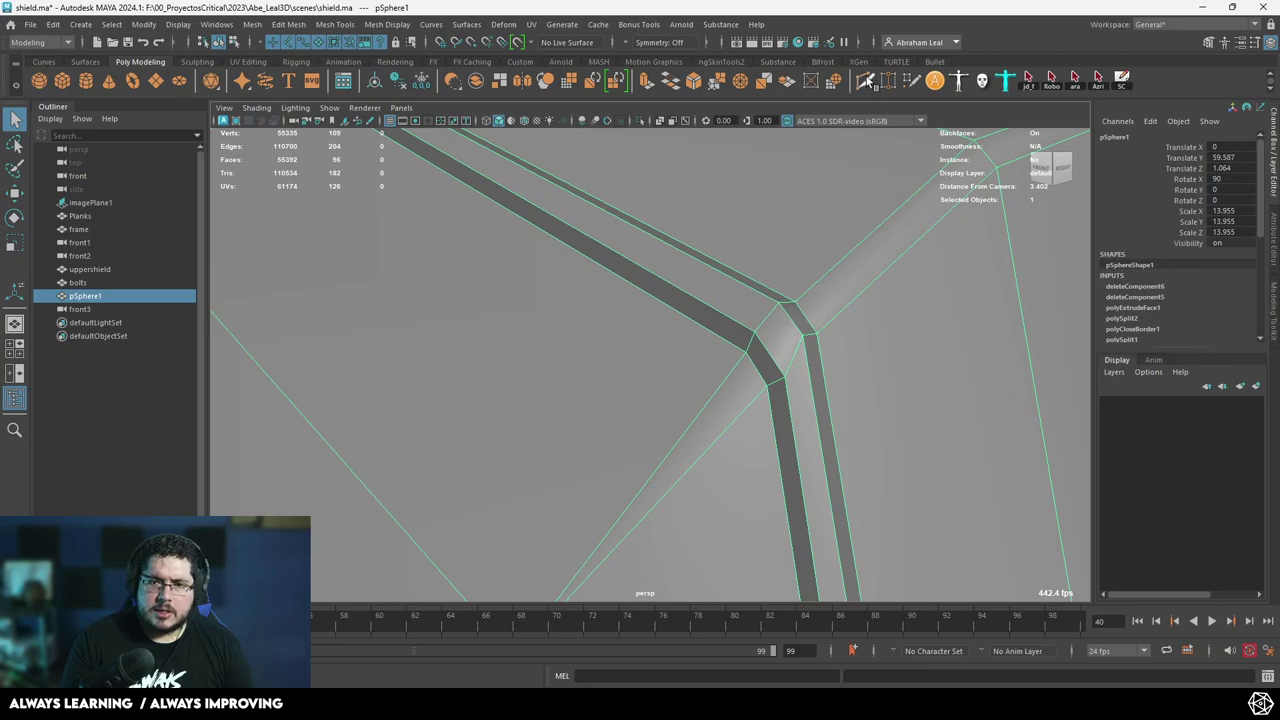
{"action": "left_click", "coordinate": [752, 341], "text": "ctrl"}
{"action": "left_click_drag", "start_coordinate": [788, 356], "coordinate": [731, 369], "text": "alt"}
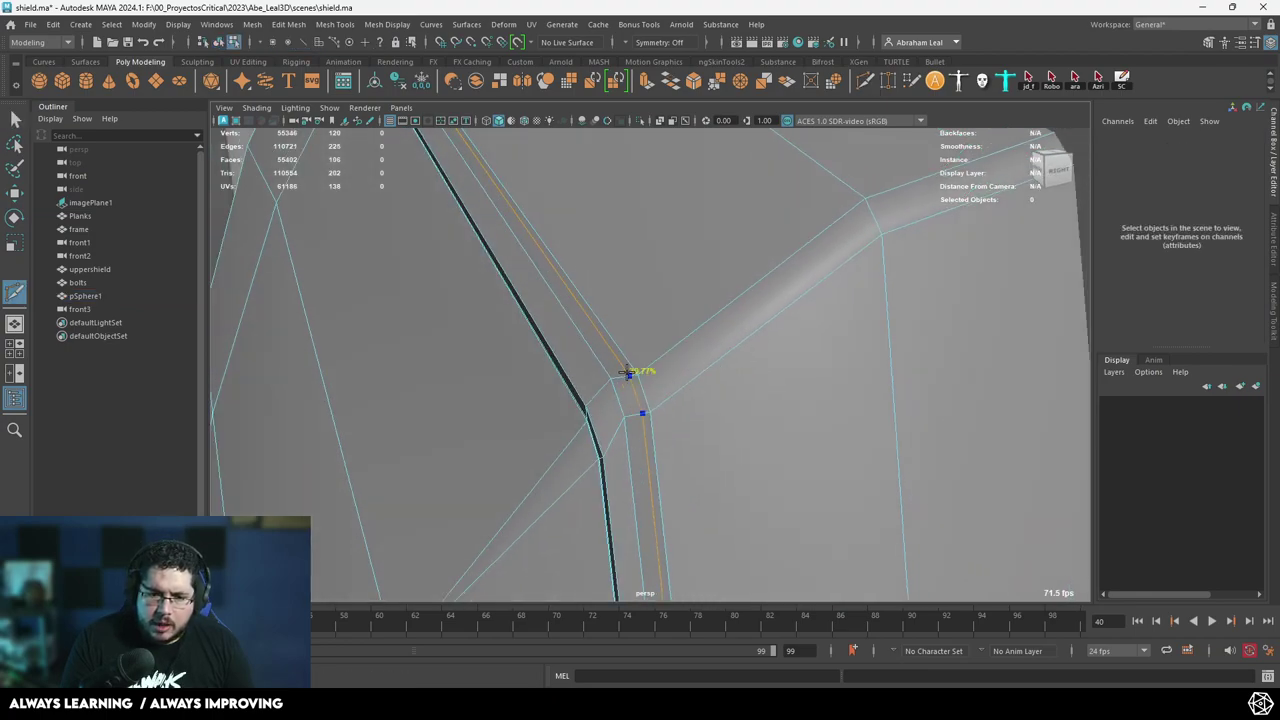
Examine the smoothed rim and notch from the front and side in object mode, then inspect the unsmoothed topology around the notch.
{"action": "key", "text": "3"}
{"action": "scroll", "coordinate": [790, 450], "scroll_direction": "down", "scroll_amount": 5}
{"action": "left_click_drag", "start_coordinate": [811, 469], "coordinate": [860, 440], "text": "alt"}
{"action": "right_click_drag", "start_coordinate": [860, 440], "coordinate": [660, 352], "text": "alt"}
{"action": "key", "text": "q"}
{"action": "scroll", "coordinate": [739, 312], "scroll_direction": "down", "scroll_amount": 5}
{"action": "scroll", "coordinate": [739, 307], "scroll_direction": "down", "scroll_amount": 4}
{"action": "left_click_drag", "start_coordinate": [745, 310], "coordinate": [968, 390], "text": "alt"}
{"action": "scroll", "coordinate": [900, 402], "scroll_direction": "up", "scroll_amount": 4}
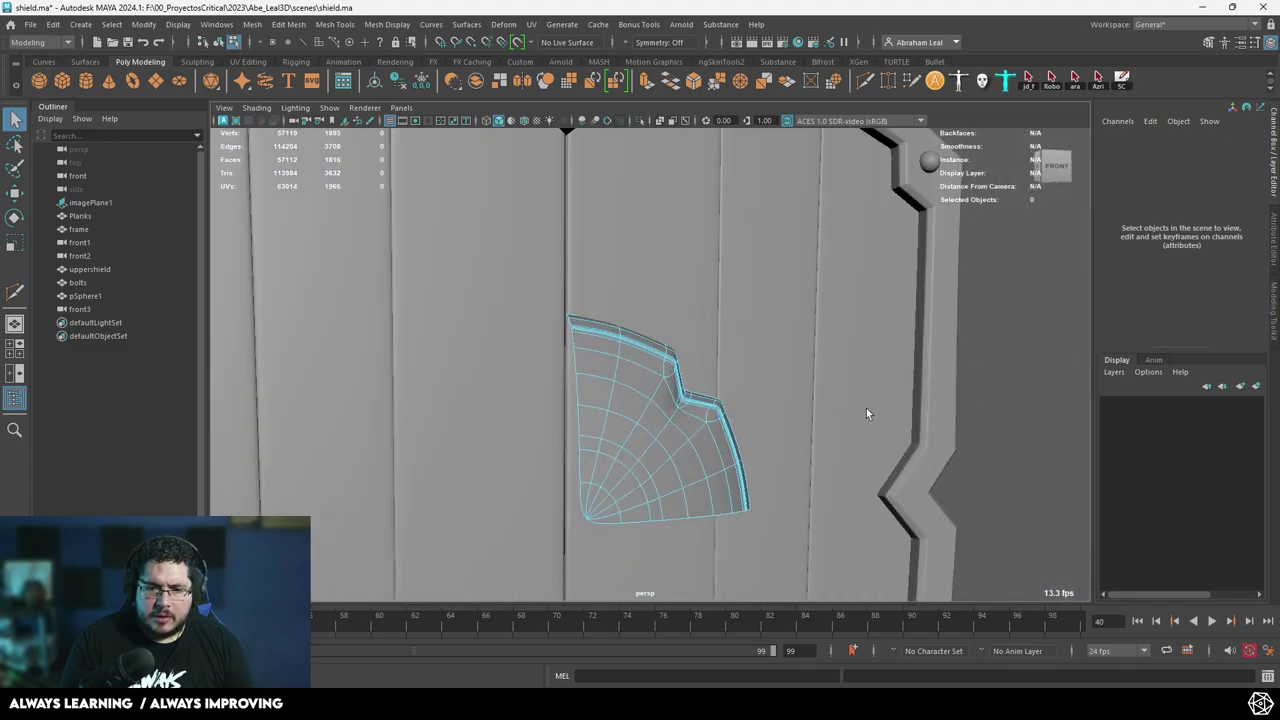
{"action": "left_click_drag", "start_coordinate": [866, 408], "coordinate": [780, 370], "text": "alt"}
{"action": "right_click_drag", "start_coordinate": [634, 308], "coordinate": [700, 288]}
{"action": "left_click", "coordinate": [1082, 306]}
{"action": "scroll", "coordinate": [840, 430], "scroll_direction": "down", "scroll_amount": 5}
{"action": "left_click_drag", "start_coordinate": [840, 440], "coordinate": [606, 429], "text": "alt"}
{"action": "scroll", "coordinate": [700, 442], "scroll_direction": "up", "scroll_amount": 5}
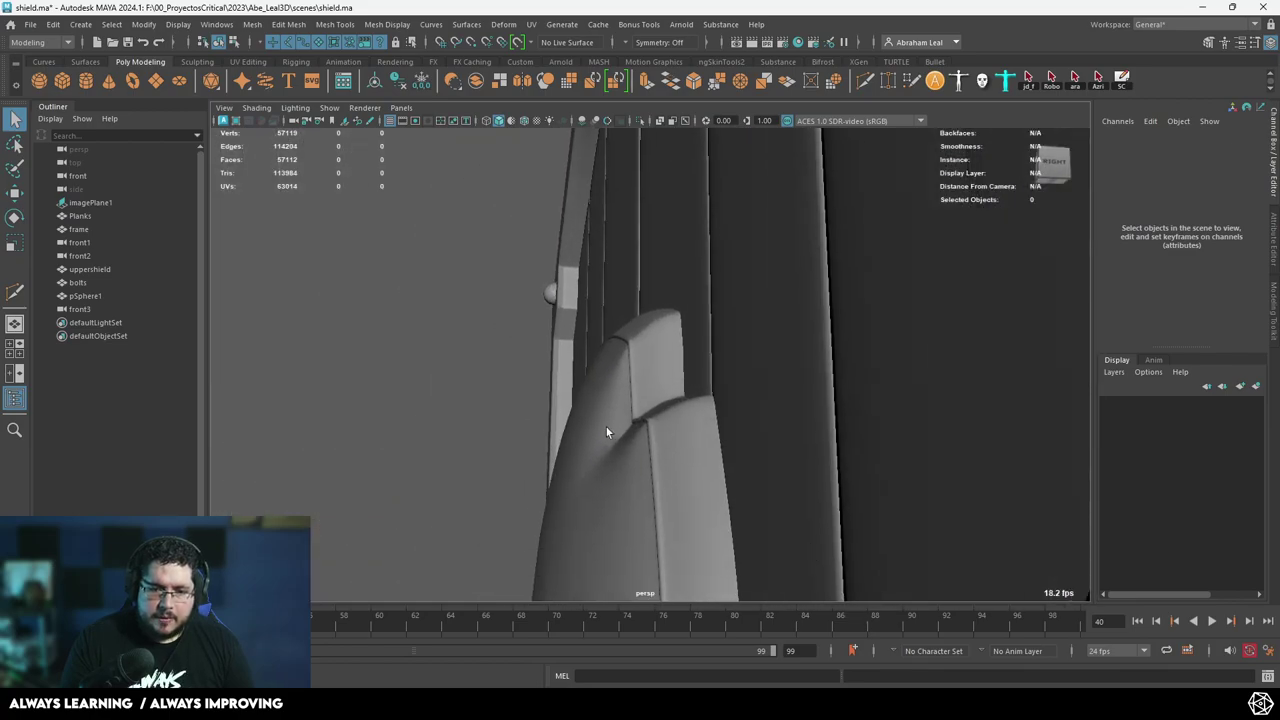
{"action": "scroll", "coordinate": [606, 429], "scroll_direction": "up", "scroll_amount": 4}
{"action": "left_click", "coordinate": [648, 476]}
{"action": "left_click_drag", "start_coordinate": [651, 466], "coordinate": [651, 329], "text": "alt"}
{"action": "scroll", "coordinate": [656, 421], "scroll_direction": "up", "scroll_amount": 4}
{"action": "scroll", "coordinate": [652, 290], "scroll_direction": "down", "scroll_amount": 3}
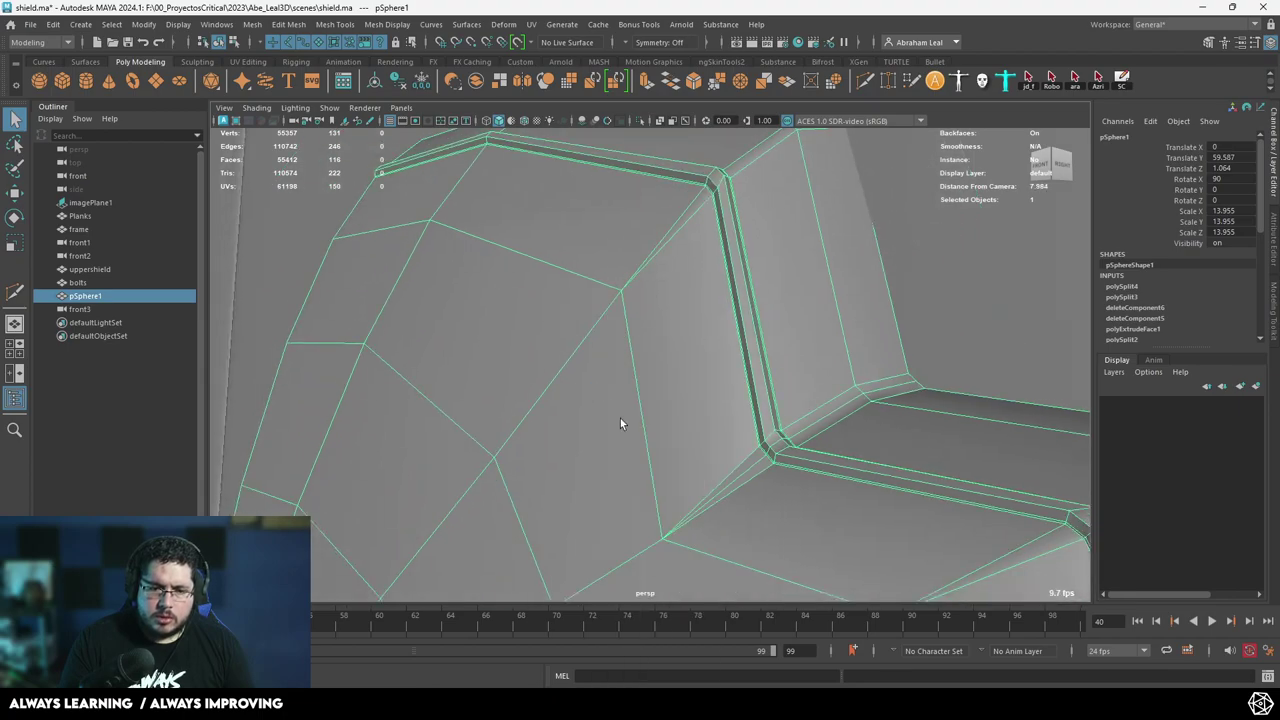
Try deleting the two faces flanking the notch's inner corner on the dome side.
{"action": "scroll", "coordinate": [620, 418], "scroll_direction": "down", "scroll_amount": 4}
{"action": "right_click_drag", "start_coordinate": [671, 392], "coordinate": [627, 349]}
{"action": "key", "text": "ctrl+z"}
{"action": "left_click", "coordinate": [647, 453]}
{"action": "left_click_drag", "start_coordinate": [720, 560], "coordinate": [730, 543], "text": "alt"}
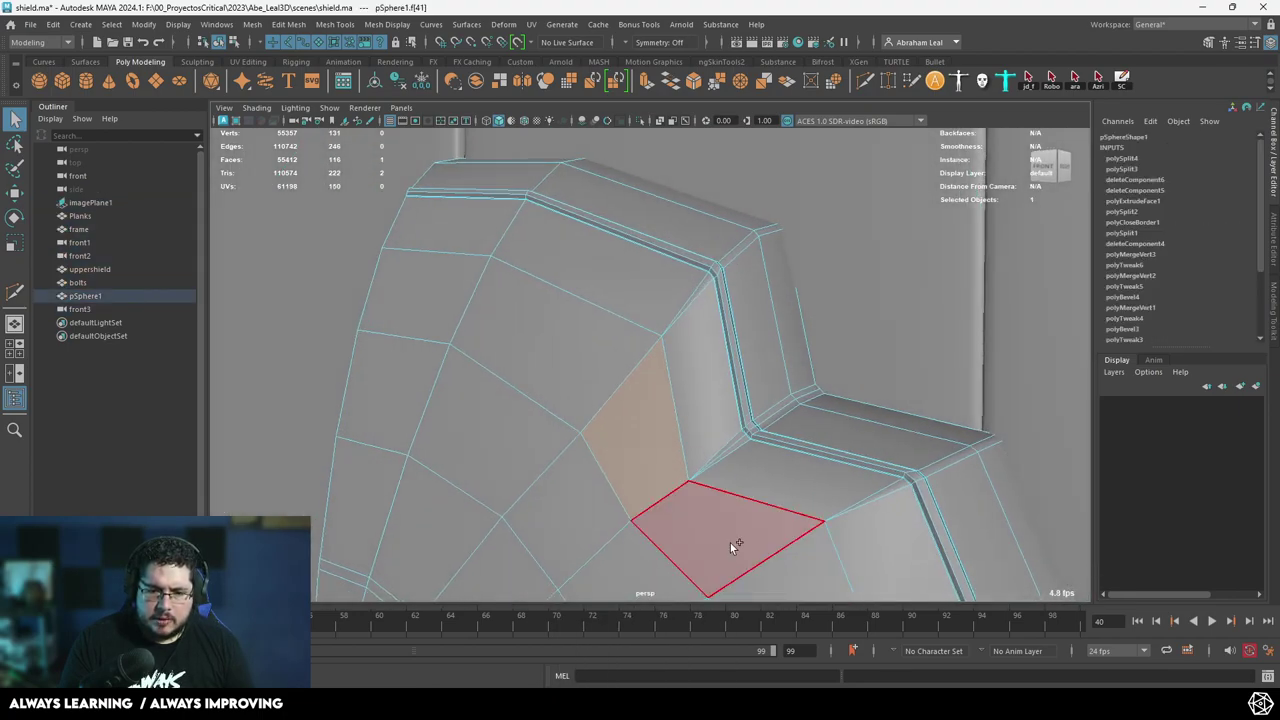
{"action": "left_click", "coordinate": [730, 543], "text": "shift"}
{"action": "key", "text": "Delete"}
{"action": "scroll", "coordinate": [736, 420], "scroll_direction": "up", "scroll_amount": 4}
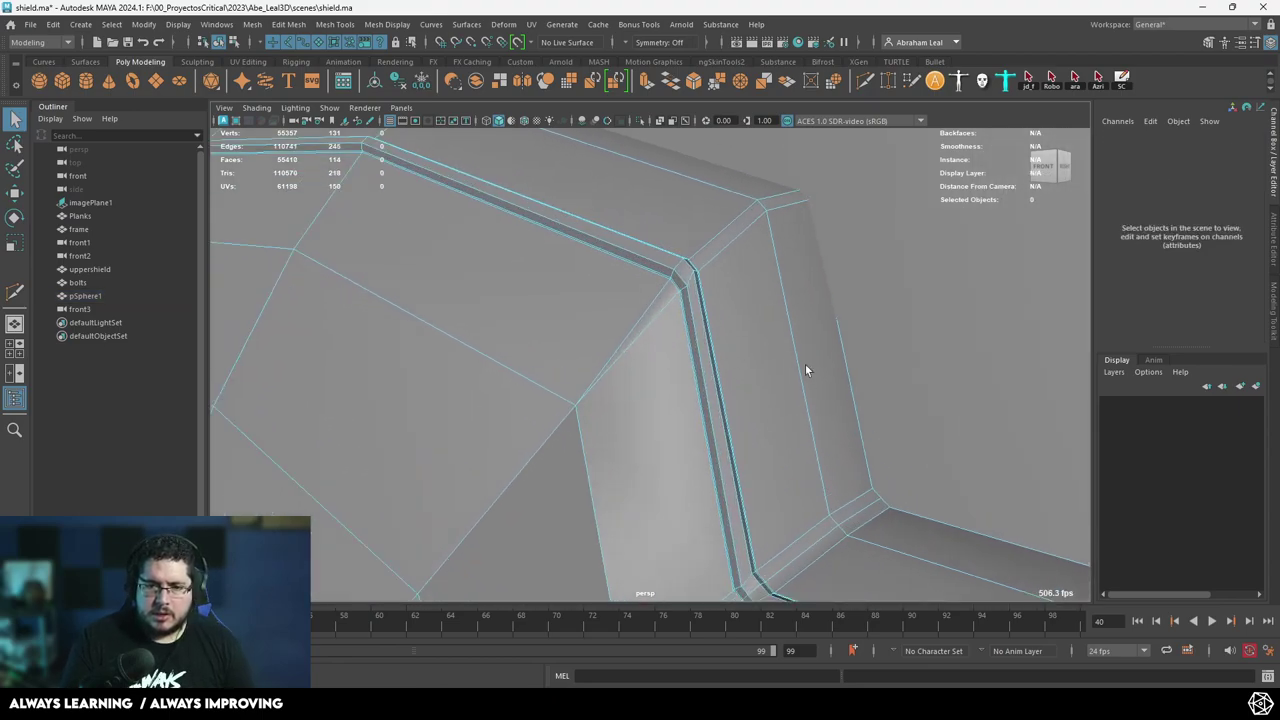
Undo the deletion of the two faces beside the notch's inner corner.
{"action": "left_click", "coordinate": [868, 80]}
{"action": "middle_click_drag", "start_coordinate": [707, 320], "coordinate": [709, 349], "text": "alt"}
{"action": "scroll", "coordinate": [709, 349], "scroll_direction": "up", "scroll_amount": 5}
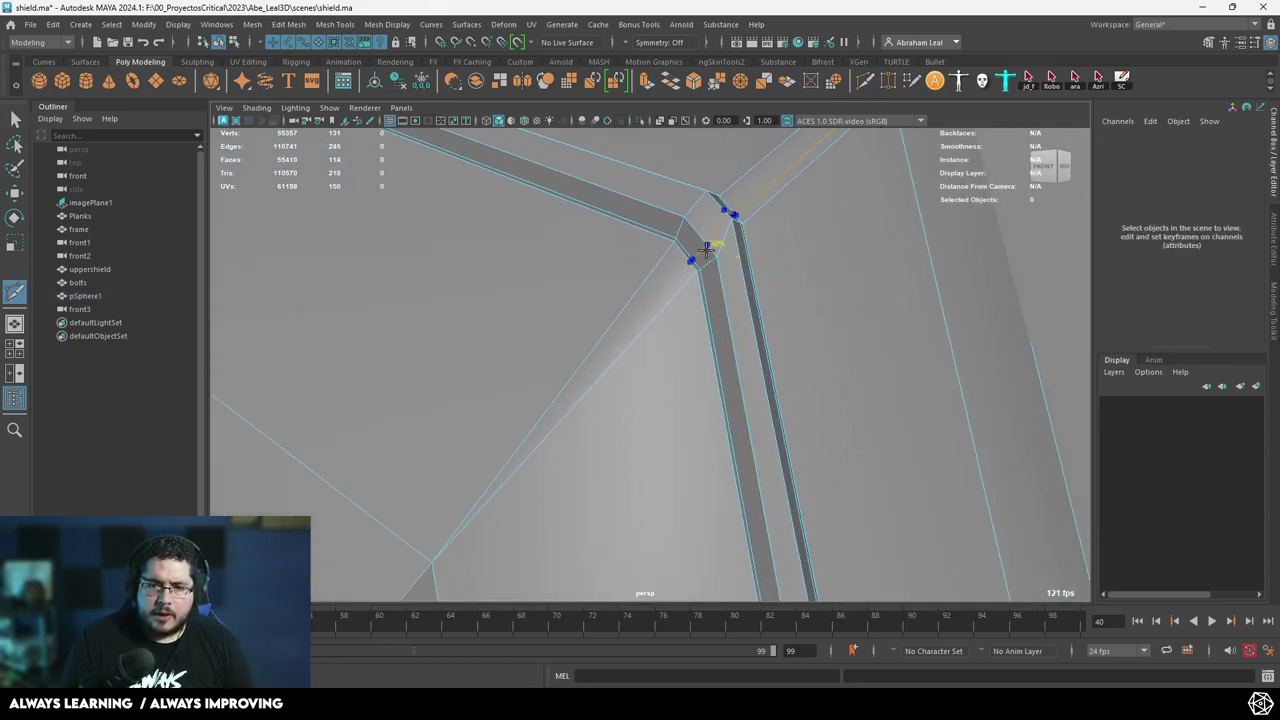
{"action": "right_click_drag", "start_coordinate": [812, 425], "coordinate": [740, 420], "text": "alt"}
{"action": "middle_click_drag", "start_coordinate": [850, 455], "coordinate": [716, 190], "text": "alt"}
{"action": "right_click_drag", "start_coordinate": [716, 300], "coordinate": [864, 432], "text": "alt"}
{"action": "key", "text": "ctrl+z"}
{"action": "key", "text": "ctrl+z"}
Insert an edge loop through the middle of both outer corner bevels and cut the lower corner's narrow face to its pointed vertex.
{"action": "left_click_drag", "start_coordinate": [845, 341], "coordinate": [655, 348], "text": "alt"}
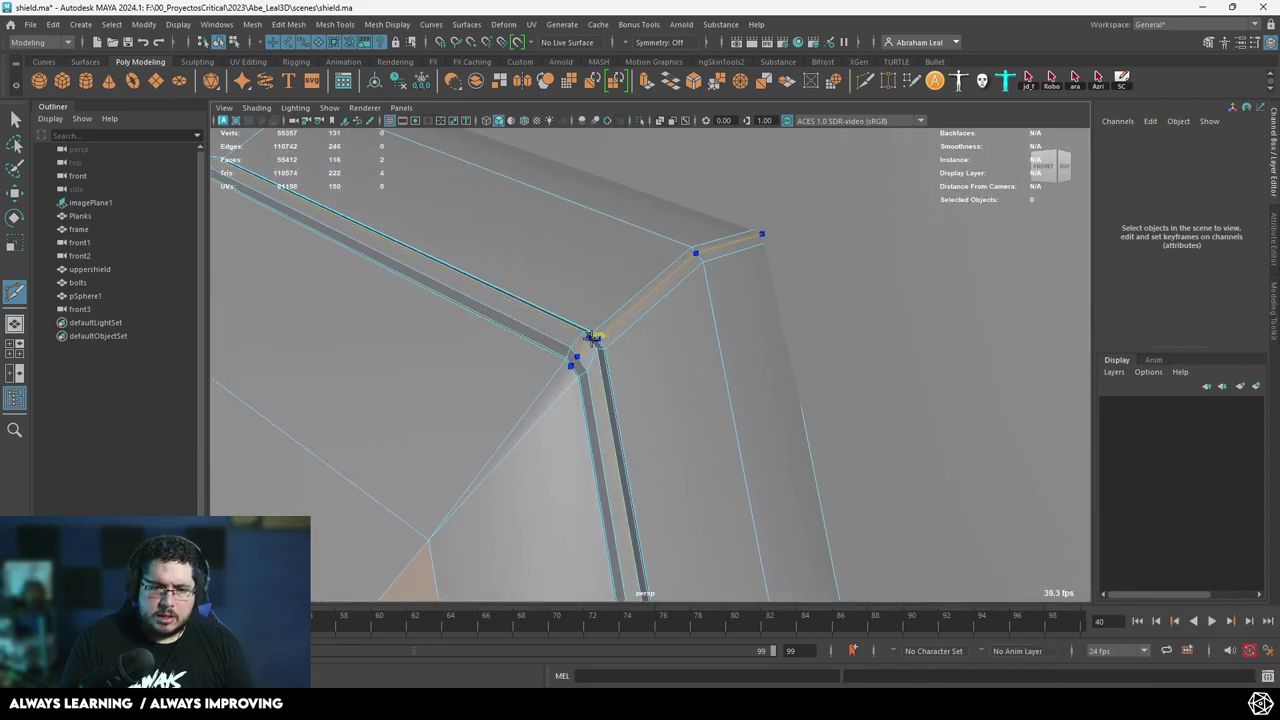
{"action": "left_click_drag", "start_coordinate": [791, 434], "coordinate": [775, 398], "text": "alt"}
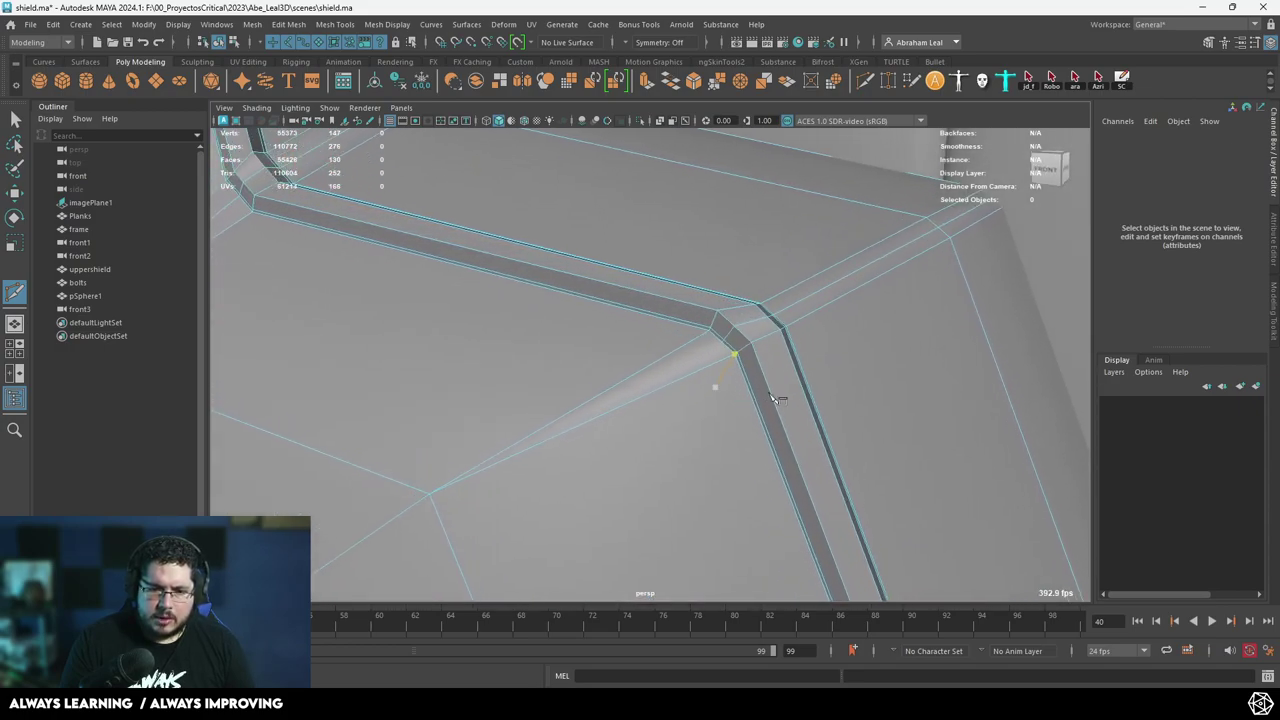
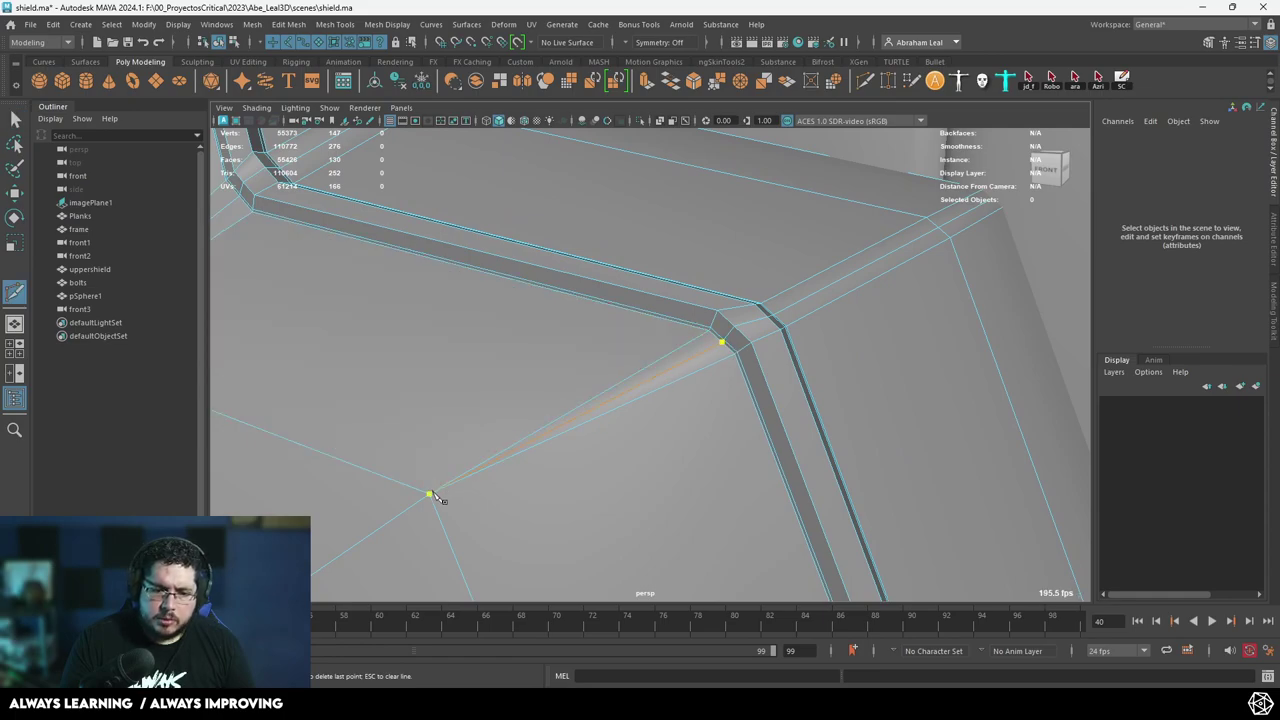
{"action": "key", "text": "Return"}
Cut the narrow face at the notch's upper outer corner from the bevel's middle vertex to its pointed inner vertex.
{"action": "scroll", "coordinate": [646, 437], "scroll_direction": "down", "scroll_amount": 3}
{"action": "left_click_drag", "start_coordinate": [646, 437], "coordinate": [643, 271], "text": "alt"}
{"action": "middle_click_drag", "start_coordinate": [643, 271], "coordinate": [674, 411], "text": "alt"}
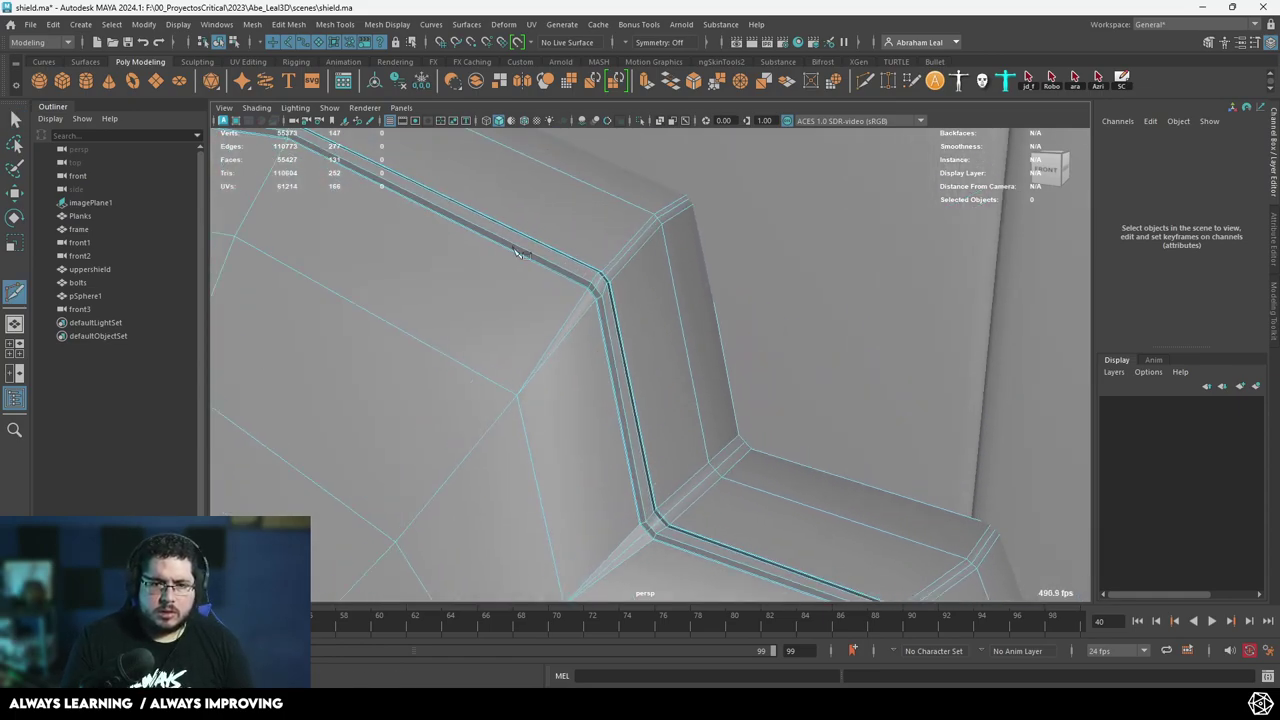
{"action": "scroll", "coordinate": [551, 327], "scroll_direction": "up", "scroll_amount": 4}
{"action": "left_click_drag", "start_coordinate": [553, 333], "coordinate": [592, 260], "text": "alt"}
{"action": "scroll", "coordinate": [583, 248], "scroll_direction": "up", "scroll_amount": 4}
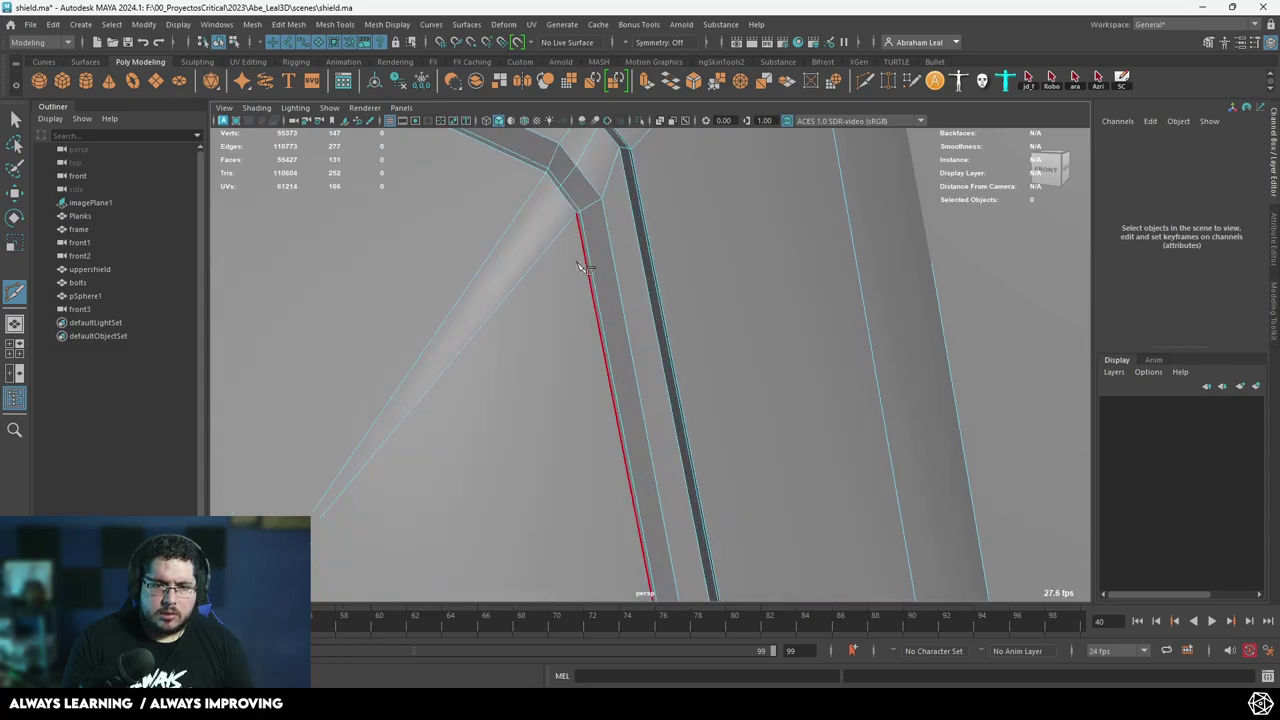
{"action": "middle_click_drag", "start_coordinate": [581, 250], "coordinate": [609, 313], "text": "alt"}
{"action": "left_click", "coordinate": [592, 247]}
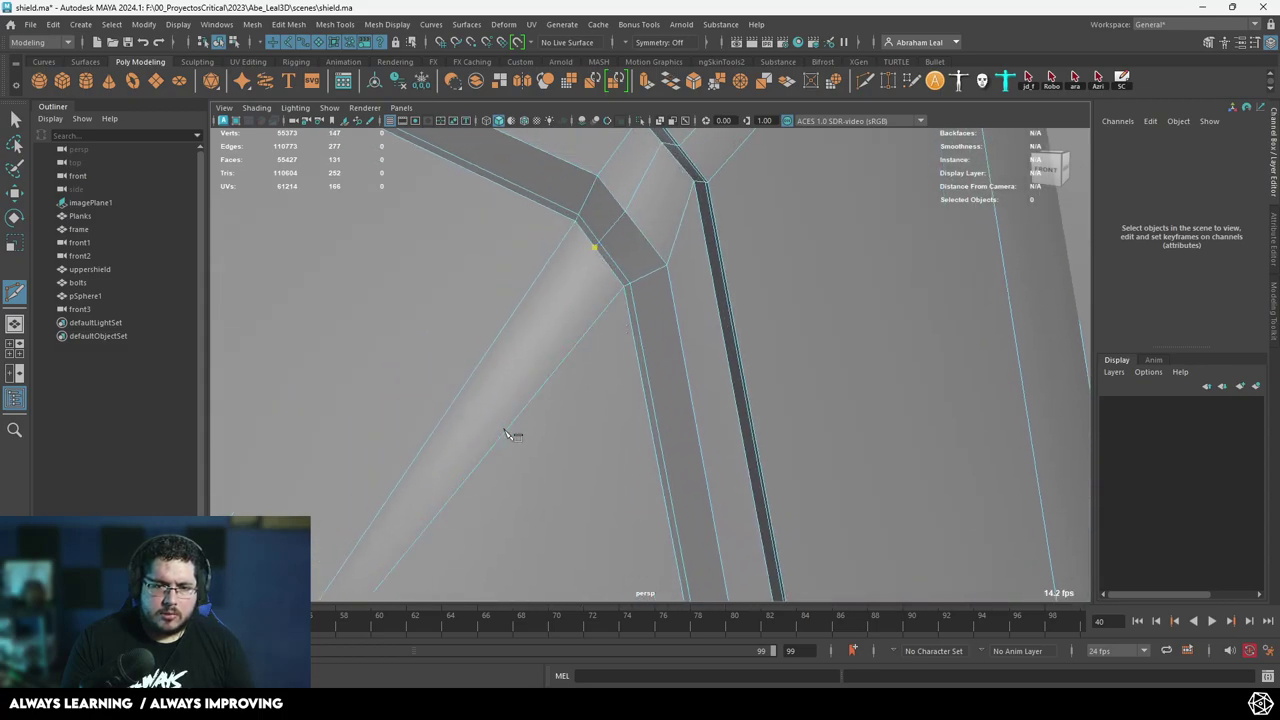
{"action": "scroll", "coordinate": [514, 434], "scroll_direction": "down", "scroll_amount": 4}
{"action": "middle_click_drag", "start_coordinate": [450, 580], "coordinate": [527, 437], "text": "alt"}
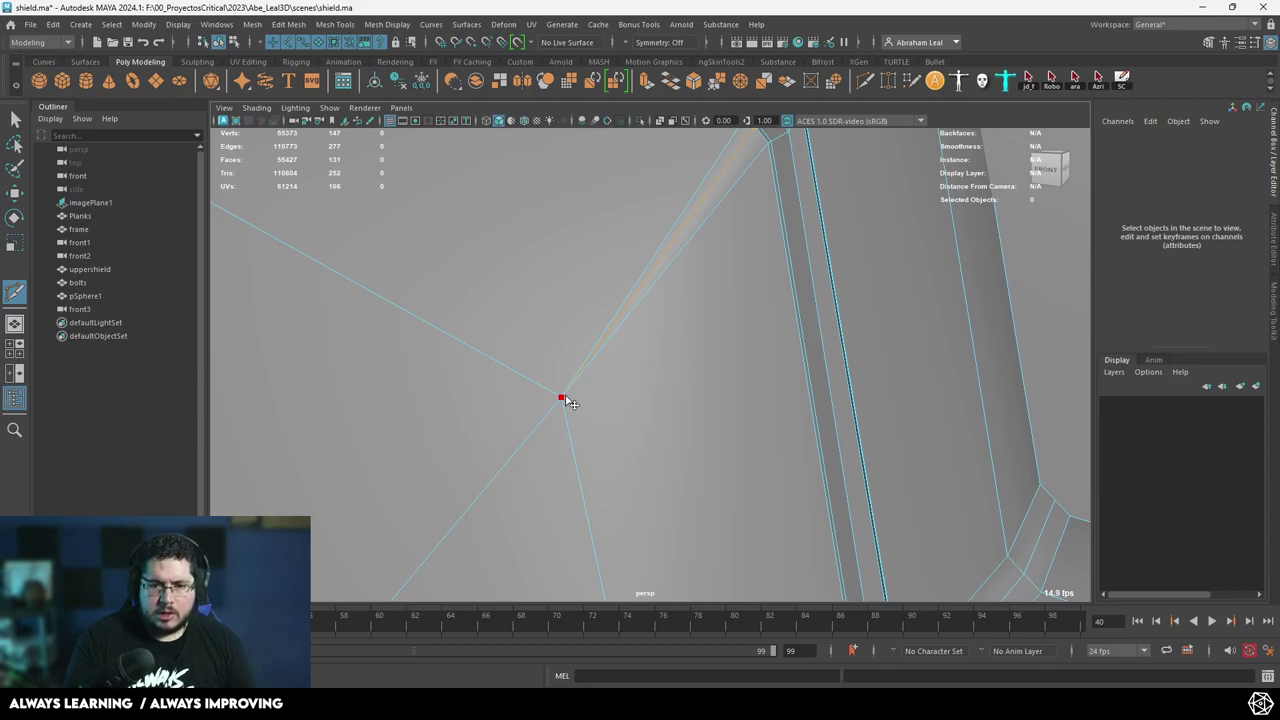
{"action": "scroll", "coordinate": [669, 406], "scroll_direction": "down", "scroll_amount": 5}
Examine the quadrant in smooth preview from several angles, and the notch's unsmoothed profile from the side.
{"action": "key", "text": "3"}
{"action": "key", "text": "F8"}
{"action": "scroll", "coordinate": [692, 326], "scroll_direction": "down", "scroll_amount": 8}
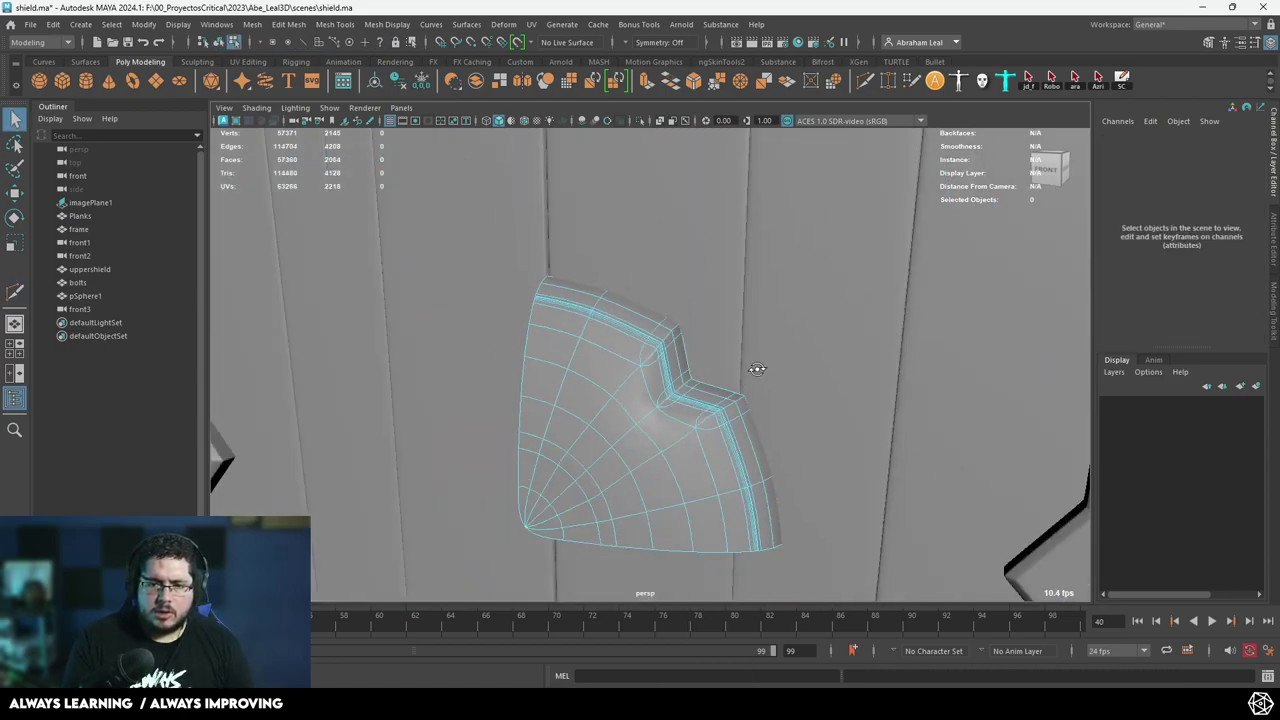
{"action": "left_click_drag", "start_coordinate": [757, 368], "coordinate": [676, 376], "text": "alt"}
{"action": "scroll", "coordinate": [820, 345], "scroll_direction": "up", "scroll_amount": 2}
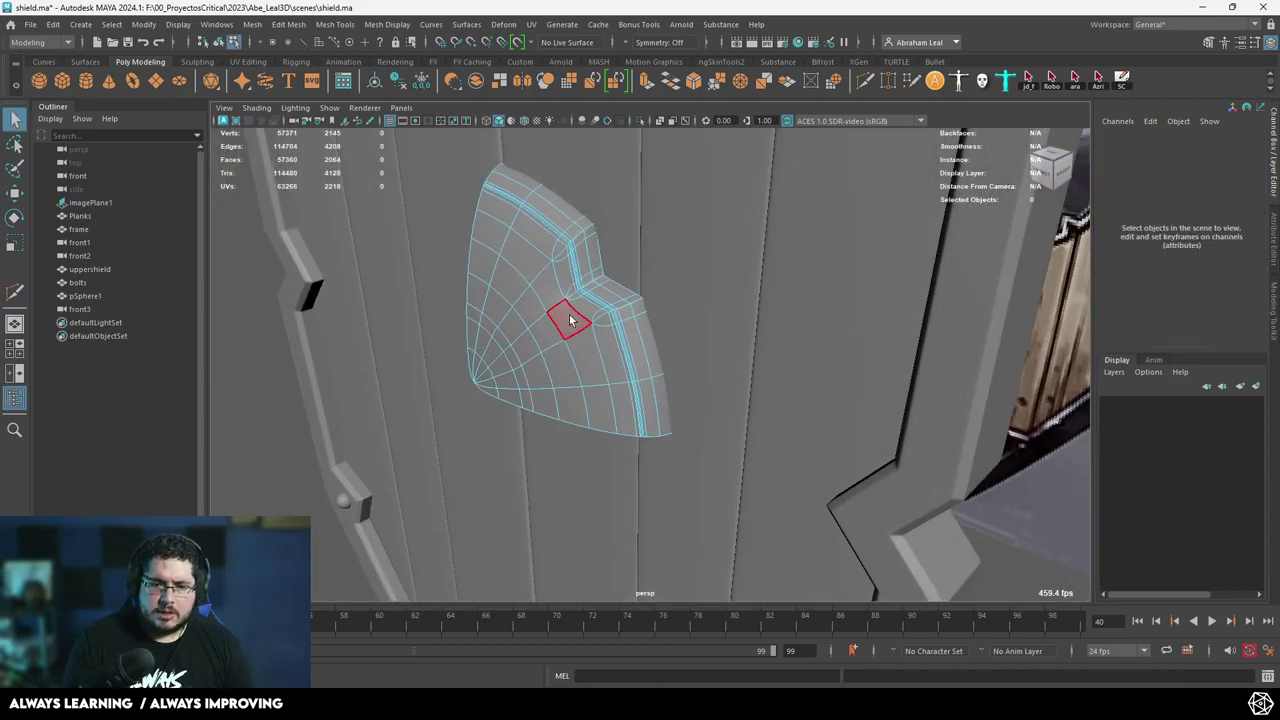
{"action": "right_click_drag", "start_coordinate": [571, 323], "coordinate": [507, 325]}
{"action": "left_click_drag", "start_coordinate": [330, 432], "coordinate": [466, 397], "text": "alt"}
{"action": "right_click_drag", "start_coordinate": [466, 397], "coordinate": [511, 315], "text": "alt"}
{"action": "left_click_drag", "start_coordinate": [511, 315], "coordinate": [560, 380], "text": "alt"}
{"action": "left_click_drag", "start_coordinate": [440, 378], "coordinate": [663, 409], "text": "alt"}
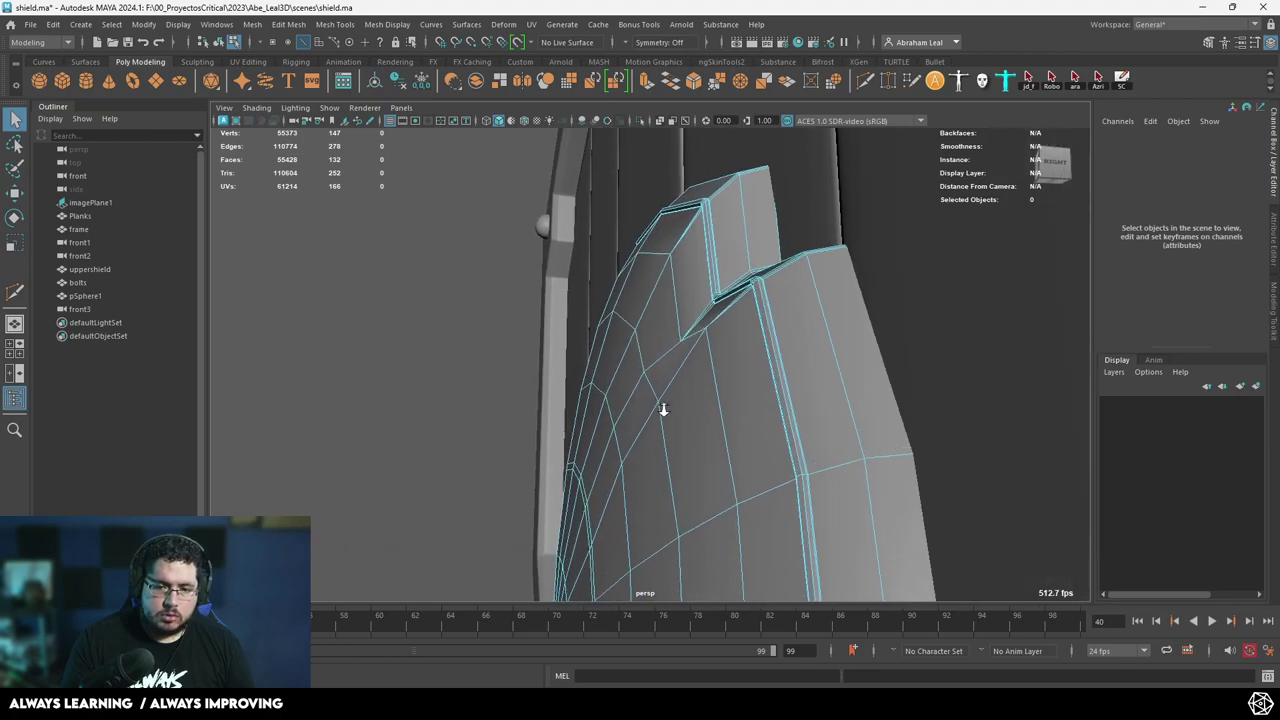
Move the vertex at the inner end of the notch's inner corner along the shield's depth axis.
{"action": "scroll", "coordinate": [663, 409], "scroll_direction": "up", "scroll_amount": 3}
{"action": "right_click_drag", "start_coordinate": [697, 307], "coordinate": [634, 307]}
{"action": "left_click", "coordinate": [692, 341]}
{"action": "left_click_drag", "start_coordinate": [692, 345], "coordinate": [636, 335], "text": "alt"}
{"action": "key", "text": "w"}
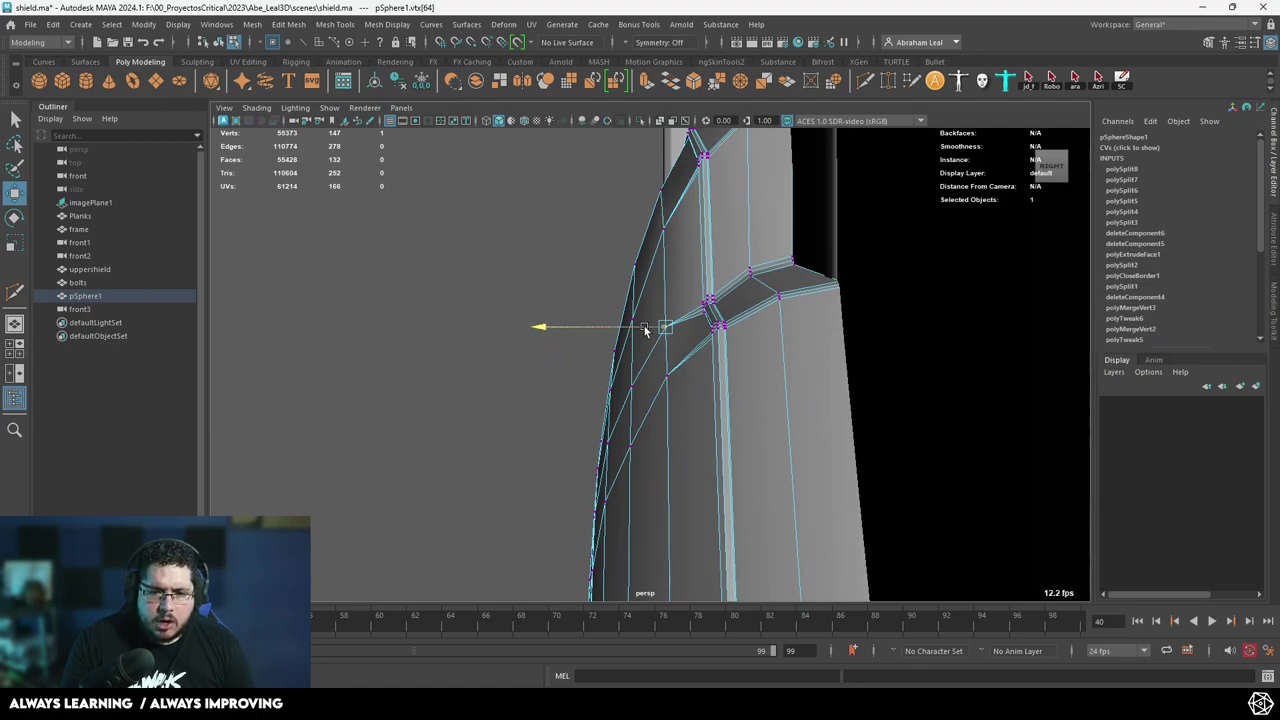
Return the boss quadrant to smooth preview, deselect it in object mode and save the scene.
{"action": "key", "text": "3"}
{"action": "left_click_drag", "start_coordinate": [743, 410], "coordinate": [850, 375], "text": "alt"}
{"action": "right_click_drag", "start_coordinate": [722, 315], "coordinate": [775, 287]}
{"action": "scroll", "coordinate": [695, 363], "scroll_direction": "down", "scroll_amount": 4}
{"action": "left_click_drag", "start_coordinate": [695, 363], "coordinate": [882, 390], "text": "alt"}
{"action": "right_click_drag", "start_coordinate": [600, 306], "coordinate": [668, 280]}
{"action": "left_click", "coordinate": [956, 413]}
{"action": "key", "text": "ctrl+s"}
Compare the quadrant's raised rim with the boss in the reference image and inspect its smoothed wireframe around the notch.
{"action": "left_click_drag", "start_coordinate": [956, 413], "coordinate": [790, 293], "text": "alt"}
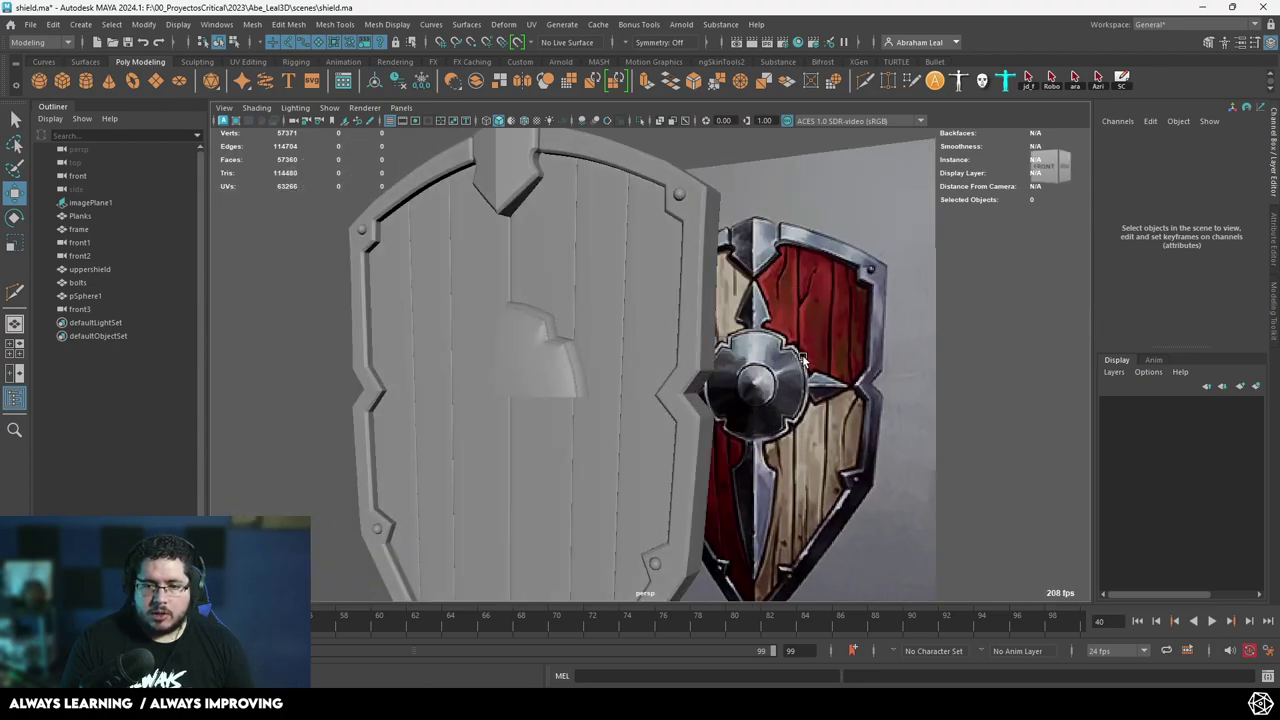
{"action": "right_click_drag", "start_coordinate": [565, 326], "coordinate": [758, 492], "text": "alt"}
{"action": "left_click_drag", "start_coordinate": [550, 340], "coordinate": [523, 389], "text": "alt"}
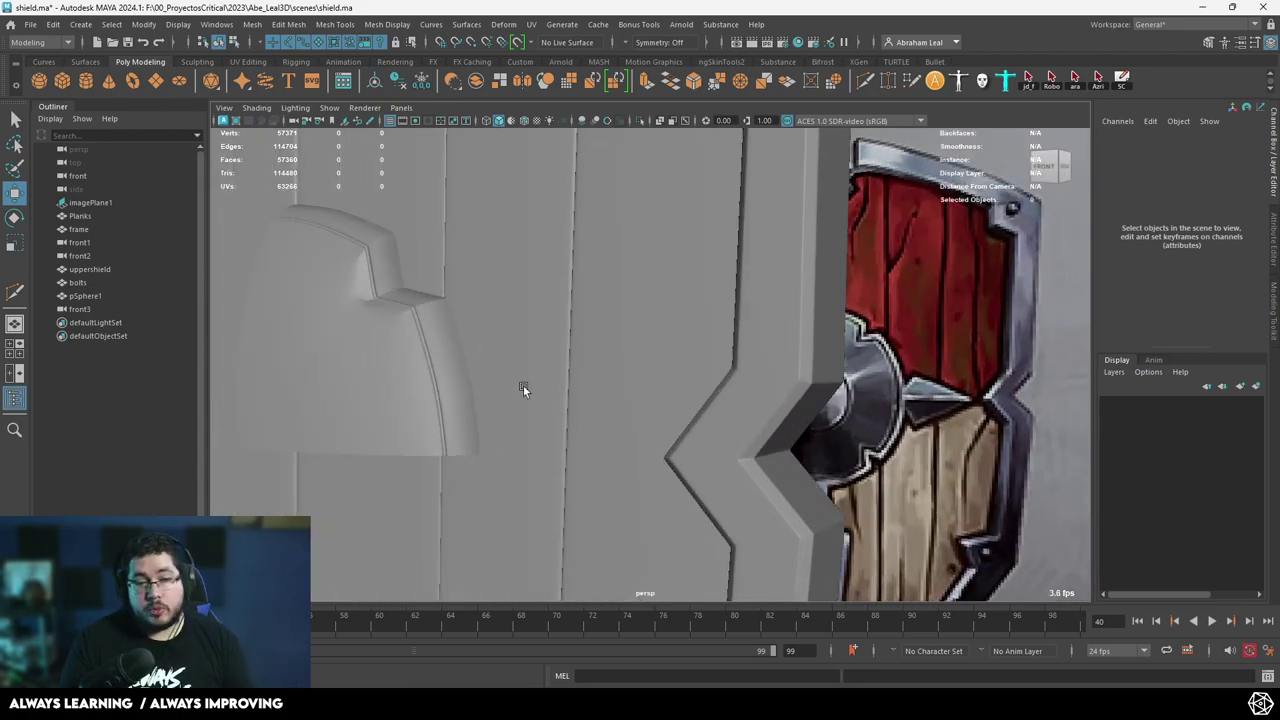
{"action": "left_click", "coordinate": [444, 376]}
{"action": "left_click_drag", "start_coordinate": [391, 397], "coordinate": [443, 429], "text": "alt"}
{"action": "right_click_drag", "start_coordinate": [443, 429], "coordinate": [549, 491], "text": "alt"}
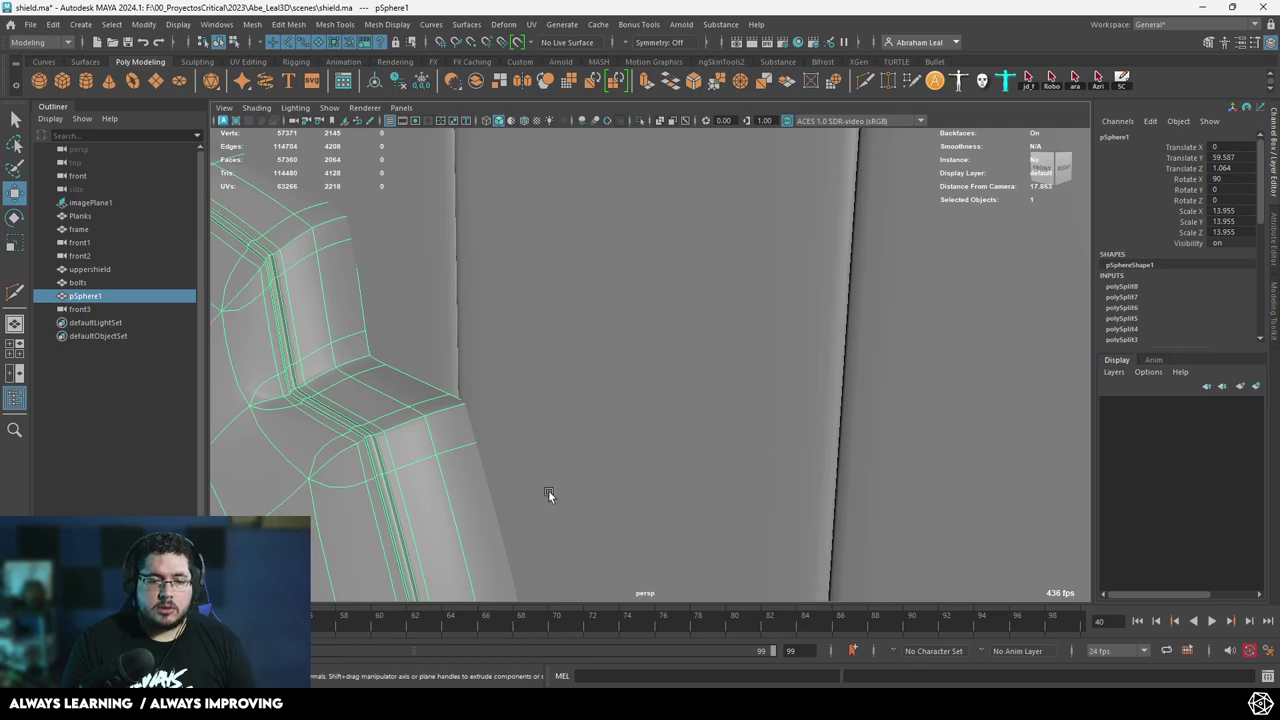
{"action": "left_click_drag", "start_coordinate": [549, 491], "coordinate": [360, 413], "text": "alt"}
{"action": "right_click_drag", "start_coordinate": [360, 413], "coordinate": [470, 490], "text": "alt"}
{"action": "middle_click_drag", "start_coordinate": [470, 490], "coordinate": [682, 550], "text": "alt"}
{"action": "middle_click_drag", "start_coordinate": [650, 370], "coordinate": [764, 367], "text": "alt"}
{"action": "right_click_drag", "start_coordinate": [764, 367], "coordinate": [593, 385], "text": "alt"}
Merge the three vertices on the inner side of the rim at the notch's upper outer corner, in unsmoothed display.
{"action": "right_click_drag", "start_coordinate": [360, 398], "coordinate": [463, 414], "text": "alt"}
{"action": "left_click_drag", "start_coordinate": [463, 413], "coordinate": [551, 317], "text": "alt"}
{"action": "right_click_drag", "start_coordinate": [551, 317], "coordinate": [580, 297], "text": "alt"}
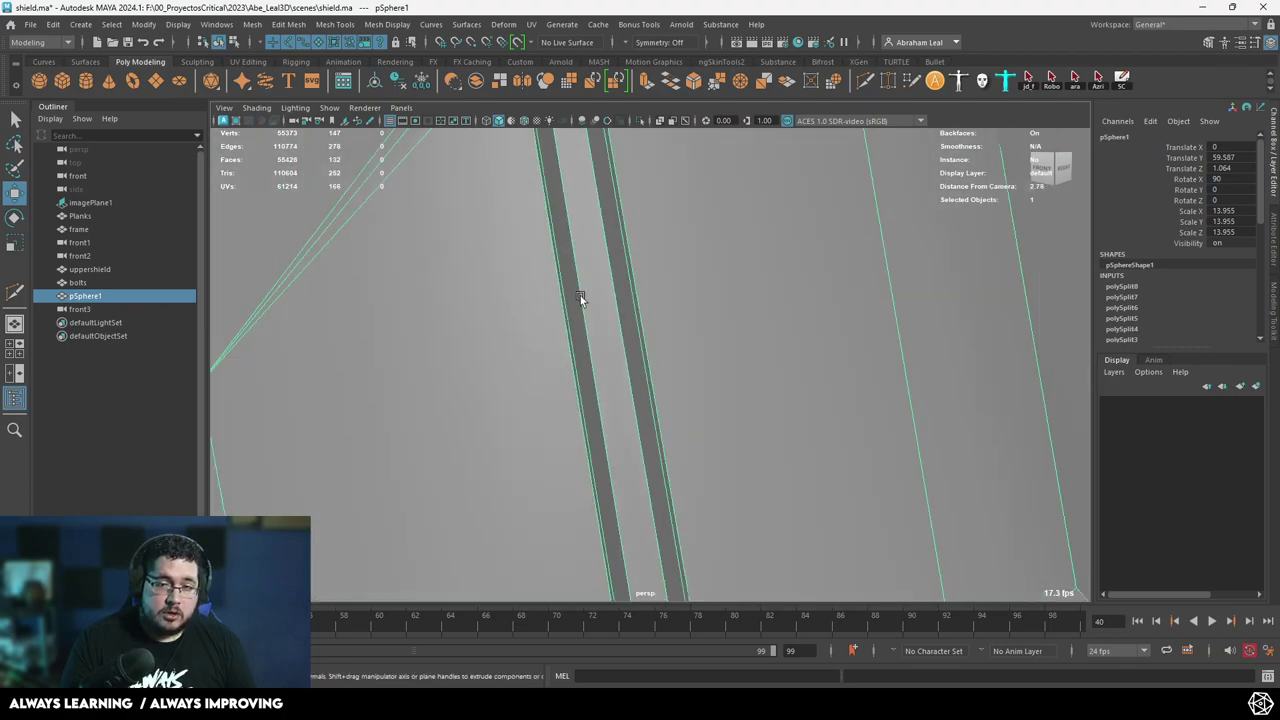
{"action": "left_click_drag", "start_coordinate": [580, 297], "coordinate": [743, 286], "text": "alt"}
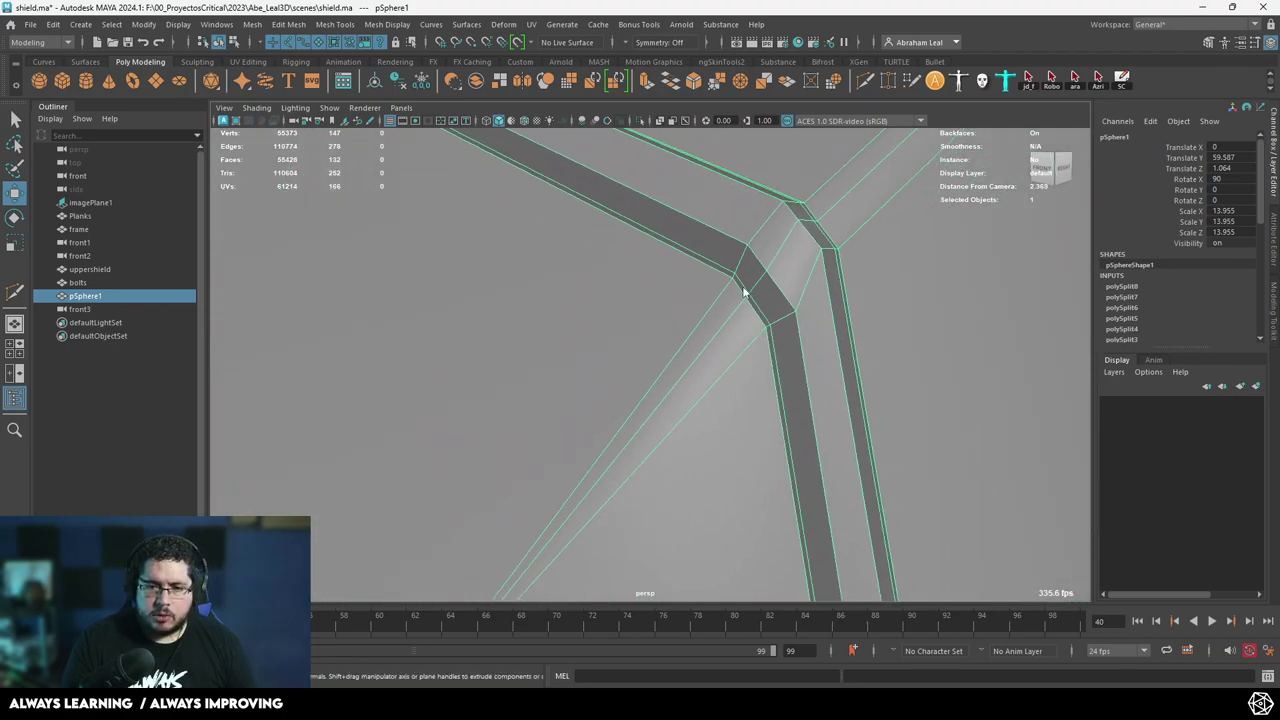
{"action": "right_click_drag", "start_coordinate": [742, 288], "coordinate": [700, 280]}
{"action": "left_click", "coordinate": [745, 298]}
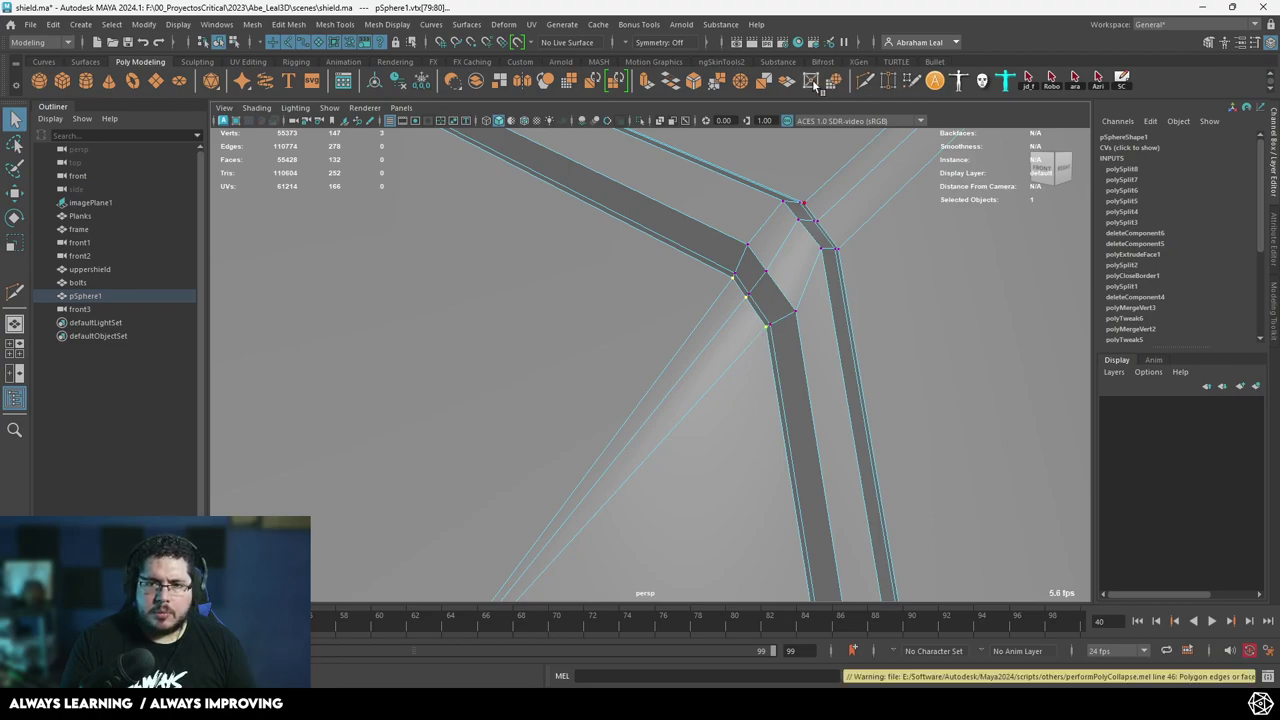
{"action": "left_click_drag", "start_coordinate": [797, 160], "coordinate": [785, 220], "text": "alt"}
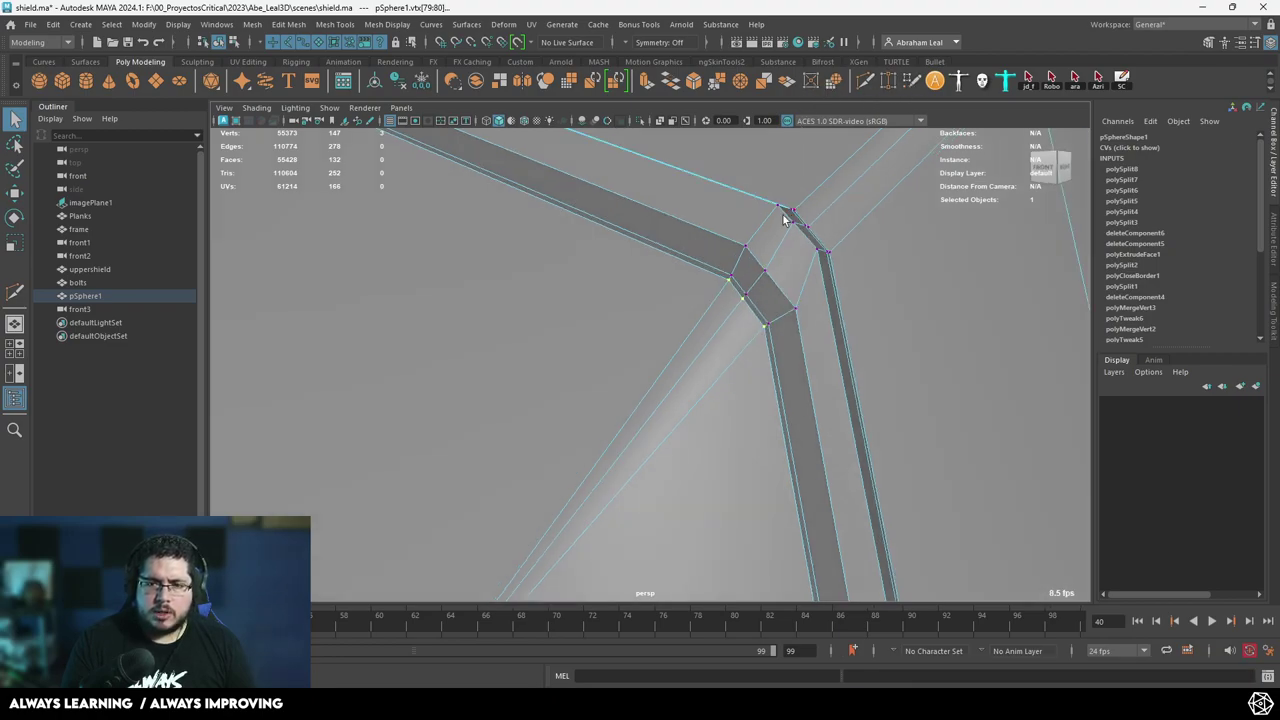
{"action": "left_click", "coordinate": [742, 86]}
Check the merged upper corner of the rim in smooth preview, in object mode with nothing selected.
{"action": "middle_click_drag", "start_coordinate": [780, 425], "coordinate": [771, 340], "text": "alt"}
{"action": "scroll", "coordinate": [771, 340], "scroll_direction": "down", "scroll_amount": 4}
{"action": "key", "text": "3"}
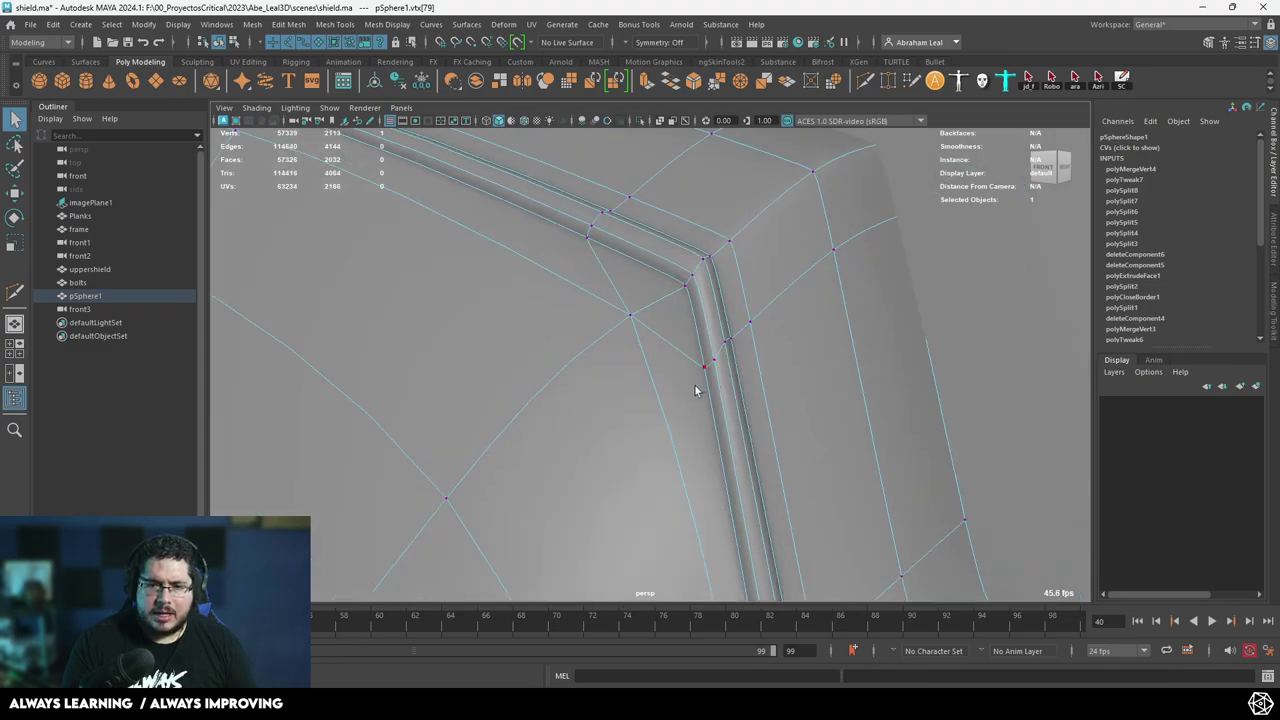
{"action": "left_click_drag", "start_coordinate": [697, 391], "coordinate": [651, 306], "text": "alt"}
{"action": "right_click_drag", "start_coordinate": [653, 300], "coordinate": [745, 257]}
{"action": "scroll", "coordinate": [551, 360], "scroll_direction": "down", "scroll_amount": 5}
{"action": "left_click", "coordinate": [553, 225]}
Merge the three vertices at the notch's inner corner on the inner side of the rim, in unsmoothed display.
{"action": "left_click_drag", "start_coordinate": [545, 414], "coordinate": [623, 316], "text": "alt"}
{"action": "scroll", "coordinate": [700, 465], "scroll_direction": "up", "scroll_amount": 6}
{"action": "left_click", "coordinate": [724, 473]}
{"action": "key", "text": "1"}
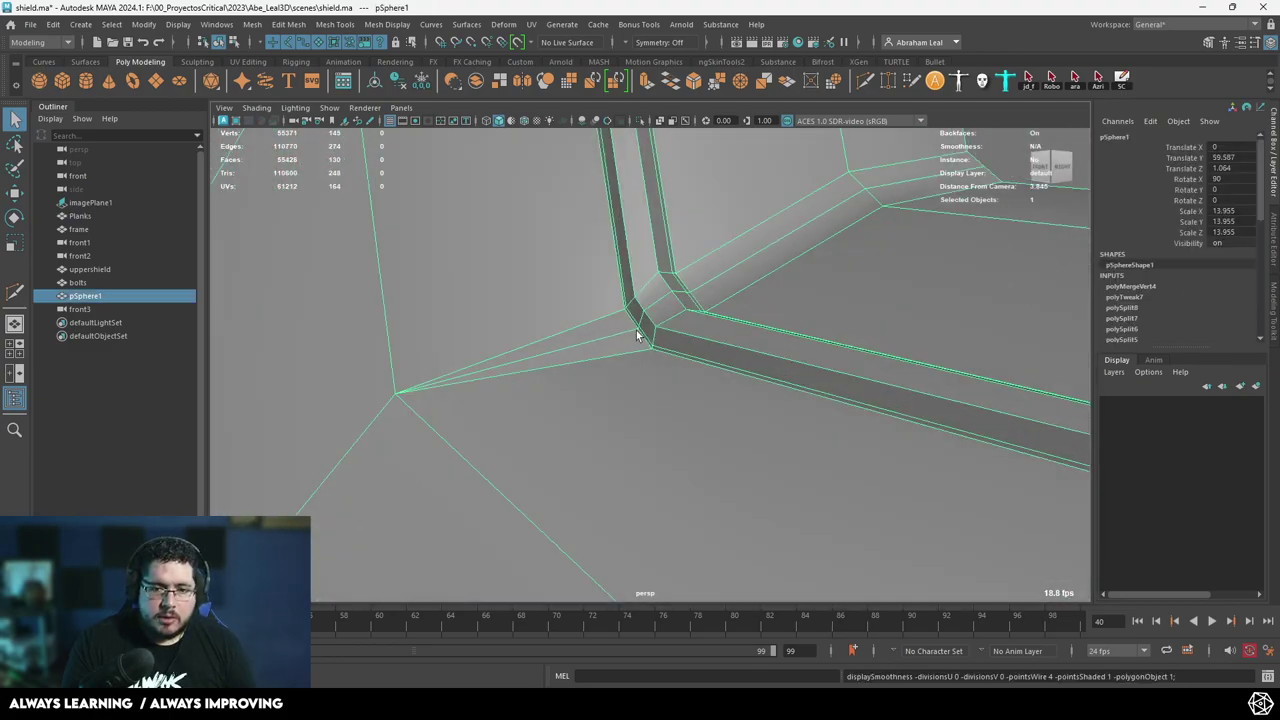
{"action": "right_click_drag", "start_coordinate": [636, 335], "coordinate": [578, 307]}
{"action": "left_click", "coordinate": [649, 348]}
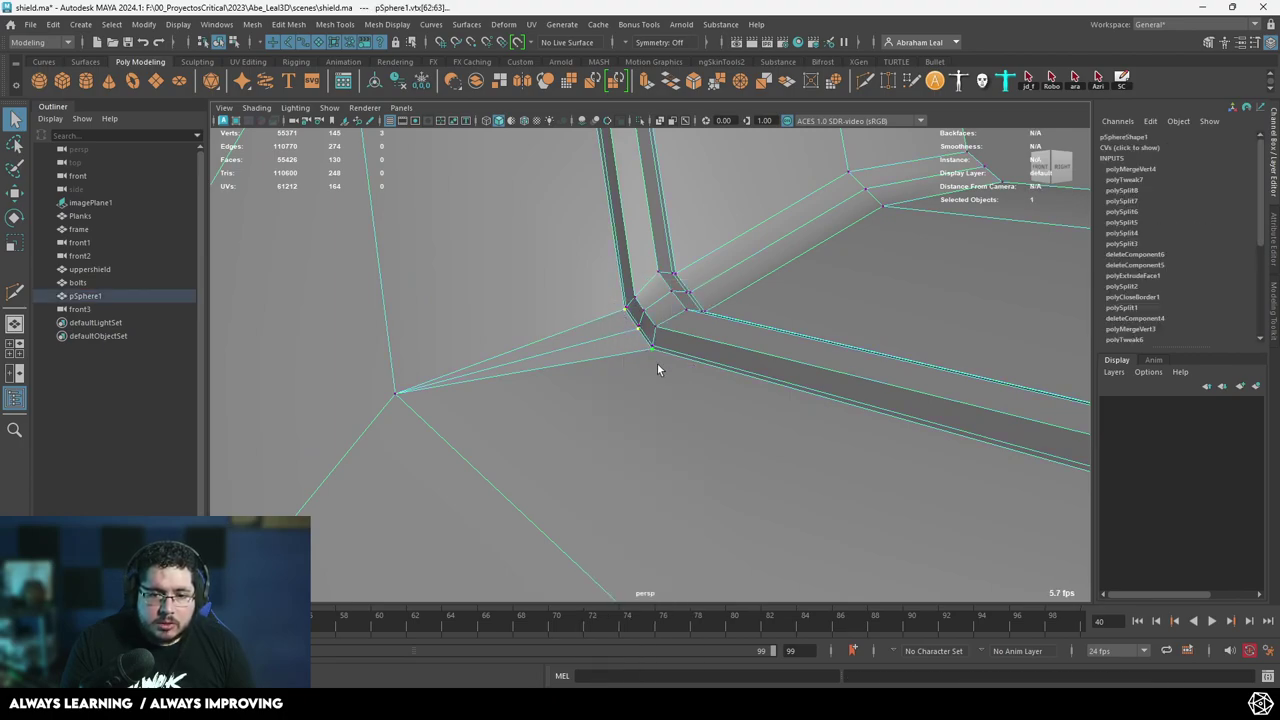
{"action": "key", "text": "g"}
Merge the three vertices at the notch's lower outer corner and check both merged corners in smooth preview.
{"action": "scroll", "coordinate": [657, 368], "scroll_direction": "down", "scroll_amount": 3}
{"action": "left_click_drag", "start_coordinate": [657, 368], "coordinate": [671, 451], "text": "alt"}
{"action": "scroll", "coordinate": [671, 451], "scroll_direction": "up", "scroll_amount": 4}
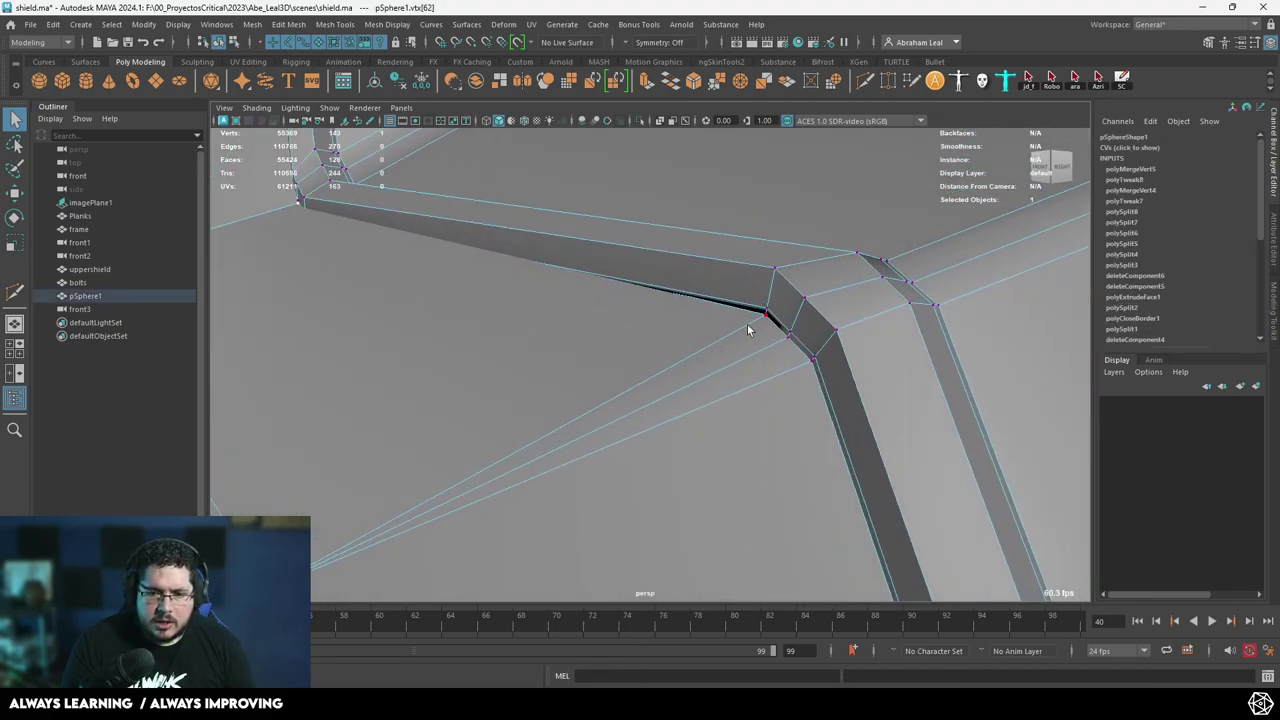
{"action": "left_click", "coordinate": [791, 386]}
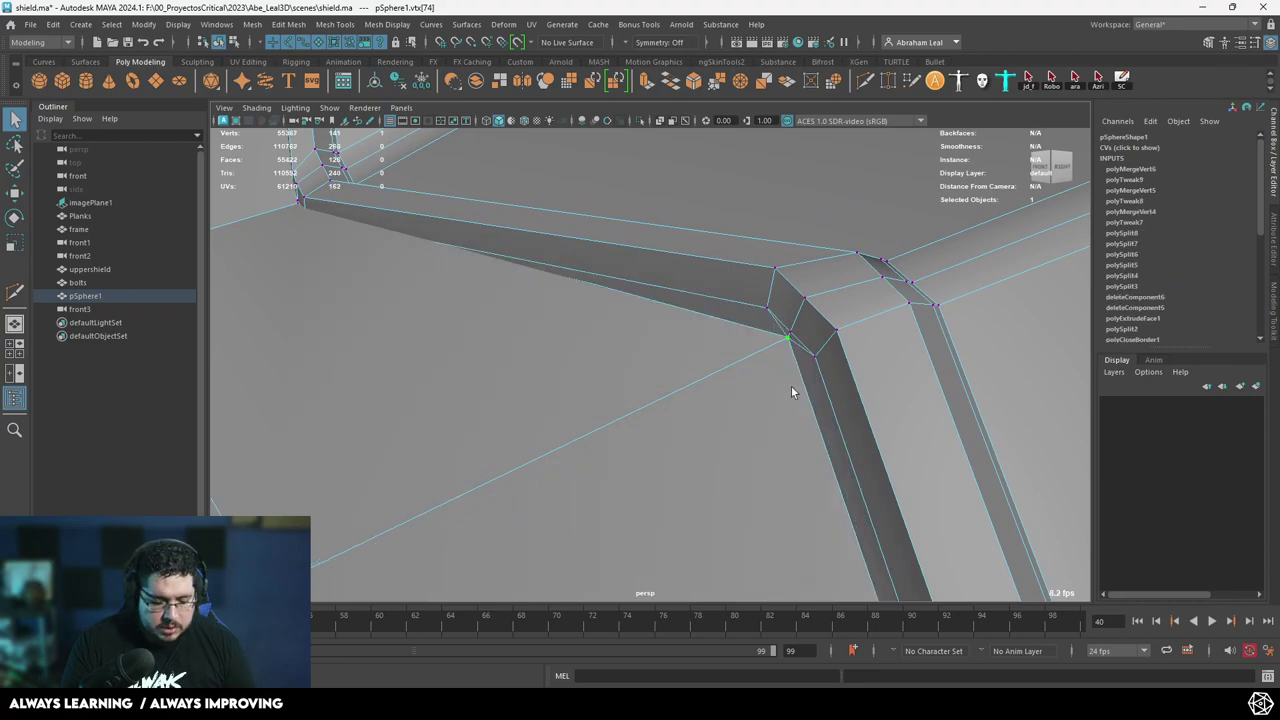
{"action": "left_click_drag", "start_coordinate": [791, 386], "coordinate": [652, 330], "text": "alt"}
{"action": "right_click_drag", "start_coordinate": [660, 306], "coordinate": [723, 232]}
{"action": "scroll", "coordinate": [740, 310], "scroll_direction": "down", "scroll_amount": 2}
{"action": "left_click_drag", "start_coordinate": [745, 335], "coordinate": [778, 415], "text": "alt"}
{"action": "left_click", "coordinate": [780, 422]}
{"action": "left_click_drag", "start_coordinate": [668, 435], "coordinate": [728, 452], "text": "alt"}
{"action": "scroll", "coordinate": [728, 452], "scroll_direction": "up", "scroll_amount": 5}
{"action": "scroll", "coordinate": [503, 365], "scroll_direction": "down", "scroll_amount": 3}
Undo the vertex merges at the notch's inner and lower outer corners.
{"action": "left_click", "coordinate": [617, 400]}
{"action": "key", "text": "ctrl+z"}
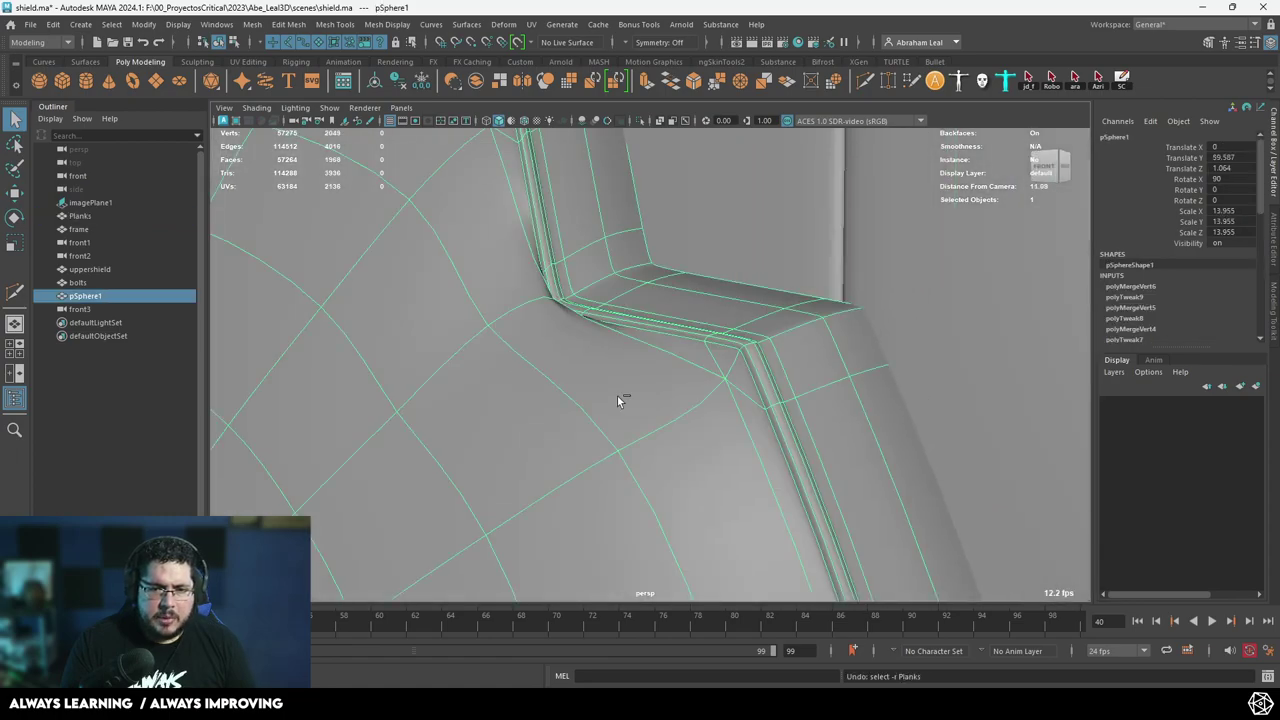
{"action": "key", "text": "ctrl+z"}
{"action": "key", "text": "ctrl+z"}
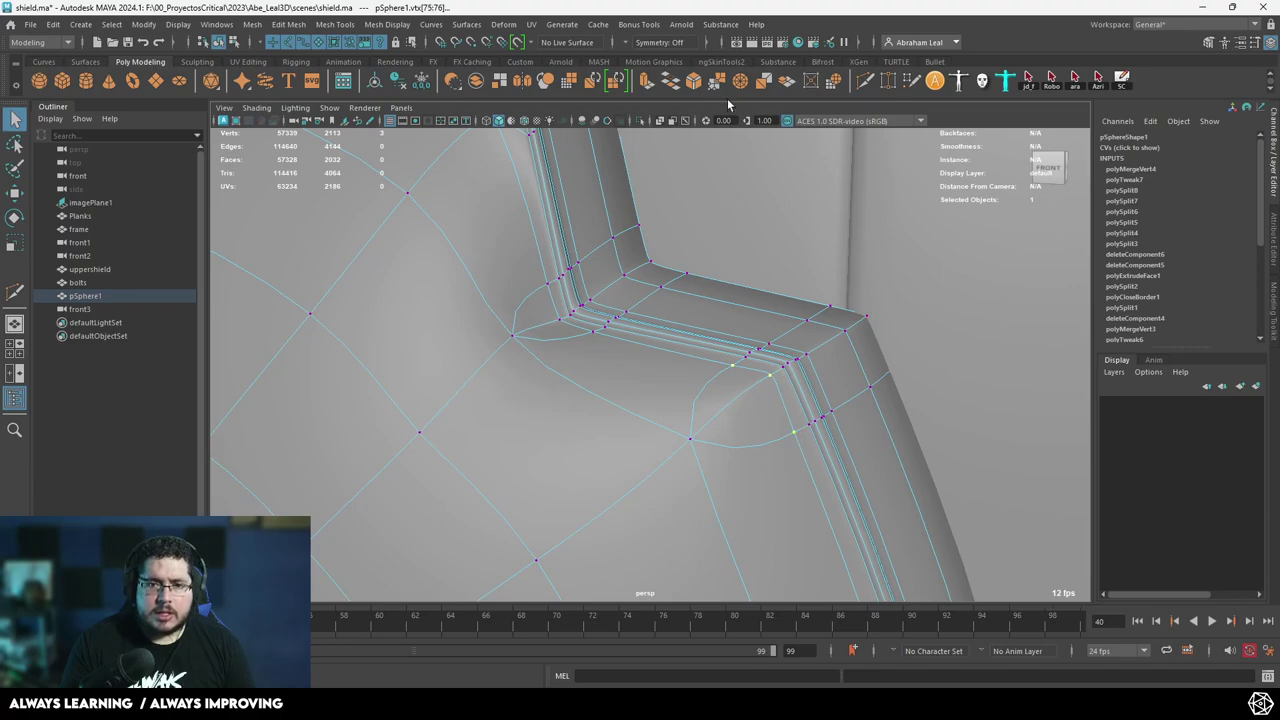
Merge the three selected vertices at the notch's lower outer corner and deselect the quadrant in object mode.
{"action": "left_click", "coordinate": [745, 89]}
{"action": "scroll", "coordinate": [709, 380], "scroll_direction": "down", "scroll_amount": 3}
{"action": "left_click_drag", "start_coordinate": [709, 380], "coordinate": [599, 470], "text": "alt"}
{"action": "key", "text": "F8"}
{"action": "scroll", "coordinate": [644, 349], "scroll_direction": "down", "scroll_amount": 5}
{"action": "left_click", "coordinate": [918, 328]}
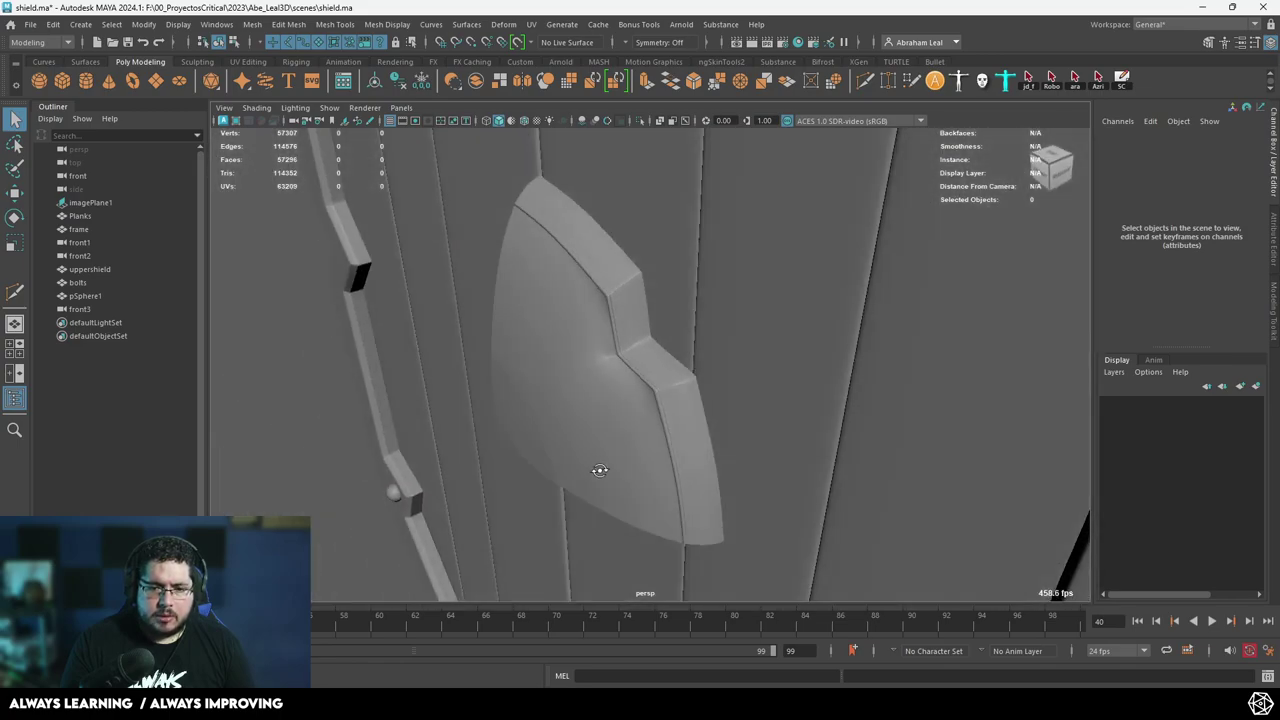
Select the three vertices at the notch's inner corner with the Move tool and examine that corner in smooth preview.
{"action": "right_click_drag", "start_coordinate": [600, 470], "coordinate": [831, 577], "text": "alt"}
{"action": "left_click_drag", "start_coordinate": [831, 577], "coordinate": [766, 614], "text": "alt"}
{"action": "left_click", "coordinate": [797, 548]}
{"action": "left_click_drag", "start_coordinate": [797, 548], "coordinate": [722, 345], "text": "alt"}
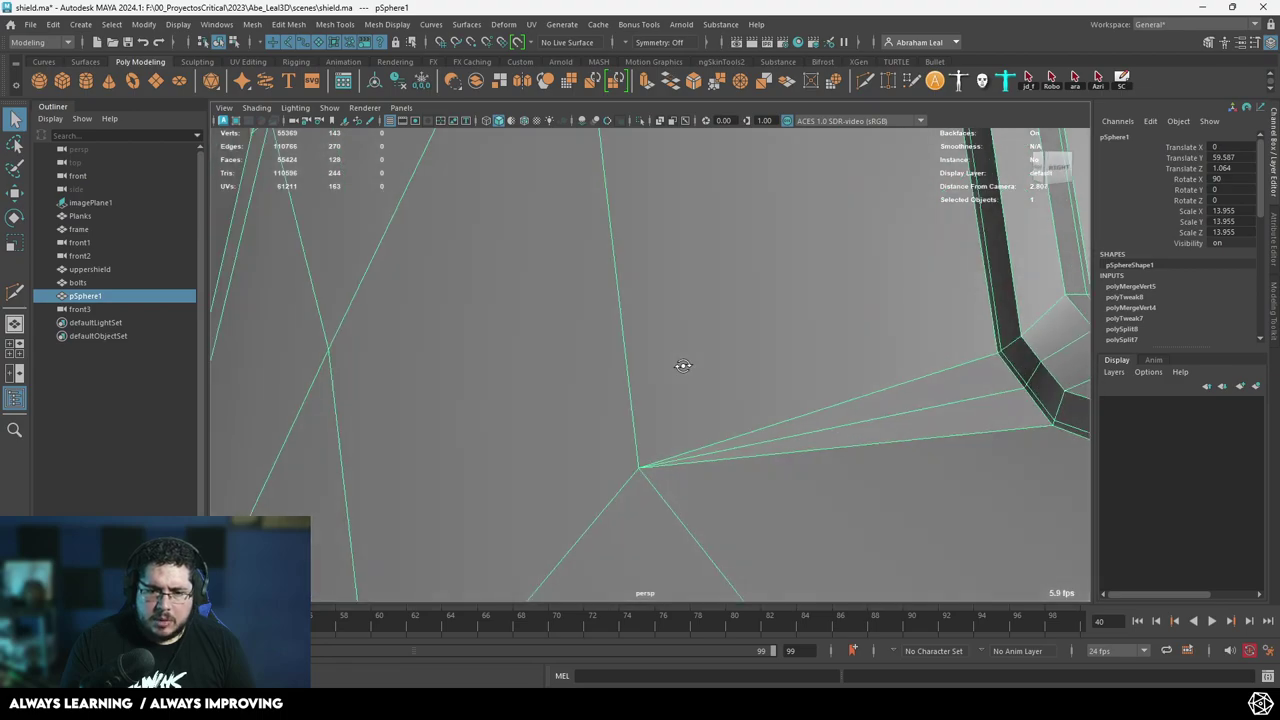
{"action": "right_click_drag", "start_coordinate": [863, 308], "coordinate": [792, 287]}
{"action": "left_click", "coordinate": [858, 314]}
{"action": "left_click", "coordinate": [878, 347], "text": "shift"}
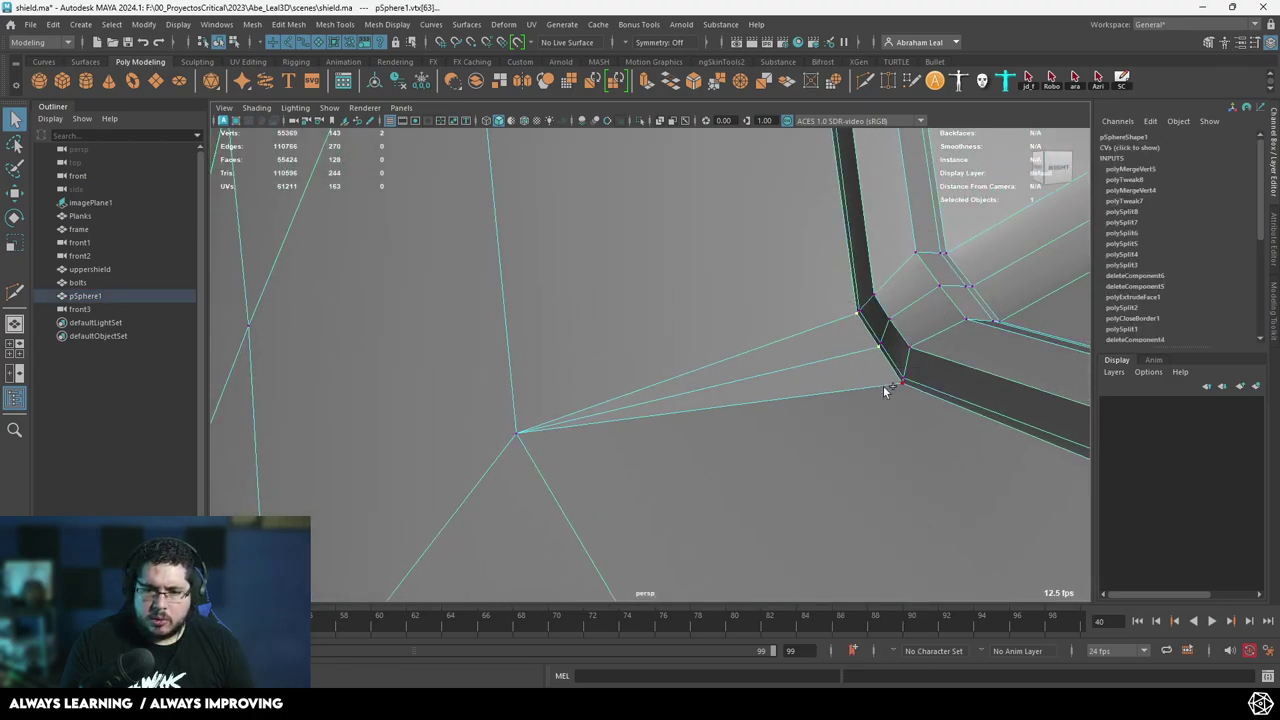
{"action": "left_click", "coordinate": [886, 389], "text": "shift"}
{"action": "left_click_drag", "start_coordinate": [886, 390], "coordinate": [872, 408], "text": "alt"}
{"action": "key", "text": "w"}
{"action": "left_click_drag", "start_coordinate": [934, 299], "coordinate": [865, 316]}
{"action": "key", "text": "3"}
{"action": "left_click_drag", "start_coordinate": [931, 366], "coordinate": [621, 328], "text": "alt"}
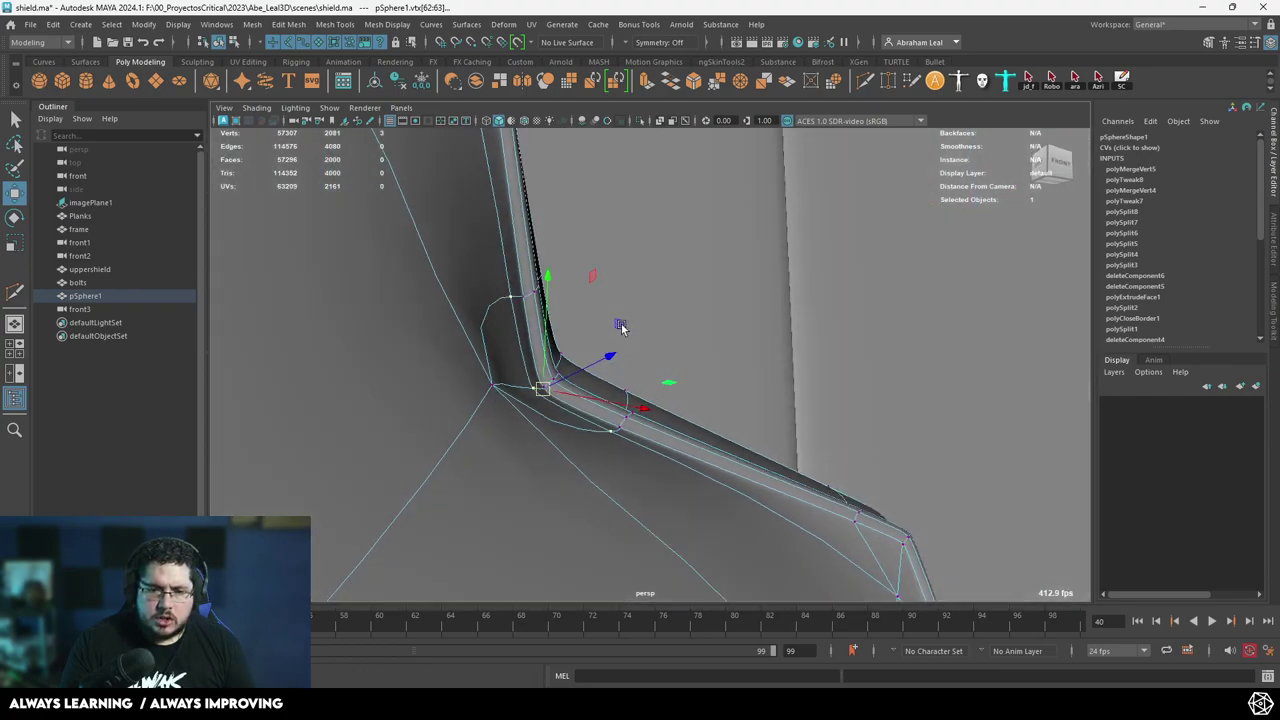
Check the smoothed quadrant against the rest of the shield, in object mode with nothing selected.
{"action": "right_click_drag", "start_coordinate": [631, 298], "coordinate": [638, 291]}
{"action": "scroll", "coordinate": [690, 370], "scroll_direction": "down", "scroll_amount": 10}
{"action": "left_click", "coordinate": [999, 315]}
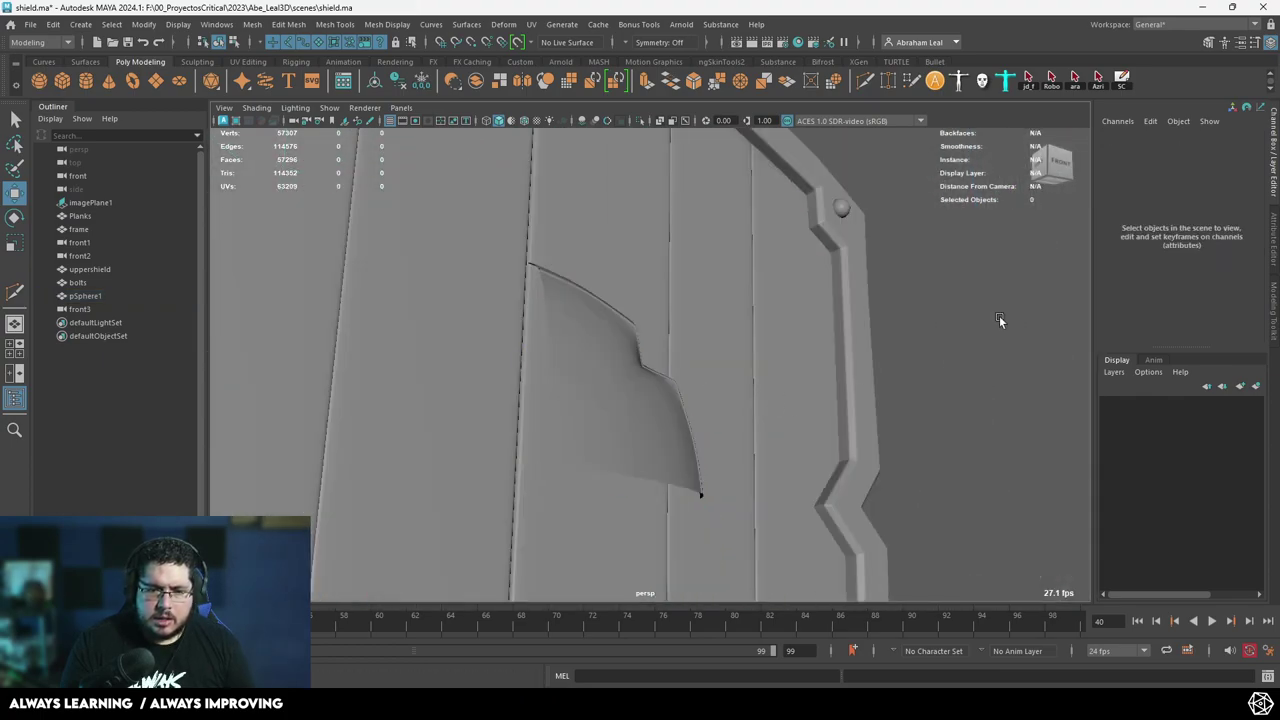
{"action": "mouse_move", "coordinate": [999, 315]}
{"action": "left_mouse_down", "text": "alt"}
{"action": "mouse_move", "coordinate": [765, 441]}
{"action": "mouse_move", "coordinate": [655, 435]}
{"action": "mouse_move", "coordinate": [645, 420]}
{"action": "left_mouse_up", "text": "alt"}
{"action": "left_click", "coordinate": [735, 425]}
{"action": "key", "text": "F9"}
{"action": "right_click_drag", "start_coordinate": [645, 420], "coordinate": [690, 375]}
{"action": "left_click", "coordinate": [970, 300]}
{"action": "scroll", "coordinate": [850, 394], "scroll_direction": "down", "scroll_amount": 5}
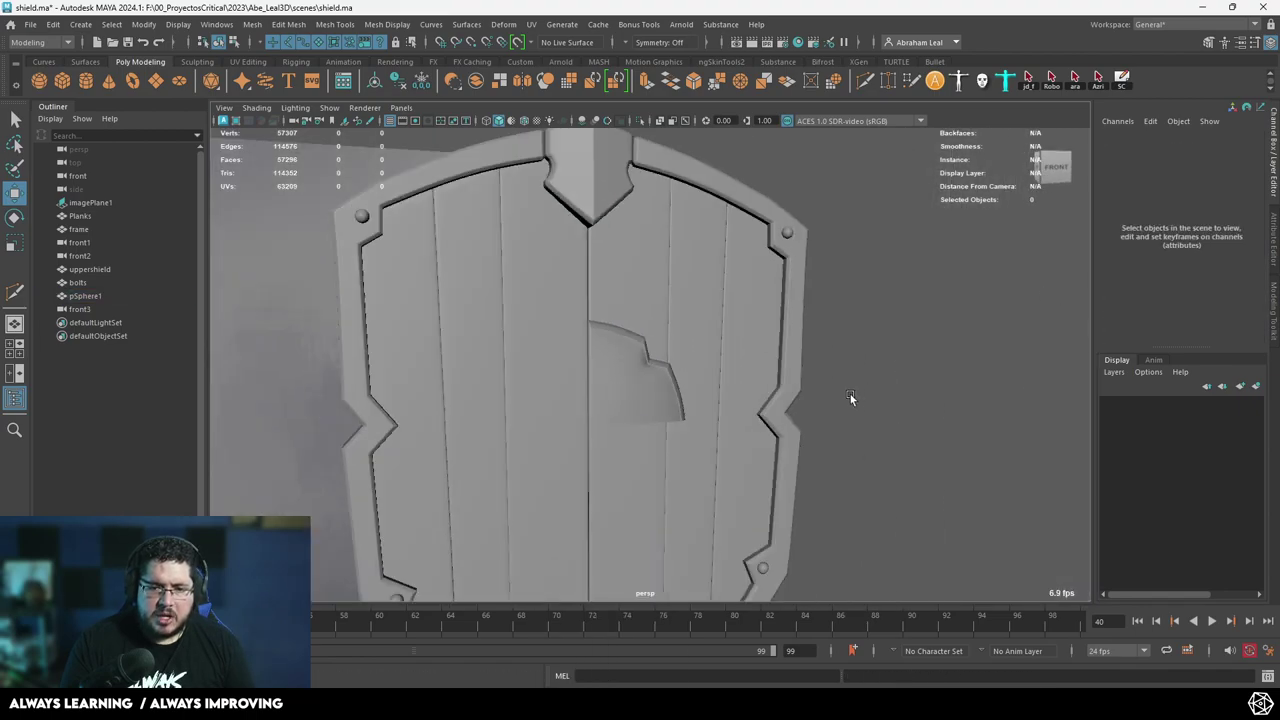
{"action": "left_click_drag", "start_coordinate": [852, 398], "coordinate": [730, 390], "text": "alt"}
{"action": "right_click_drag", "start_coordinate": [577, 349], "coordinate": [670, 530], "text": "alt"}
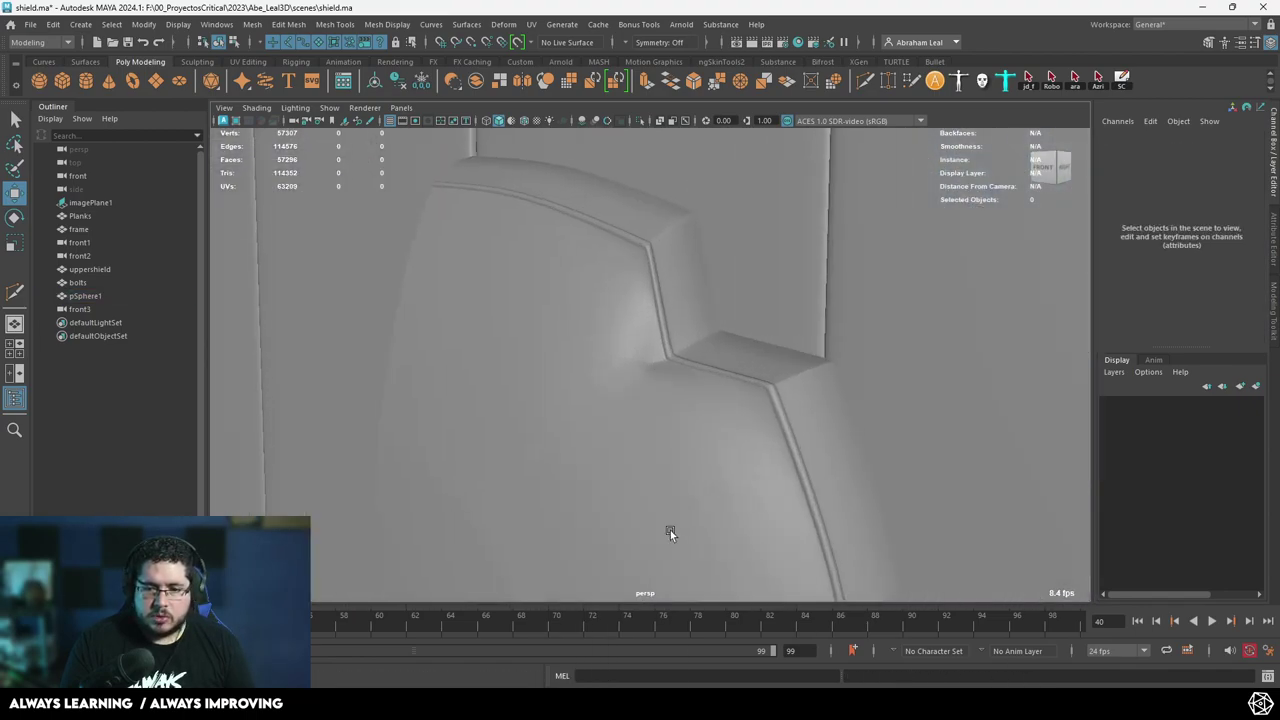
{"action": "middle_click_drag", "start_coordinate": [670, 530], "coordinate": [705, 370], "text": "alt"}
Extrude the narrow ring of faces around the boss's centre inward with a Local Translate Z of -0.207, in unsmoothed display.
{"action": "left_click", "coordinate": [541, 381]}
{"action": "left_click_drag", "start_coordinate": [541, 381], "coordinate": [614, 325], "text": "alt"}
{"action": "key", "text": "1"}
{"action": "right_click_drag", "start_coordinate": [619, 312], "coordinate": [624, 338]}
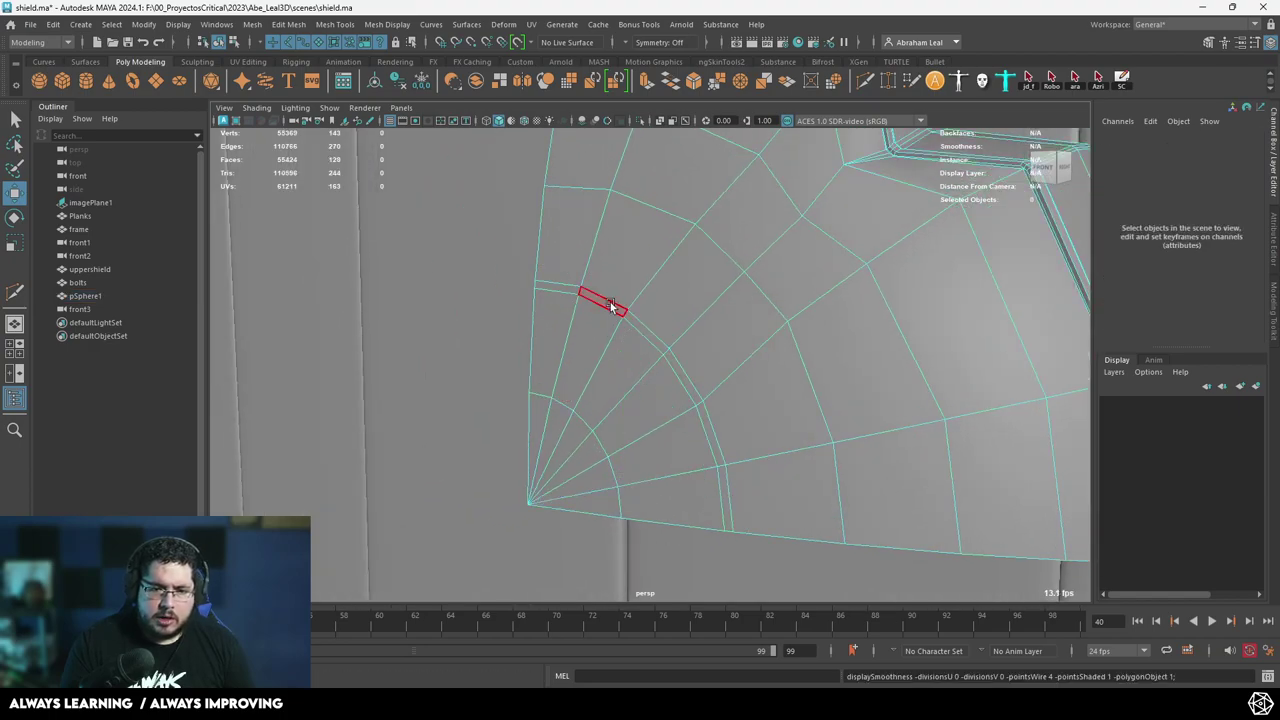
{"action": "left_click", "coordinate": [610, 306]}
{"action": "double_click", "coordinate": [644, 328], "text": "shift"}
{"action": "left_click_drag", "start_coordinate": [644, 332], "coordinate": [625, 424], "text": "alt"}
{"action": "key", "text": "ctrl+e"}
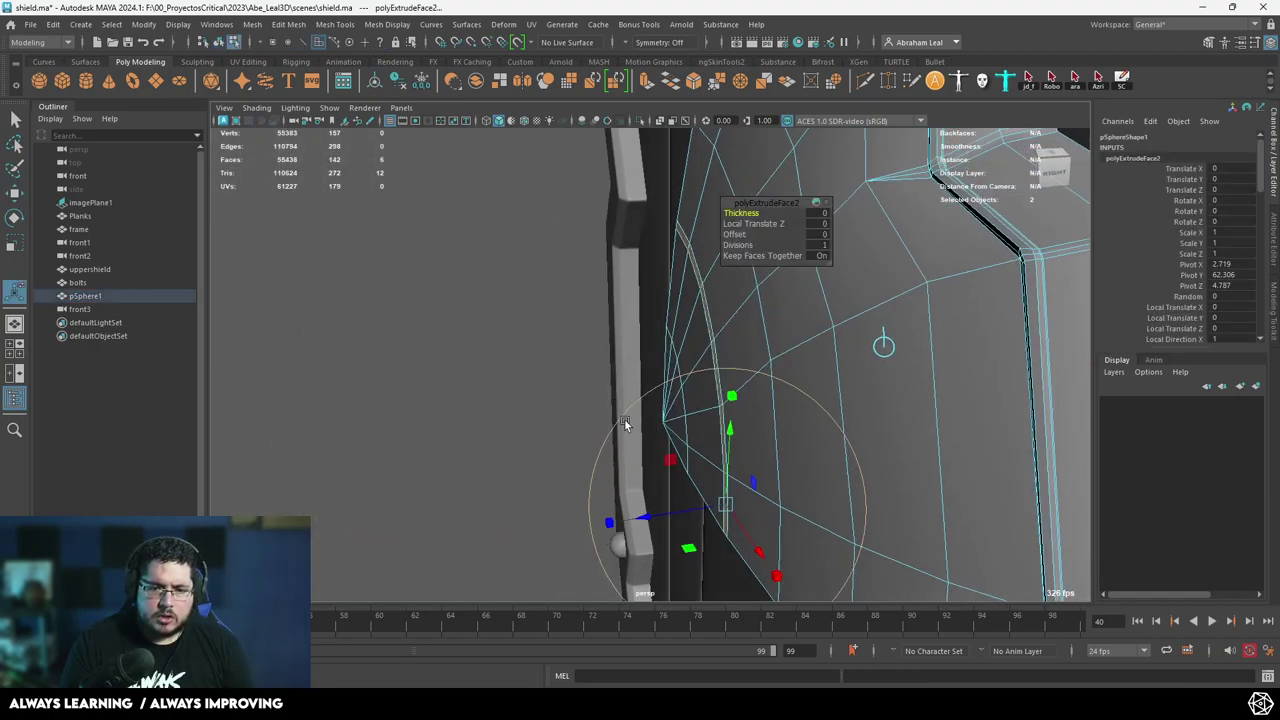
{"action": "left_click_drag", "start_coordinate": [656, 523], "coordinate": [741, 362], "text": "alt"}
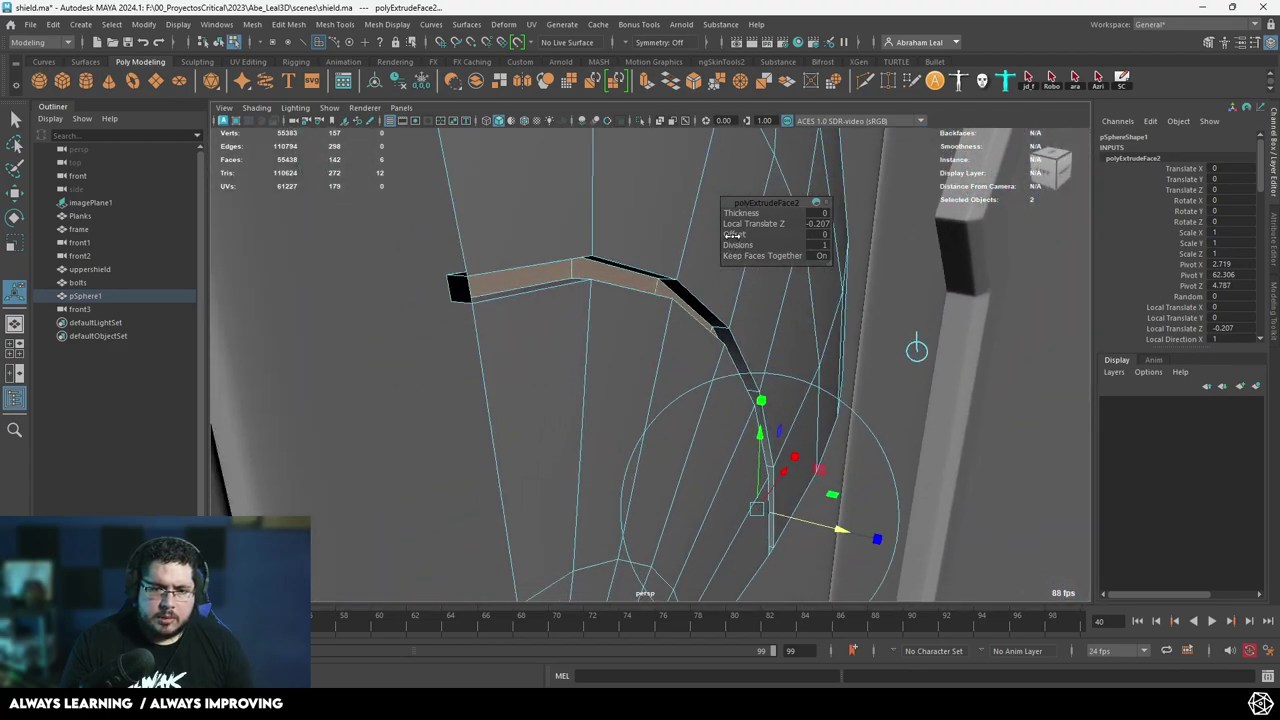
Delete the end faces of the extruded groove on the quadrant's two straight borders.
{"action": "left_click", "coordinate": [461, 284]}
{"action": "left_click_drag", "start_coordinate": [540, 360], "coordinate": [743, 379], "text": "alt"}
{"action": "key", "text": "Delete"}
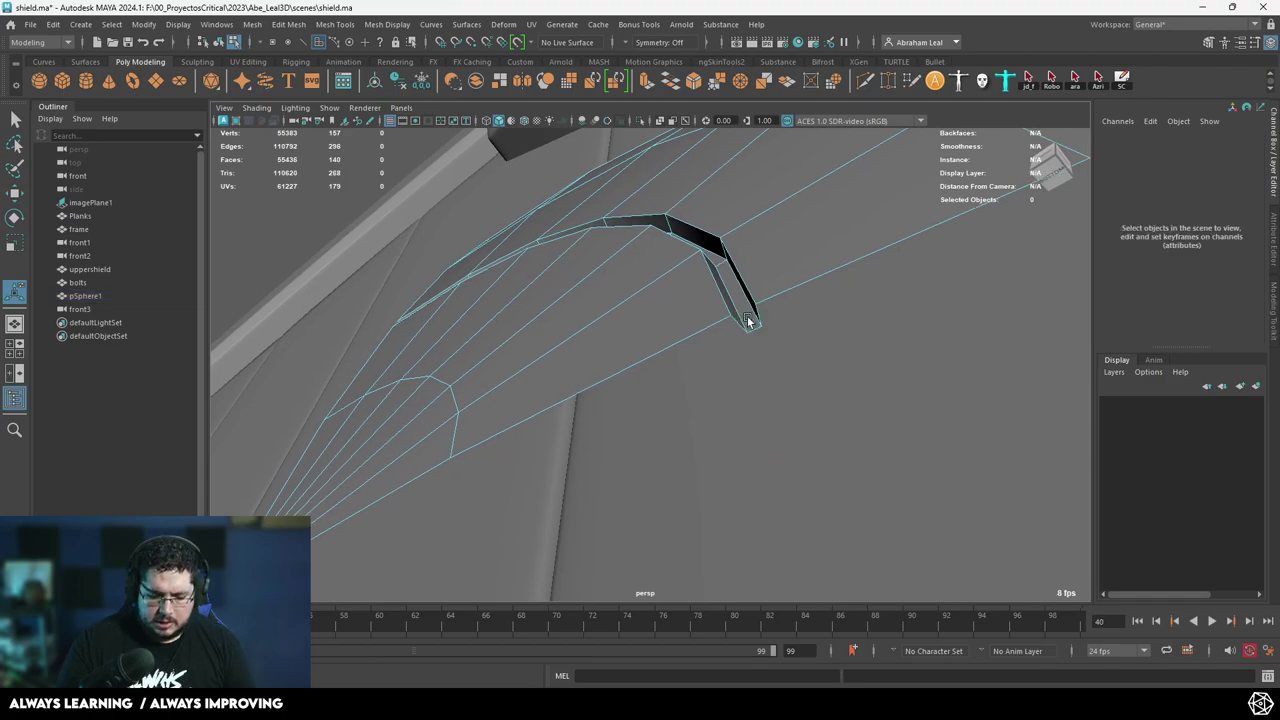
Bevel the edge loops of the groove with a fraction of 0.5 and one segment, and return to object mode.
{"action": "right_click_drag", "start_coordinate": [694, 273], "coordinate": [688, 241]}
{"action": "double_click", "coordinate": [684, 241]}
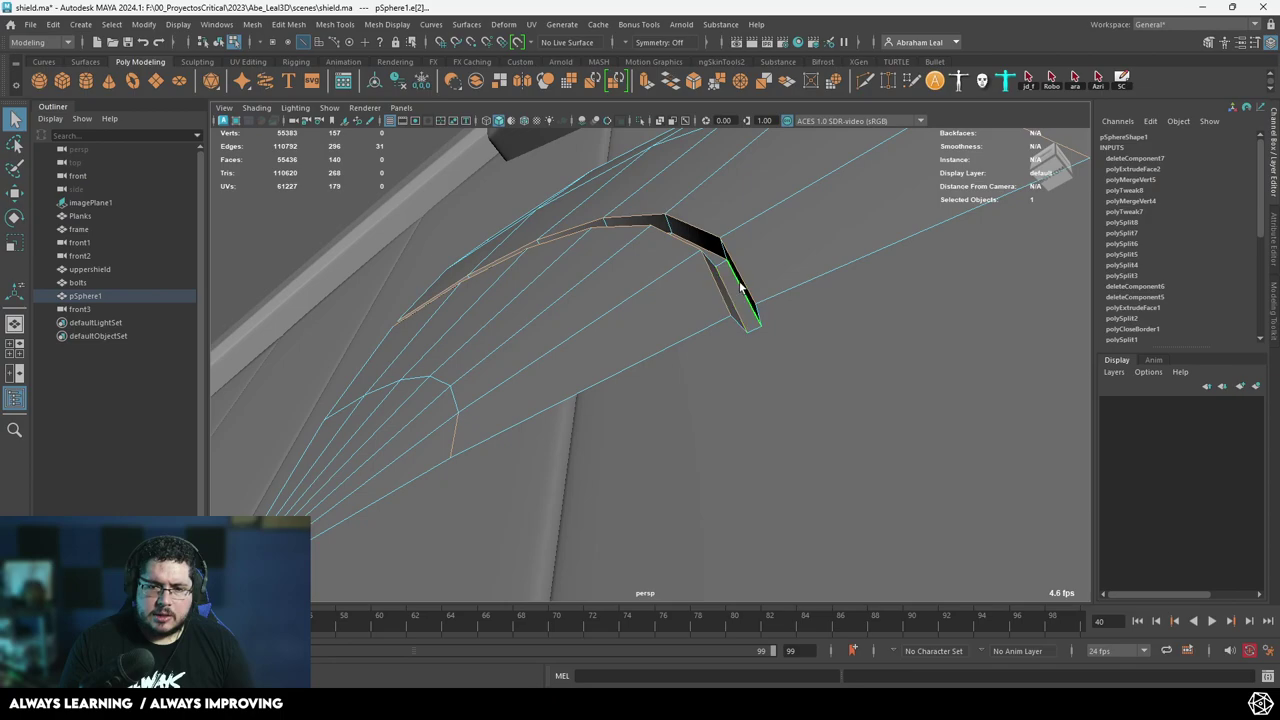
{"action": "left_click_drag", "start_coordinate": [740, 287], "coordinate": [742, 317], "text": "alt"}
{"action": "left_click_drag", "start_coordinate": [649, 312], "coordinate": [635, 219], "text": "alt"}
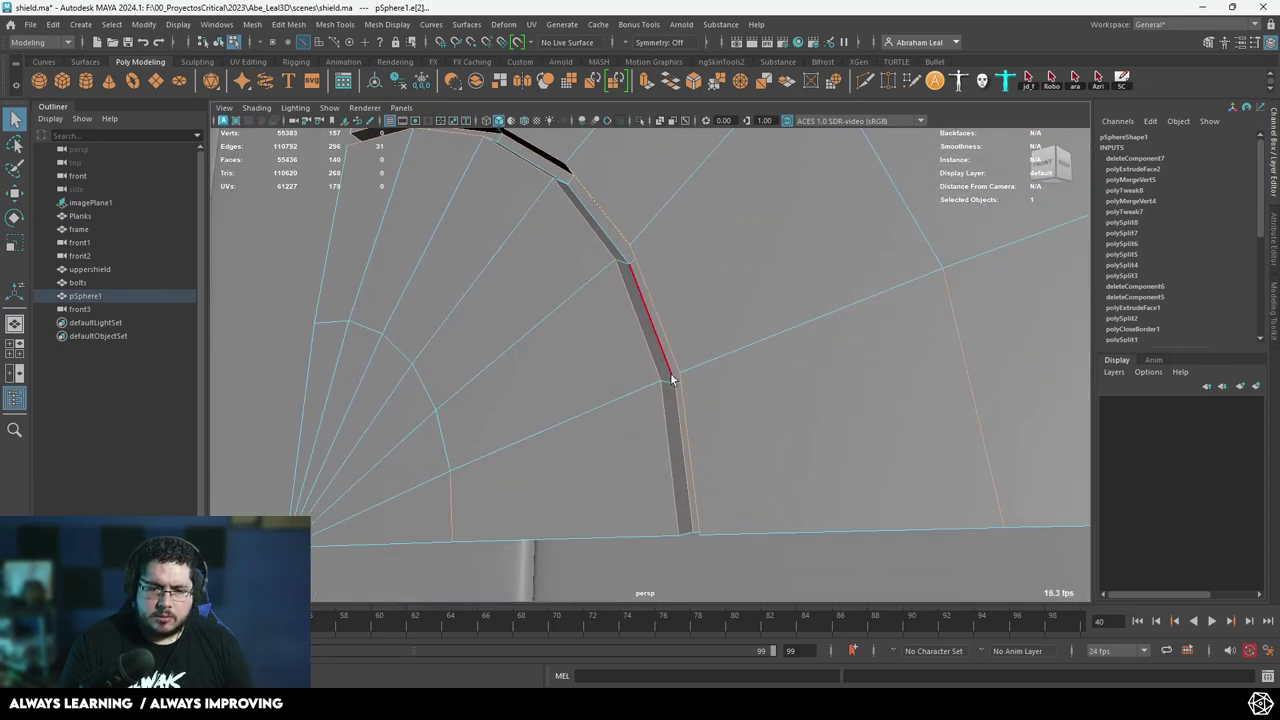
{"action": "double_click", "coordinate": [683, 334], "text": "shift"}
{"action": "left_click_drag", "start_coordinate": [683, 334], "coordinate": [741, 347], "text": "alt"}
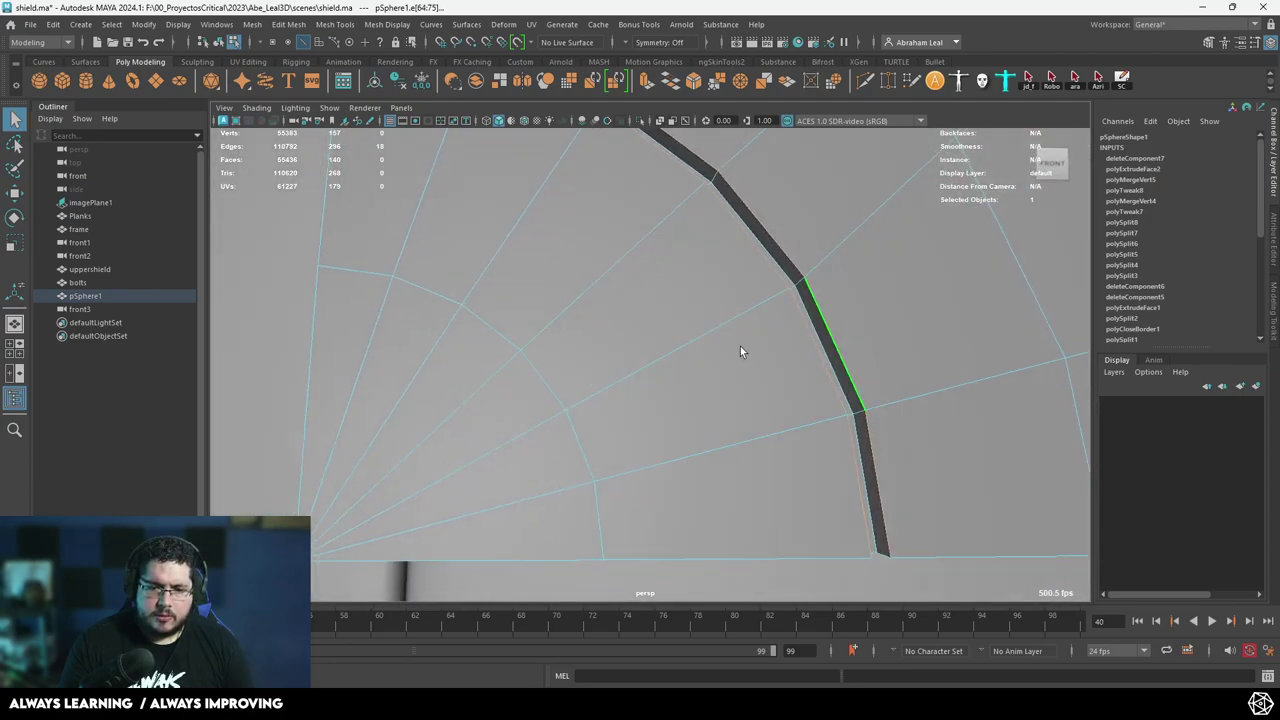
{"action": "left_click", "coordinate": [693, 81]}
{"action": "scroll", "coordinate": [720, 400], "scroll_direction": "down", "scroll_amount": 4}
{"action": "right_click_drag", "start_coordinate": [594, 308], "coordinate": [657, 289]}
Snap all vertices on the quadrant's vertical border to the grid's centre line in the front view, in unsmoothed display.
{"action": "scroll", "coordinate": [672, 376], "scroll_direction": "down", "scroll_amount": 4}
{"action": "key", "text": "space"}
{"action": "mouse_move", "coordinate": [674, 380]}
{"action": "left_mouse_down", "text": "alt"}
{"action": "mouse_move", "coordinate": [686, 362]}
{"action": "mouse_move", "coordinate": [686, 400]}
{"action": "left_mouse_up", "text": "alt"}
{"action": "scroll", "coordinate": [624, 363], "scroll_direction": "down", "scroll_amount": 4}
{"action": "key", "text": "1"}
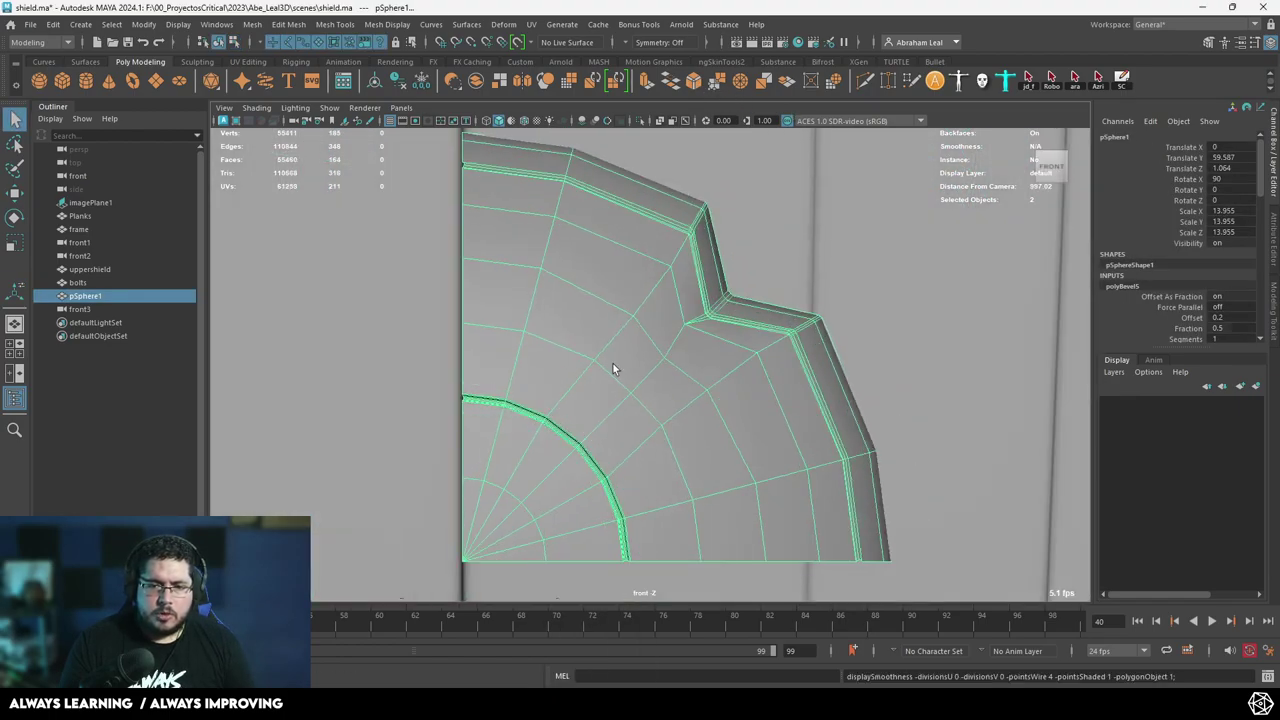
{"action": "middle_click_drag", "start_coordinate": [482, 214], "coordinate": [567, 254], "text": "alt"}
{"action": "right_click_drag", "start_coordinate": [567, 254], "coordinate": [537, 239]}
{"action": "scroll", "coordinate": [537, 239], "scroll_direction": "down", "scroll_amount": 4}
{"action": "left_click_drag", "start_coordinate": [549, 187], "coordinate": [585, 452]}
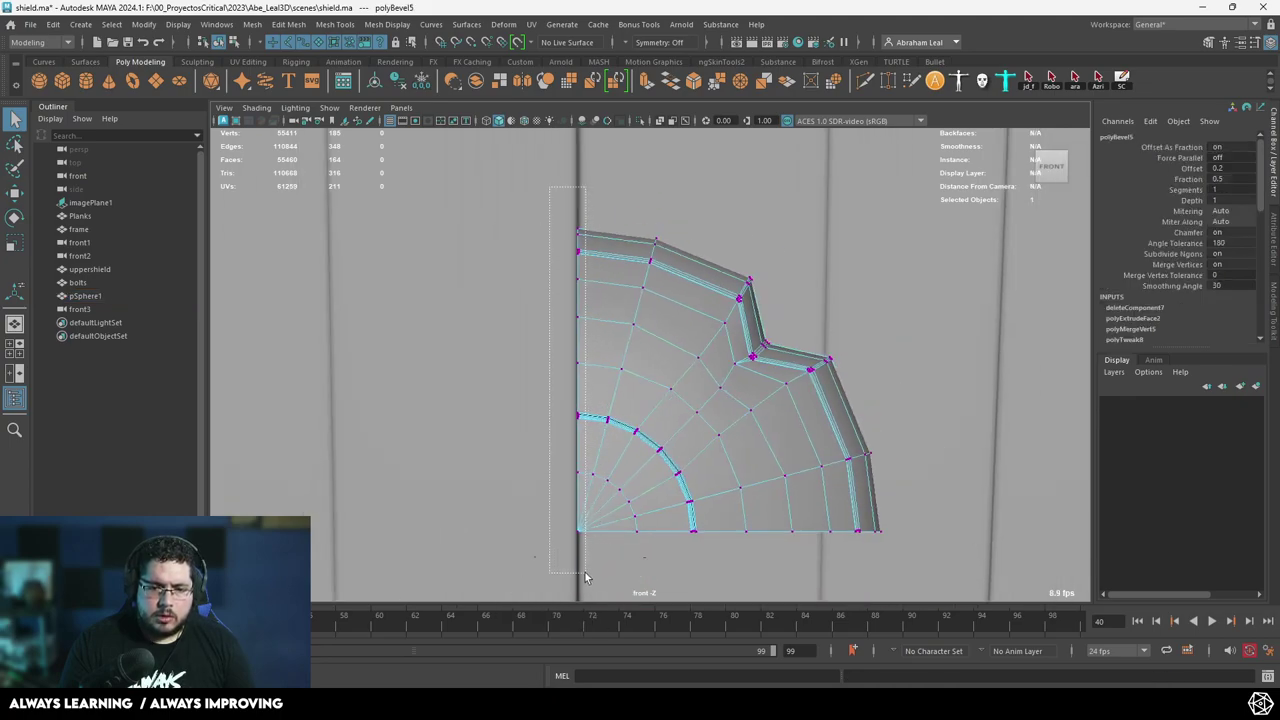
{"action": "left_click_drag", "start_coordinate": [585, 577], "coordinate": [586, 575]}
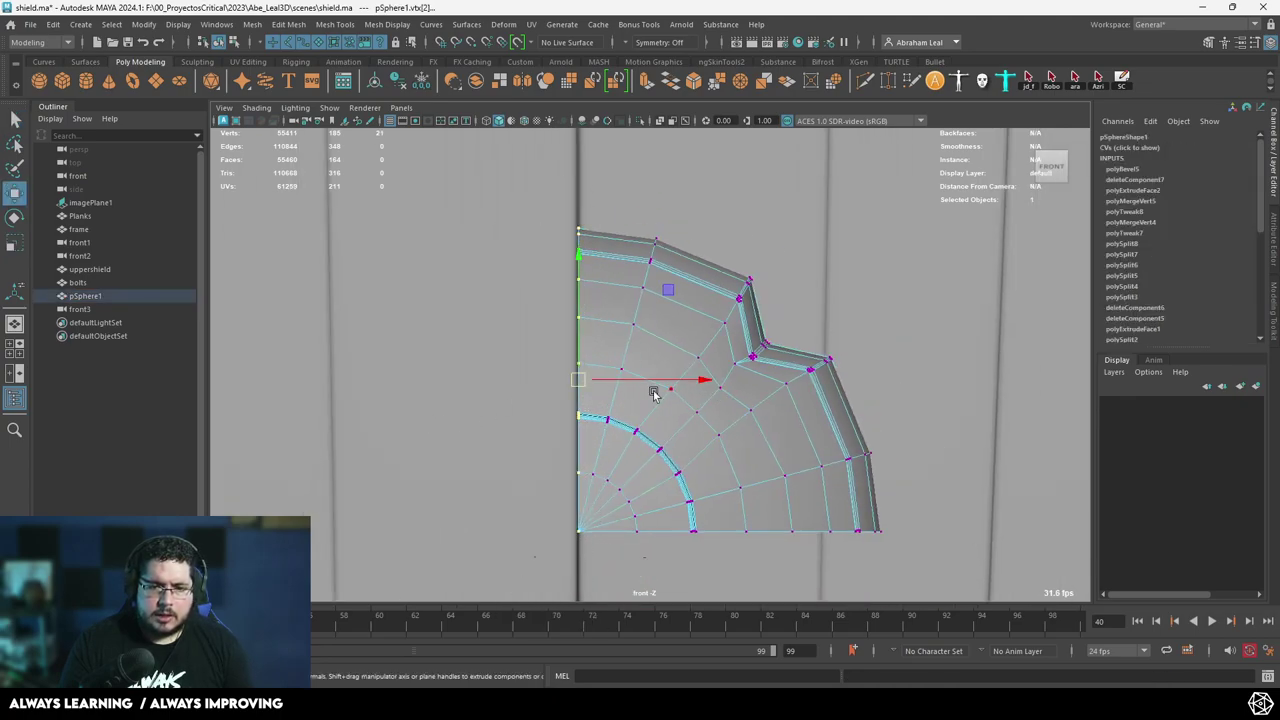
{"action": "key", "text": "x"}
{"action": "left_click_drag", "start_coordinate": [654, 381], "coordinate": [579, 368]}
Snap the vertices on the quadrant's horizontal border level with the boss's centre vertex and check them against the reference in wireframe.
{"action": "middle_click_drag", "start_coordinate": [909, 595], "coordinate": [821, 448], "text": "alt"}
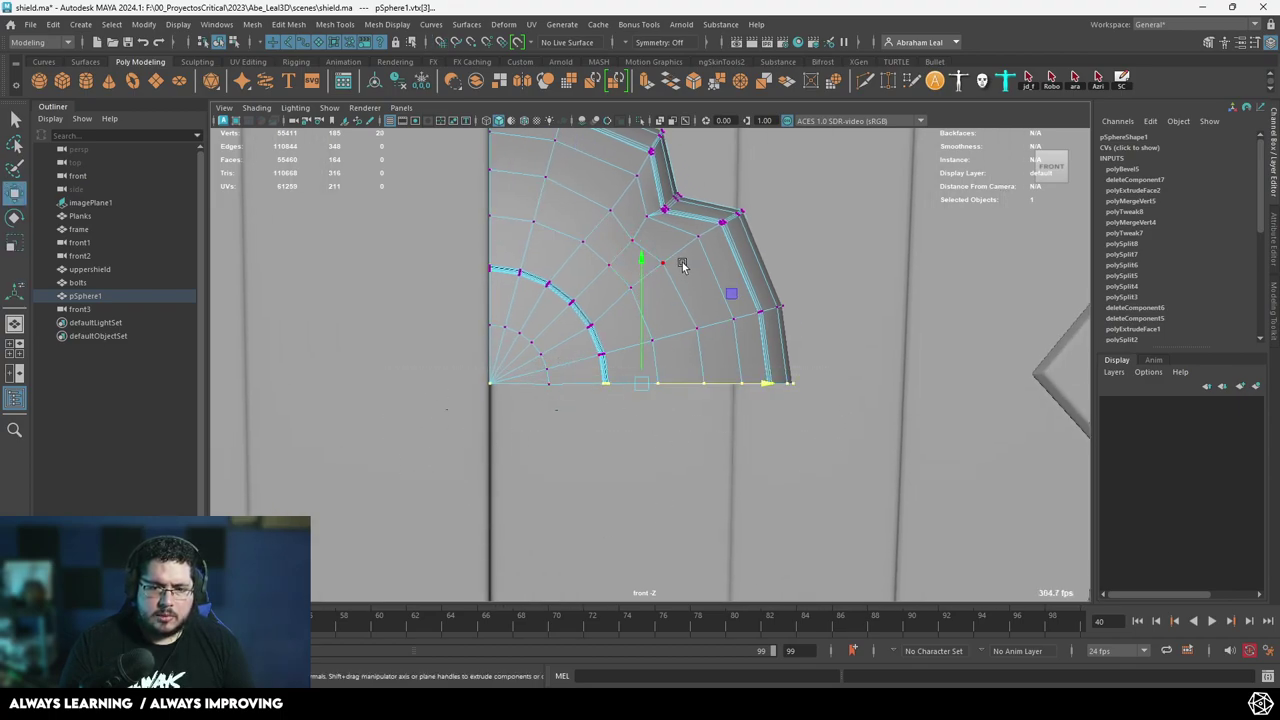
{"action": "key", "text": "v"}
{"action": "left_click_drag", "start_coordinate": [641, 260], "coordinate": [547, 387]}
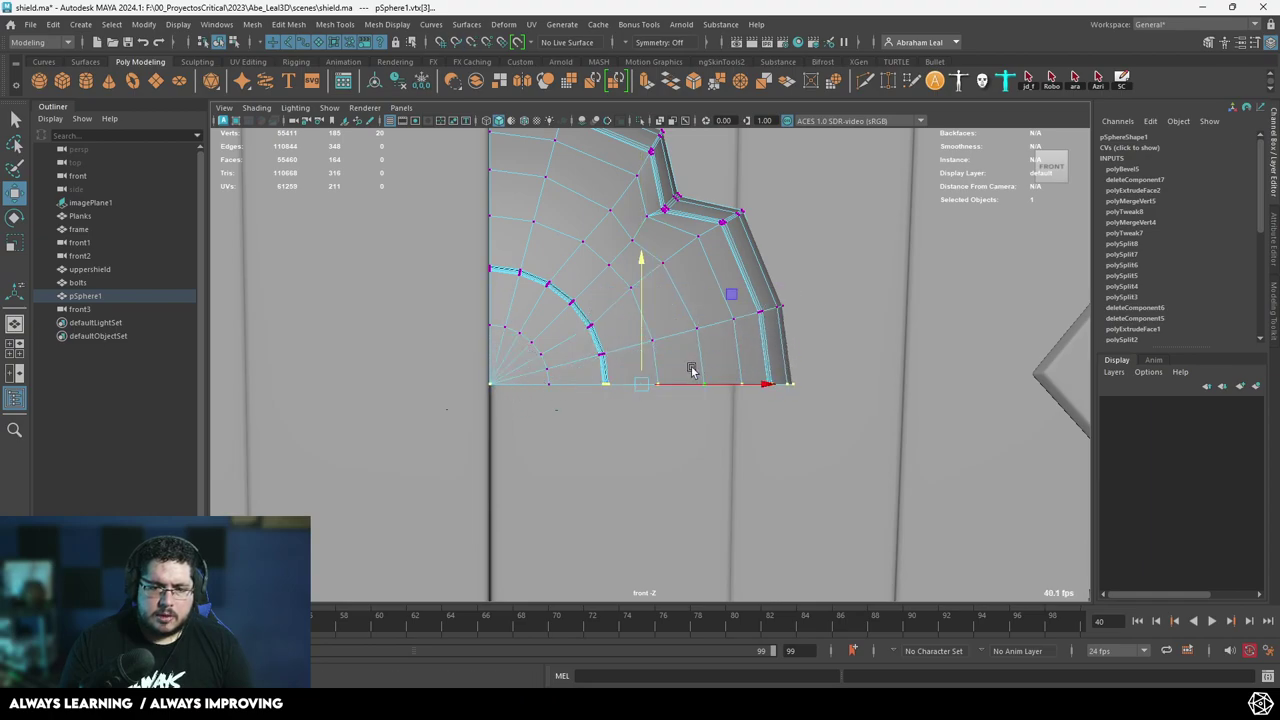
{"action": "key", "text": "4"}
{"action": "scroll", "coordinate": [640, 355], "scroll_direction": "up", "scroll_amount": 4}
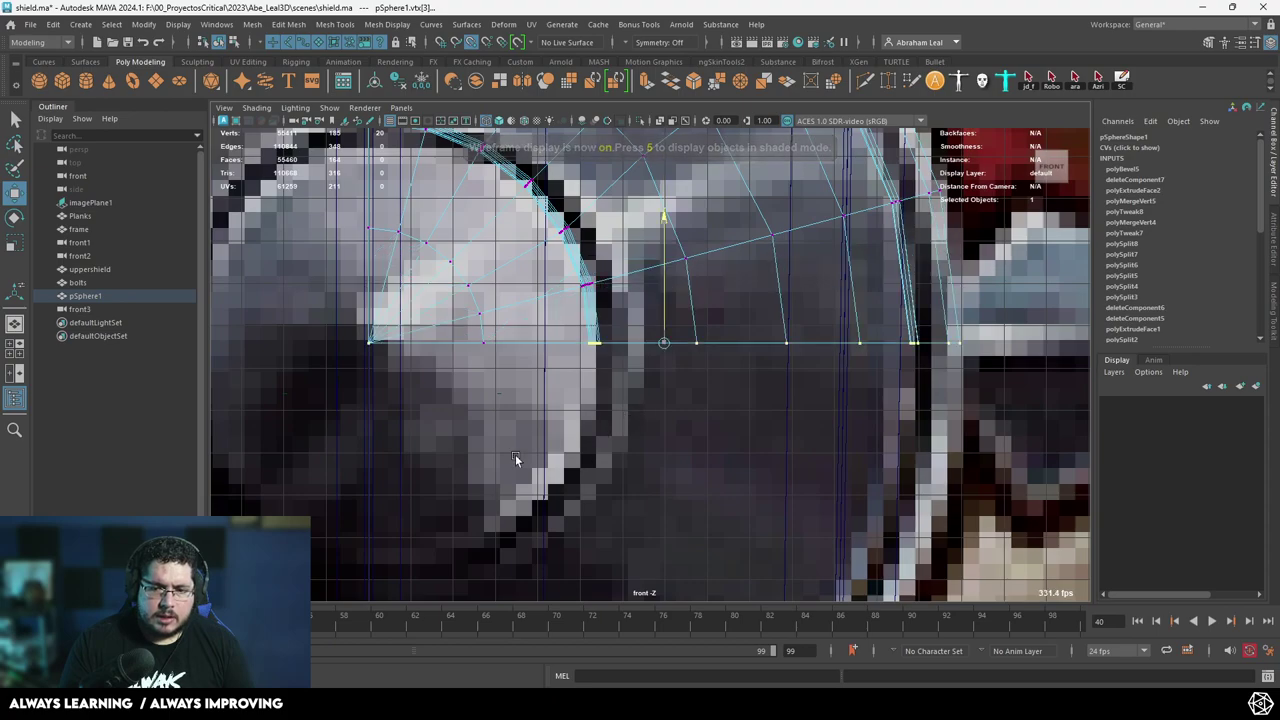
{"action": "key", "text": "5"}
{"action": "scroll", "coordinate": [598, 368], "scroll_direction": "down", "scroll_amount": 10}
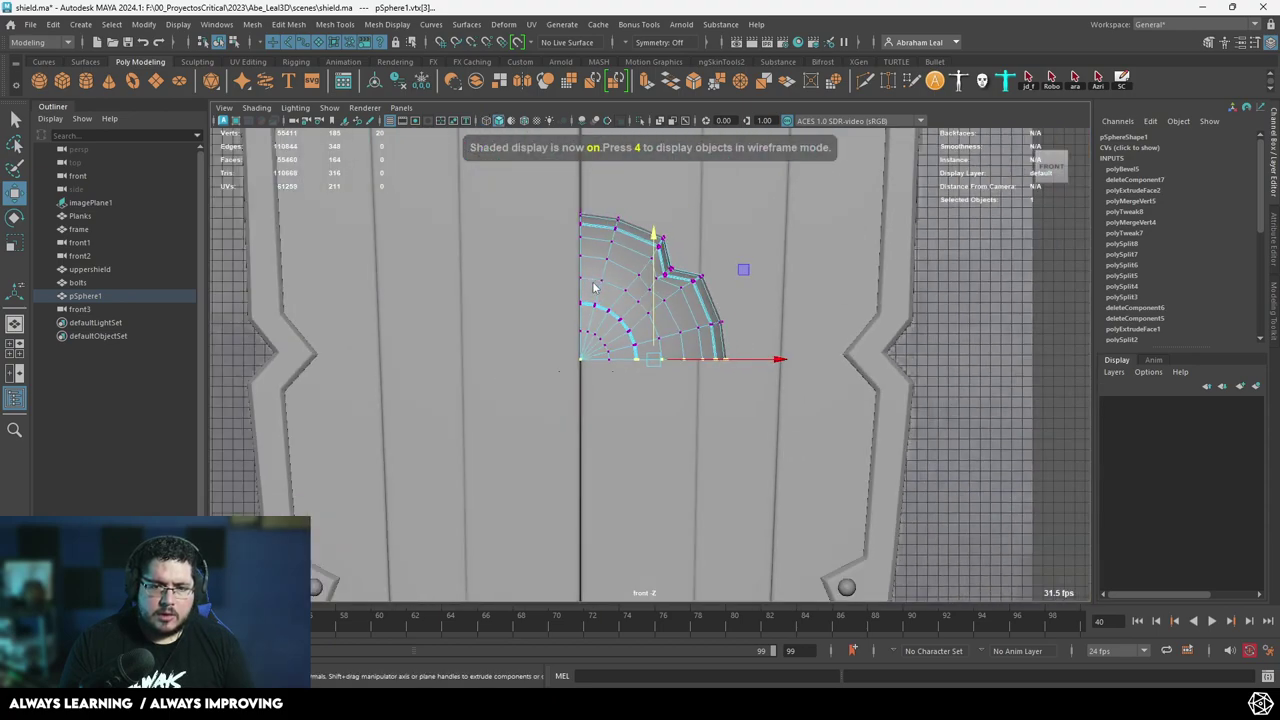
Mirror the quadrant across the world X axis, combined with the original and with border vertices merged at a 0.0010 threshold.
{"action": "key", "text": "F8"}
{"action": "right_click_drag", "start_coordinate": [627, 284], "coordinate": [692, 441], "text": "shift"}
{"action": "left_click_drag", "start_coordinate": [601, 219], "coordinate": [955, 213]}
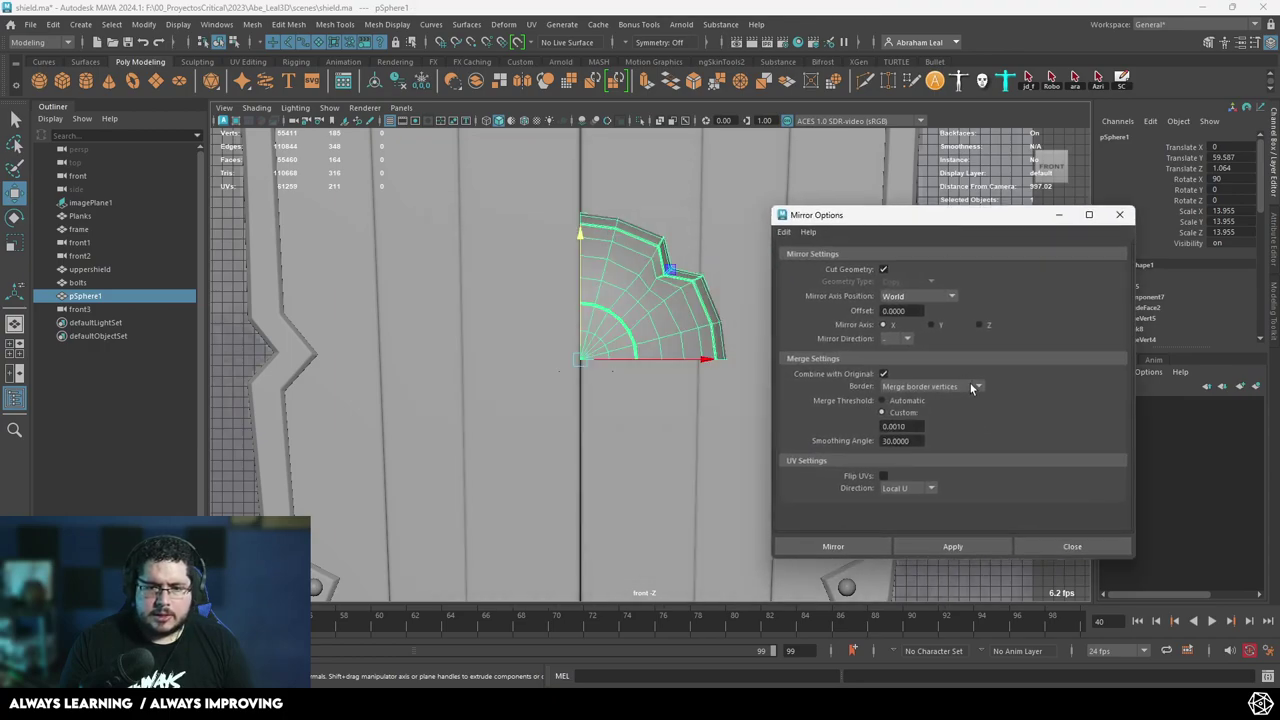
{"action": "left_click", "coordinate": [950, 547]}
Mirror the half boss across the Y axis with the mirror axis position set to Bounding box.
{"action": "scroll", "coordinate": [578, 329], "scroll_direction": "up", "scroll_amount": 4}
{"action": "left_click", "coordinate": [907, 297]}
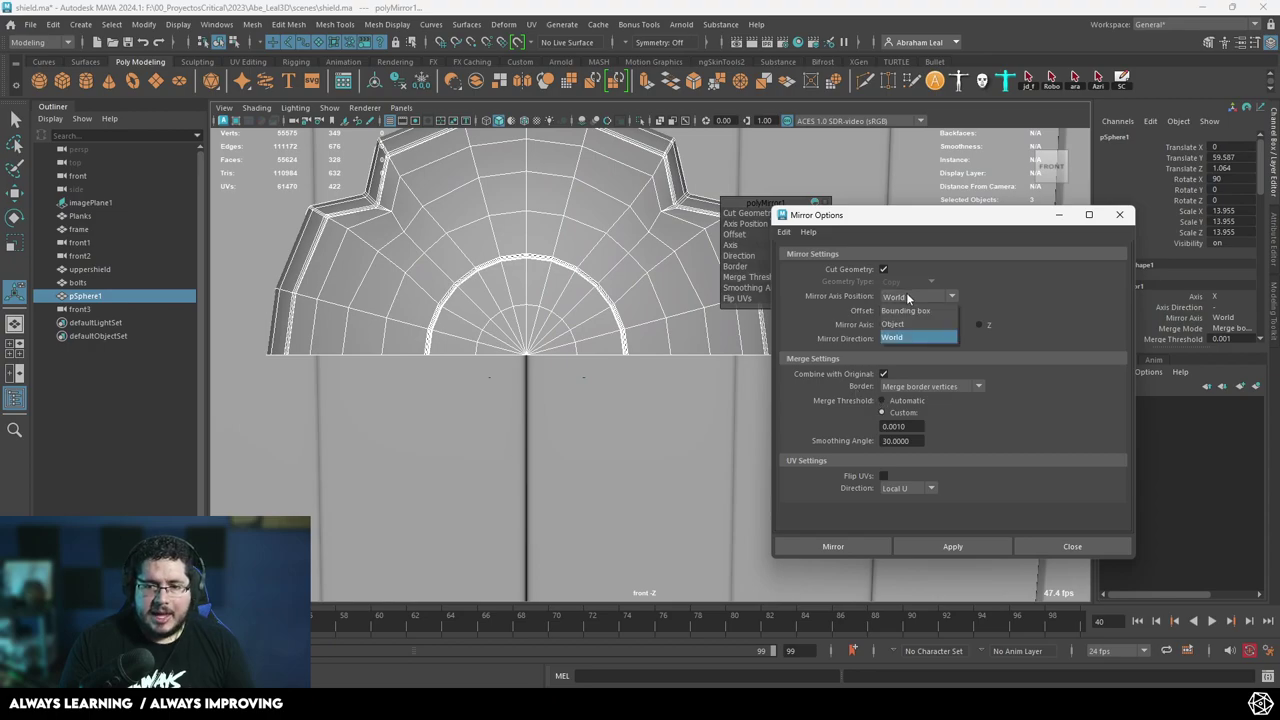
{"action": "left_click", "coordinate": [914, 302]}
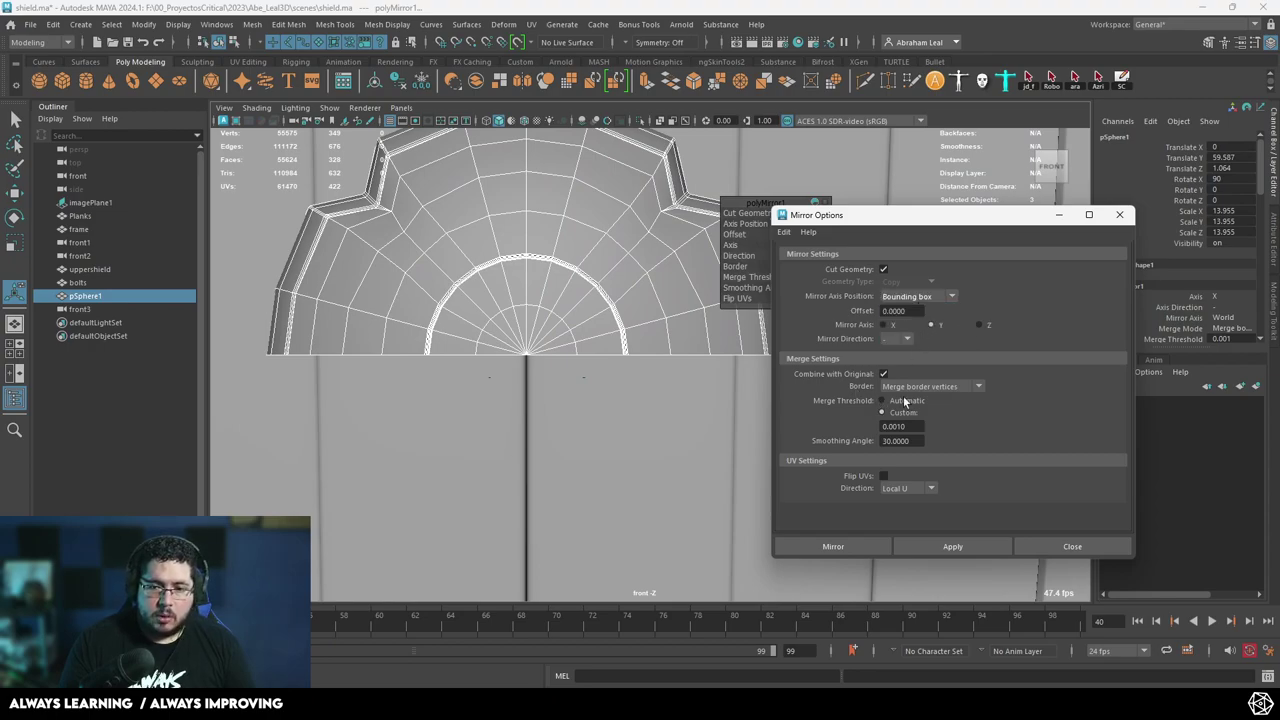
{"action": "left_click", "coordinate": [937, 546]}
{"action": "scroll", "coordinate": [610, 427], "scroll_direction": "down", "scroll_amount": 8}
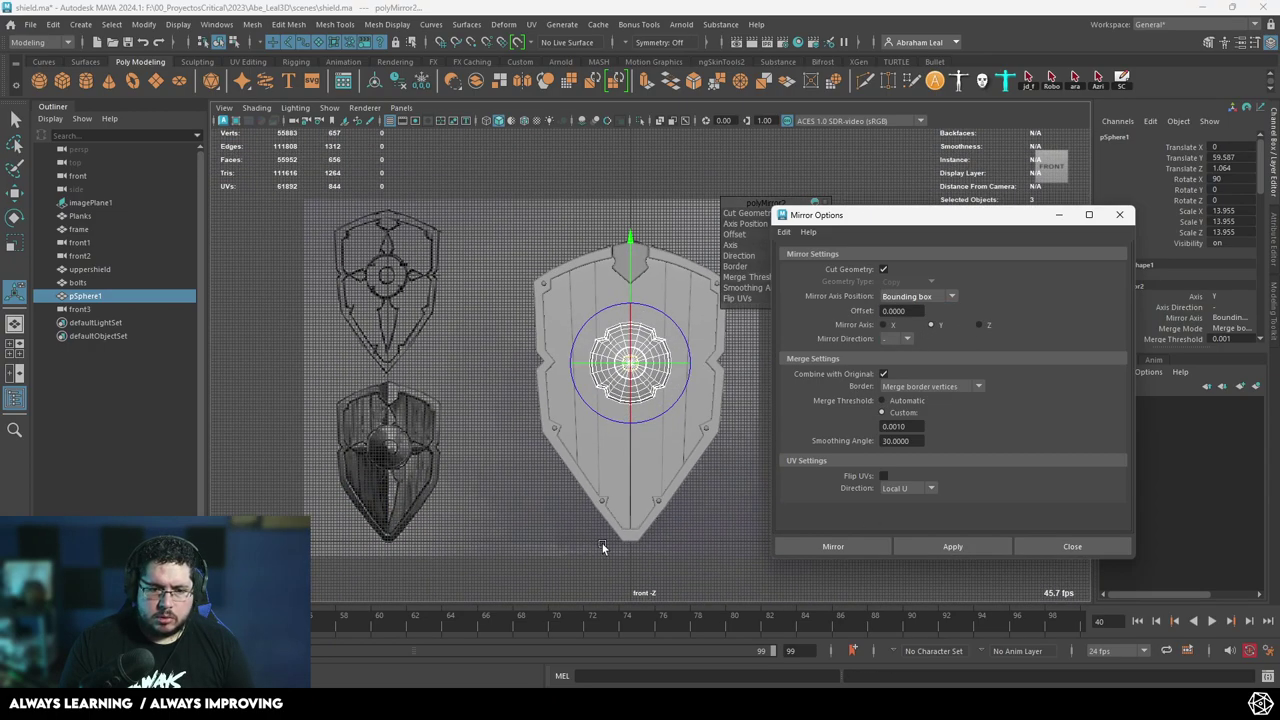
Show the complete mirrored boss in smooth preview and deselect it.
{"action": "scroll", "coordinate": [620, 420], "scroll_direction": "up", "scroll_amount": 6}
{"action": "left_click", "coordinate": [537, 392]}
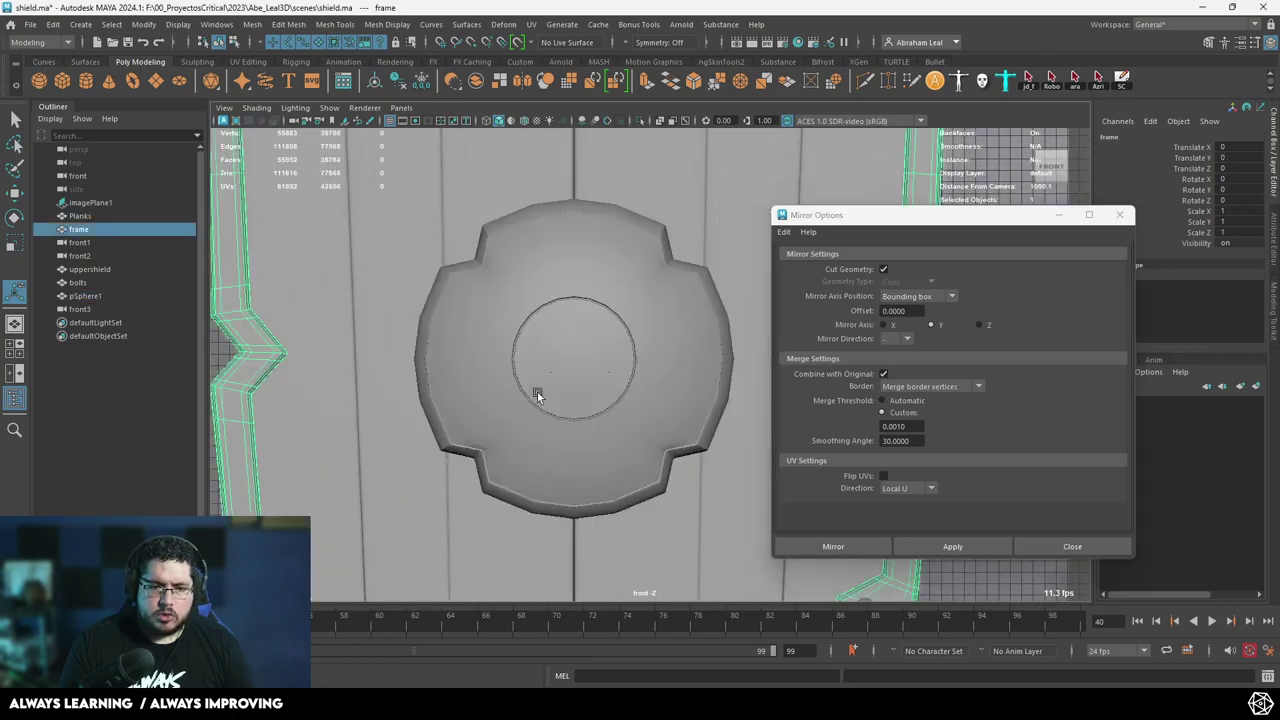
{"action": "left_click", "coordinate": [537, 392]}
{"action": "key", "text": "3"}
{"action": "scroll", "coordinate": [650, 507], "scroll_direction": "down", "scroll_amount": 3}
{"action": "left_click", "coordinate": [300, 503]}
Compare the smoothed boss and its circular groove with the reference image in the perspective view.
{"action": "key", "text": "space"}
{"action": "left_click_drag", "start_coordinate": [655, 433], "coordinate": [657, 403]}
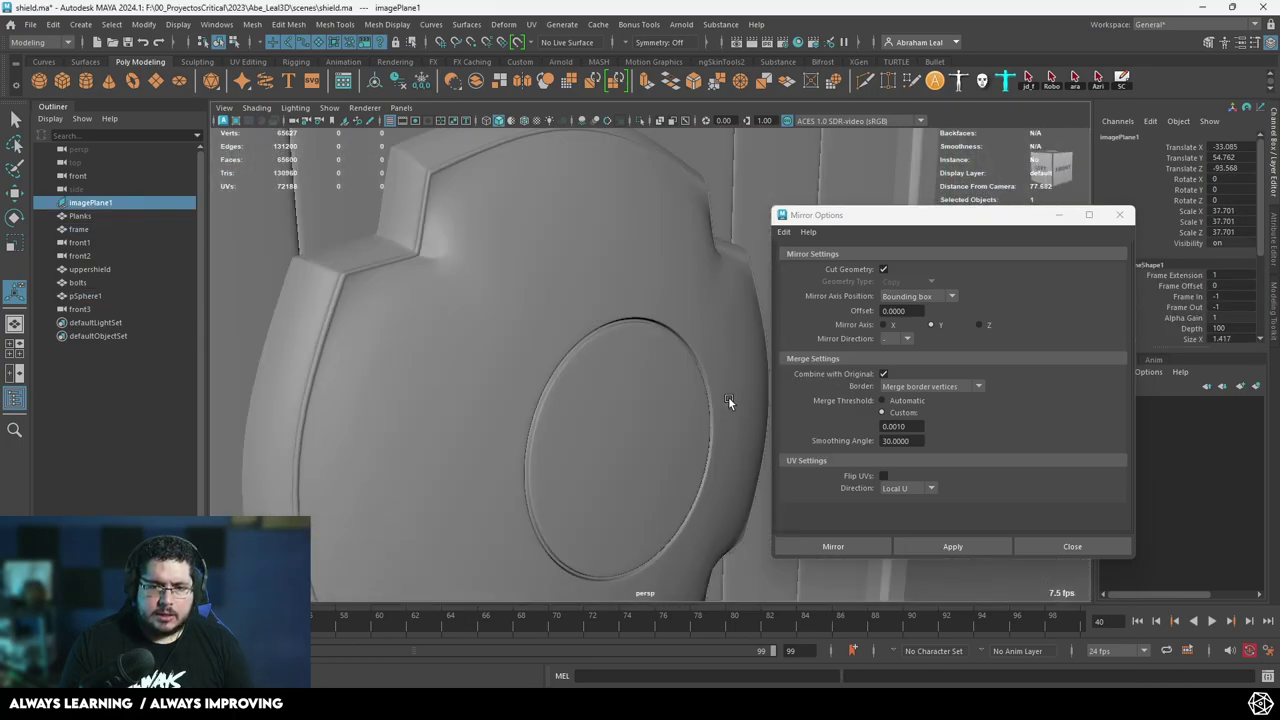
{"action": "right_click_drag", "start_coordinate": [729, 402], "coordinate": [560, 386], "text": "alt"}
{"action": "left_click_drag", "start_coordinate": [560, 386], "coordinate": [511, 360], "text": "alt"}
{"action": "right_click_drag", "start_coordinate": [511, 360], "coordinate": [463, 362], "text": "alt"}
{"action": "middle_click_drag", "start_coordinate": [463, 362], "coordinate": [487, 377], "text": "alt"}
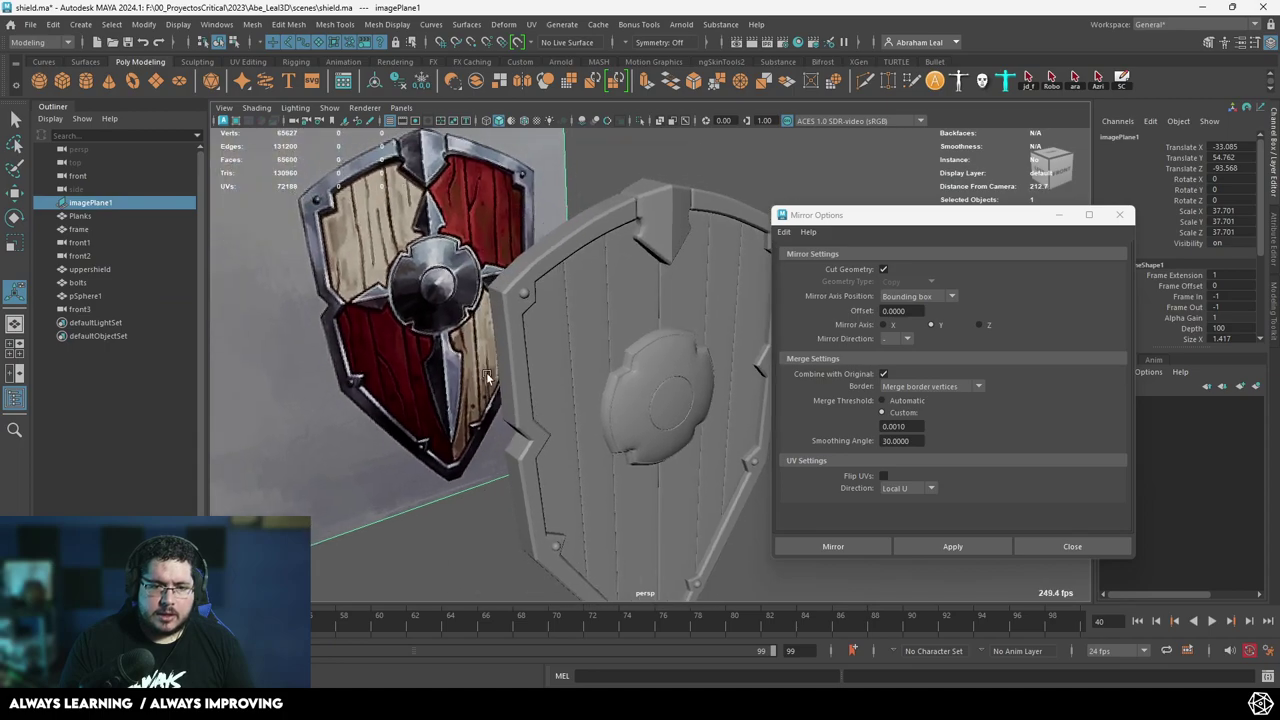
{"action": "right_click_drag", "start_coordinate": [487, 377], "coordinate": [634, 420], "text": "alt"}
{"action": "left_click_drag", "start_coordinate": [582, 358], "coordinate": [677, 340], "text": "alt"}
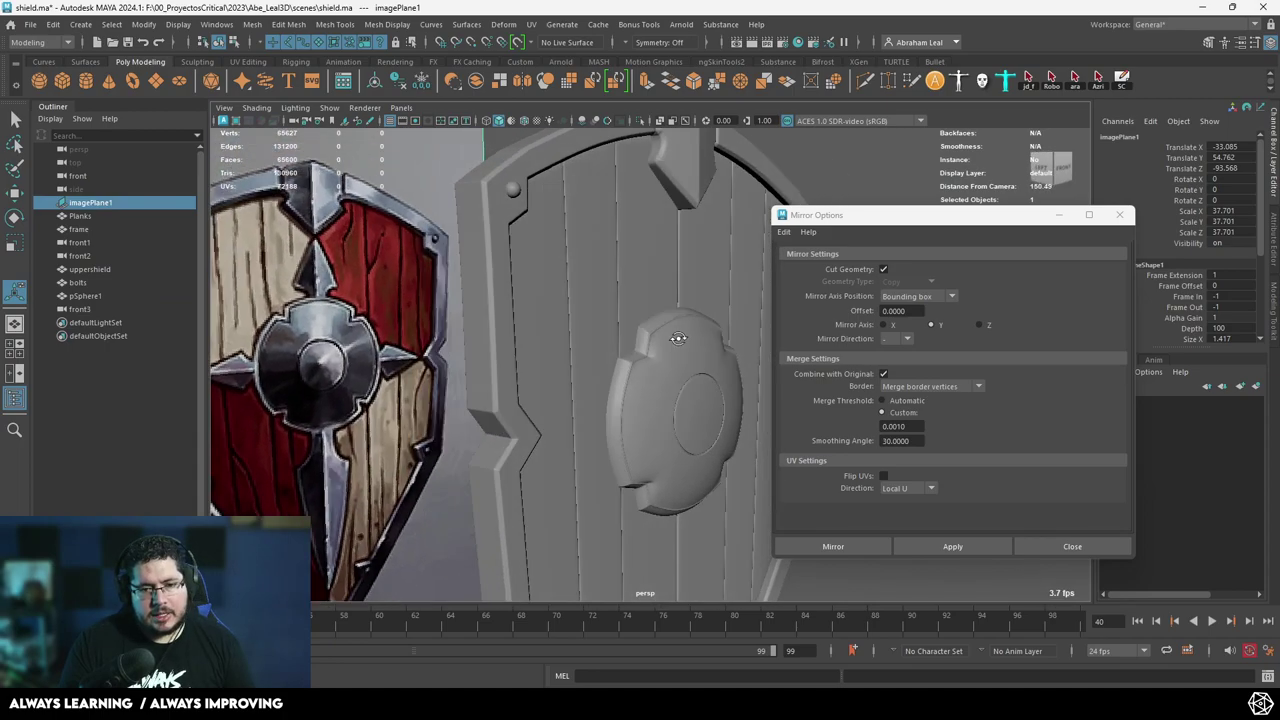
Return the boss to its unsmoothed mesh and delete the edge loop around the center inside the circular groove.
{"action": "middle_click_drag", "start_coordinate": [677, 340], "coordinate": [486, 309], "text": "alt"}
{"action": "right_click_drag", "start_coordinate": [486, 309], "coordinate": [620, 390], "text": "alt"}
{"action": "left_click", "coordinate": [546, 328]}
{"action": "key", "text": "1"}
{"action": "right_click_drag", "start_coordinate": [546, 328], "coordinate": [557, 349], "text": "alt"}
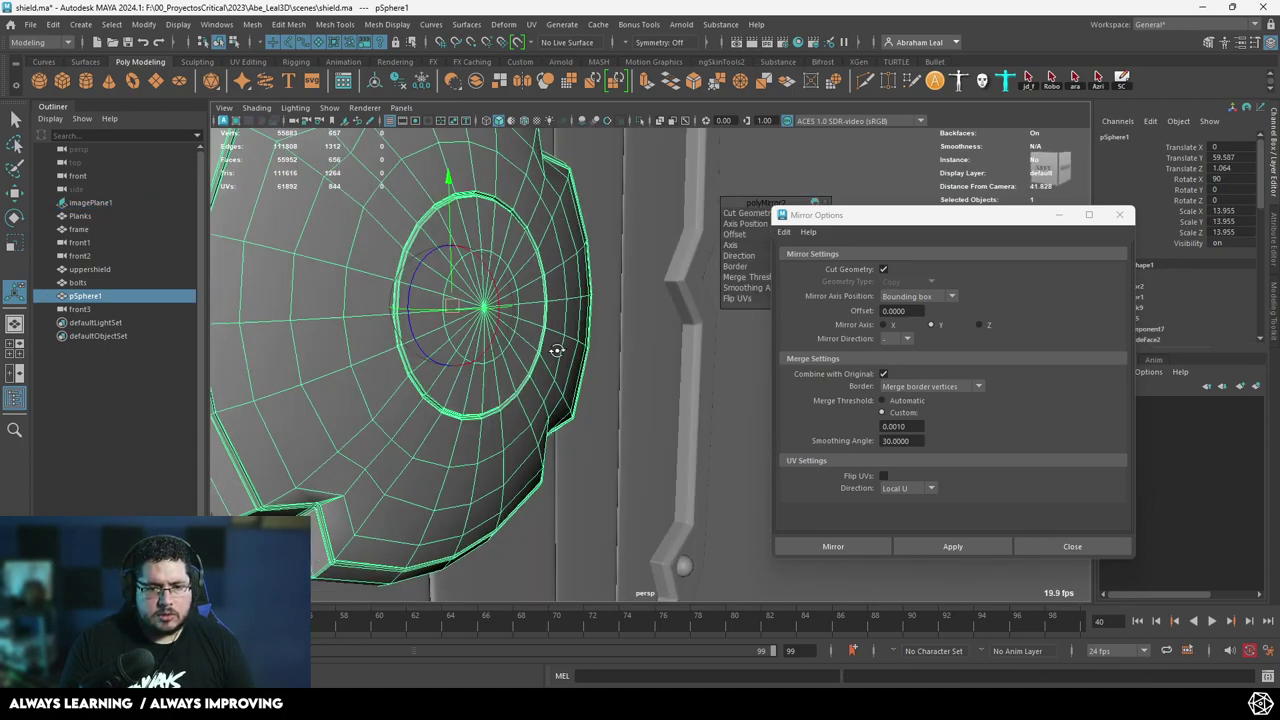
{"action": "middle_click_drag", "start_coordinate": [557, 349], "coordinate": [586, 418], "text": "alt"}
{"action": "left_click_drag", "start_coordinate": [586, 418], "coordinate": [468, 408], "text": "alt"}
{"action": "right_click_drag", "start_coordinate": [468, 408], "coordinate": [499, 410], "text": "alt"}
{"action": "middle_click_drag", "start_coordinate": [499, 410], "coordinate": [571, 344], "text": "alt"}
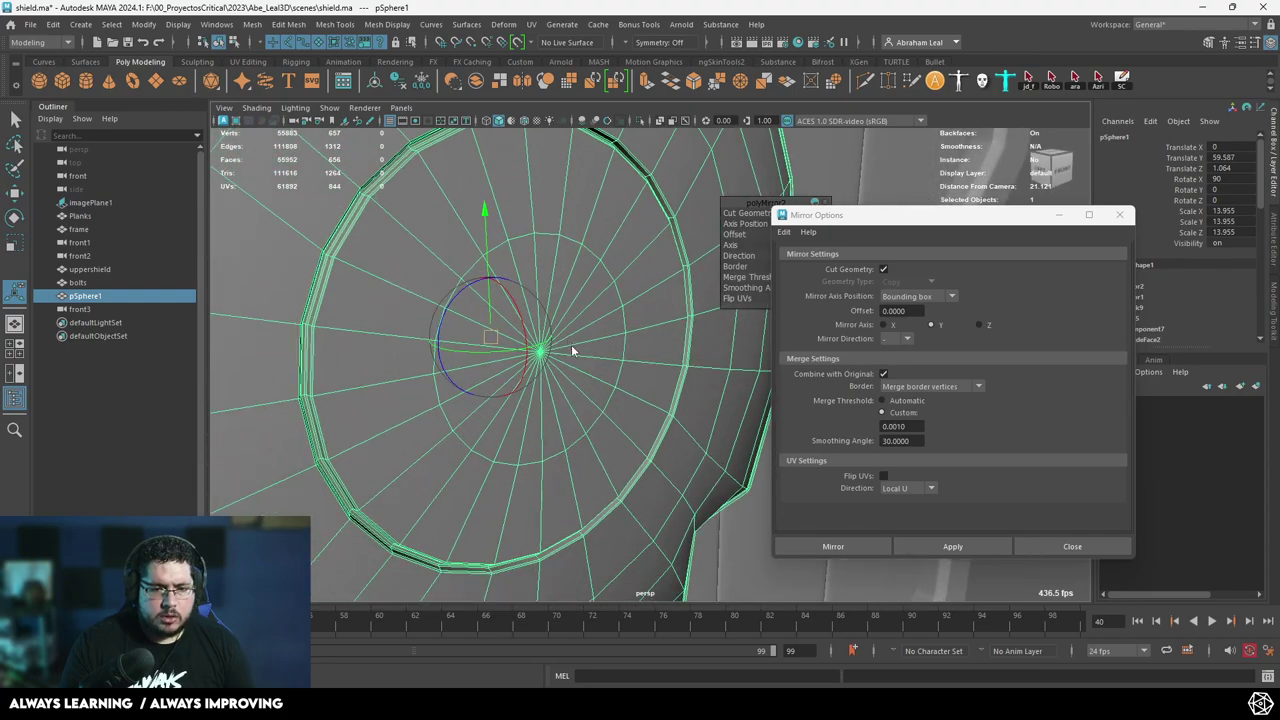
{"action": "right_click_drag", "start_coordinate": [571, 344], "coordinate": [577, 267]}
{"action": "double_click", "coordinate": [546, 234]}
{"action": "key", "text": "Delete"}
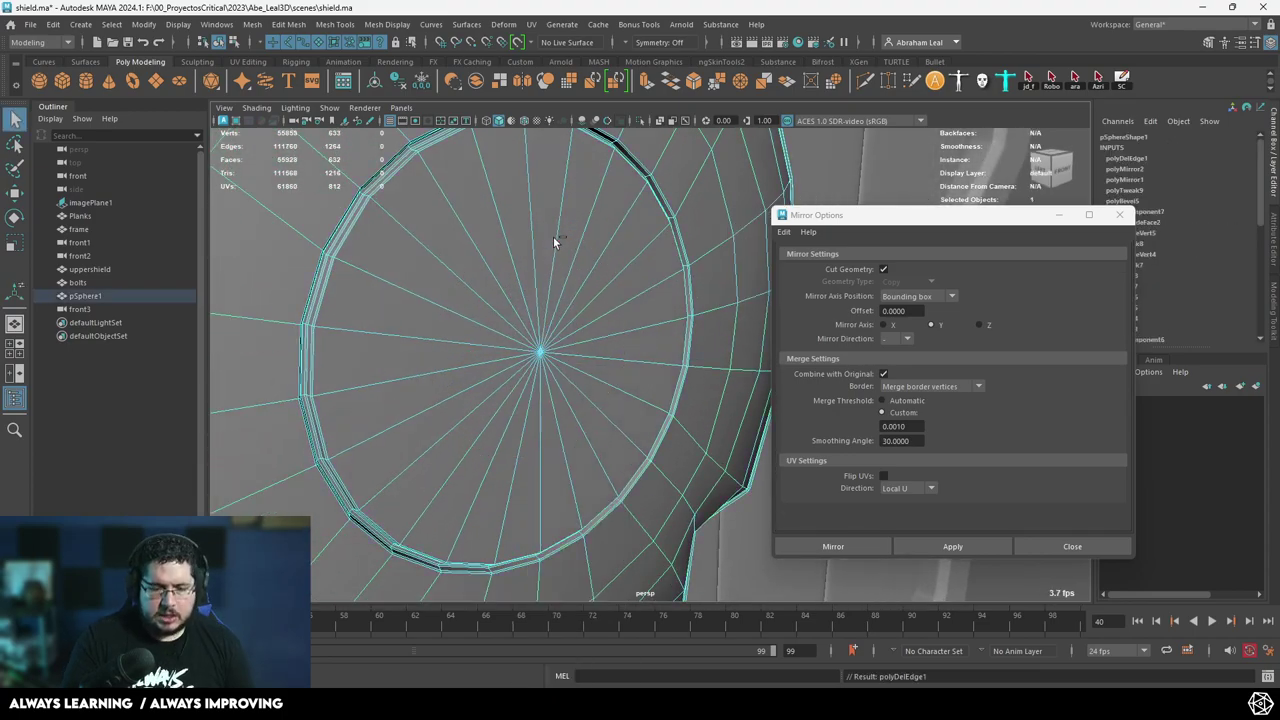
Pull the boss's center vertex forward to form a cone inside the groove and show it in smooth preview.
{"action": "left_click_drag", "start_coordinate": [517, 328], "coordinate": [270, 331], "text": "alt"}
{"action": "key", "text": "w"}
{"action": "left_click_drag", "start_coordinate": [626, 398], "coordinate": [723, 386], "text": "alt"}
{"action": "middle_click_drag", "start_coordinate": [723, 386], "coordinate": [669, 377], "text": "alt"}
{"action": "right_click_drag", "start_coordinate": [669, 377], "coordinate": [721, 366], "text": "alt"}
{"action": "left_click_drag", "start_coordinate": [703, 343], "coordinate": [726, 347]}
{"action": "key", "text": "3"}
{"action": "left_click_drag", "start_coordinate": [749, 507], "coordinate": [559, 405], "text": "alt"}
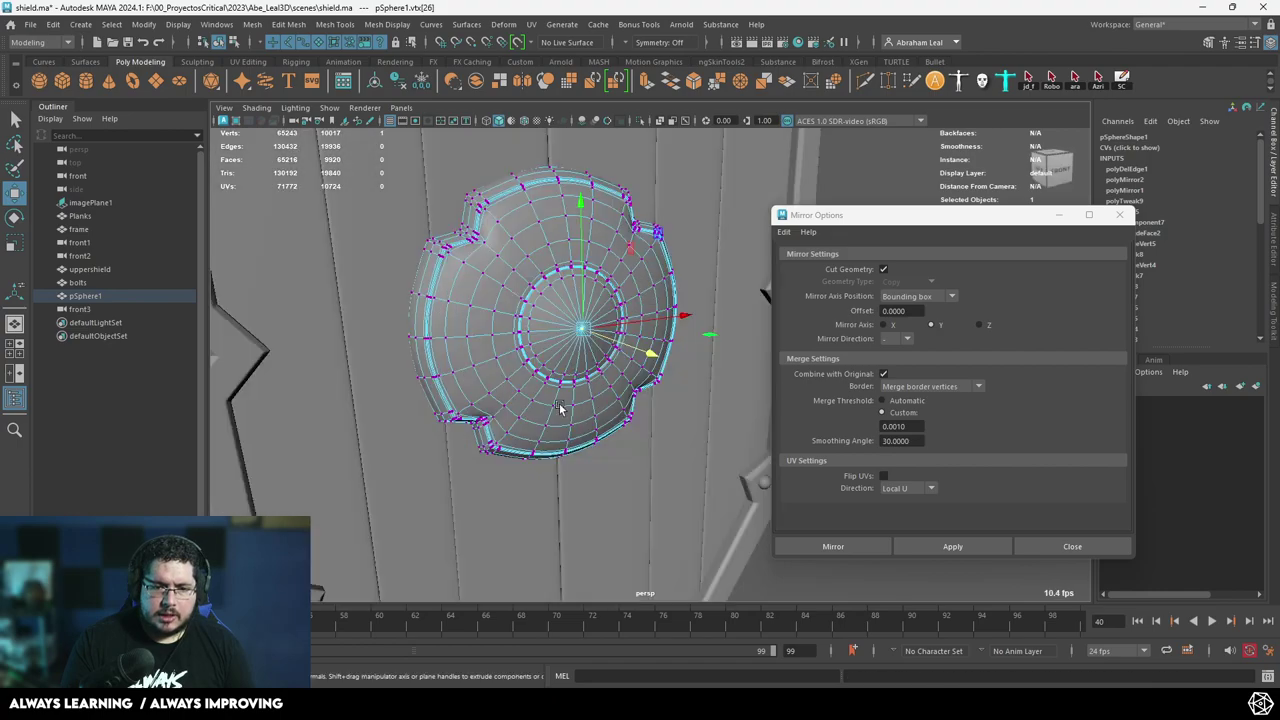
Return to object mode, deselect the boss and examine its cone profile from the side.
{"action": "right_click_drag", "start_coordinate": [559, 405], "coordinate": [640, 330]}
{"action": "scroll", "coordinate": [640, 330], "scroll_direction": "down", "scroll_amount": 4}
{"action": "left_click_drag", "start_coordinate": [745, 325], "coordinate": [618, 345], "text": "alt"}
{"action": "left_click", "coordinate": [752, 335]}
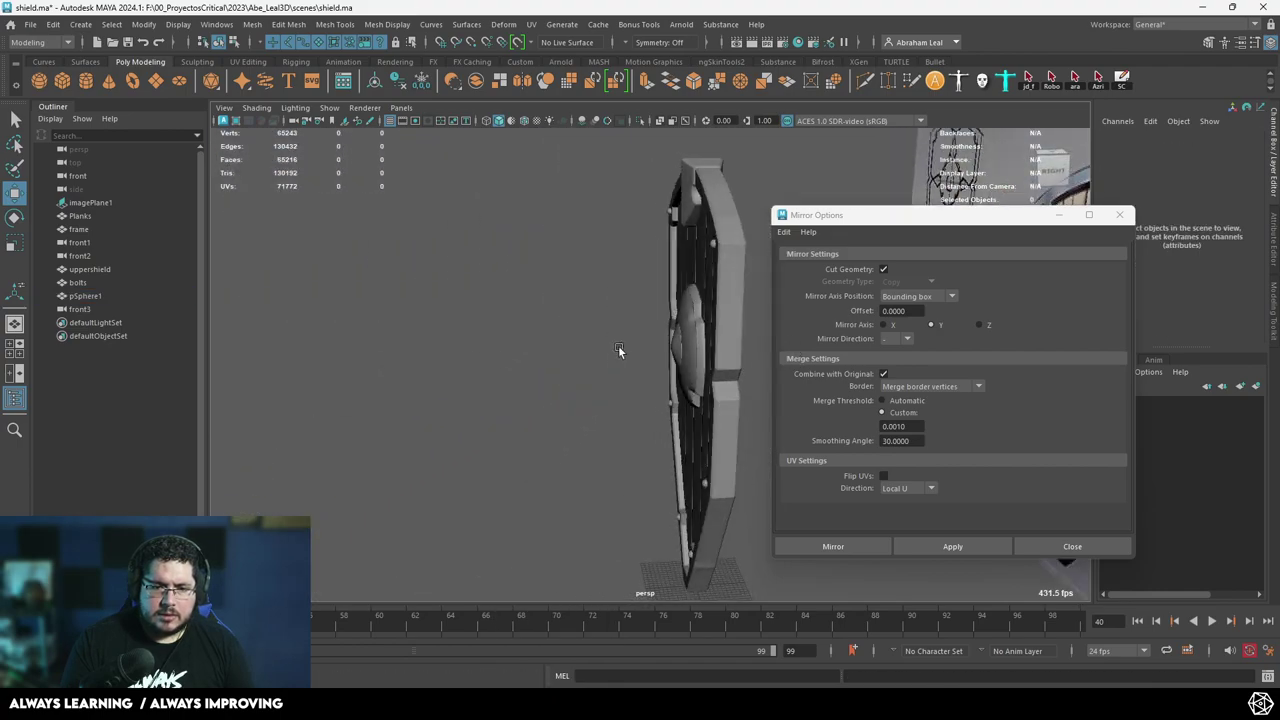
{"action": "right_click_drag", "start_coordinate": [618, 345], "coordinate": [577, 407], "text": "alt"}
{"action": "middle_click_drag", "start_coordinate": [577, 407], "coordinate": [372, 343], "text": "alt"}
{"action": "left_click_drag", "start_coordinate": [372, 341], "coordinate": [208, 330], "text": "alt"}
{"action": "middle_click_drag", "start_coordinate": [208, 330], "coordinate": [656, 444], "text": "alt"}
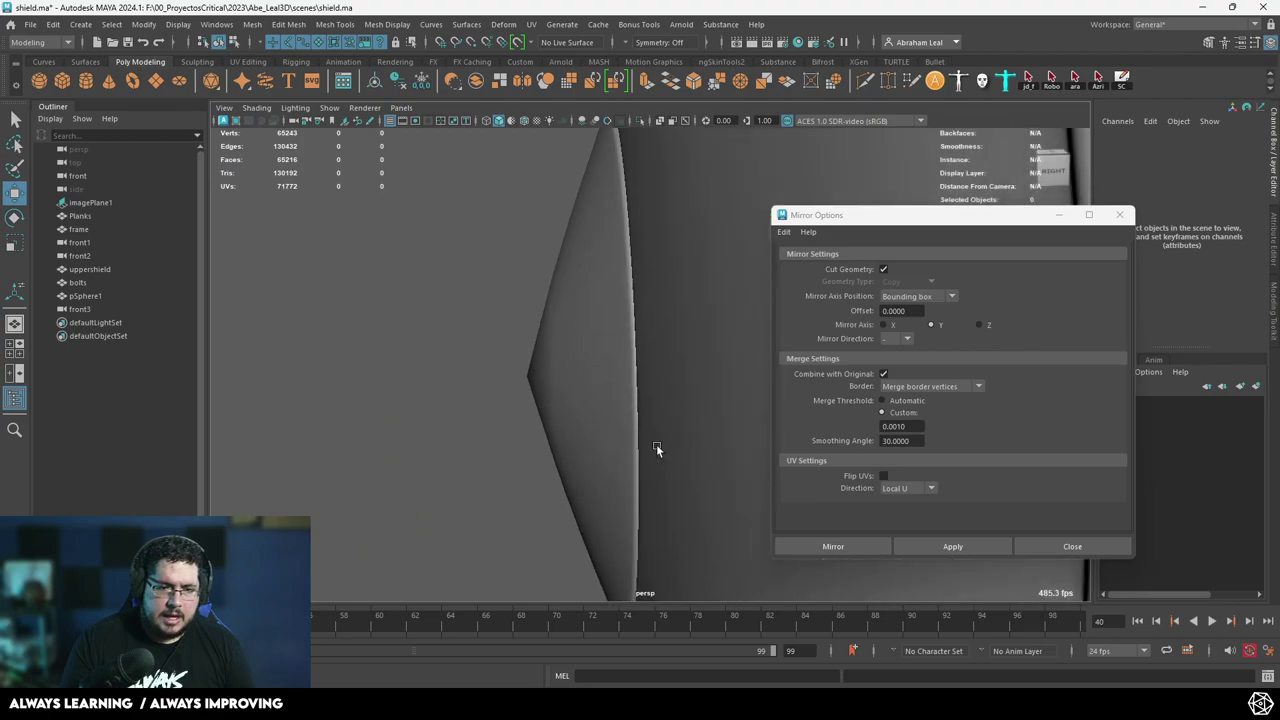
In the side view, slice the boss vertically with Multi-Cut just behind the cone's tip to add a supporting edge ring.
{"action": "left_click", "coordinate": [606, 384]}
{"action": "key", "text": "space"}
{"action": "left_click_drag", "start_coordinate": [606, 363], "coordinate": [673, 360]}
{"action": "right_click_drag", "start_coordinate": [590, 389], "coordinate": [613, 419], "text": "alt"}
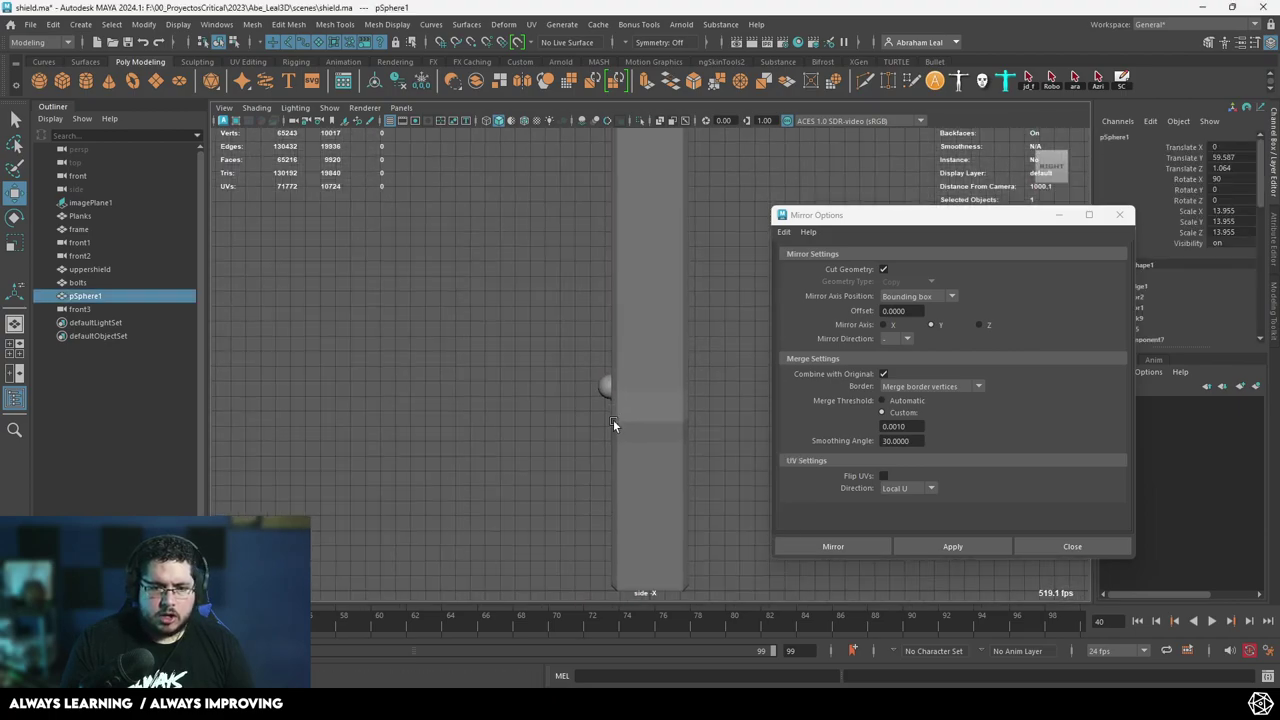
{"action": "middle_click_drag", "start_coordinate": [613, 419], "coordinate": [635, 419], "text": "alt"}
{"action": "key", "text": "f"}
{"action": "right_click_drag", "start_coordinate": [630, 424], "coordinate": [675, 465], "text": "alt"}
{"action": "left_click", "coordinate": [504, 285]}
{"action": "right_click_drag", "start_coordinate": [504, 285], "coordinate": [562, 350], "text": "alt"}
{"action": "left_click", "coordinate": [563, 351]}
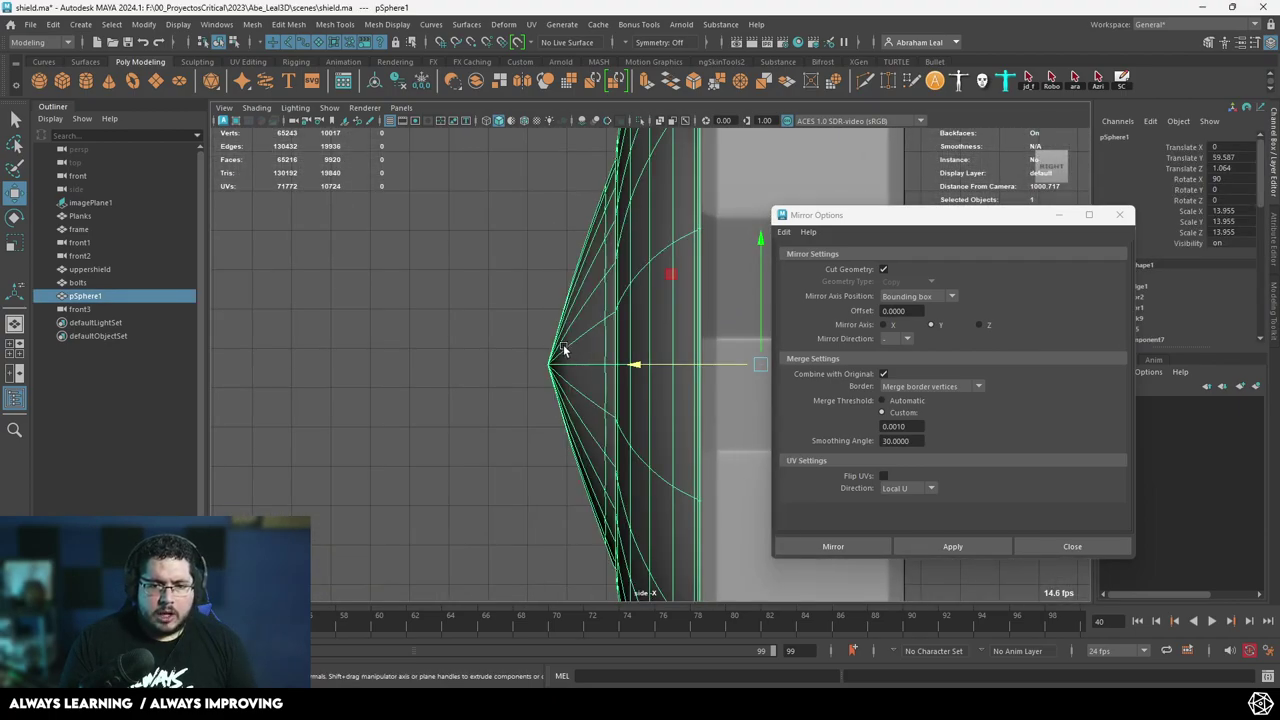
{"action": "middle_click_drag", "start_coordinate": [563, 351], "coordinate": [633, 329], "text": "alt"}
{"action": "left_click", "coordinate": [864, 82]}
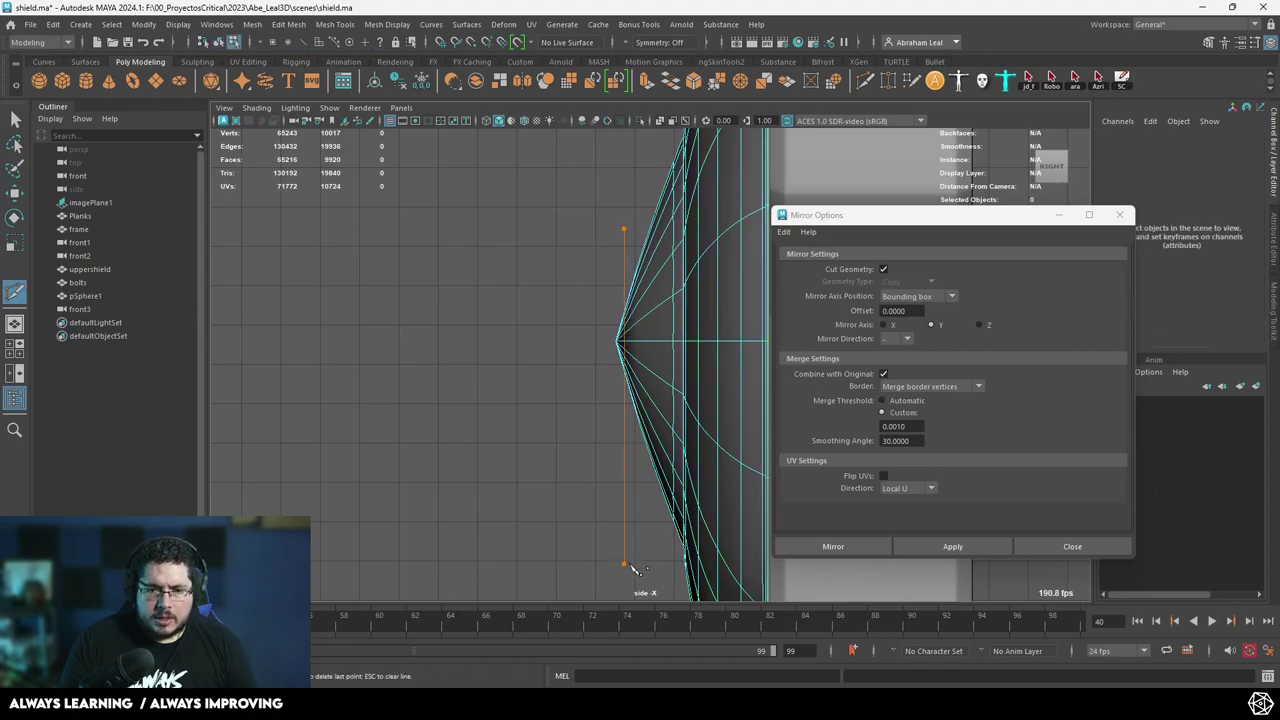
{"action": "key", "text": "Return"}
Return to the shaded perspective view, leave the cutting tool, deselect the boss and save the scene.
{"action": "key", "text": "space"}
{"action": "left_click_drag", "start_coordinate": [689, 415], "coordinate": [708, 376]}
{"action": "key", "text": "5"}
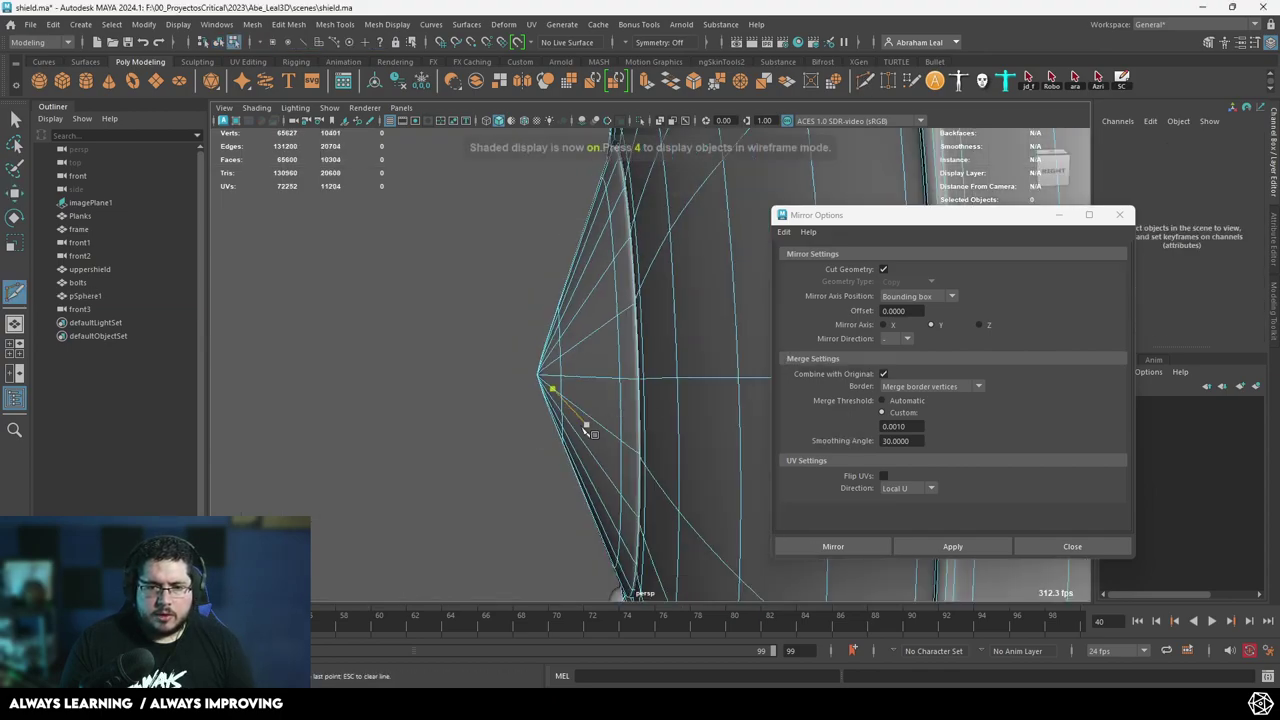
{"action": "left_click_drag", "start_coordinate": [588, 428], "coordinate": [626, 345], "text": "alt"}
{"action": "key", "text": "q"}
{"action": "mouse_move", "coordinate": [690, 330]}
{"action": "right_mouse_down", "text": "alt"}
{"action": "mouse_move", "coordinate": [662, 285]}
{"action": "mouse_move", "coordinate": [606, 300]}
{"action": "right_mouse_up", "text": "alt"}
{"action": "left_click_drag", "start_coordinate": [606, 300], "coordinate": [634, 306], "text": "alt"}
{"action": "left_click", "coordinate": [759, 213]}
{"action": "key", "text": "ctrl+s"}
Select the boss and isolate it to expose its open back.
{"action": "right_click_drag", "start_coordinate": [634, 306], "coordinate": [575, 350], "text": "alt"}
{"action": "left_click_drag", "start_coordinate": [575, 350], "coordinate": [655, 430], "text": "alt"}
{"action": "right_click_drag", "start_coordinate": [655, 430], "coordinate": [772, 498], "text": "alt"}
{"action": "left_click", "coordinate": [590, 372]}
{"action": "left_click_drag", "start_coordinate": [590, 372], "coordinate": [561, 357], "text": "alt"}
{"action": "key", "text": "r"}
{"action": "key", "text": "ctrl+z"}
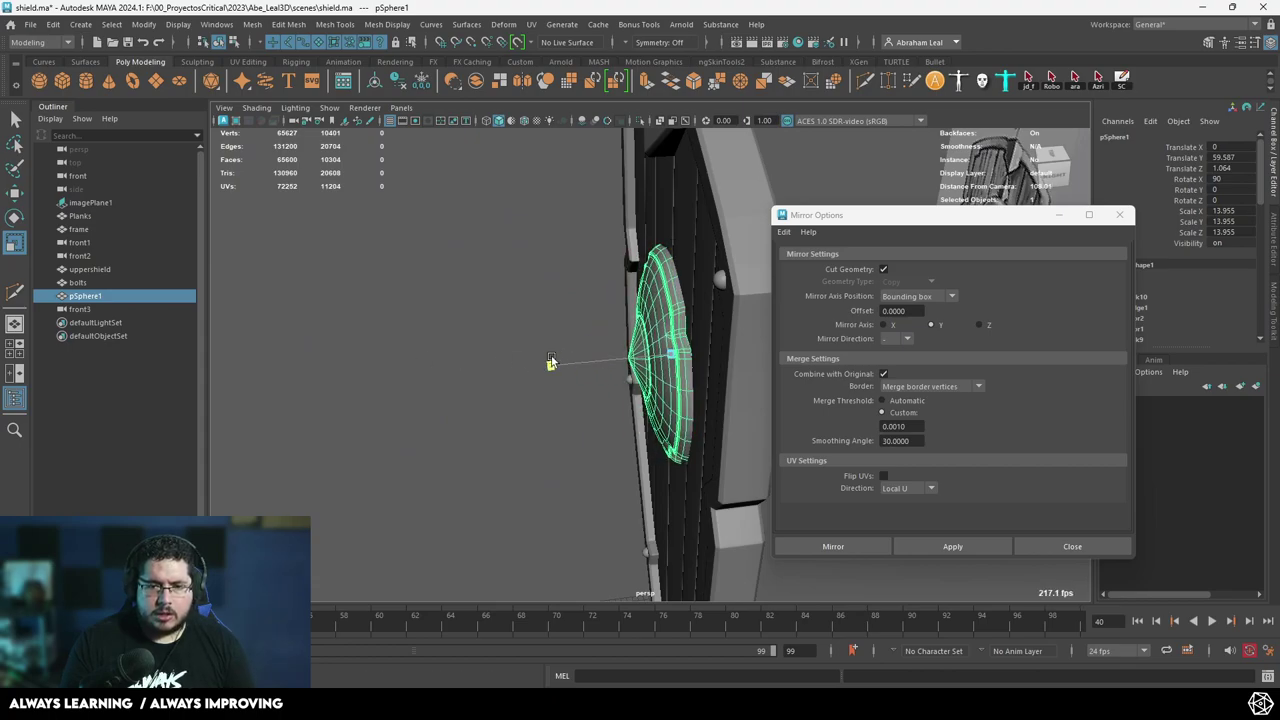
{"action": "left_click", "coordinate": [637, 120]}
{"action": "left_click_drag", "start_coordinate": [634, 190], "coordinate": [567, 270], "text": "alt"}
{"action": "right_click_drag", "start_coordinate": [567, 268], "coordinate": [615, 304], "text": "alt"}
{"action": "middle_click_drag", "start_coordinate": [615, 304], "coordinate": [548, 341], "text": "alt"}
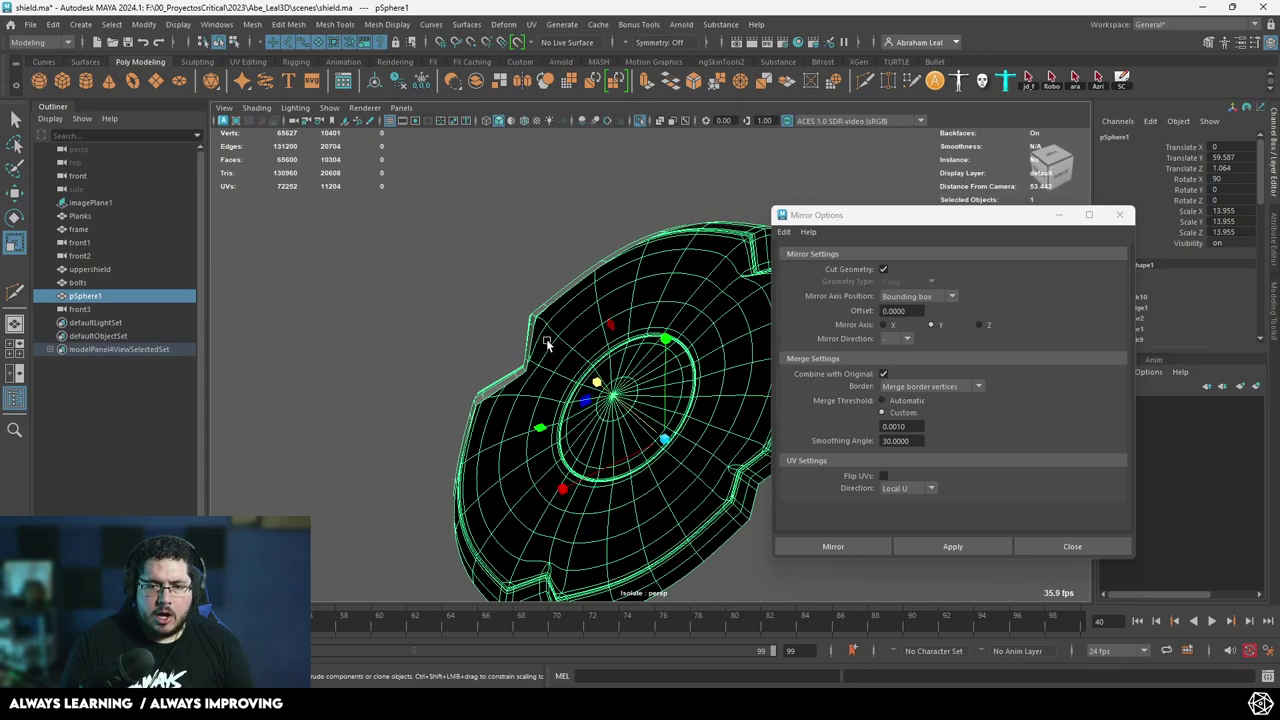
{"action": "left_click_drag", "start_coordinate": [548, 341], "coordinate": [619, 304], "text": "alt"}
Extrude the open border edge loop around the back of the boss.
{"action": "right_click_drag", "start_coordinate": [661, 308], "coordinate": [671, 261]}
{"action": "double_click", "coordinate": [672, 261]}
{"action": "left_click_drag", "start_coordinate": [675, 263], "coordinate": [621, 369], "text": "alt"}
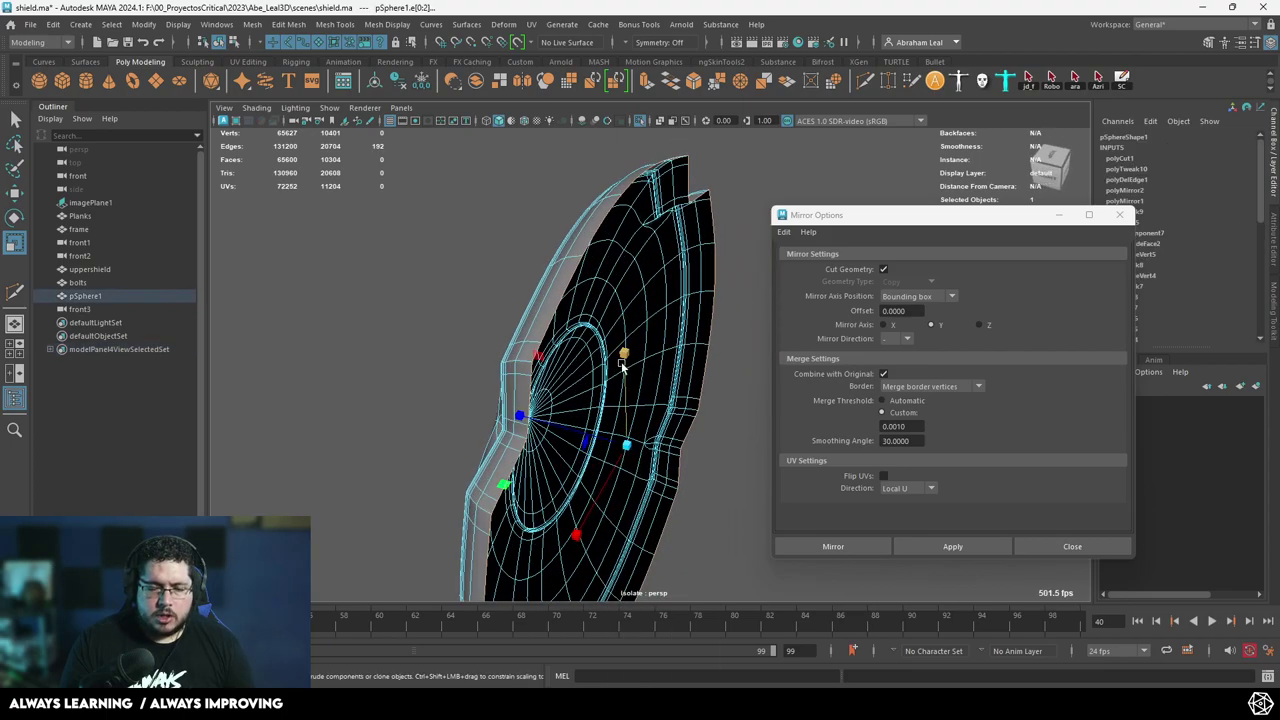
{"action": "left_click_drag", "start_coordinate": [637, 326], "coordinate": [452, 294], "text": "alt"}
{"action": "key", "text": "ctrl+e"}
{"action": "key", "text": "r"}
{"action": "scroll", "coordinate": [462, 338], "scroll_direction": "up", "scroll_amount": 2}
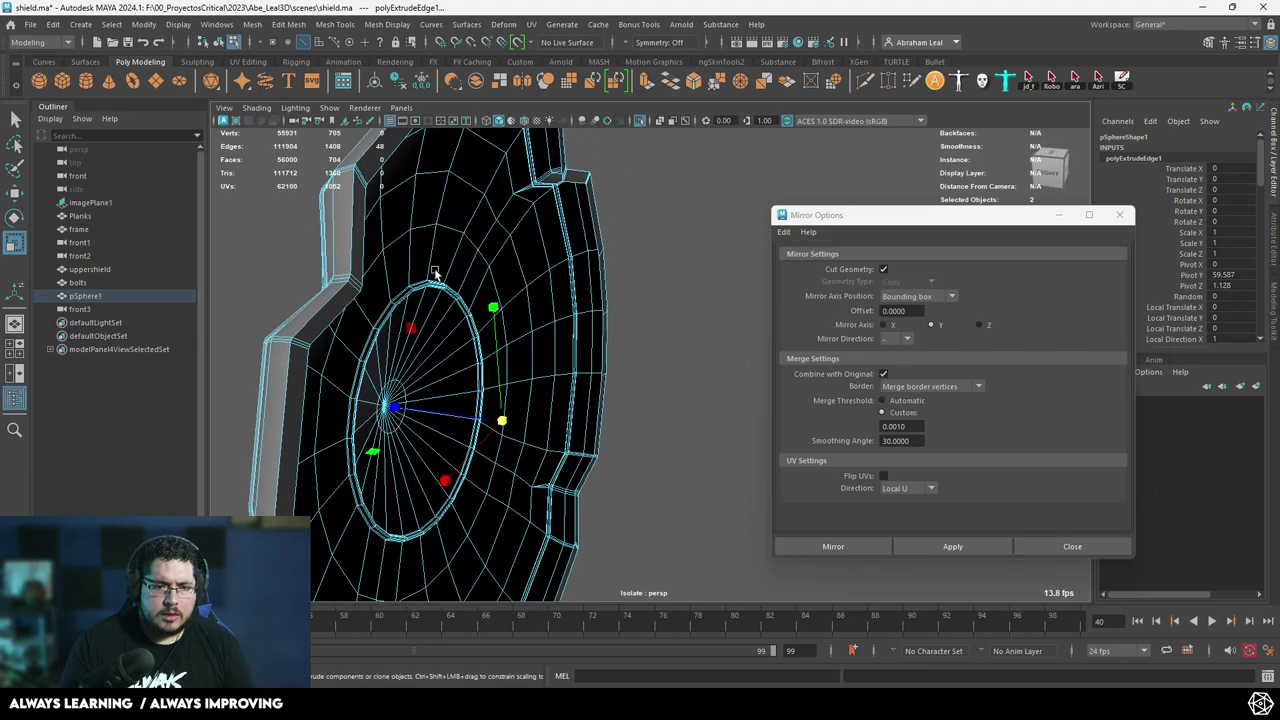
Bevel the edge loop at the boss's rear rim, show the smooth preview and return to object mode.
{"action": "middle_click_drag", "start_coordinate": [434, 274], "coordinate": [457, 349], "text": "alt"}
{"action": "double_click", "coordinate": [374, 203]}
{"action": "left_click", "coordinate": [693, 82]}
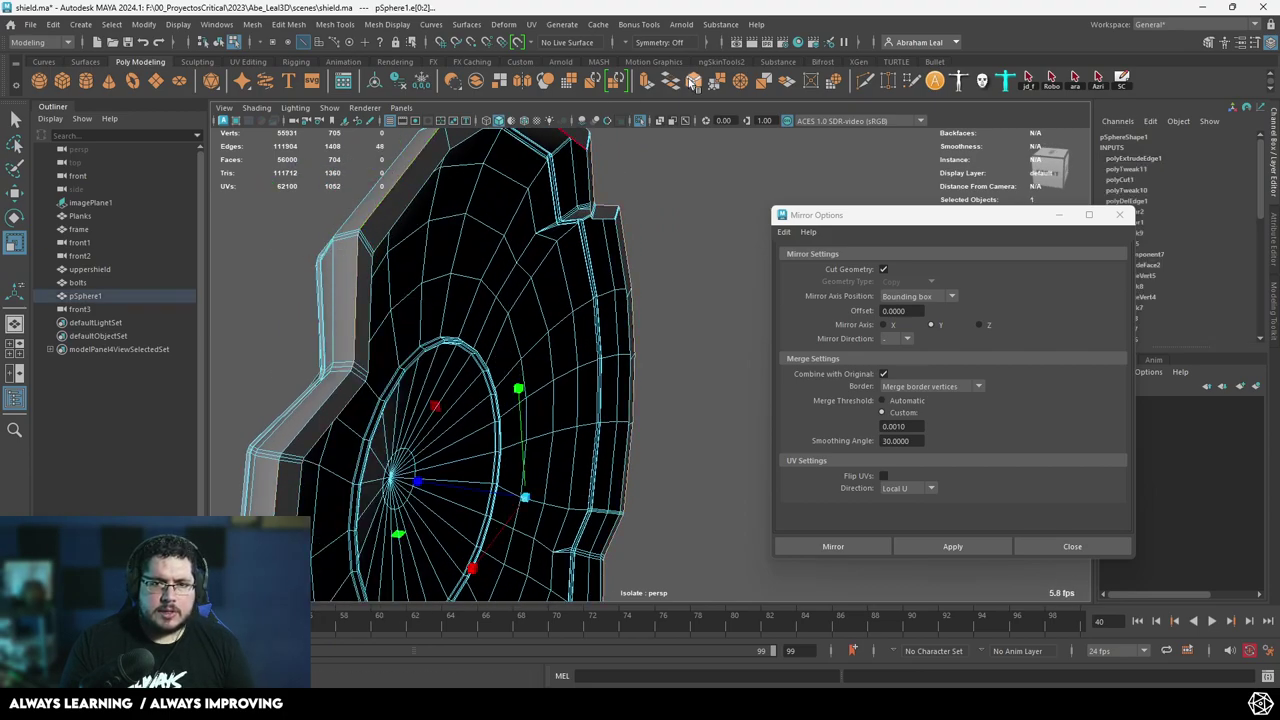
{"action": "key", "text": "3"}
{"action": "key", "text": "q"}
{"action": "right_click_drag", "start_coordinate": [408, 331], "coordinate": [480, 275]}
{"action": "scroll", "coordinate": [480, 275], "scroll_direction": "down", "scroll_amount": 5}
{"action": "left_click", "coordinate": [668, 194]}
{"action": "key", "text": "ctrl+z"}
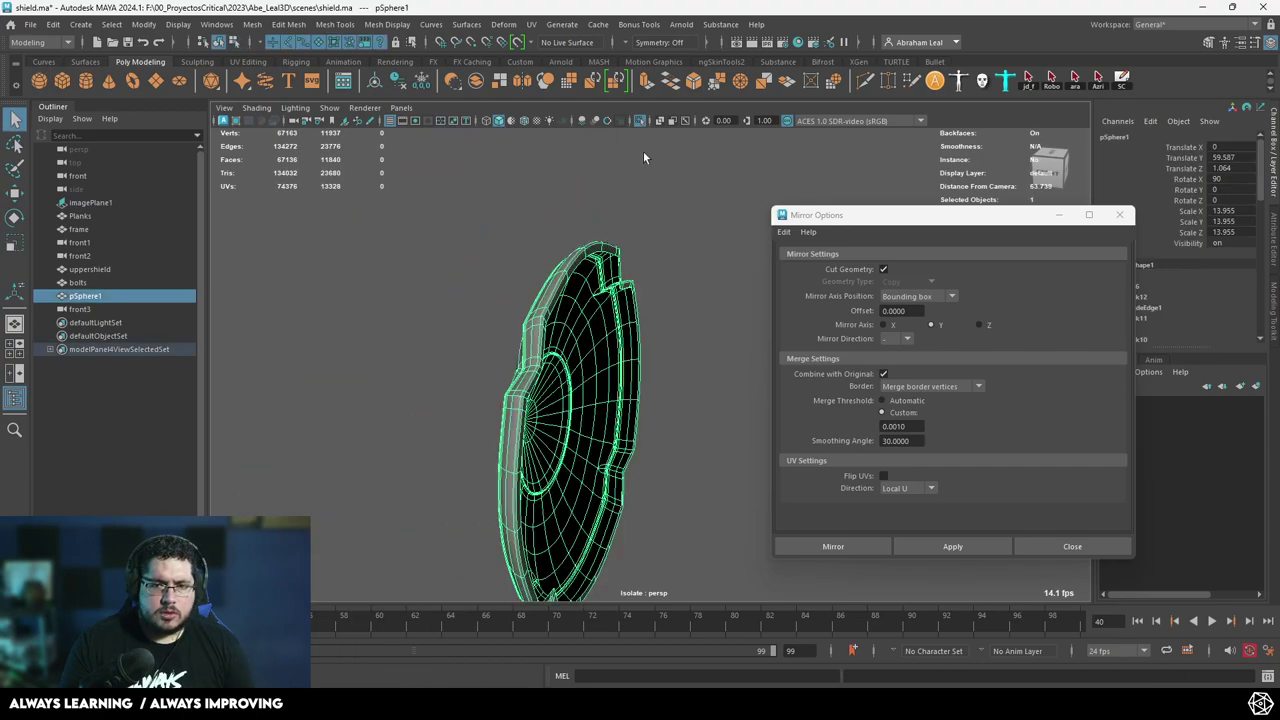
Show the whole shield again and move the boss slightly forward to a Translate Z of 1.141.
{"action": "left_click", "coordinate": [639, 121]}
{"action": "left_click_drag", "start_coordinate": [493, 290], "coordinate": [611, 331], "text": "alt"}
{"action": "scroll", "coordinate": [620, 358], "scroll_direction": "up", "scroll_amount": 3}
{"action": "key", "text": "w"}
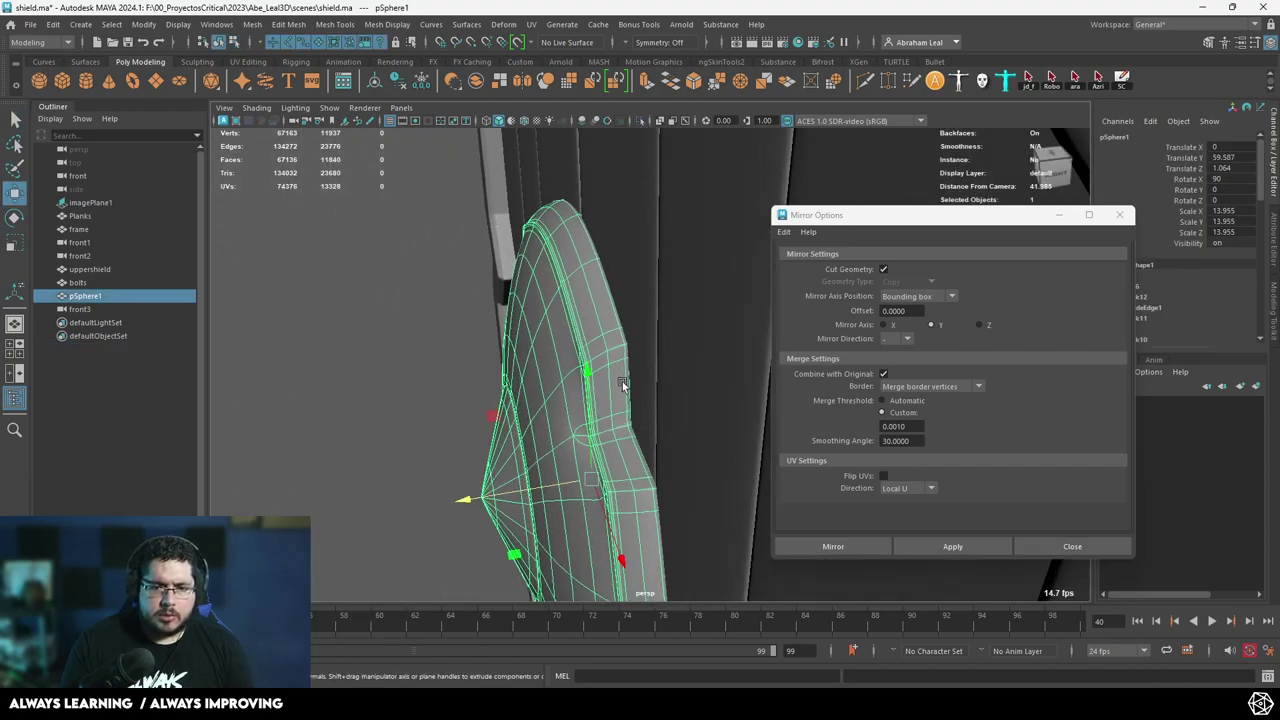
{"action": "left_click_drag", "start_coordinate": [489, 499], "coordinate": [486, 490]}
{"action": "left_click", "coordinate": [324, 406]}
{"action": "left_click_drag", "start_coordinate": [324, 406], "coordinate": [507, 363], "text": "alt"}
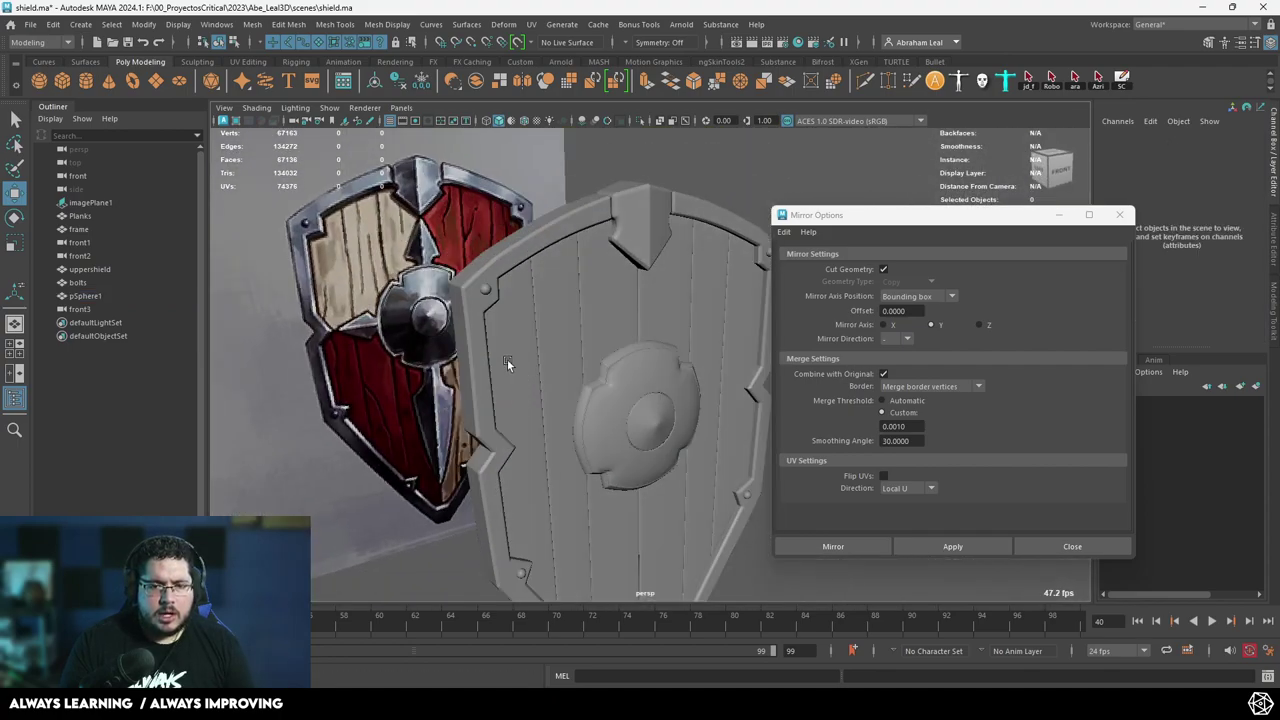
Examine the boss's notched corners, edge flow and cone in smooth preview.
{"action": "scroll", "coordinate": [651, 362], "scroll_direction": "up", "scroll_amount": 5}
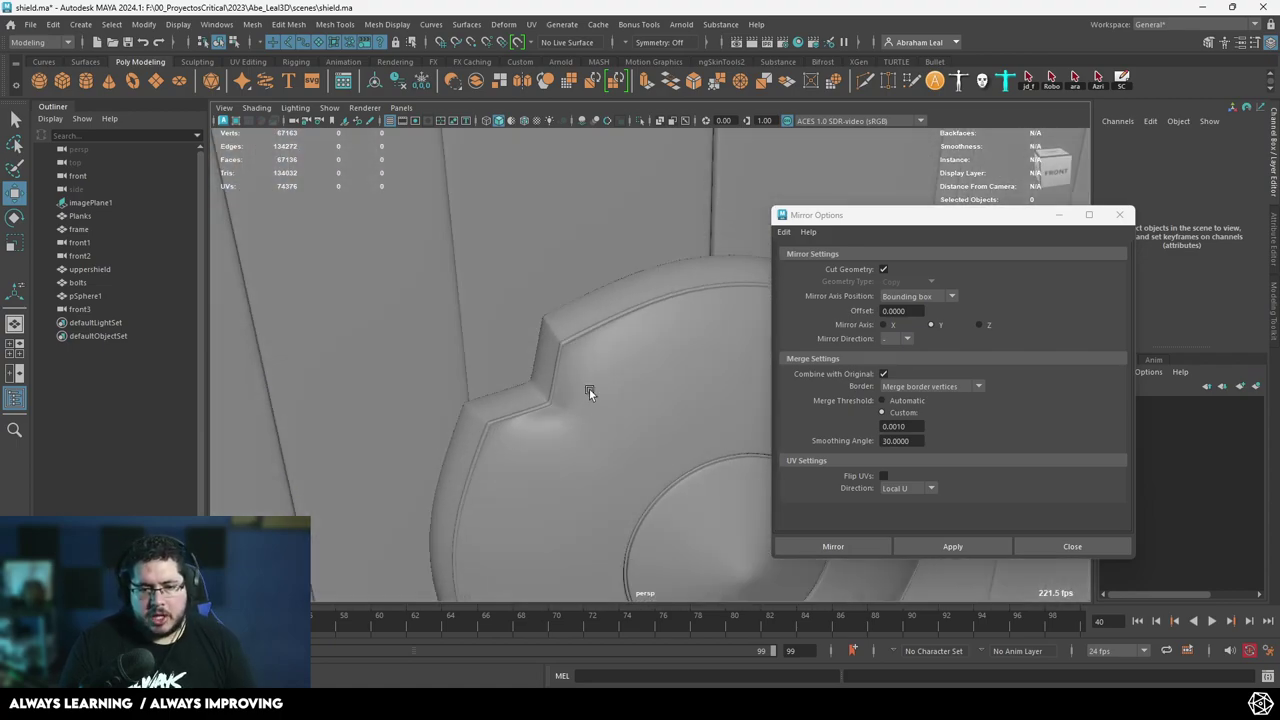
{"action": "left_click", "coordinate": [589, 389]}
{"action": "scroll", "coordinate": [589, 390], "scroll_direction": "down", "scroll_amount": 6}
{"action": "left_click_drag", "start_coordinate": [589, 390], "coordinate": [571, 301], "text": "alt"}
{"action": "scroll", "coordinate": [571, 301], "scroll_direction": "up", "scroll_amount": 6}
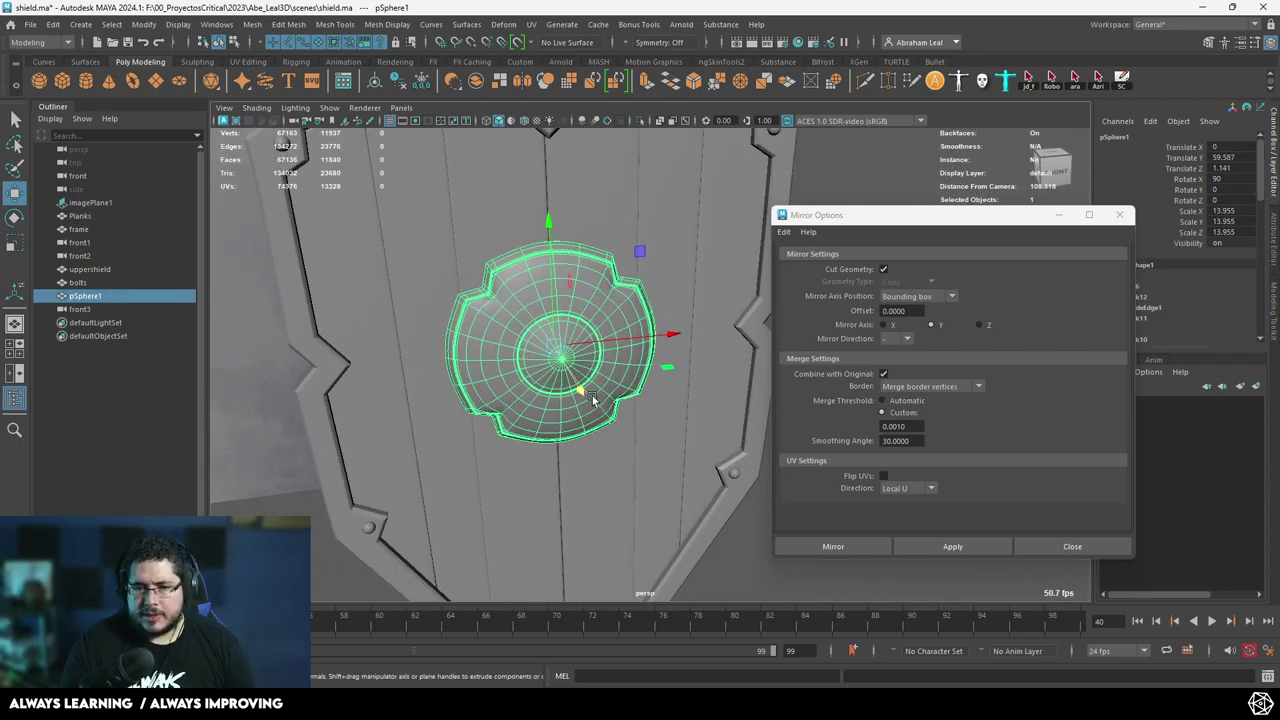
{"action": "scroll", "coordinate": [570, 302], "scroll_direction": "up", "scroll_amount": 6}
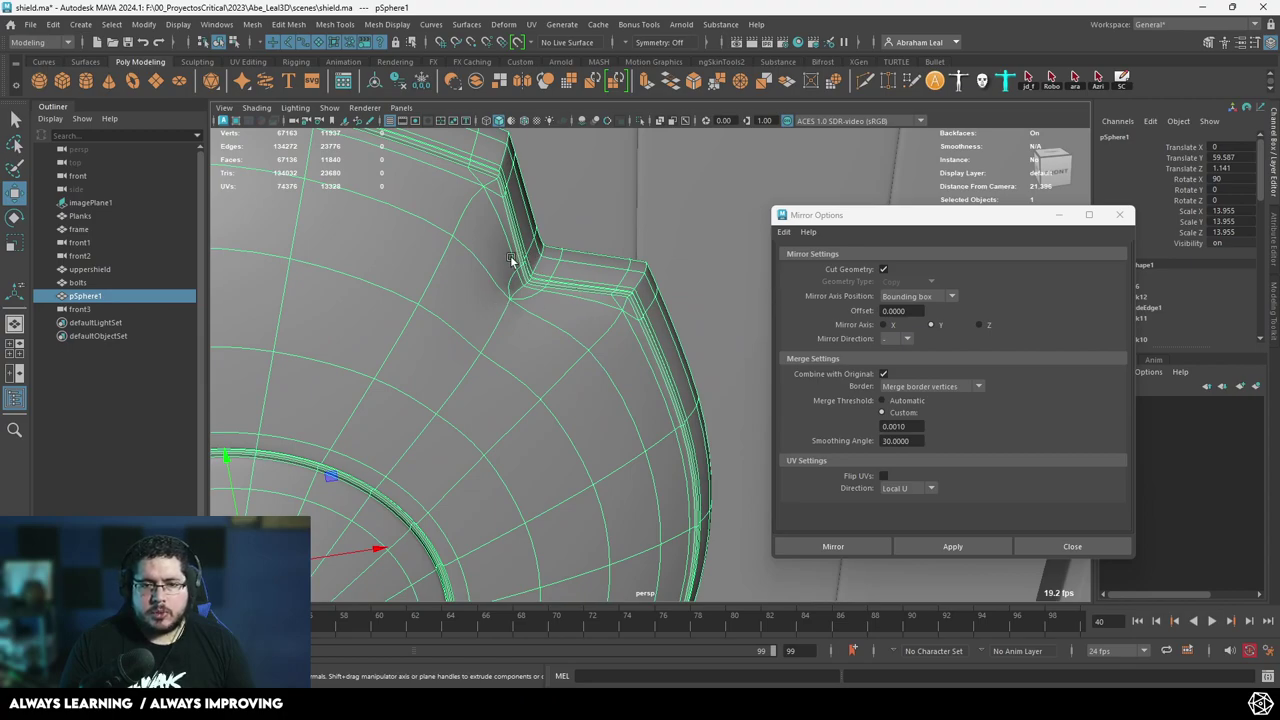
{"action": "scroll", "coordinate": [543, 316], "scroll_direction": "down", "scroll_amount": 10}
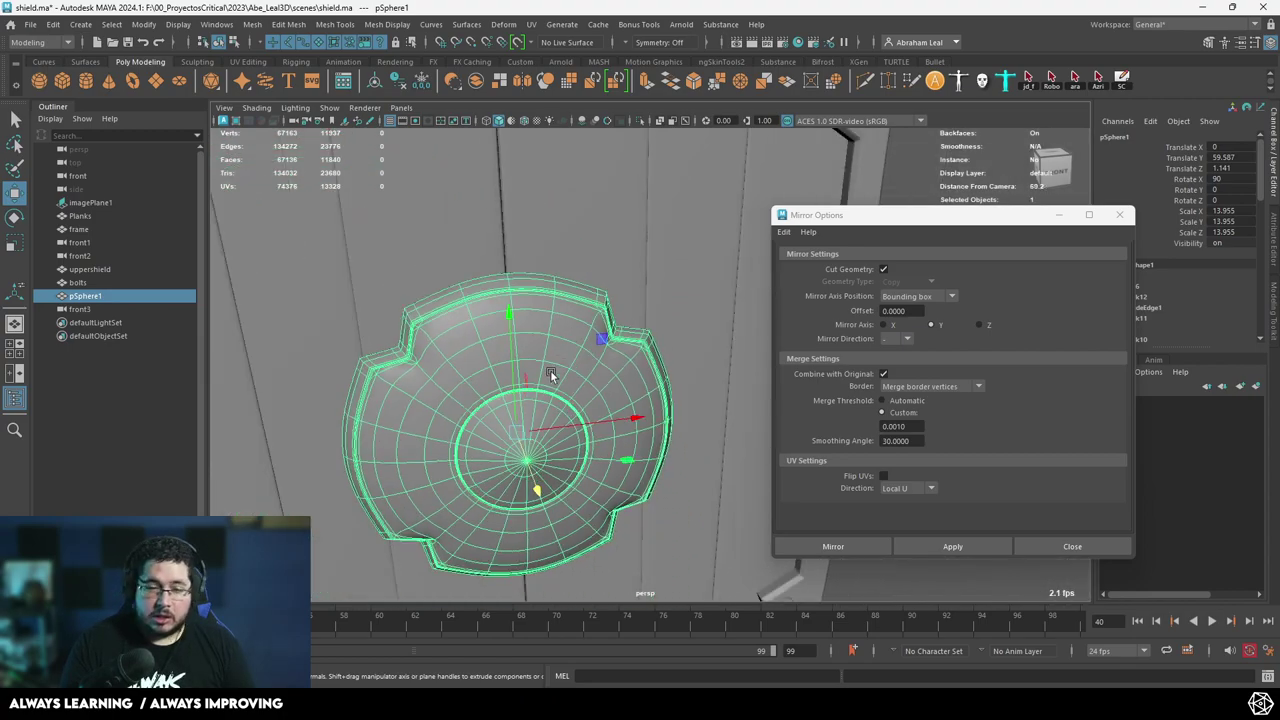
{"action": "left_click", "coordinate": [735, 493]}
{"action": "scroll", "coordinate": [735, 493], "scroll_direction": "down", "scroll_amount": 6}
{"action": "left_click_drag", "start_coordinate": [480, 470], "coordinate": [516, 424], "text": "alt"}
{"action": "left_click", "coordinate": [363, 443]}
{"action": "scroll", "coordinate": [516, 424], "scroll_direction": "up", "scroll_amount": 3}
{"action": "middle_click_drag", "start_coordinate": [516, 424], "coordinate": [664, 520], "text": "alt"}
{"action": "right_click_drag", "start_coordinate": [664, 520], "coordinate": [799, 563], "text": "alt"}
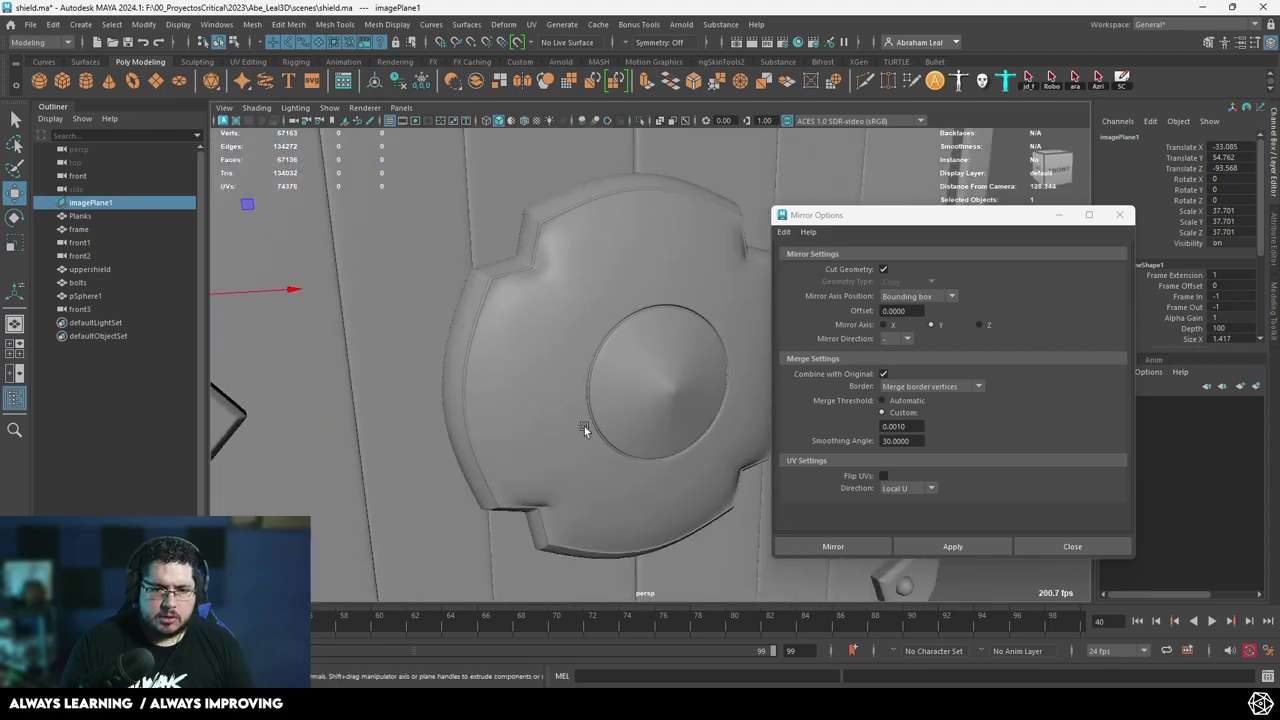
Check the unsmoothed boss from the side, restore its smooth preview and compare the shield with the reference image.
{"action": "left_click", "coordinate": [592, 315]}
{"action": "right_click_drag", "start_coordinate": [645, 413], "coordinate": [540, 350], "text": "alt"}
{"action": "left_click_drag", "start_coordinate": [540, 350], "coordinate": [680, 365], "text": "alt"}
{"action": "middle_click_drag", "start_coordinate": [620, 345], "coordinate": [549, 437], "text": "alt"}
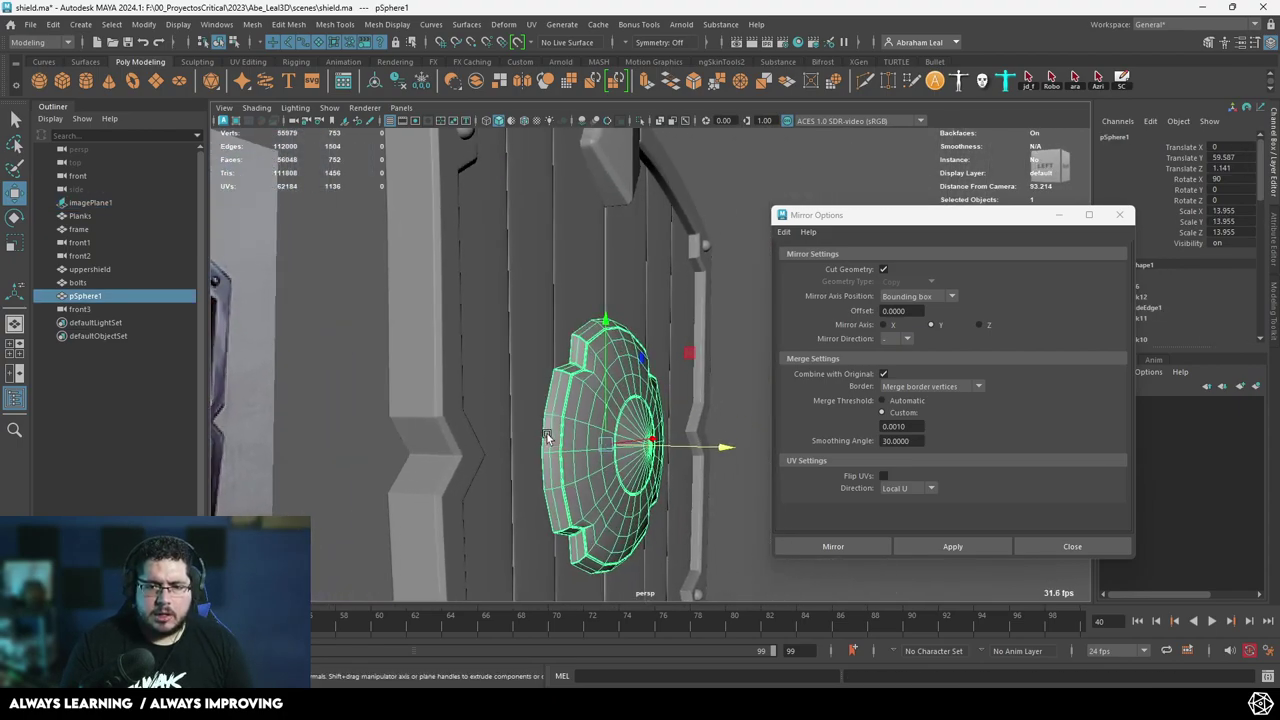
{"action": "right_click_drag", "start_coordinate": [549, 437], "coordinate": [738, 503], "text": "alt"}
{"action": "left_click_drag", "start_coordinate": [738, 503], "coordinate": [553, 509], "text": "alt"}
{"action": "key", "text": "3"}
{"action": "left_click", "coordinate": [477, 474]}
{"action": "right_click_drag", "start_coordinate": [553, 509], "coordinate": [455, 368], "text": "alt"}
{"action": "left_click_drag", "start_coordinate": [455, 368], "coordinate": [688, 468], "text": "alt"}
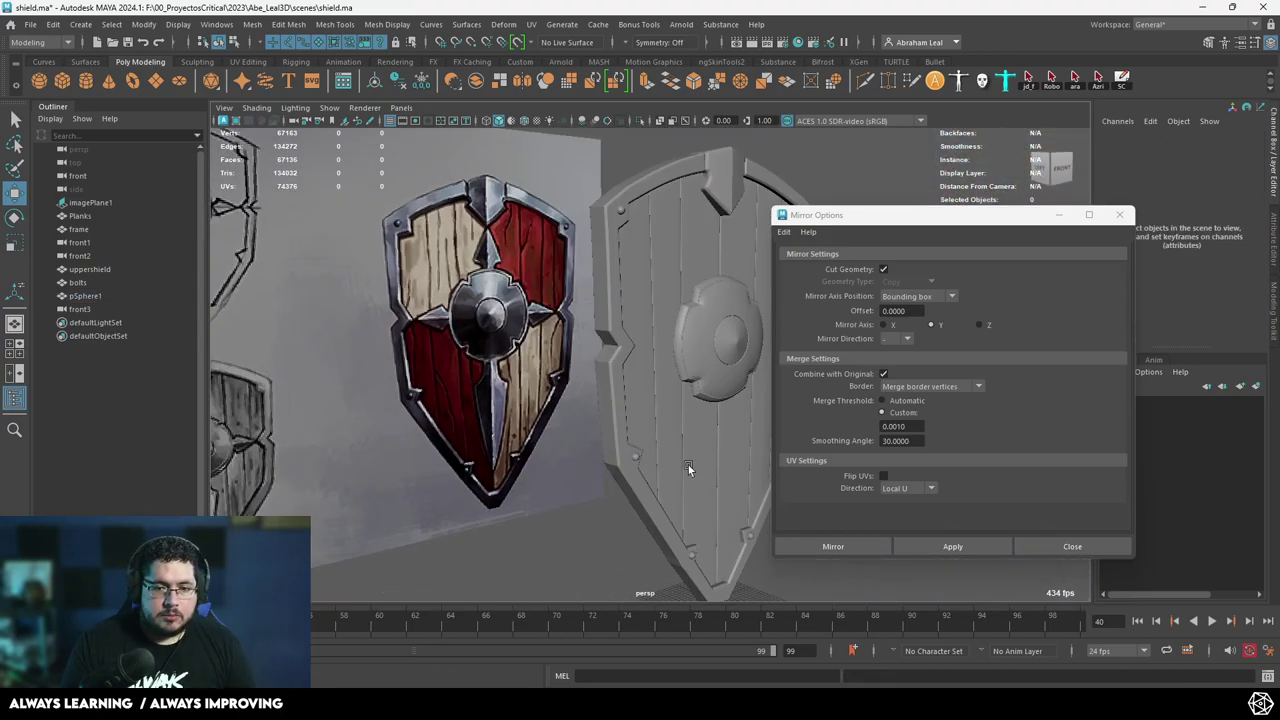
Close the mirror options and show the reference spike above the boss in the front view as wireframe.
{"action": "key", "text": "space"}
{"action": "left_click_drag", "start_coordinate": [688, 421], "coordinate": [686, 432]}
{"action": "scroll", "coordinate": [688, 430], "scroll_direction": "down", "scroll_amount": 5}
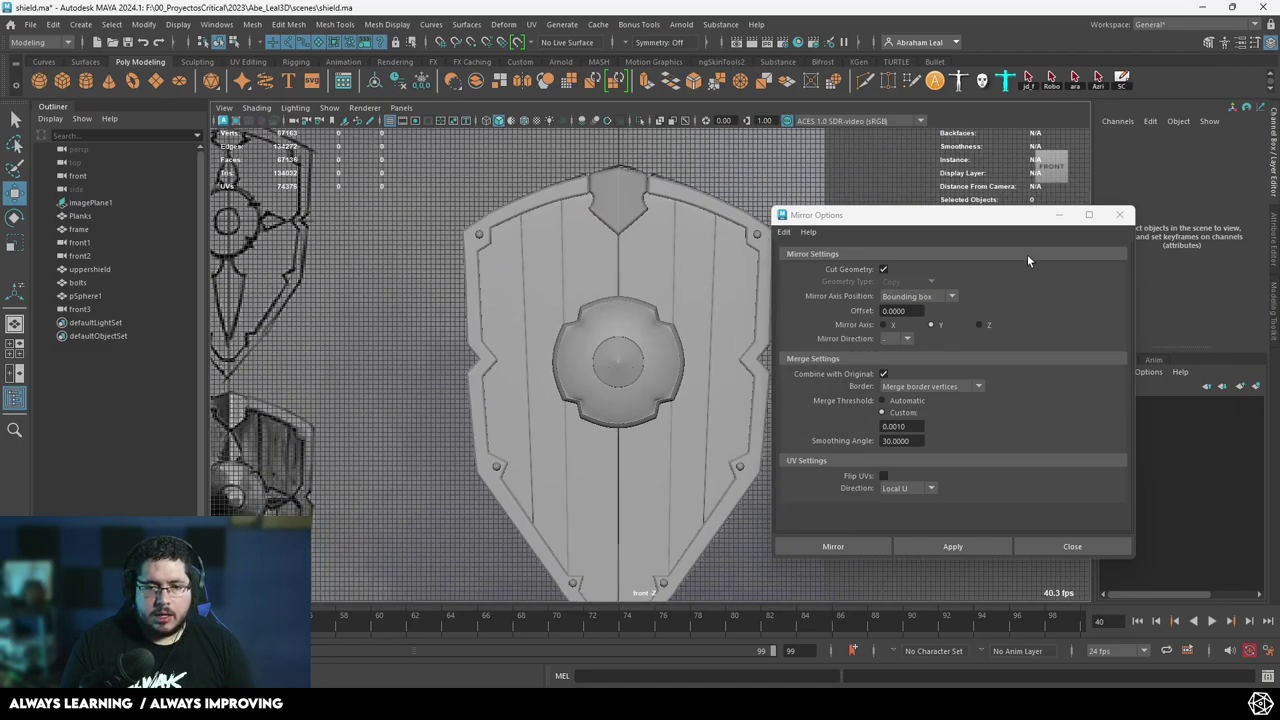
{"action": "left_click", "coordinate": [1120, 215]}
{"action": "scroll", "coordinate": [567, 297], "scroll_direction": "up", "scroll_amount": 5}
{"action": "scroll", "coordinate": [601, 440], "scroll_direction": "up", "scroll_amount": 4}
{"action": "key", "text": "4"}
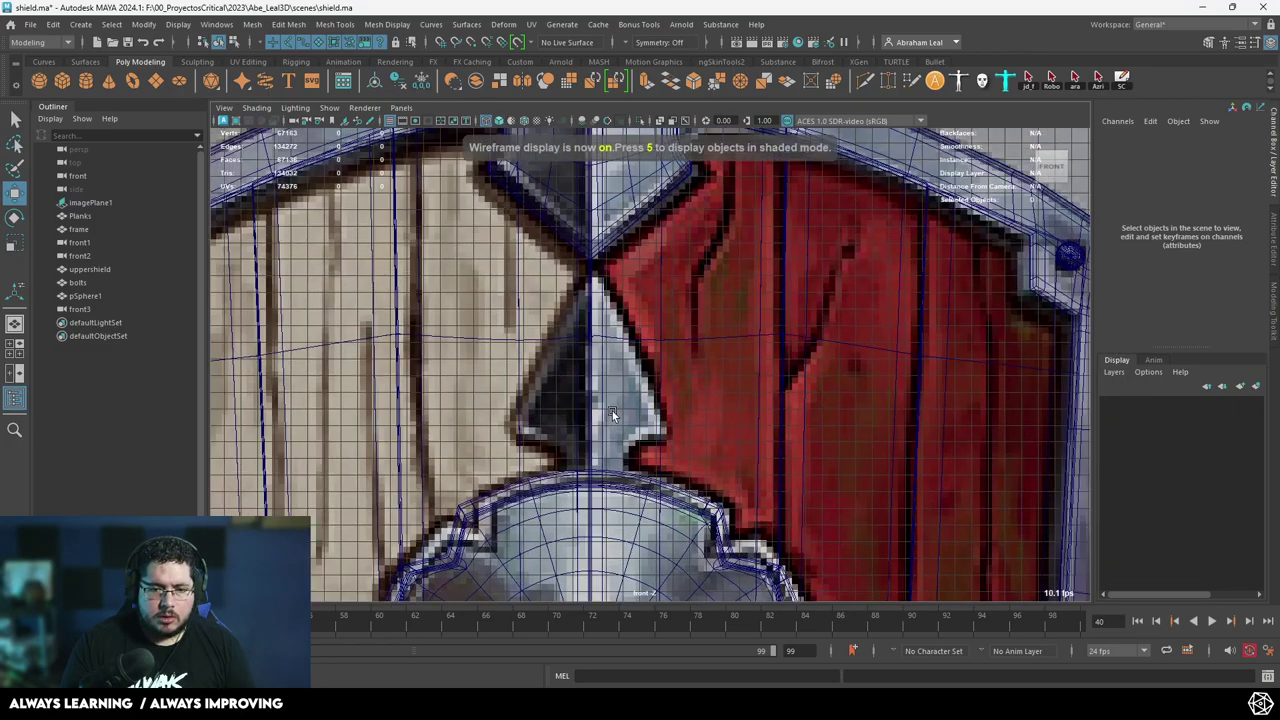
{"action": "scroll", "coordinate": [612, 411], "scroll_direction": "up", "scroll_amount": 4}
{"action": "scroll", "coordinate": [630, 255], "scroll_direction": "up", "scroll_amount": 2}
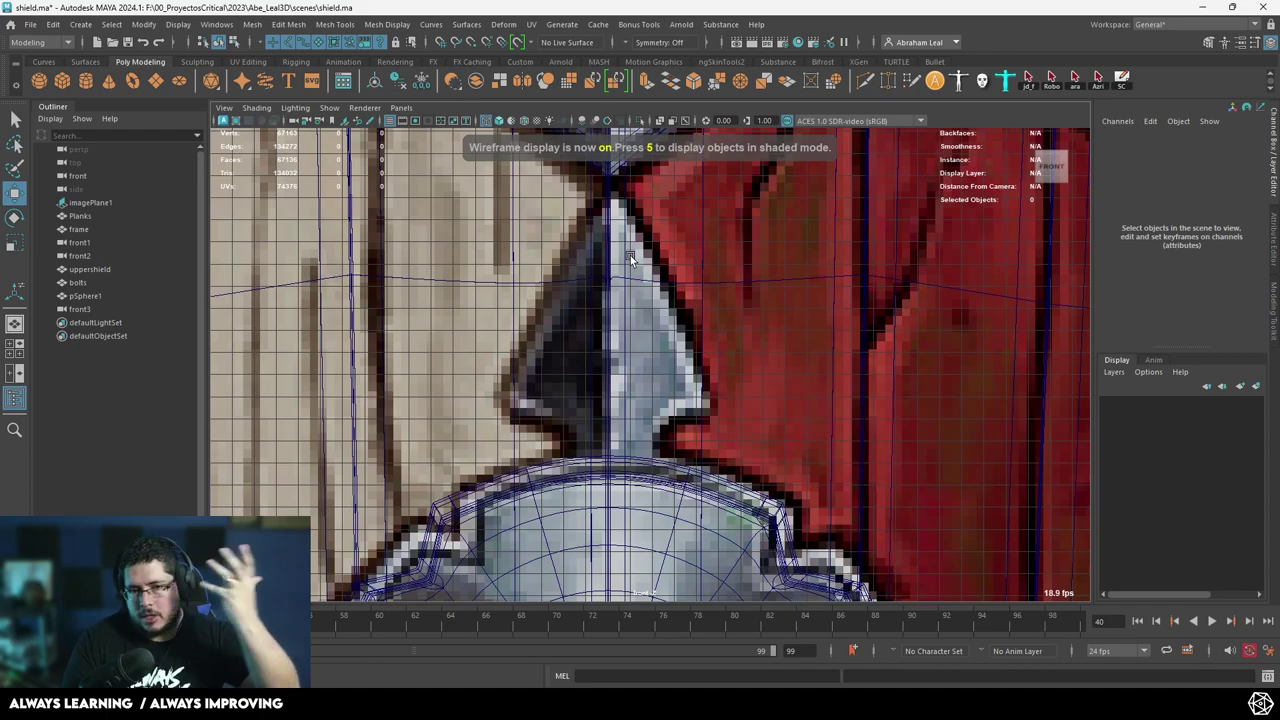
Create a four-sided polygon with Create Polygon at the upper tip of the spike's right half.
{"action": "left_click", "coordinate": [368, 26]}
{"action": "mouse_move", "coordinate": [330, 26]}
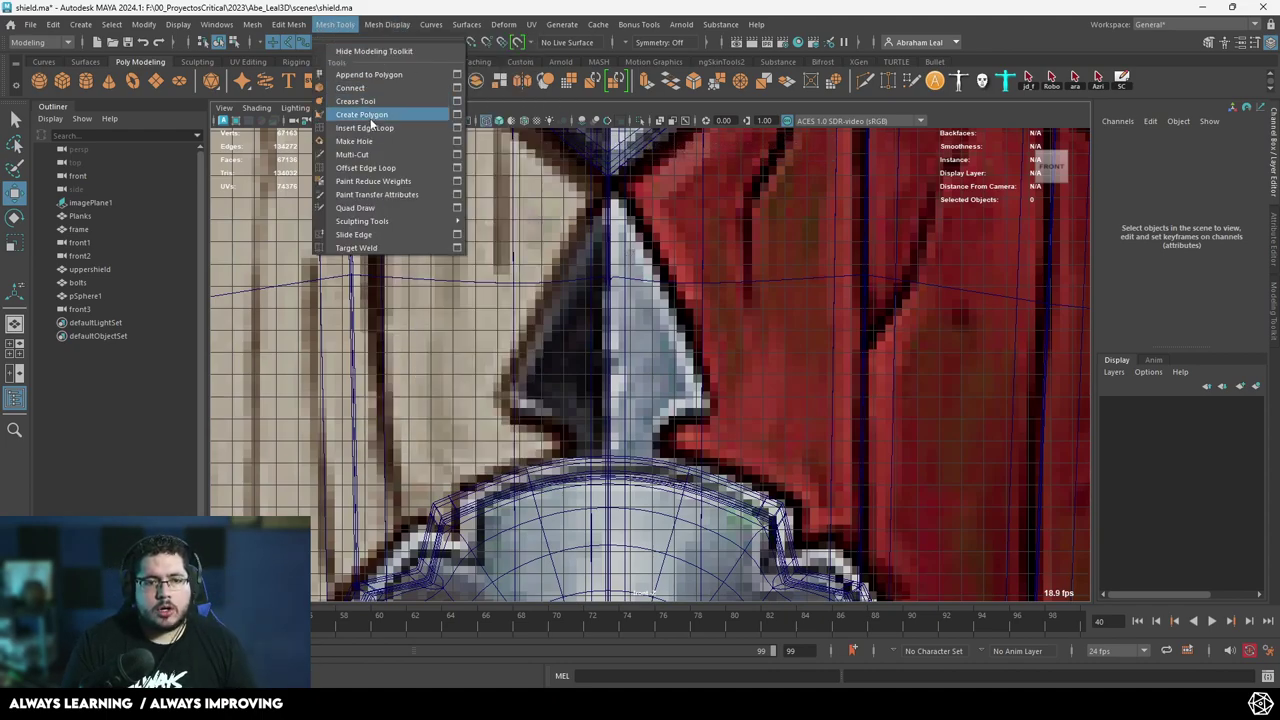
{"action": "left_click", "coordinate": [361, 114]}
{"action": "scroll", "coordinate": [625, 235], "scroll_direction": "up", "scroll_amount": 3}
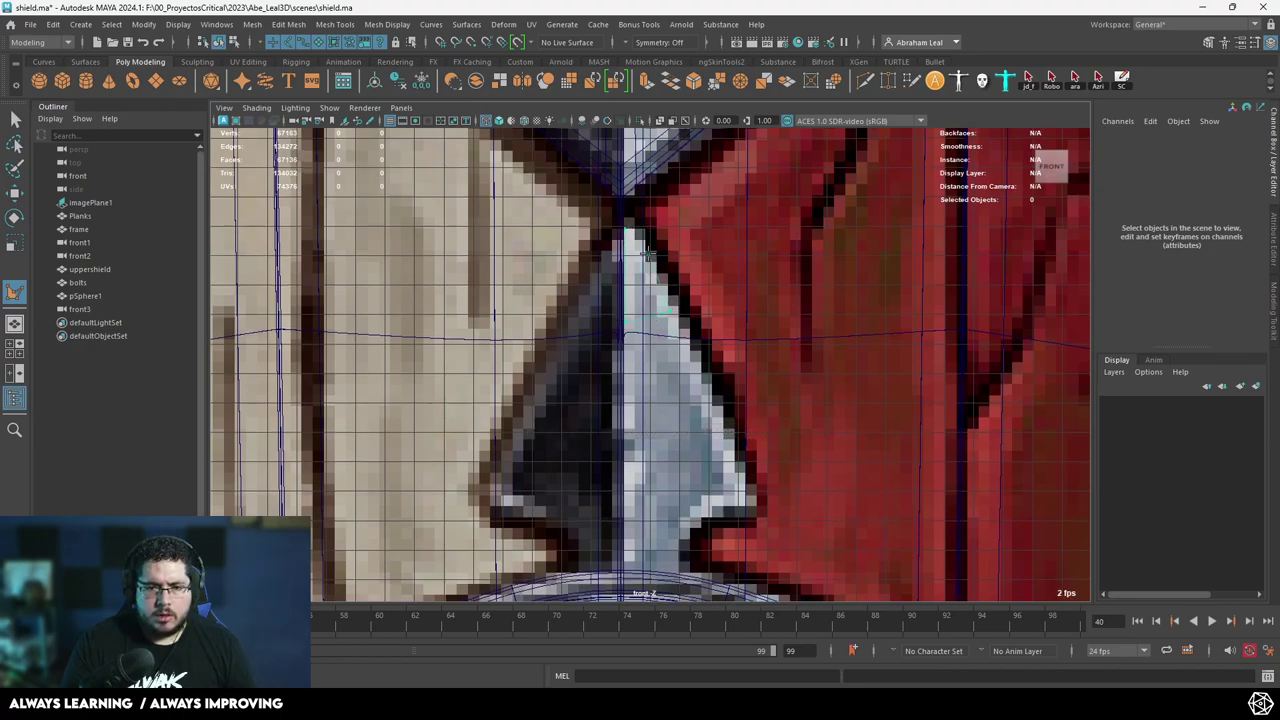
{"action": "key", "text": "Return"}
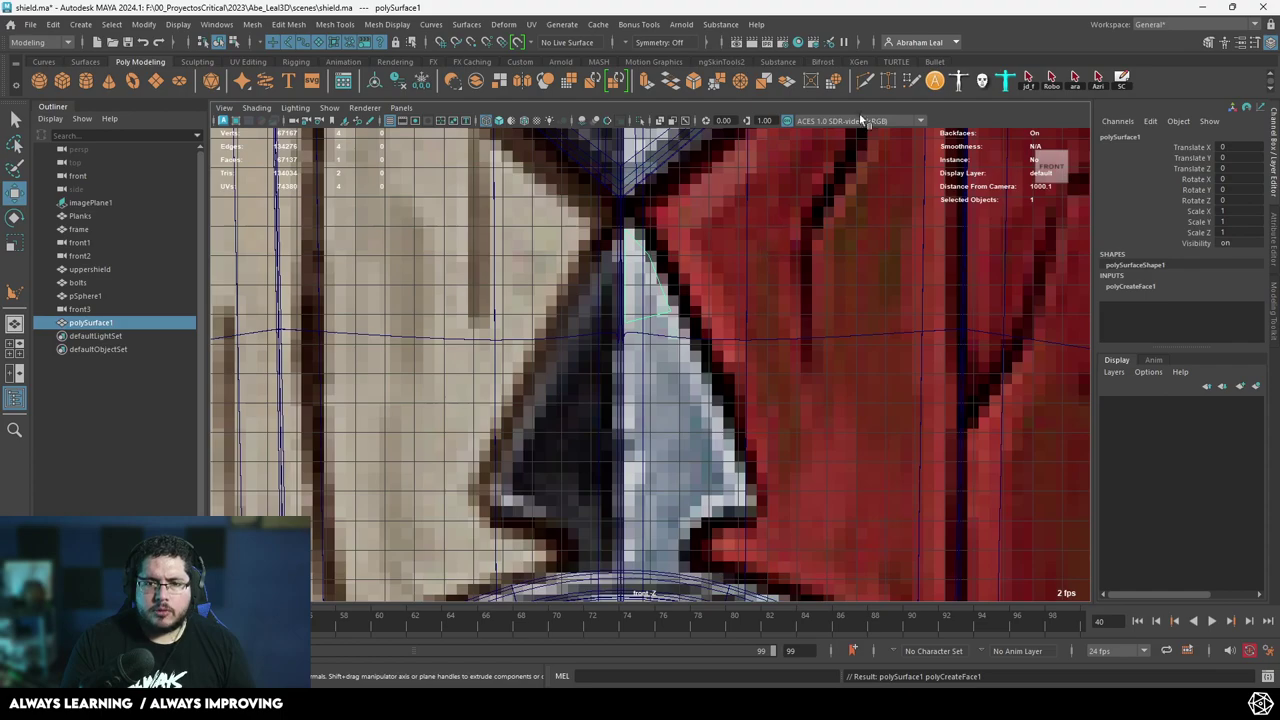
Use Quad Draw to extend the mesh down the right side of the spike's centre line and around its neck to the boss.
{"action": "left_click", "coordinate": [908, 84]}
{"action": "middle_click_drag", "start_coordinate": [722, 406], "coordinate": [729, 351], "text": "alt"}
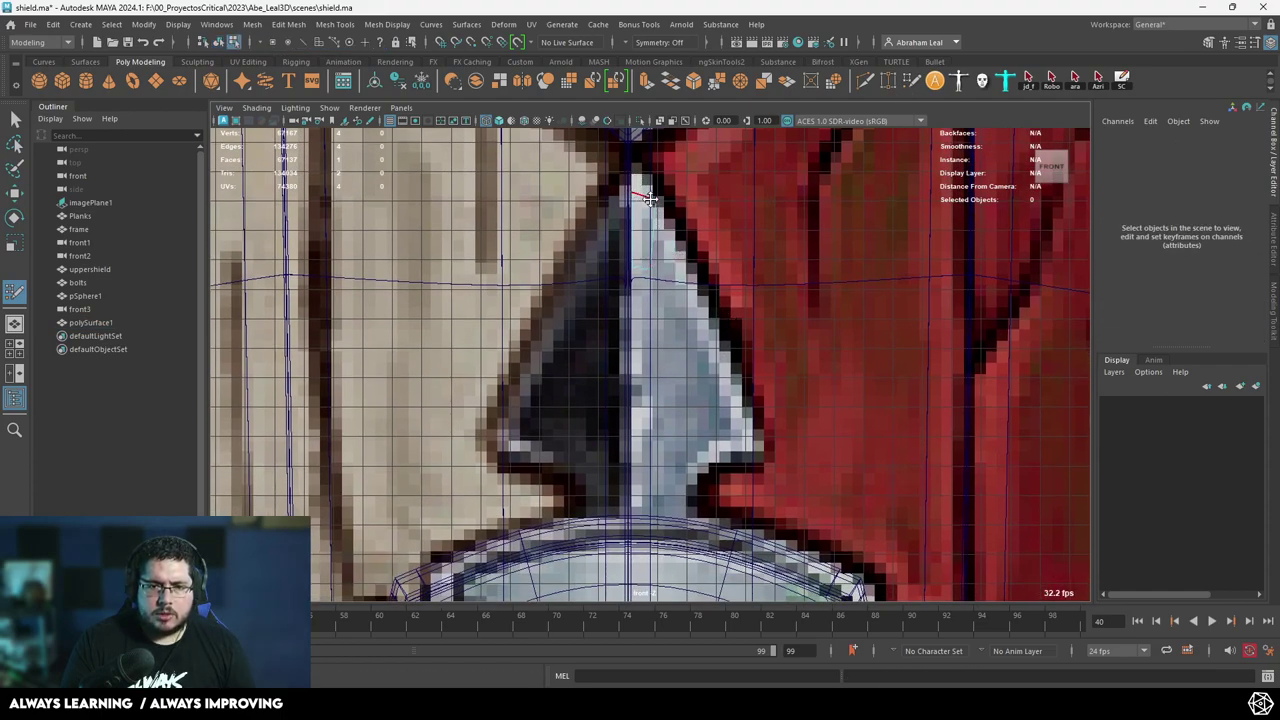
{"action": "scroll", "coordinate": [644, 290], "scroll_direction": "up", "scroll_amount": 2}
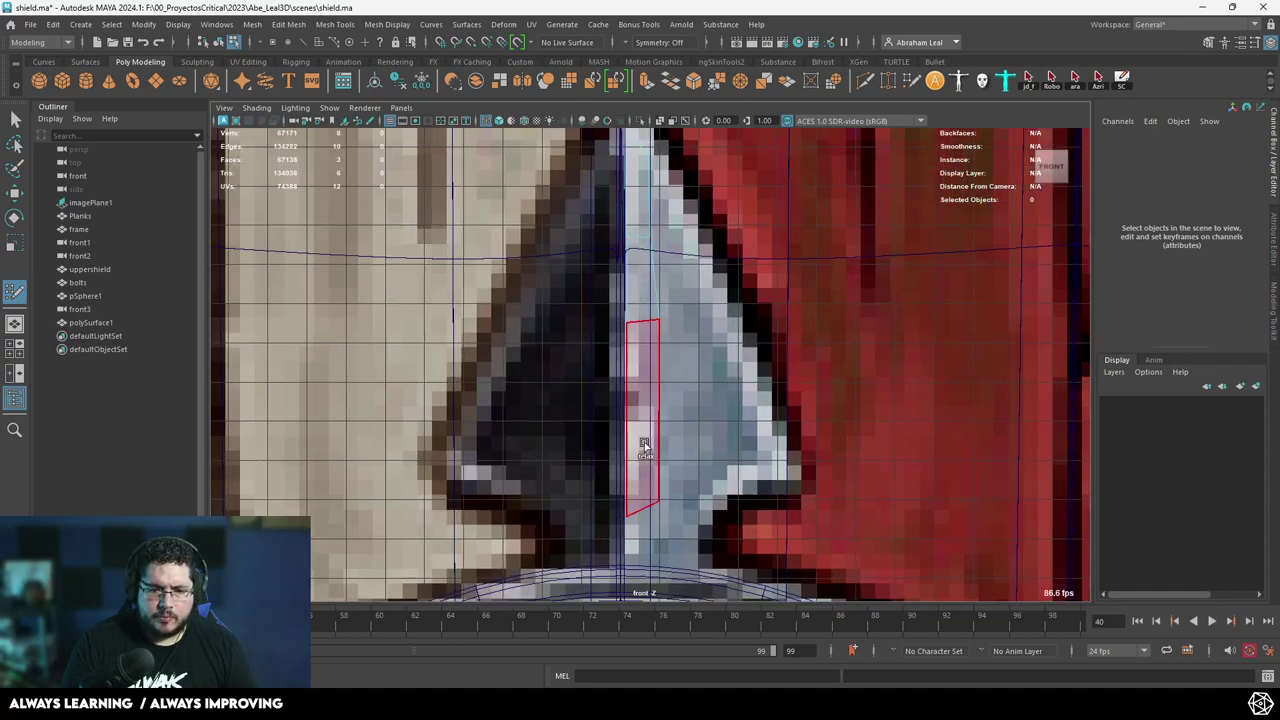
{"action": "middle_click_drag", "start_coordinate": [644, 446], "coordinate": [649, 339], "text": "alt"}
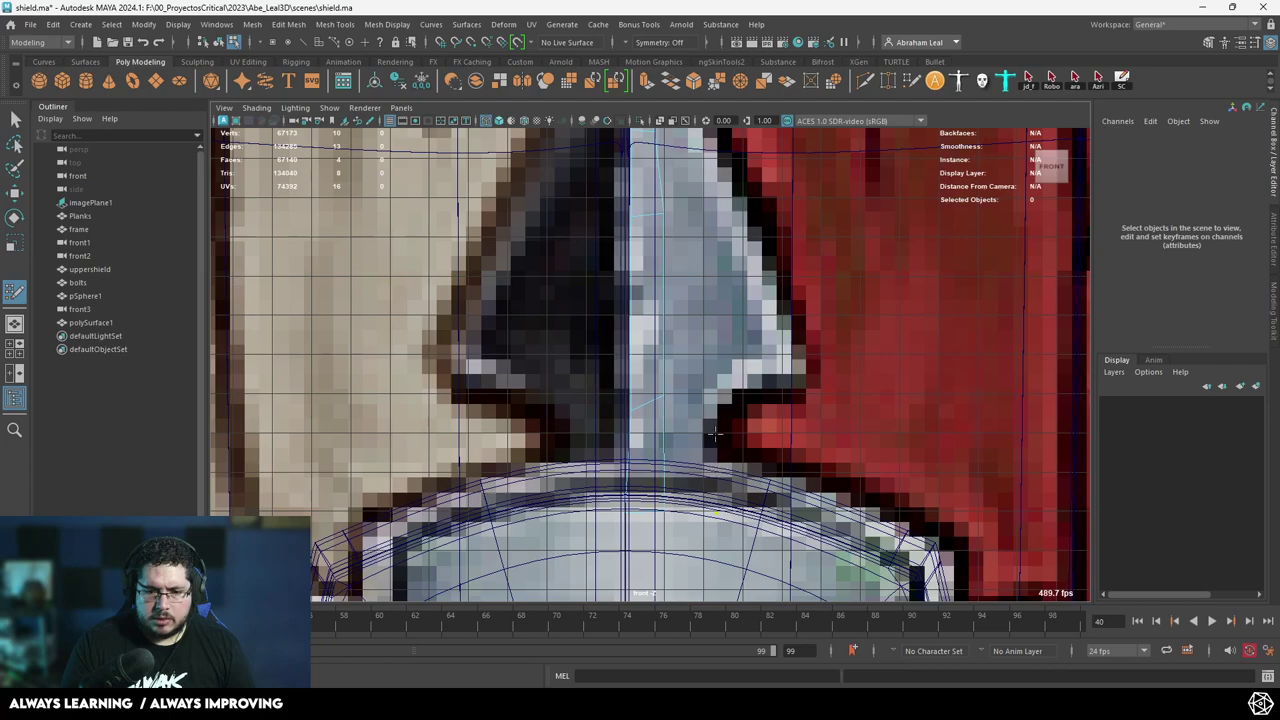
{"action": "scroll", "coordinate": [740, 428], "scroll_direction": "up", "scroll_amount": 2}
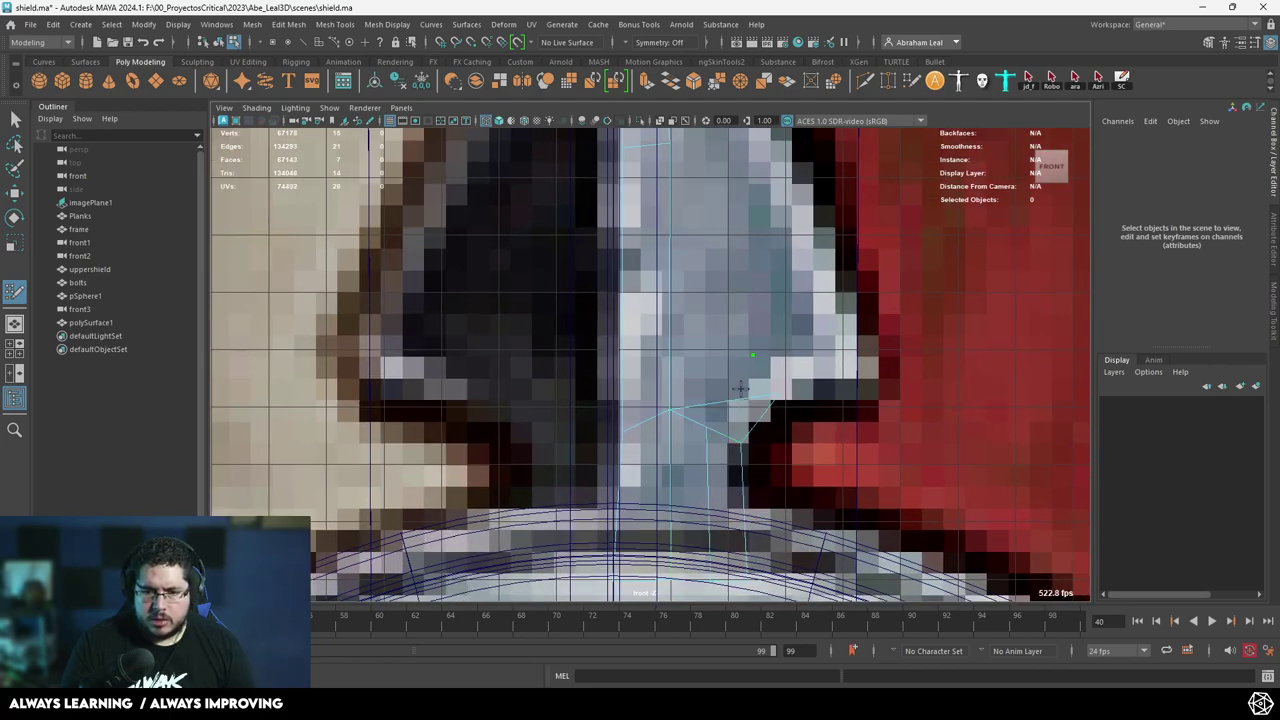
Fill quads around the spike's lower notch and barb corner, starting the border strip up its outer edge.
{"action": "left_click", "coordinate": [749, 394], "text": "shift"}
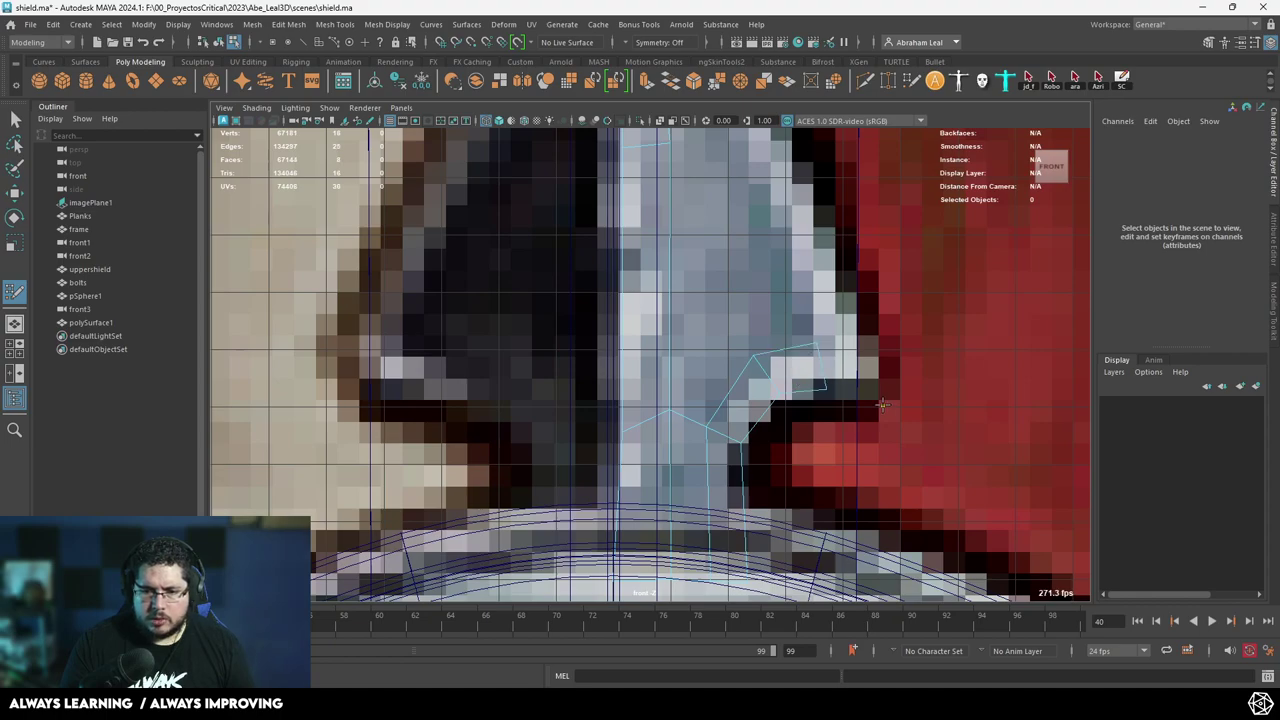
{"action": "left_click", "coordinate": [882, 350], "text": "shift"}
{"action": "scroll", "coordinate": [772, 398], "scroll_direction": "down", "scroll_amount": 5}
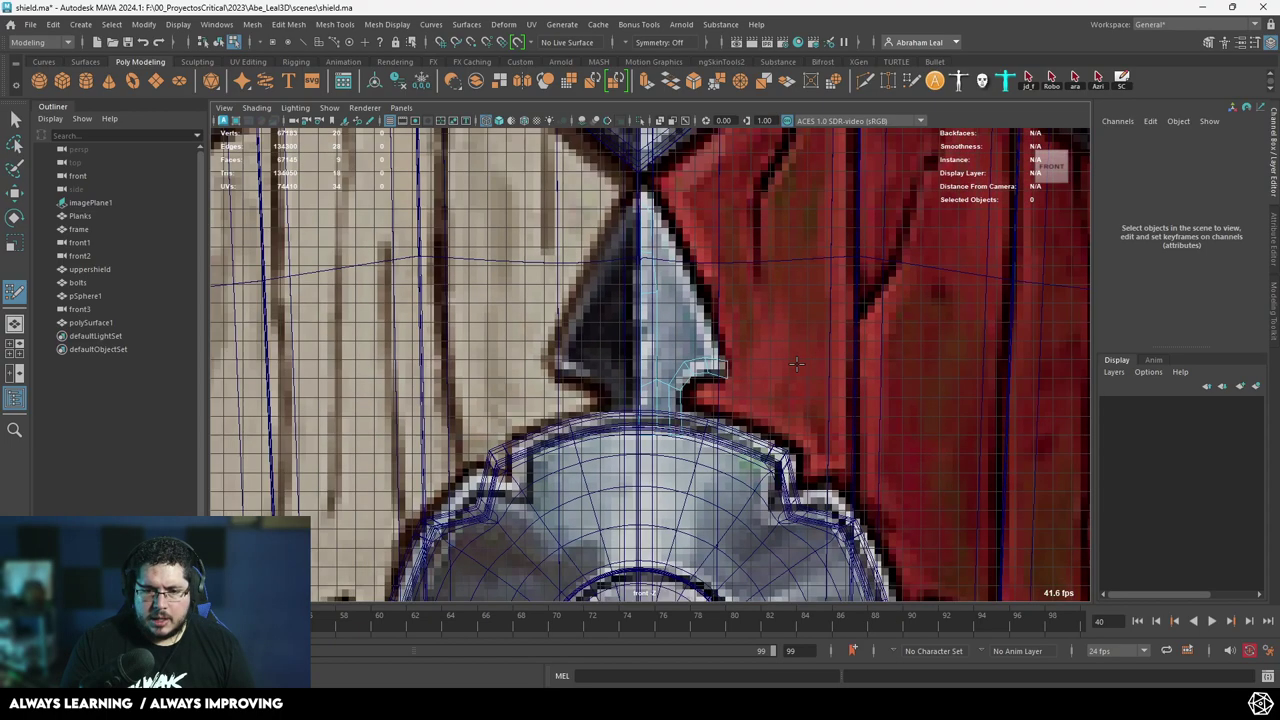
{"action": "scroll", "coordinate": [744, 416], "scroll_direction": "up", "scroll_amount": 5}
{"action": "left_click", "coordinate": [751, 338], "text": "shift"}
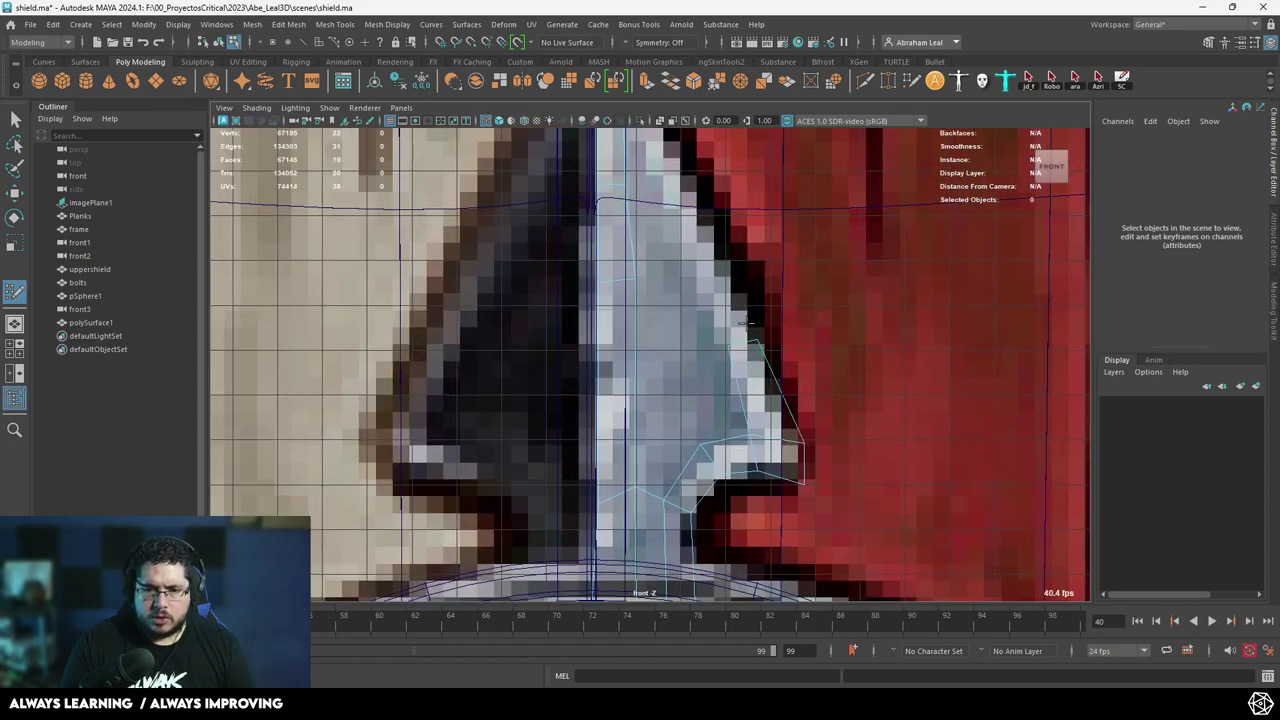
Extend the outer border strip upward and pull the top of the centre strip to the spike's pointed tip.
{"action": "middle_click_drag", "start_coordinate": [751, 338], "coordinate": [766, 405], "text": "alt"}
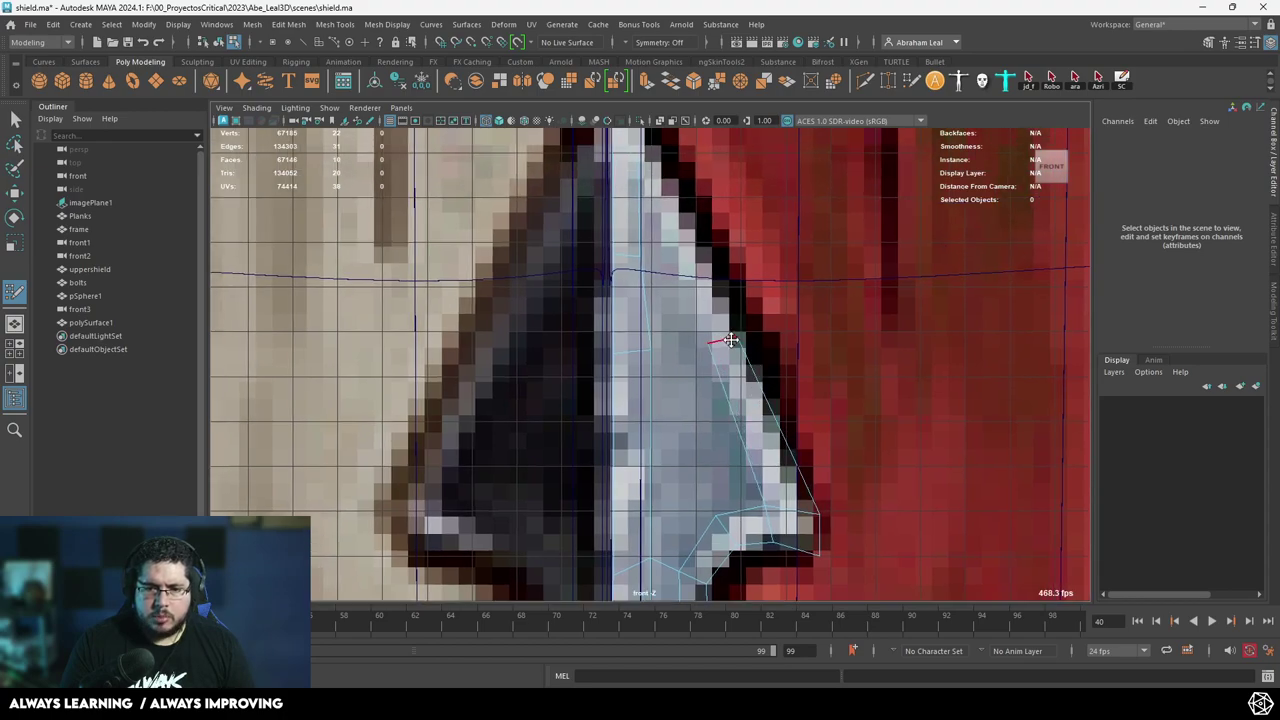
{"action": "middle_click_drag", "start_coordinate": [684, 277], "coordinate": [758, 484], "text": "alt"}
{"action": "left_click", "coordinate": [729, 387], "text": "shift"}
{"action": "scroll", "coordinate": [690, 370], "scroll_direction": "up", "scroll_amount": 1}
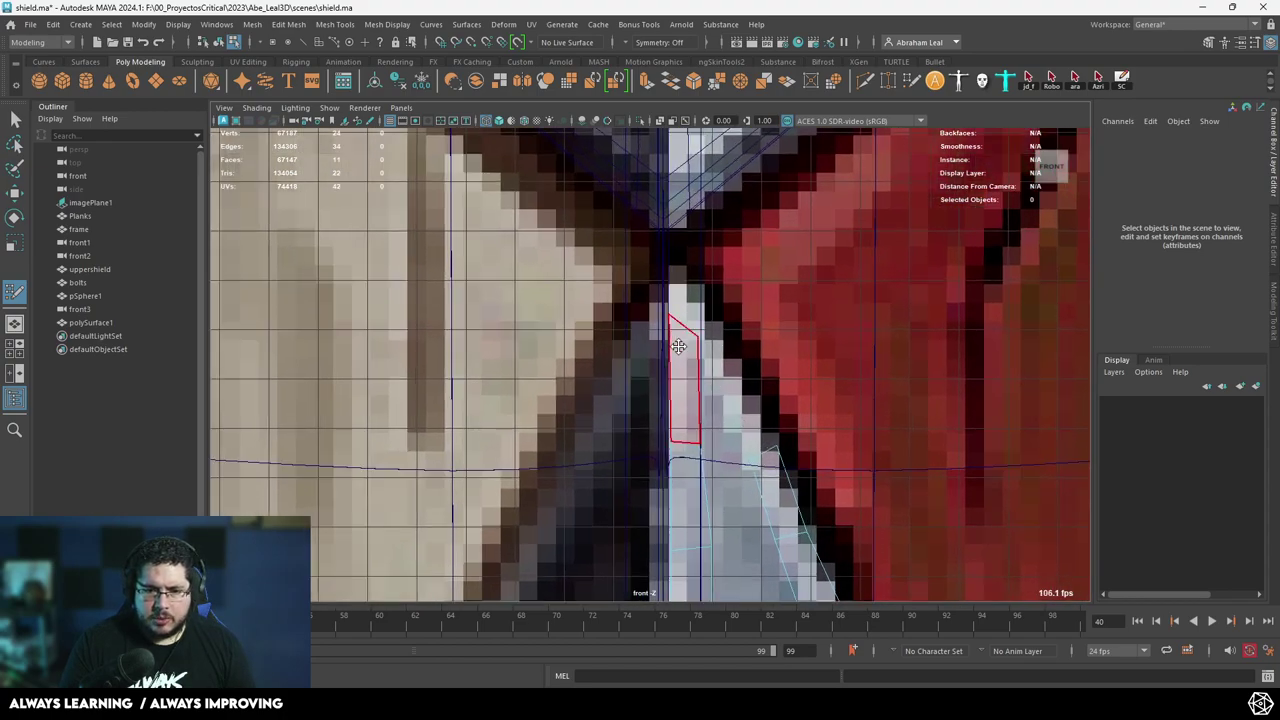
{"action": "scroll", "coordinate": [686, 326], "scroll_direction": "up", "scroll_amount": 3}
{"action": "scroll", "coordinate": [683, 320], "scroll_direction": "down", "scroll_amount": 3}
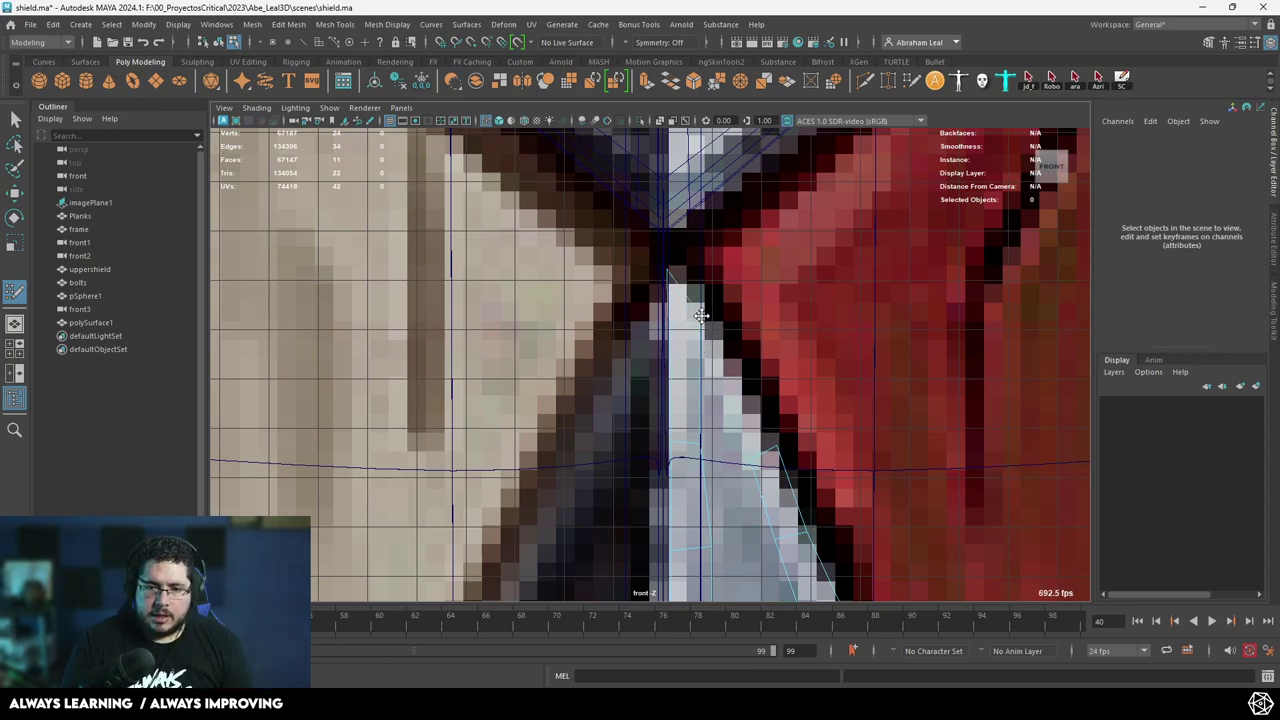
Insert an edge across the centre strip near the tip and bridge it to the outer border strip, merging the touching vertices.
{"action": "left_click", "coordinate": [695, 361], "text": "ctrl"}
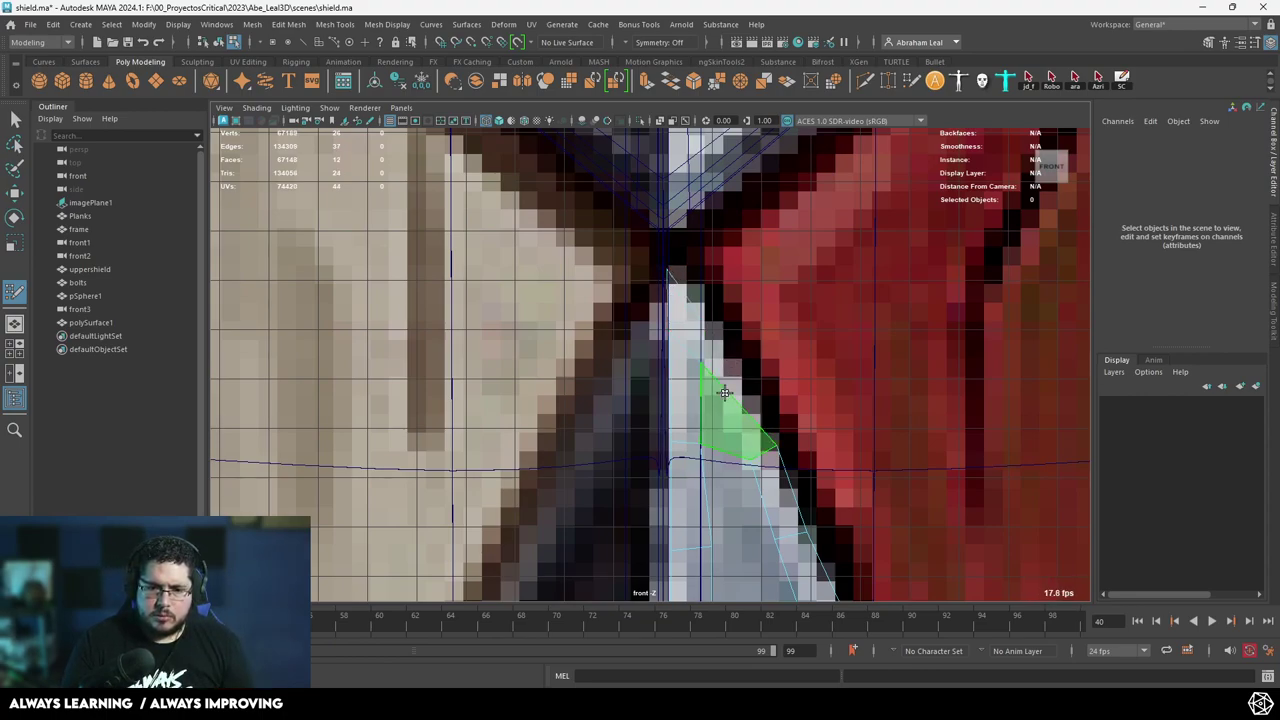
{"action": "scroll", "coordinate": [727, 401], "scroll_direction": "up", "scroll_amount": 3}
{"action": "scroll", "coordinate": [728, 393], "scroll_direction": "down", "scroll_amount": 3}
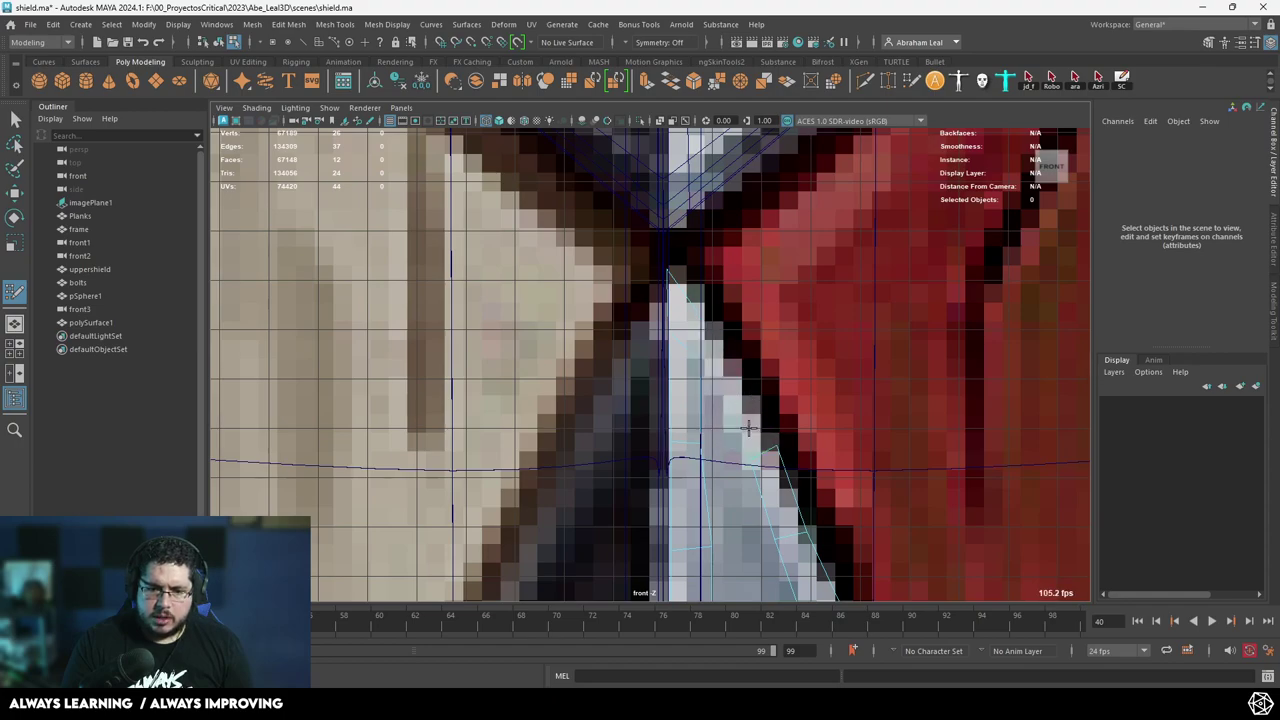
{"action": "scroll", "coordinate": [748, 428], "scroll_direction": "up", "scroll_amount": 2}
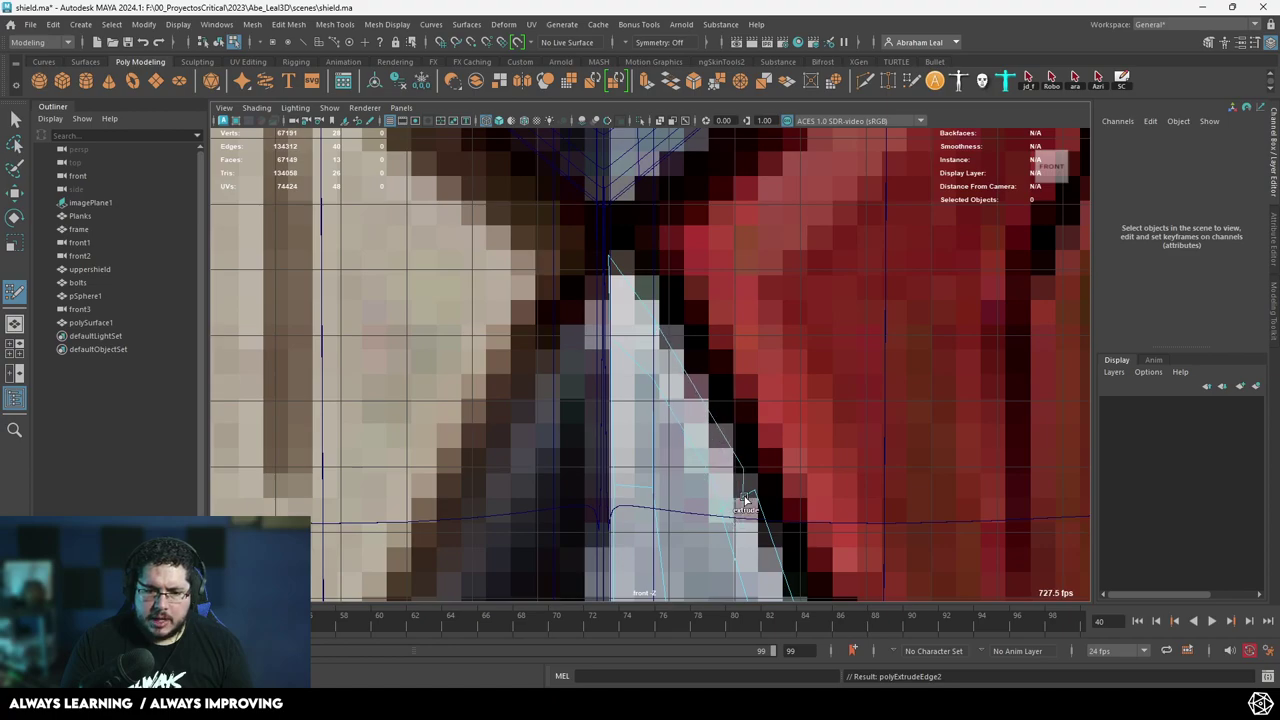
{"action": "scroll", "coordinate": [742, 494], "scroll_direction": "up", "scroll_amount": 3}
{"action": "scroll", "coordinate": [713, 494], "scroll_direction": "down", "scroll_amount": 3}
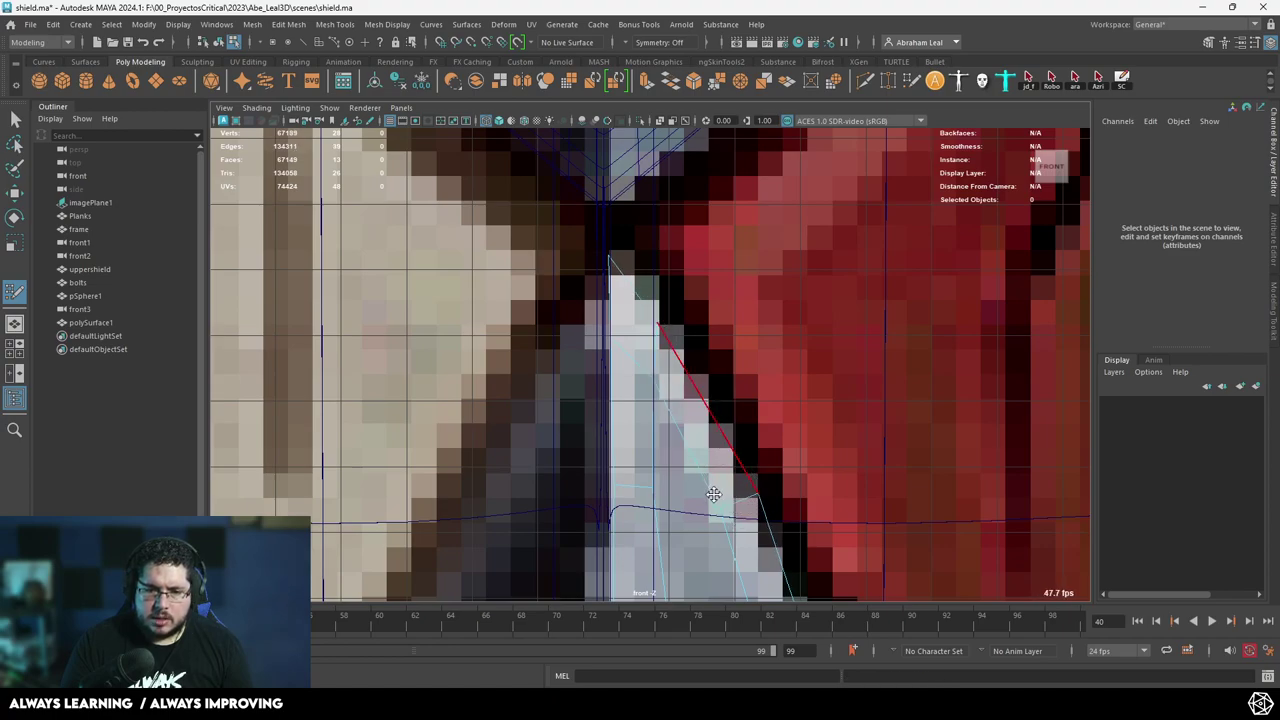
Split the upper strips and fill the gap between the centre and border strips with quads.
{"action": "scroll", "coordinate": [716, 484], "scroll_direction": "down", "scroll_amount": 2}
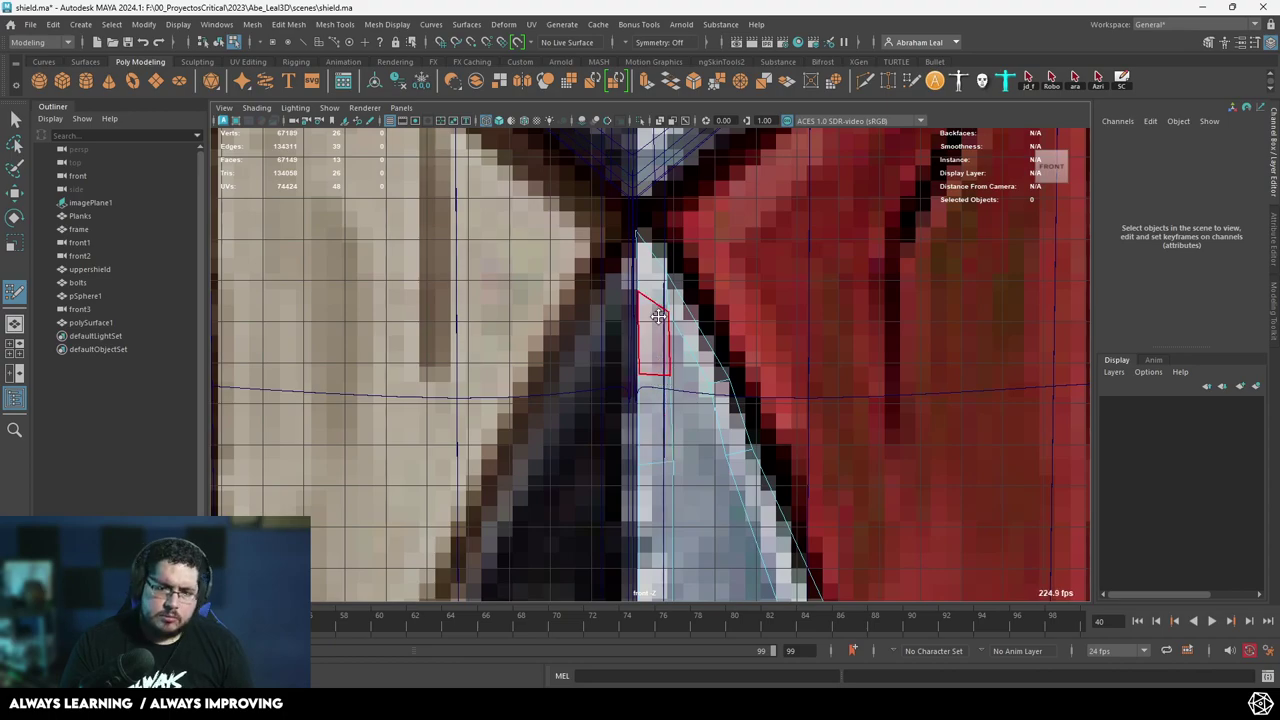
{"action": "middle_click_drag", "start_coordinate": [685, 389], "coordinate": [669, 351], "text": "alt"}
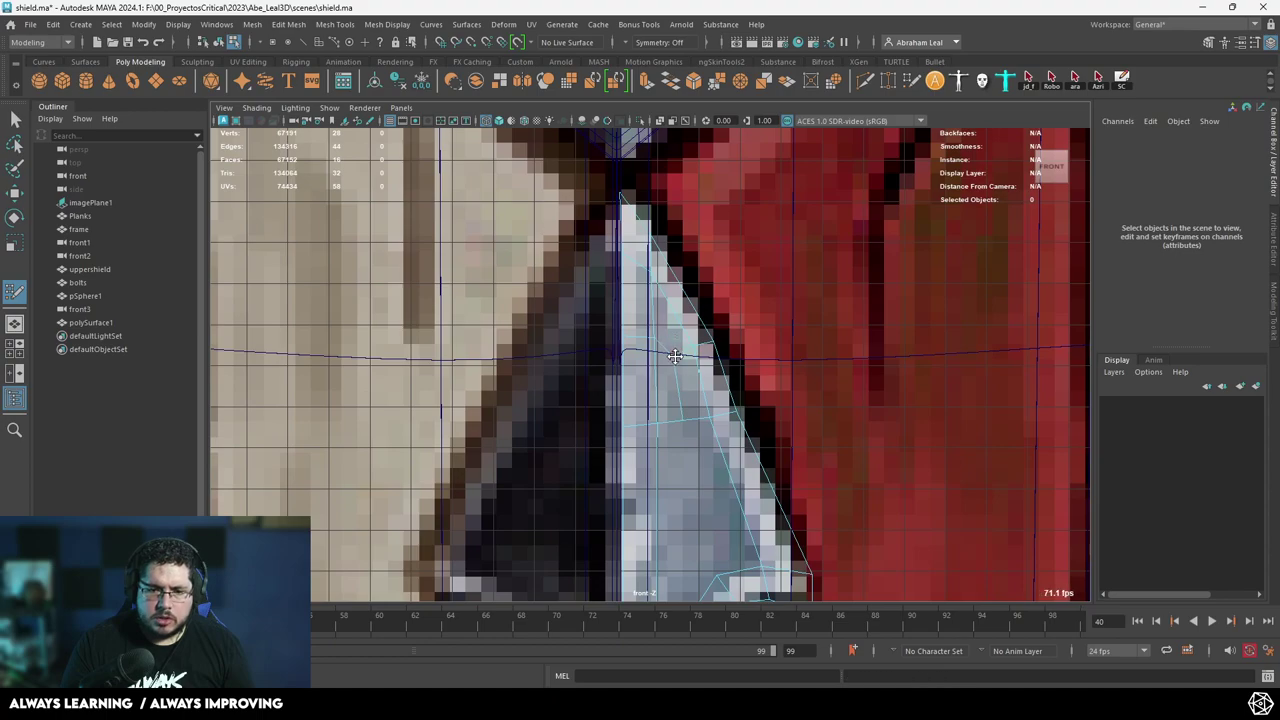
{"action": "scroll", "coordinate": [712, 425], "scroll_direction": "up", "scroll_amount": 1}
{"action": "middle_click_drag", "start_coordinate": [715, 430], "coordinate": [710, 283], "text": "alt"}
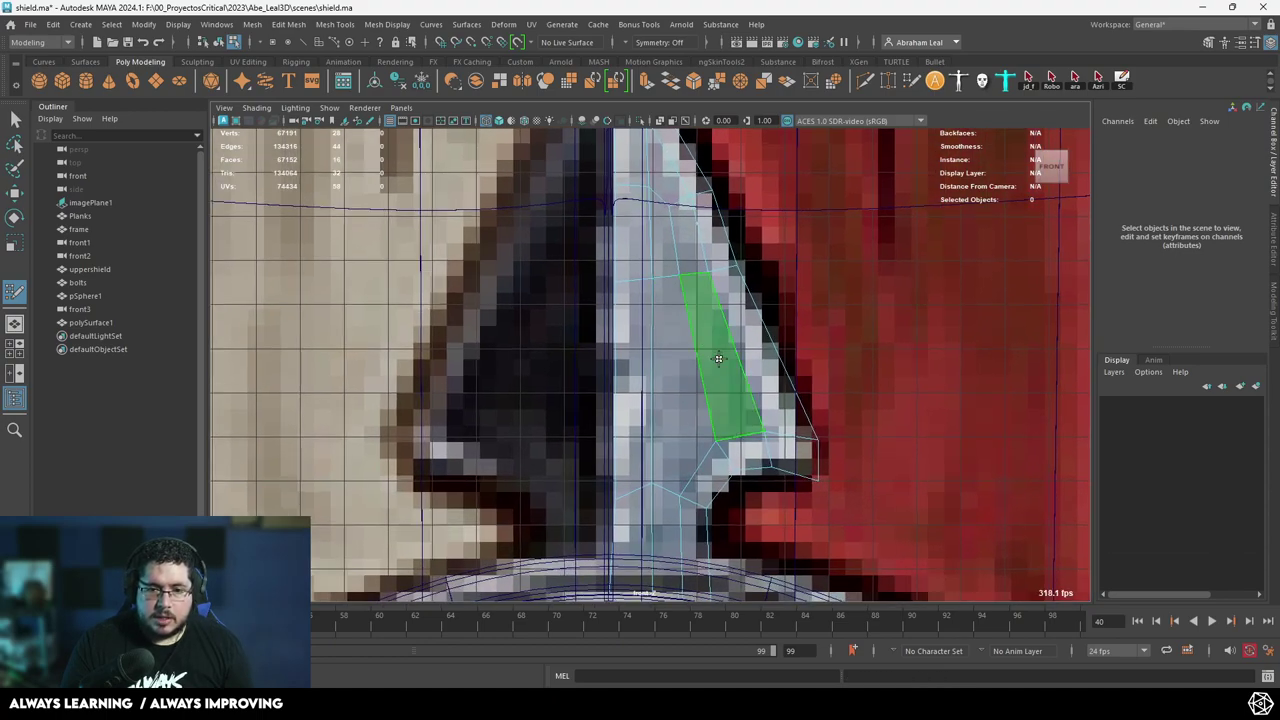
{"action": "left_click", "coordinate": [713, 358], "text": "shift"}
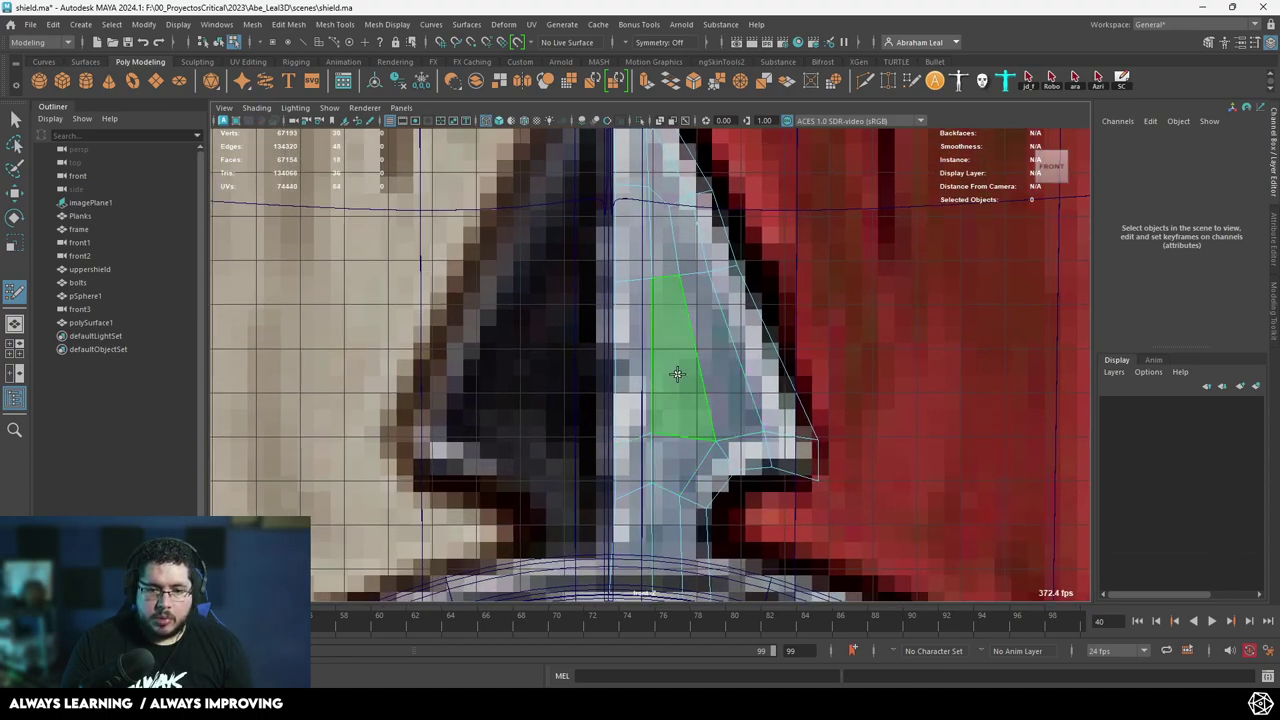
{"action": "key", "text": "Return"}
Leave Quad Draw and isolate the half-spike mesh in the front view as wireframe.
{"action": "scroll", "coordinate": [680, 375], "scroll_direction": "down", "scroll_amount": 4}
{"action": "key", "text": "5"}
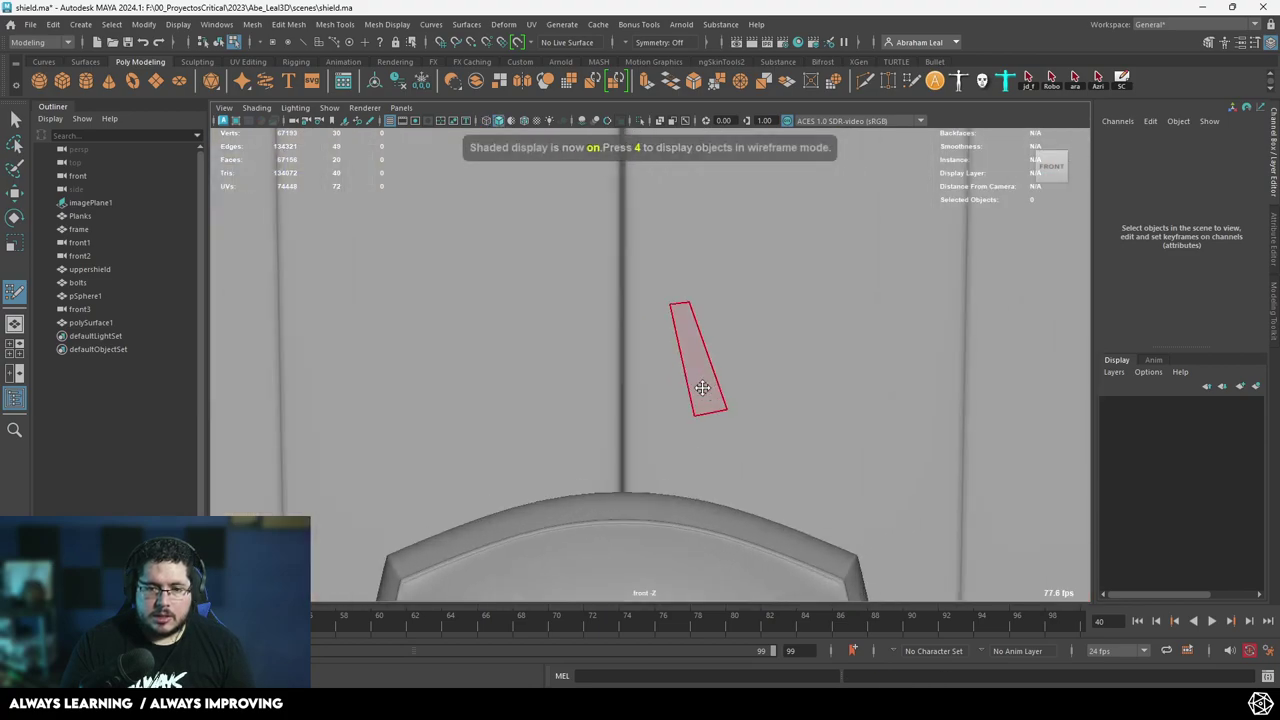
{"action": "key", "text": "q"}
{"action": "scroll", "coordinate": [677, 345], "scroll_direction": "down", "scroll_amount": 1}
{"action": "left_click", "coordinate": [641, 122]}
{"action": "key", "text": "4"}
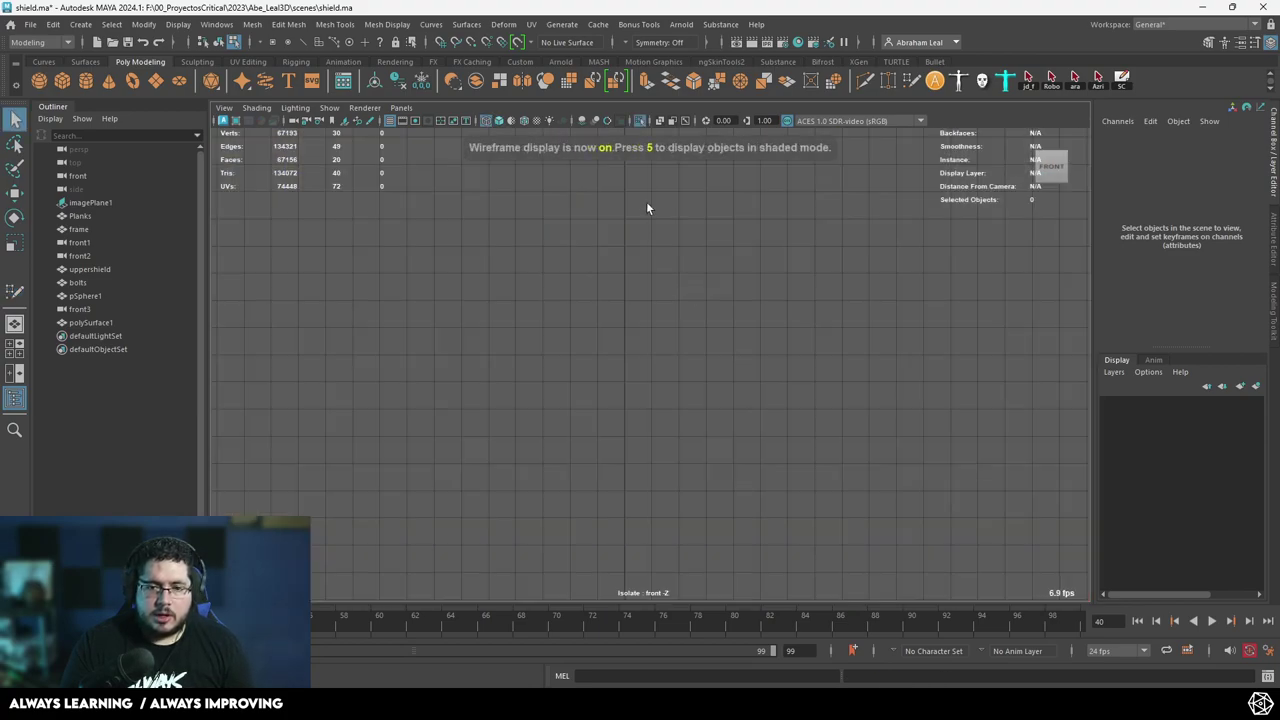
{"action": "left_click", "coordinate": [641, 122]}
{"action": "left_click", "coordinate": [638, 150]}
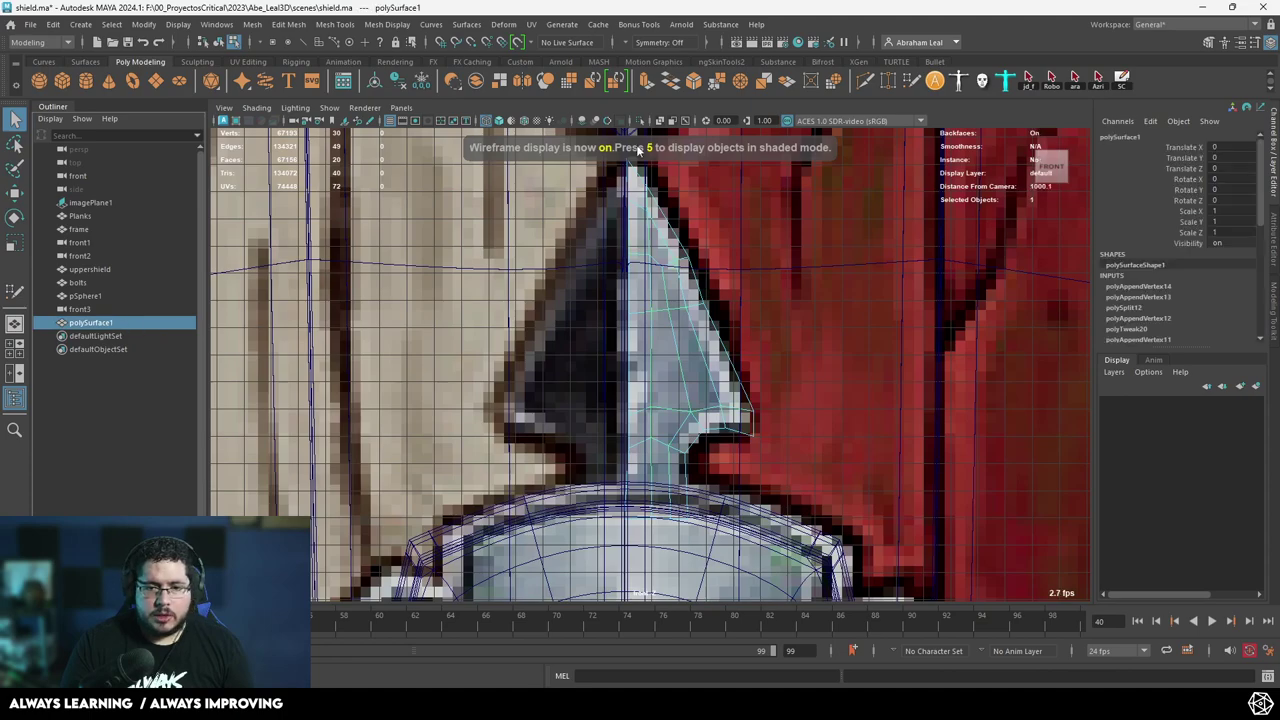
{"action": "left_click", "coordinate": [641, 122]}
{"action": "scroll", "coordinate": [681, 275], "scroll_direction": "up", "scroll_amount": 2}
{"action": "scroll", "coordinate": [650, 365], "scroll_direction": "down", "scroll_amount": 3}
{"action": "scroll", "coordinate": [647, 370], "scroll_direction": "up", "scroll_amount": 3}
Select all vertices along the half-spike's inner edge, align them vertically and snap them to the centre grid line.
{"action": "right_click_drag", "start_coordinate": [643, 310], "coordinate": [568, 312]}
{"action": "scroll", "coordinate": [568, 314], "scroll_direction": "down", "scroll_amount": 2}
{"action": "scroll", "coordinate": [568, 318], "scroll_direction": "down", "scroll_amount": 1}
{"action": "left_click_drag", "start_coordinate": [572, 222], "coordinate": [625, 588]}
{"action": "key", "text": "w"}
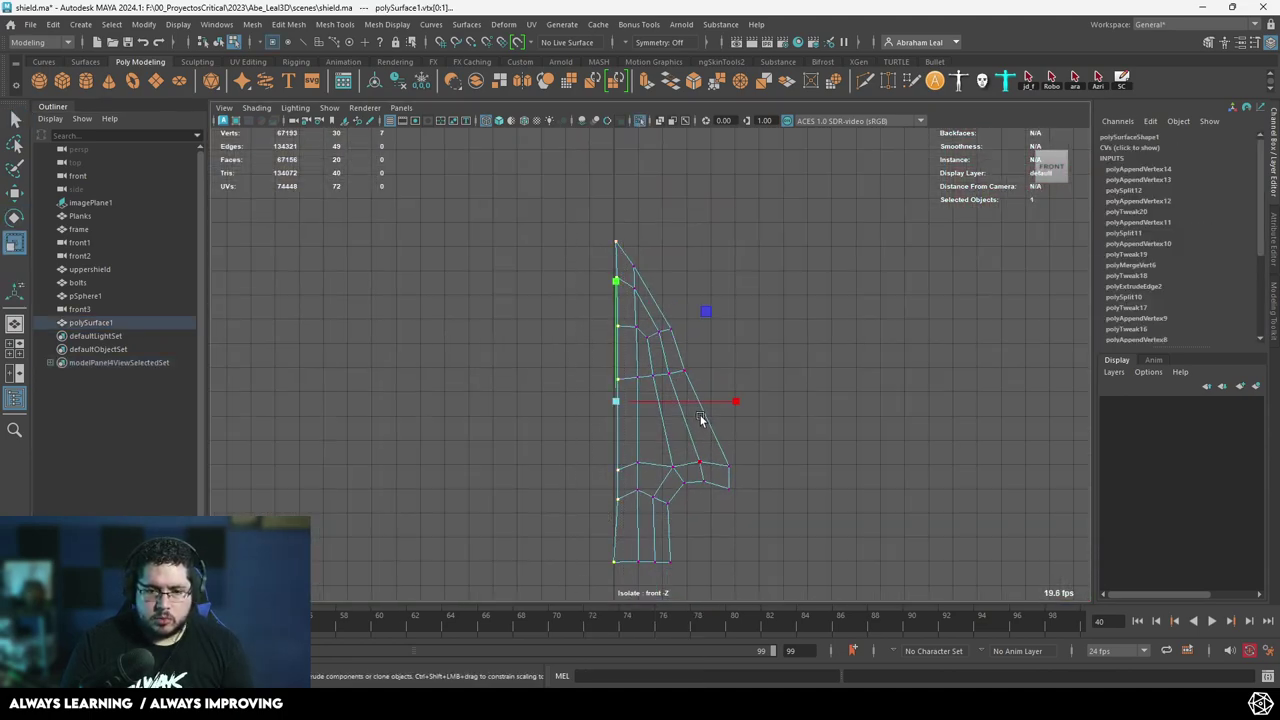
{"action": "key", "text": "w"}
{"action": "key", "text": "e"}
{"action": "key", "text": "w"}
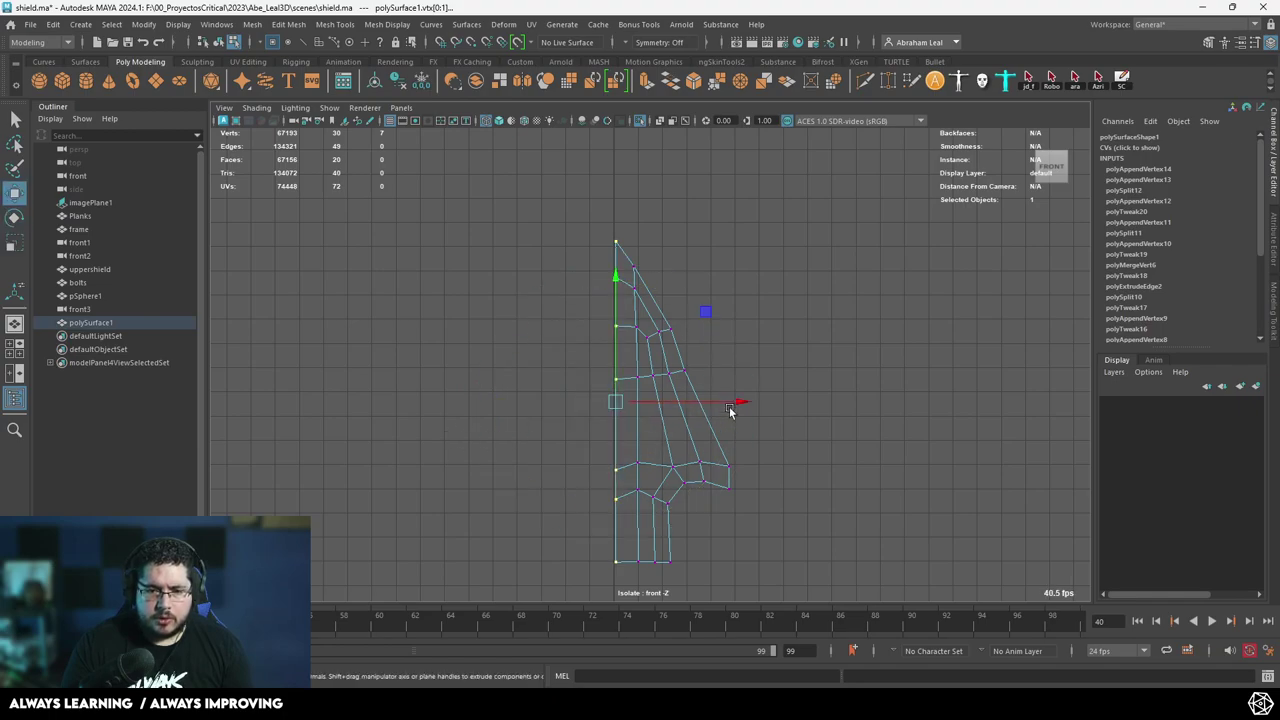
{"action": "left_click", "coordinate": [734, 408]}
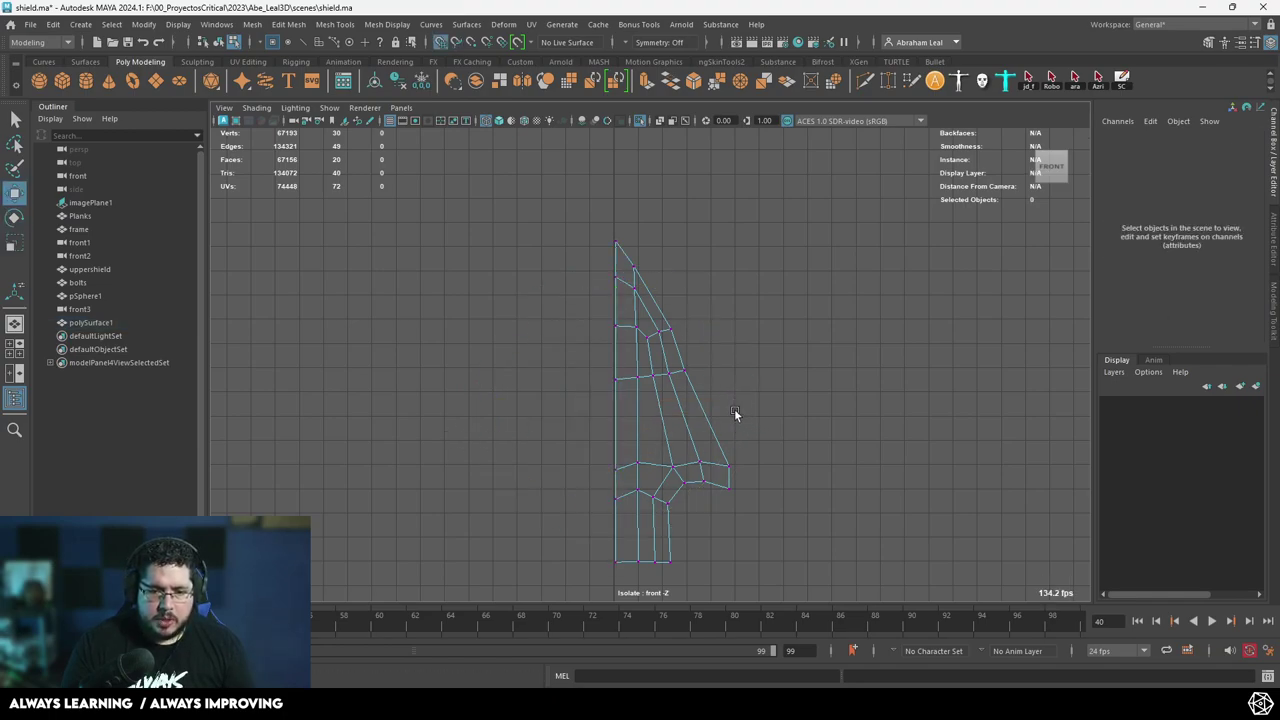
{"action": "left_click_drag", "start_coordinate": [571, 214], "coordinate": [625, 588]}
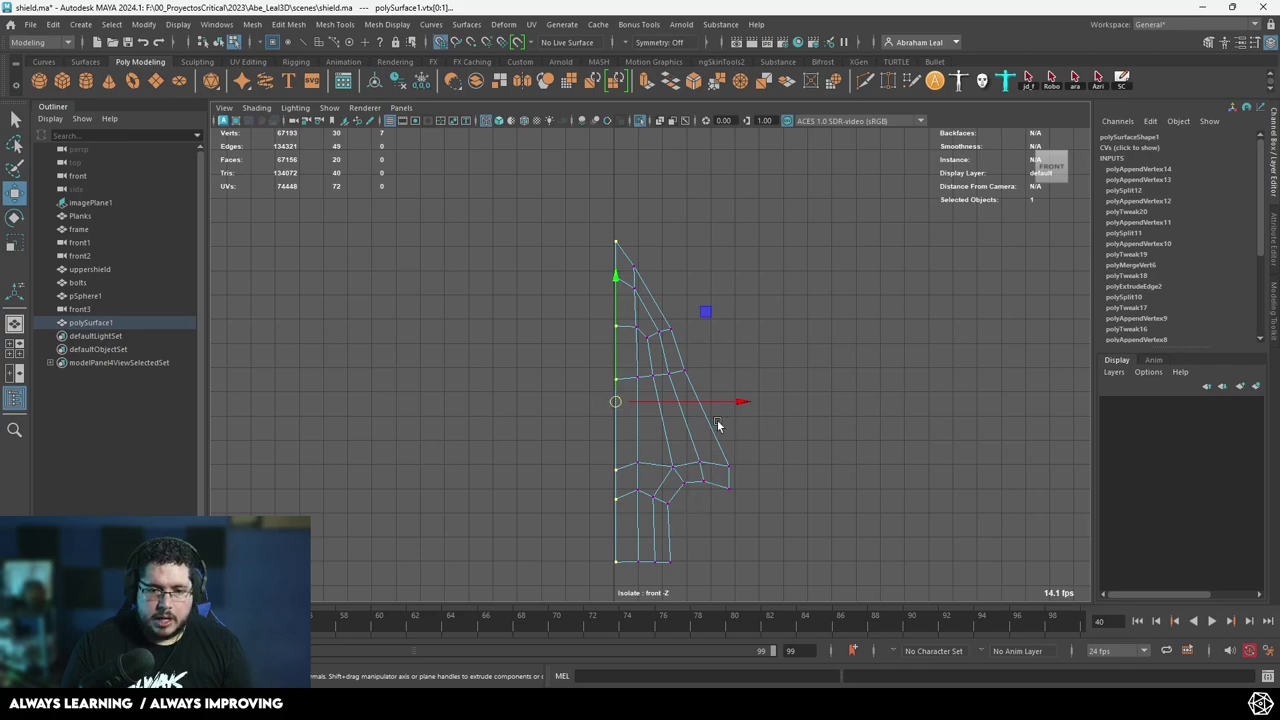
{"action": "left_click_drag", "start_coordinate": [712, 402], "coordinate": [614, 405]}
Lower the four inner vertices below the tip, refine the outer-edge vertices for even spacing and check the smooth preview.
{"action": "scroll", "coordinate": [641, 317], "scroll_direction": "up", "scroll_amount": 3}
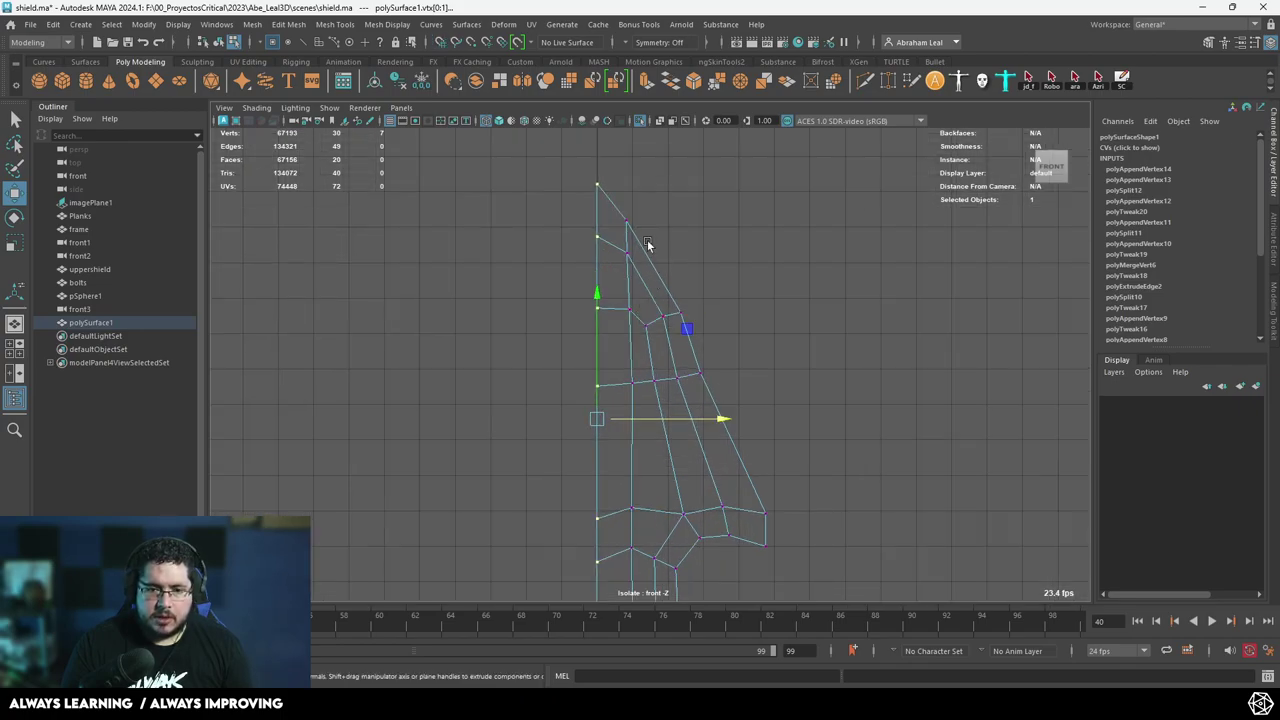
{"action": "left_click_drag", "start_coordinate": [631, 242], "coordinate": [531, 389]}
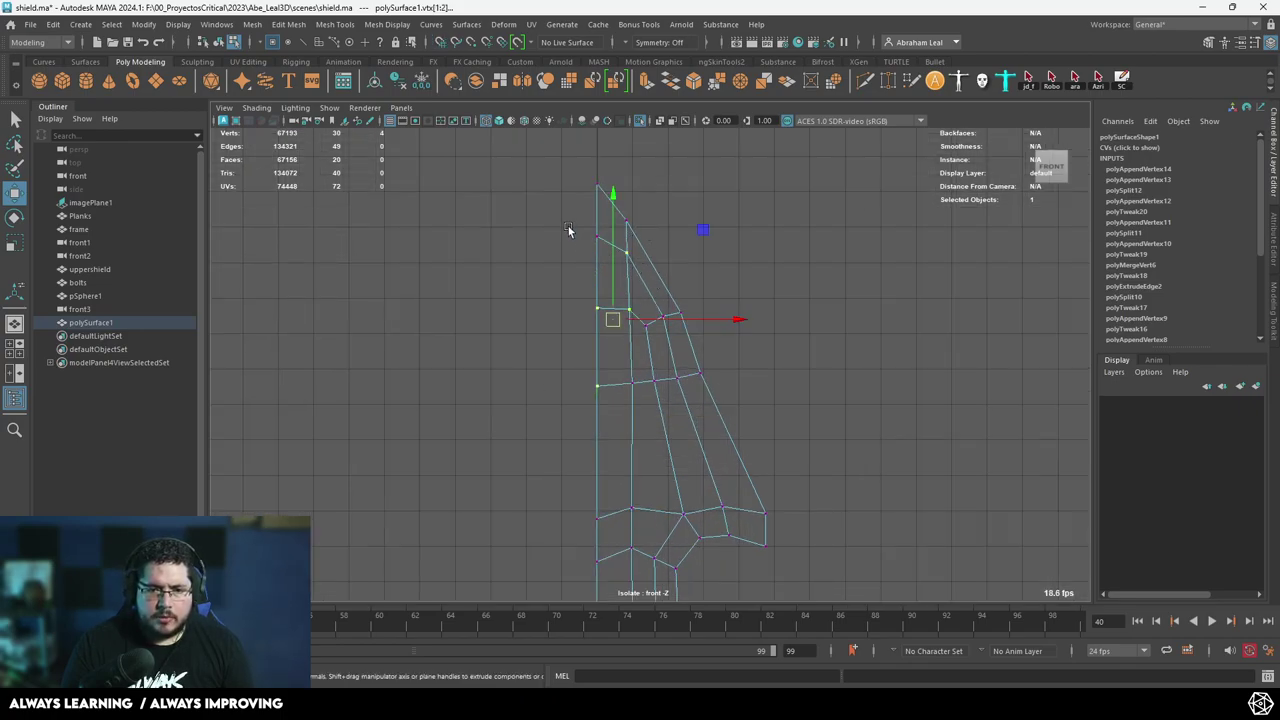
{"action": "left_click_drag", "start_coordinate": [626, 320], "coordinate": [640, 351]}
{"action": "left_click_drag", "start_coordinate": [614, 276], "coordinate": [615, 302]}
{"action": "key", "text": "ctrl+z"}
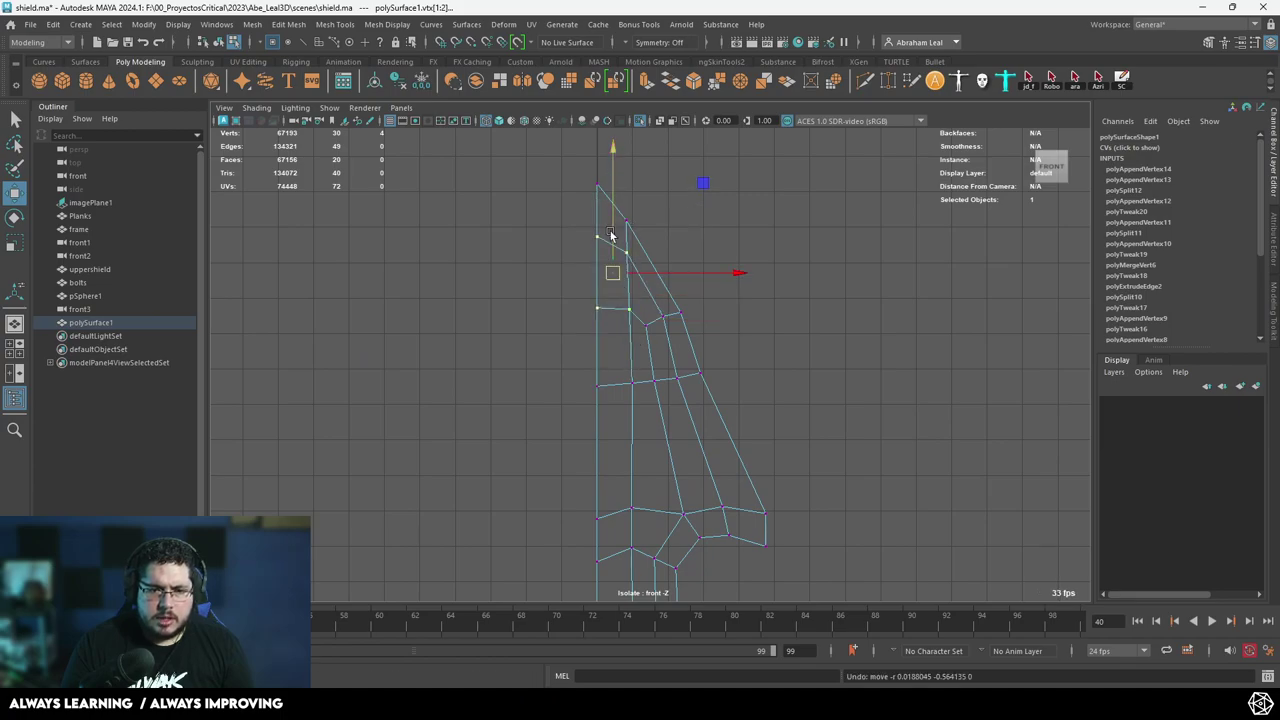
{"action": "left_click_drag", "start_coordinate": [611, 211], "coordinate": [613, 236]}
{"action": "left_click_drag", "start_coordinate": [675, 308], "coordinate": [655, 333]}
{"action": "left_click", "coordinate": [689, 313]}
{"action": "left_click", "coordinate": [679, 315]}
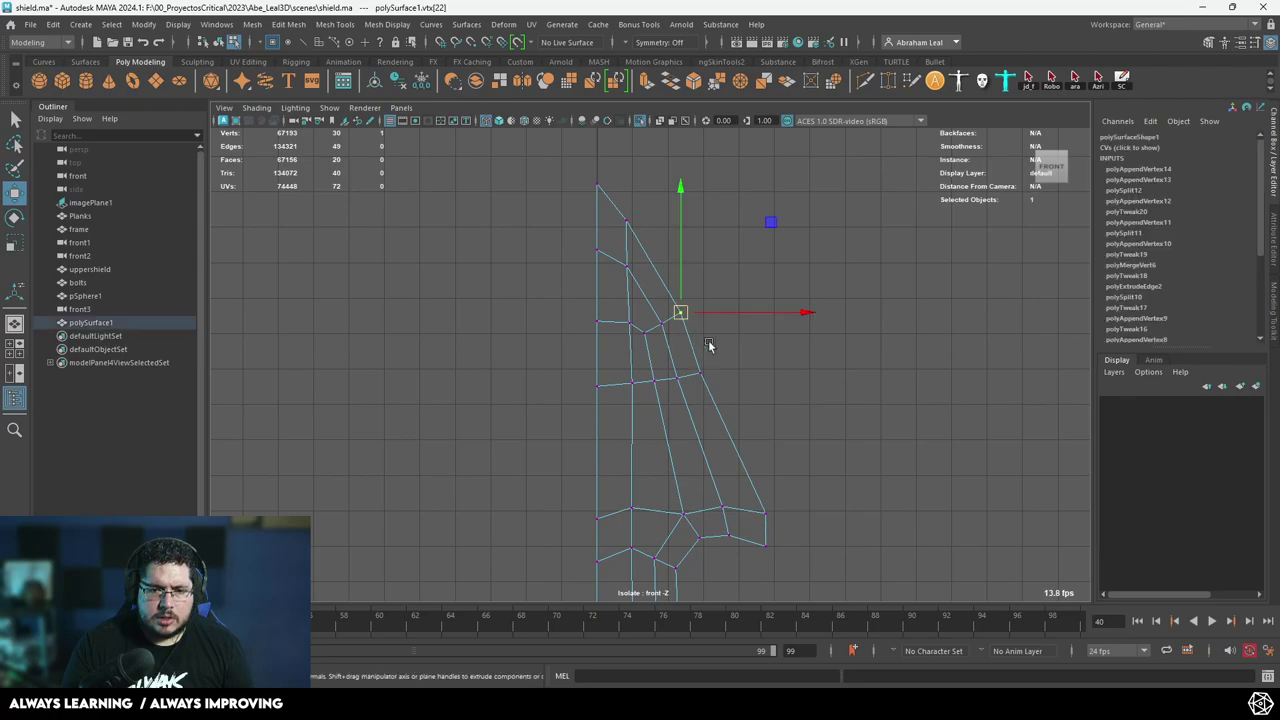
{"action": "left_click", "coordinate": [704, 372]}
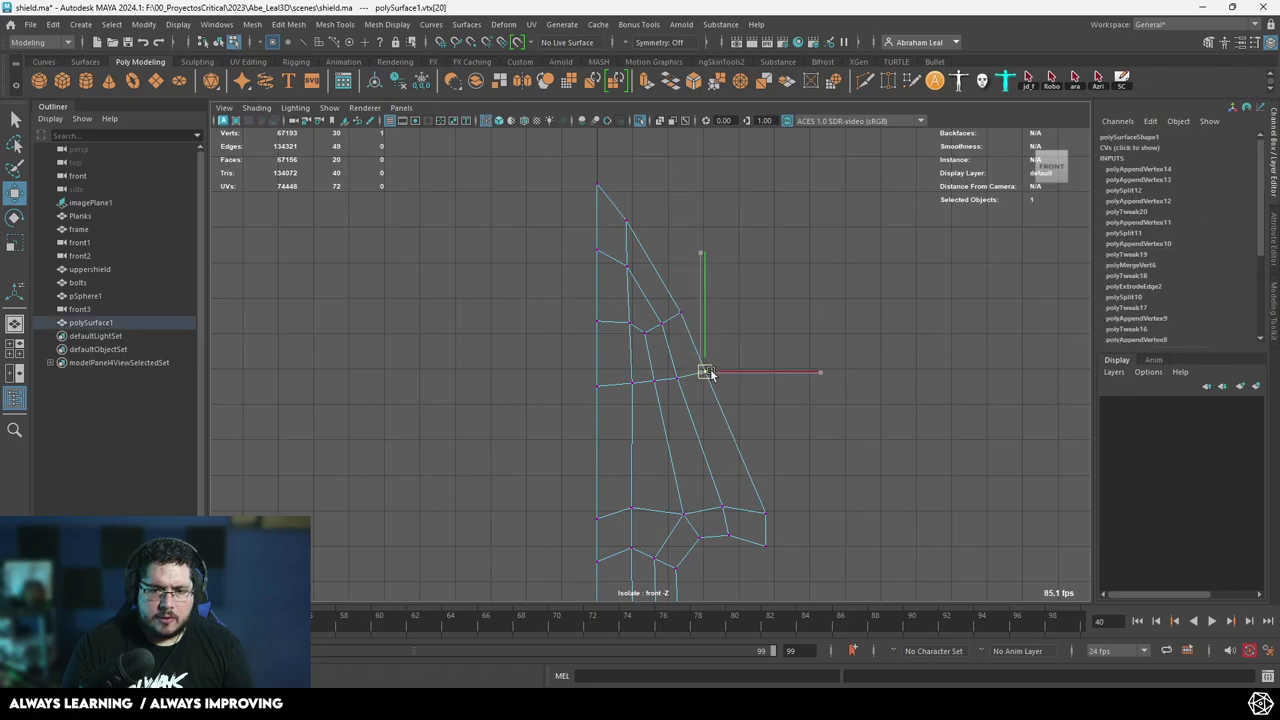
{"action": "left_click", "coordinate": [625, 202]}
{"action": "key", "text": "3"}
{"action": "key", "text": "1"}
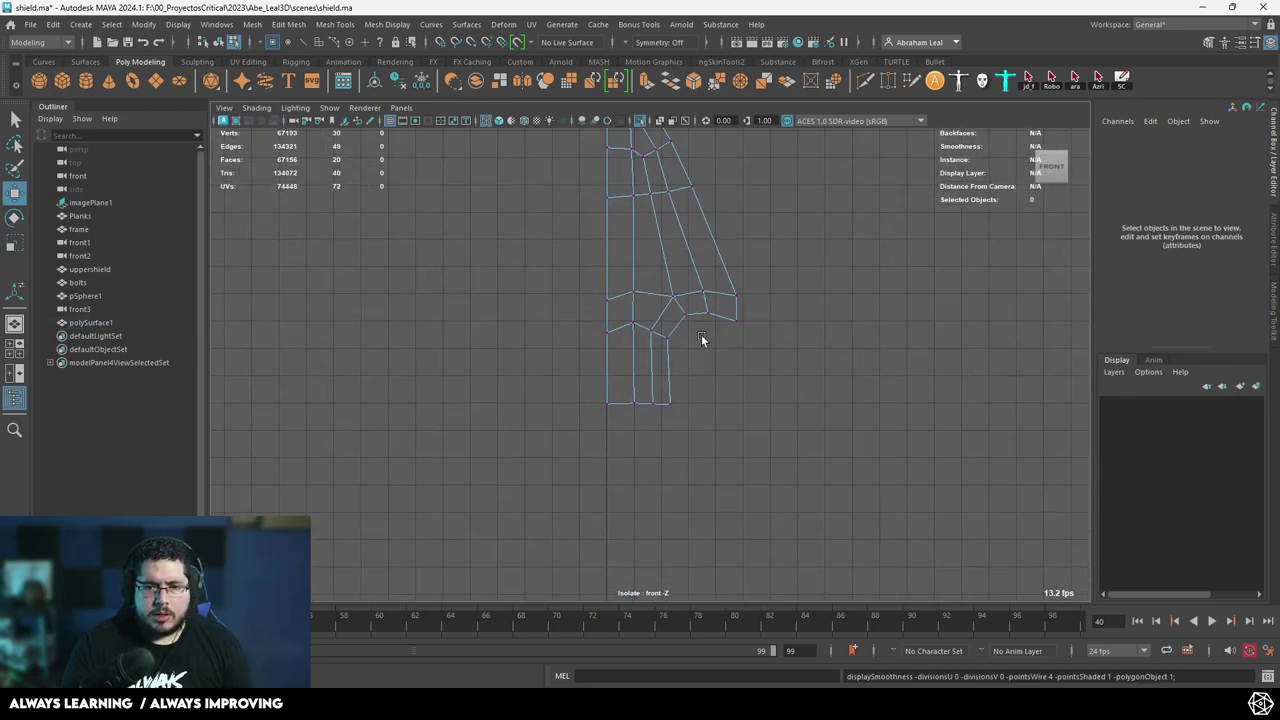
Return to object mode and mirror the half spike along the X axis to form the complete spike.
{"action": "middle_click_drag", "start_coordinate": [702, 337], "coordinate": [700, 467], "text": "alt"}
{"action": "right_click_drag", "start_coordinate": [646, 246], "coordinate": [708, 226]}
{"action": "left_click", "coordinate": [661, 273]}
{"action": "right_click_drag", "start_coordinate": [653, 290], "coordinate": [653, 297], "text": "shift"}
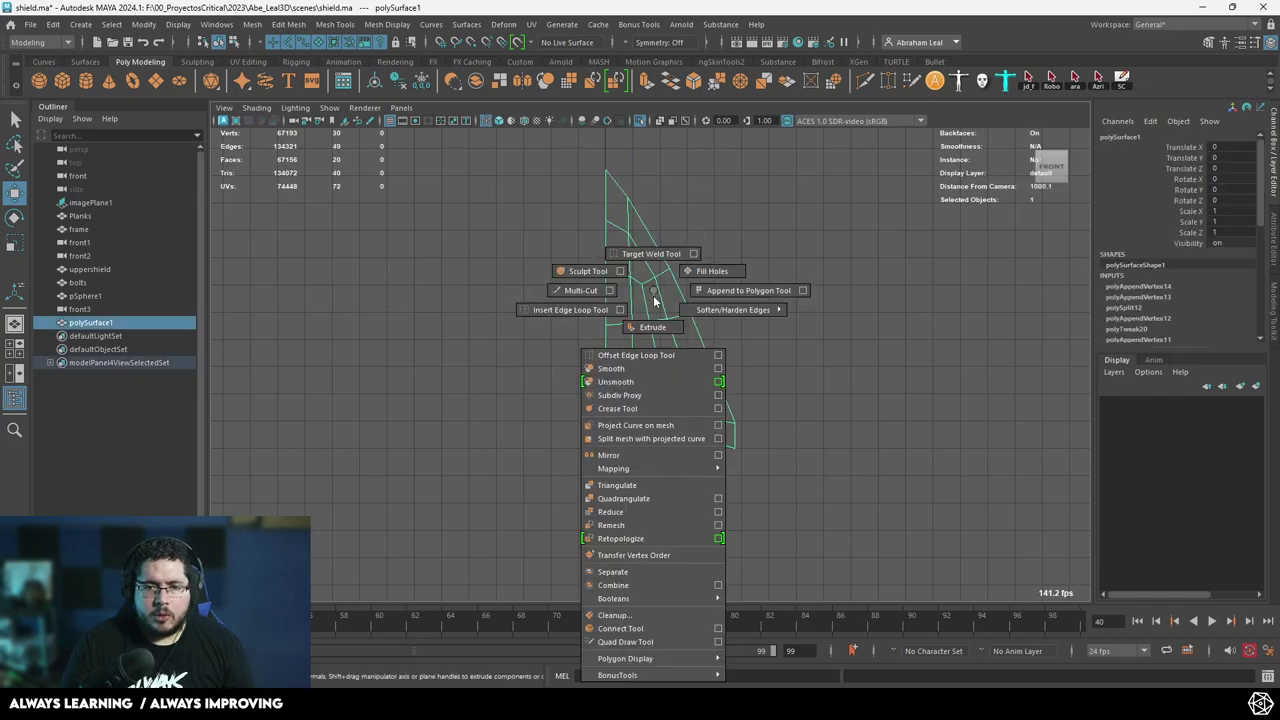
{"action": "left_click", "coordinate": [631, 453]}
{"action": "left_click", "coordinate": [801, 243]}
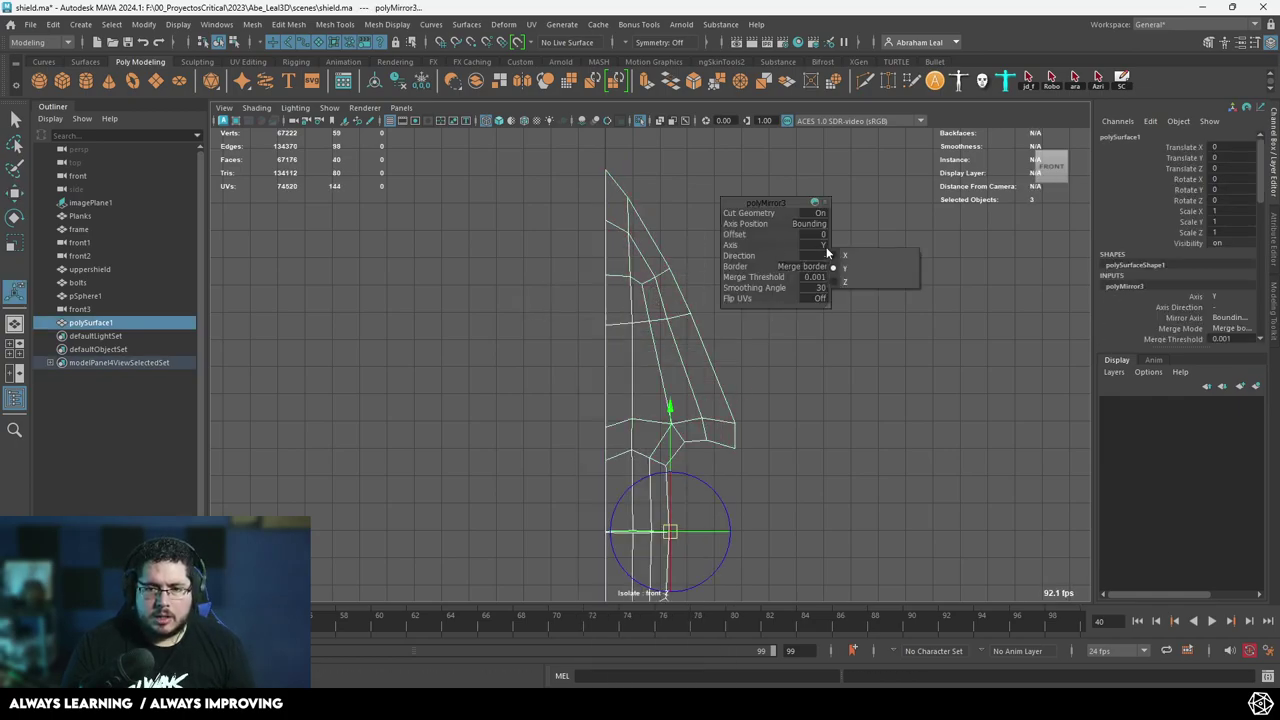
{"action": "left_click", "coordinate": [839, 253]}
{"action": "left_click", "coordinate": [671, 413]}
{"action": "left_click", "coordinate": [604, 372]}
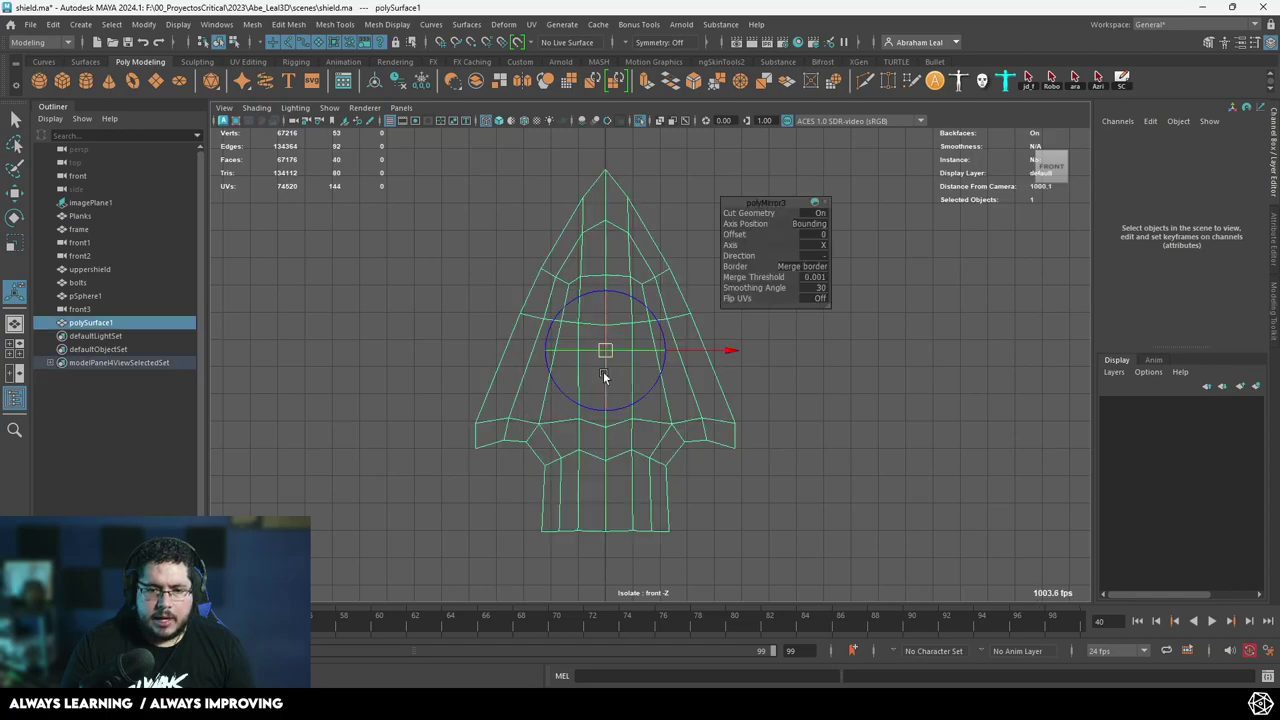
Show the spike shaded in the perspective view and turn off isolation to bring back the rest of the shield.
{"action": "key", "text": "space"}
{"action": "left_click_drag", "start_coordinate": [656, 328], "coordinate": [664, 175]}
{"action": "key", "text": "5"}
{"action": "left_click", "coordinate": [640, 120]}
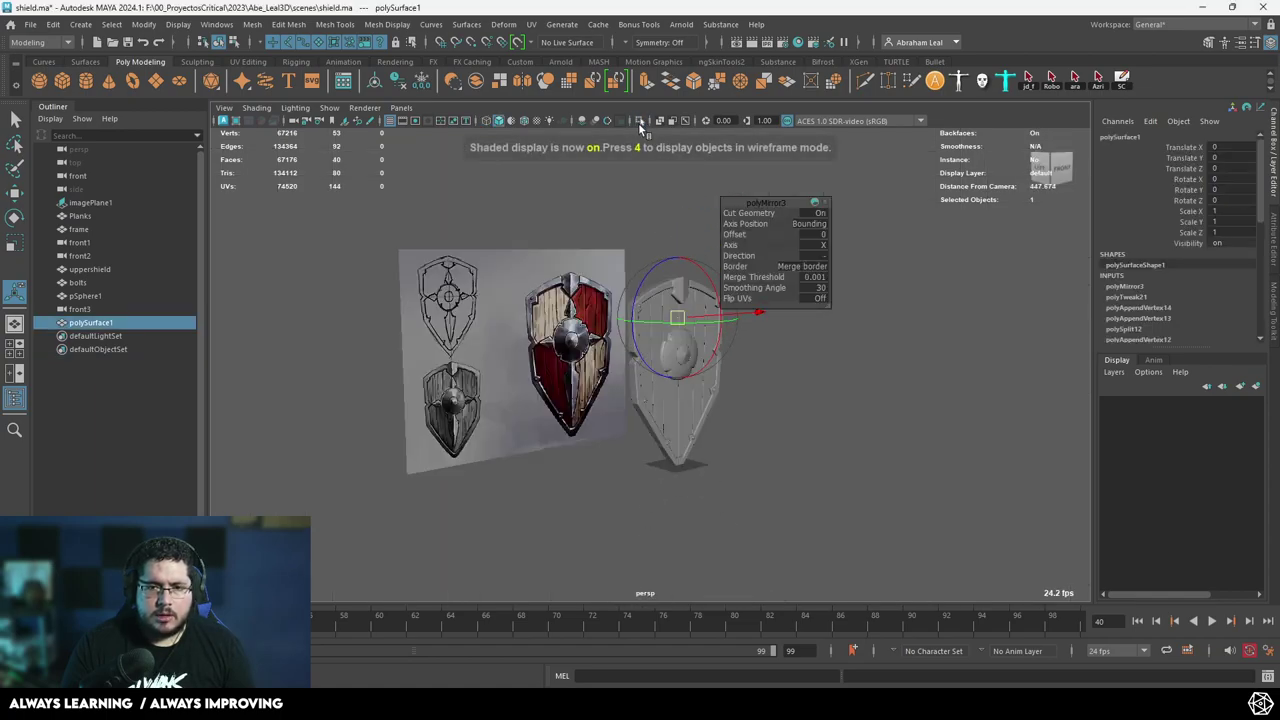
Move the spike forward along Z to 1.123, in front of the wooden planks.
{"action": "scroll", "coordinate": [785, 470], "scroll_direction": "up", "scroll_amount": 6}
{"action": "key", "text": "w"}
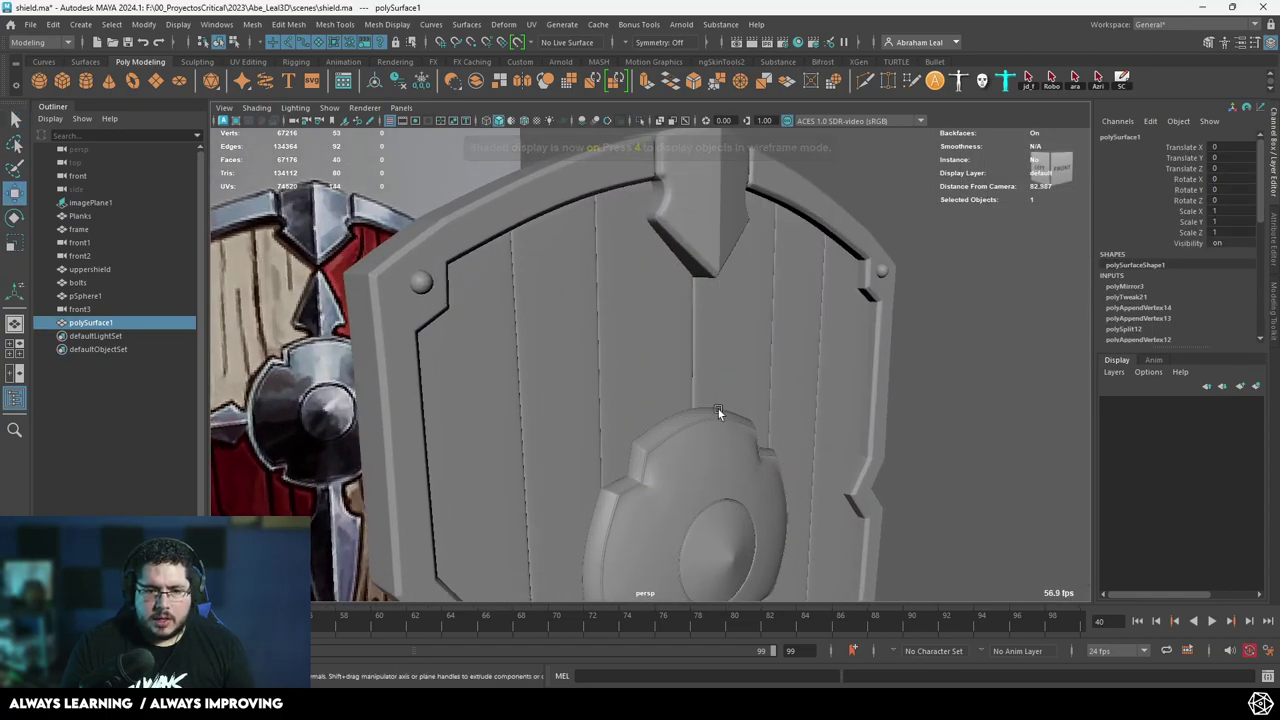
{"action": "left_click_drag", "start_coordinate": [718, 411], "coordinate": [808, 478], "text": "alt"}
{"action": "left_click_drag", "start_coordinate": [742, 391], "coordinate": [670, 388], "text": "alt"}
{"action": "key", "text": "4"}
{"action": "key", "text": "4"}
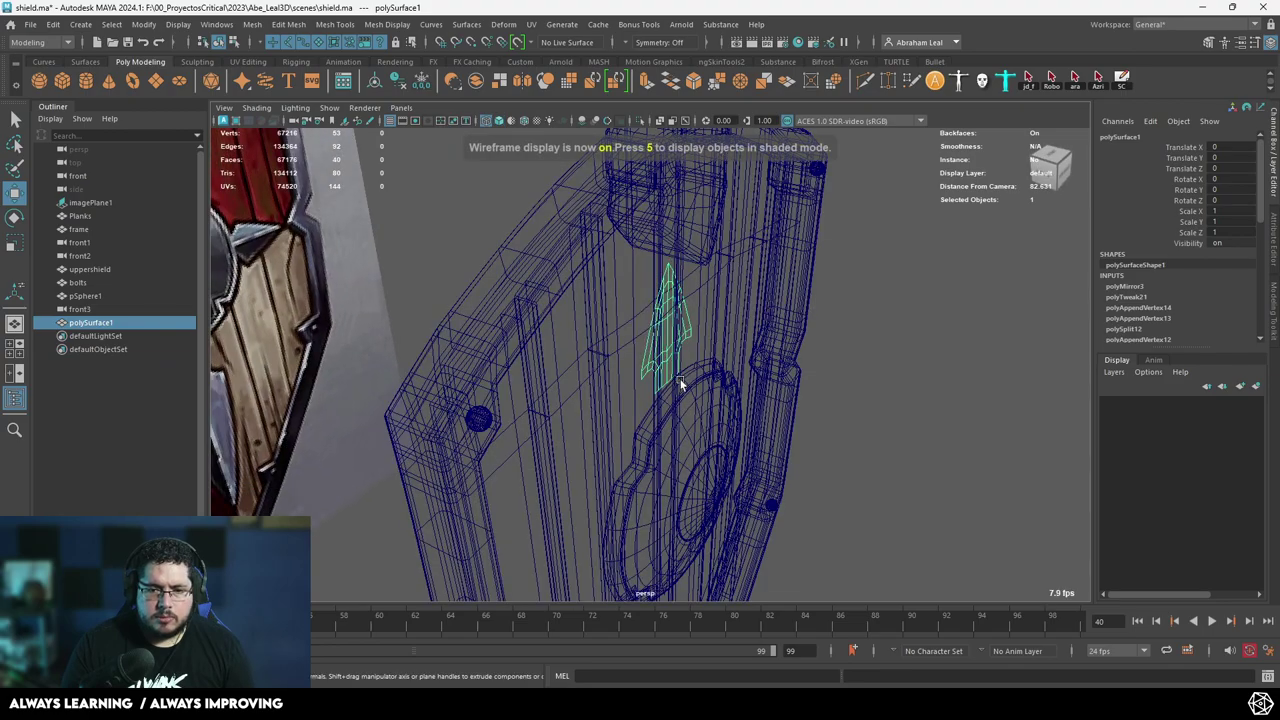
{"action": "mouse_move", "coordinate": [748, 353]}
{"action": "left_mouse_down"}
{"action": "mouse_move", "coordinate": [790, 358]}
{"action": "mouse_move", "coordinate": [808, 334]}
{"action": "left_mouse_up"}
{"action": "key", "text": "5"}
{"action": "scroll", "coordinate": [754, 360], "scroll_direction": "up", "scroll_amount": 3}
{"action": "scroll", "coordinate": [690, 320], "scroll_direction": "down", "scroll_amount": 3}
{"action": "left_click_drag", "start_coordinate": [665, 316], "coordinate": [603, 303], "text": "alt"}
{"action": "middle_click_drag", "start_coordinate": [603, 303], "coordinate": [621, 345], "text": "alt"}
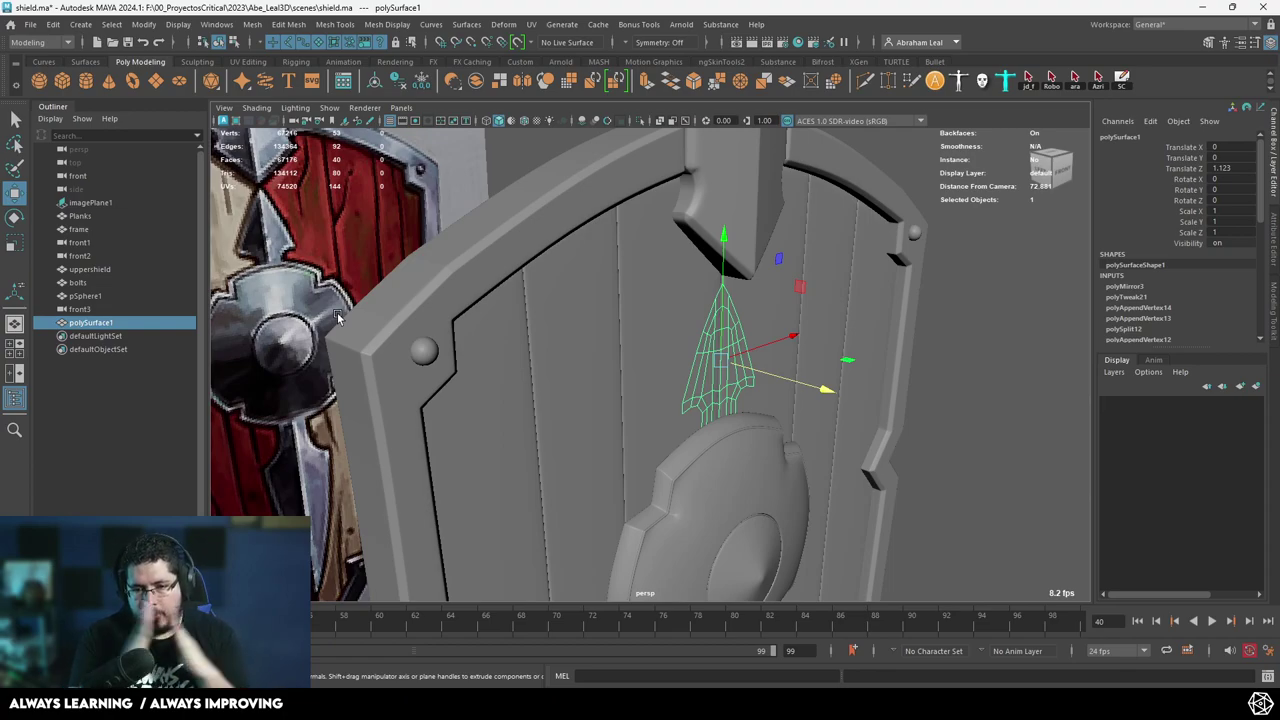
{"action": "left_click_drag", "start_coordinate": [572, 286], "coordinate": [685, 358], "text": "alt"}
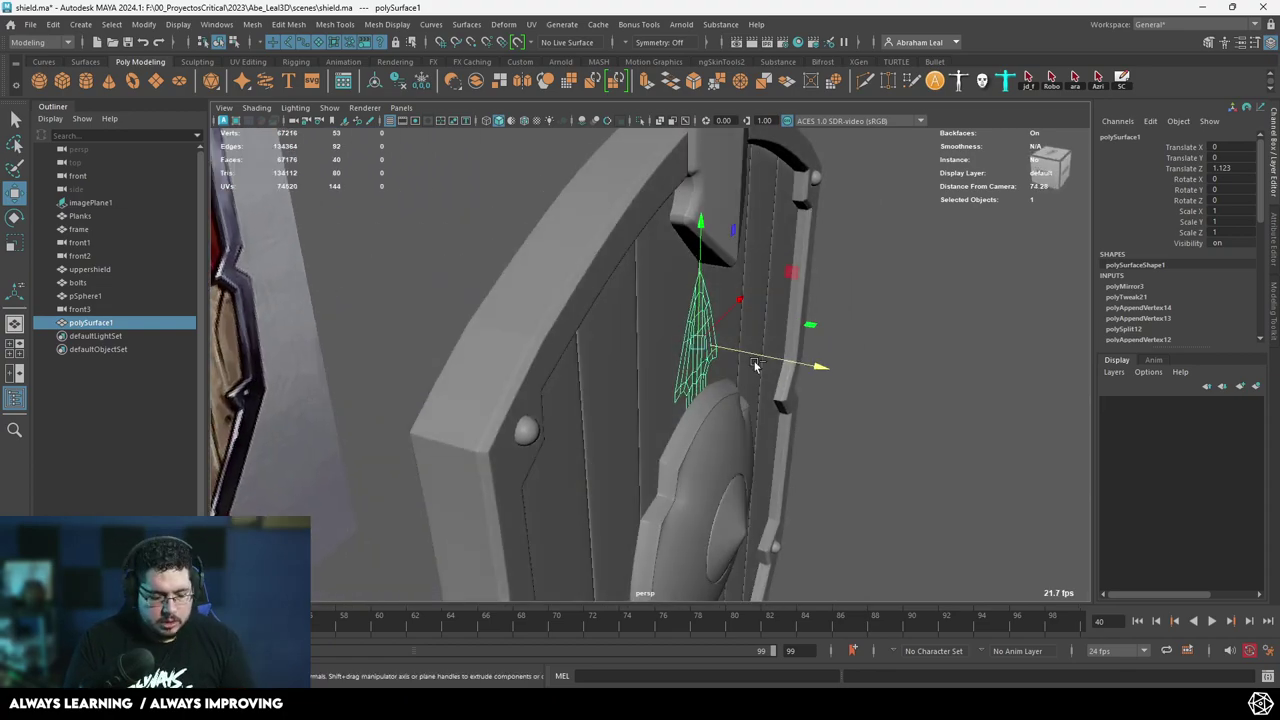
Extrude the spike's faces forward along Z to give it thickness.
{"action": "key", "text": "ctrl+e"}
{"action": "key", "text": "w"}
{"action": "left_click_drag", "start_coordinate": [812, 364], "coordinate": [829, 388]}
In the front view, delete all faces on one side of the spike's centre line.
{"action": "key", "text": "space"}
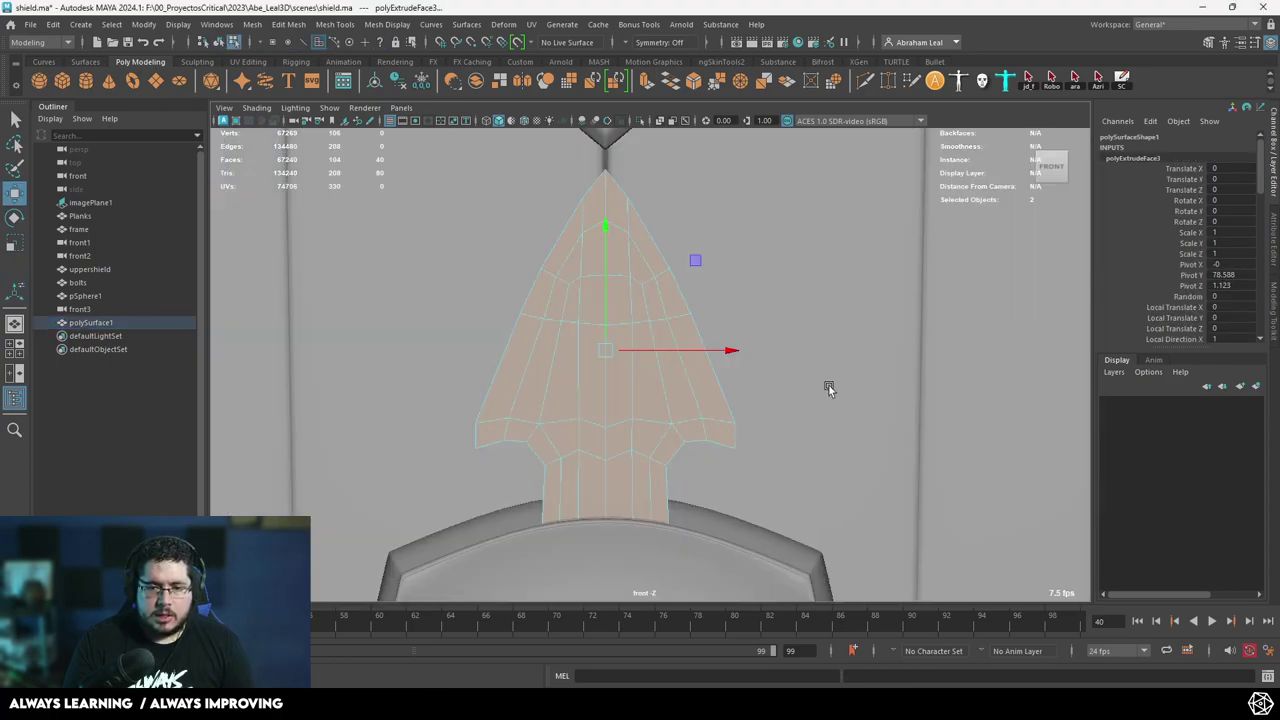
{"action": "left_click", "coordinate": [711, 346], "text": "alt"}
{"action": "right_click_drag", "start_coordinate": [660, 305], "coordinate": [529, 207], "text": "alt"}
{"action": "left_click_drag", "start_coordinate": [596, 597], "coordinate": [598, 598]}
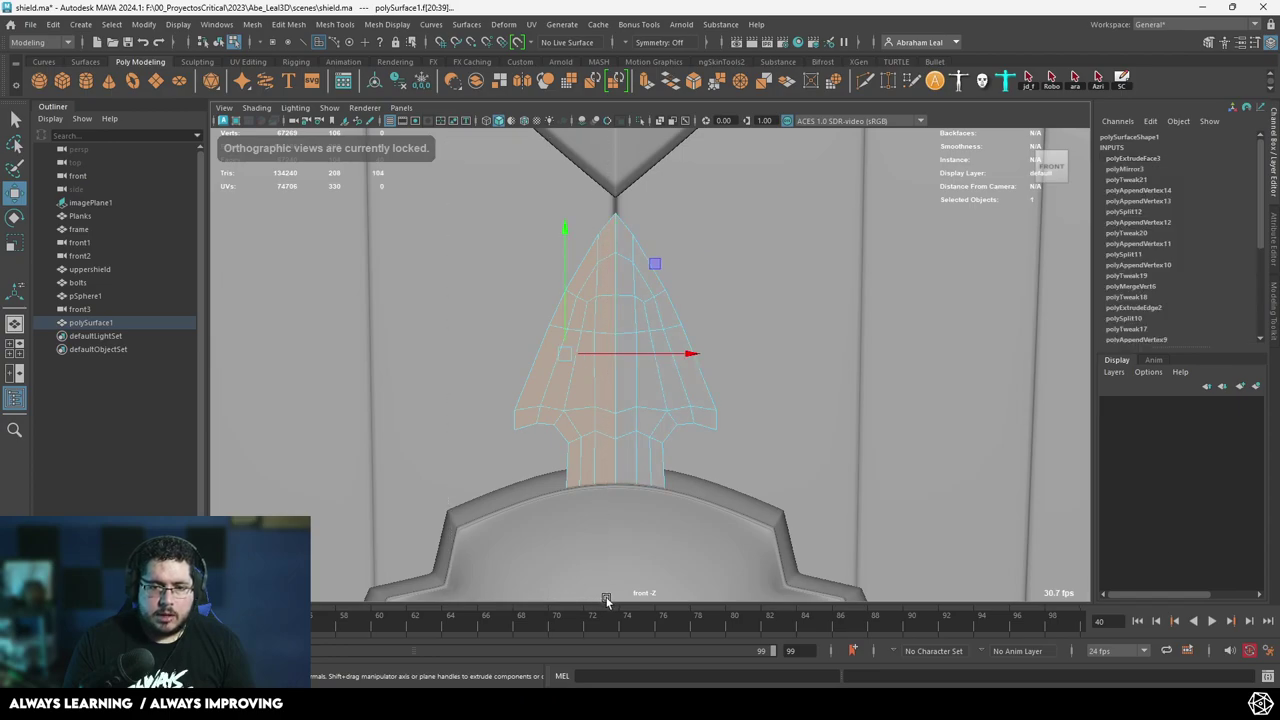
{"action": "key", "text": "Delete"}
{"action": "scroll", "coordinate": [673, 430], "scroll_direction": "up", "scroll_amount": 2}
{"action": "key", "text": "space"}
Select the front faces of the remaining half spike from the tip down to just above the barb.
{"action": "left_click_drag", "start_coordinate": [671, 414], "coordinate": [747, 421]}
{"action": "scroll", "coordinate": [762, 448], "scroll_direction": "up", "scroll_amount": 4}
{"action": "scroll", "coordinate": [745, 366], "scroll_direction": "up", "scroll_amount": 5}
{"action": "key", "text": "q"}
{"action": "left_click", "coordinate": [836, 242]}
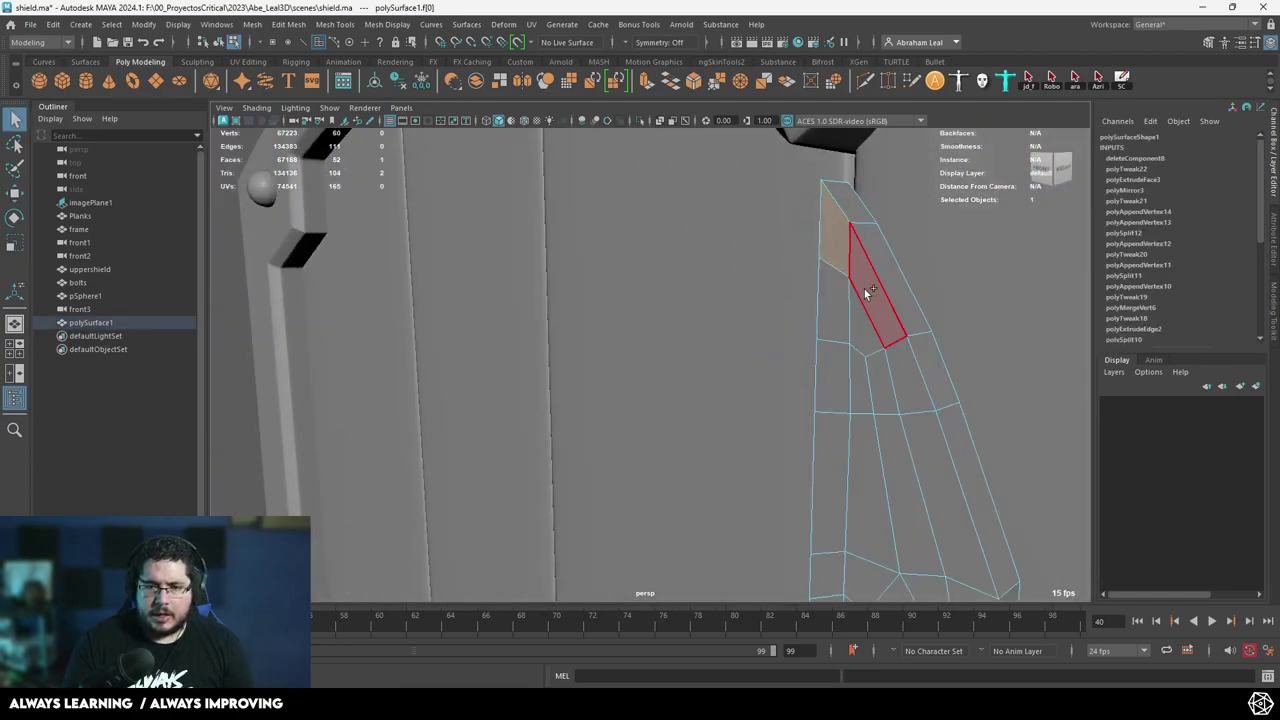
{"action": "left_click", "coordinate": [866, 291], "text": "shift"}
{"action": "left_click", "coordinate": [837, 308], "text": "shift"}
{"action": "left_click", "coordinate": [833, 381], "text": "shift"}
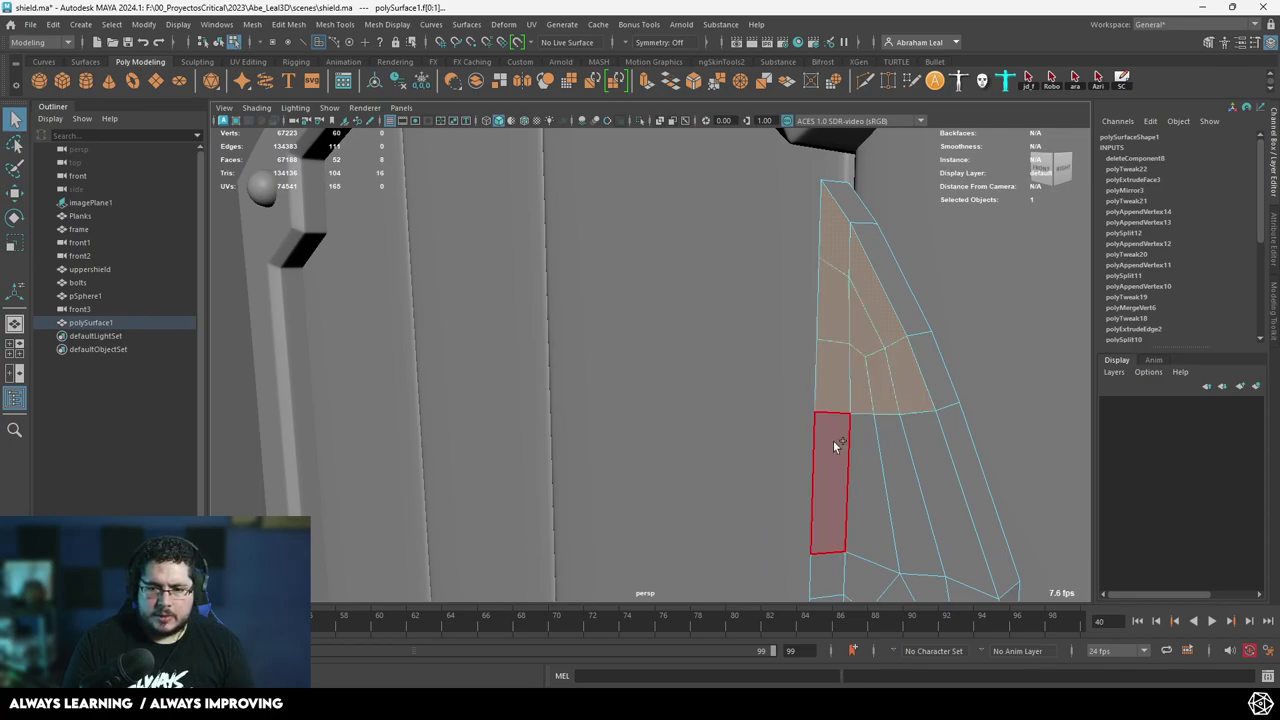
{"action": "left_click", "coordinate": [834, 448], "text": "shift"}
{"action": "left_click", "coordinate": [870, 466], "text": "shift"}
{"action": "left_click", "coordinate": [905, 473], "text": "shift"}
{"action": "left_click", "coordinate": [920, 476], "text": "shift"}
Add the front faces of the barb and neck to the selection and deselect the stray faces behind them.
{"action": "middle_click_drag", "start_coordinate": [920, 476], "coordinate": [852, 320], "text": "alt"}
{"action": "key", "text": "ctrl+z"}
{"action": "left_click", "coordinate": [852, 325], "text": "shift"}
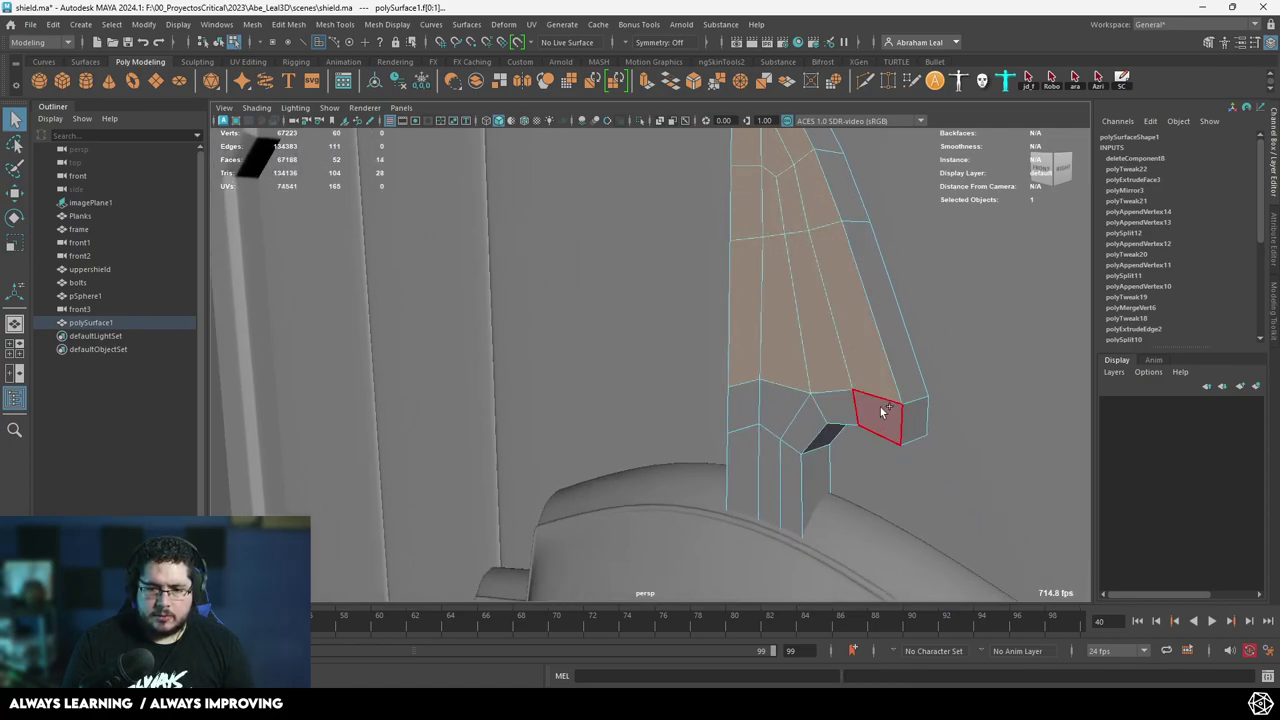
{"action": "left_click", "coordinate": [745, 432], "text": "shift"}
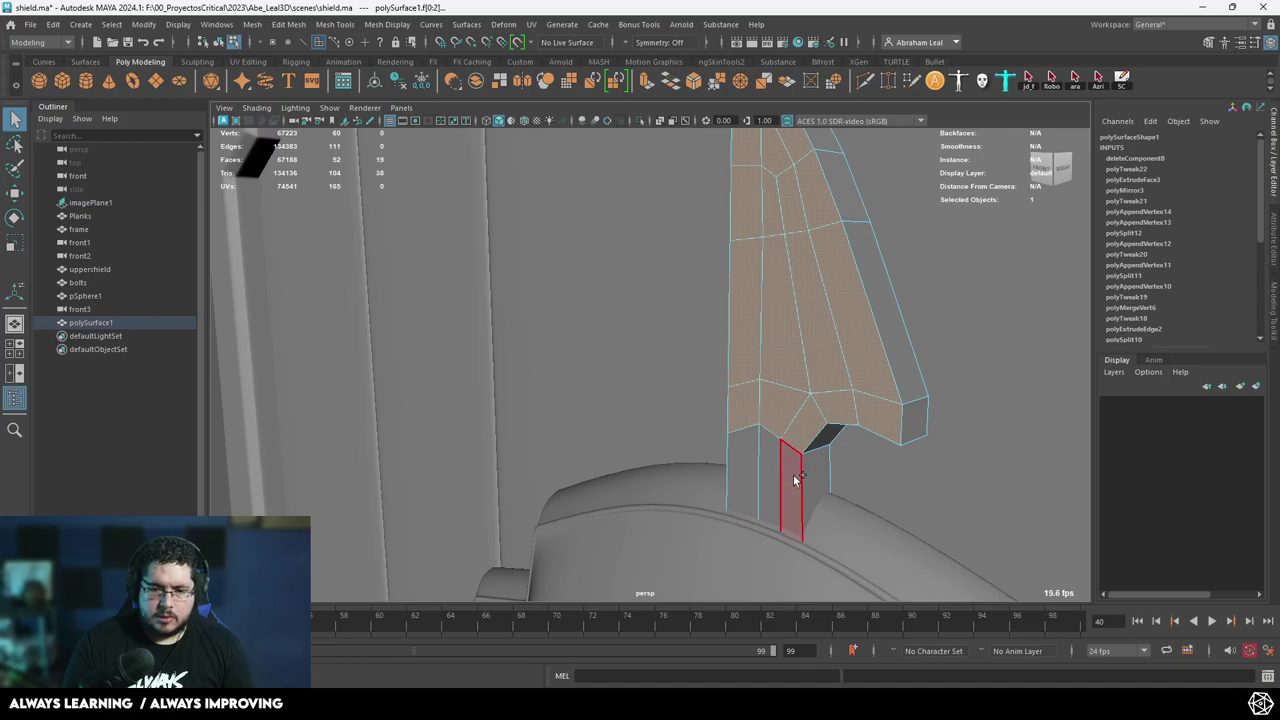
{"action": "key", "text": "4"}
{"action": "left_click_drag", "start_coordinate": [880, 308], "coordinate": [710, 450], "text": "alt"}
{"action": "right_click_drag", "start_coordinate": [710, 450], "coordinate": [590, 350], "text": "alt"}
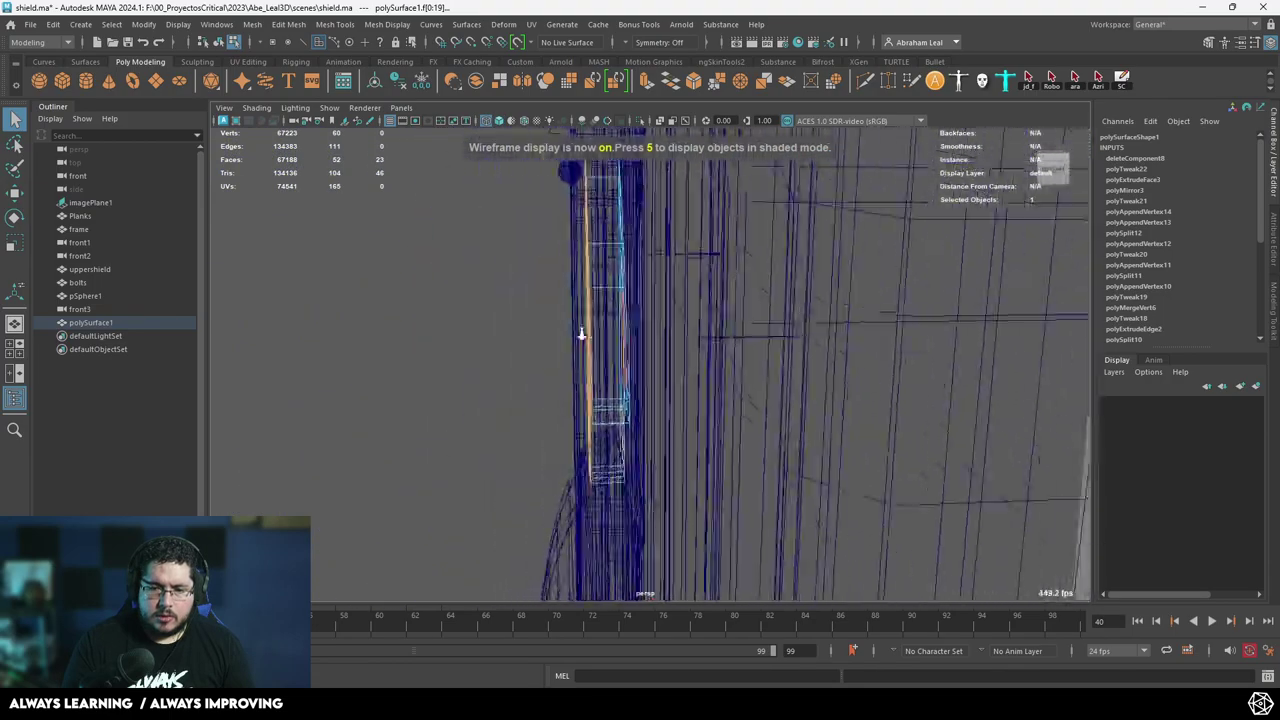
{"action": "left_click_drag", "start_coordinate": [668, 250], "coordinate": [613, 486], "text": "ctrl"}
In the side view, rotate the front faces about the vertical axis and shift them along Z to form a raised centre ridge.
{"action": "left_click_drag", "start_coordinate": [613, 486], "coordinate": [674, 438], "text": "alt"}
{"action": "key", "text": "space"}
{"action": "left_click_drag", "start_coordinate": [674, 438], "coordinate": [746, 436]}
{"action": "right_click_drag", "start_coordinate": [704, 397], "coordinate": [746, 317], "text": "alt"}
{"action": "middle_click_drag", "start_coordinate": [746, 317], "coordinate": [735, 595], "text": "alt"}
{"action": "right_click_drag", "start_coordinate": [610, 300], "coordinate": [661, 322], "text": "alt"}
{"action": "key", "text": "e"}
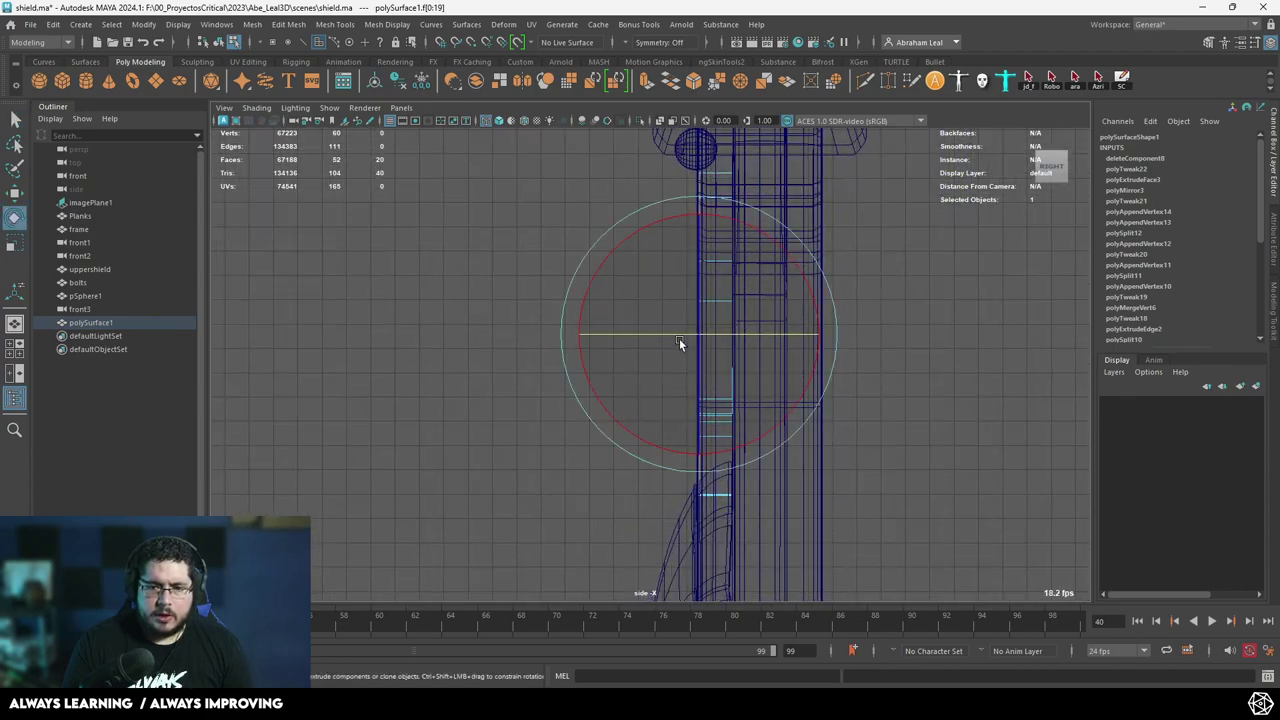
{"action": "key", "text": "w"}
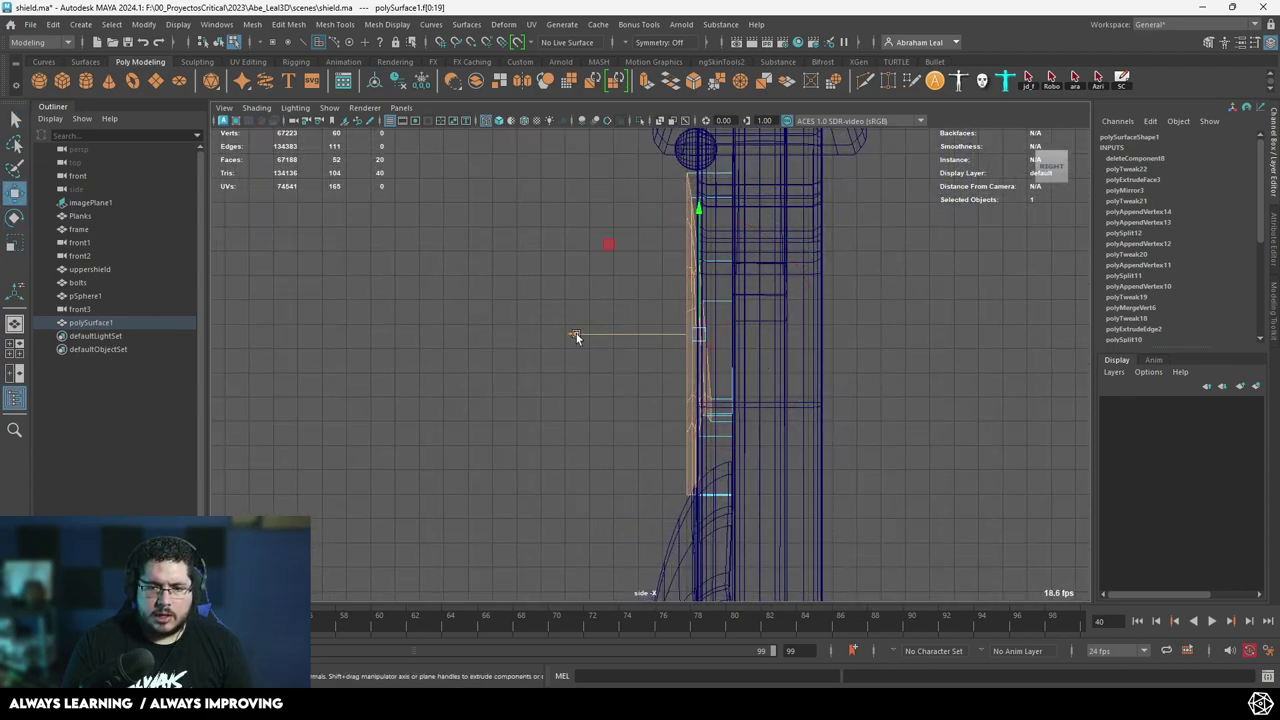
{"action": "left_click_drag", "start_coordinate": [576, 335], "coordinate": [583, 338]}
{"action": "key", "text": "space"}
{"action": "key", "text": "space"}
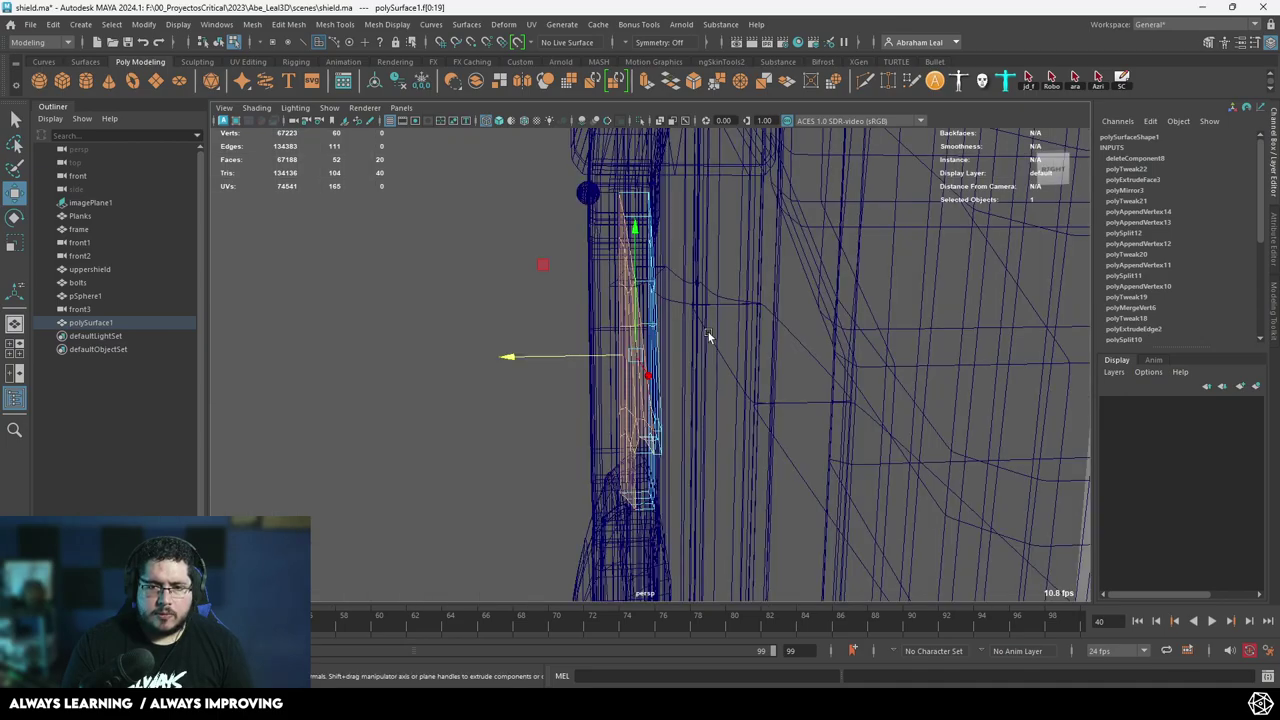
Tilt the front faces about the X axis so the spike grows thicker towards its base.
{"action": "mouse_move", "coordinate": [708, 337]}
{"action": "left_mouse_down", "text": "alt"}
{"action": "mouse_move", "coordinate": [800, 348]}
{"action": "mouse_move", "coordinate": [820, 570]}
{"action": "mouse_move", "coordinate": [774, 431]}
{"action": "mouse_move", "coordinate": [737, 457]}
{"action": "left_mouse_up", "text": "alt"}
{"action": "key", "text": "6"}
{"action": "right_click_drag", "start_coordinate": [737, 457], "coordinate": [580, 363], "text": "alt"}
{"action": "middle_click_drag", "start_coordinate": [580, 363], "coordinate": [507, 184], "text": "alt"}
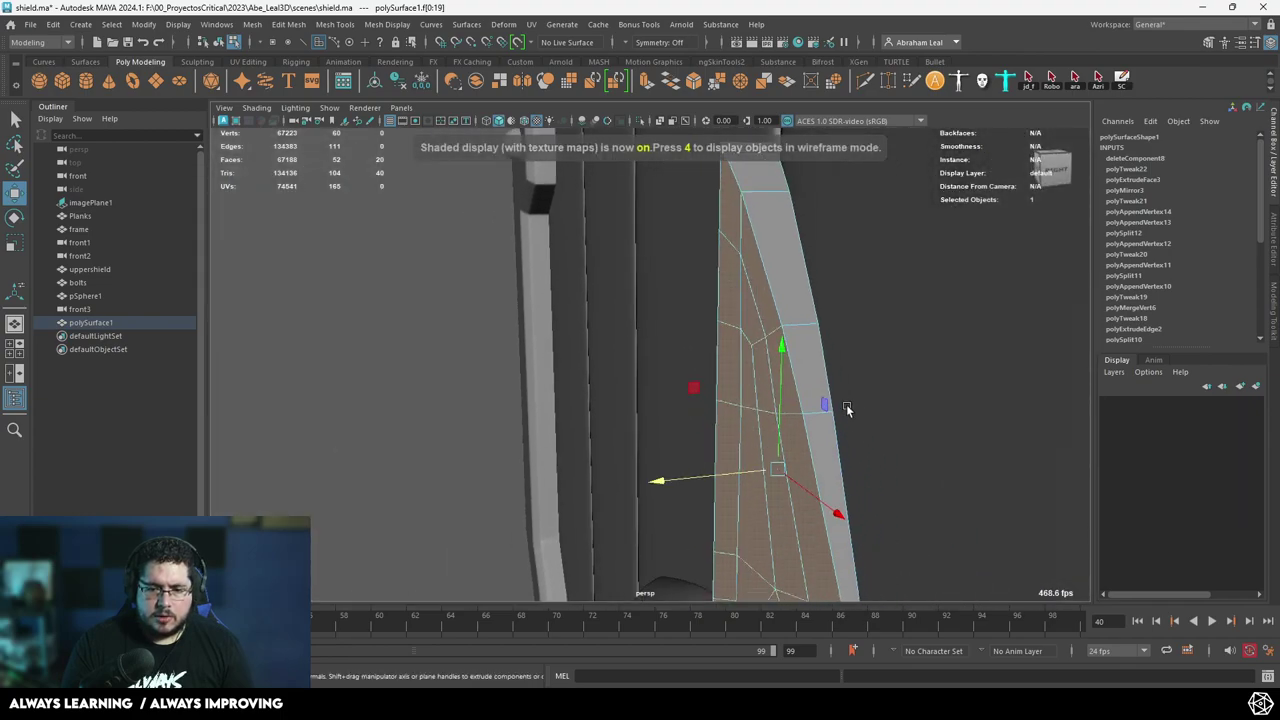
{"action": "left_click_drag", "start_coordinate": [846, 404], "coordinate": [803, 329], "text": "alt"}
{"action": "key", "text": "e"}
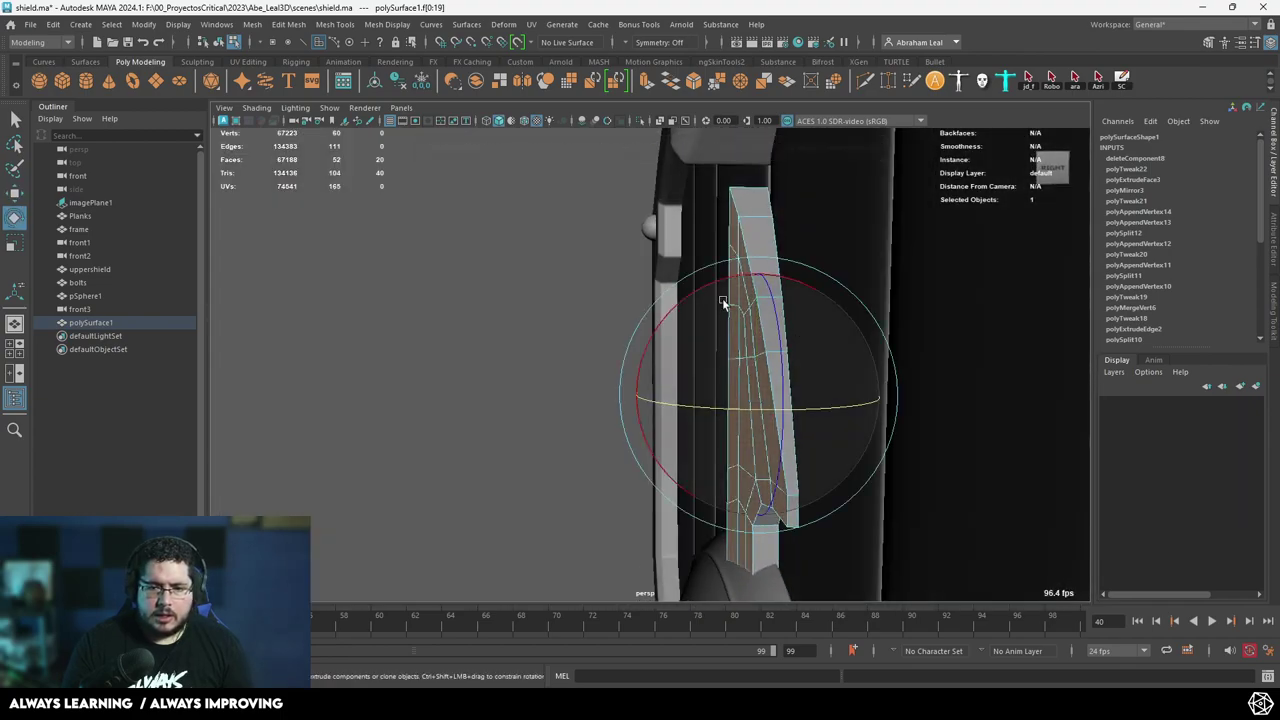
{"action": "left_click_drag", "start_coordinate": [722, 298], "coordinate": [696, 297]}
{"action": "key", "text": "w"}
{"action": "left_click_drag", "start_coordinate": [749, 357], "coordinate": [684, 391], "text": "alt"}
{"action": "left_click_drag", "start_coordinate": [684, 391], "coordinate": [762, 454], "text": "alt"}
Shift the tilted front faces slightly back along Z, return to object mode and scale the half spike thinner in depth.
{"action": "key", "text": "e"}
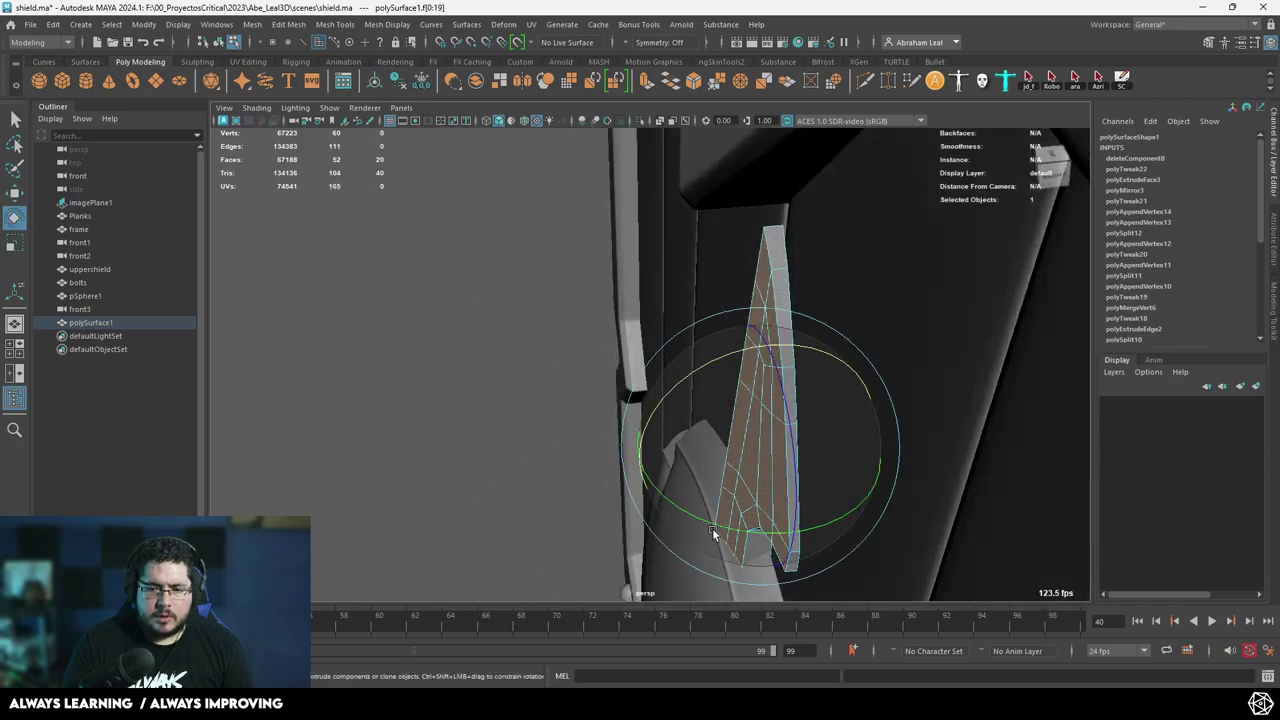
{"action": "key", "text": "w"}
{"action": "left_click_drag", "start_coordinate": [642, 459], "coordinate": [654, 461]}
{"action": "left_click_drag", "start_coordinate": [731, 460], "coordinate": [756, 340], "text": "alt"}
{"action": "right_click_drag", "start_coordinate": [755, 340], "coordinate": [751, 320]}
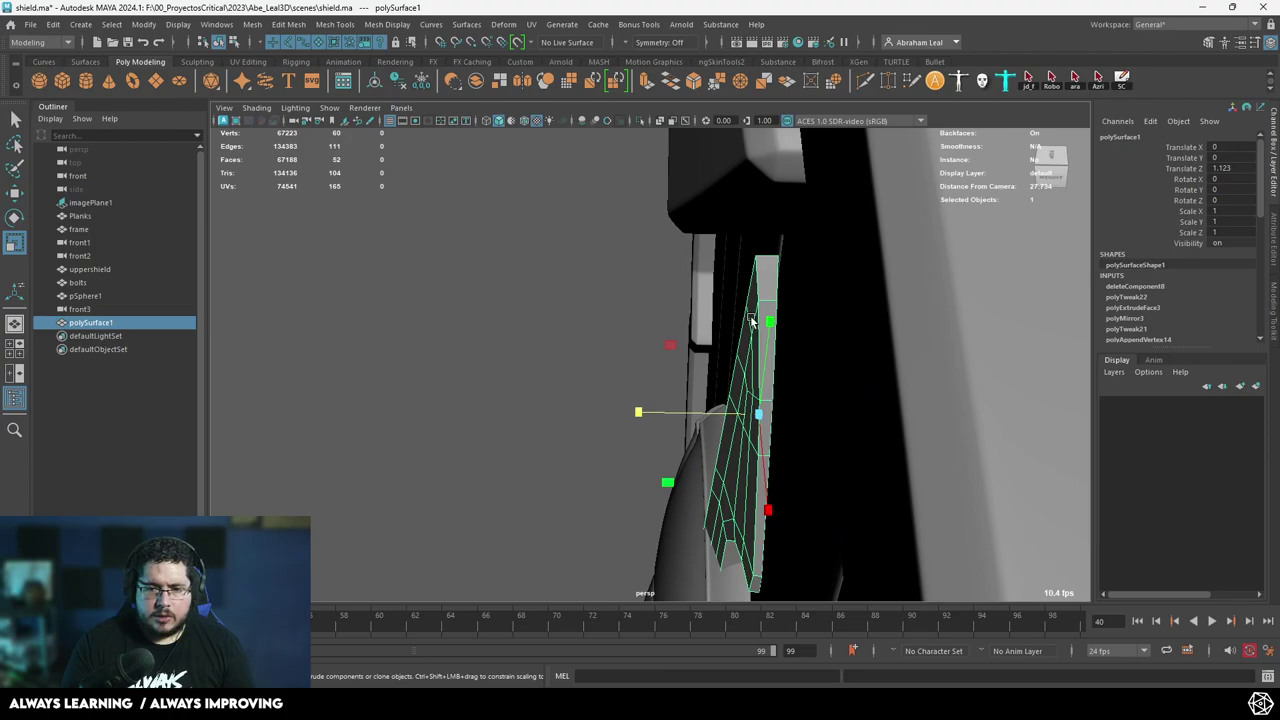
{"action": "mouse_move", "coordinate": [641, 425]}
{"action": "left_mouse_down"}
{"action": "mouse_move", "coordinate": [670, 417]}
{"action": "mouse_move", "coordinate": [631, 436]}
{"action": "left_mouse_up"}
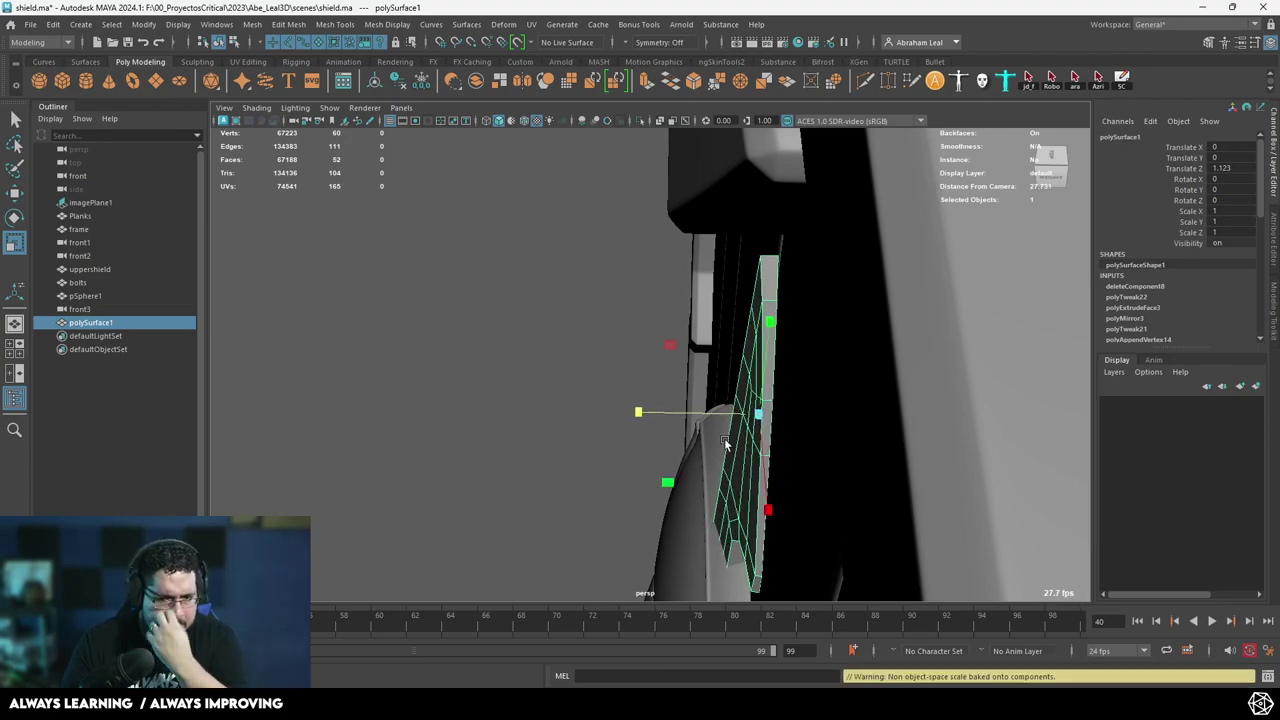
Try to mirror the half spike along the X axis and inspect the centre seam.
{"action": "left_click_drag", "start_coordinate": [726, 445], "coordinate": [694, 331], "text": "alt"}
{"action": "right_click", "coordinate": [640, 310], "text": "shift"}
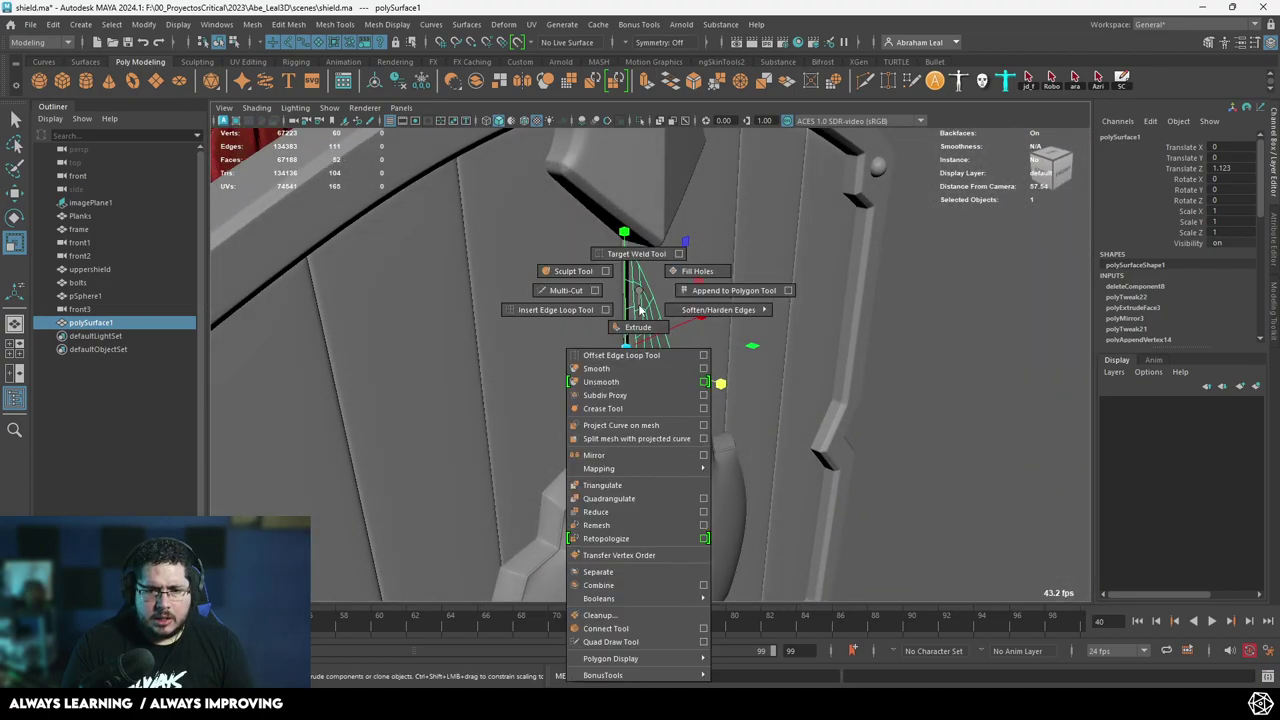
{"action": "left_click", "coordinate": [594, 455]}
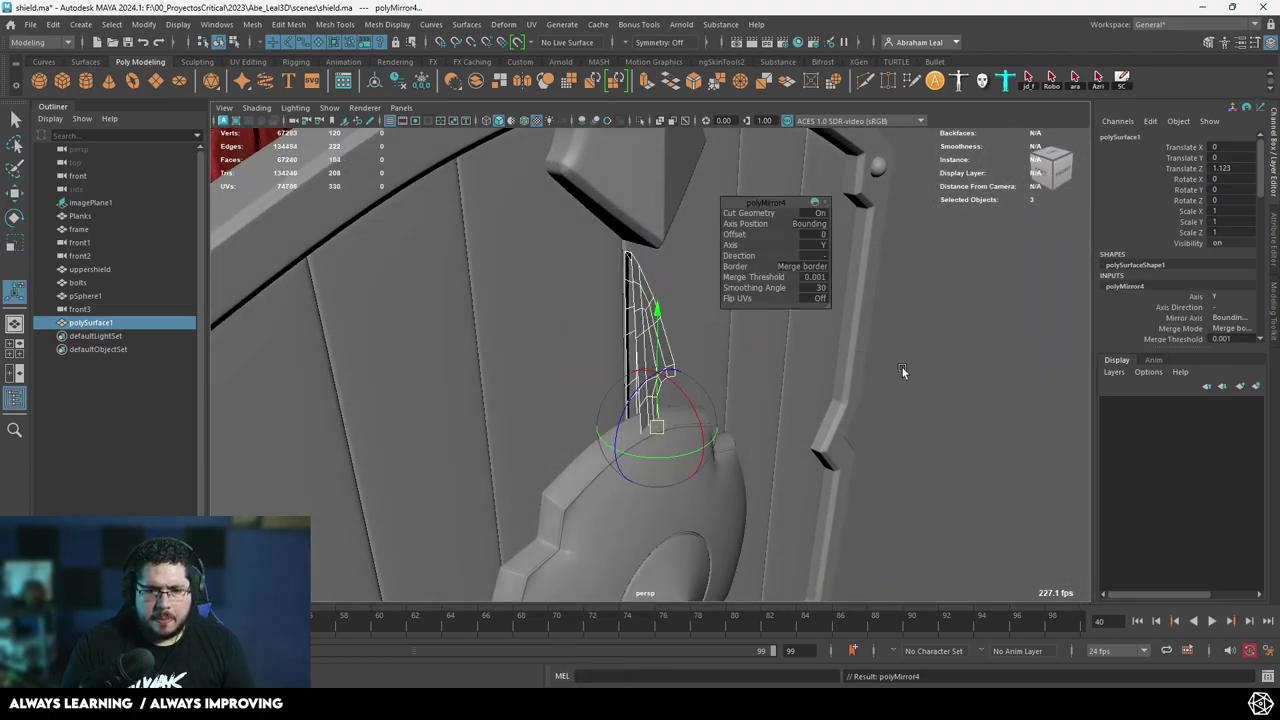
{"action": "left_click", "coordinate": [822, 255]}
{"action": "left_click", "coordinate": [868, 252]}
{"action": "left_click", "coordinate": [957, 357]}
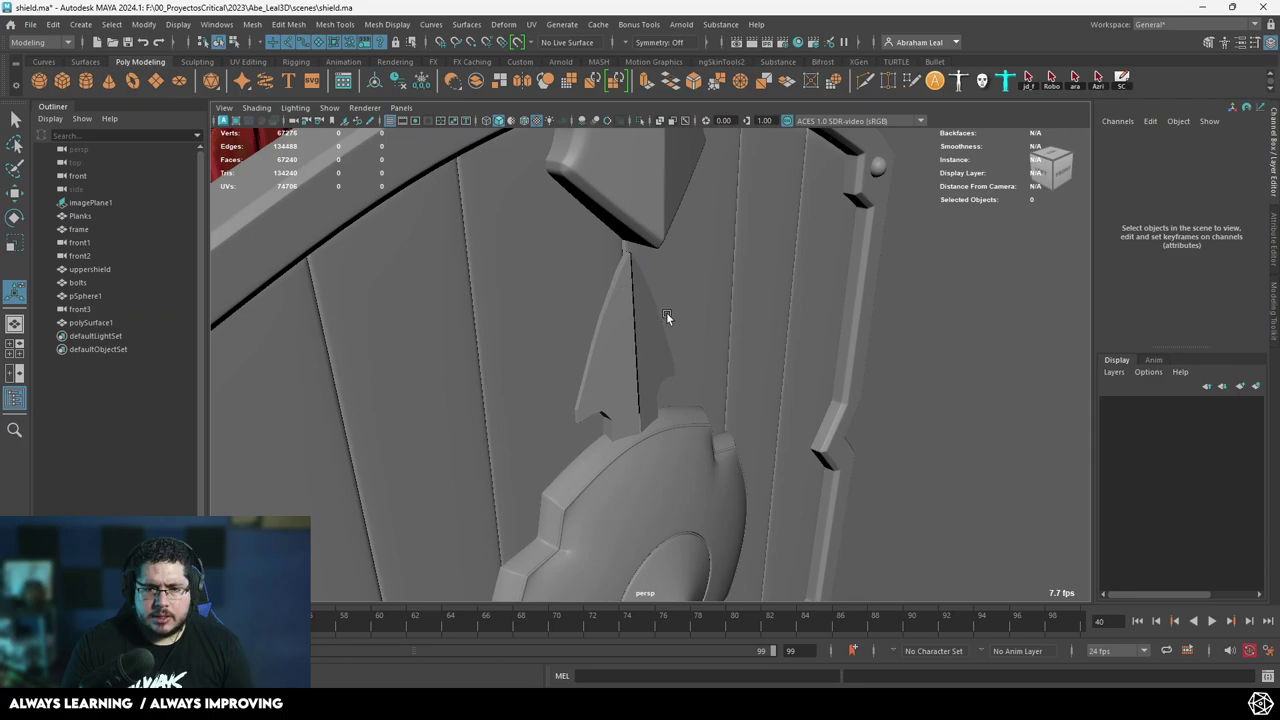
{"action": "left_click_drag", "start_coordinate": [667, 316], "coordinate": [803, 434], "text": "alt"}
{"action": "left_click", "coordinate": [708, 326]}
{"action": "key", "text": "ctrl+z"}
{"action": "key", "text": "ctrl+z"}
{"action": "key", "text": "ctrl+z"}
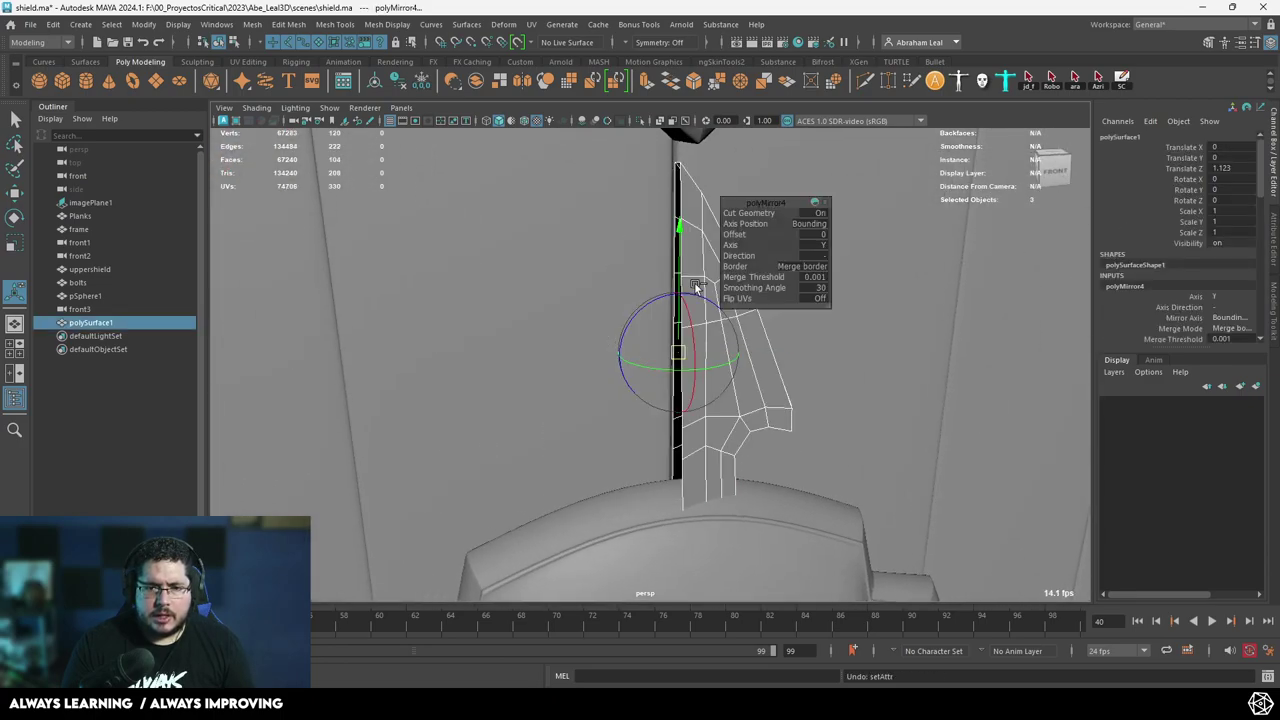
Select the half spike's inner border edges, flatten them along X and snap them to the centre grid line in the front view.
{"action": "key", "text": "q"}
{"action": "right_click_drag", "start_coordinate": [697, 287], "coordinate": [690, 190]}
{"action": "double_click", "coordinate": [681, 186]}
{"action": "key", "text": "space"}
{"action": "left_click_drag", "start_coordinate": [682, 186], "coordinate": [687, 237]}
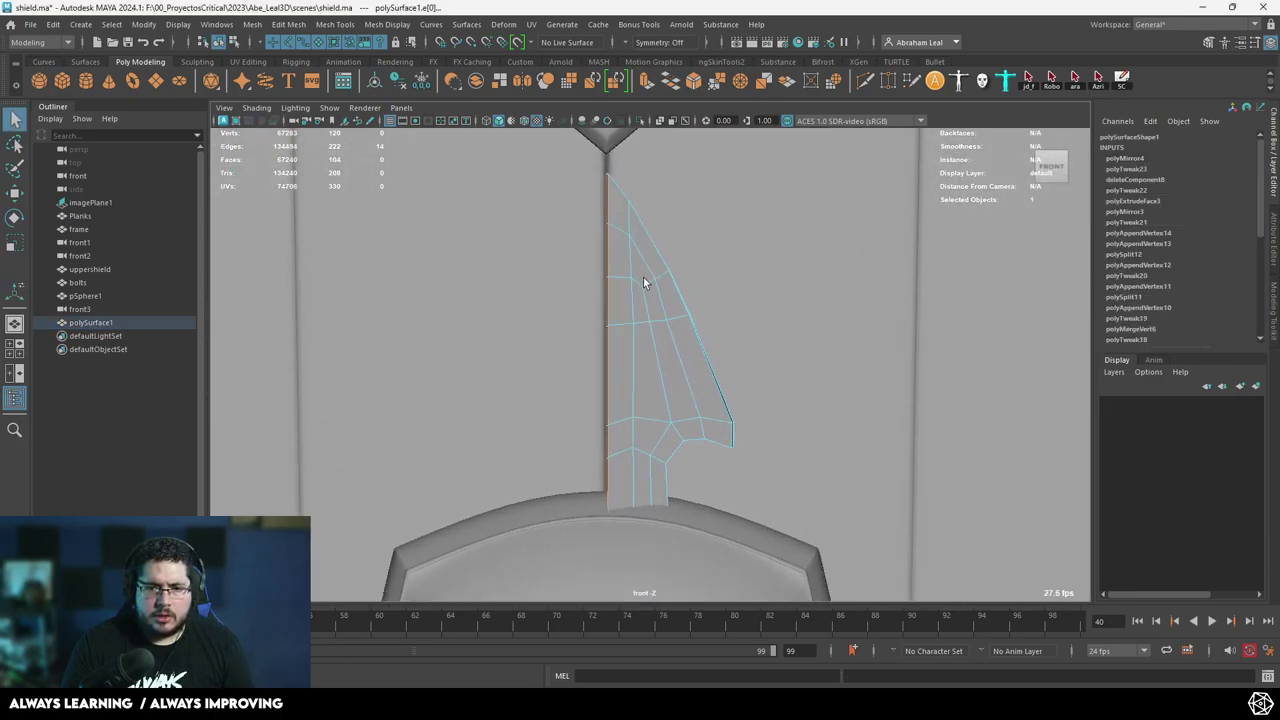
{"action": "scroll", "coordinate": [643, 278], "scroll_direction": "up", "scroll_amount": 1}
{"action": "key", "text": "w"}
{"action": "key", "text": "r"}
{"action": "left_click_drag", "start_coordinate": [722, 349], "coordinate": [466, 394]}
{"action": "key", "text": "w"}
{"action": "key", "text": "x"}
{"action": "left_click_drag", "start_coordinate": [730, 350], "coordinate": [604, 358]}
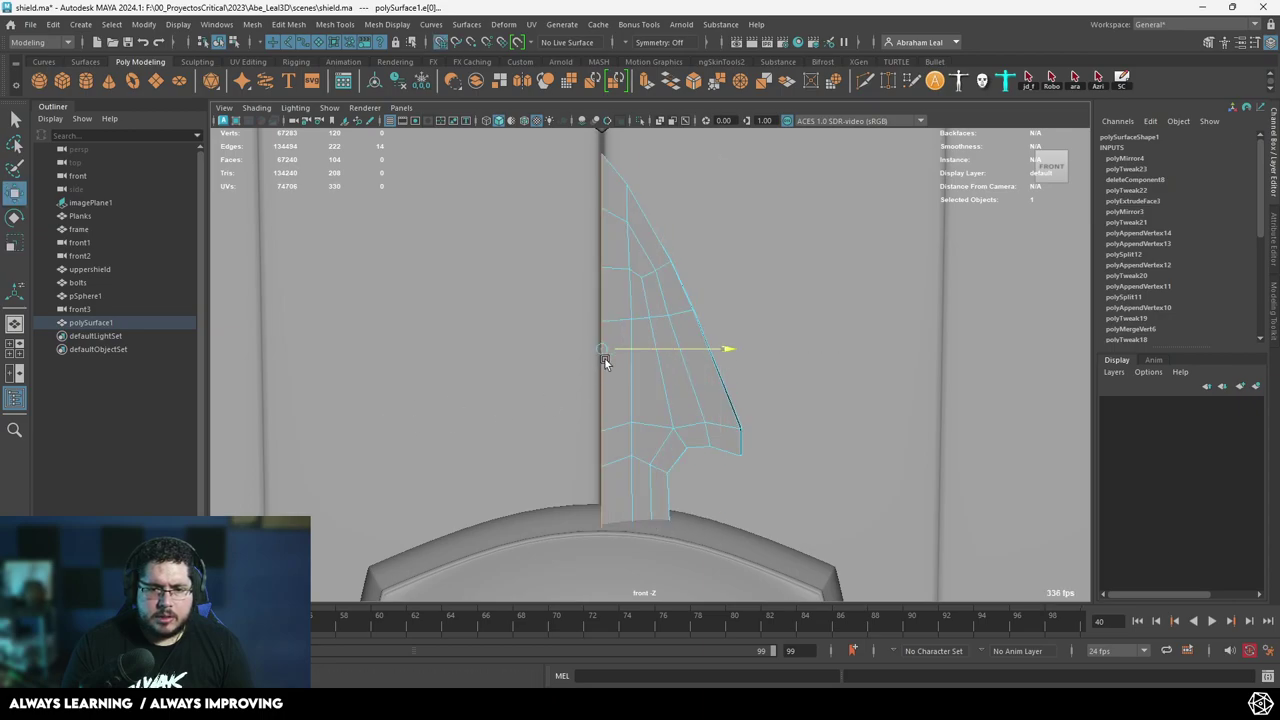
{"action": "key", "text": "F8"}
Mirror the half spike along the X axis to rebuild the full spike.
{"action": "right_click_drag", "start_coordinate": [632, 259], "coordinate": [640, 421], "text": "shift"}
{"action": "left_click", "coordinate": [822, 246]}
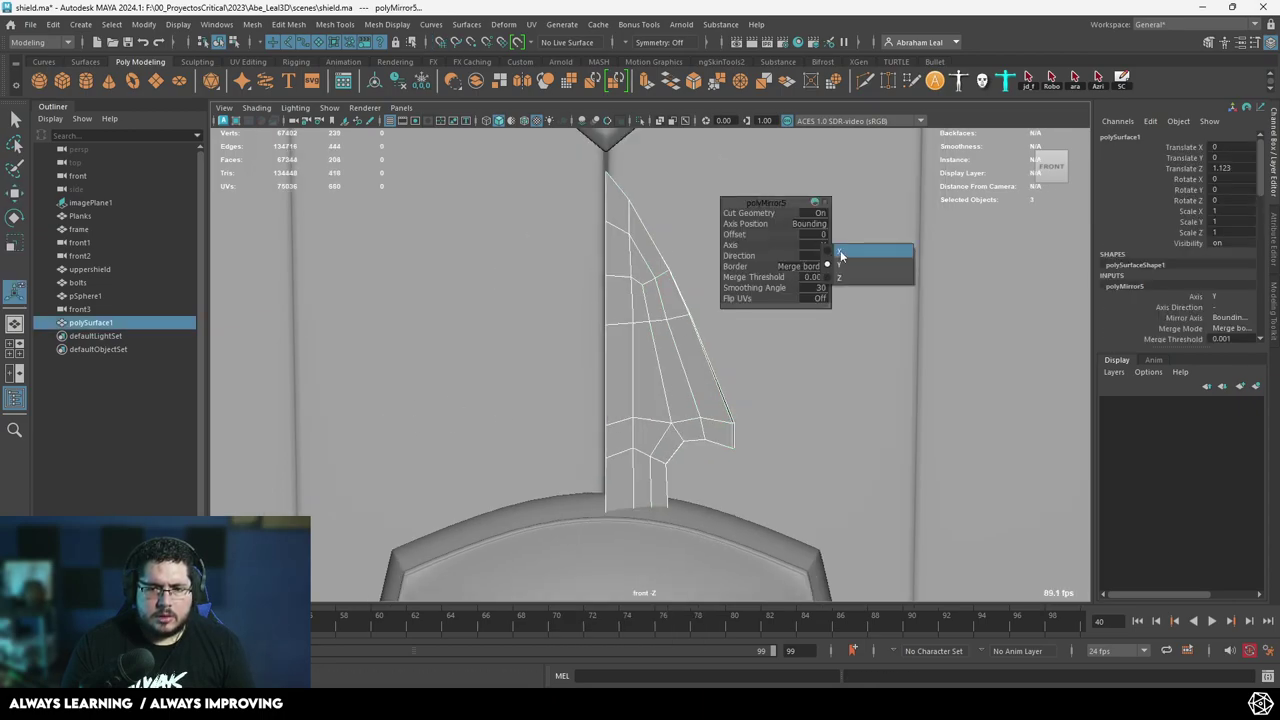
{"action": "left_click", "coordinate": [841, 253]}
{"action": "key", "text": "space"}
{"action": "key", "text": "space"}
Isolate the spike and delete the unwanted upside-down duplicate below it, including the leftover faces at the joint.
{"action": "left_click", "coordinate": [588, 331]}
{"action": "left_click", "coordinate": [641, 120]}
{"action": "key", "text": "f"}
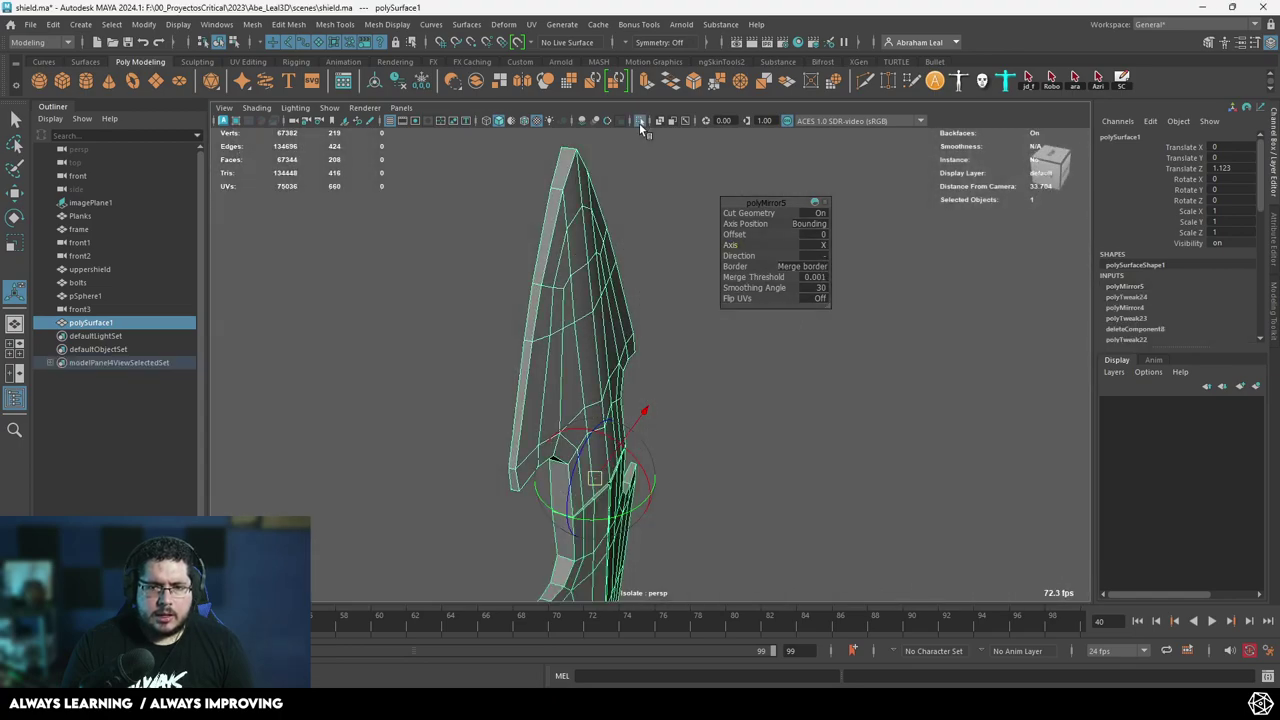
{"action": "left_click_drag", "start_coordinate": [620, 200], "coordinate": [657, 318], "text": "alt"}
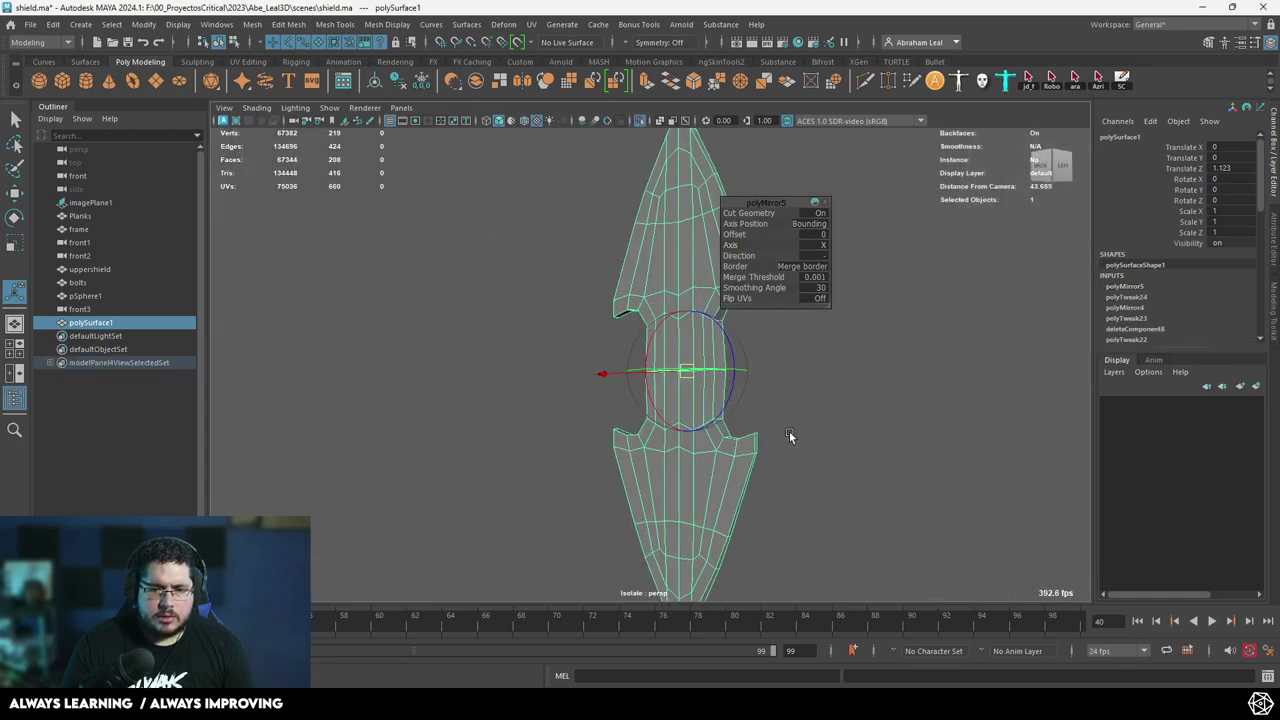
{"action": "left_click", "coordinate": [791, 437]}
{"action": "right_click_drag", "start_coordinate": [791, 437], "coordinate": [715, 410]}
{"action": "left_click", "coordinate": [703, 411]}
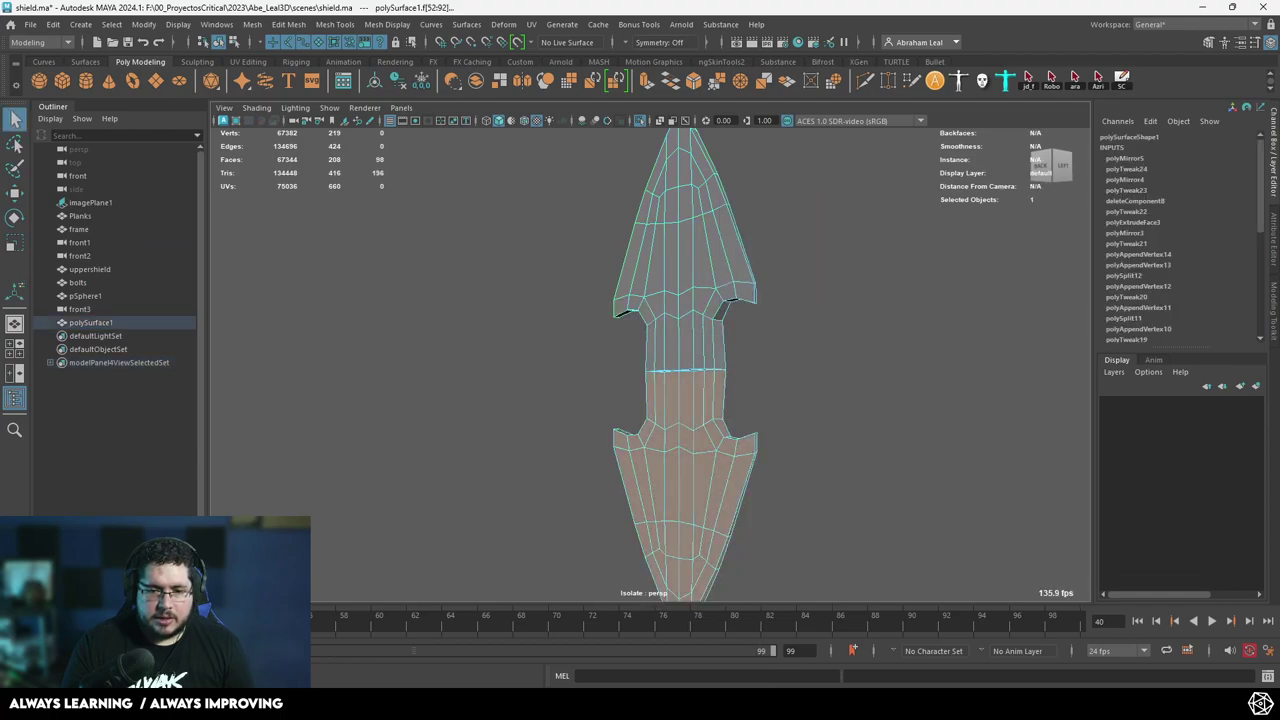
{"action": "left_click", "coordinate": [641, 596]}
{"action": "left_click_drag", "start_coordinate": [641, 596], "coordinate": [523, 291], "text": "alt"}
{"action": "left_click", "coordinate": [586, 400]}
{"action": "key", "text": "Delete"}
{"action": "middle_click_drag", "start_coordinate": [523, 291], "coordinate": [612, 376], "text": "alt"}
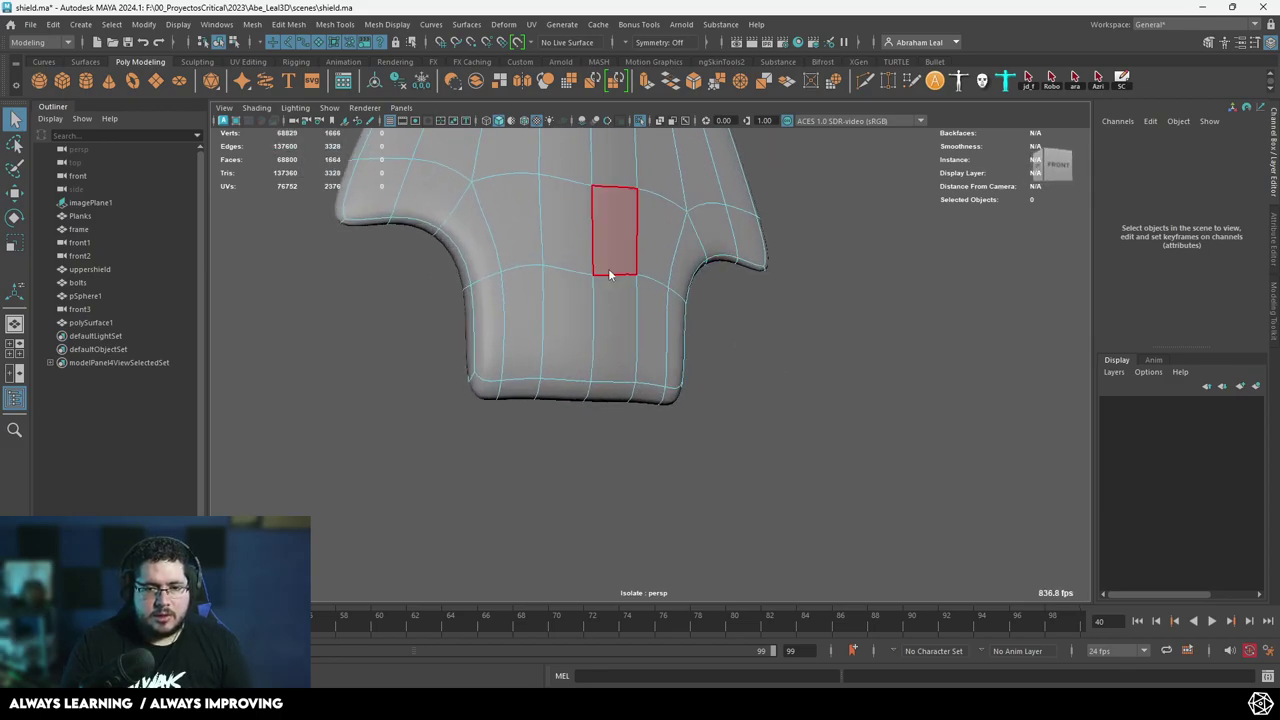
Turn off the smooth preview and insert a supporting edge loop around the spike's side walls with Multi-Cut.
{"action": "left_click", "coordinate": [610, 275]}
{"action": "key", "text": "1"}
{"action": "mouse_move", "coordinate": [640, 360]}
{"action": "left_mouse_down", "text": "alt"}
{"action": "mouse_move", "coordinate": [629, 374]}
{"action": "mouse_move", "coordinate": [636, 342]}
{"action": "left_mouse_up", "text": "alt"}
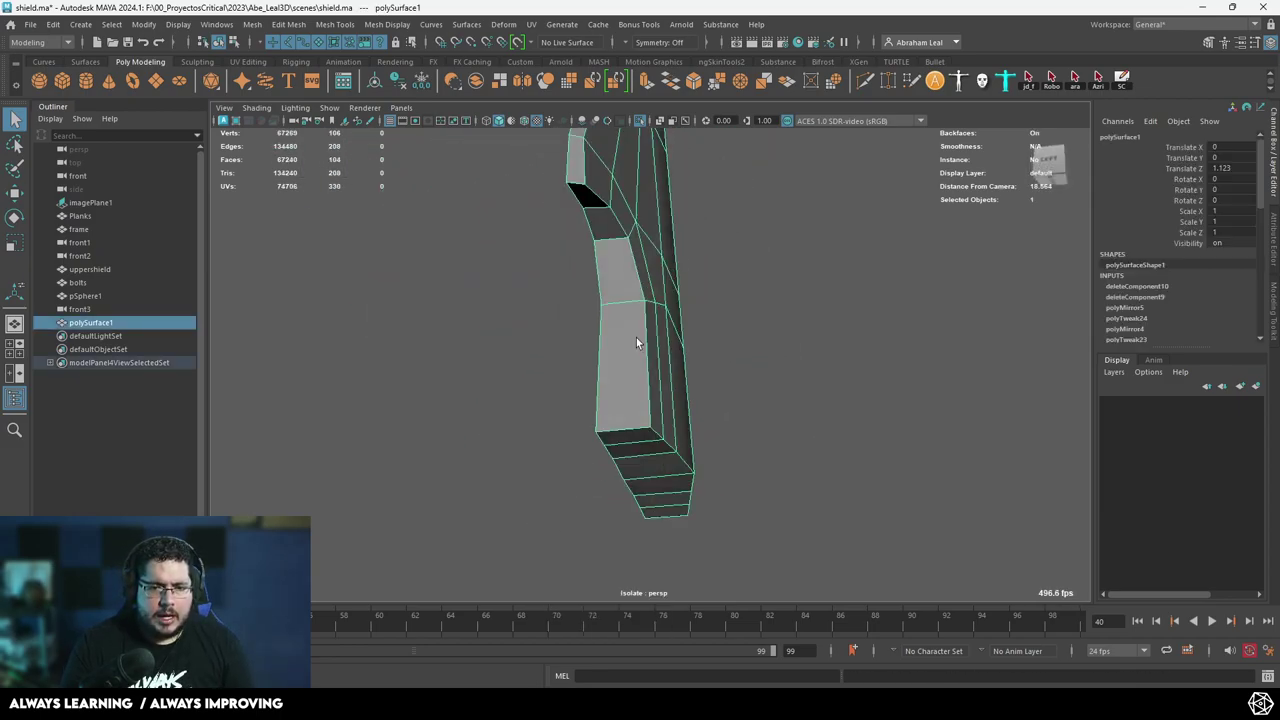
{"action": "left_click", "coordinate": [866, 85]}
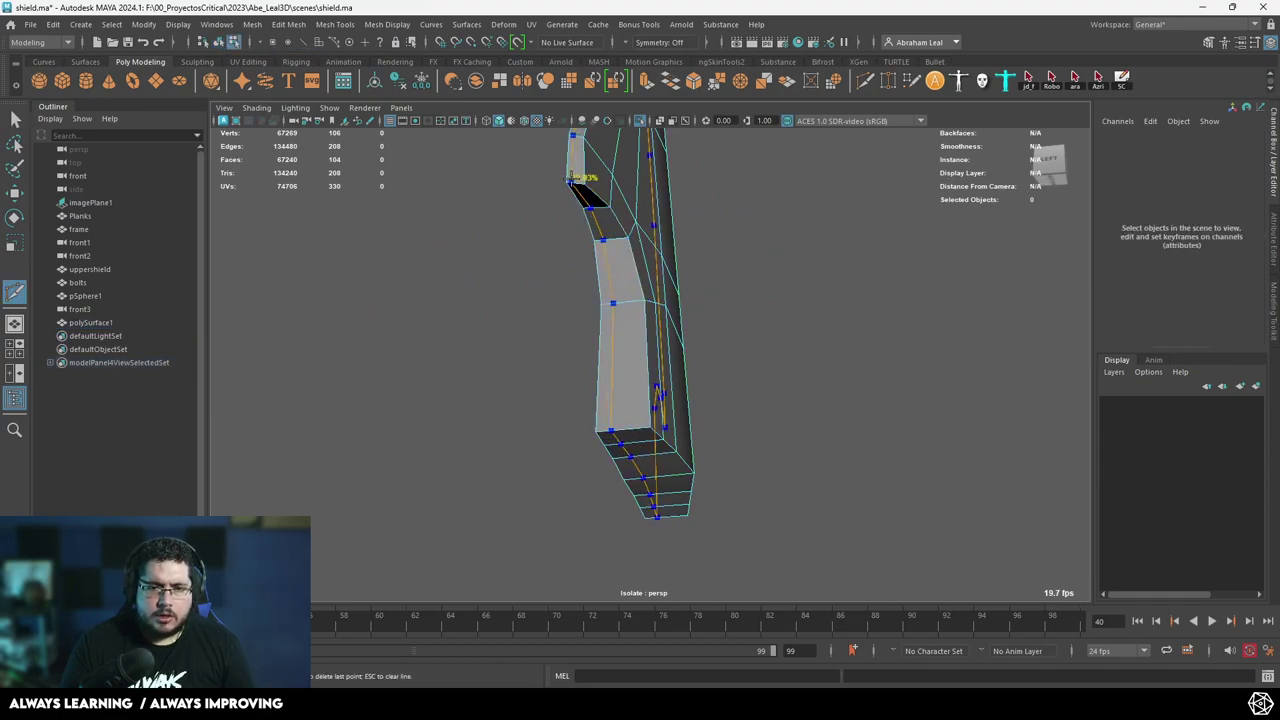
{"action": "left_click", "coordinate": [570, 178], "text": "ctrl"}
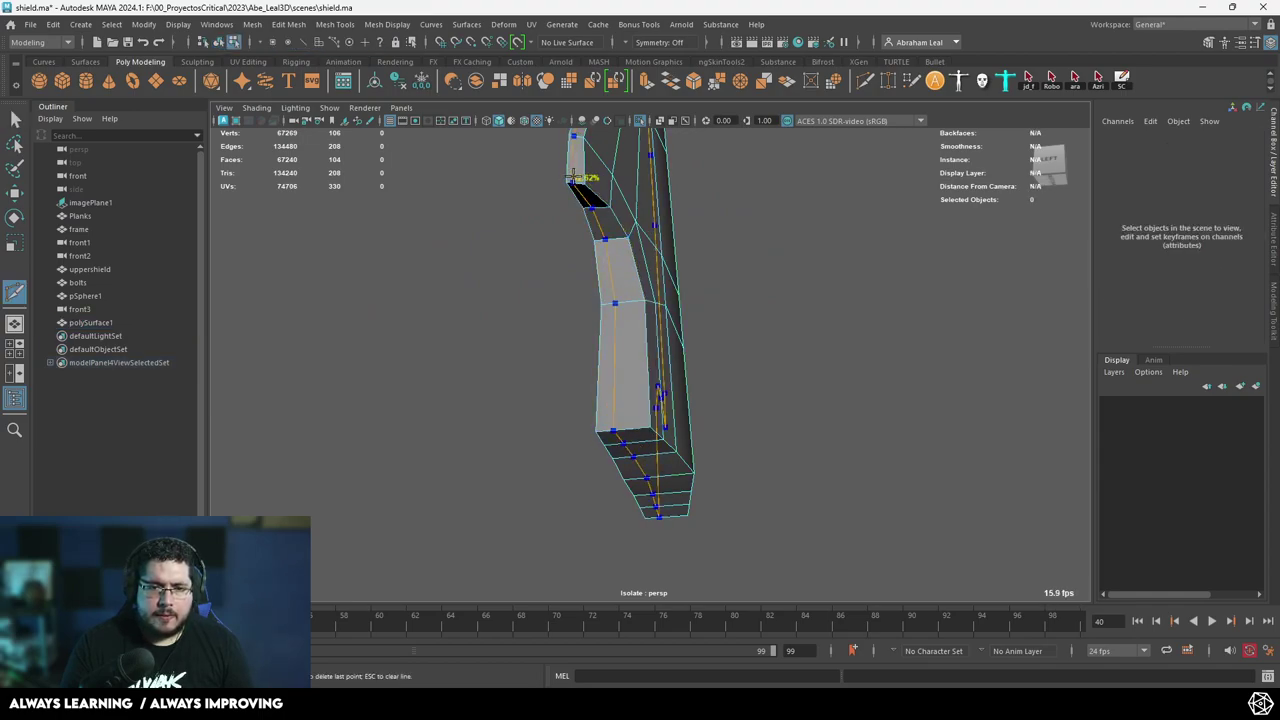
{"action": "left_click", "coordinate": [567, 178], "text": "ctrl"}
{"action": "left_click_drag", "start_coordinate": [590, 235], "coordinate": [700, 290], "text": "alt"}
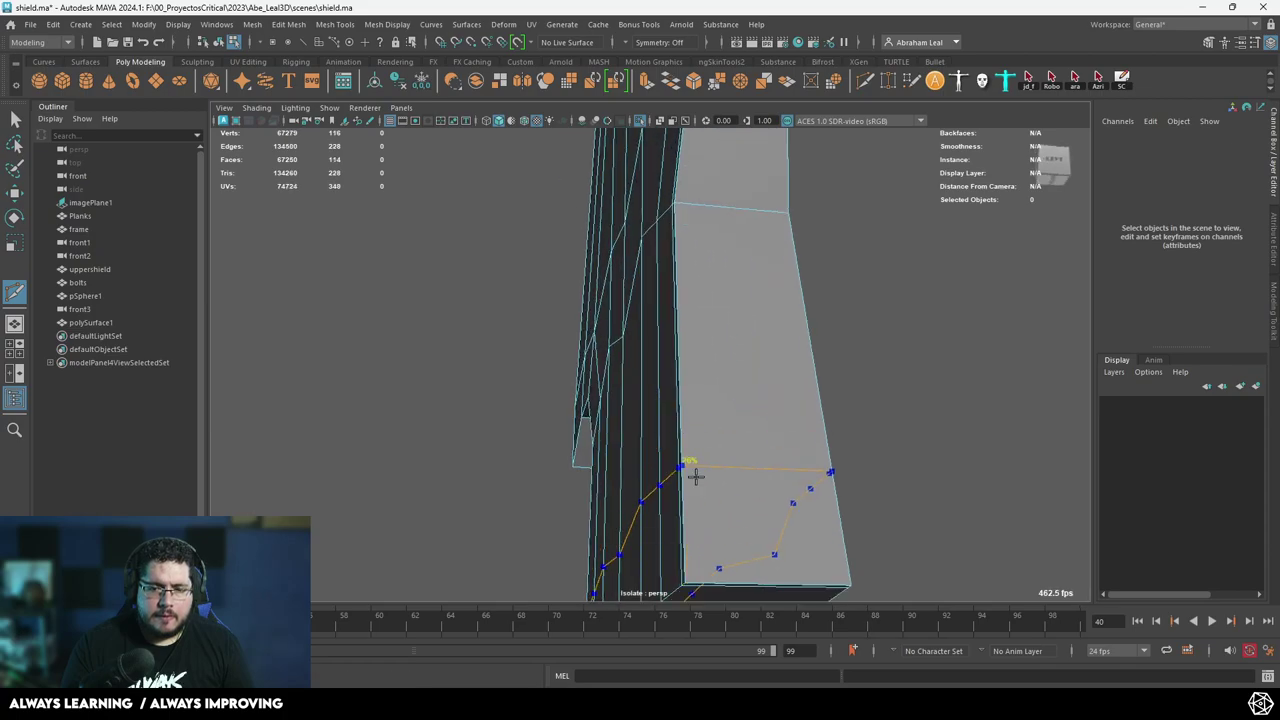
Insert supporting edge loops close to the spike's base and along its outer border with Multi-Cut.
{"action": "left_click", "coordinate": [688, 577], "text": "ctrl"}
{"action": "left_click_drag", "start_coordinate": [689, 576], "coordinate": [506, 366], "text": "alt"}
{"action": "left_click", "coordinate": [603, 375], "text": "ctrl"}
{"action": "left_click", "coordinate": [611, 367], "text": "ctrl"}
{"action": "scroll", "coordinate": [466, 334], "scroll_direction": "down", "scroll_amount": 3}
{"action": "left_click", "coordinate": [512, 361]}
{"action": "left_click_drag", "start_coordinate": [527, 311], "coordinate": [648, 432], "text": "alt"}
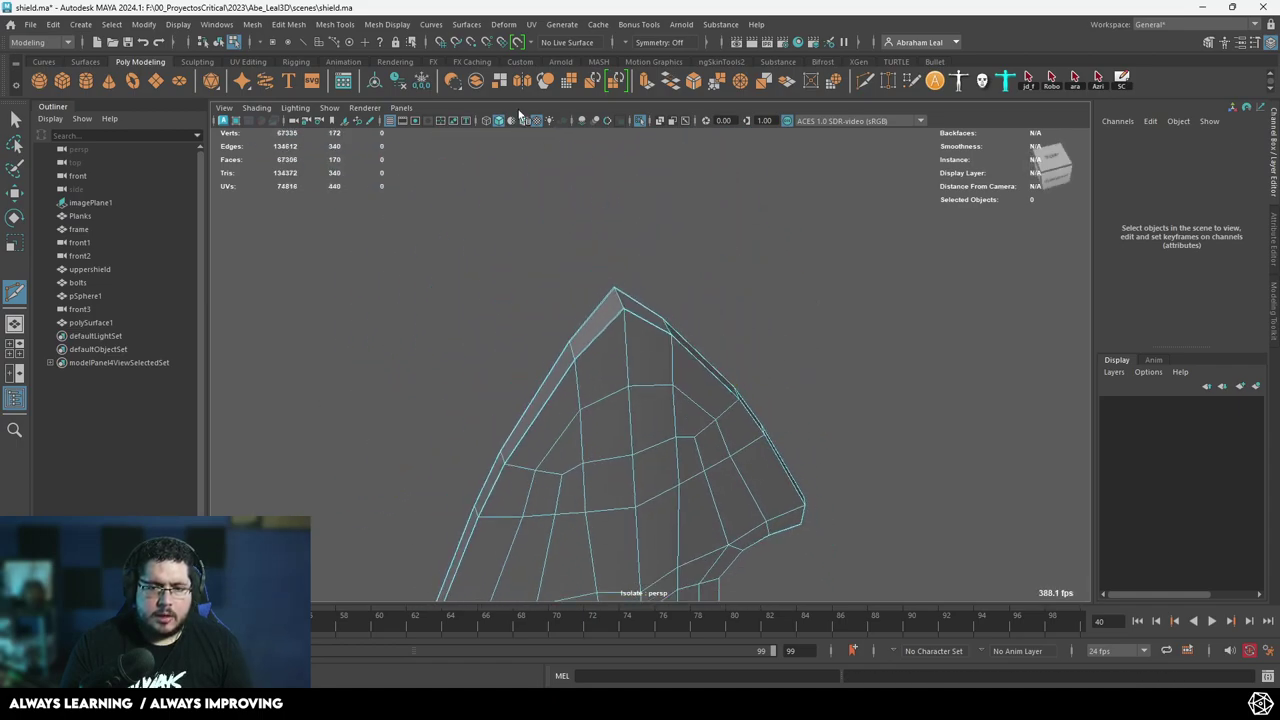
Add offset edge loops on both sides of the spike's centre ridge with the Offset Edge Loop tool and preview the spike smoothed.
{"action": "left_click", "coordinate": [335, 24]}
{"action": "left_click", "coordinate": [412, 176]}
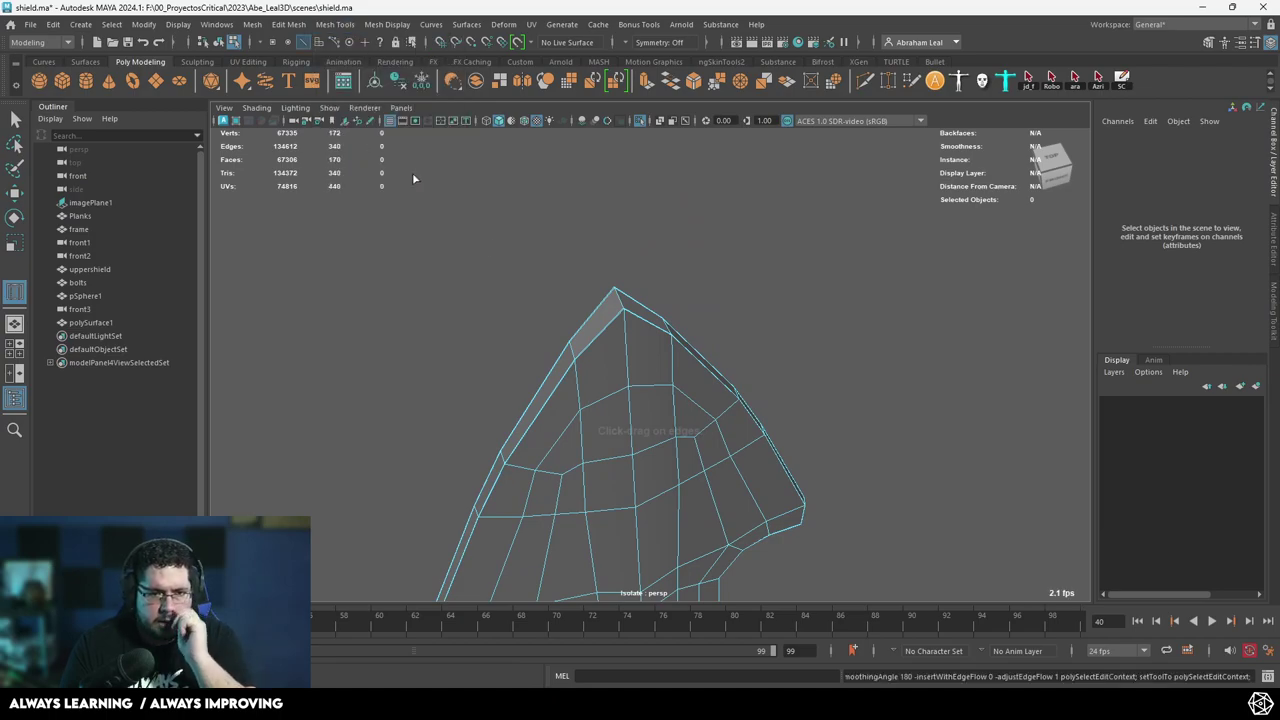
{"action": "left_click_drag", "start_coordinate": [619, 345], "coordinate": [624, 313]}
{"action": "left_click_drag", "start_coordinate": [717, 409], "coordinate": [640, 314], "text": "alt"}
{"action": "key", "text": "q"}
{"action": "right_click_drag", "start_coordinate": [636, 310], "coordinate": [730, 258]}
{"action": "scroll", "coordinate": [733, 258], "scroll_direction": "down", "scroll_amount": 4}
{"action": "key", "text": "3"}
{"action": "left_click", "coordinate": [735, 262]}
{"action": "left_click_drag", "start_coordinate": [752, 367], "coordinate": [723, 340], "text": "alt"}
{"action": "scroll", "coordinate": [746, 277], "scroll_direction": "down", "scroll_amount": 3}
{"action": "scroll", "coordinate": [643, 443], "scroll_direction": "up", "scroll_amount": 4}
{"action": "left_click_drag", "start_coordinate": [643, 443], "coordinate": [690, 320], "text": "alt"}
{"action": "left_click", "coordinate": [693, 317]}
Insert supporting edge loops beside the outer corners of the spike's two barbs with Multi-Cut and preview the result smoothed.
{"action": "key", "text": "1"}
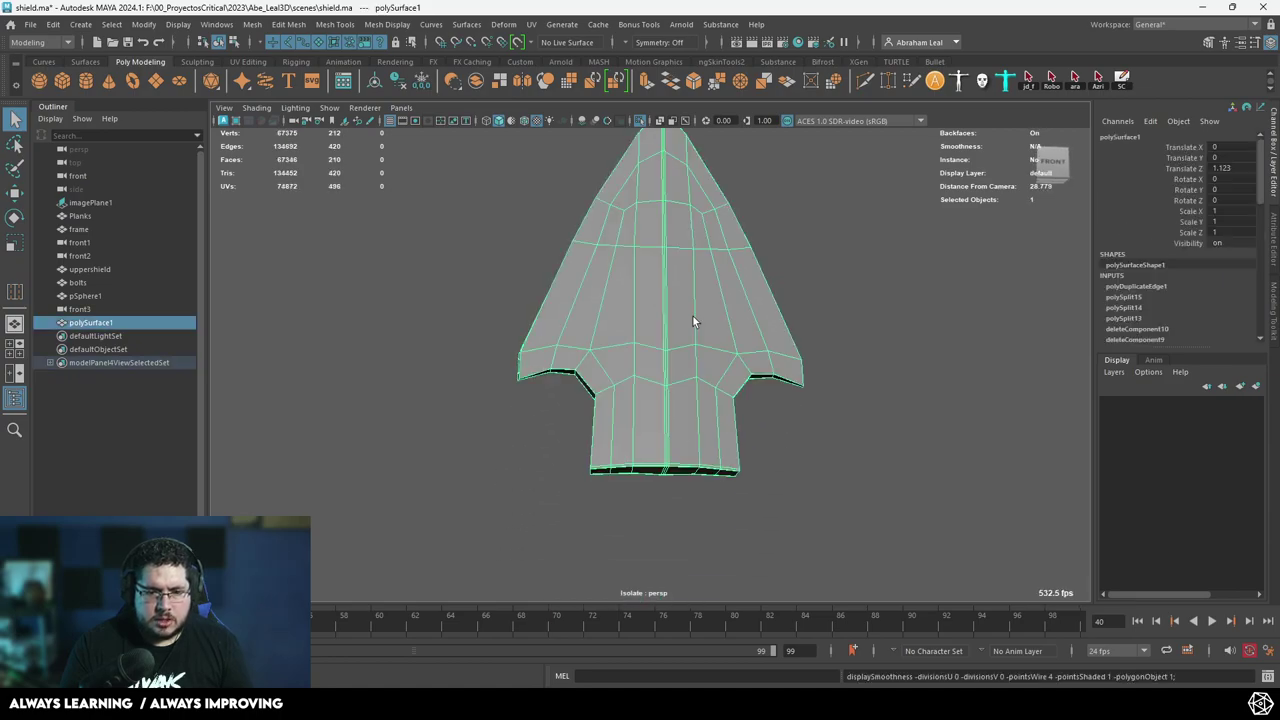
{"action": "scroll", "coordinate": [653, 366], "scroll_direction": "up", "scroll_amount": 5}
{"action": "left_click_drag", "start_coordinate": [441, 405], "coordinate": [487, 421], "text": "alt"}
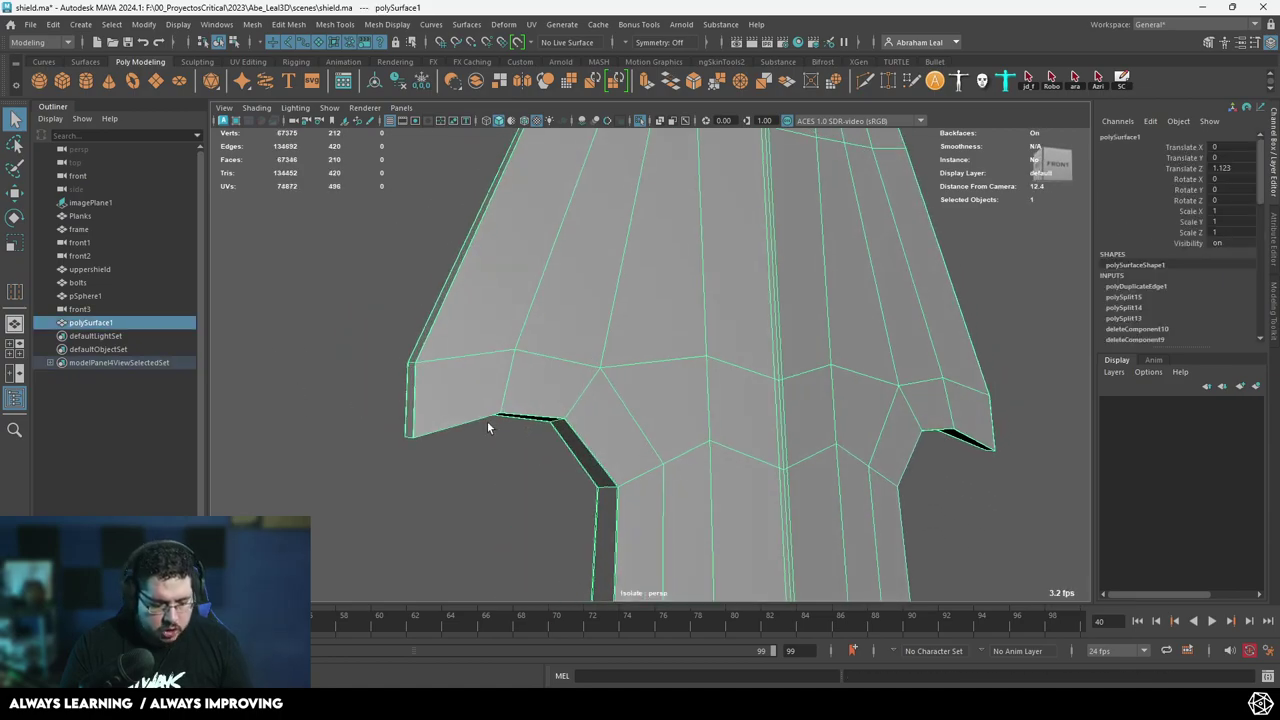
{"action": "key", "text": "g"}
{"action": "left_click", "coordinate": [415, 432]}
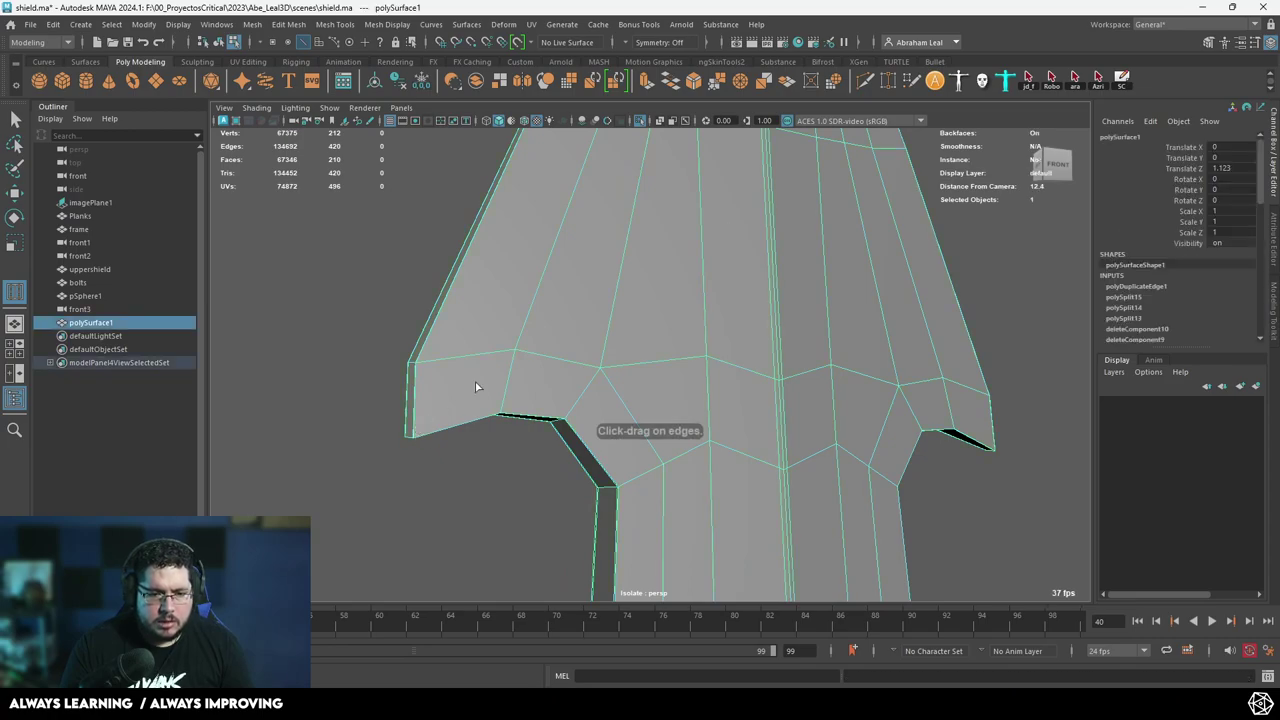
{"action": "left_click", "coordinate": [410, 433]}
{"action": "key", "text": "Return"}
{"action": "left_click_drag", "start_coordinate": [410, 433], "coordinate": [900, 470], "text": "alt"}
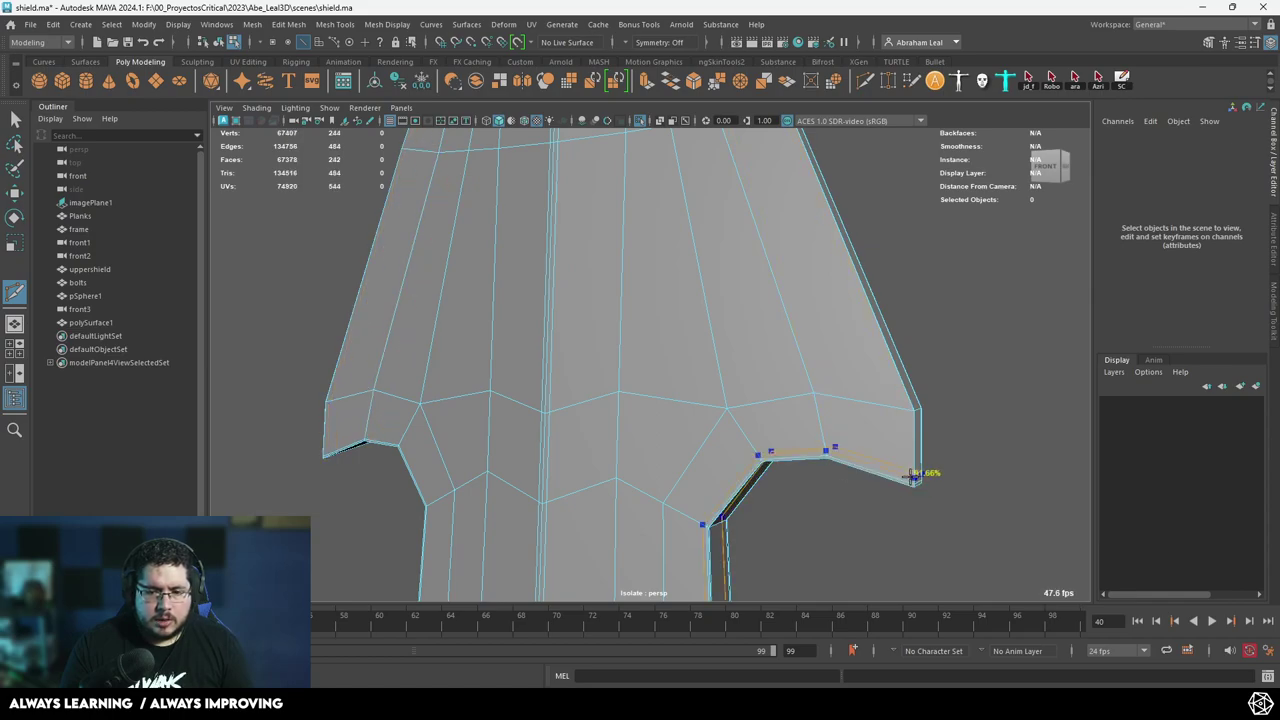
{"action": "key", "text": "3"}
{"action": "left_click_drag", "start_coordinate": [912, 482], "coordinate": [646, 403], "text": "alt"}
{"action": "scroll", "coordinate": [646, 403], "scroll_direction": "down", "scroll_amount": 4}
{"action": "key", "text": "q"}
{"action": "right_click_drag", "start_coordinate": [714, 325], "coordinate": [831, 274]}
{"action": "scroll", "coordinate": [831, 274], "scroll_direction": "down", "scroll_amount": 4}
{"action": "left_click", "coordinate": [808, 389]}
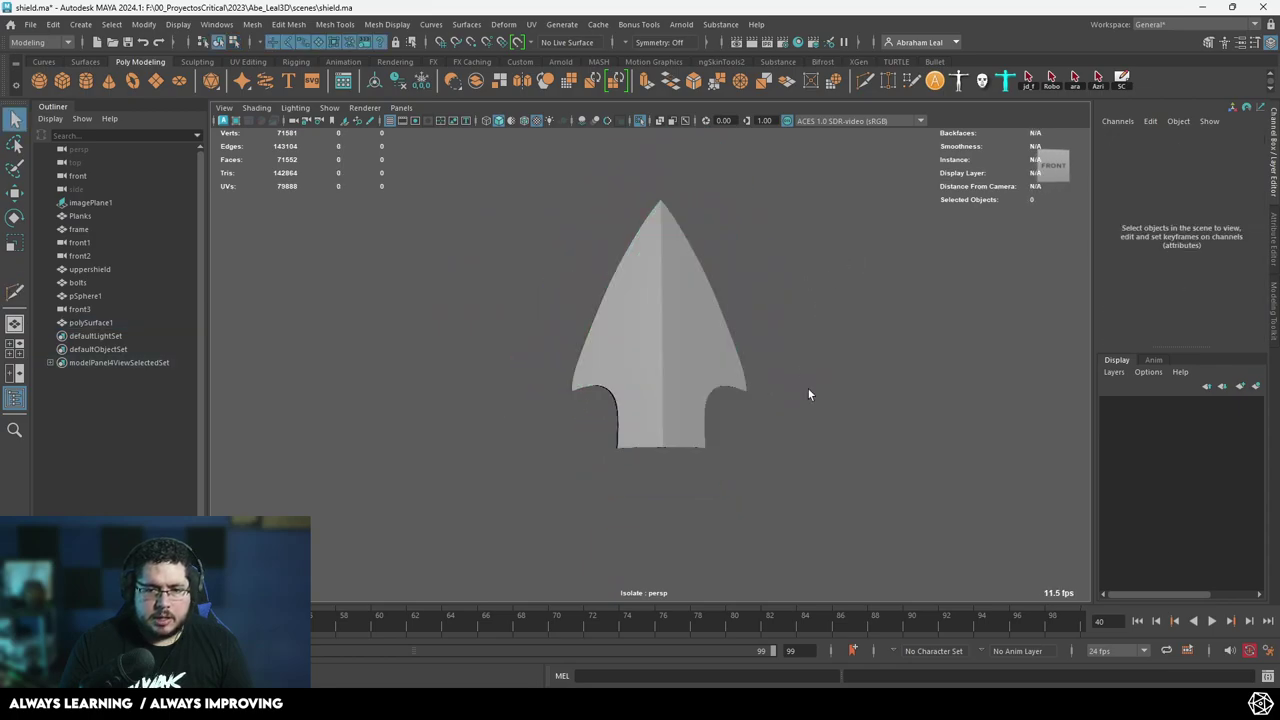
End the isolation and show the whole shield as wireframe over the reference image in the front view.
{"action": "key", "text": "ctrl+1"}
{"action": "scroll", "coordinate": [720, 354], "scroll_direction": "down", "scroll_amount": 4}
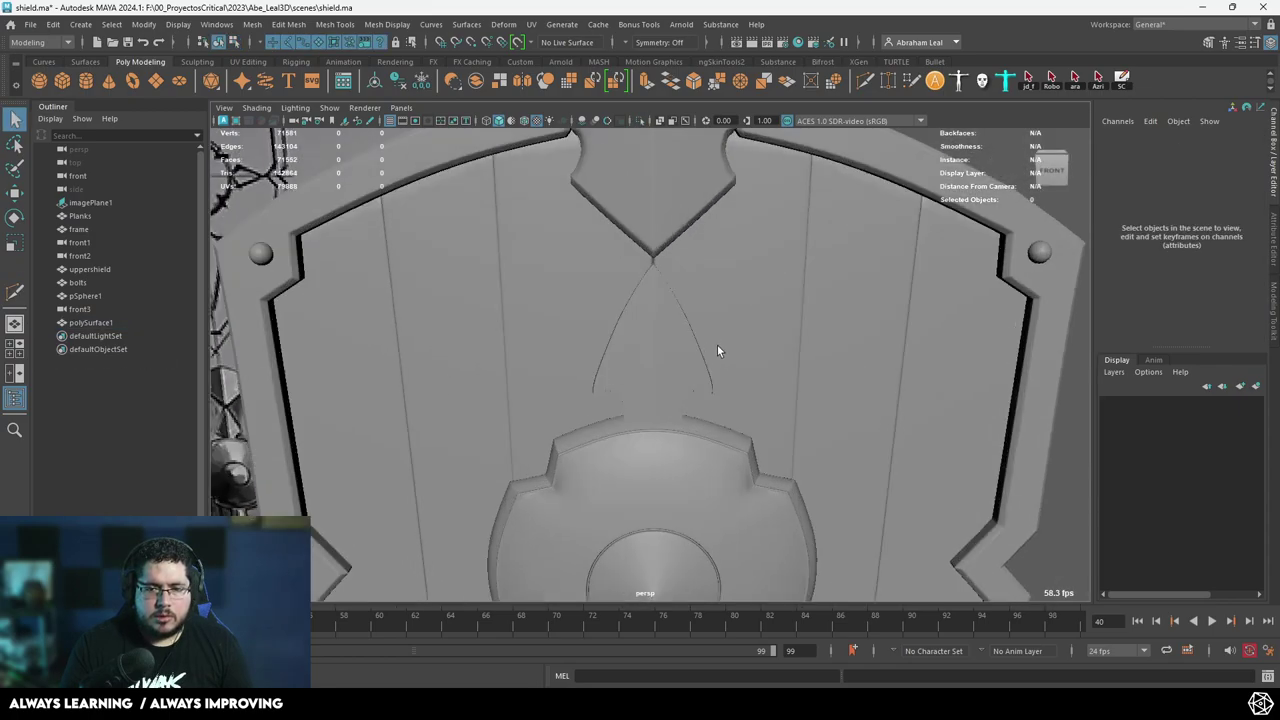
{"action": "left_click_drag", "start_coordinate": [720, 354], "coordinate": [691, 332], "text": "alt"}
{"action": "key", "text": "space"}
{"action": "left_click_drag", "start_coordinate": [691, 332], "coordinate": [694, 355]}
{"action": "key", "text": "4"}
{"action": "scroll", "coordinate": [694, 355], "scroll_direction": "down", "scroll_amount": 4}
{"action": "middle_click_drag", "start_coordinate": [697, 397], "coordinate": [705, 324], "text": "alt"}
Move the pivot of the spike above the boss to the centre of the central boss.
{"action": "left_click", "coordinate": [652, 290]}
{"action": "middle_click_drag", "start_coordinate": [652, 290], "coordinate": [690, 245], "text": "alt"}
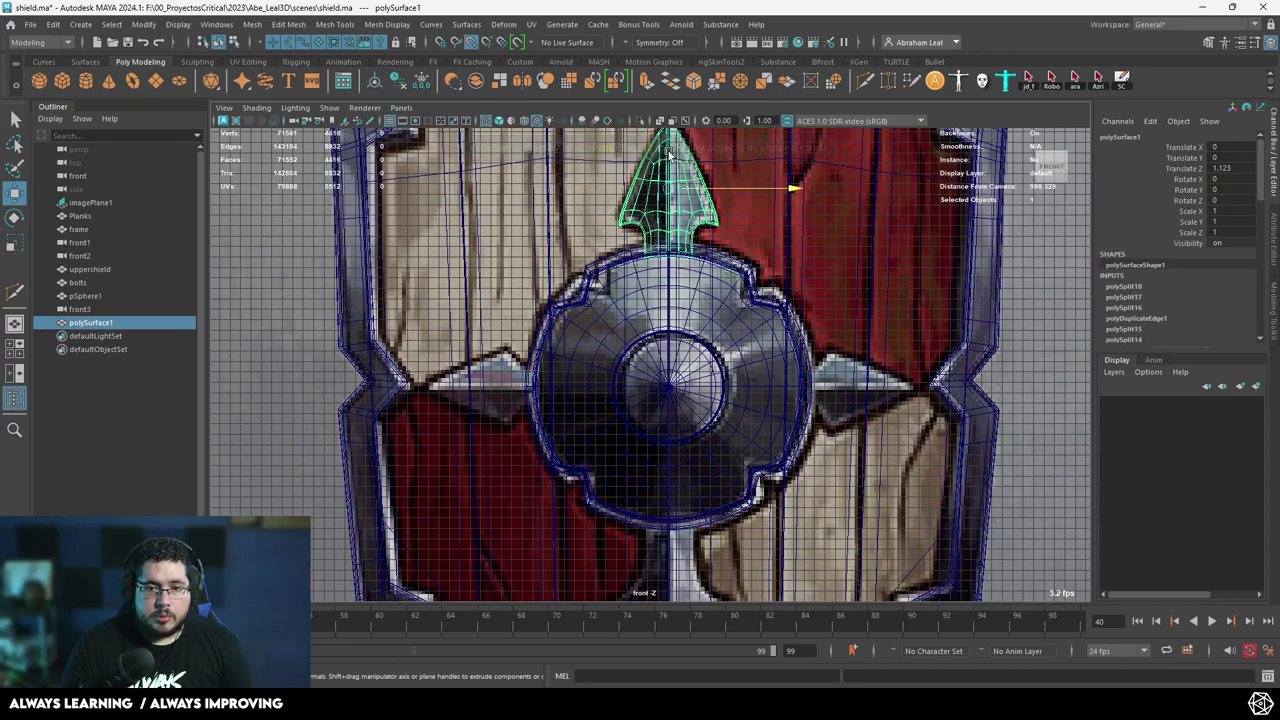
{"action": "left_click_drag", "start_coordinate": [669, 162], "coordinate": [677, 226]}
{"action": "key", "text": "ctrl+z"}
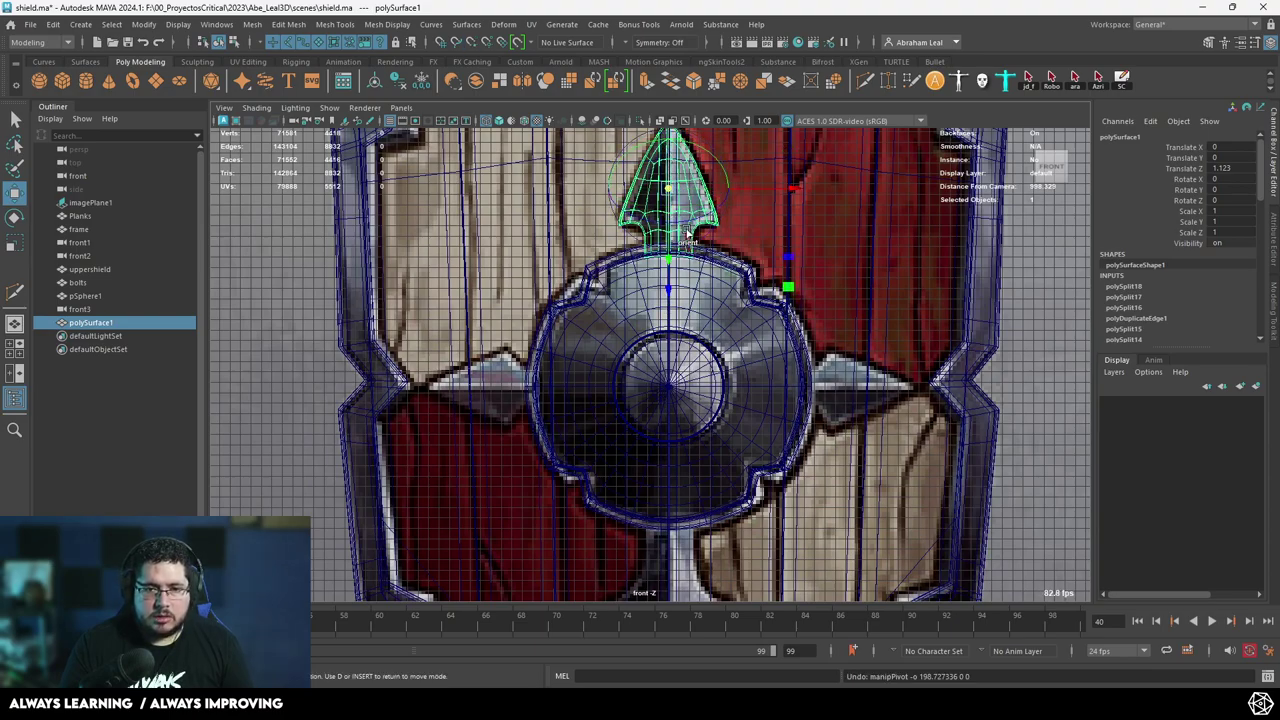
{"action": "middle_click_drag", "start_coordinate": [686, 146], "coordinate": [692, 256], "text": "alt"}
{"action": "left_click_drag", "start_coordinate": [675, 298], "coordinate": [663, 497]}
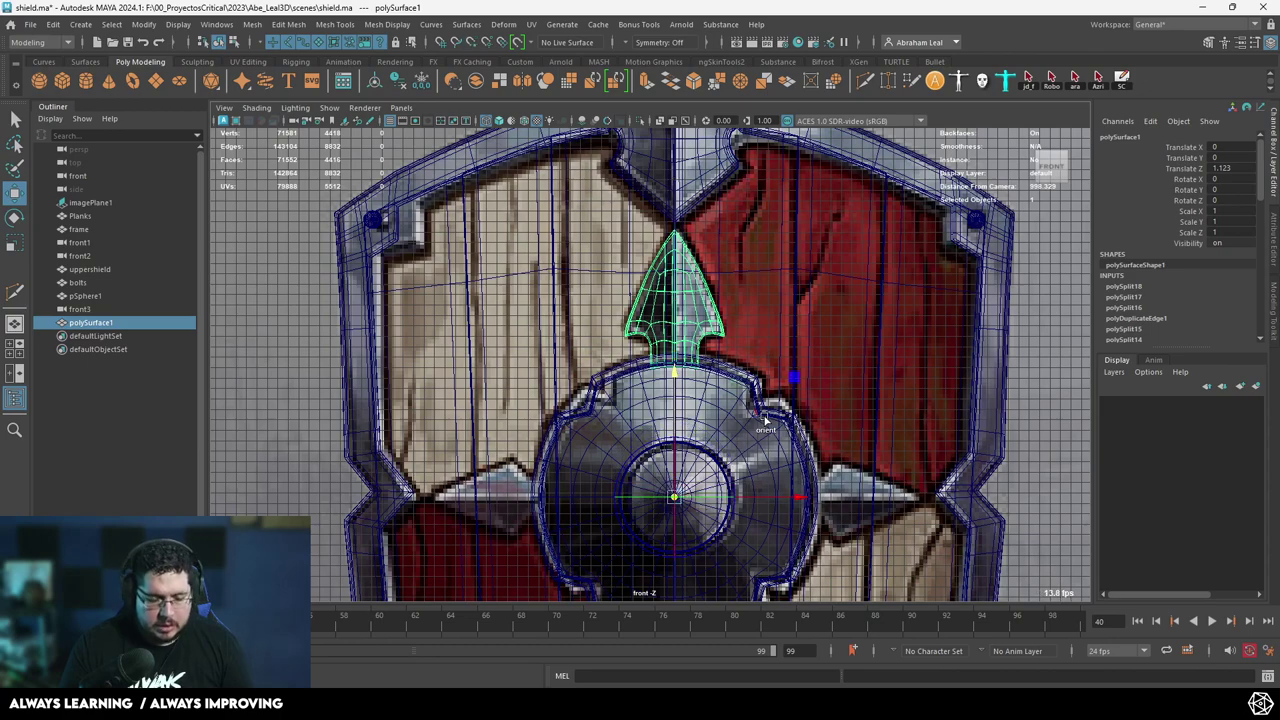
Duplicate the spike and rotate the copy to -90 in Z so it points right from the boss.
{"action": "key", "text": "ctrl+d"}
{"action": "key", "text": "e"}
{"action": "left_click_drag", "start_coordinate": [742, 397], "coordinate": [838, 458]}
{"action": "middle_click_drag", "start_coordinate": [846, 471], "coordinate": [686, 281], "text": "alt"}
{"action": "right_click_drag", "start_coordinate": [686, 281], "coordinate": [966, 451], "text": "alt"}
{"action": "middle_click_drag", "start_coordinate": [846, 350], "coordinate": [854, 418], "text": "alt"}
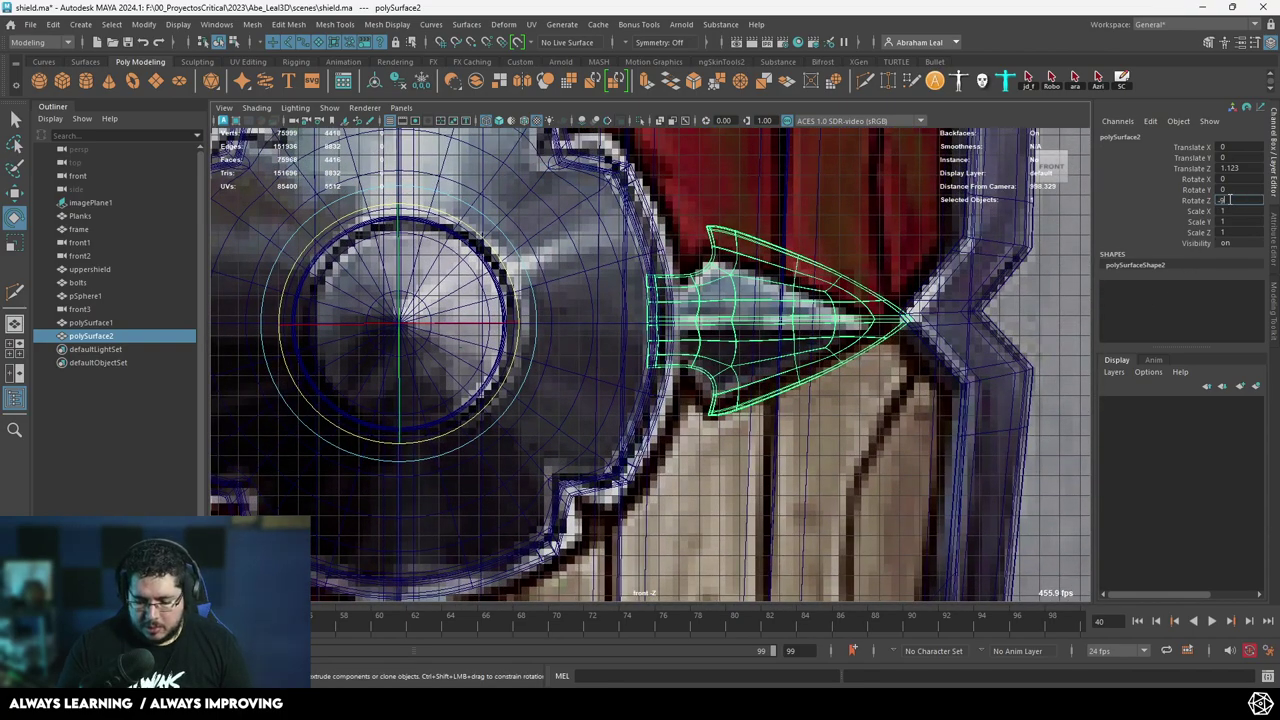
{"action": "type", "text": "0"}
{"action": "key", "text": "Return"}
Centre the right spike's pivot and scale the spike down in height and length to fit the reference.
{"action": "middle_click_drag", "start_coordinate": [763, 318], "coordinate": [745, 328], "text": "alt"}
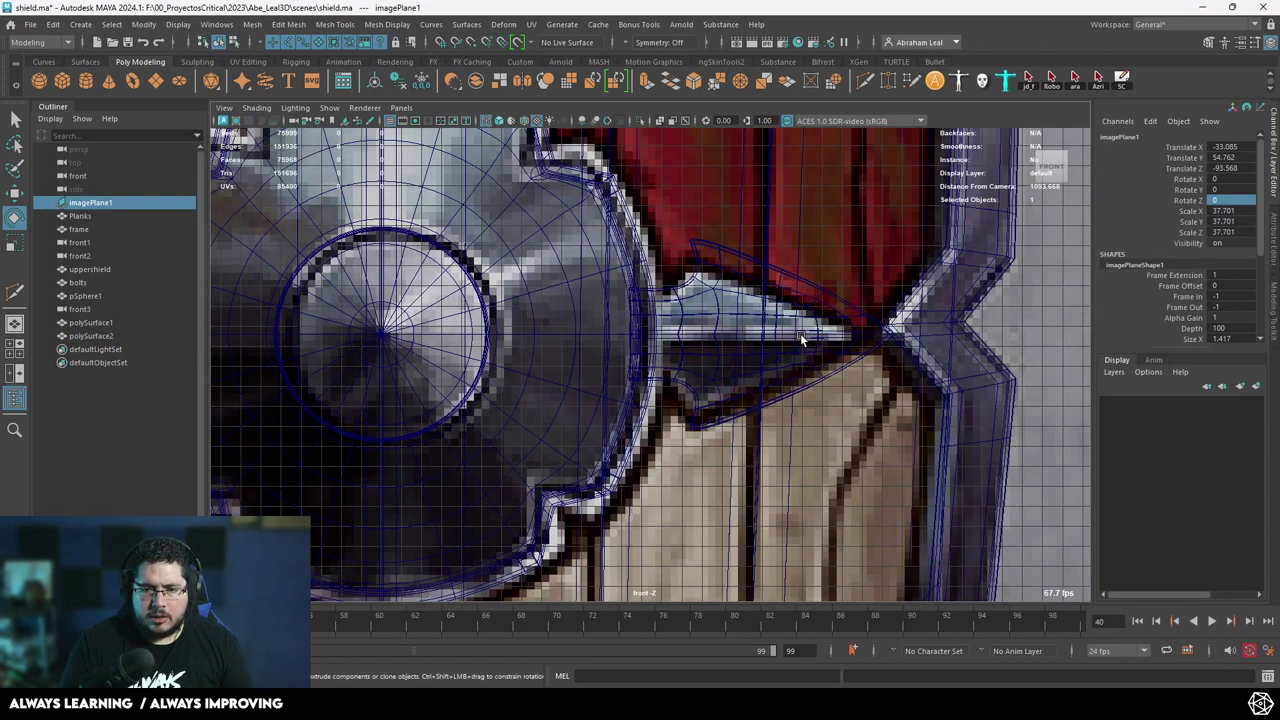
{"action": "key", "text": "r"}
{"action": "left_click_drag", "start_coordinate": [501, 343], "coordinate": [497, 336]}
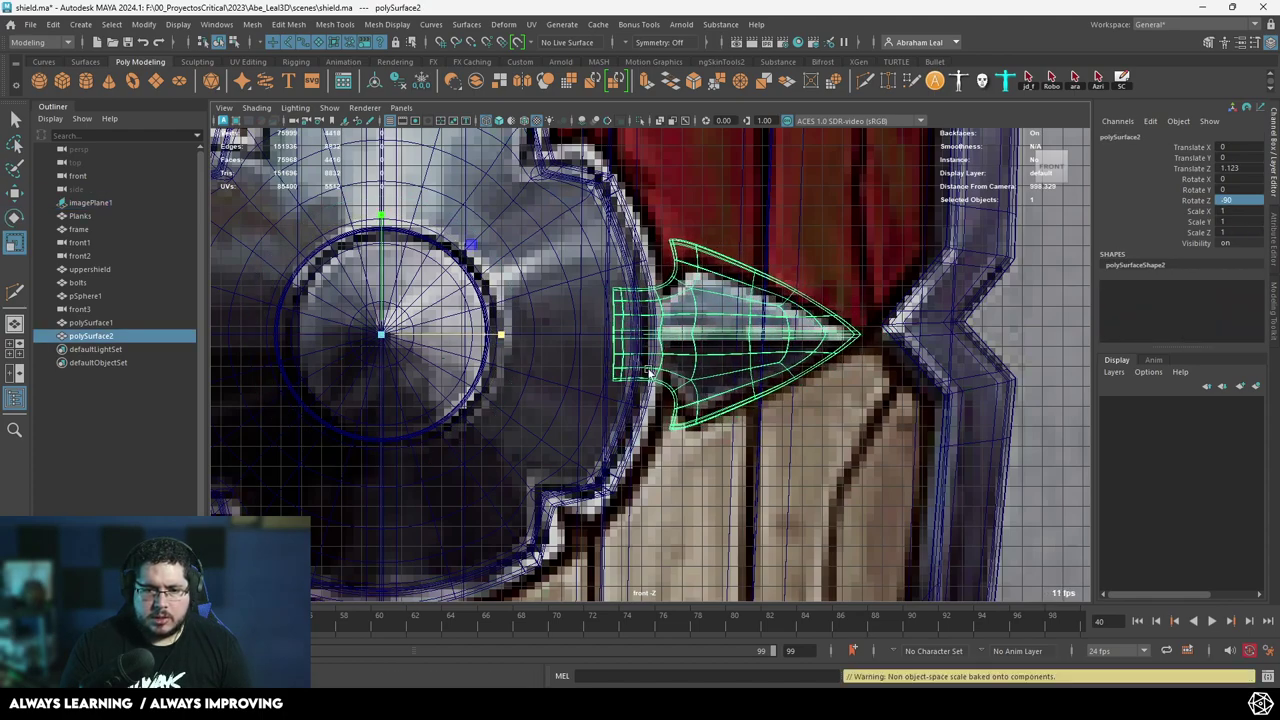
{"action": "left_click", "coordinate": [377, 82]}
{"action": "scroll", "coordinate": [765, 251], "scroll_direction": "up", "scroll_amount": 3}
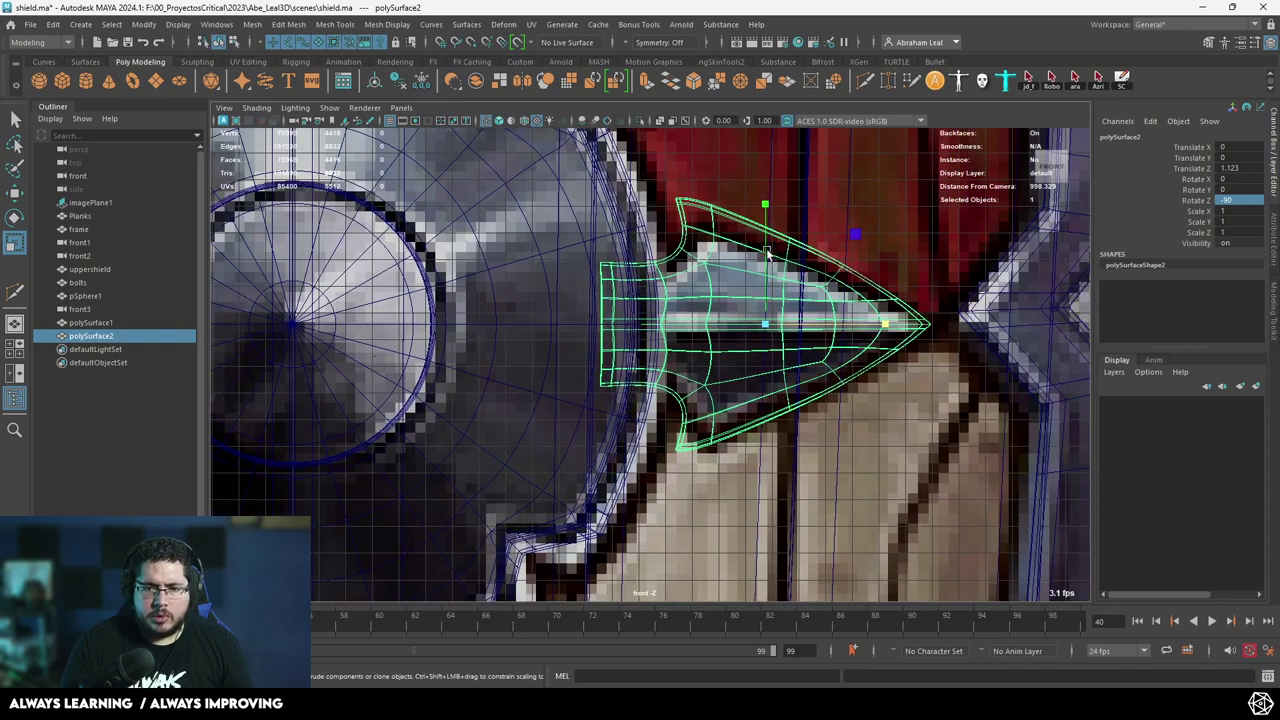
{"action": "left_click_drag", "start_coordinate": [765, 205], "coordinate": [766, 218]}
{"action": "left_click_drag", "start_coordinate": [883, 323], "coordinate": [868, 318]}
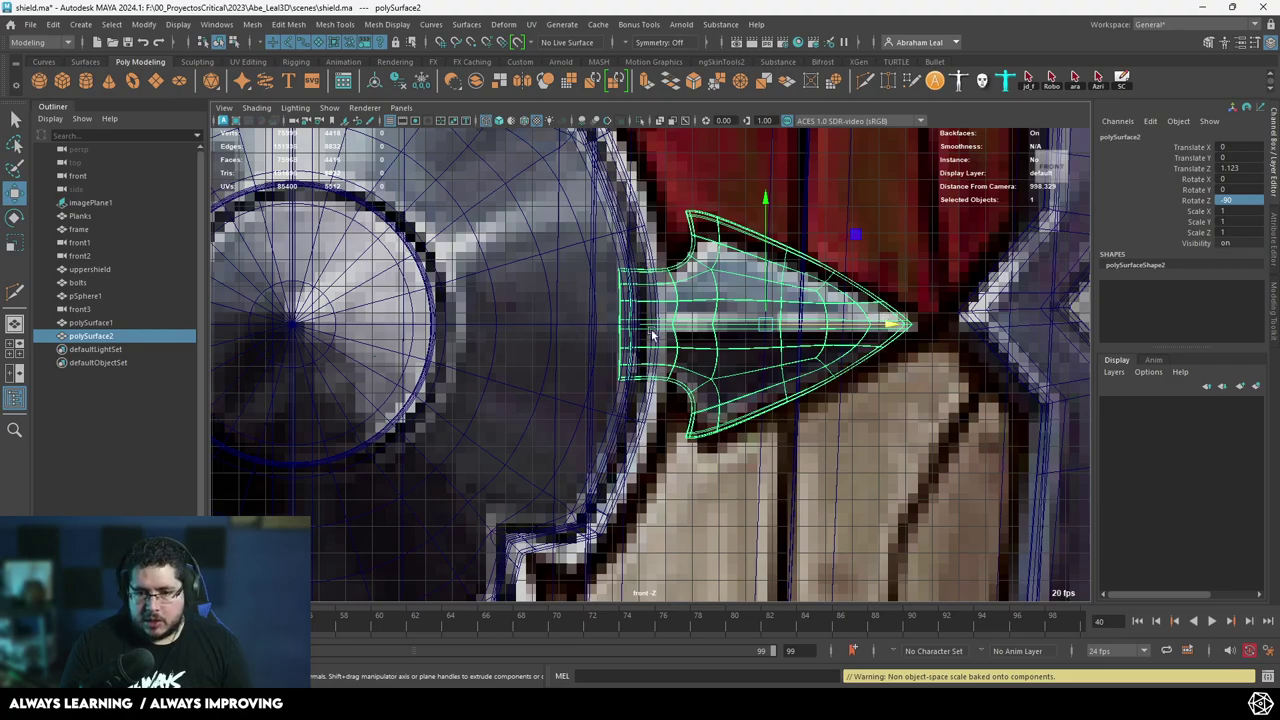
Push the right spike back toward the planks to Translate Z 0.941 and check its fit beside the boss in shaded perspective.
{"action": "scroll", "coordinate": [652, 336], "scroll_direction": "down", "scroll_amount": 4}
{"action": "key", "text": "5"}
{"action": "scroll", "coordinate": [739, 345], "scroll_direction": "up", "scroll_amount": 3}
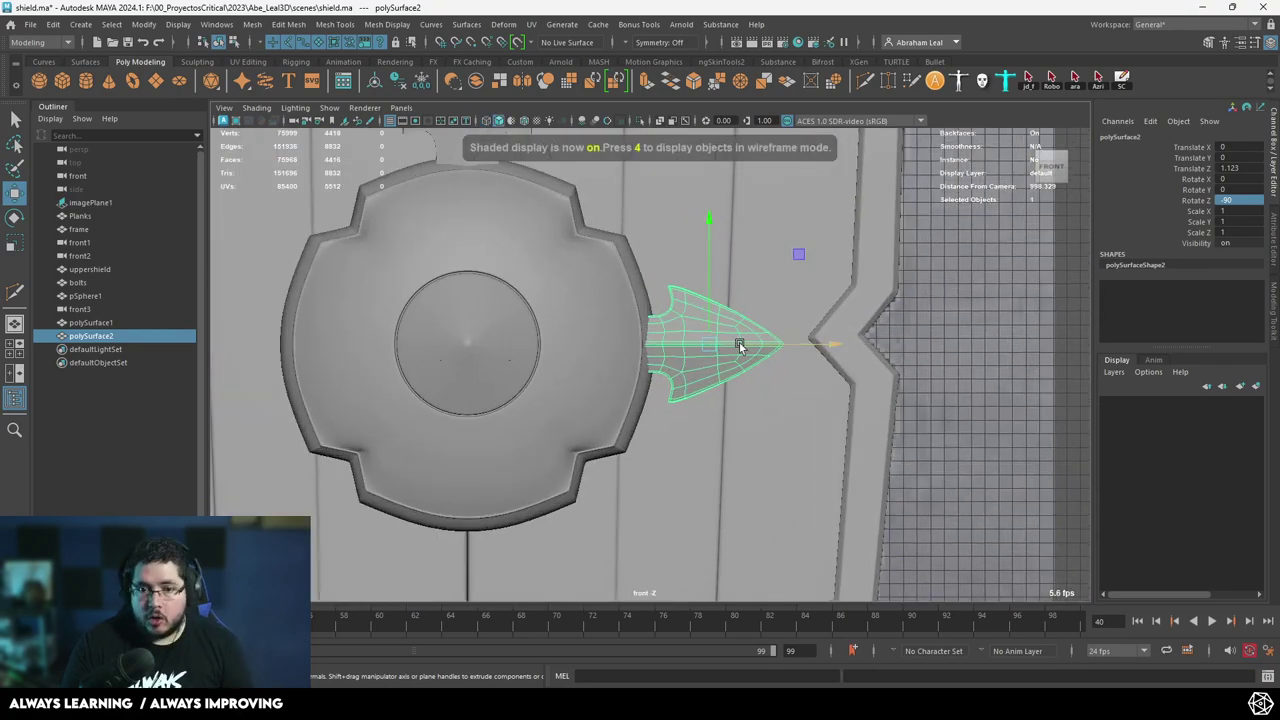
{"action": "key", "text": "space"}
{"action": "left_click_drag", "start_coordinate": [738, 366], "coordinate": [738, 323]}
{"action": "left_click_drag", "start_coordinate": [738, 323], "coordinate": [672, 437], "text": "alt"}
{"action": "scroll", "coordinate": [697, 365], "scroll_direction": "up", "scroll_amount": 4}
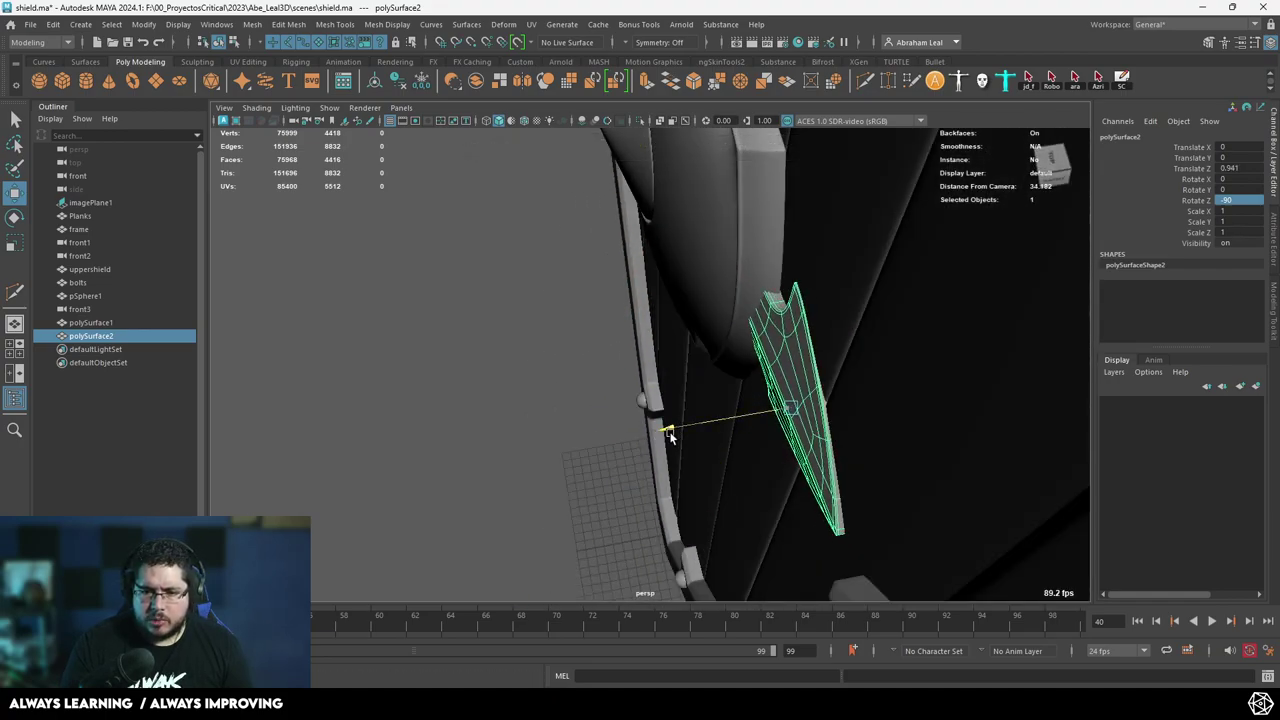
{"action": "left_click_drag", "start_coordinate": [580, 402], "coordinate": [714, 334], "text": "alt"}
{"action": "scroll", "coordinate": [714, 334], "scroll_direction": "down", "scroll_amount": 5}
{"action": "left_click", "coordinate": [952, 379]}
{"action": "left_click_drag", "start_coordinate": [952, 379], "coordinate": [875, 400], "text": "alt"}
{"action": "scroll", "coordinate": [875, 400], "scroll_direction": "down", "scroll_amount": 2}
{"action": "scroll", "coordinate": [750, 380], "scroll_direction": "up", "scroll_amount": 5}
{"action": "scroll", "coordinate": [767, 379], "scroll_direction": "down", "scroll_amount": 6}
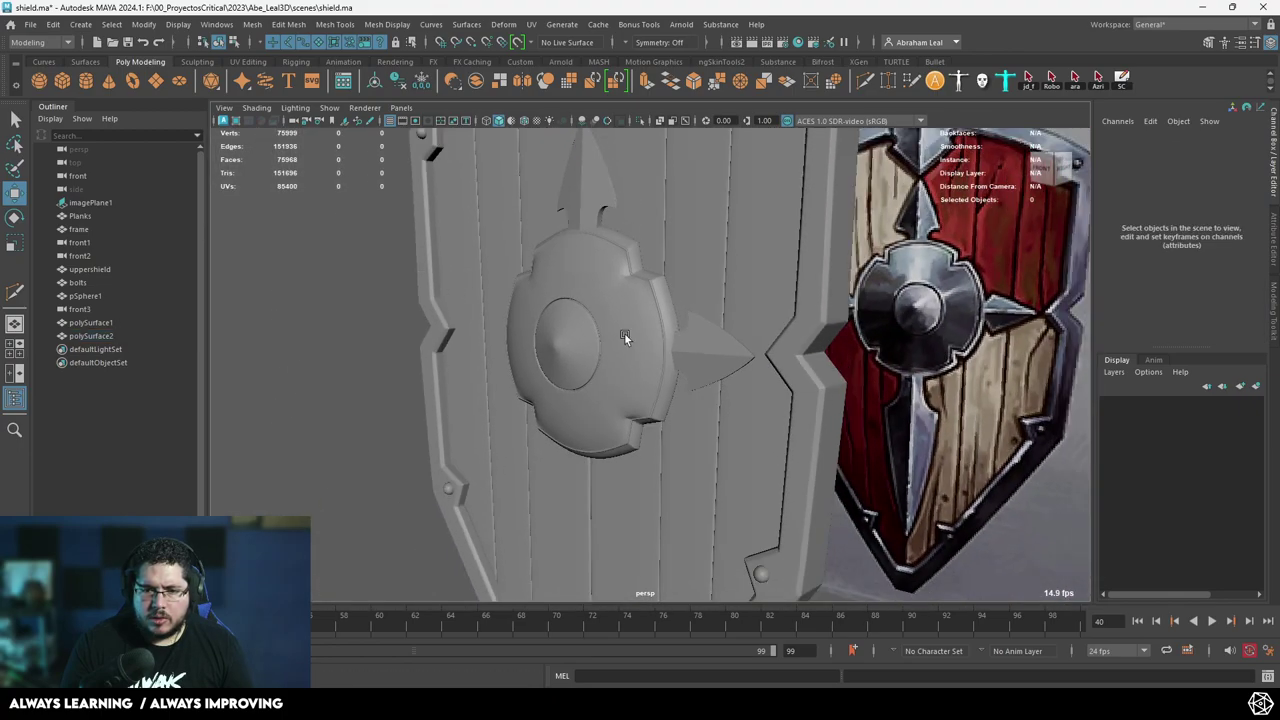
Mirror the right spike to the opposite side of the boss with the mirror's axis position set to World.
{"action": "left_click_drag", "start_coordinate": [624, 332], "coordinate": [698, 306], "text": "alt"}
{"action": "left_click", "coordinate": [675, 352]}
{"action": "right_click", "coordinate": [677, 355], "text": "shift"}
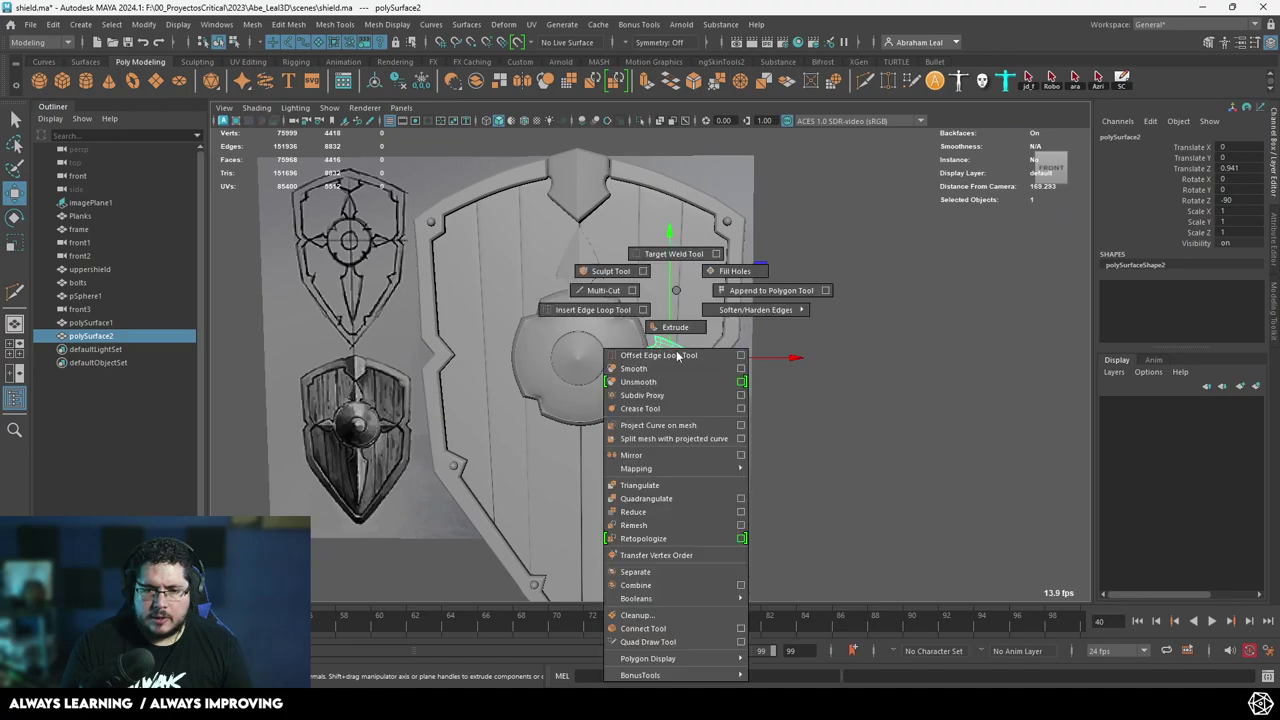
{"action": "left_click", "coordinate": [655, 455]}
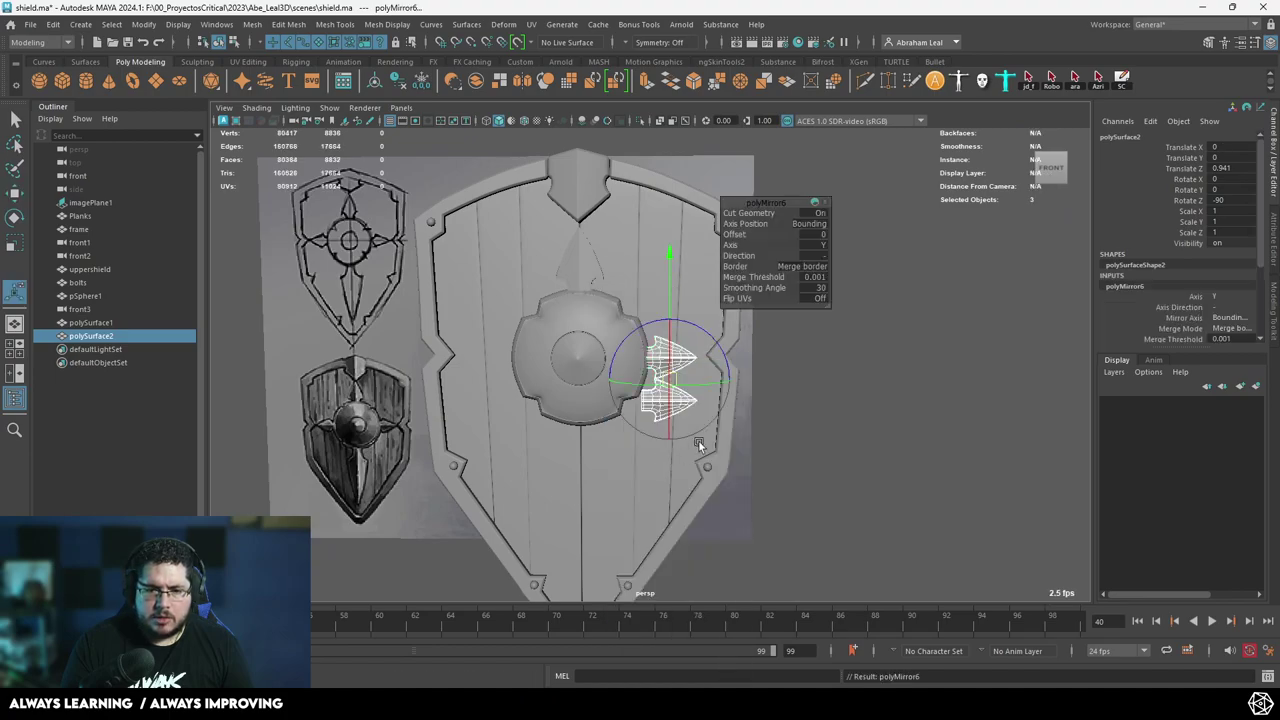
{"action": "left_click", "coordinate": [817, 229]}
{"action": "left_click", "coordinate": [844, 259]}
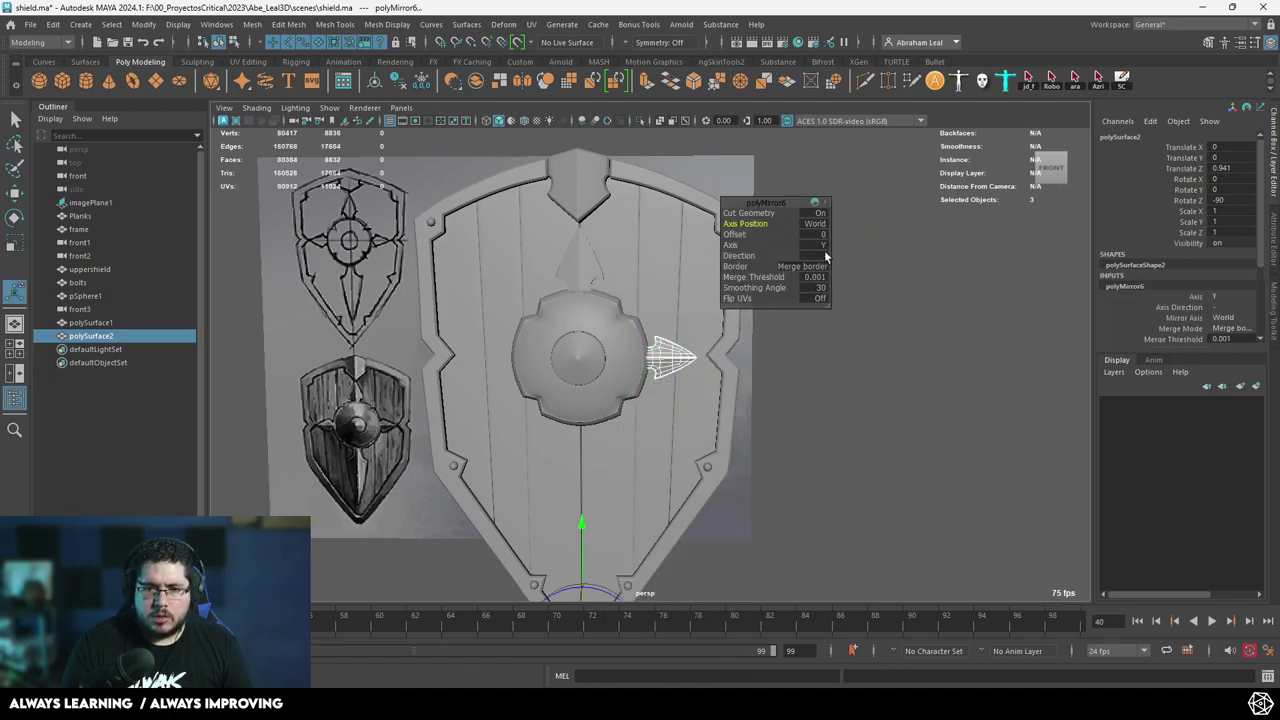
{"action": "left_click", "coordinate": [843, 254]}
{"action": "mouse_move", "coordinate": [796, 391]}
{"action": "left_mouse_down", "text": "alt"}
{"action": "mouse_move", "coordinate": [854, 380]}
{"action": "mouse_move", "coordinate": [790, 385]}
{"action": "left_mouse_up", "text": "alt"}
{"action": "right_click_drag", "start_coordinate": [790, 385], "coordinate": [689, 354], "text": "alt"}
{"action": "left_click_drag", "start_coordinate": [689, 354], "coordinate": [679, 300], "text": "alt"}
Duplicate the spike above the boss and rotate the copy to 180 in Z so it points down.
{"action": "left_click", "coordinate": [610, 300]}
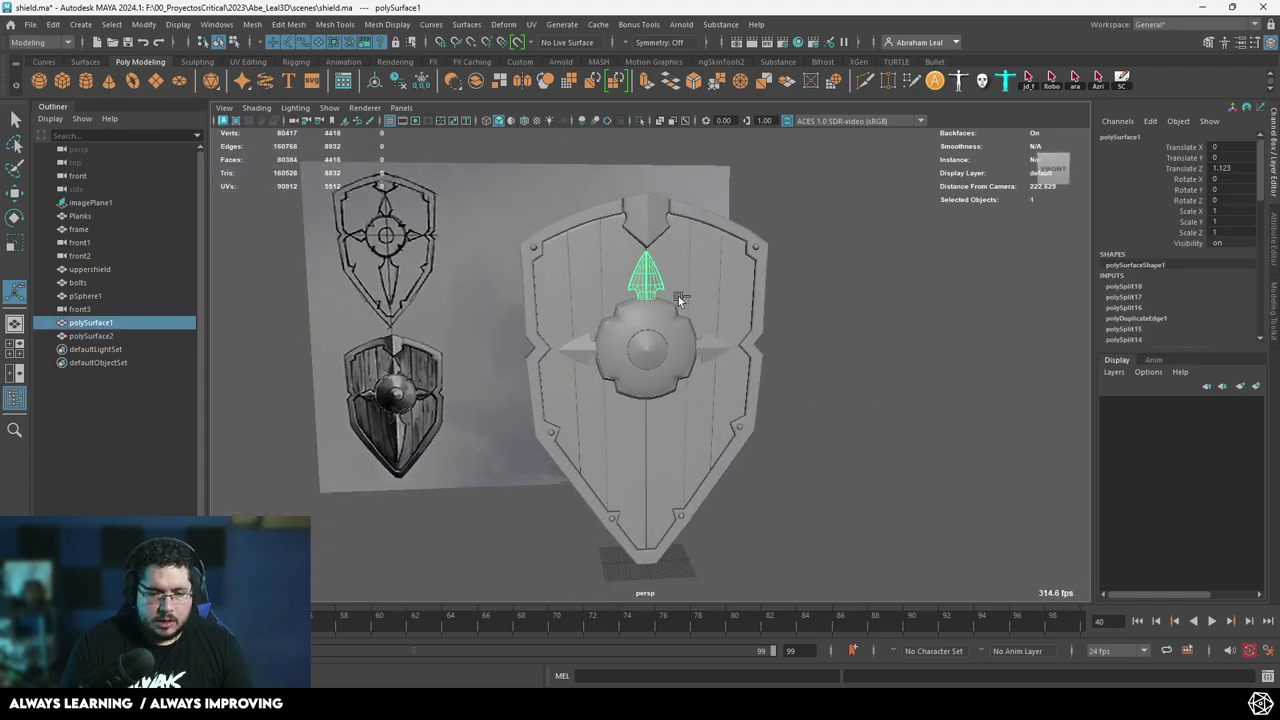
{"action": "key", "text": "ctrl+d"}
{"action": "key", "text": "e"}
{"action": "left_click_drag", "start_coordinate": [745, 258], "coordinate": [655, 494]}
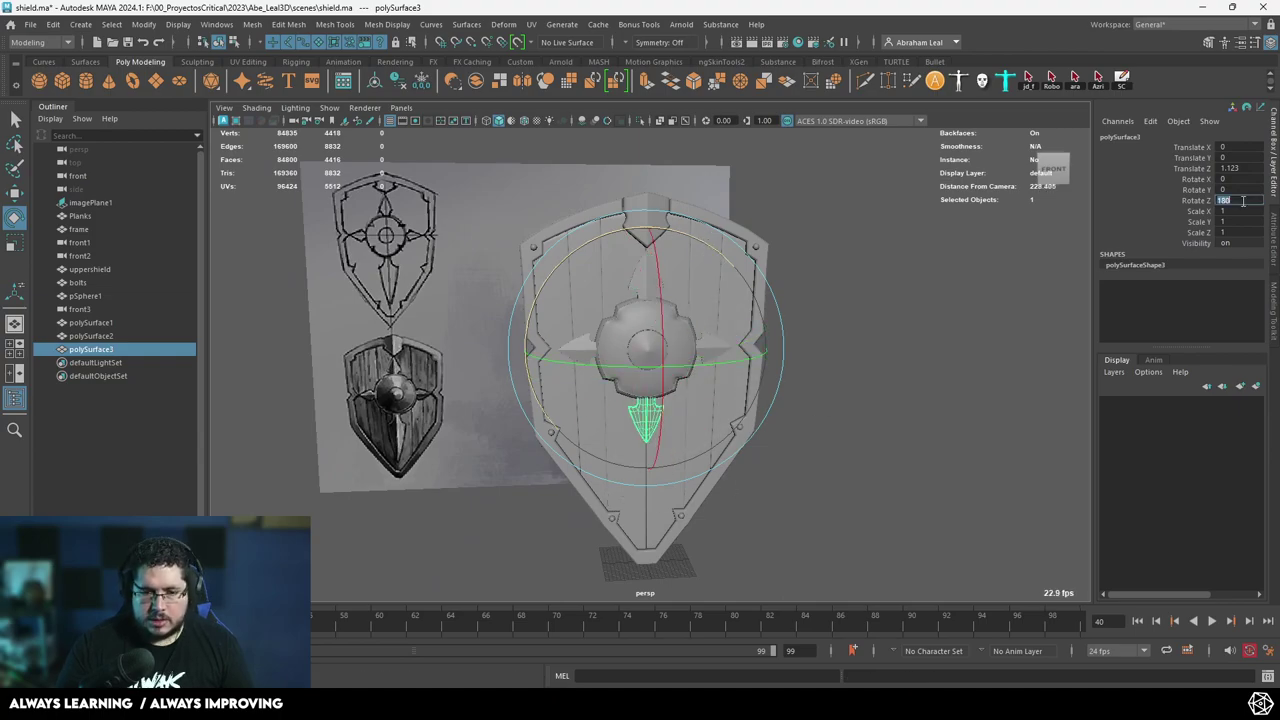
{"action": "left_click", "coordinate": [911, 300]}
Centre the pivot of the downward spike while viewing it as wireframe over the reference in the front view.
{"action": "key", "text": "space"}
{"action": "left_click_drag", "start_coordinate": [946, 309], "coordinate": [946, 350]}
{"action": "key", "text": "4"}
{"action": "right_click_drag", "start_coordinate": [760, 437], "coordinate": [525, 555], "text": "alt"}
{"action": "middle_click_drag", "start_coordinate": [525, 555], "coordinate": [602, 357], "text": "alt"}
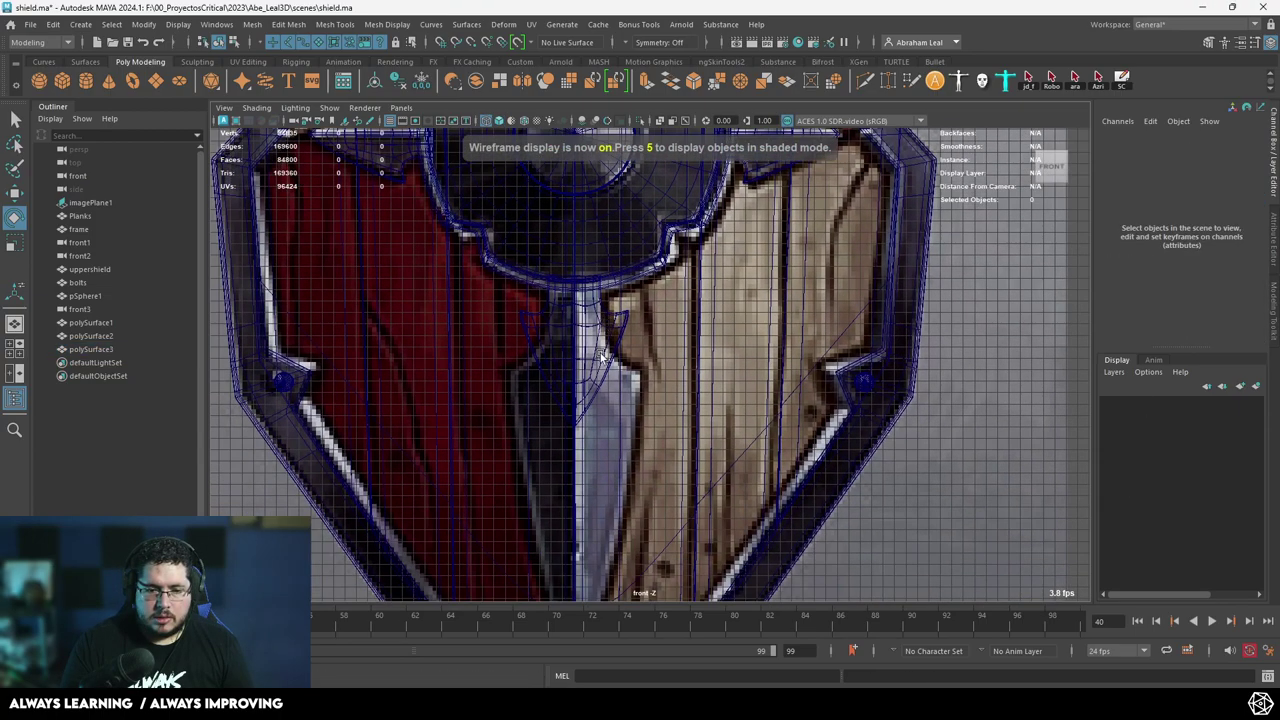
{"action": "left_click", "coordinate": [572, 362]}
{"action": "key", "text": "w"}
{"action": "scroll", "coordinate": [607, 261], "scroll_direction": "down", "scroll_amount": 5}
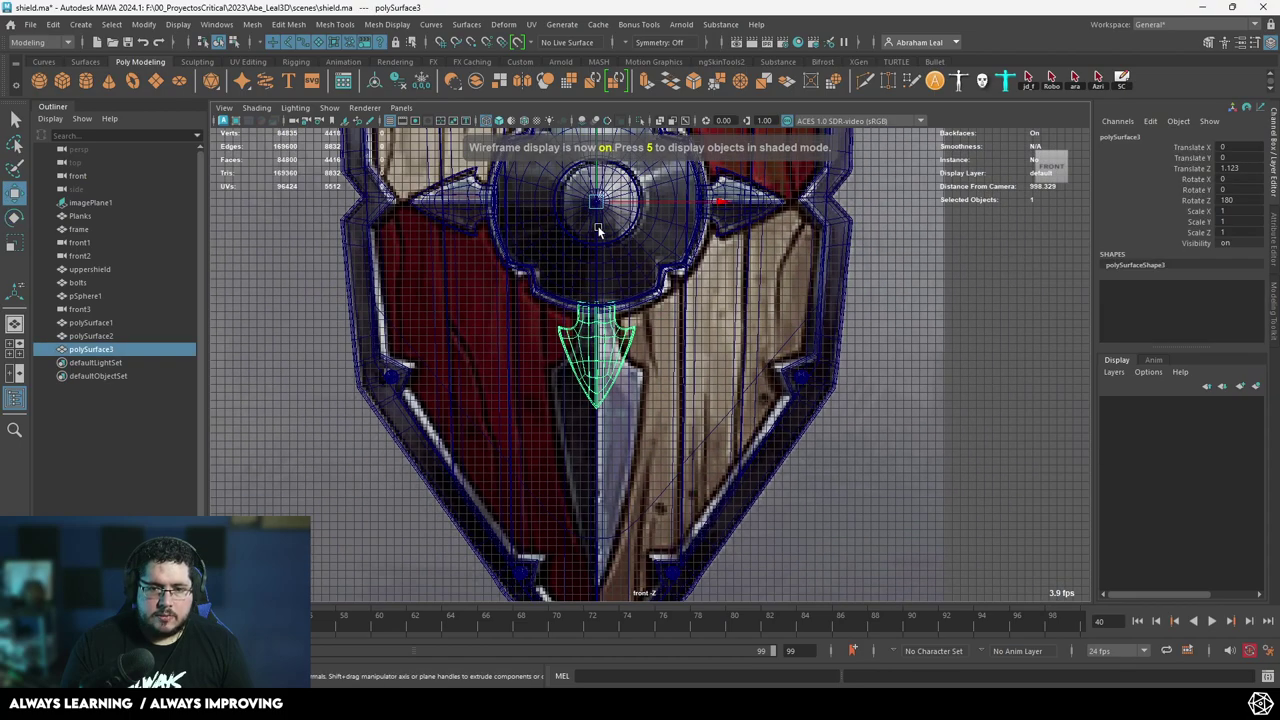
{"action": "key", "text": "r"}
{"action": "scroll", "coordinate": [607, 261], "scroll_direction": "up", "scroll_amount": 3}
{"action": "left_click", "coordinate": [376, 83]}
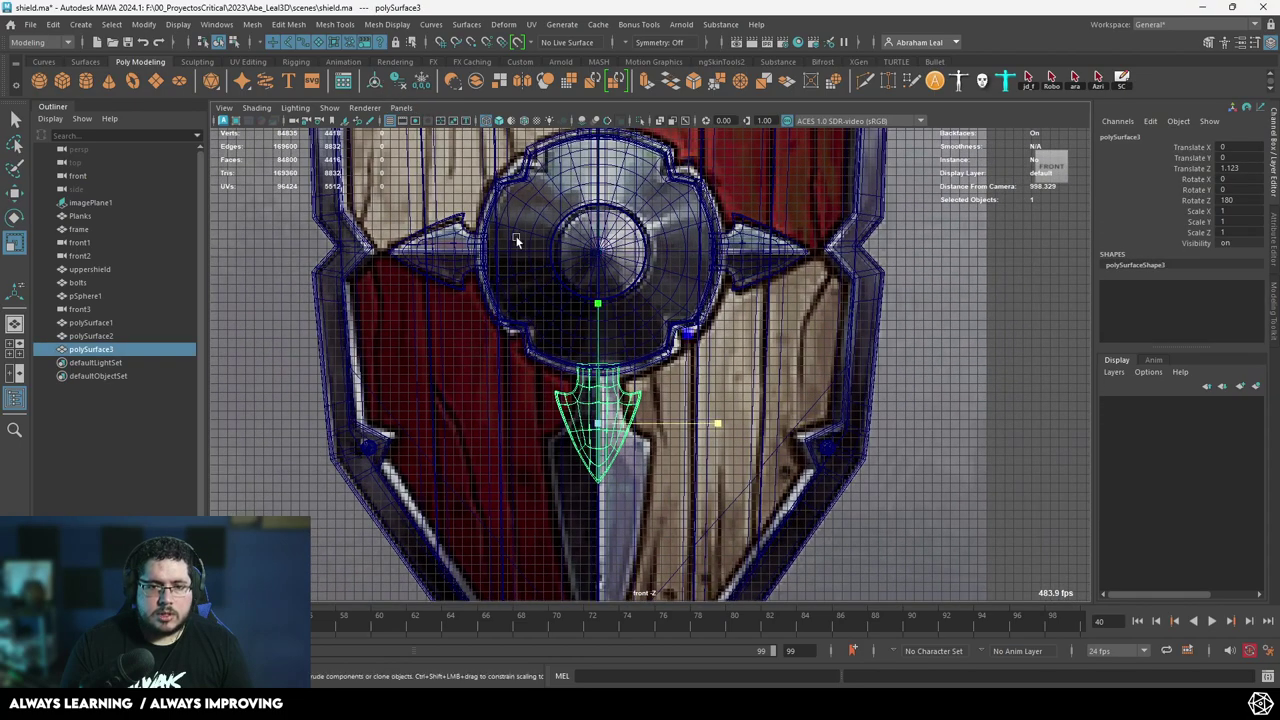
{"action": "key", "text": "w"}
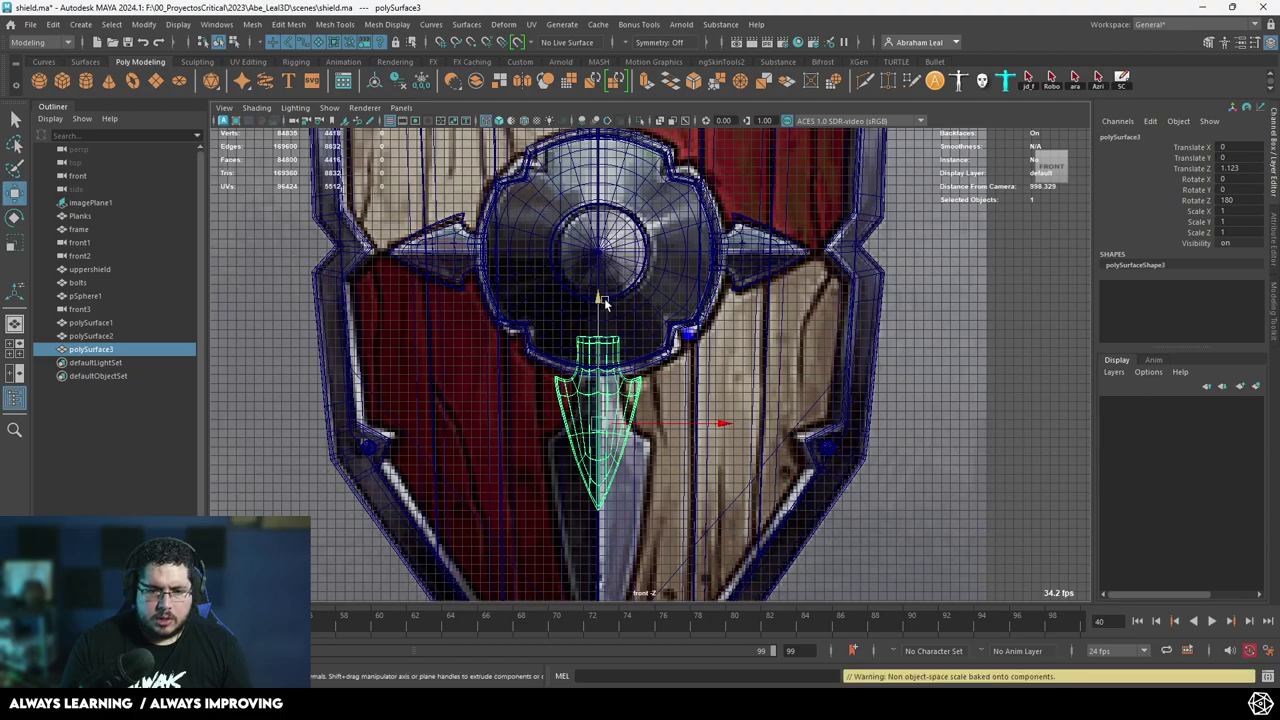
{"action": "left_click_drag", "start_coordinate": [603, 292], "coordinate": [606, 400]}
{"action": "key", "text": "ctrl+z"}
{"action": "key", "text": "ctrl+z"}
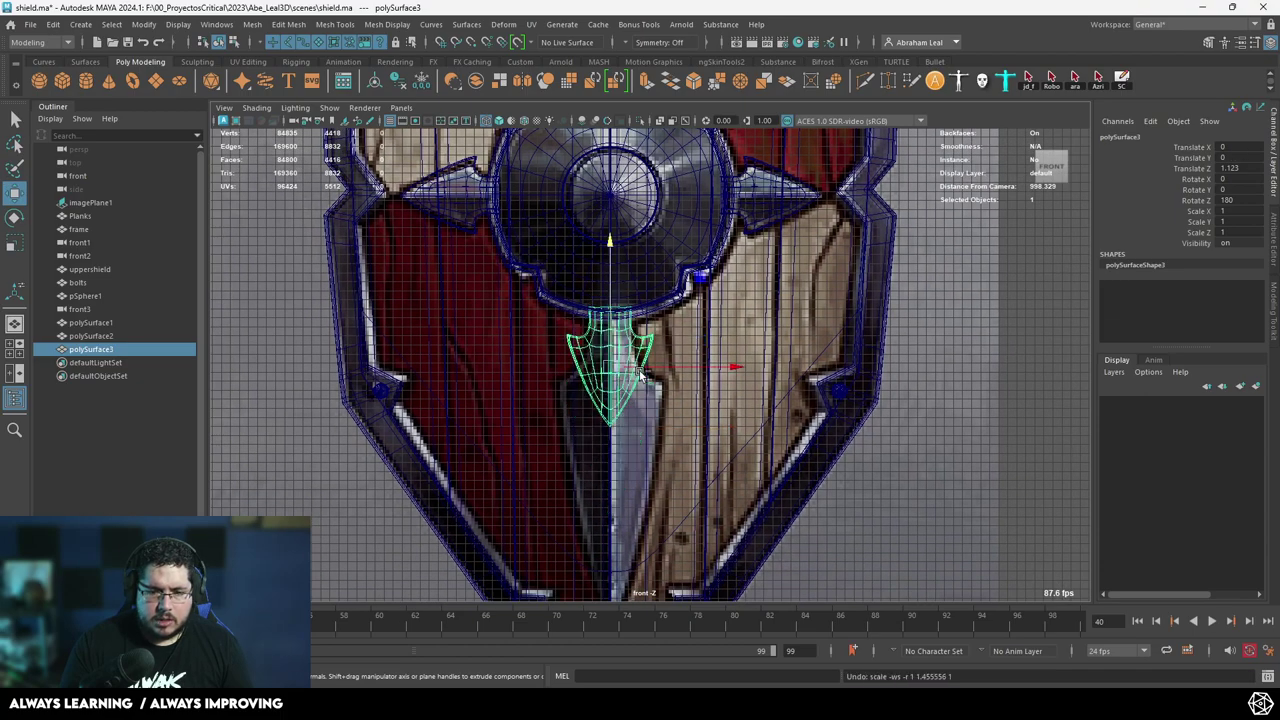
Move the downward spike to about Translate Y -21.7 so its tip meets the tip of the reference's long blade.
{"action": "left_click_drag", "start_coordinate": [614, 259], "coordinate": [630, 447]}
{"action": "middle_click_drag", "start_coordinate": [640, 419], "coordinate": [643, 301], "text": "alt"}
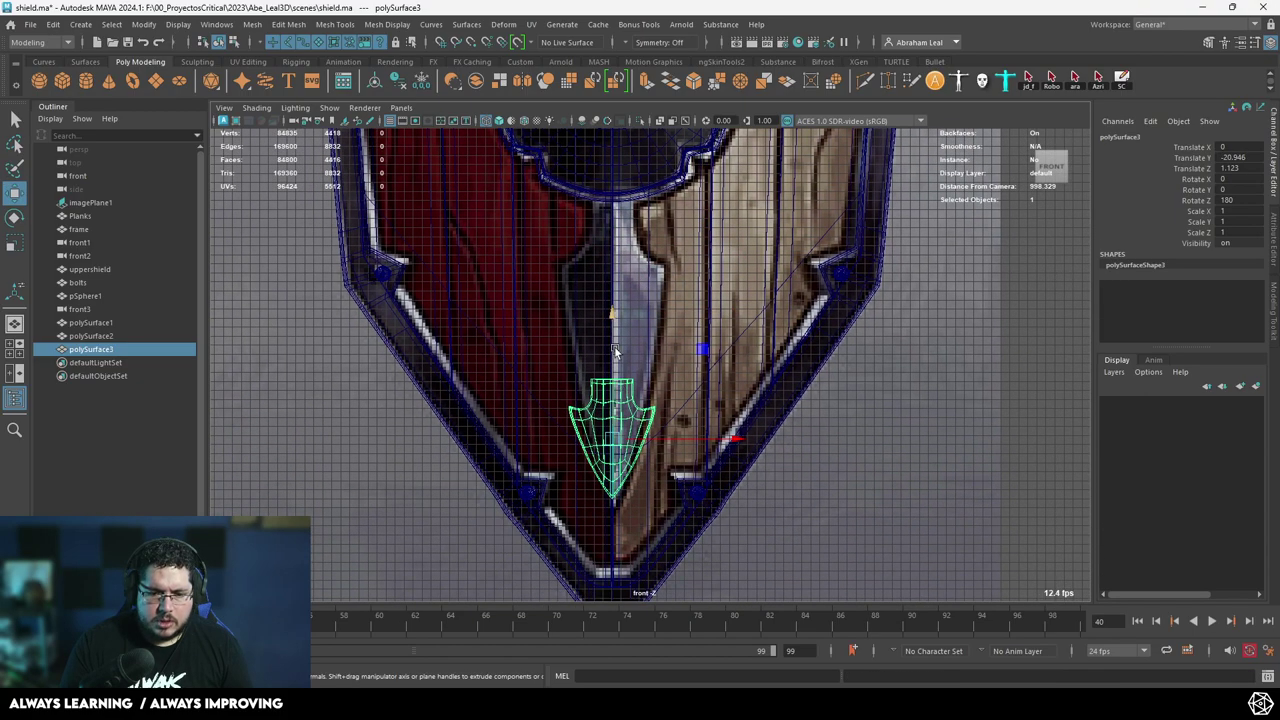
{"action": "scroll", "coordinate": [610, 405], "scroll_direction": "up", "scroll_amount": 2}
{"action": "key", "text": "F9"}
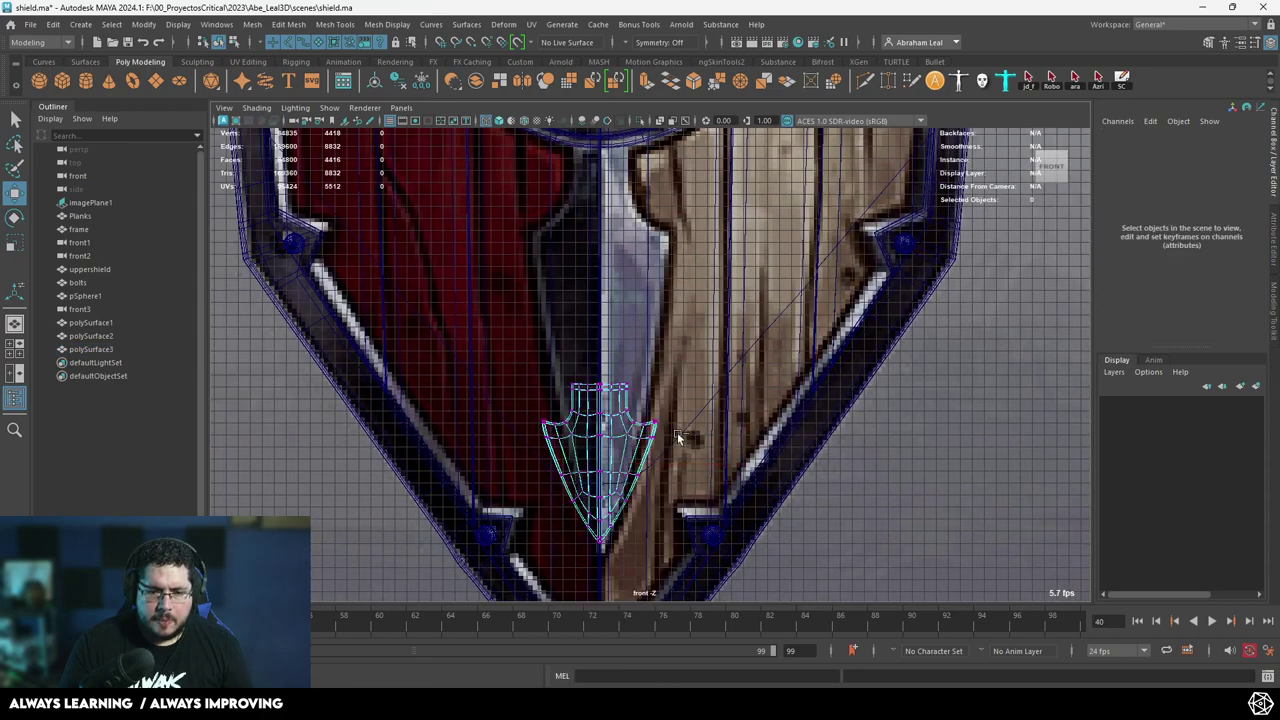
{"action": "key", "text": "ctrl+z"}
{"action": "left_click_drag", "start_coordinate": [607, 328], "coordinate": [605, 338]}
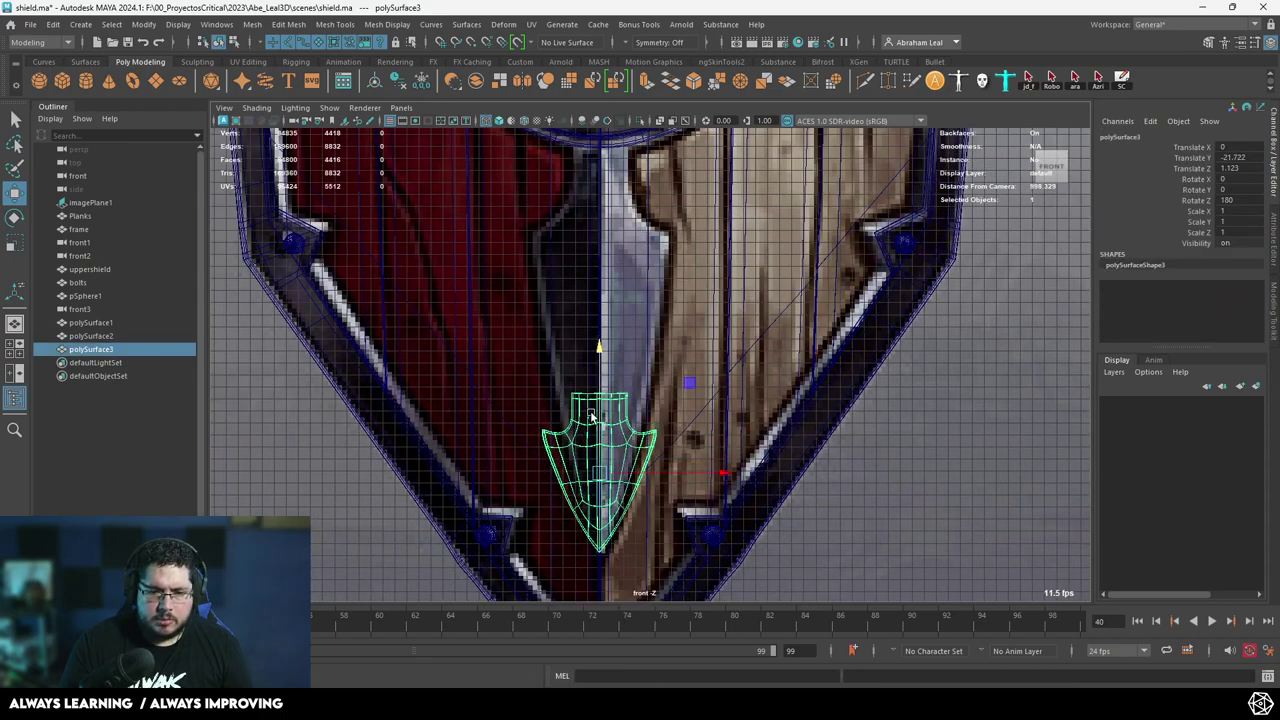
Select the downward spike's base and barb vertices and pull them up toward the boss to lengthen the blade.
{"action": "right_click_drag", "start_coordinate": [591, 416], "coordinate": [523, 374]}
{"action": "key", "text": "ctrl+z"}
{"action": "key", "text": "ctrl+z"}
{"action": "left_click_drag", "start_coordinate": [503, 355], "coordinate": [711, 461]}
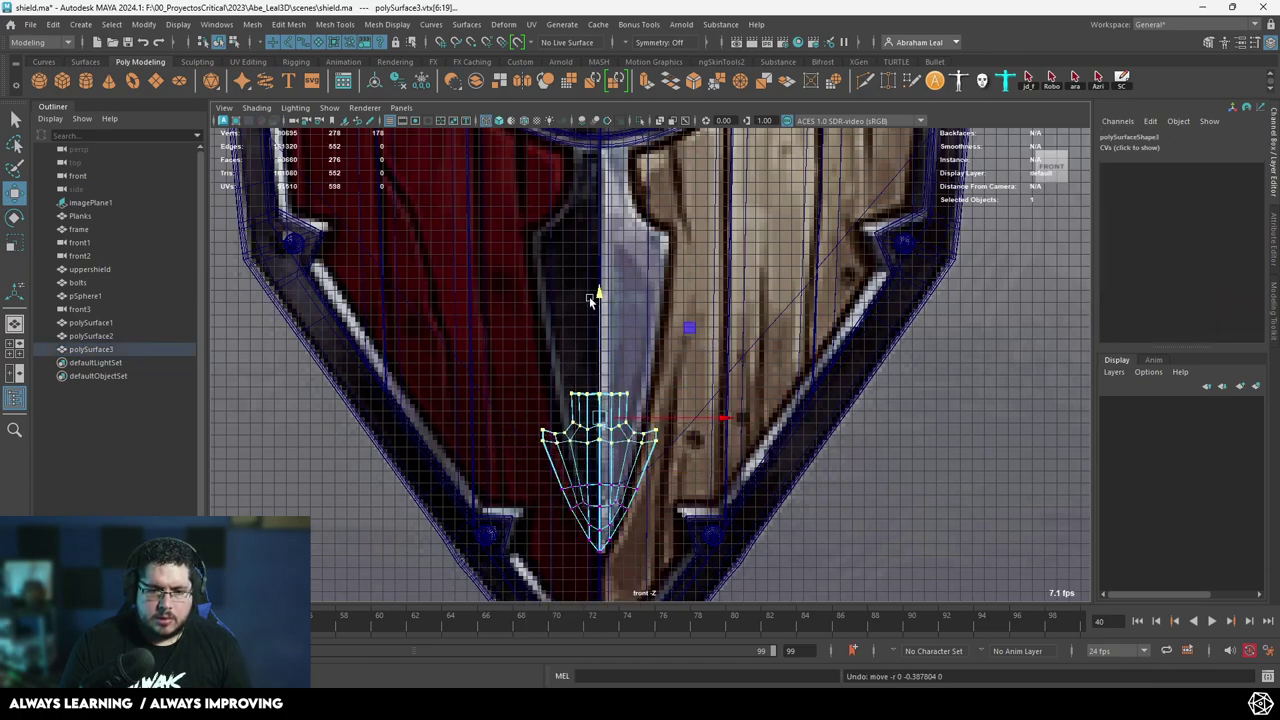
{"action": "left_click_drag", "start_coordinate": [599, 299], "coordinate": [626, 90]}
Scale the blade's raised base and barb vertices wider in X to match the width of the reference's long blade.
{"action": "middle_click_drag", "start_coordinate": [629, 186], "coordinate": [607, 305], "text": "alt"}
{"action": "right_click_drag", "start_coordinate": [607, 305], "coordinate": [766, 411], "text": "alt"}
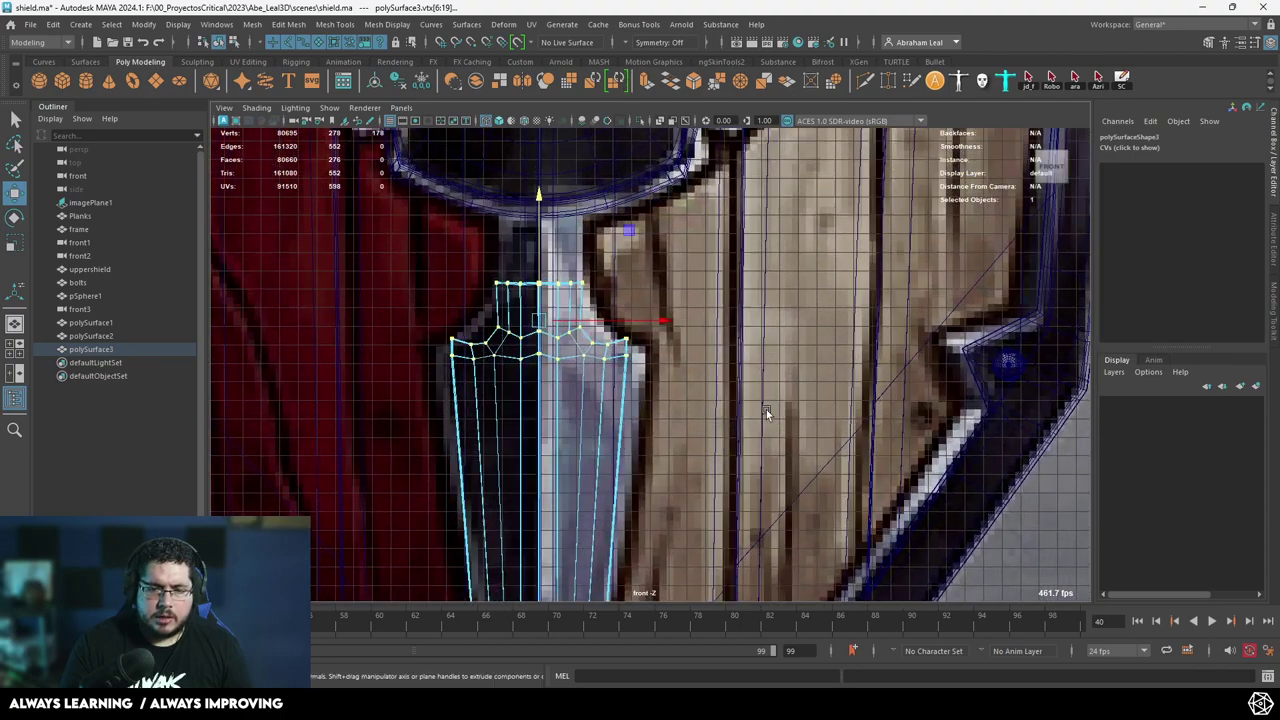
{"action": "left_click_drag", "start_coordinate": [659, 322], "coordinate": [667, 321]}
{"action": "key", "text": "w"}
{"action": "key", "text": "ctrl+z"}
{"action": "key", "text": "r"}
{"action": "left_click_drag", "start_coordinate": [539, 203], "coordinate": [539, 204]}
{"action": "key", "text": "ctrl+z"}
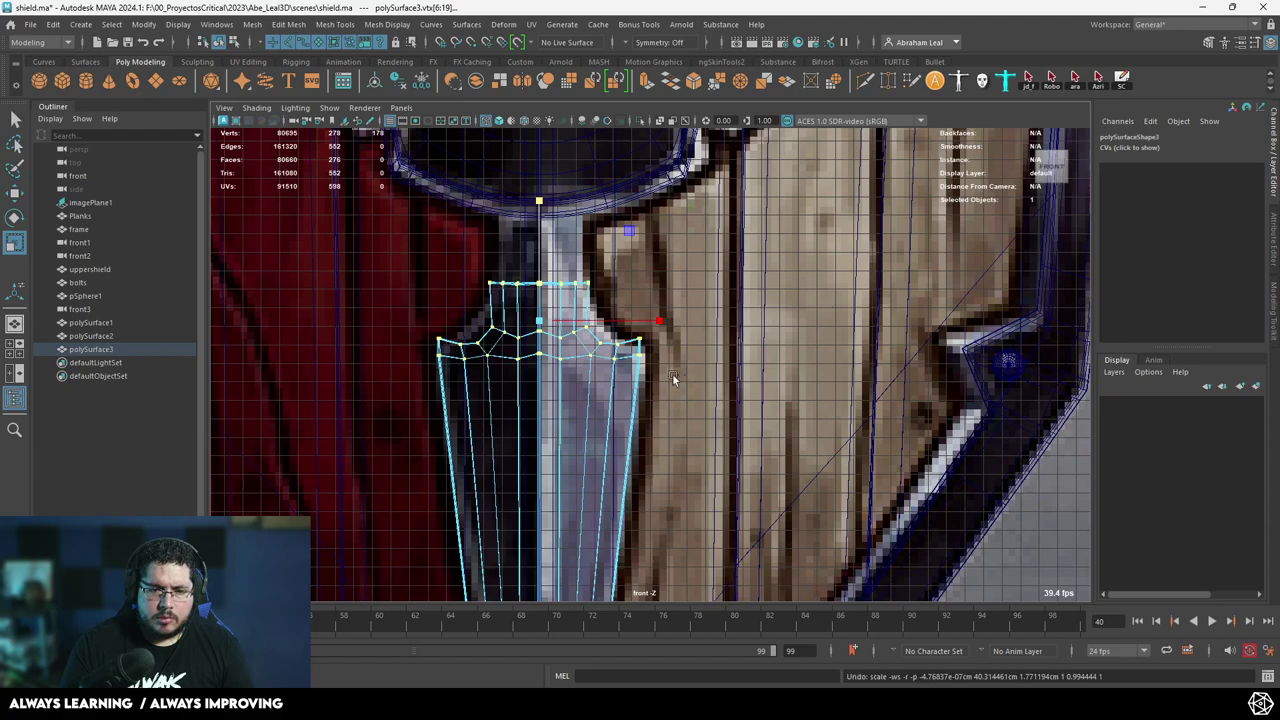
Level the blade's barb rows slightly and raise the inner shoulder vertices to follow the reference's curved notches.
{"action": "left_click", "coordinate": [540, 268]}
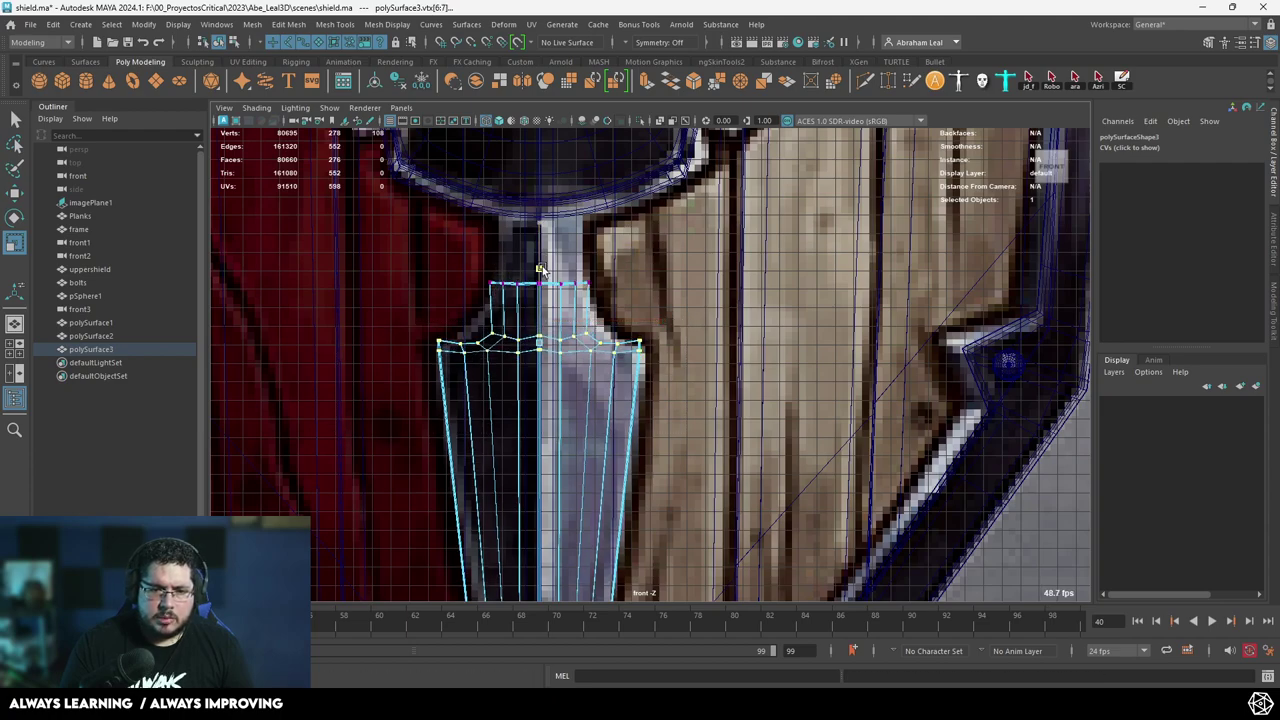
{"action": "scroll", "coordinate": [539, 238], "scroll_direction": "up", "scroll_amount": 4}
{"action": "middle_click_drag", "start_coordinate": [539, 238], "coordinate": [638, 295], "text": "alt"}
{"action": "left_click_drag", "start_coordinate": [693, 261], "coordinate": [587, 359]}
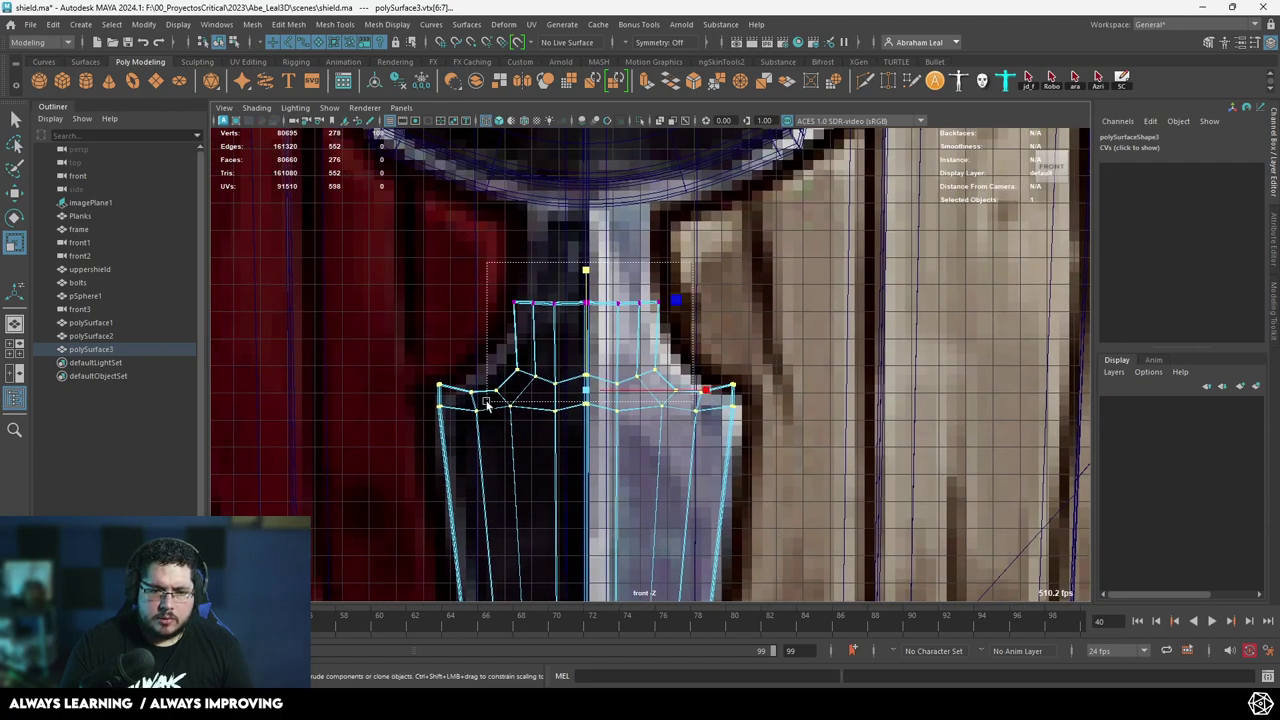
{"action": "left_click_drag", "start_coordinate": [474, 403], "coordinate": [476, 404]}
{"action": "key", "text": "w"}
{"action": "mouse_move", "coordinate": [575, 332]}
{"action": "left_mouse_down"}
{"action": "mouse_move", "coordinate": [578, 300]}
{"action": "mouse_move", "coordinate": [576, 321]}
{"action": "left_mouse_up"}
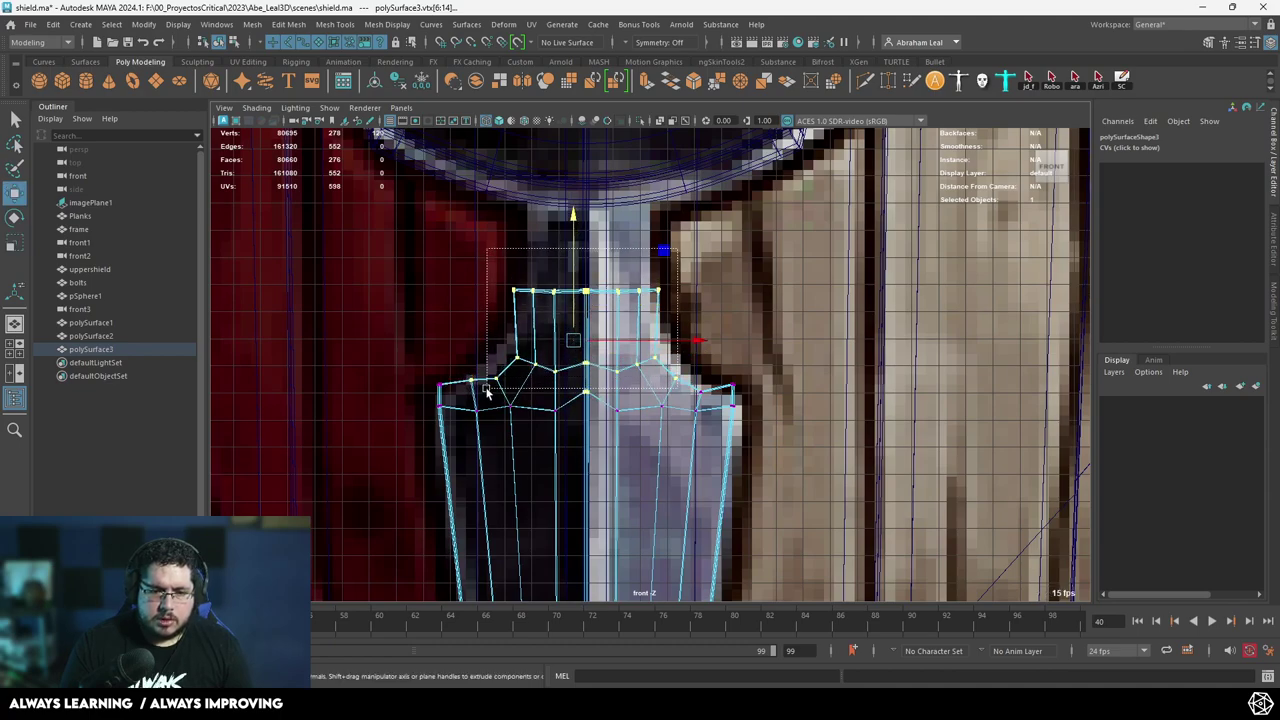
{"action": "left_click_drag", "start_coordinate": [487, 389], "coordinate": [487, 389]}
{"action": "left_click_drag", "start_coordinate": [585, 295], "coordinate": [585, 271]}
Extend the blade's end row up behind the boss rim, then raise and straighten the row at the base of the neck.
{"action": "middle_click_drag", "start_coordinate": [680, 247], "coordinate": [675, 287], "text": "alt"}
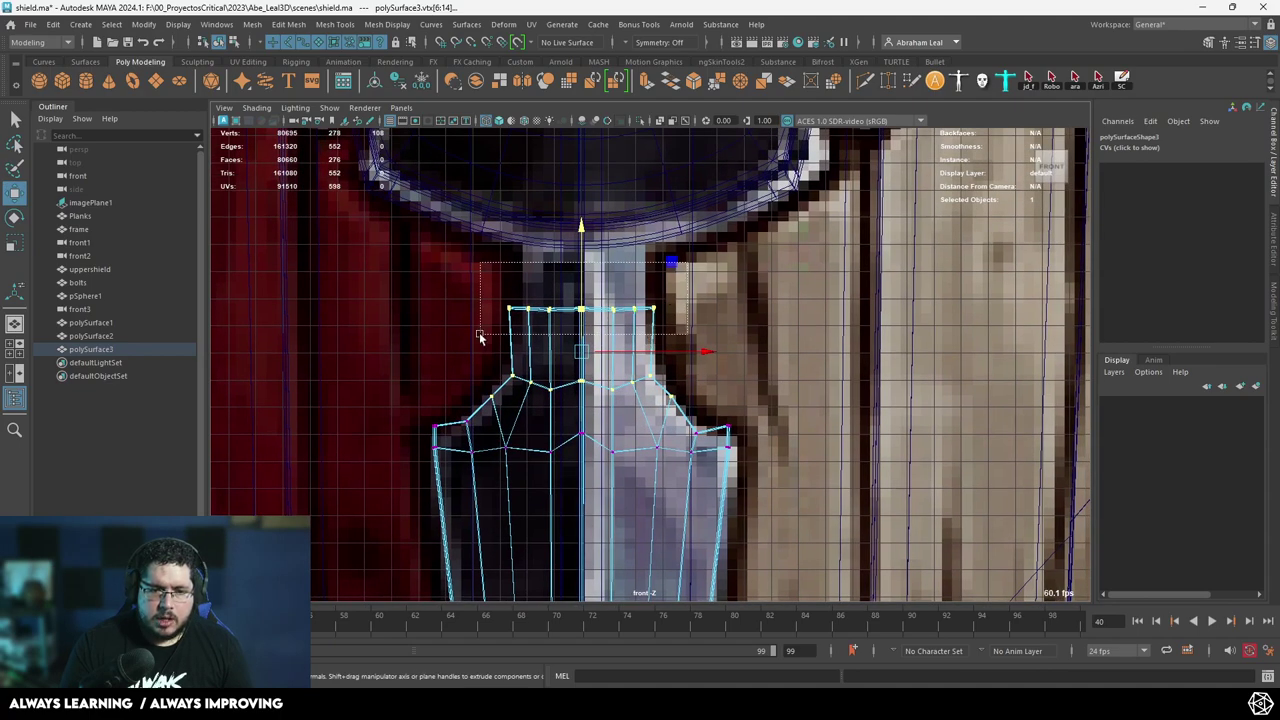
{"action": "left_click_drag", "start_coordinate": [480, 335], "coordinate": [480, 335]}
{"action": "middle_click_drag", "start_coordinate": [582, 270], "coordinate": [573, 313], "text": "alt"}
{"action": "left_click_drag", "start_coordinate": [574, 313], "coordinate": [586, 229]}
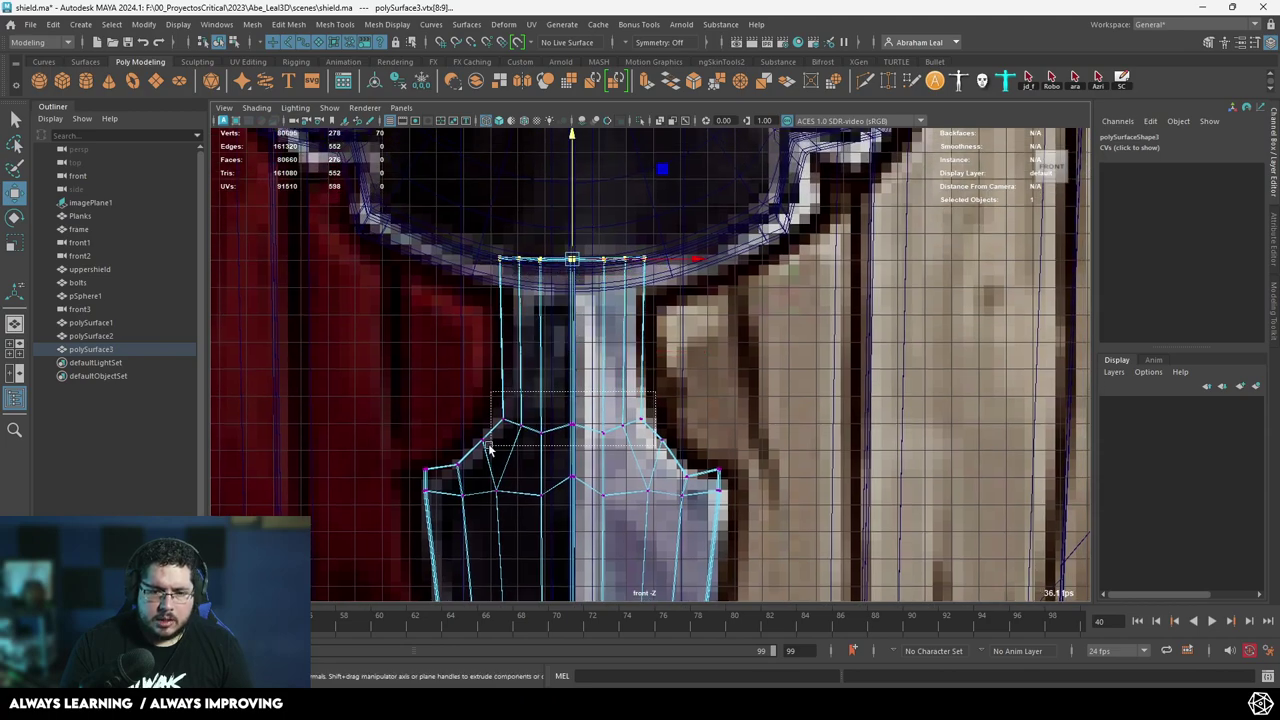
{"action": "key", "text": "w"}
{"action": "left_click_drag", "start_coordinate": [571, 353], "coordinate": [570, 333]}
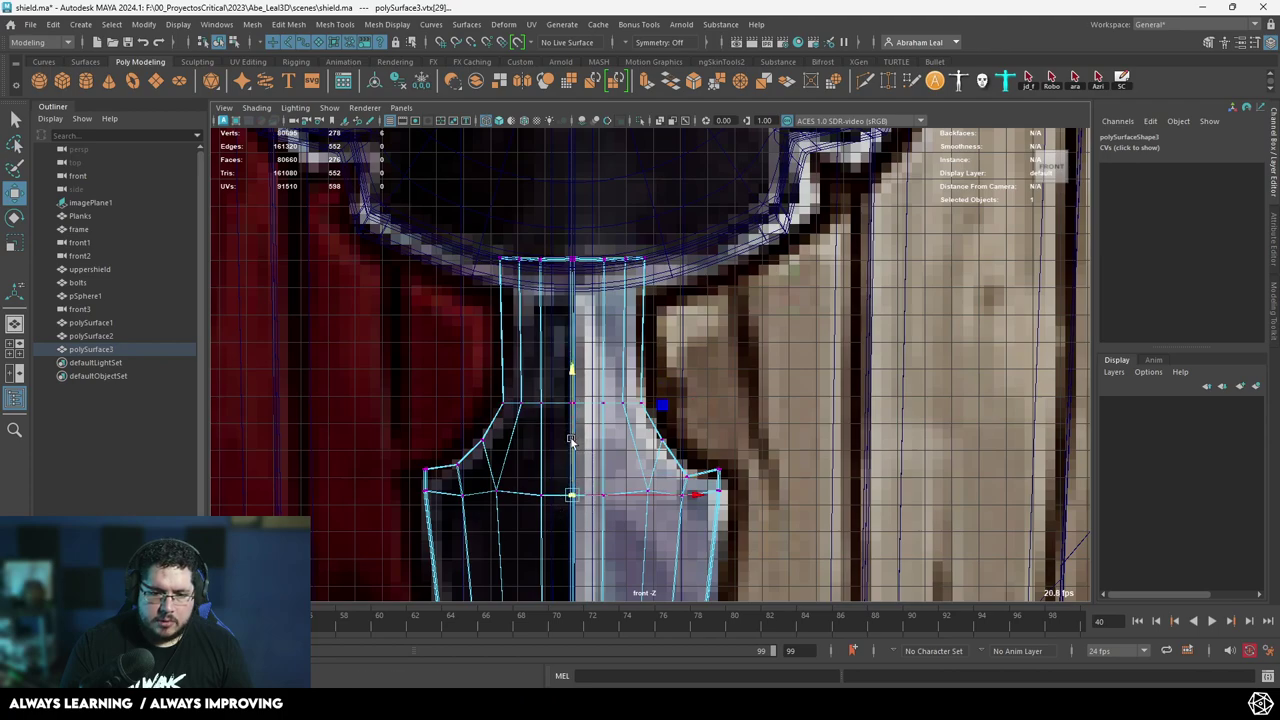
Insert two edge loops across the blade just below the barbs with Multi-Cut.
{"action": "key", "text": "3"}
{"action": "right_click_drag", "start_coordinate": [634, 514], "coordinate": [654, 471], "text": "alt"}
{"action": "key", "text": "1"}
{"action": "middle_click_drag", "start_coordinate": [642, 560], "coordinate": [635, 276], "text": "alt"}
{"action": "left_click", "coordinate": [866, 82]}
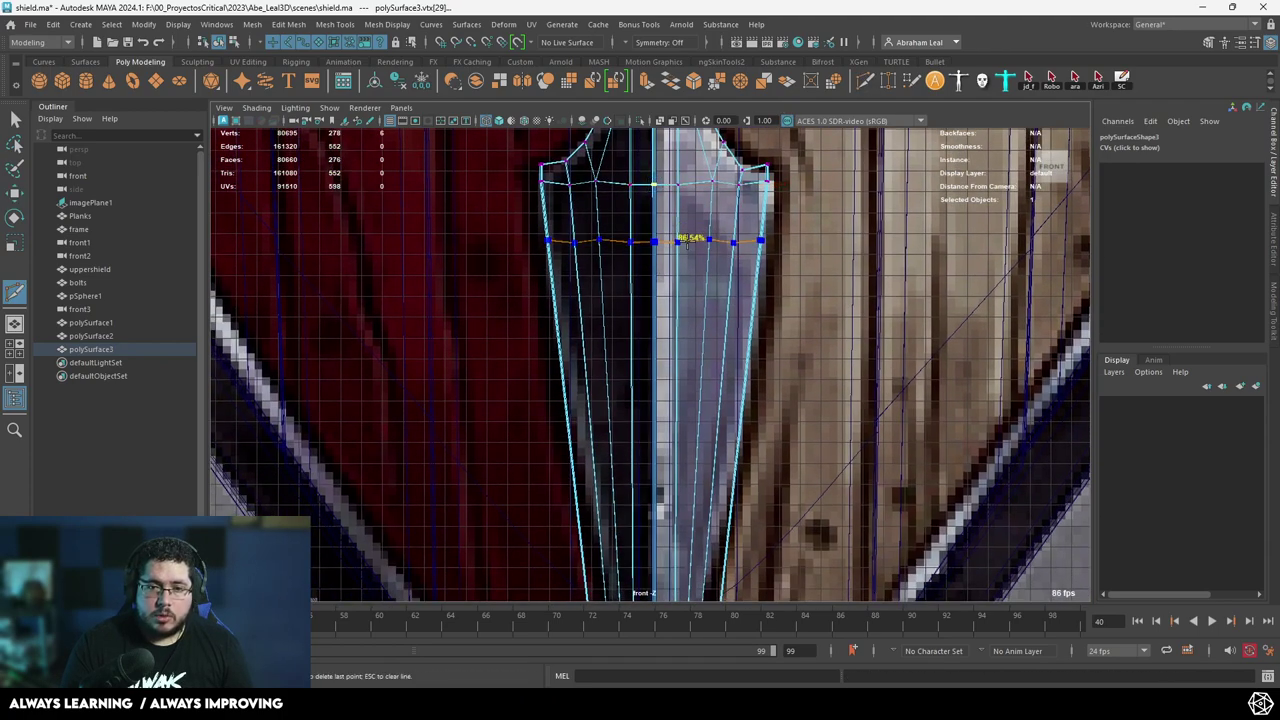
{"action": "left_click", "coordinate": [685, 243], "text": "ctrl"}
{"action": "left_click", "coordinate": [687, 317], "text": "ctrl"}
{"action": "middle_click_drag", "start_coordinate": [699, 396], "coordinate": [711, 276], "text": "alt"}
{"action": "key", "text": "q"}
Raise the two vertex rows above the blade's tip to refine its taper against the reference.
{"action": "right_click", "coordinate": [690, 444]}
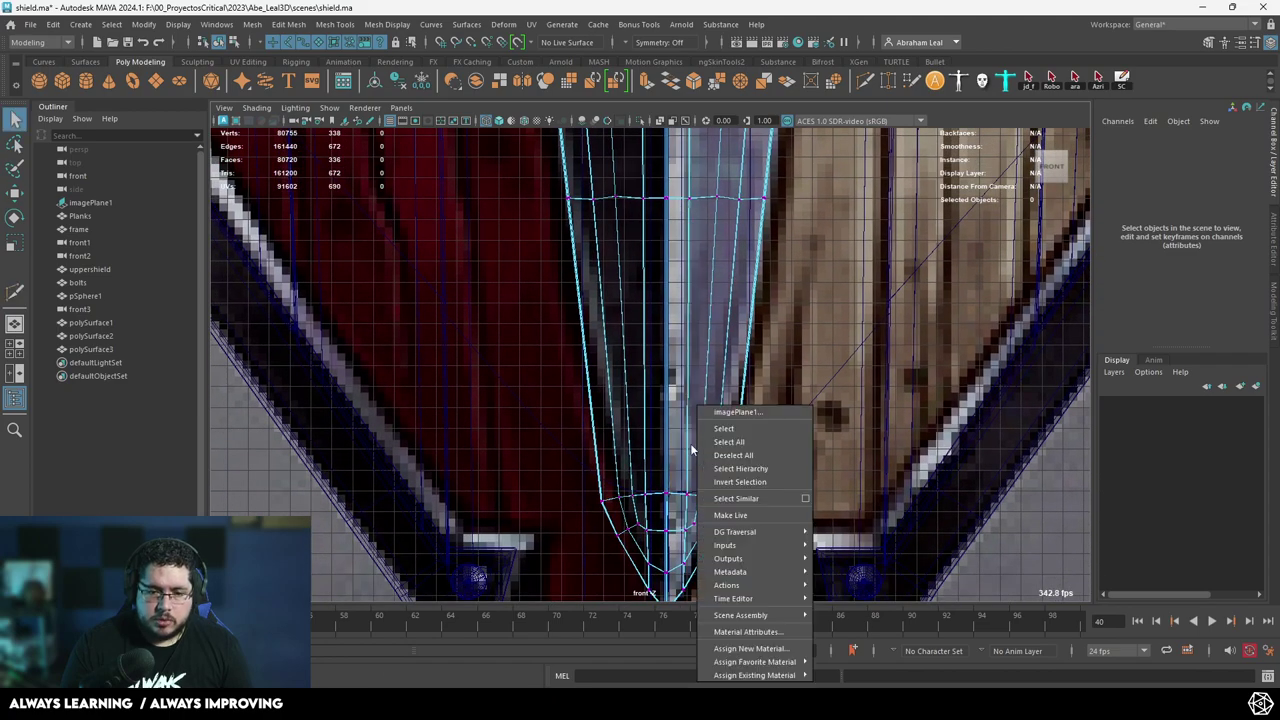
{"action": "right_click_drag", "start_coordinate": [623, 308], "coordinate": [572, 310]}
{"action": "left_click_drag", "start_coordinate": [551, 409], "coordinate": [750, 527]}
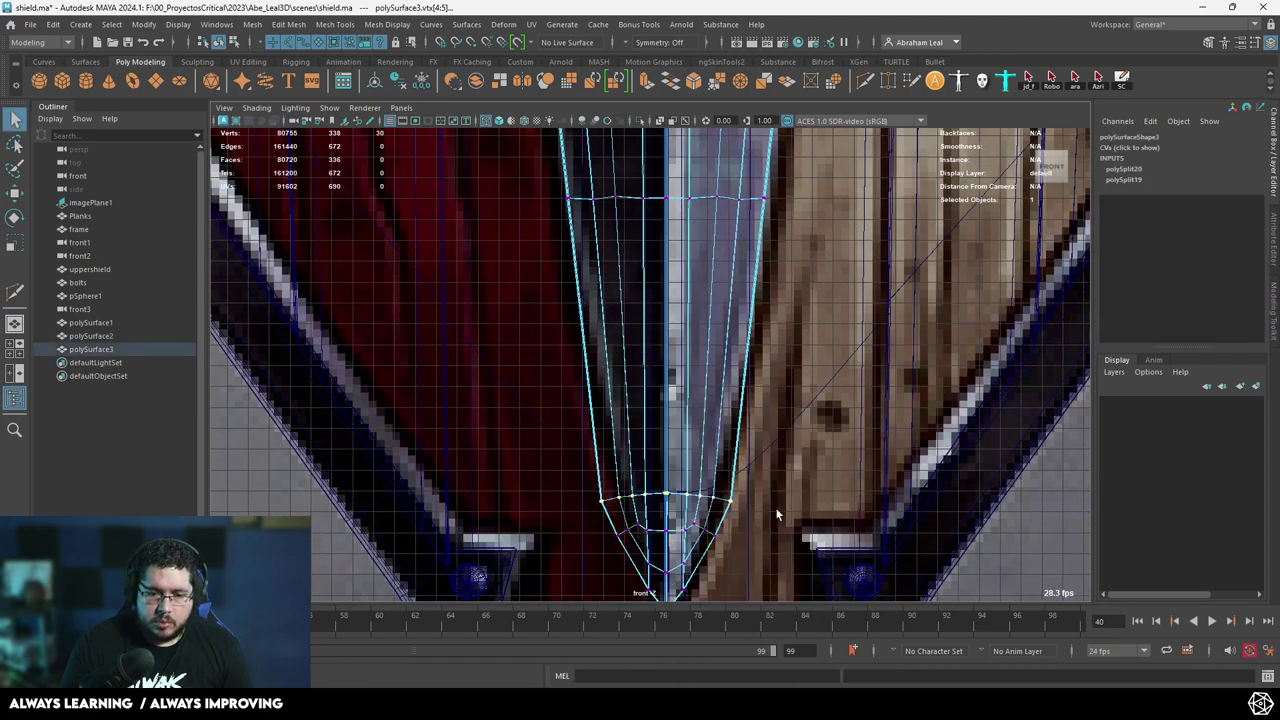
{"action": "key", "text": "w"}
{"action": "left_click_drag", "start_coordinate": [666, 371], "coordinate": [663, 320]}
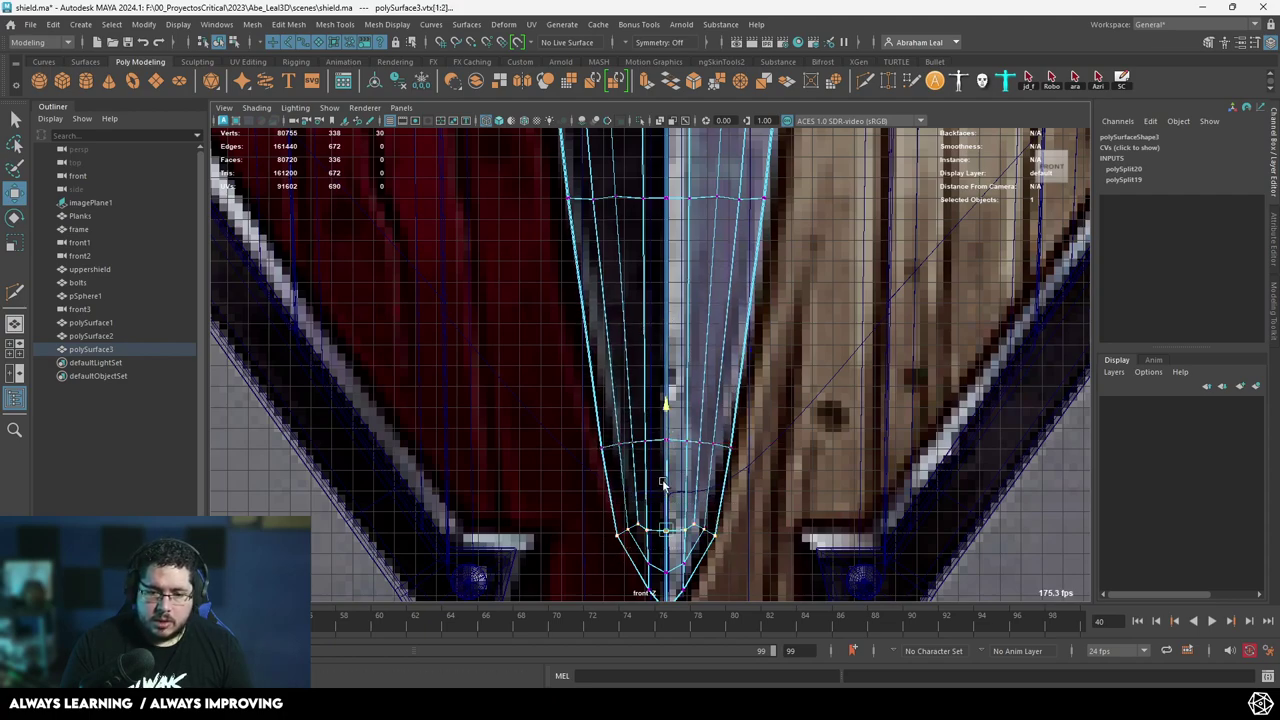
{"action": "left_click_drag", "start_coordinate": [661, 483], "coordinate": [676, 463]}
{"action": "scroll", "coordinate": [683, 455], "scroll_direction": "down", "scroll_amount": 5}
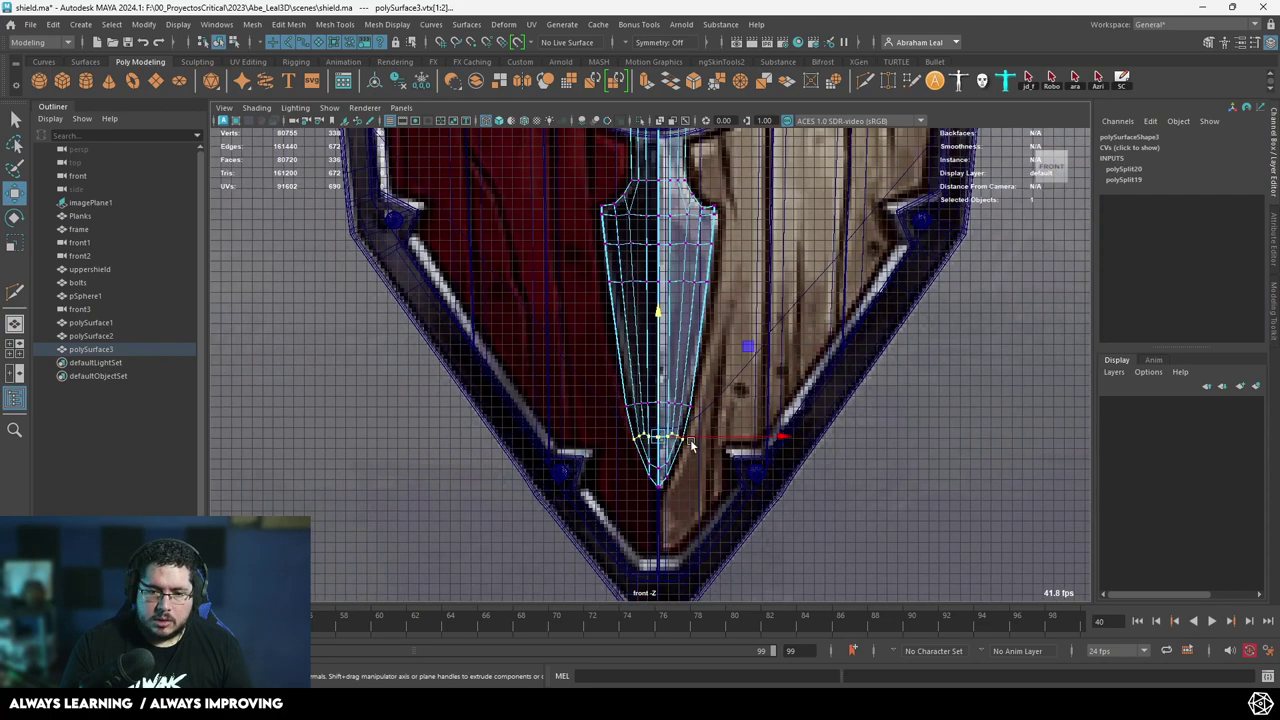
Turn on smooth preview for the blade, display it shaded in the perspective view and return to object mode.
{"action": "key", "text": "3"}
{"action": "key", "text": "5"}
{"action": "key", "text": "space"}
{"action": "mouse_move", "coordinate": [699, 405]}
{"action": "left_mouse_down"}
{"action": "mouse_move", "coordinate": [700, 388]}
{"action": "mouse_move", "coordinate": [802, 452]}
{"action": "left_mouse_up"}
{"action": "scroll", "coordinate": [714, 420], "scroll_direction": "up", "scroll_amount": 5}
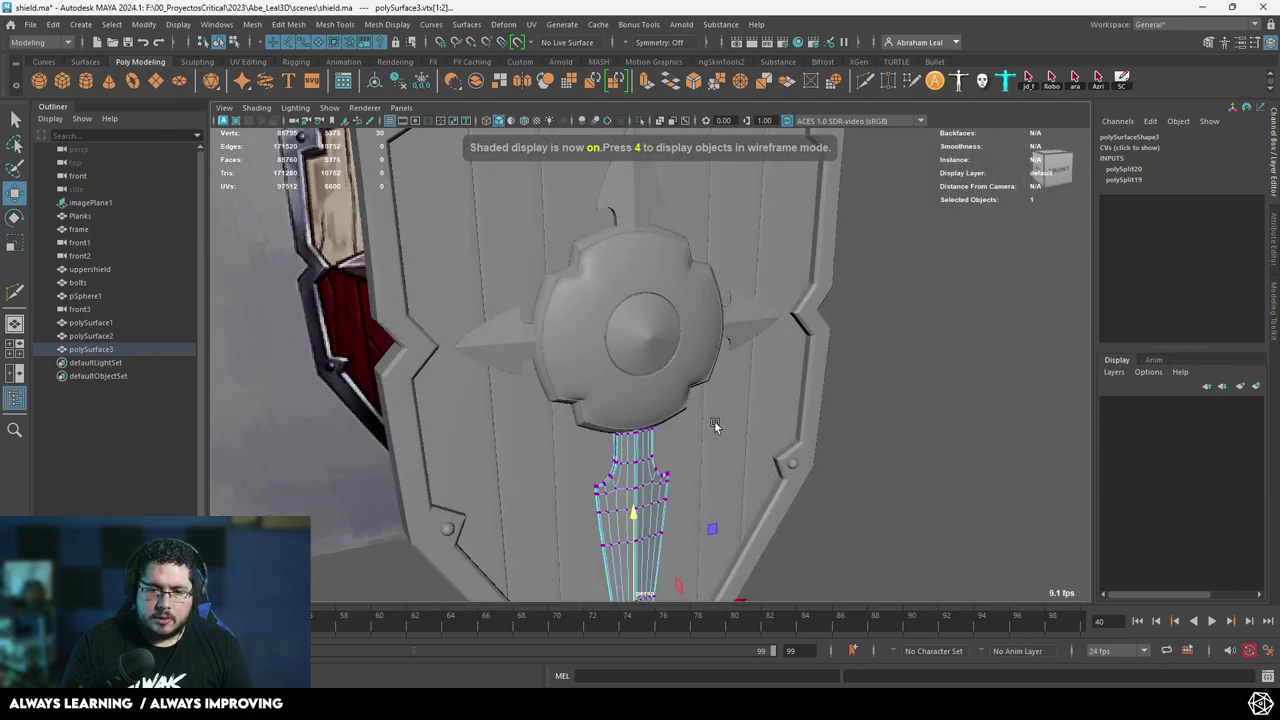
{"action": "left_click_drag", "start_coordinate": [714, 420], "coordinate": [786, 372], "text": "alt"}
{"action": "right_click_drag", "start_coordinate": [626, 490], "coordinate": [720, 433]}
{"action": "left_click", "coordinate": [876, 337]}
Examine the shield from the side and front, checking how the blade and spikes meet the boss against the reference.
{"action": "scroll", "coordinate": [750, 411], "scroll_direction": "down", "scroll_amount": 4}
{"action": "left_click_drag", "start_coordinate": [750, 411], "coordinate": [745, 533], "text": "alt"}
{"action": "scroll", "coordinate": [632, 553], "scroll_direction": "up", "scroll_amount": 5}
{"action": "left_click", "coordinate": [638, 521]}
{"action": "left_click", "coordinate": [759, 525]}
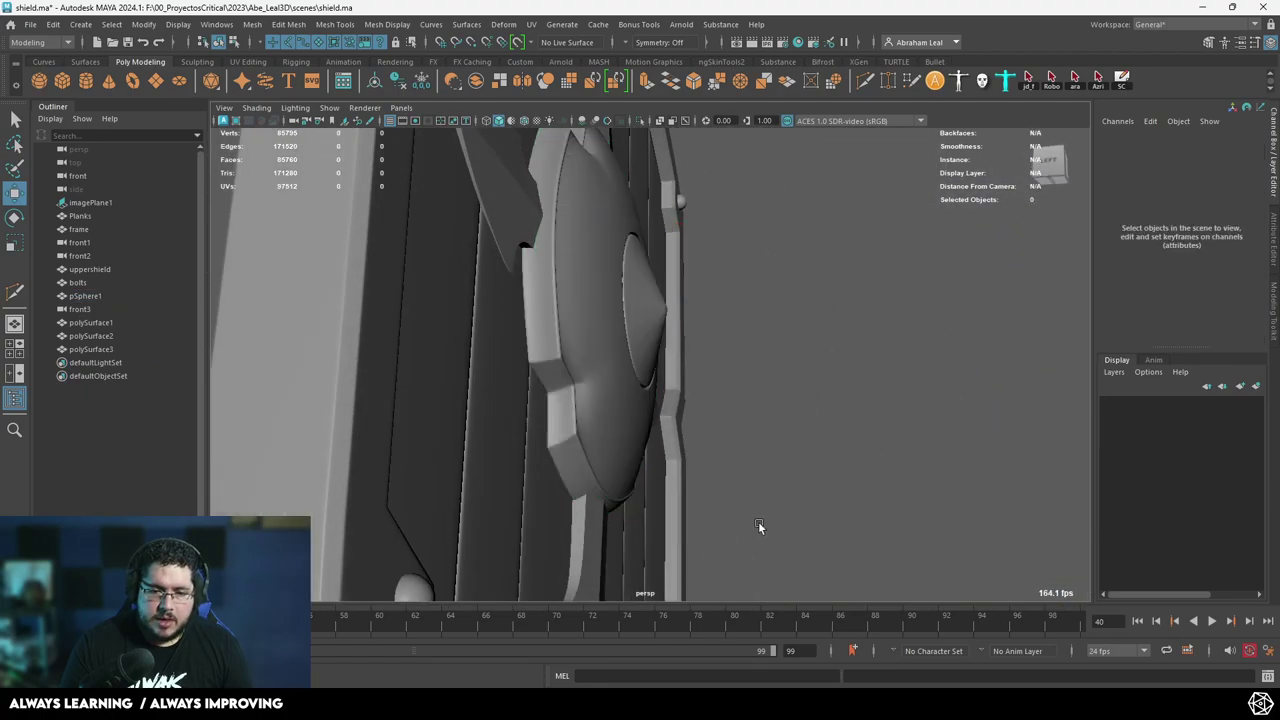
{"action": "left_click", "coordinate": [591, 534]}
{"action": "left_click_drag", "start_coordinate": [591, 534], "coordinate": [735, 453], "text": "alt"}
{"action": "left_click", "coordinate": [819, 468]}
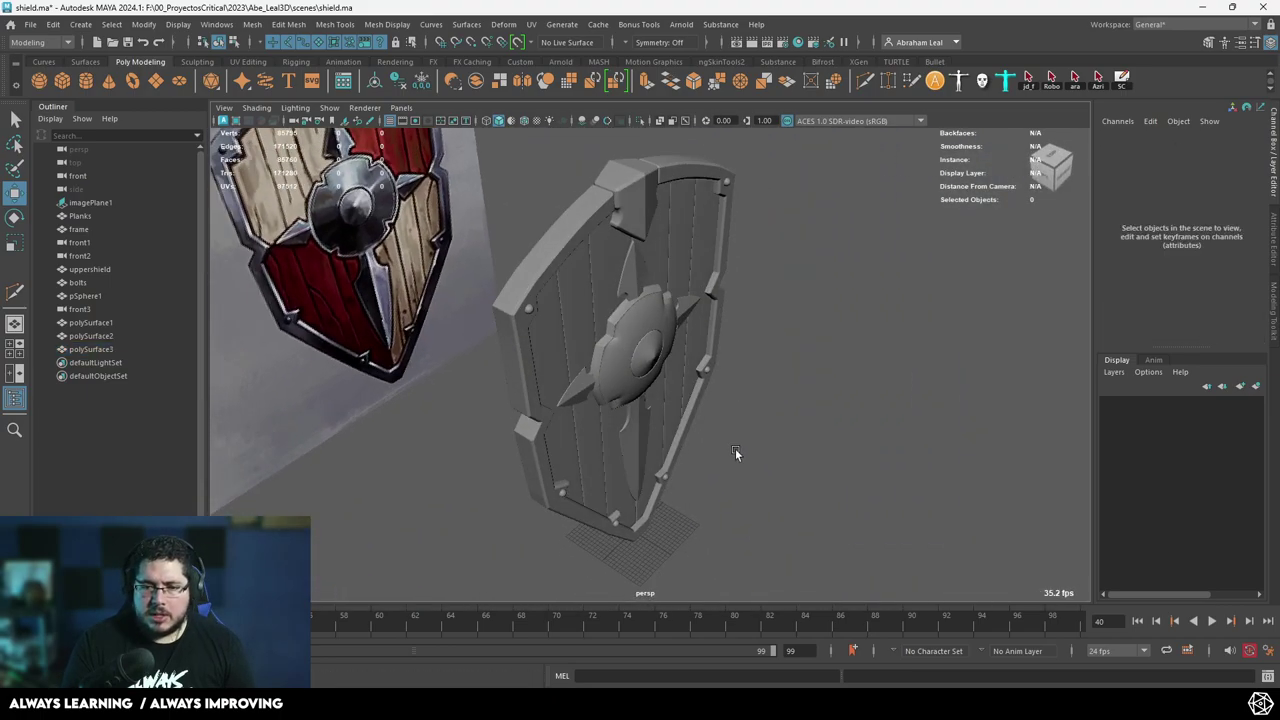
{"action": "left_click_drag", "start_coordinate": [816, 336], "coordinate": [762, 364], "text": "alt"}
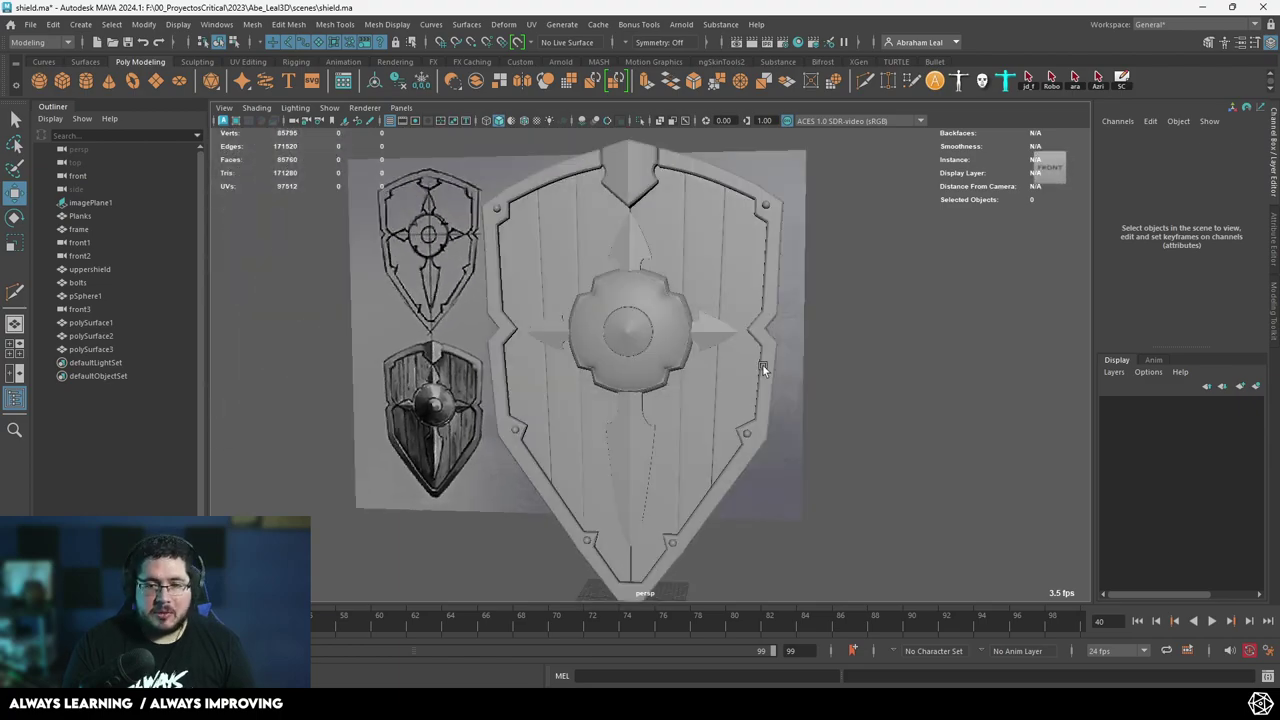
{"action": "scroll", "coordinate": [762, 364], "scroll_direction": "up", "scroll_amount": 3}
{"action": "middle_click_drag", "start_coordinate": [762, 364], "coordinate": [795, 429], "text": "alt"}
{"action": "left_click_drag", "start_coordinate": [710, 352], "coordinate": [762, 367], "text": "alt"}
{"action": "scroll", "coordinate": [712, 328], "scroll_direction": "up", "scroll_amount": 2}
{"action": "middle_click_drag", "start_coordinate": [712, 328], "coordinate": [728, 388], "text": "alt"}
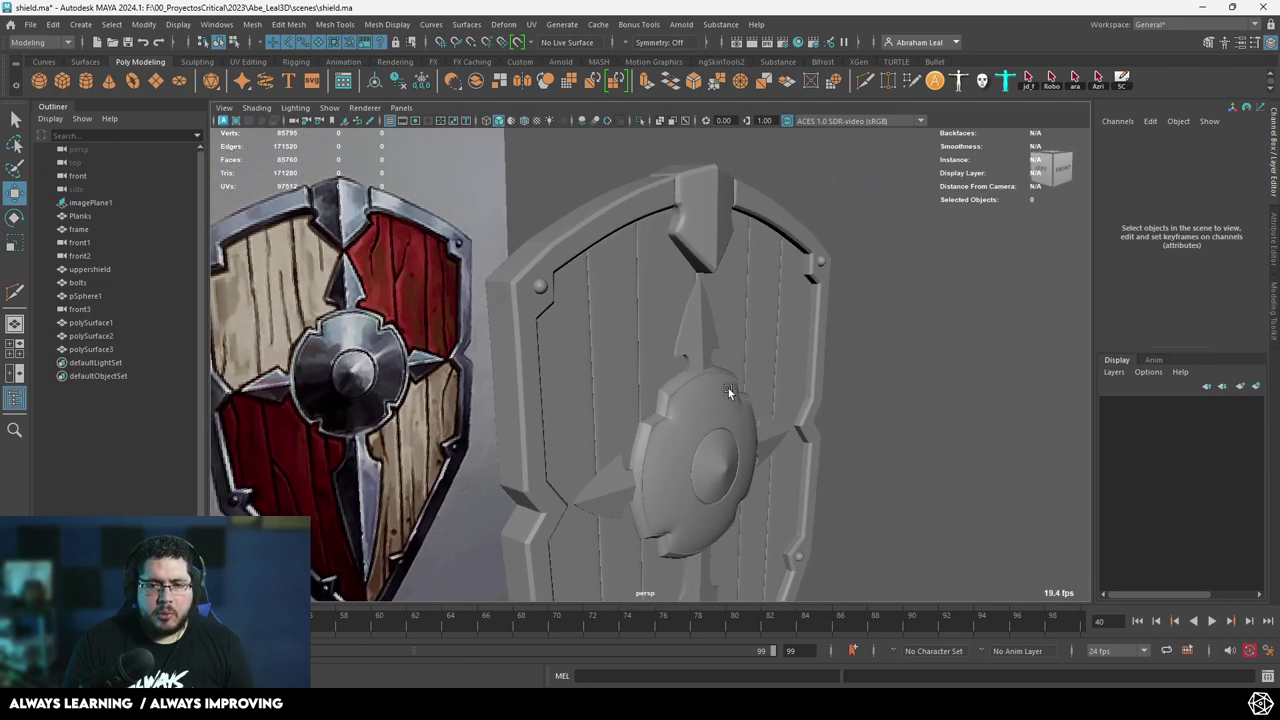
{"action": "scroll", "coordinate": [728, 388], "scroll_direction": "up", "scroll_amount": 5}
{"action": "left_click_drag", "start_coordinate": [615, 348], "coordinate": [460, 306], "text": "alt"}
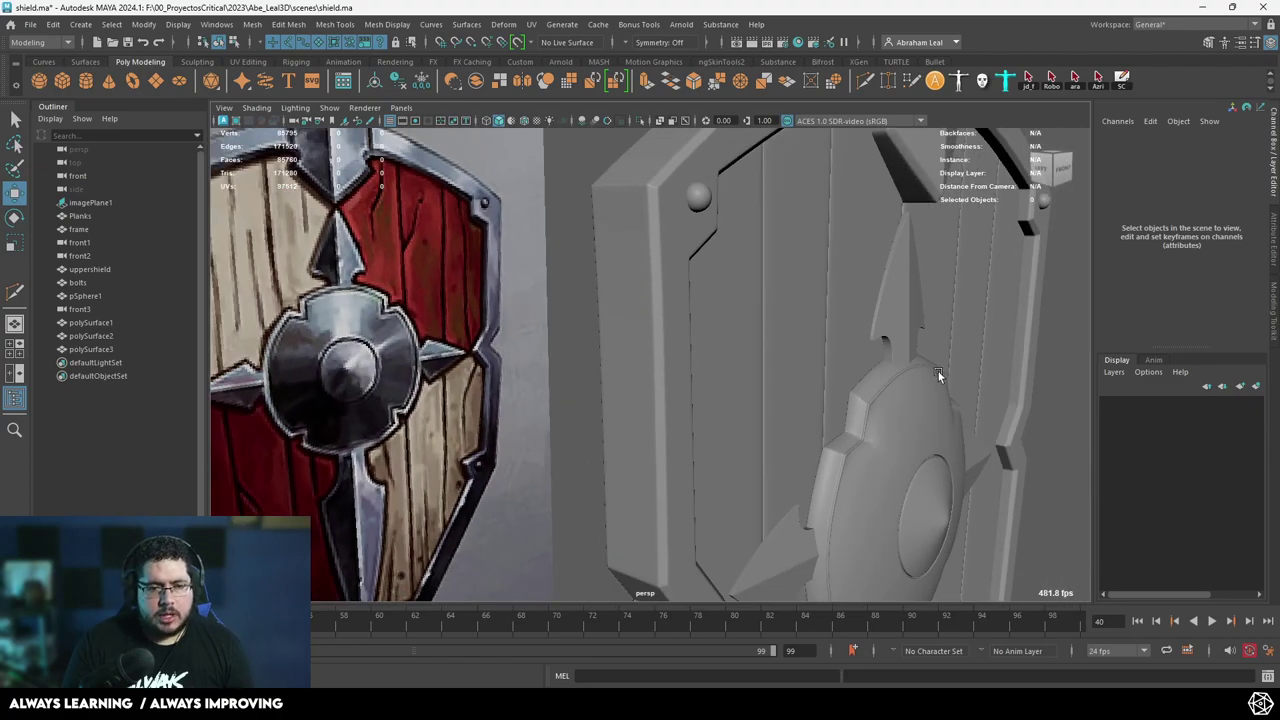
{"action": "left_click_drag", "start_coordinate": [938, 371], "coordinate": [698, 388], "text": "alt"}
{"action": "left_click", "coordinate": [860, 397]}
{"action": "left_click", "coordinate": [768, 331]}
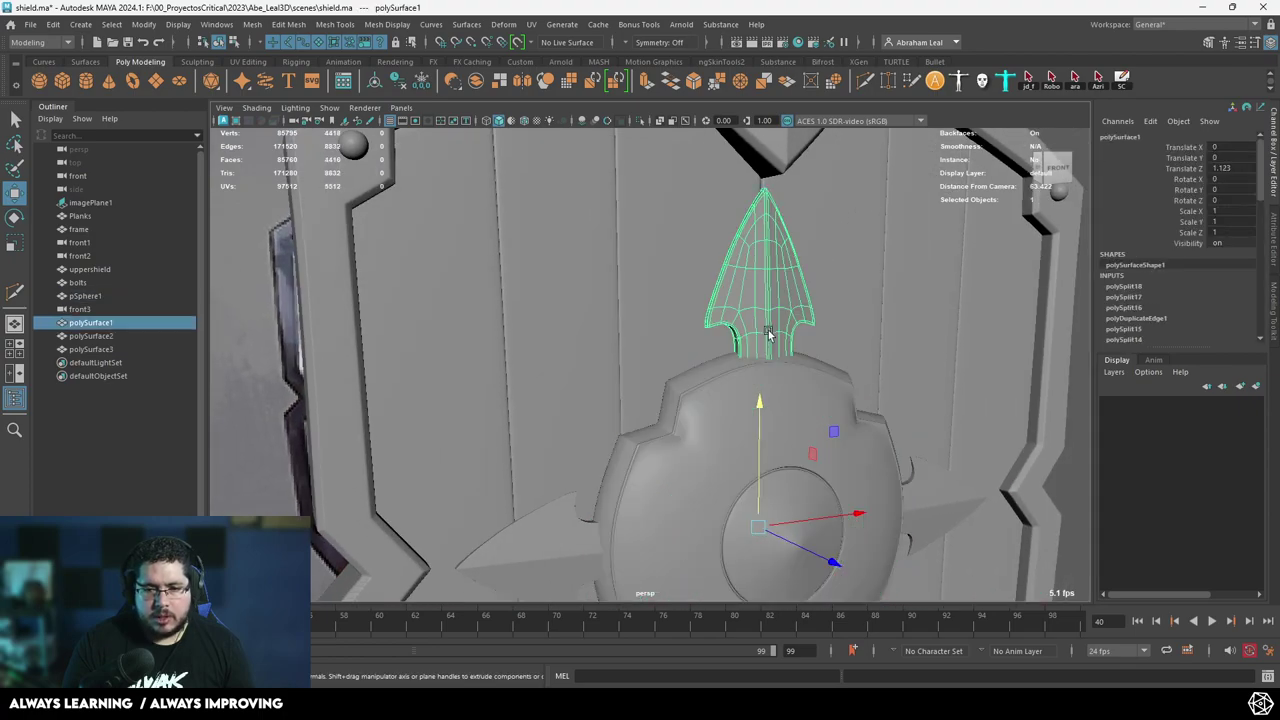
Select all the shield pieces, freeze their transformations and delete their history.
{"action": "scroll", "coordinate": [628, 384], "scroll_direction": "down", "scroll_amount": 6}
{"action": "left_click_drag", "start_coordinate": [512, 368], "coordinate": [778, 364], "text": "alt"}
{"action": "scroll", "coordinate": [606, 326], "scroll_direction": "down", "scroll_amount": 3}
{"action": "left_click_drag", "start_coordinate": [738, 412], "coordinate": [786, 380], "text": "alt"}
{"action": "left_click", "coordinate": [819, 425]}
{"action": "left_click_drag", "start_coordinate": [757, 237], "coordinate": [586, 566]}
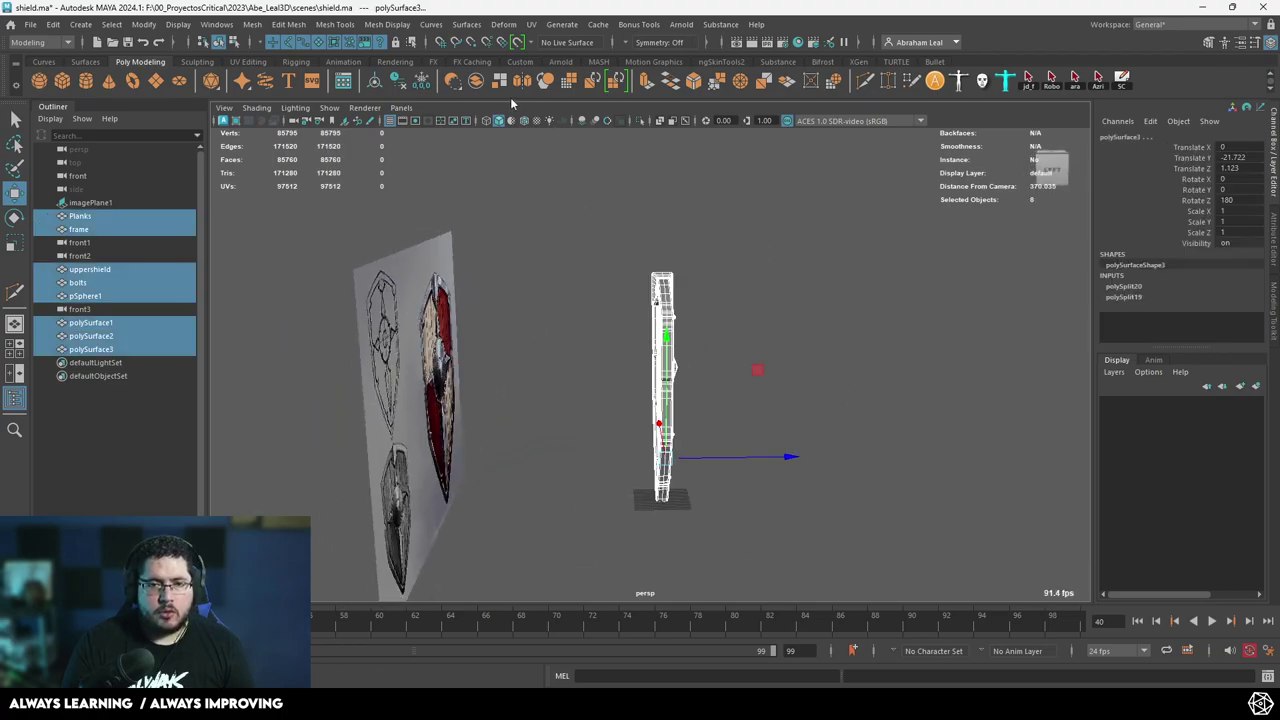
{"action": "left_click", "coordinate": [401, 82]}
{"action": "left_click", "coordinate": [421, 82]}
{"action": "left_click_drag", "start_coordinate": [662, 228], "coordinate": [567, 230], "text": "alt"}
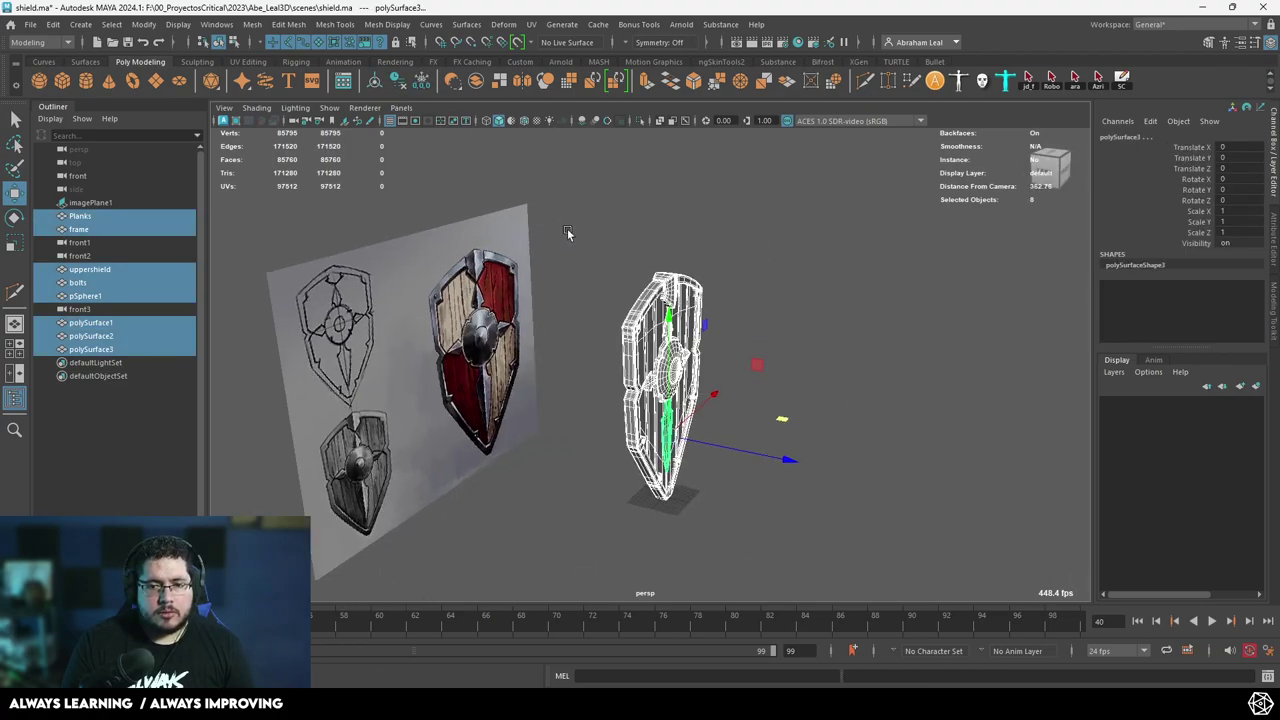
{"action": "scroll", "coordinate": [570, 232], "scroll_direction": "up", "scroll_amount": 3}
{"action": "left_click_drag", "start_coordinate": [856, 256], "coordinate": [833, 297], "text": "alt"}
{"action": "left_click", "coordinate": [794, 258]}
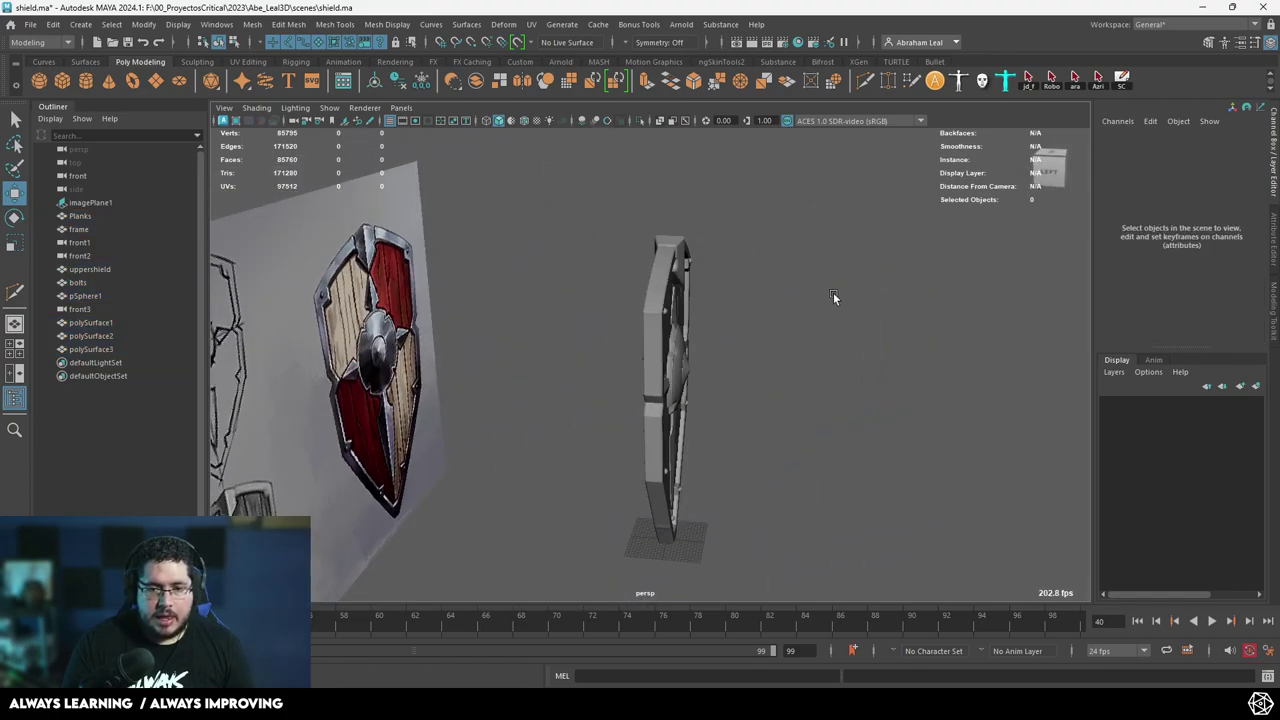
Select all the shield pieces without the reference image and combine them into a single mesh.
{"action": "left_click_drag", "start_coordinate": [798, 204], "coordinate": [560, 594]}
{"action": "left_click_drag", "start_coordinate": [706, 509], "coordinate": [856, 368], "text": "alt"}
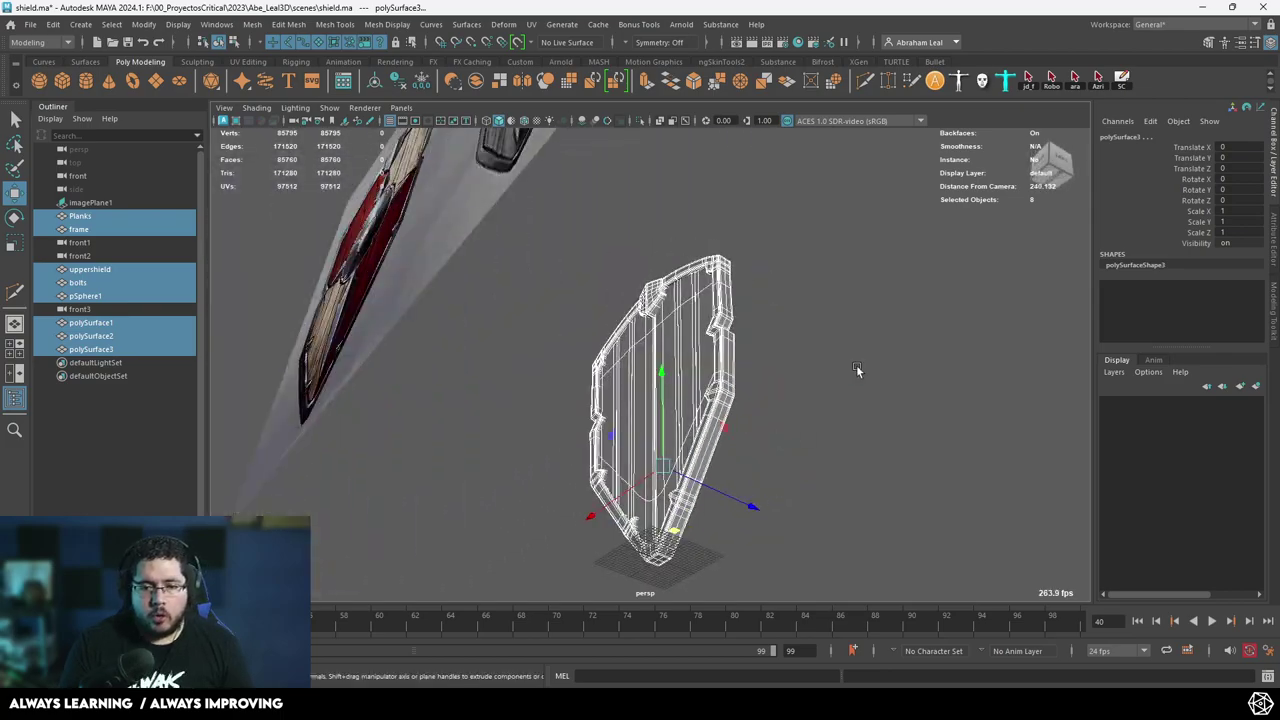
{"action": "left_click", "coordinate": [475, 80]}
{"action": "left_click_drag", "start_coordinate": [600, 360], "coordinate": [519, 391], "text": "alt"}
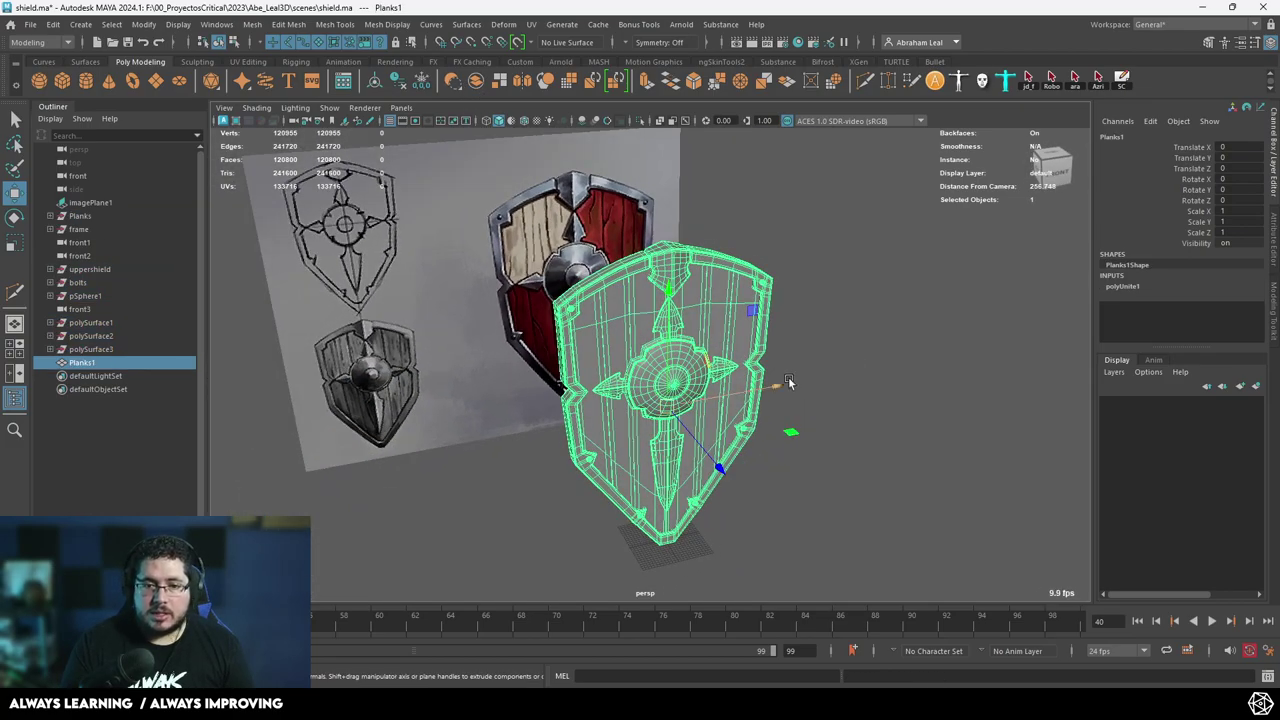
Add a nonlinear Bend deformer to the combined shield and set its Curvature to about 16.
{"action": "scroll", "coordinate": [788, 382], "scroll_direction": "up", "scroll_amount": 5}
{"action": "scroll", "coordinate": [749, 386], "scroll_direction": "down", "scroll_amount": 3}
{"action": "left_click_drag", "start_coordinate": [555, 275], "coordinate": [630, 286], "text": "alt"}
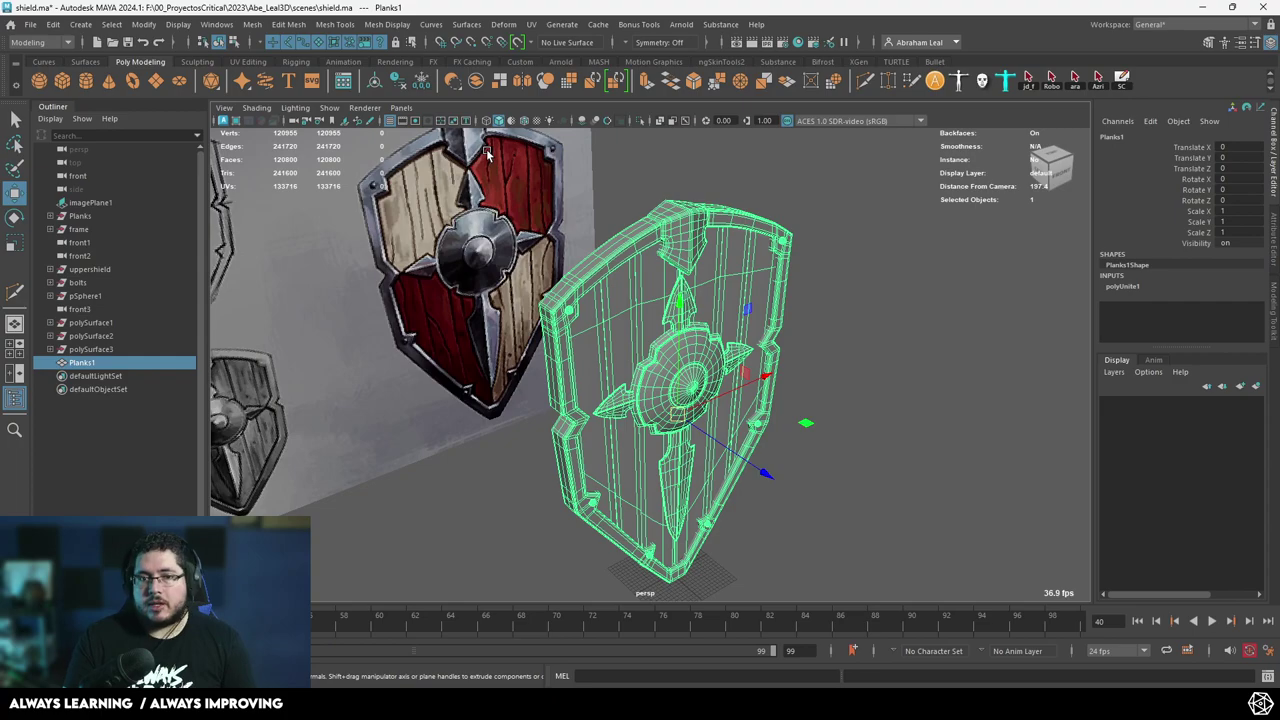
{"action": "left_click", "coordinate": [503, 24]}
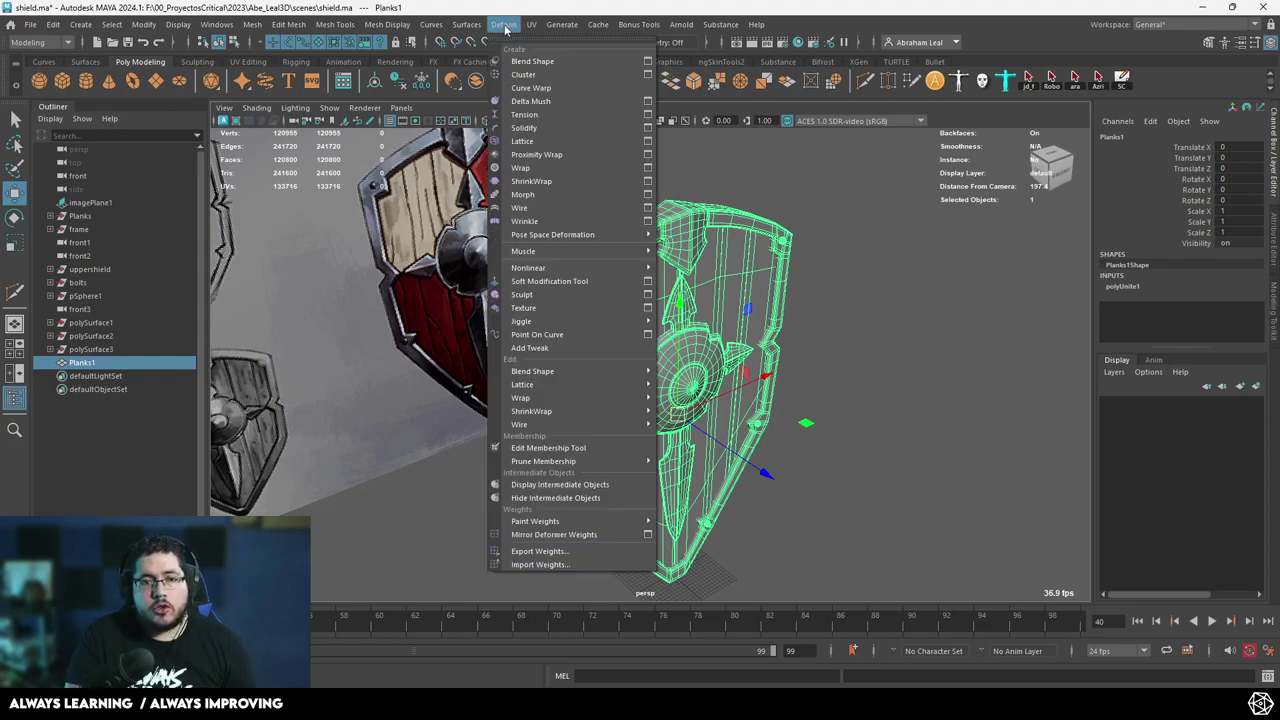
{"action": "mouse_move", "coordinate": [589, 264]}
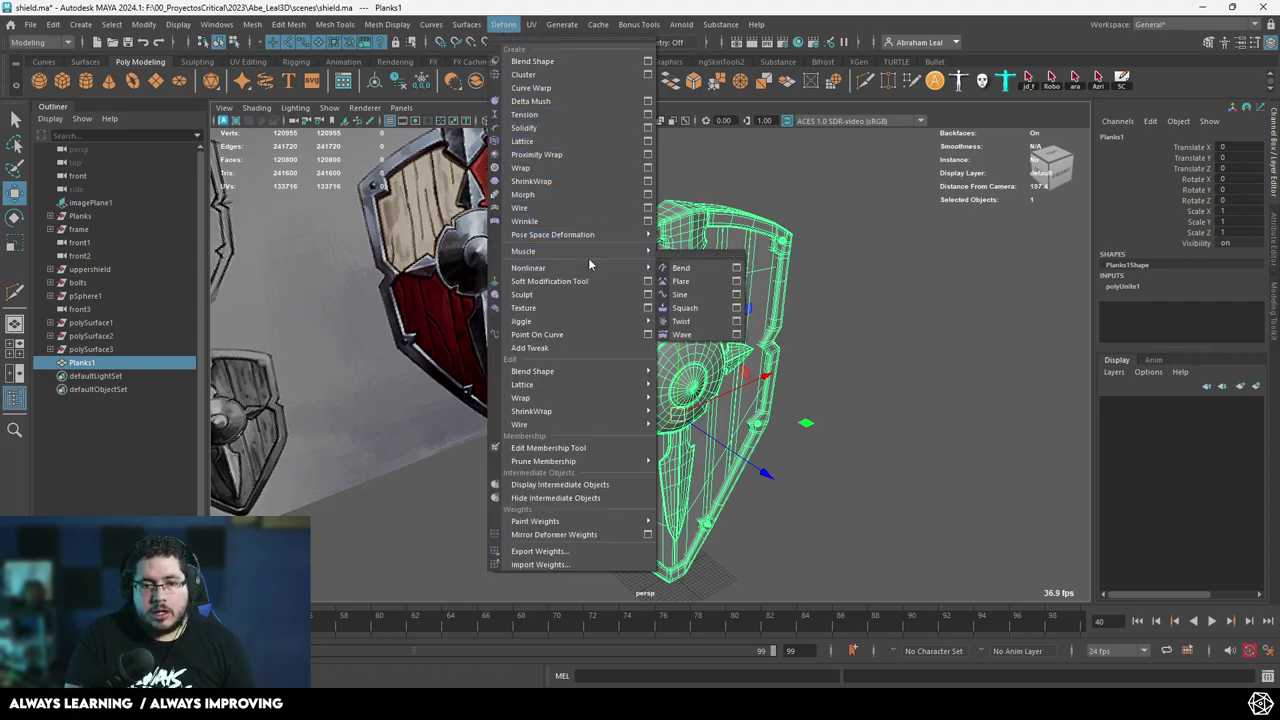
{"action": "left_click", "coordinate": [695, 270]}
{"action": "left_click_drag", "start_coordinate": [788, 333], "coordinate": [719, 337], "text": "alt"}
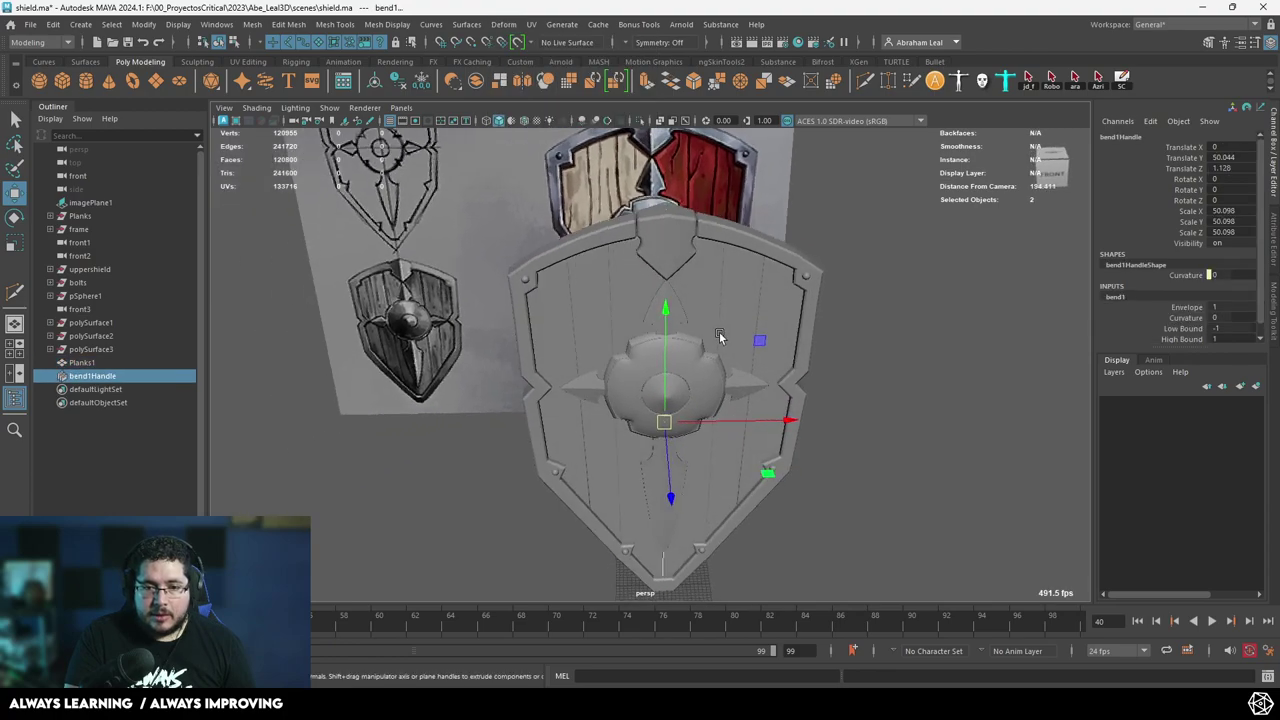
{"action": "left_click", "coordinate": [1186, 318]}
{"action": "middle_click_drag", "start_coordinate": [708, 366], "coordinate": [710, 365]}
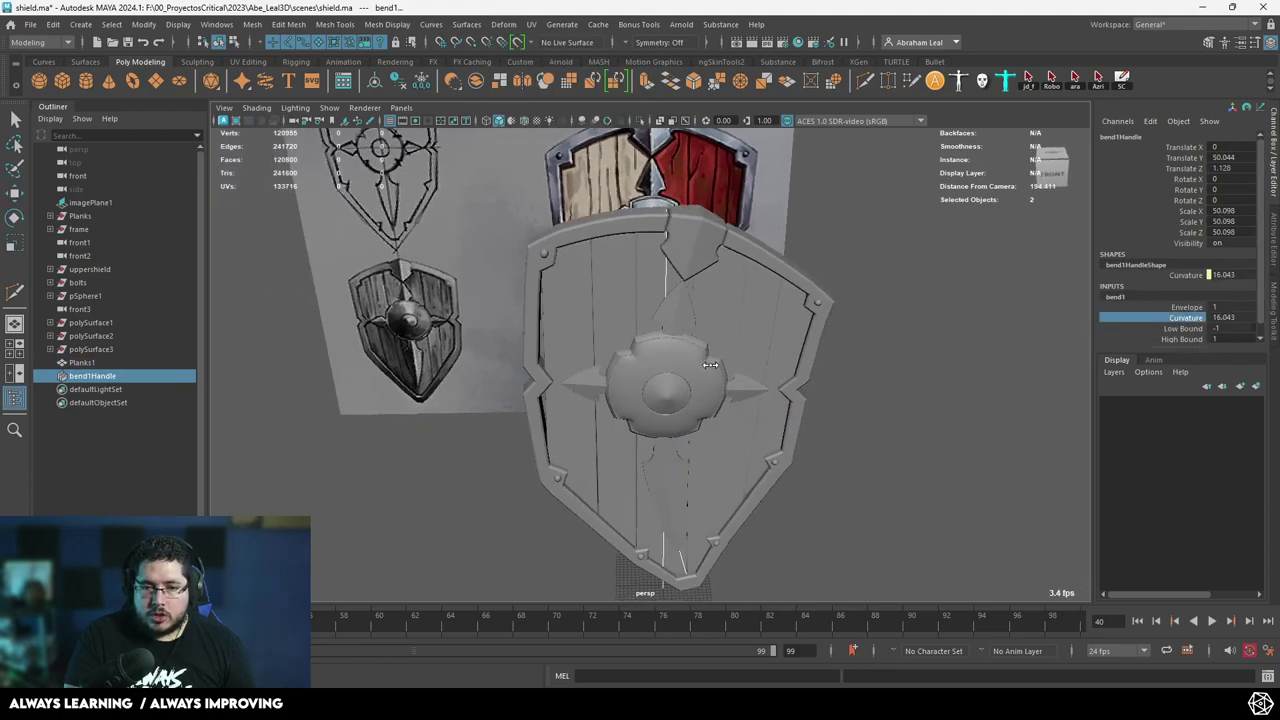
Rotate the bend handle to 90 in Z and 90 in Y so the shield curves backward across its width.
{"action": "key", "text": "e"}
{"action": "left_click_drag", "start_coordinate": [716, 323], "coordinate": [977, 306]}
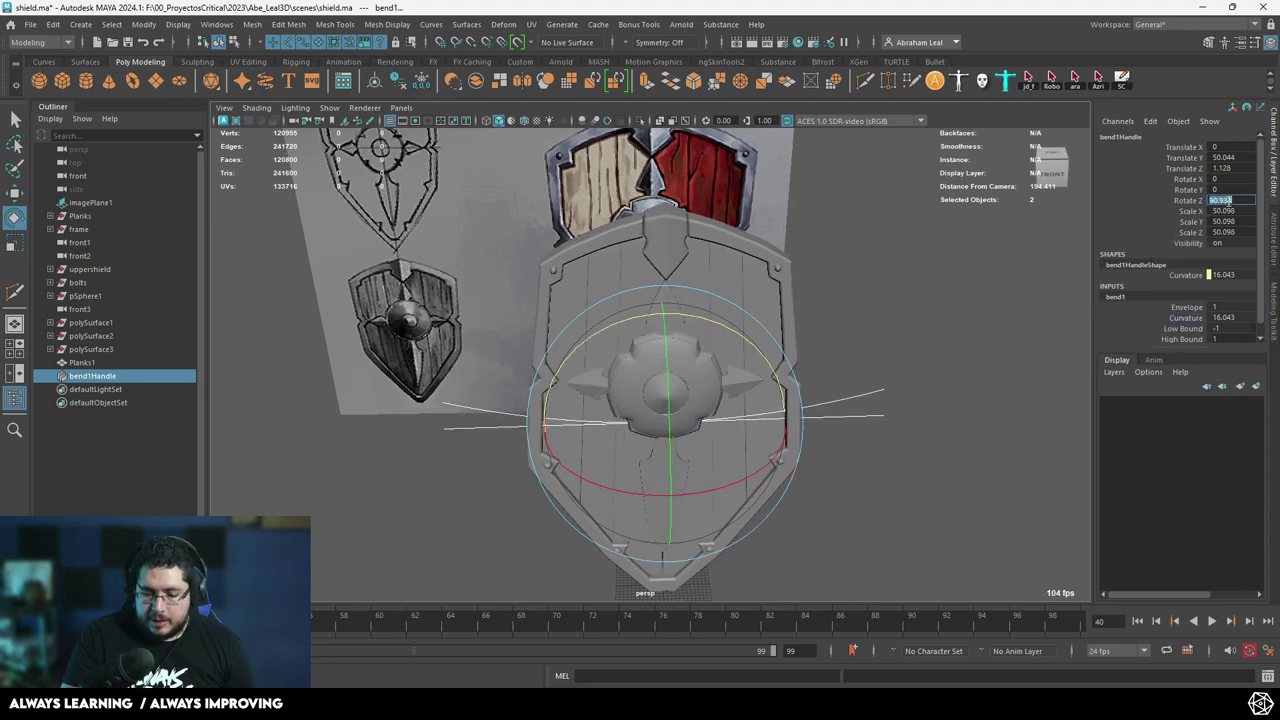
{"action": "type", "text": "90"}
{"action": "left_click_drag", "start_coordinate": [640, 385], "coordinate": [731, 355], "text": "alt"}
{"action": "left_click_drag", "start_coordinate": [728, 335], "coordinate": [648, 340]}
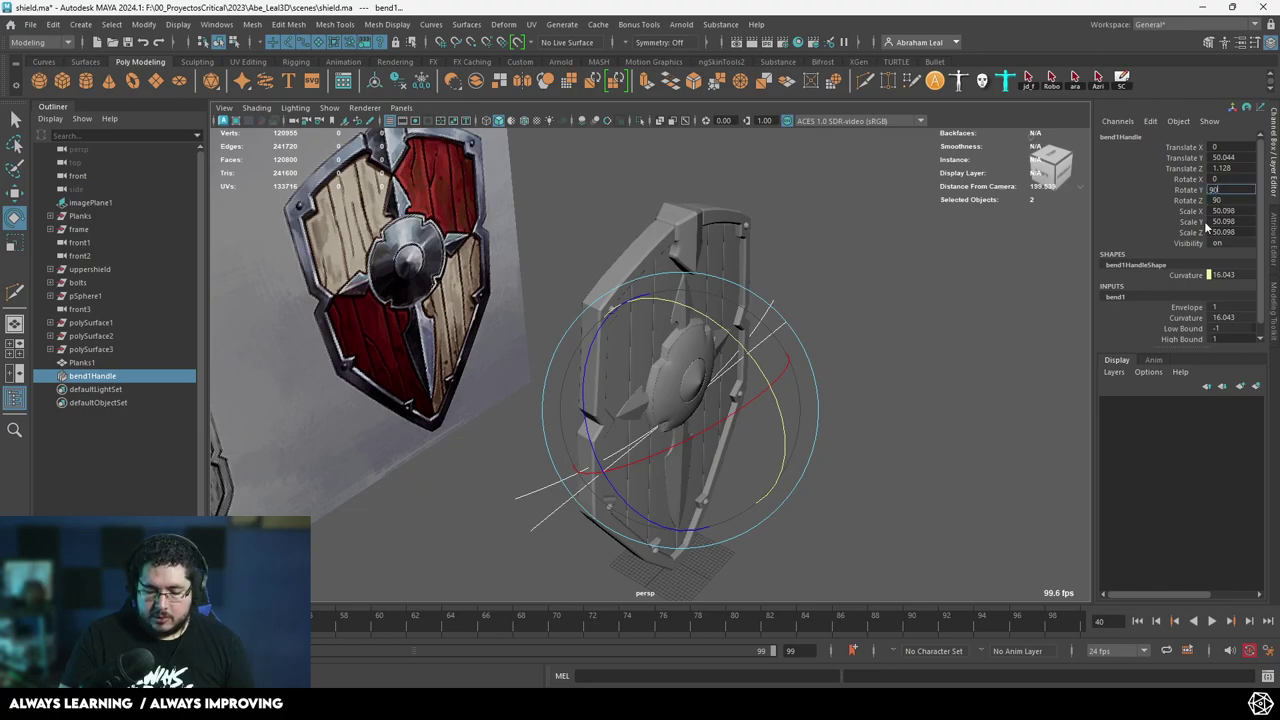
{"action": "key", "text": "Return"}
Increase the bend's Curvature to about 85.9 and check the curved shield from several angles.
{"action": "left_click_drag", "start_coordinate": [752, 350], "coordinate": [905, 412], "text": "alt"}
{"action": "left_click", "coordinate": [1185, 318]}
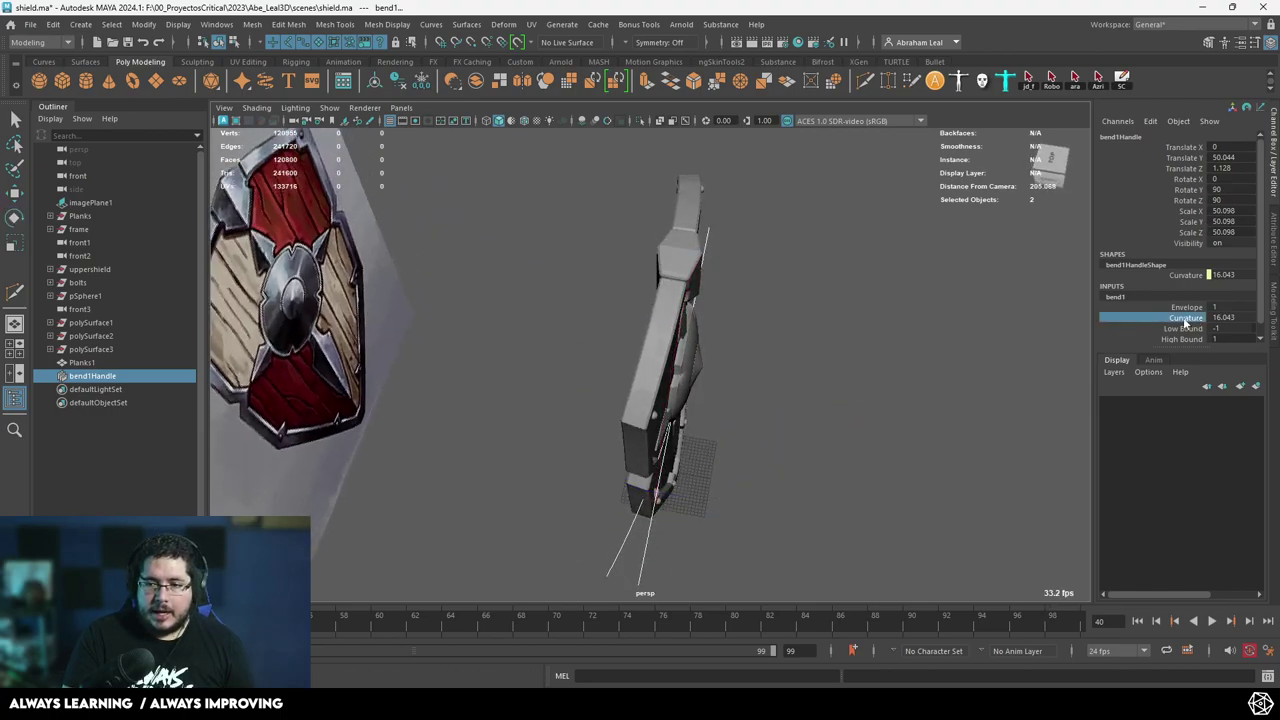
{"action": "middle_click_drag", "start_coordinate": [1010, 350], "coordinate": [949, 334]}
{"action": "left_click_drag", "start_coordinate": [949, 334], "coordinate": [774, 354], "text": "alt"}
{"action": "scroll", "coordinate": [808, 409], "scroll_direction": "up", "scroll_amount": 5}
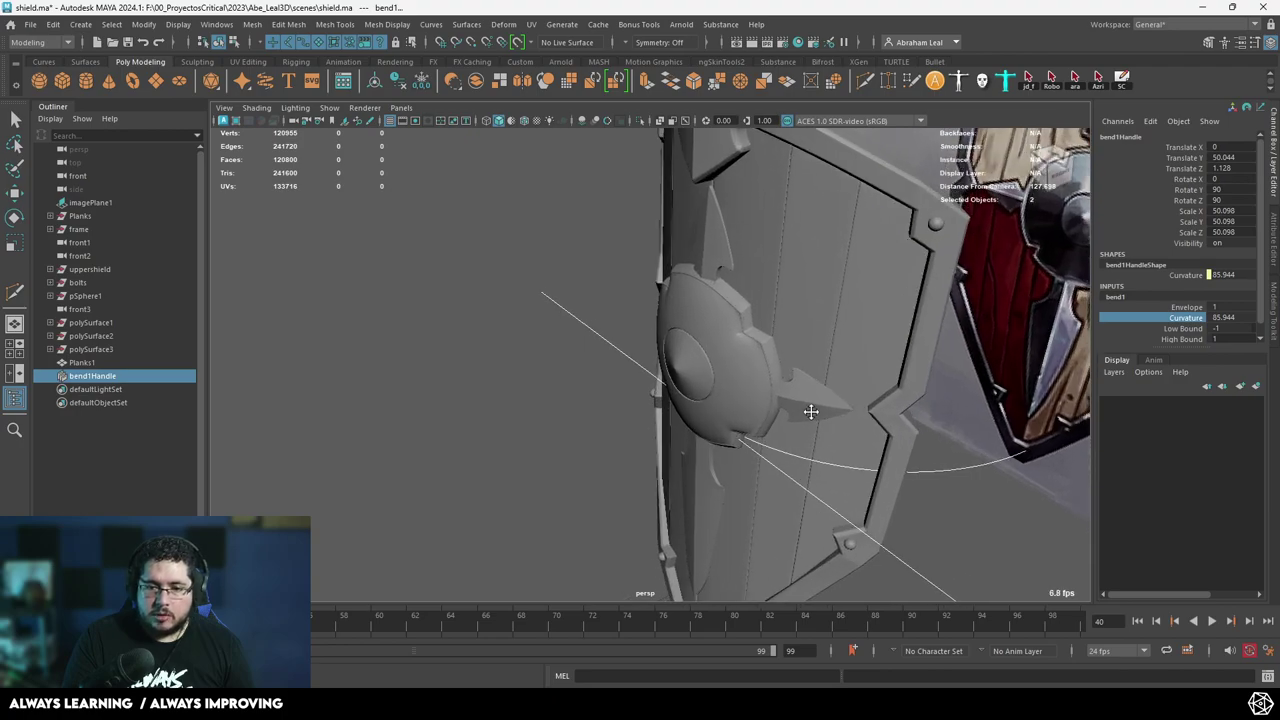
{"action": "left_click_drag", "start_coordinate": [810, 411], "coordinate": [925, 445], "text": "alt"}
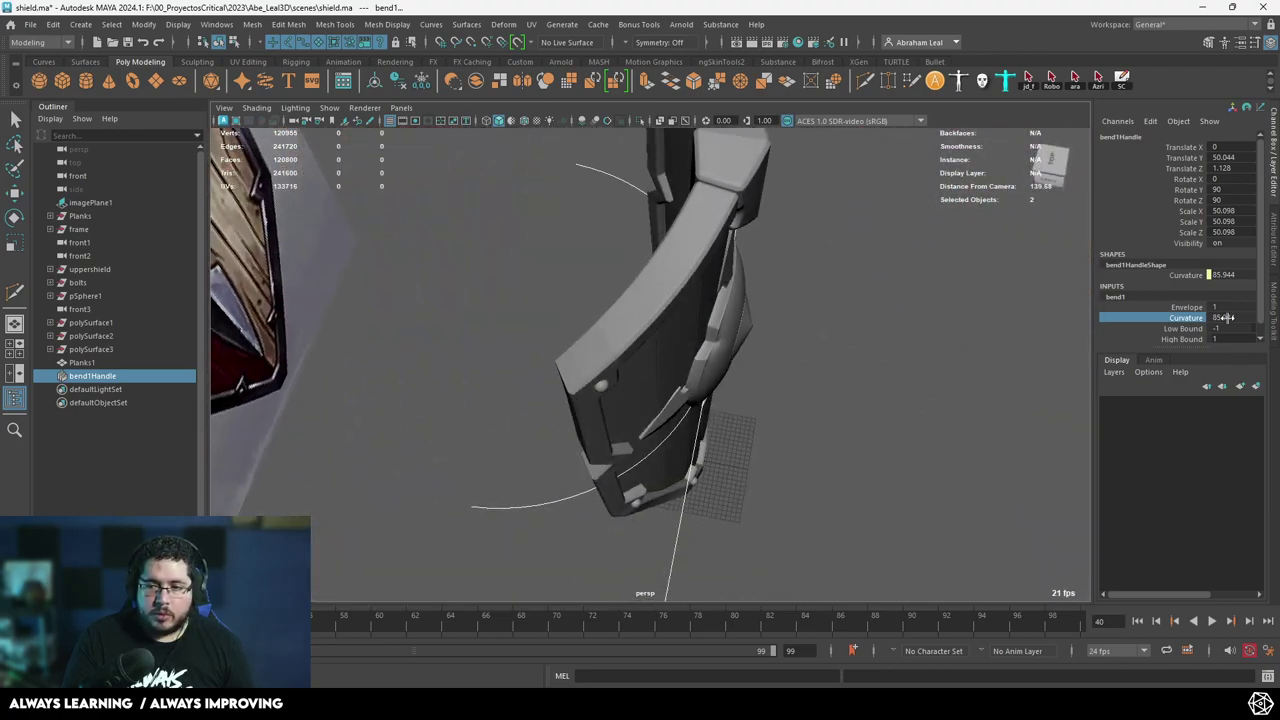
Reduce the bend's Curvature, trying 30 and 20 before settling on 25 for a subtler curve.
{"action": "middle_click_drag", "start_coordinate": [820, 362], "coordinate": [753, 357]}
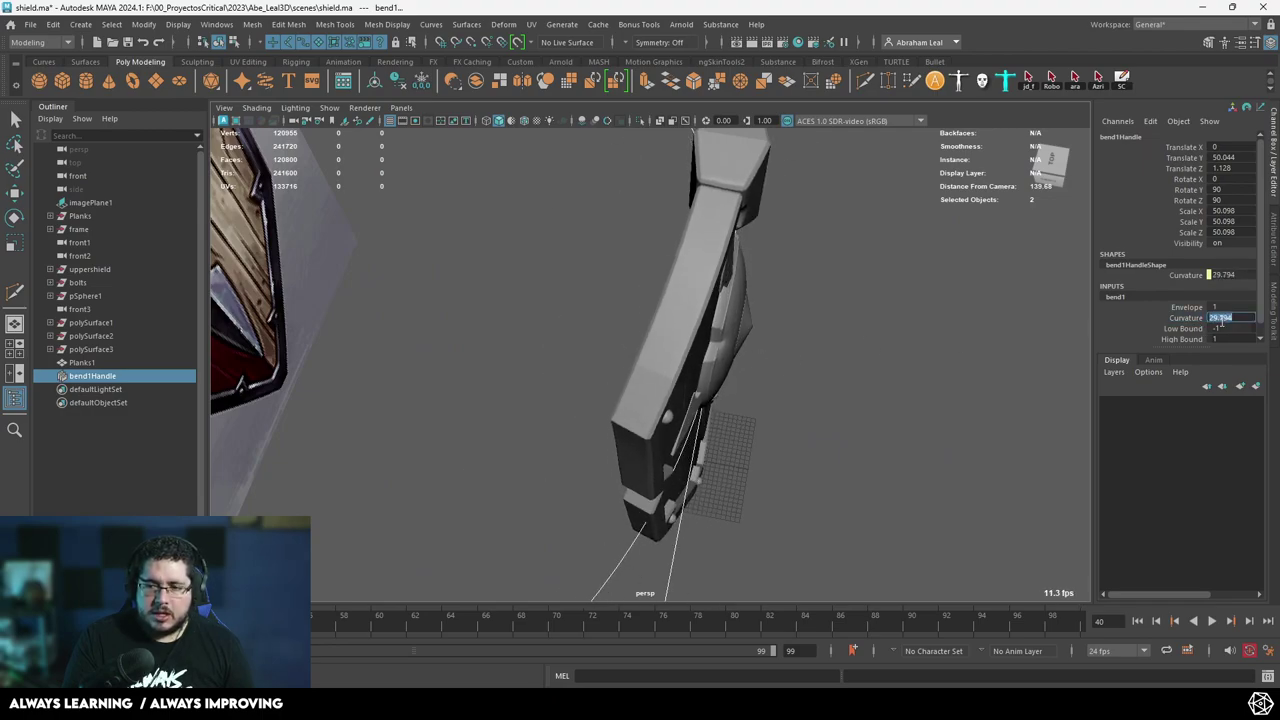
{"action": "left_click_drag", "start_coordinate": [900, 440], "coordinate": [695, 335], "text": "alt"}
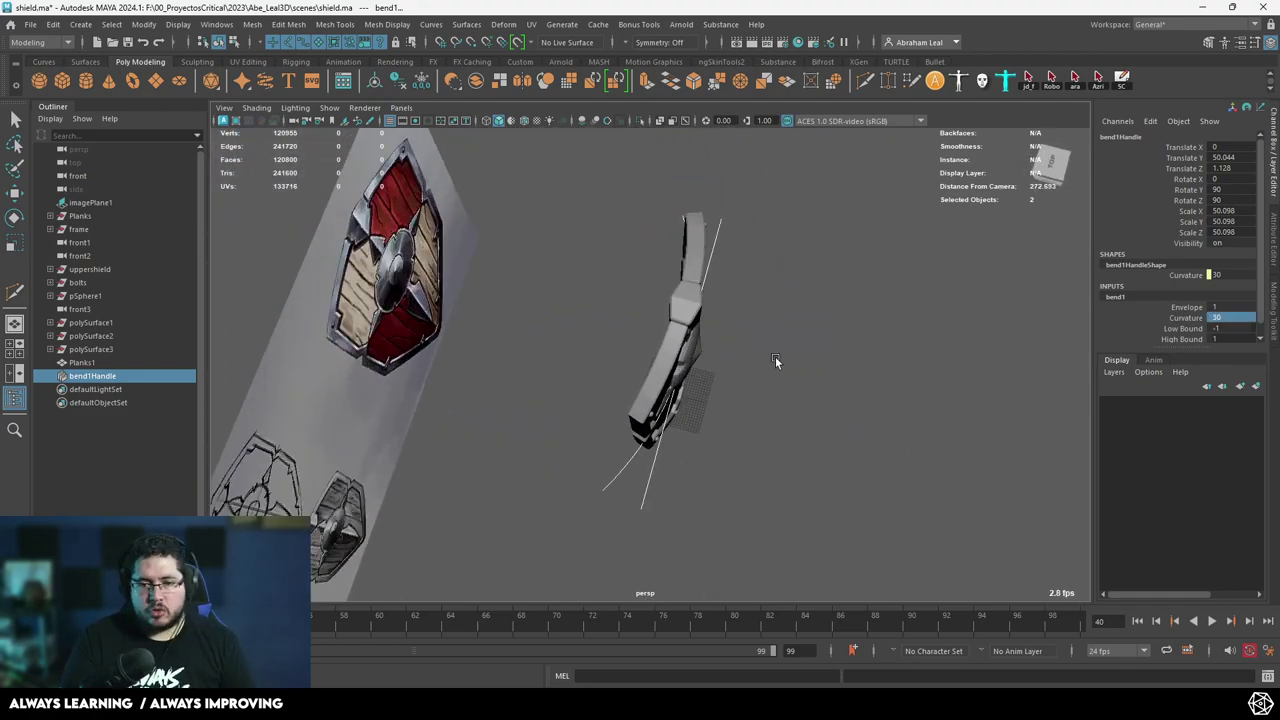
{"action": "left_click_drag", "start_coordinate": [775, 361], "coordinate": [1028, 385], "text": "alt"}
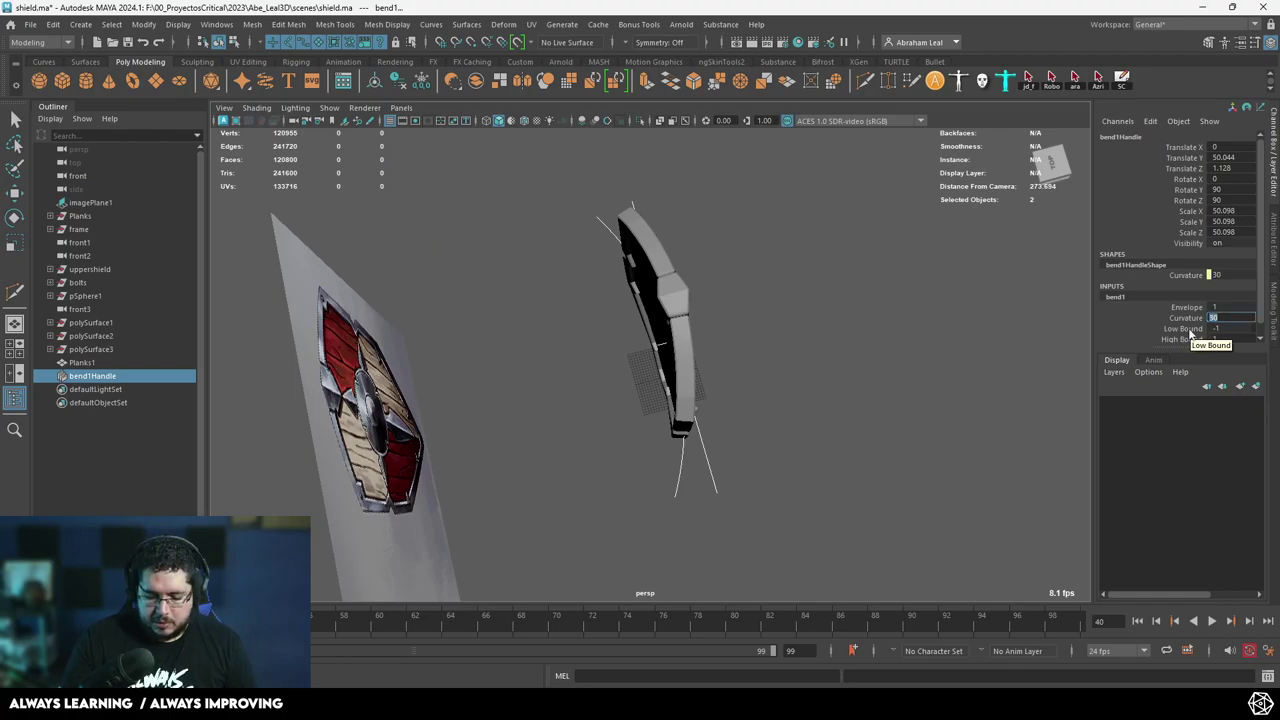
{"action": "type", "text": "20"}
{"action": "key", "text": "Return"}
{"action": "left_click_drag", "start_coordinate": [997, 342], "coordinate": [790, 385], "text": "alt"}
{"action": "key", "text": "Return"}
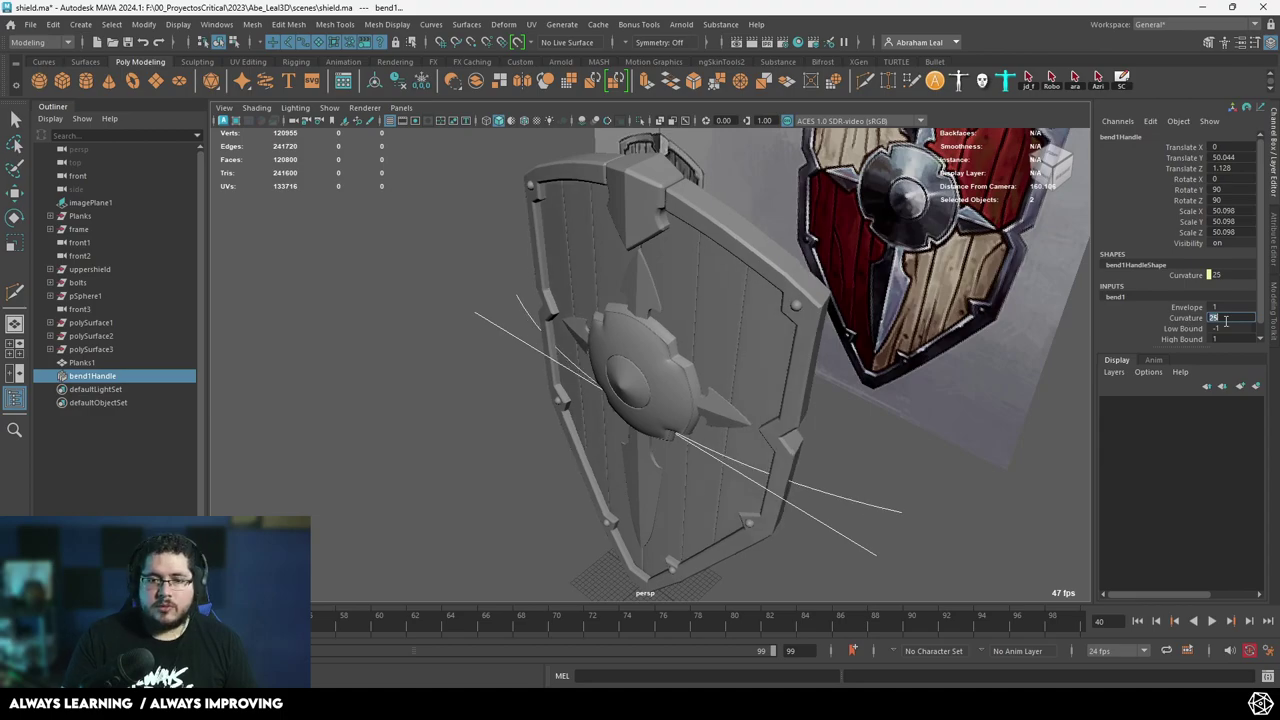
Select the combined shield mesh and delete its construction history to bake in the bend.
{"action": "left_click_drag", "start_coordinate": [849, 335], "coordinate": [936, 298], "text": "alt"}
{"action": "right_click_drag", "start_coordinate": [936, 298], "coordinate": [757, 265], "text": "alt"}
{"action": "left_click", "coordinate": [905, 290]}
{"action": "left_click", "coordinate": [725, 289]}
{"action": "key", "text": "5"}
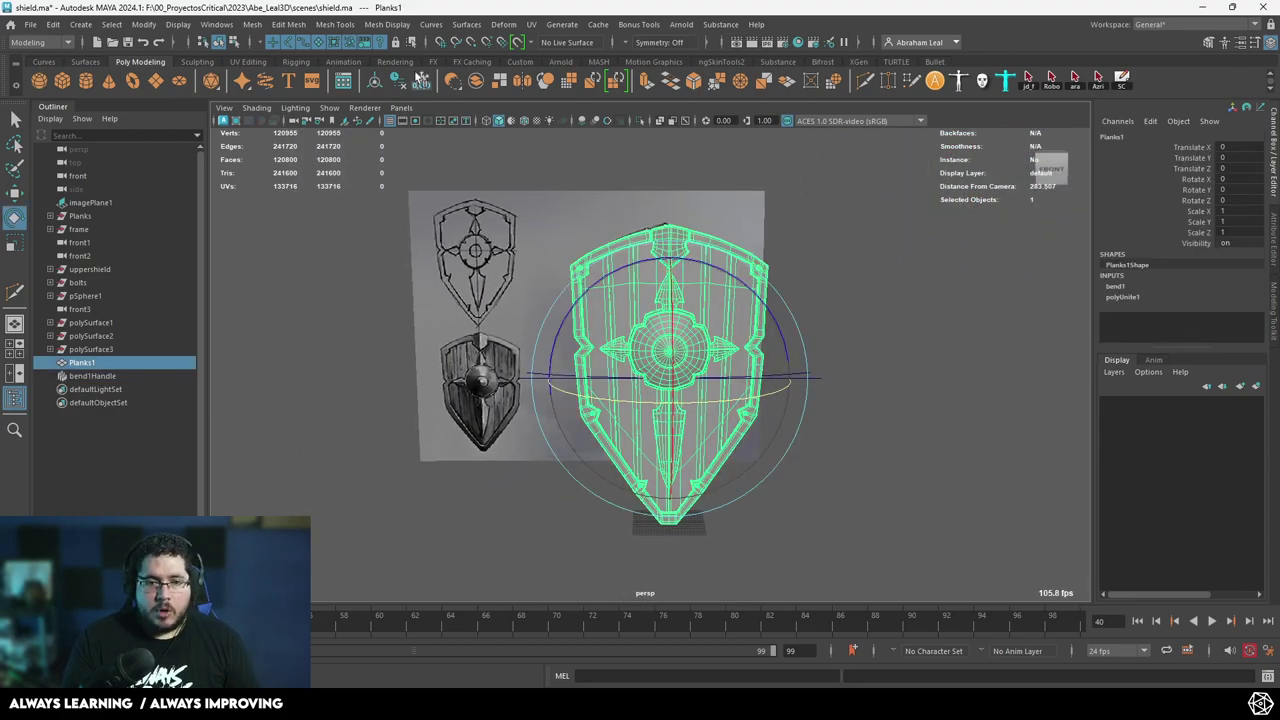
{"action": "left_click", "coordinate": [400, 82]}
{"action": "left_click", "coordinate": [790, 215]}
Examine the baked shield's curvature from the front and side against the reference image.
{"action": "left_click_drag", "start_coordinate": [790, 215], "coordinate": [812, 230], "text": "alt"}
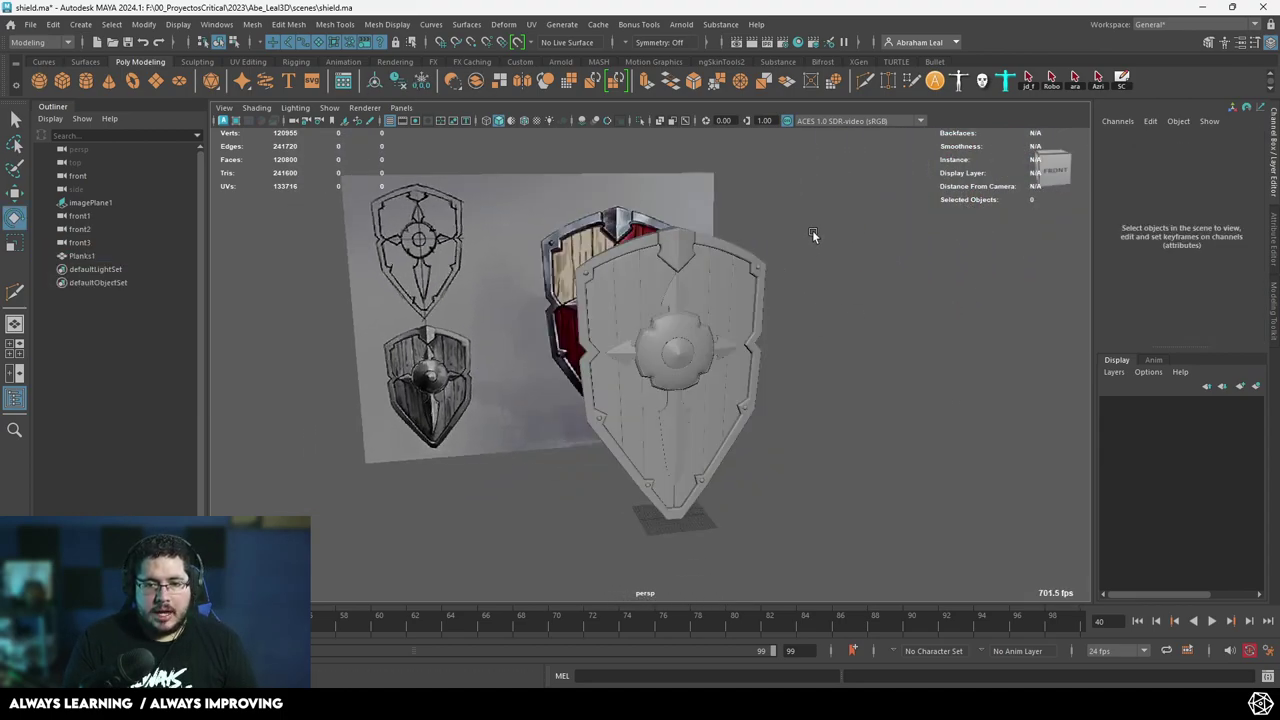
{"action": "middle_click_drag", "start_coordinate": [812, 230], "coordinate": [600, 322], "text": "alt"}
{"action": "right_click_drag", "start_coordinate": [600, 322], "coordinate": [709, 390], "text": "alt"}
{"action": "left_click_drag", "start_coordinate": [709, 390], "coordinate": [731, 385], "text": "alt"}
{"action": "middle_click_drag", "start_coordinate": [731, 385], "coordinate": [820, 300], "text": "alt"}
{"action": "right_click_drag", "start_coordinate": [820, 300], "coordinate": [643, 294], "text": "alt"}
{"action": "left_click_drag", "start_coordinate": [643, 294], "coordinate": [672, 286], "text": "alt"}
{"action": "left_click", "coordinate": [672, 286]}
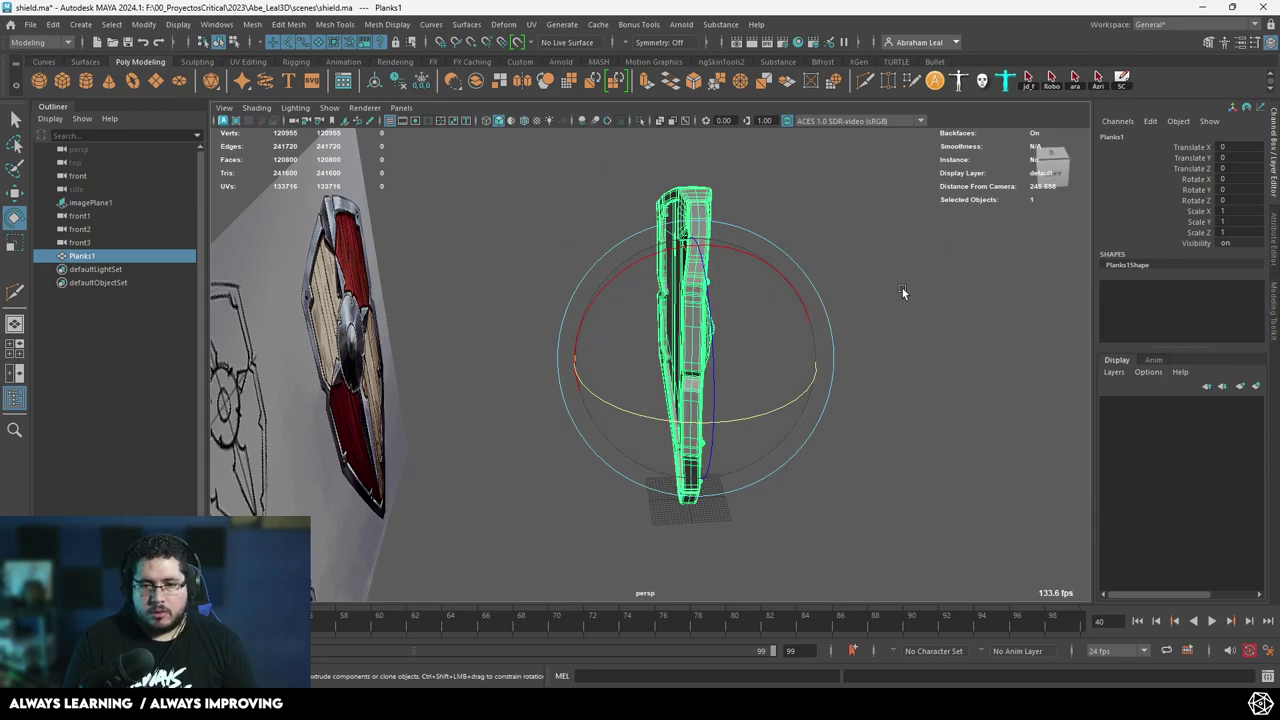
{"action": "left_click", "coordinate": [903, 285]}
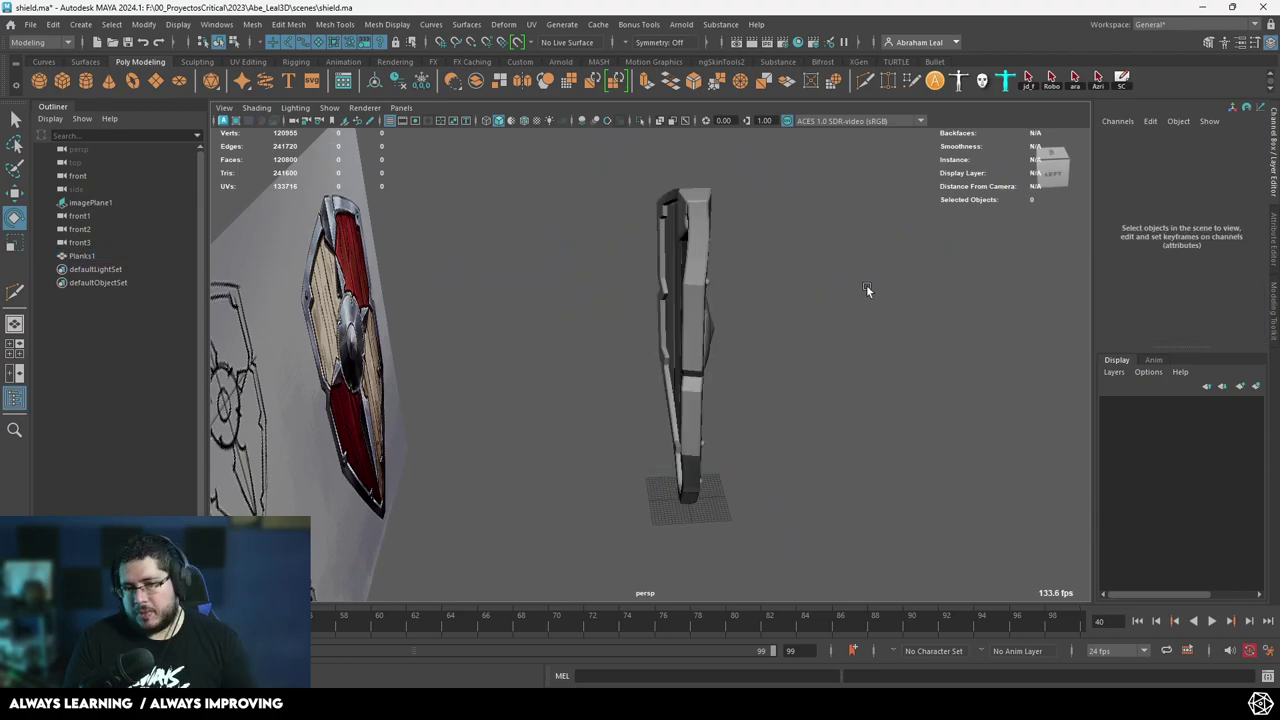
Inspect the shield's unsmoothed low-poly mesh, restore its smooth preview and compare it with the reference from the front.
{"action": "left_click", "coordinate": [690, 335]}
{"action": "left_click", "coordinate": [870, 437]}
{"action": "left_click_drag", "start_coordinate": [870, 437], "coordinate": [780, 430], "text": "alt"}
{"action": "left_click", "coordinate": [686, 321]}
{"action": "left_click_drag", "start_coordinate": [868, 406], "coordinate": [691, 414], "text": "alt"}
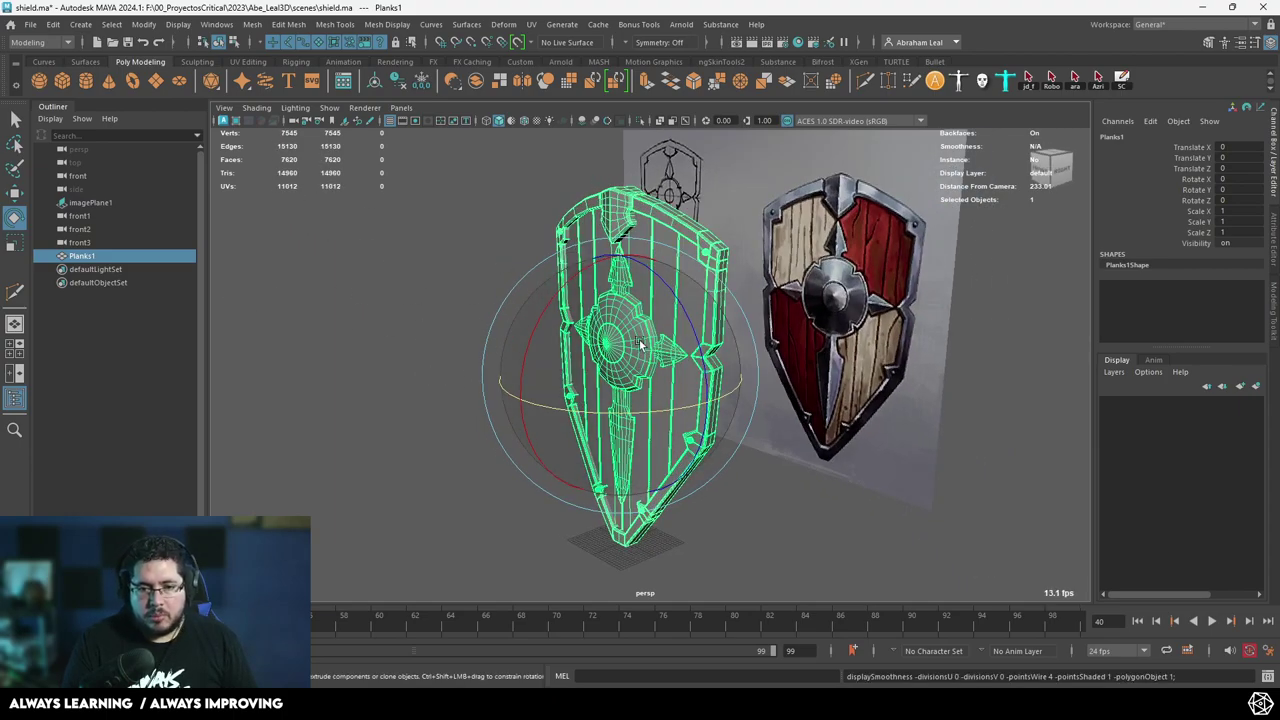
{"action": "left_click", "coordinate": [390, 392]}
{"action": "mouse_move", "coordinate": [390, 398]}
{"action": "left_mouse_down", "text": "alt"}
{"action": "mouse_move", "coordinate": [598, 388]}
{"action": "mouse_move", "coordinate": [657, 354]}
{"action": "mouse_move", "coordinate": [540, 370]}
{"action": "mouse_move", "coordinate": [458, 359]}
{"action": "mouse_move", "coordinate": [602, 409]}
{"action": "mouse_move", "coordinate": [492, 377]}
{"action": "left_mouse_up", "text": "alt"}
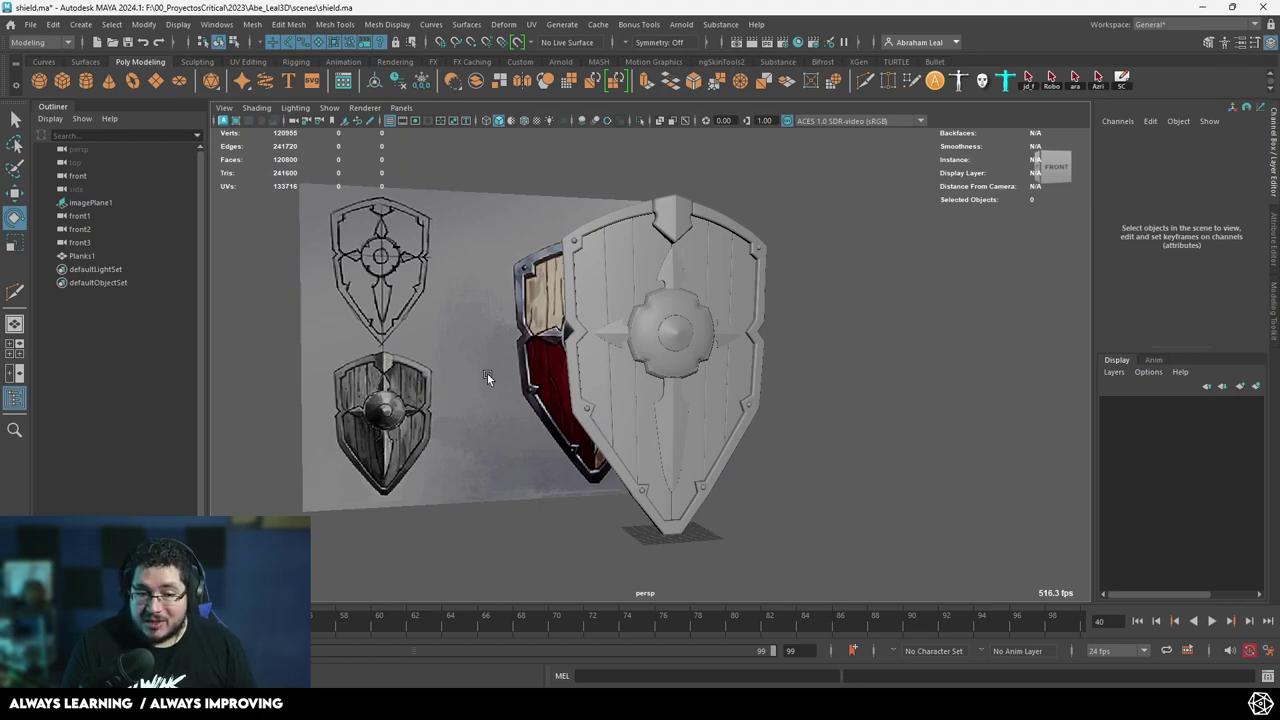